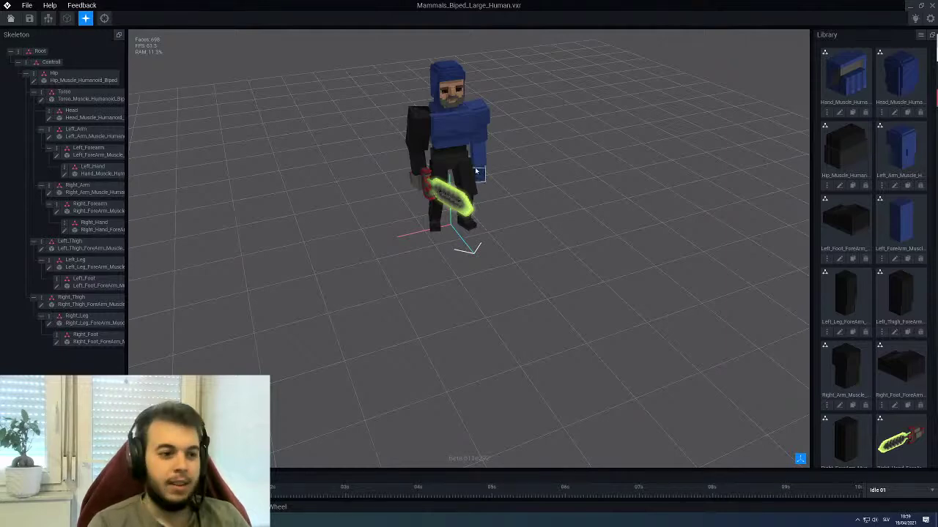
Examine the blue-hooded human character with the glowing sword from several angles and distances
middle_drag(443, 146, 467, 185)
scroll(467, 185, up, 2)
scroll(467, 185, up, 2)
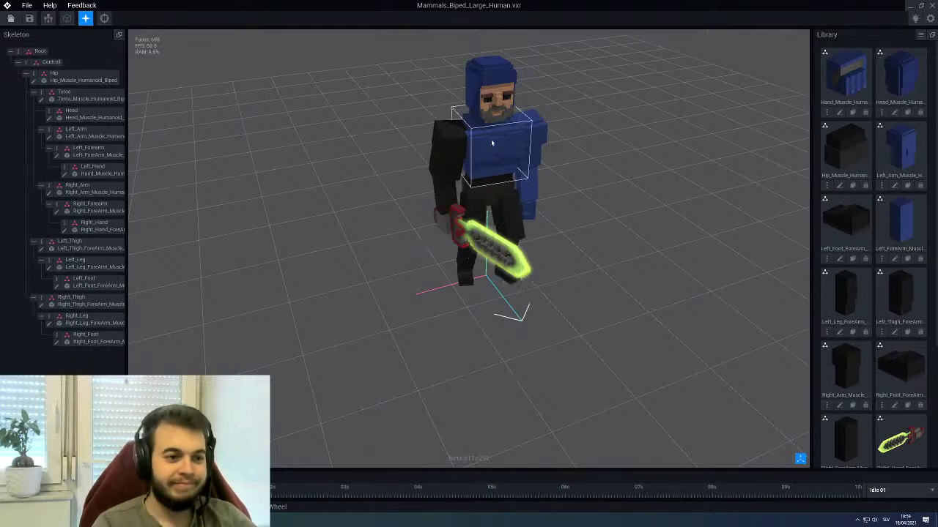
right_drag(491, 139, 493, 119)
scroll(576, 96, up, 3)
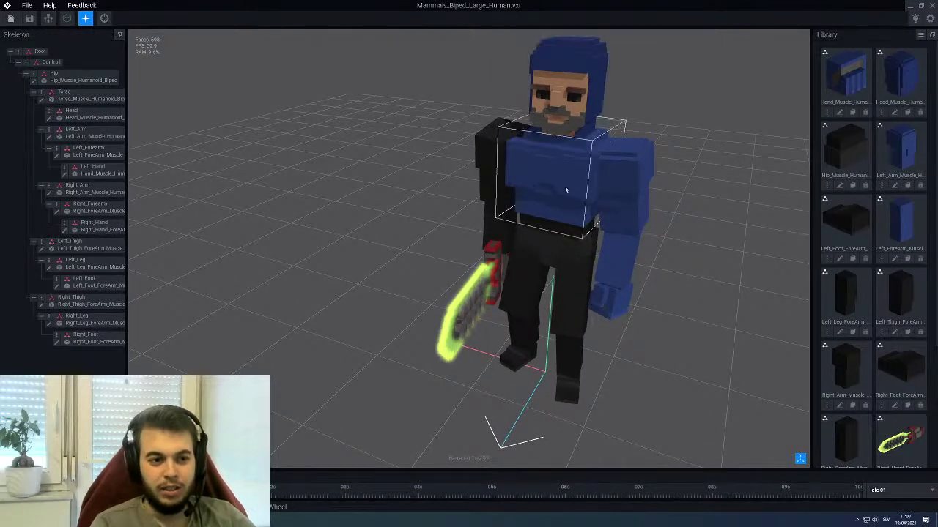
scroll(555, 152, down, 2)
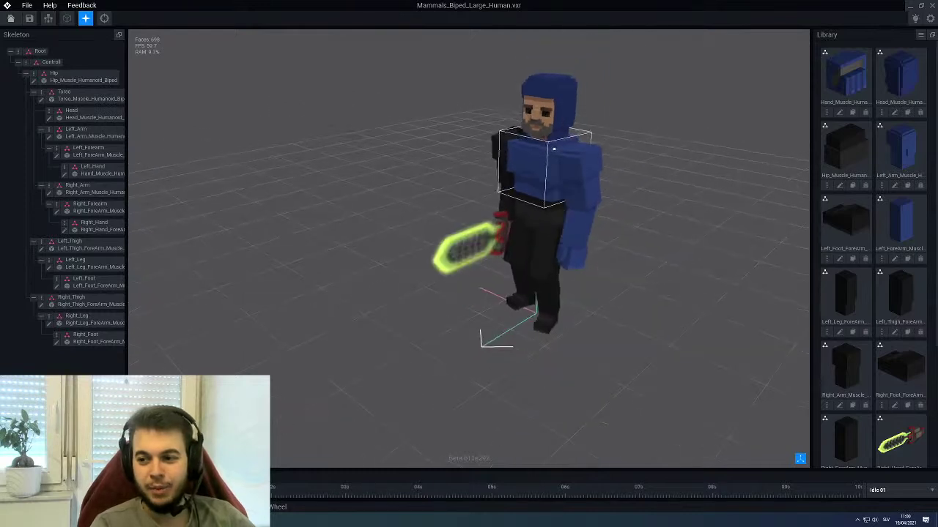
middle_drag(550, 153, 553, 153)
right_drag(563, 158, 523, 244)
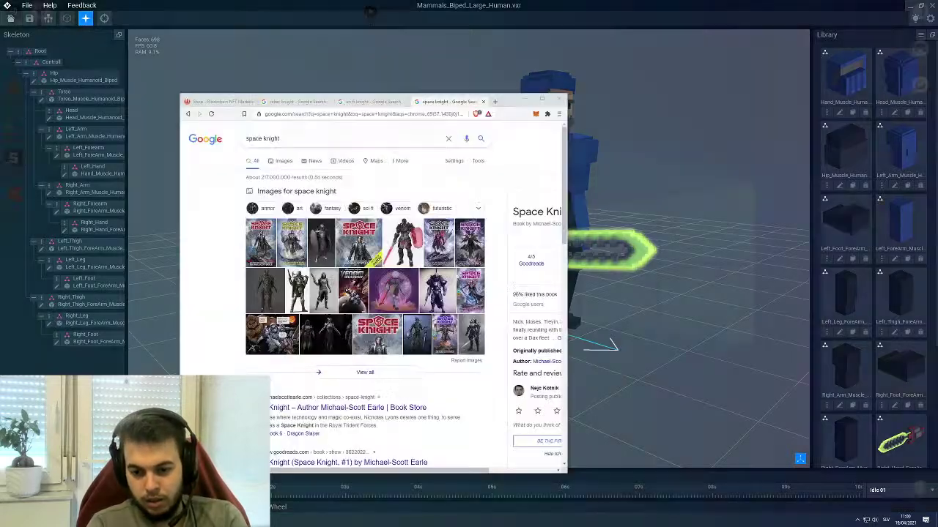
Switch to the browser and view the ArtStation shield-bearing knight among the space knight image results in a maximized window
click(146, 480)
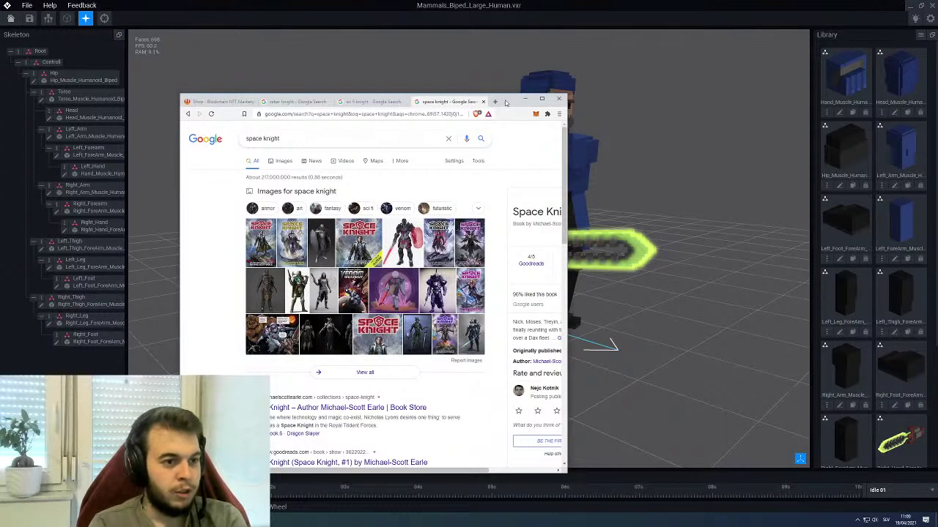
drag(504, 98, 504, 33)
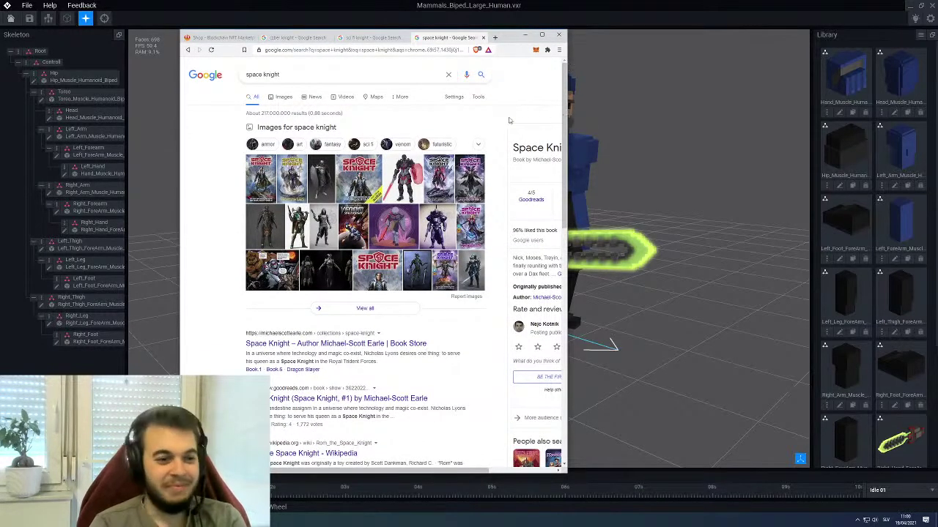
drag(565, 147, 744, 146)
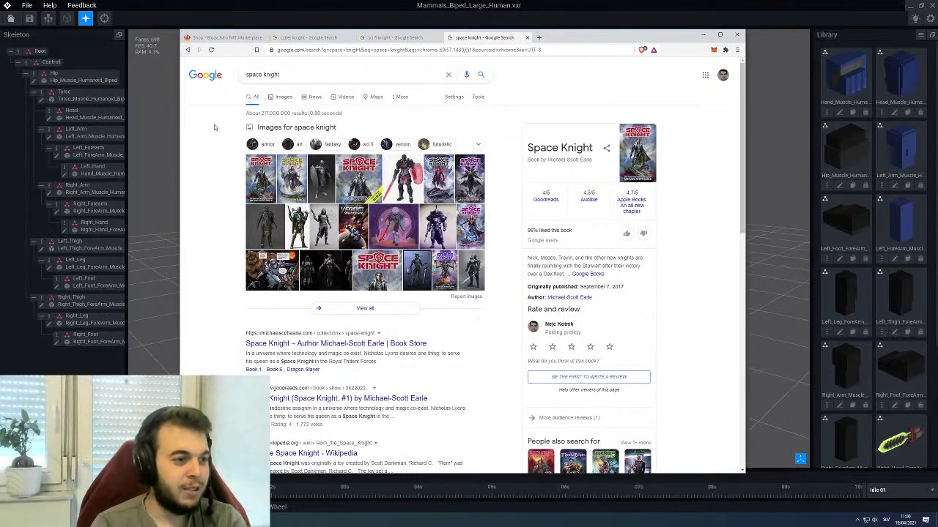
click(279, 101)
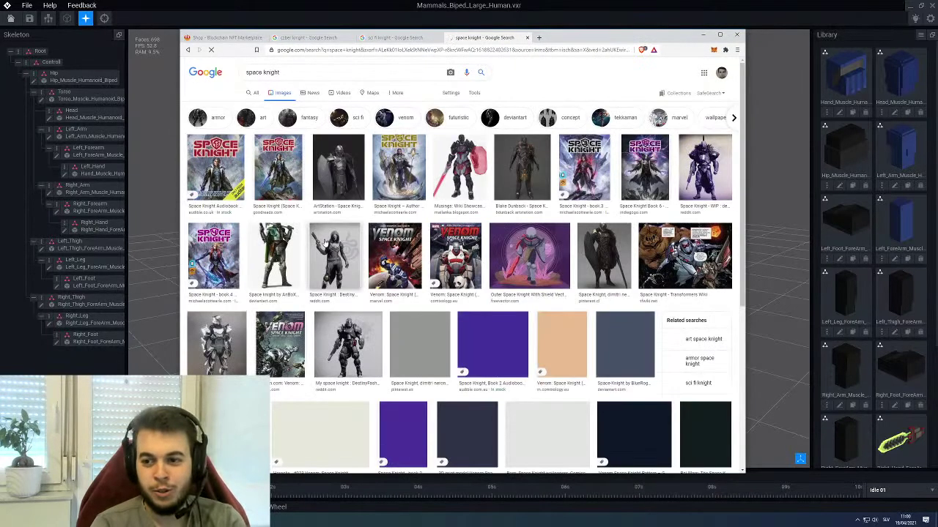
click(339, 167)
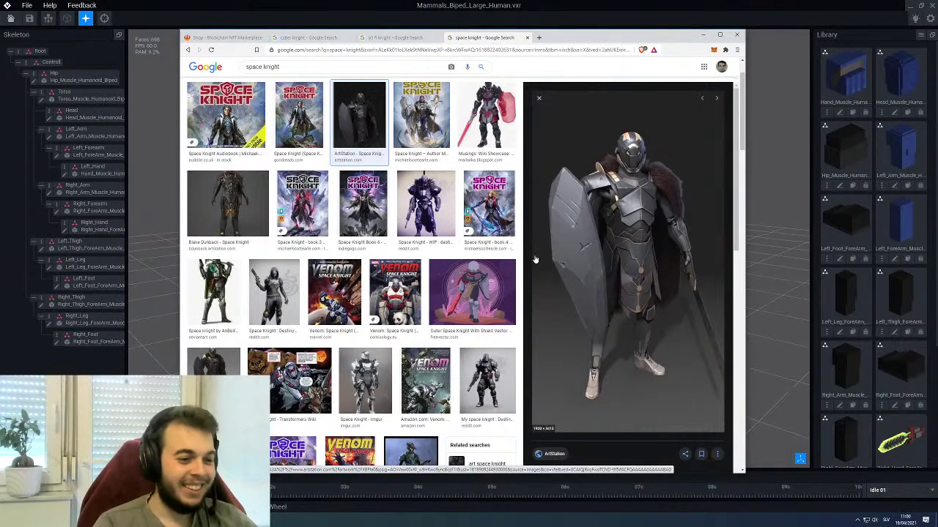
click(720, 35)
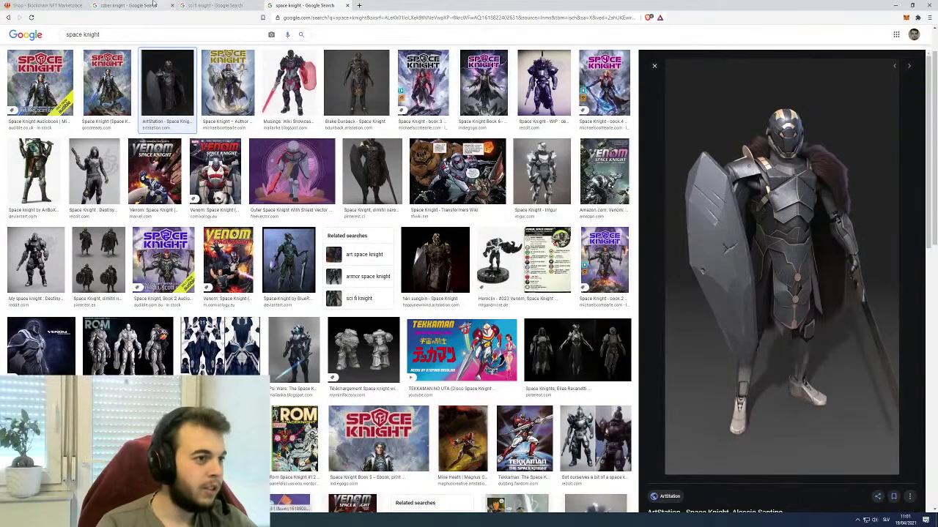
Browse the sci fi knight image results, previewing several armored knight designs as references, ending with the energy sword and shield figure
click(209, 6)
click(101, 64)
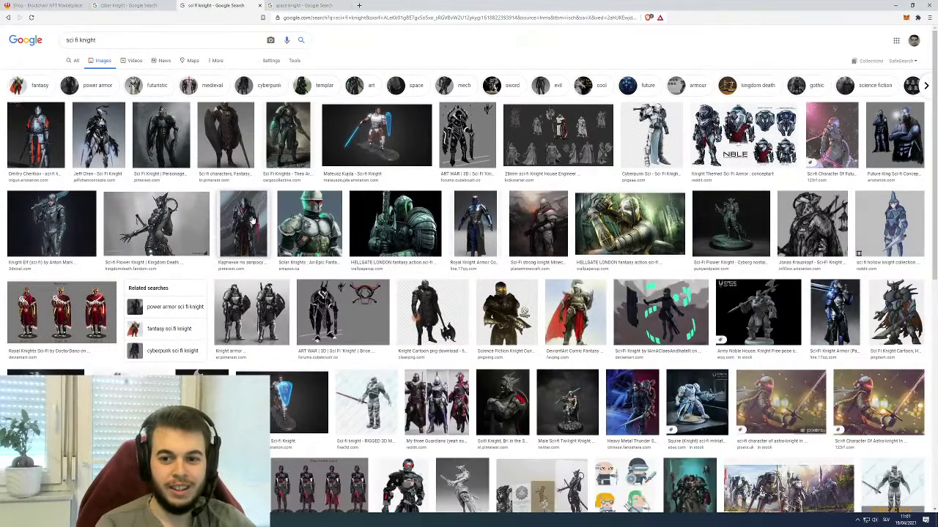
click(91, 139)
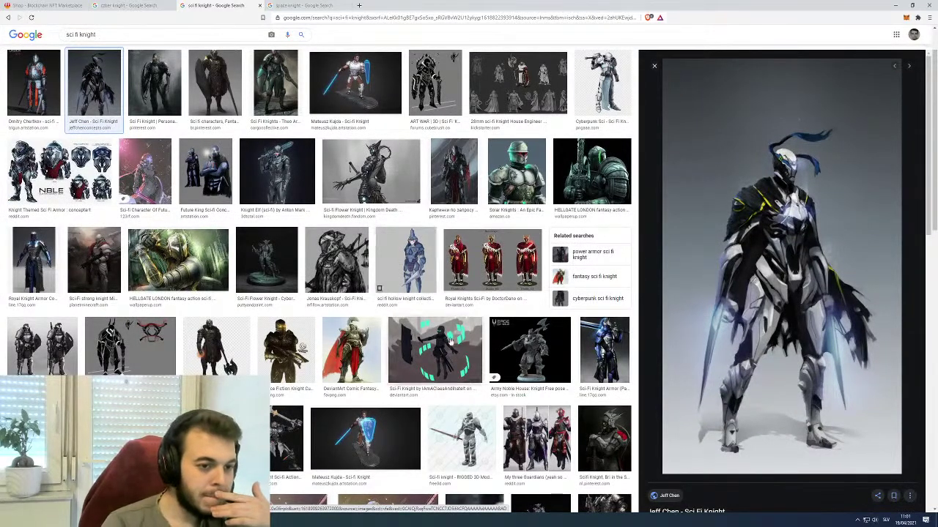
click(426, 93)
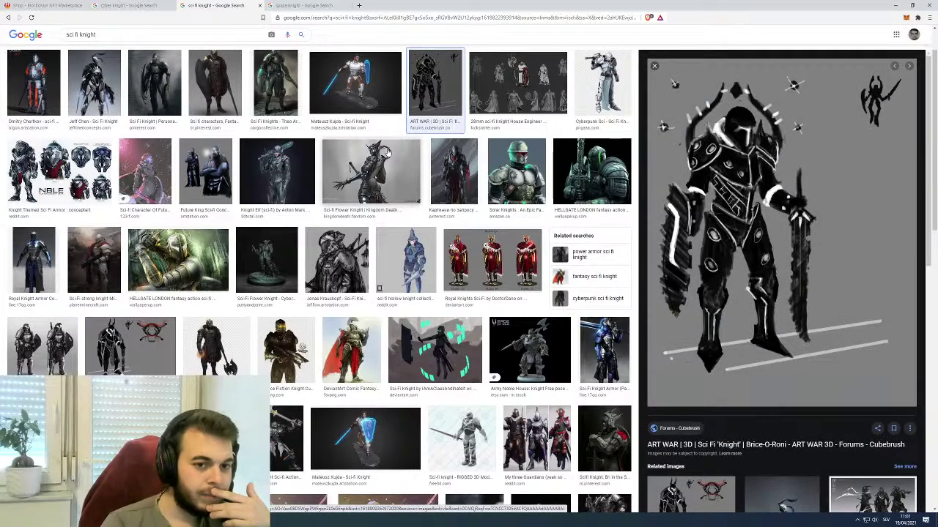
click(41, 91)
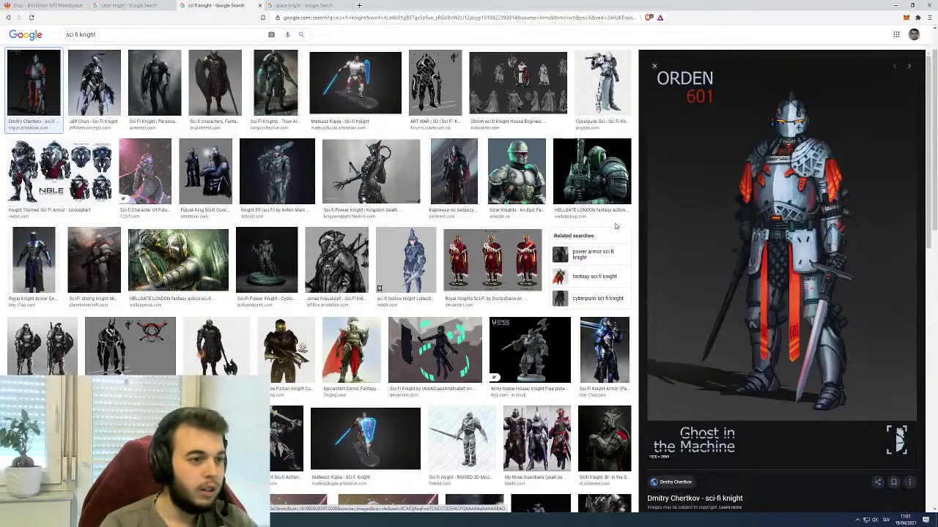
click(332, 123)
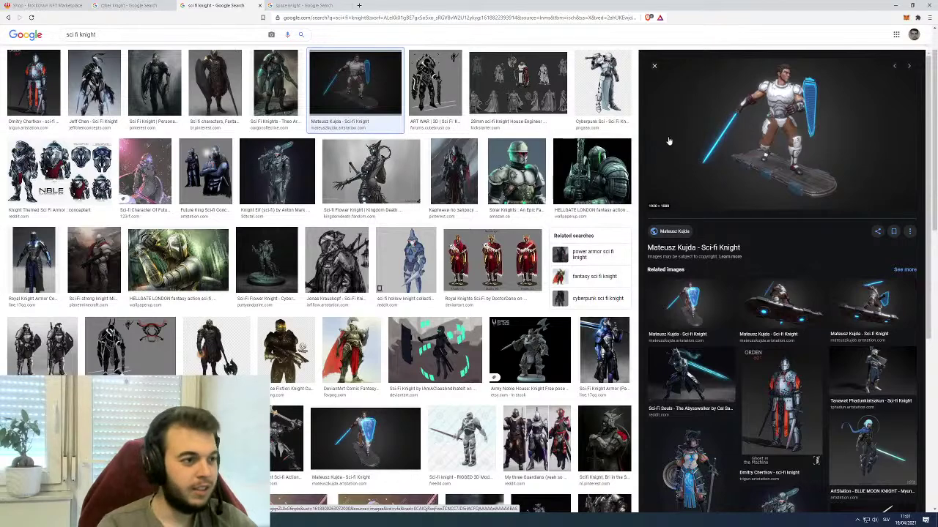
Show the image results for the cyber knight search and preview the armored figure from CyberKnight Gaming
click(121, 6)
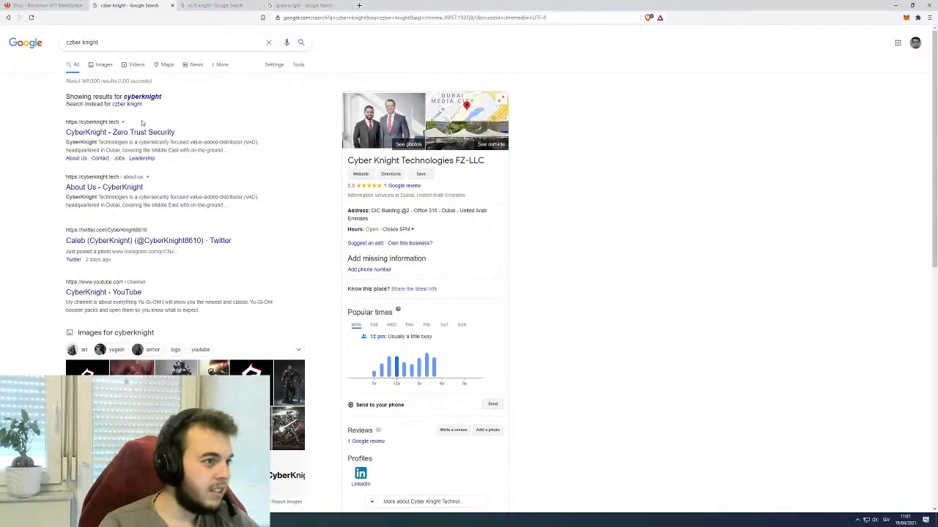
click(103, 66)
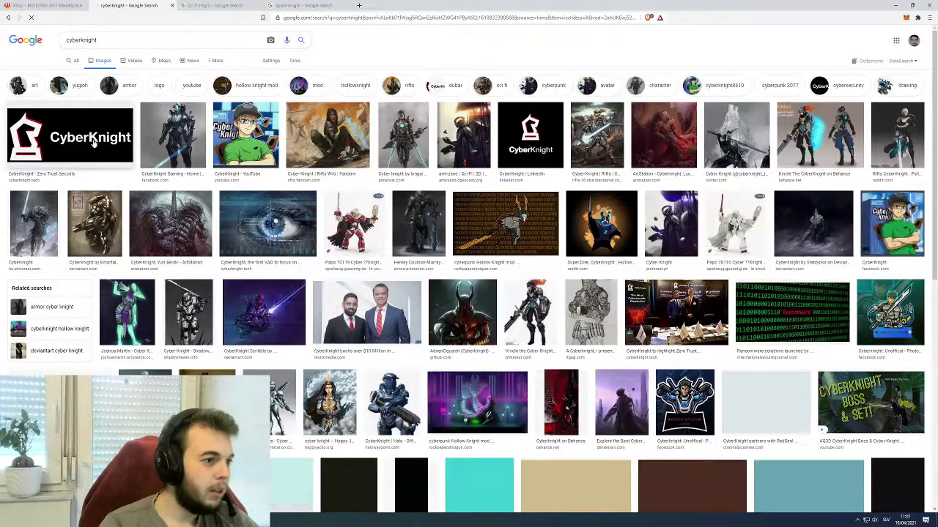
click(176, 127)
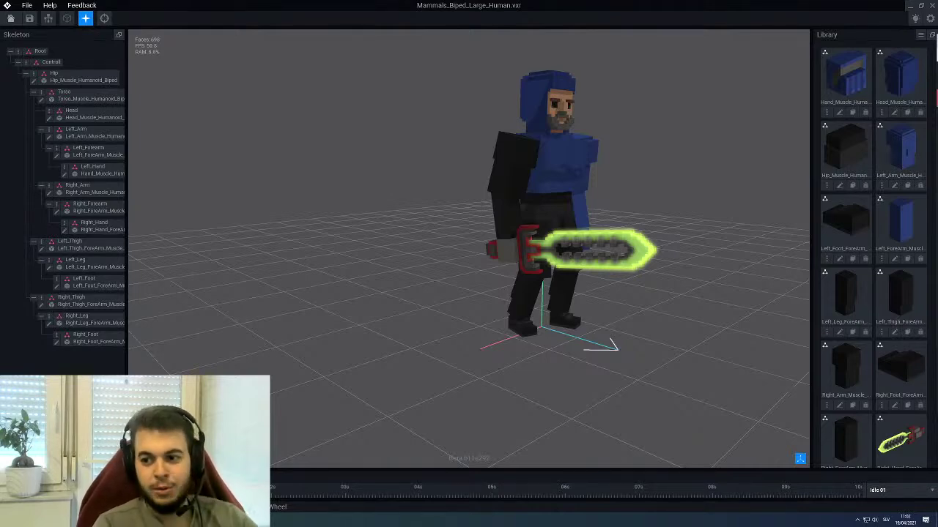
Return to VoxEdit, open the character's torso for voxel editing and display it with outlined edges
right_drag(541, 174, 513, 210)
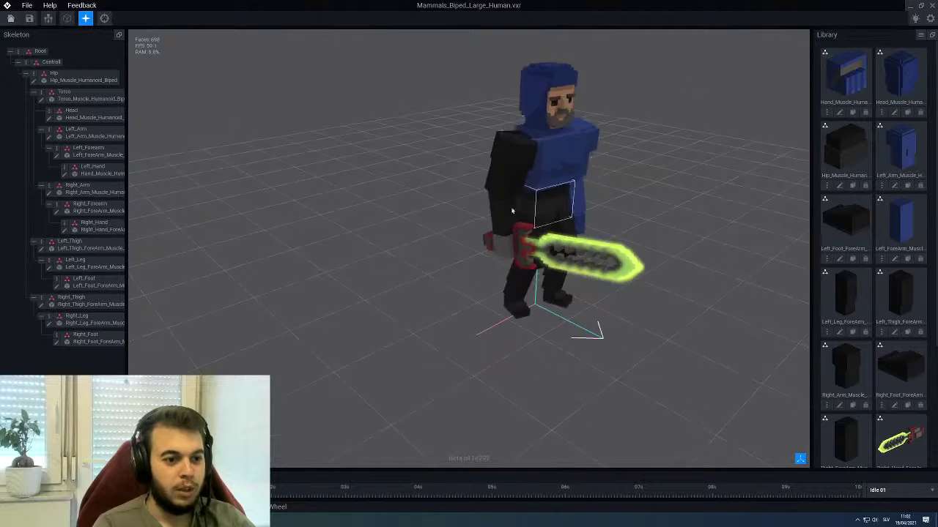
scroll(513, 208, up, 2)
right_drag(539, 157, 557, 201)
click(557, 201)
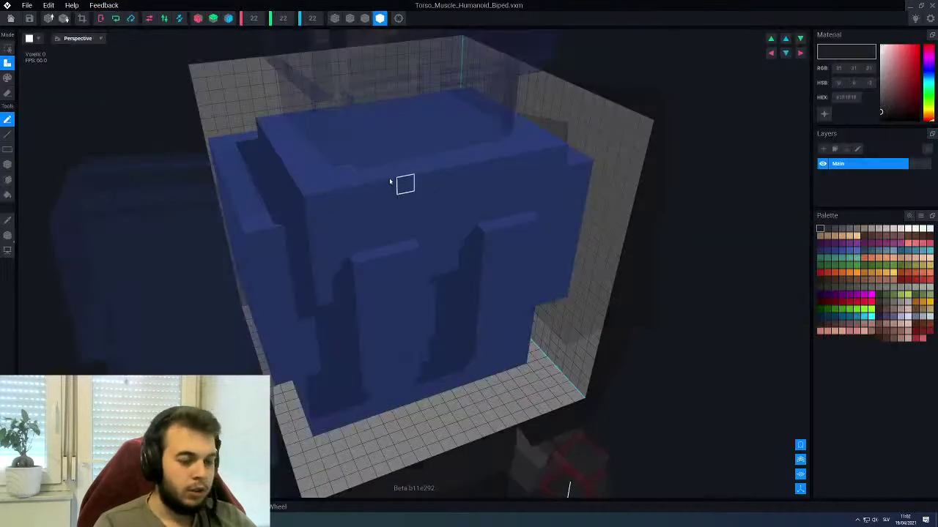
right_drag(324, 137, 392, 240)
click(365, 19)
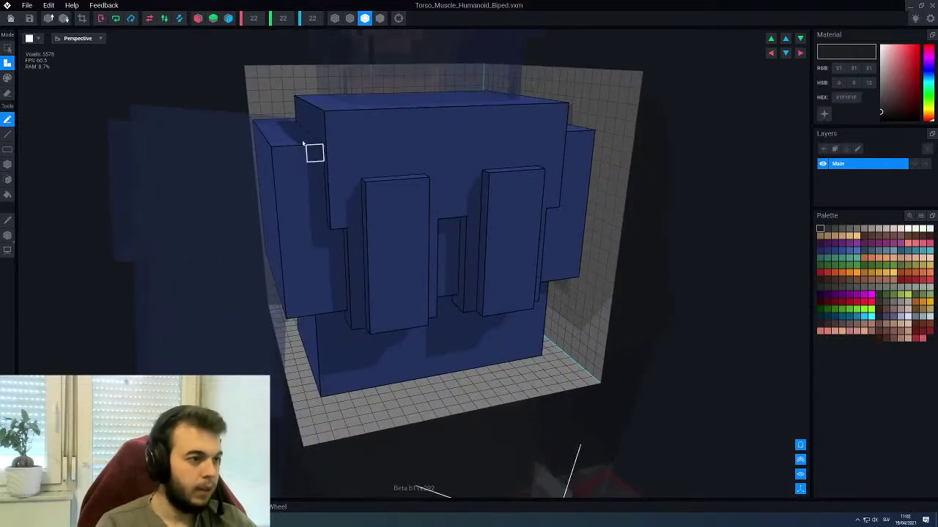
Turn on X-axis mirroring and erase the raised strips on the torso's back with the Face tool
click(197, 19)
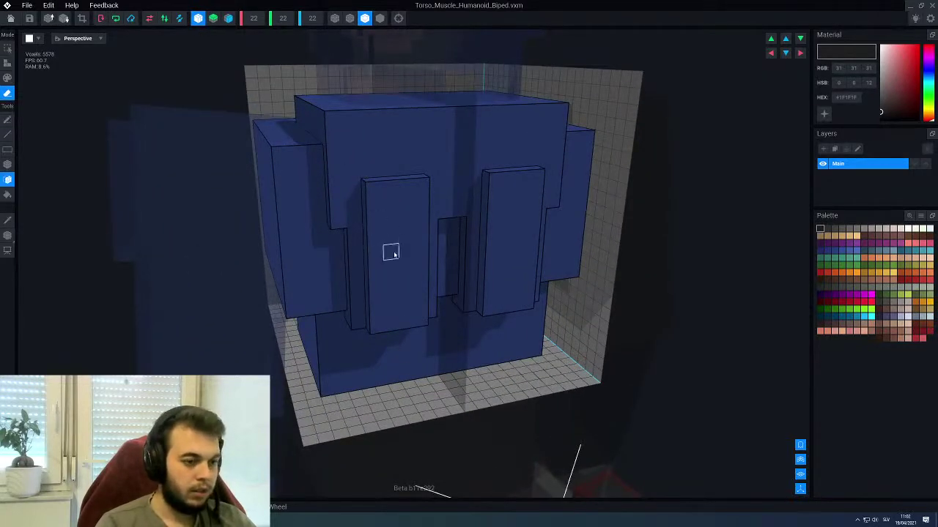
click(394, 255)
mouse_move(390, 268)
right_down()
mouse_move(384, 216)
mouse_move(233, 237)
mouse_move(263, 257)
mouse_move(328, 264)
right_up()
Sample the torso's blue and draw lines of voxels into the notches in the chest plate's upper and lower edges
alt+click(282, 269)
key(a)
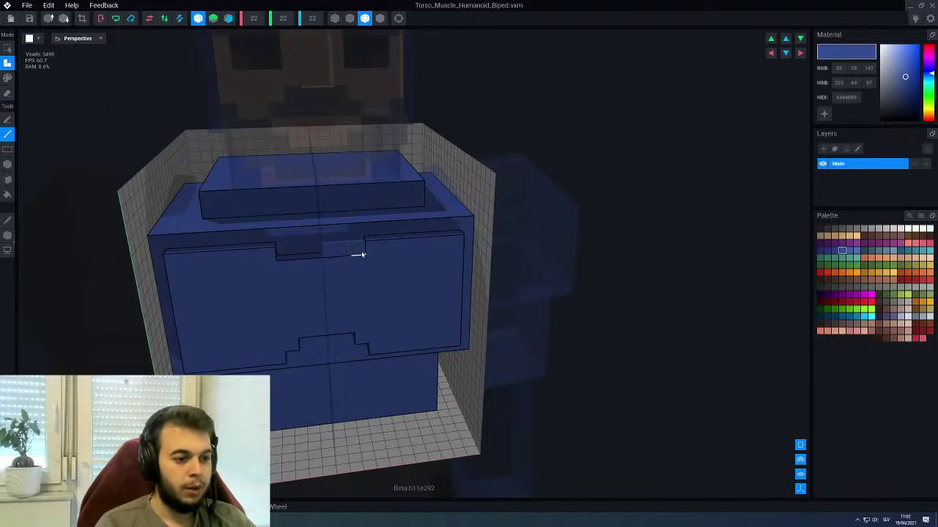
drag(363, 254, 363, 256)
mouse_move(345, 267)
right_down()
mouse_move(342, 259)
mouse_move(355, 262)
right_up()
right_drag(338, 295, 432, 293)
scroll(370, 320, up, 3)
right_drag(371, 320, 387, 284)
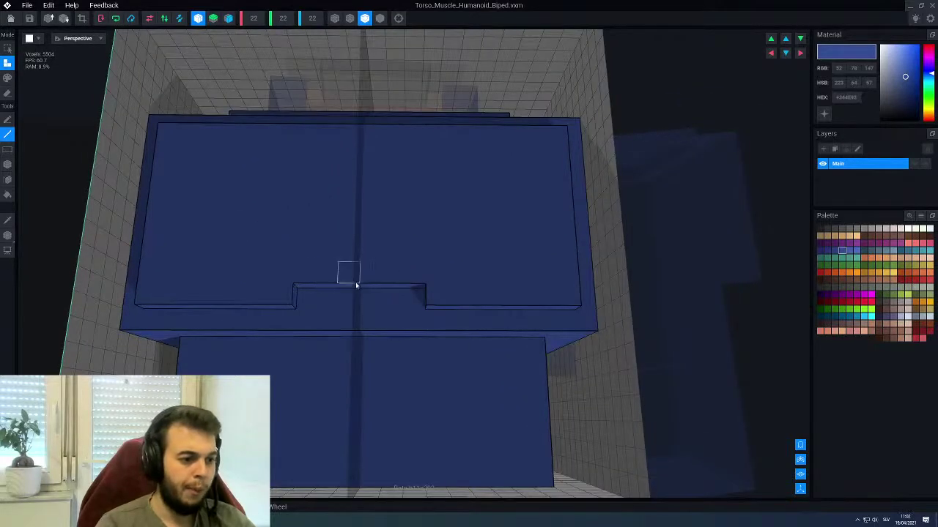
drag(357, 285, 358, 284)
scroll(401, 239, down, 4)
right_drag(401, 239, 430, 260)
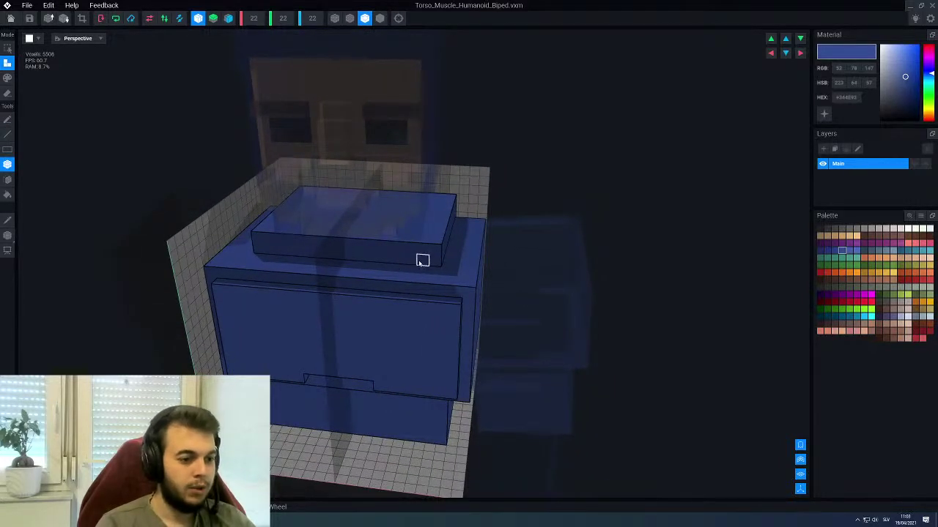
Try to build a raised box layer across the upper front of the torso over the chest plate
drag(334, 284, 251, 277)
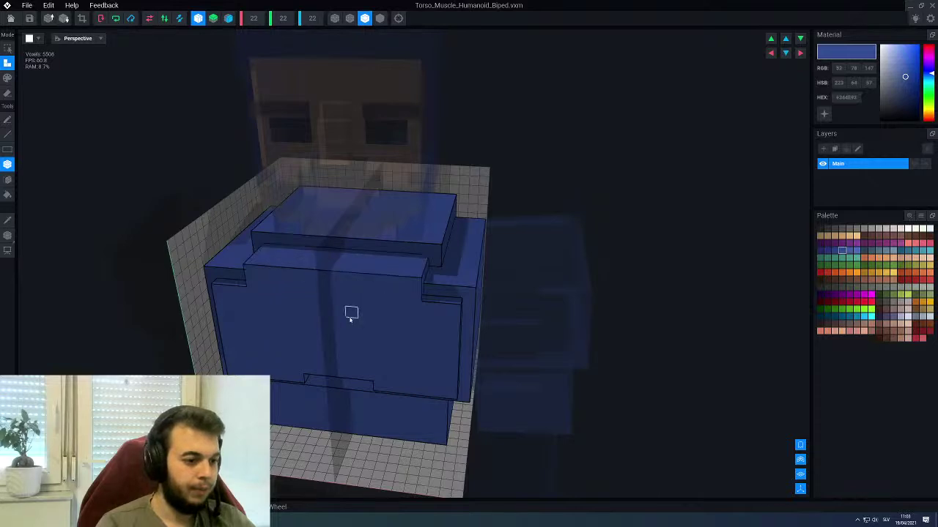
scroll(350, 304, down, 3)
right_drag(350, 304, 352, 295)
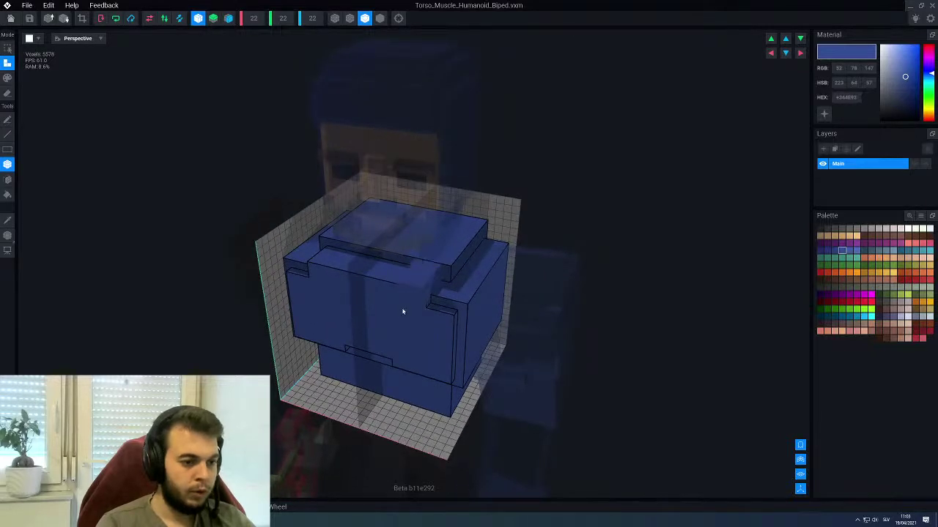
right_drag(363, 317, 315, 306)
scroll(325, 303, up, 3)
scroll(316, 306, down, 3)
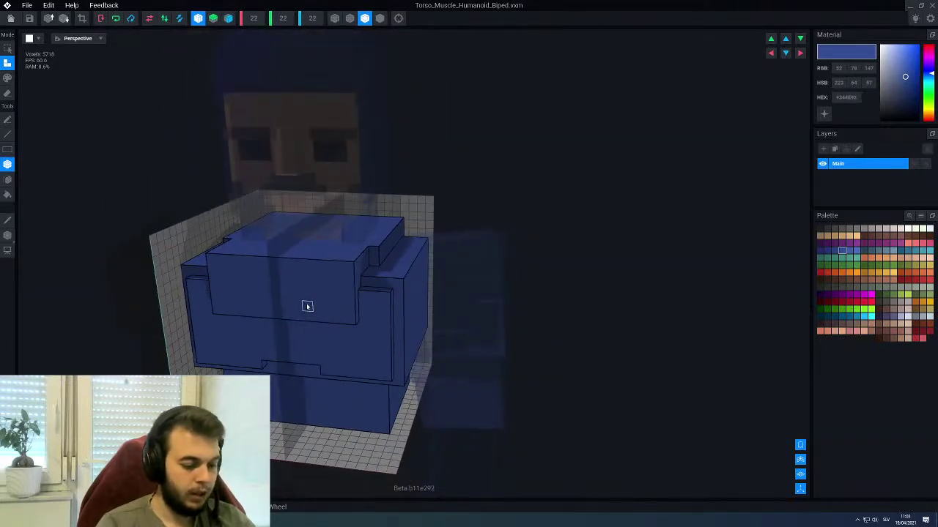
click(307, 306)
click(302, 302)
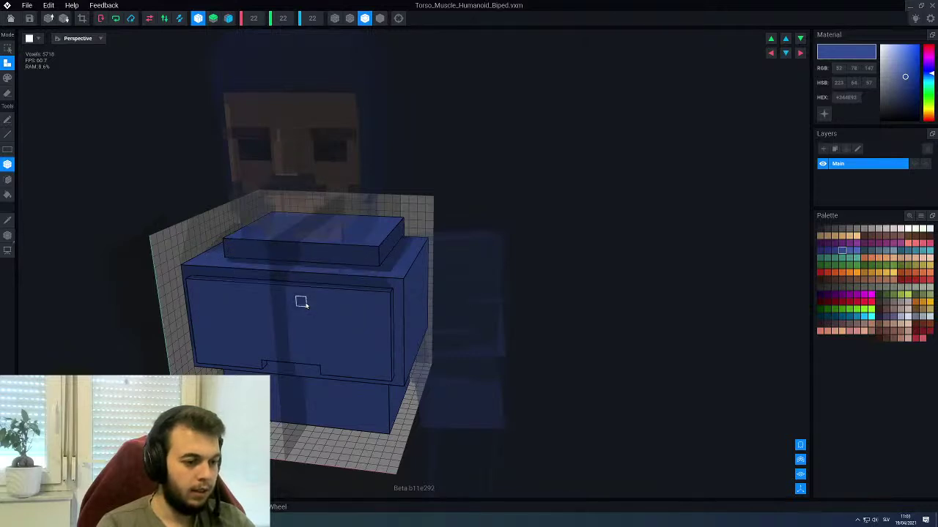
Erase the whole raised chest plate layer from the torso's front with the Face tool
key(f)
click(326, 309)
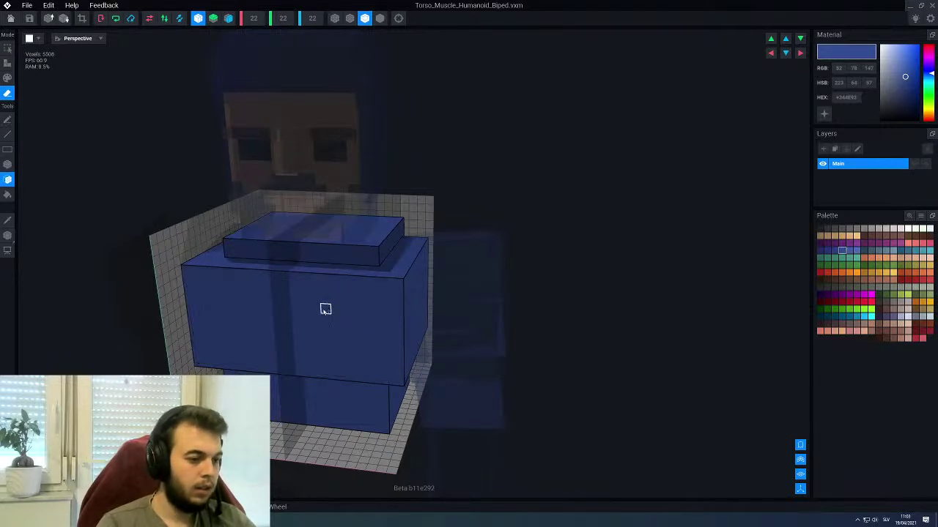
scroll(329, 304, down, 2)
middle_drag(332, 301, 335, 293)
right_drag(335, 293, 414, 300)
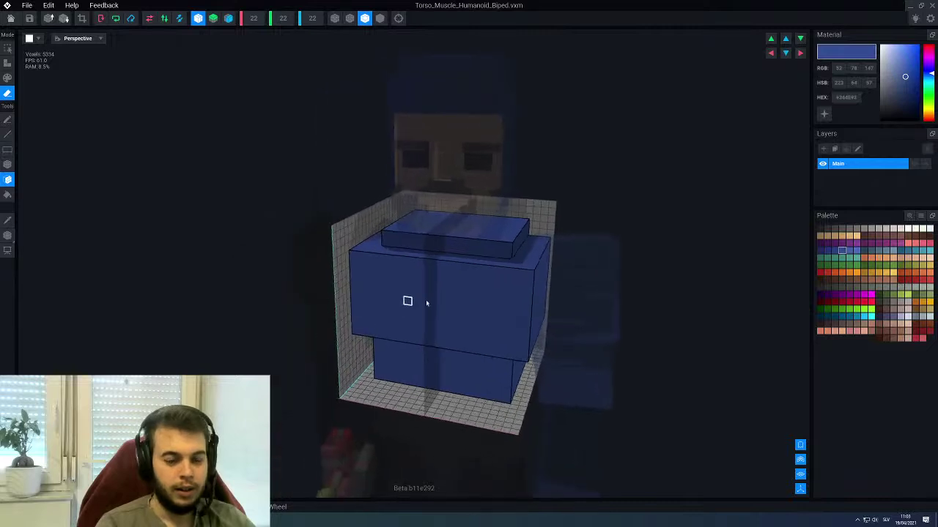
Add a mirrored raised box panel centred on the upper front of the torso
scroll(490, 251, up, 2)
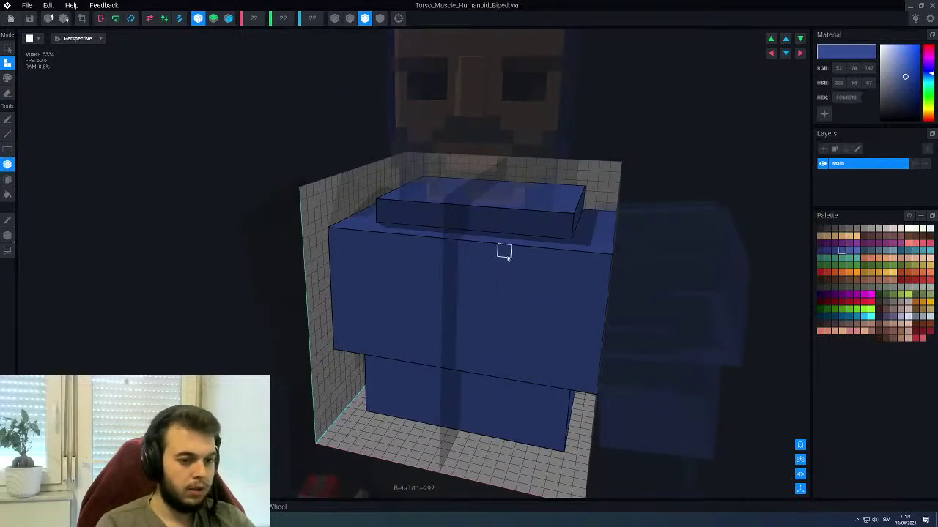
right_drag(504, 251, 519, 239)
drag(543, 233, 487, 298)
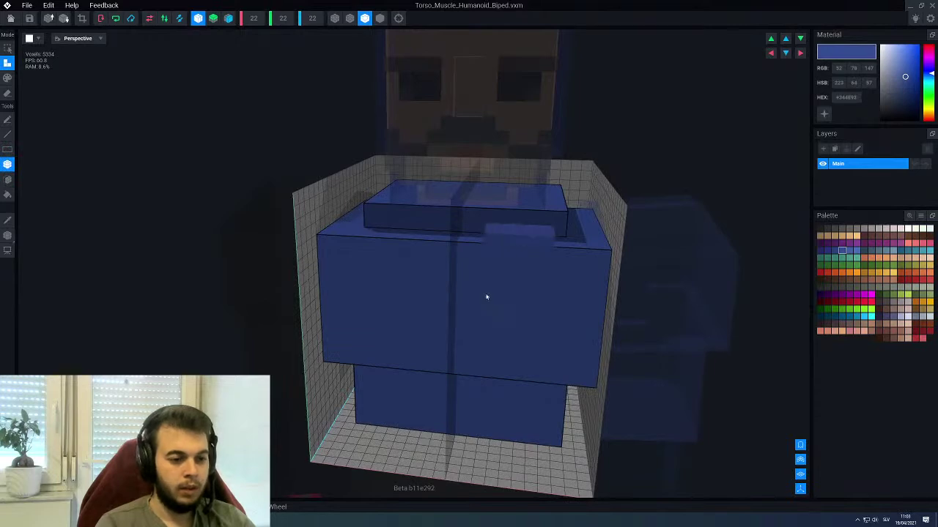
drag(459, 331, 459, 328)
scroll(476, 322, down, 2)
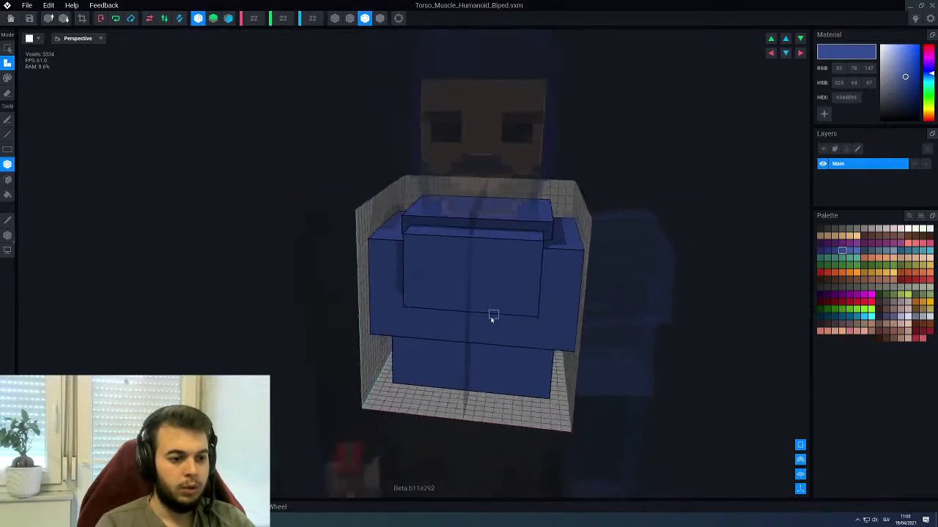
right_drag(491, 316, 479, 314)
scroll(541, 317, up, 2)
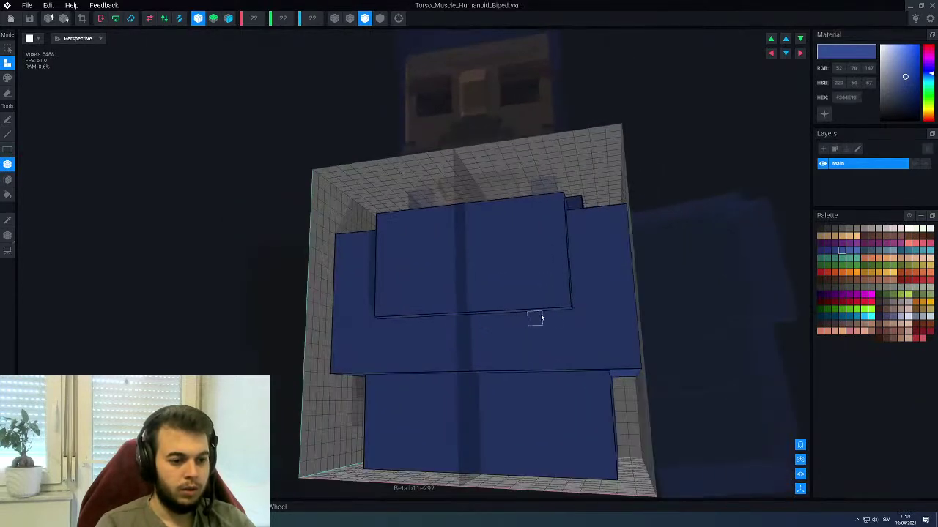
Extend the raised front panel downward past the chest plate's lower edge with a mirrored voxel box
drag(485, 394, 484, 393)
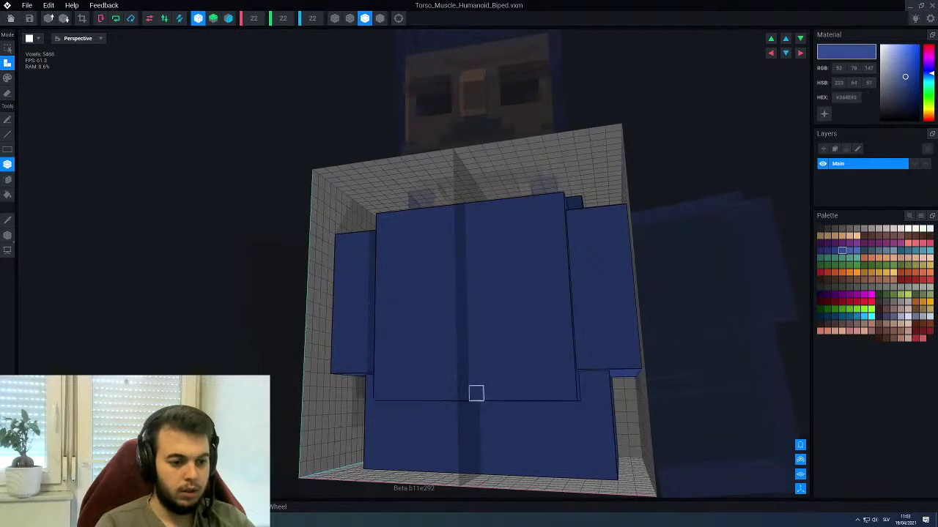
right_drag(479, 392, 502, 317)
scroll(478, 361, down, 3)
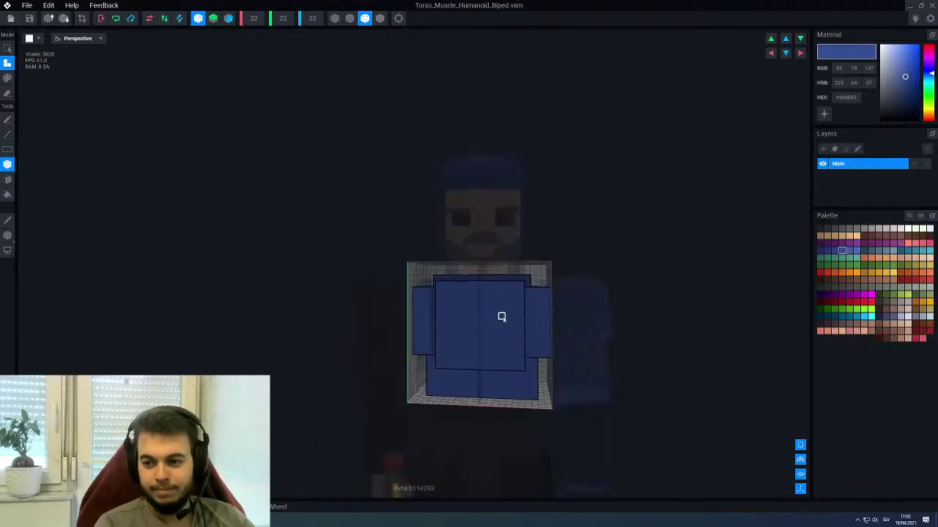
scroll(501, 318, up, 3)
middle_drag(500, 333, 515, 306)
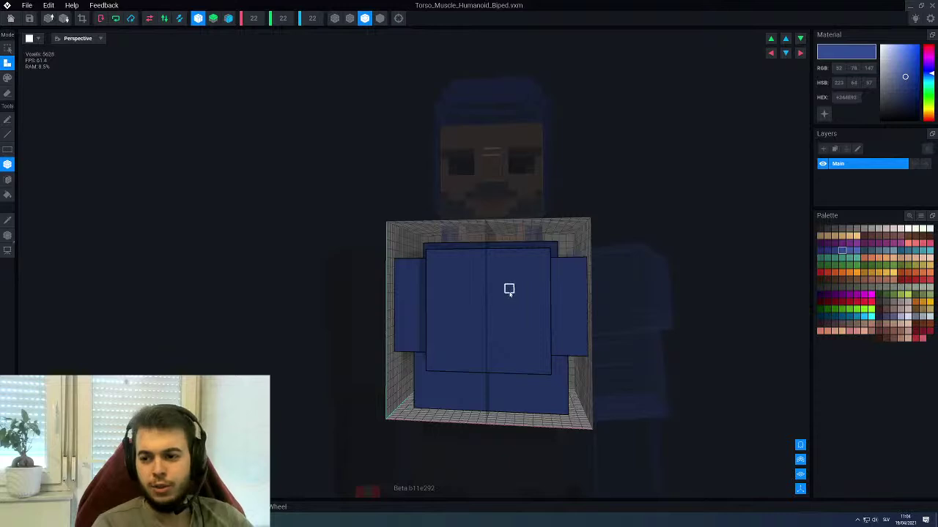
right_drag(555, 288, 513, 296)
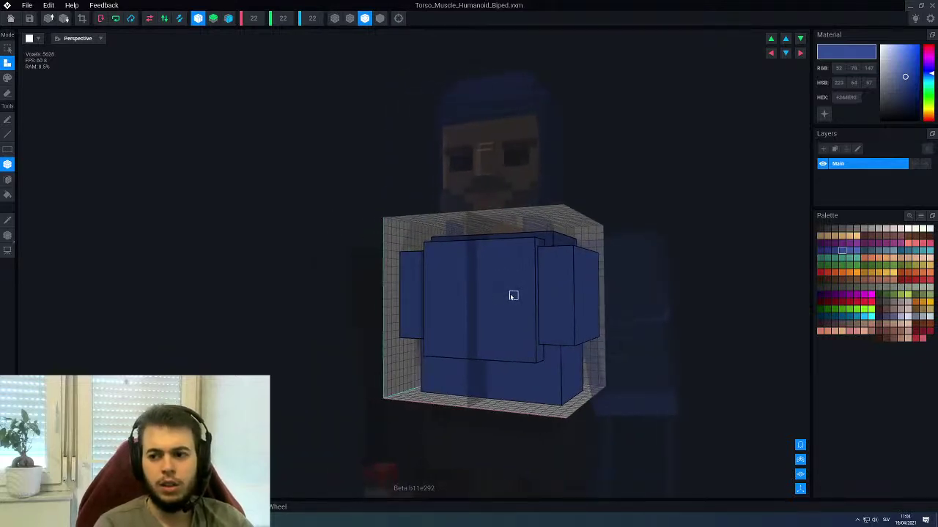
Erase the two blocks hanging below the raised panel on the torso's back with mirrored box erasing
scroll(533, 283, up, 3)
right_drag(563, 262, 529, 236)
scroll(610, 246, up, 2)
mouse_move(607, 250)
right_down()
mouse_move(592, 245)
mouse_move(598, 240)
right_up()
mouse_move(641, 268)
right_down()
mouse_move(610, 261)
mouse_move(625, 275)
right_up()
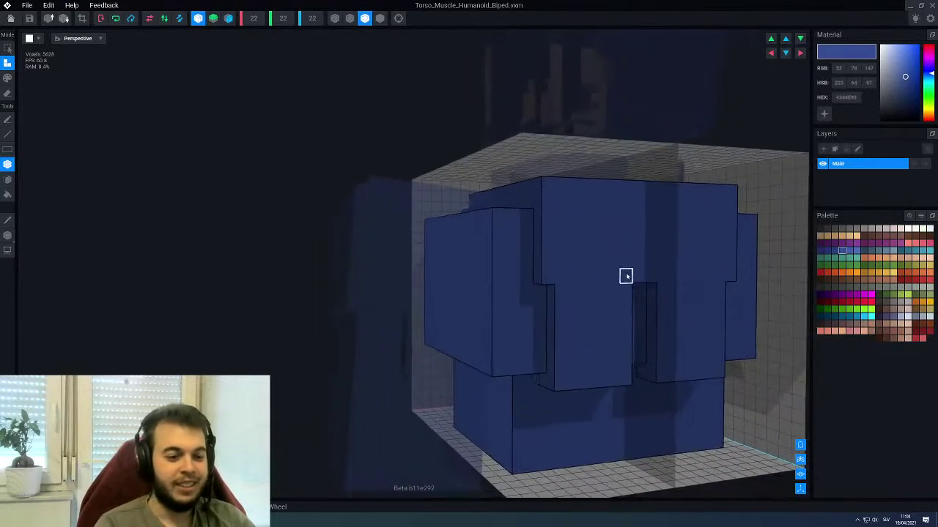
scroll(587, 293, up, 2)
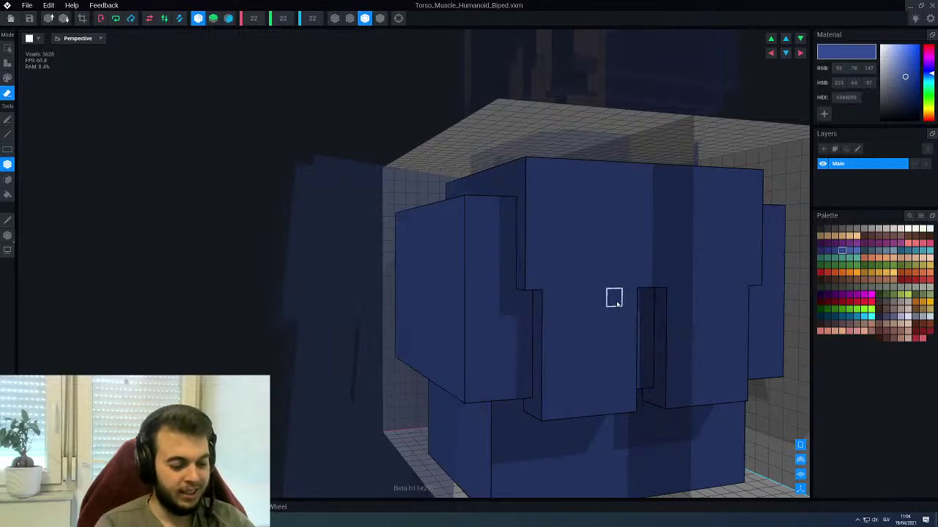
scroll(617, 304, down, 1)
drag(625, 321, 554, 395)
mouse_move(554, 394)
right_down()
mouse_move(555, 371)
mouse_move(561, 390)
right_up()
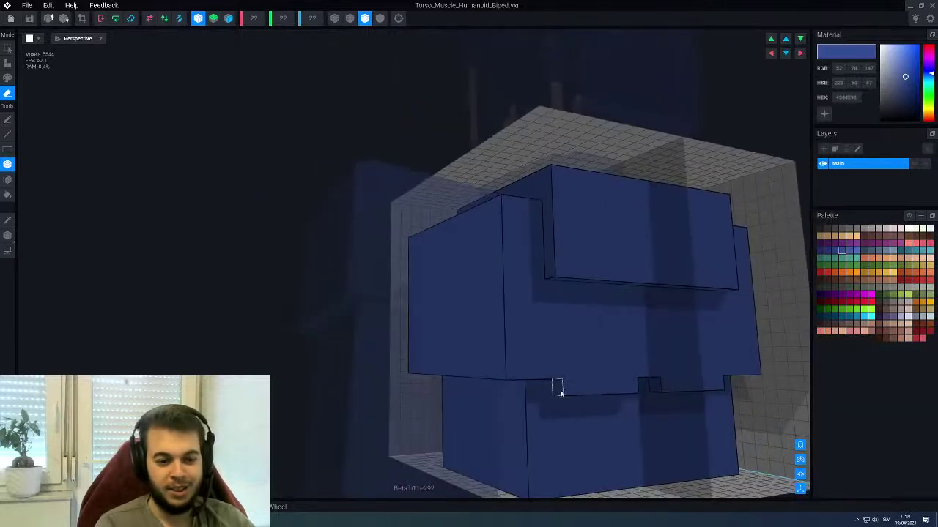
drag(625, 390, 623, 390)
Attach a mirrored voxel box beneath the raised back panel, extending it past the chest plate's lower edge, and inspect the torso
mouse_move(523, 318)
right_down()
mouse_move(535, 329)
mouse_move(576, 257)
mouse_move(586, 261)
right_up()
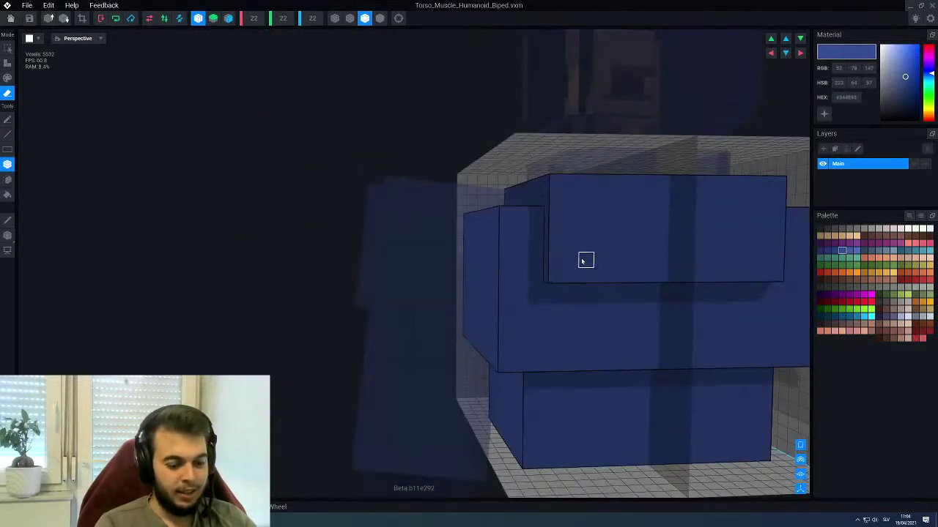
key(a)
right_drag(560, 324, 511, 207)
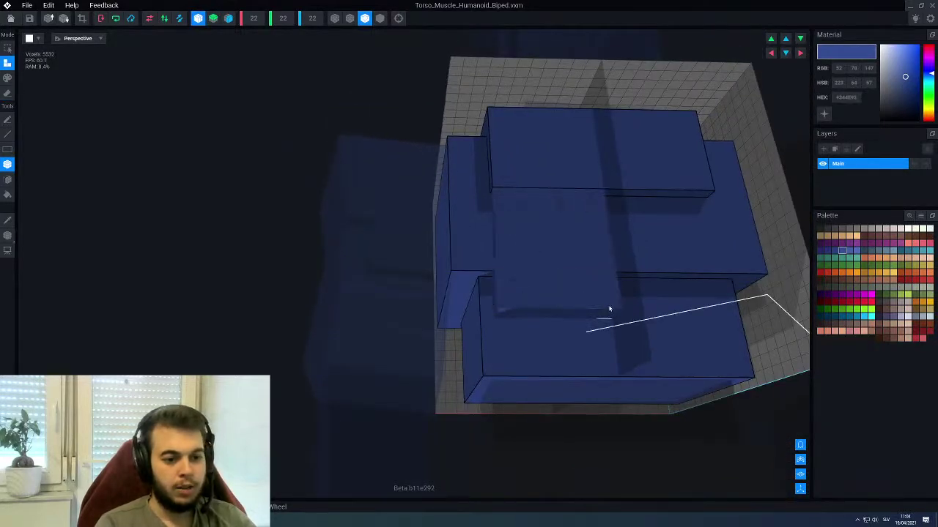
right_drag(611, 307, 459, 273)
middle_drag(462, 272, 636, 187)
scroll(640, 183, down, 4)
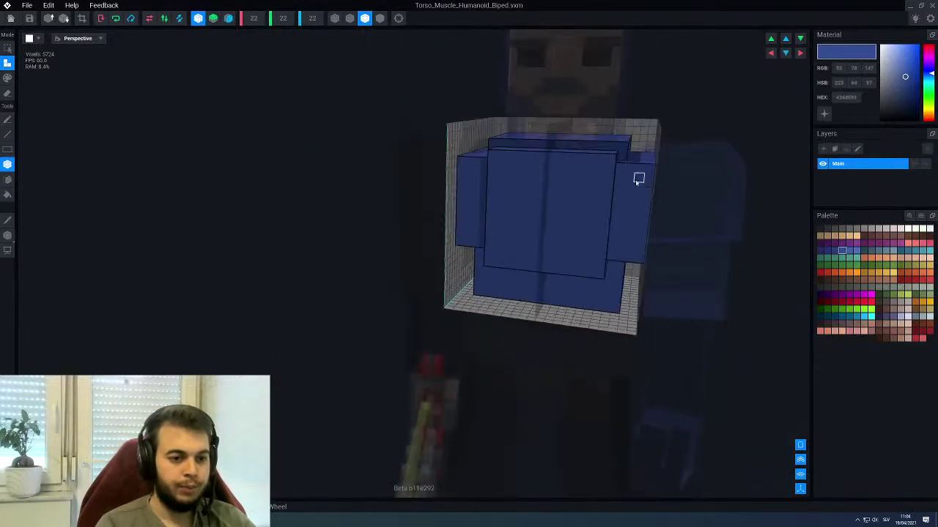
right_drag(638, 180, 557, 265)
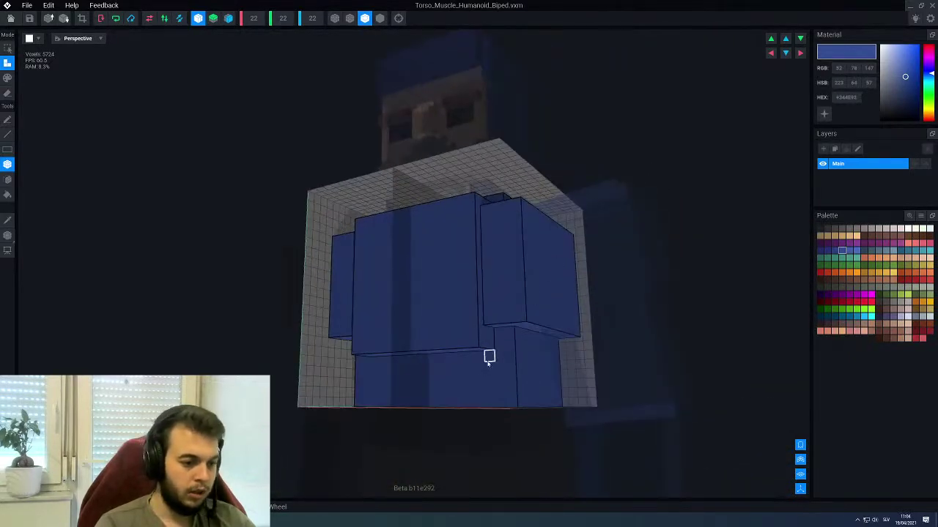
right_drag(494, 395, 538, 373)
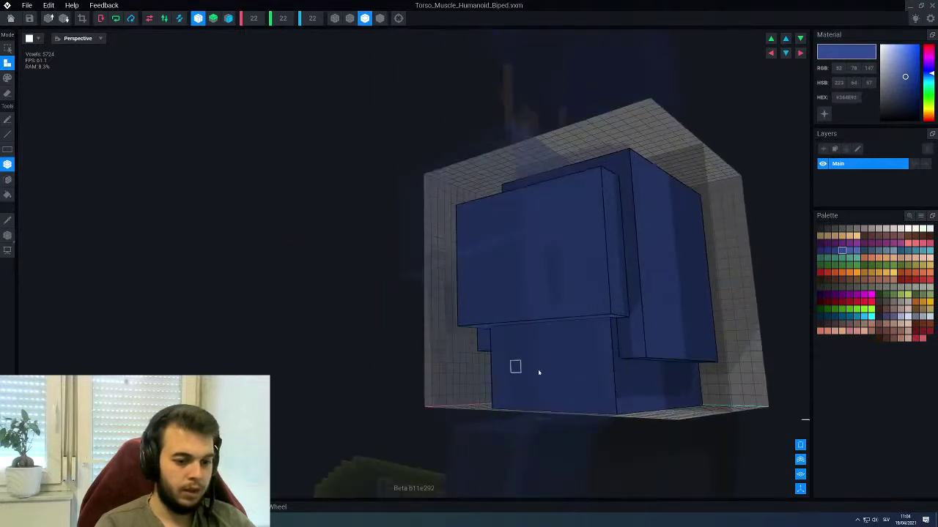
right_drag(602, 349, 484, 357)
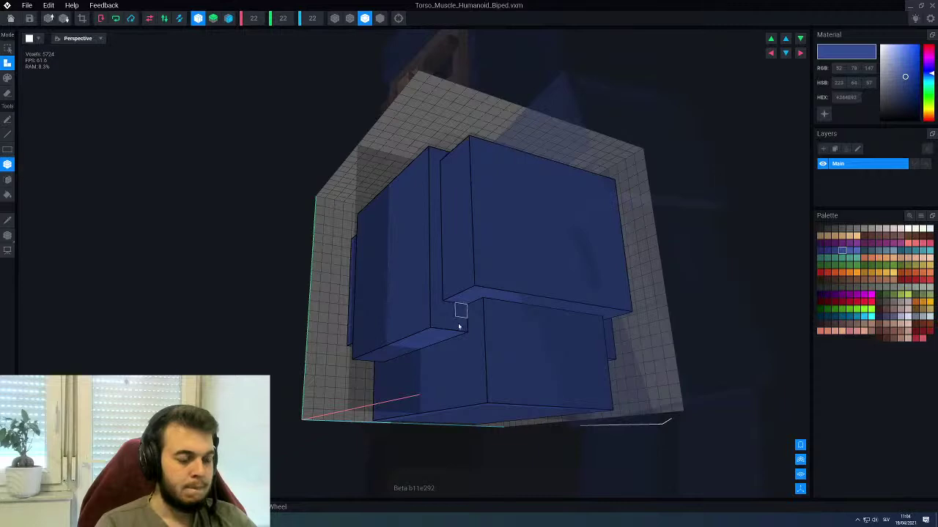
right_drag(460, 327, 436, 300)
Save the torso, return to the character rig and open the left upper arm's voxel model for editing
click(9, 20)
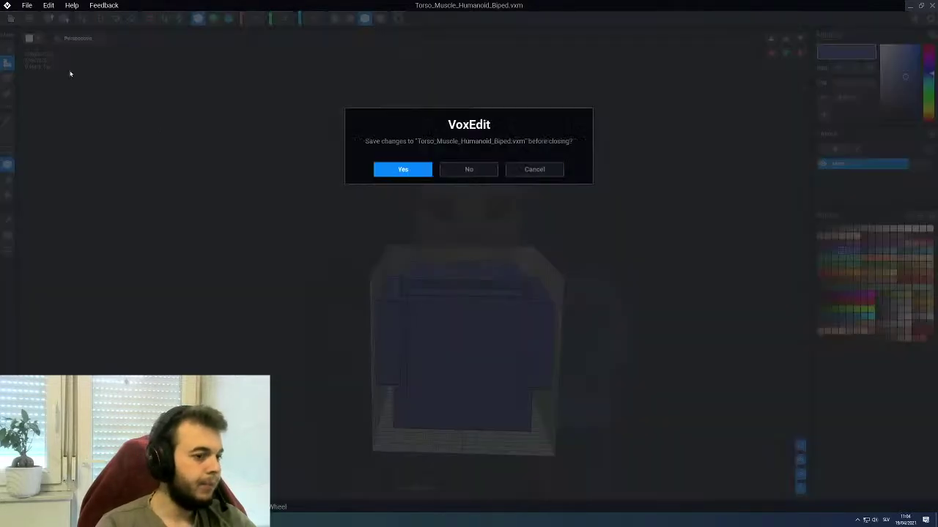
click(403, 169)
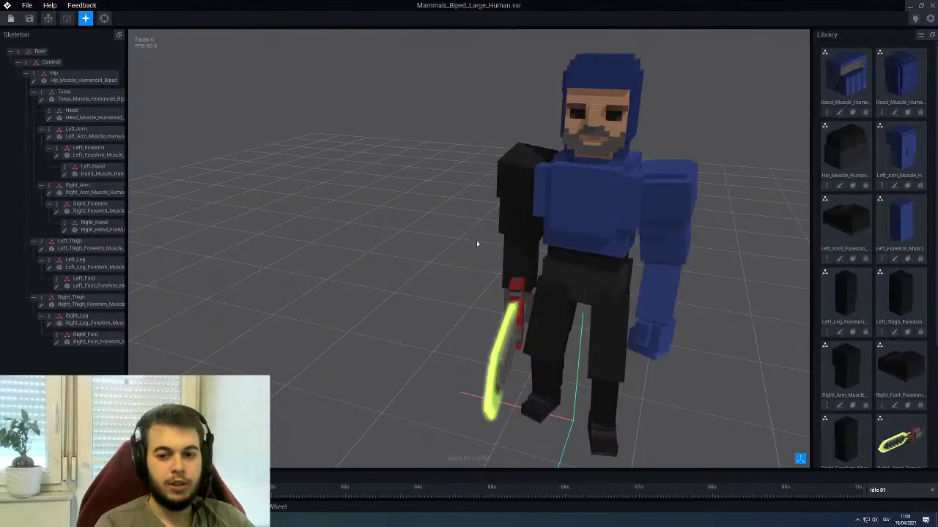
right_drag(479, 242, 581, 220)
scroll(587, 206, up, 3)
click(581, 220)
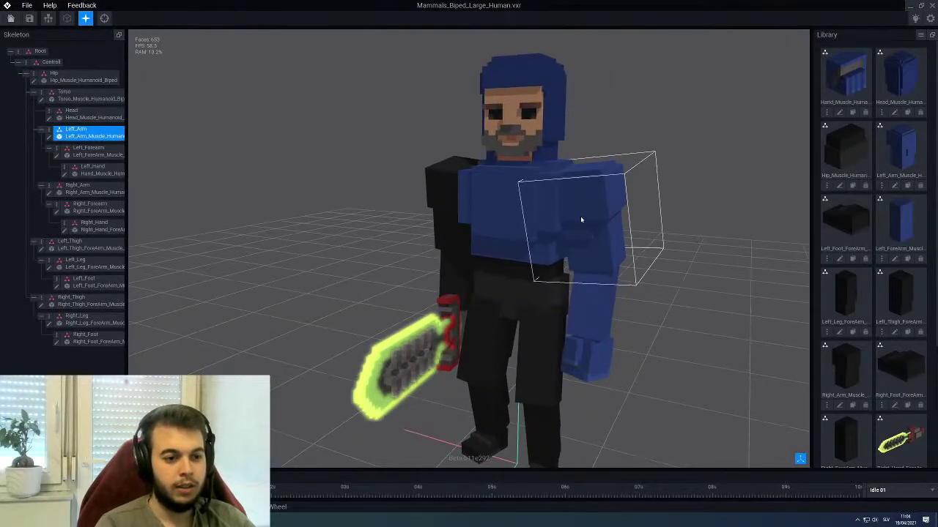
click(49, 137)
scroll(486, 214, up, 3)
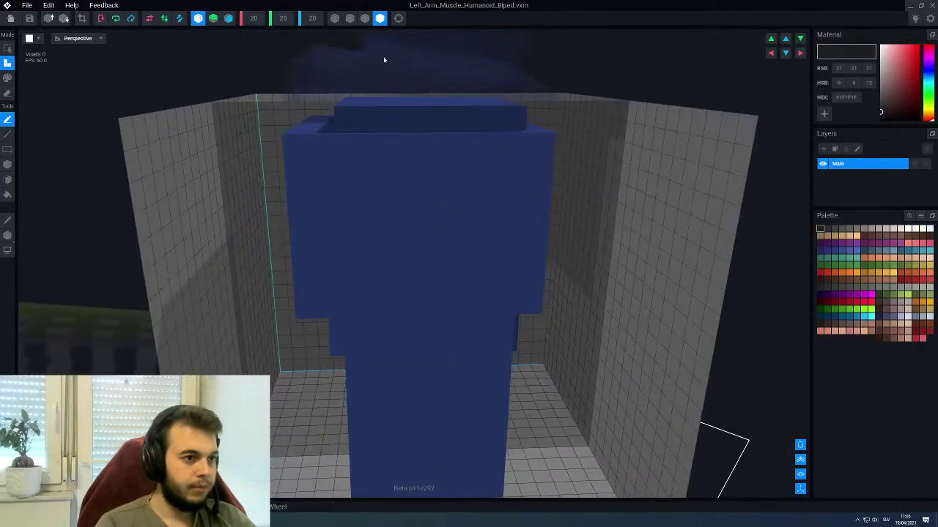
Show the left arm model with outlined edges and turn off X-axis symmetry
click(364, 20)
scroll(402, 182, down, 3)
right_drag(402, 183, 437, 236)
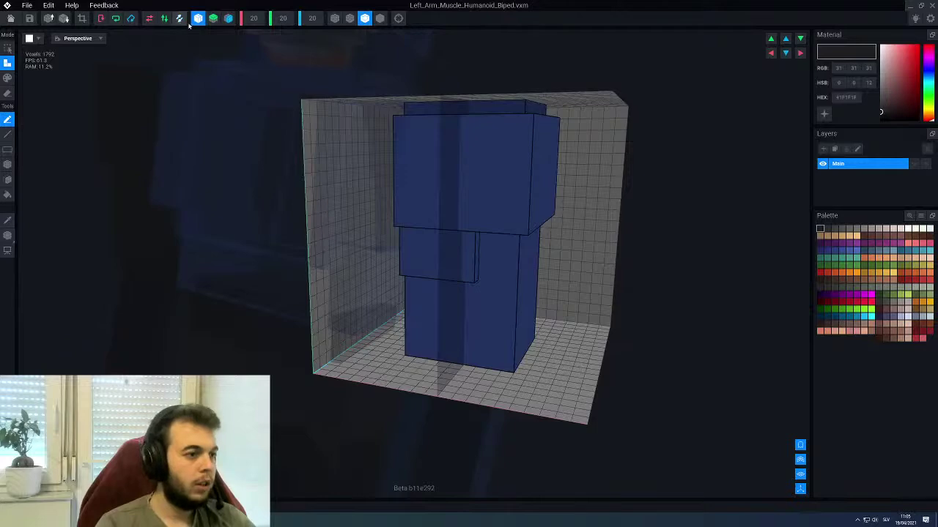
scroll(497, 222, up, 2)
middle_drag(491, 203, 494, 163)
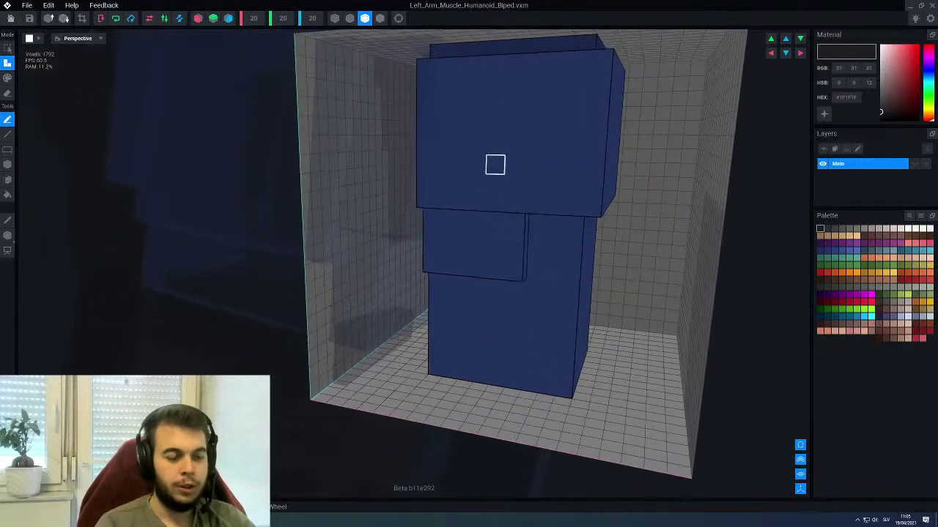
right_drag(494, 162, 512, 179)
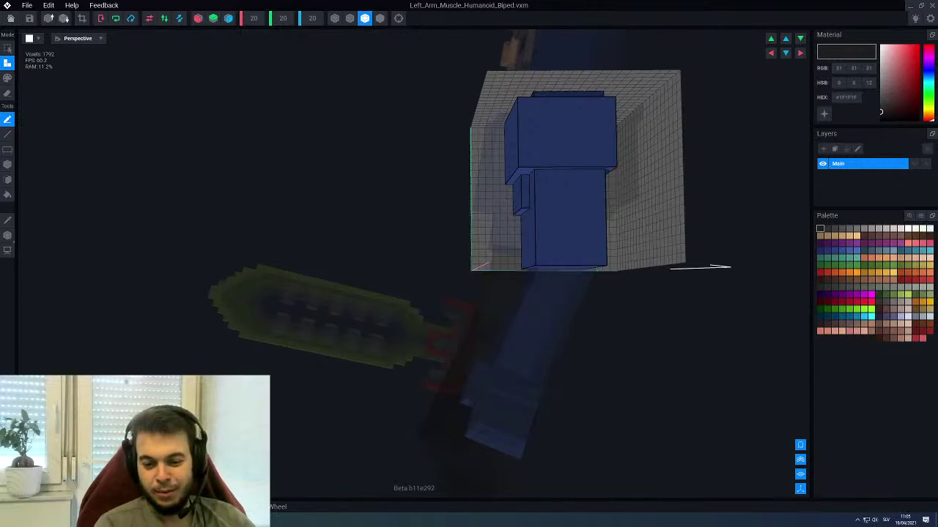
Switch to the browser's cyberknight image results and try opening the previewed blue-sword knight image in its own tab
key(alt+Tab)
right_click(786, 162)
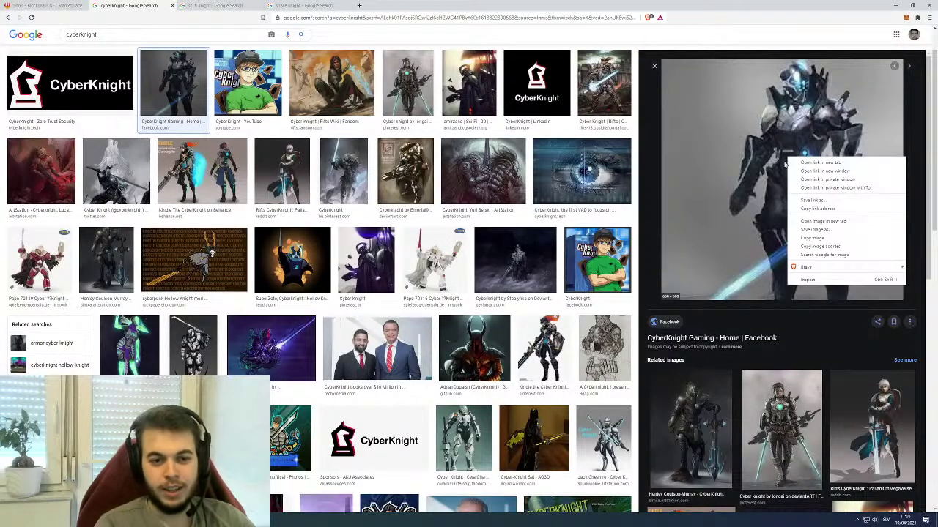
click(822, 221)
click(200, 6)
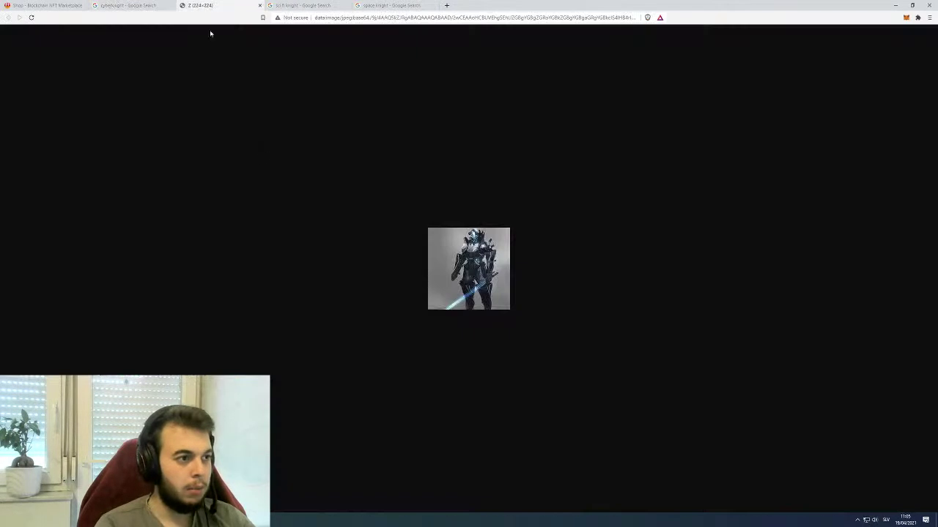
click(260, 6)
Open the related image of the armored knight with two teal swords in its own tab and view it
scroll(777, 251, down, 3)
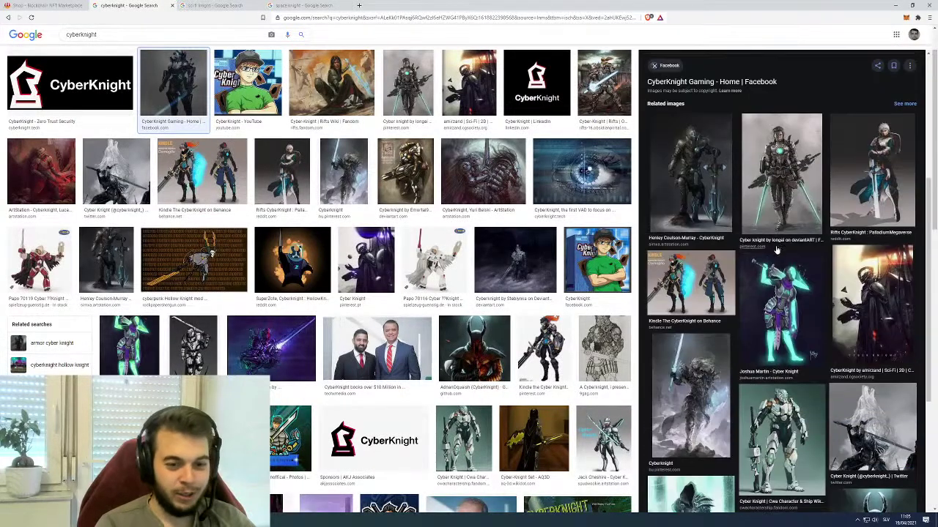
click(781, 163)
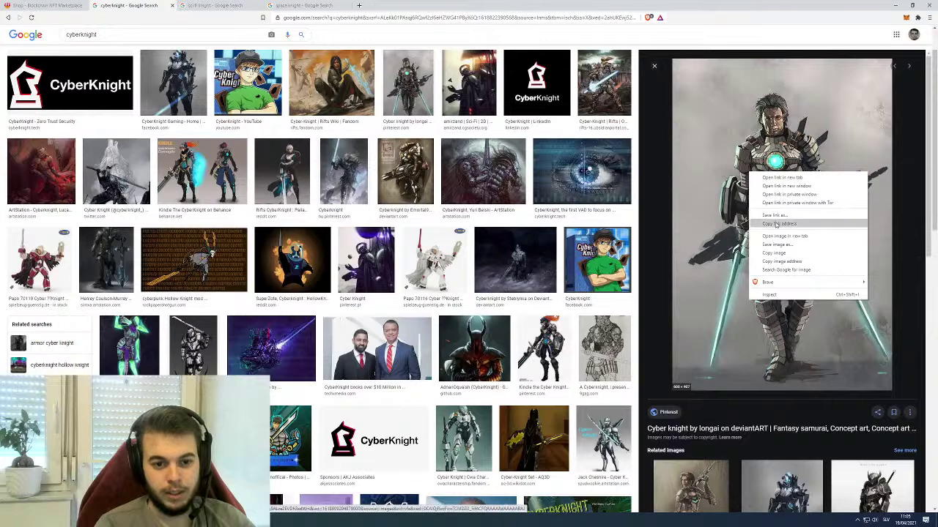
click(776, 236)
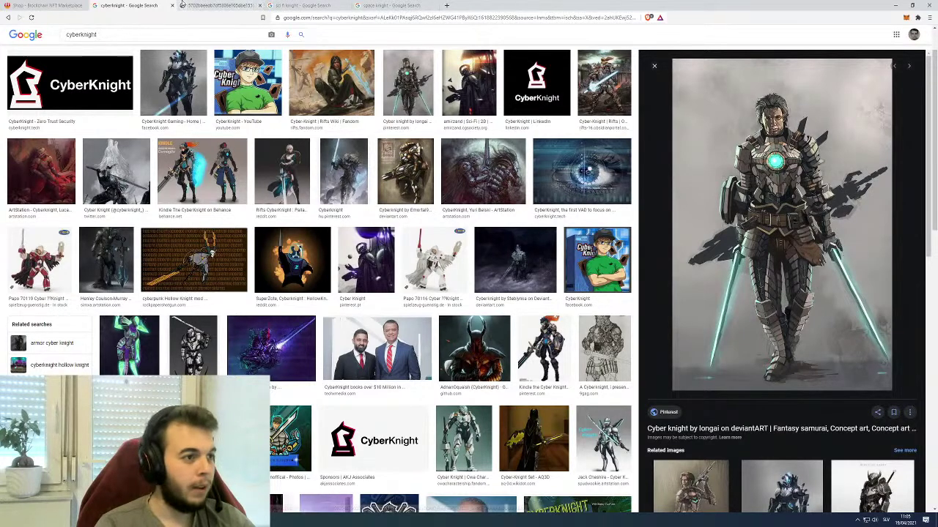
key(ctrl+Tab)
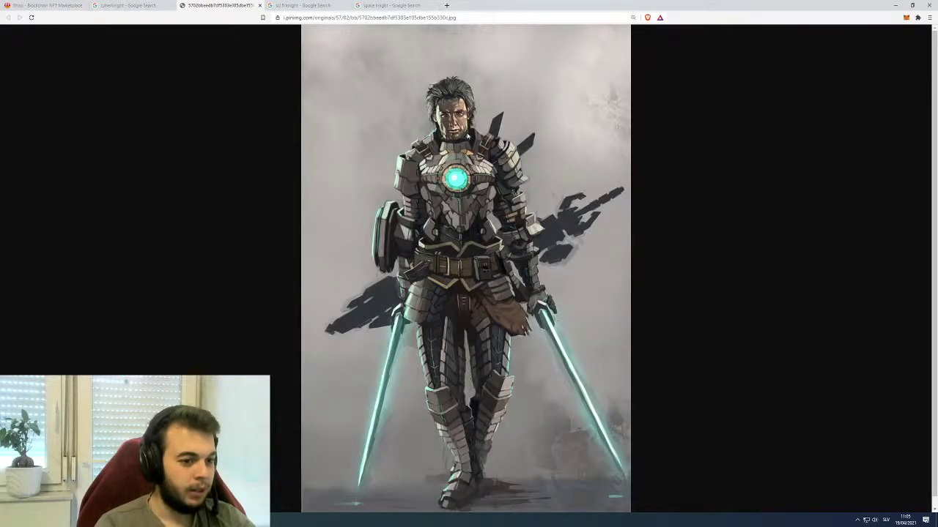
Open the Imgur version of the dark knight with the blue sword from the related images in its own tab
click(136, 6)
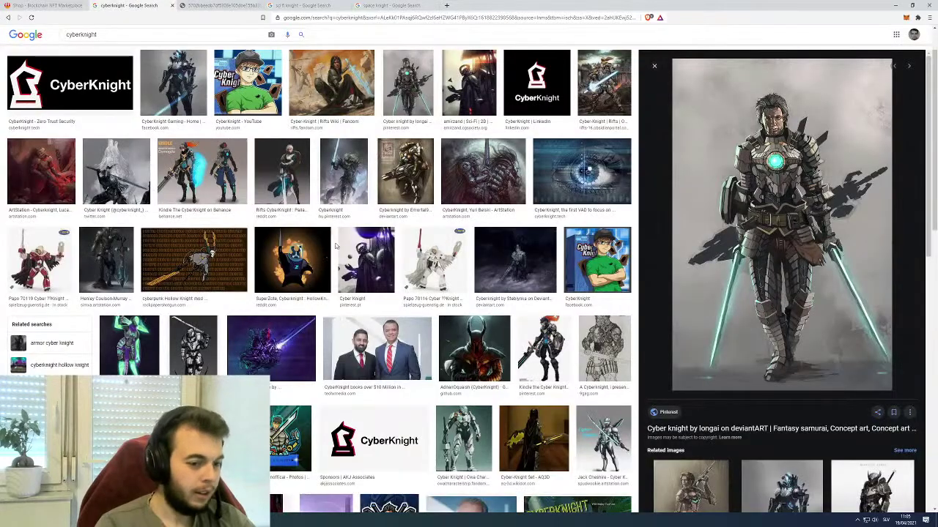
scroll(763, 193, down, 5)
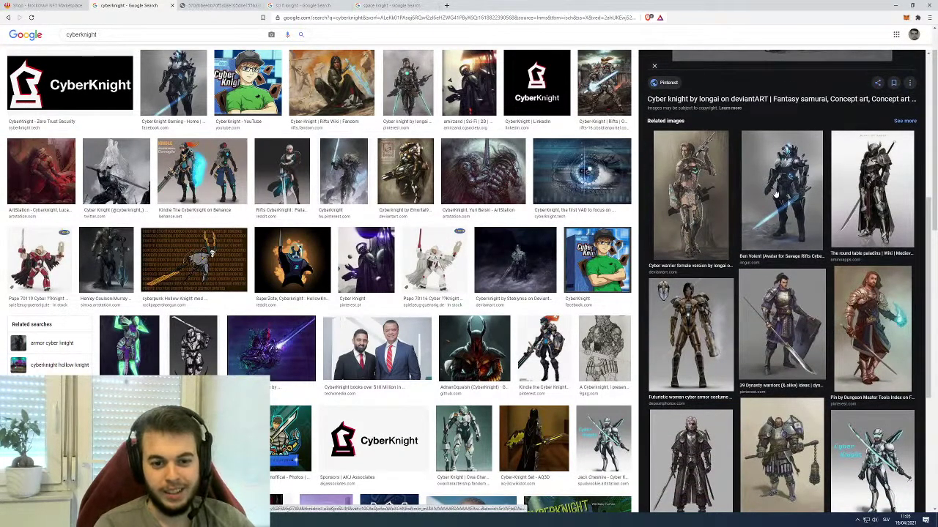
click(779, 192)
scroll(775, 205, up, 1)
right_click(773, 206)
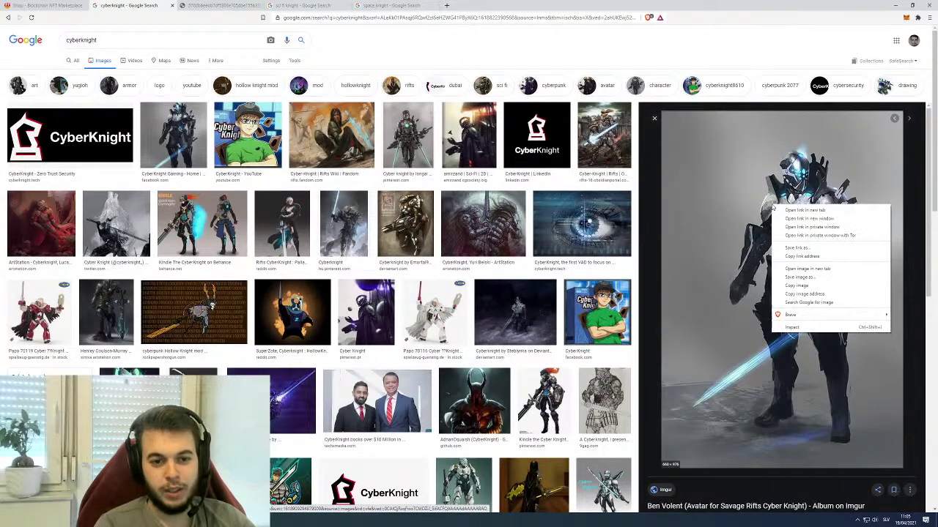
click(799, 269)
click(277, 5)
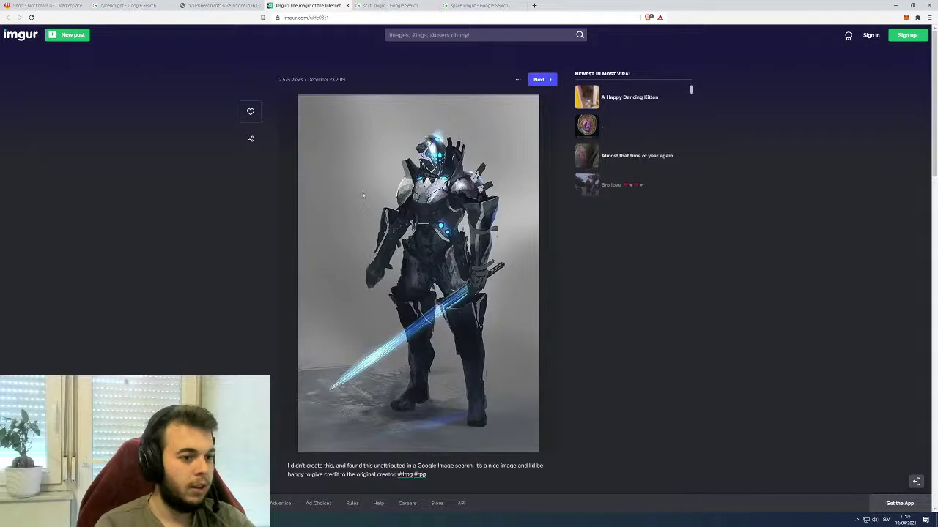
Open the Kindle The CyberKnight concept image in its own tab and close the cyberknight search results
click(151, 5)
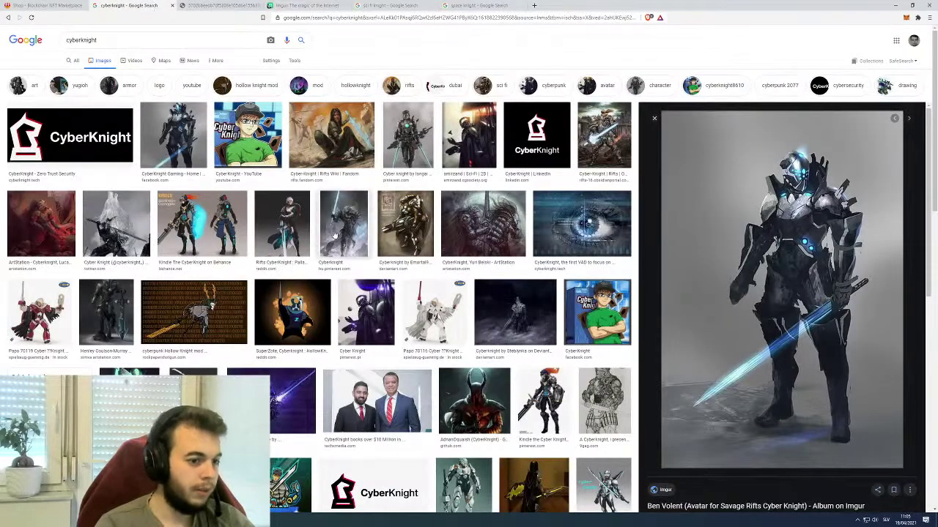
click(201, 223)
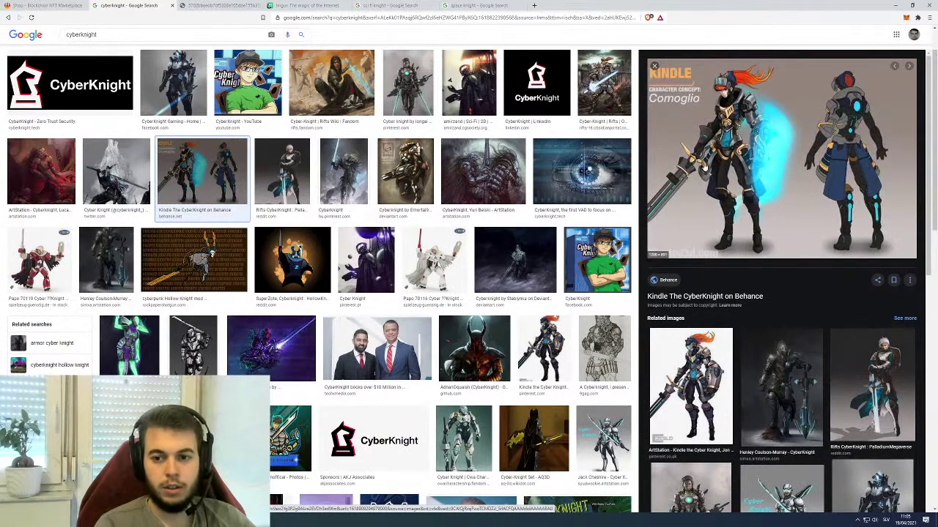
right_click(726, 174)
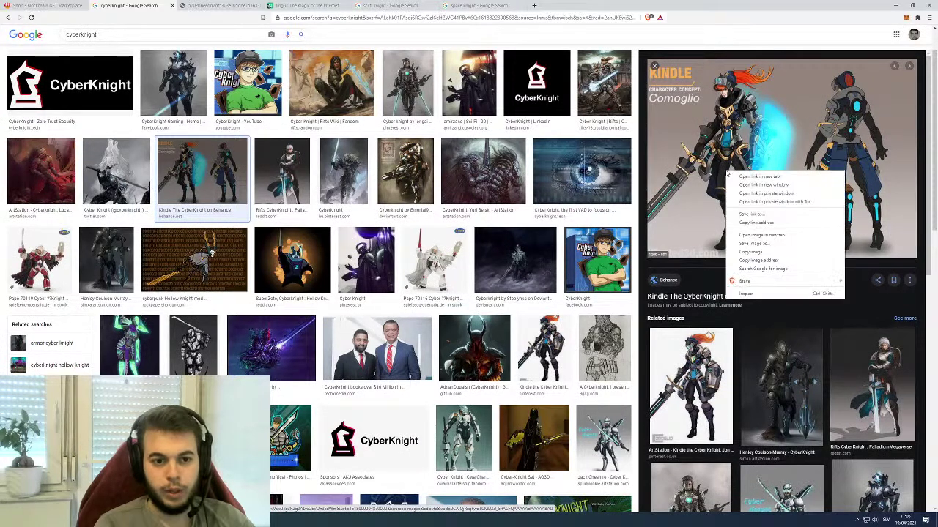
click(762, 244)
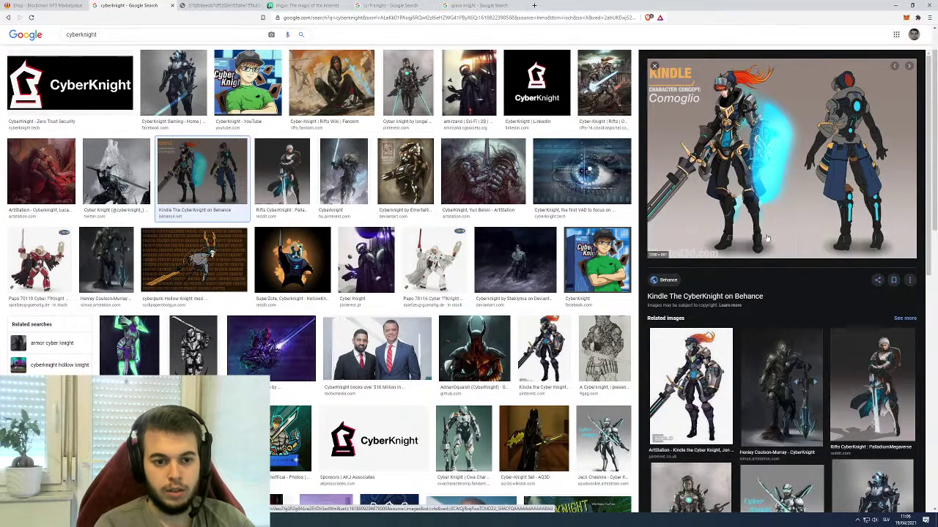
click(173, 6)
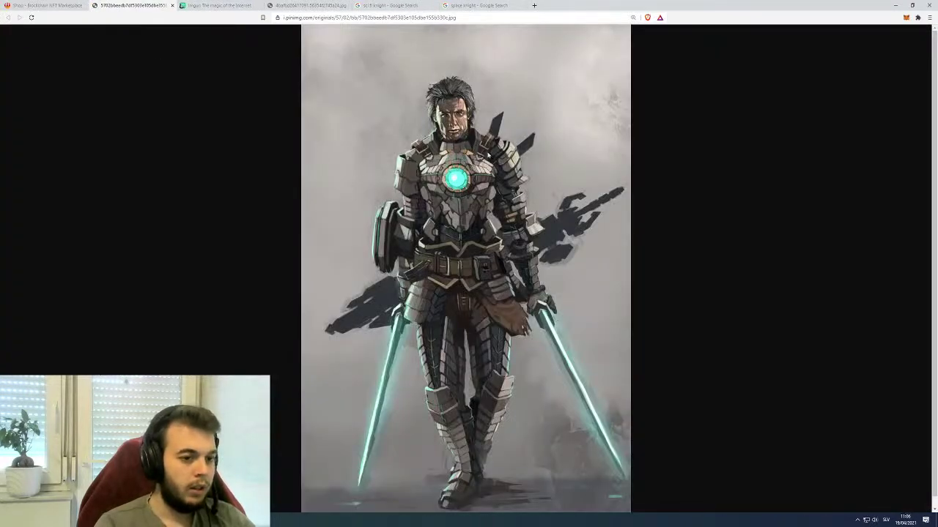
View the blue-sword knight and Kindle concept references, and switch back to VoxEdit
click(217, 6)
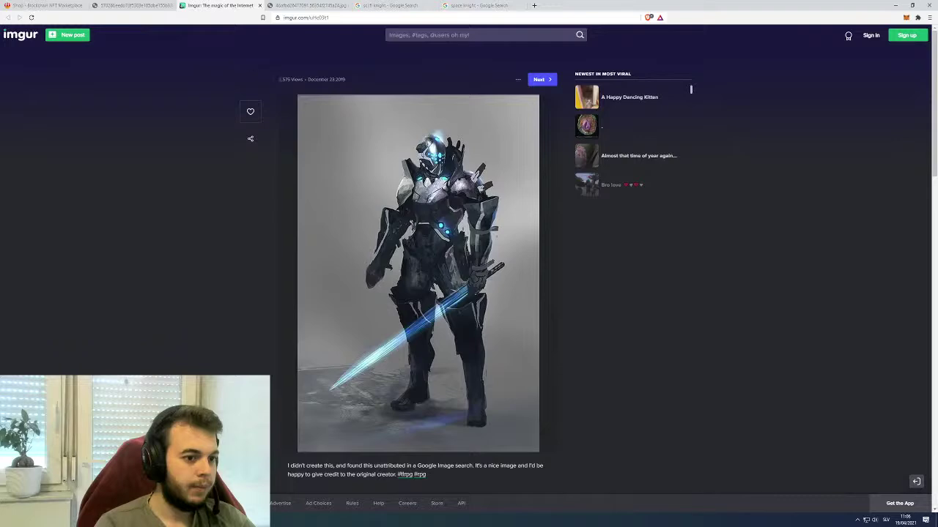
click(307, 6)
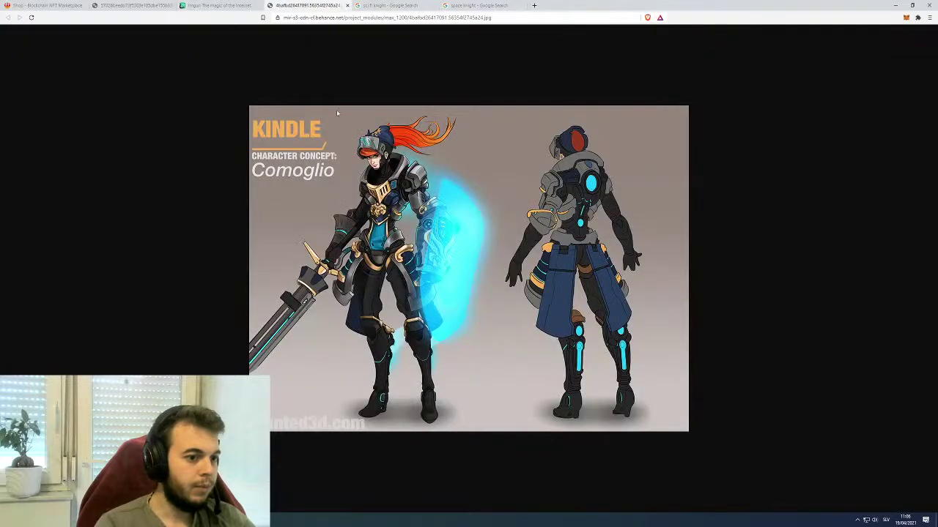
click(895, 5)
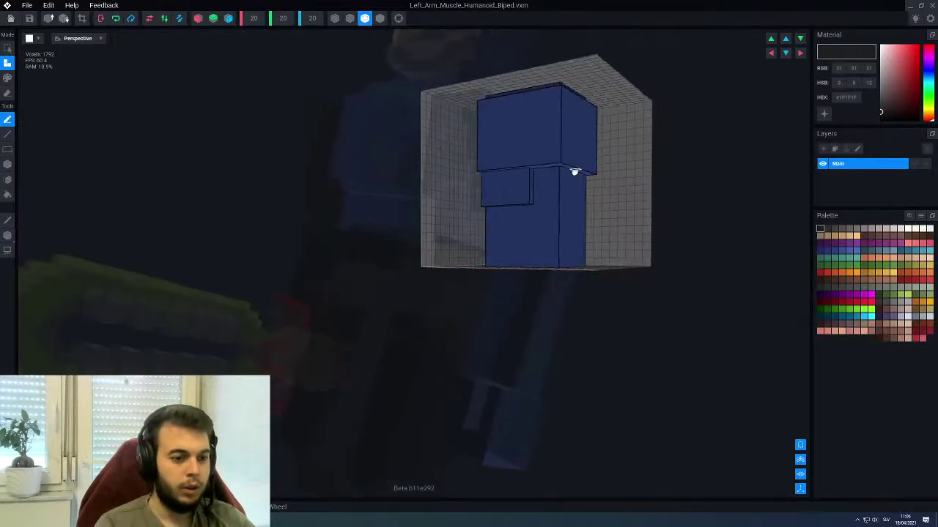
Sample the left arm's blue and extend the upper arm block with a box of matching voxels
right_drag(573, 180, 561, 203)
scroll(561, 203, up, 2)
alt+click(562, 203)
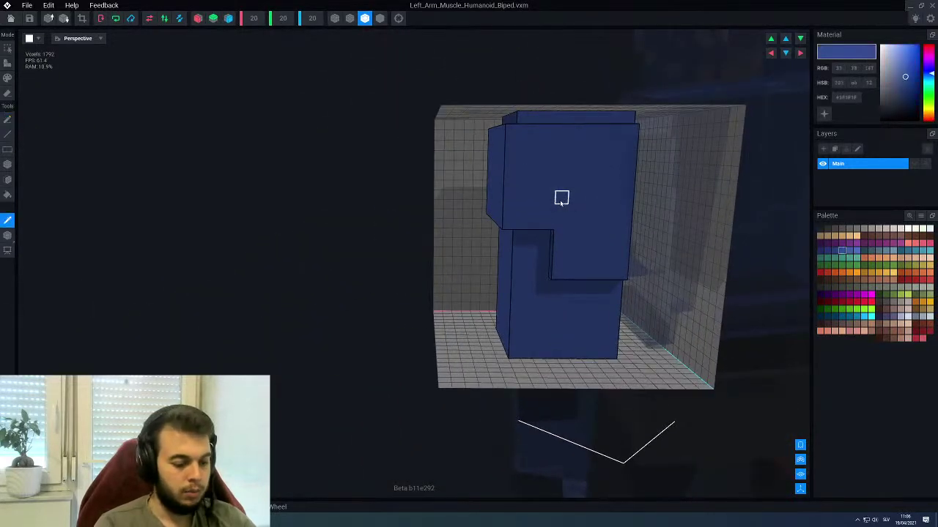
scroll(561, 203, up, 2)
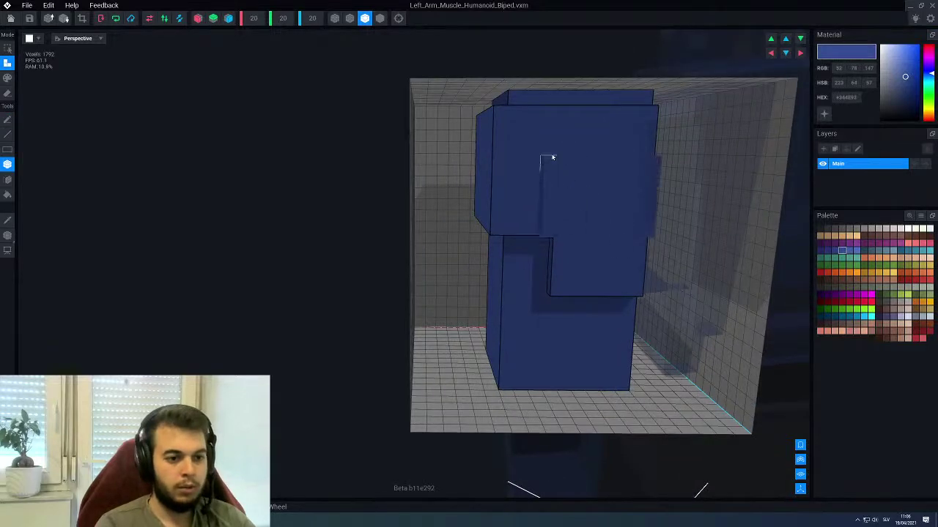
click(516, 129)
right_drag(497, 147, 445, 138)
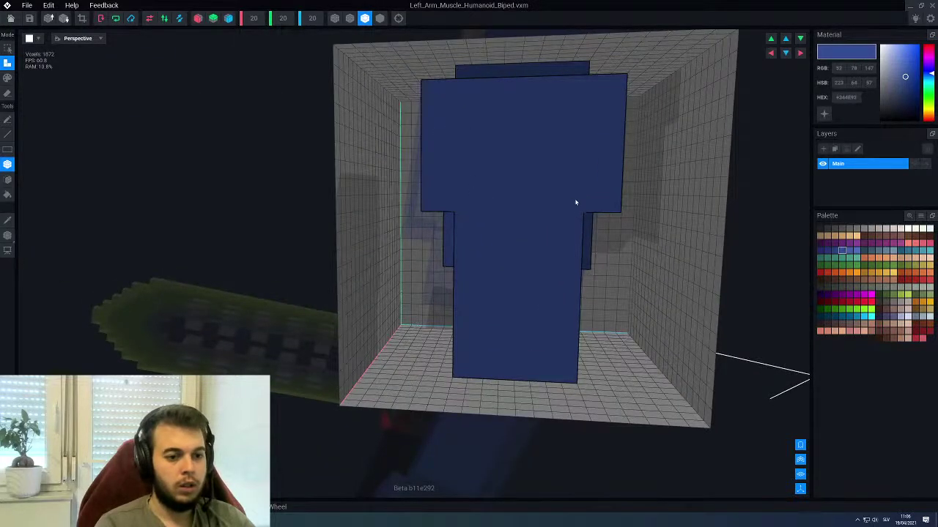
Add a raised blue plate to a side of the upper arm block and erase its upper part to leave a thin band
right_drag(576, 202, 450, 168)
scroll(440, 174, up, 3)
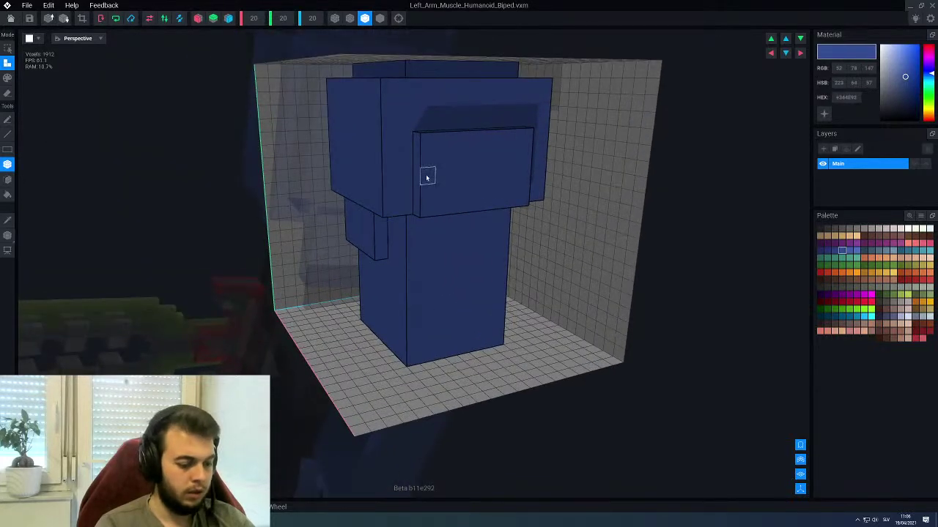
drag(431, 176, 527, 139)
scroll(444, 129, down, 3)
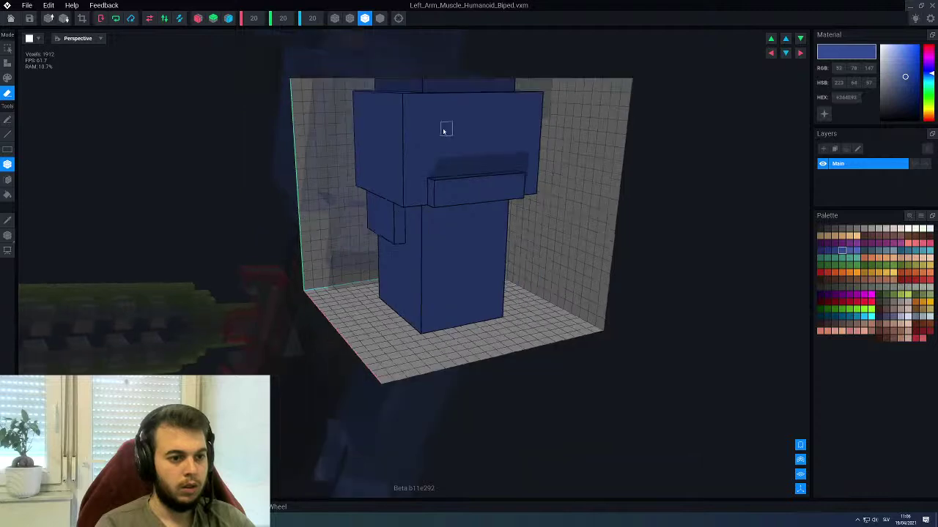
right_drag(432, 135, 409, 146)
Return to the full character, check the left arm from the front, and reopen the left arm model
click(11, 18)
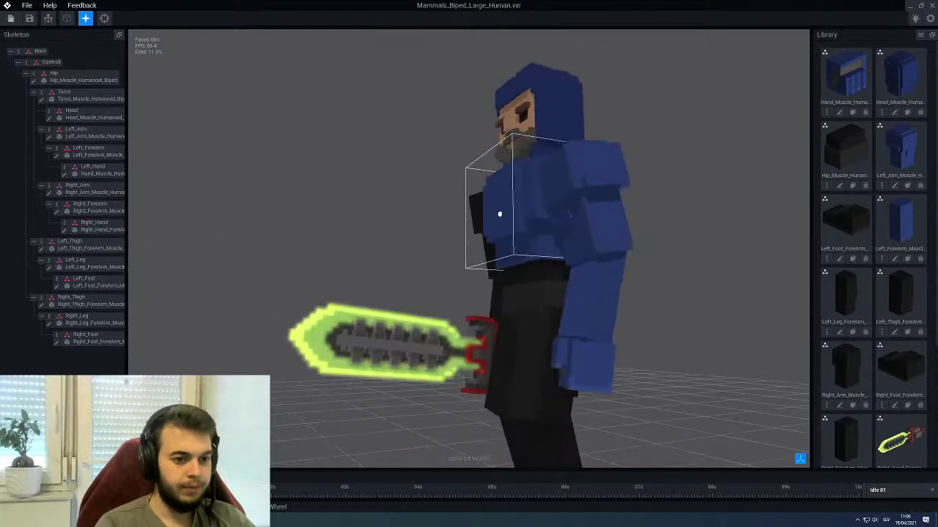
right_drag(500, 214, 543, 204)
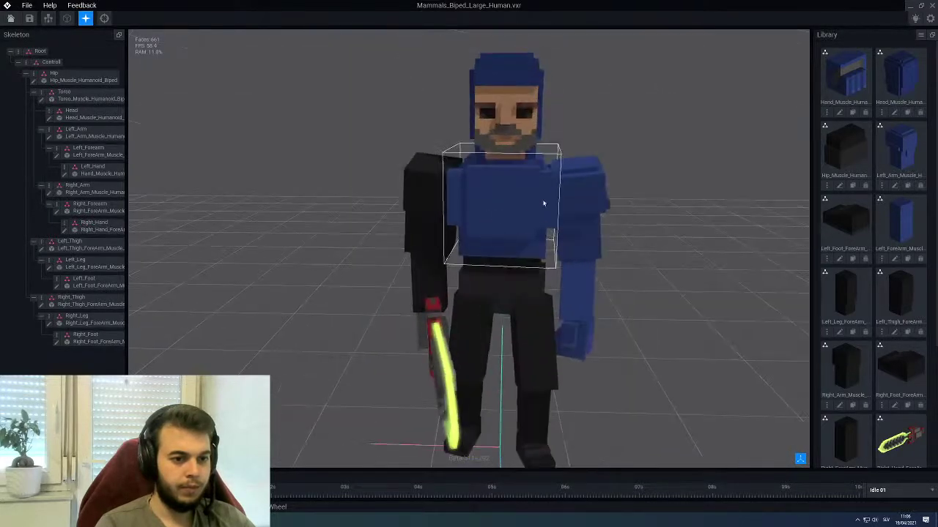
click(574, 205)
click(49, 137)
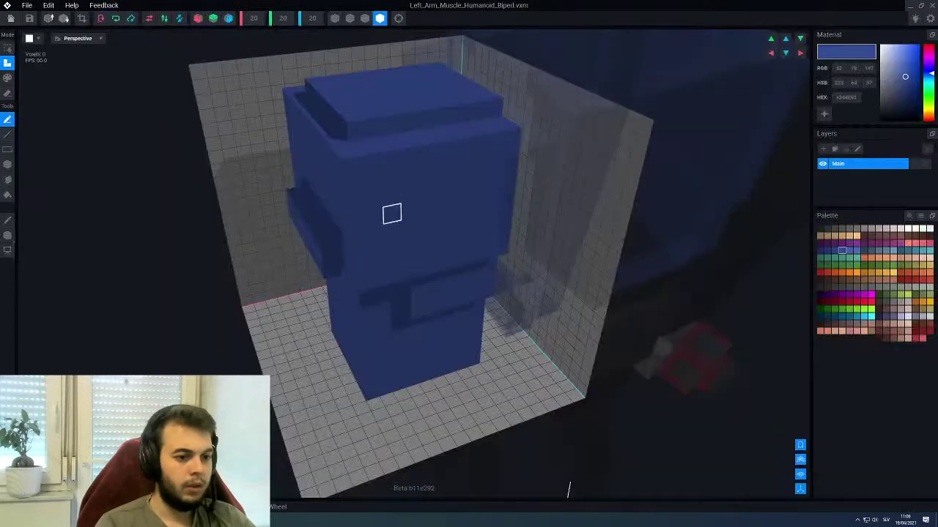
Show voxel outlines and continue the thin raised band across the adjacent side of the upper arm block
right_drag(391, 213, 368, 105)
click(364, 19)
mouse_move(334, 260)
right_down()
mouse_move(303, 281)
mouse_move(323, 274)
mouse_move(314, 282)
right_up()
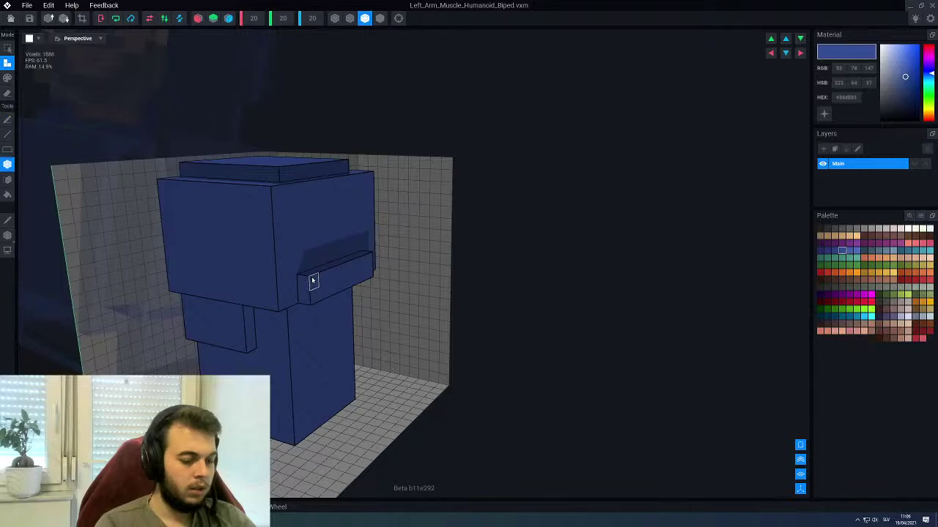
right_drag(313, 281, 336, 295)
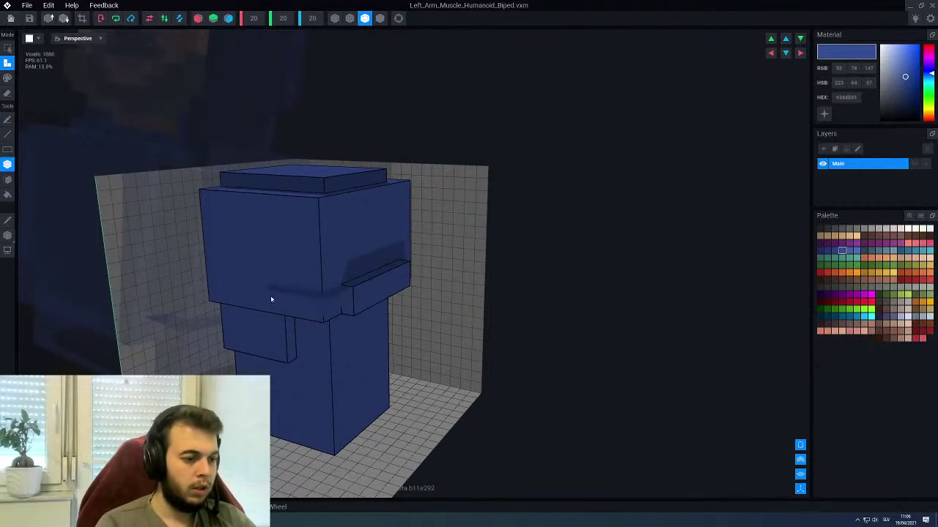
right_drag(213, 300, 304, 303)
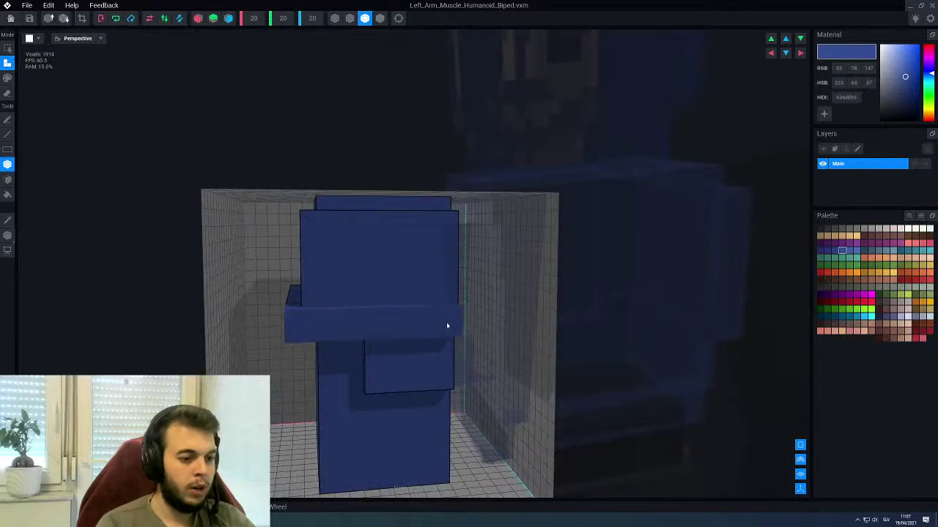
Extend the raised band with another run of blue voxels around the upper arm block's remaining side
drag(448, 326, 449, 326)
scroll(318, 284, down, 4)
right_drag(318, 285, 319, 278)
middle_drag(318, 279, 320, 278)
scroll(320, 279, down, 4)
right_drag(370, 259, 352, 297)
scroll(421, 265, up, 2)
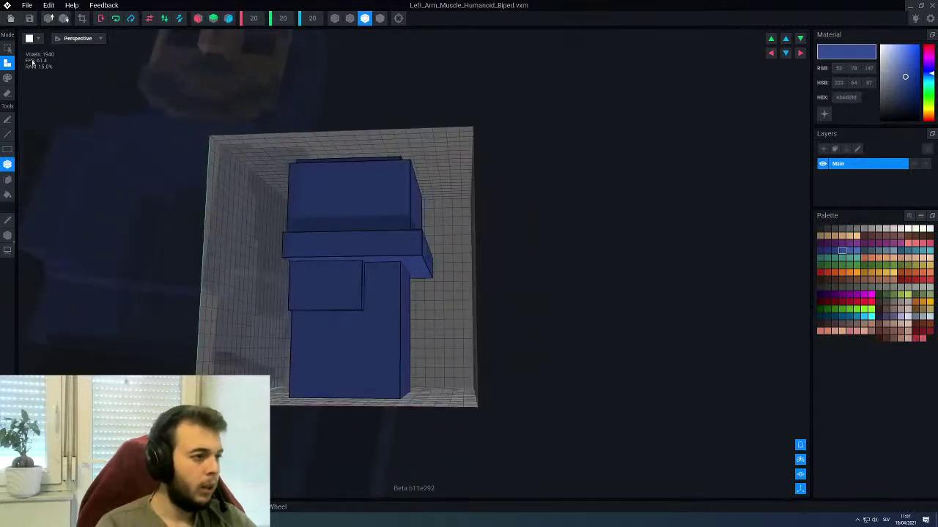
Save the left arm model and check the banded shoulder on the full character
click(10, 18)
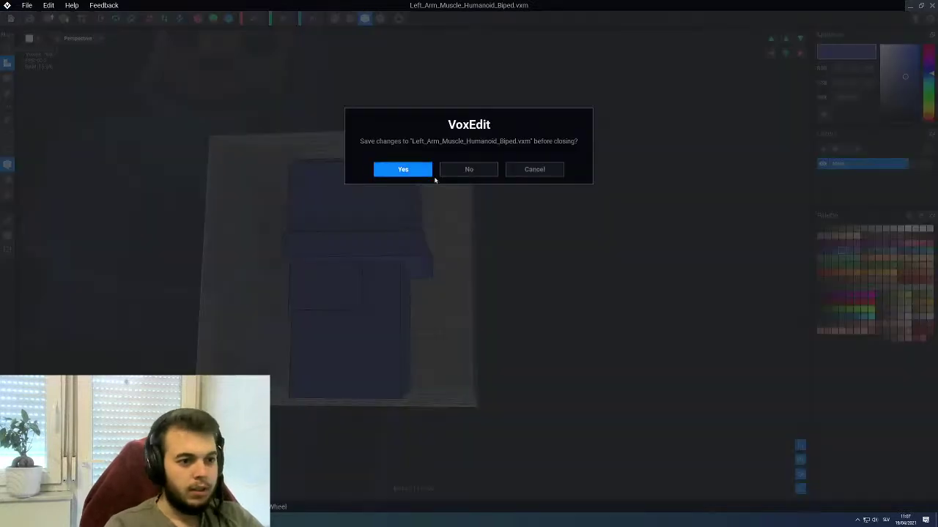
click(403, 169)
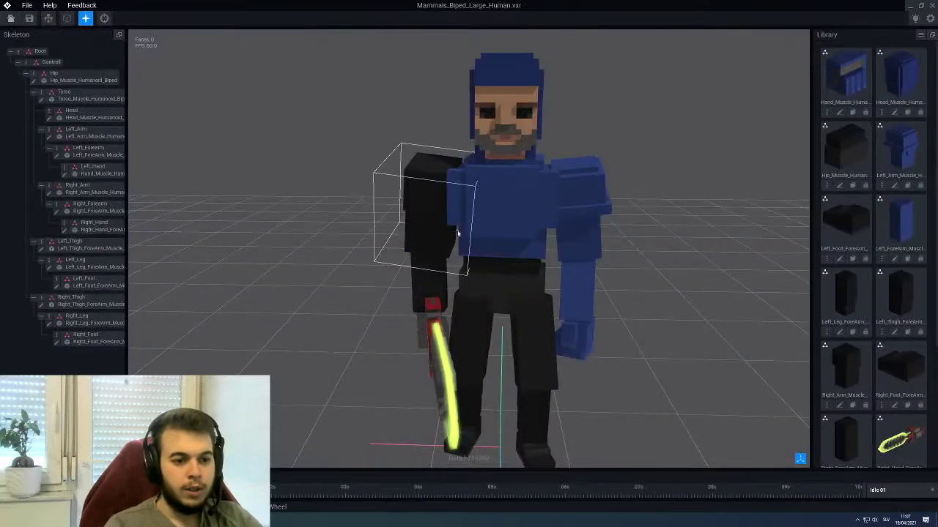
right_drag(469, 219, 565, 251)
scroll(552, 251, up, 3)
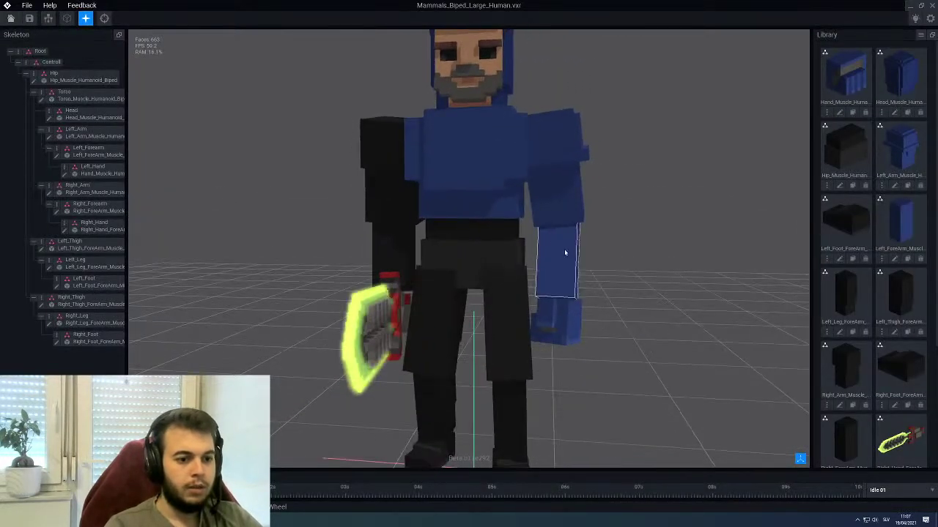
Open the left forearm model, examine it from several sides, and return to the full character
click(56, 158)
mouse_move(322, 227)
right_down()
mouse_move(362, 233)
mouse_move(301, 230)
mouse_move(291, 205)
mouse_move(366, 267)
right_up()
scroll(301, 230, down, 4)
right_drag(297, 58, 401, 316)
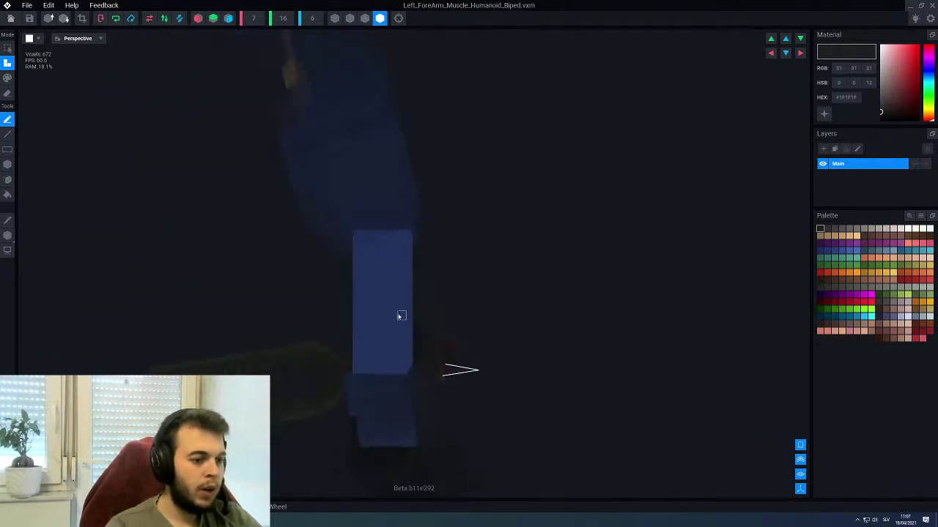
right_drag(369, 232, 259, 254)
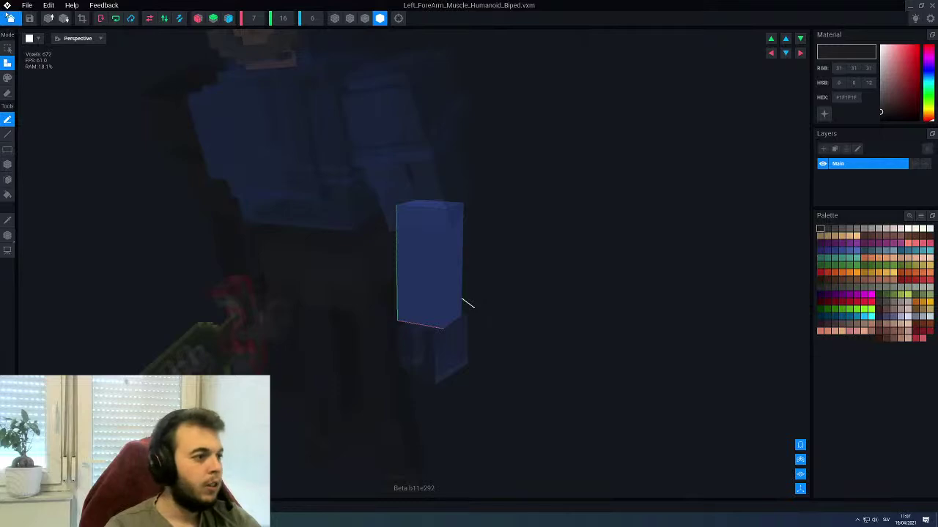
click(8, 15)
click(402, 169)
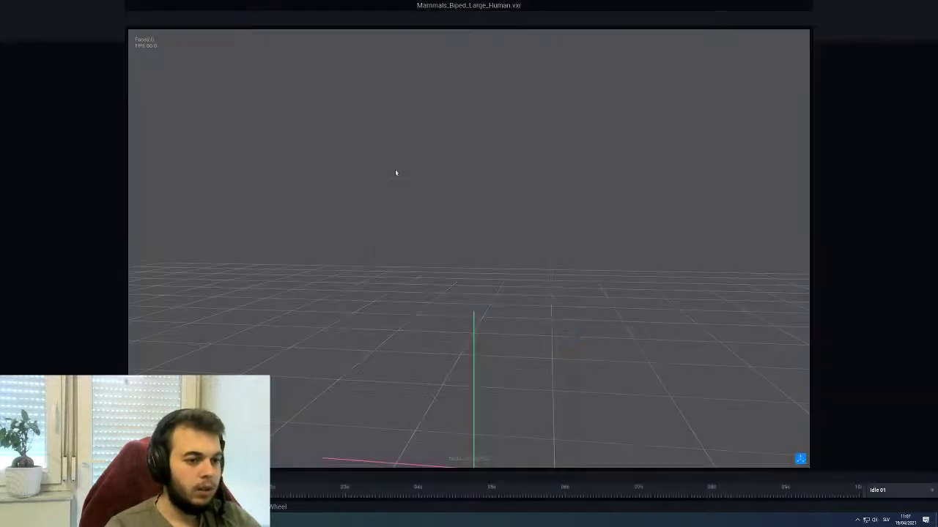
Select the character's head and open its model for editing
right_drag(547, 233, 628, 236)
scroll(547, 234, down, 3)
middle_drag(547, 233, 536, 194)
right_drag(536, 192, 937, 169)
right_drag(571, 66, 480, 83)
middle_drag(479, 82, 486, 146)
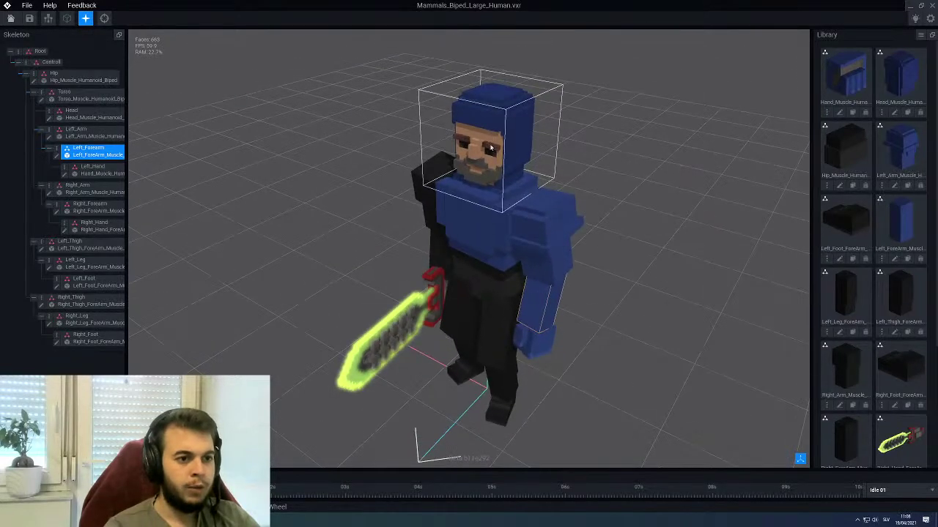
scroll(487, 146, up, 3)
click(487, 146)
click(49, 118)
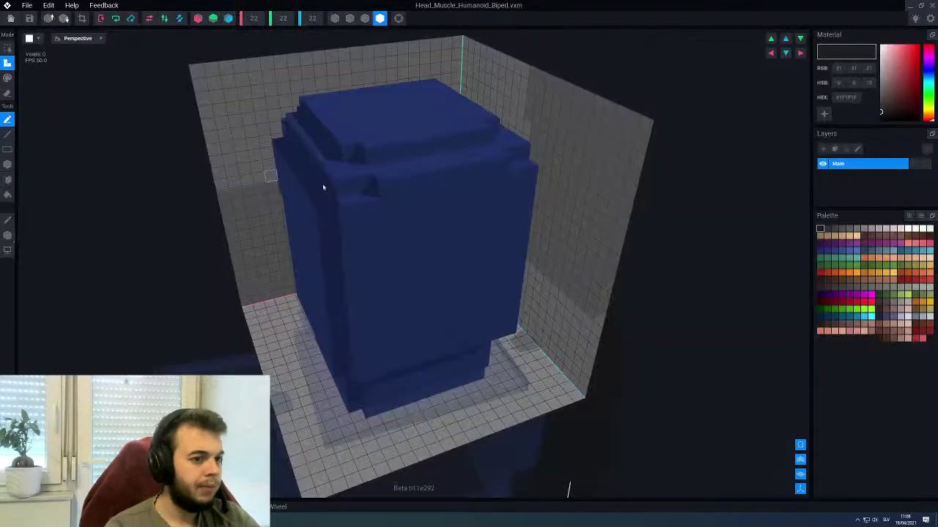
Examine the head's face and hood up close and display the model with voxel outlines
right_drag(323, 187, 428, 194)
scroll(427, 194, up, 3)
mouse_move(353, 268)
right_down()
mouse_move(366, 264)
mouse_move(331, 265)
mouse_move(329, 279)
right_up()
scroll(366, 263, down, 3)
scroll(329, 279, up, 3)
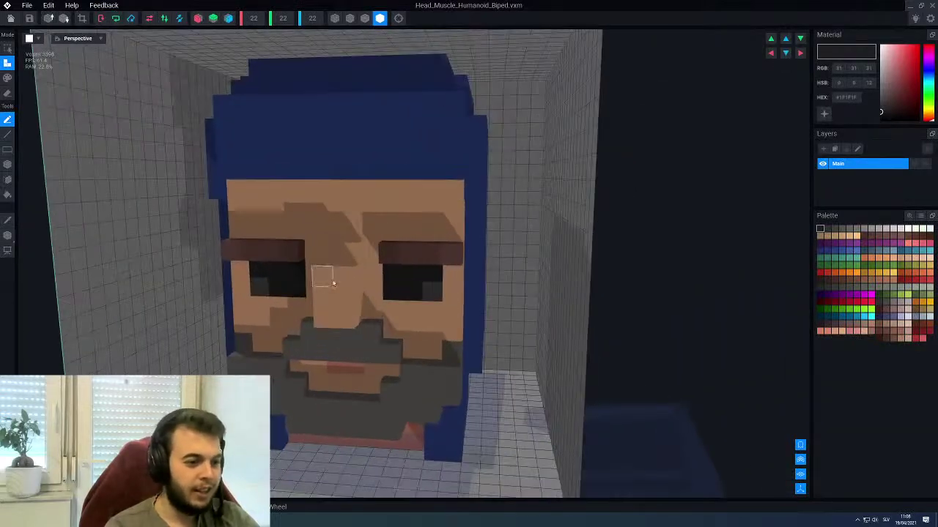
scroll(348, 243, down, 3)
right_drag(379, 238, 365, 65)
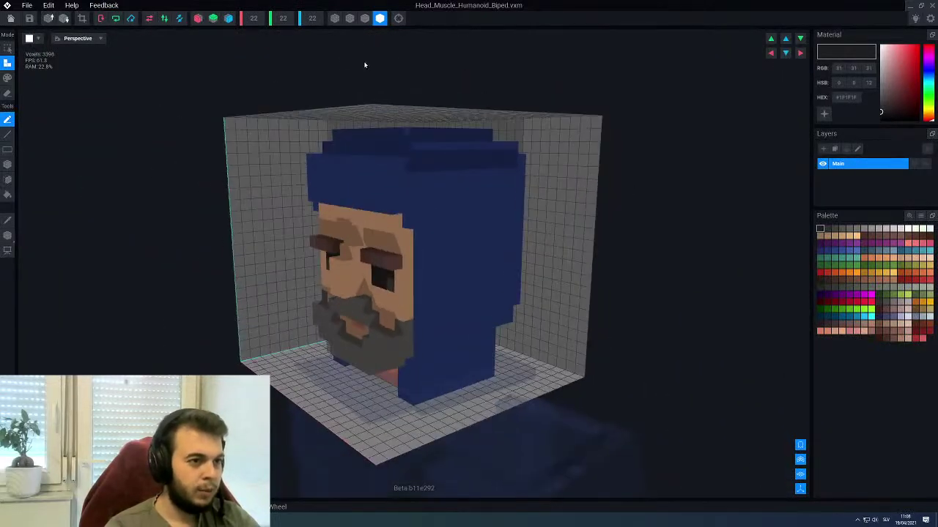
click(365, 21)
mouse_move(384, 219)
right_down()
mouse_move(364, 212)
mouse_move(358, 226)
mouse_move(401, 218)
right_up()
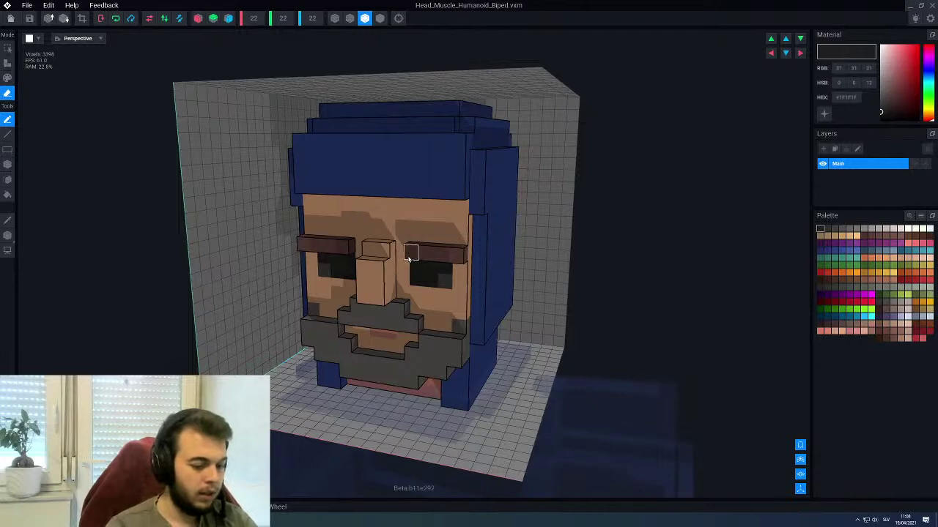
Erase both protruding eyebrows in lines, turning on left-right symmetry for the second one
drag(407, 256, 448, 265)
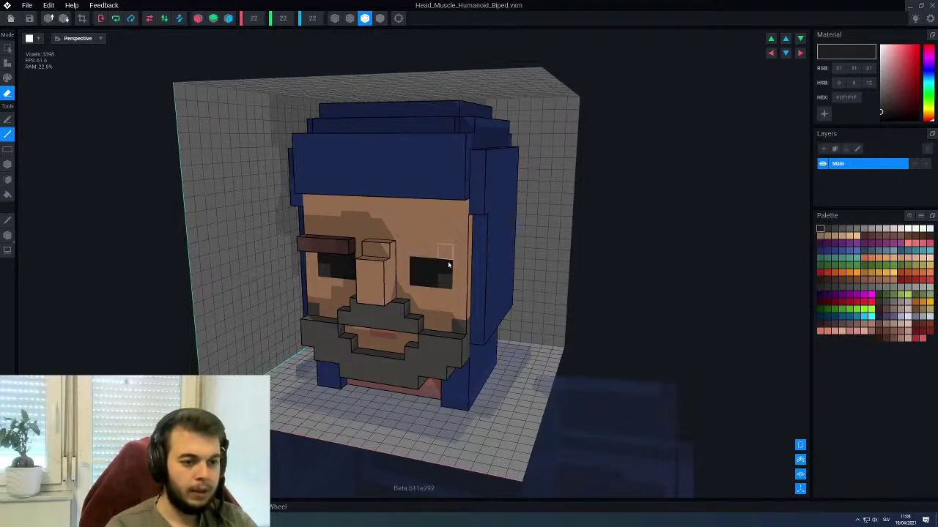
right_drag(402, 263, 402, 261)
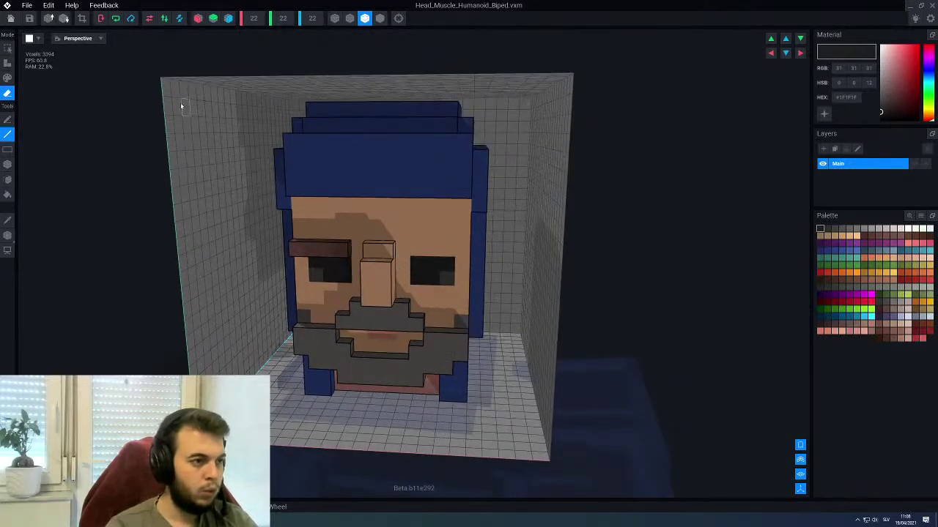
click(198, 19)
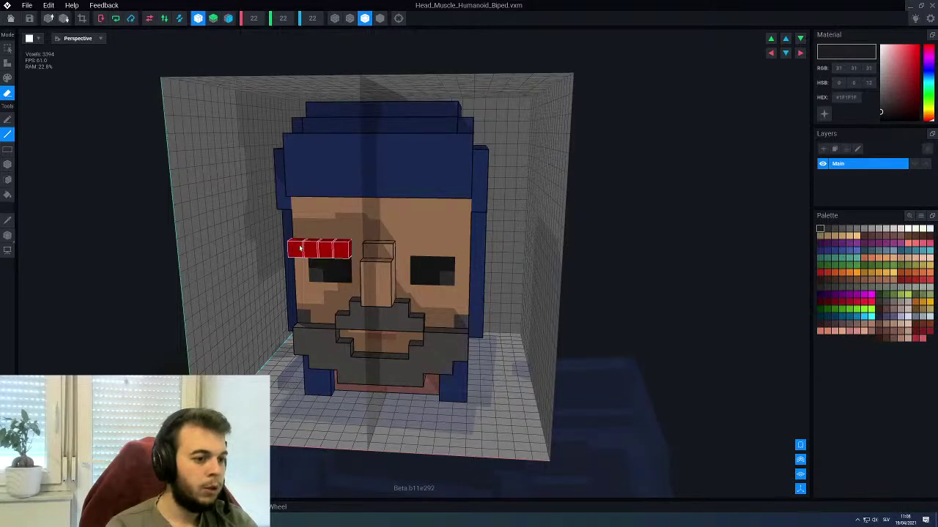
drag(299, 248, 300, 248)
right_drag(299, 249, 400, 291)
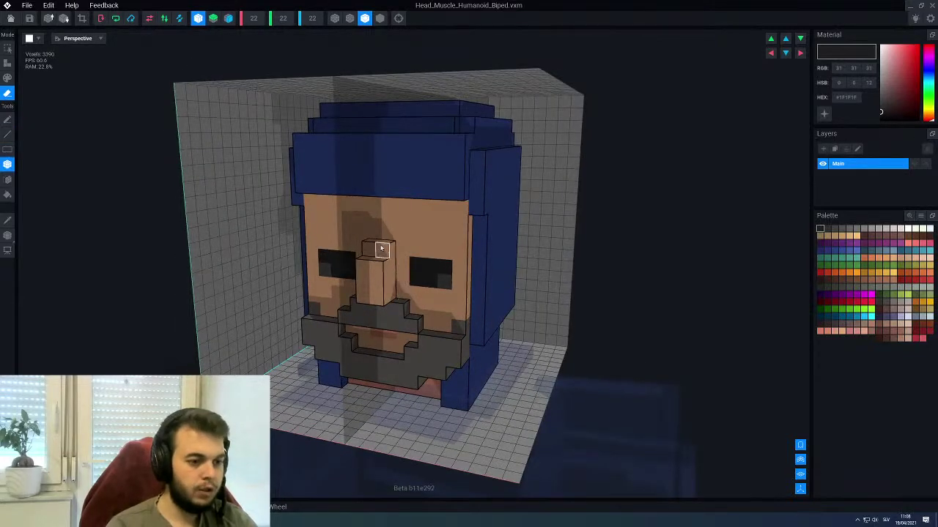
Erase the protruding nose, moustache and beard voxels with mirrored boxes so the face is flat
mouse_move(397, 309)
mouse_down()
mouse_move(451, 370)
mouse_move(417, 349)
mouse_up()
mouse_move(376, 282)
mouse_down()
mouse_move(384, 365)
mouse_move(415, 375)
mouse_up()
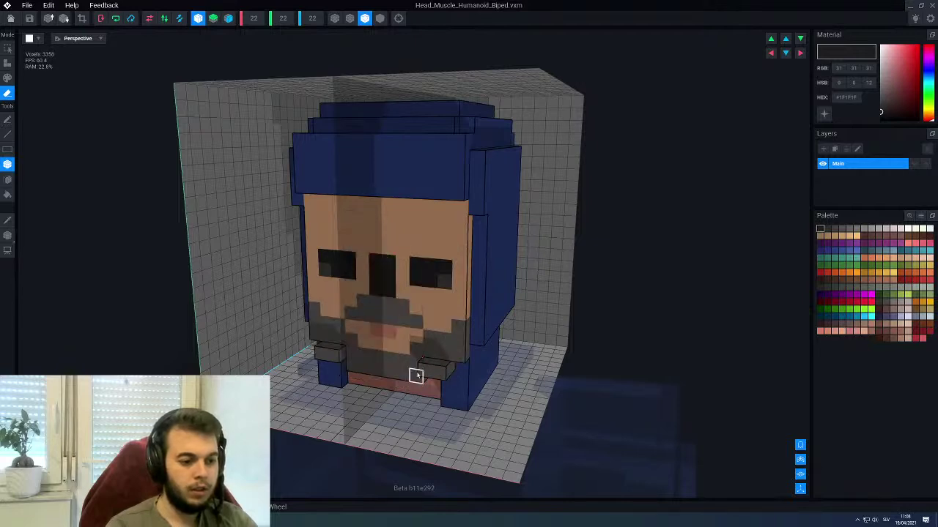
click(448, 374)
mouse_move(449, 373)
right_down()
mouse_move(733, 398)
mouse_move(396, 255)
right_up()
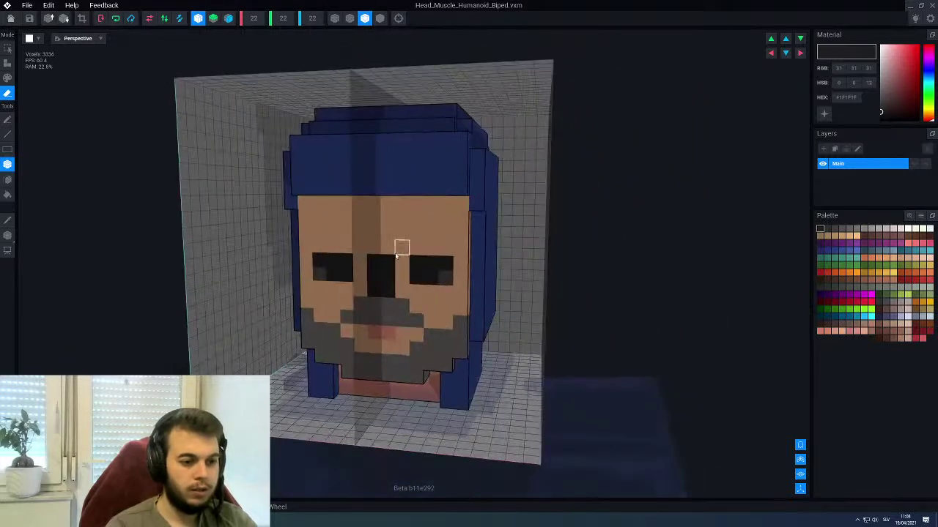
Sample the skin colour #E1A679 and paint the grey beard and moustache areas with it
alt+click(403, 247)
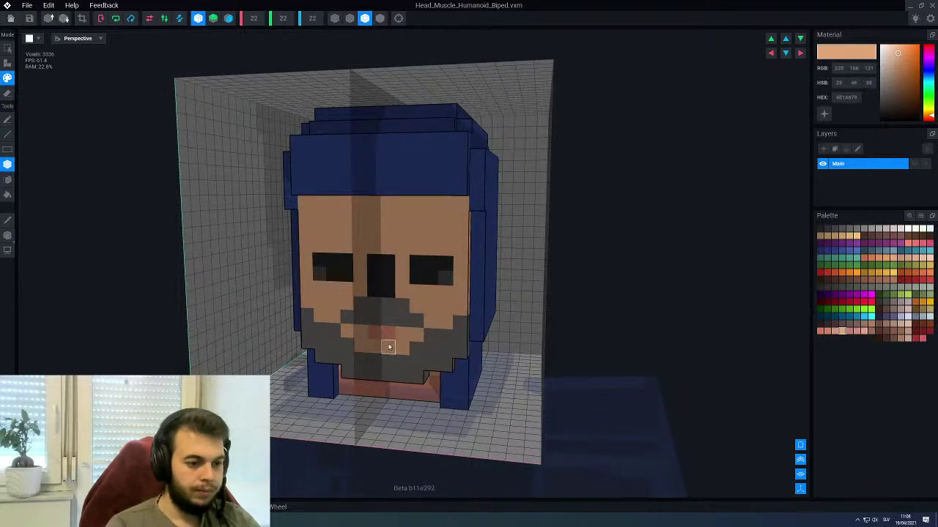
key(f)
click(417, 364)
click(416, 321)
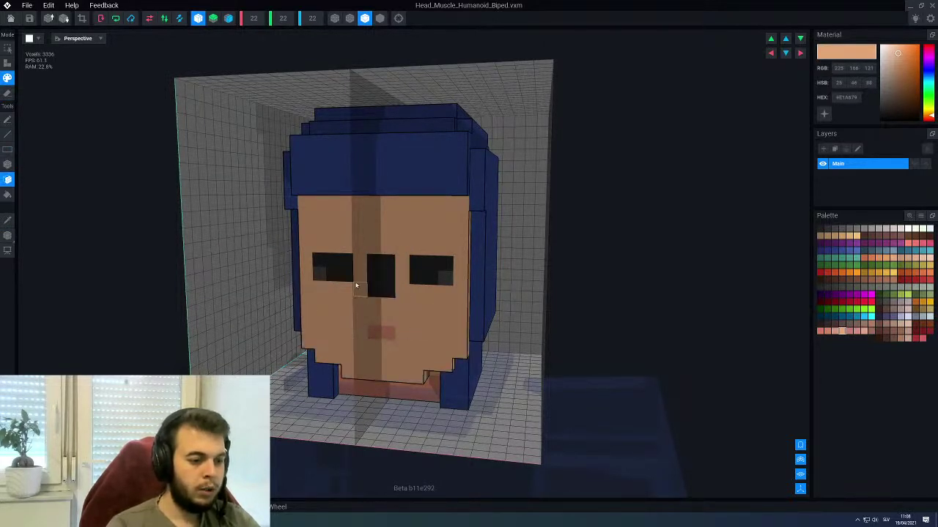
mouse_move(356, 286)
right_down()
mouse_move(444, 272)
mouse_move(442, 287)
right_up()
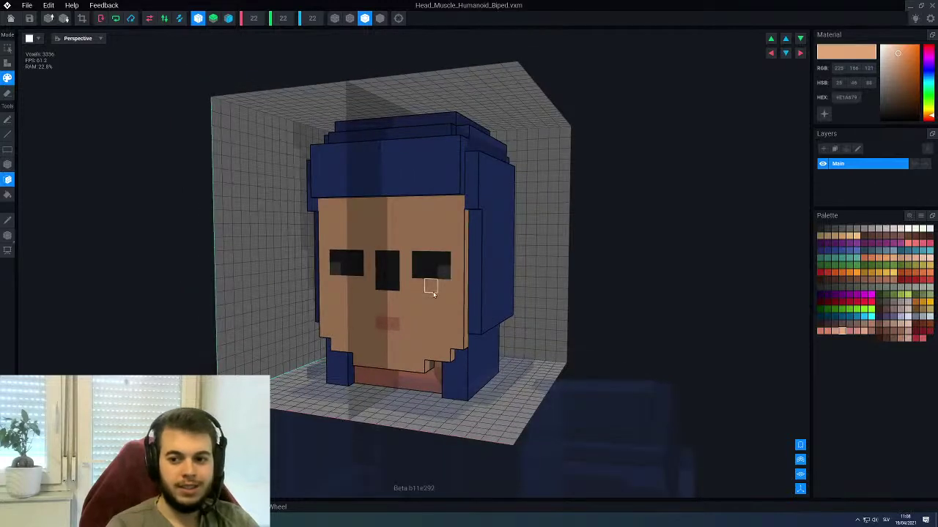
Examine the flattened, clean-shaven face and the hood from several angles up close
middle_drag(465, 295, 485, 299)
scroll(495, 271, down, 2)
mouse_move(496, 271)
right_down()
mouse_move(463, 268)
mouse_move(460, 256)
right_up()
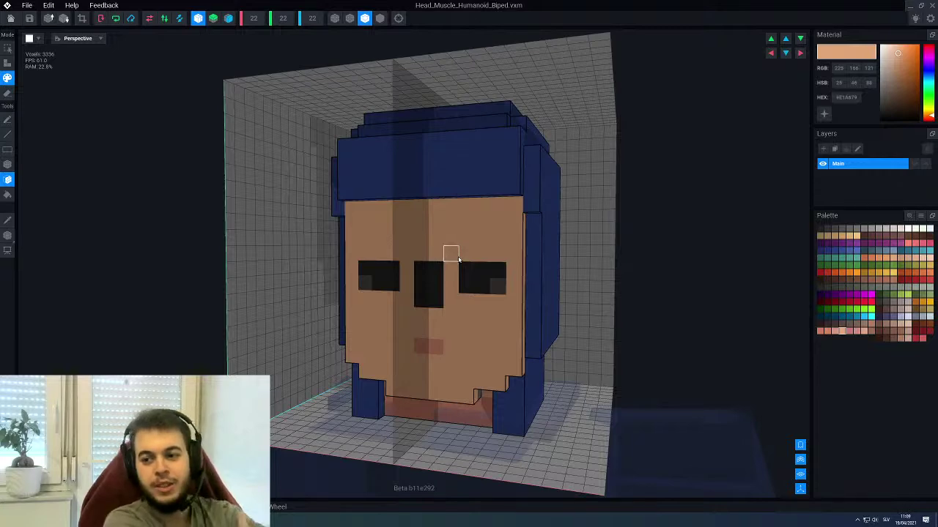
right_drag(465, 255, 470, 251)
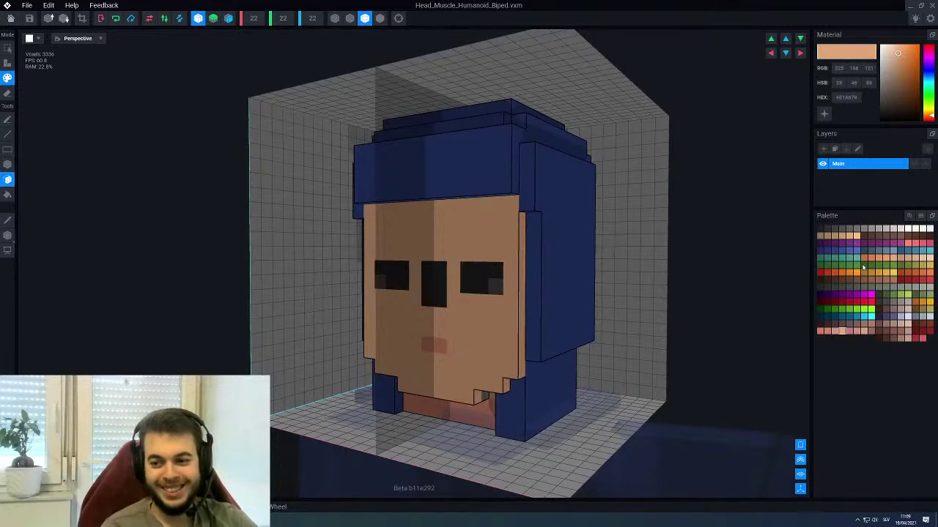
middle_drag(425, 258, 435, 274)
right_drag(435, 274, 454, 276)
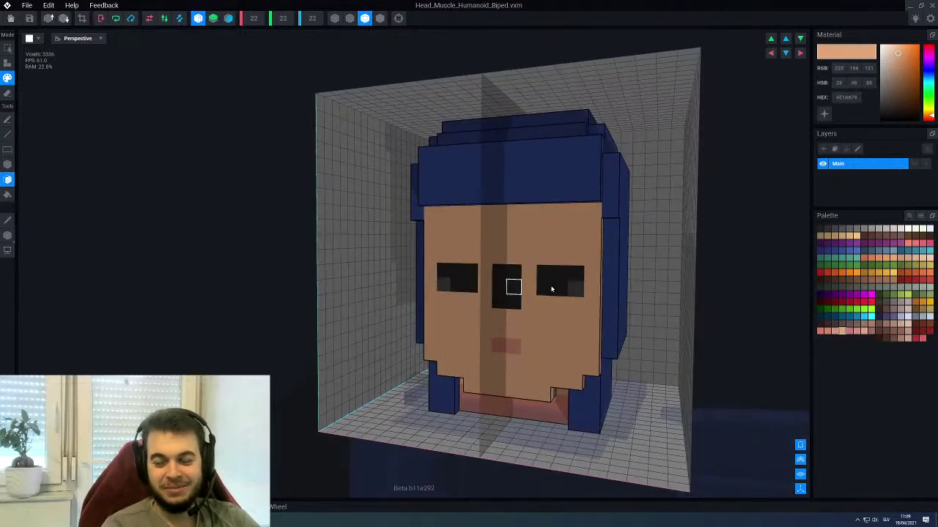
scroll(557, 286, up, 3)
right_drag(559, 286, 558, 285)
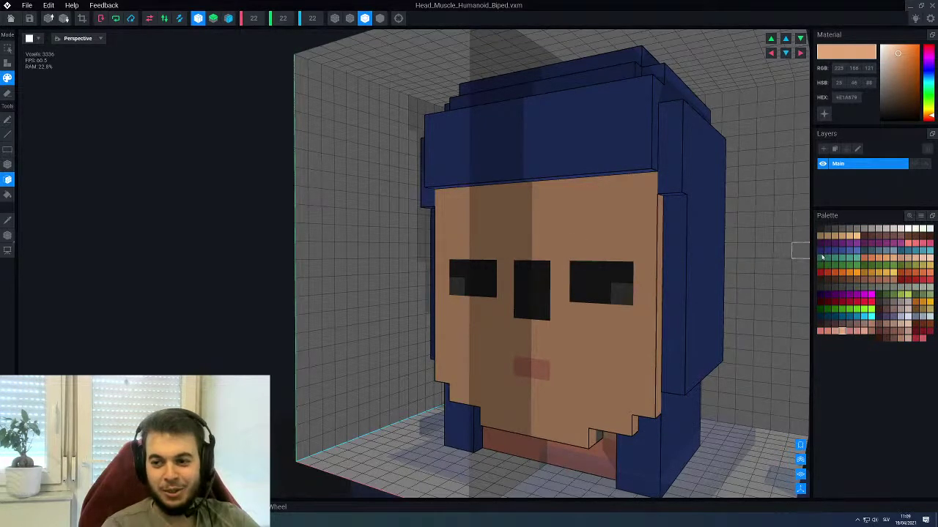
scroll(517, 216, down, 2)
right_drag(517, 216, 537, 228)
middle_drag(538, 228, 528, 223)
scroll(544, 245, up, 2)
right_drag(528, 223, 534, 245)
middle_drag(546, 268, 545, 246)
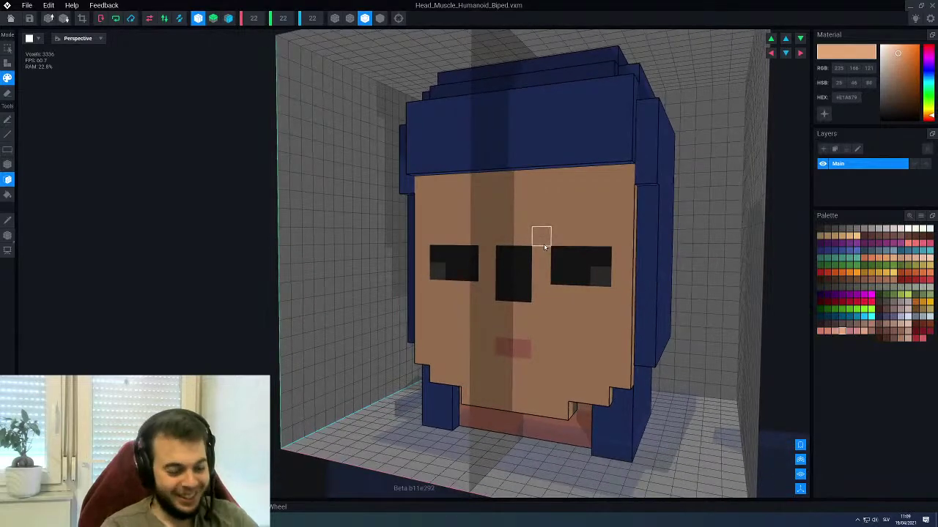
Undo the skin-coloured repainting and the erasing of the nose, moustache and beard
key(ctrl+z)
key(ctrl+z)
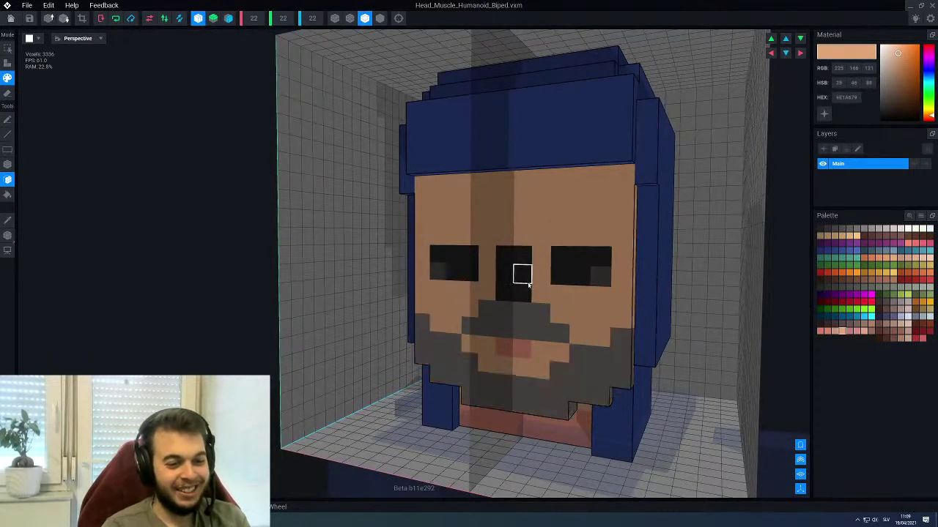
scroll(528, 284, down, 3)
alt+click(529, 285)
key(ctrl+z)
key(ctrl+z)
key(ctrl+z)
key(ctrl+z)
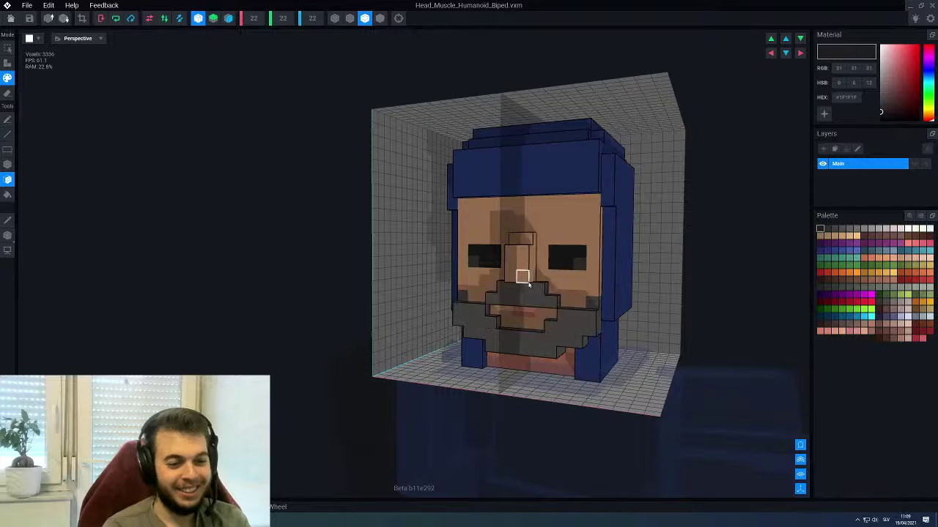
Sample the hood's blue #293F7F and extend the hood's lower front edge downward over the forehead
mouse_move(524, 290)
right_down()
mouse_move(582, 292)
mouse_move(525, 290)
right_up()
middle_drag(525, 290, 527, 268)
scroll(524, 286, up, 3)
right_drag(527, 268, 521, 242)
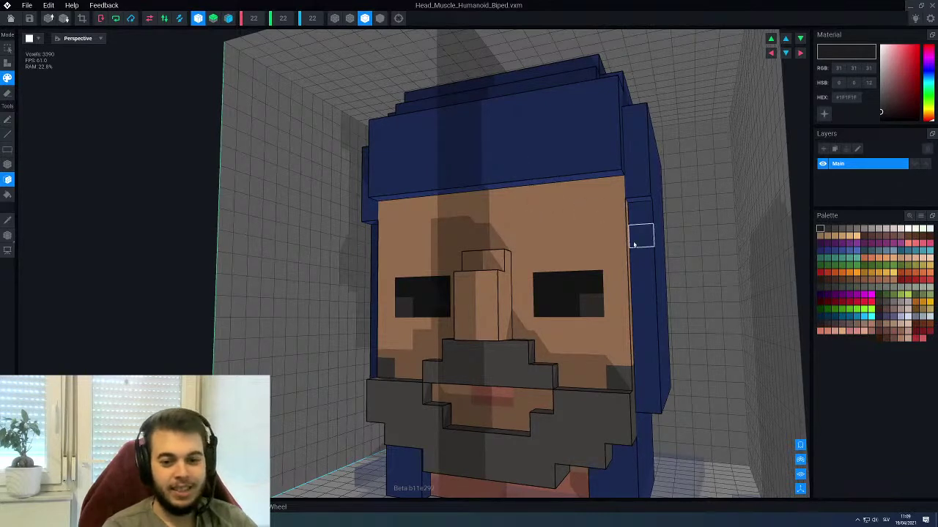
alt+click(581, 160)
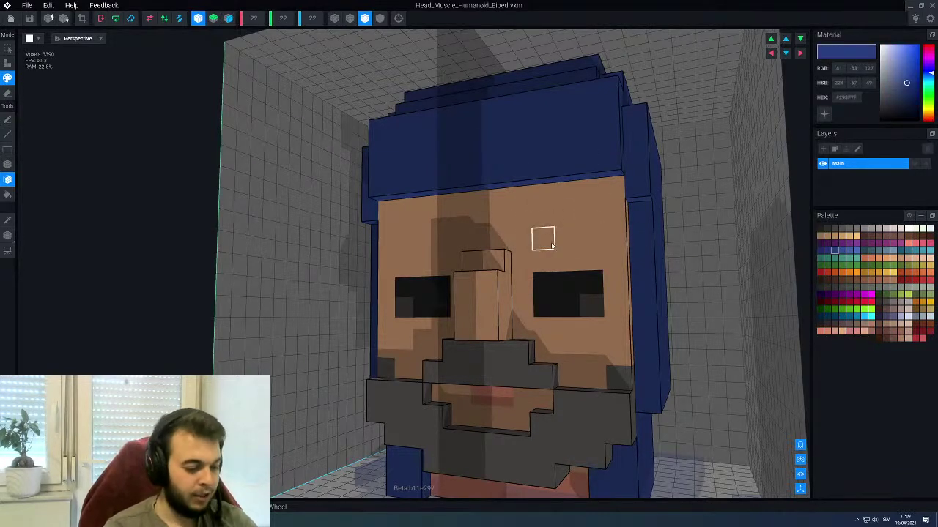
right_drag(551, 245, 545, 228)
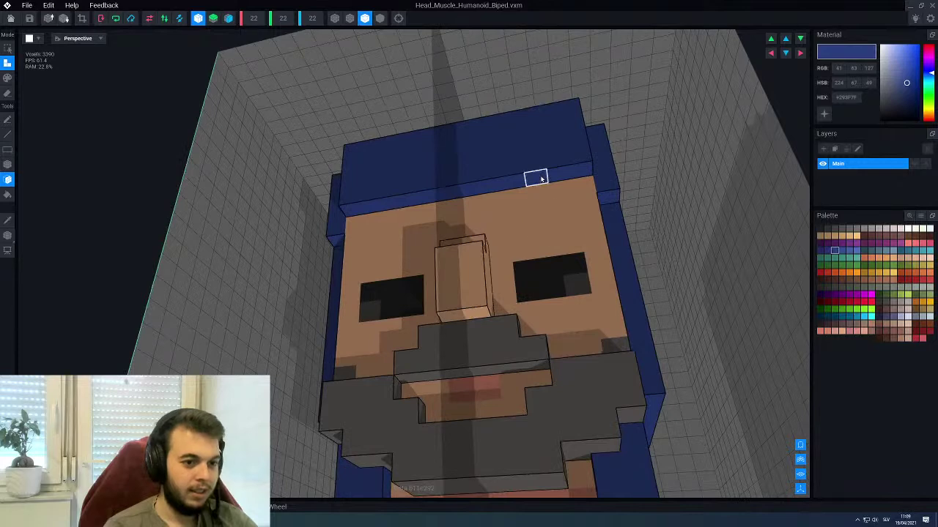
right_drag(535, 178, 450, 178)
click(515, 204)
click(612, 179)
Fill all blue areas of the hood and neck with the palette grey #746E6B
scroll(458, 227, down, 2)
middle_drag(368, 344, 430, 219)
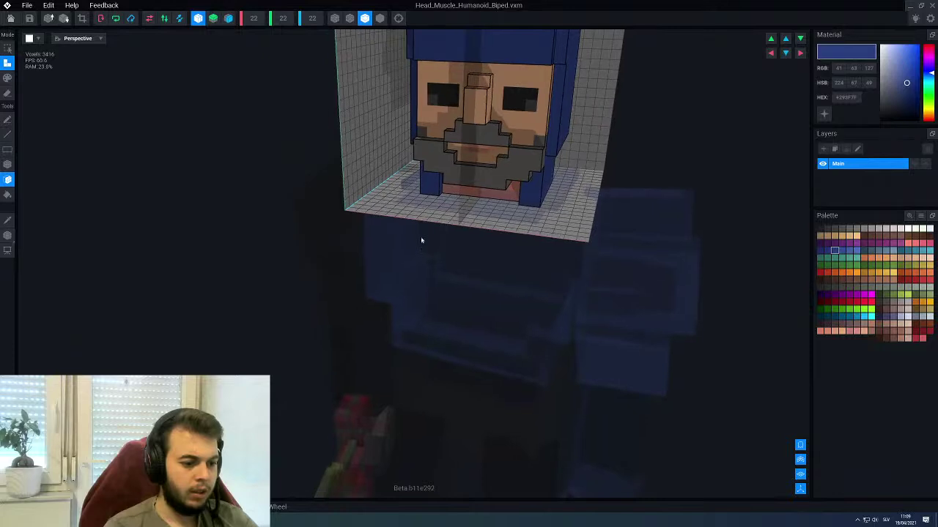
scroll(421, 246, down, 3)
right_drag(428, 109, 714, 274)
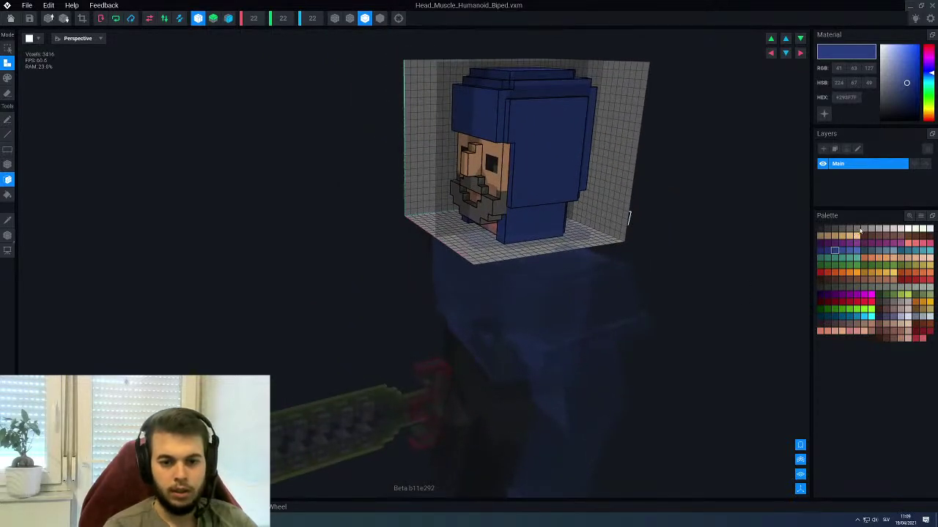
click(863, 230)
click(857, 228)
scroll(538, 178, up, 3)
key(p)
key(f)
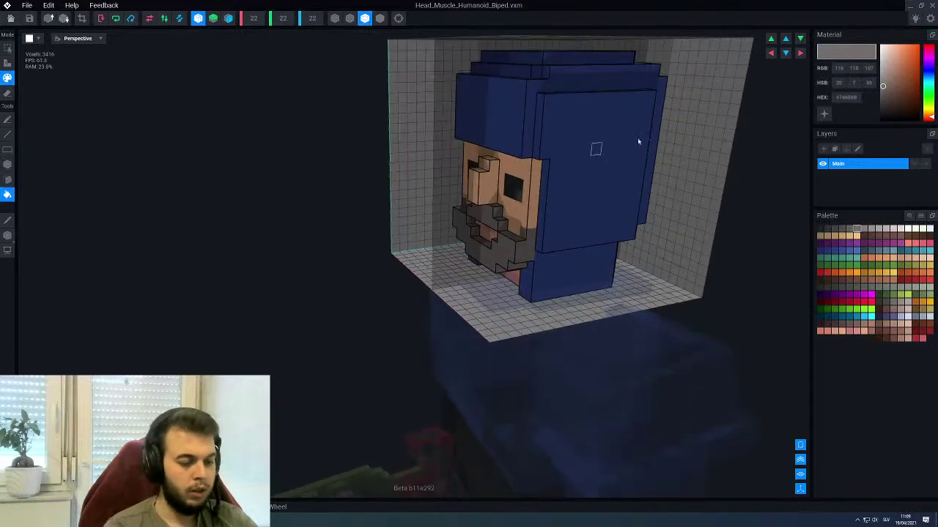
click(607, 139)
click(565, 264)
Save the changes to the head model and return to the full character rig
mouse_move(579, 181)
right_down()
mouse_move(707, 251)
mouse_move(630, 175)
mouse_move(634, 149)
mouse_move(462, 128)
right_up()
click(10, 20)
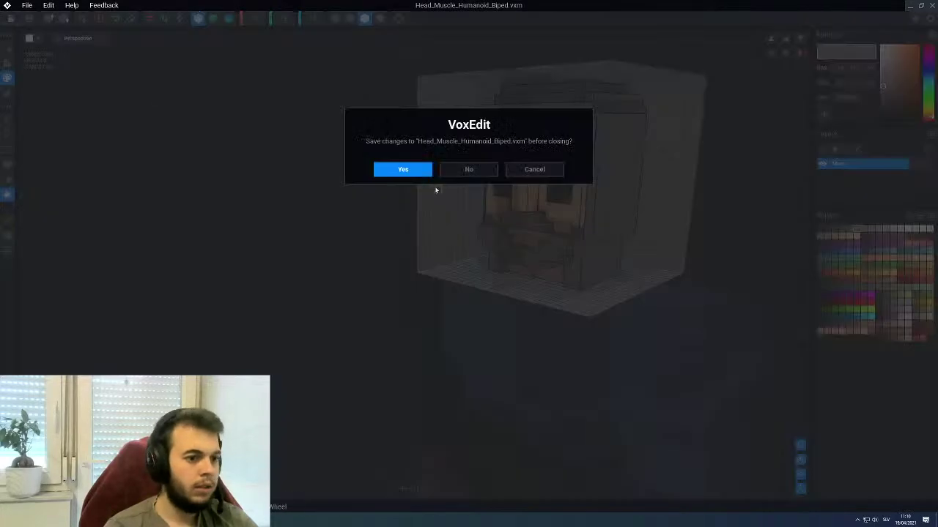
click(405, 171)
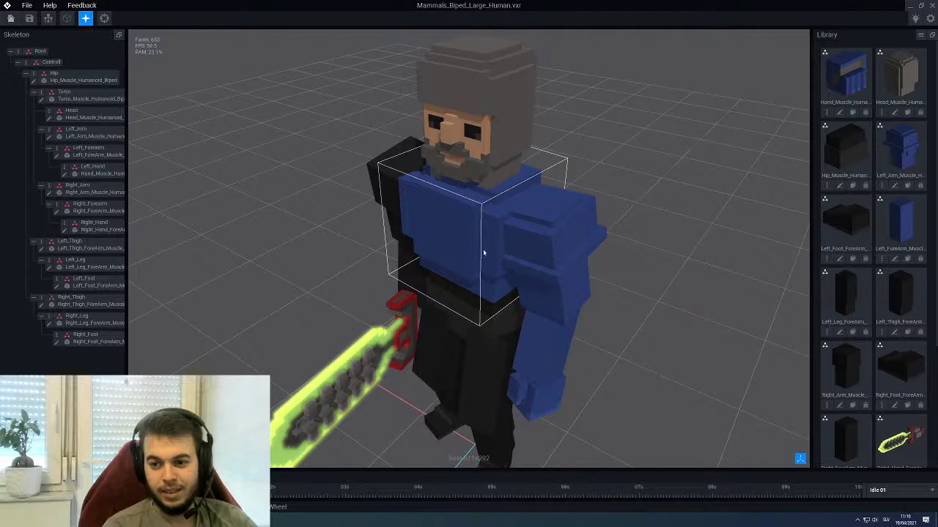
Examine the whole character with the grey hood, blue armor and sword from the front, sides and above
scroll(439, 293, down, 2)
middle_drag(433, 308, 490, 258)
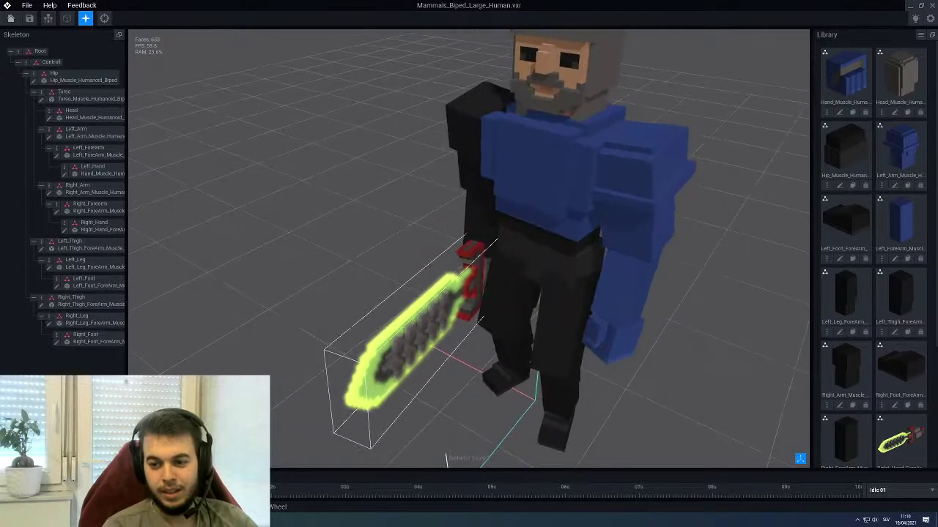
scroll(487, 268, down, 2)
right_drag(465, 293, 506, 287)
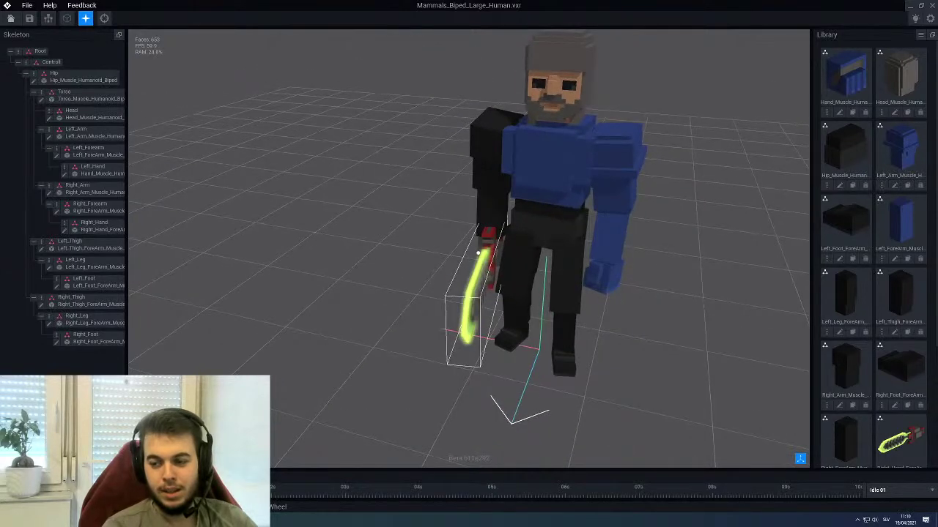
right_drag(478, 253, 501, 251)
scroll(477, 252, up, 3)
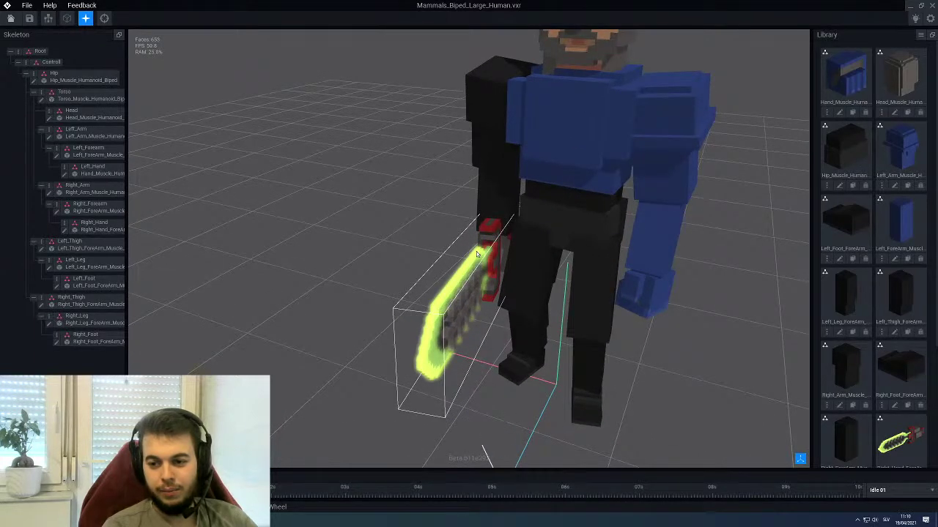
scroll(477, 254, down, 3)
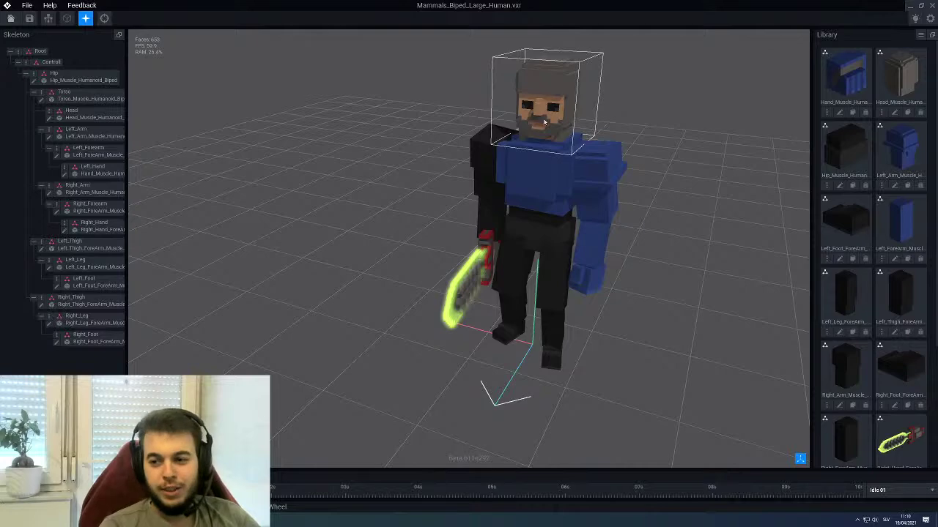
right_drag(558, 110, 590, 87)
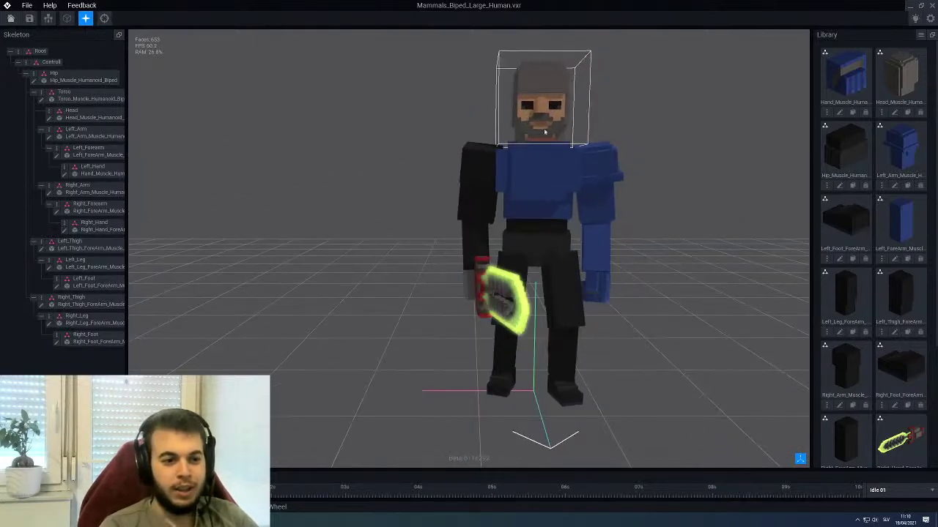
scroll(547, 130, up, 3)
middle_drag(535, 218, 555, 103)
right_drag(505, 87, 537, 110)
scroll(479, 192, down, 4)
middle_drag(480, 53, 483, 176)
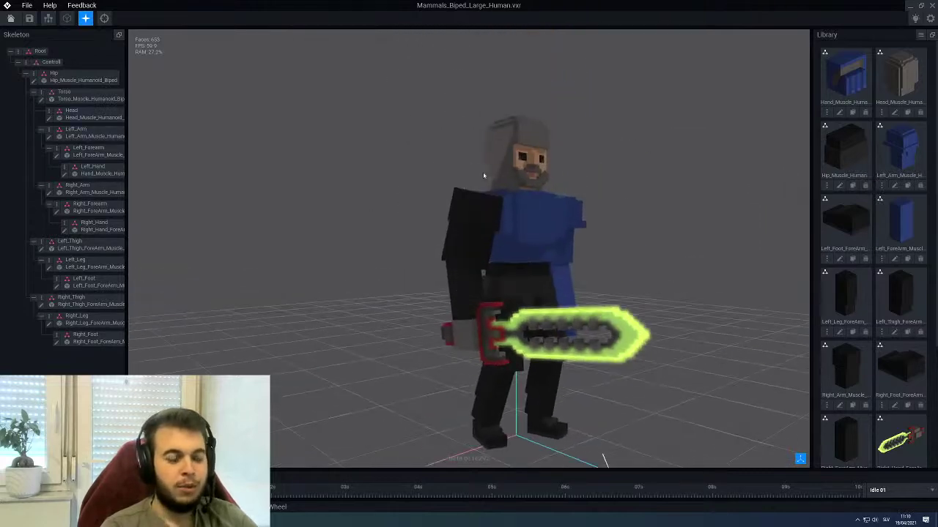
right_drag(483, 176, 569, 198)
scroll(569, 198, up, 3)
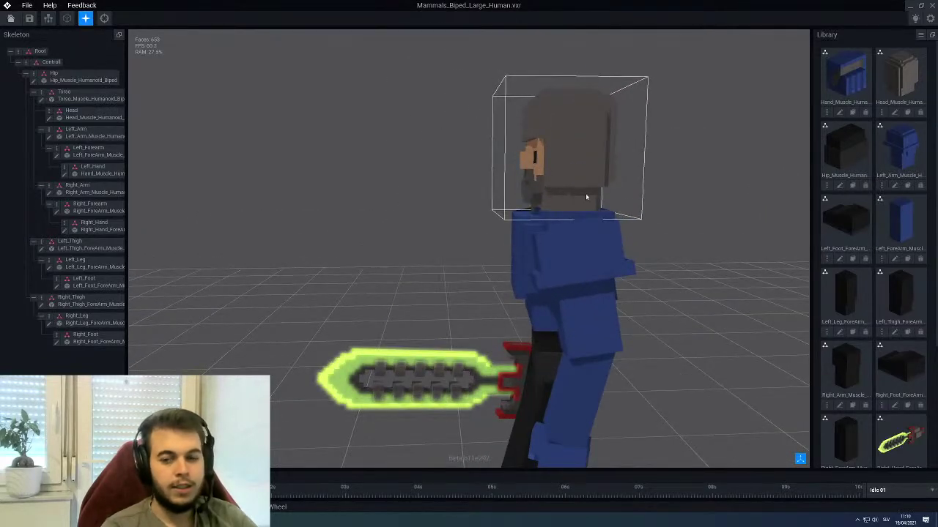
mouse_move(543, 199)
right_down()
mouse_move(606, 204)
mouse_move(543, 194)
right_up()
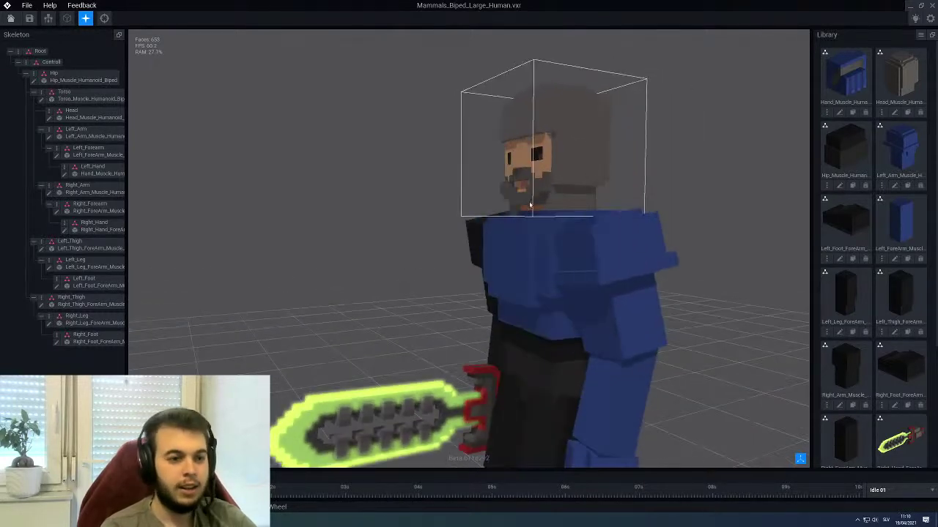
scroll(561, 138, up, 3)
right_drag(561, 138, 570, 67)
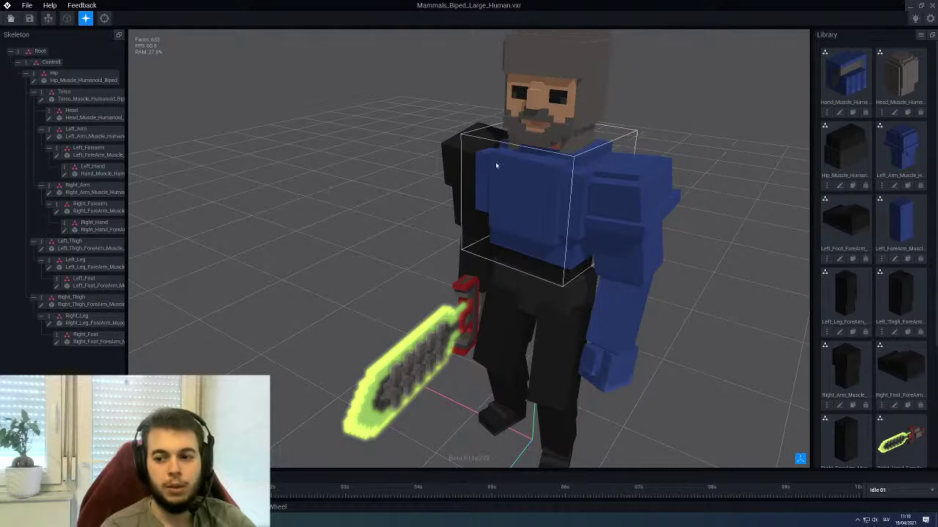
middle_drag(400, 278, 474, 236)
right_drag(473, 237, 578, 104)
Open the right-hand sword model, sample the guard's dark red #A82C23, and return to the character rig
click(490, 320)
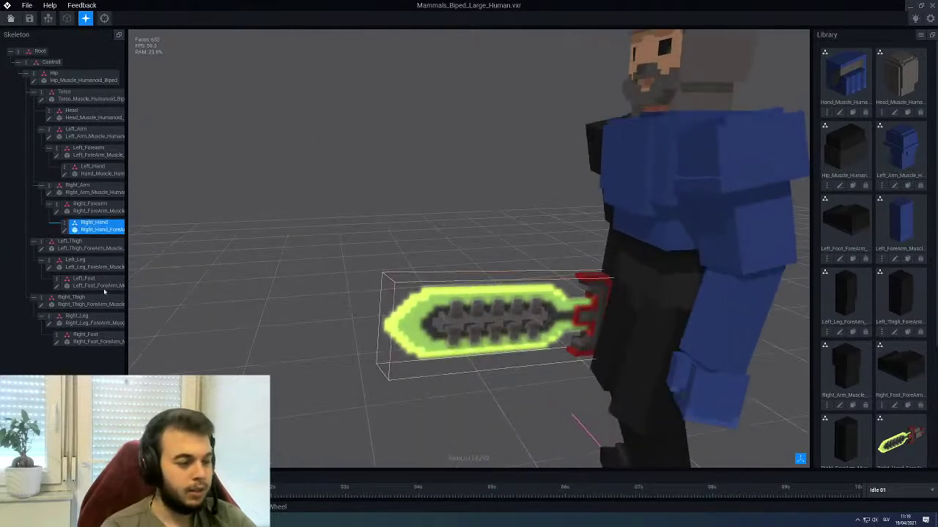
click(65, 231)
mouse_move(381, 230)
right_down()
mouse_move(366, 236)
mouse_move(388, 221)
right_up()
scroll(389, 221, up, 2)
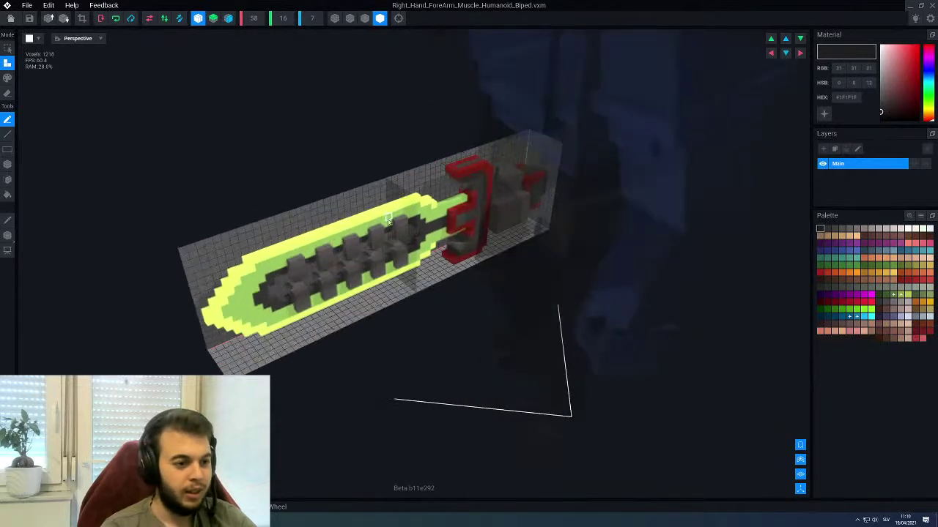
scroll(450, 172, up, 5)
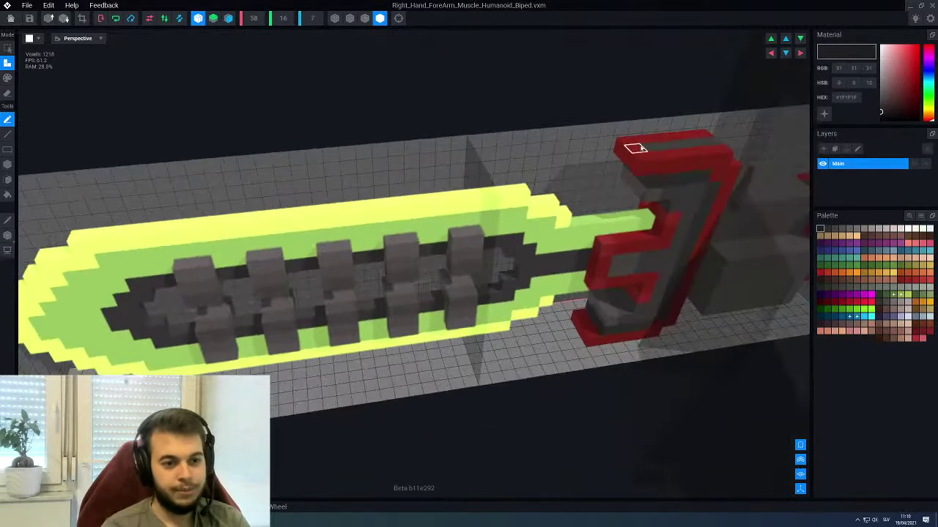
alt+click(636, 149)
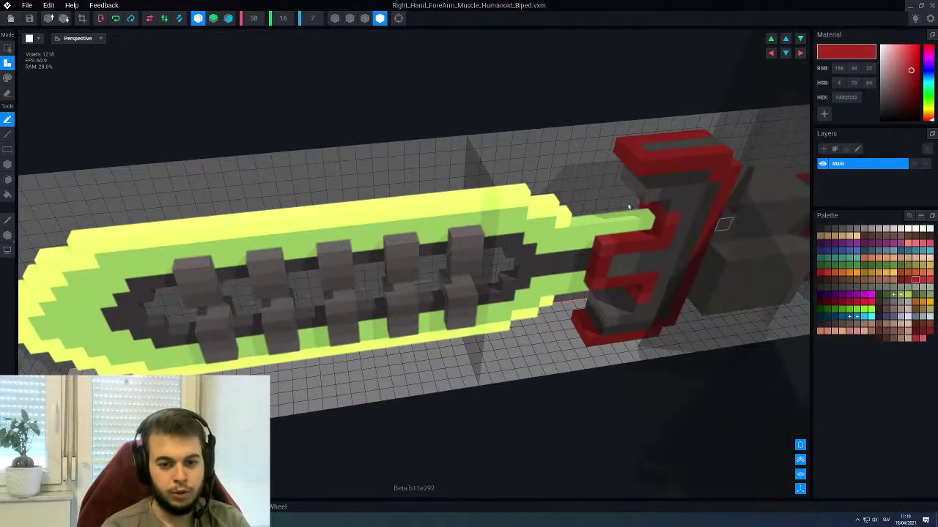
click(10, 19)
click(405, 169)
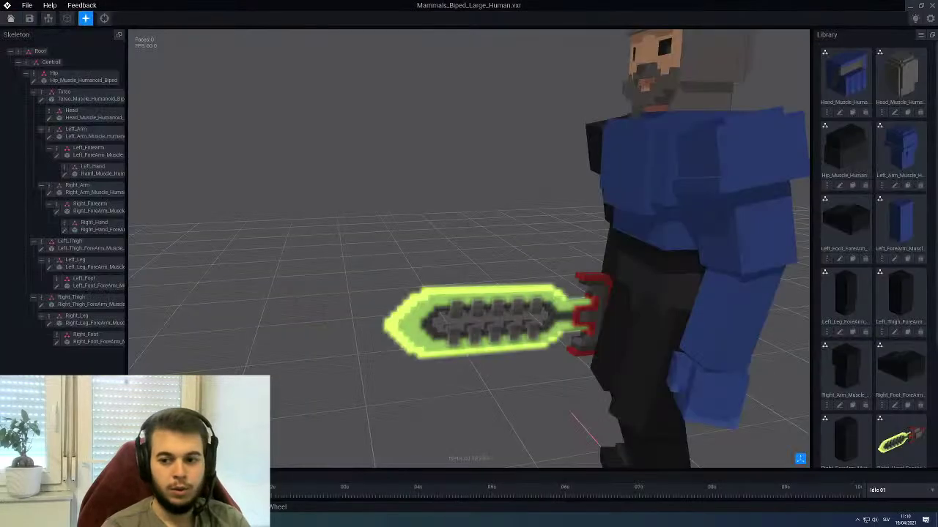
Reopen the head model for editing and display it with voxel outlines
right_drag(469, 117, 540, 167)
click(540, 168)
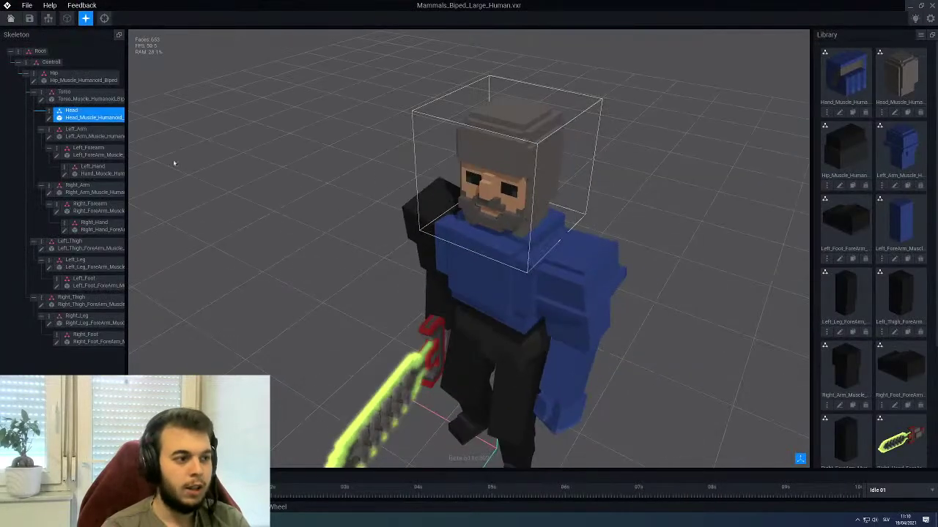
click(49, 118)
right_drag(427, 212, 361, 70)
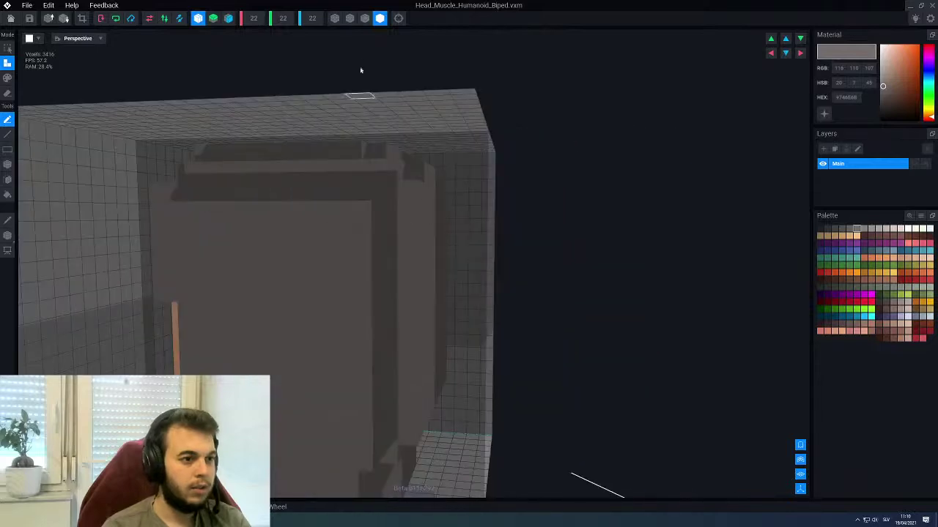
click(364, 21)
middle_drag(268, 293, 273, 289)
scroll(391, 258, down, 3)
right_drag(392, 258, 400, 257)
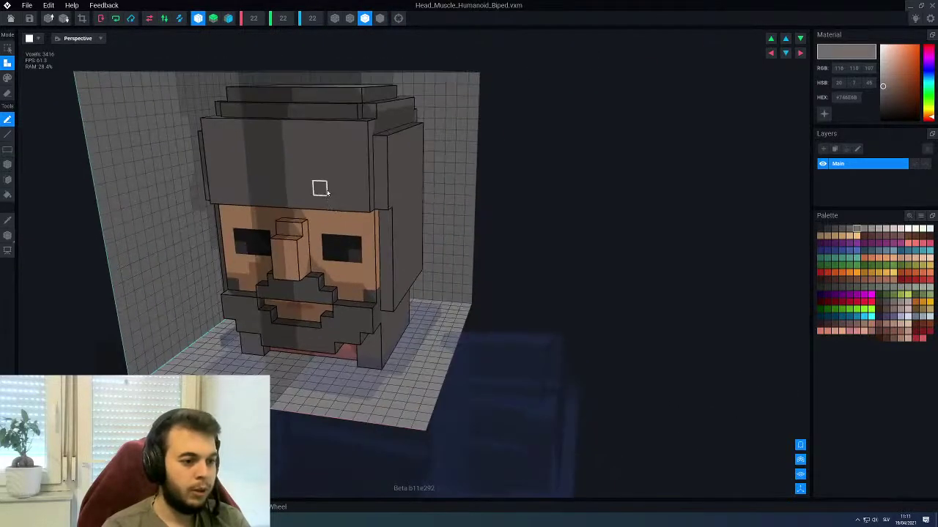
Add a one-voxel-high grey brim with a box, protruding along the lower edge of the hood's front
middle_drag(320, 188, 410, 233)
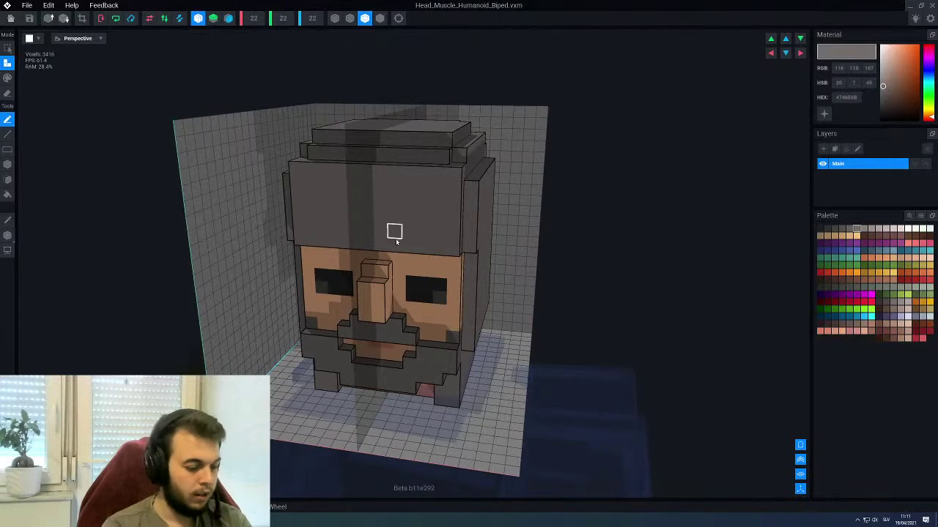
key(p)
key(b)
mouse_move(387, 231)
right_down()
mouse_move(396, 225)
mouse_move(438, 240)
right_up()
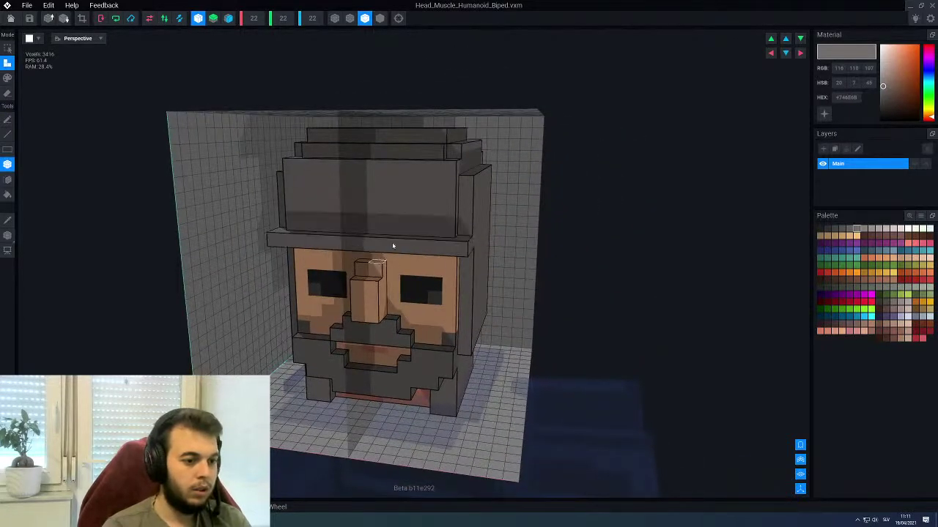
right_drag(356, 244, 469, 223)
right_drag(502, 191, 504, 195)
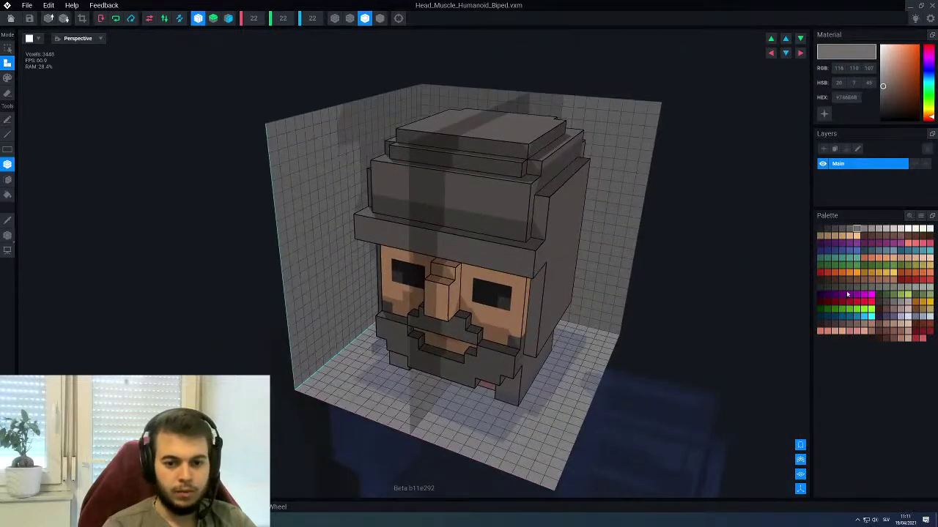
Paint the lower voxel row of the hood's brim dark red #A82C23, including its side ends
click(915, 279)
right_drag(355, 163, 354, 170)
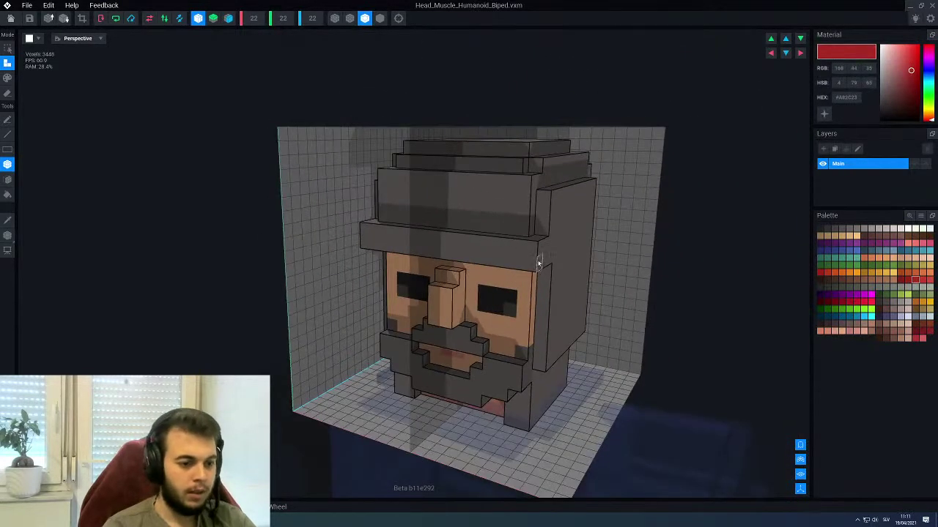
right_drag(538, 264, 543, 263)
key(p)
key(l)
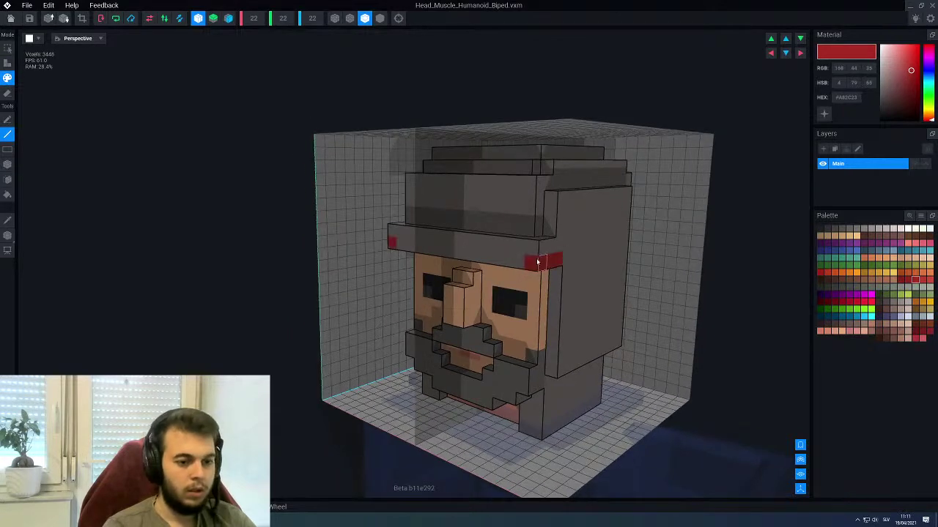
drag(537, 261, 451, 251)
Recolor the beard and moustache from grey to brown #66463D with fills
mouse_move(488, 265)
right_down()
mouse_move(479, 251)
mouse_move(555, 268)
mouse_move(439, 314)
mouse_move(482, 273)
right_up()
scroll(530, 276, up, 3)
scroll(528, 280, down, 2)
alt+click(527, 277)
alt+click(475, 293)
scroll(473, 303, up, 3)
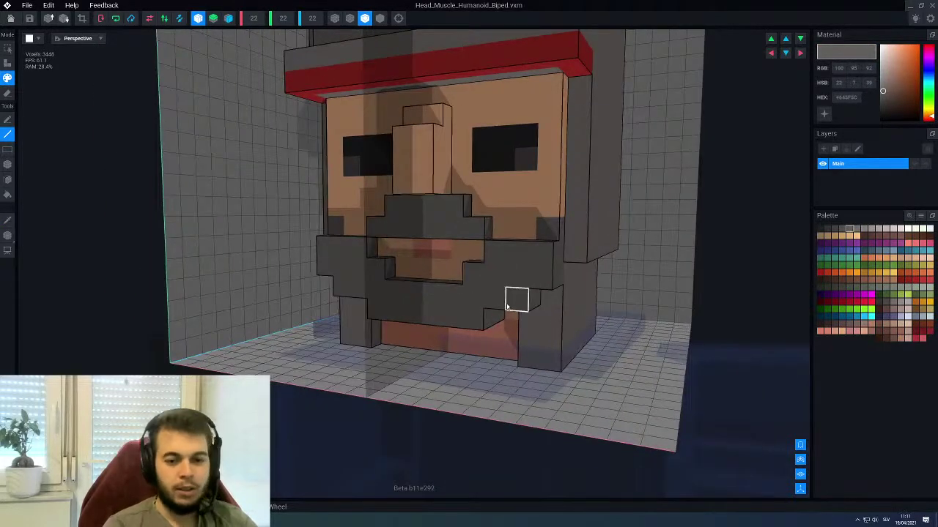
click(879, 236)
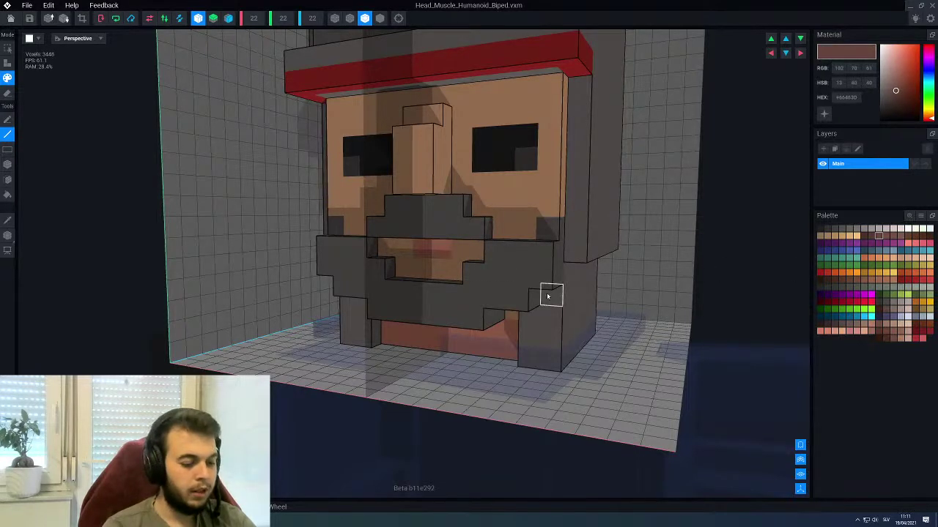
key(f)
click(517, 276)
click(452, 228)
scroll(452, 297, down, 3)
right_drag(452, 296, 503, 249)
scroll(502, 249, up, 2)
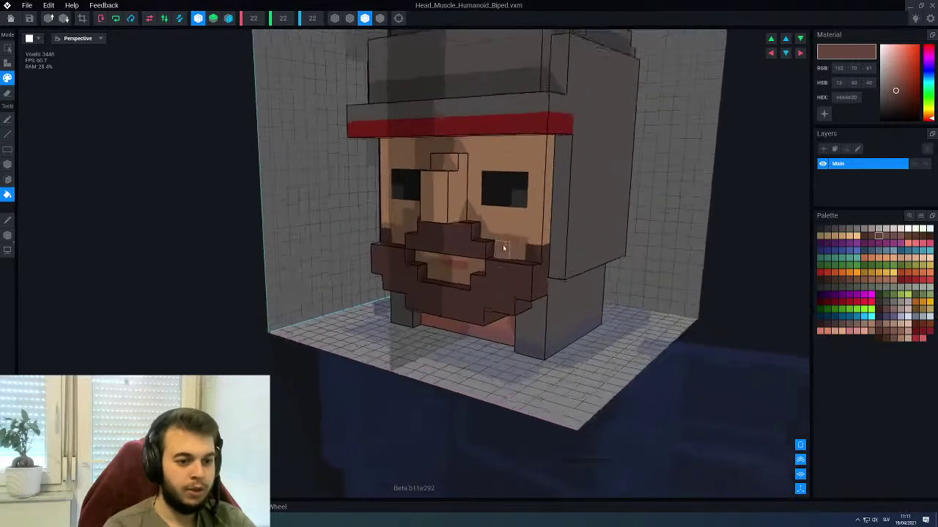
scroll(503, 249, up, 2)
middle_drag(513, 229, 542, 233)
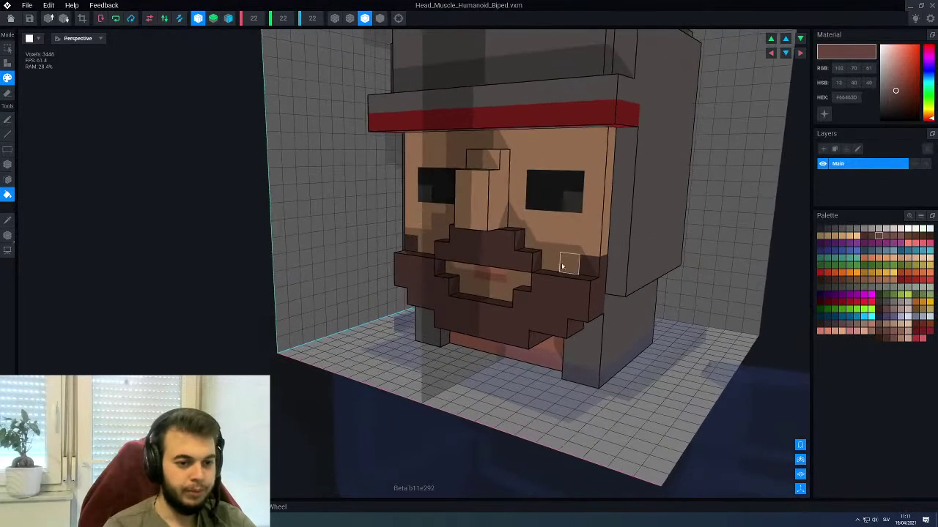
key(e)
key(l)
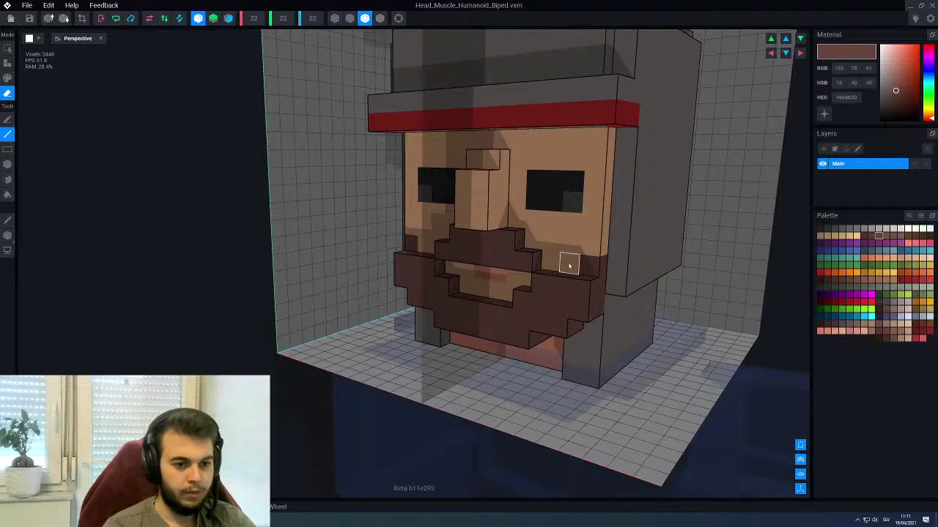
key(b)
right_drag(569, 265, 541, 281)
scroll(562, 269, down, 3)
scroll(526, 301, up, 3)
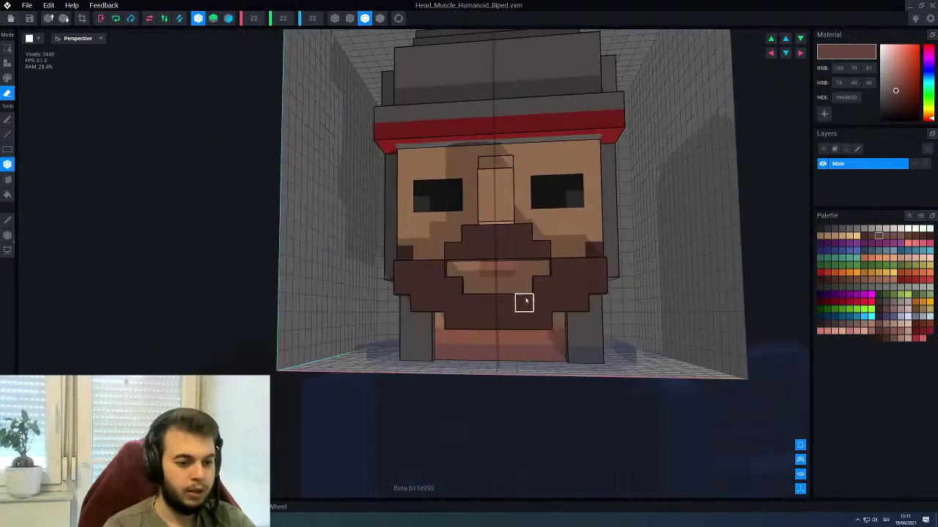
Sample the brim's dark red #A82C23 and paint a one-voxel stripe down the front edge of the hood's sides
alt+click(555, 340)
key(p)
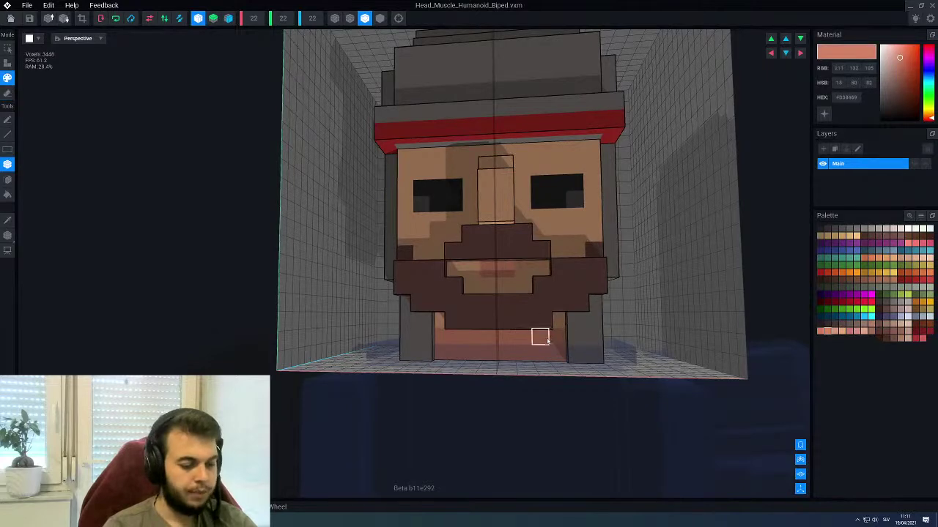
key(l)
scroll(524, 286, down, 3)
scroll(558, 275, up, 3)
right_drag(538, 262, 559, 216)
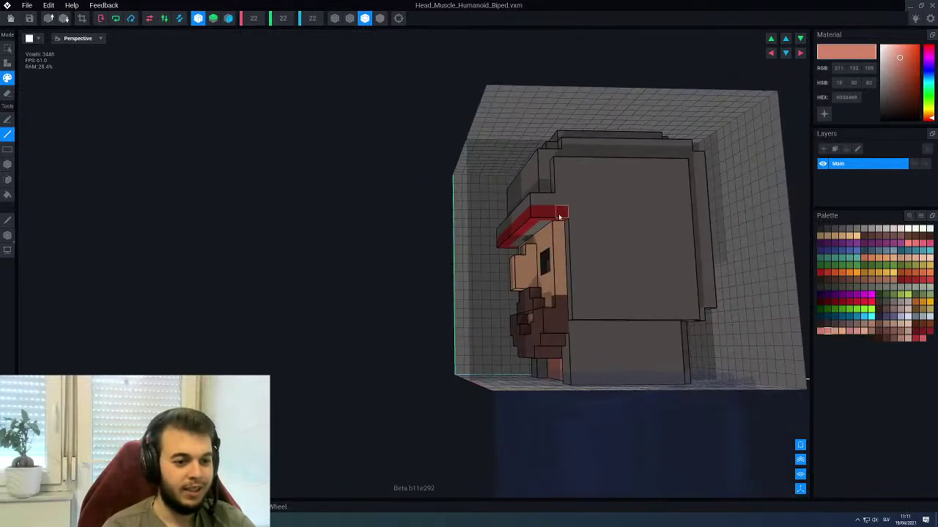
alt+click(560, 213)
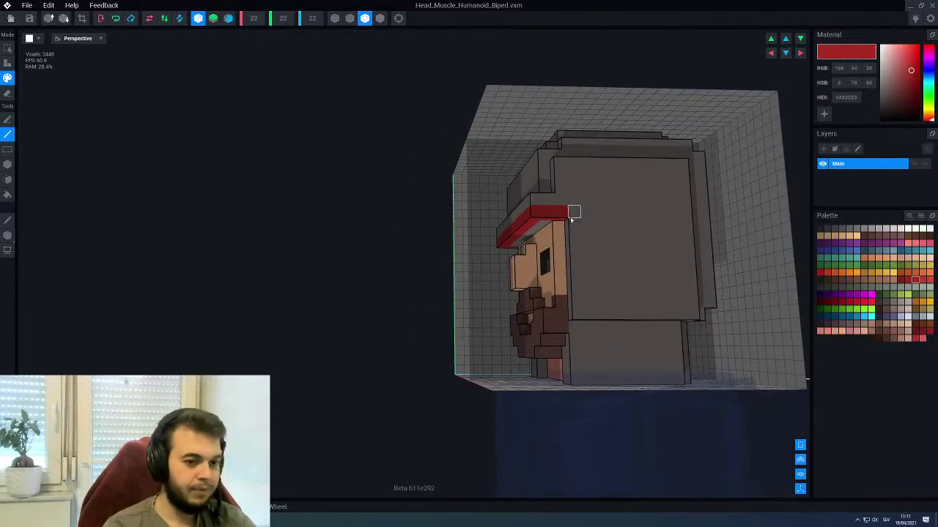
drag(574, 214, 574, 303)
mouse_move(575, 314)
right_down()
mouse_move(570, 274)
mouse_move(600, 290)
mouse_move(582, 307)
mouse_move(570, 299)
right_up()
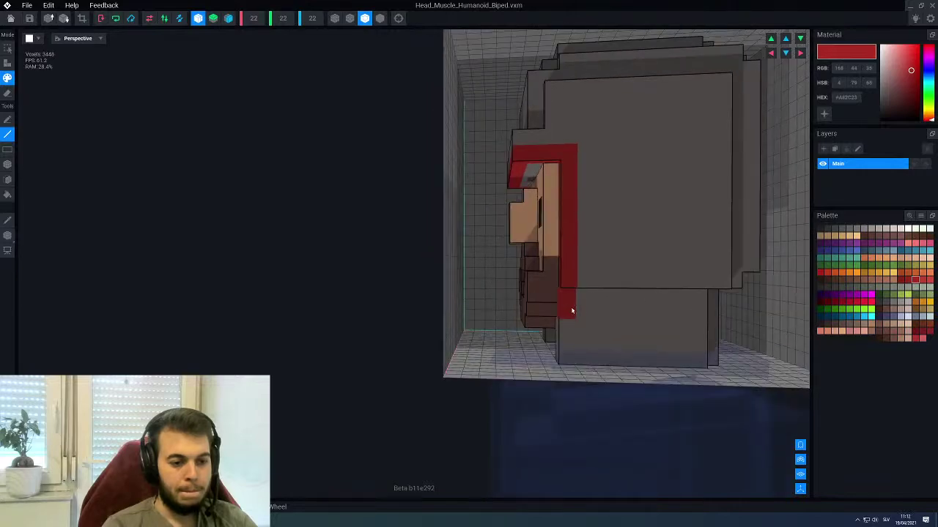
Continue the dark red stripe horizontally around the sides and back of the neck guard beneath the hood
drag(575, 311, 687, 312)
mouse_move(672, 311)
right_down()
mouse_move(562, 304)
mouse_move(594, 318)
right_up()
drag(594, 318, 711, 316)
mouse_move(711, 316)
right_down()
mouse_move(504, 289)
mouse_move(498, 269)
mouse_move(510, 301)
right_up()
scroll(515, 353, up, 2)
scroll(520, 356, up, 3)
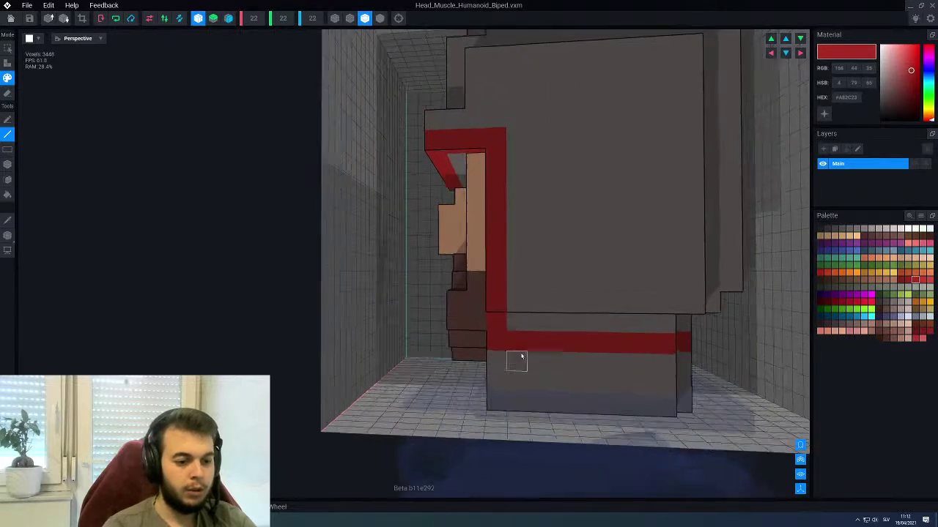
Paint a checkered pattern in dark grey #534F4E below the red stripe on the neck guard's sides and back
scroll(507, 367, down, 3)
alt+click(798, 285)
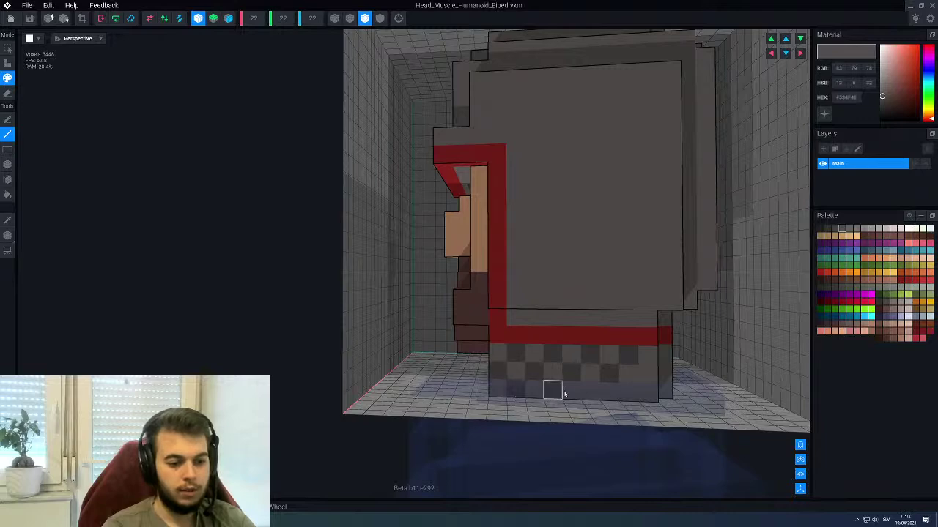
right_drag(647, 336, 685, 356)
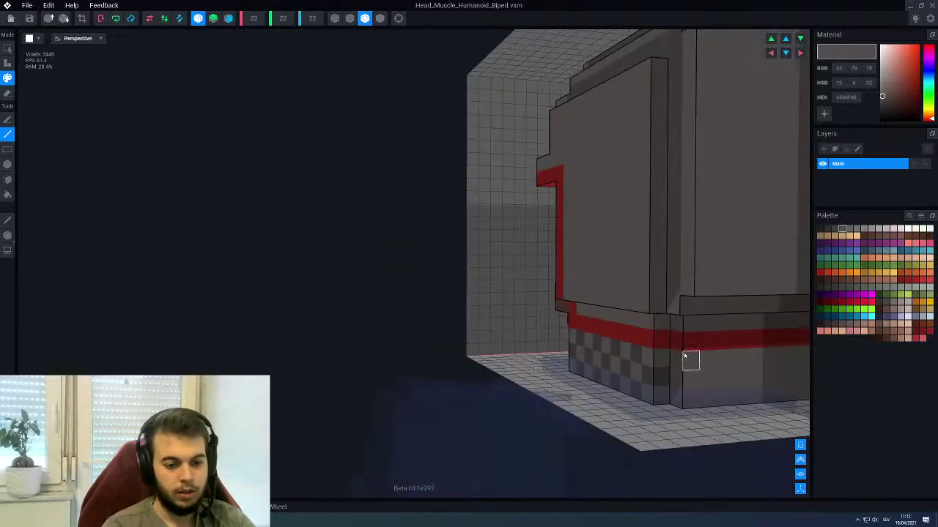
right_drag(684, 397, 644, 329)
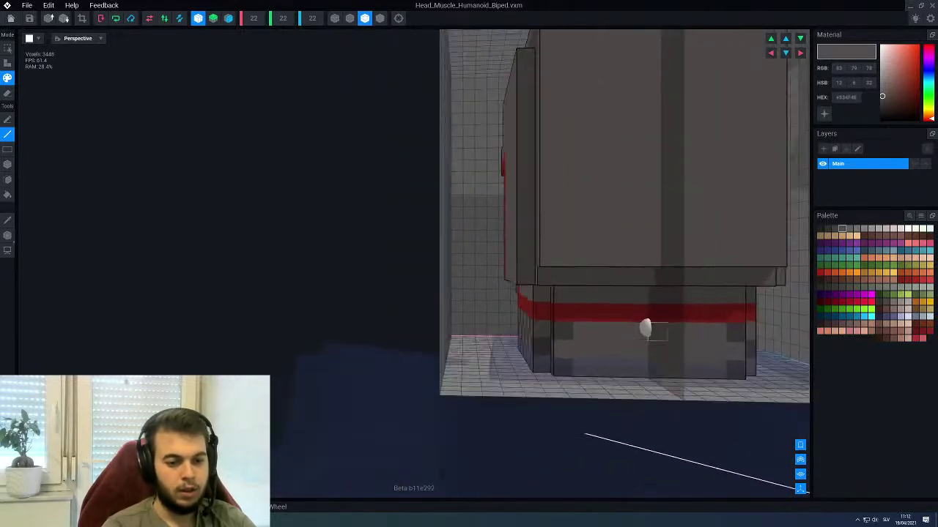
drag(592, 355, 598, 339)
drag(603, 374, 631, 376)
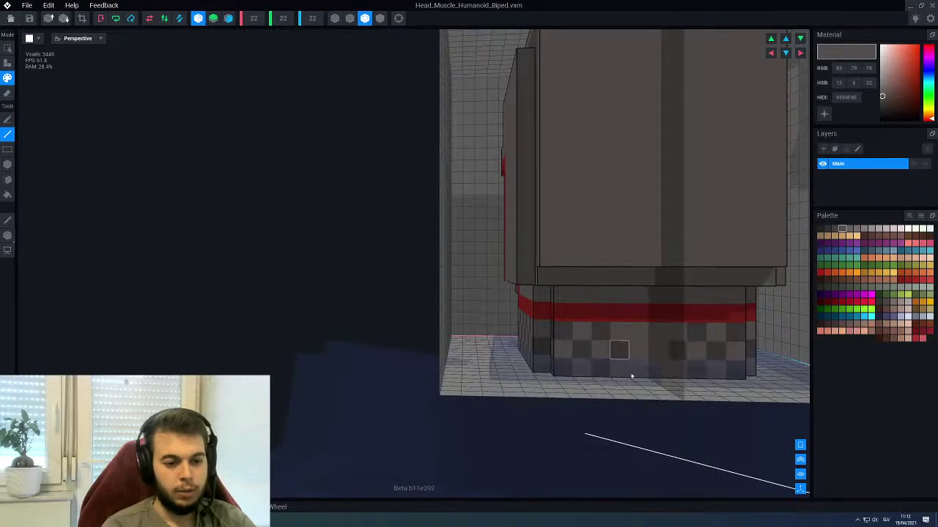
mouse_move(594, 389)
right_down()
mouse_move(640, 331)
mouse_move(665, 334)
mouse_move(537, 327)
right_up()
Extend the dark grey checkered pattern onto the front ends of the neck guard beside the throat
right_drag(519, 271, 523, 274)
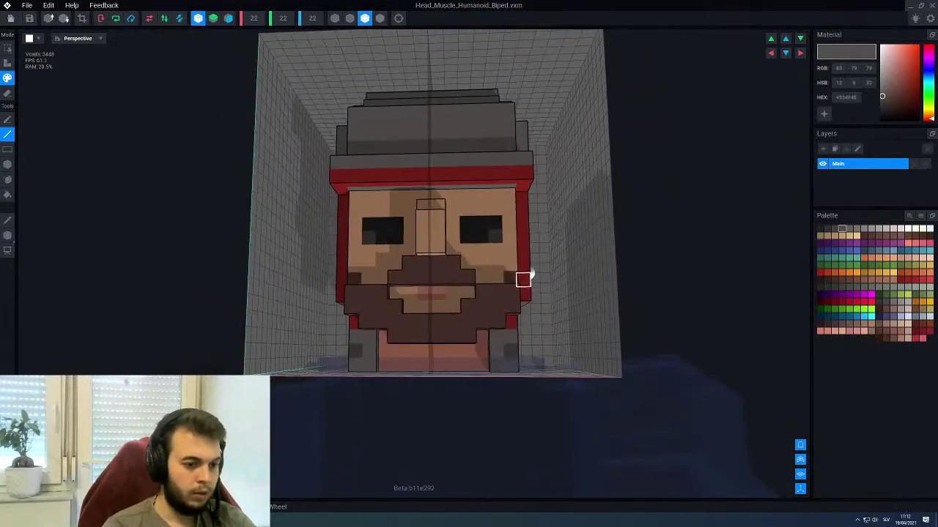
scroll(481, 349, up, 3)
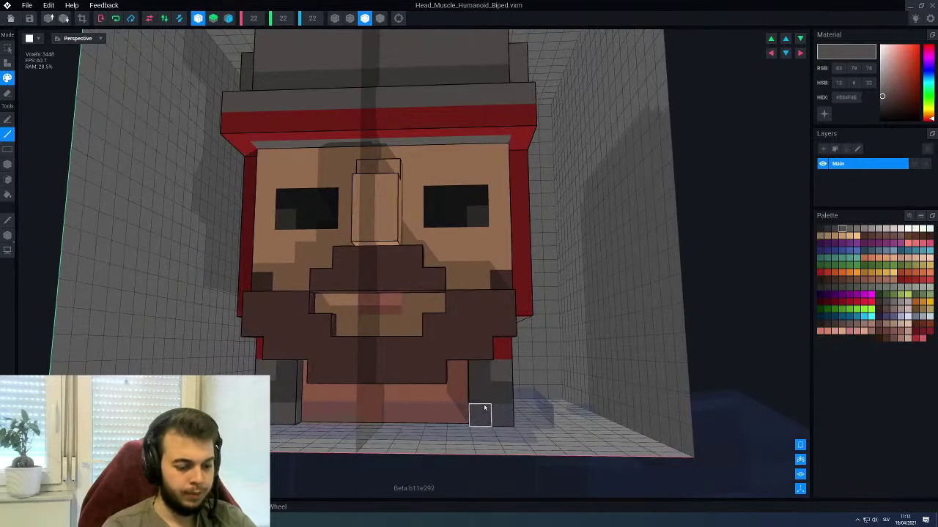
right_drag(477, 389, 445, 368)
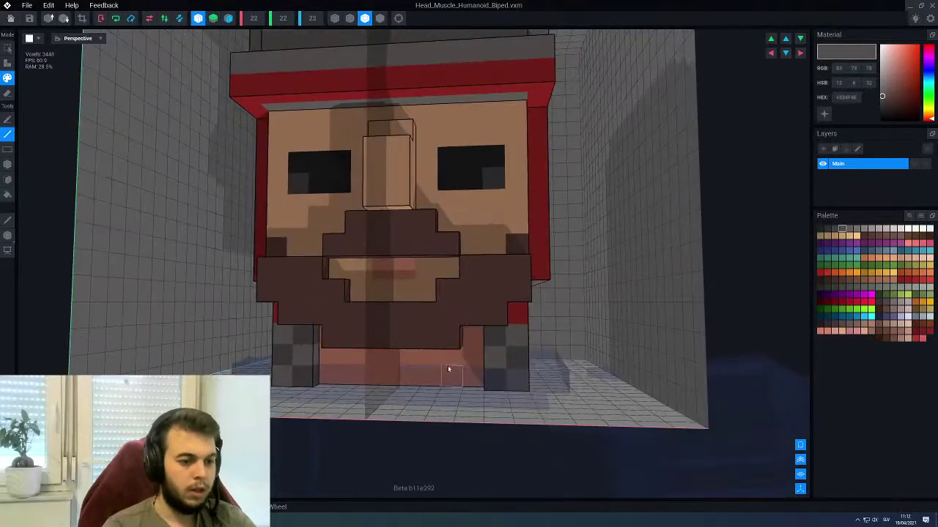
Cover the exposed throat under the beard with a one-voxel layer alternating dark grey and lighter grey #746E6B in a checkered pattern
scroll(389, 373, up, 5)
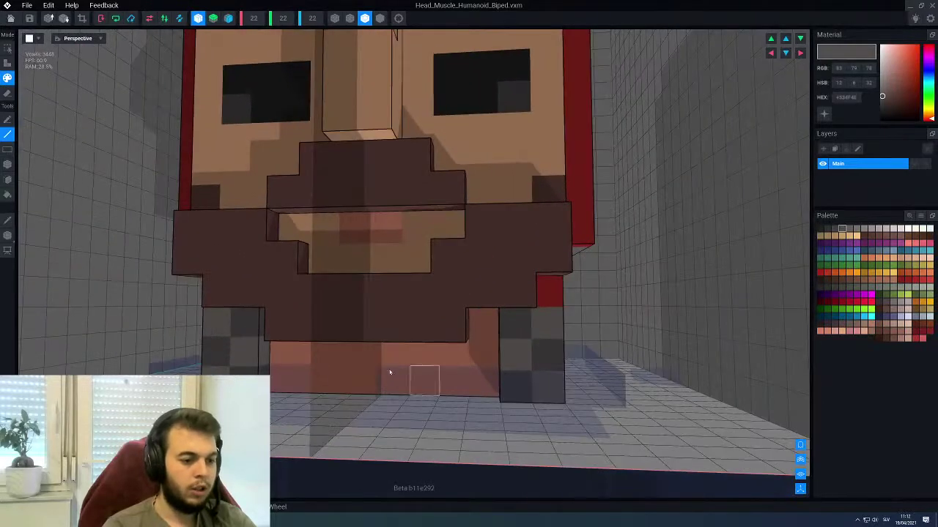
click(490, 347)
click(456, 385)
click(422, 359)
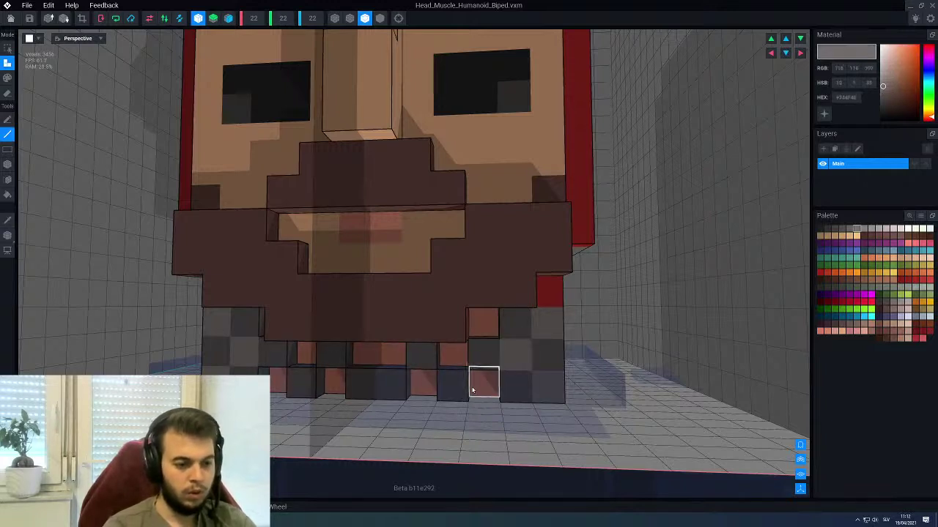
click(484, 384)
click(454, 359)
click(423, 379)
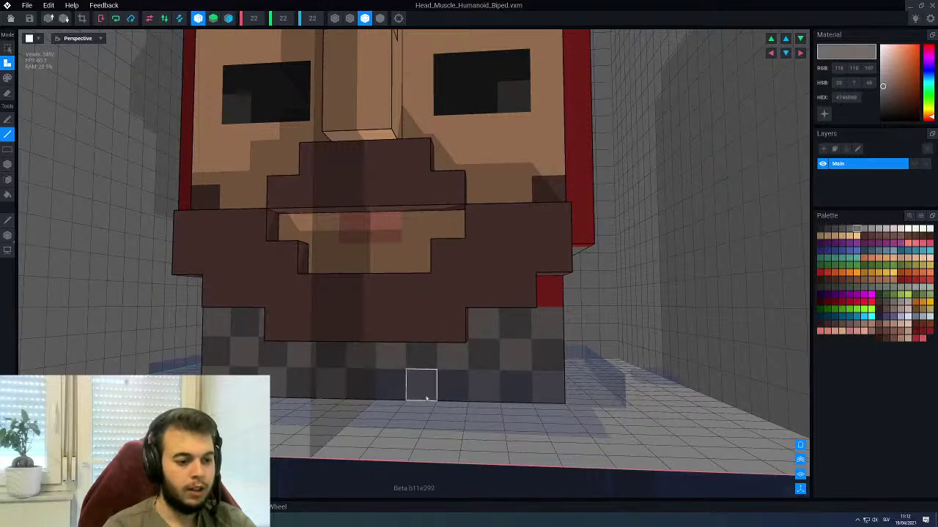
scroll(428, 399, down, 5)
right_drag(459, 360, 486, 309)
scroll(496, 311, up, 3)
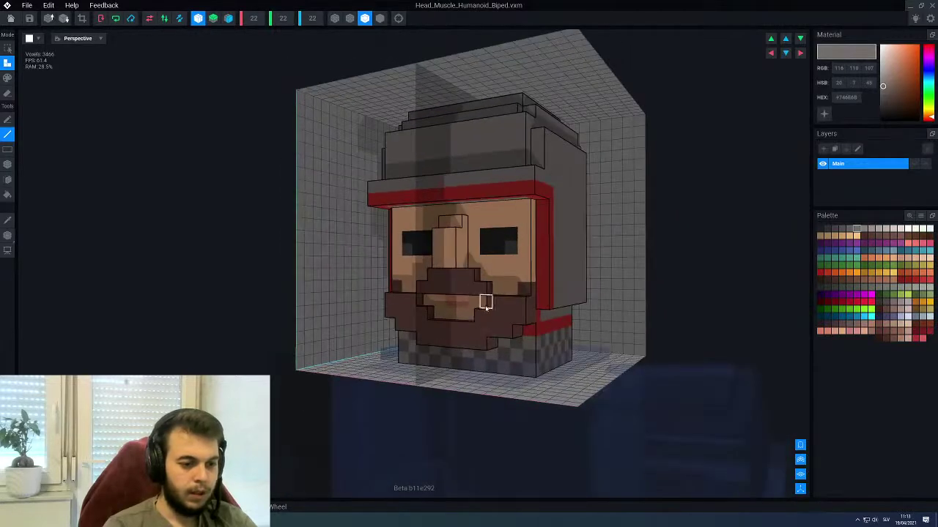
Sample the beard's brown #66463D, then return to the character rig and inspect the head from the front
scroll(491, 315, up, 2)
click(502, 325)
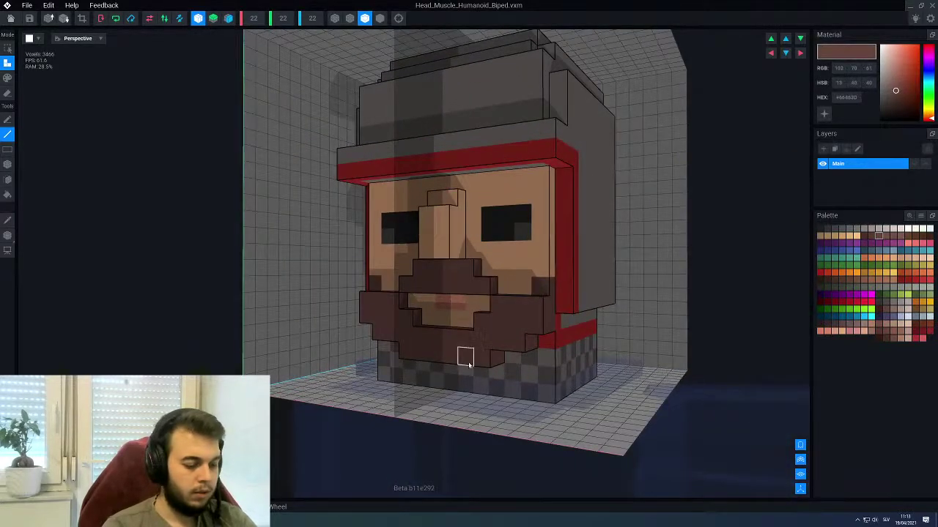
click(10, 18)
click(402, 169)
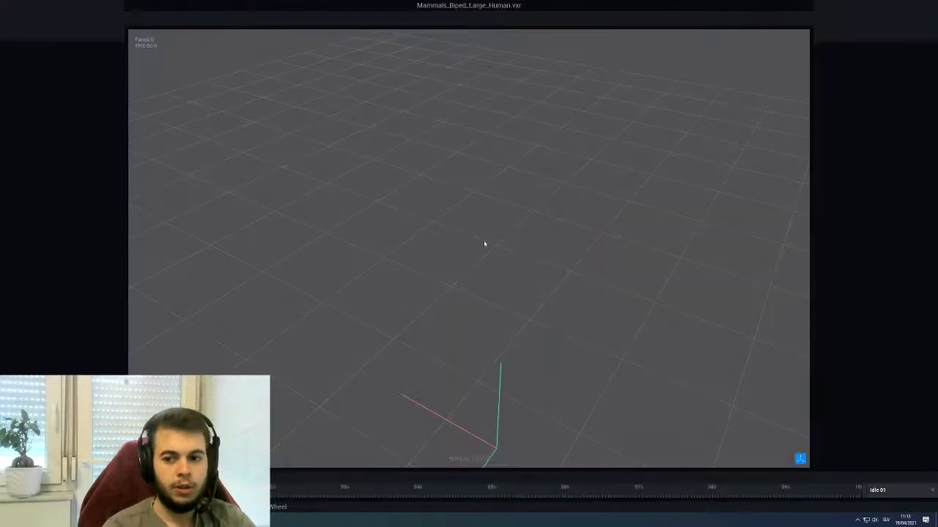
right_drag(491, 238, 492, 236)
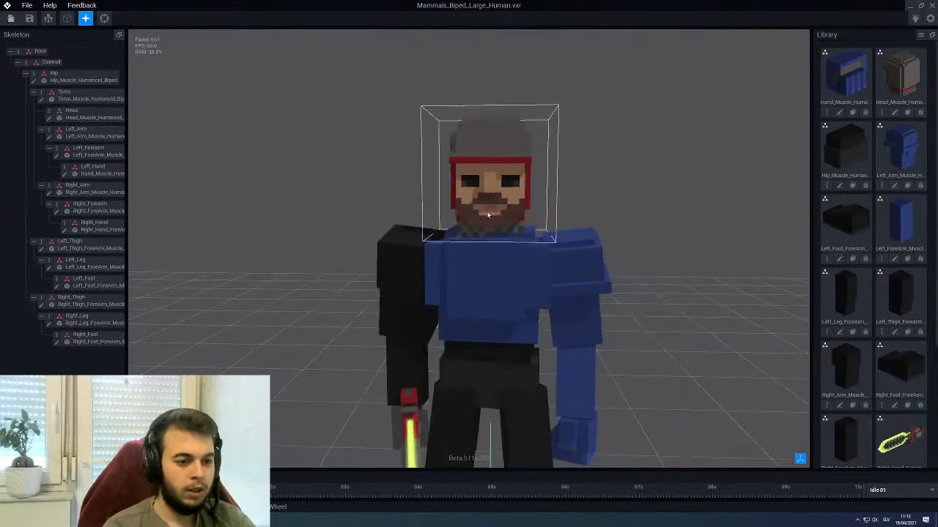
scroll(489, 211, up, 3)
click(488, 209)
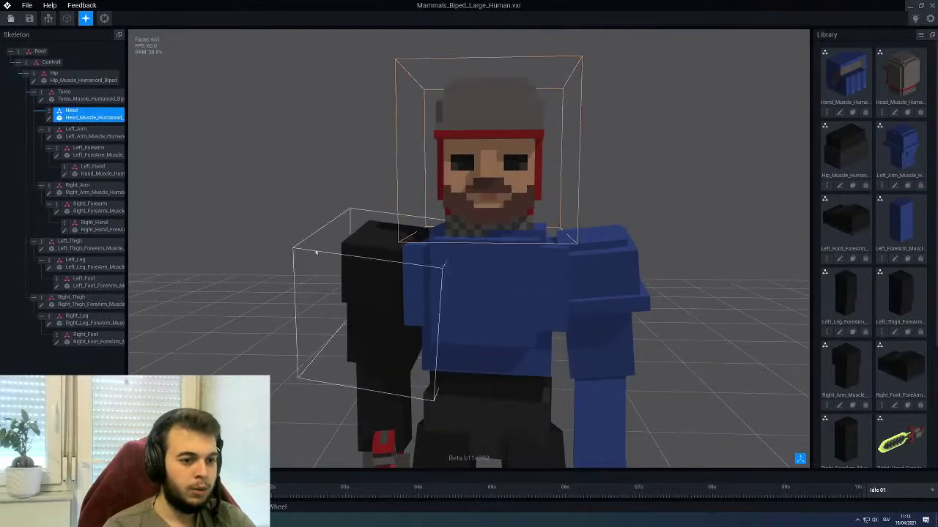
Open the head model from the rig again and turn on voxel outlines
click(49, 118)
scroll(465, 286, up, 5)
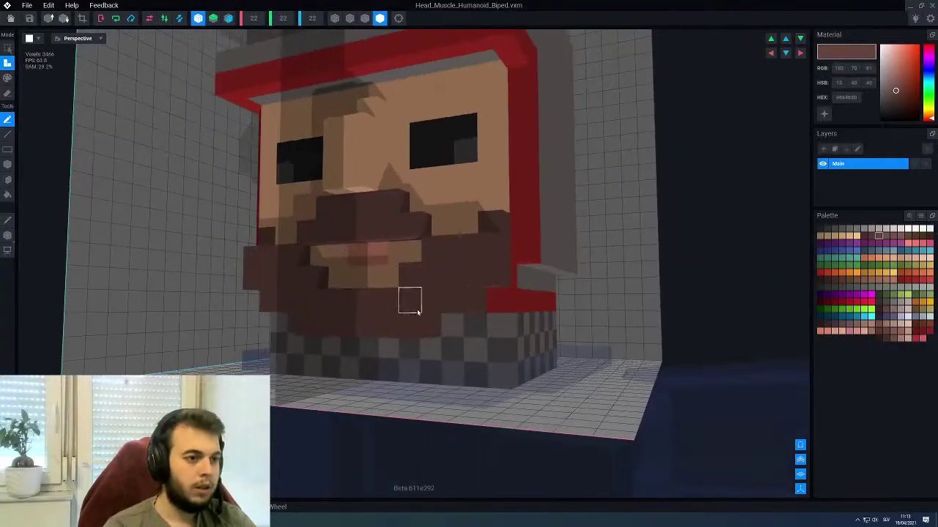
click(364, 19)
Extrude the underside faces of the brown beard downward by one voxel using the Face tool
right_drag(438, 355, 413, 326)
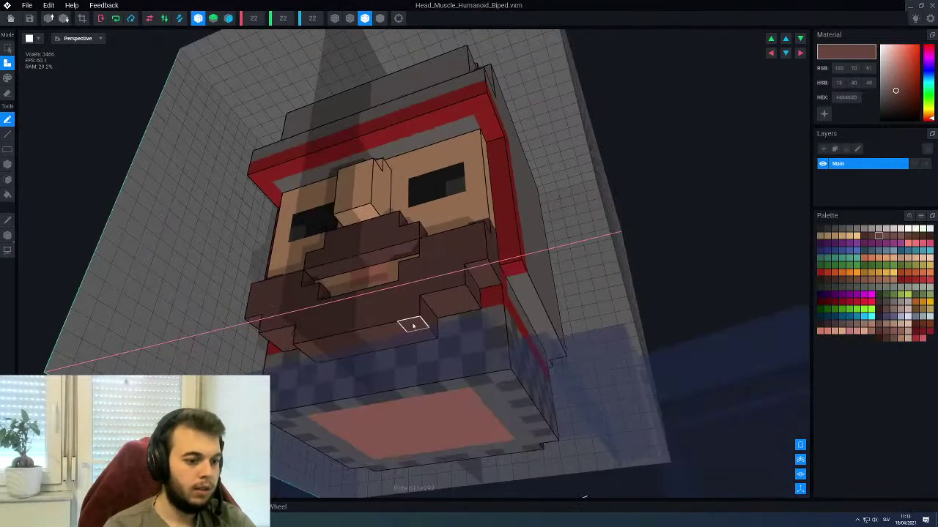
key(f)
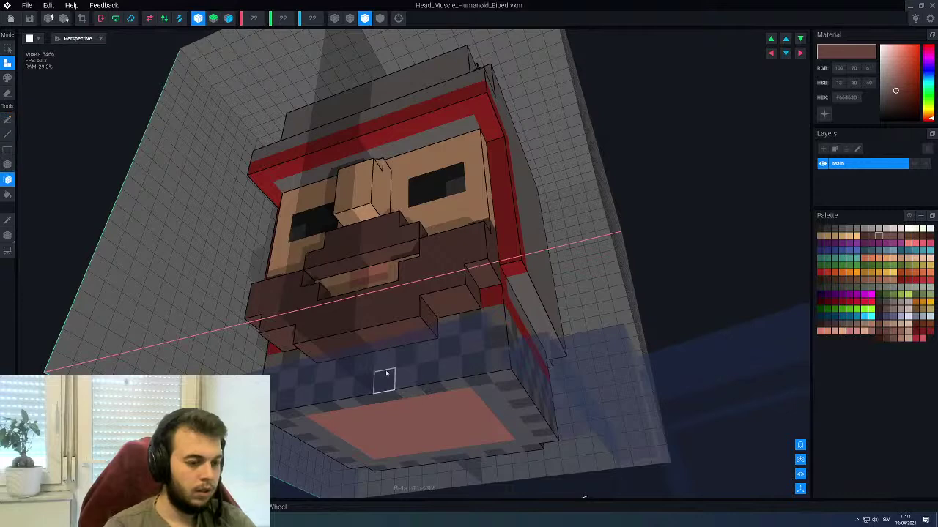
click(389, 337)
click(439, 300)
right_drag(398, 313, 596, 266)
scroll(397, 310, down, 3)
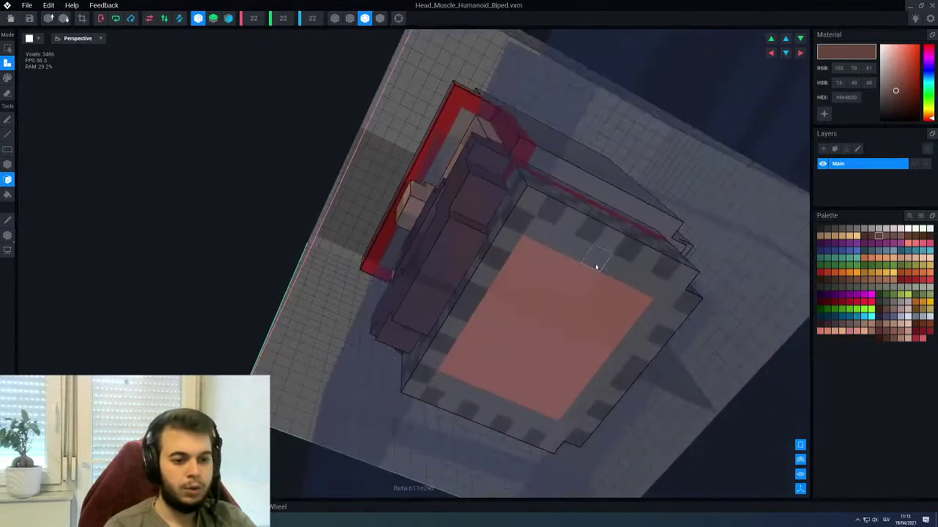
Sample the neck guard's grey #746E6B and paint the exposed skin on the head's underside with it
alt+click(595, 267)
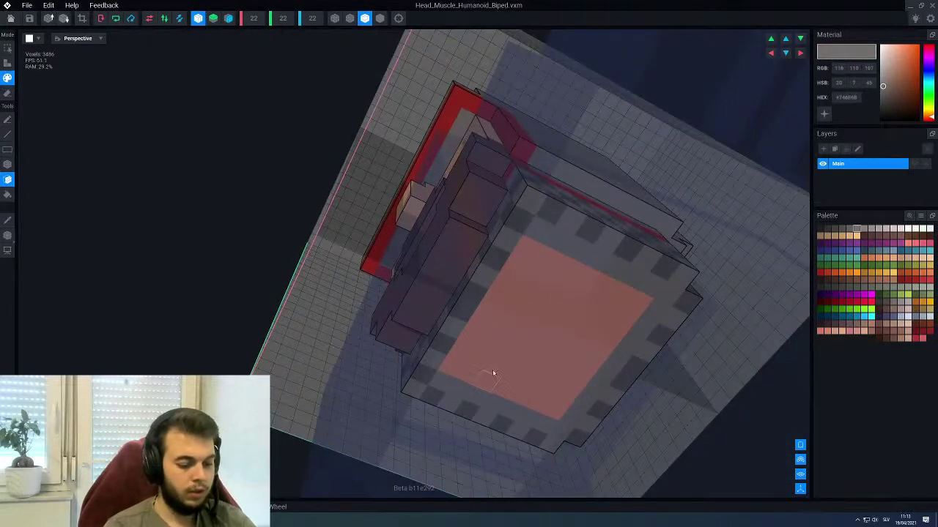
right_drag(476, 397, 487, 368)
scroll(488, 369, up, 2)
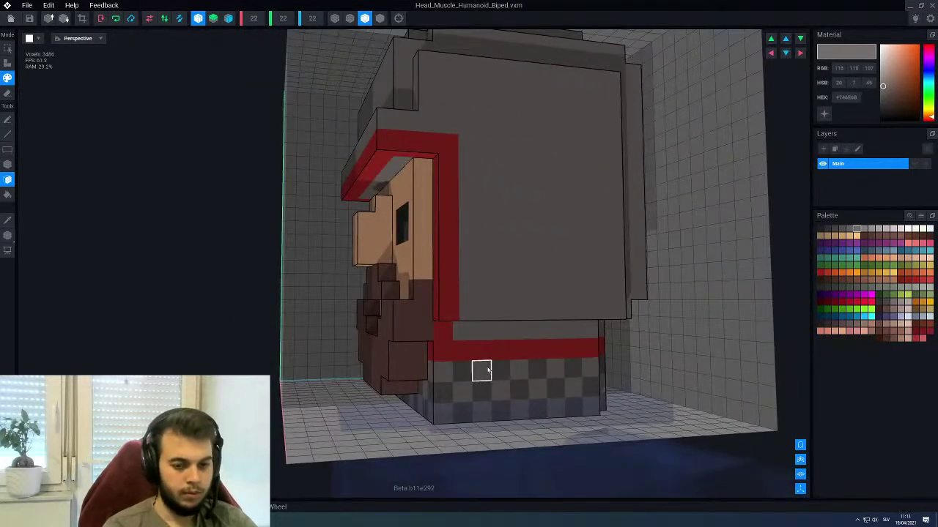
Paint the bottom row of the checkered neck guard darker grey #645F5C around the head with the Line tool
click(850, 230)
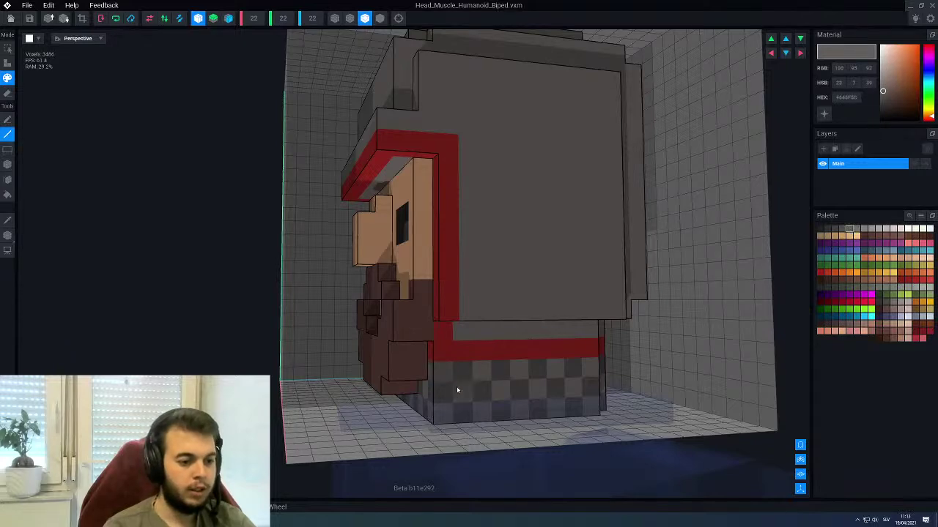
right_drag(431, 419, 473, 404)
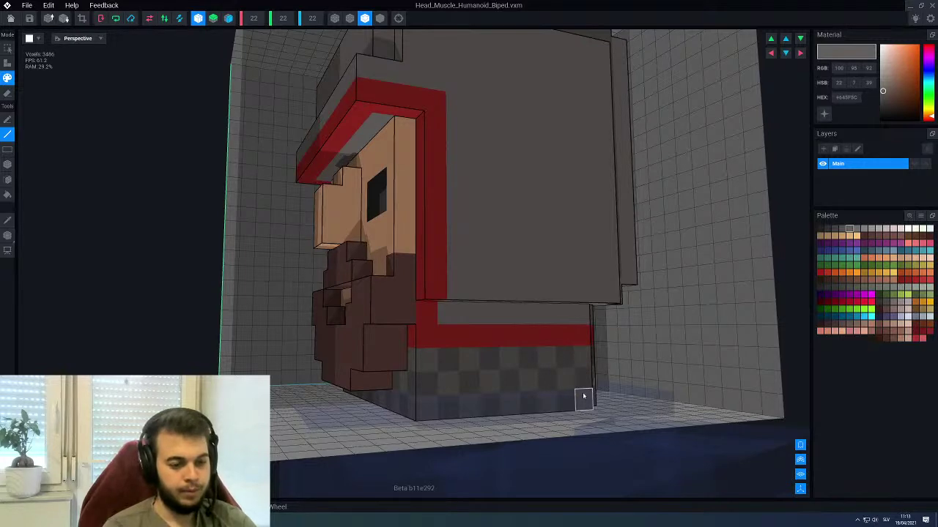
right_drag(537, 371, 607, 388)
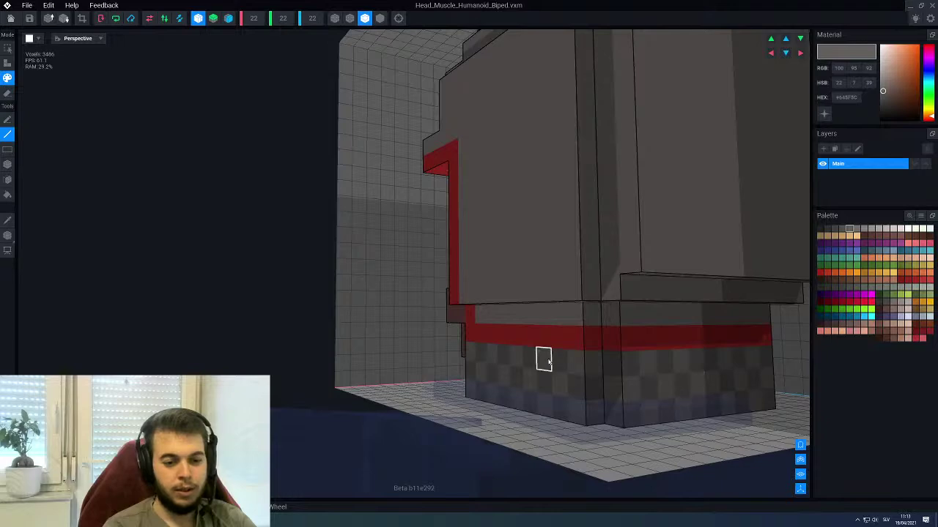
right_drag(548, 362, 490, 328)
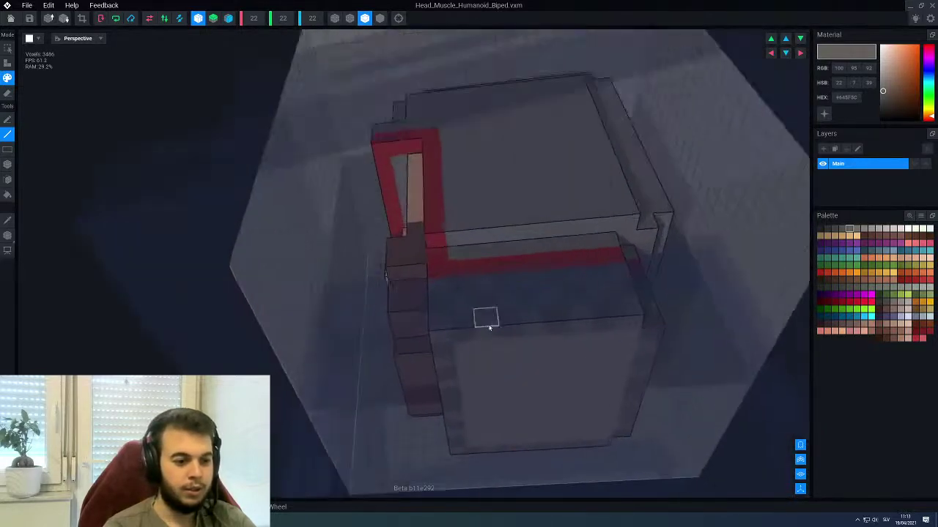
scroll(505, 359, up, 3)
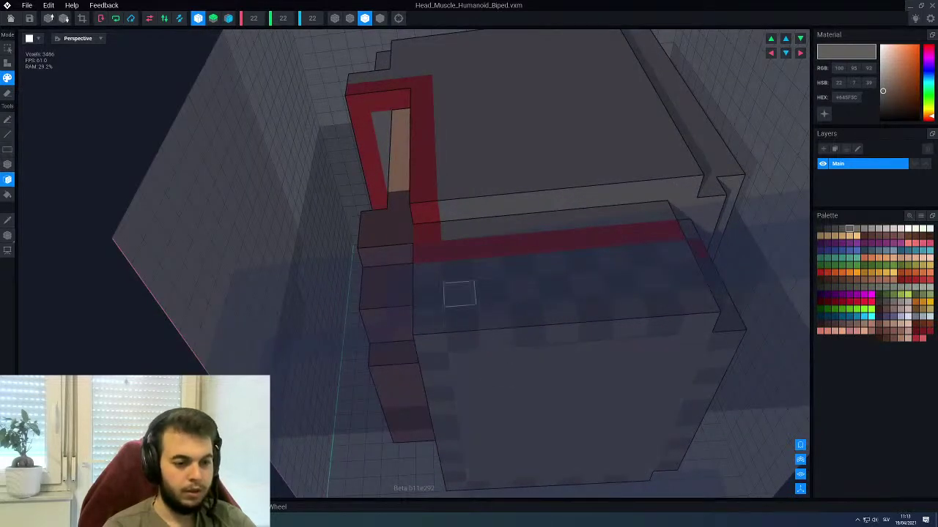
right_drag(460, 294, 483, 283)
scroll(479, 275, down, 6)
Sample the helmet's grey #746E6B from its side to attach new voxels in that colour
middle_drag(473, 268, 463, 306)
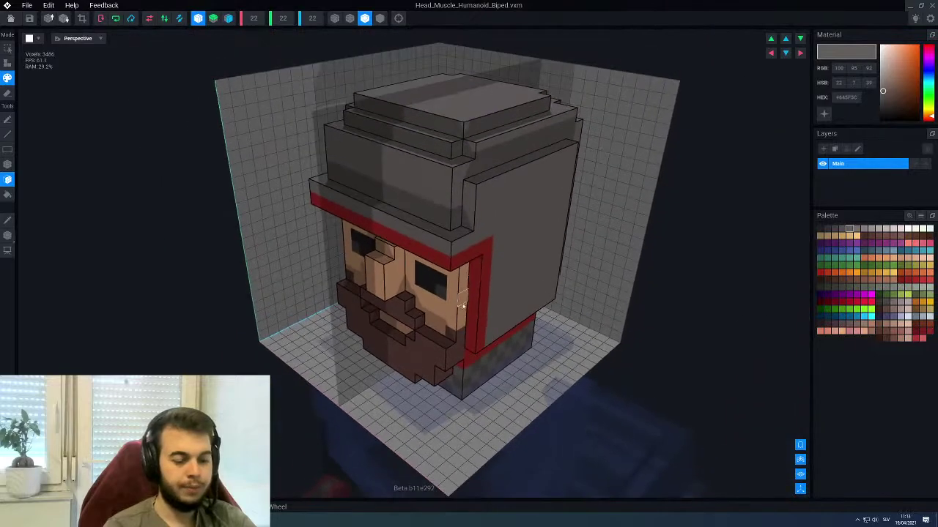
mouse_move(463, 306)
right_down()
mouse_move(457, 313)
mouse_move(540, 245)
mouse_move(486, 272)
mouse_move(471, 290)
right_up()
scroll(496, 274, up, 3)
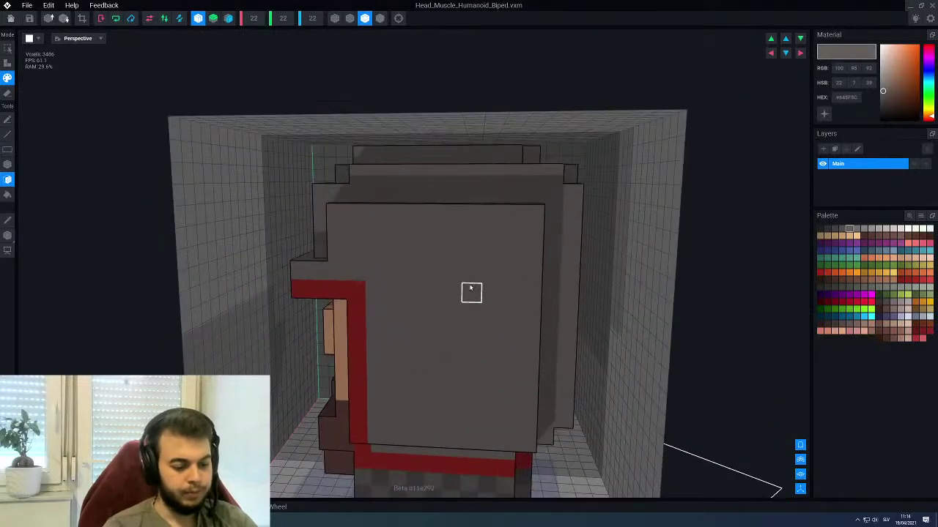
alt+click(471, 288)
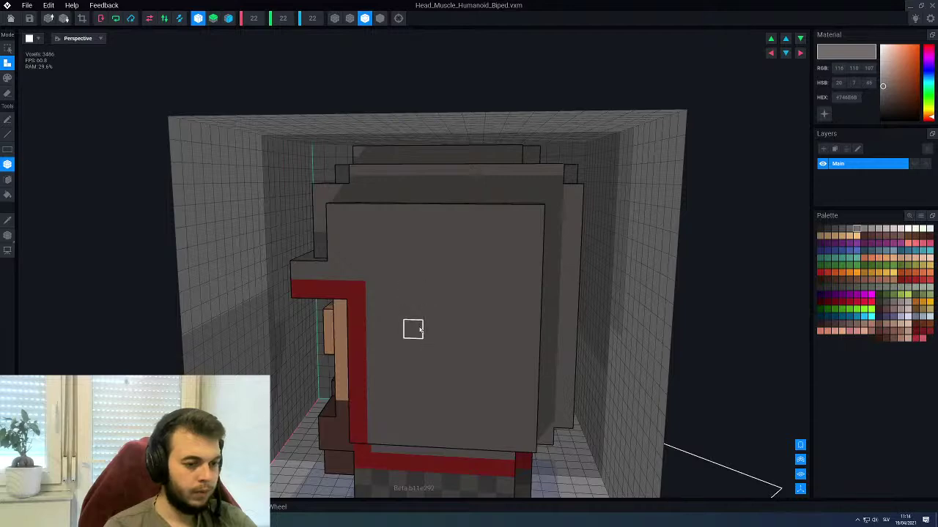
Try out a raised curved outline on the side of the helmet with grey voxels, then undo it
right_drag(413, 329, 490, 273)
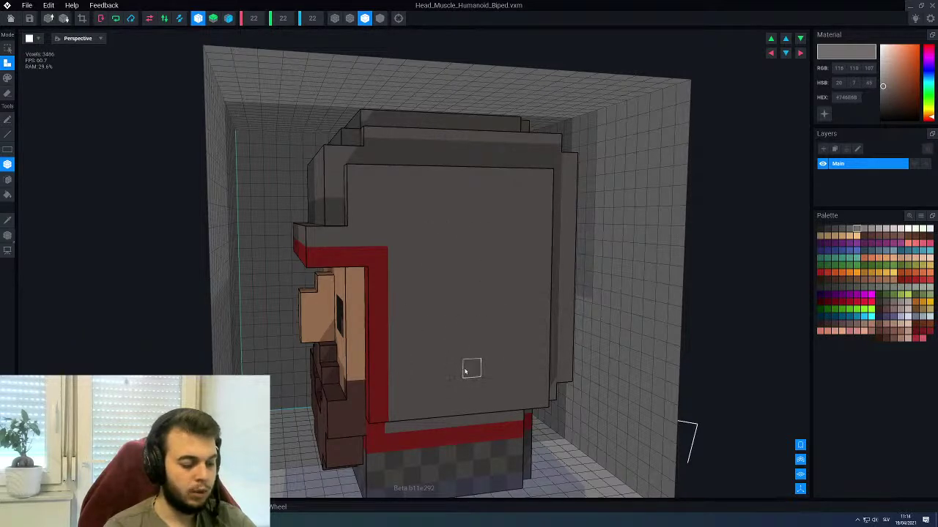
click(439, 338)
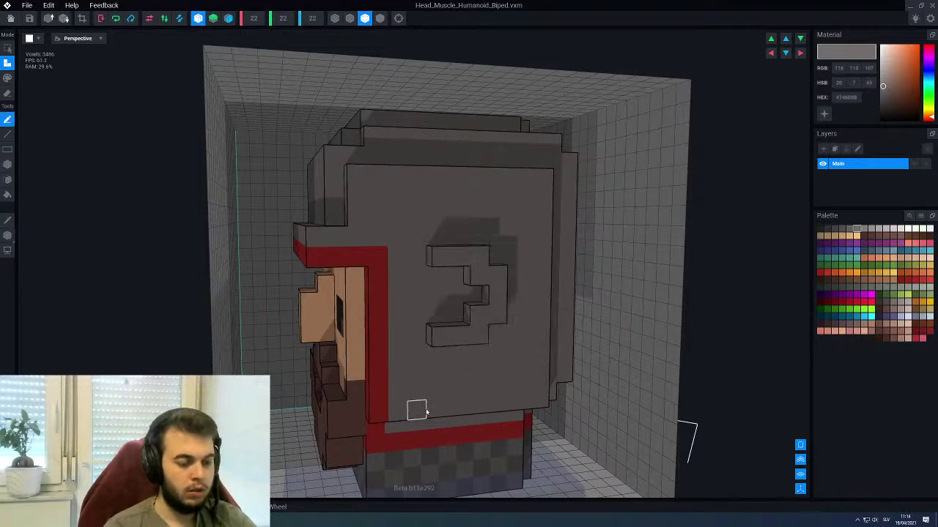
right_drag(472, 301, 450, 292)
key(ctrl+z)
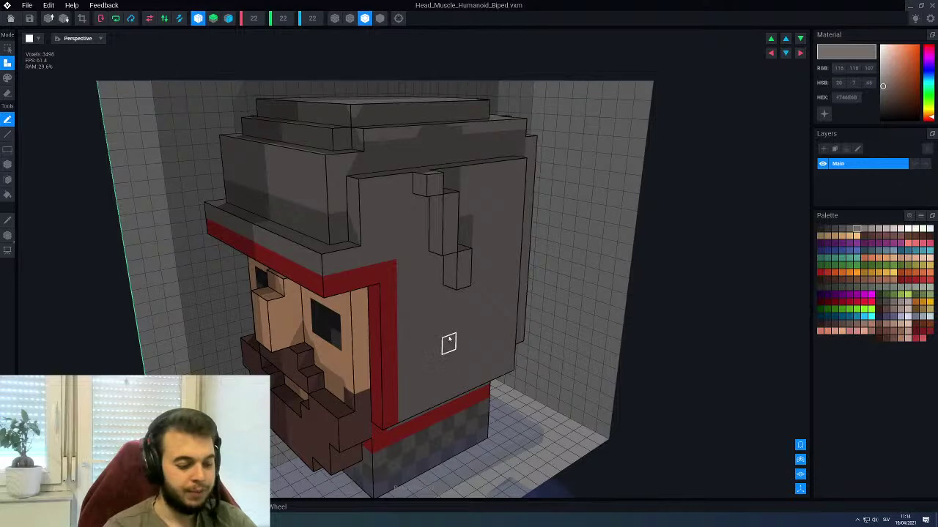
right_drag(435, 328, 421, 289)
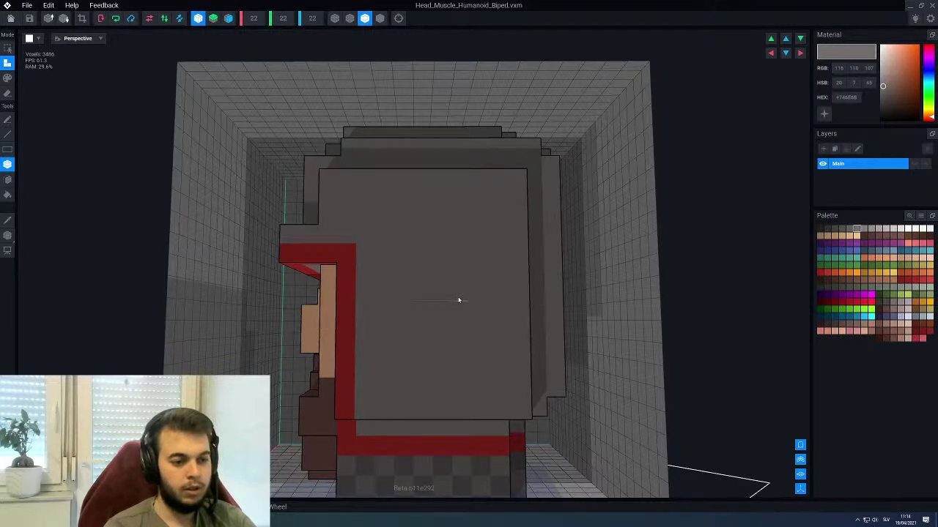
Attach a one-voxel-thick 4×4 grey plate to the helmet's side and raise a second block on top of it
right_drag(402, 310, 401, 271)
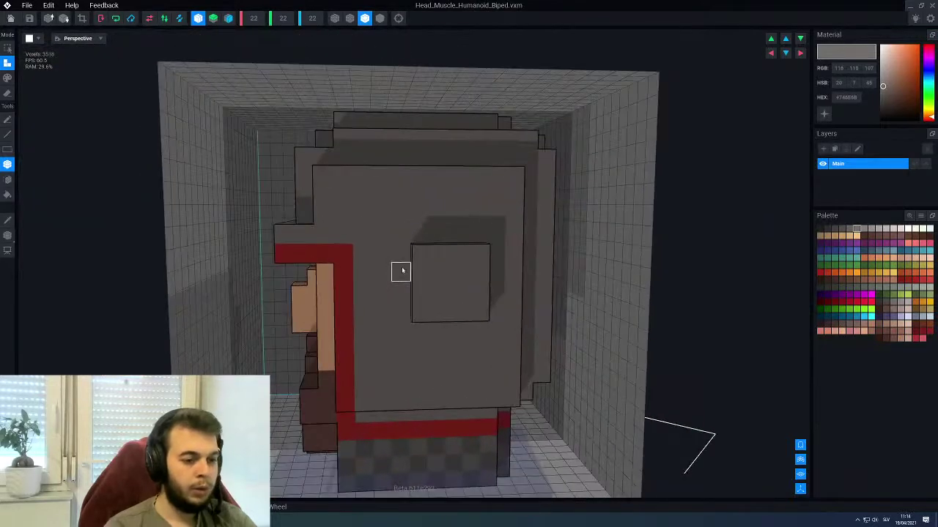
middle_drag(401, 270, 402, 269)
scroll(402, 269, down, 3)
mouse_move(413, 296)
right_down()
mouse_move(454, 310)
mouse_move(425, 285)
mouse_move(435, 293)
mouse_move(426, 300)
right_up()
scroll(411, 295, up, 5)
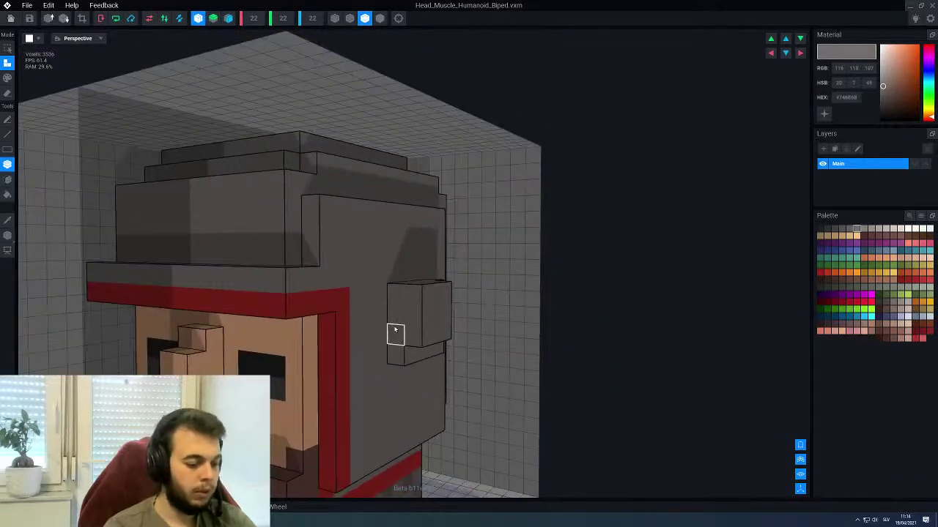
right_drag(395, 329, 444, 319)
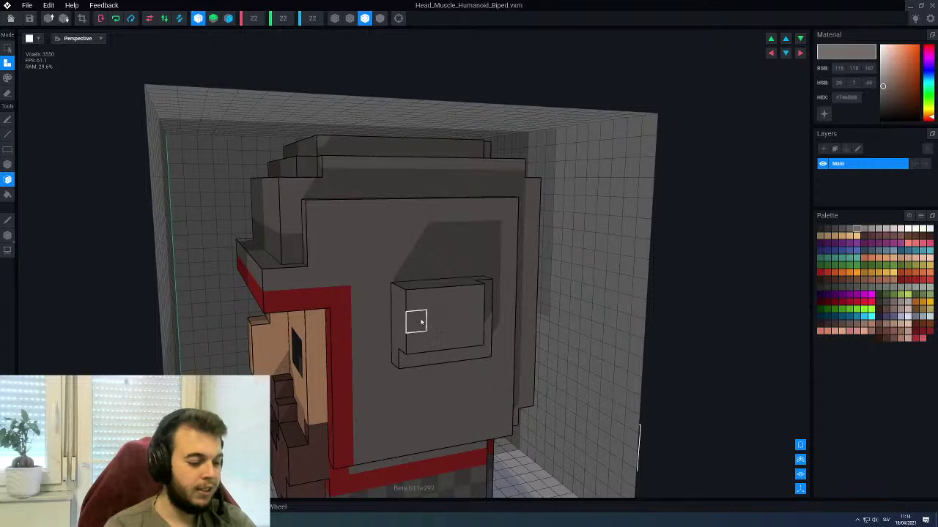
right_drag(422, 322, 463, 291)
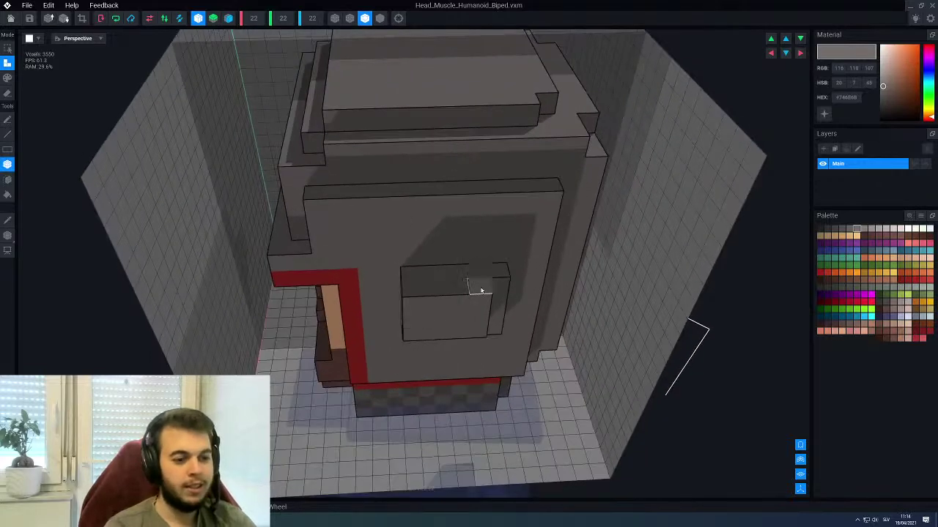
Add another outer layer to the side block and stack voxels on its top to start an upright fin
scroll(436, 301, up, 6)
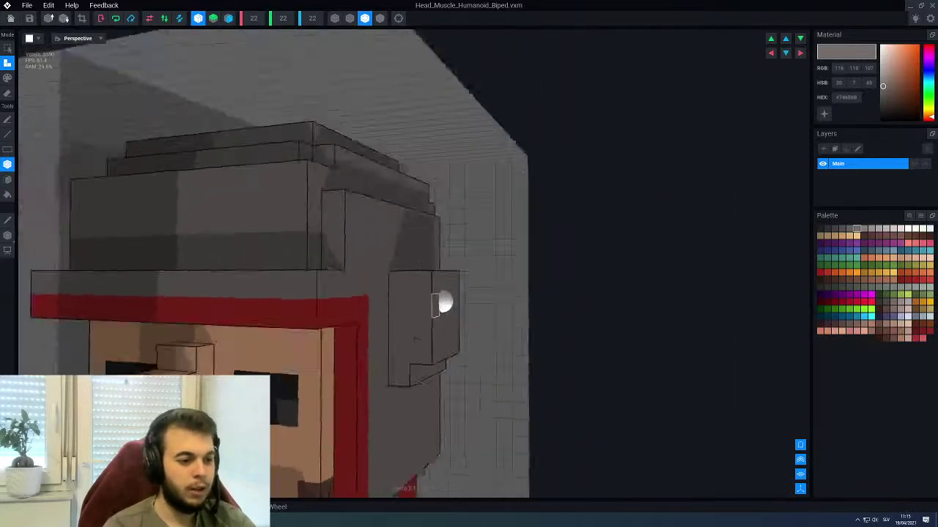
scroll(432, 300, down, 4)
right_drag(444, 264, 418, 272)
click(499, 298)
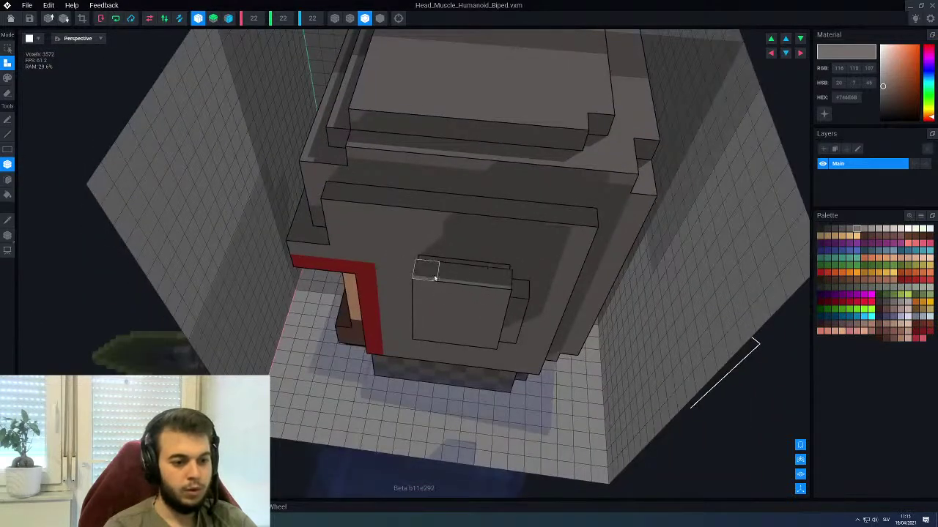
drag(433, 275, 505, 277)
drag(431, 258, 478, 247)
drag(430, 225, 464, 230)
Remove the stepped voxels at the fin's upper end so that its outer slab has a straight top edge
right_drag(429, 287, 436, 311)
scroll(389, 302, down, 5)
scroll(505, 287, up, 3)
right_drag(512, 285, 485, 293)
scroll(485, 288, up, 3)
click(485, 287)
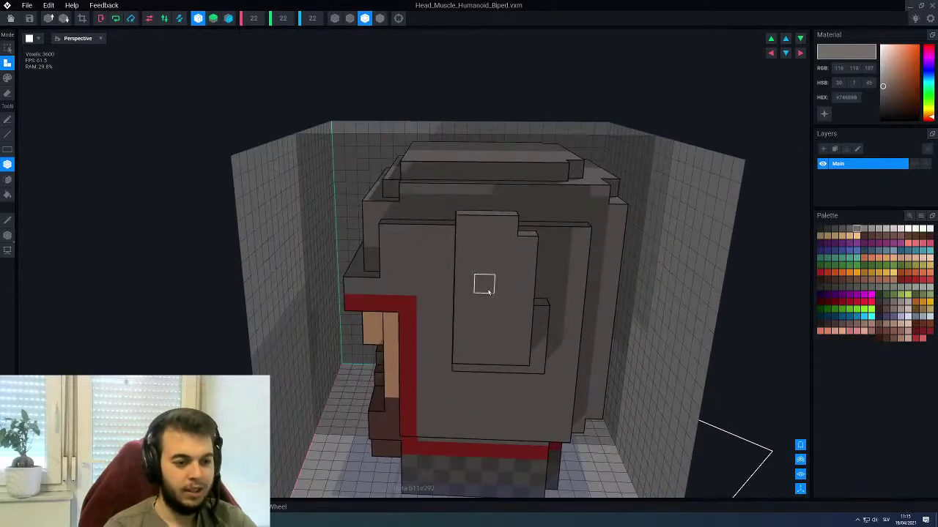
click(493, 303)
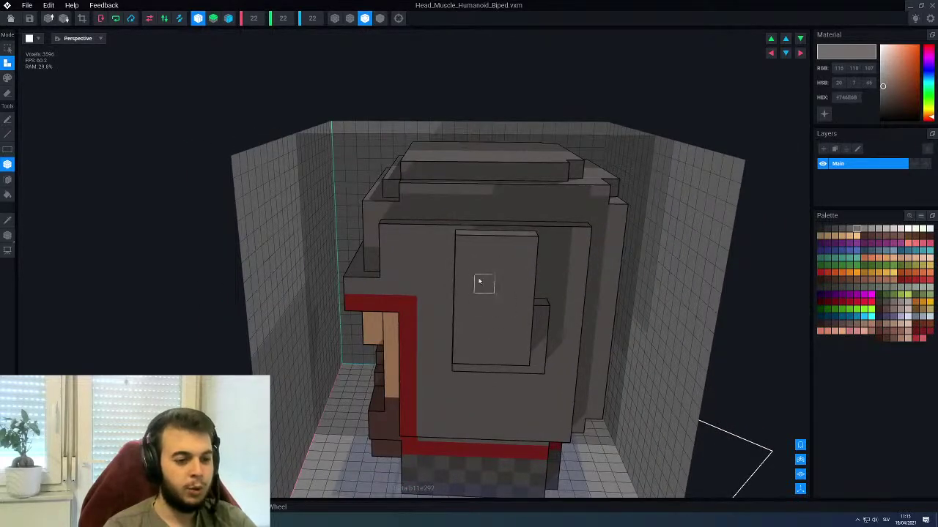
right_drag(480, 281, 466, 342)
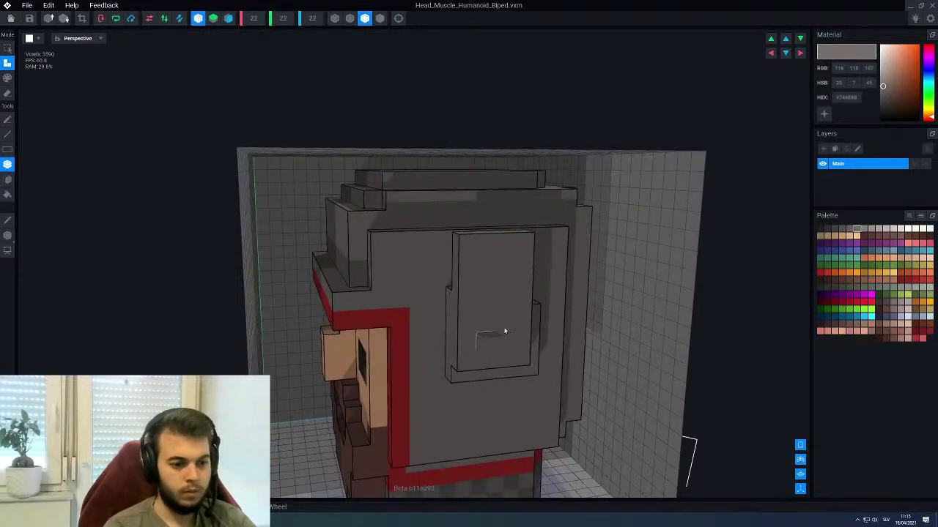
Extend the side fin upward beyond the helmet's crown with a box of grey voxels
right_drag(522, 249, 443, 238)
scroll(482, 271, up, 3)
drag(444, 238, 431, 144)
scroll(429, 146, down, 5)
right_drag(398, 269, 385, 269)
scroll(385, 269, down, 5)
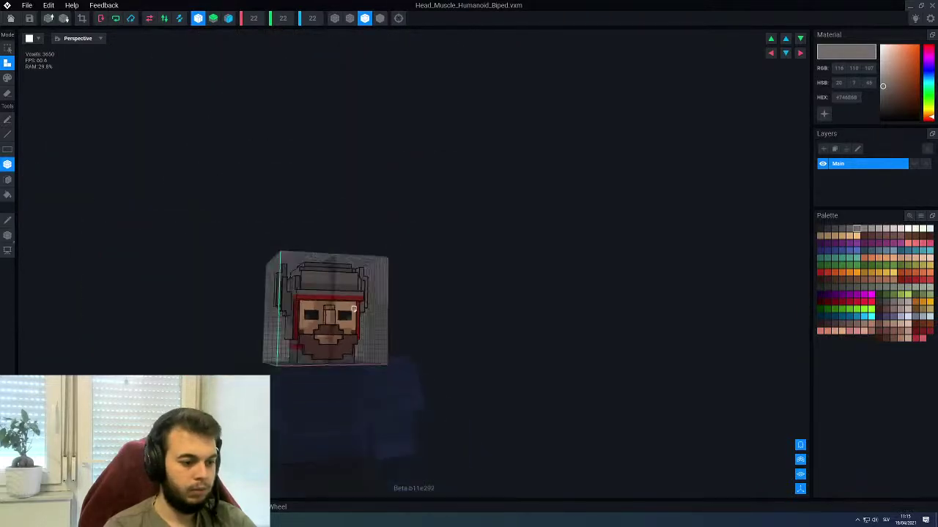
scroll(353, 310, up, 6)
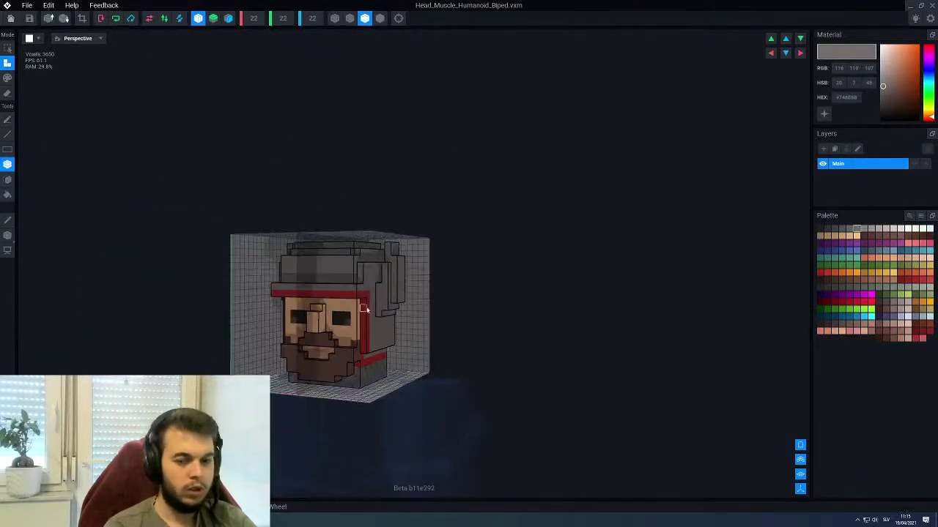
Fill the front notch of the fin's outer layer with grey voxels to widen it forward
right_drag(360, 310, 446, 308)
right_drag(447, 309, 456, 335)
scroll(481, 299, up, 3)
right_drag(481, 299, 447, 363)
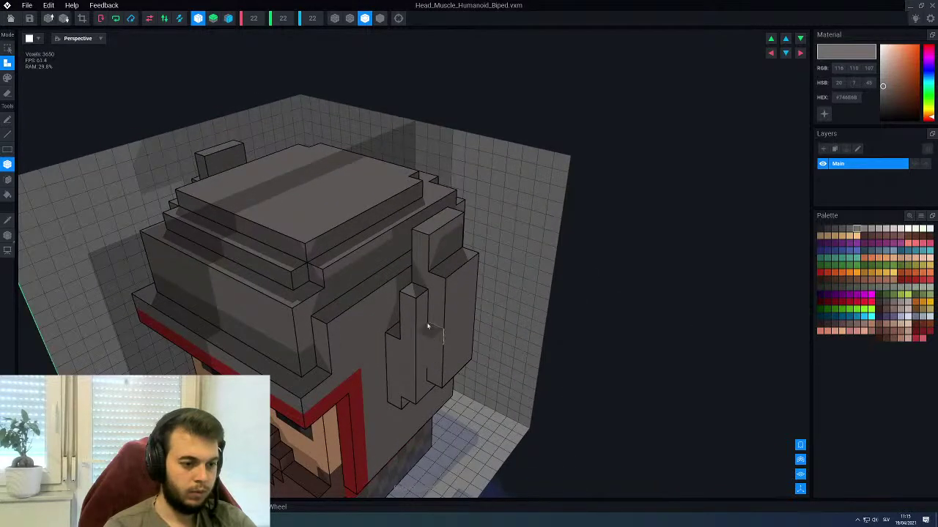
click(426, 285)
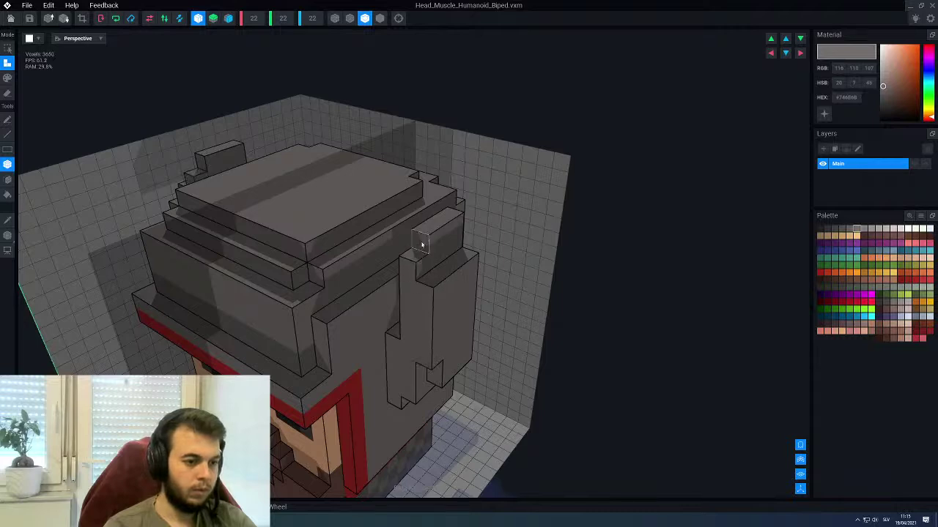
Thicken the fin's upper part inward over the helmet with a box of grey voxels, undoing the misplaced attempts
scroll(421, 243, up, 5)
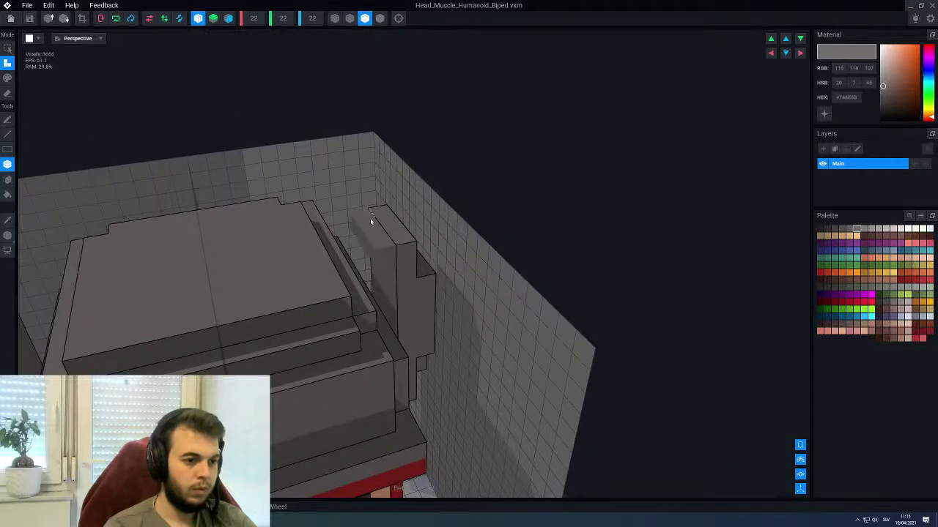
drag(370, 221, 381, 240)
key(ctrl+z)
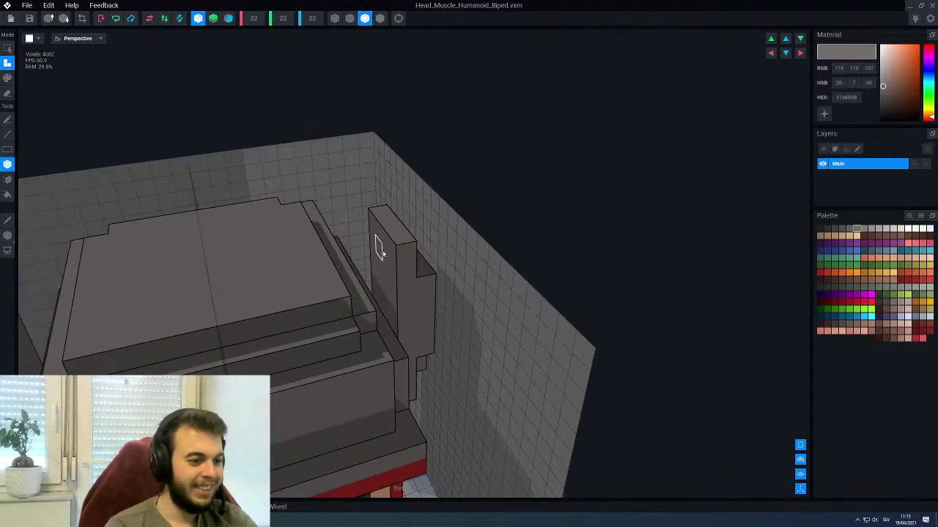
drag(372, 225, 386, 268)
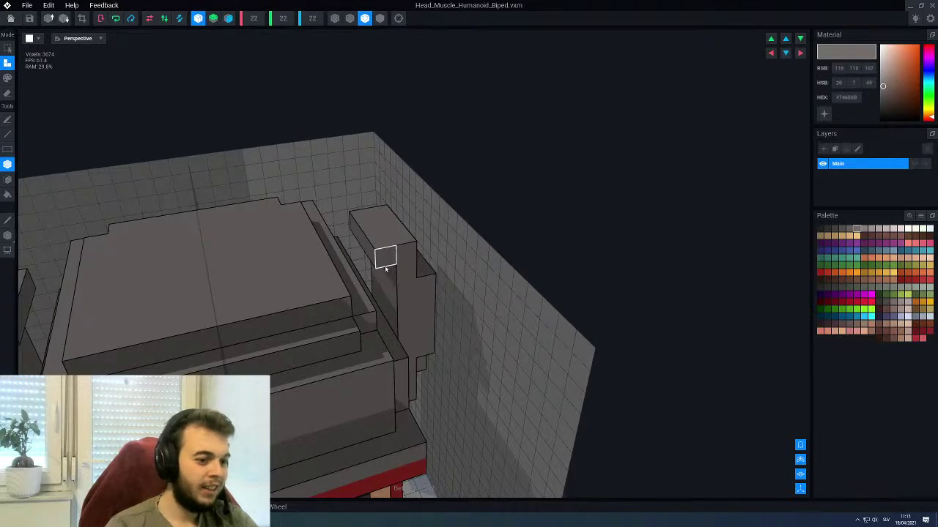
key(ctrl+z)
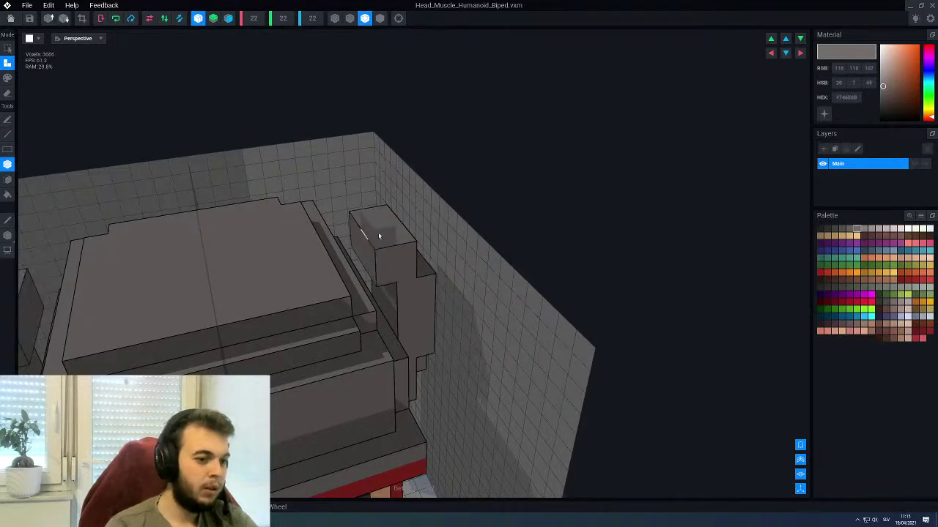
scroll(385, 272, down, 5)
right_drag(385, 272, 373, 287)
scroll(415, 312, up, 3)
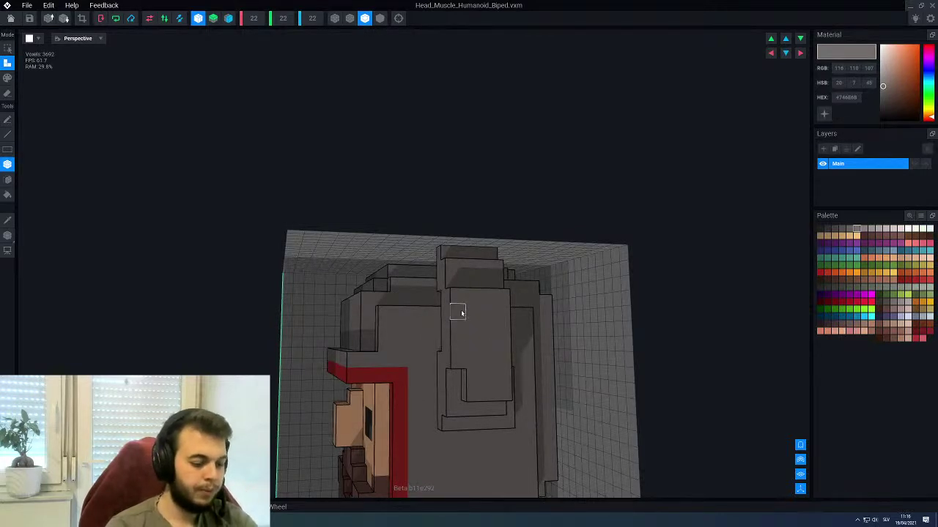
Extrude the stepped outer faces of the fin and its base plate outward by one voxel with the Face tool
key(f)
click(472, 323)
click(455, 377)
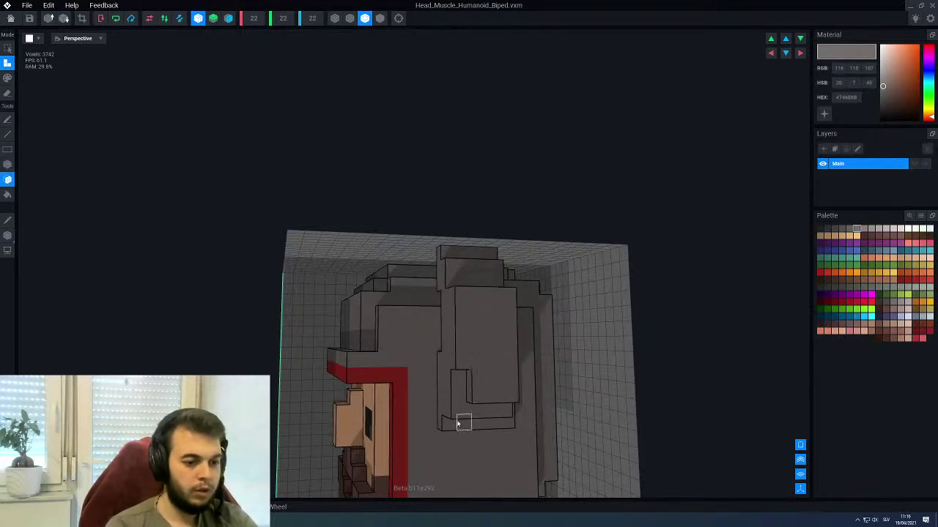
click(460, 424)
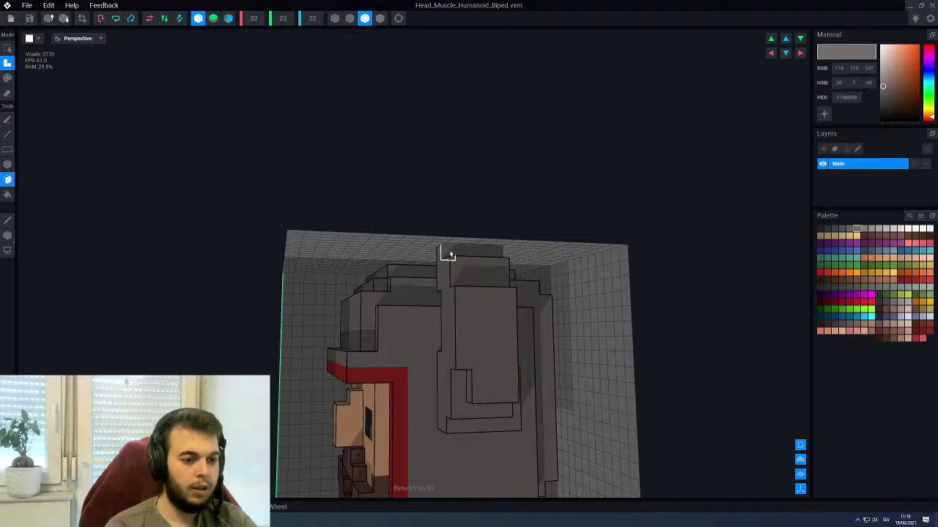
Switch to erasing with the Face tool and remove voxels from the inner face of the fin's top
right_drag(439, 299, 472, 258)
scroll(438, 304, up, 3)
key(e)
click(471, 256)
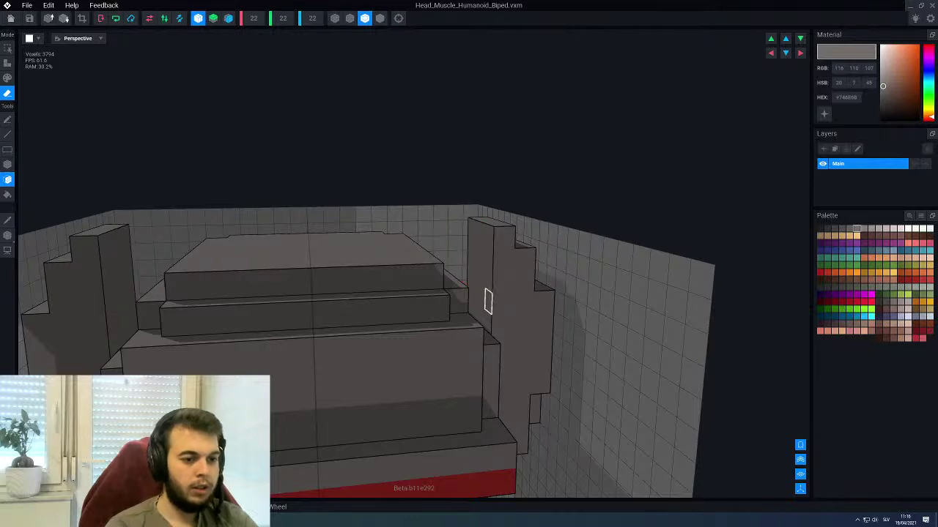
Erase the remaining voxels from the inner faces of the side fins with the Face tool
mouse_move(491, 301)
right_down()
mouse_move(469, 312)
mouse_move(480, 320)
right_up()
click(480, 315)
click(462, 258)
click(490, 296)
scroll(491, 297, down, 3)
scroll(460, 303, down, 5)
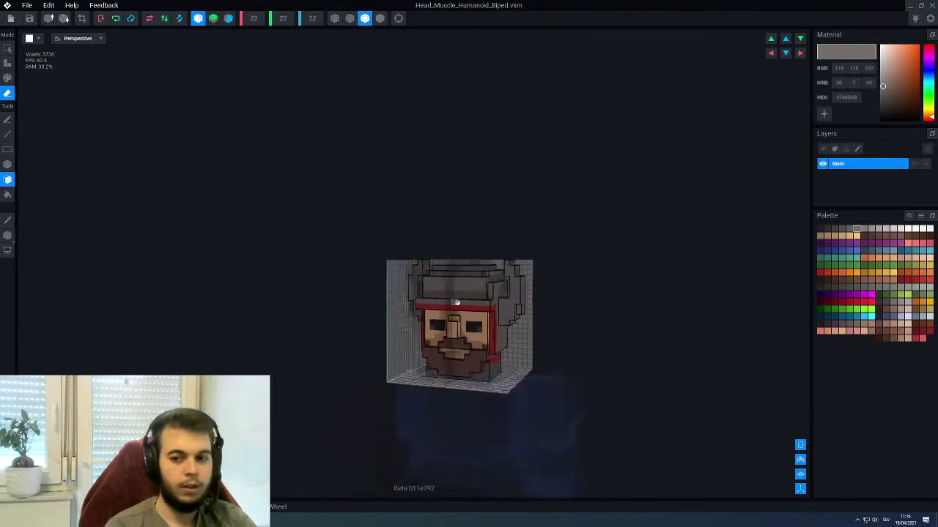
Close the head model, saving its changes, and check the helmet on the full character
key(alt+F4)
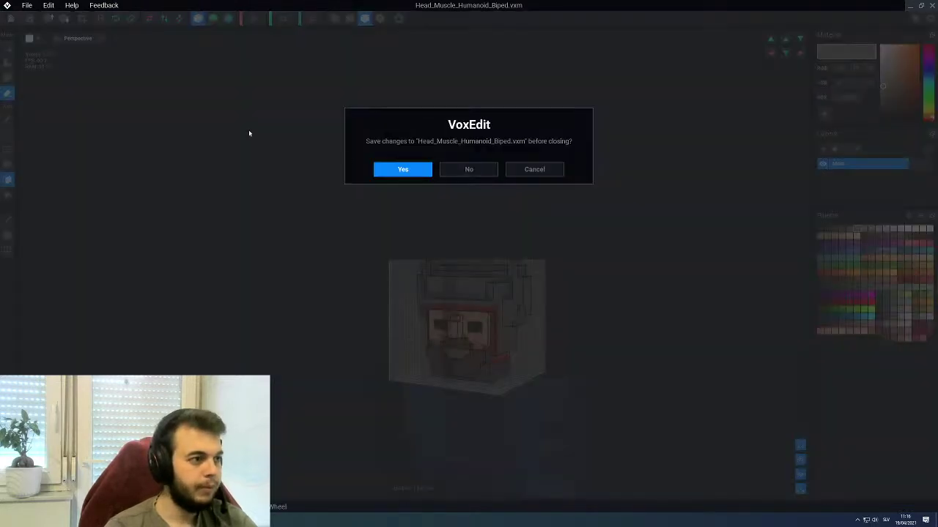
click(403, 170)
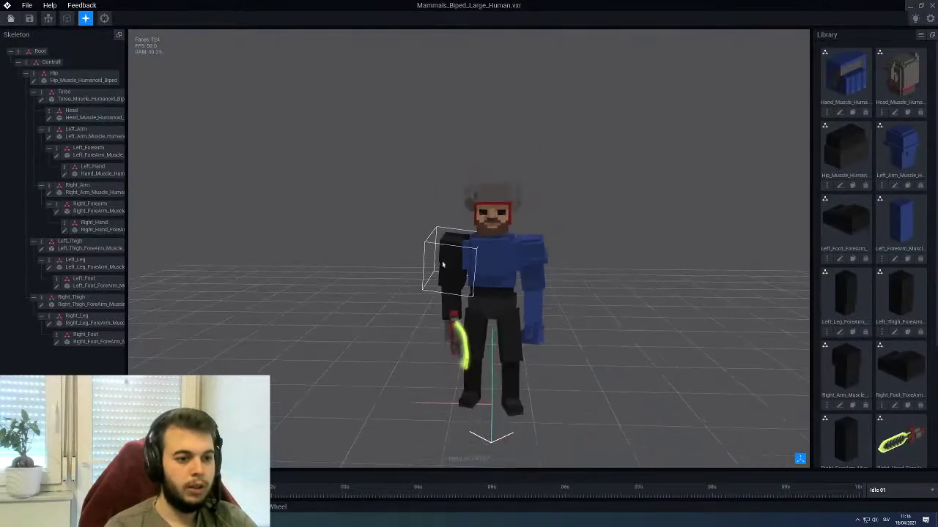
mouse_move(449, 271)
right_down()
mouse_move(490, 262)
mouse_move(432, 259)
mouse_move(441, 250)
mouse_move(444, 263)
mouse_move(472, 271)
mouse_move(434, 260)
mouse_move(446, 268)
mouse_move(372, 265)
mouse_move(452, 268)
mouse_move(446, 261)
mouse_move(473, 282)
mouse_move(537, 250)
mouse_move(615, 272)
mouse_move(526, 252)
mouse_move(523, 227)
mouse_move(518, 241)
mouse_move(485, 247)
mouse_move(492, 243)
mouse_move(477, 236)
right_up()
Reopen the head model for editing and enable mirrored editing across the middle of the face
click(479, 231)
click(49, 119)
scroll(537, 250, down, 3)
scroll(556, 262, up, 4)
click(365, 18)
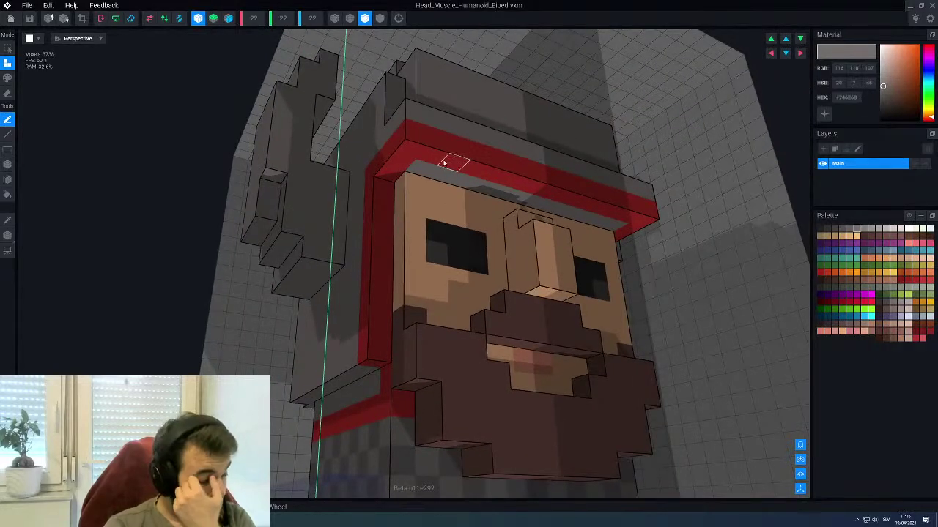
Build a teal (#347C71) visor band across both eyes, filling the gap up to the helmet's red brim
right_drag(433, 210, 664, 305)
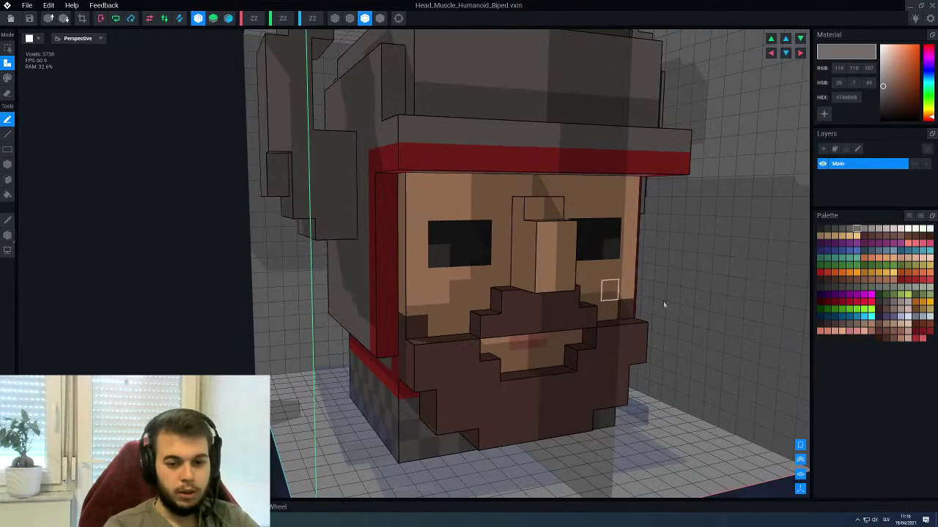
click(834, 258)
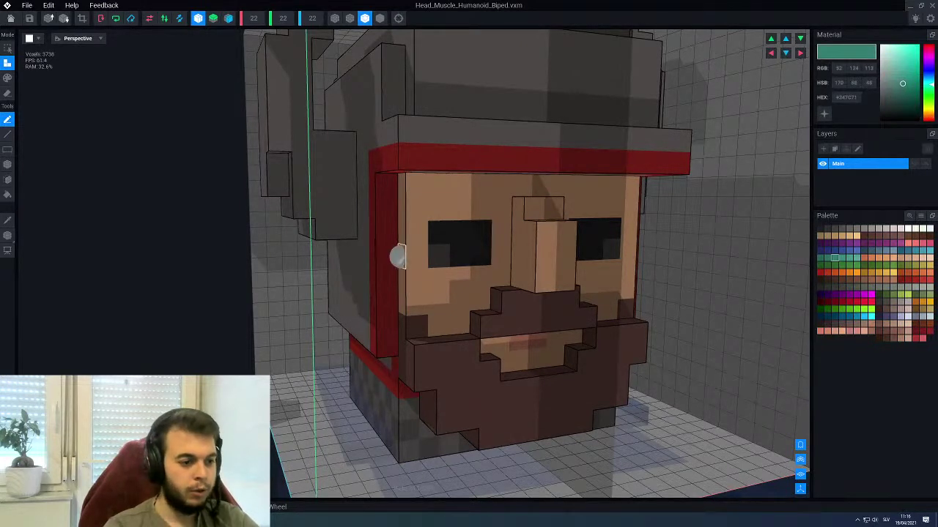
right_drag(396, 255, 401, 260)
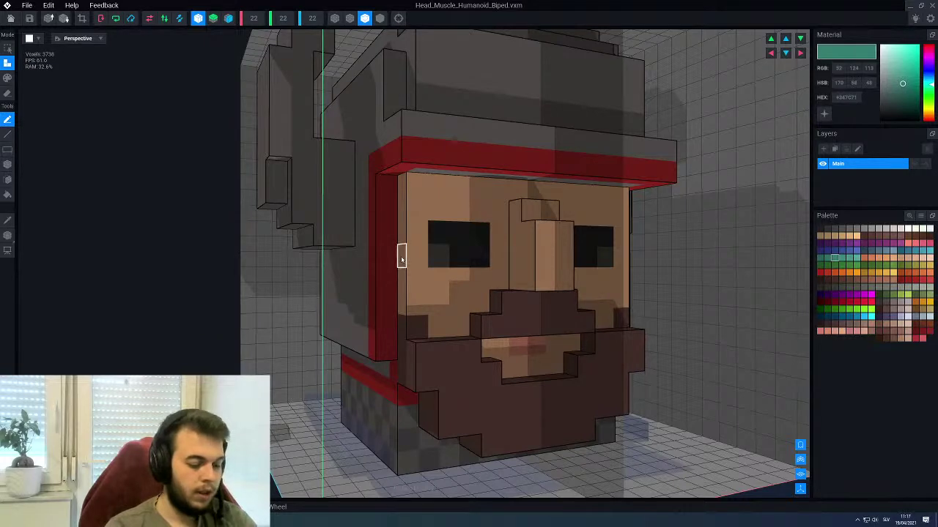
drag(498, 257, 414, 211)
right_drag(461, 246, 406, 253)
right_drag(406, 214, 454, 210)
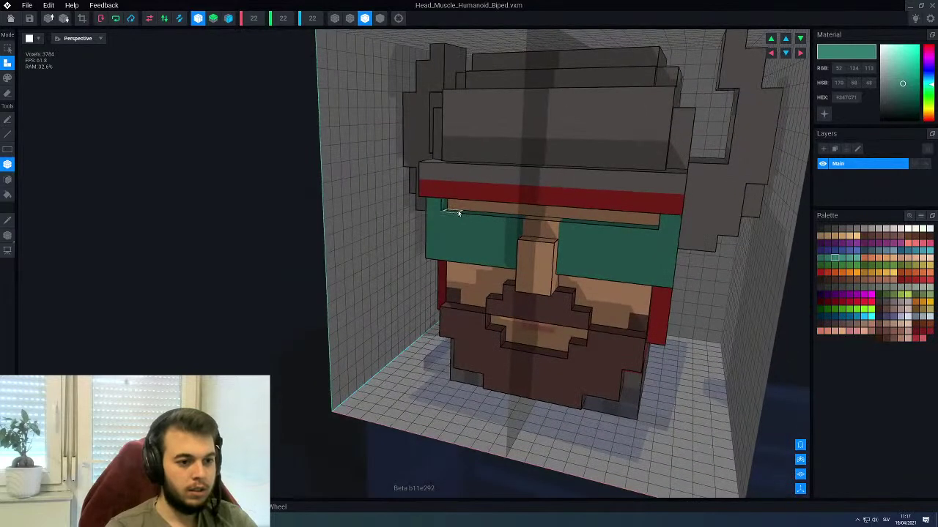
click(636, 223)
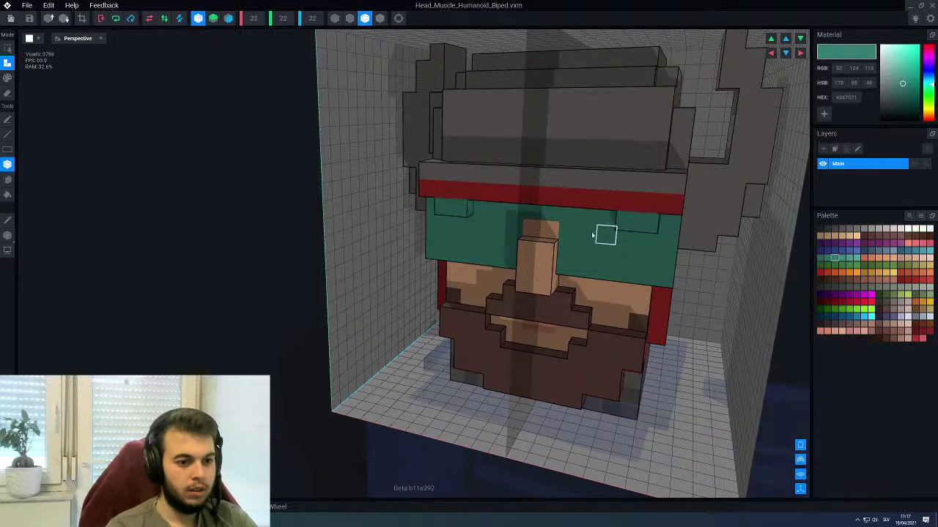
Switch to Paint mode with the Fill tool and try a darker blue on the visor
scroll(523, 242, down, 3)
right_drag(524, 246, 488, 227)
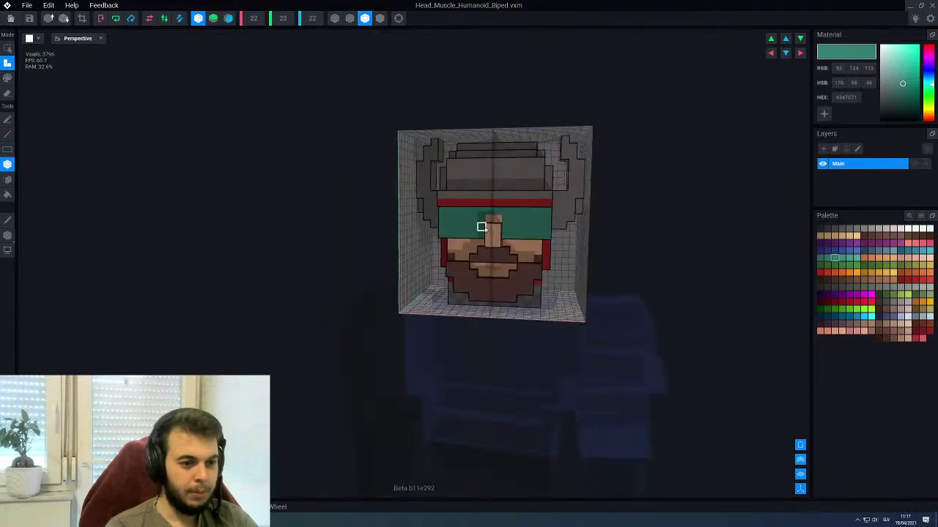
scroll(489, 227, up, 5)
key(l)
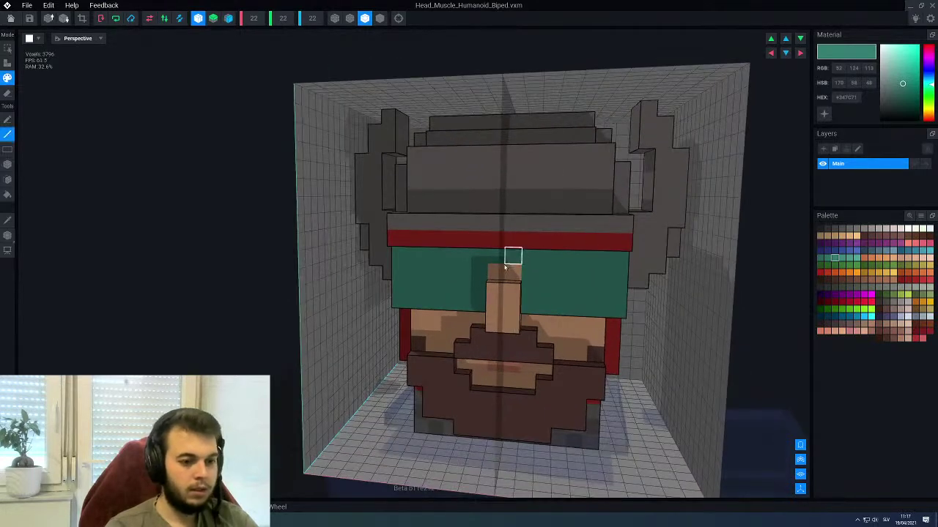
scroll(469, 270, down, 3)
mouse_move(469, 270)
right_down()
mouse_move(477, 272)
mouse_move(463, 247)
mouse_move(525, 270)
mouse_move(523, 259)
mouse_move(469, 254)
right_up()
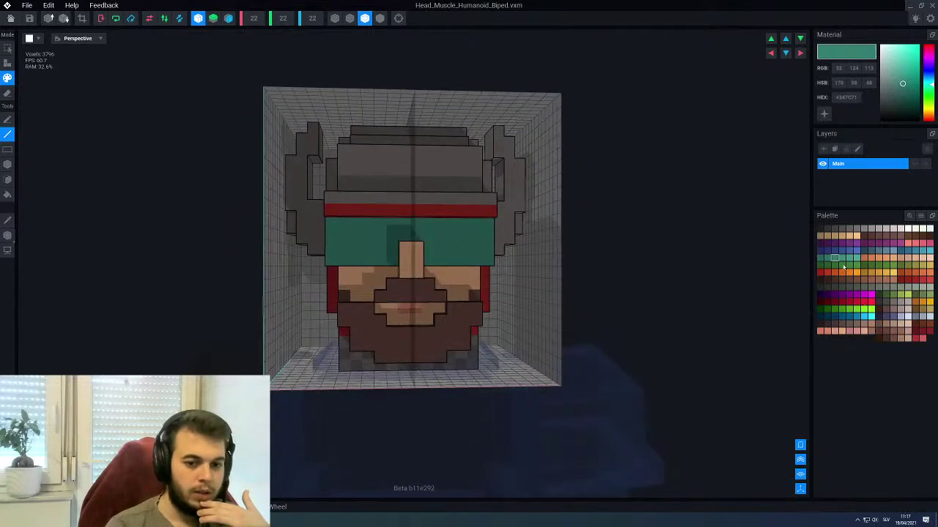
click(842, 259)
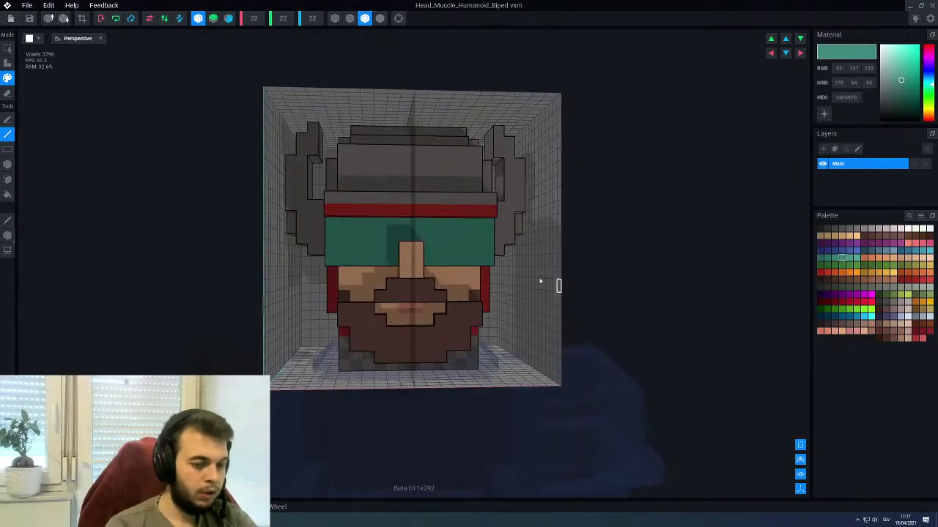
key(g)
scroll(472, 271, down, 3)
right_drag(471, 272, 468, 270)
scroll(466, 271, up, 3)
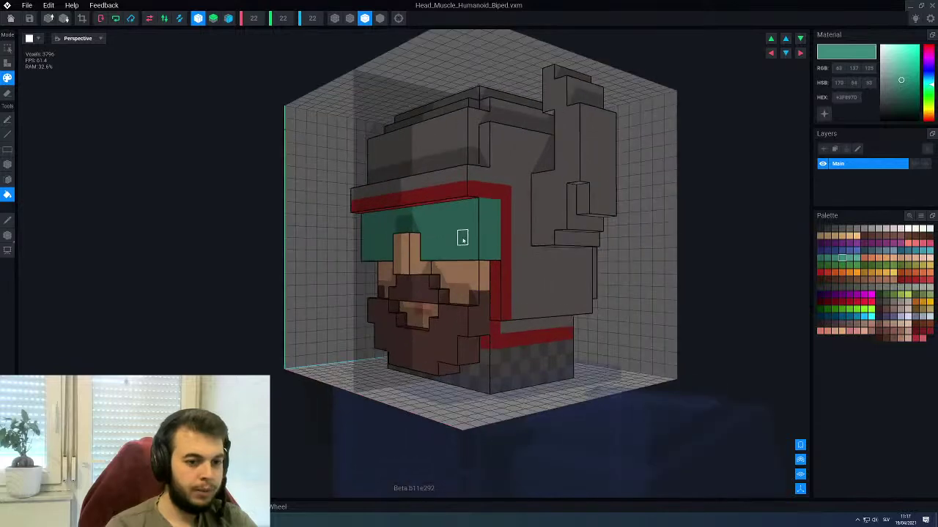
click(855, 317)
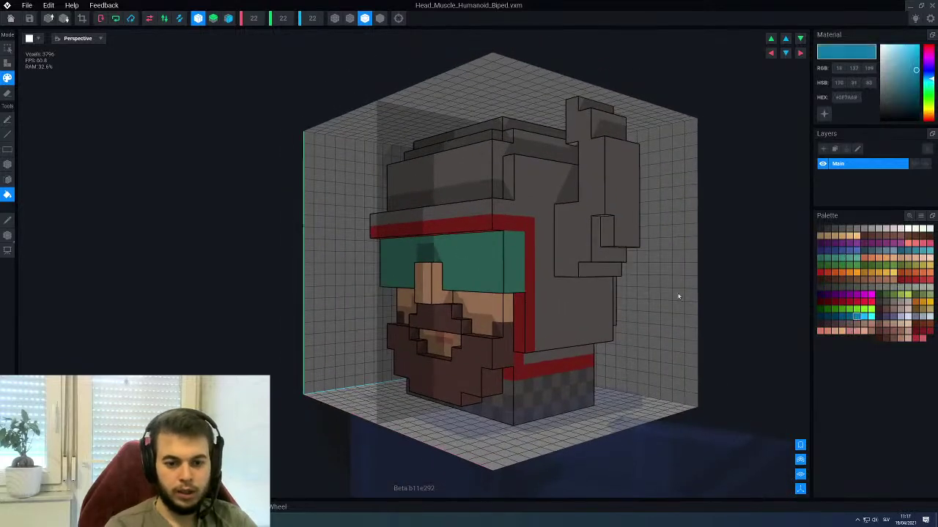
click(475, 286)
right_drag(476, 301, 506, 302)
Fill the visor with bright sky blue (#1CB7FA)
click(862, 318)
click(484, 277)
right_drag(564, 294, 570, 248)
right_drag(569, 329, 568, 335)
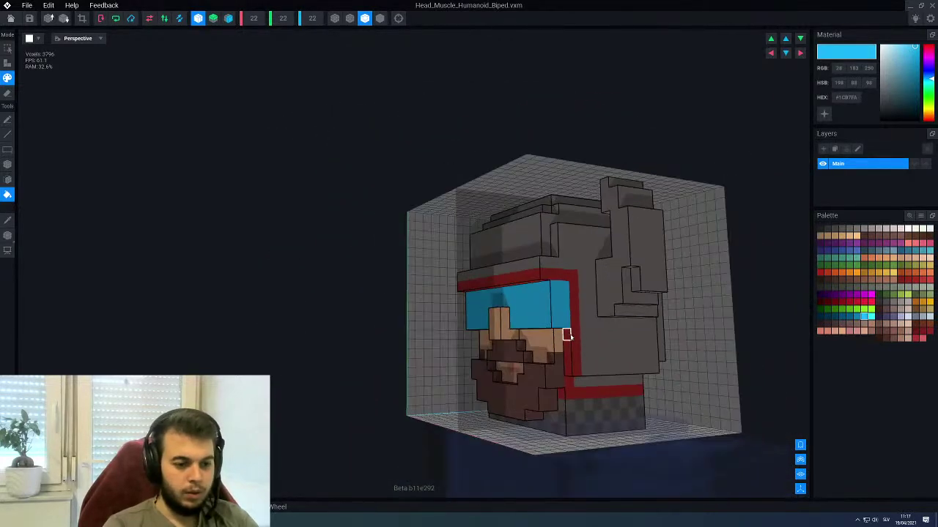
Paint a one-voxel horizontal stripe around the helmet's lower sides and back with the sampled trim red (#A82C23)
alt+click(570, 335)
key(a)
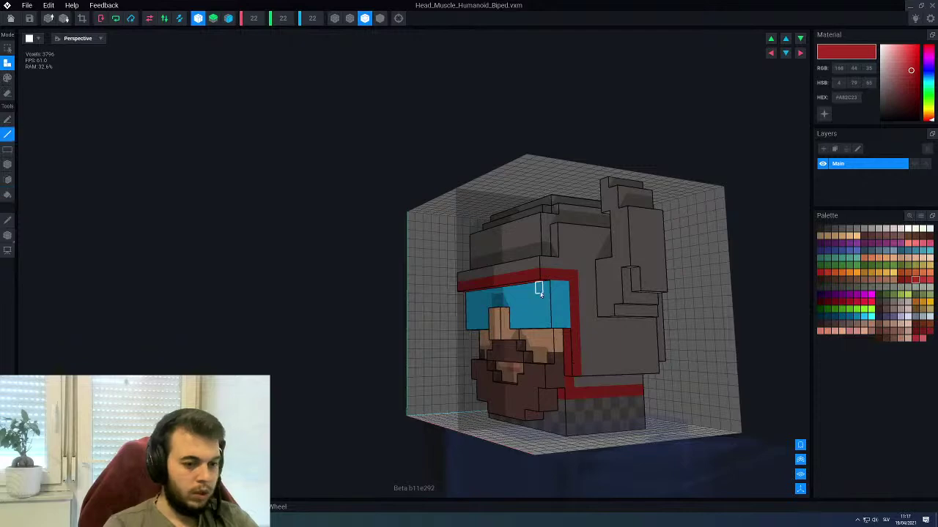
right_drag(539, 289, 530, 311)
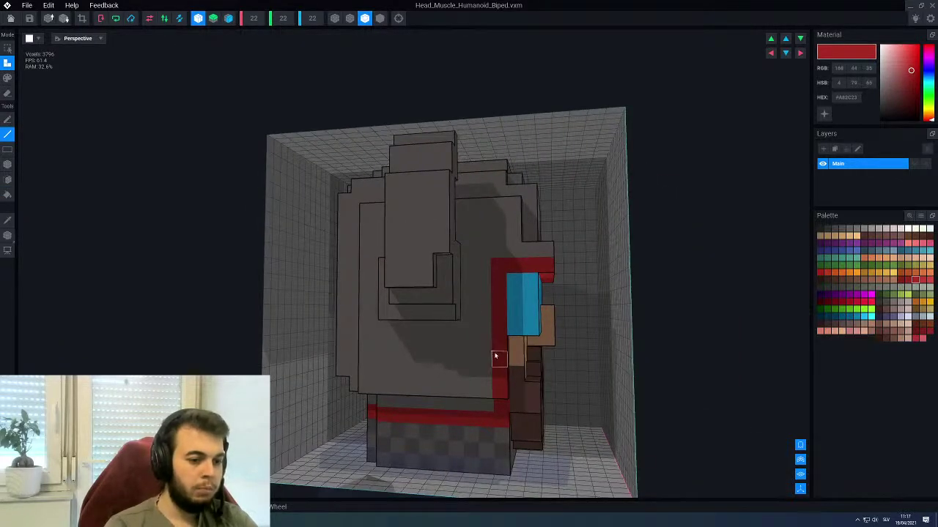
key(ctrl+z)
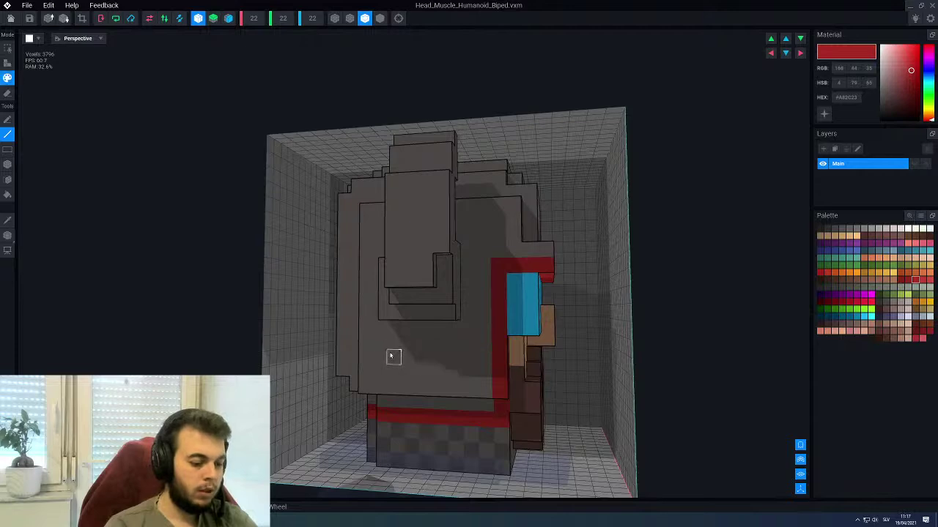
drag(481, 361, 421, 364)
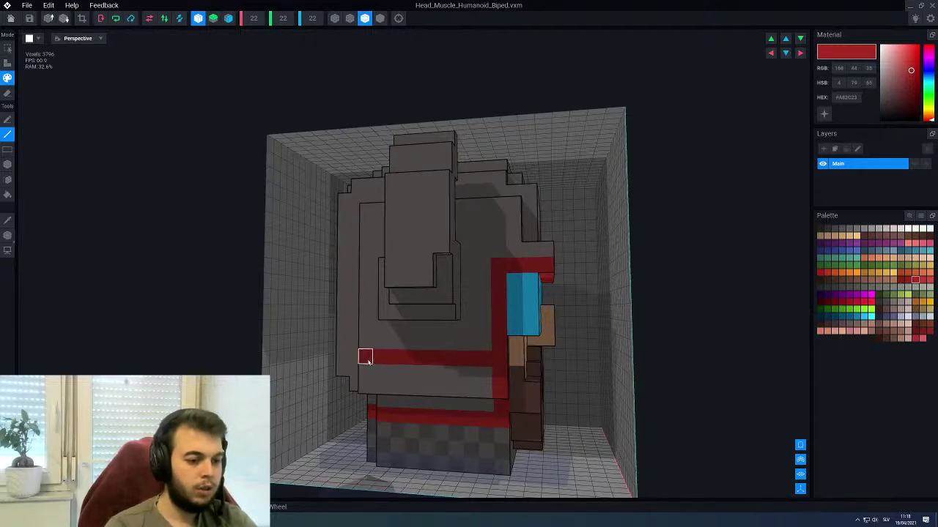
mouse_move(366, 359)
right_down()
mouse_move(429, 360)
mouse_move(410, 369)
mouse_move(370, 347)
mouse_move(376, 335)
mouse_move(313, 338)
right_up()
scroll(375, 335, up, 4)
drag(314, 338, 120, 326)
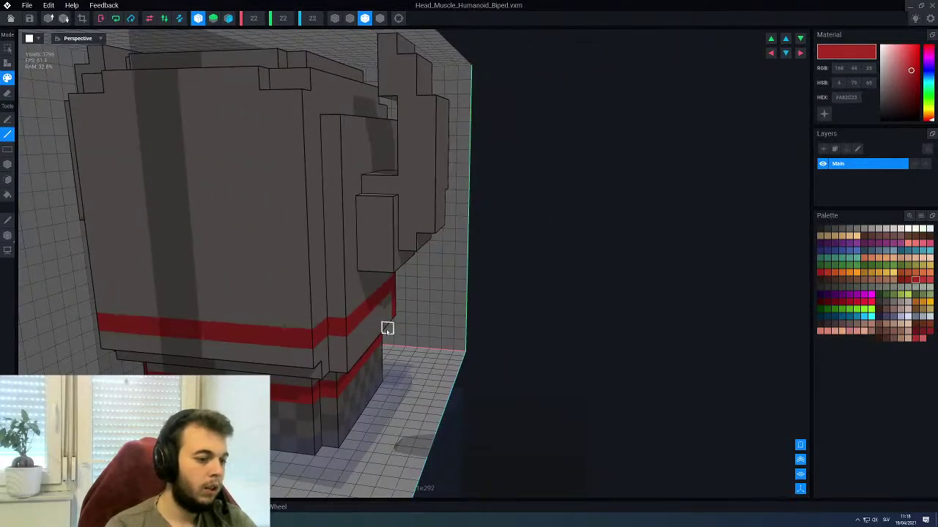
Paint over the red trim below the new stripe and around the neck guard with the helmet's grey (#746E6B)
scroll(362, 301, down, 5)
mouse_move(385, 329)
right_down()
mouse_move(363, 304)
mouse_move(356, 315)
right_up()
scroll(356, 316, up, 3)
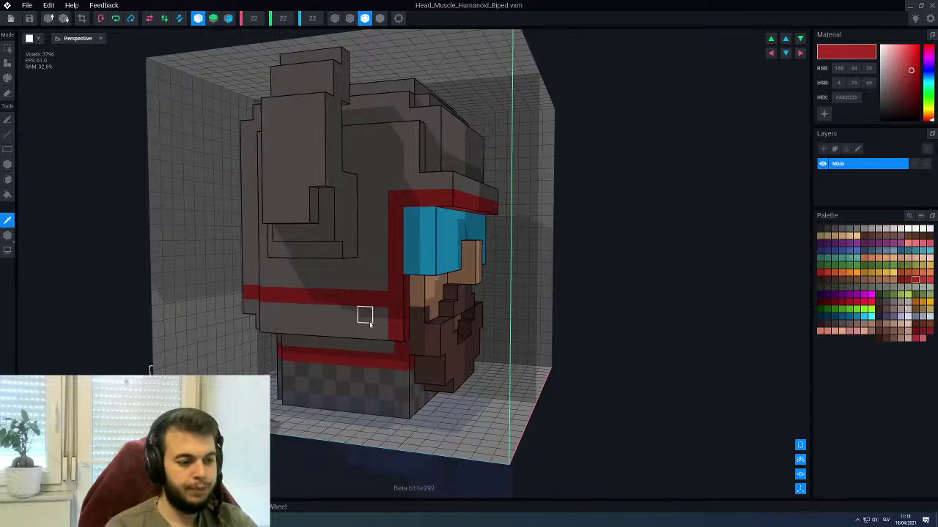
alt+click(366, 317)
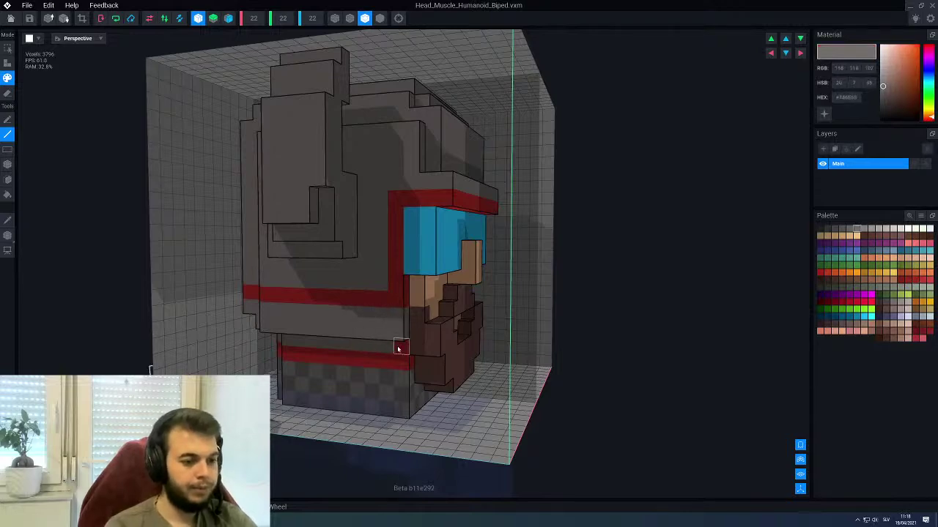
drag(399, 357, 302, 358)
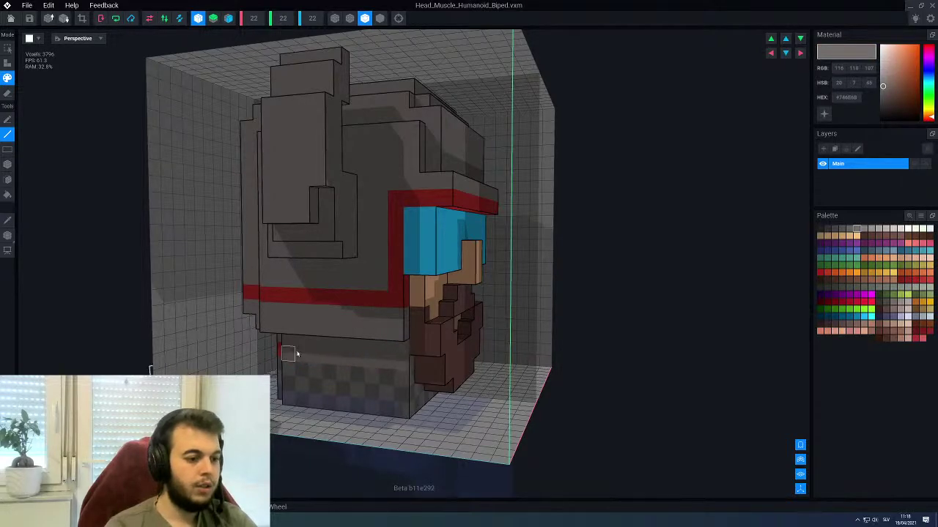
right_drag(296, 355, 277, 354)
right_drag(208, 346, 316, 339)
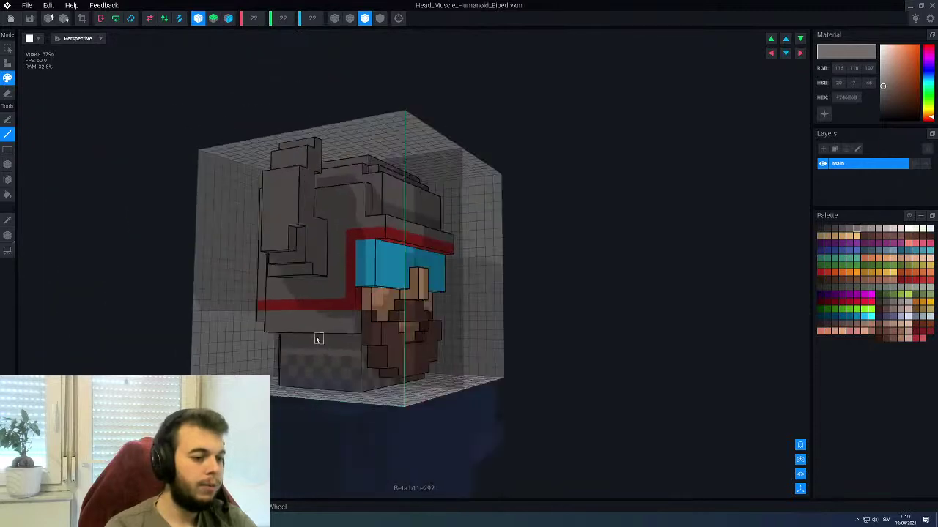
scroll(347, 323, up, 3)
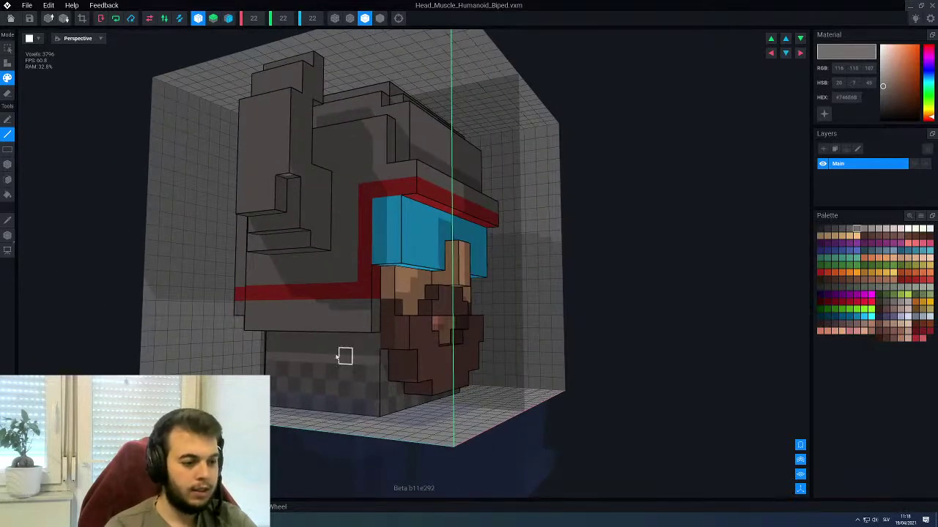
Paint a dark grey (#423F3E) line around the neck guard just above its checkered pattern
right_drag(294, 354, 353, 338)
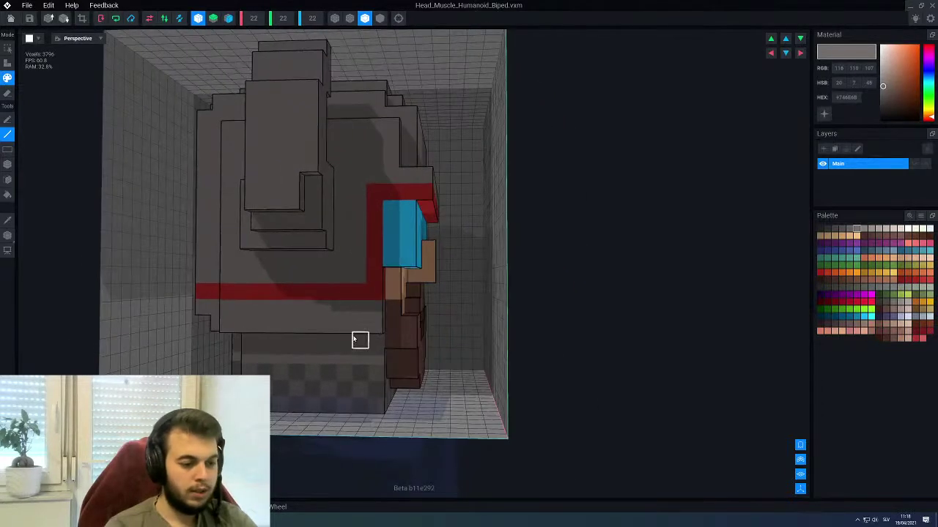
click(835, 230)
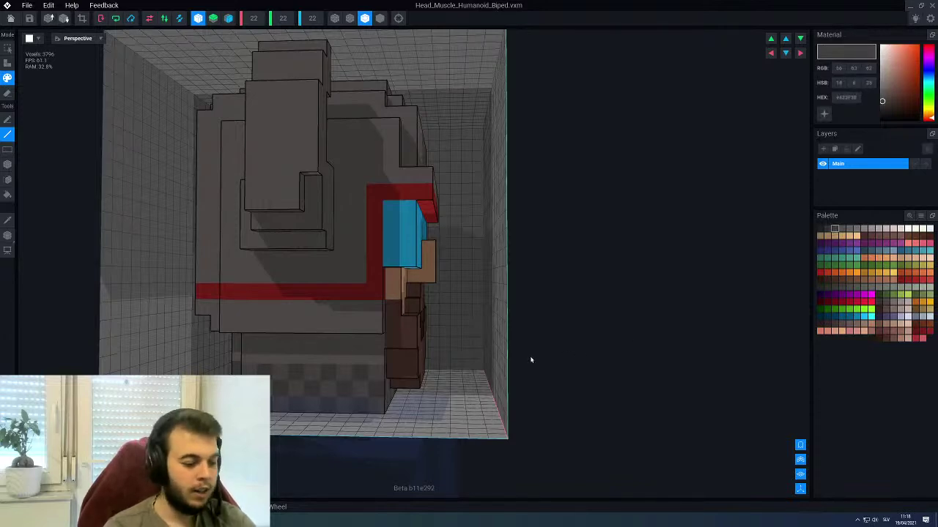
right_drag(254, 354, 232, 359)
right_drag(150, 359, 256, 359)
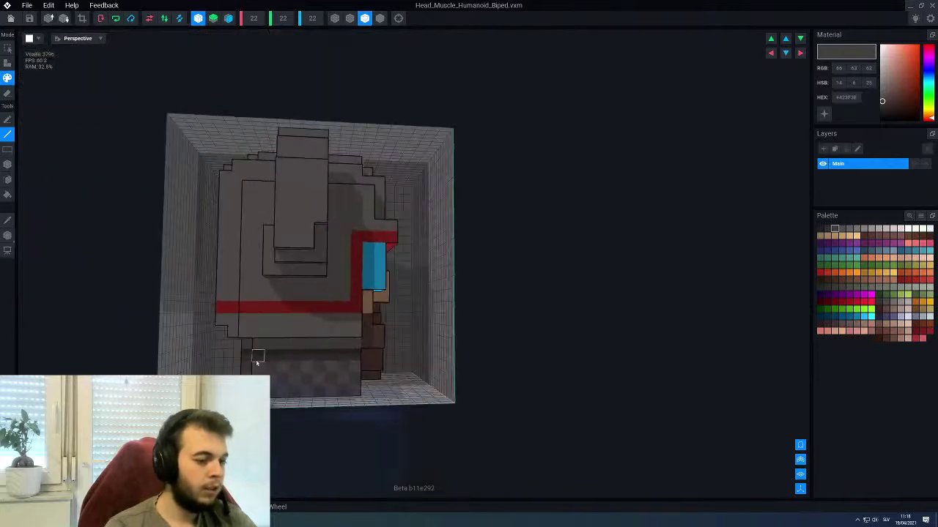
right_drag(340, 357, 331, 356)
scroll(352, 356, up, 2)
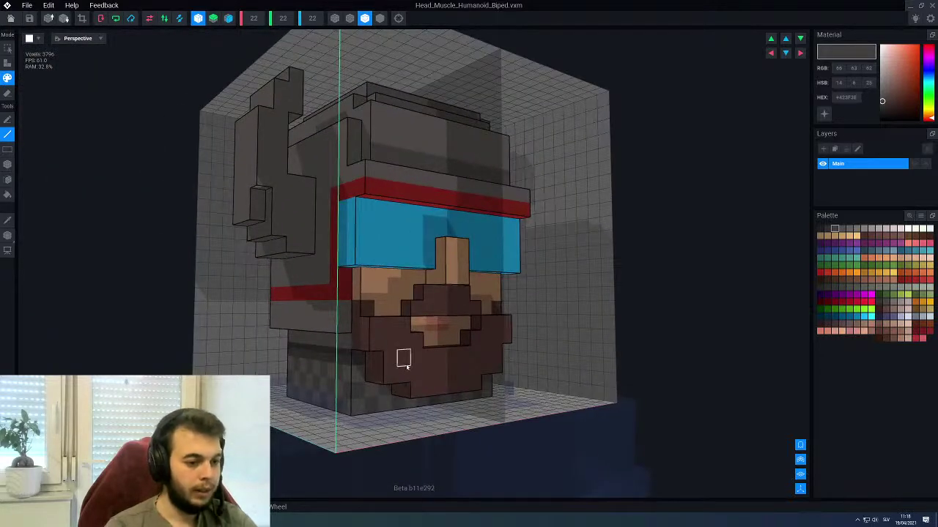
right_drag(288, 432, 404, 285)
scroll(340, 348, down, 3)
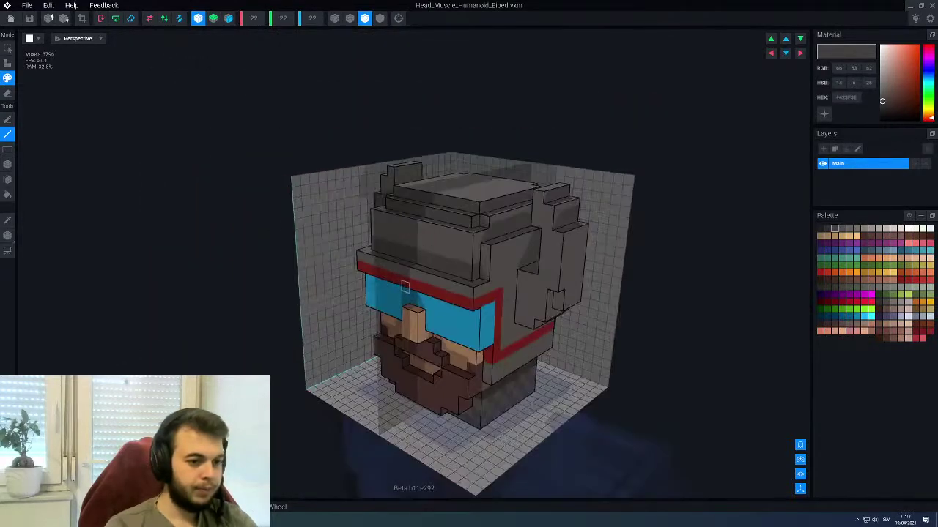
Paint a U-shaped stripe on the helmet's forehead with the trim red (#A82C23) and run its two arms up onto the crown
click(448, 295)
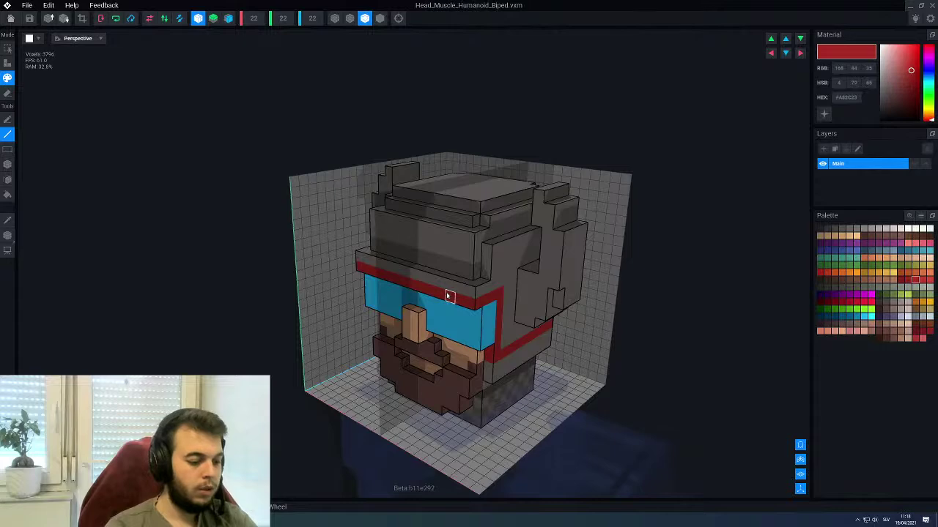
right_drag(449, 285, 441, 296)
scroll(440, 295, up, 3)
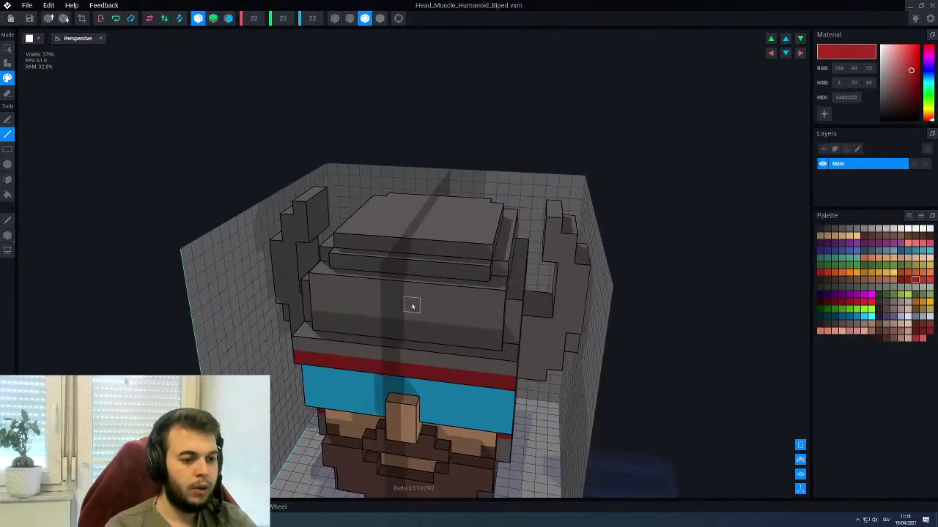
drag(449, 305, 463, 273)
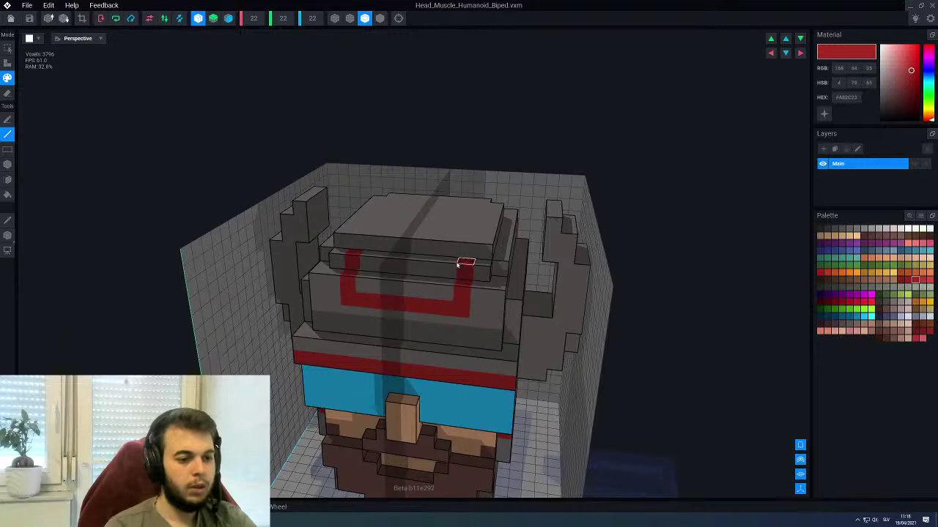
right_drag(458, 265, 449, 247)
drag(448, 247, 496, 195)
right_drag(496, 195, 498, 222)
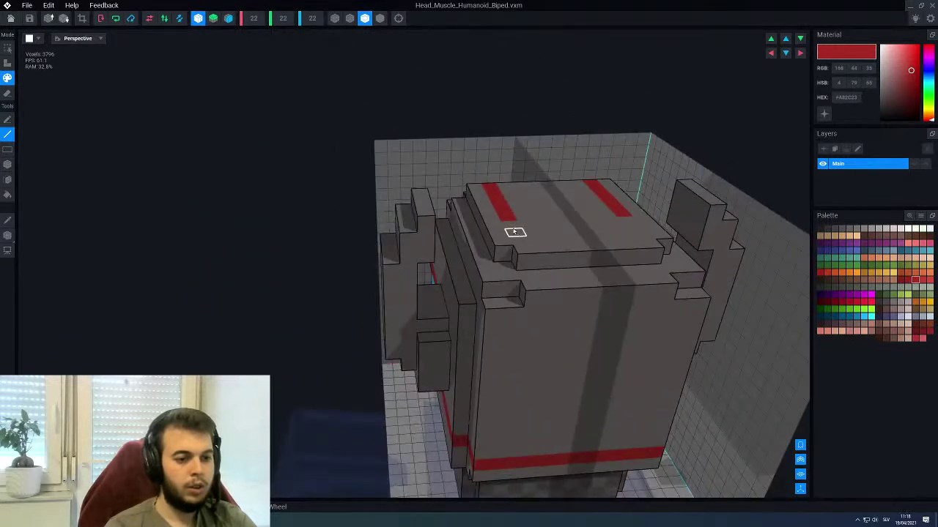
Extend both red stripes down the helmet's back, step them inward and join them with a horizontal line above the lower stripe
drag(515, 232, 528, 269)
right_drag(544, 293, 485, 235)
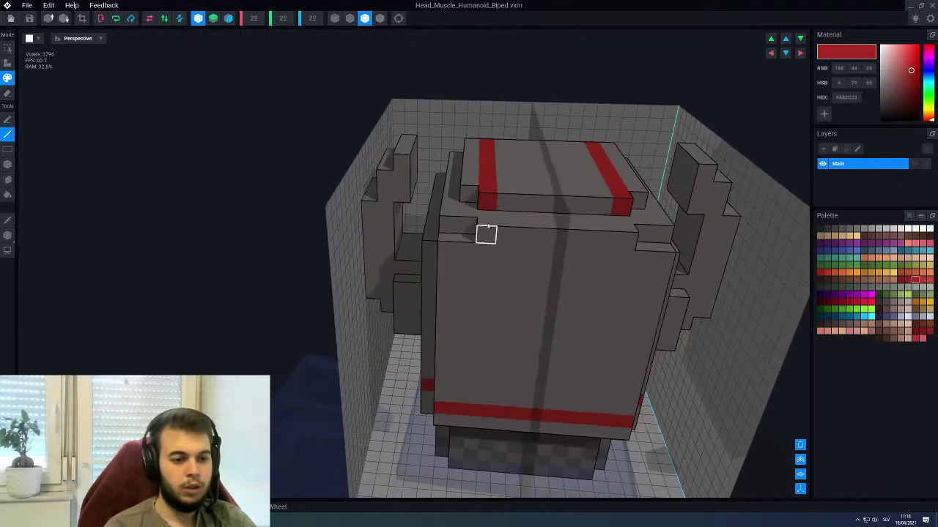
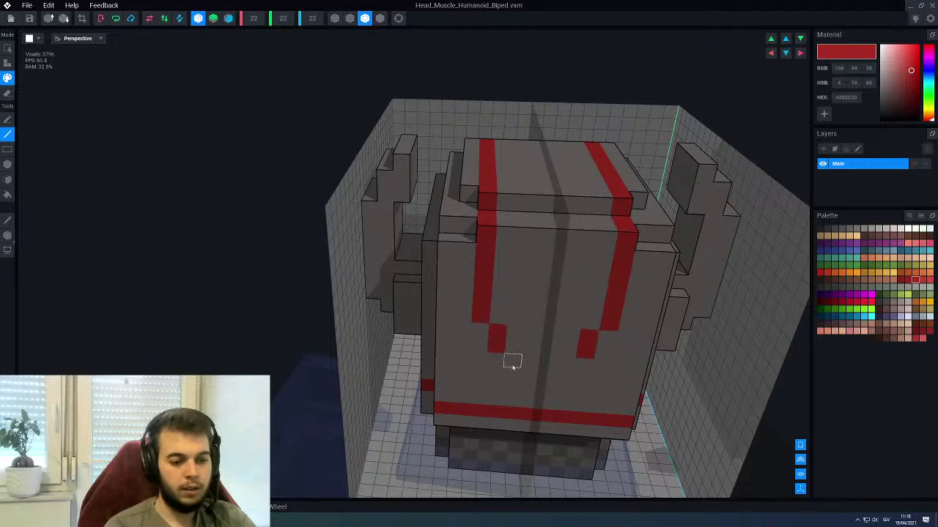
drag(534, 366, 569, 365)
Paint over the two lower corners of the forehead U with the helmet's grey (#746E6B)
scroll(480, 337, down, 3)
right_drag(481, 337, 473, 311)
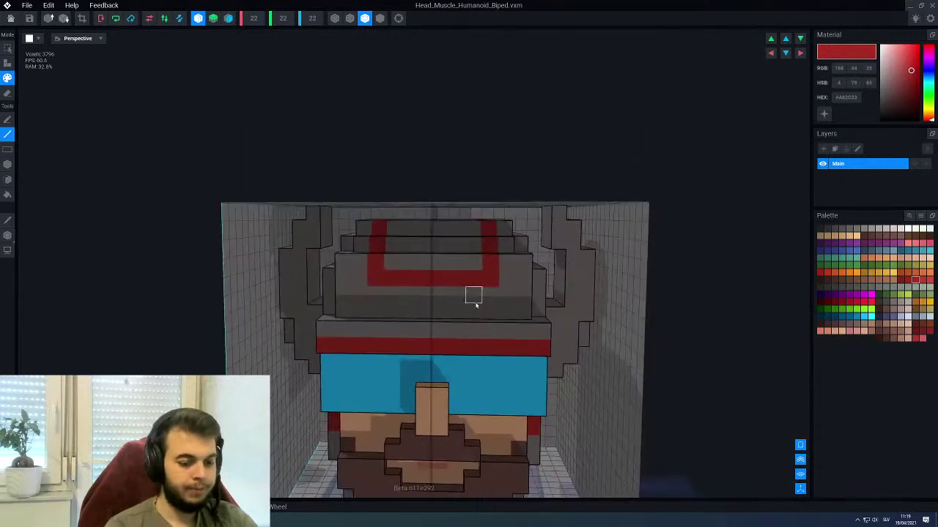
alt+click(473, 299)
scroll(473, 312, down, 3)
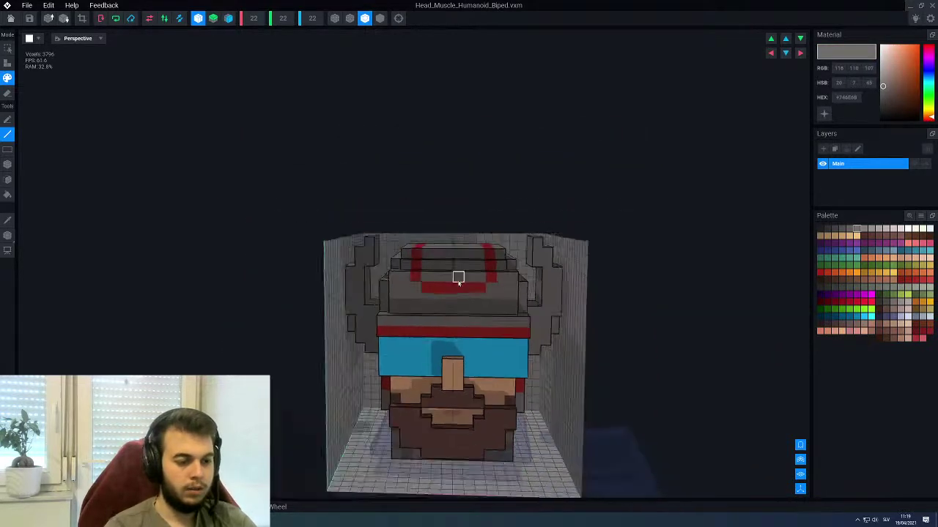
right_drag(459, 274, 476, 297)
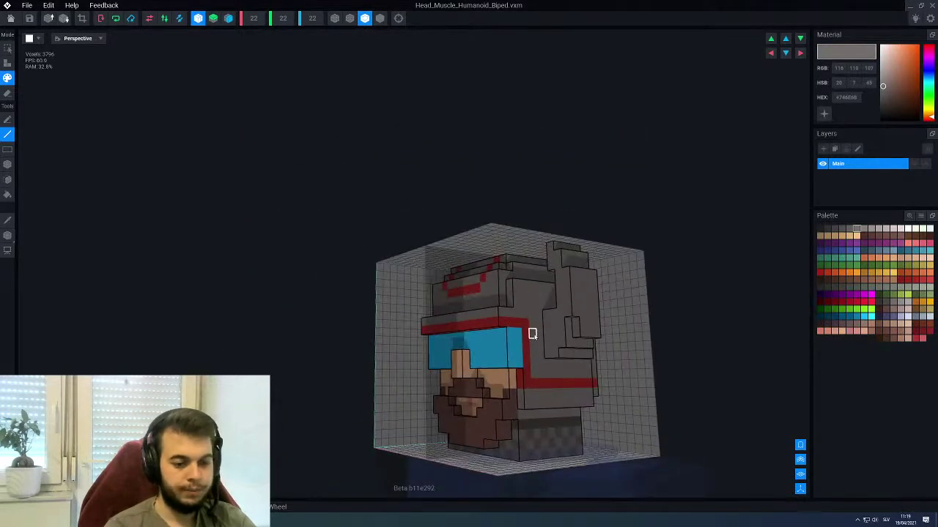
right_drag(532, 334, 363, 264)
scroll(478, 315, up, 3)
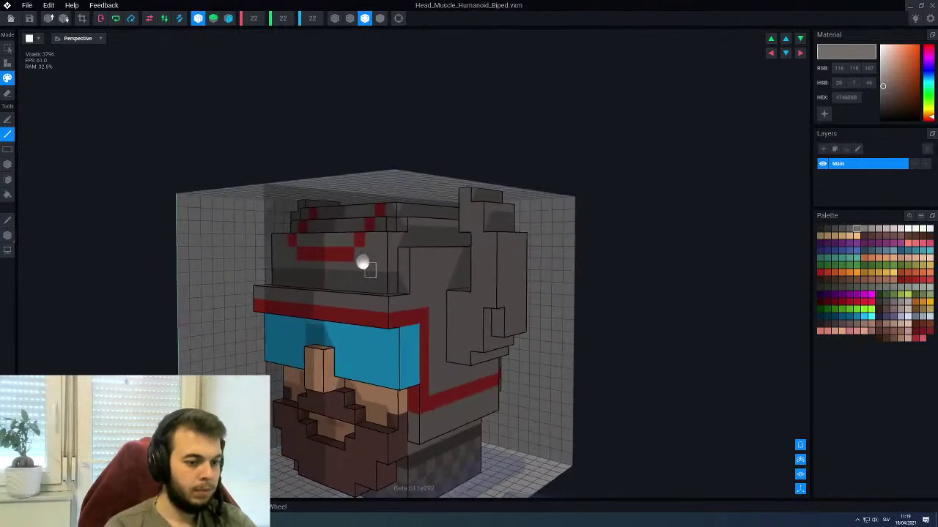
Paint the narrow front faces of the helmet's side fins in a darker red (#82221B)
alt+click(422, 327)
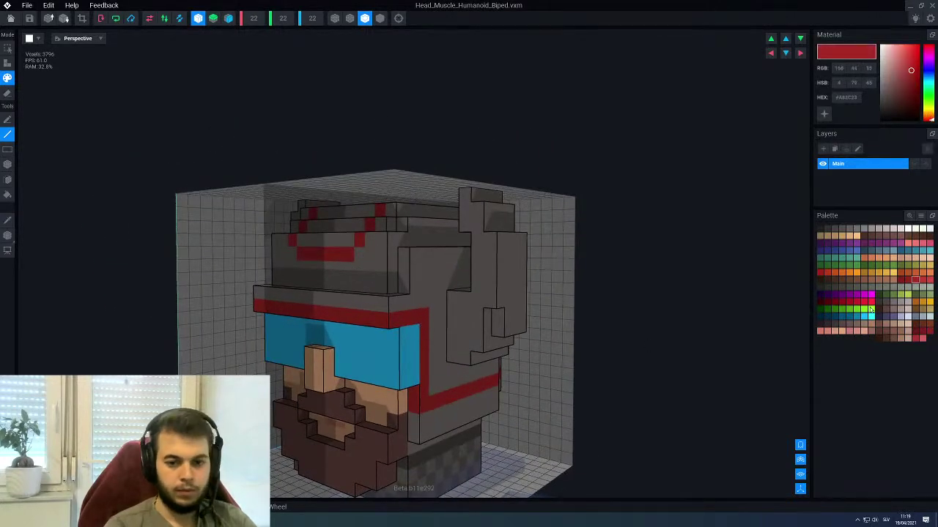
click(901, 282)
right_drag(423, 345, 455, 257)
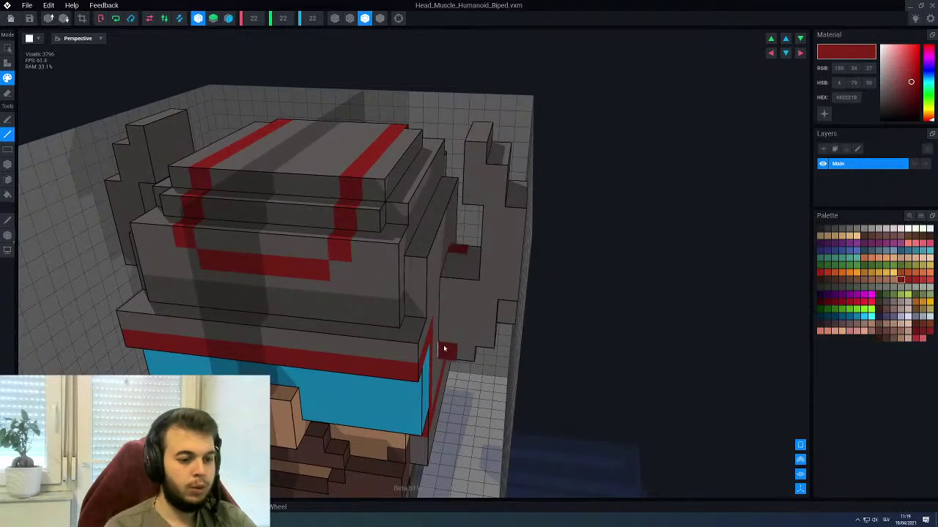
key(b)
drag(455, 256, 445, 346)
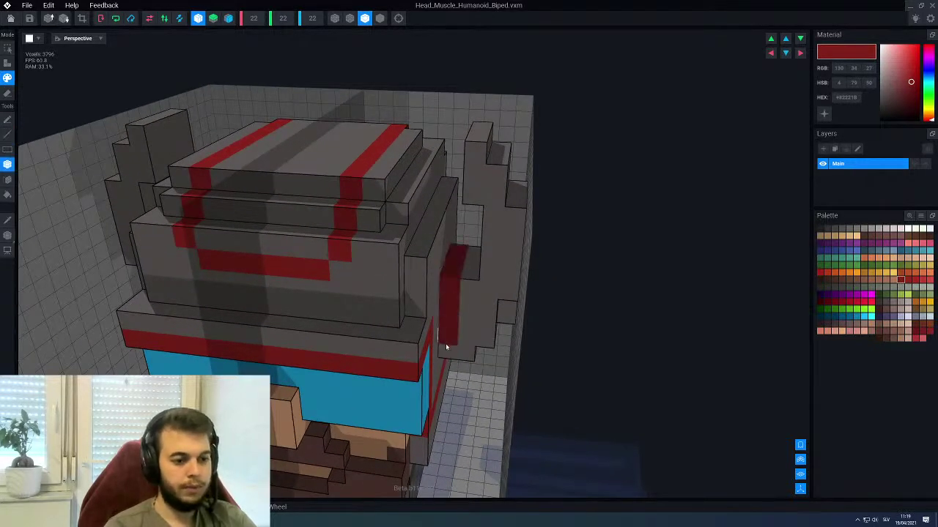
right_drag(445, 351, 489, 317)
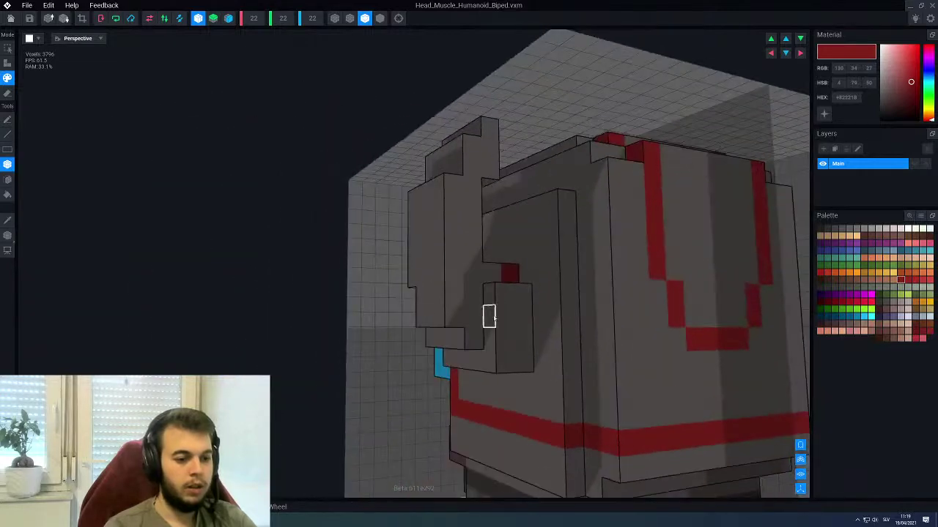
right_drag(522, 373, 412, 319)
scroll(411, 319, up, 3)
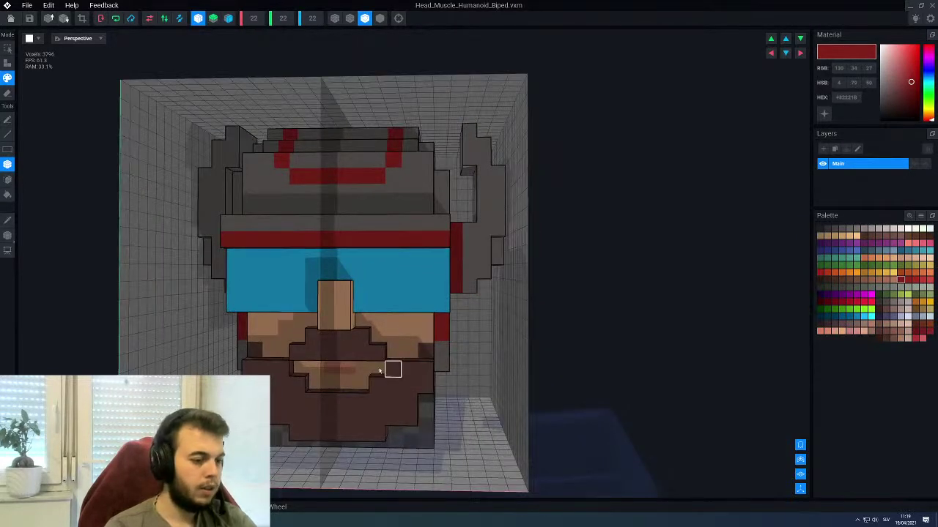
Erase the vertical voxel columns at the visor's outer corners and colour the exposed faces with the visor's blue (#1CB7FA)
right_drag(246, 296, 431, 306)
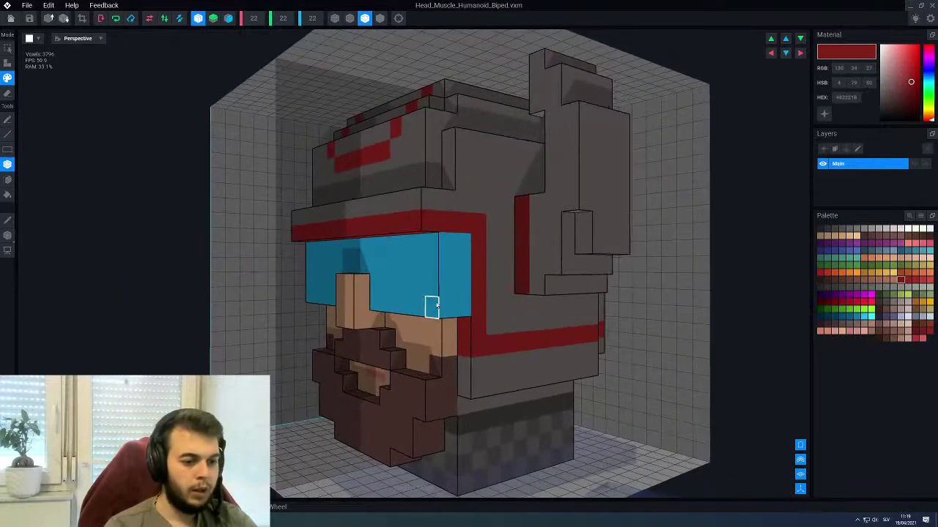
scroll(432, 303, up, 2)
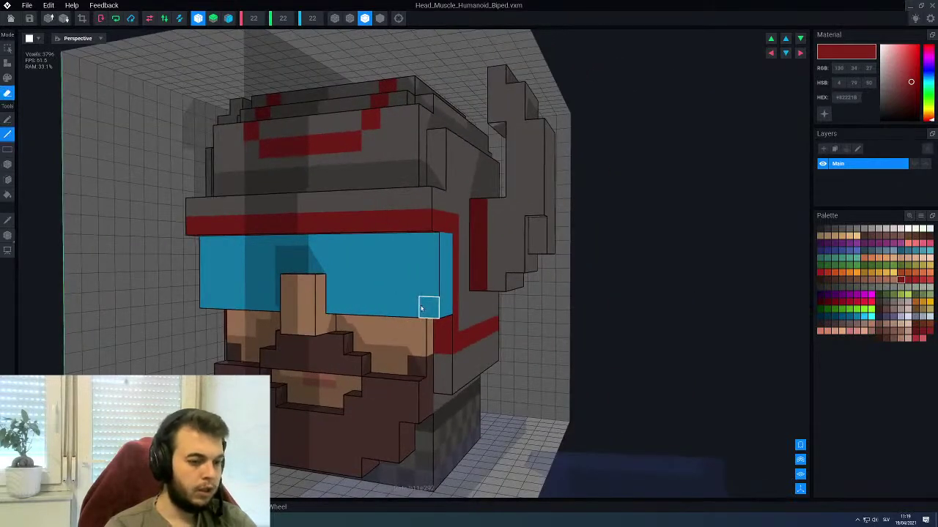
mouse_move(424, 306)
right_down()
mouse_move(397, 300)
mouse_move(423, 304)
right_up()
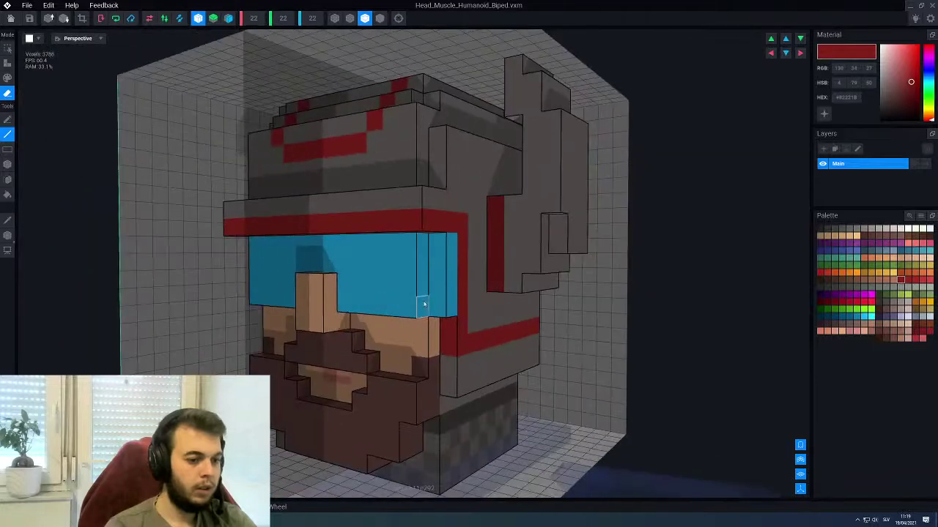
drag(441, 304, 442, 249)
right_drag(400, 287, 421, 290)
key(i)
click(420, 292)
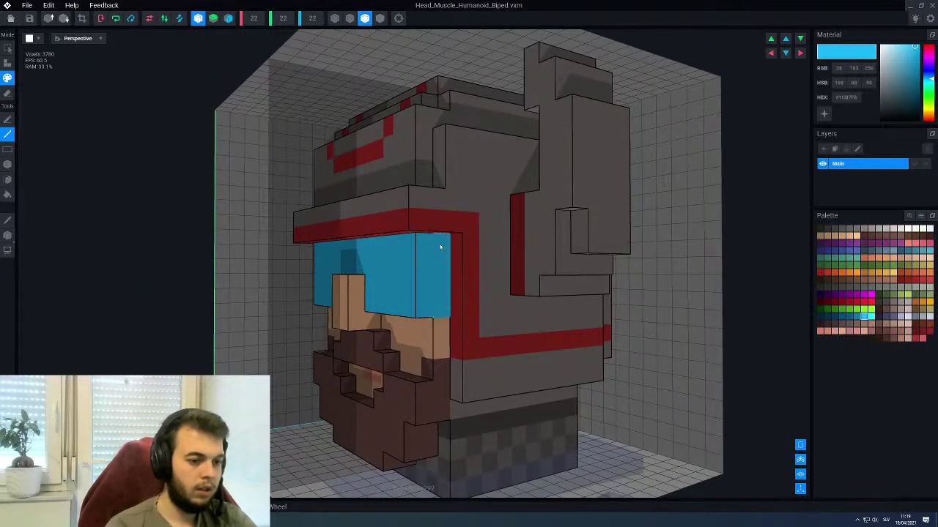
right_drag(440, 220, 368, 300)
Save the head model and return to the full character to check the helmet on the body
click(10, 19)
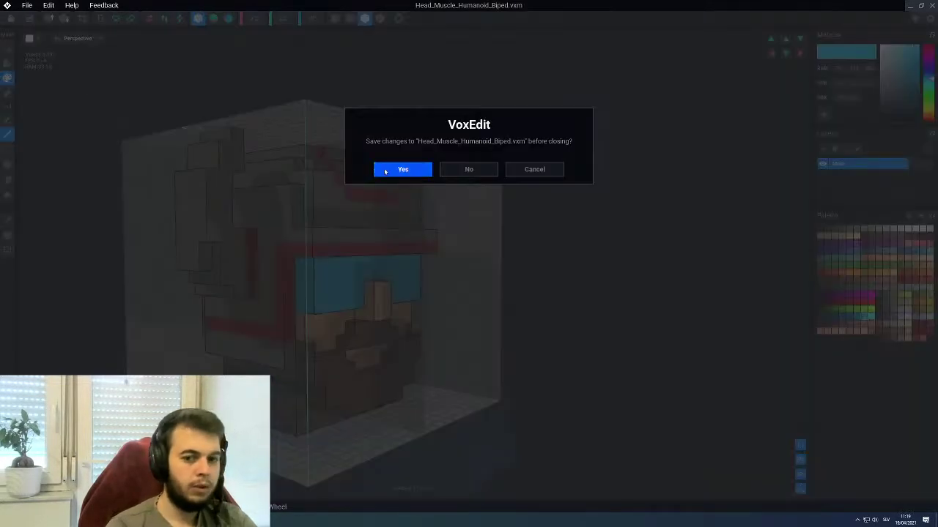
click(385, 171)
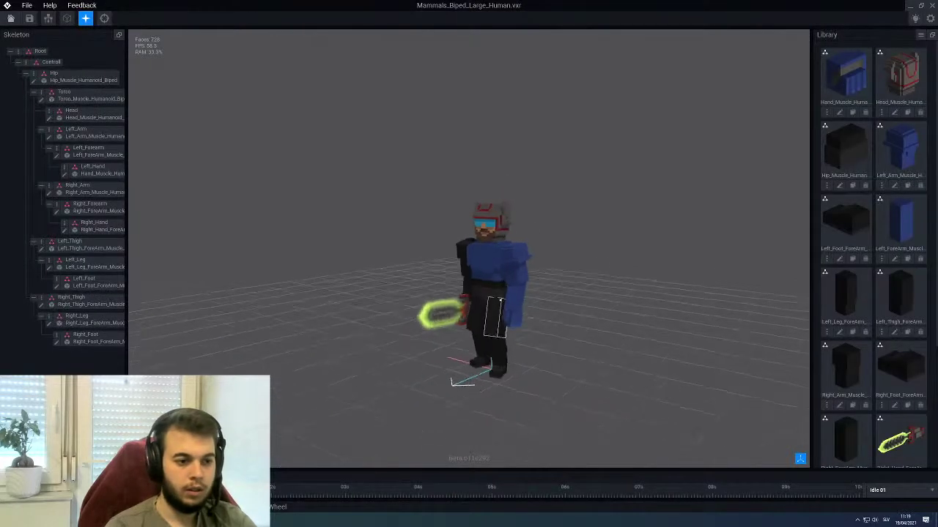
right_drag(513, 301, 493, 304)
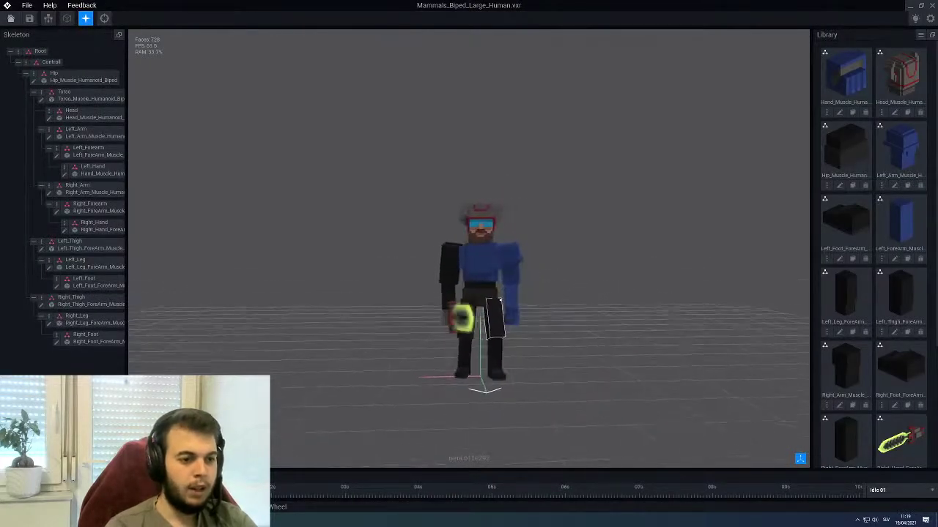
scroll(493, 304, up, 3)
click(474, 234)
scroll(474, 227, up, 4)
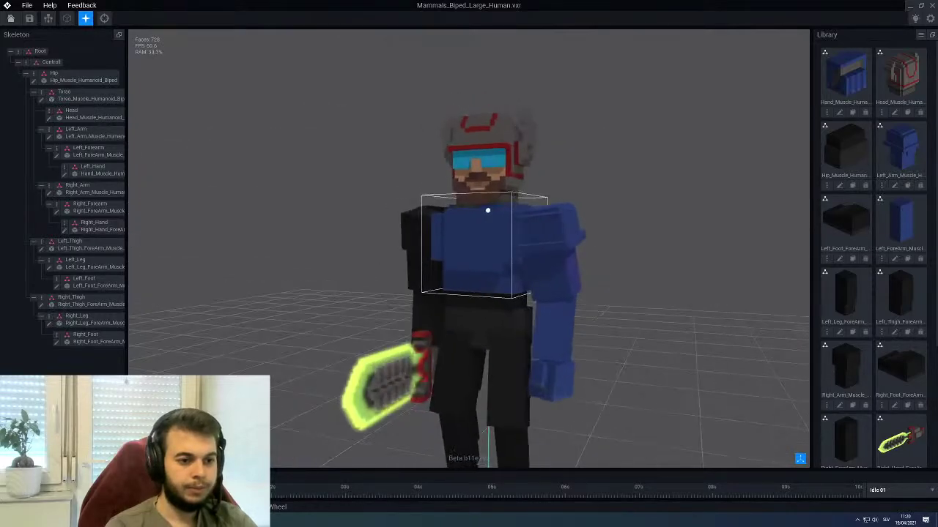
Open the left upper arm model for editing and display its voxel shapes with outlined edges
click(540, 226)
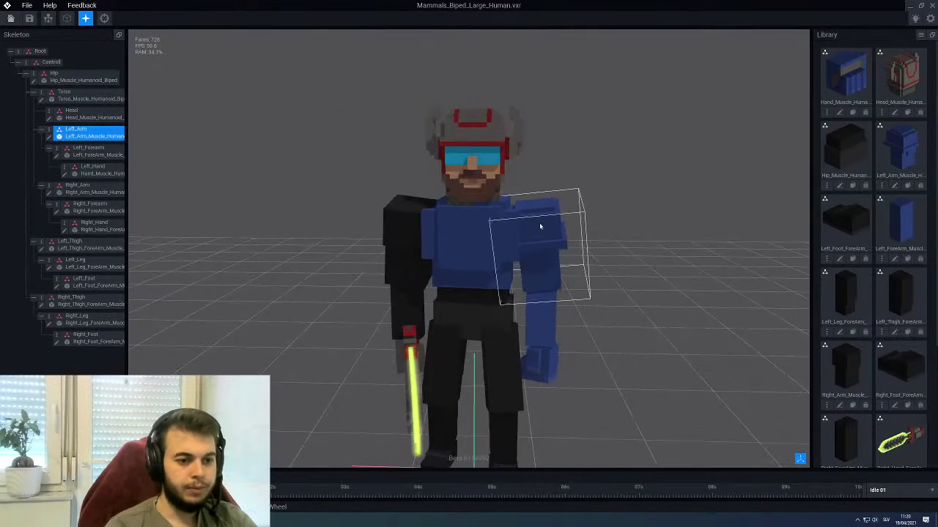
click(49, 137)
mouse_move(307, 177)
right_down()
mouse_move(295, 176)
mouse_move(307, 177)
right_up()
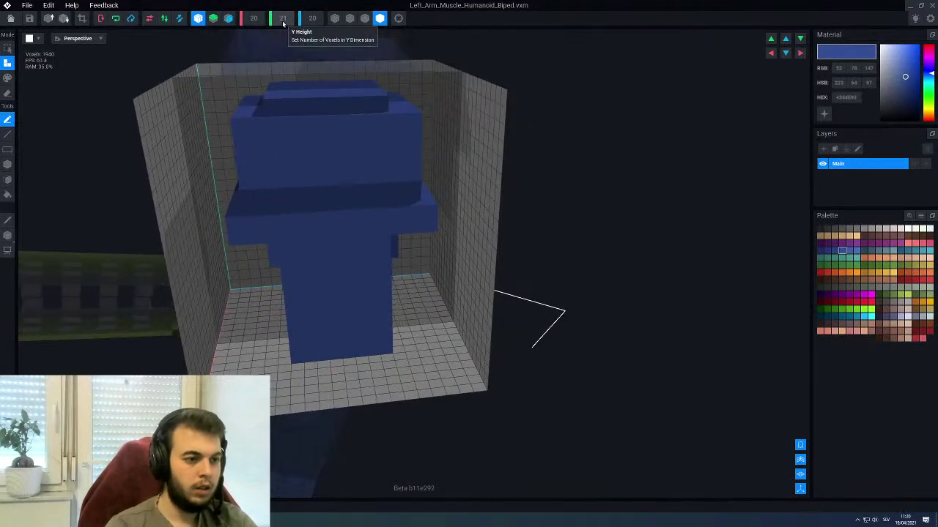
right_drag(383, 181, 316, 202)
scroll(315, 205, up, 2)
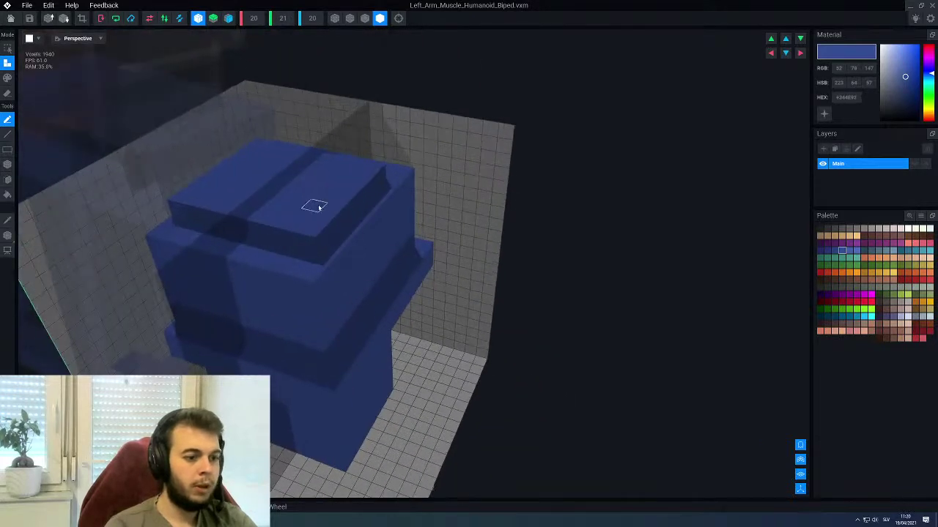
click(365, 18)
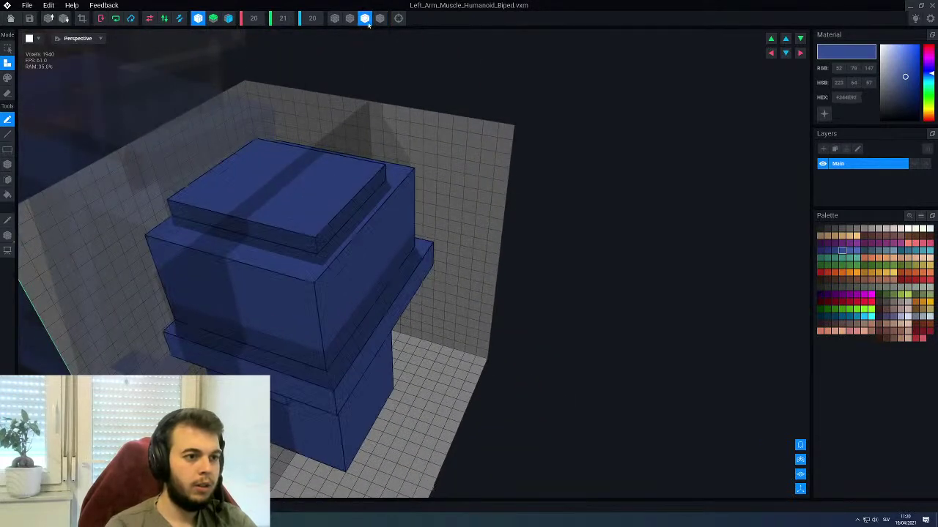
Undo a first extrusion of the shoulder's top face, turn off X symmetry and extrude that top face upward
key(f)
click(329, 209)
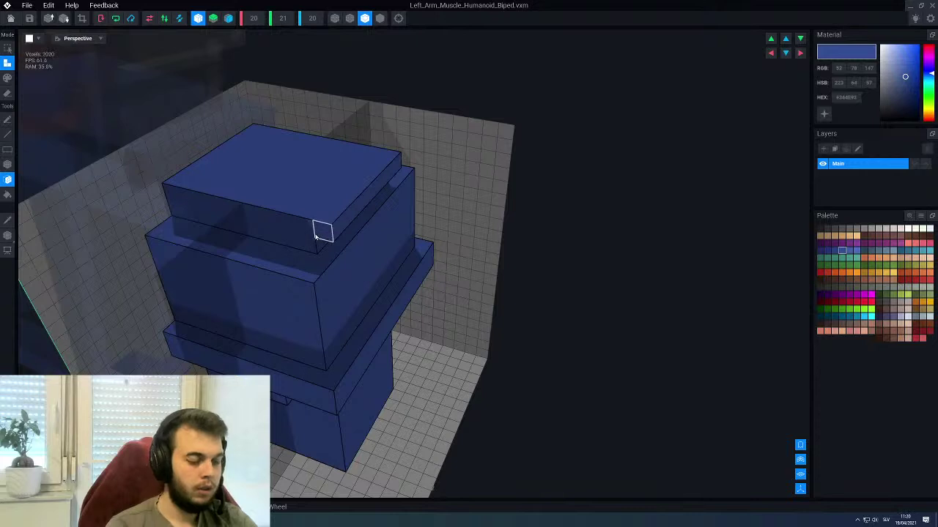
key(ctrl+z)
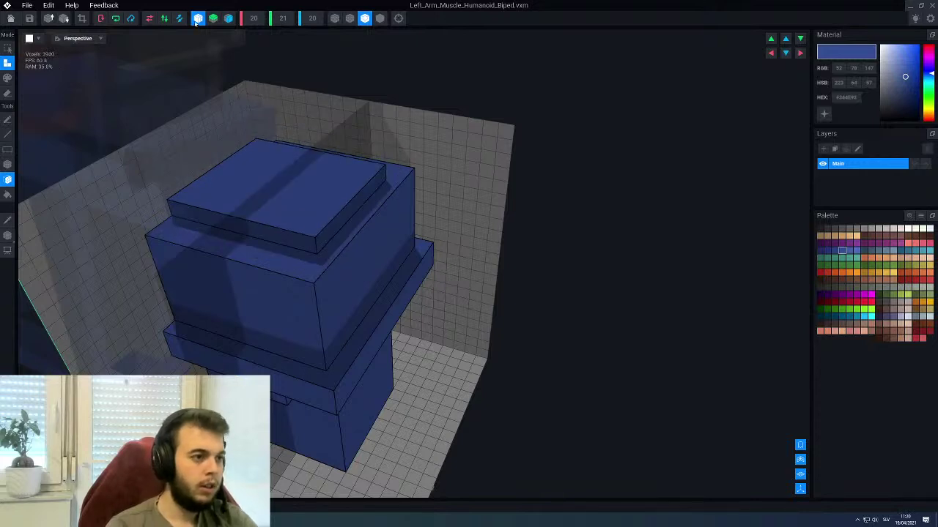
click(195, 23)
click(286, 214)
middle_drag(300, 271, 458, 310)
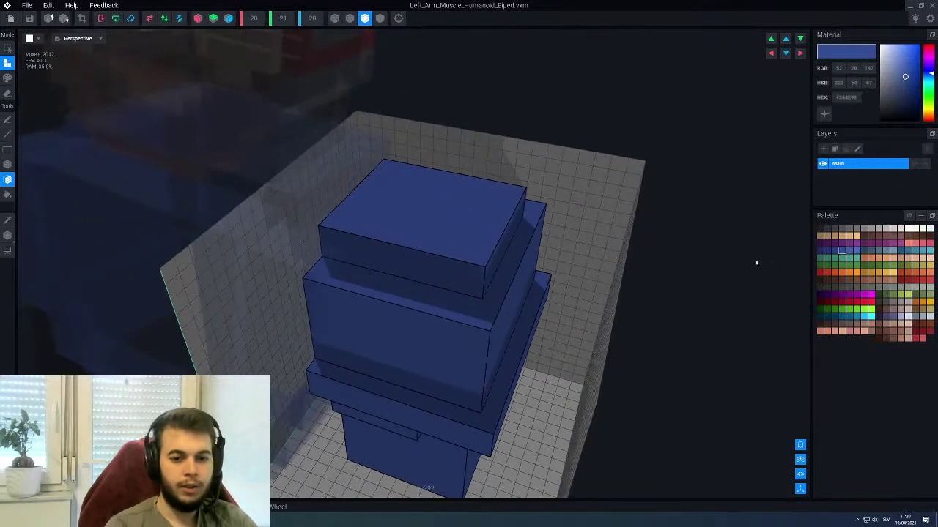
Fill the whole left upper arm with the helmet's grey (#746E6B), save it and return to the full character
click(856, 229)
key(p)
key(g)
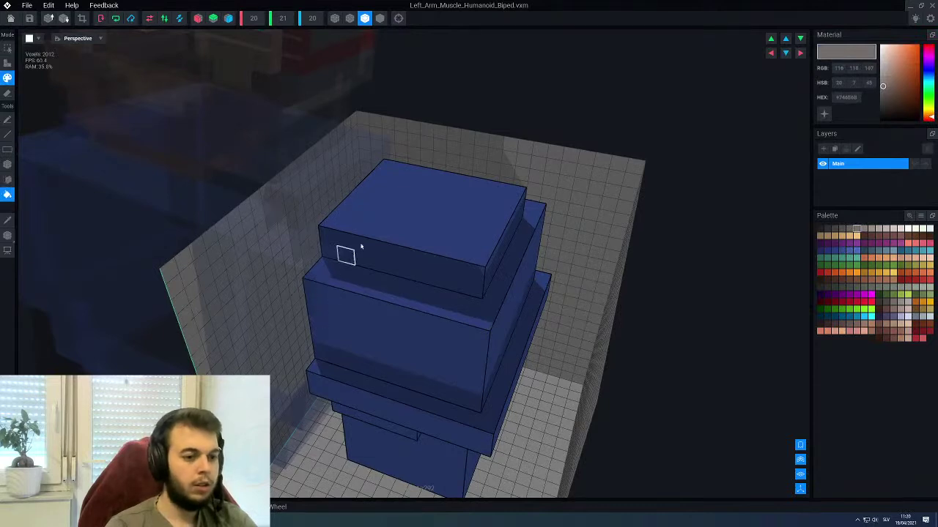
click(401, 304)
right_drag(404, 308, 404, 308)
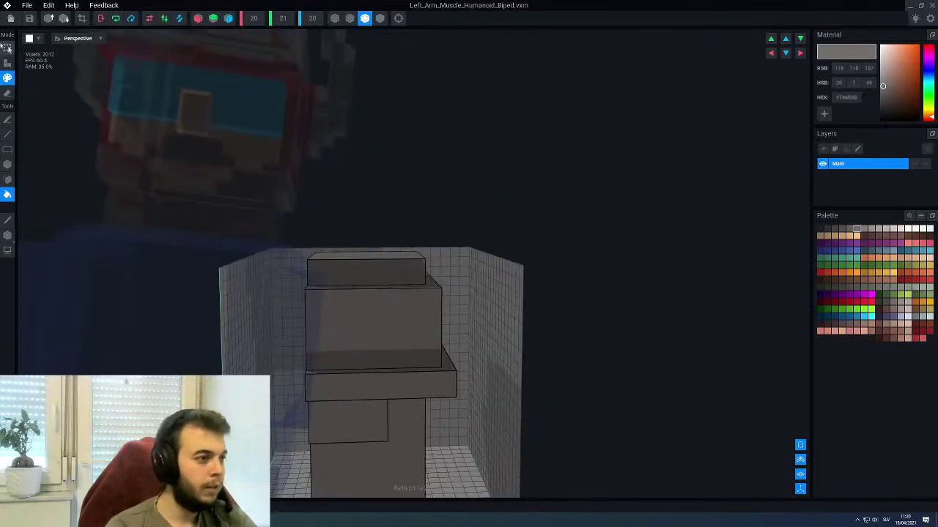
click(10, 21)
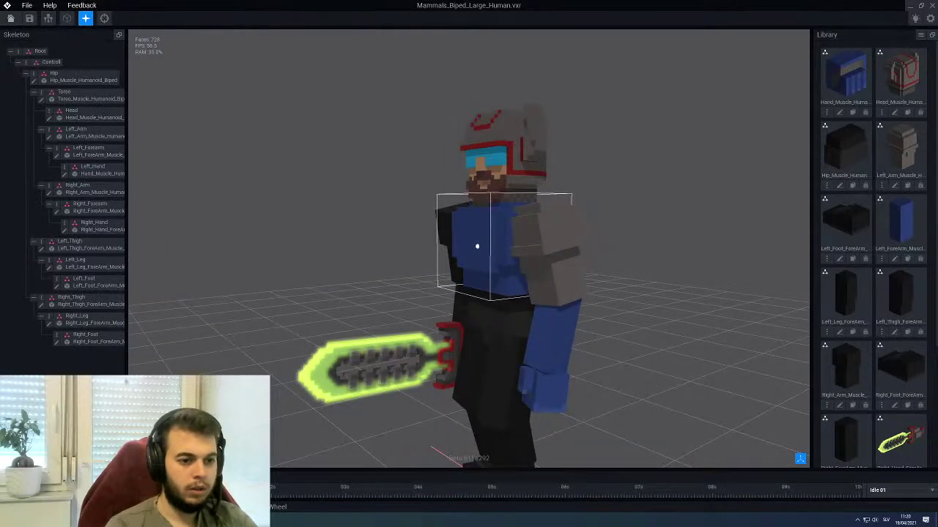
Open the character's left forearm model for editing
right_drag(477, 246, 478, 249)
middle_drag(477, 249, 484, 248)
click(590, 277)
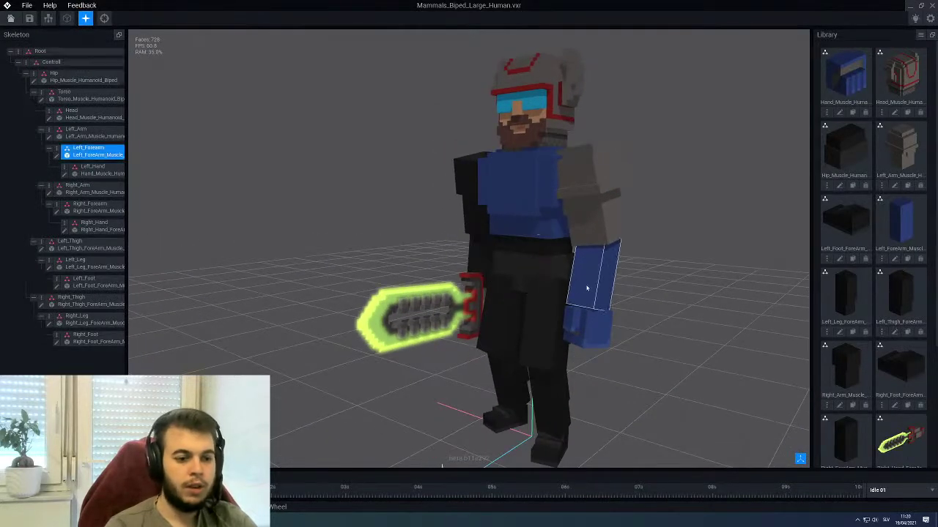
click(56, 157)
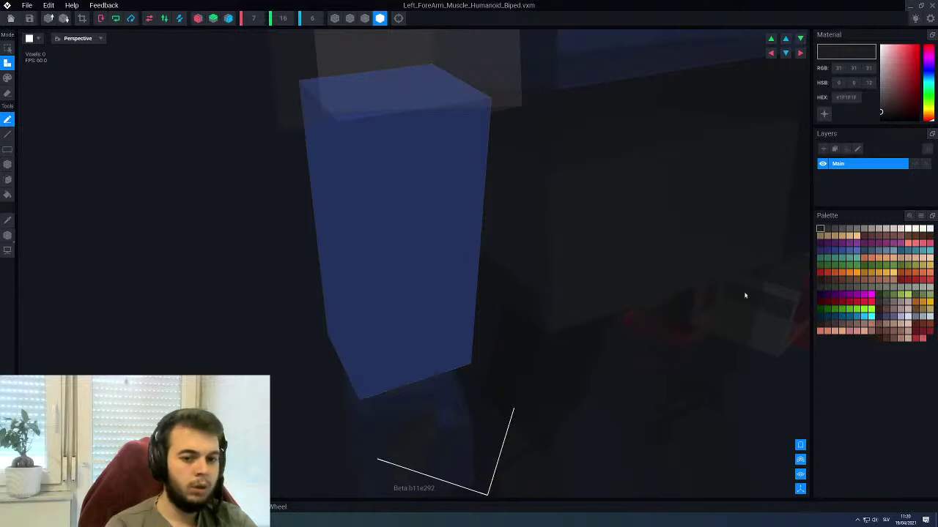
Fill the whole left forearm with the armor grey #746E6B, save it and return to the full character
click(858, 231)
key(p)
key(f)
click(381, 224)
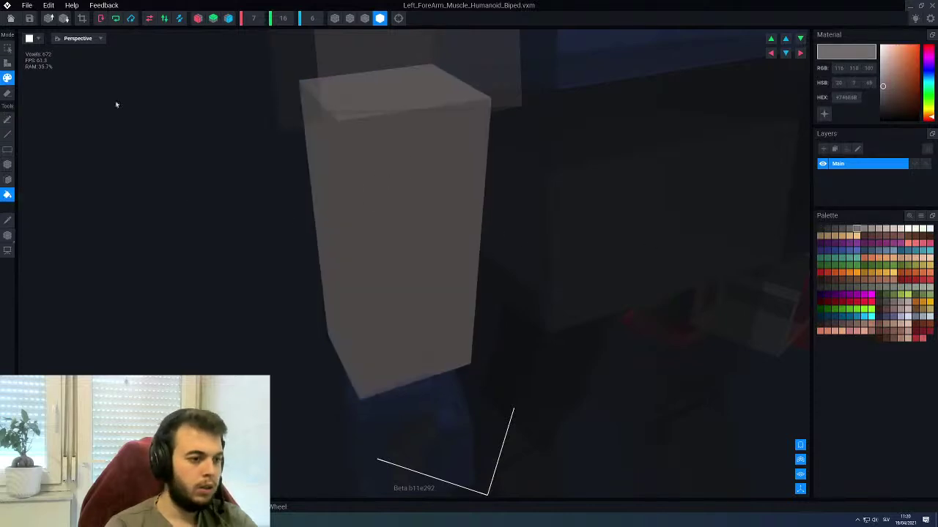
click(9, 19)
click(401, 170)
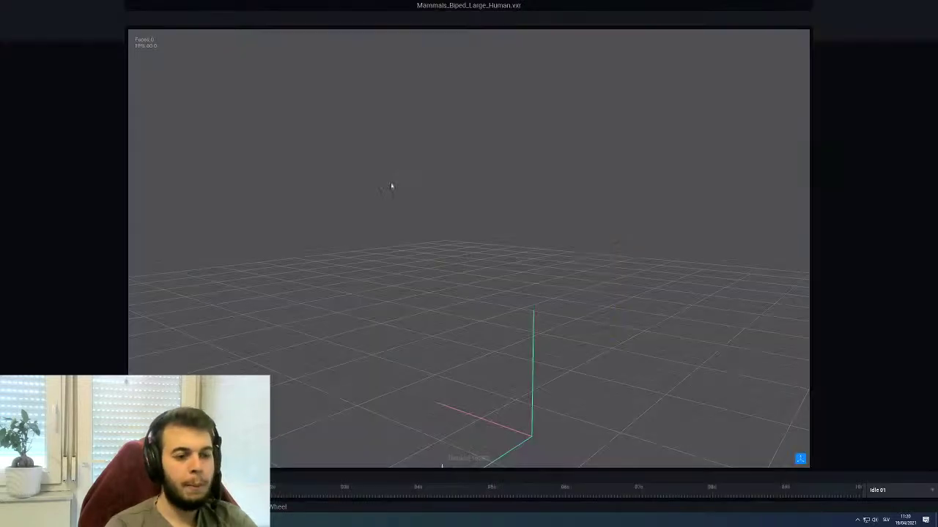
Open the torso model for editing and fill the whole of it with the armor grey #746E6B
click(540, 211)
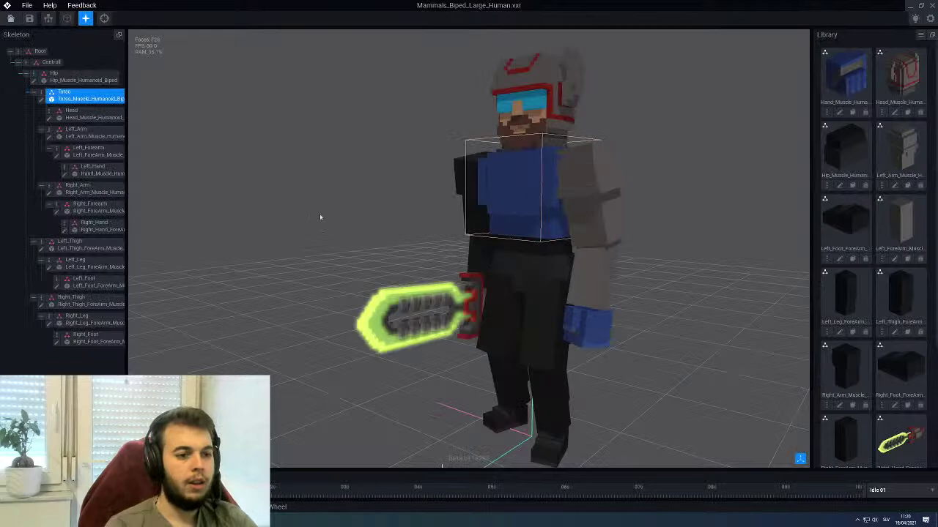
click(41, 100)
mouse_move(343, 231)
right_down()
mouse_move(357, 243)
mouse_move(312, 232)
mouse_move(304, 240)
mouse_move(318, 242)
right_up()
click(858, 231)
key(f)
scroll(330, 249, up, 1)
key(g)
key(p)
click(400, 211)
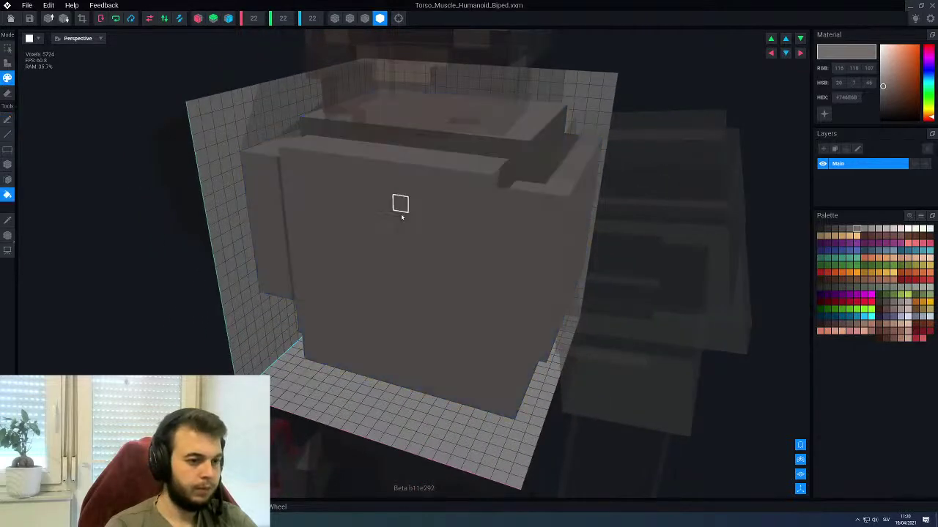
Display the torso's voxel shapes with outlined edges, save the torso and return to the full character
scroll(371, 256, down, 2)
right_drag(373, 255, 360, 244)
click(365, 18)
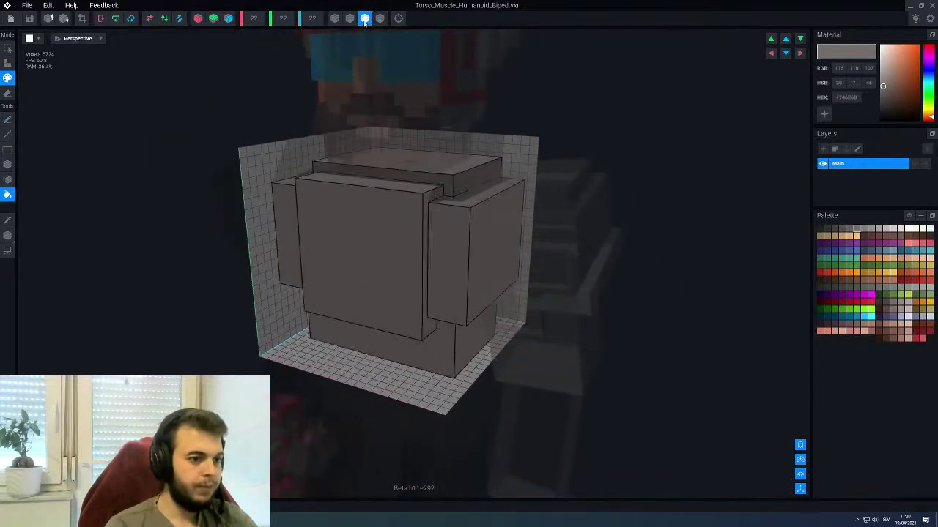
right_drag(360, 263, 358, 300)
click(13, 19)
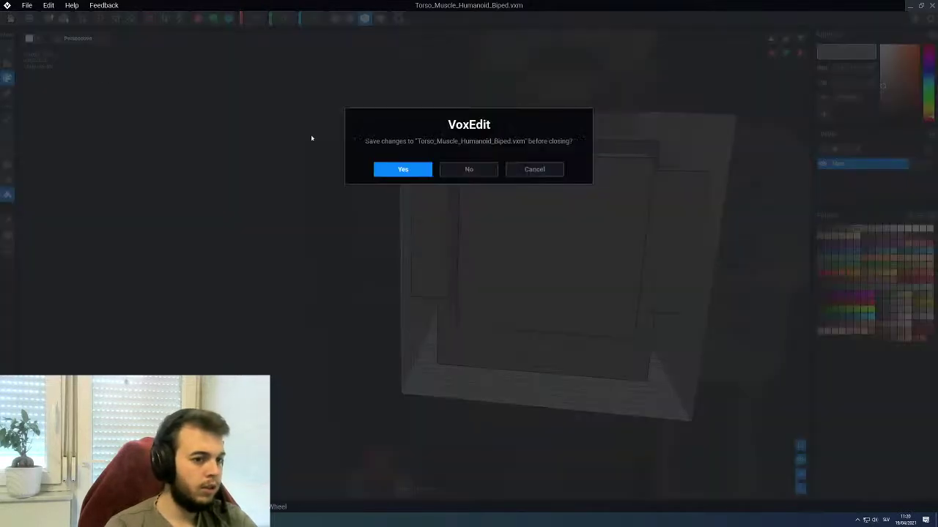
click(402, 169)
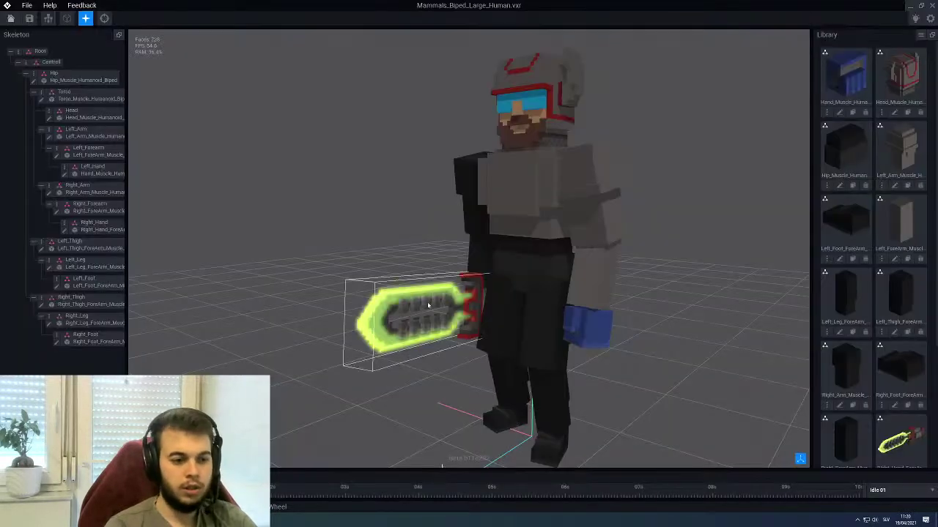
Open the right-hand sword model, sample the blade's green, and return to the full character with the model saved
click(78, 223)
click(64, 230)
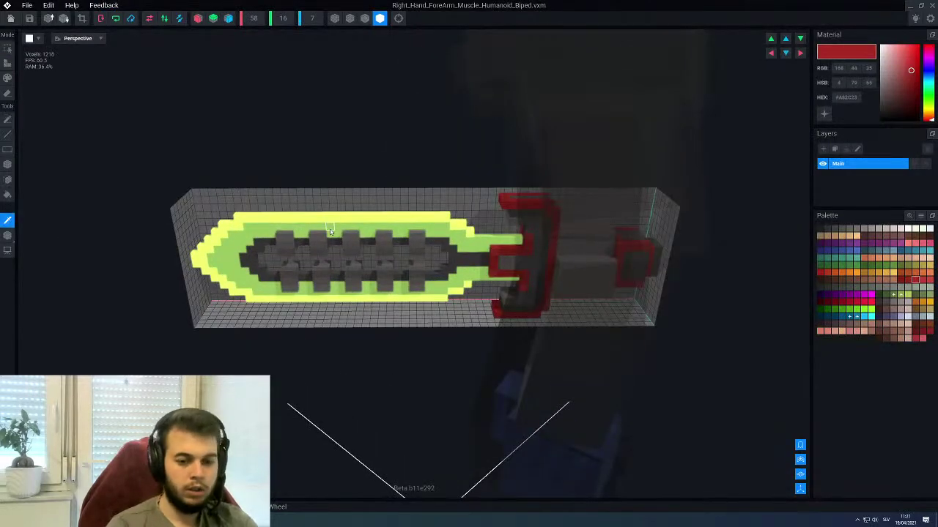
click(330, 231)
click(8, 16)
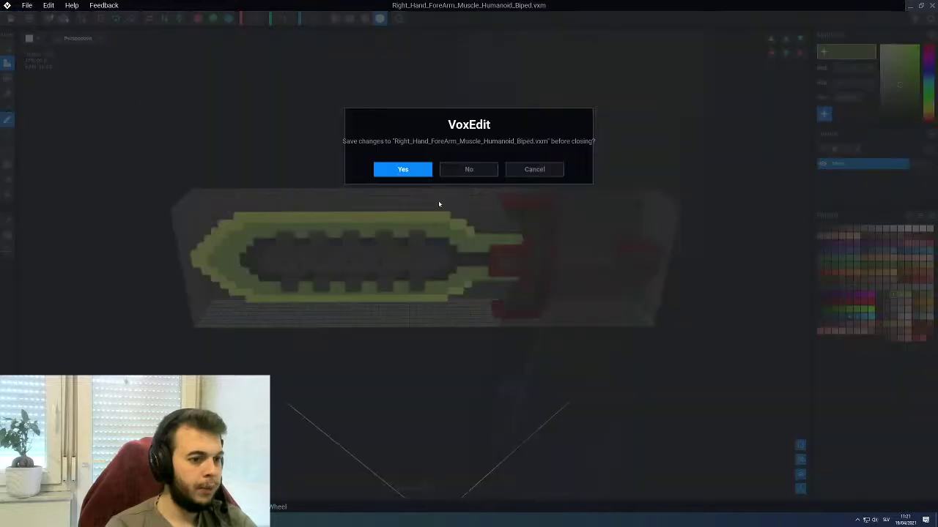
click(408, 171)
right_drag(554, 219, 554, 220)
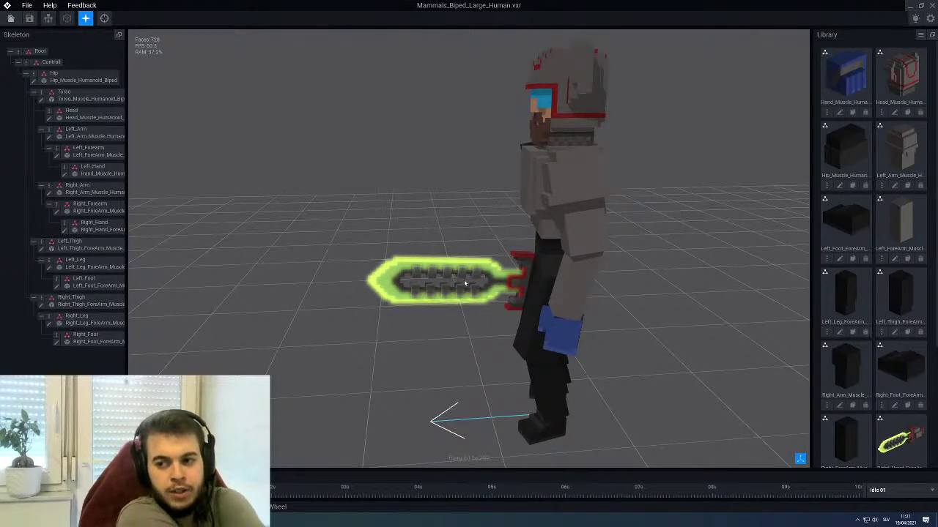
Reopen the torso model for editing and display its voxel shapes with outlined edges
right_drag(464, 283, 473, 199)
scroll(459, 226, up, 3)
click(472, 198)
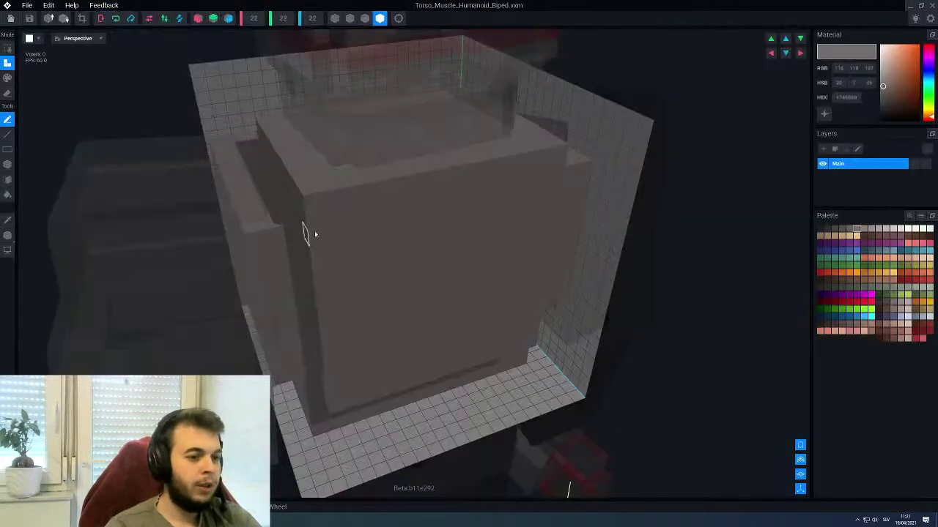
right_drag(311, 233, 326, 233)
click(364, 19)
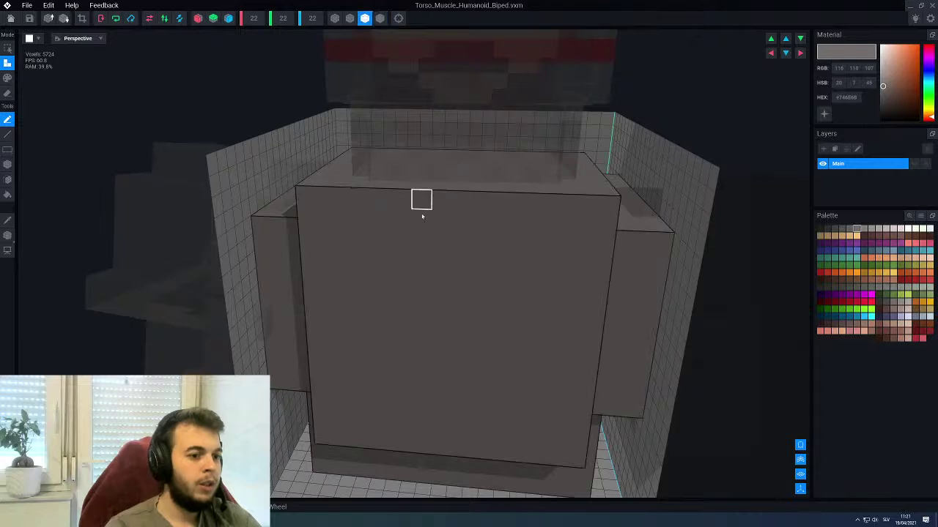
right_drag(442, 257, 502, 240)
scroll(508, 254, up, 3)
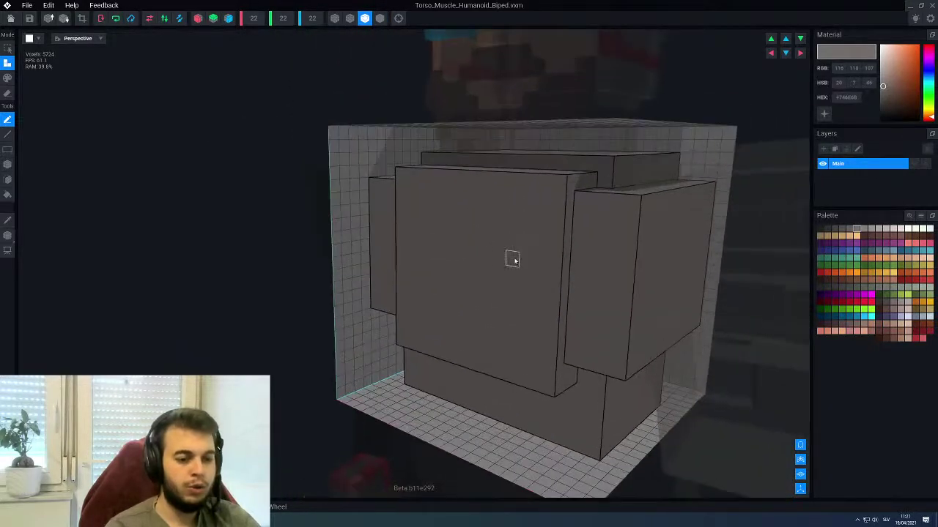
middle_drag(512, 260, 519, 256)
right_drag(524, 250, 502, 253)
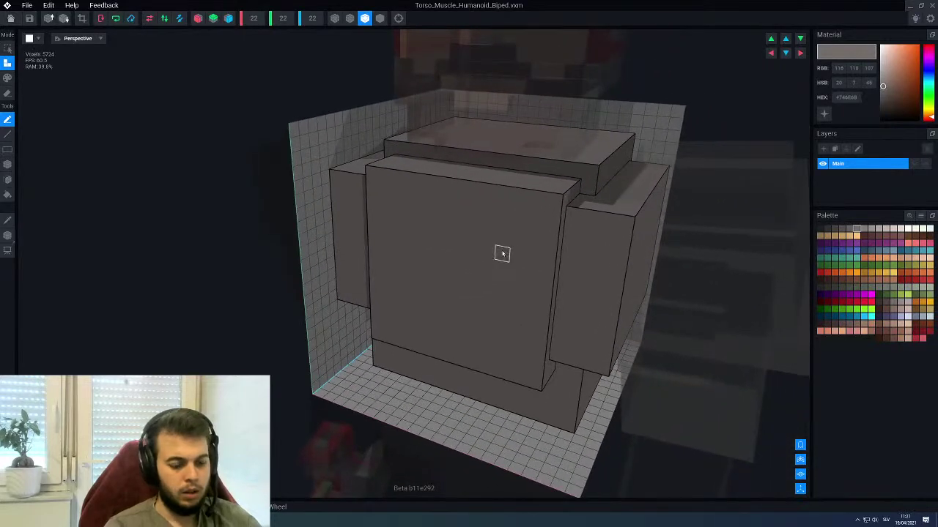
Turn on X symmetry and frame the front face of the chest plate with lighter grey #847D7A lines
click(864, 231)
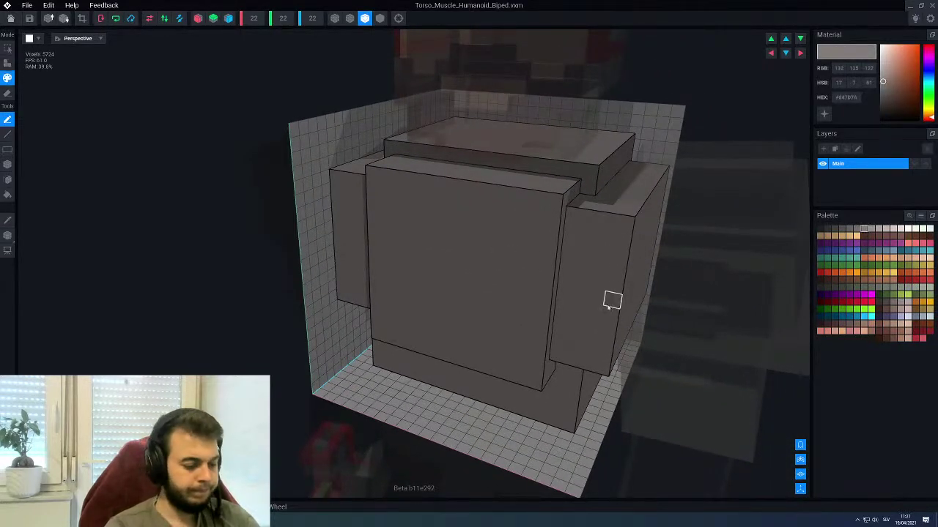
key(l)
right_drag(608, 306, 473, 225)
click(198, 19)
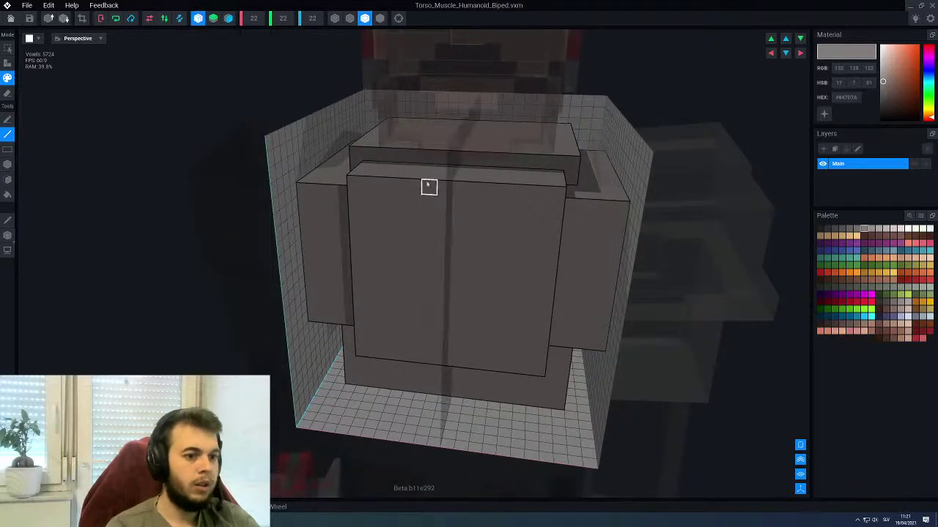
mouse_move(548, 193)
mouse_down()
mouse_move(557, 199)
mouse_move(539, 372)
mouse_up()
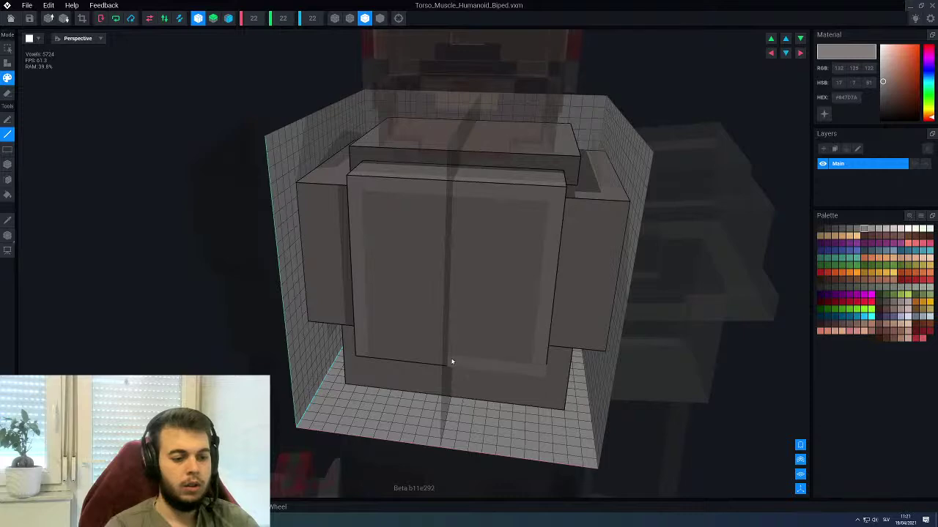
drag(452, 362, 448, 362)
Highlight the upper edges of the chest plate and side blocks with the same lighter grey
mouse_move(498, 233)
right_down()
mouse_move(480, 234)
mouse_move(478, 257)
mouse_move(506, 236)
mouse_move(511, 251)
right_up()
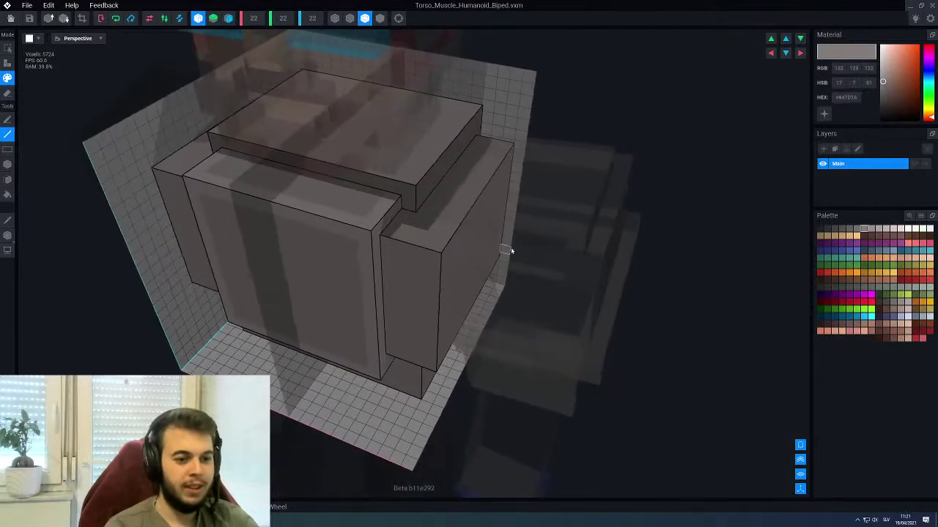
right_drag(435, 240, 400, 244)
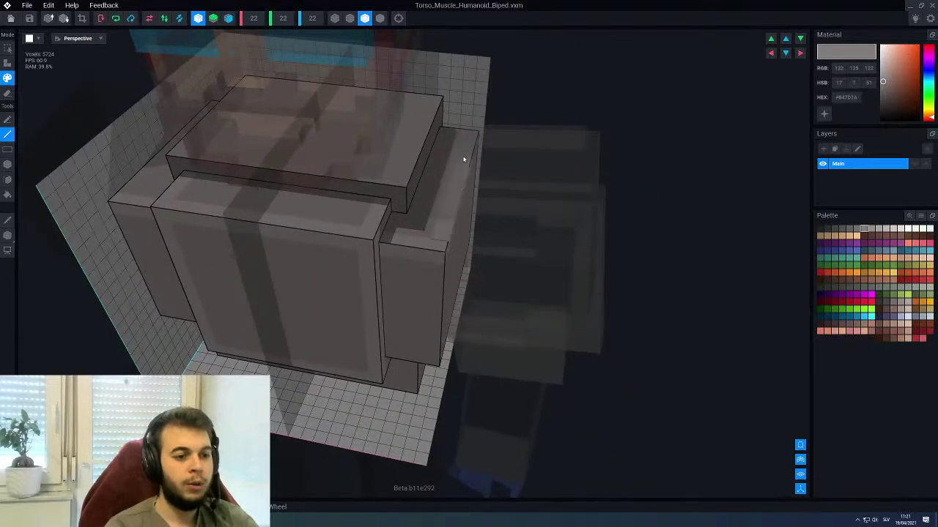
right_drag(423, 249, 442, 225)
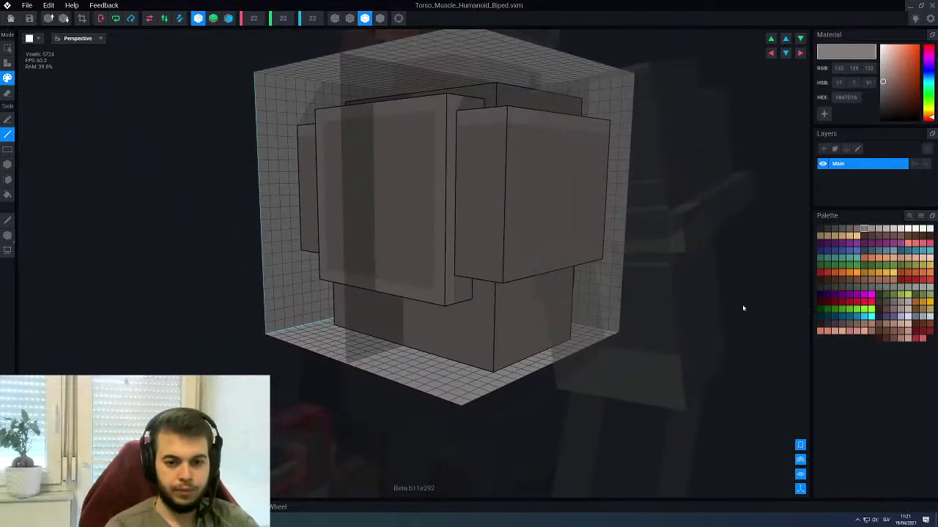
Paint the undersides of the torso's side blocks with the darker grey #645F5C using the Face tool
click(849, 229)
right_drag(549, 330, 453, 310)
key(f)
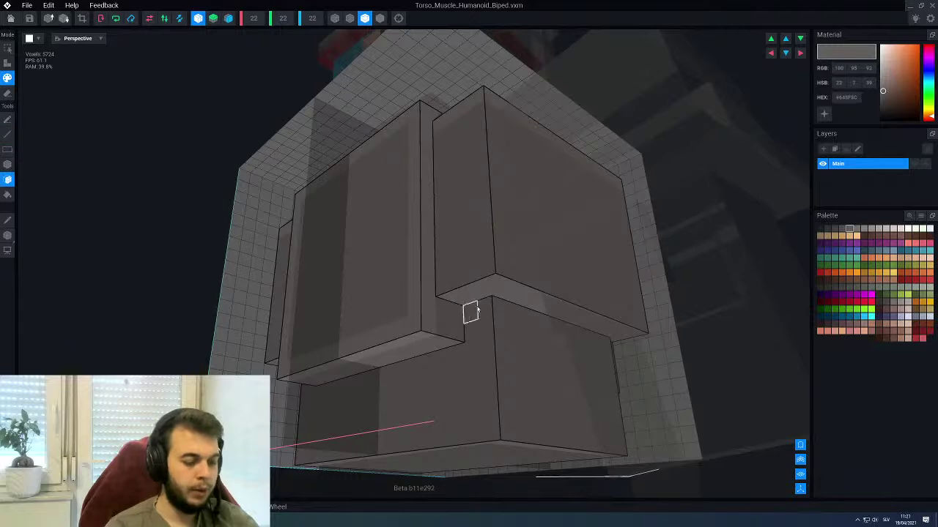
click(479, 286)
scroll(460, 298, down, 3)
mouse_move(442, 267)
right_down()
mouse_move(369, 259)
mouse_move(596, 303)
right_up()
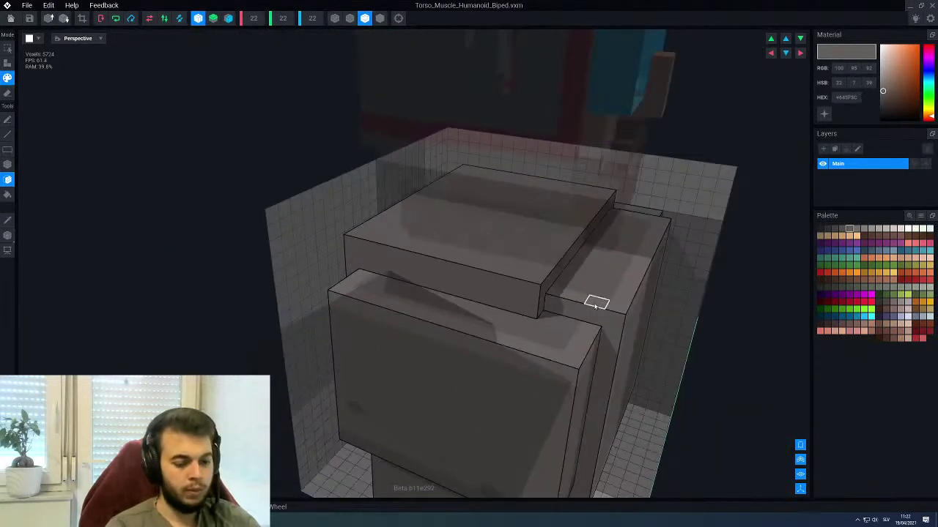
Sample the lighter grey #847D7A and trace the upper block's side edges and the back face's vertical edges with lines
key(i)
click(595, 304)
key(l)
drag(534, 290, 431, 261)
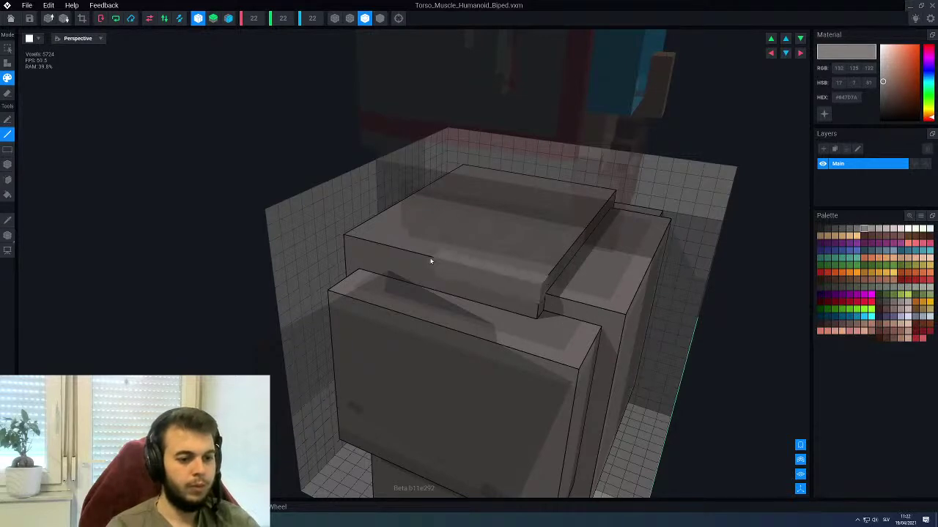
right_drag(348, 246, 344, 254)
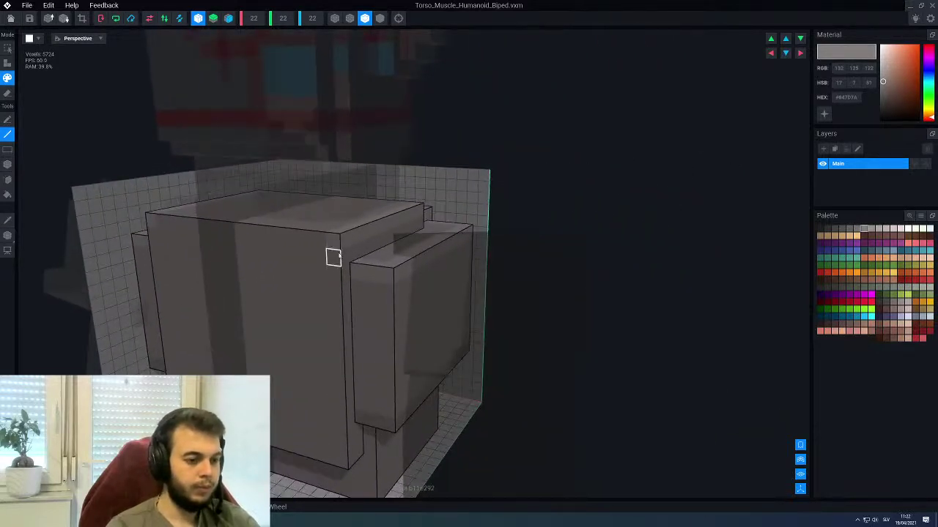
drag(333, 256, 343, 385)
right_drag(360, 403, 377, 384)
right_drag(311, 391, 323, 332)
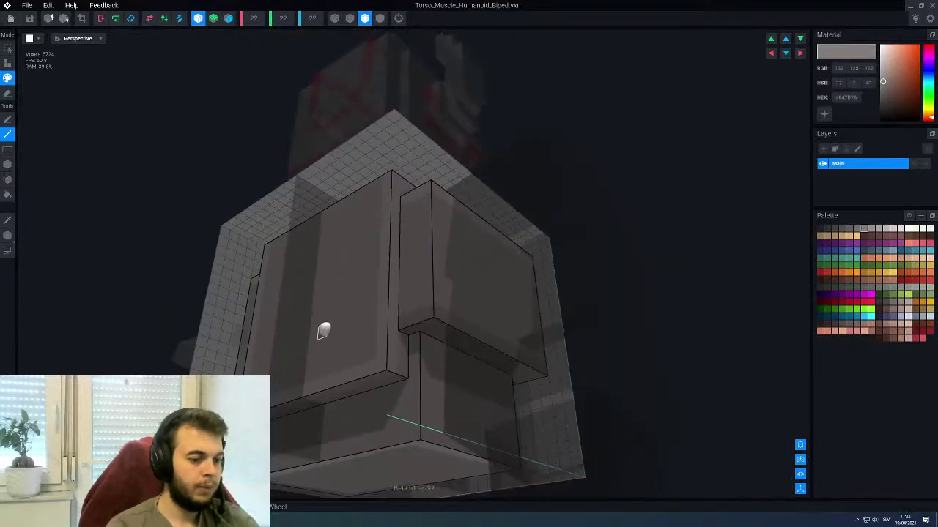
Sample the darker grey #645F5C and use the Face tool to shade the torso's lower faces
alt+click(423, 329)
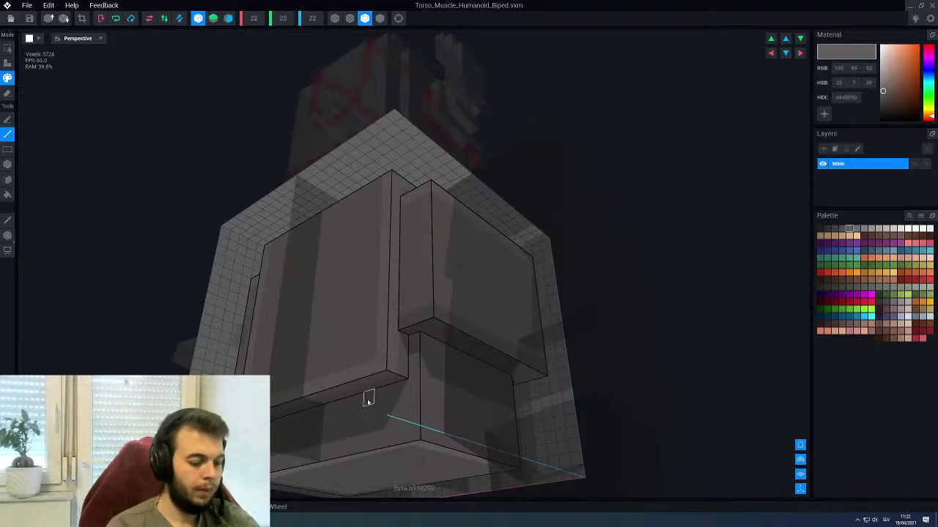
right_drag(366, 418, 359, 410)
key(f)
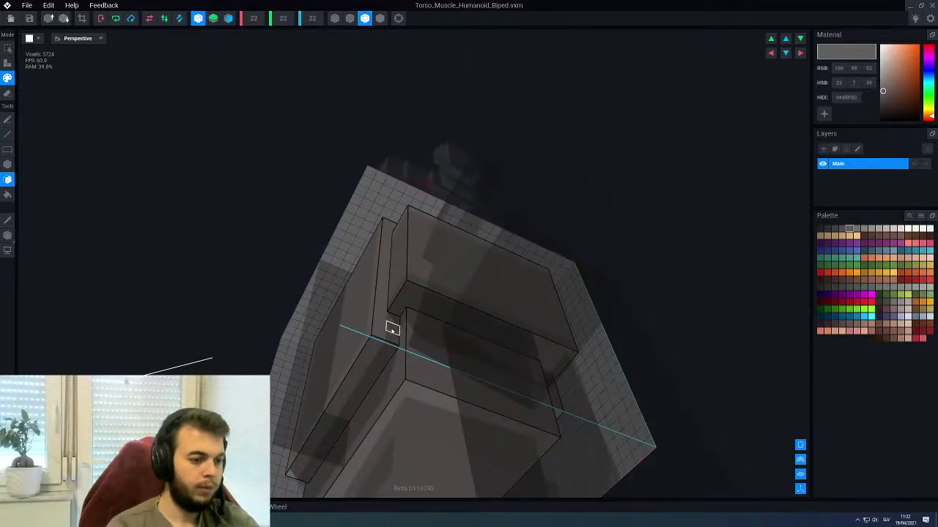
Examine the edge highlights and shading on the torso from several sides
scroll(371, 339, down, 3)
right_drag(369, 335, 432, 330)
right_drag(554, 318, 595, 321)
scroll(511, 326, down, 3)
right_drag(561, 292, 581, 297)
middle_drag(588, 297, 574, 301)
scroll(592, 301, up, 3)
right_drag(573, 301, 528, 316)
scroll(529, 326, up, 3)
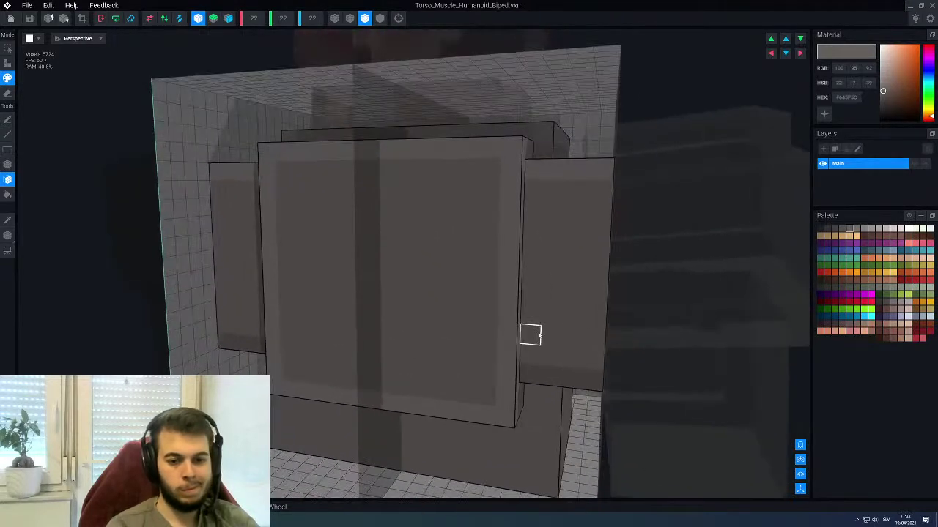
Paint four evenly spaced dark green voxels in a column on the side block's front, next to the chest plate
click(892, 298)
click(886, 295)
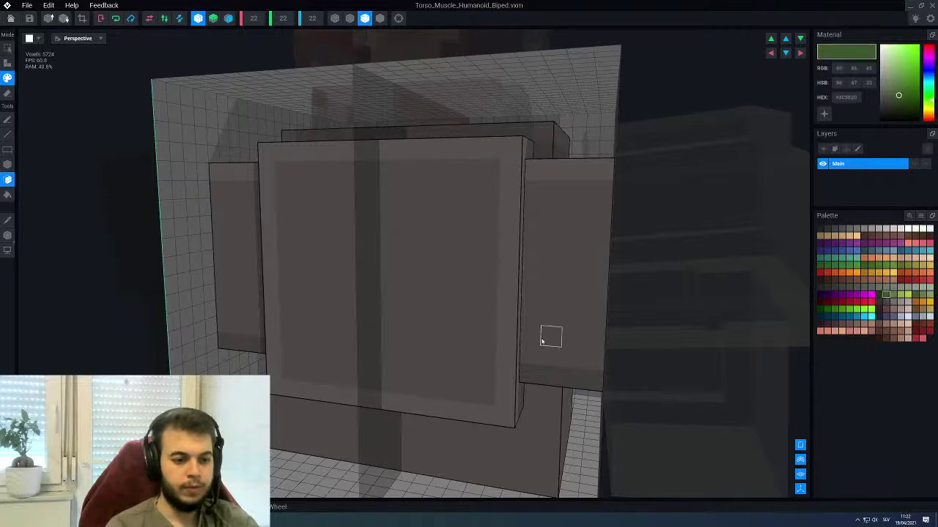
right_drag(549, 334, 493, 354)
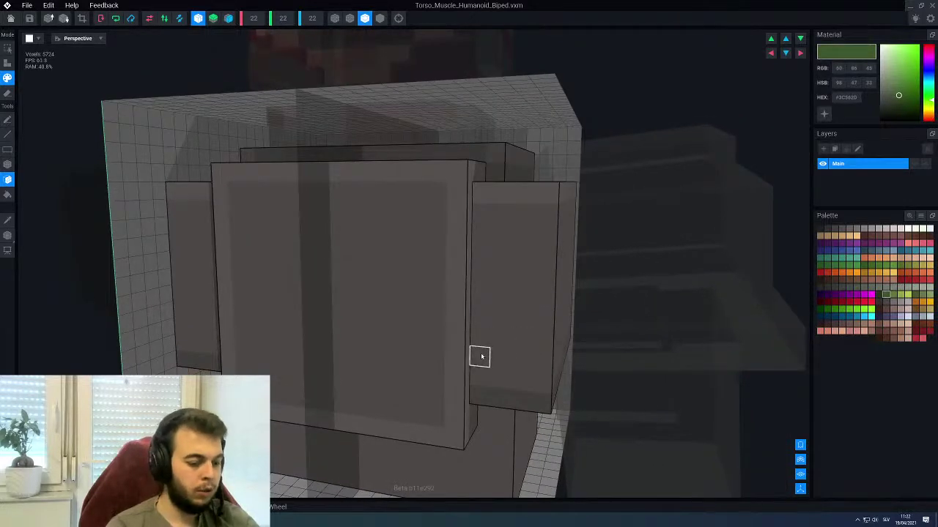
key(l)
click(481, 357)
click(481, 321)
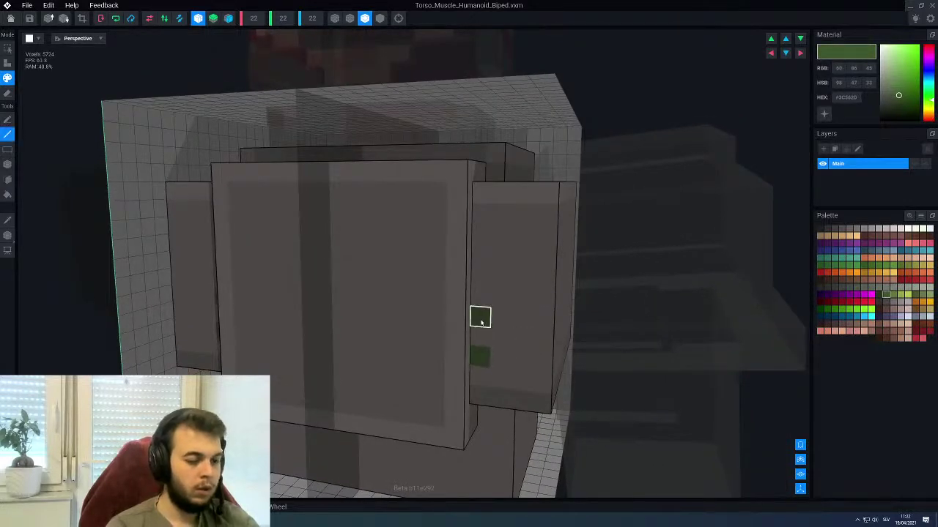
click(483, 279)
click(484, 238)
Paint a lighter green voxel beside each of the four dark green voxels on the side block's front
click(893, 295)
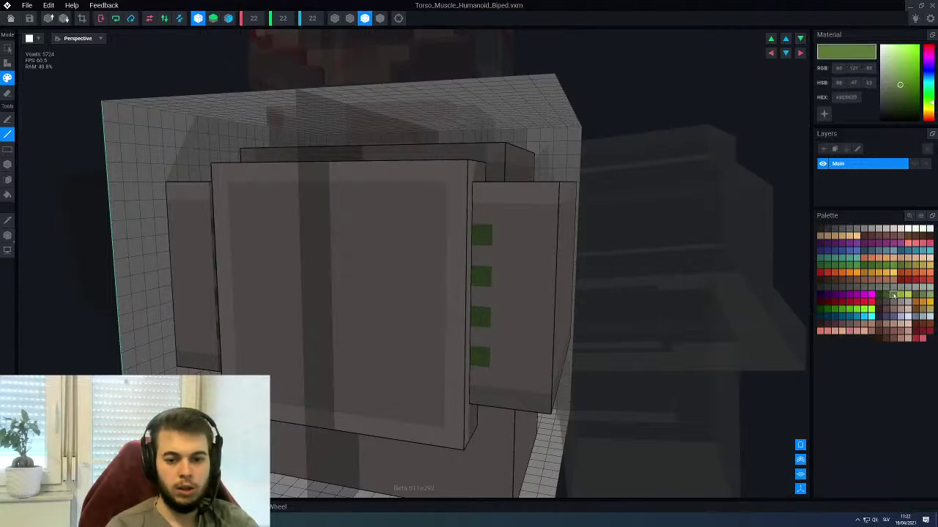
click(503, 234)
click(502, 277)
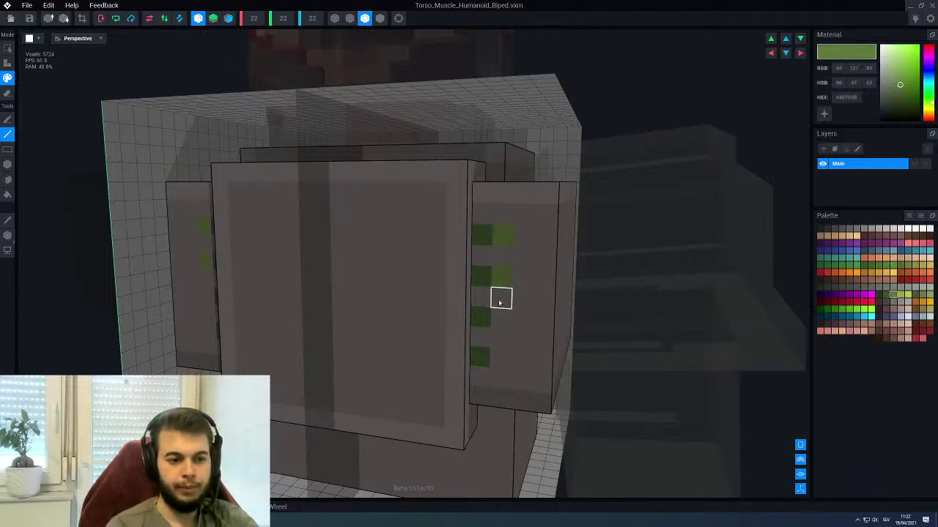
click(501, 318)
click(500, 358)
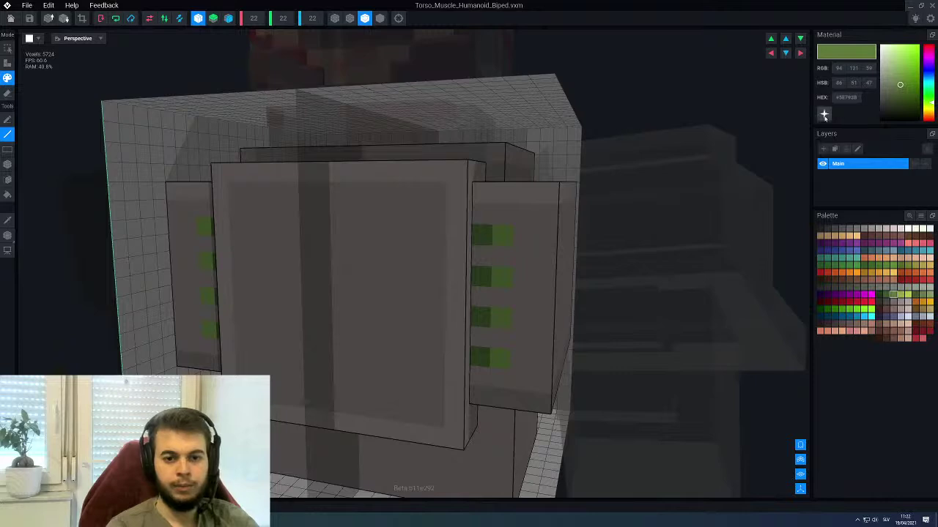
Make both the light green and dark green palette colours of the chest lights emissive
click(886, 295)
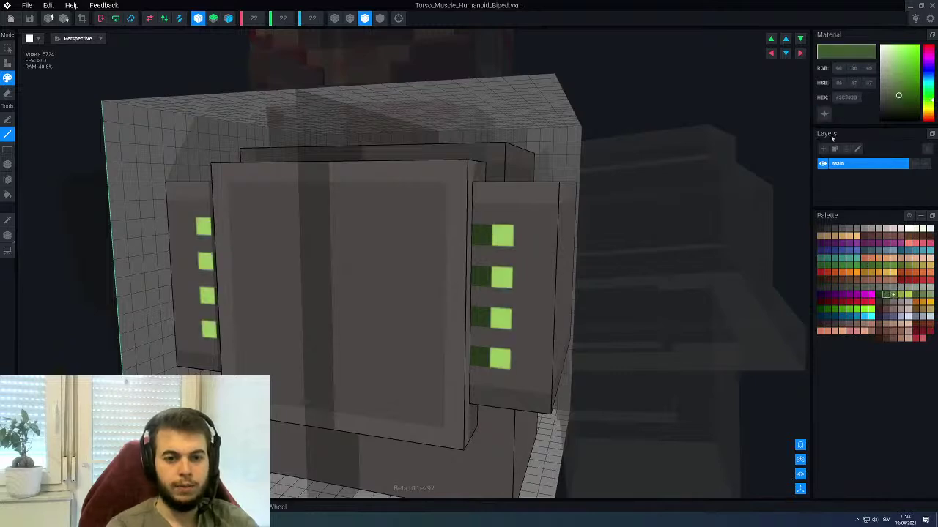
scroll(464, 306, down, 5)
right_drag(477, 315, 455, 293)
scroll(463, 316, up, 3)
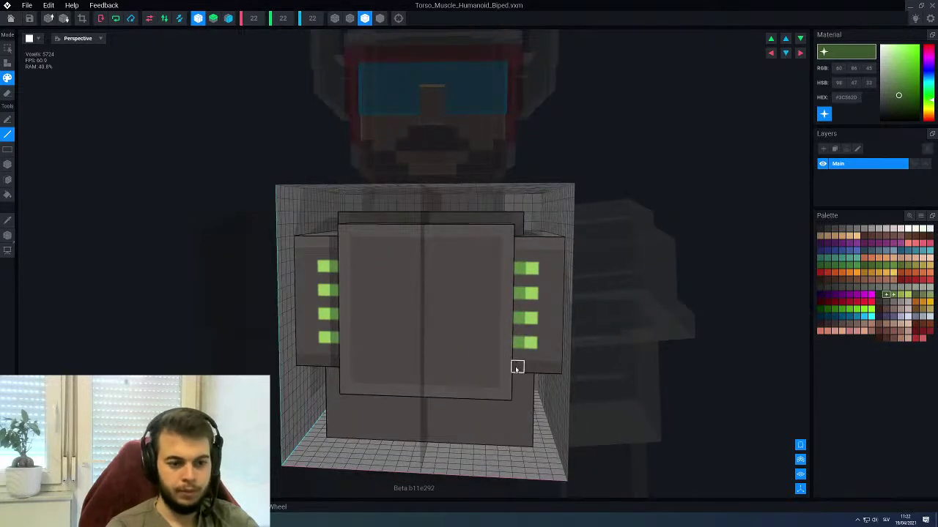
Save the changes to Torso_Muscle_Humanoid_Biped.vxm, return to the full character and select its torso
click(11, 19)
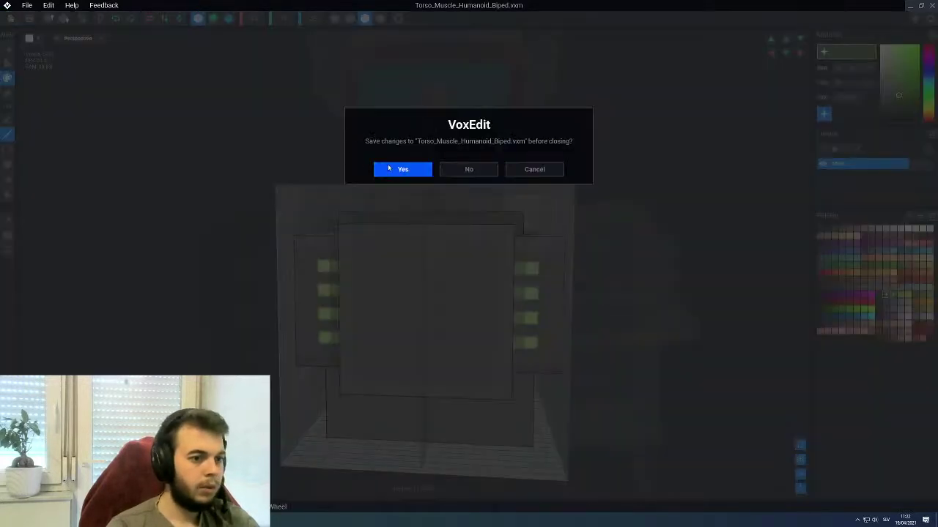
click(387, 169)
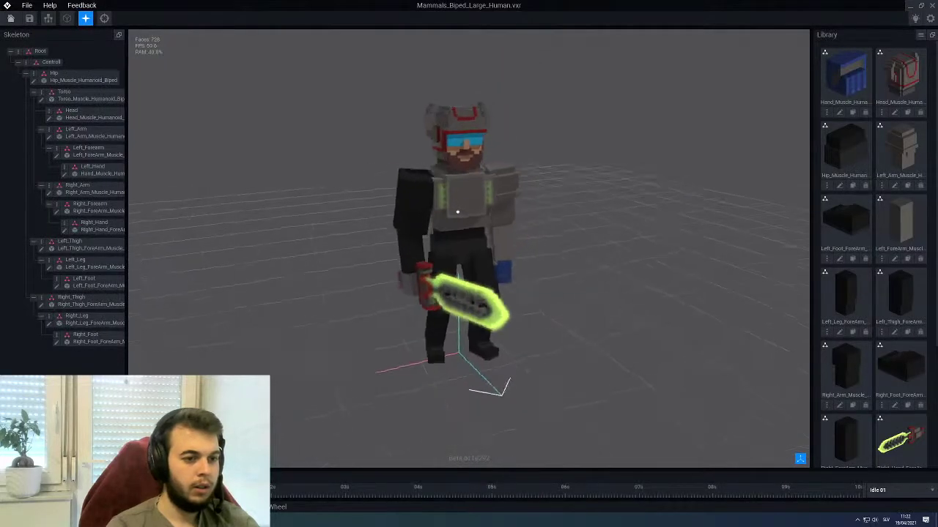
scroll(429, 207, up, 2)
right_drag(455, 212, 485, 195)
click(485, 198)
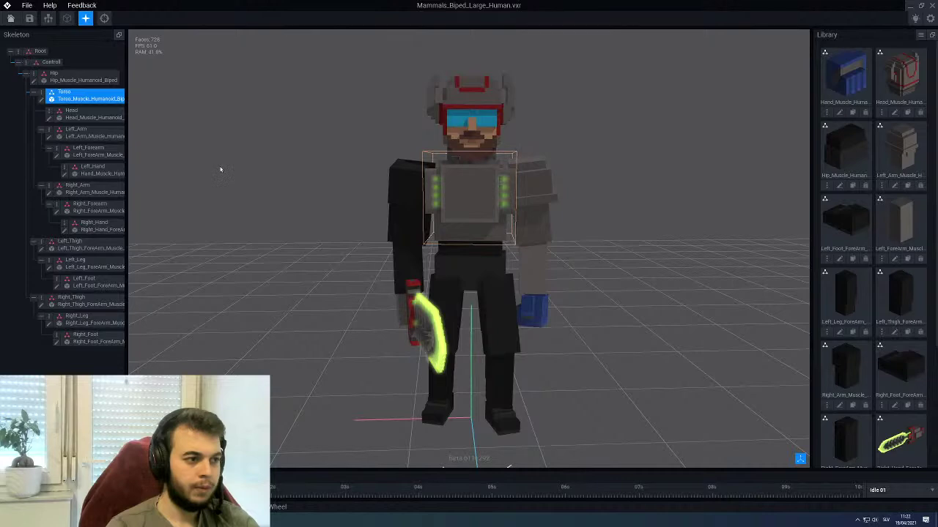
Reopen the torso for editing and trace a square red #A82C23 frame just inside the chest plate's lighter border
click(42, 101)
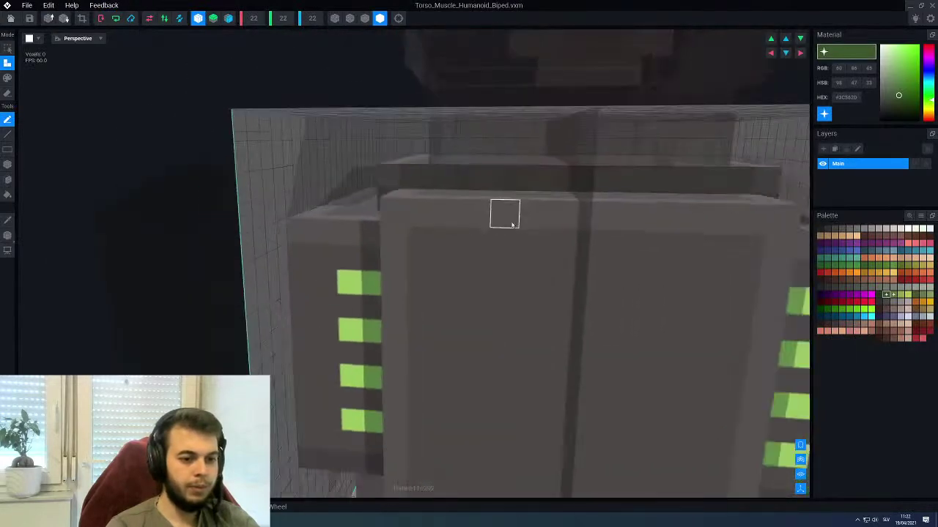
click(915, 283)
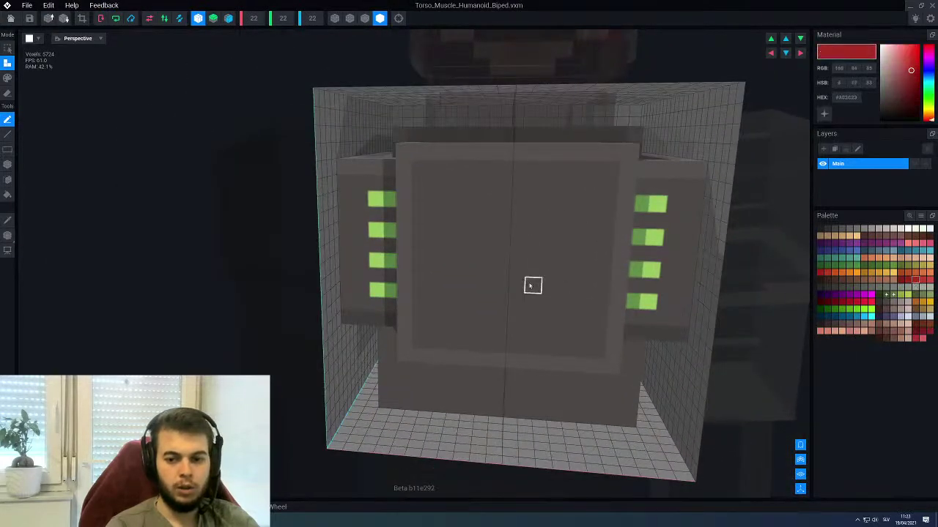
scroll(532, 285, up, 2)
key(p)
key(l)
scroll(539, 281, down, 4)
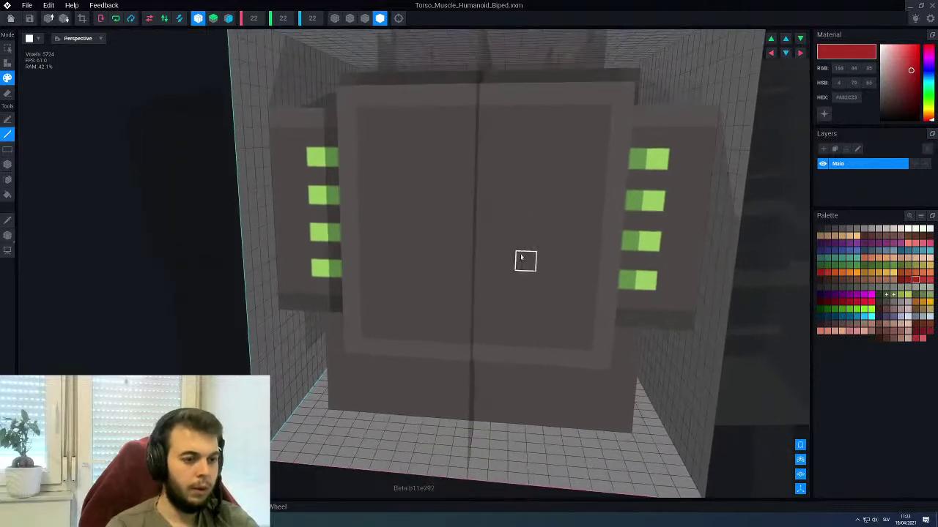
mouse_move(419, 159)
mouse_down()
mouse_move(414, 293)
mouse_move(478, 298)
mouse_up()
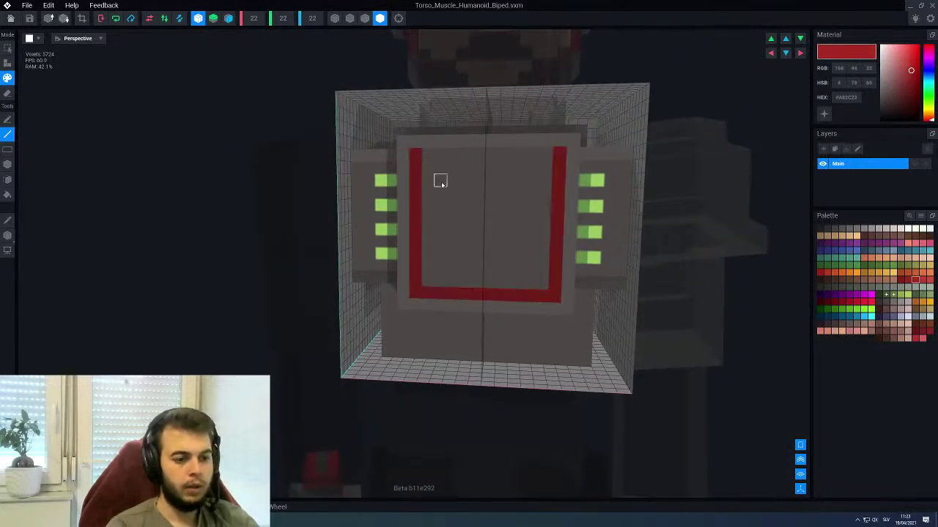
mouse_move(427, 153)
mouse_down()
mouse_move(466, 167)
mouse_move(492, 156)
mouse_up()
key(ctrl+z)
scroll(468, 180, down, 3)
right_drag(464, 184, 452, 188)
scroll(452, 189, up, 3)
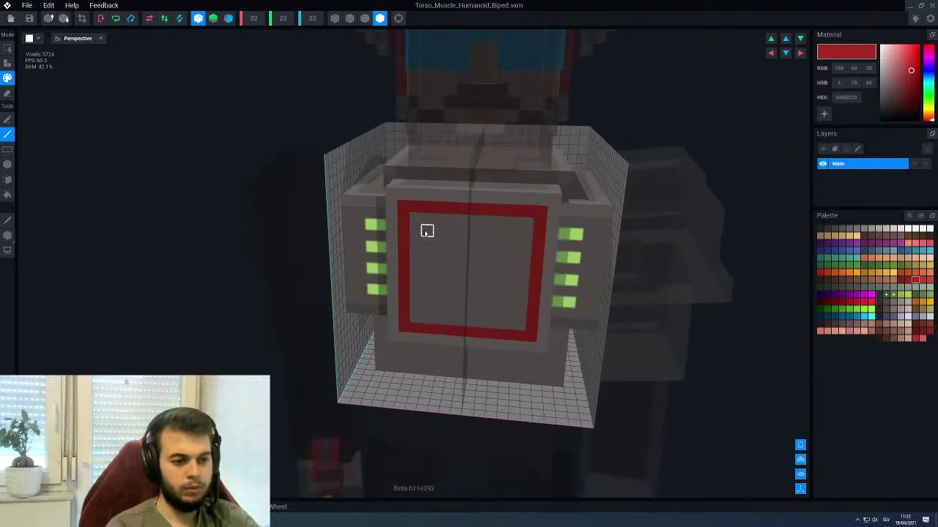
Paint two tall dark grey #534F4E rectangles side by side on the torso's back face
scroll(480, 249, down, 3)
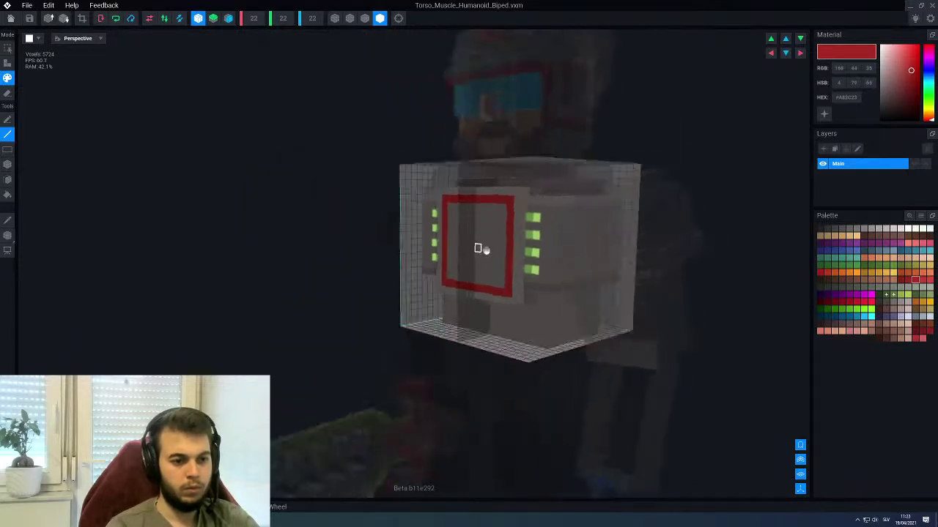
right_drag(479, 250, 500, 217)
scroll(485, 224, down, 2)
scroll(485, 226, up, 2)
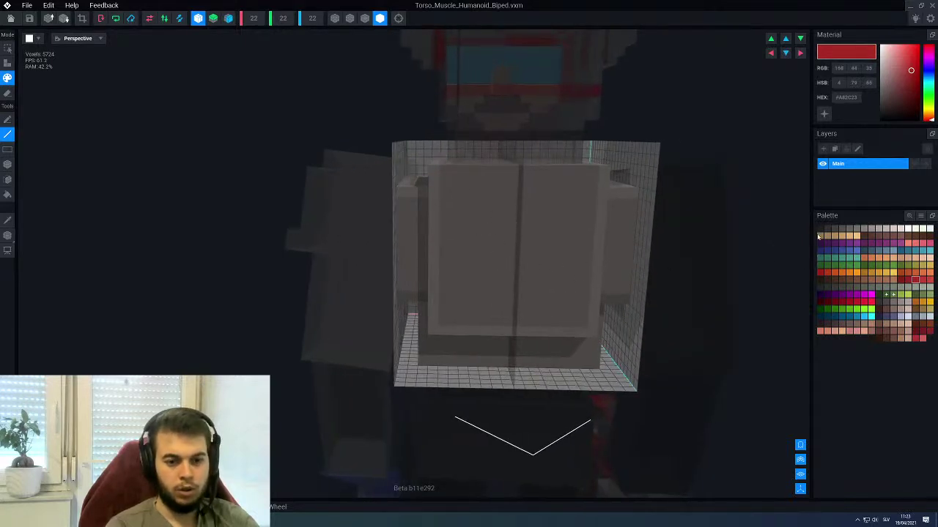
click(856, 229)
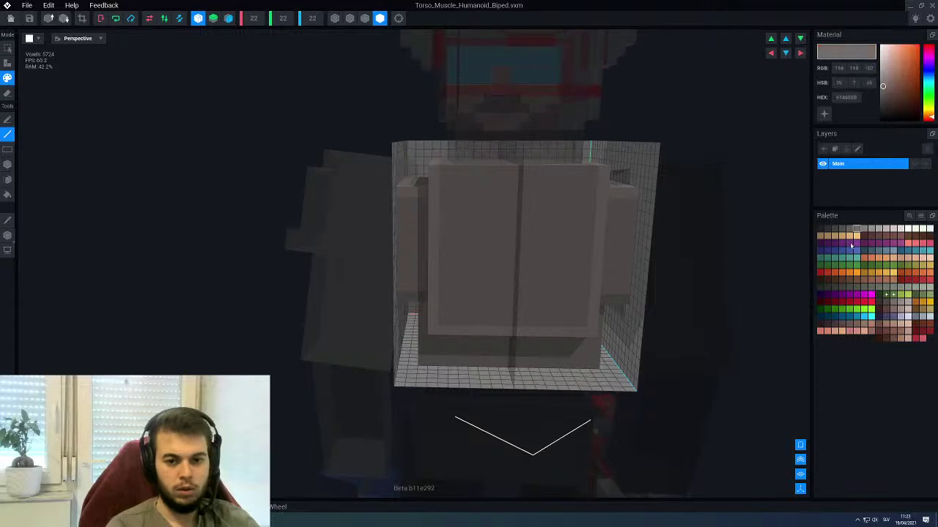
click(842, 229)
key(b)
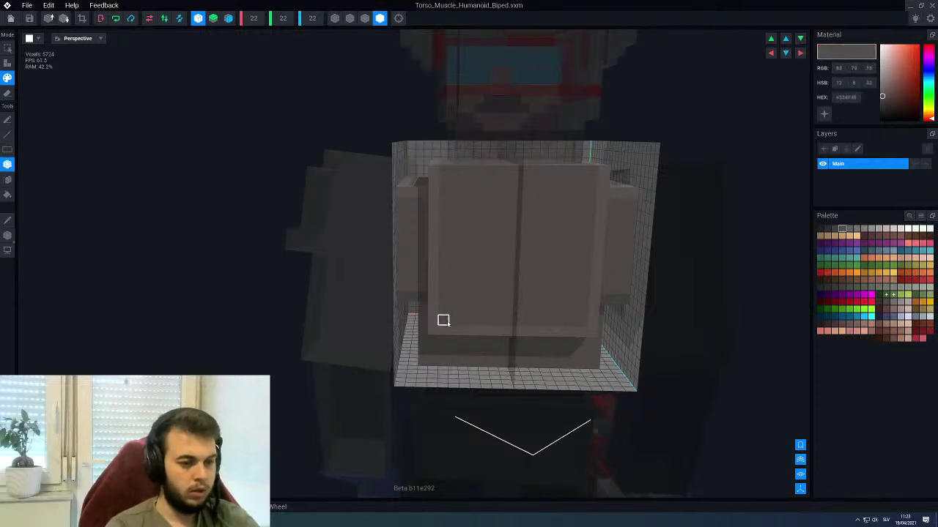
mouse_move(453, 312)
mouse_down()
mouse_move(499, 234)
mouse_move(503, 197)
mouse_move(506, 230)
mouse_move(496, 191)
mouse_up()
scroll(457, 239, down, 4)
mouse_move(459, 239)
right_down()
mouse_move(468, 234)
mouse_move(452, 287)
right_up()
scroll(469, 235, up, 3)
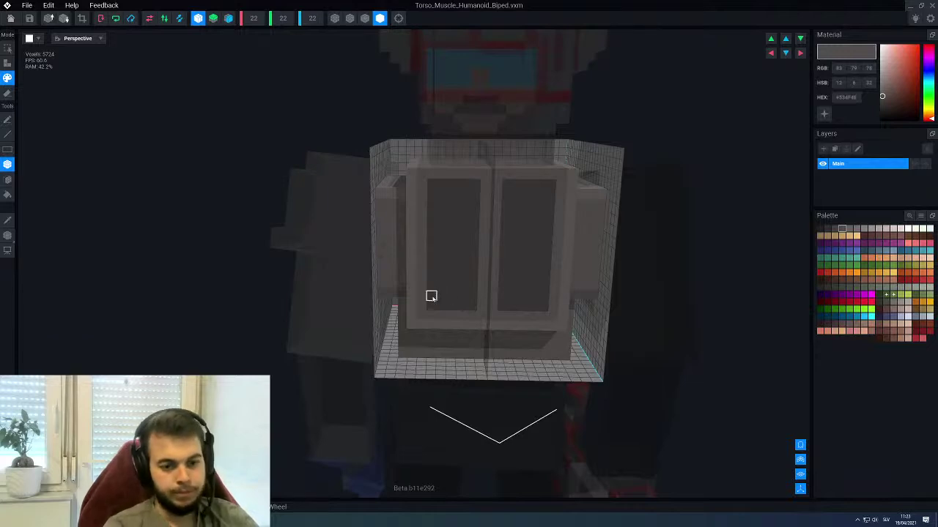
Paint a glowing light green bar with dark green end voxels near the bottom of each dark back panel
click(892, 296)
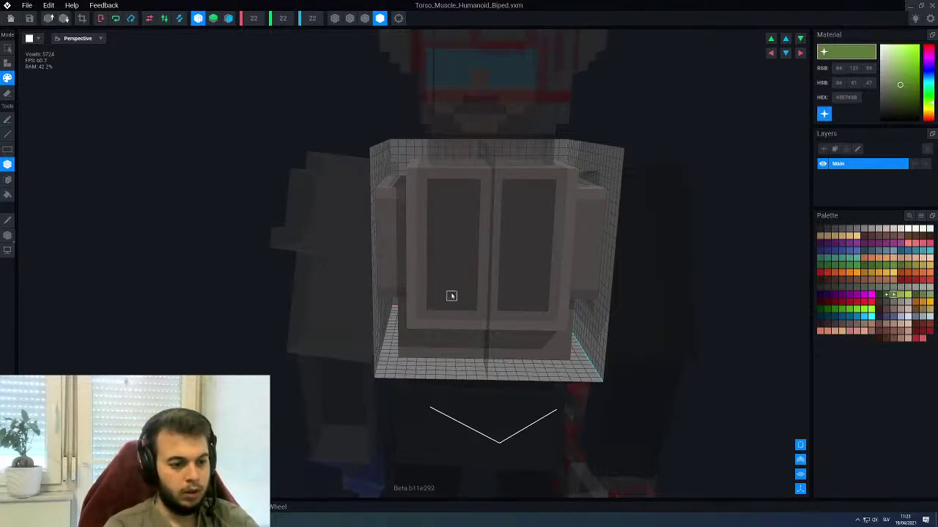
drag(441, 296, 463, 296)
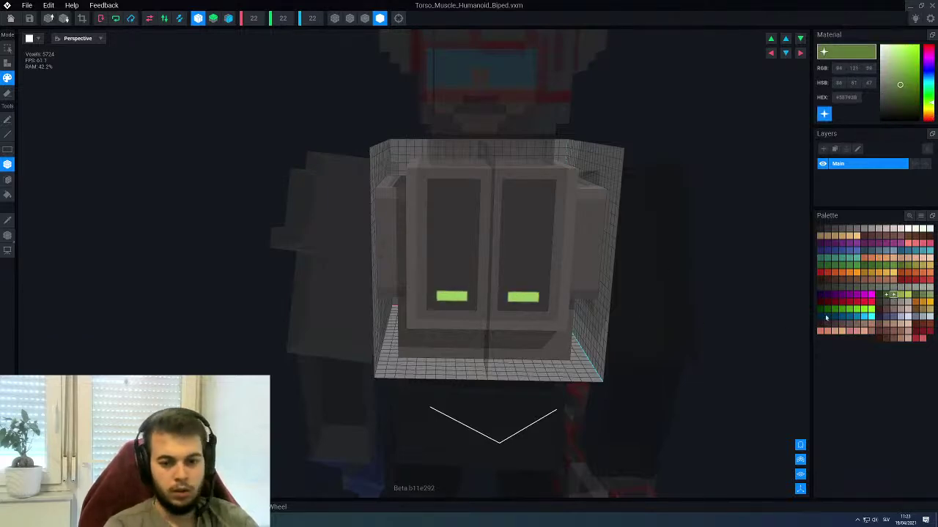
click(886, 295)
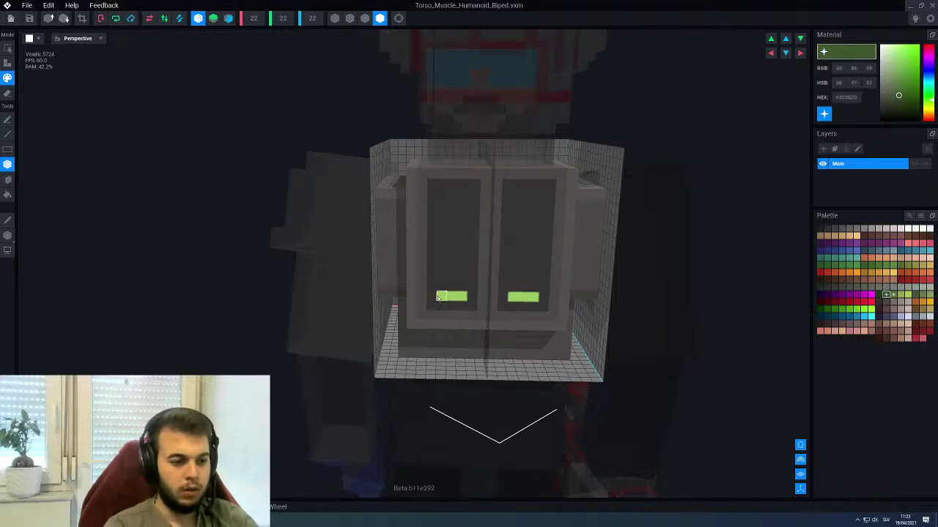
mouse_move(439, 296)
mouse_down()
mouse_move(428, 297)
mouse_move(471, 304)
mouse_up()
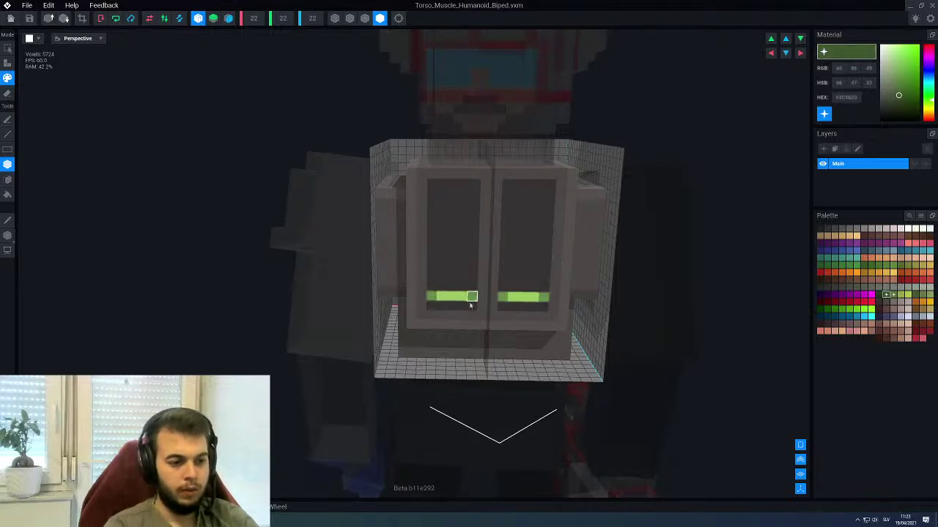
Sample the border grey #746E6B, divide the dark back panels with two horizontal bars and cover their upper ends
alt+click(421, 273)
drag(444, 278, 477, 281)
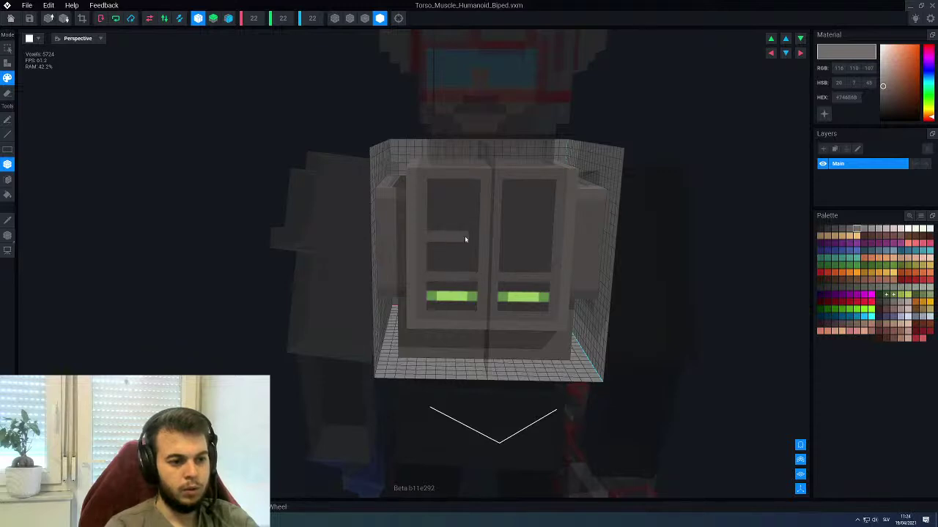
drag(465, 238, 476, 236)
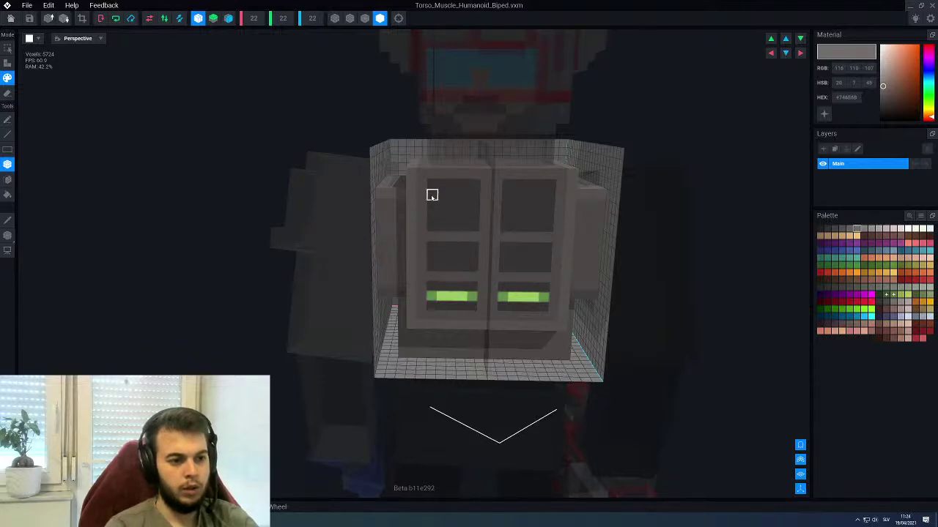
drag(432, 195, 478, 192)
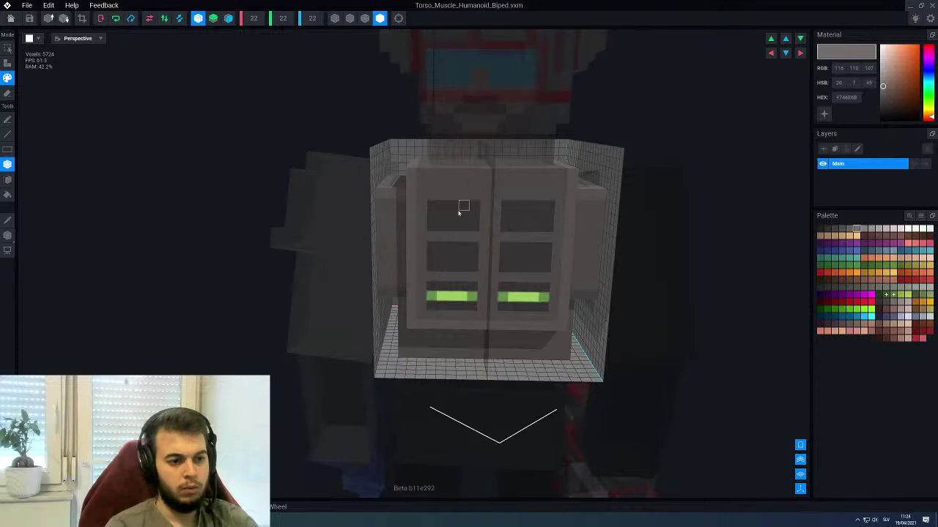
Sample the dark green and paint one voxel at each end of the middle back panels
alt+click(473, 295)
click(473, 258)
click(432, 256)
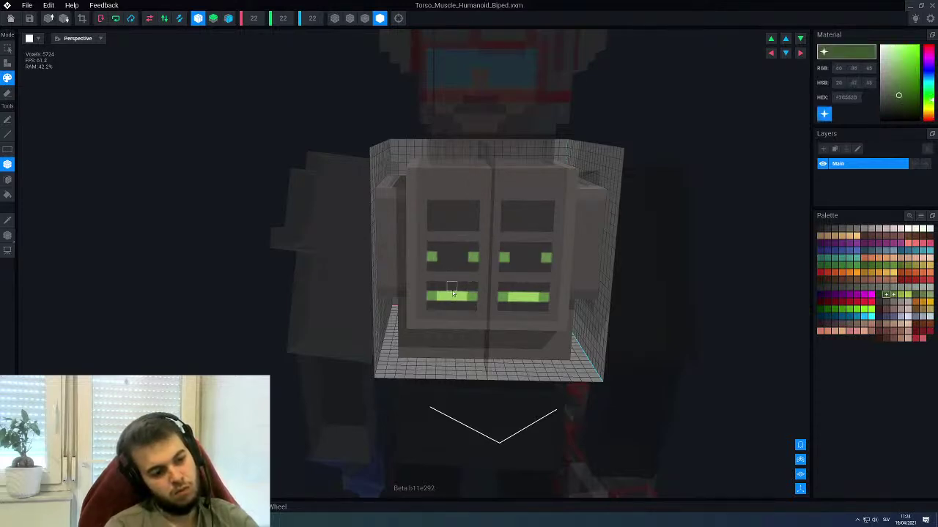
Sample the grey #746E6B and repaint the whole panel area of the back, covering the green lights
alt+click(447, 287)
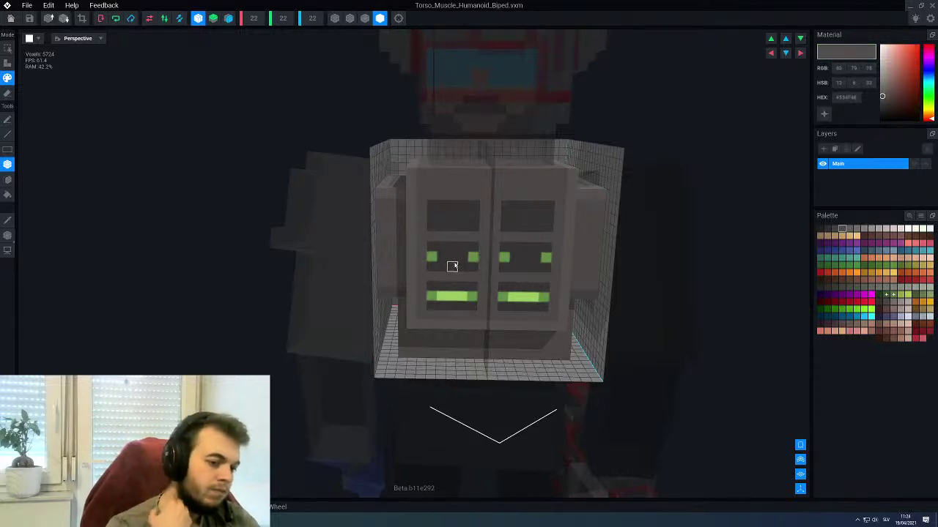
alt+click(454, 194)
alt+click(443, 206)
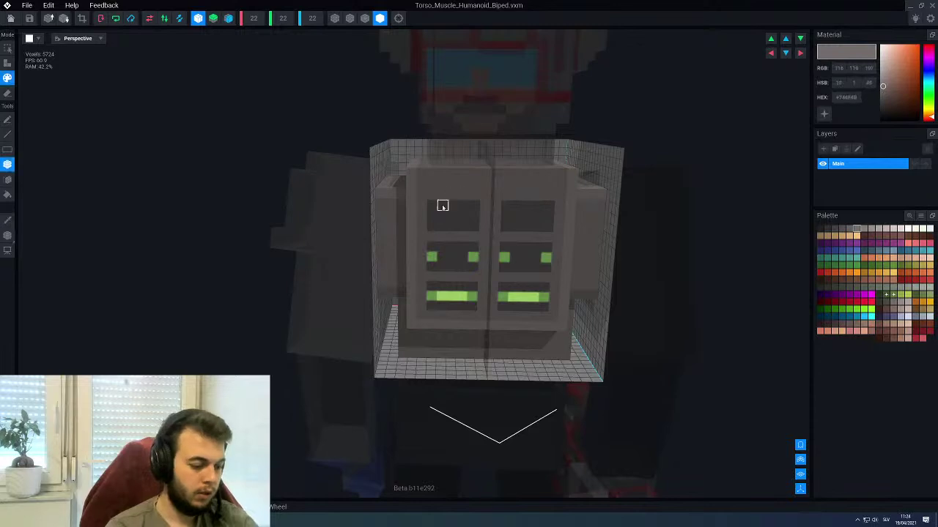
drag(439, 220, 482, 308)
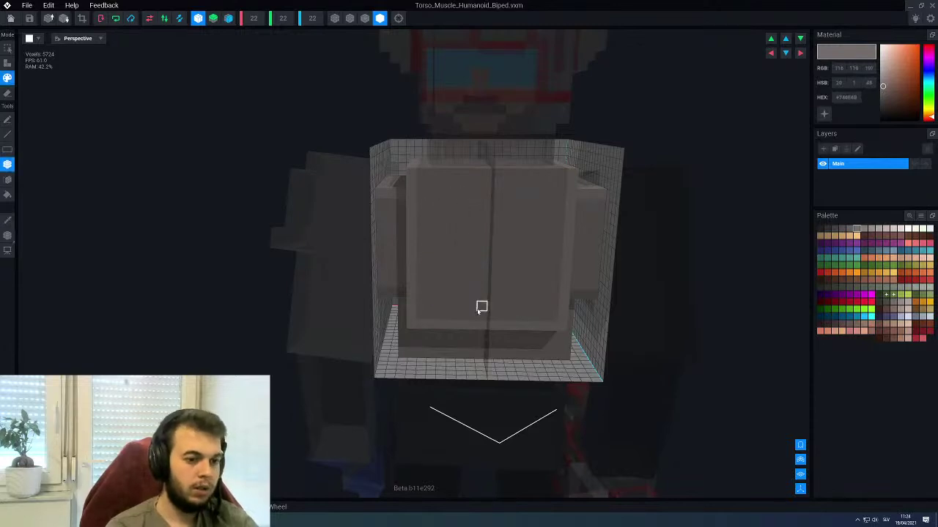
Select the red #A82C23 with the Line tool and show the torso's edge outlines
click(916, 280)
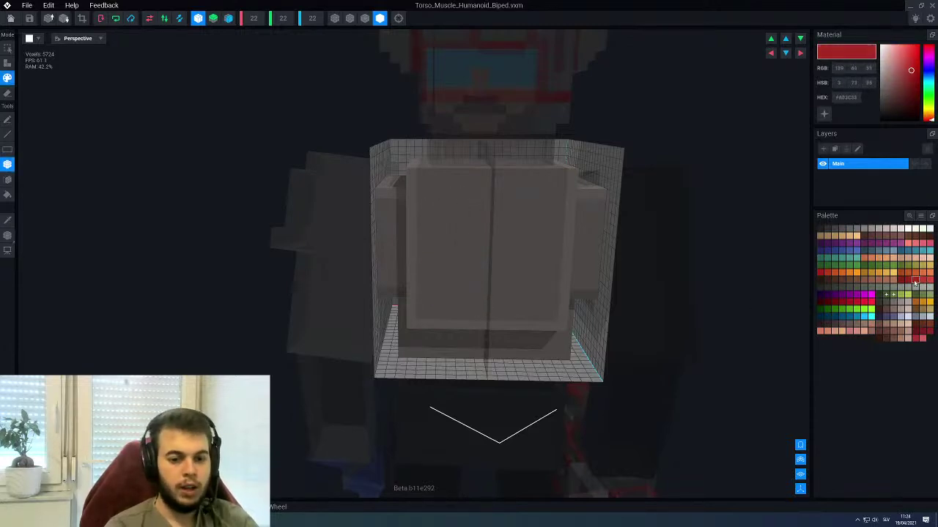
scroll(539, 242, down, 2)
scroll(463, 225, up, 1)
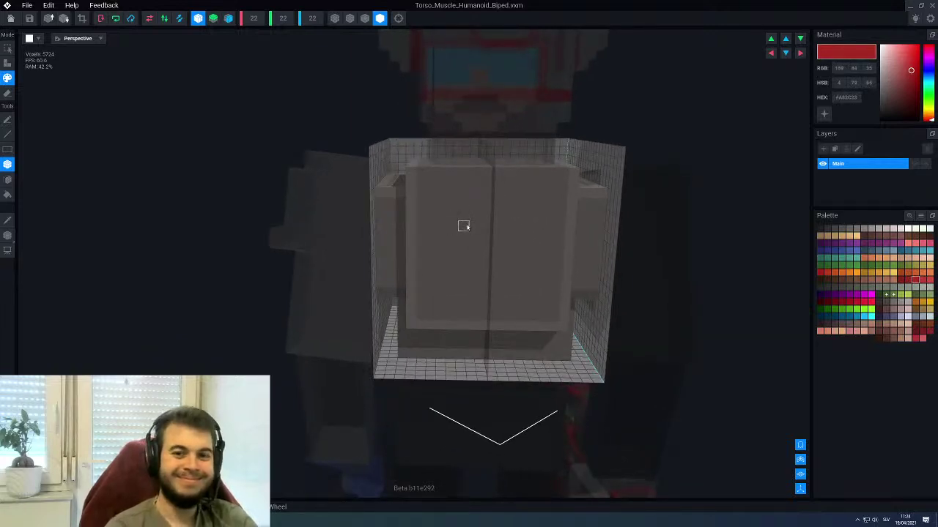
scroll(464, 228, down, 3)
right_drag(477, 240, 475, 242)
middle_drag(475, 242, 500, 243)
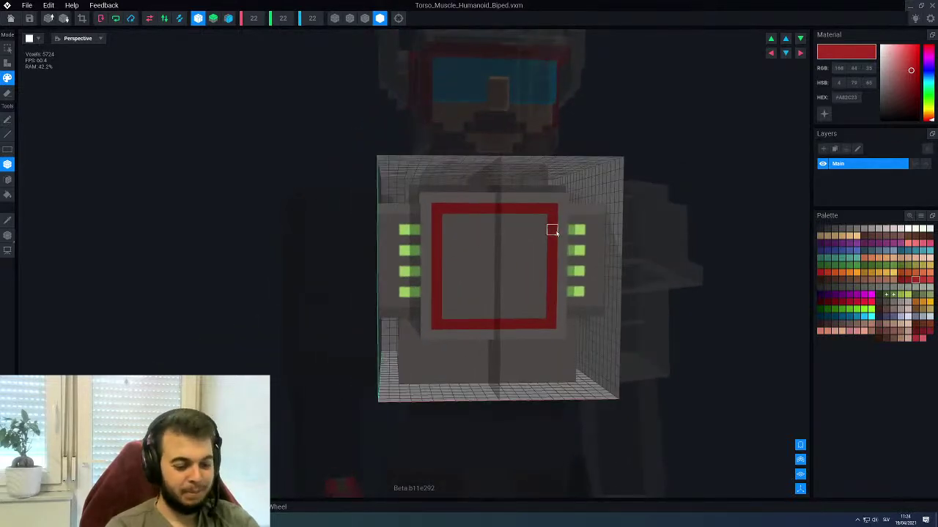
key(l)
right_drag(542, 229, 538, 234)
middle_drag(656, 262, 556, 272)
right_drag(555, 271, 507, 212)
click(365, 20)
scroll(535, 299, down, 3)
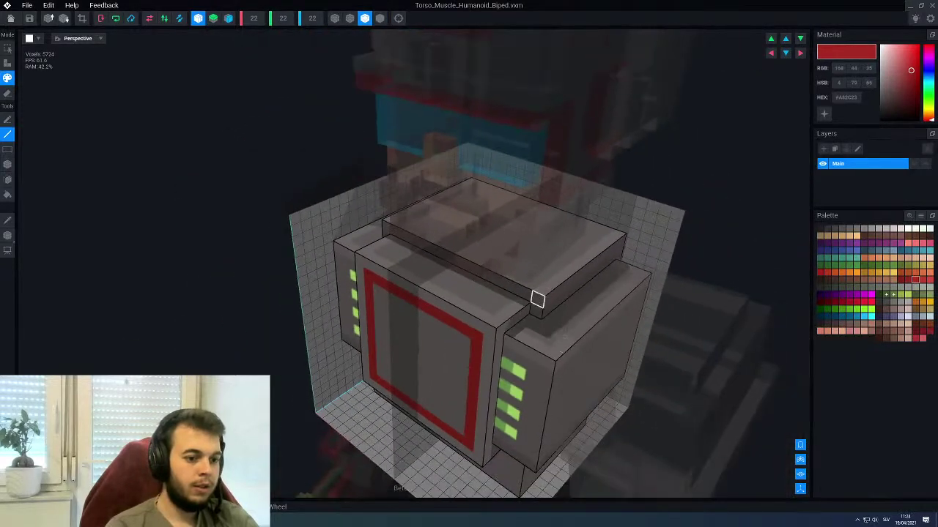
Trace a red U-shaped stripe on top of the chest plate, with both ends running back onto the upper block
mouse_move(535, 299)
right_down()
mouse_move(515, 293)
mouse_move(523, 291)
right_up()
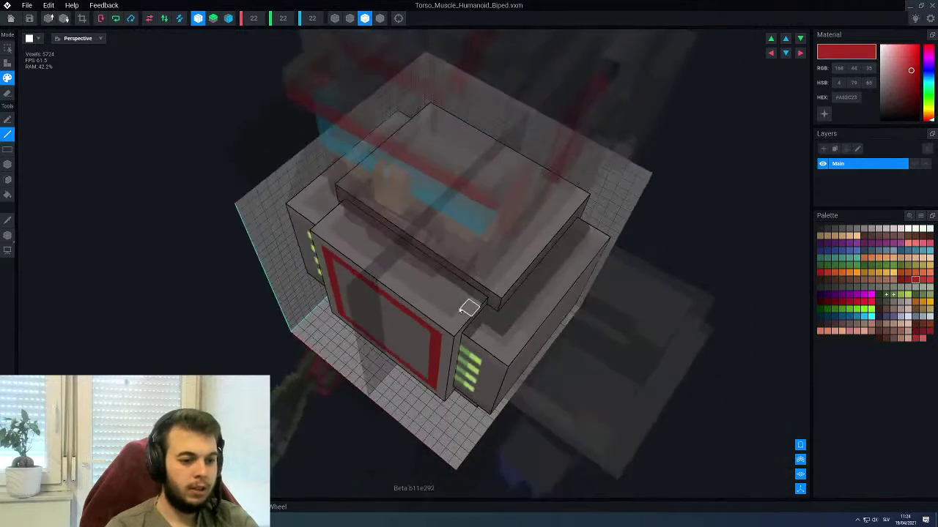
drag(457, 306, 480, 283)
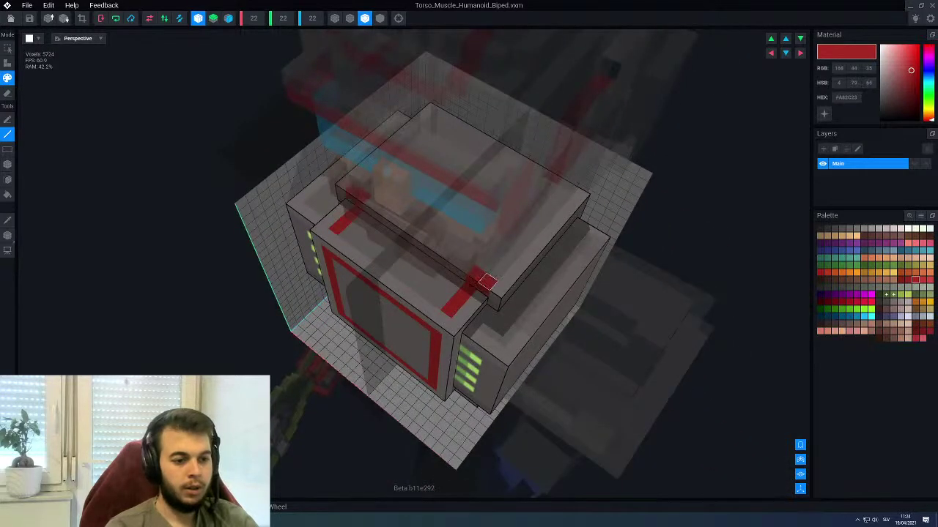
right_drag(480, 282, 516, 280)
mouse_move(462, 286)
mouse_down()
mouse_move(431, 223)
mouse_move(461, 275)
mouse_up()
key(ctrl+z)
middle_drag(482, 273, 476, 272)
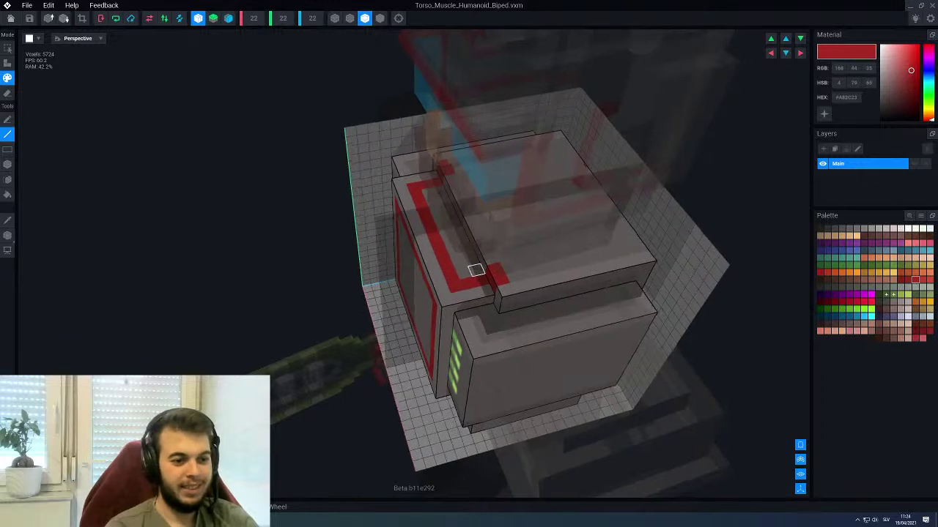
Extend the red stripes across the upper block's top and down the back face, joining them along its lower border
right_drag(476, 270, 487, 254)
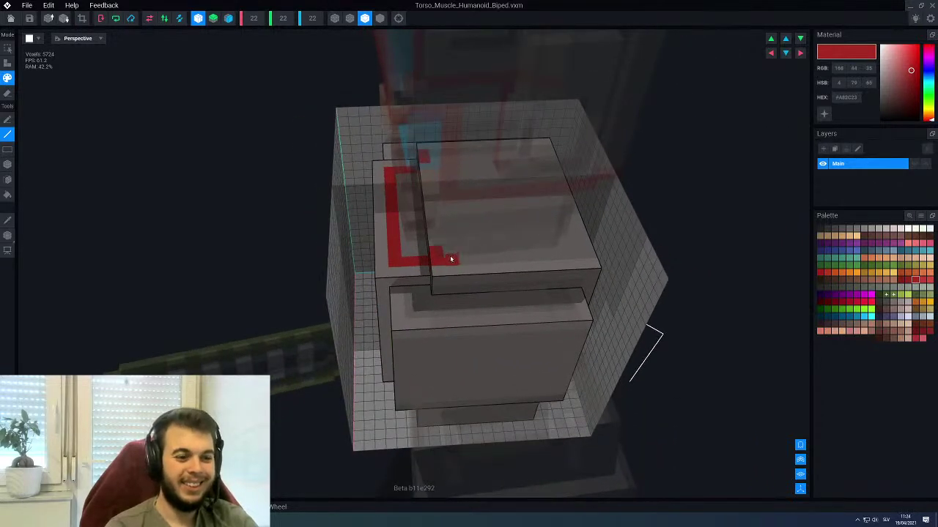
drag(450, 259, 558, 259)
mouse_move(594, 256)
right_down()
mouse_move(576, 251)
mouse_move(608, 271)
mouse_move(549, 197)
right_up()
mouse_move(548, 174)
mouse_down()
mouse_move(535, 364)
mouse_move(659, 366)
mouse_up()
mouse_move(659, 366)
right_down()
mouse_move(568, 303)
mouse_move(553, 240)
mouse_move(591, 285)
mouse_move(527, 300)
mouse_move(538, 311)
right_up()
scroll(551, 285, up, 5)
scroll(575, 311, down, 5)
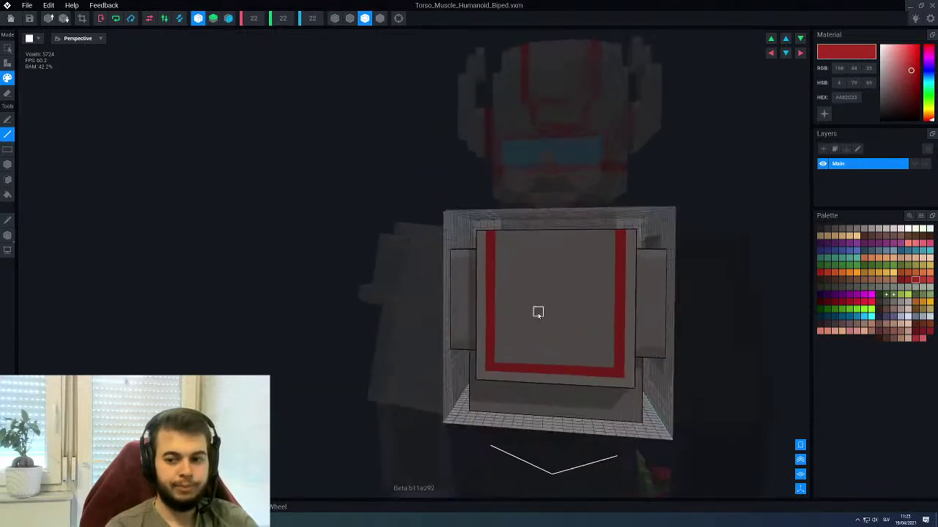
scroll(538, 311, up, 3)
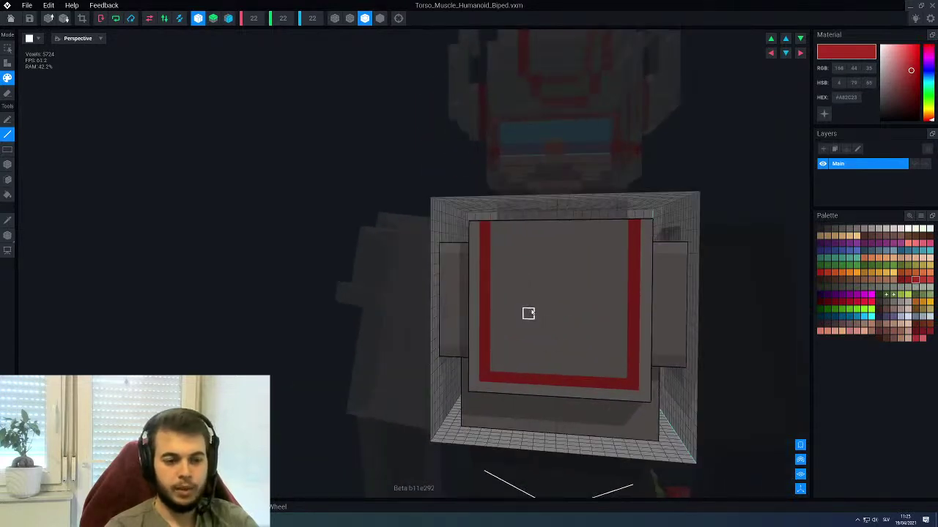
mouse_move(496, 276)
right_down()
mouse_move(496, 268)
mouse_move(496, 278)
right_up()
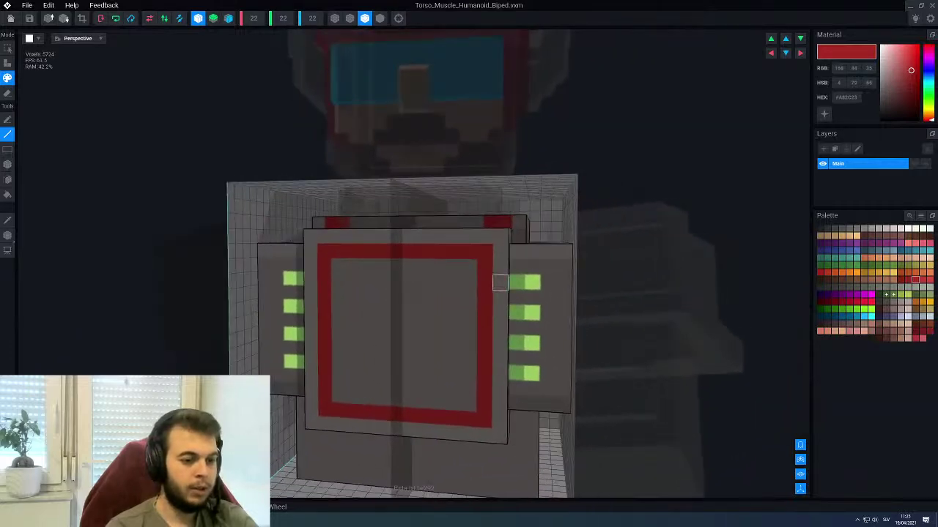
Paint dark grey (#534F4E) upper corner pixels and a horizontal line inside the red frame on the torso's front
alt+click(451, 291)
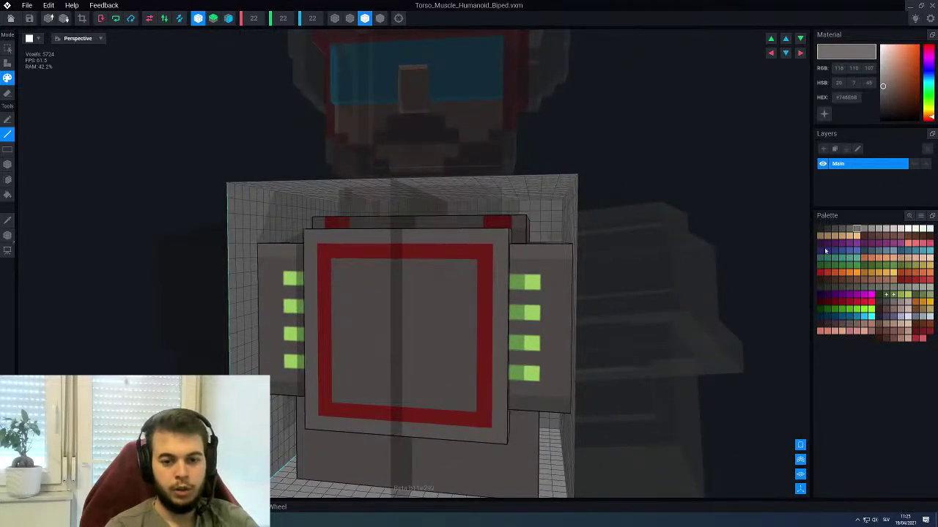
click(845, 231)
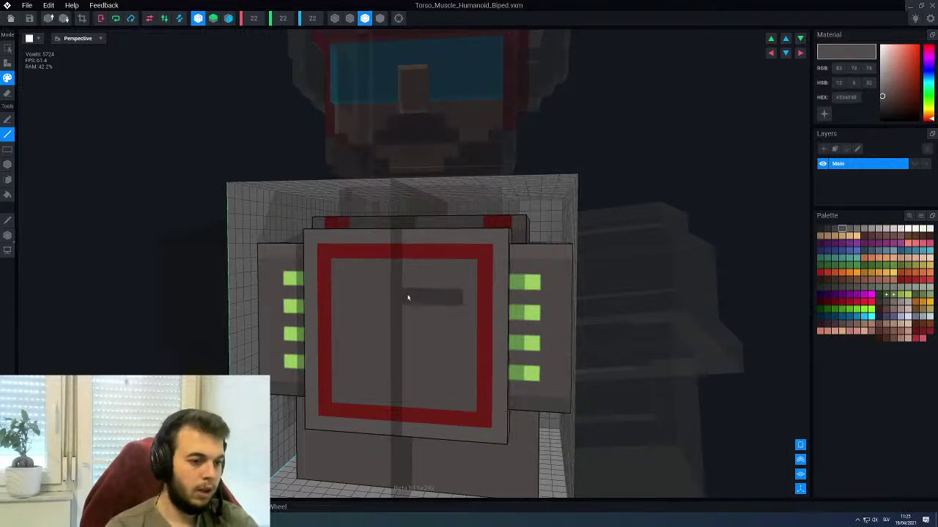
key(ctrl+z)
drag(411, 284, 452, 288)
click(471, 274)
right_drag(437, 342, 438, 345)
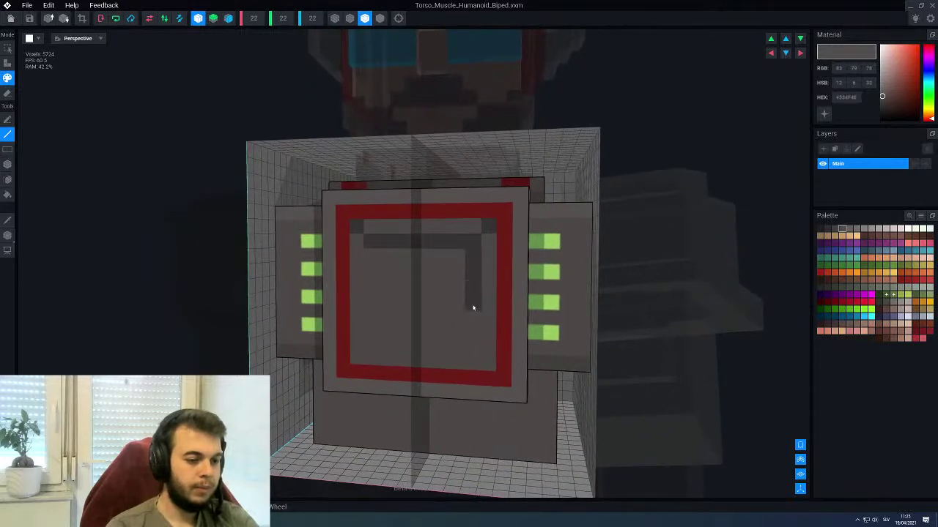
Complete the dark grey emblem on the chest plate with vertical and lower lines and marks in the lower corners
drag(474, 308, 471, 317)
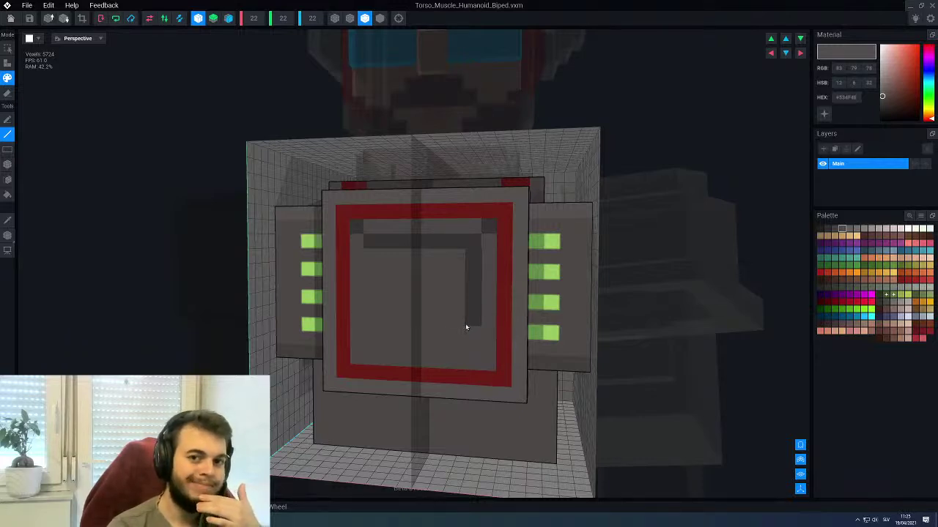
mouse_move(465, 328)
mouse_down()
mouse_move(447, 341)
mouse_move(425, 339)
mouse_move(429, 360)
mouse_move(459, 344)
mouse_move(450, 339)
mouse_move(463, 342)
mouse_up()
scroll(443, 345, down, 3)
key(ctrl+z)
scroll(454, 332, down, 3)
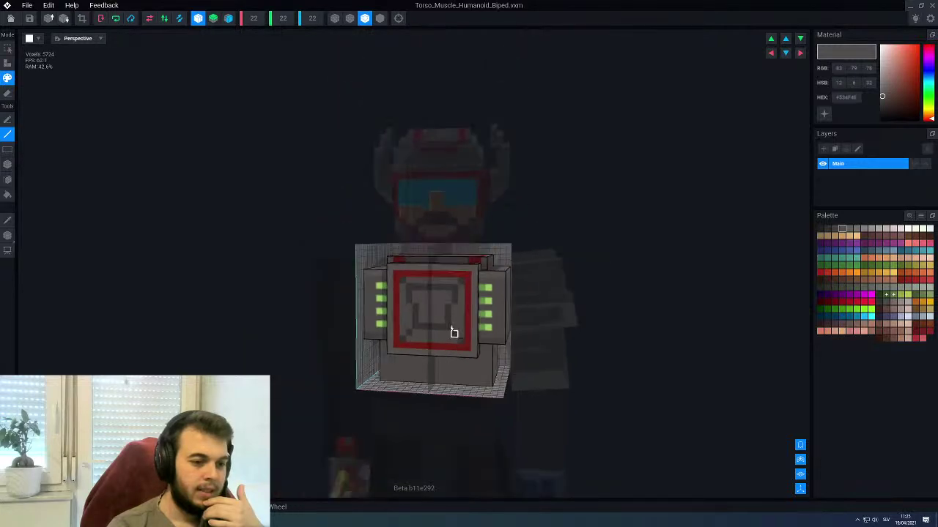
Paint a dark grey rectangular outline and diagonal corner marks inside the red border on the torso's back
right_drag(454, 332, 443, 301)
right_drag(443, 300, 559, 354)
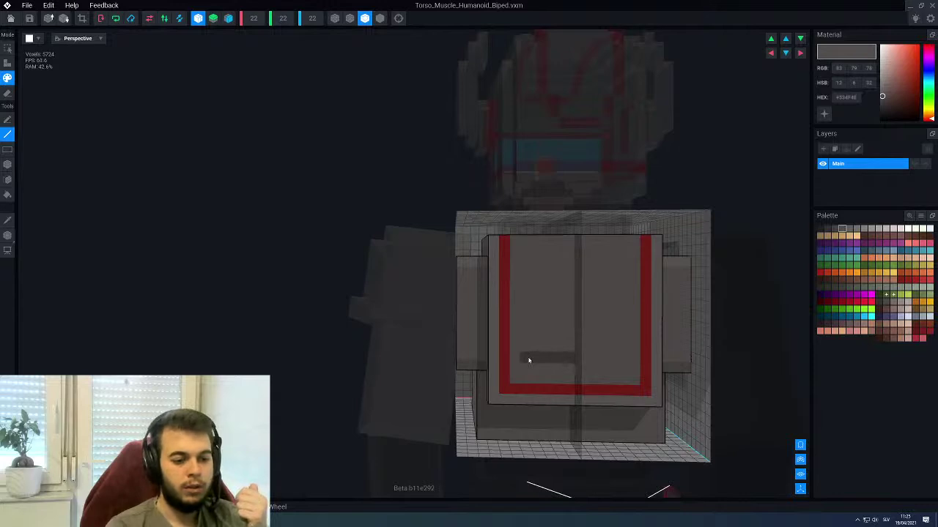
drag(533, 360, 535, 328)
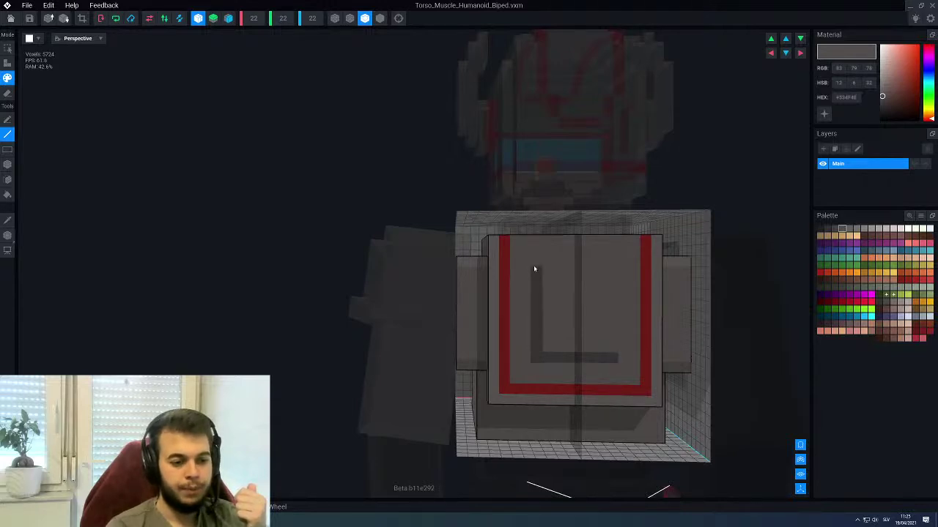
right_drag(536, 260, 531, 259)
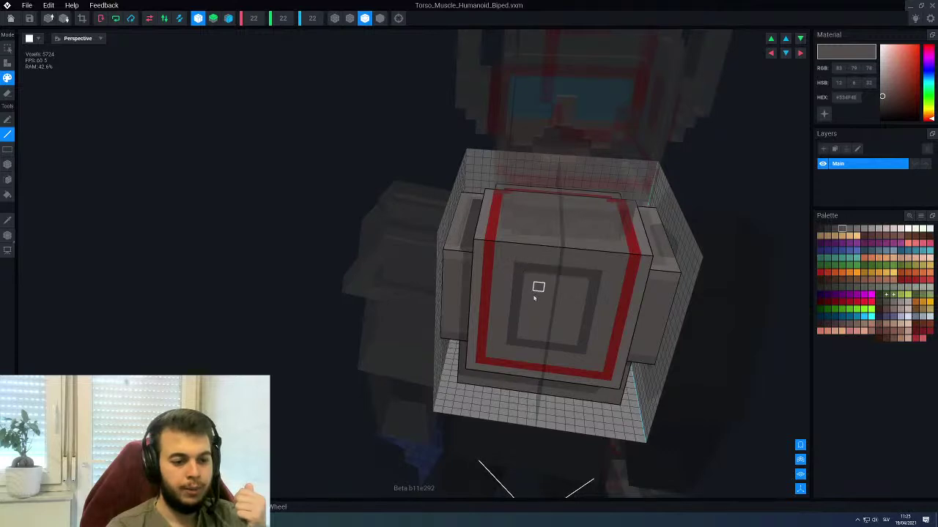
right_drag(534, 297, 540, 372)
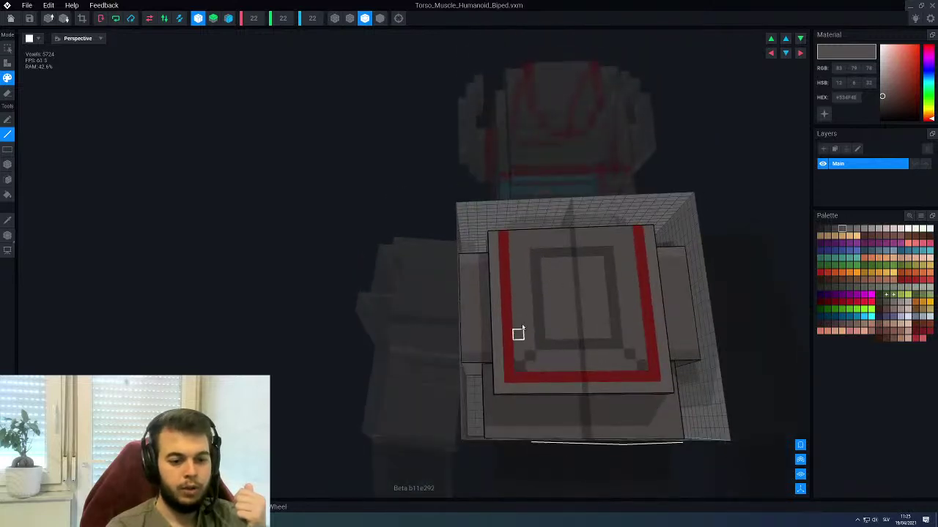
right_drag(518, 331, 520, 309)
scroll(515, 314, down, 4)
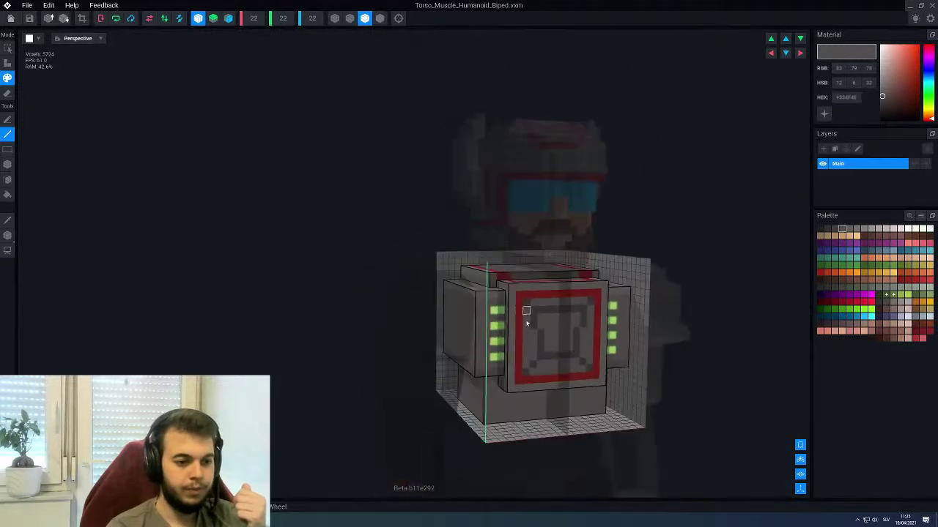
scroll(370, 291, up, 3)
Save the torso model, return to the full character rig, and examine the new armour detail on the figure
click(9, 20)
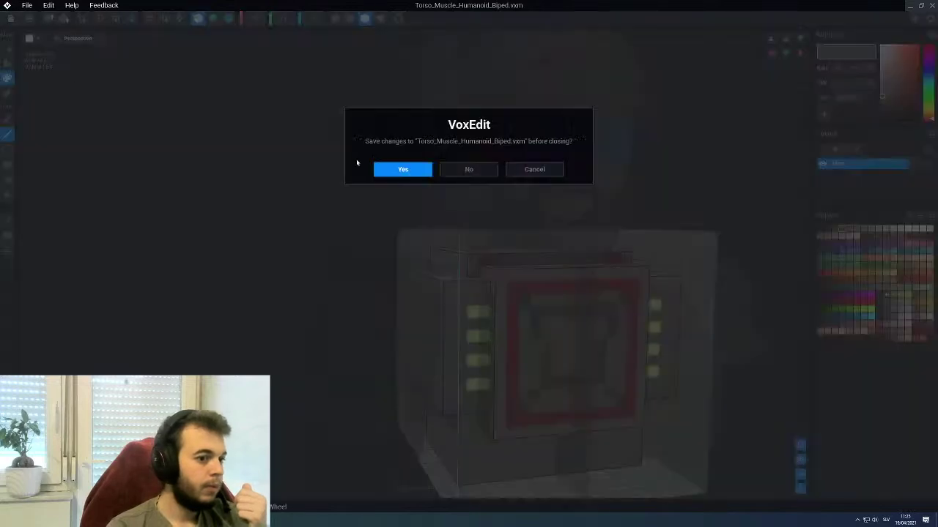
click(382, 169)
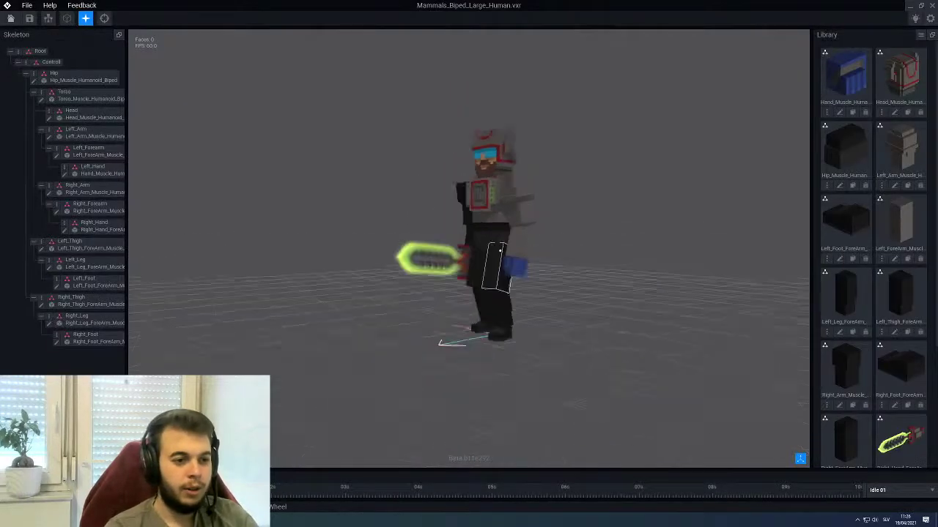
right_drag(500, 251, 495, 252)
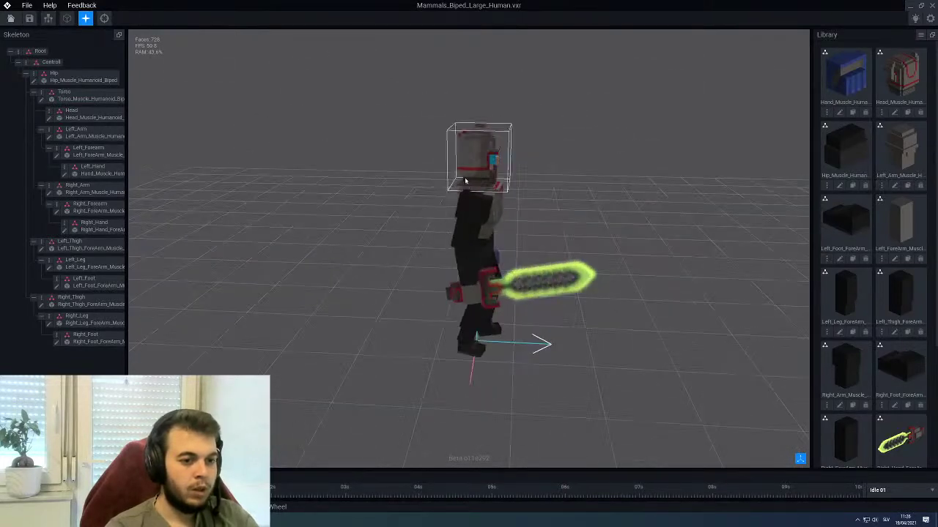
scroll(474, 169, up, 4)
middle_drag(477, 161, 483, 204)
right_drag(482, 205, 514, 260)
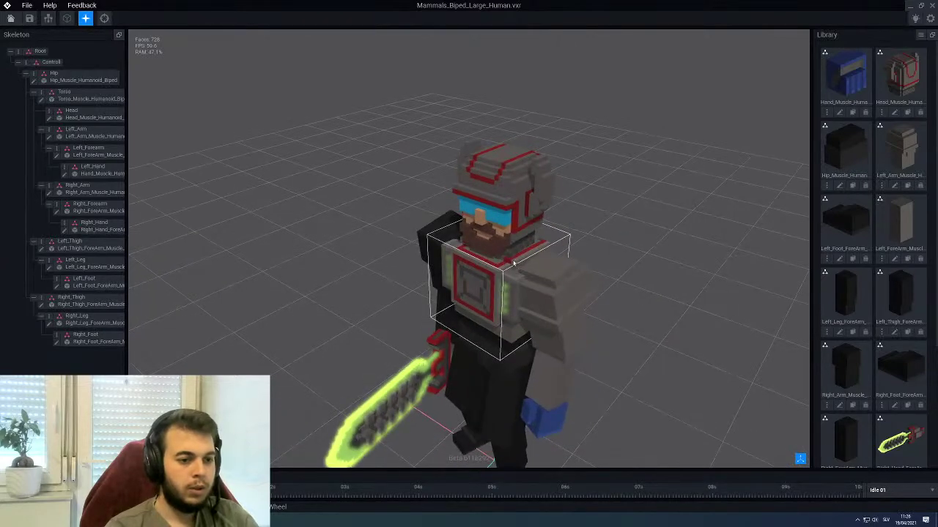
Reopen the torso model and extrude the red strips along both sides of its top upward into raised rails
click(512, 261)
click(41, 104)
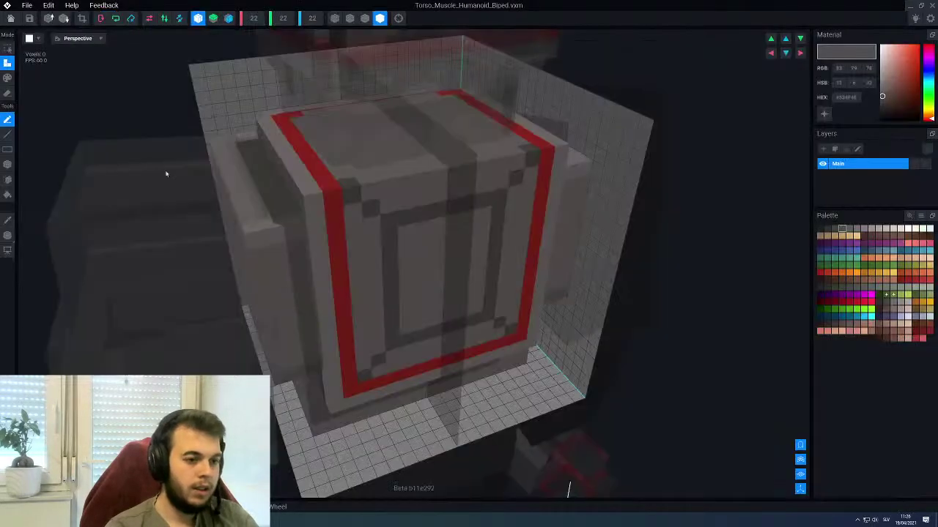
scroll(358, 174, down, 5)
right_drag(361, 172, 407, 185)
scroll(402, 179, up, 3)
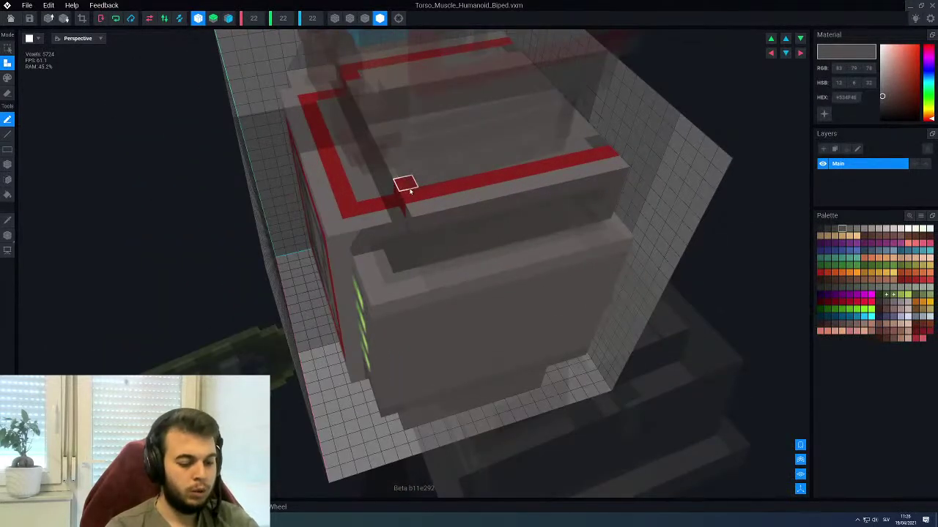
key(f)
click(411, 191)
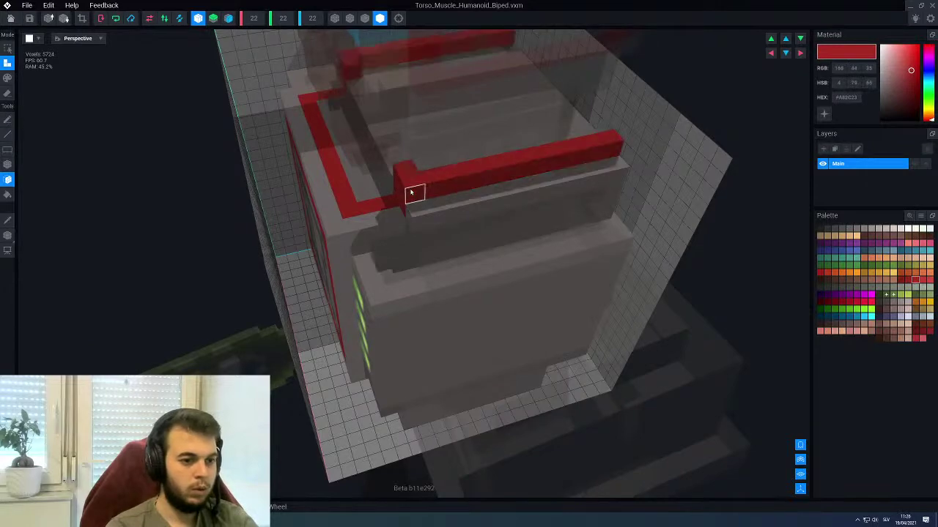
right_drag(411, 191, 388, 249)
click(412, 181)
Show voxel outlines, then recolour the rails' lower outer sides light grey (#847D7A) and their rear posts red (#A82C23)
click(367, 20)
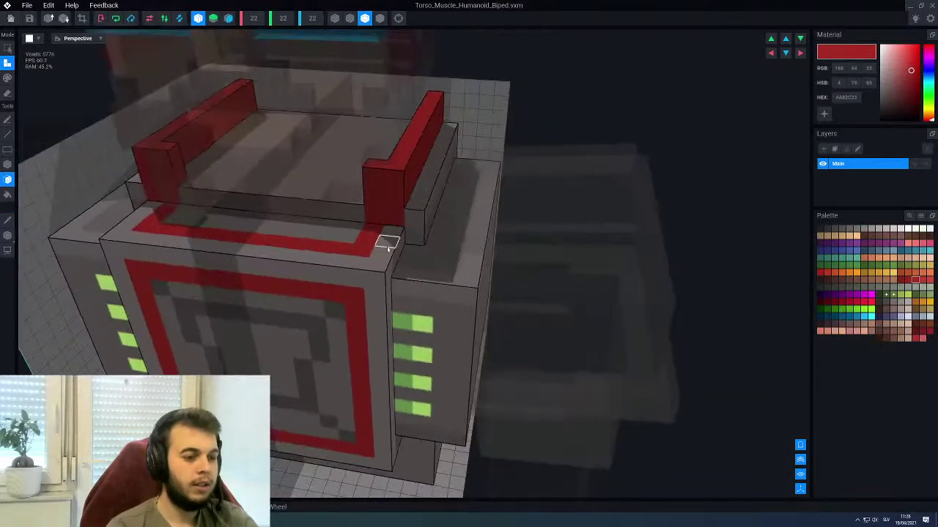
alt+click(393, 249)
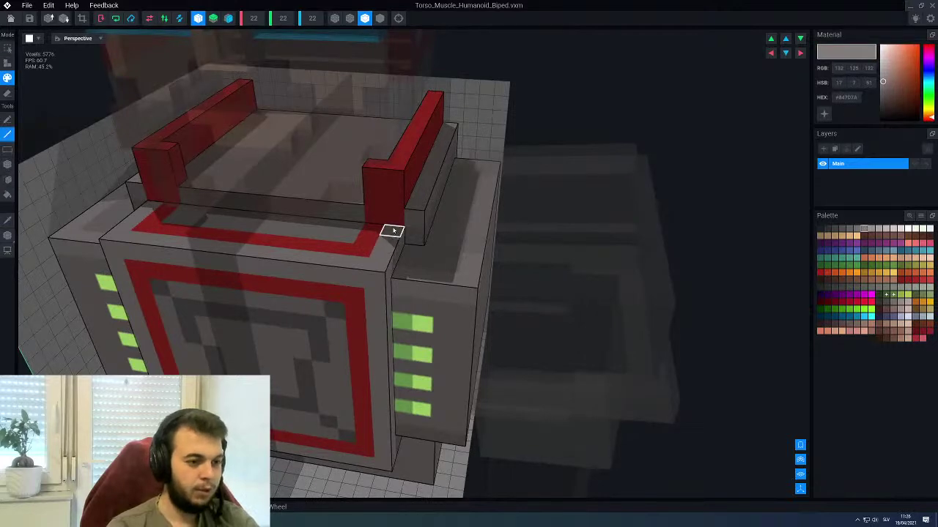
right_drag(393, 198, 393, 187)
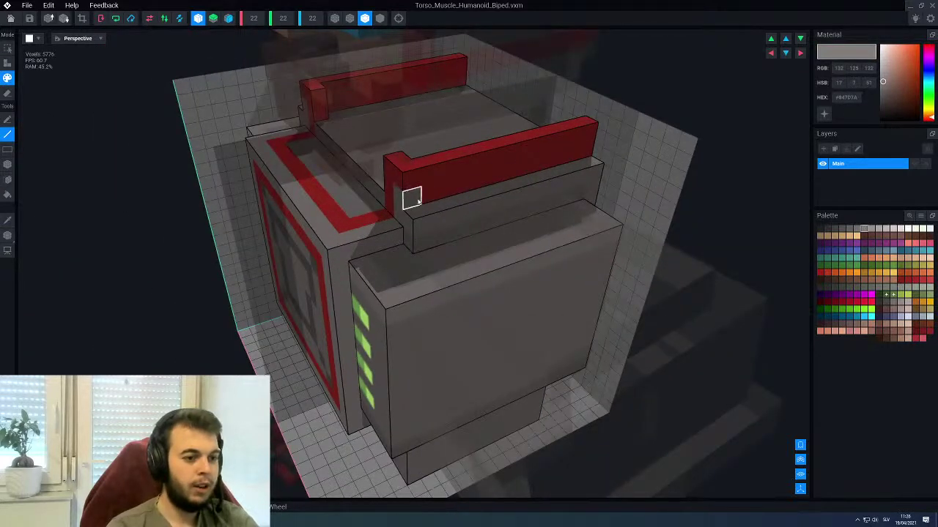
right_drag(566, 158, 385, 136)
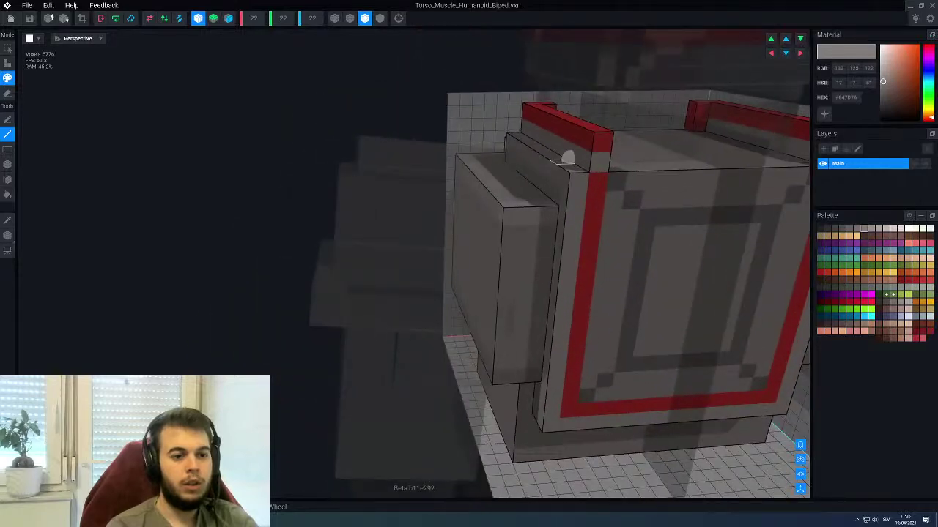
alt+click(593, 200)
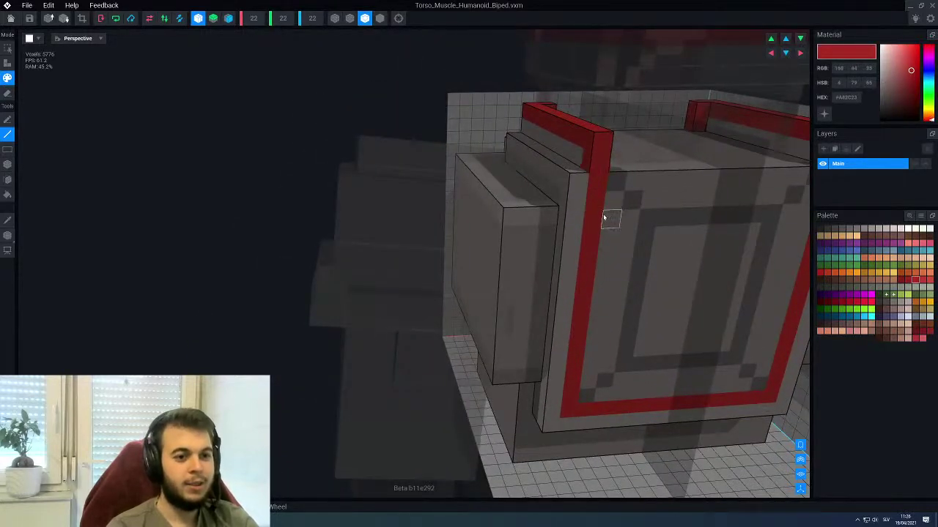
scroll(571, 221, down, 5)
right_drag(519, 212, 448, 267)
scroll(473, 262, up, 3)
scroll(449, 268, up, 2)
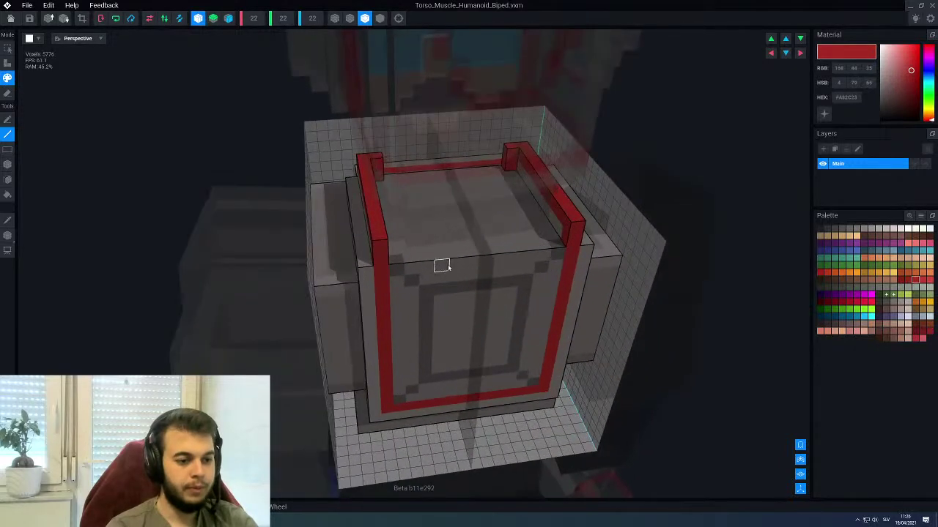
Add grey (#746E6B) voxels between the two red rails along the torso's upper back edge
alt+click(447, 266)
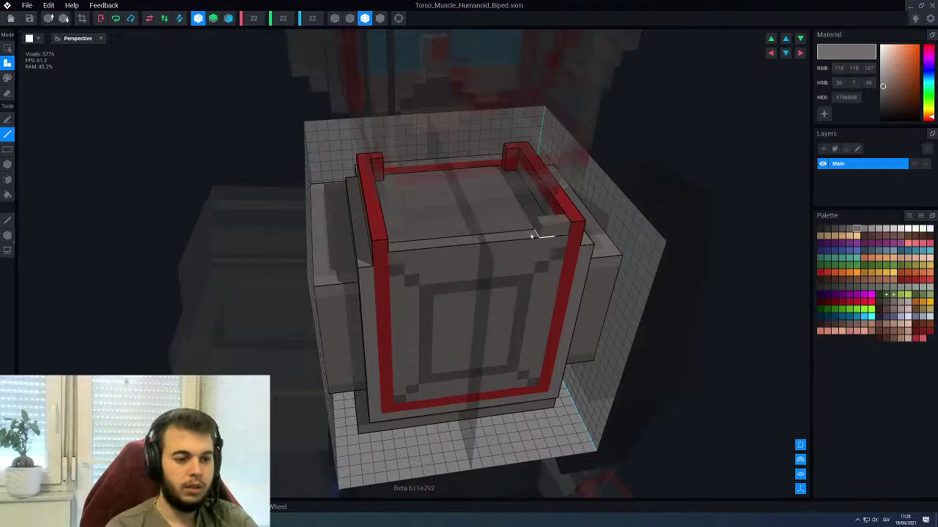
scroll(393, 251, down, 3)
right_drag(393, 251, 400, 252)
Save the torso with its raised collar and inspect it on the full character rig
click(11, 18)
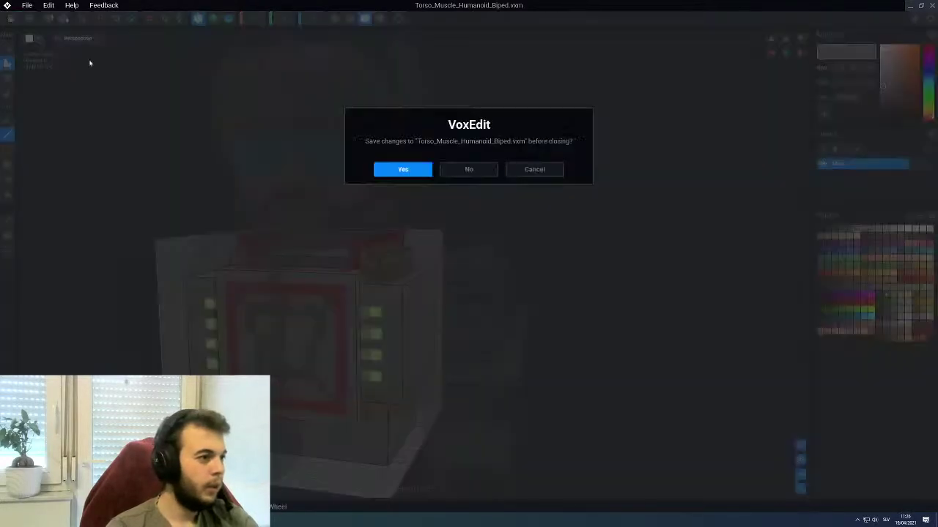
click(412, 170)
right_drag(442, 213, 307, 196)
right_drag(582, 213, 512, 231)
scroll(511, 231, up, 4)
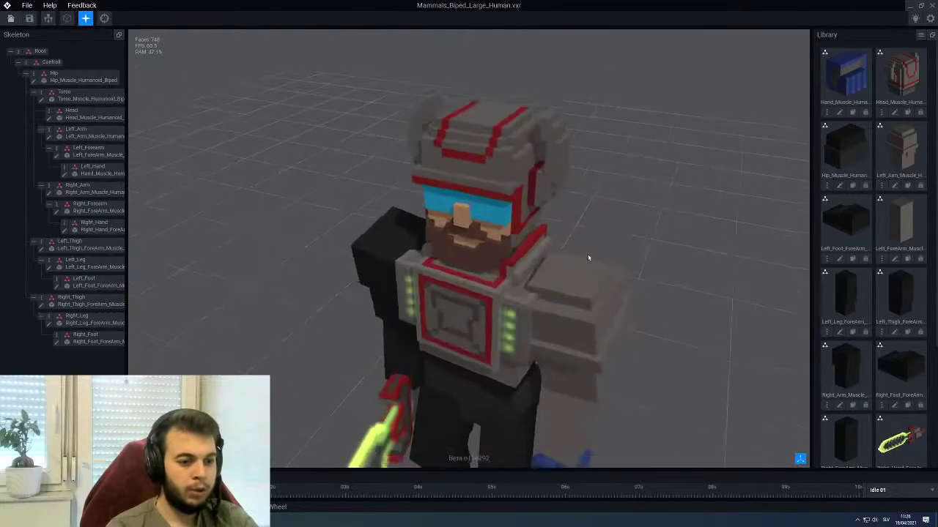
Preview the Detection 01 animation and examine how the torso's collar meets the head during the movement
click(879, 490)
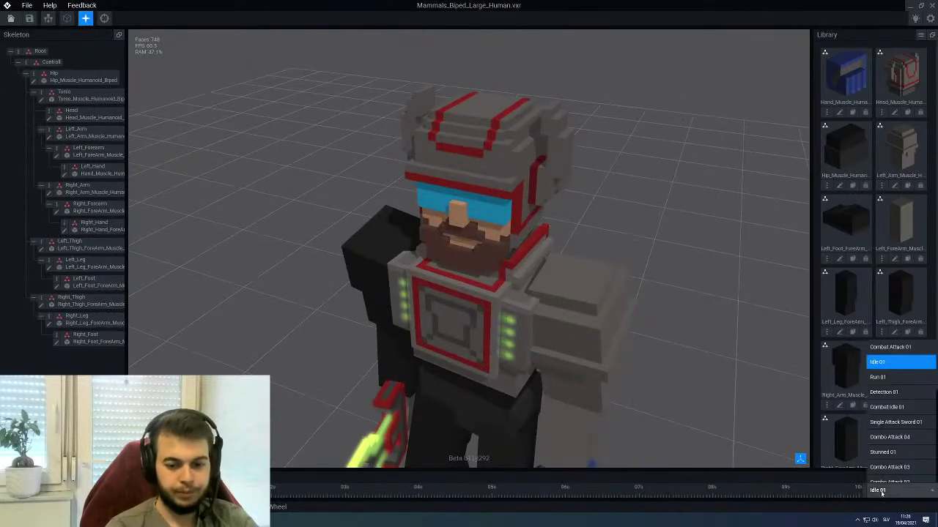
click(882, 392)
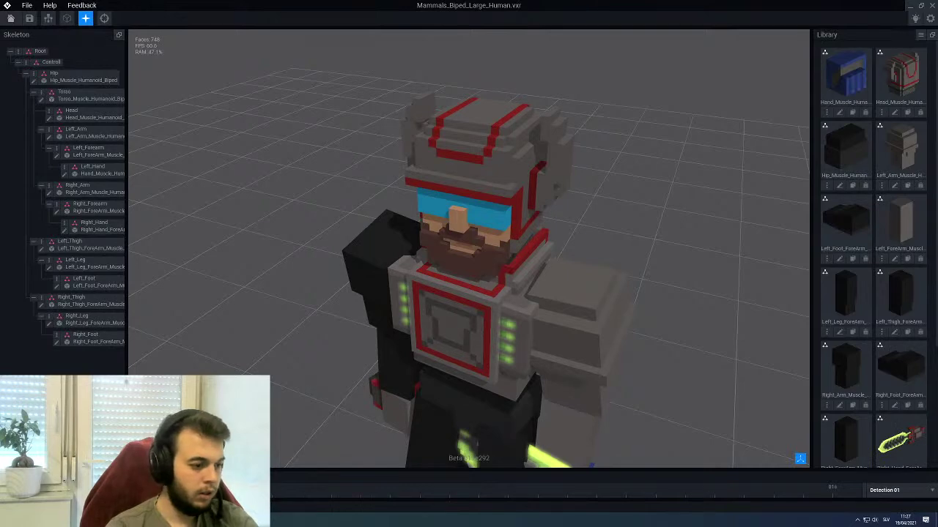
right_drag(517, 241, 519, 231)
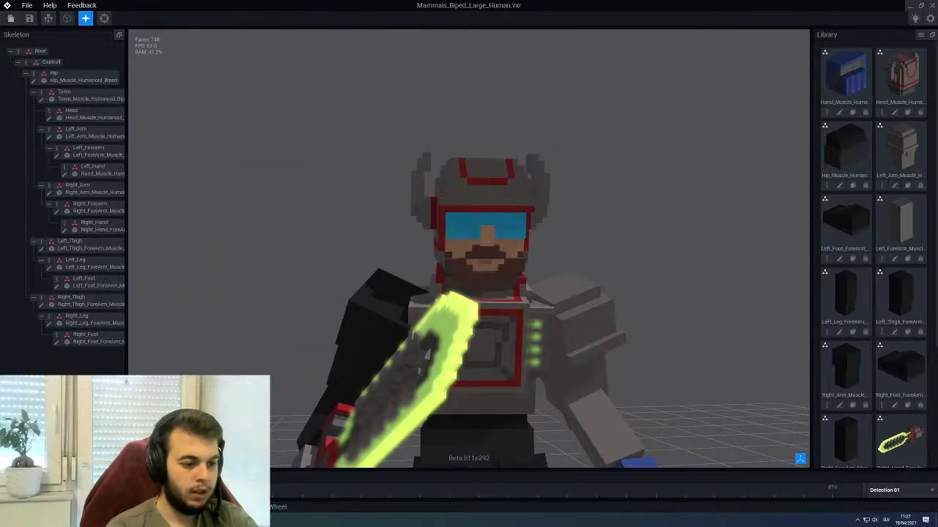
drag(253, 491, 523, 509)
scroll(479, 359, up, 3)
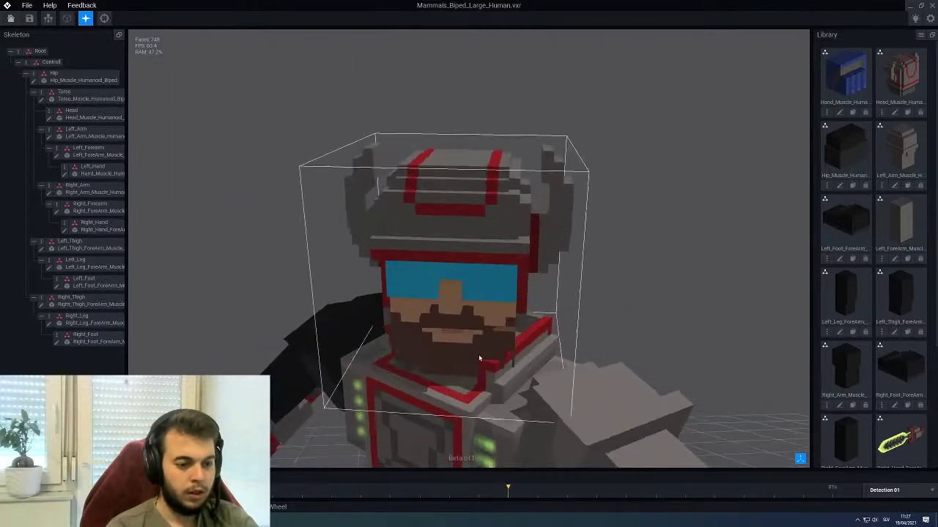
right_drag(479, 359, 475, 386)
scroll(519, 376, up, 3)
scroll(496, 376, down, 3)
Reopen the torso model and extend the red collar rails and the grey side faces beneath them outward
click(473, 386)
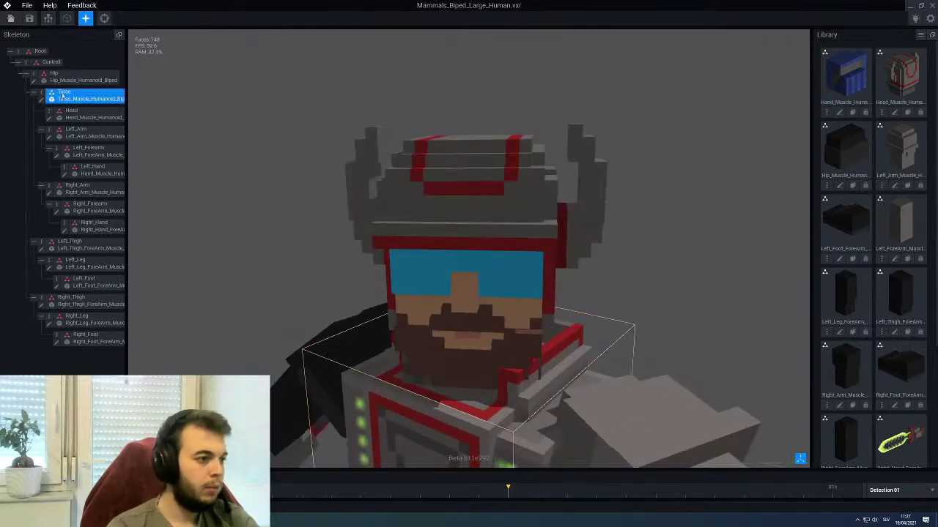
click(41, 100)
right_drag(315, 220, 274, 267)
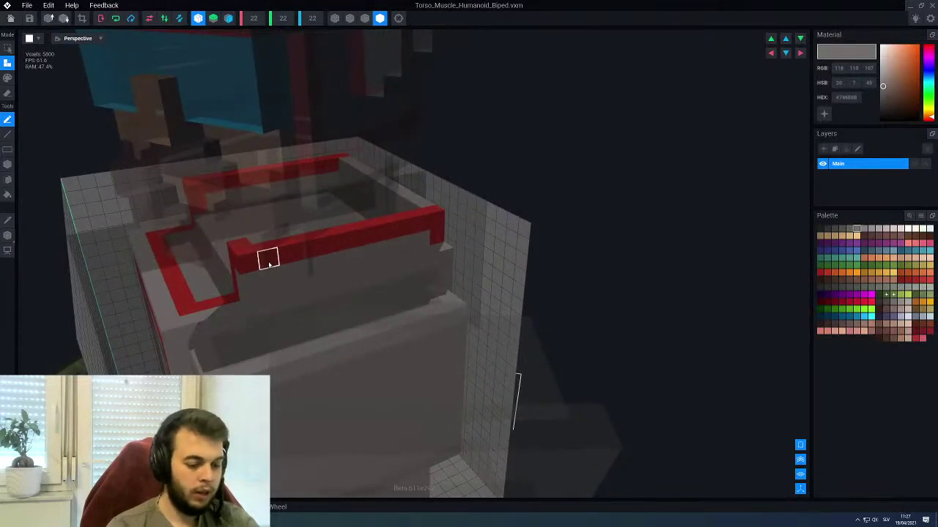
alt+click(268, 262)
key(f)
click(269, 264)
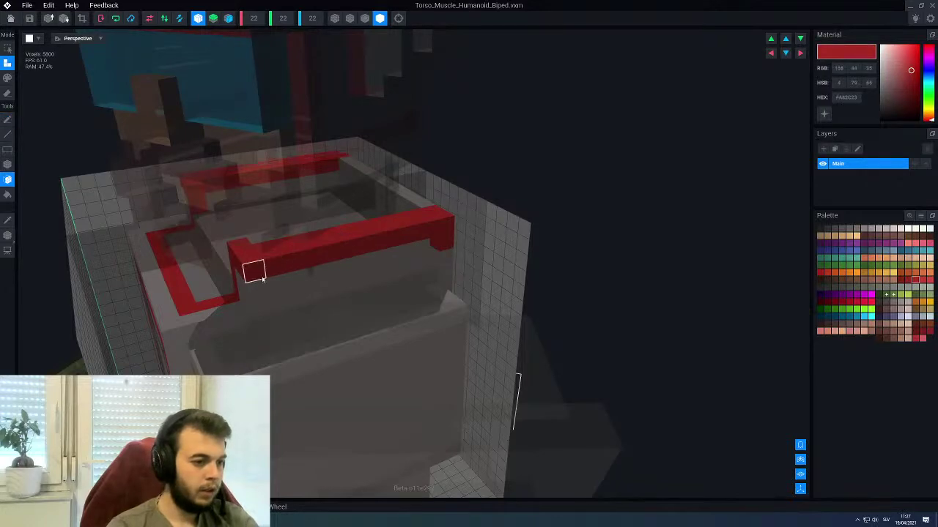
alt+click(262, 284)
click(263, 283)
Widen the vertical stripes on the torso's back outward to both edges with red (#A82C23) paint
right_drag(264, 282, 294, 263)
right_drag(275, 331, 242, 260)
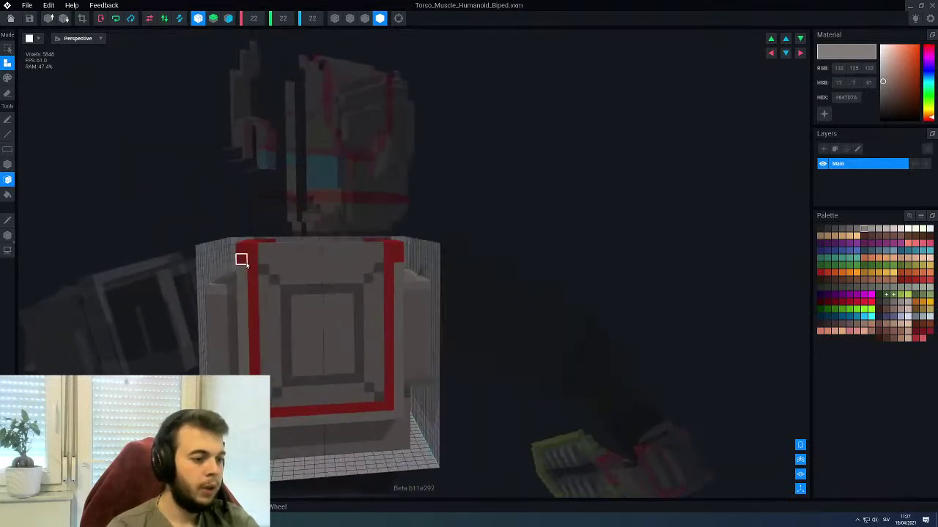
alt+click(242, 260)
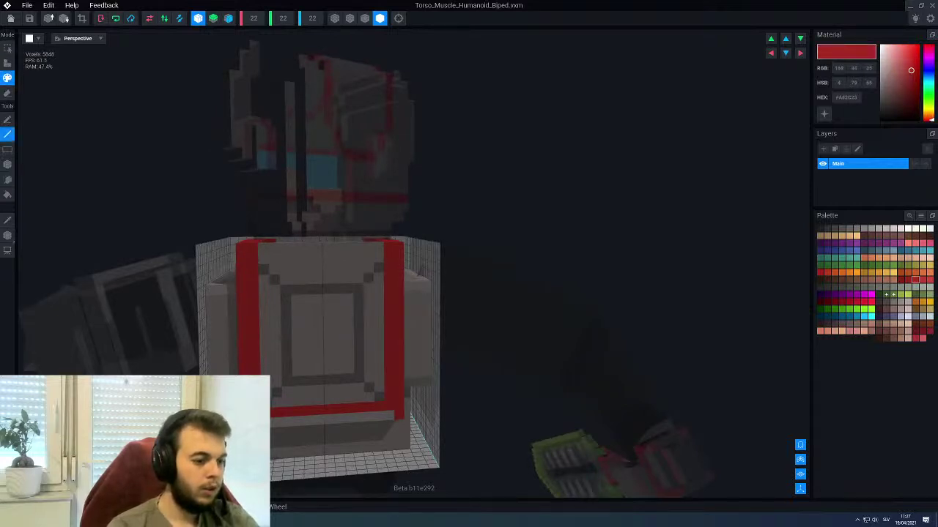
Move the top edge of the dark grey inner frame on the torso's back up one voxel row, repainting the old row in grey (#746E6B)
right_drag(286, 392, 277, 328)
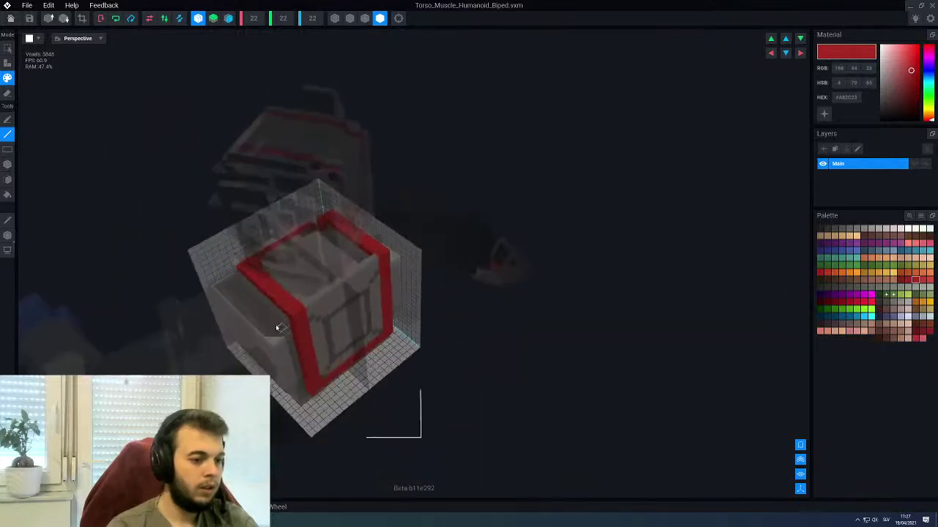
right_drag(317, 382, 275, 321)
scroll(275, 321, up, 2)
middle_drag(275, 321, 340, 358)
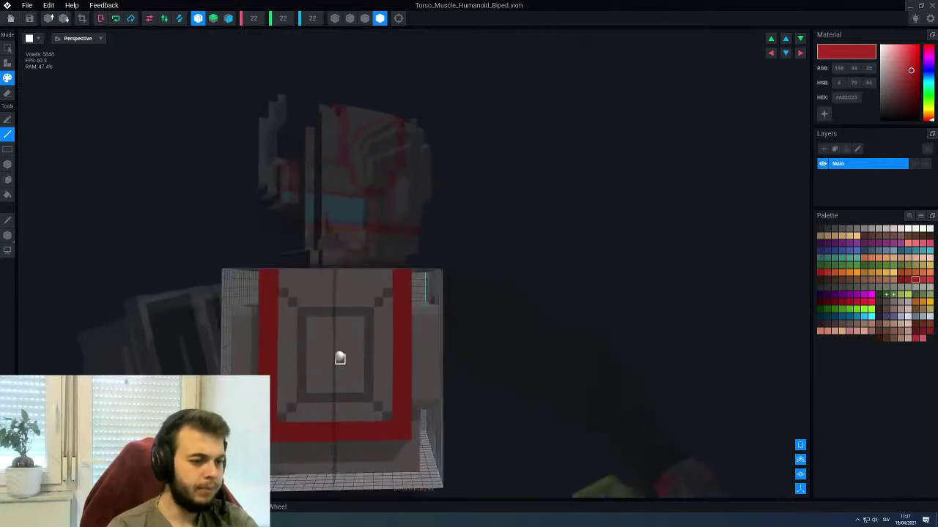
right_drag(339, 358, 309, 350)
scroll(308, 349, up, 3)
alt+click(252, 264)
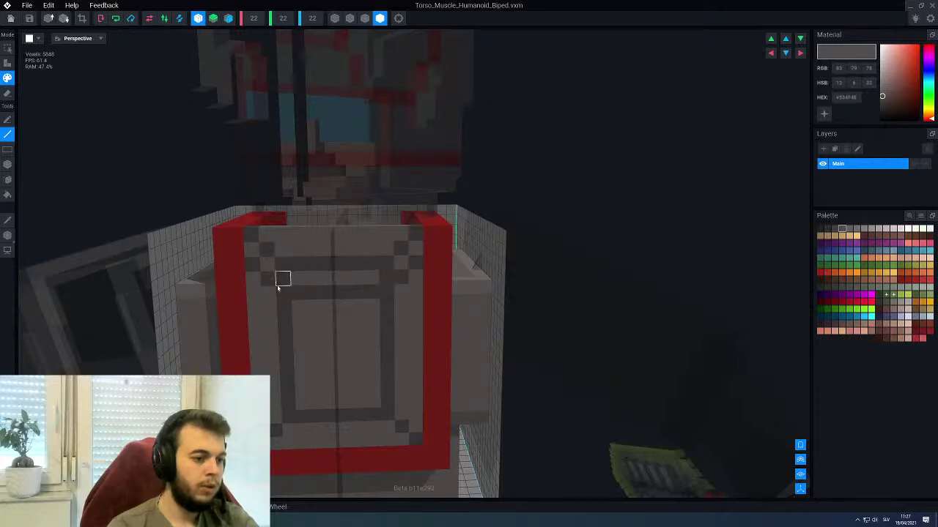
alt+click(253, 308)
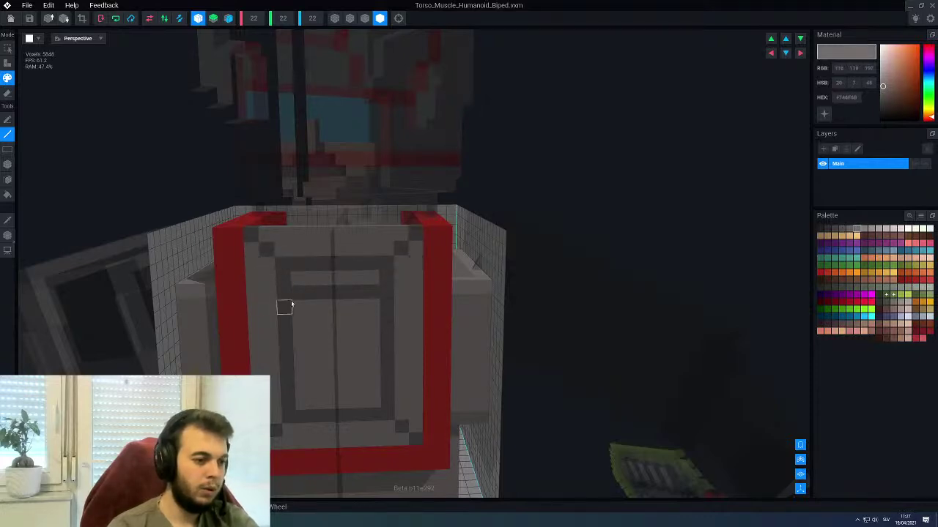
scroll(328, 298, down, 3)
right_drag(310, 349, 344, 319)
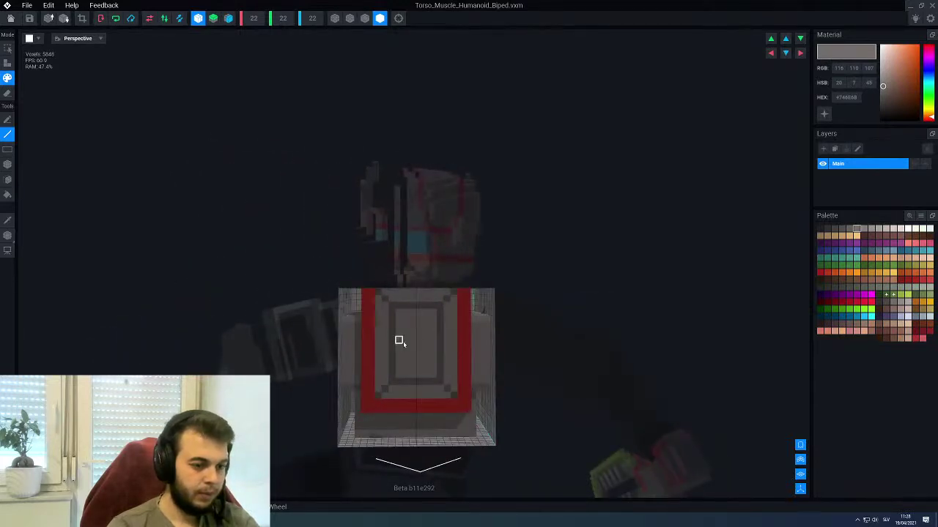
Paint a glowing rectangle in the centre of the back panel, with a light green (#5E793B) core and a darker green (#3C562D) border
scroll(413, 368, up, 6)
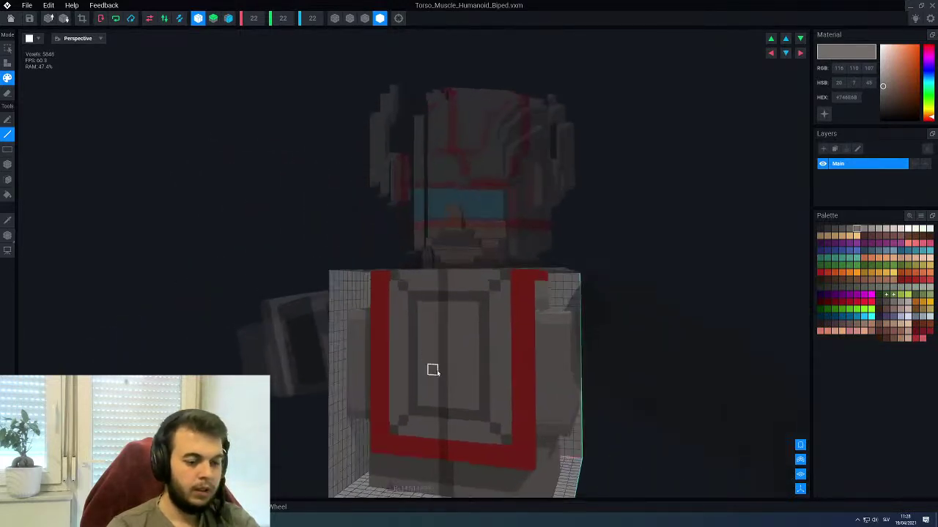
right_drag(429, 373, 418, 373)
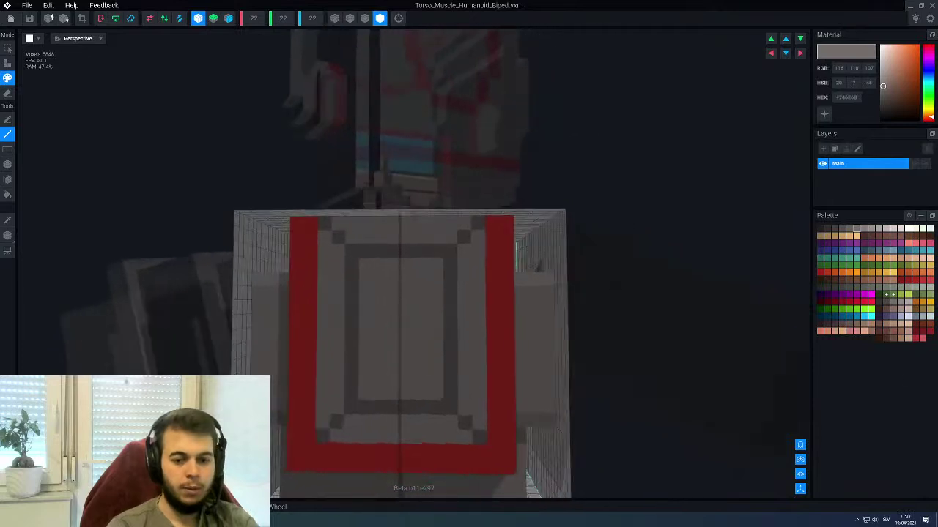
click(894, 294)
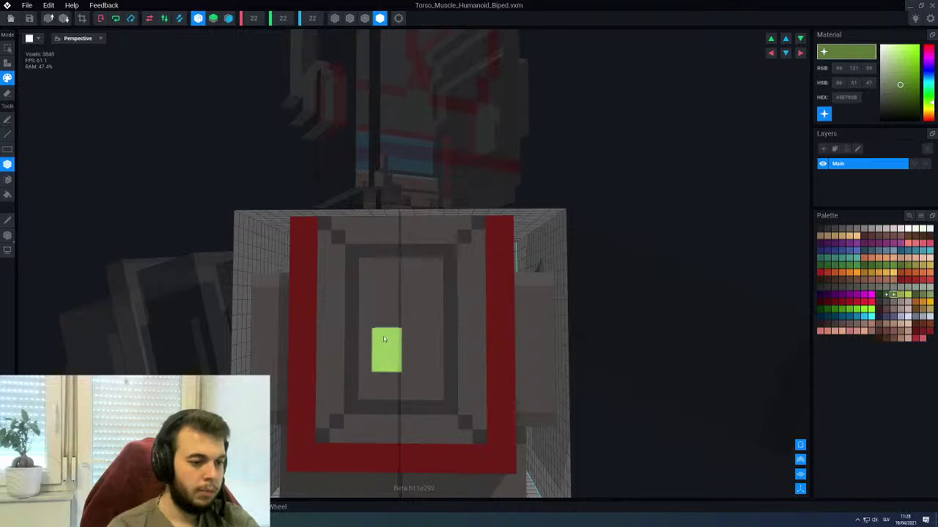
drag(384, 293, 381, 353)
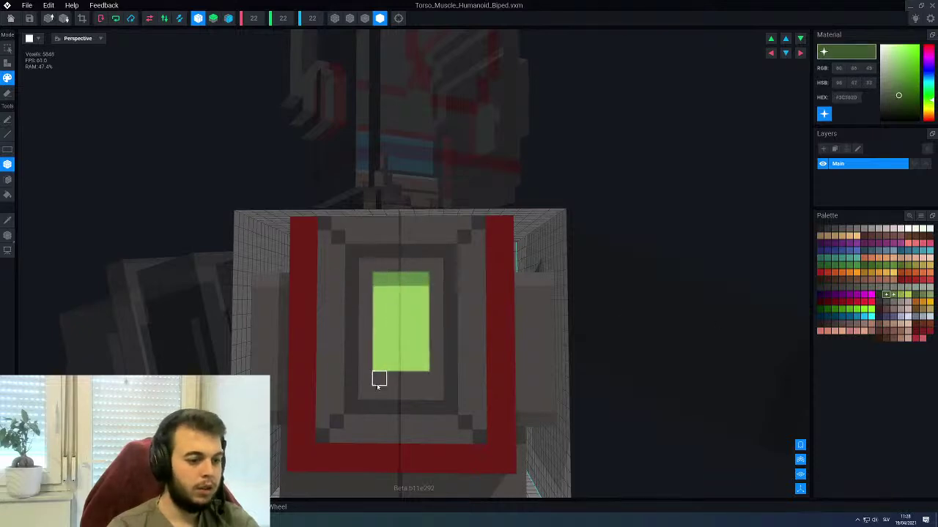
scroll(391, 366, down, 4)
right_drag(392, 337, 397, 317)
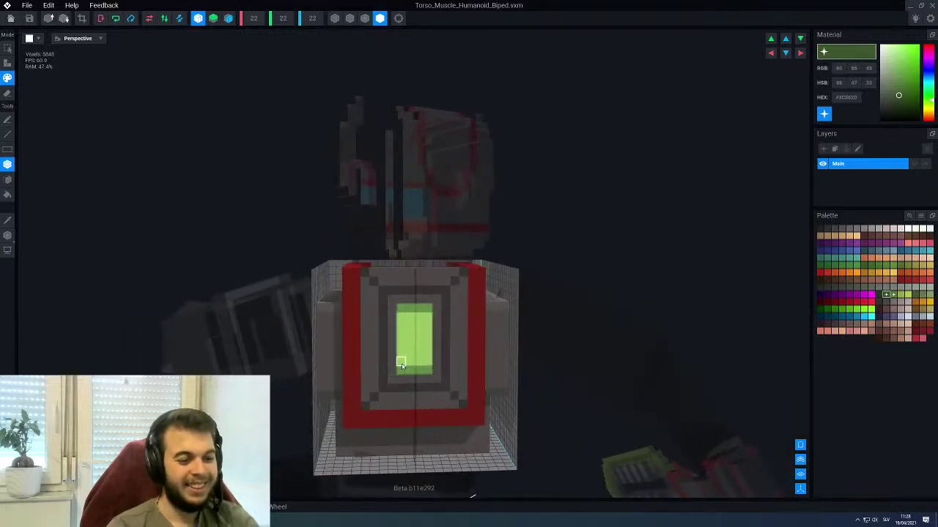
scroll(398, 345, down, 3)
right_drag(393, 340, 387, 345)
Save the torso changes and inspect the updated torso on the full character rig
click(4, 47)
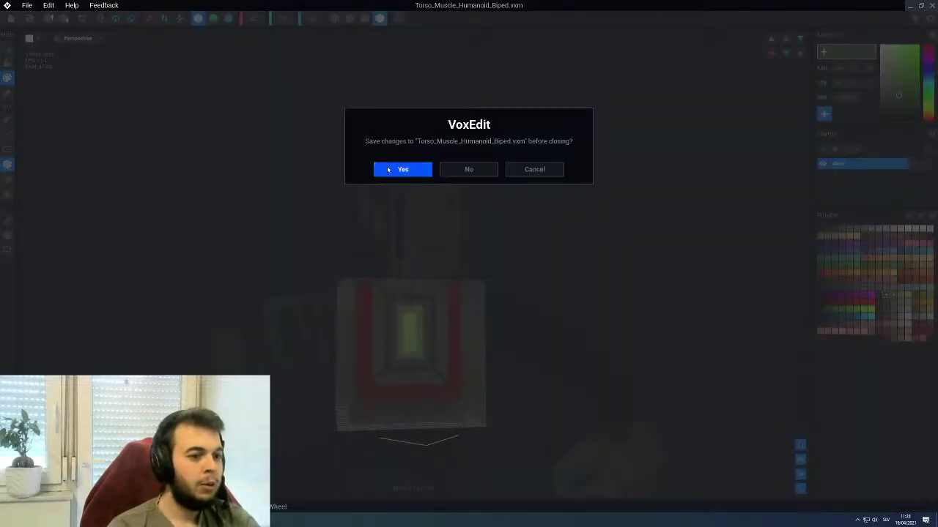
scroll(427, 286, down, 5)
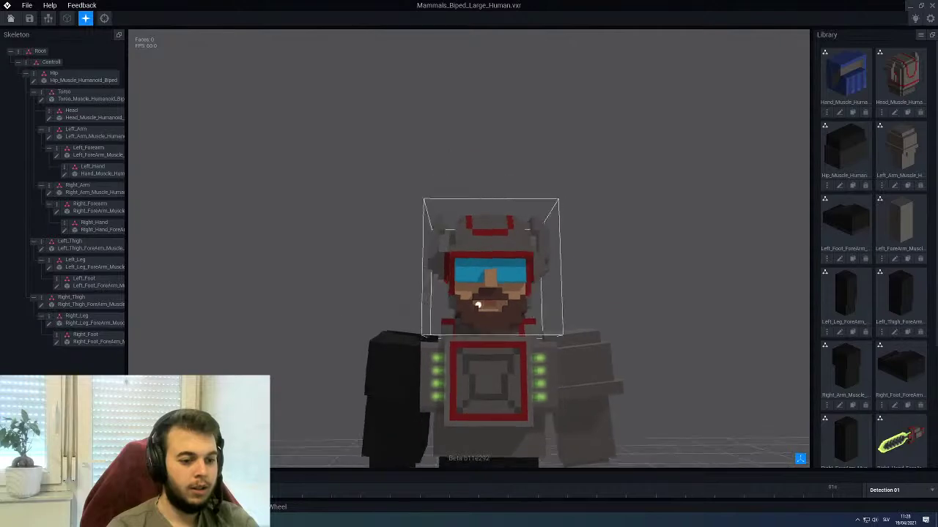
right_drag(477, 308, 567, 351)
scroll(474, 313, down, 3)
scroll(483, 335, down, 3)
middle_drag(480, 388, 498, 326)
right_drag(498, 326, 493, 266)
scroll(499, 284, up, 3)
Reopen the torso with mirroring off and shade the back panel's outer grey edge beside the red trim in darker grey (#645F5C)
click(493, 268)
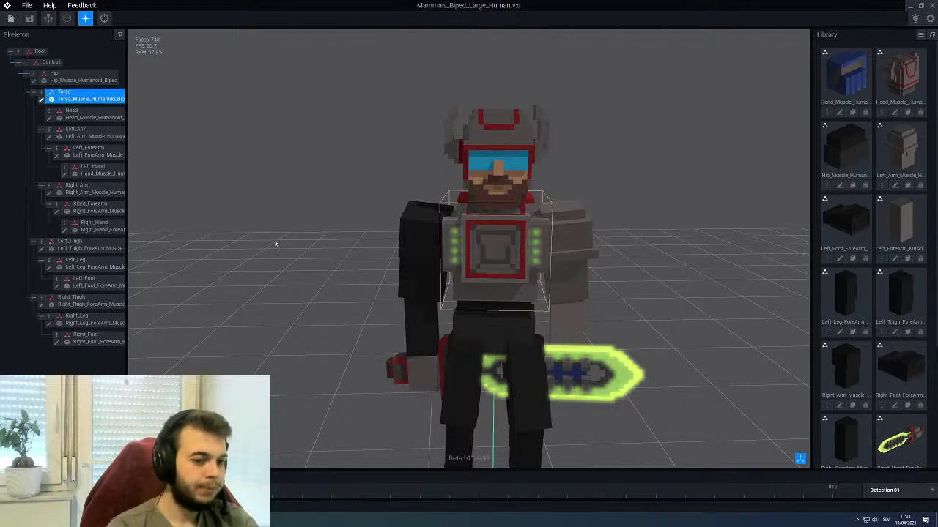
scroll(402, 260, down, 5)
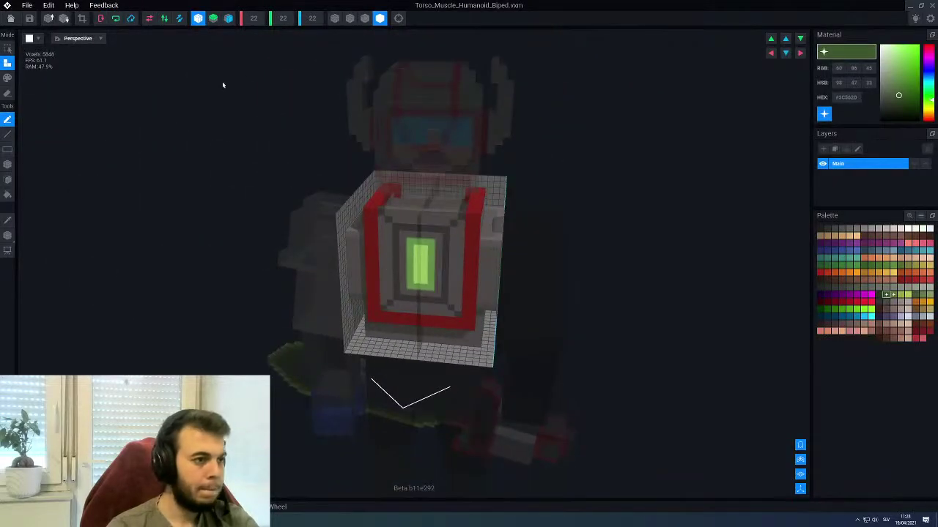
click(199, 18)
scroll(401, 259, up, 3)
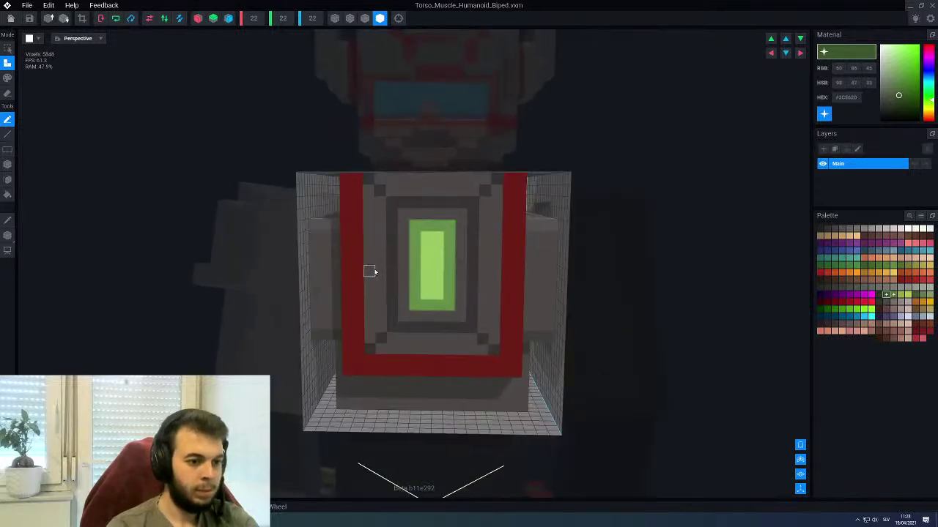
scroll(376, 273, up, 1)
alt+click(378, 273)
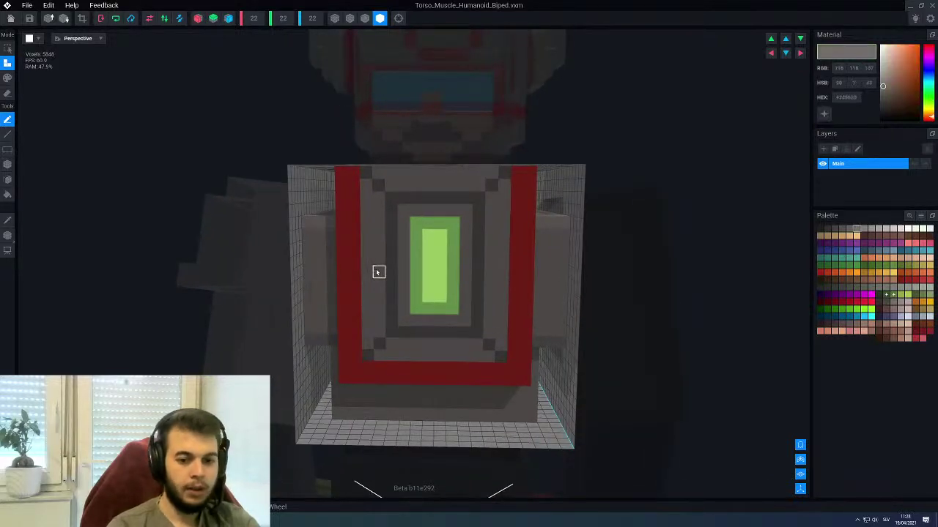
click(851, 230)
key(p)
key(l)
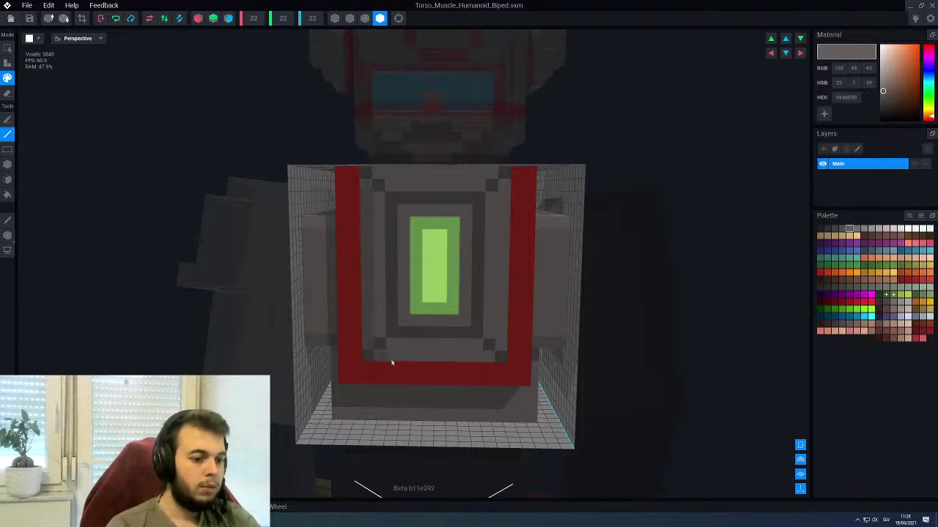
drag(501, 346, 508, 188)
Paint lighter grey (#847D7A) highlights at both ends of the back panel's top row
scroll(454, 278, down, 3)
right_drag(413, 261, 426, 222)
scroll(419, 209, up, 3)
scroll(425, 222, up, 2)
middle_drag(423, 222, 419, 284)
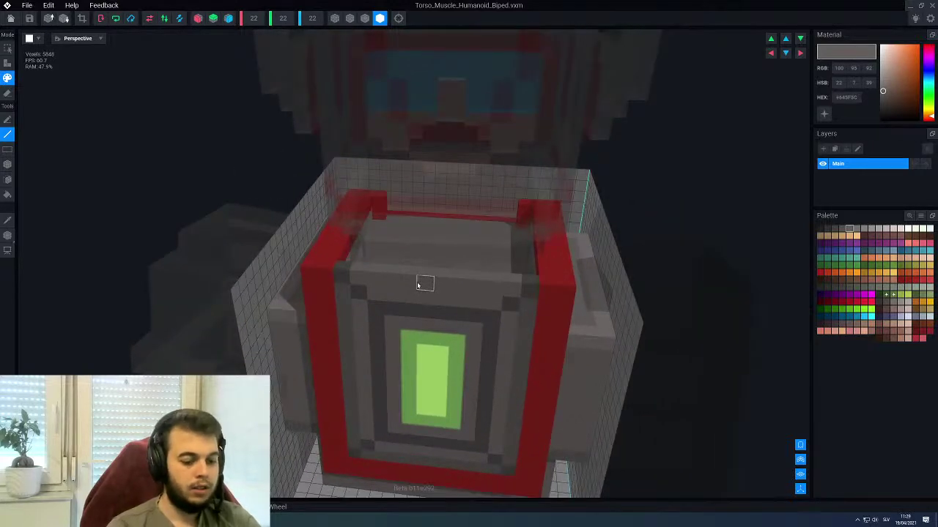
alt+click(438, 285)
click(863, 230)
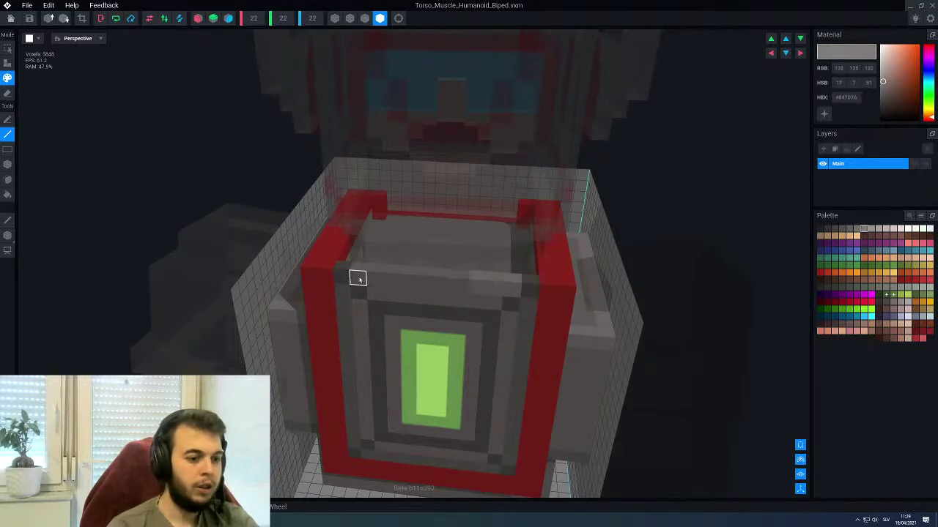
drag(357, 278, 382, 282)
Highlight the corners of the grey ring around the back's green light with lighter grey (#847D7A)
right_drag(435, 285, 399, 349)
scroll(397, 350, up, 1)
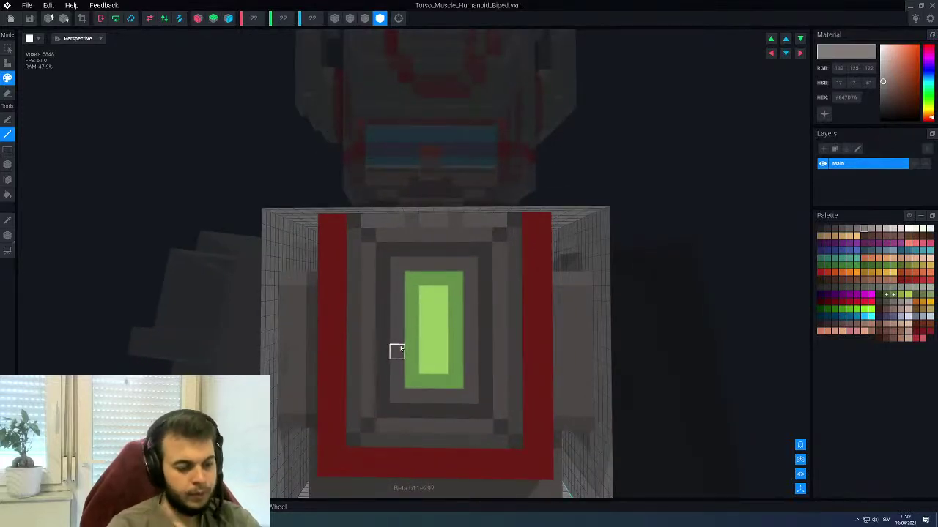
alt+click(399, 400)
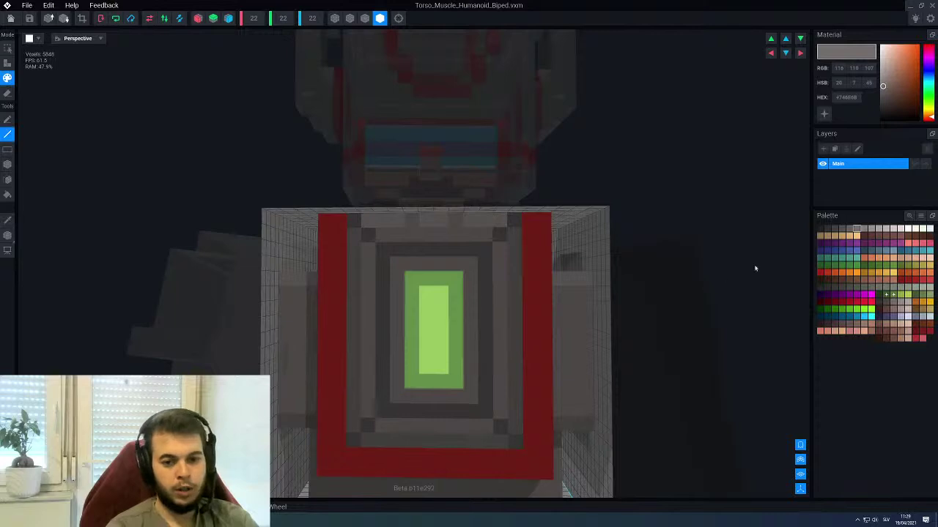
click(863, 230)
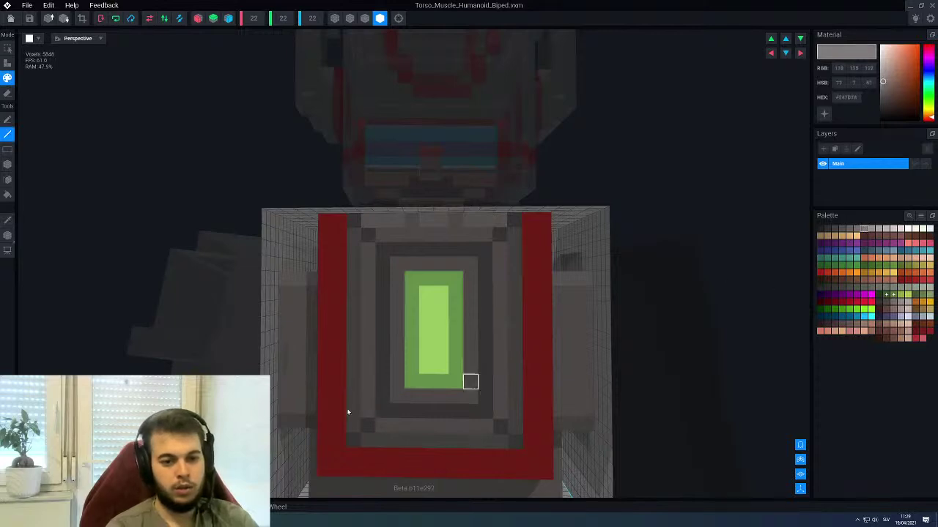
click(395, 396)
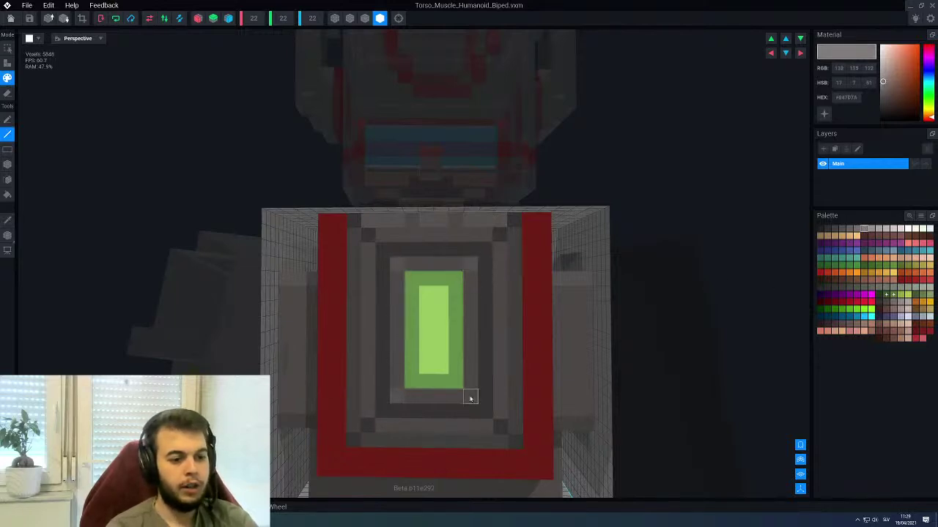
click(470, 399)
Choose a darker red (#95271F) for shading, show the model with outlined edges and turn mirroring across the X axis back on
scroll(441, 374, down, 4)
right_drag(404, 338, 390, 310)
scroll(453, 295, up, 3)
right_drag(485, 281, 507, 284)
scroll(499, 299, down, 3)
alt+click(506, 285)
scroll(505, 289, up, 3)
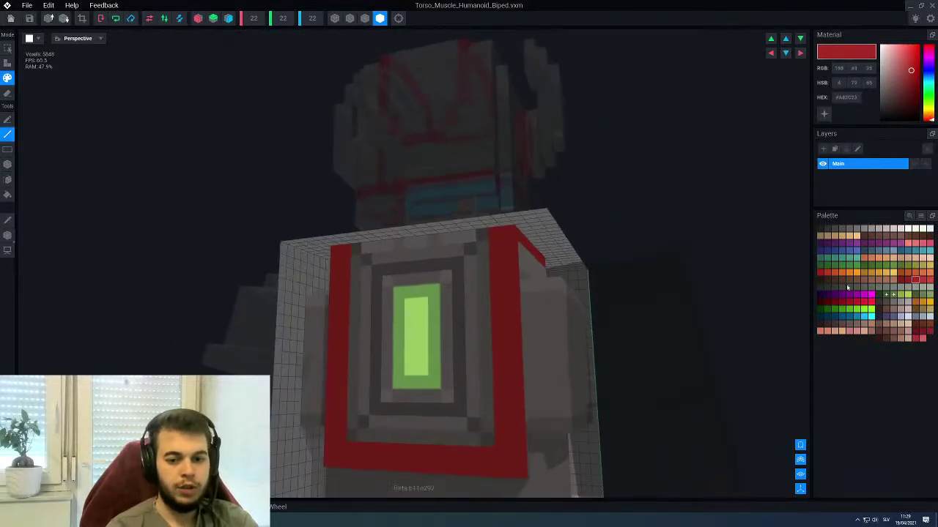
click(909, 281)
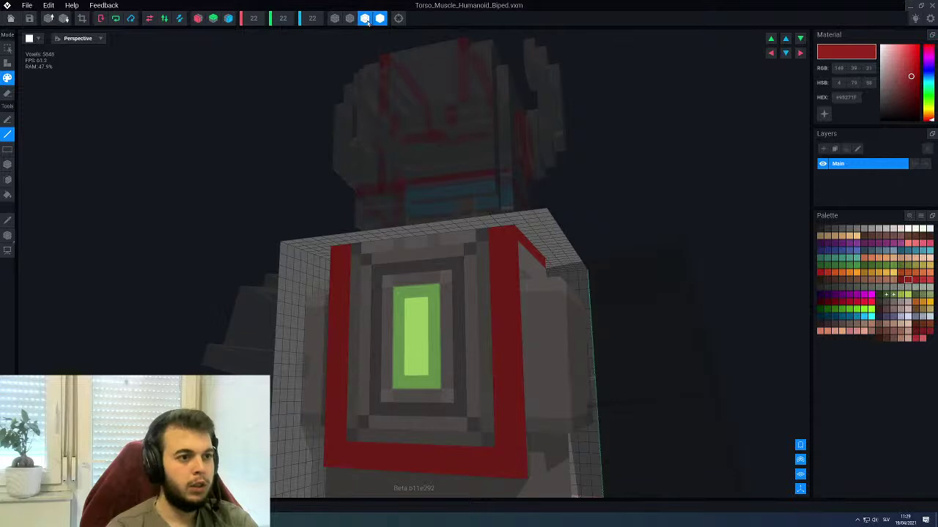
click(364, 19)
scroll(504, 327, down, 3)
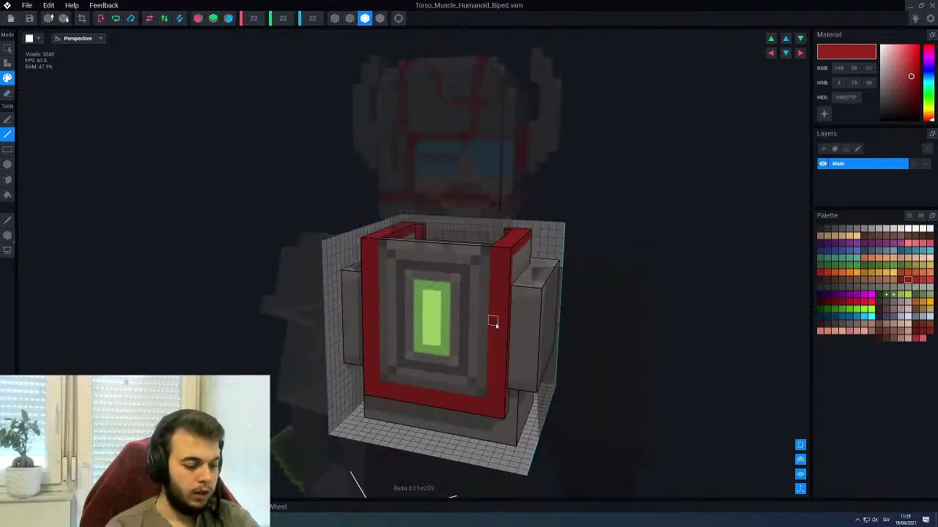
scroll(511, 273, up, 2)
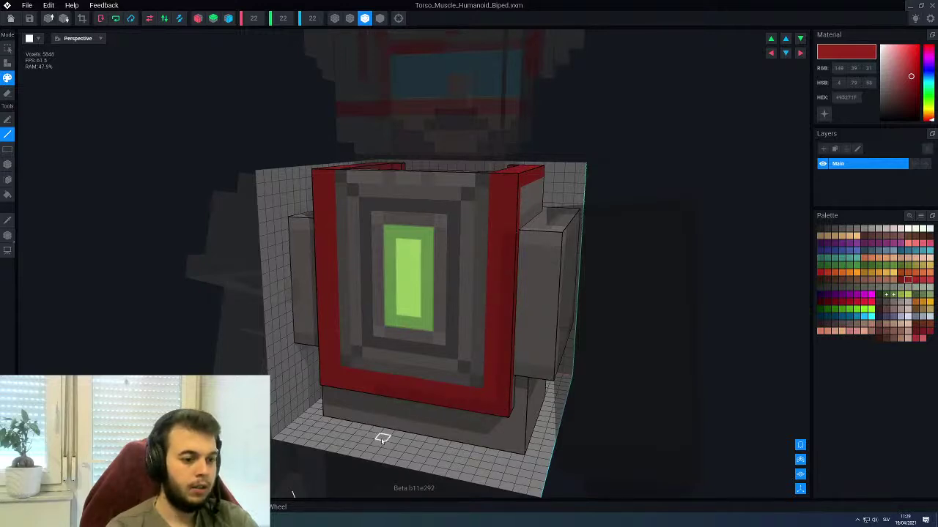
right_drag(368, 388, 372, 379)
click(198, 19)
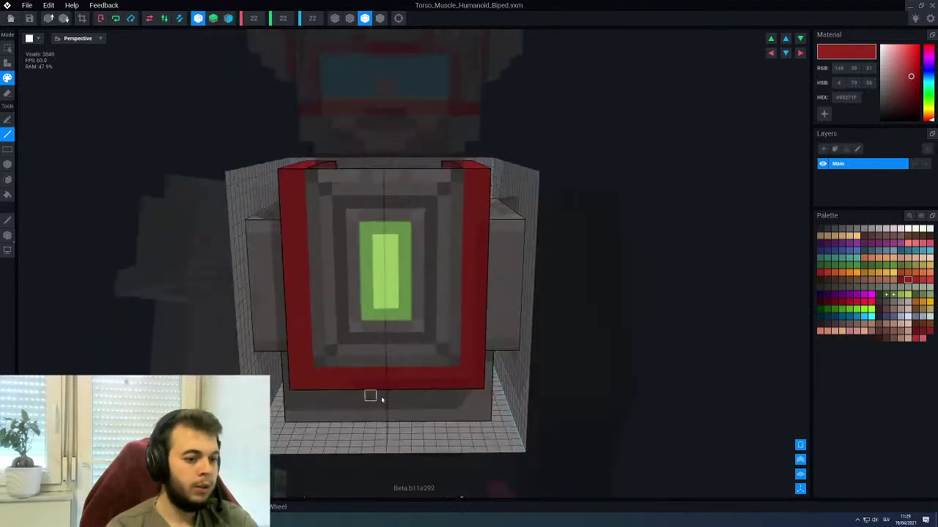
Shade parts of the red trim on the torso's back with darker red (#95271F) lines
key(f)
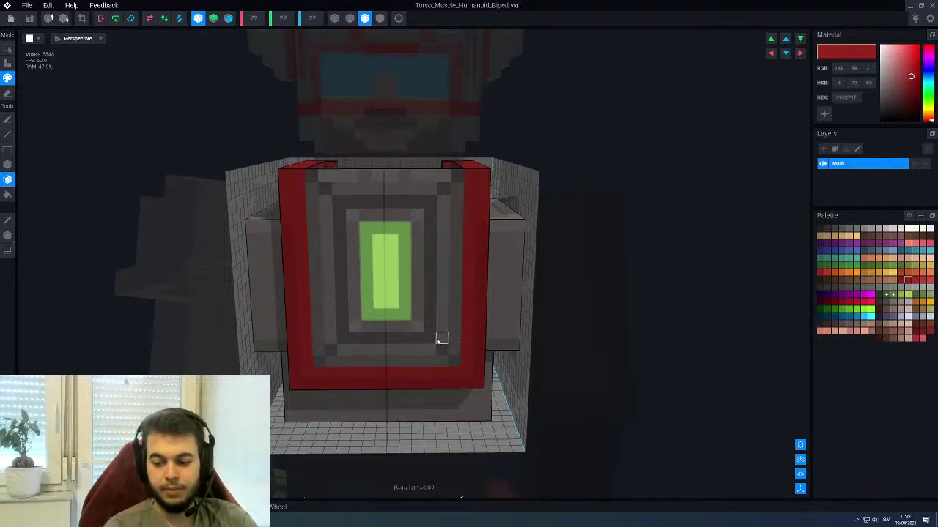
right_drag(432, 288, 432, 285)
key(l)
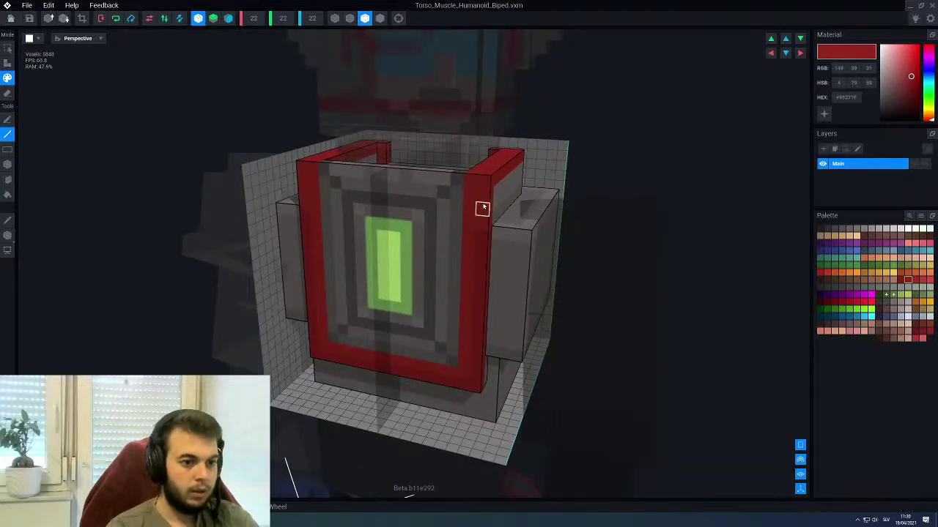
right_drag(483, 229, 483, 230)
scroll(482, 258, up, 3)
middle_drag(481, 259, 479, 291)
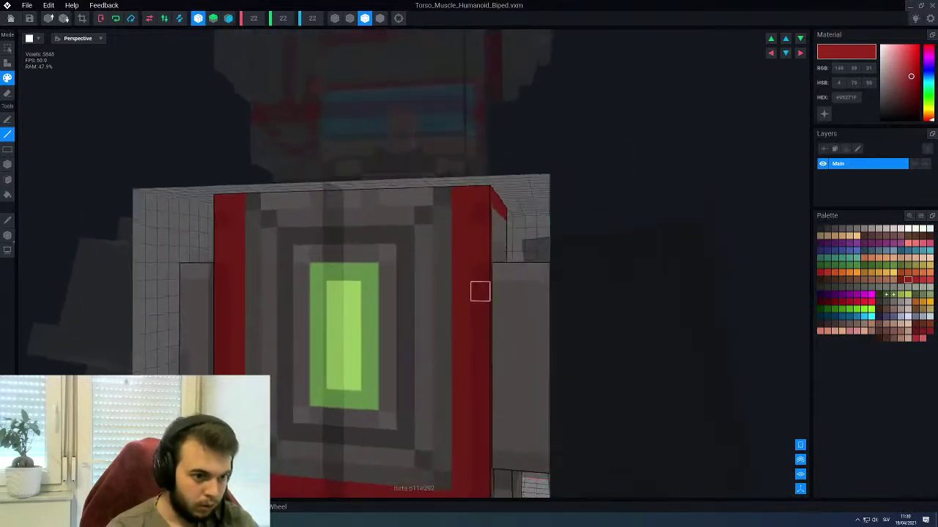
mouse_move(459, 288)
right_down()
mouse_move(450, 272)
mouse_move(467, 273)
right_up()
scroll(464, 268, down, 3)
scroll(512, 293, down, 4)
Examine the red trim around the torso's collar and upper surfaces from several angles, with and without outlined edges
right_drag(550, 327, 564, 333)
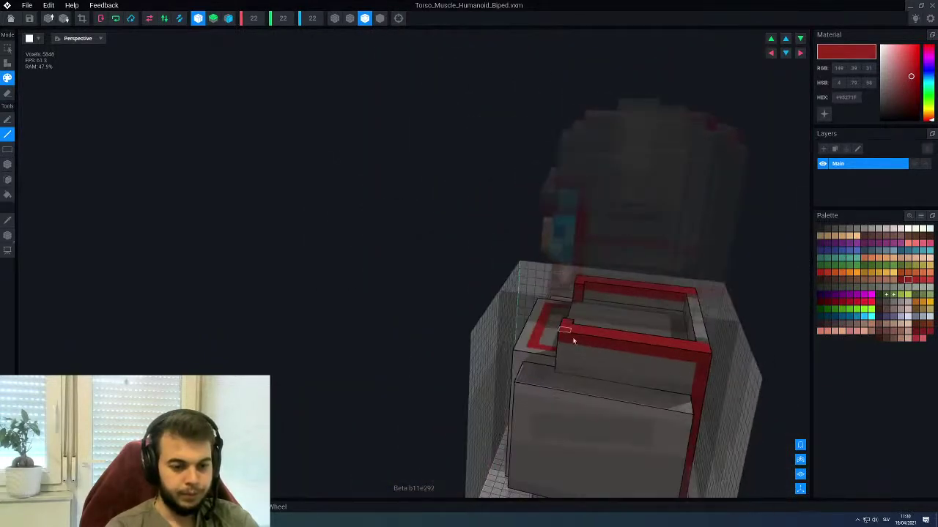
scroll(586, 344, up, 4)
right_drag(635, 360, 584, 340)
scroll(601, 374, down, 3)
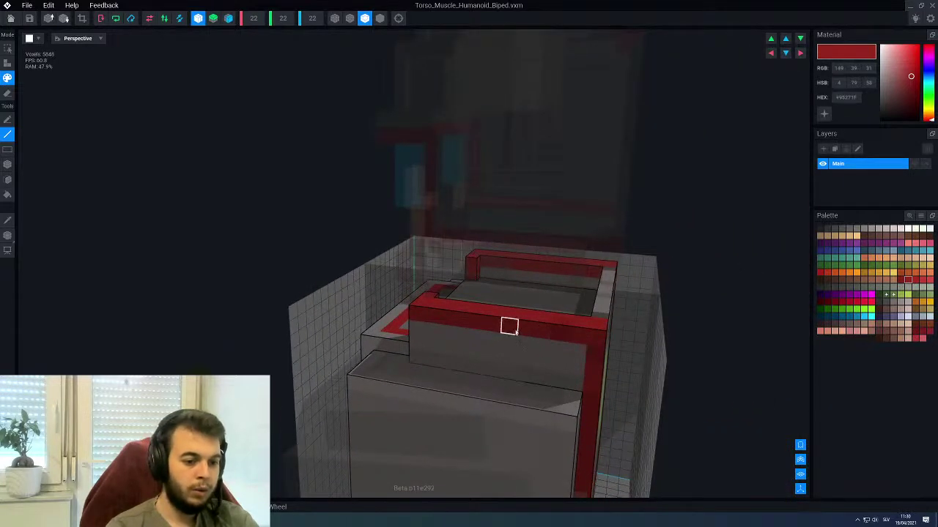
right_drag(505, 331, 455, 330)
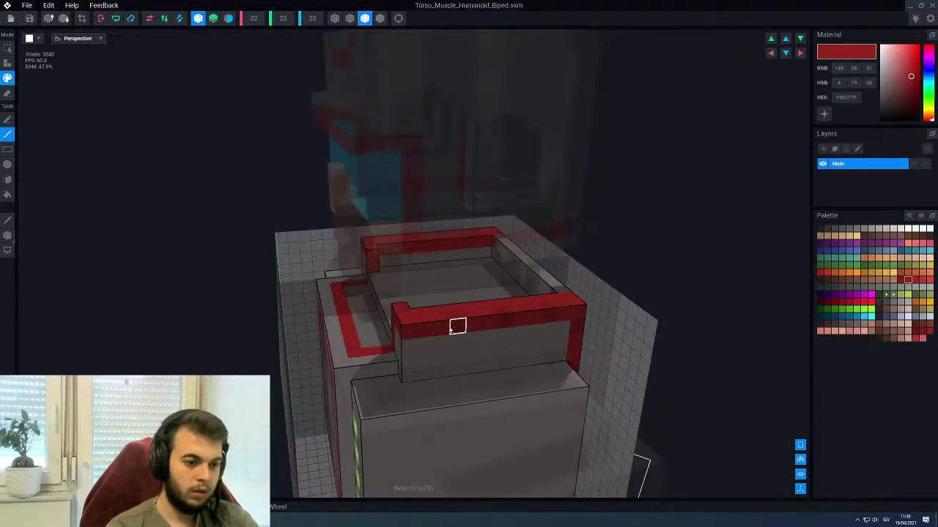
right_drag(407, 371, 468, 357)
scroll(410, 373, up, 2)
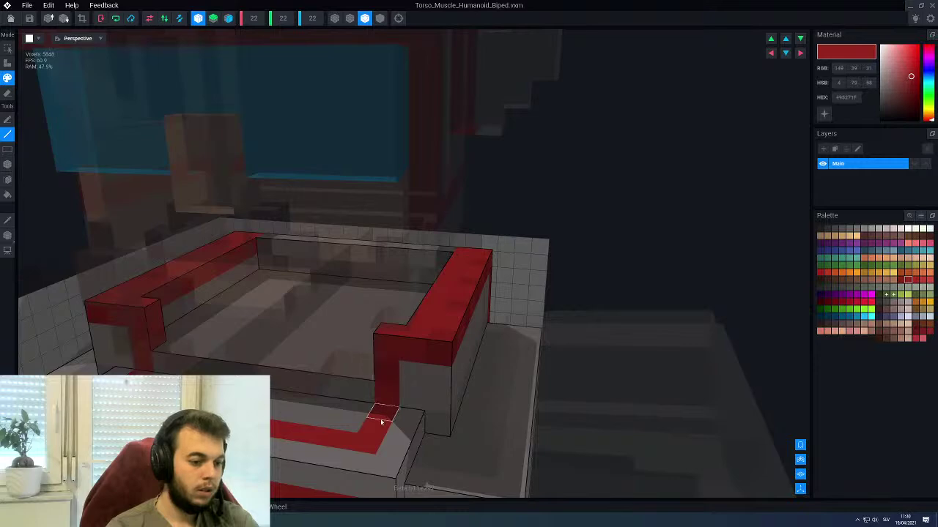
mouse_move(381, 423)
right_down()
mouse_move(379, 436)
mouse_move(349, 445)
mouse_move(366, 417)
right_up()
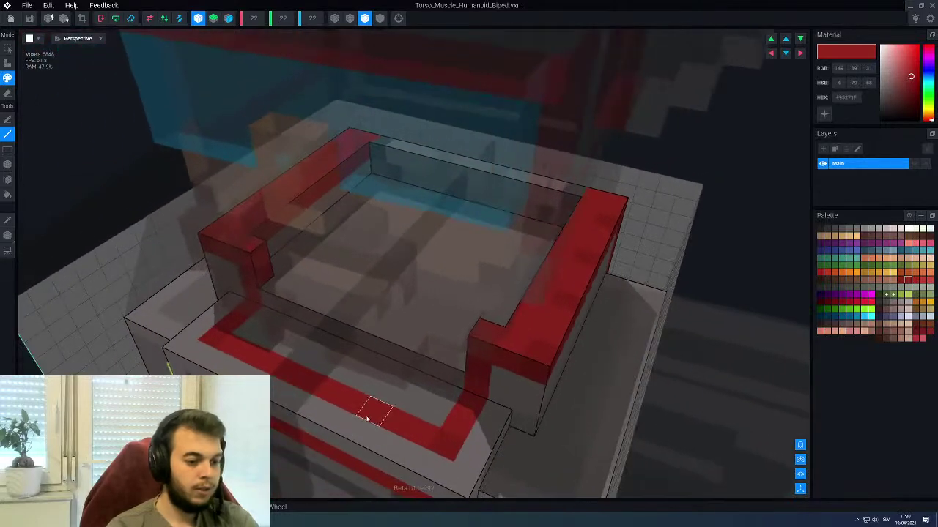
scroll(351, 440, down, 8)
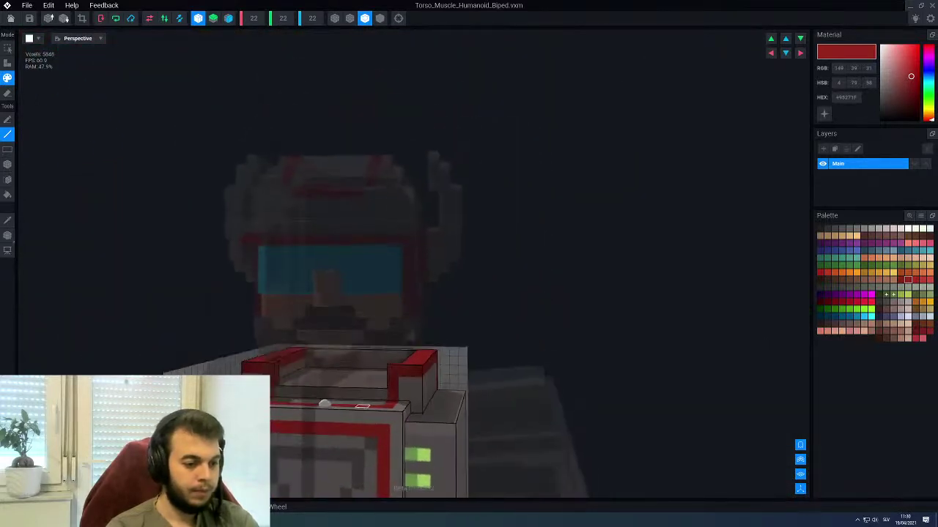
right_drag(363, 412, 364, 407)
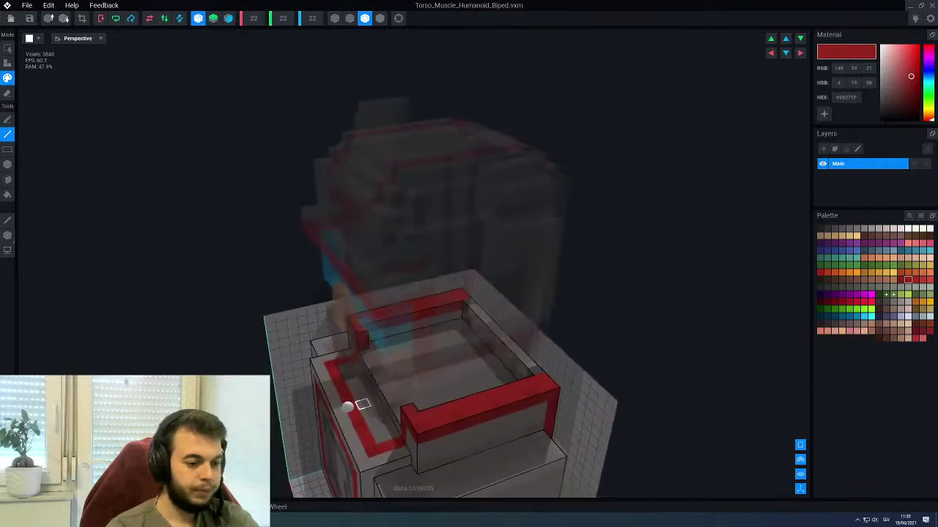
scroll(388, 413, up, 3)
right_drag(443, 464, 438, 423)
click(379, 18)
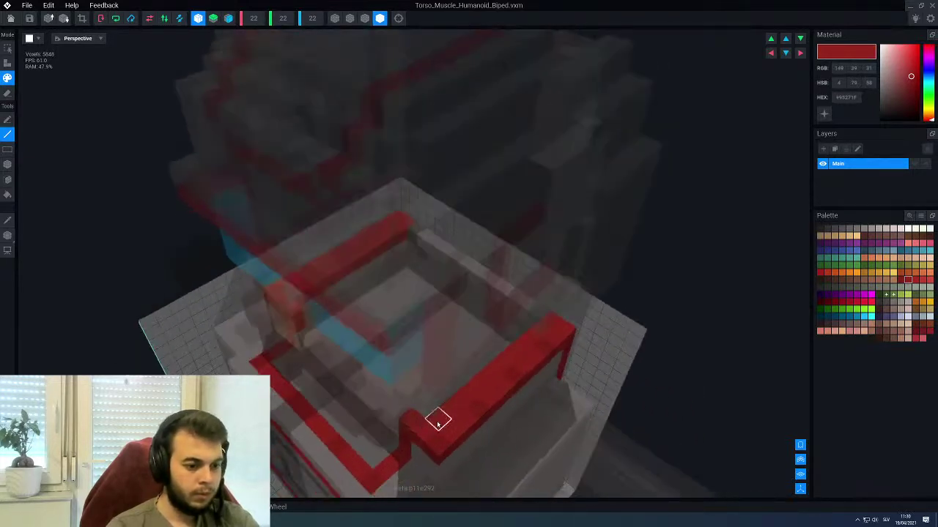
scroll(401, 298, up, 2)
middle_drag(400, 293, 380, 145)
click(365, 18)
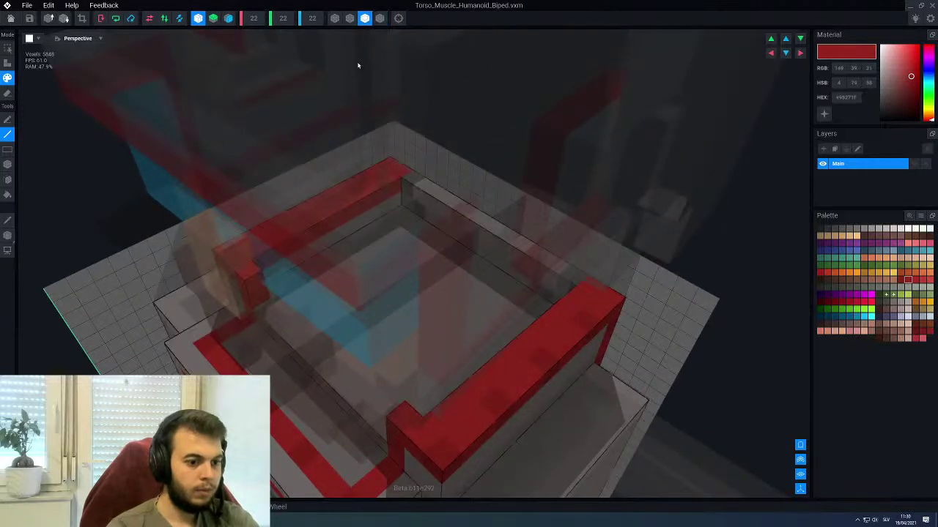
right_drag(499, 410, 464, 400)
right_drag(439, 353, 438, 318)
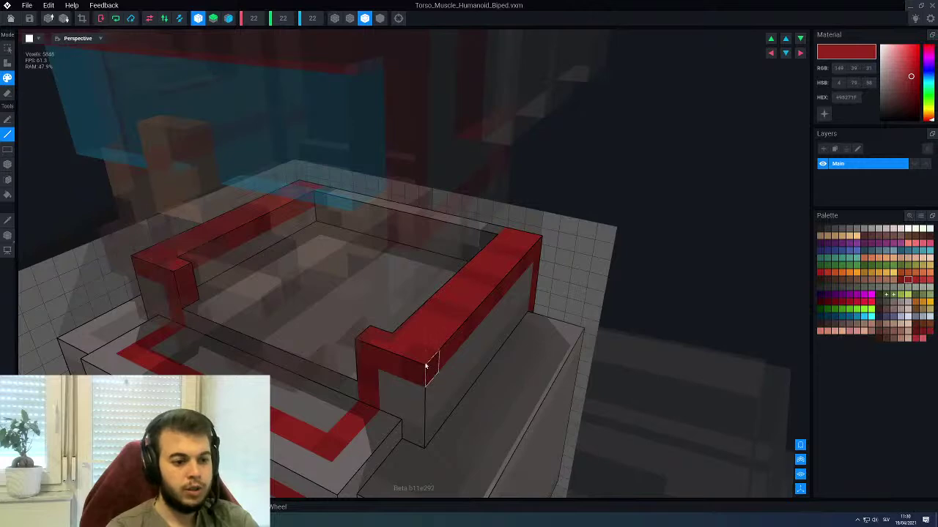
scroll(398, 337, up, 3)
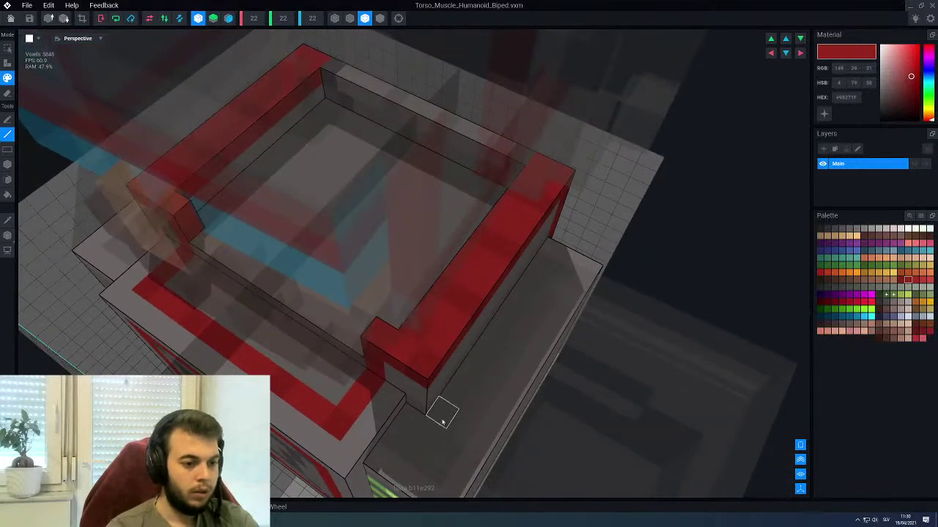
Shade the outer edges of the grey panel inside the chest's red frame with darker grey (#645F5C)
scroll(425, 339, down, 4)
right_drag(425, 339, 420, 408)
scroll(453, 392, down, 3)
middle_drag(359, 434, 384, 415)
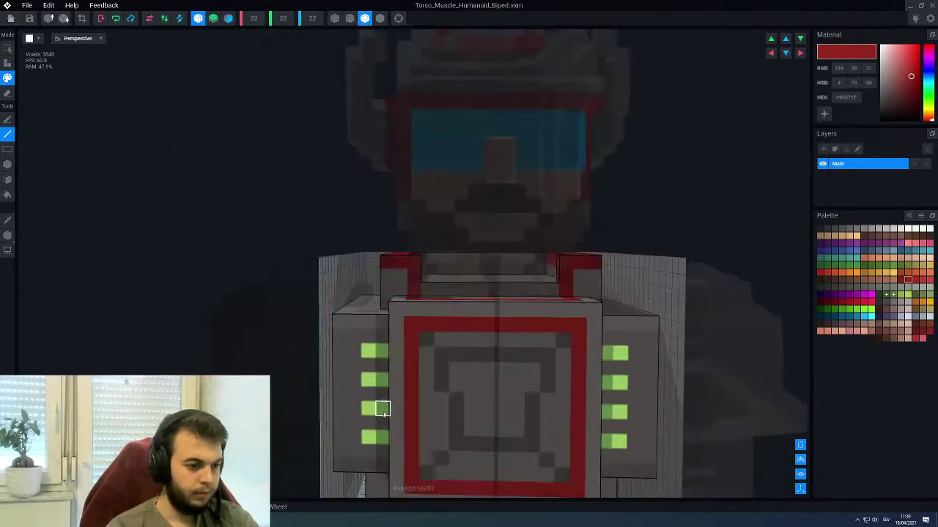
scroll(385, 415, down, 3)
middle_drag(480, 443, 422, 405)
scroll(416, 355, up, 2)
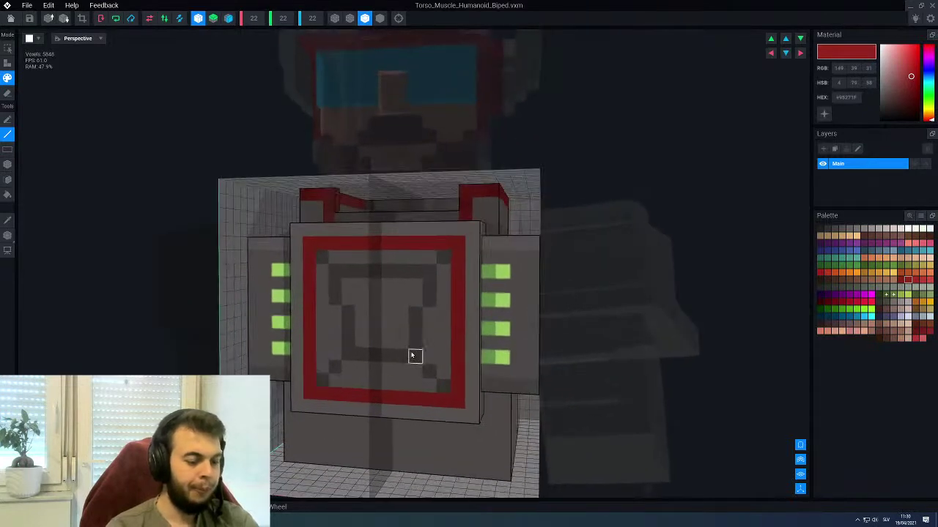
alt+click(430, 343)
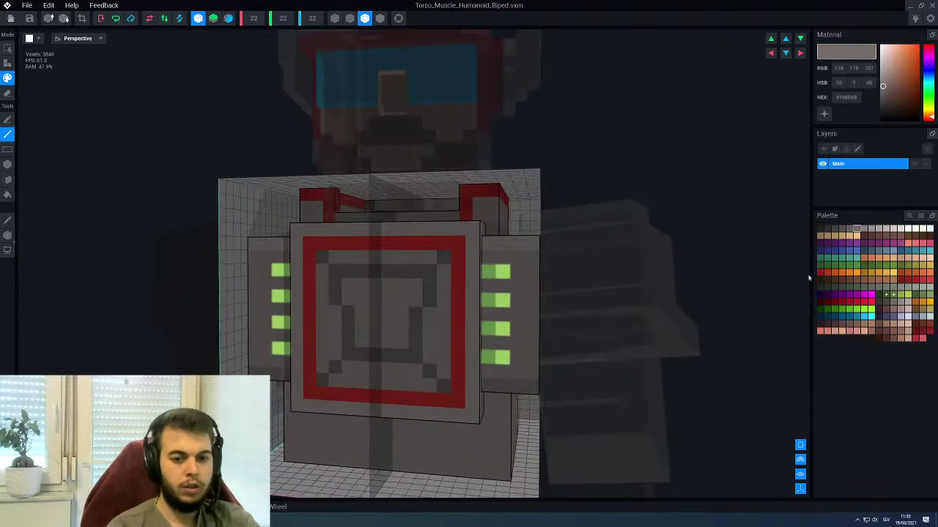
click(850, 230)
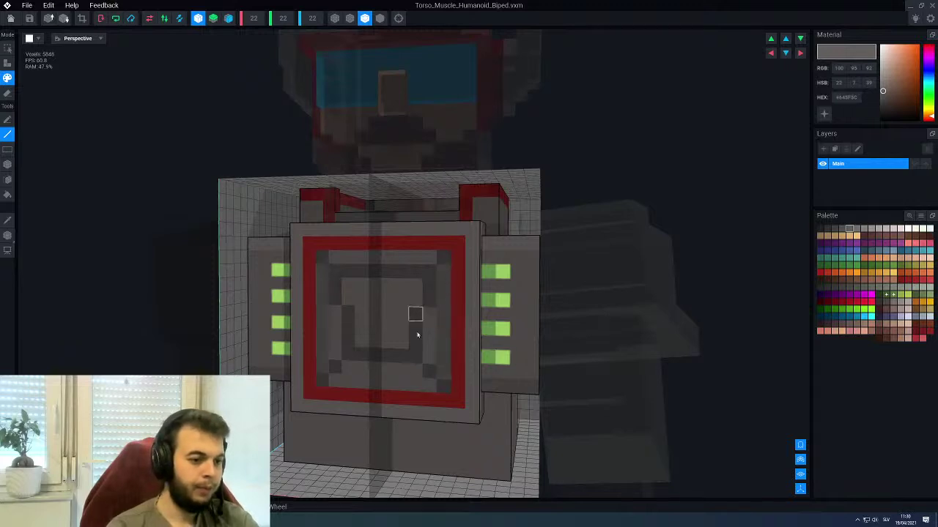
scroll(410, 386, up, 3)
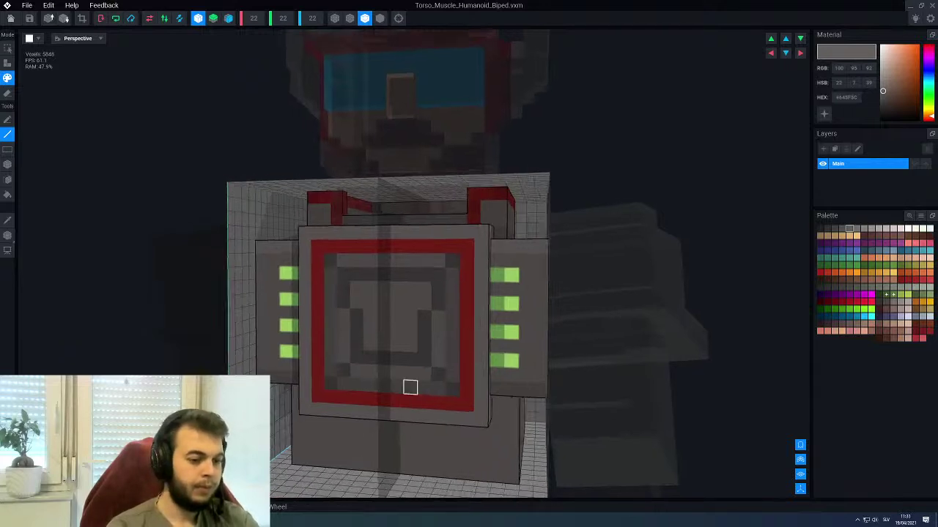
Highlight the top row of the central chest plate with lighter grey (#847D7A) and shade its lower corners with darker grey (#645F5C)
click(865, 230)
drag(483, 329, 449, 328)
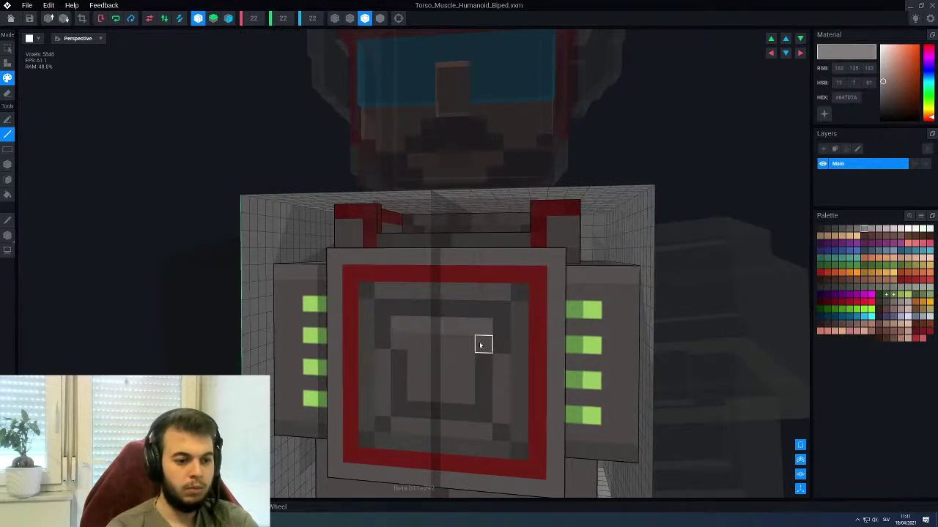
alt+click(519, 393)
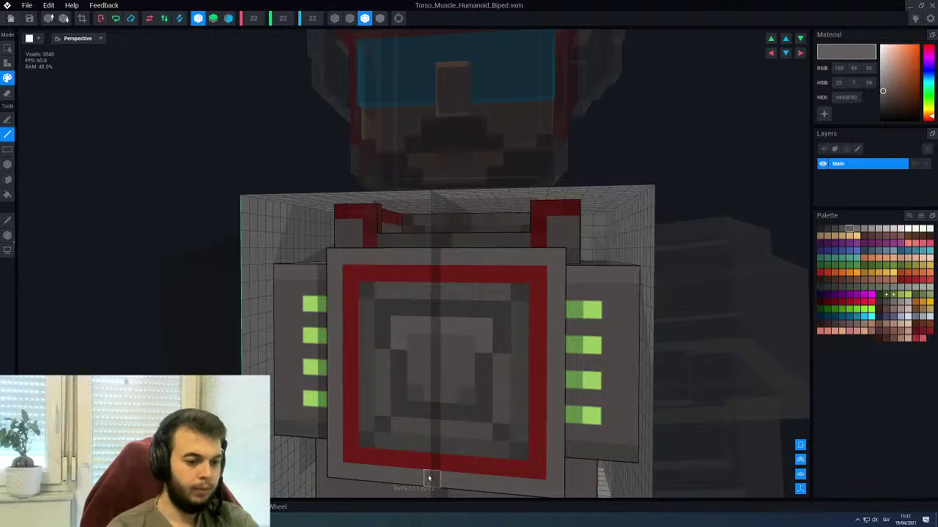
Add lighter grey (#847D7A) highlights along the top of the grey panel inside the chest's red frame
alt+click(483, 329)
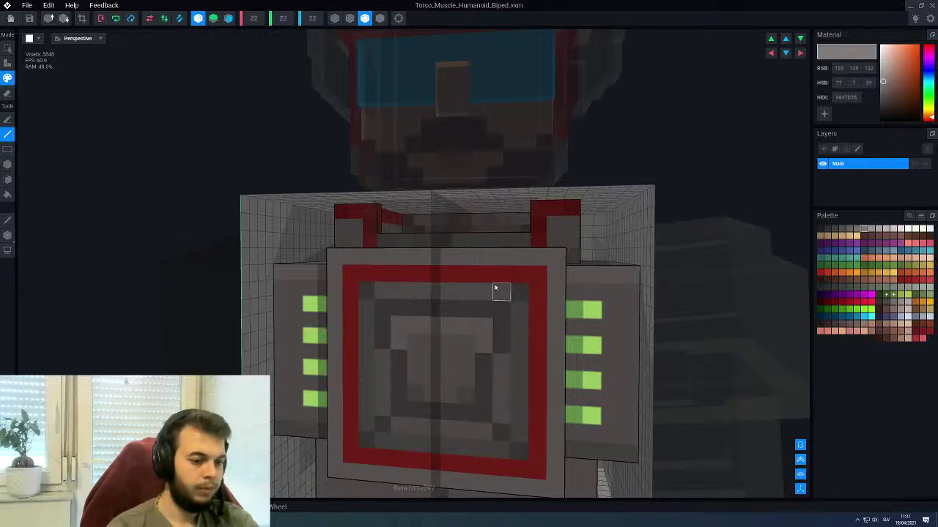
scroll(449, 382, down, 2)
mouse_move(444, 382)
right_down()
mouse_move(446, 372)
mouse_move(452, 383)
right_up()
scroll(442, 371, down, 5)
scroll(469, 381, up, 3)
middle_drag(516, 372, 488, 367)
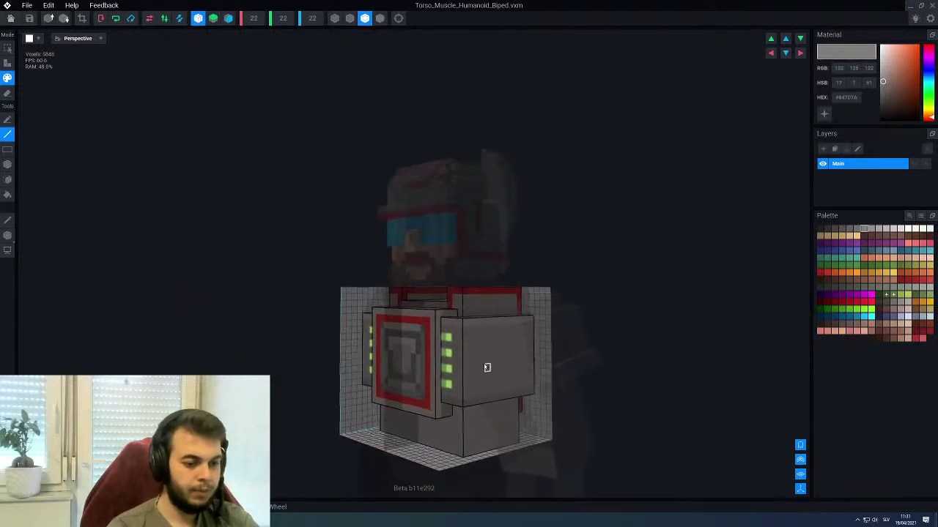
Add lighter grey (#847D7A) highlights and darker grey (#645F5C) shading to the front corners of the mirrored side blocks
right_drag(488, 366, 465, 364)
scroll(476, 365, up, 2)
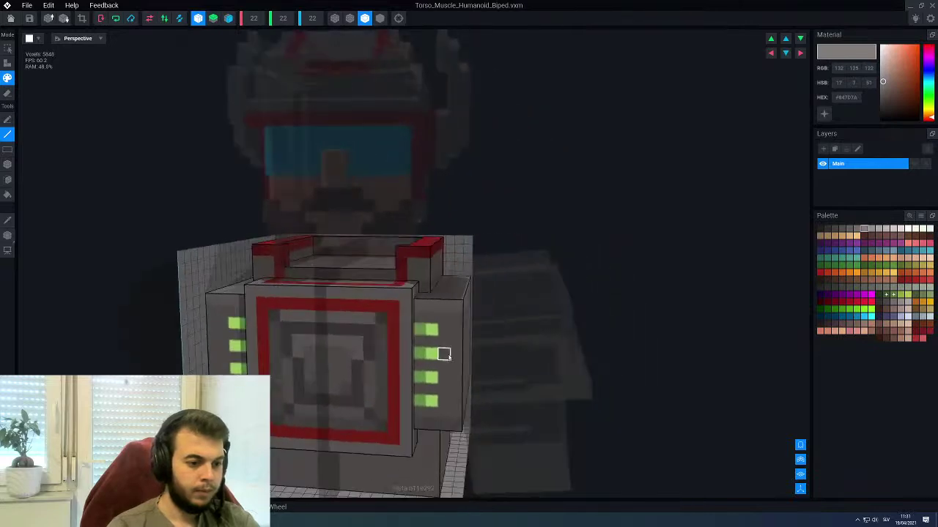
scroll(452, 353, up, 3)
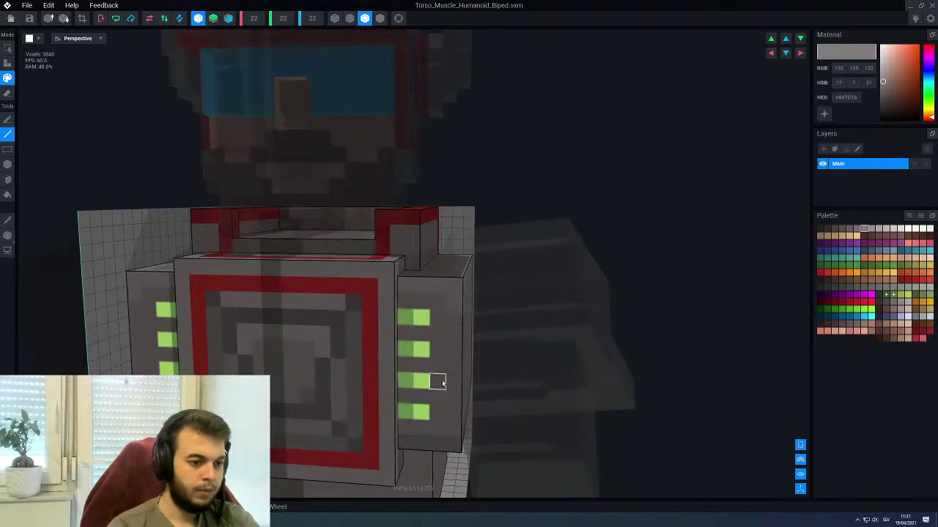
scroll(443, 383, down, 2)
alt+click(444, 431)
Shade the back of the side blocks with darker grey (#645F5C) and highlight it with lighter grey (#847D7A)
right_drag(441, 430, 554, 433)
scroll(549, 381, up, 2)
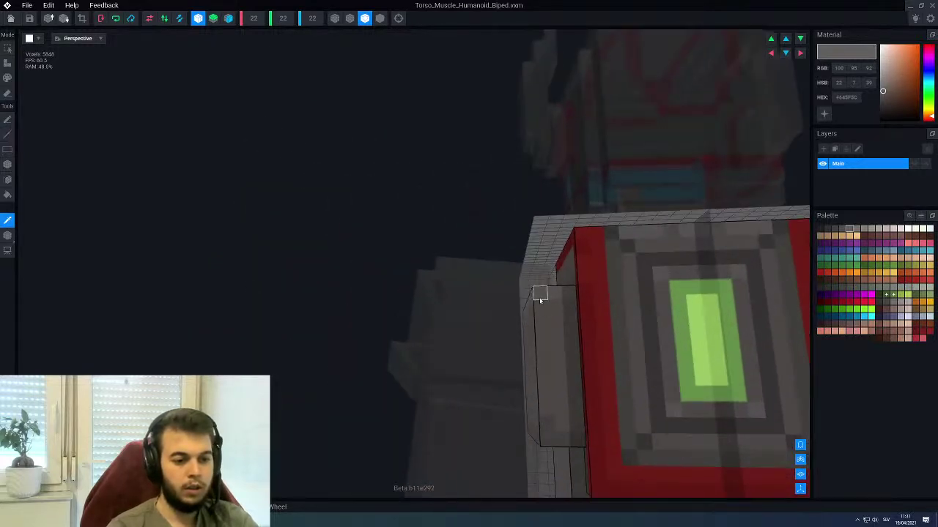
alt+click(540, 294)
scroll(531, 344, down, 2)
right_drag(528, 360, 553, 361)
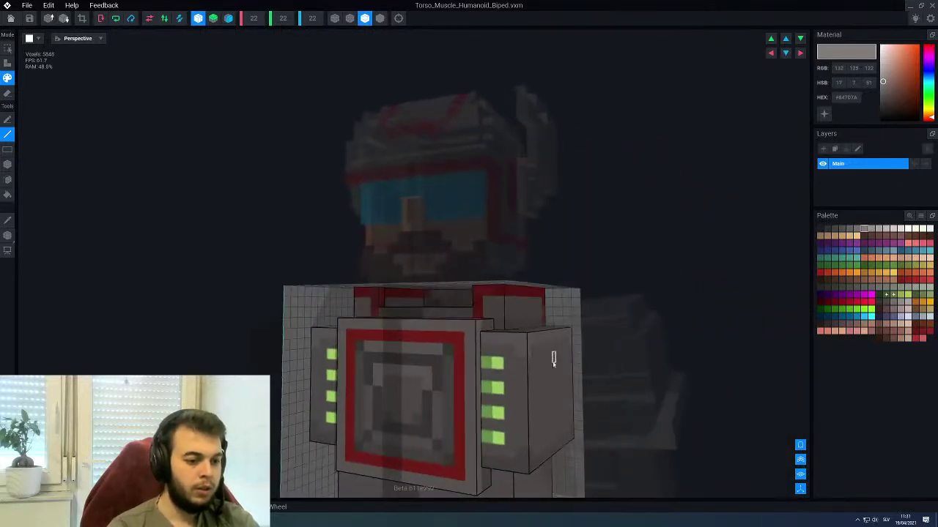
Paint a column of four dark glowing green voxels on the back of the side blocks, beside the red trim
alt+click(488, 366)
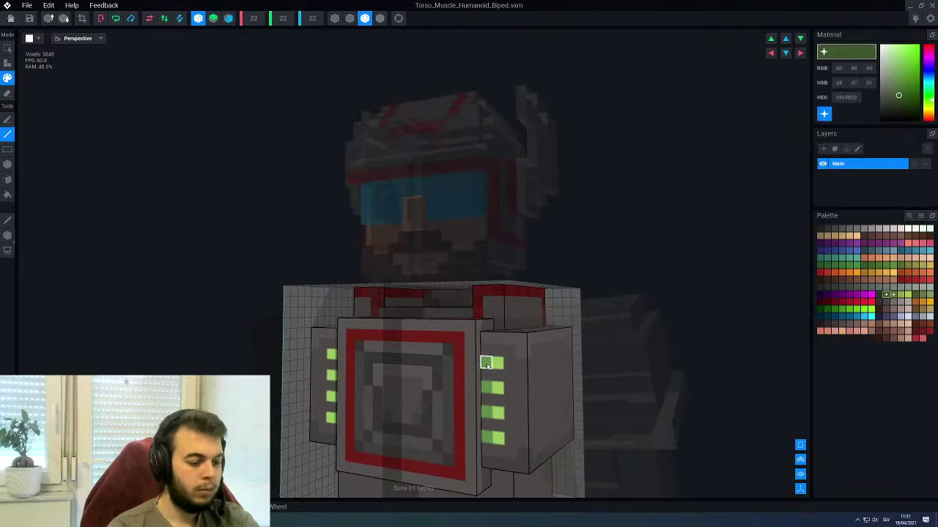
right_drag(487, 367, 528, 366)
right_drag(467, 438, 538, 289)
scroll(536, 323, up, 3)
click(521, 273)
click(519, 301)
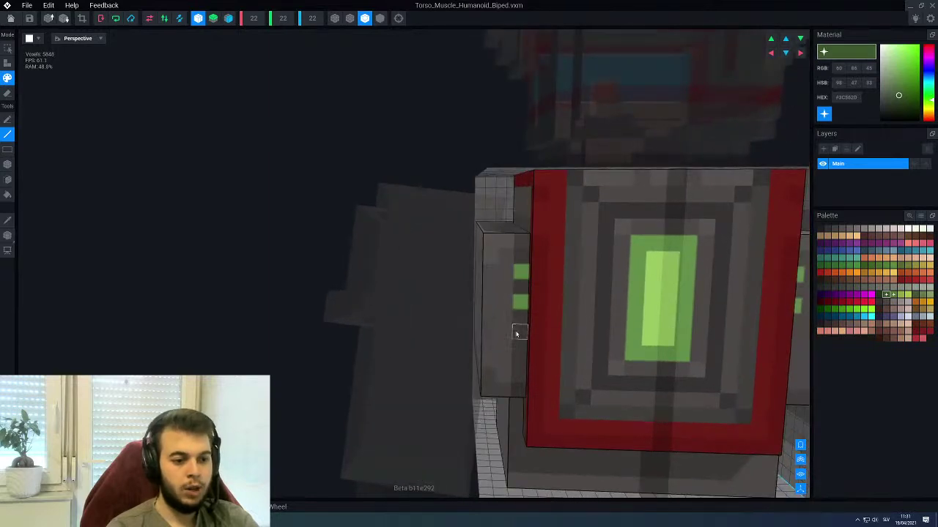
click(518, 332)
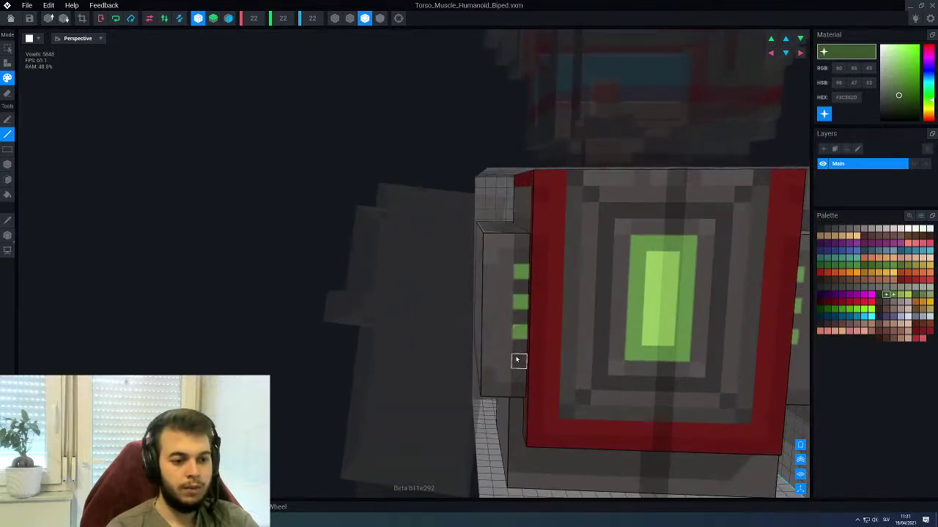
Paint a brighter glowing green (#5E793B) voxel beside each of the four green lights on the side blocks' back
alt+click(656, 305)
click(501, 272)
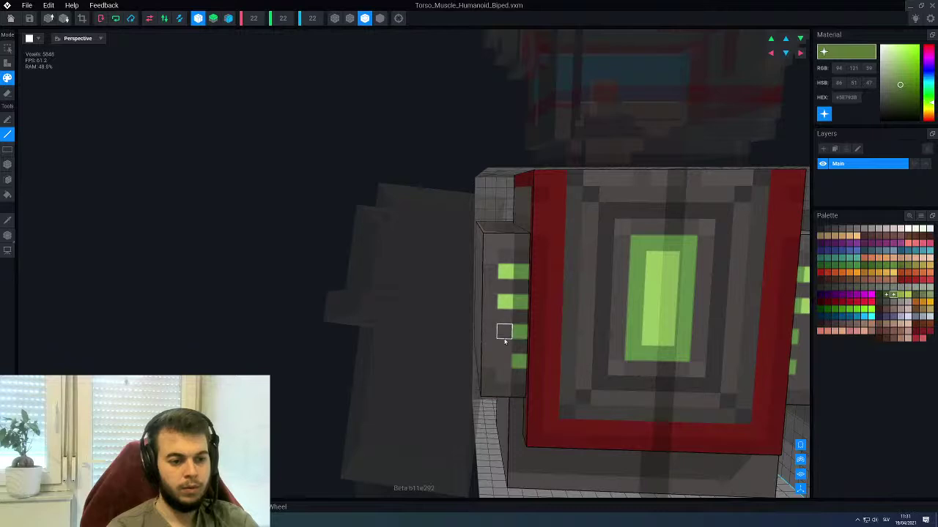
click(504, 339)
click(503, 361)
Leave the torso model and return to the full Mammals_Biped_Large_Human character
scroll(503, 326, down, 6)
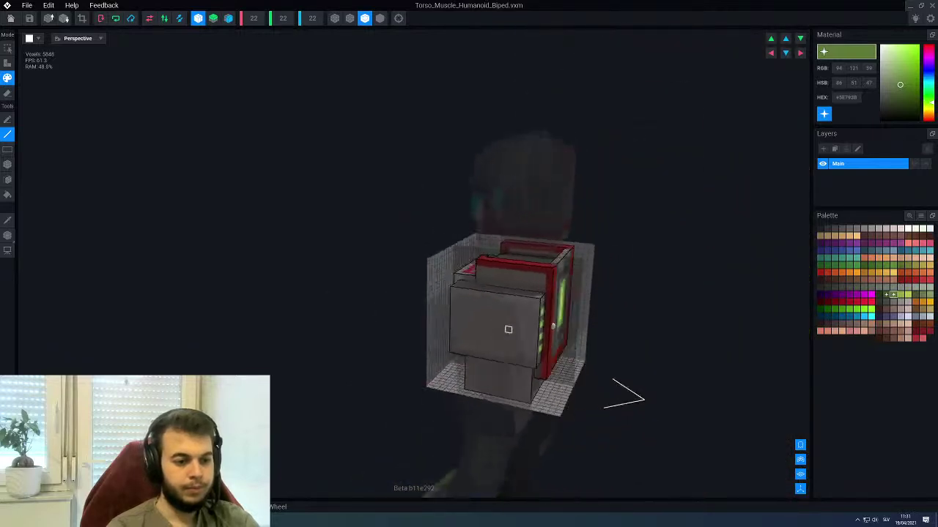
right_drag(508, 330, 505, 334)
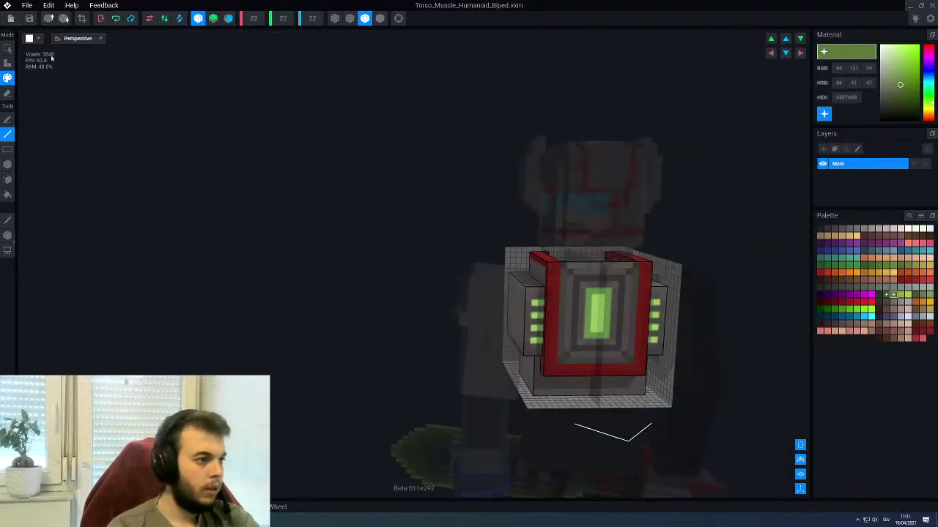
click(10, 17)
click(403, 169)
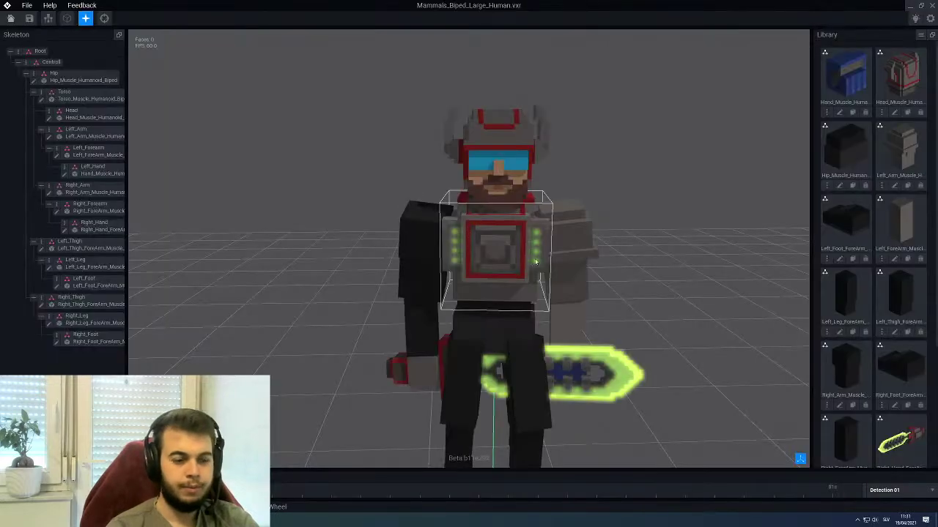
Select the character's left arm and open its Left_Arm_Muscle_Humanoid_Biped model for editing
mouse_move(522, 247)
right_down()
mouse_move(554, 252)
mouse_move(523, 255)
mouse_move(532, 245)
right_up()
scroll(548, 256, up, 5)
click(532, 245)
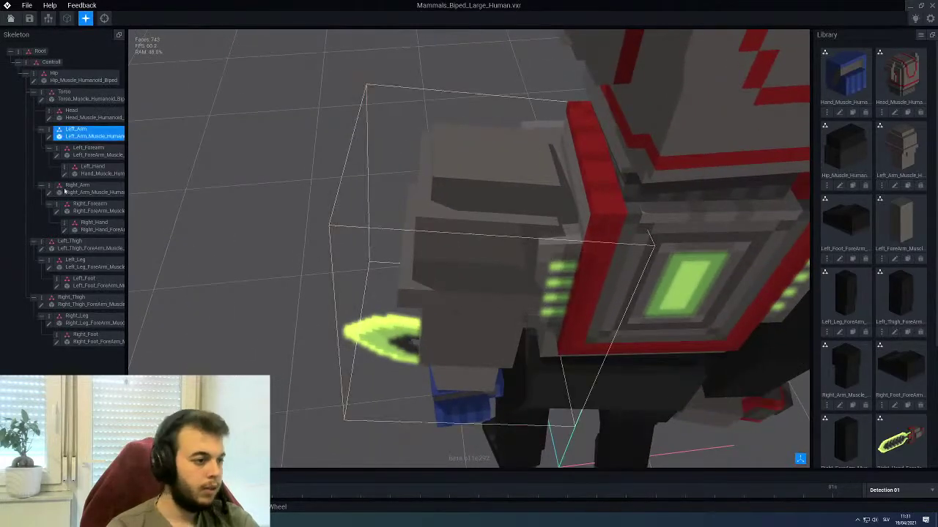
click(48, 137)
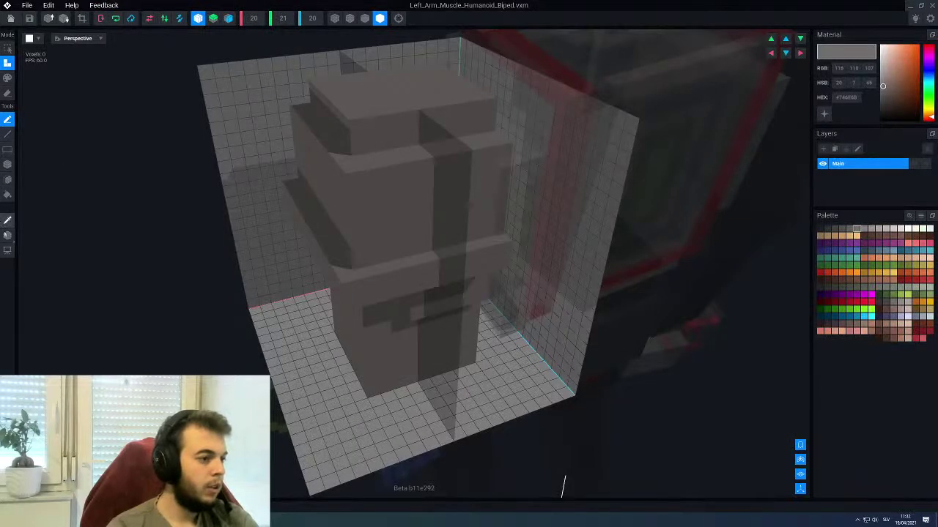
Shift the left arm model's pivot point slightly along the X and Z axes
click(7, 236)
right_drag(299, 229, 309, 238)
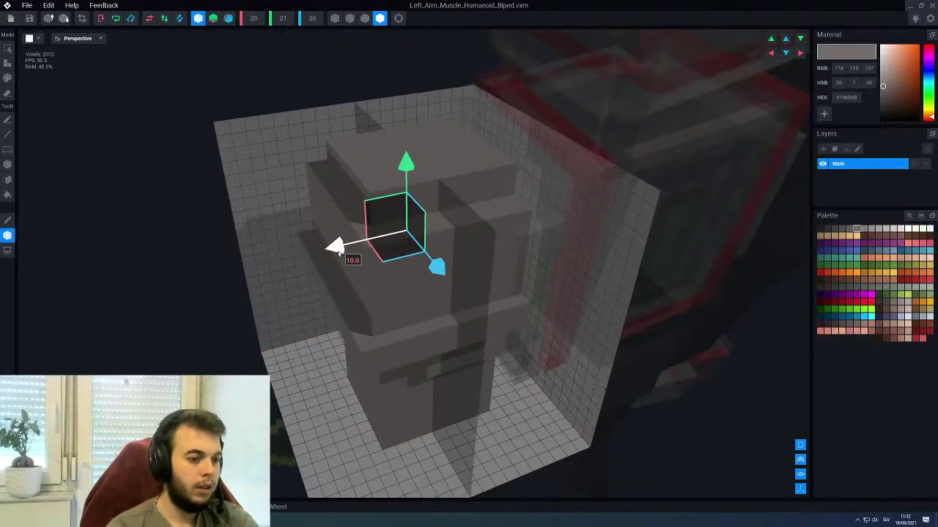
drag(339, 252, 346, 252)
right_drag(346, 253, 396, 253)
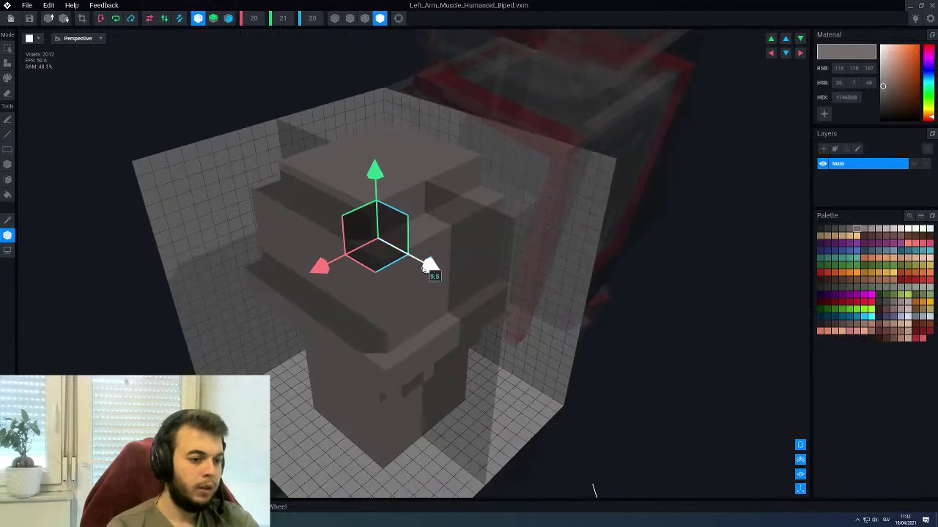
drag(423, 270, 427, 271)
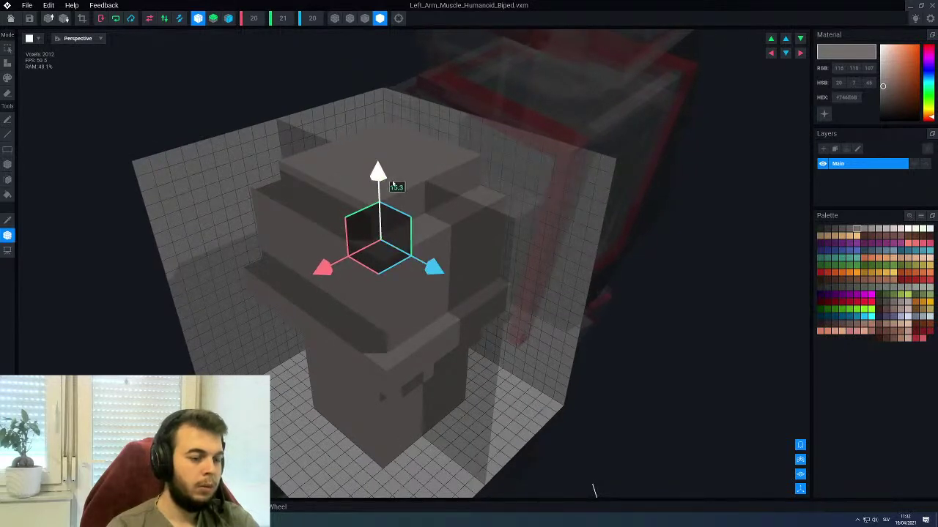
right_drag(394, 185, 424, 190)
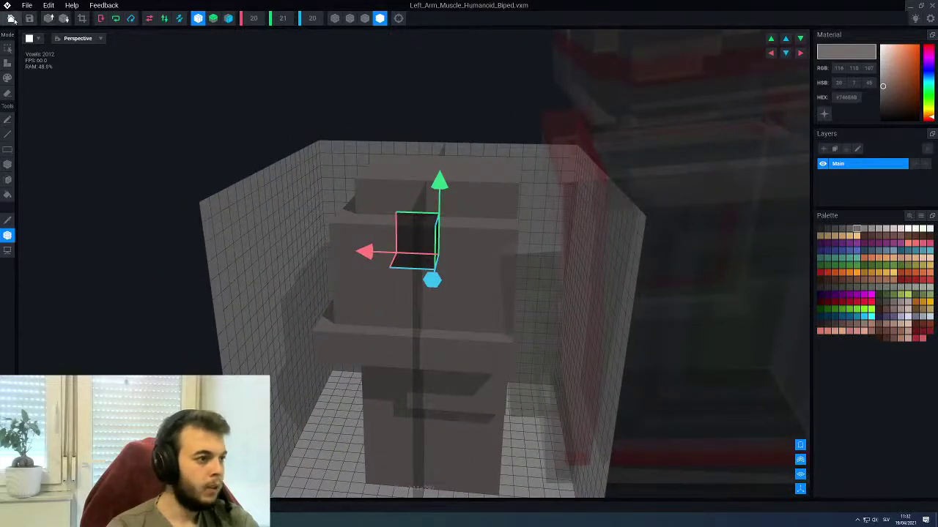
Save the left arm model, return to the character and check the arm's placement from the back and front
click(10, 18)
click(414, 171)
scroll(455, 196, down, 3)
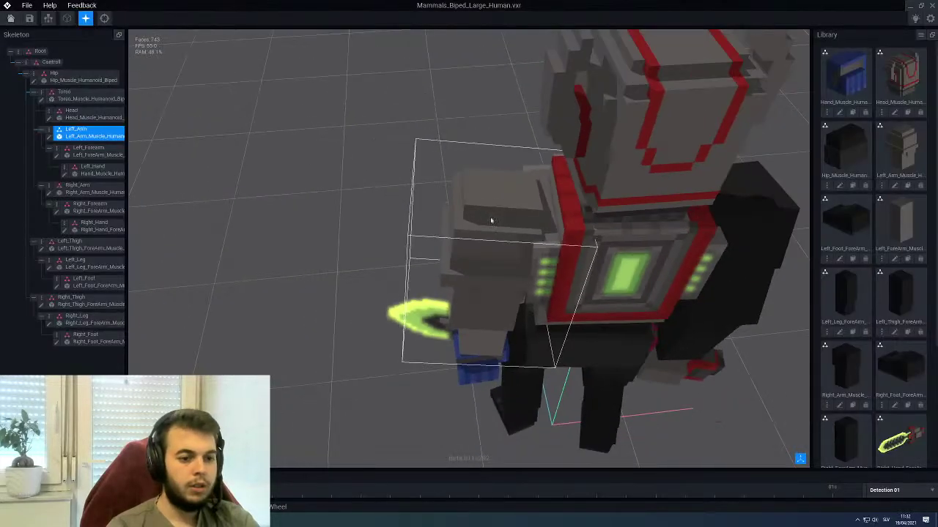
right_drag(492, 219, 498, 216)
right_drag(440, 249, 583, 250)
right_drag(453, 192, 458, 230)
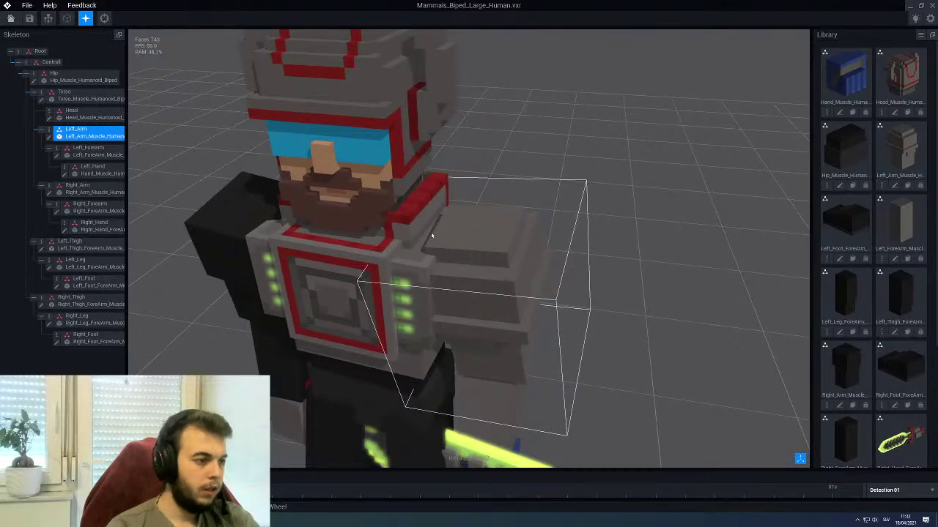
Reopen the left arm model, lower its pivot point slightly along the vertical axis, and save it back to the character
click(50, 139)
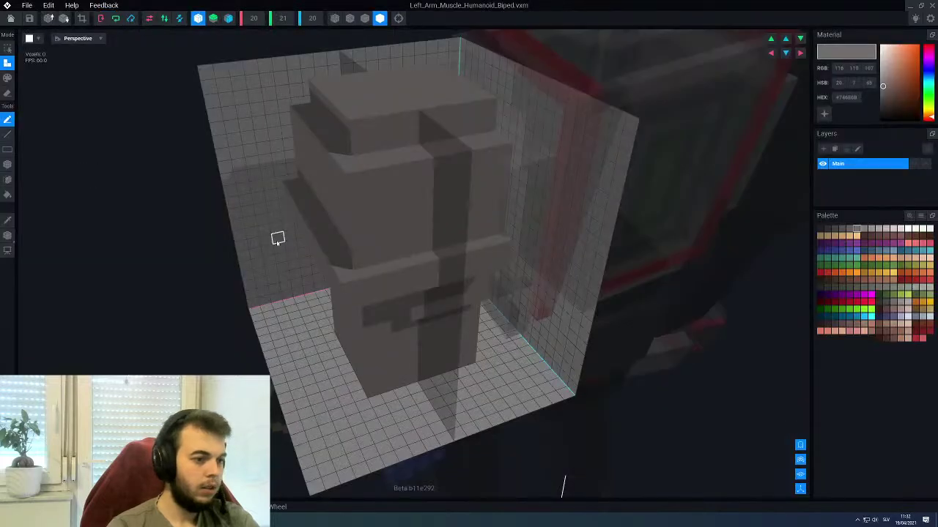
click(8, 234)
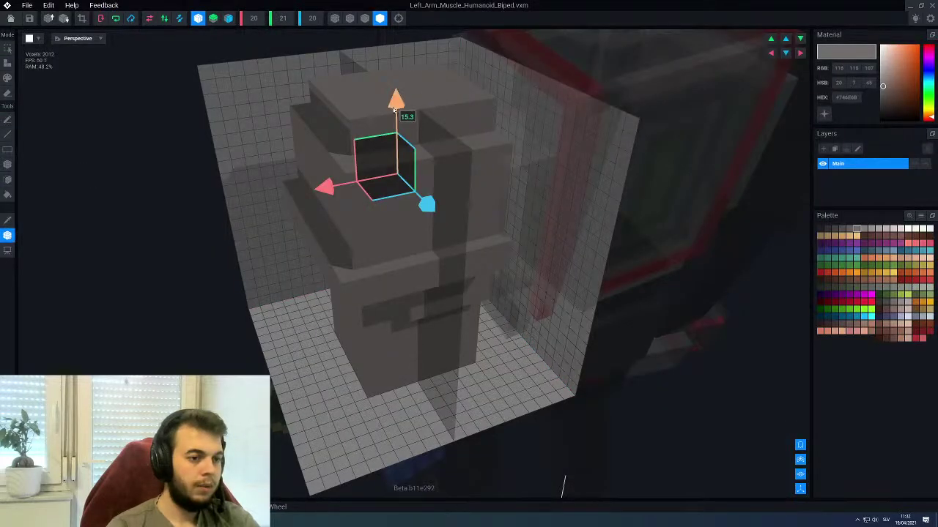
drag(394, 108, 375, 124)
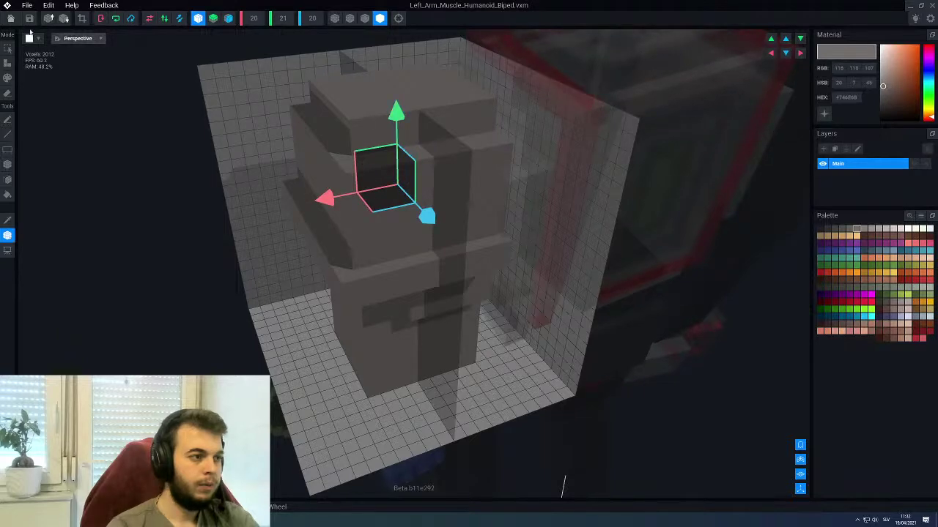
click(10, 17)
click(388, 169)
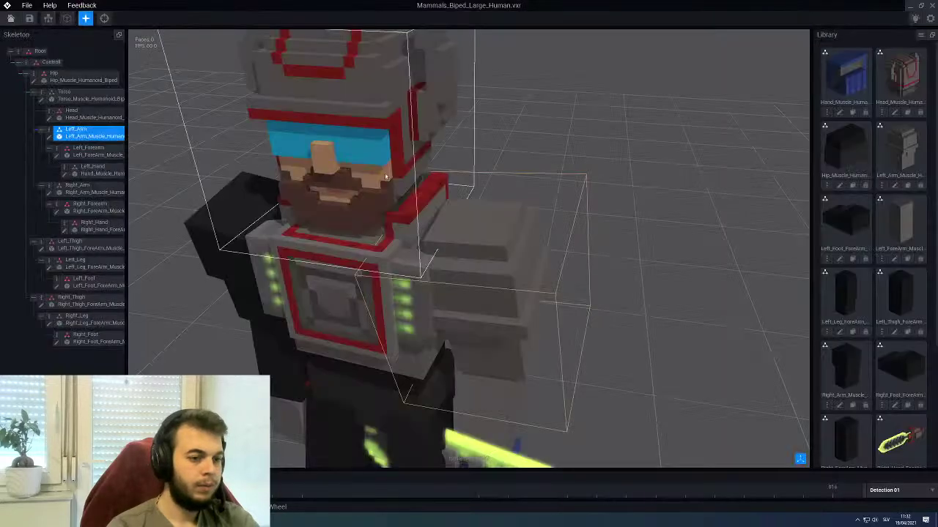
right_drag(477, 225, 436, 236)
scroll(436, 236, down, 3)
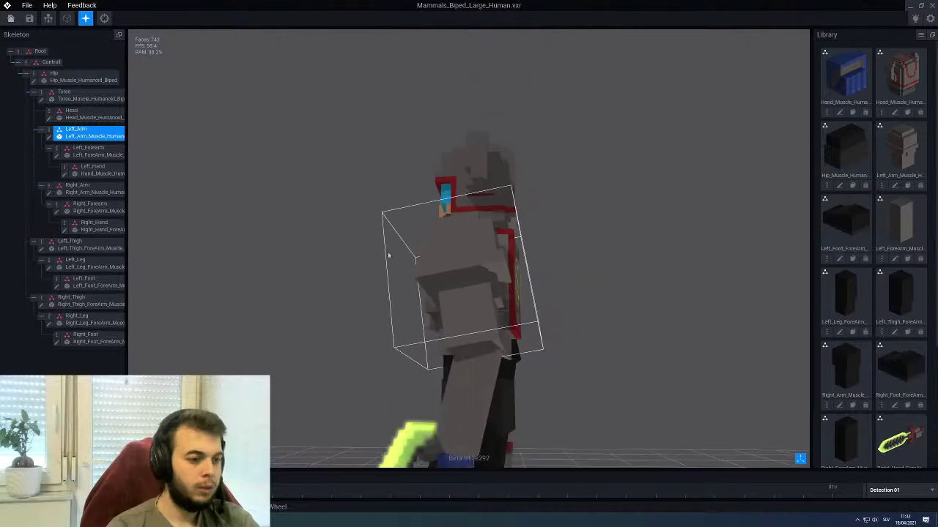
Lower the left arm's pivot point further in its model, saving the change on returning to the character
click(49, 137)
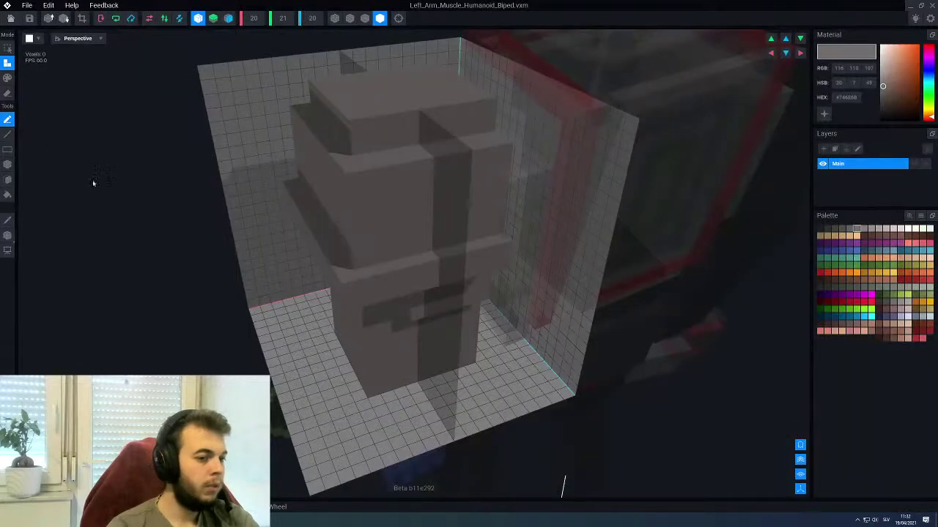
click(8, 235)
drag(399, 170, 411, 157)
click(6, 20)
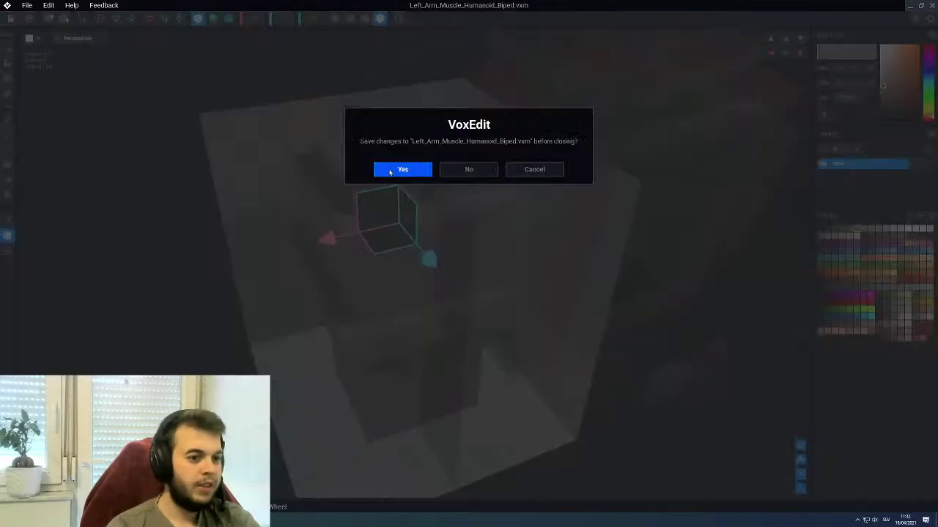
click(402, 169)
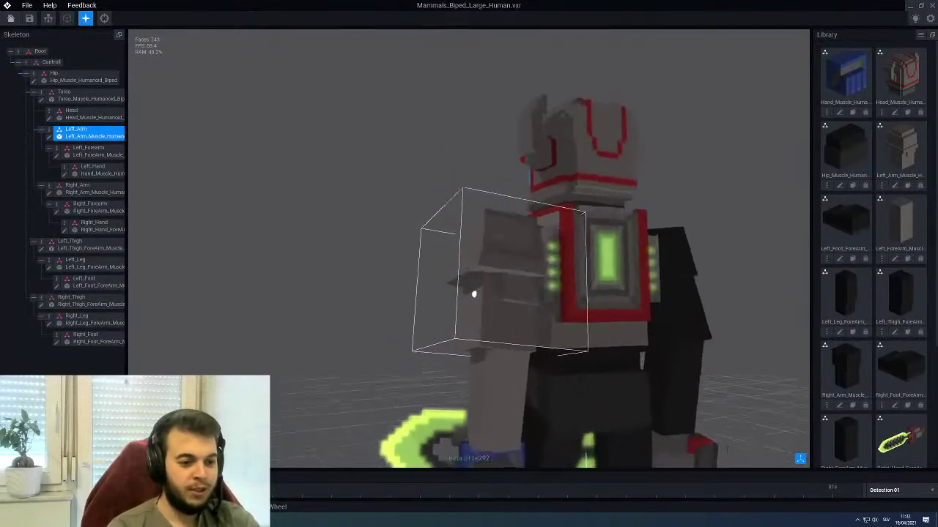
Select the character's torso and open its Torso_Muscle_Humanoid_Biped model for editing
right_drag(472, 294, 420, 251)
click(400, 315)
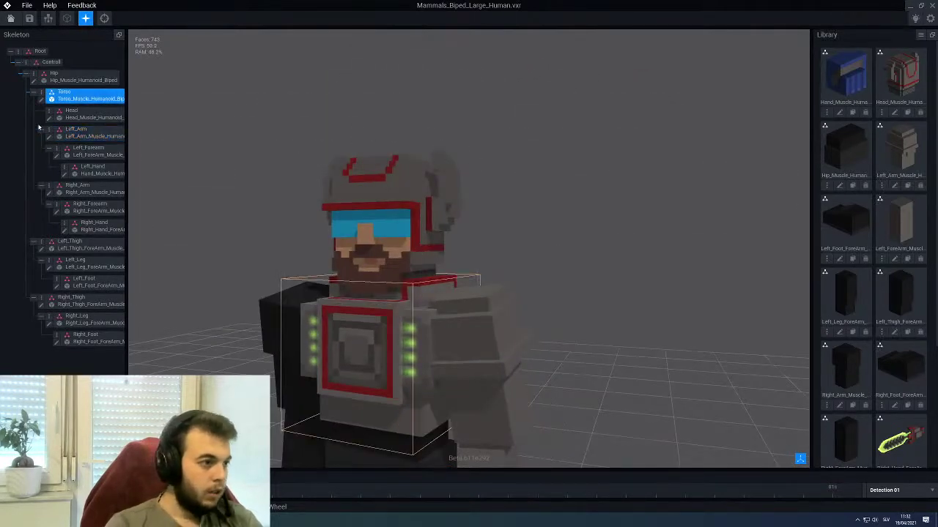
click(41, 100)
scroll(312, 184, up, 5)
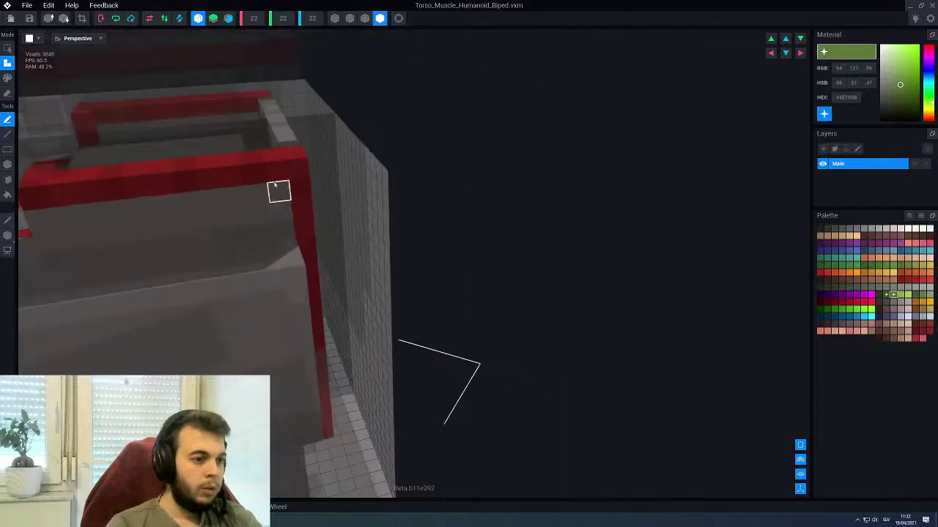
Repaint grey voxels on the torso's side beside the red trim, using #746E6B and a lighter palette grey, with voxel edges outlined
alt+click(300, 230)
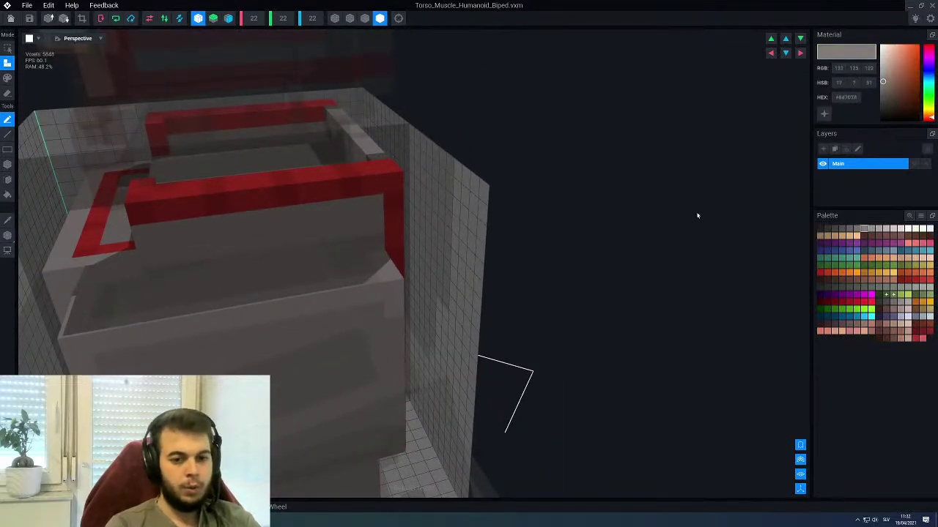
click(856, 230)
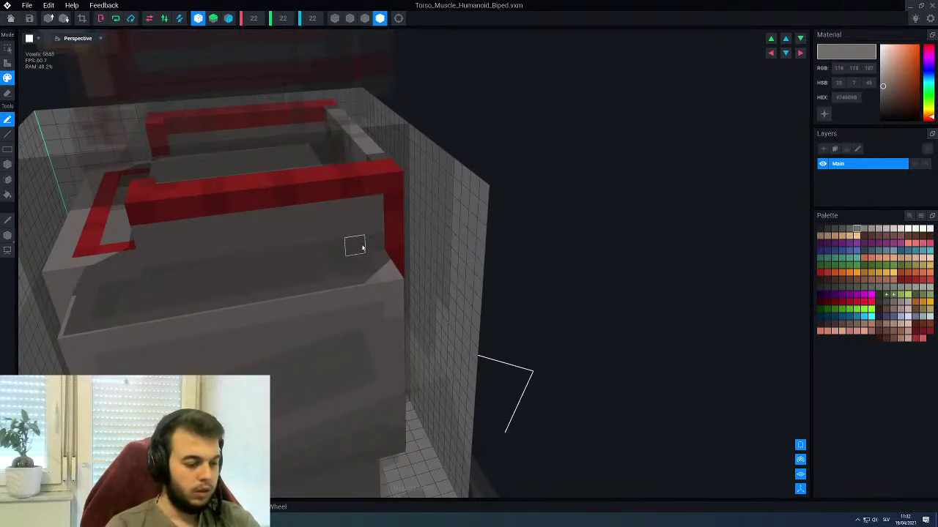
click(365, 17)
right_drag(303, 196, 447, 233)
scroll(451, 236, down, 2)
click(451, 235)
click(871, 229)
right_drag(415, 305, 382, 293)
scroll(367, 356, down, 5)
right_drag(356, 352, 438, 276)
Save the torso model and view the whole character from the front
click(10, 18)
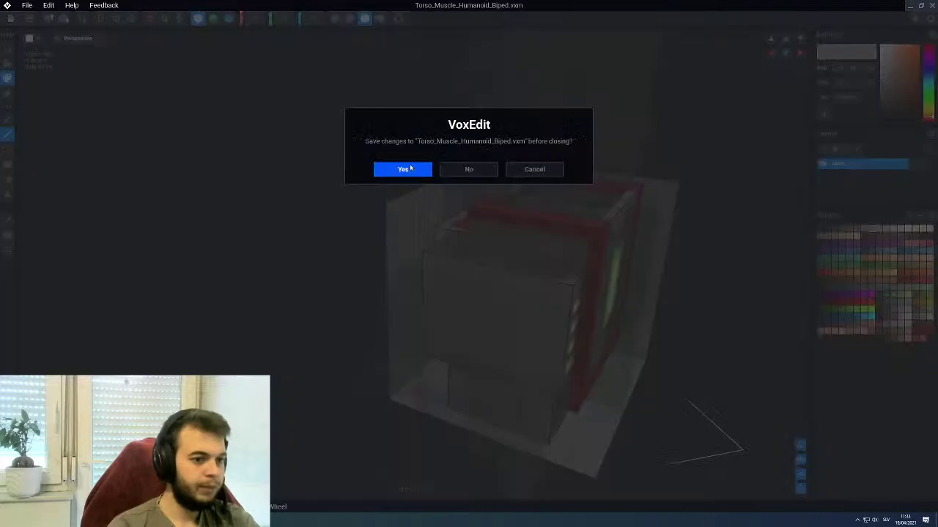
click(413, 169)
middle_drag(398, 293, 440, 242)
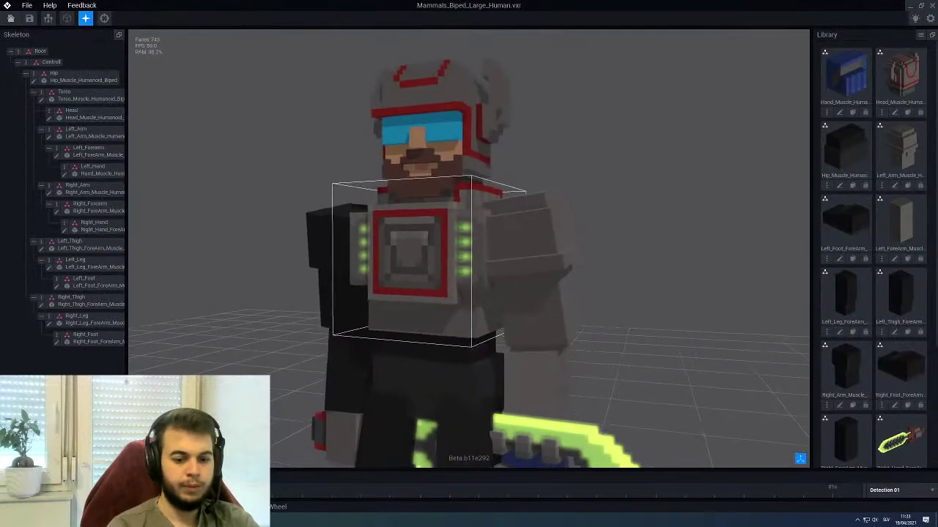
scroll(403, 321, down, 1)
right_drag(402, 320, 526, 269)
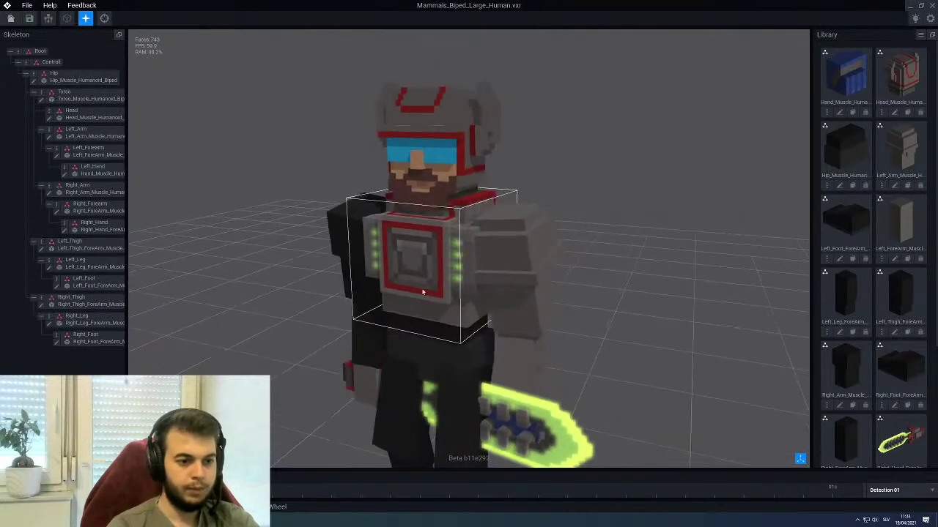
Open the left arm model and set up line painting in red (#A82C23) with Z-axis symmetry and outlined shading
click(526, 270)
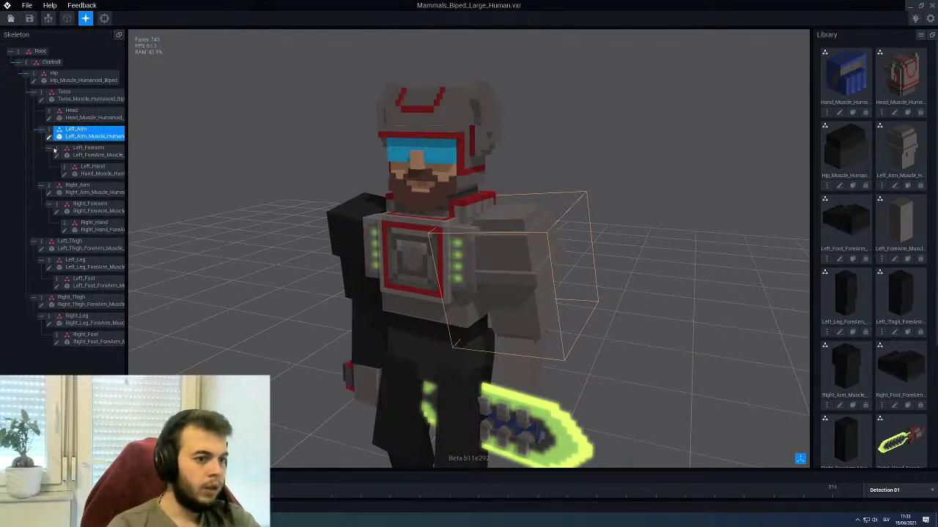
click(49, 137)
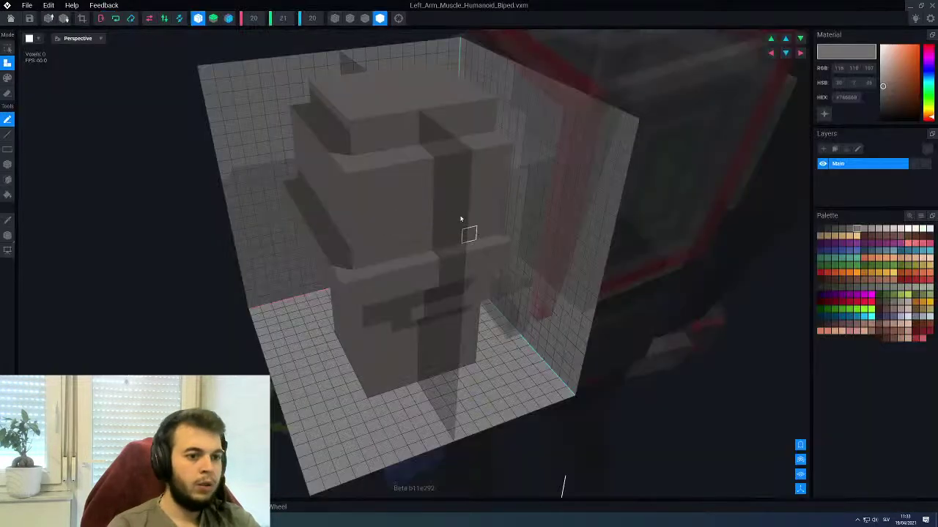
right_drag(367, 157, 338, 110)
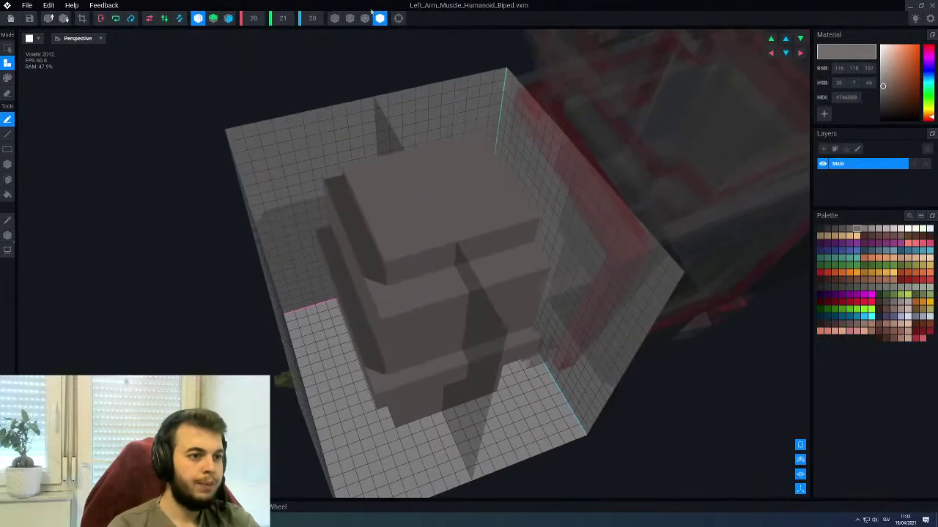
click(365, 19)
mouse_move(388, 231)
right_down()
mouse_move(590, 494)
mouse_move(732, 506)
mouse_move(748, 395)
mouse_move(318, 293)
mouse_move(353, 307)
right_up()
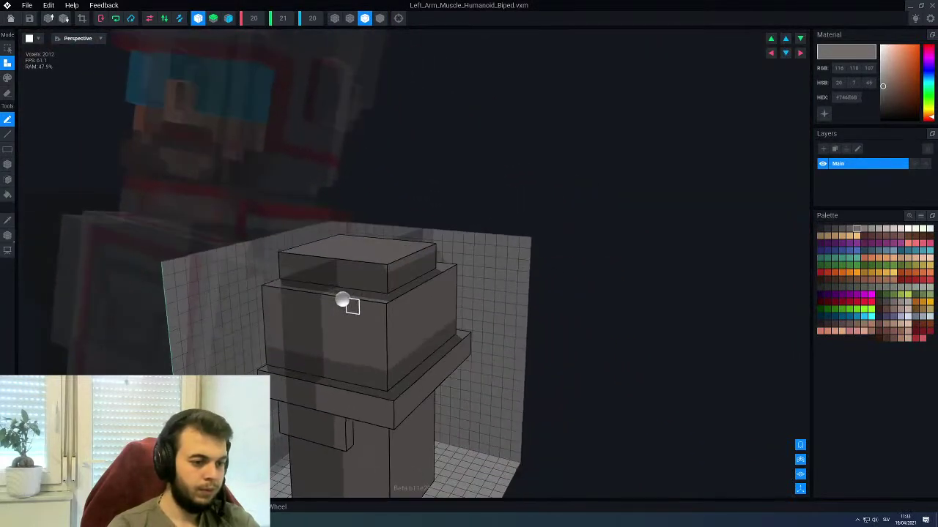
click(915, 281)
middle_drag(420, 315, 527, 313)
key(p)
mouse_move(484, 312)
right_down()
mouse_move(546, 282)
mouse_move(485, 315)
mouse_move(358, 211)
right_up()
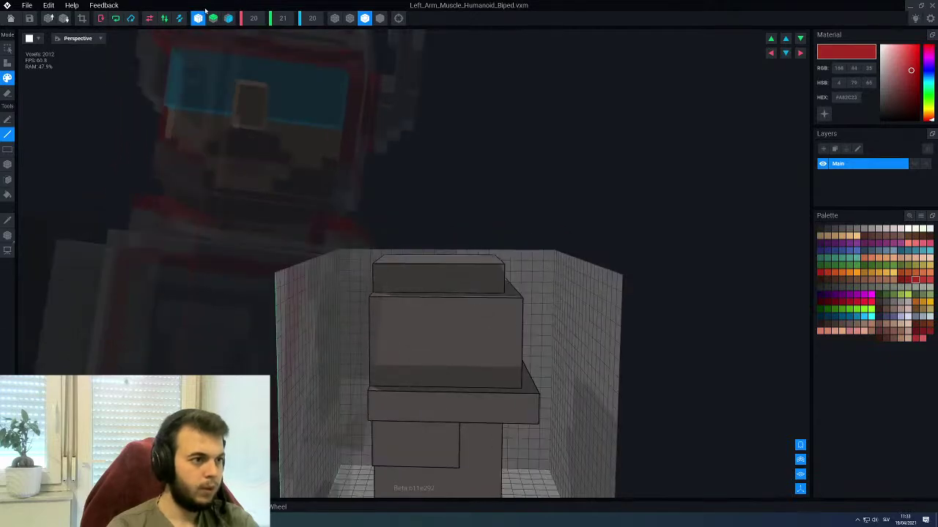
scroll(444, 301, down, 3)
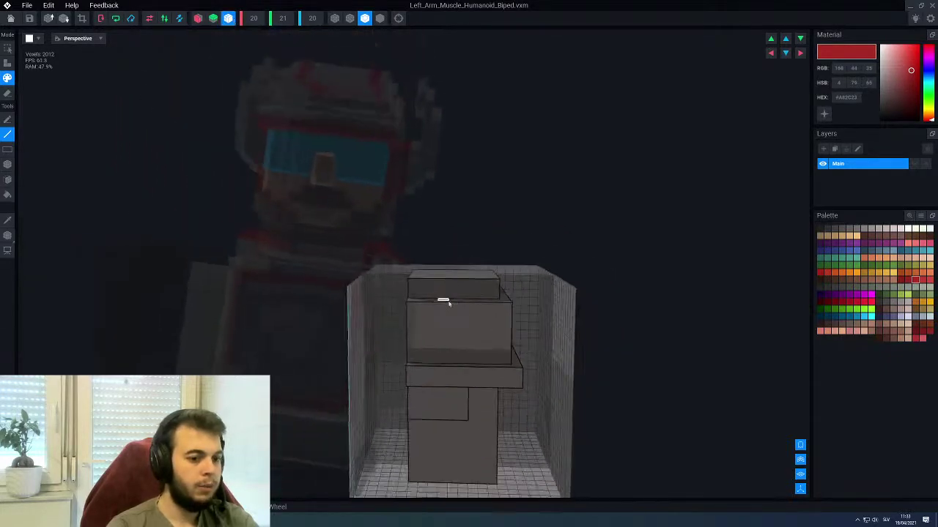
mouse_move(444, 301)
right_down()
mouse_move(462, 320)
mouse_move(452, 325)
mouse_move(466, 329)
mouse_move(456, 312)
right_up()
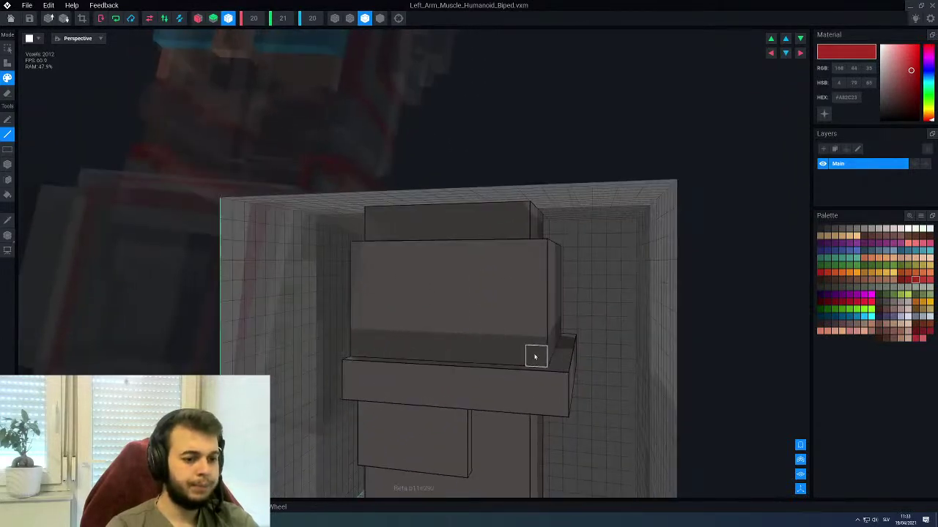
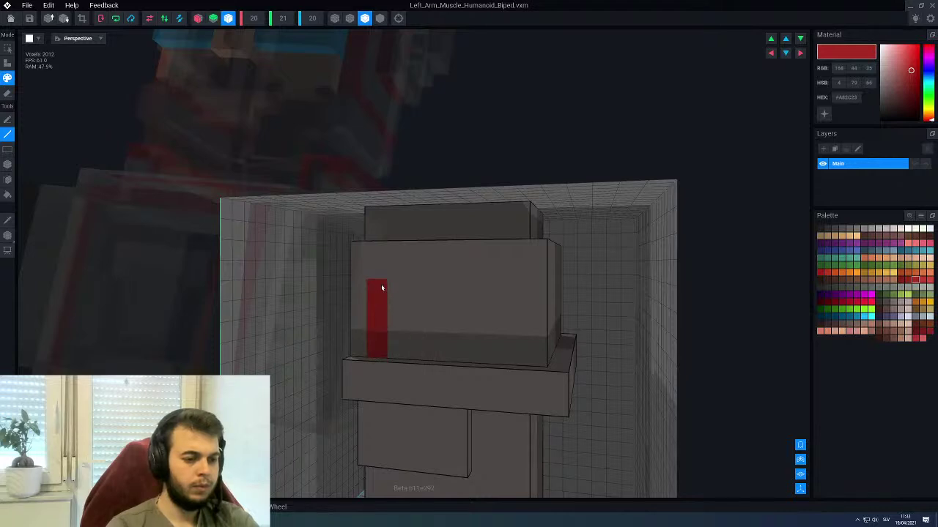
Paint a red frame on the front of the arm's upper block, continuing its horizontal lines around the outer side
drag(394, 268, 534, 278)
right_drag(536, 276, 547, 273)
drag(553, 274, 648, 269)
scroll(514, 339, down, 3)
right_drag(491, 329, 490, 328)
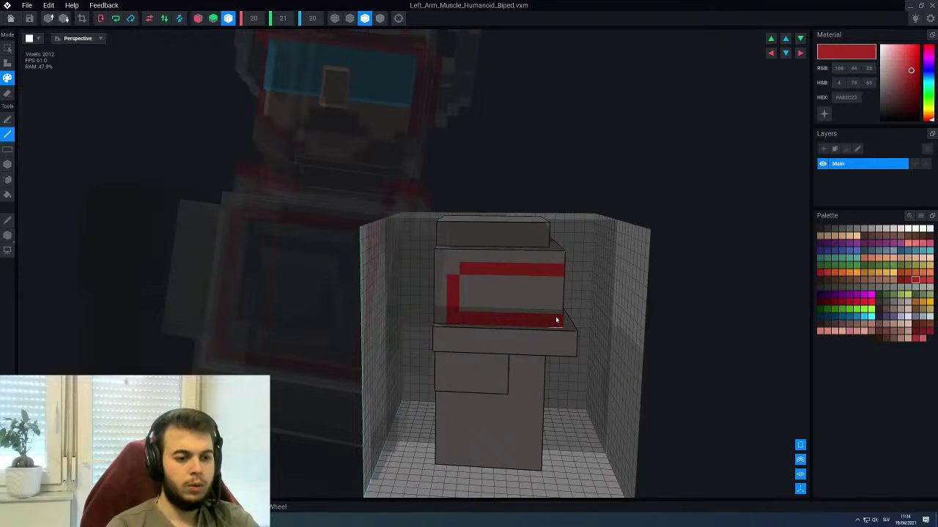
right_drag(555, 320, 505, 282)
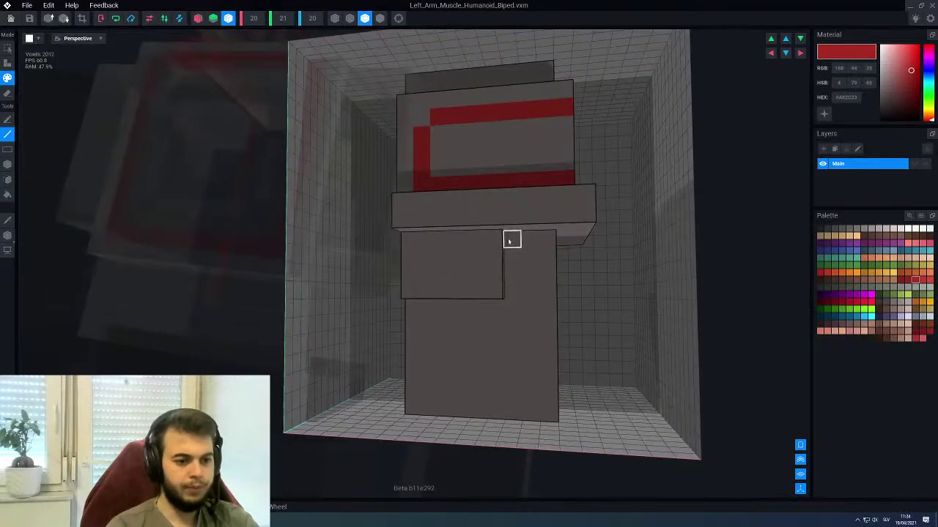
Paint an L-shaped red trim around the small raised block on the lower arm, and extend a line around the side
mouse_move(511, 240)
mouse_down()
mouse_move(509, 304)
mouse_move(428, 310)
mouse_up()
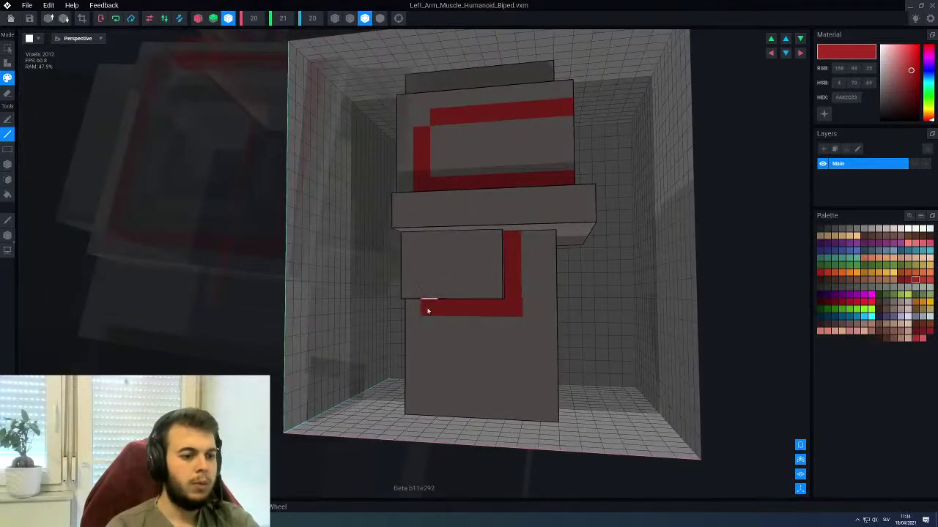
right_drag(525, 237, 544, 240)
drag(546, 241, 665, 242)
scroll(539, 253, down, 3)
mouse_move(540, 271)
right_down()
mouse_move(536, 259)
mouse_move(496, 279)
mouse_move(503, 236)
mouse_move(509, 281)
right_up()
right_drag(499, 322, 518, 312)
scroll(520, 310, up, 2)
Paint over the red frame on the arm's upper block with the surrounding grey (#746E6B)
alt+click(520, 310)
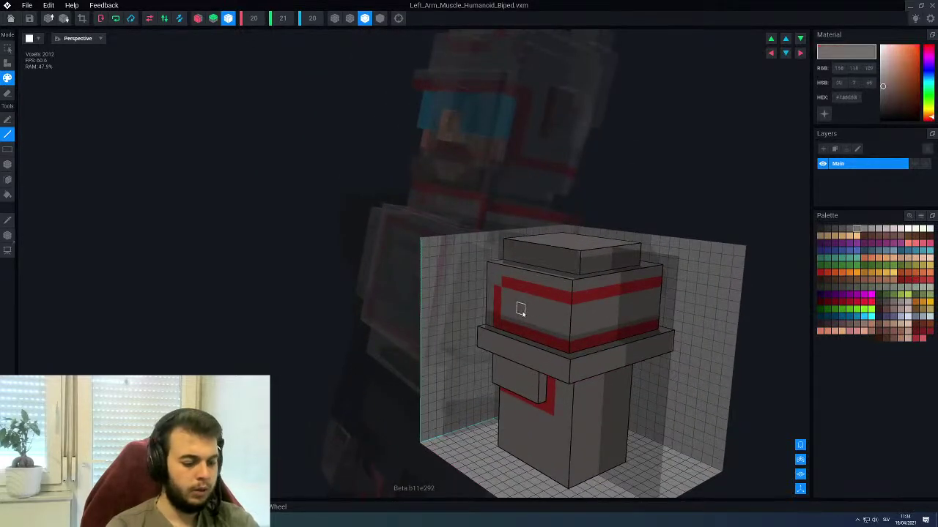
mouse_move(530, 288)
mouse_down()
mouse_move(511, 308)
mouse_move(527, 329)
mouse_move(598, 295)
mouse_up()
right_drag(590, 343, 542, 385)
Paint a red (#A82C23) line around the base of the arm's upper block, directly above the ledge
alt+click(542, 389)
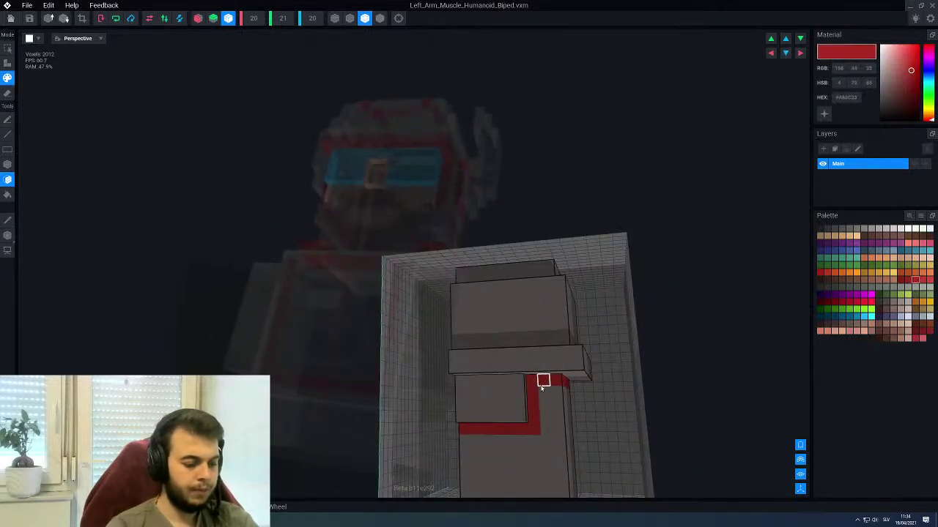
right_drag(516, 333, 384, 295)
key(l)
scroll(516, 355, up, 3)
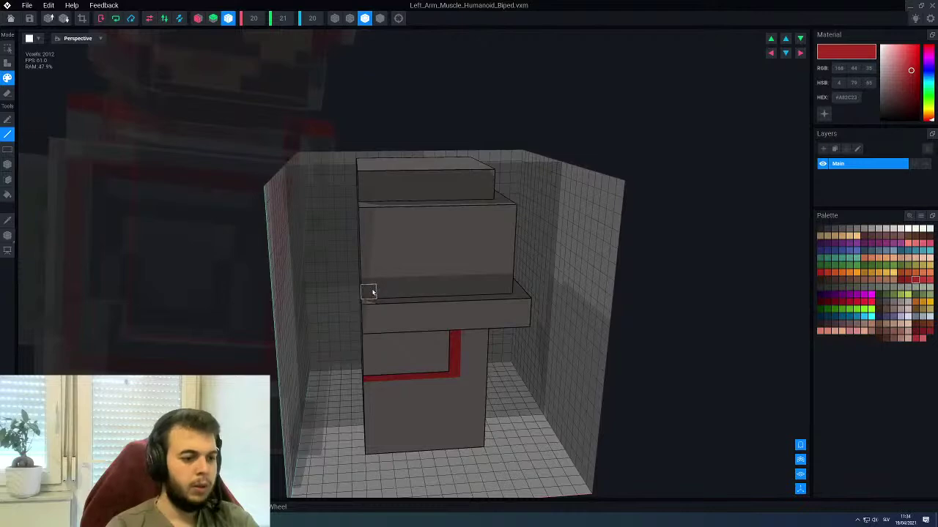
drag(371, 292, 509, 286)
right_drag(509, 287, 500, 289)
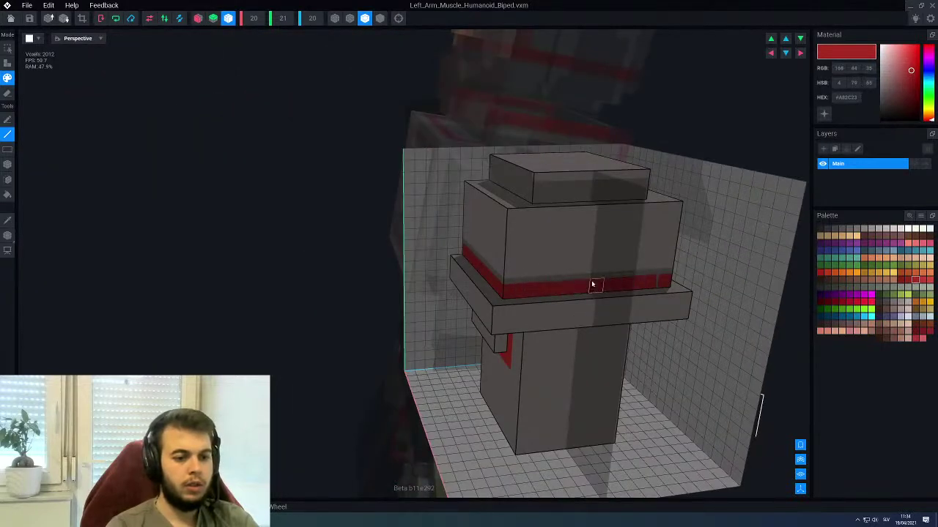
right_drag(592, 285, 457, 279)
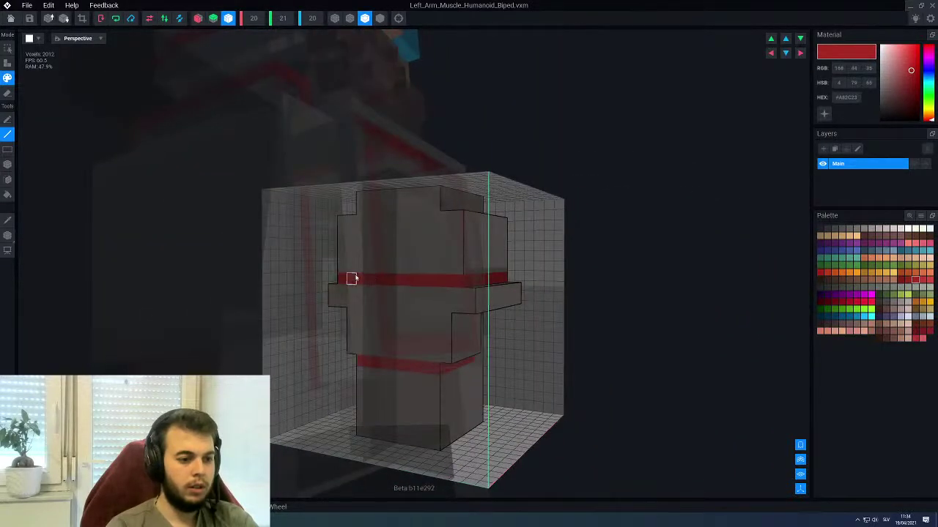
right_drag(352, 278, 422, 356)
Fill the side faces of the protruding ledge and the front of the small raised block with darker grey (#534F4E)
alt+click(479, 320)
right_drag(467, 335, 464, 338)
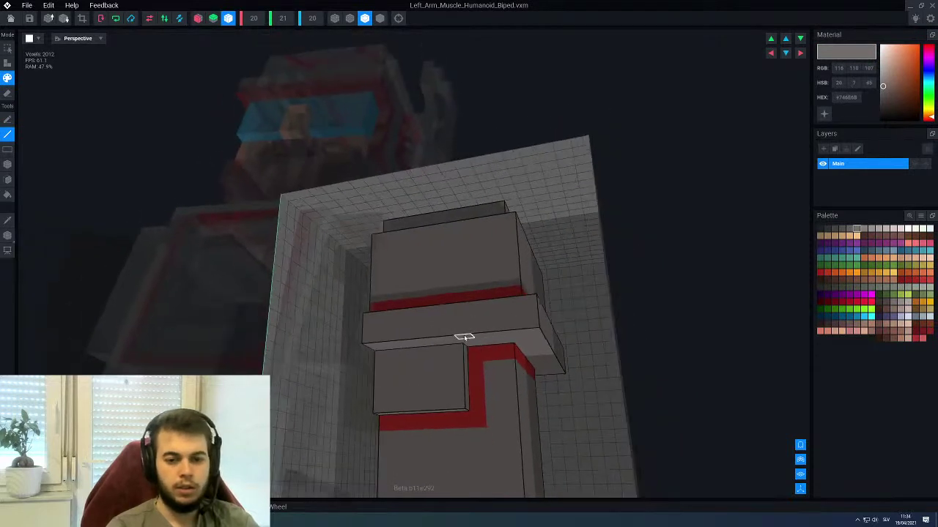
click(842, 230)
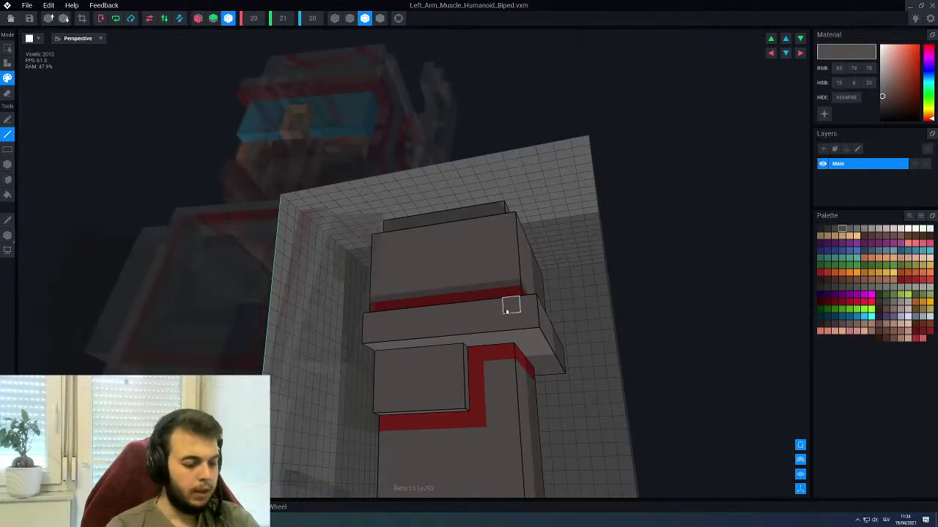
key(f)
click(455, 329)
click(502, 341)
right_drag(504, 341, 427, 364)
click(561, 318)
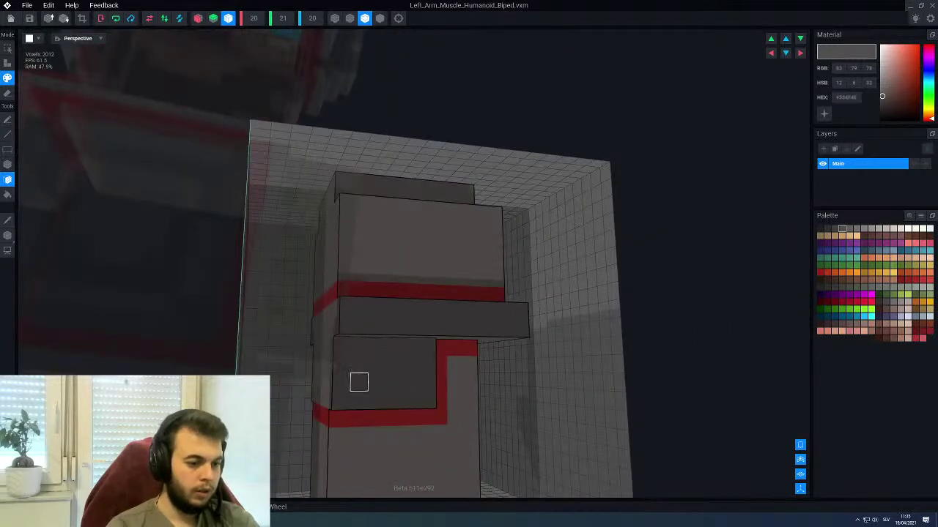
Paint a dark grey (#423F3E) shadow line on the ledge's underside, around the lower arm
right_drag(358, 383, 428, 356)
scroll(429, 356, up, 5)
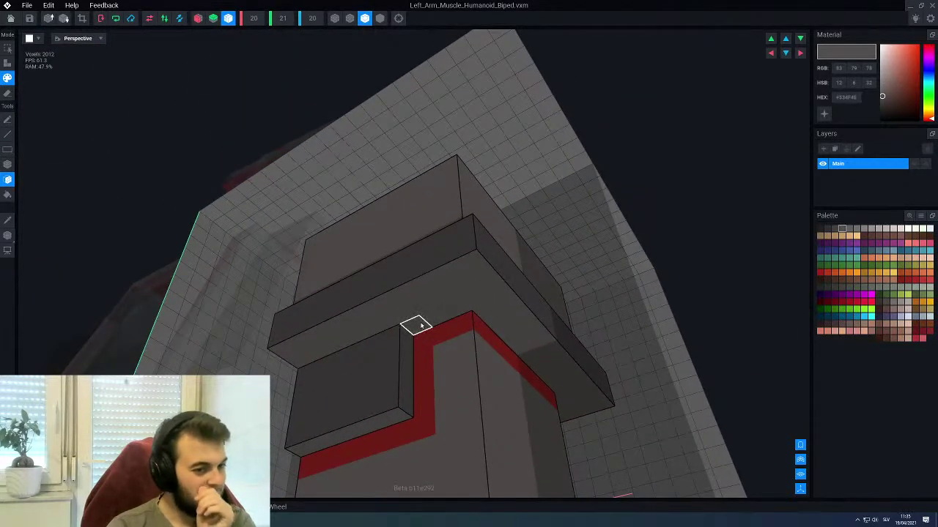
click(836, 229)
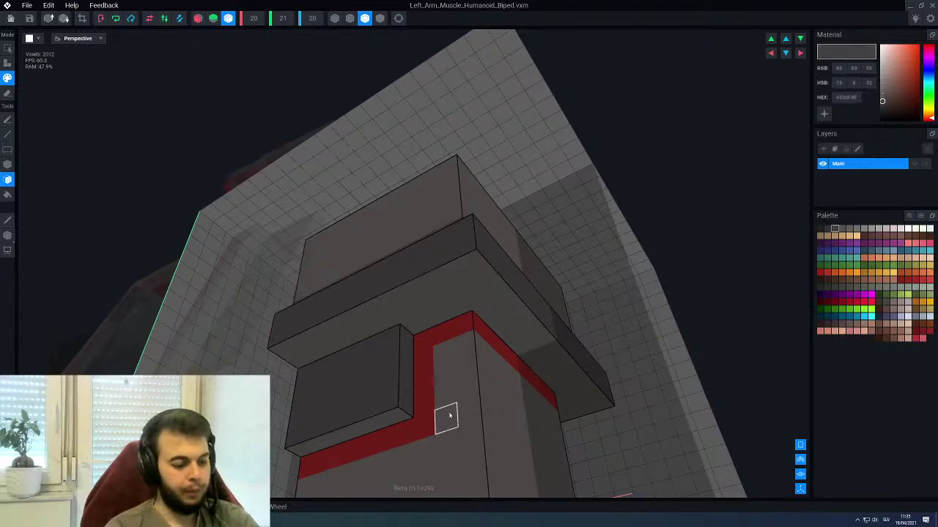
key(l)
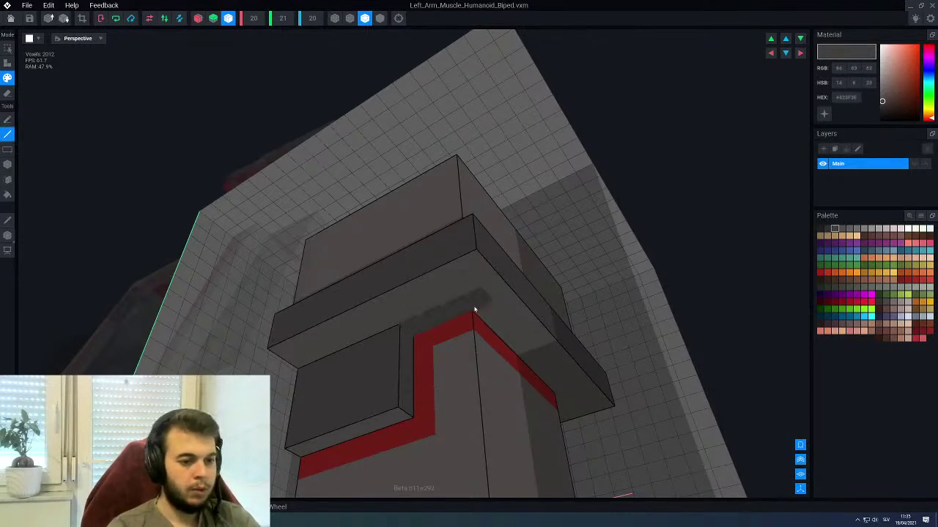
right_drag(480, 345, 468, 327)
drag(490, 315, 651, 309)
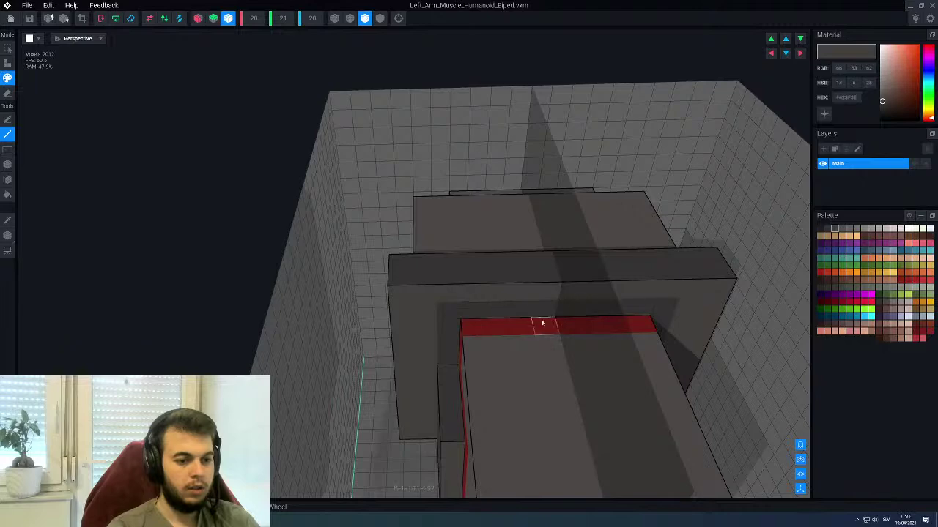
mouse_move(453, 328)
right_down()
mouse_move(450, 337)
mouse_move(469, 335)
mouse_move(469, 345)
right_up()
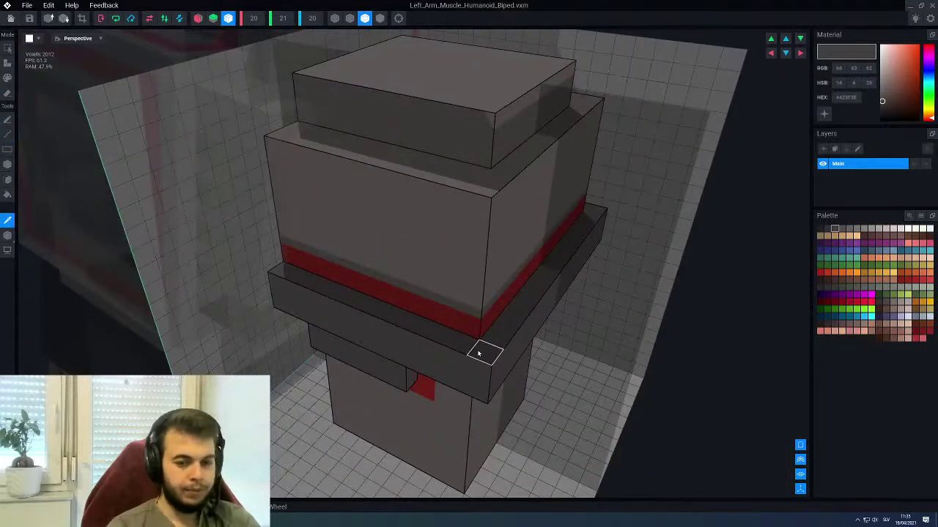
Paint a lighter grey (#645F5C) row along the upper edge of the ledge's sides
click(478, 353)
click(849, 230)
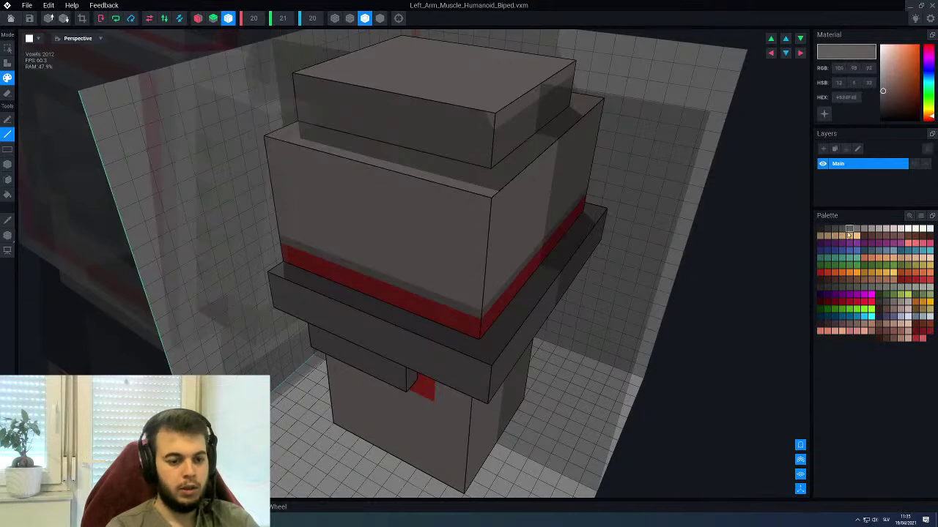
scroll(414, 358, down, 3)
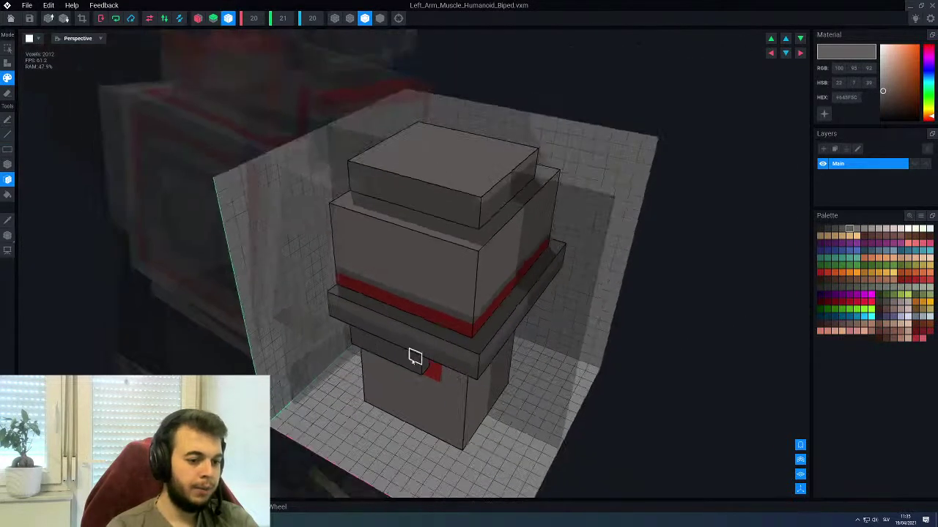
right_drag(413, 359, 399, 361)
scroll(397, 363, up, 2)
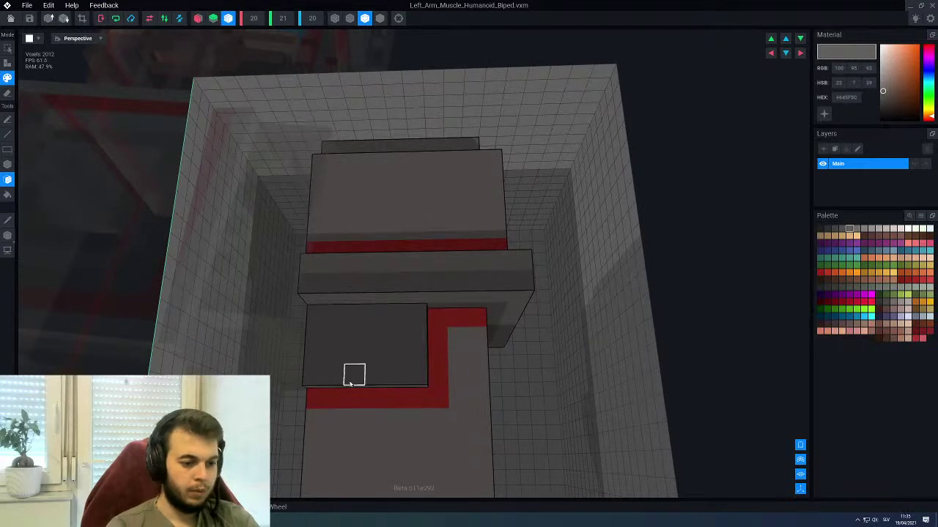
Shade the lower corners of the small raised block's front with dark grey (#423F3E)
alt+click(370, 378)
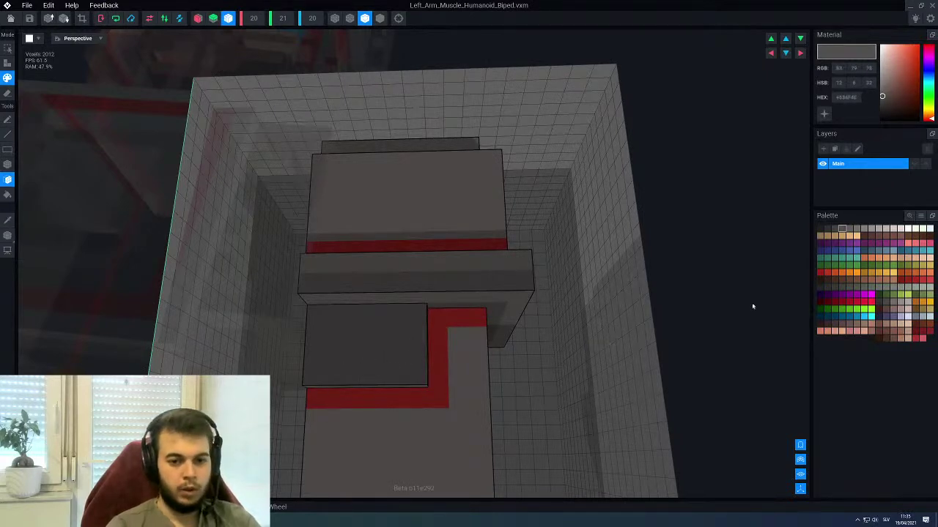
click(835, 231)
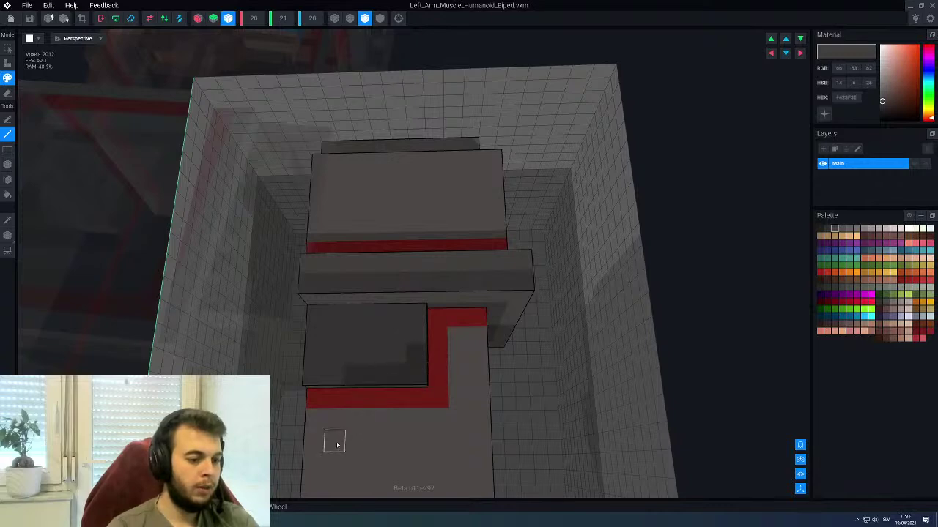
scroll(315, 458, down, 5)
right_drag(361, 394, 408, 381)
right_drag(408, 381, 412, 403)
scroll(411, 380, up, 5)
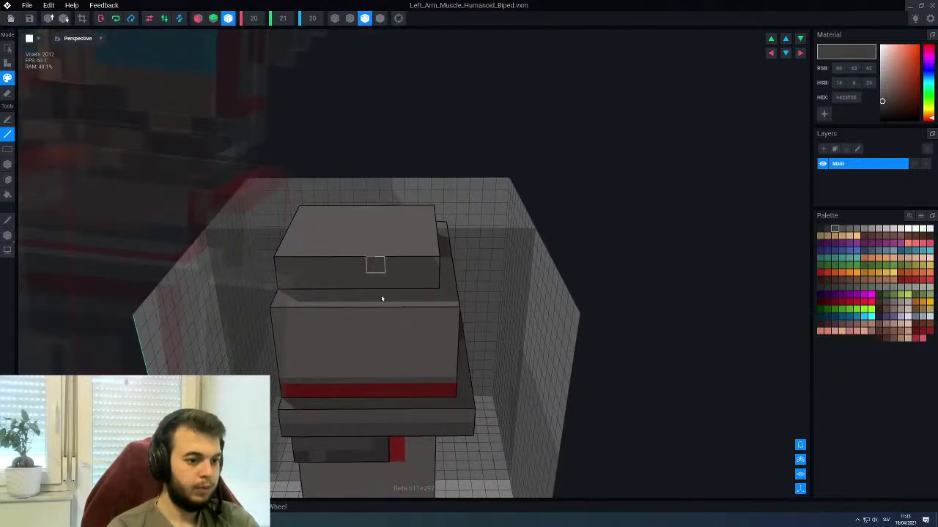
right_drag(374, 264, 390, 392)
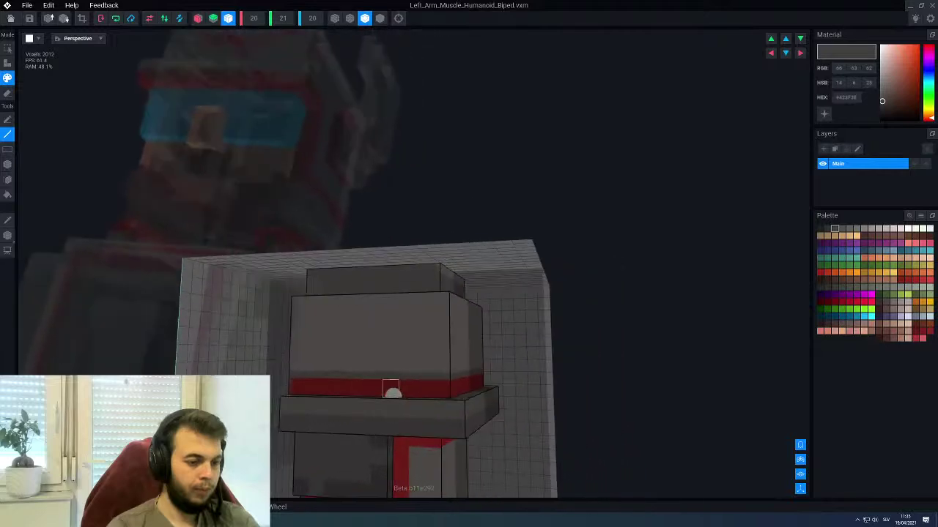
right_drag(411, 330, 357, 361)
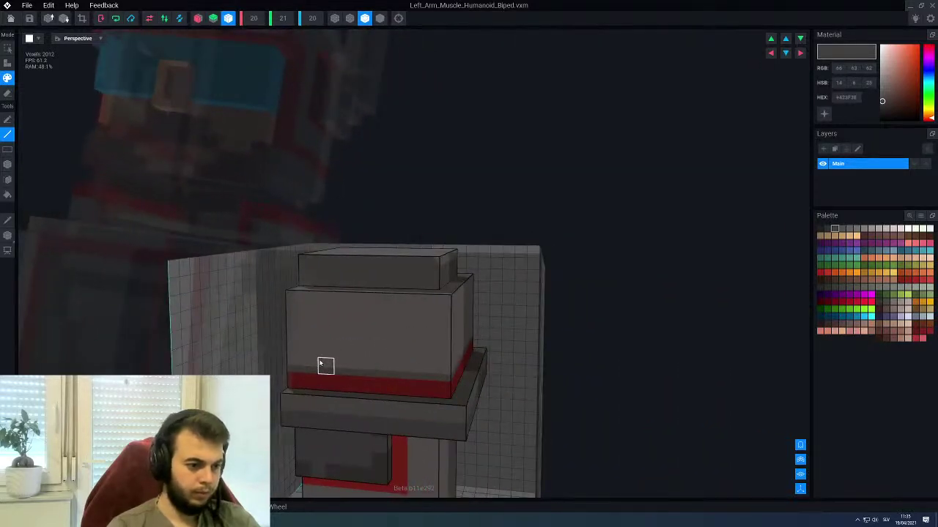
Paint two parallel vertical green (#5E793B) strips on the outer side of the lower arm
click(892, 295)
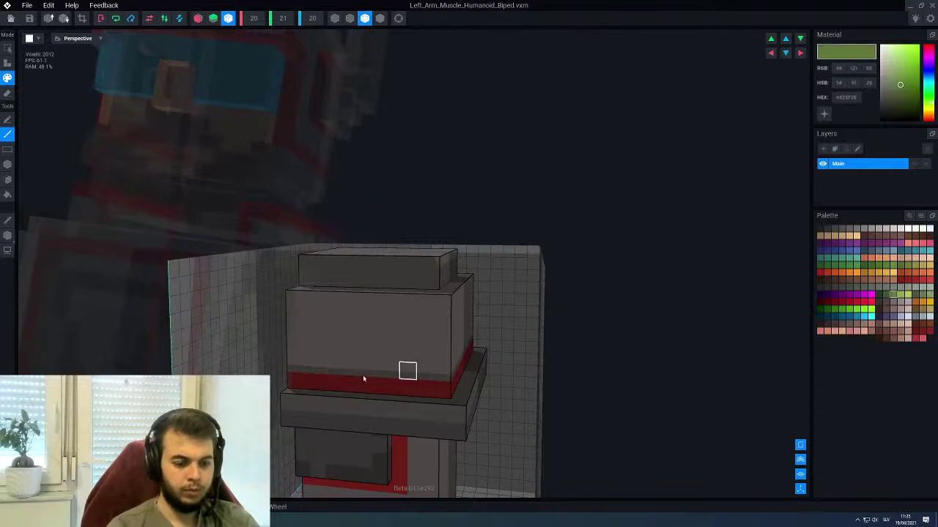
right_drag(342, 368, 381, 398)
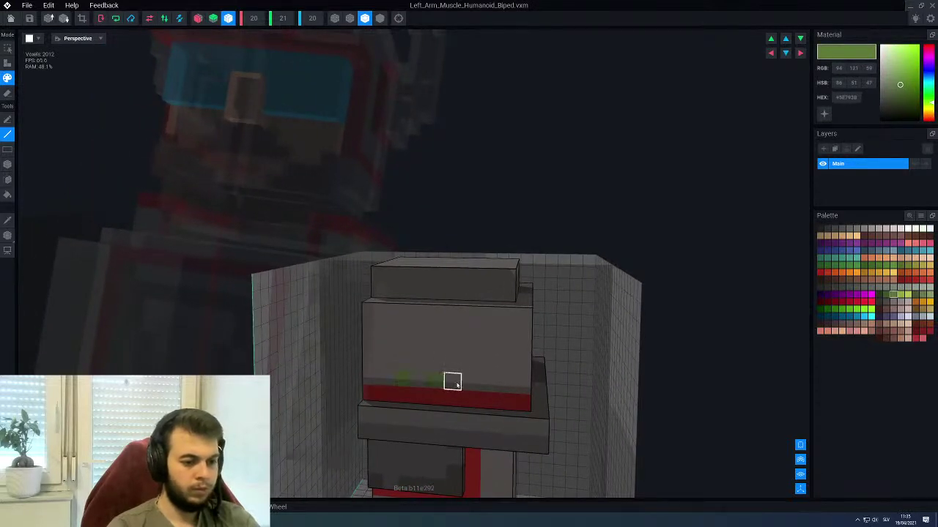
right_drag(437, 425, 432, 404)
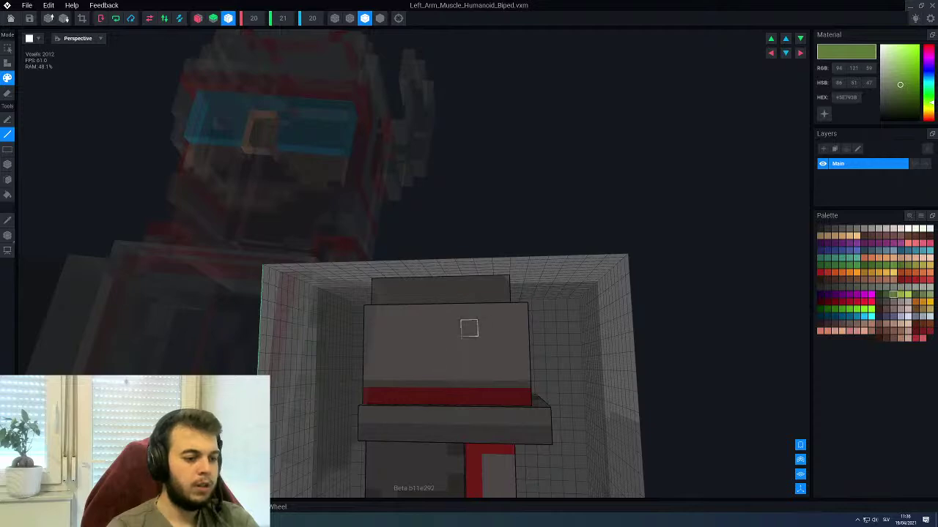
mouse_move(468, 329)
right_down()
mouse_move(452, 389)
mouse_move(462, 336)
right_up()
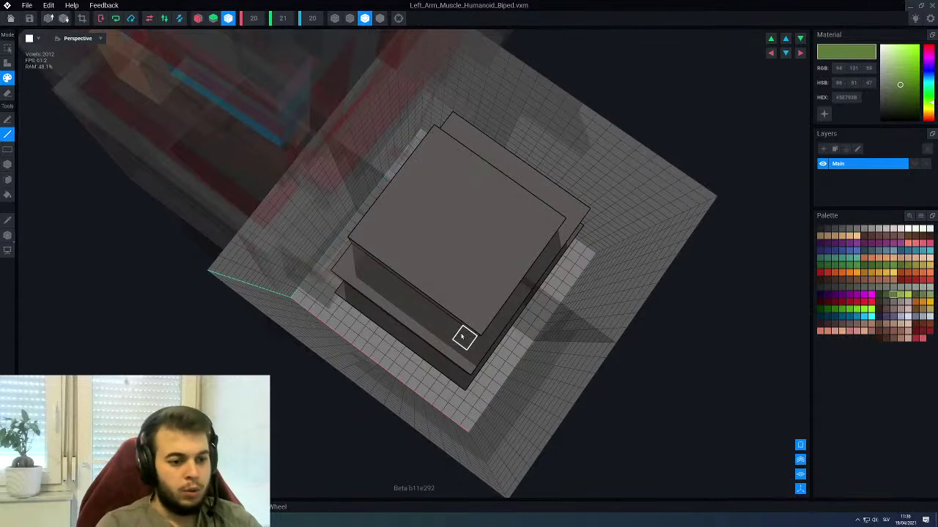
right_drag(507, 276, 498, 270)
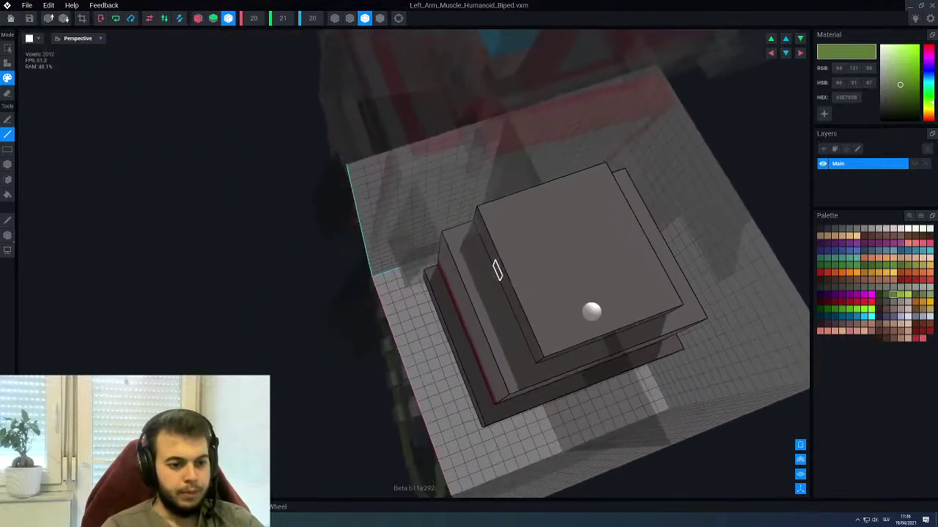
middle_drag(572, 274, 514, 287)
right_drag(519, 346, 454, 282)
middle_drag(670, 414, 597, 359)
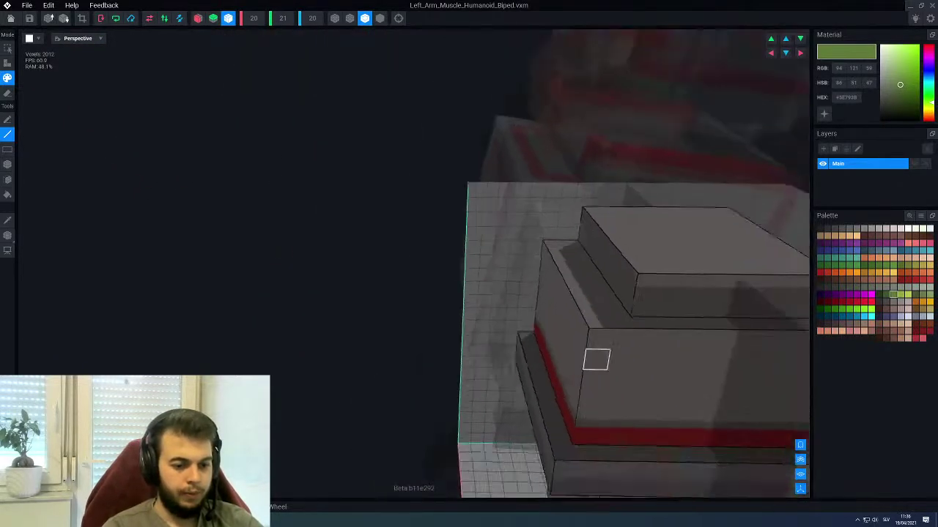
scroll(596, 359, down, 4)
right_drag(590, 363, 627, 376)
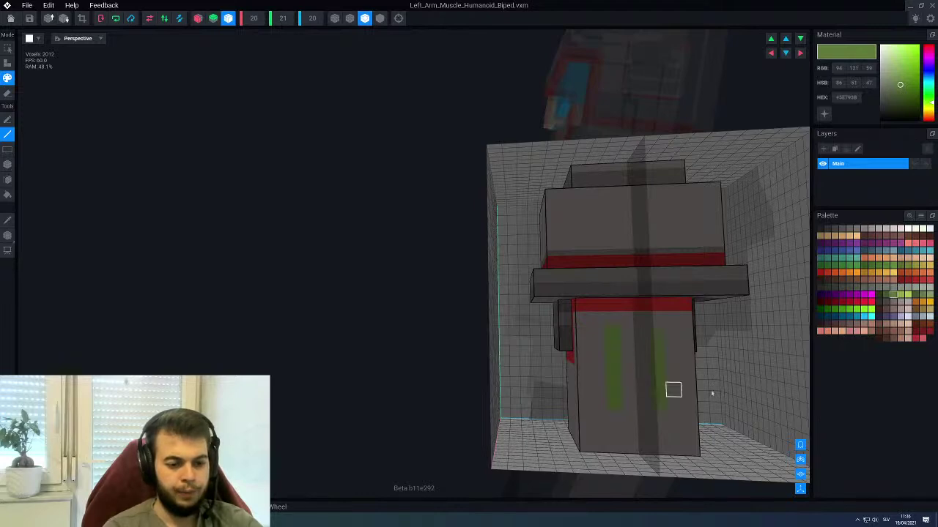
Recolour both vertical strips on the lower arm with lighter green (#94A844)
click(901, 295)
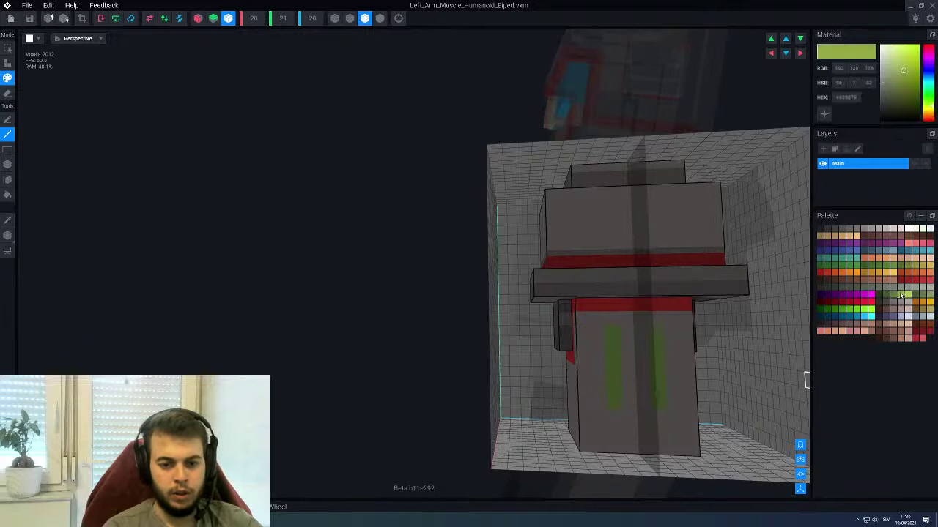
click(611, 320)
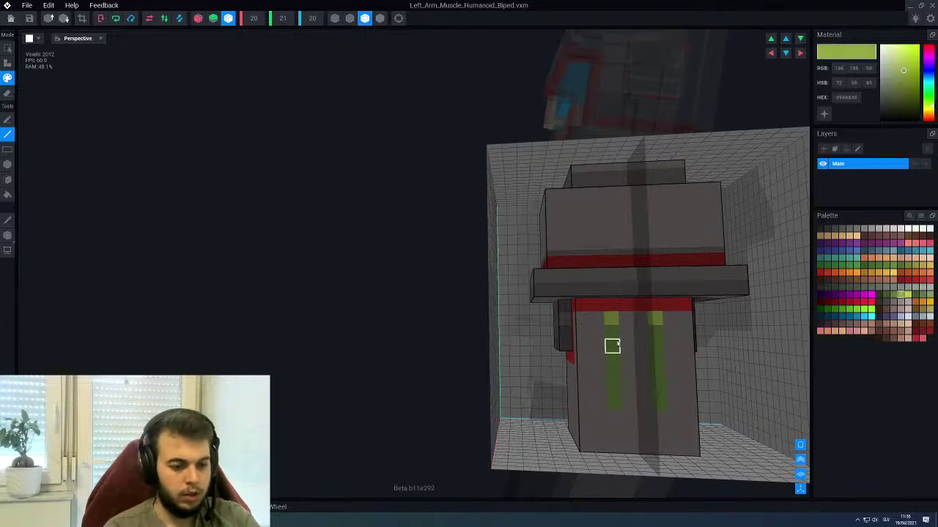
key(ctrl+z)
key(f)
click(618, 344)
Paint darker green (#5E793B) voxels at the upper and lower ends of both vertical strips
click(887, 299)
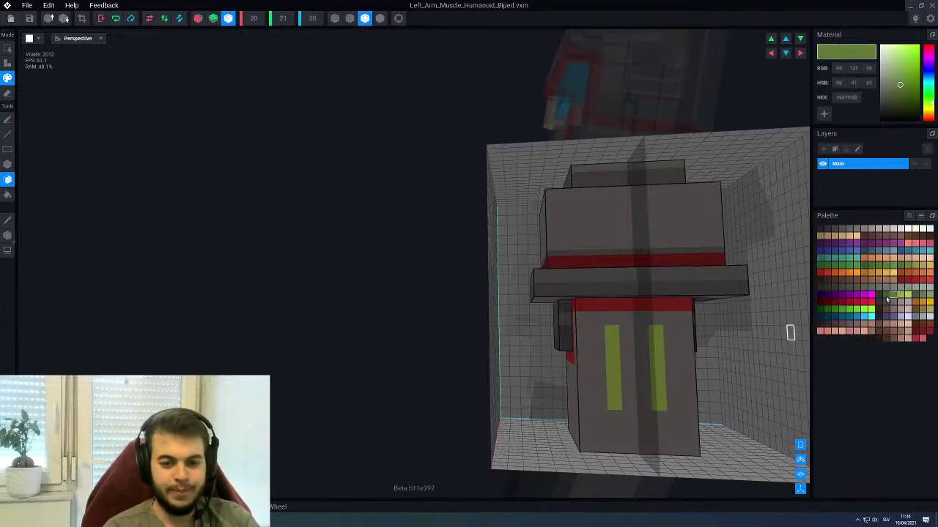
key(l)
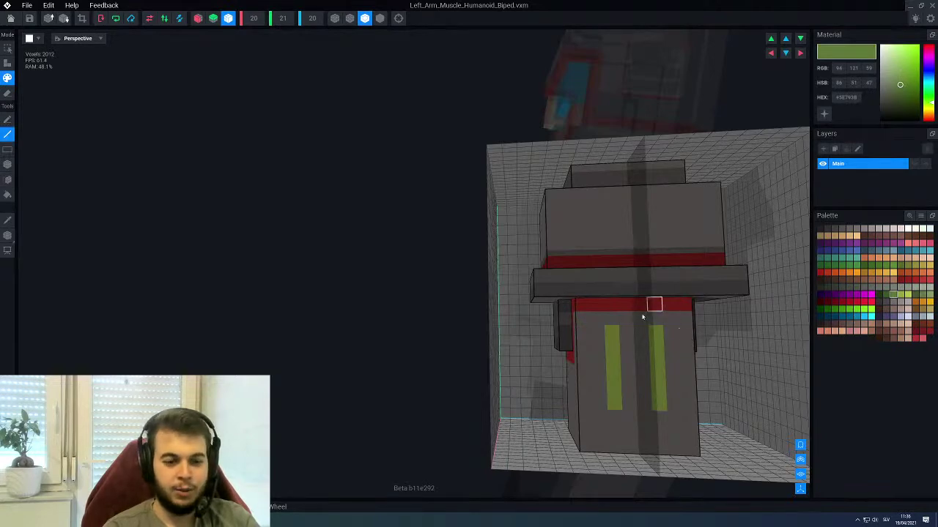
scroll(616, 417, down, 4)
right_drag(586, 391, 756, 347)
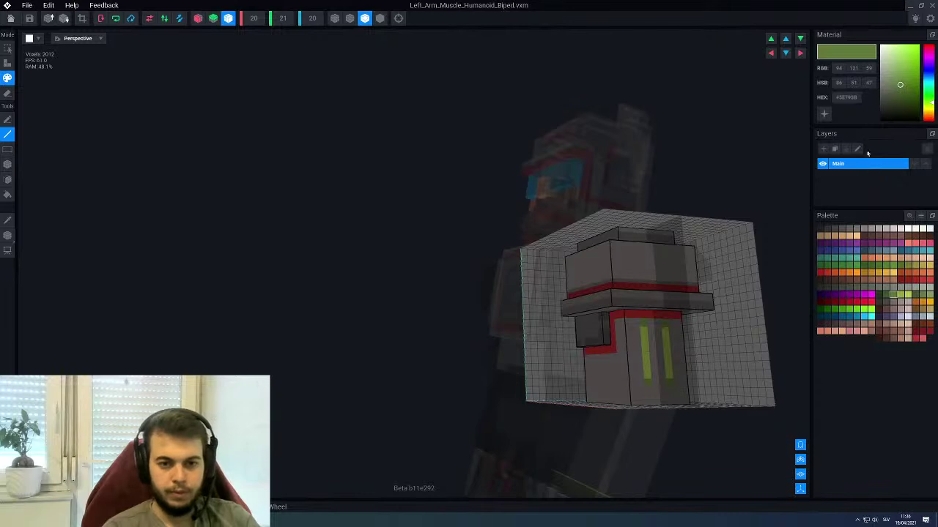
Make both the dark green (#5E793B) and light green (#94A844) strip colours emissive
click(824, 114)
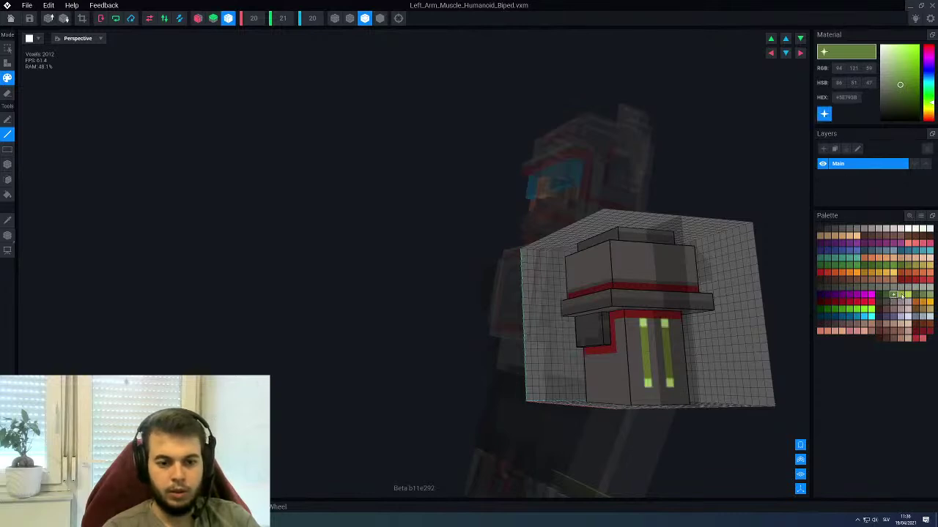
click(900, 295)
click(825, 115)
right_drag(696, 305, 558, 333)
scroll(558, 333, up, 3)
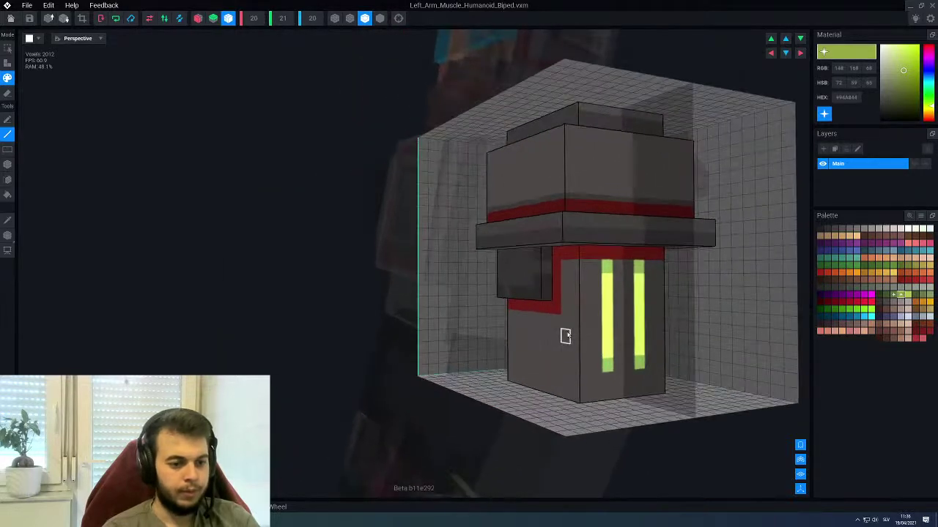
Erase the outermost layer of grey voxels around the green strips on the lower arm's outer side
key(e)
key(f)
click(595, 339)
right_drag(577, 364, 570, 364)
Save the left arm model, check it on the assembled character, and reopen the left arm for editing
click(10, 18)
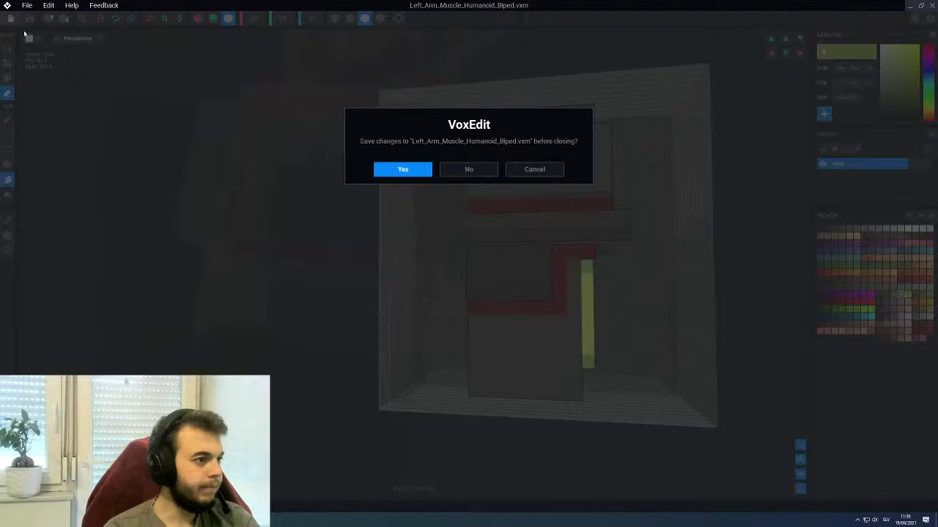
click(402, 173)
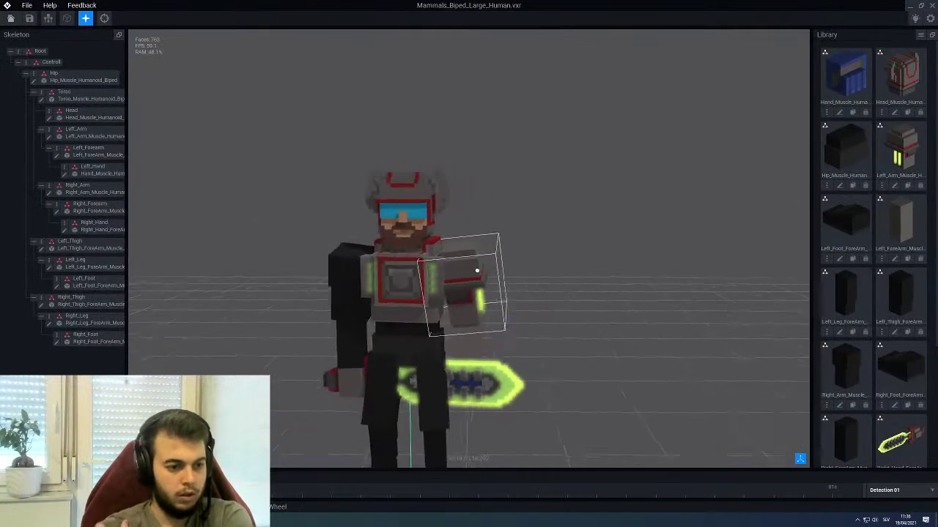
right_drag(475, 270, 476, 271)
click(461, 315)
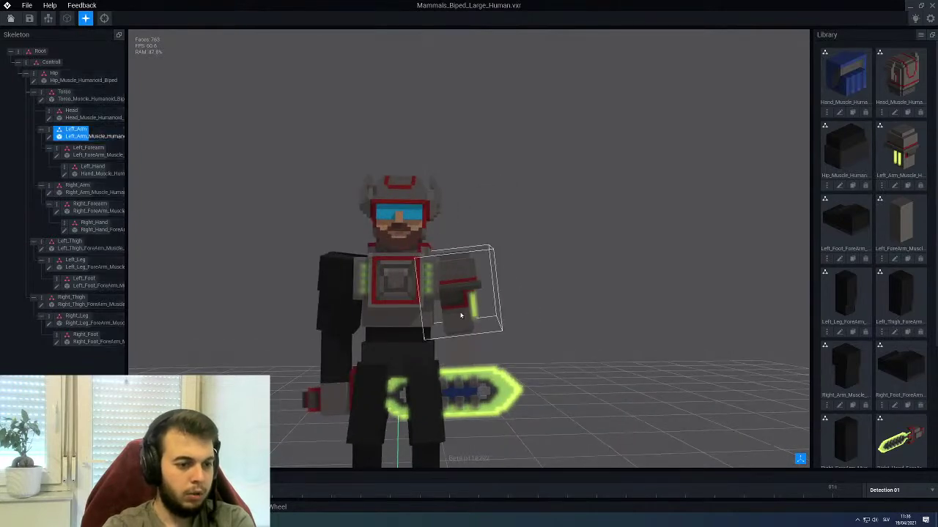
click(49, 137)
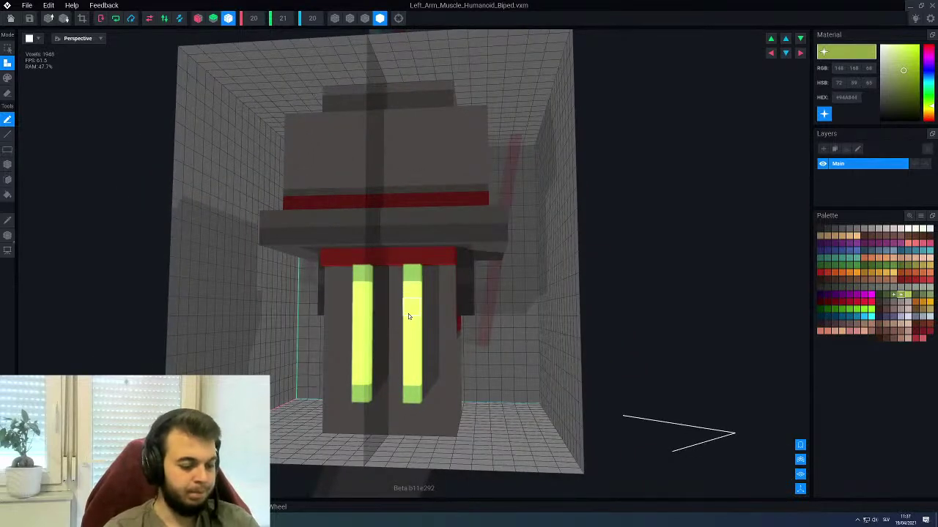
Erase the protruding voxel layer of both green strips on the lower arm's outer side
key(e)
key(b)
drag(411, 275, 417, 396)
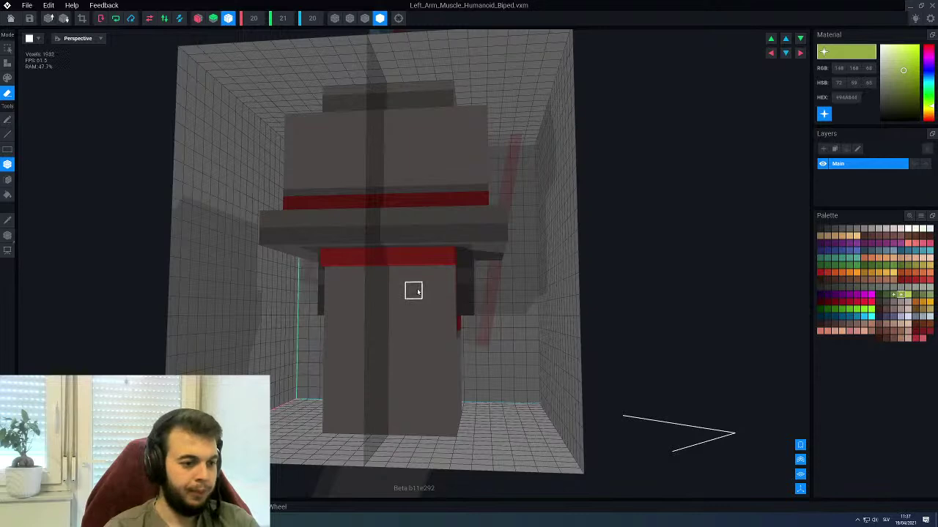
Paint two vertical light green (#94A844) strips with darker green (#5E793B) ends on the lower arm's outer face
key(a)
key(l)
drag(414, 286, 419, 382)
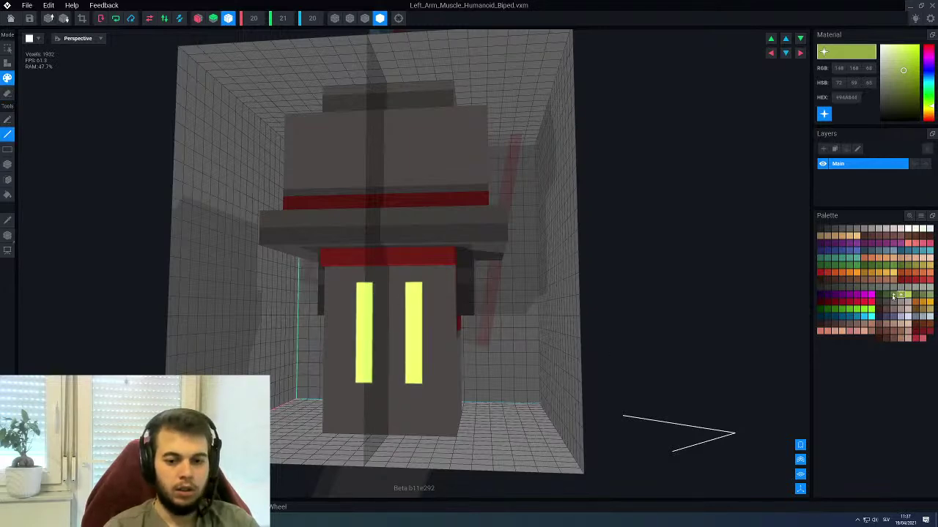
click(893, 296)
click(409, 274)
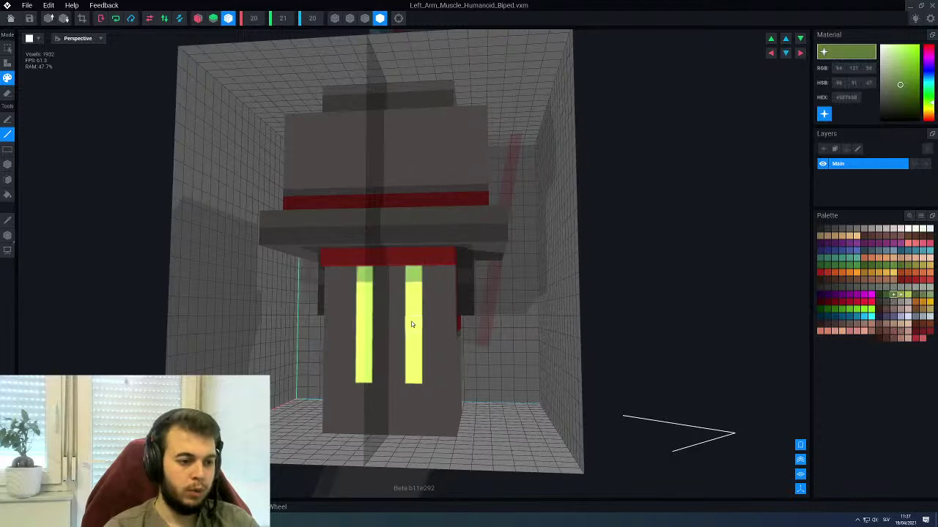
Save the left arm model with its flush green strips and return to the character rig
scroll(363, 328, down, 5)
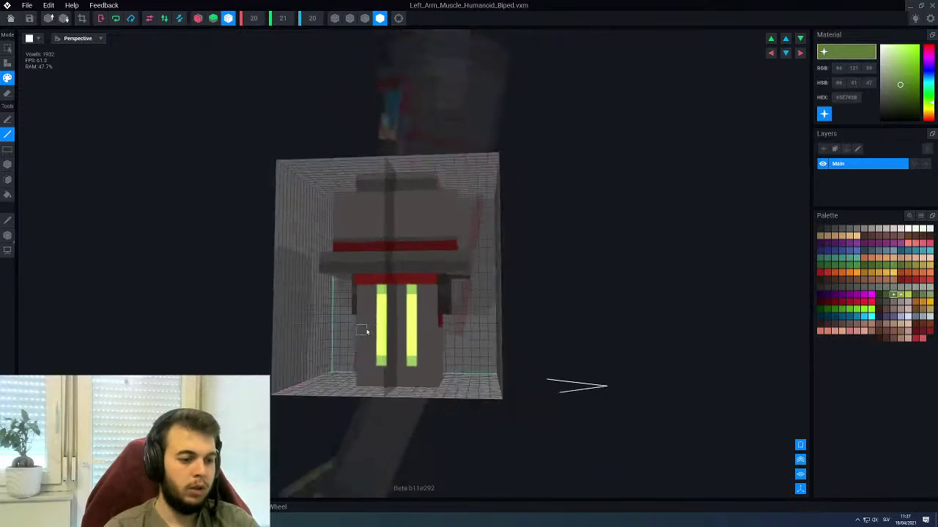
right_drag(360, 329, 370, 331)
click(7, 17)
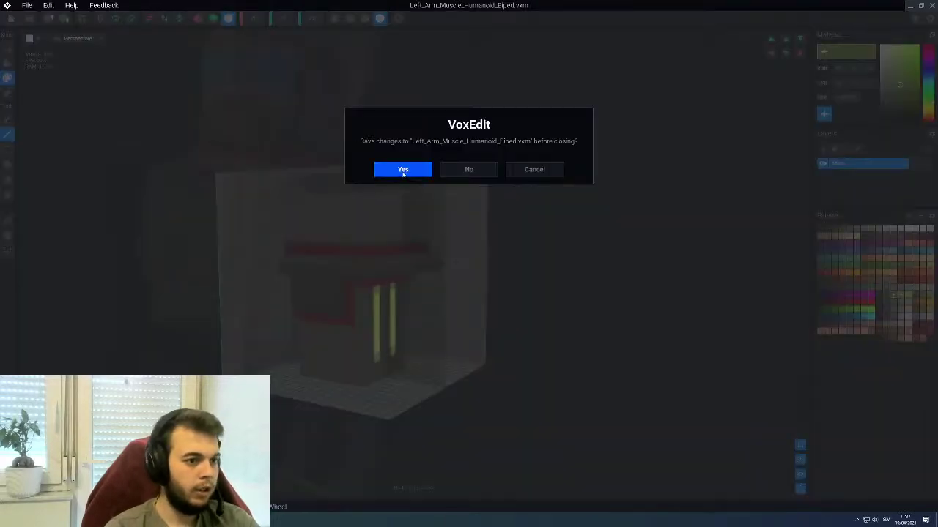
click(402, 170)
Inspect the armour on the character from behind and the side, and reopen the left arm with outlined edges displayed
right_drag(423, 244, 366, 269)
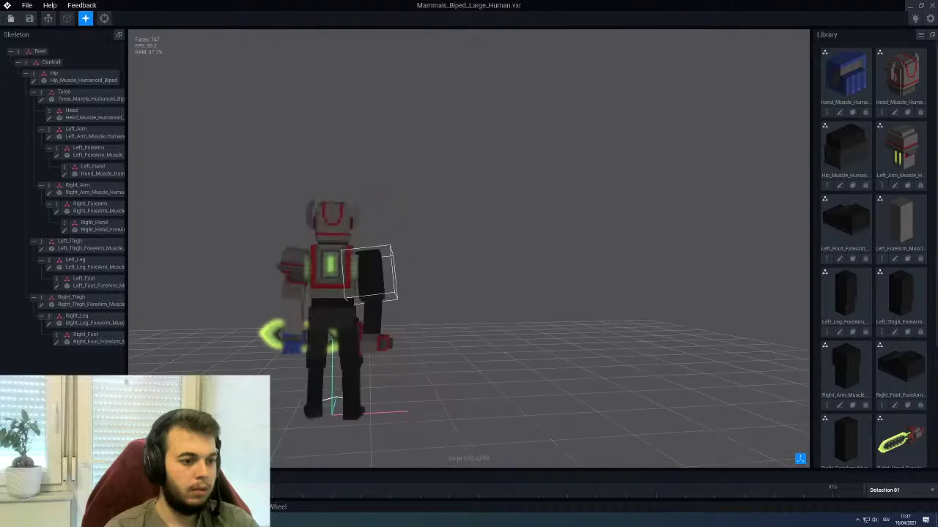
scroll(341, 271, up, 6)
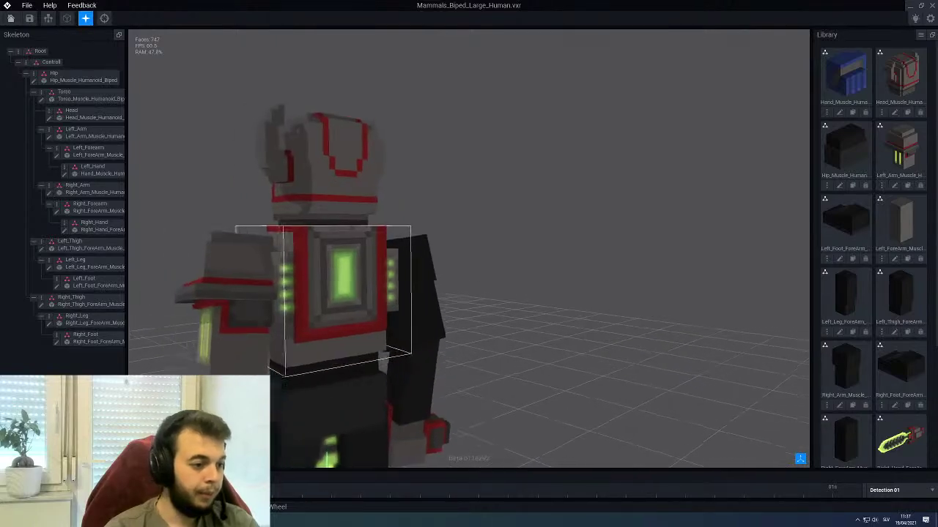
right_drag(335, 285, 306, 304)
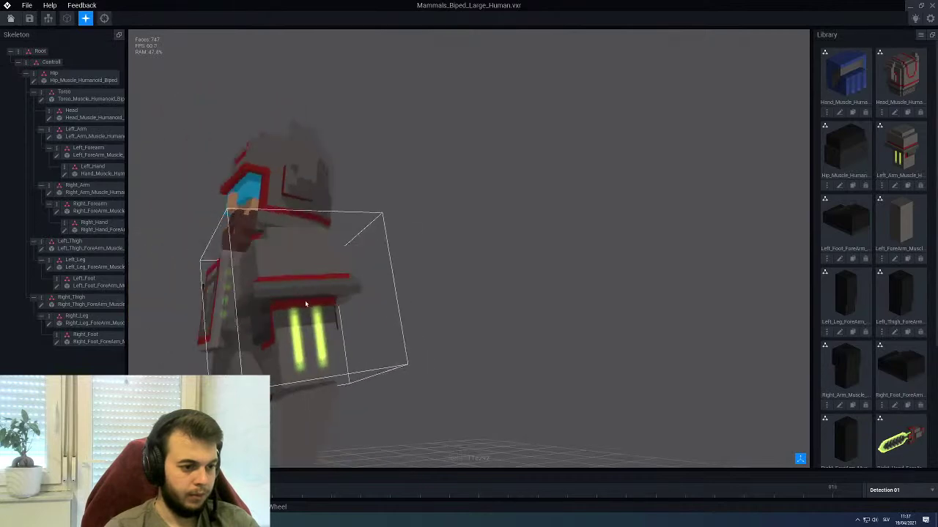
middle_drag(306, 303, 365, 288)
right_drag(365, 289, 359, 258)
click(50, 139)
middle_drag(358, 258, 324, 208)
click(365, 19)
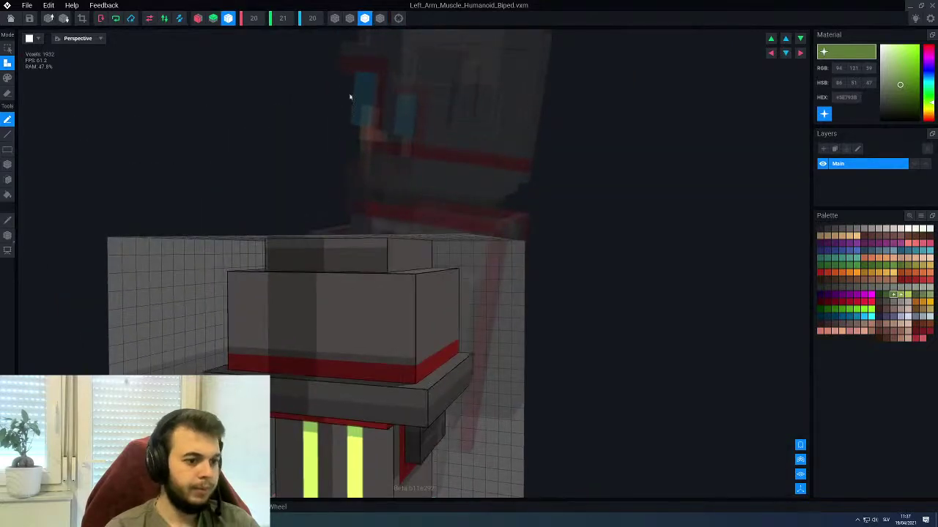
Paint lighter grey (#98908C) highlight patches along the upper edge and corners of the wide shoulder block
right_drag(356, 336, 370, 329)
scroll(330, 323, down, 3)
right_drag(298, 318, 293, 315)
middle_drag(293, 315, 352, 265)
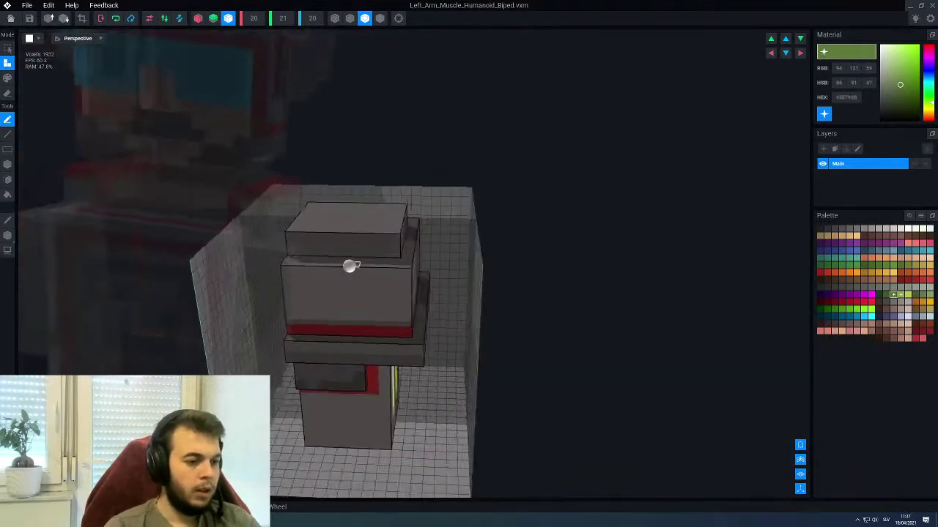
scroll(350, 267, up, 2)
middle_drag(377, 301, 379, 334)
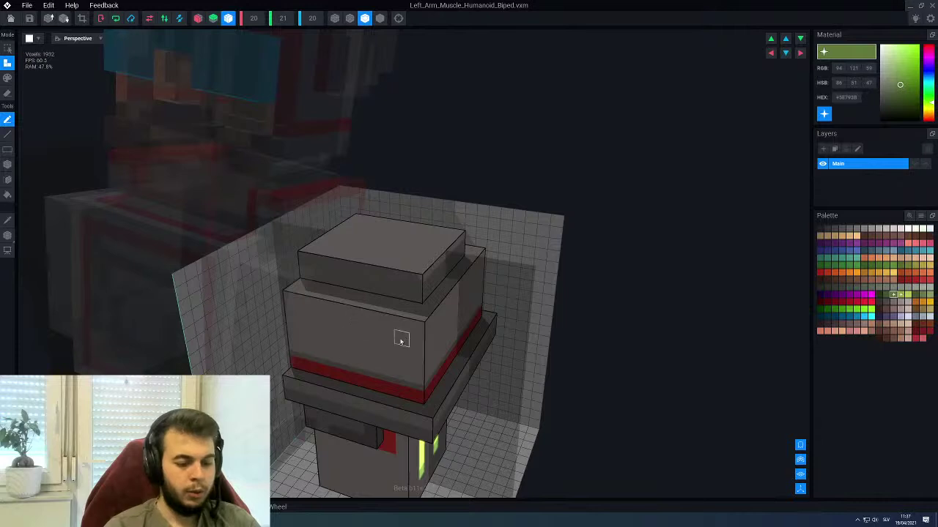
alt+click(371, 329)
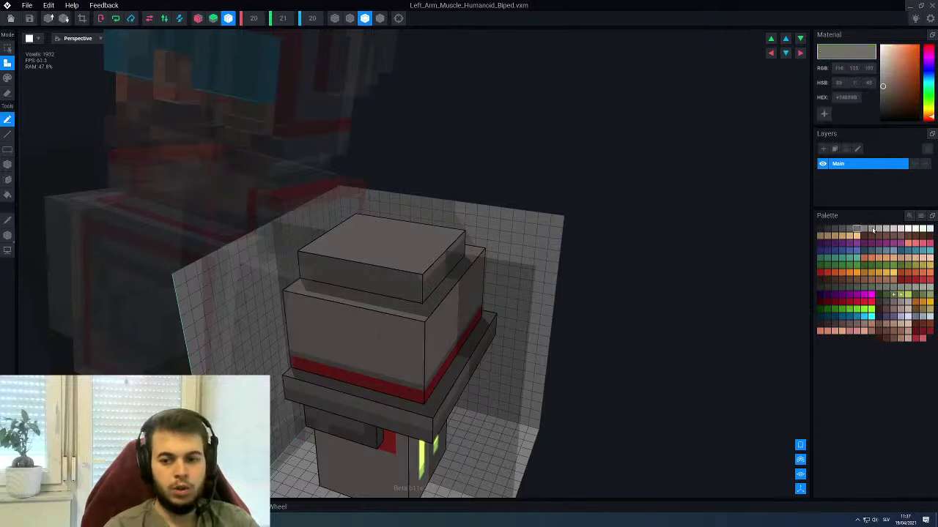
click(871, 230)
key(3)
key(l)
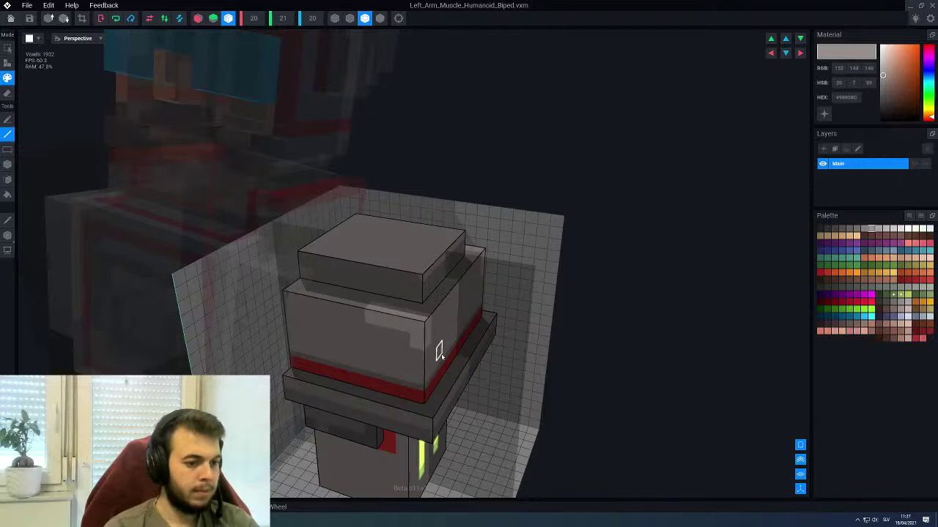
Add lighter grey (#98908C) highlight patches to the edges and corners of the shoulder's uppermost block
right_drag(440, 350, 427, 310)
scroll(356, 329, down, 3)
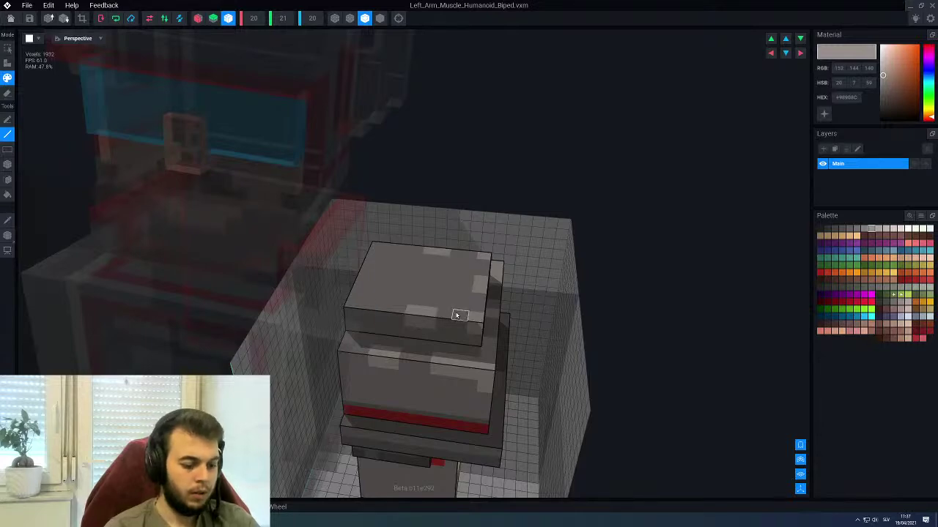
right_drag(457, 314, 425, 312)
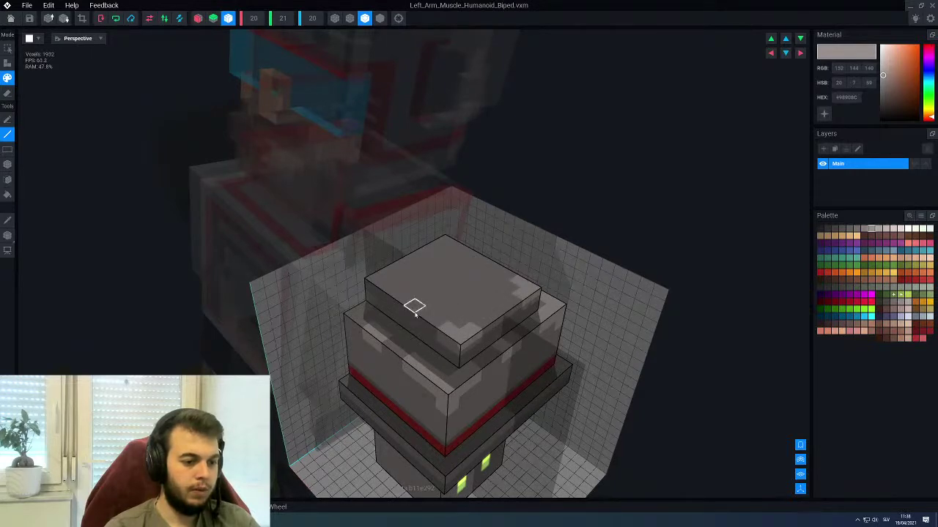
right_drag(358, 363, 349, 306)
Paint two parallel dark grey (#534F4E) stripes across the top face of the uppermost block
right_drag(416, 302, 443, 303)
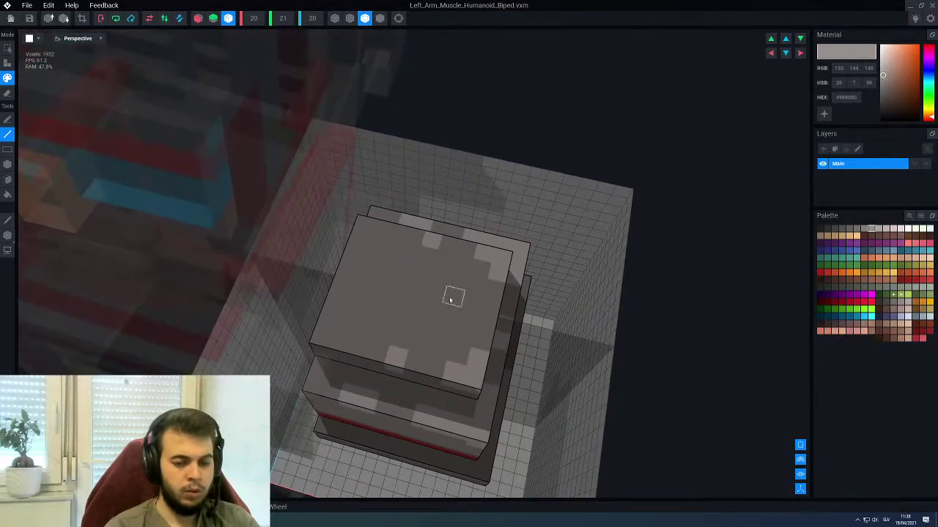
click(843, 229)
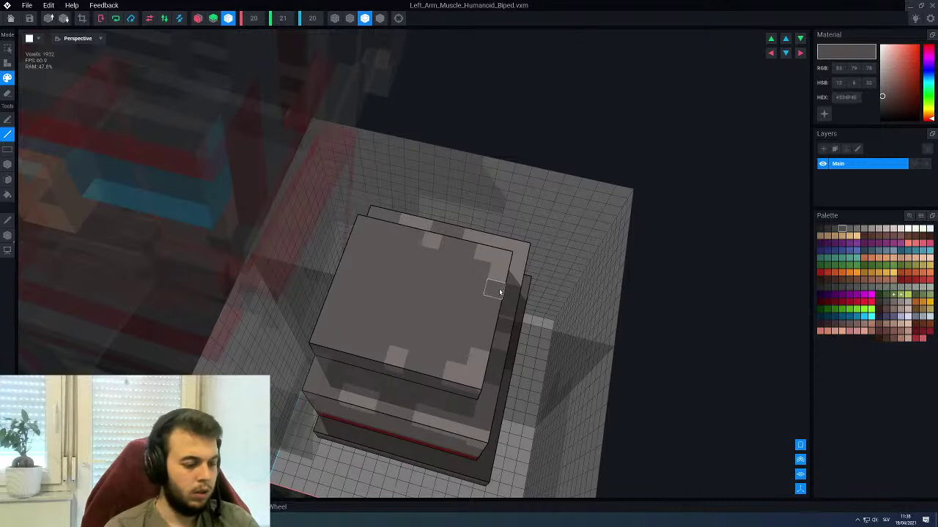
drag(447, 328, 356, 314)
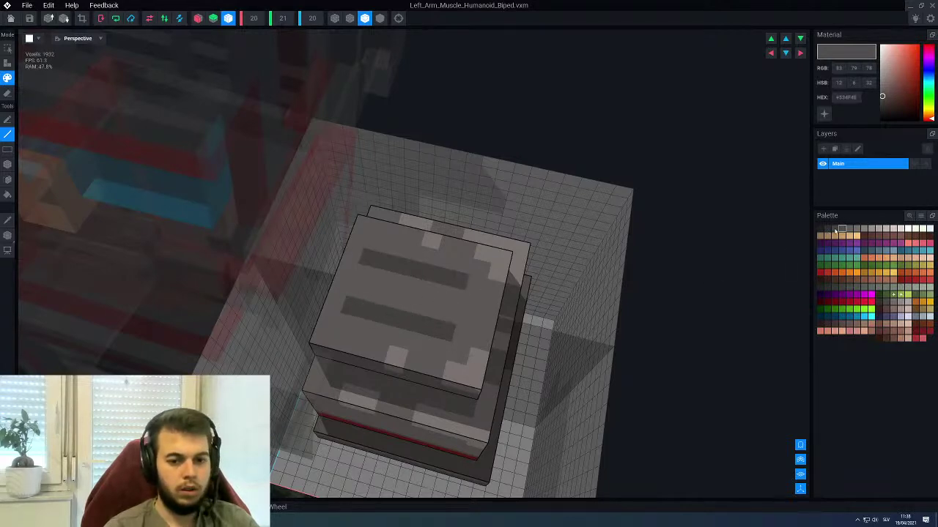
Paint grey (#534F4E) shading patches along the lower edge and corner of the dark side block beneath the ledge
click(834, 229)
scroll(381, 319, down, 6)
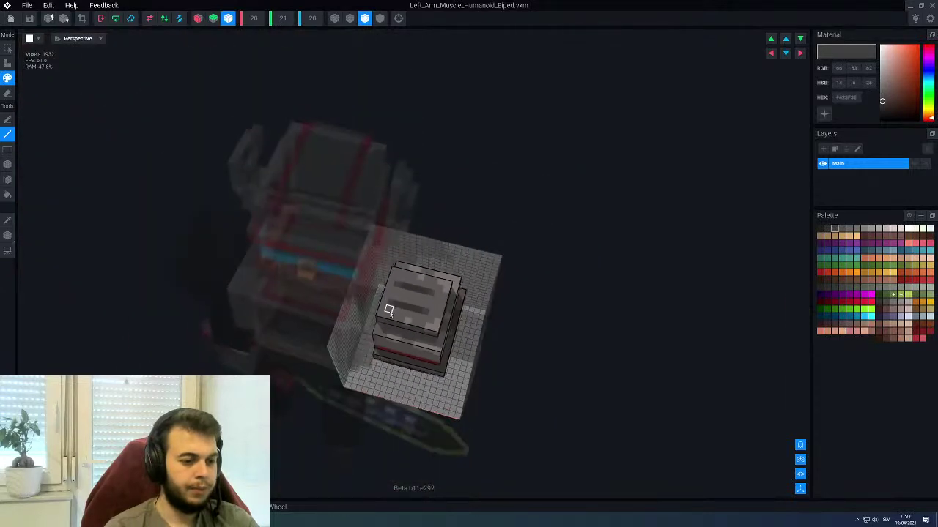
right_drag(390, 313, 401, 287)
scroll(345, 318, up, 5)
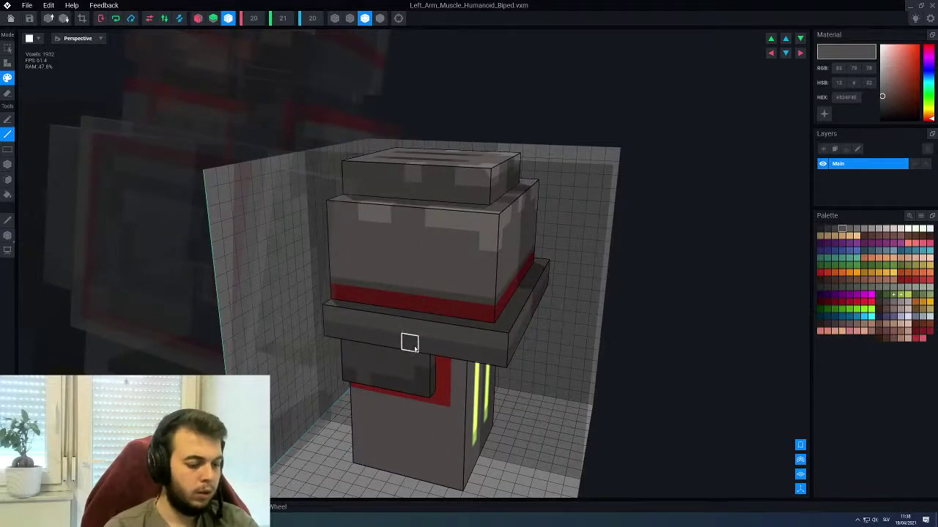
Paint dark grey (#534F4E) inverted-U frames on the side and outer faces of the wide shoulder block
right_drag(410, 341, 352, 279)
mouse_move(354, 279)
mouse_down()
mouse_move(349, 254)
mouse_move(454, 251)
mouse_move(450, 278)
mouse_up()
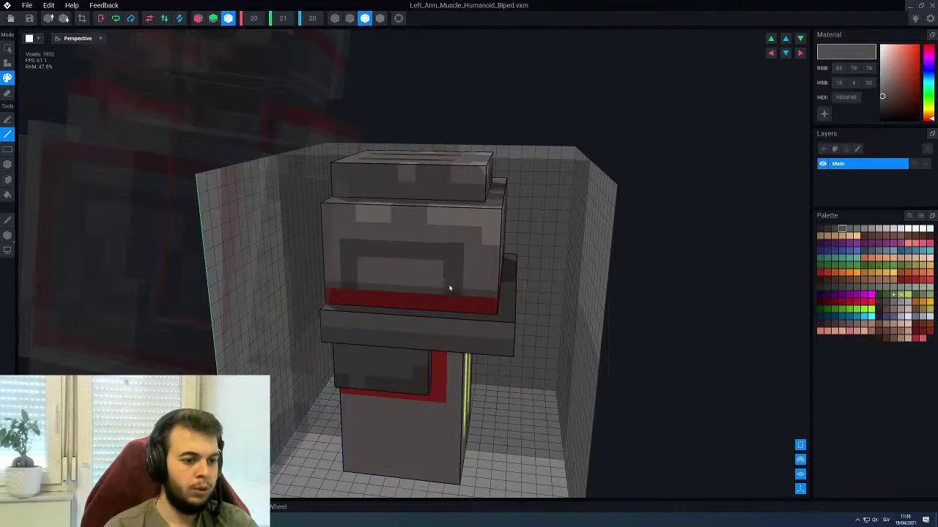
right_drag(435, 252, 539, 276)
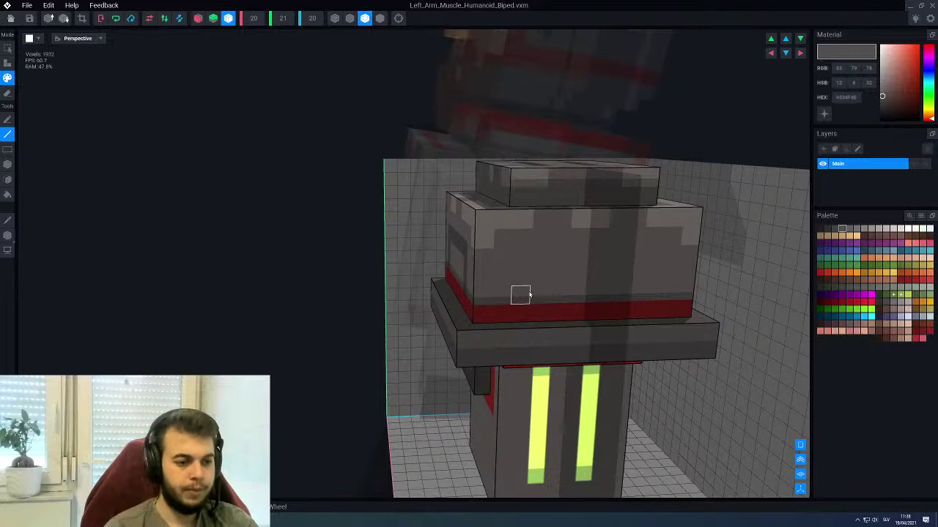
click(531, 279)
drag(531, 288, 584, 259)
Shade the frames and their interiors on the shoulder block with greys #645F5C and #847D7A
scroll(505, 263, down, 2)
right_drag(492, 259, 519, 277)
scroll(508, 278, up, 3)
click(848, 229)
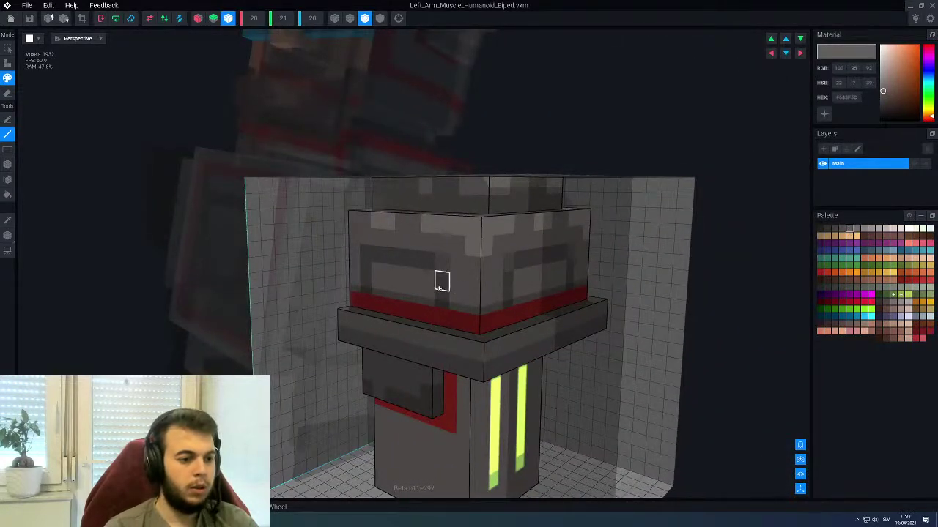
scroll(459, 278, down, 3)
right_drag(463, 278, 442, 262)
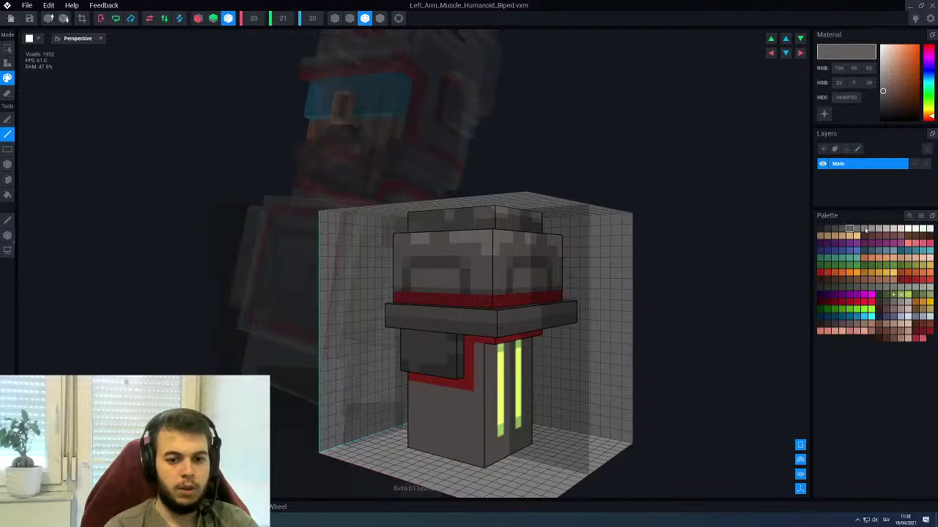
right_drag(465, 276, 430, 323)
scroll(455, 336, up, 3)
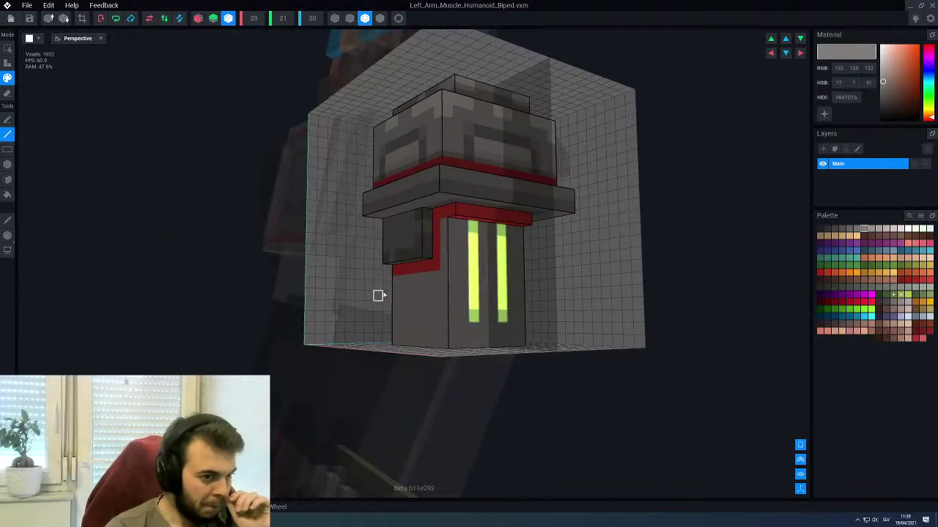
Paint darker red (#95271F) shading patches along the red band above the shoulder ledge
right_drag(379, 296, 422, 267)
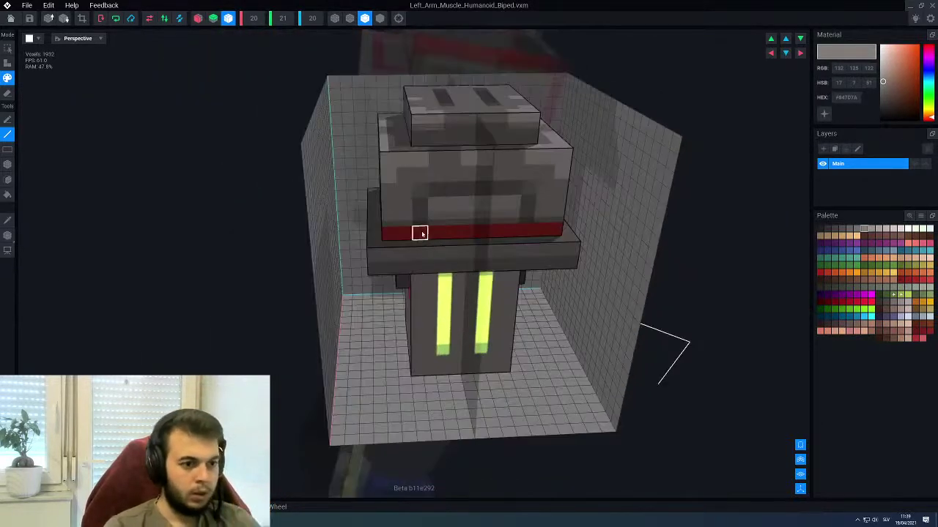
alt+click(420, 233)
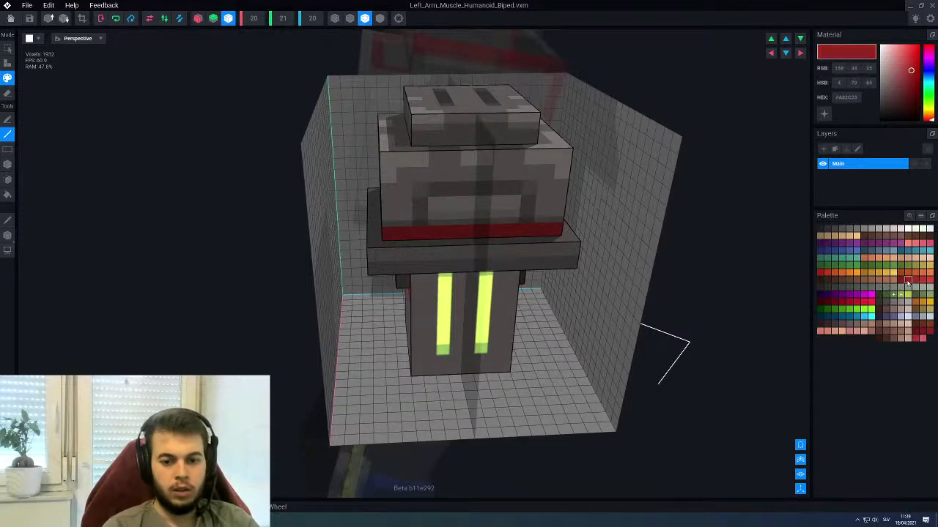
right_drag(406, 278, 501, 286)
scroll(544, 223, up, 3)
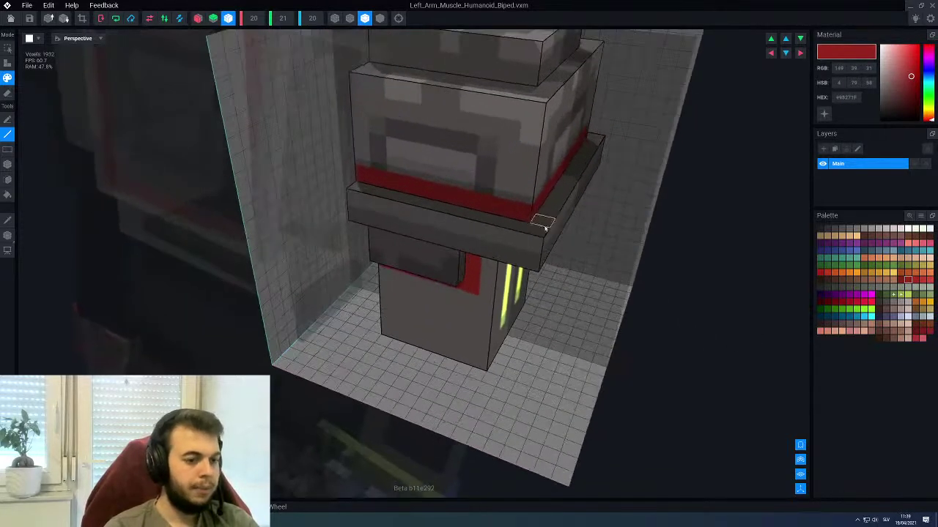
right_drag(521, 212, 416, 203)
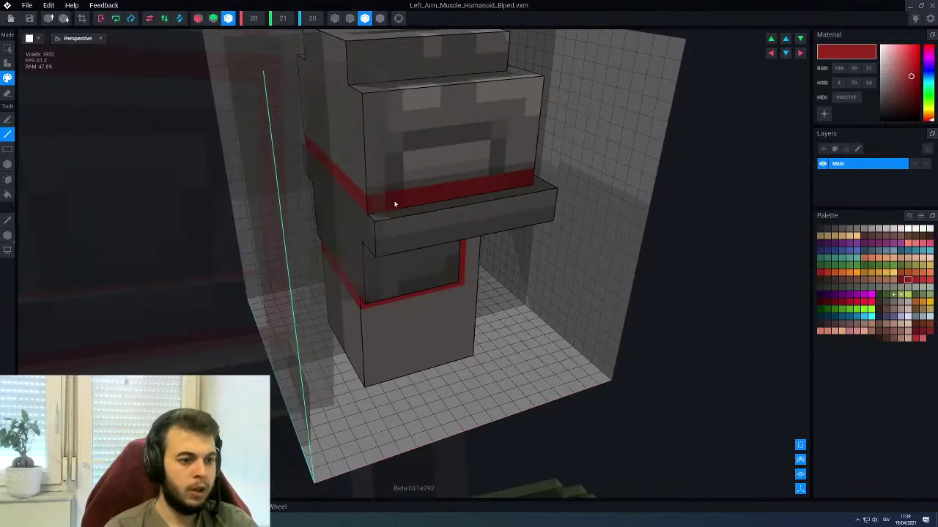
right_drag(342, 210, 356, 212)
Paint darker red (#95271F) shading patches along the red trim beneath the shoulder ledge and around the dark side block
scroll(302, 220, down, 3)
right_drag(270, 268, 241, 279)
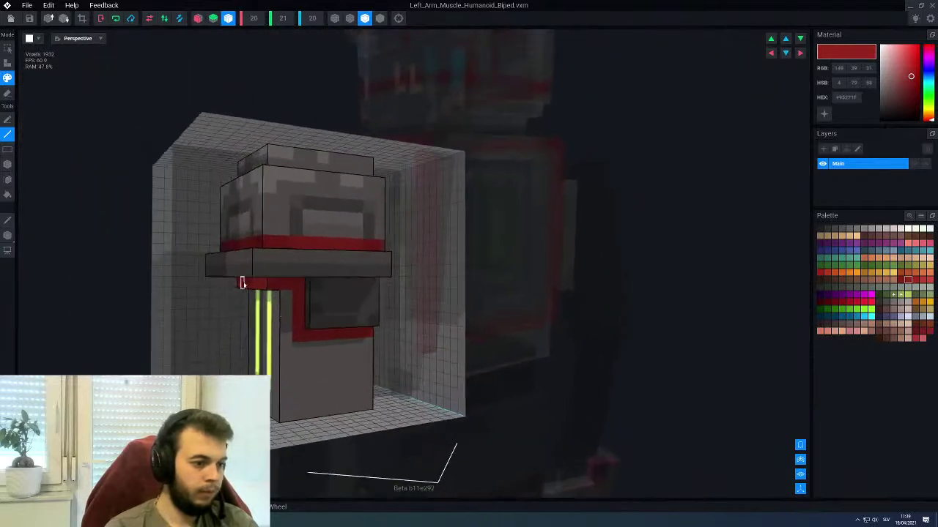
scroll(293, 325, up, 5)
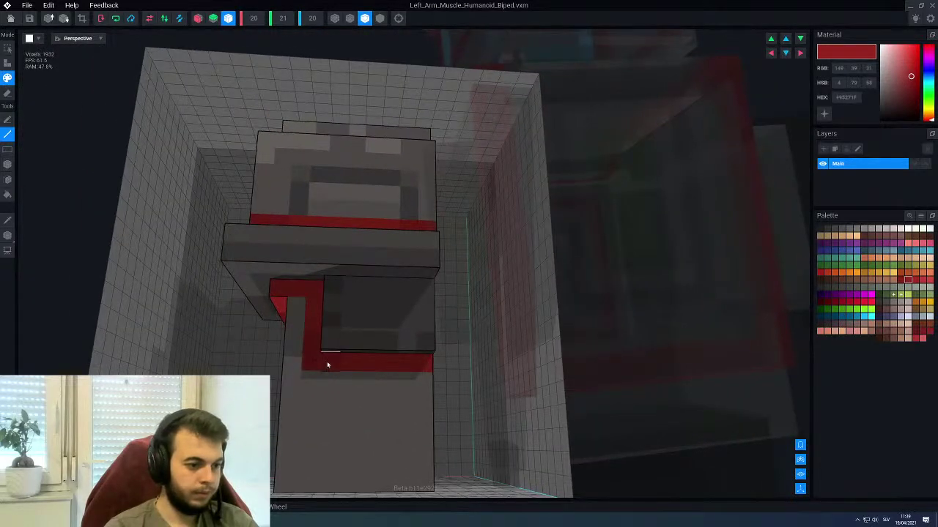
right_drag(386, 364, 370, 364)
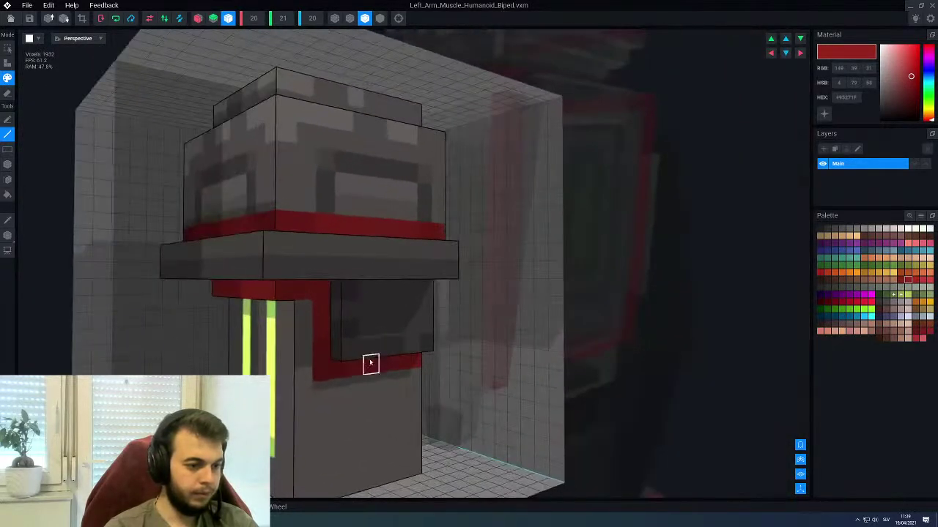
right_drag(317, 296, 290, 297)
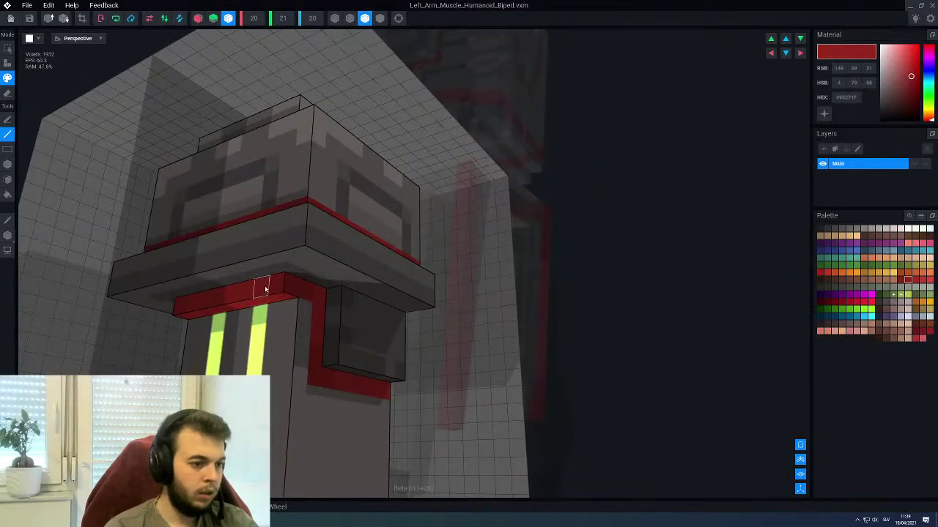
right_drag(243, 316, 252, 318)
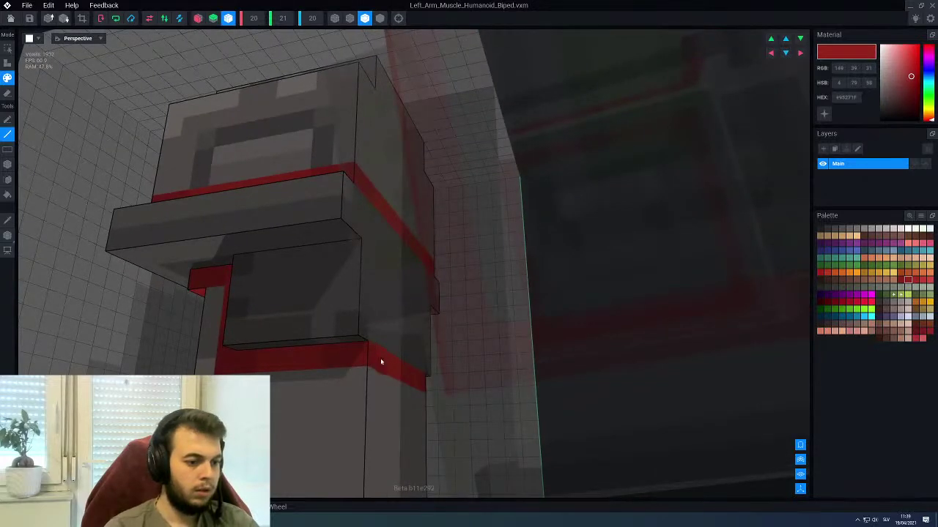
scroll(327, 320, down, 4)
right_drag(302, 305, 299, 302)
middle_drag(256, 296, 265, 300)
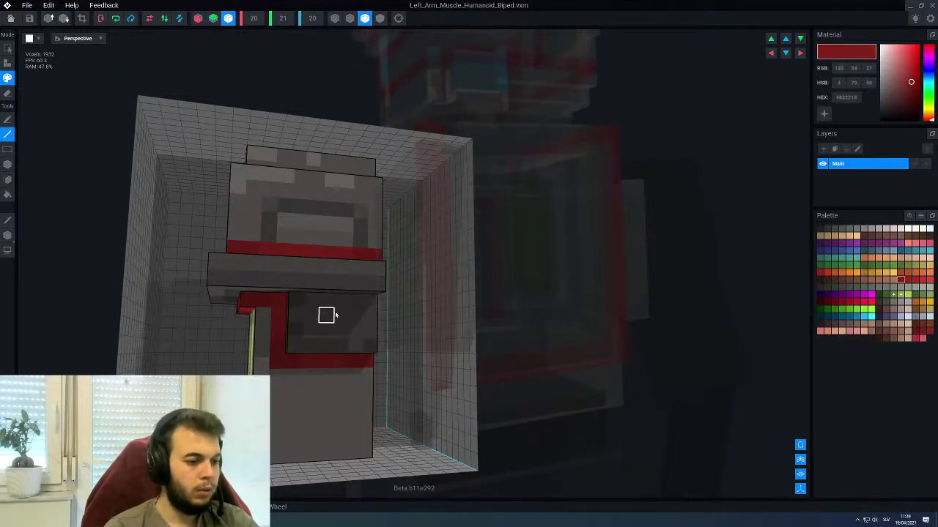
Paint a short horizontal red (#95271F) bar in the middle of the dark side block beneath the ledge
right_drag(357, 318, 309, 314)
scroll(329, 318, up, 6)
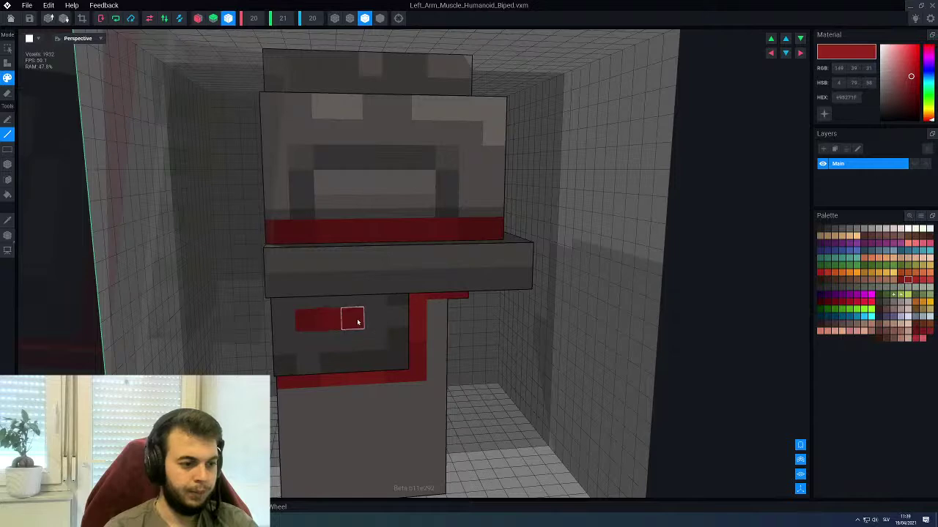
scroll(358, 322, down, 5)
mouse_move(361, 327)
right_down()
mouse_move(293, 318)
mouse_move(280, 293)
mouse_move(360, 326)
right_up()
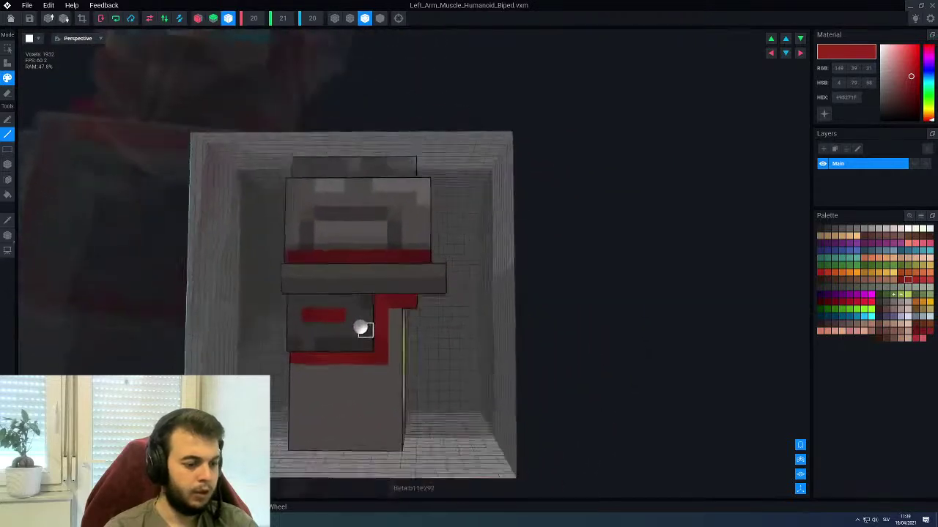
Shrink the left arm's volume to fit its voxels, and return to the full character while saving the changes
scroll(362, 326, down, 8)
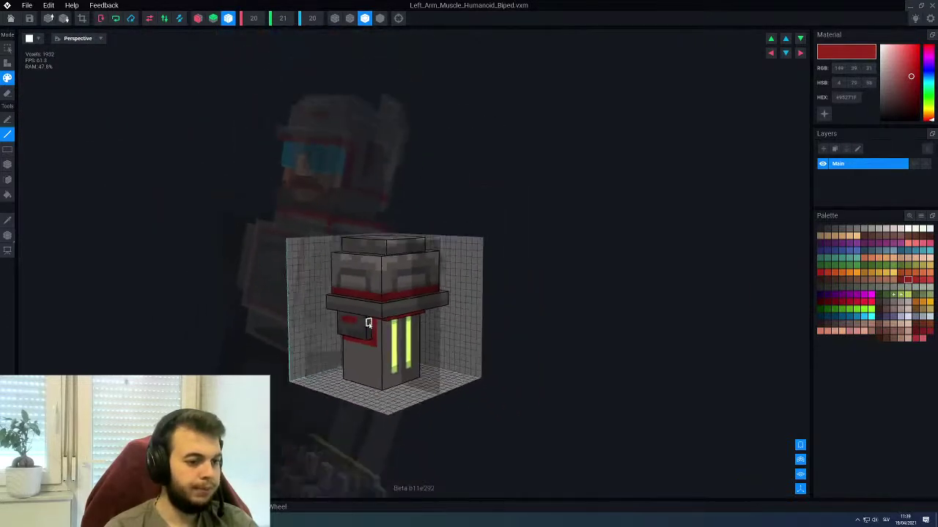
scroll(368, 323, down, 5)
right_drag(366, 325, 351, 395)
scroll(350, 396, up, 5)
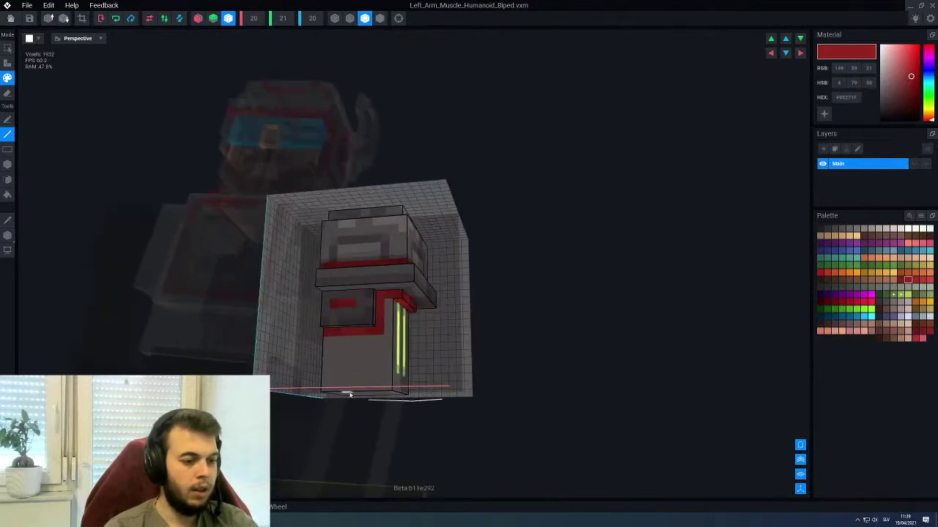
mouse_move(338, 351)
right_down()
mouse_move(310, 370)
mouse_move(335, 369)
right_up()
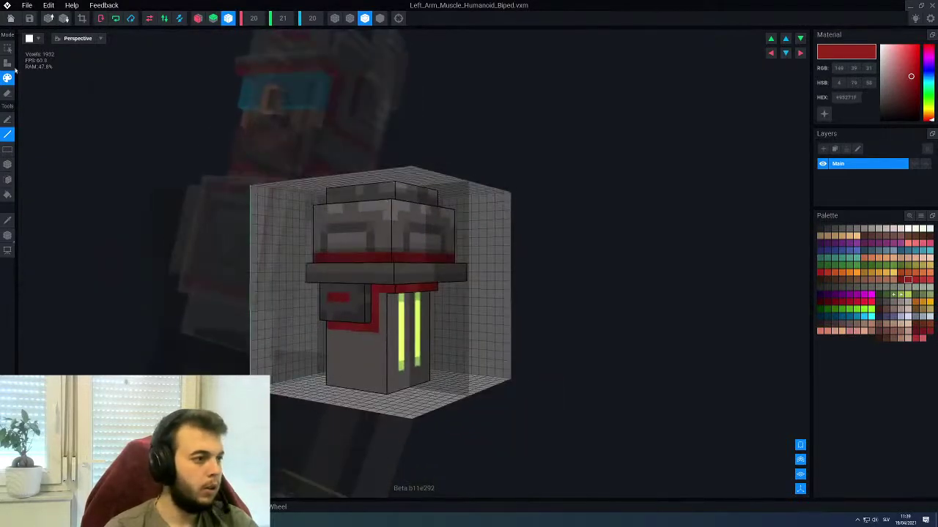
click(65, 19)
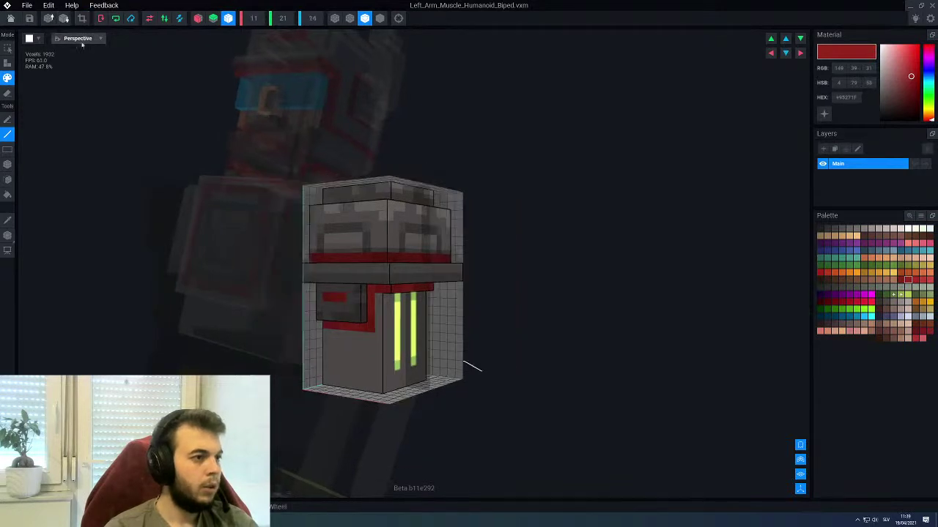
click(10, 20)
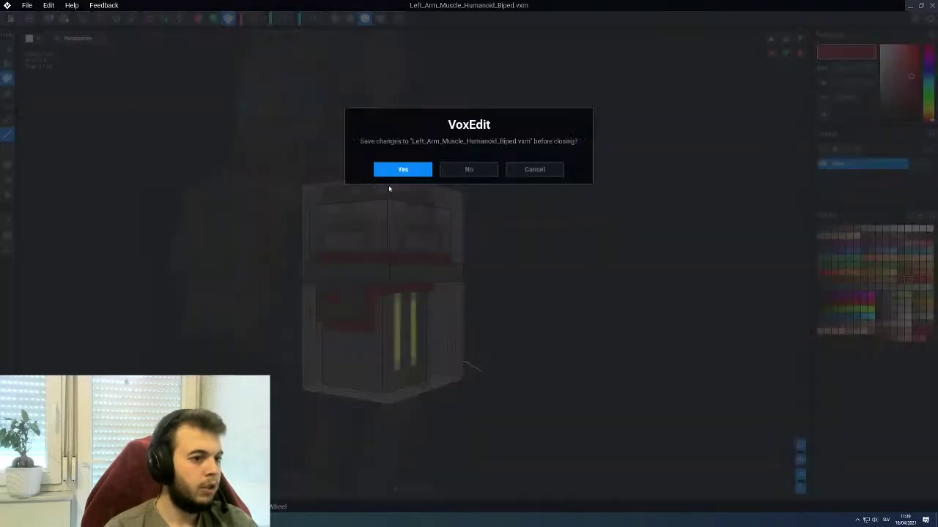
click(396, 170)
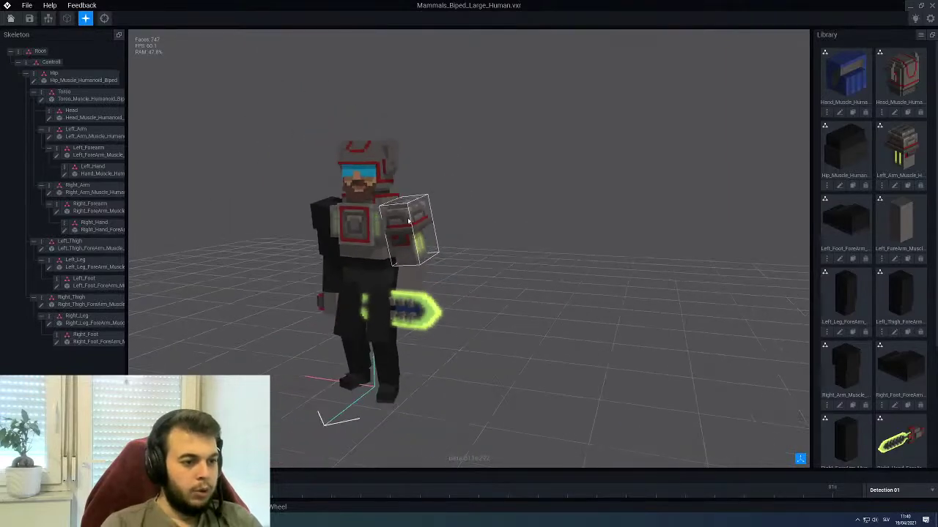
Inspect the character's head and shoulder area closely, and open the head model for voxel editing
right_drag(394, 231, 373, 240)
scroll(373, 240, up, 3)
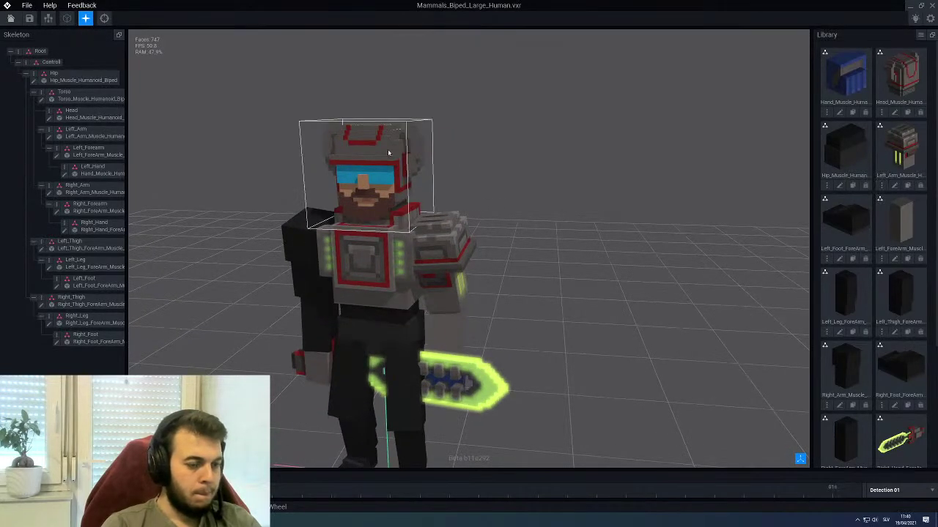
right_drag(389, 152, 379, 210)
scroll(371, 184, up, 6)
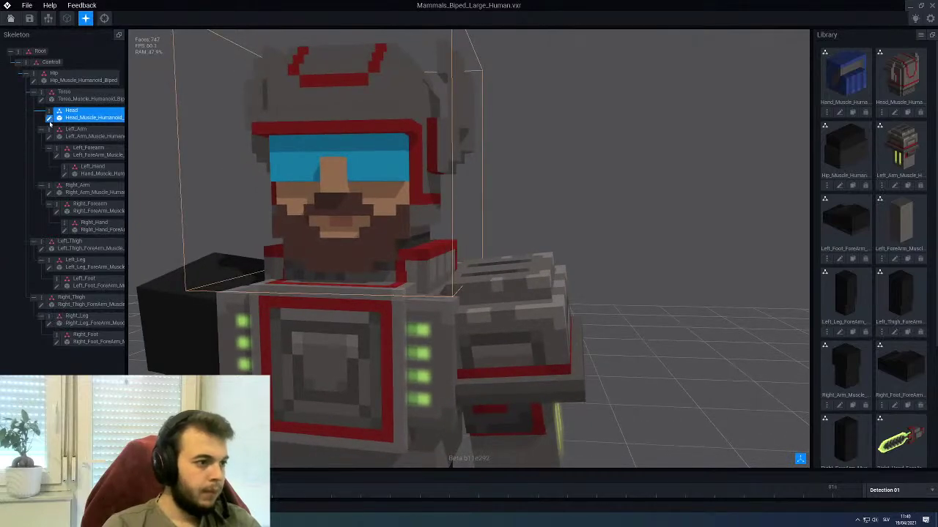
click(49, 119)
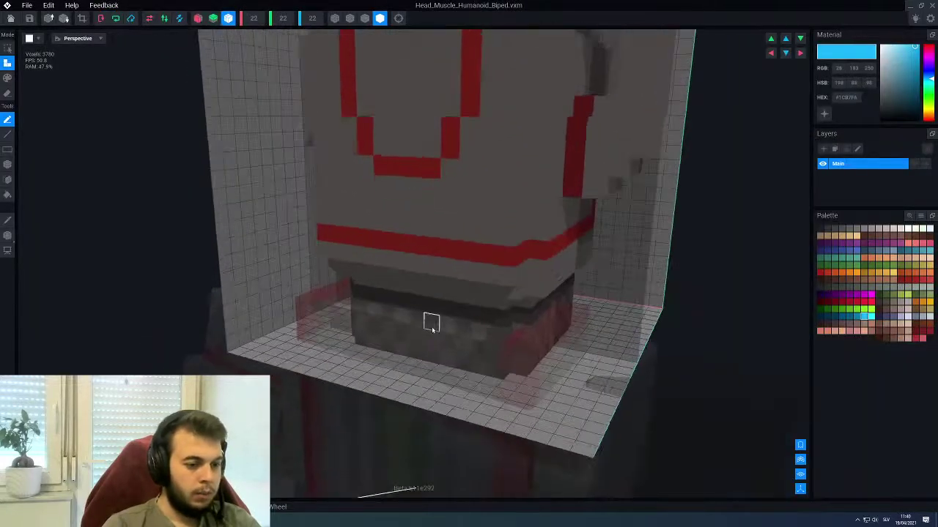
Show voxel block outlines and erase the outermost voxel layer from the sides and back of the neck
right_drag(431, 327, 344, 183)
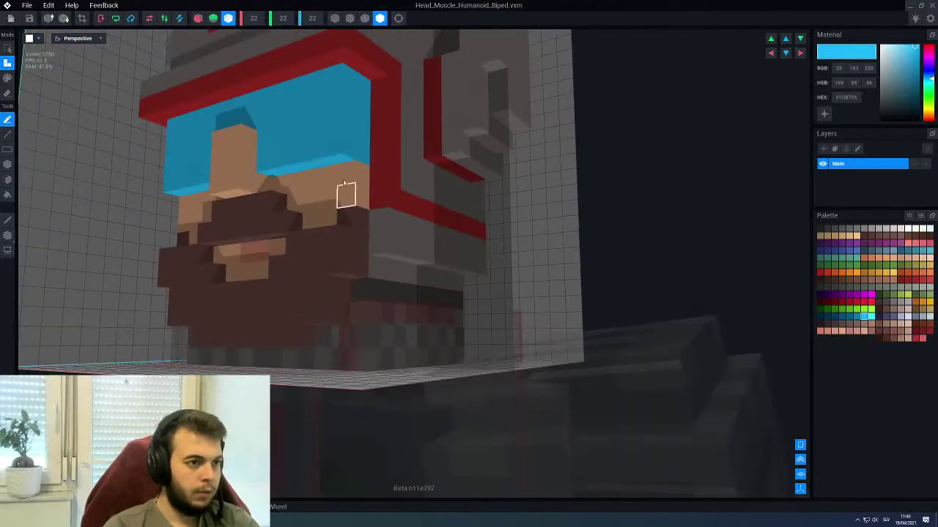
click(365, 17)
right_drag(359, 290, 382, 321)
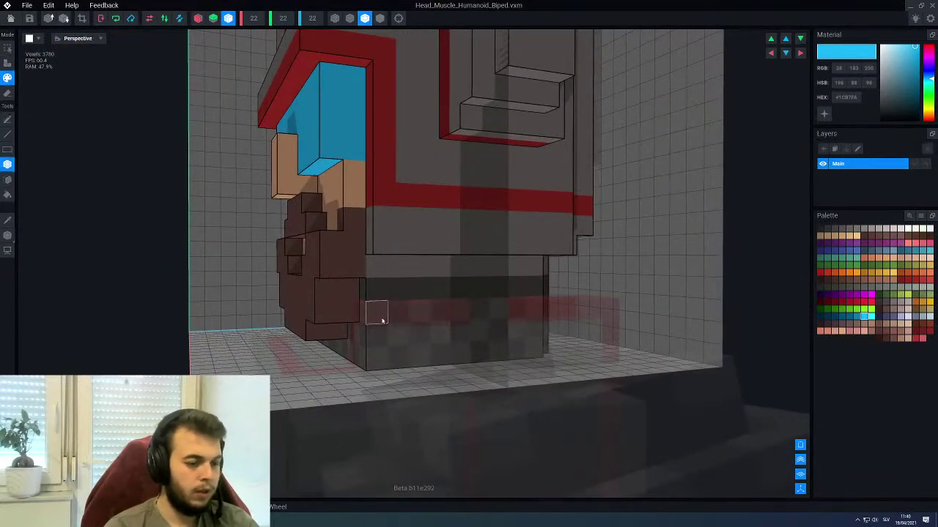
mouse_move(382, 321)
mouse_down()
mouse_move(526, 373)
mouse_move(534, 352)
mouse_up()
right_drag(534, 351, 535, 351)
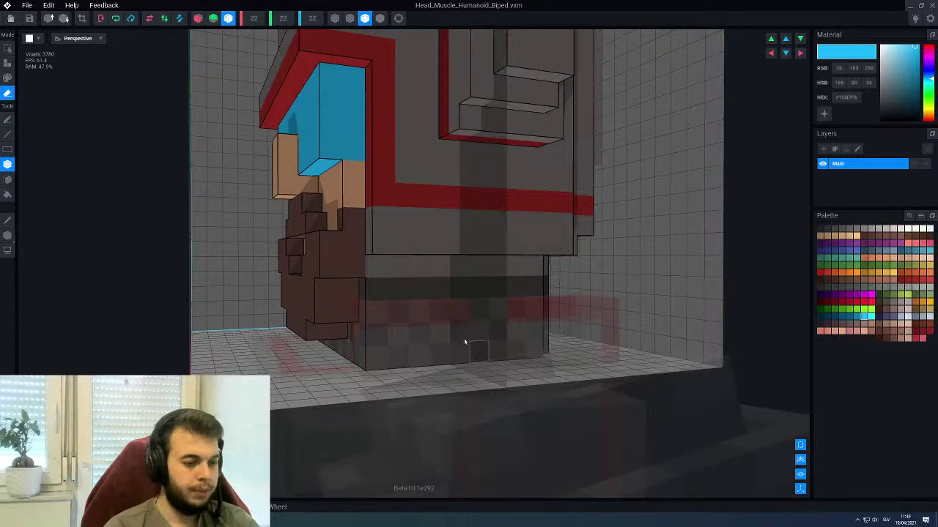
drag(361, 311, 536, 342)
right_drag(505, 324, 527, 320)
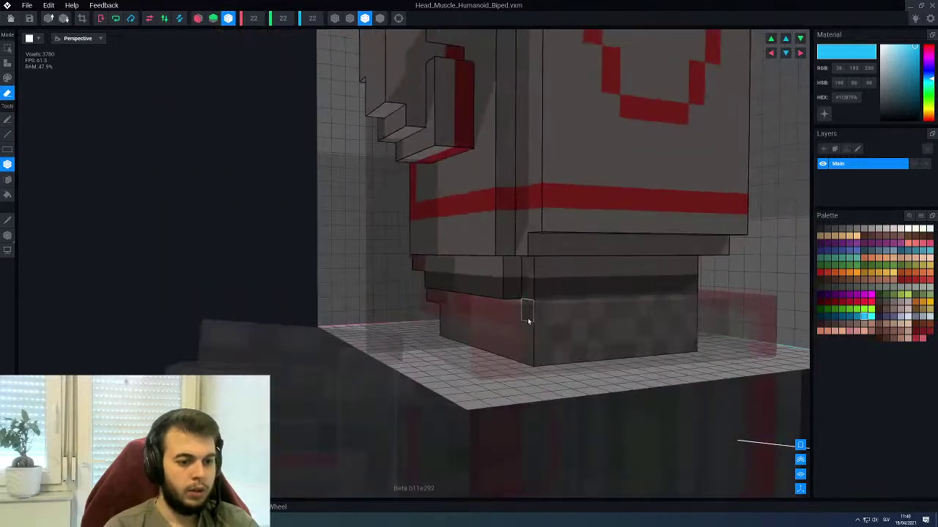
right_drag(630, 322, 590, 325)
mouse_move(469, 321)
mouse_down()
mouse_move(643, 364)
mouse_move(637, 369)
mouse_up()
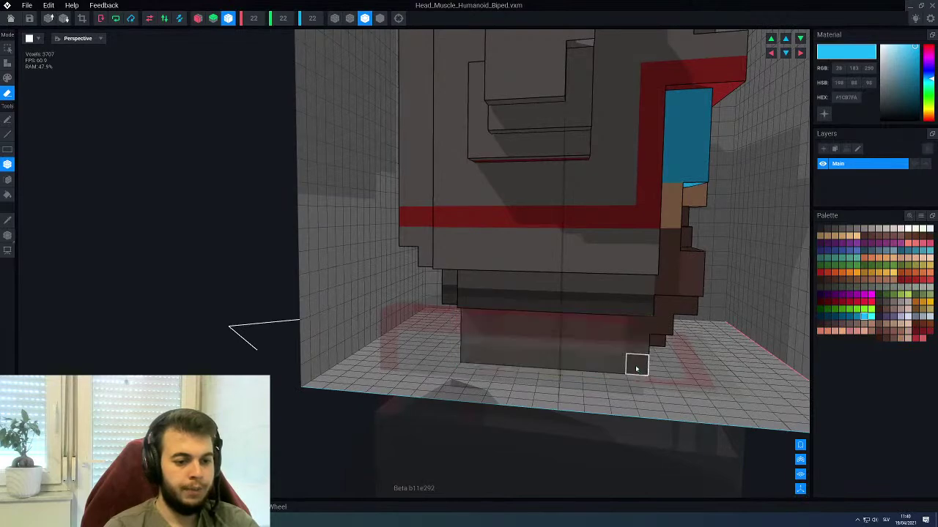
Try to erase the front voxels of the neck beneath the beard
scroll(636, 368, down, 3)
mouse_move(630, 344)
right_down()
mouse_move(549, 320)
mouse_move(491, 322)
right_up()
scroll(576, 333, up, 3)
mouse_move(576, 334)
right_down()
mouse_move(582, 318)
mouse_move(571, 347)
mouse_move(559, 349)
mouse_move(571, 335)
right_up()
scroll(601, 351, down, 2)
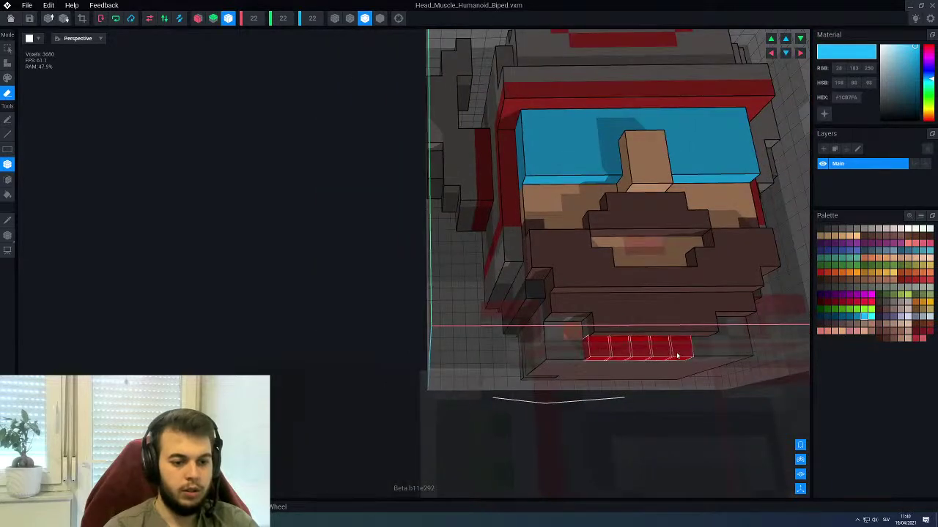
right_drag(685, 352, 440, 291)
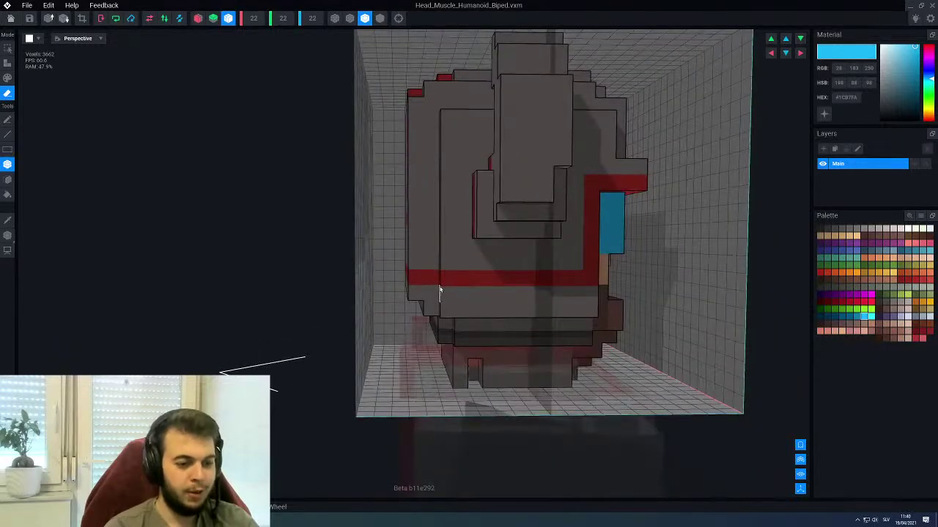
scroll(480, 278, down, 4)
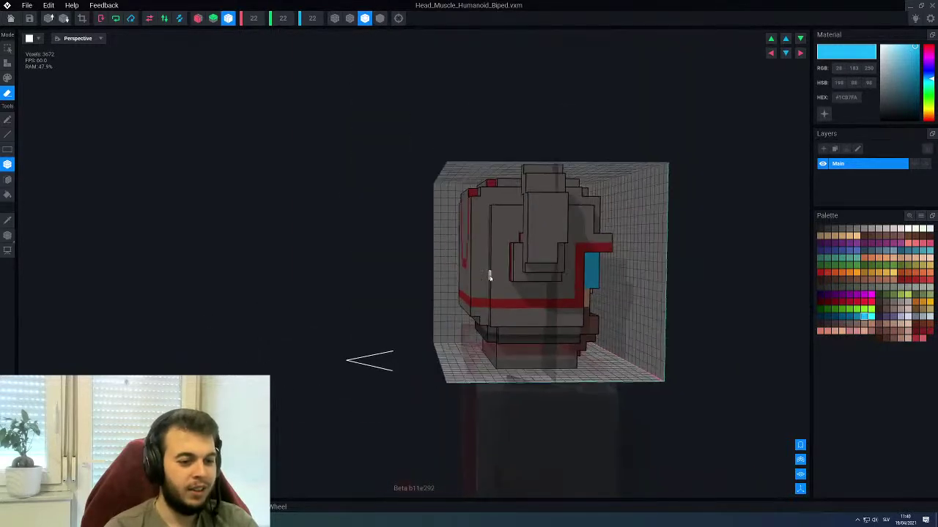
right_drag(512, 277, 496, 261)
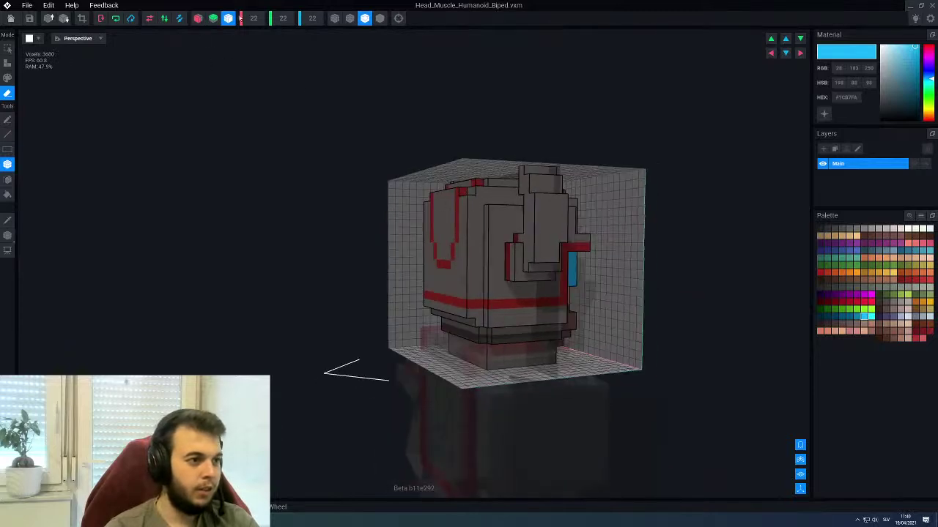
Switch symmetry to the X axis and erase the front strip of neck voxels beneath the beard
right_drag(330, 152, 479, 247)
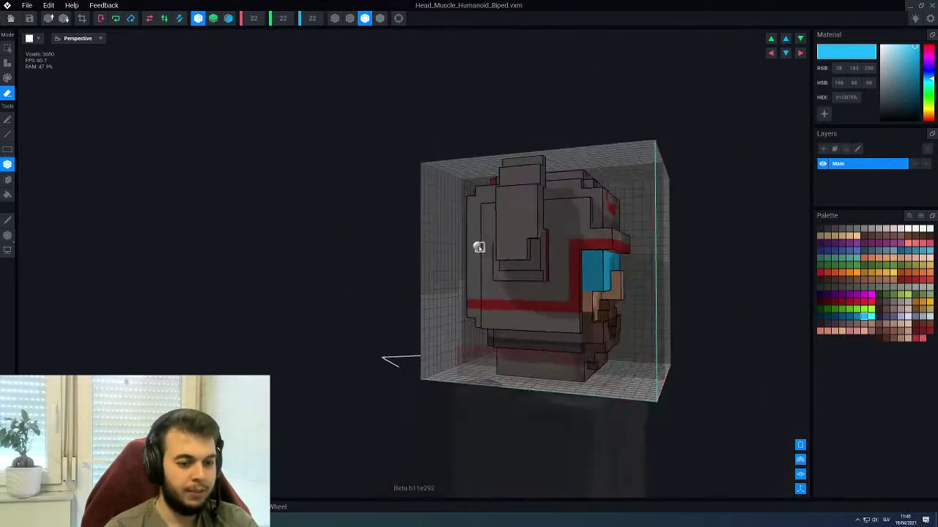
scroll(537, 314, up, 5)
right_drag(543, 355, 412, 353)
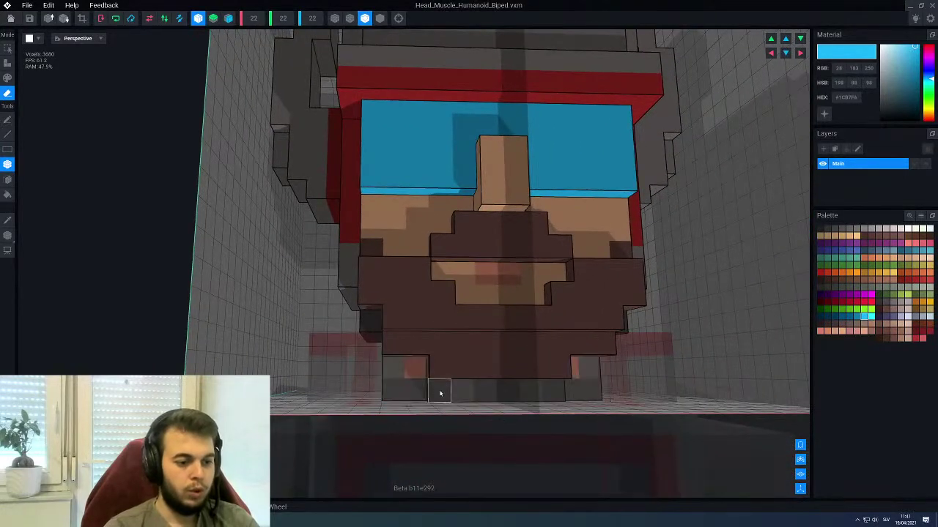
drag(510, 400, 555, 393)
scroll(542, 359, down, 4)
mouse_move(539, 343)
right_down()
mouse_move(527, 336)
mouse_move(585, 367)
right_up()
scroll(586, 367, up, 4)
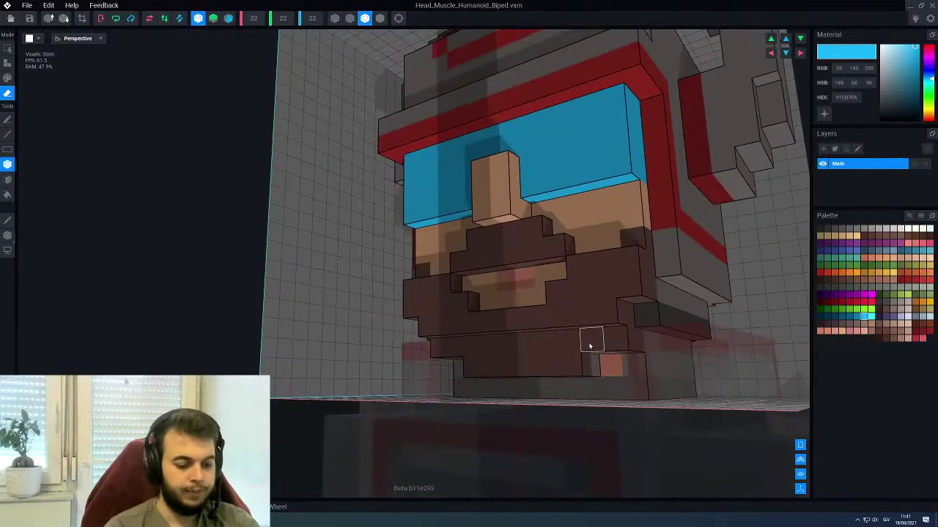
Sample the beard's brown (#66463D) and recolour the exposed neck surfaces in grey (#746E6B)
alt+click(590, 346)
right_drag(613, 387, 579, 342)
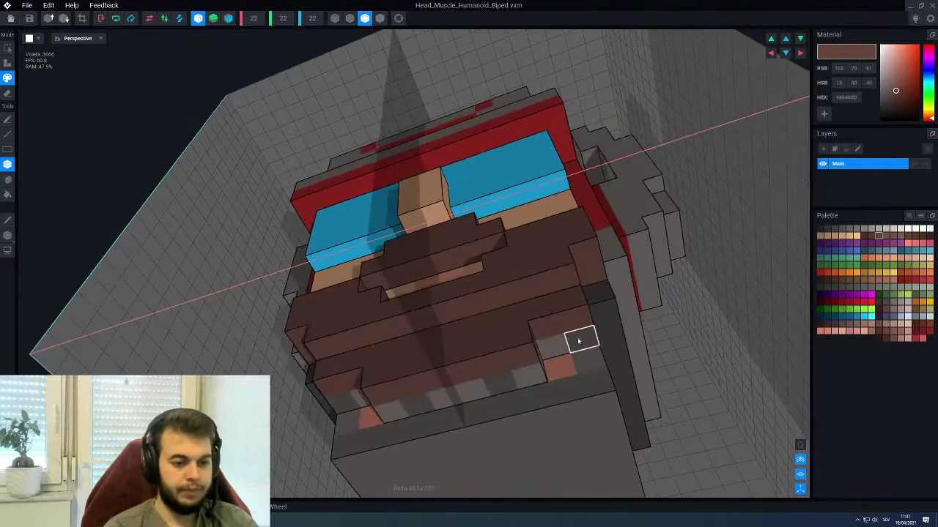
right_drag(472, 364, 559, 335)
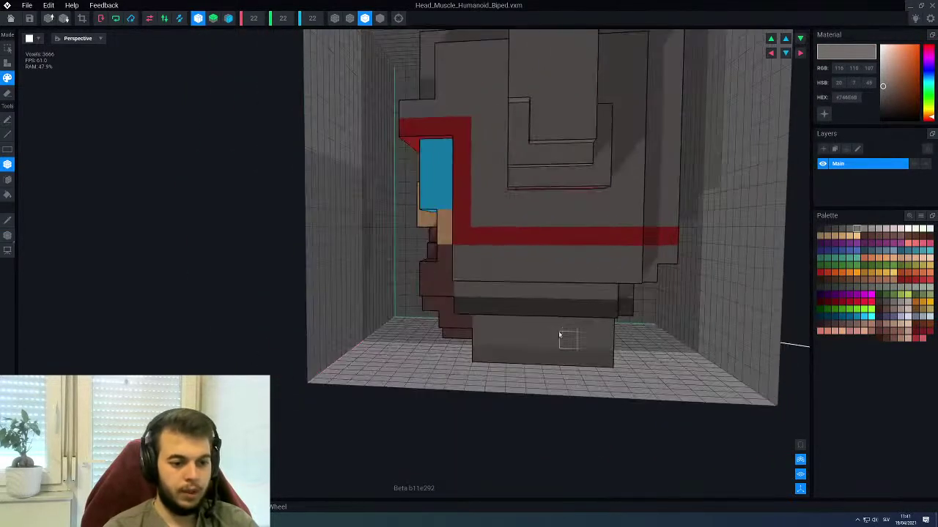
scroll(549, 341, up, 2)
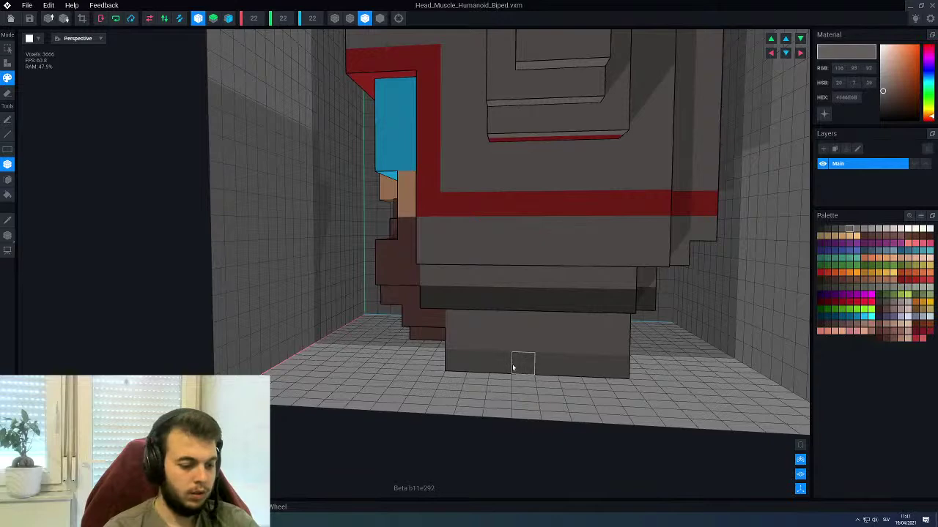
Paint a checkered pattern of darker grey (#645F5C) voxels around the upper part of the neck
key(l)
scroll(512, 368, down, 2)
mouse_move(474, 335)
right_down()
mouse_move(446, 335)
mouse_move(486, 323)
right_up()
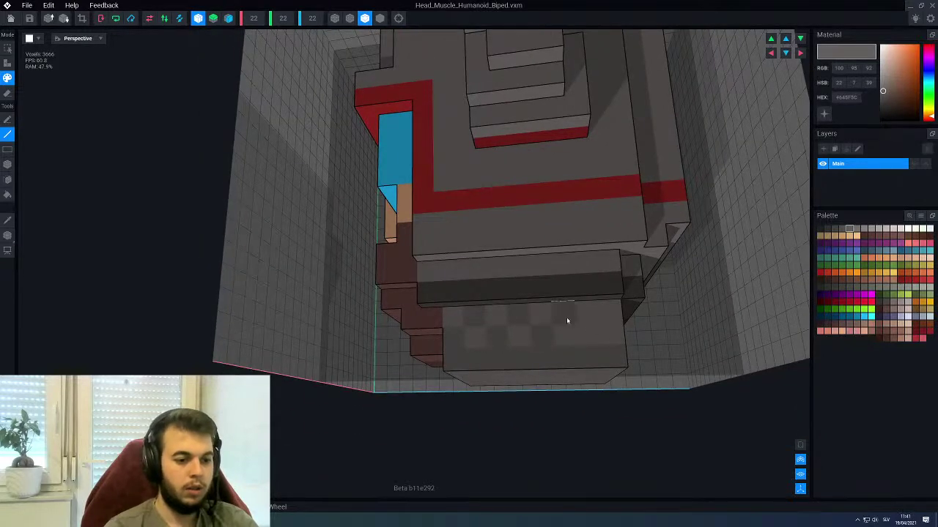
right_drag(591, 357, 586, 358)
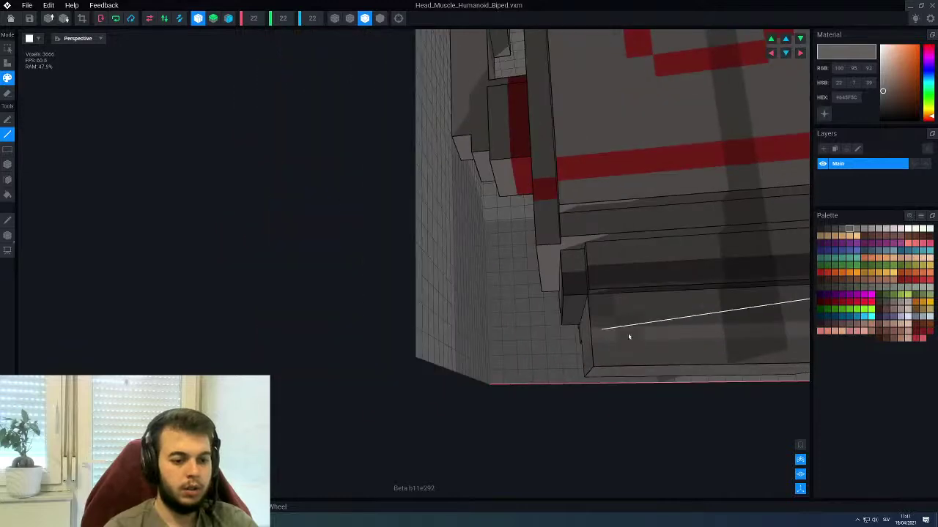
right_drag(628, 337, 508, 306)
scroll(607, 324, down, 5)
scroll(570, 364, up, 3)
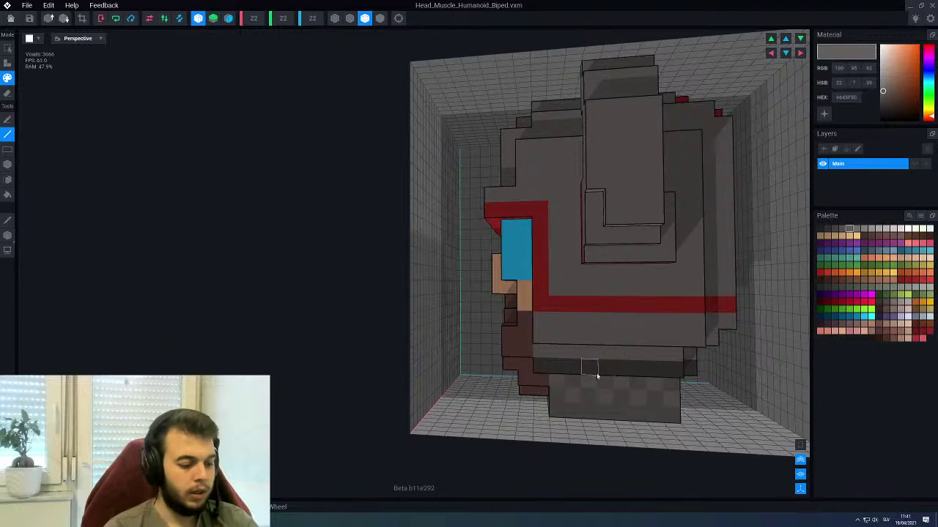
Shade the helmet's lower rim just above the neck in the darker grey (#645F5C), a whole face at a time
key(f)
right_drag(594, 376, 586, 362)
click(586, 362)
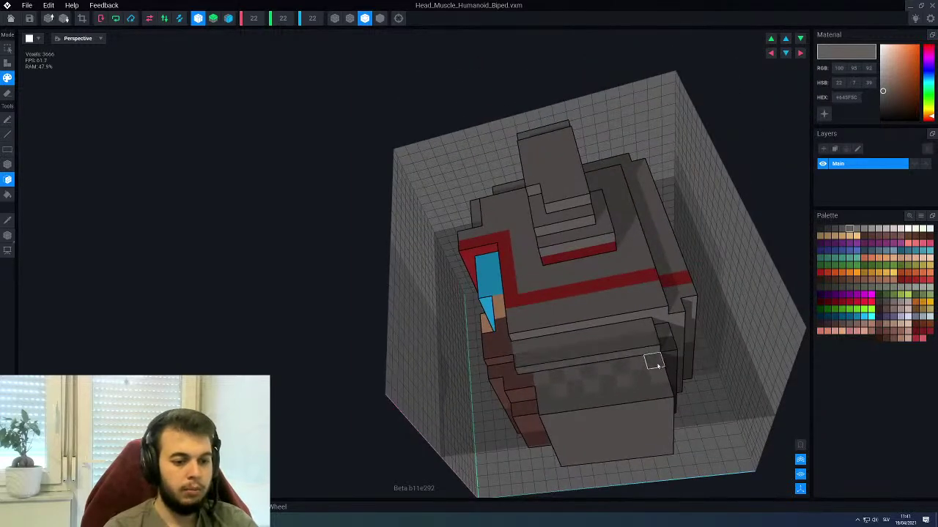
right_drag(652, 361, 594, 424)
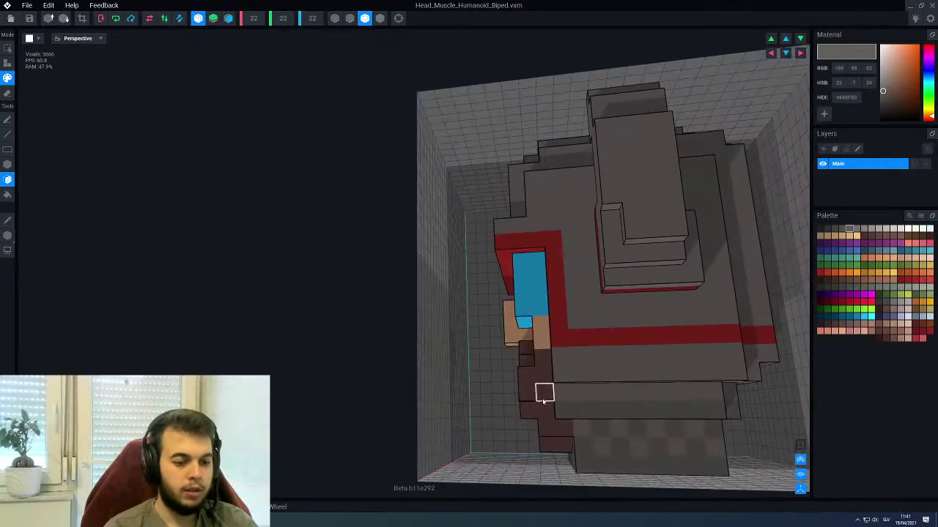
right_drag(544, 399, 501, 426)
alt+click(502, 425)
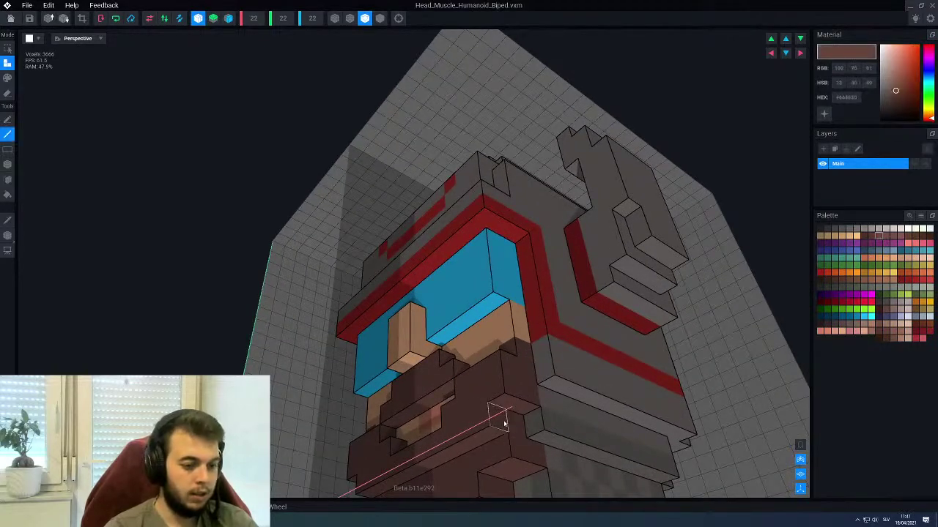
right_drag(508, 421, 466, 375)
scroll(482, 395, down, 5)
scroll(469, 379, up, 3)
right_drag(476, 339, 500, 327)
scroll(504, 330, up, 2)
Paint the top row of visor voxels beneath the helmet brim in a darker blue
click(504, 330)
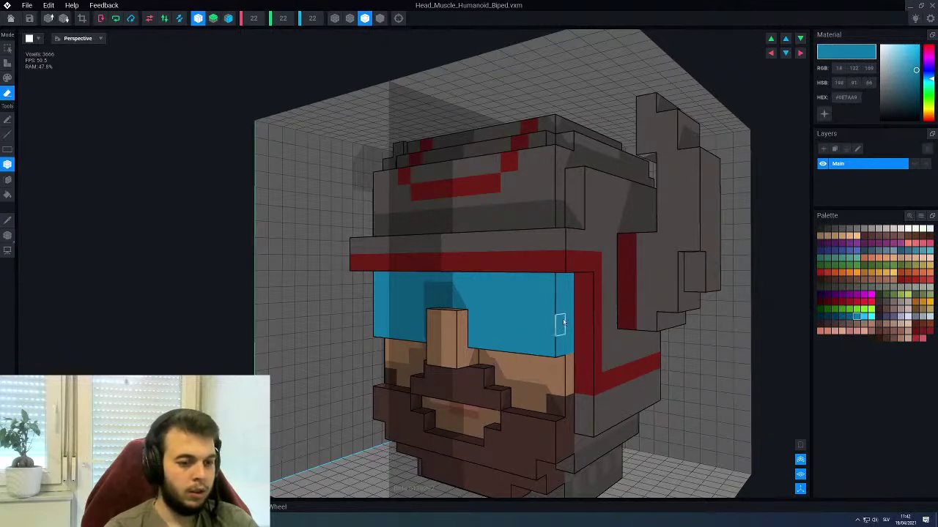
right_drag(563, 322, 571, 293)
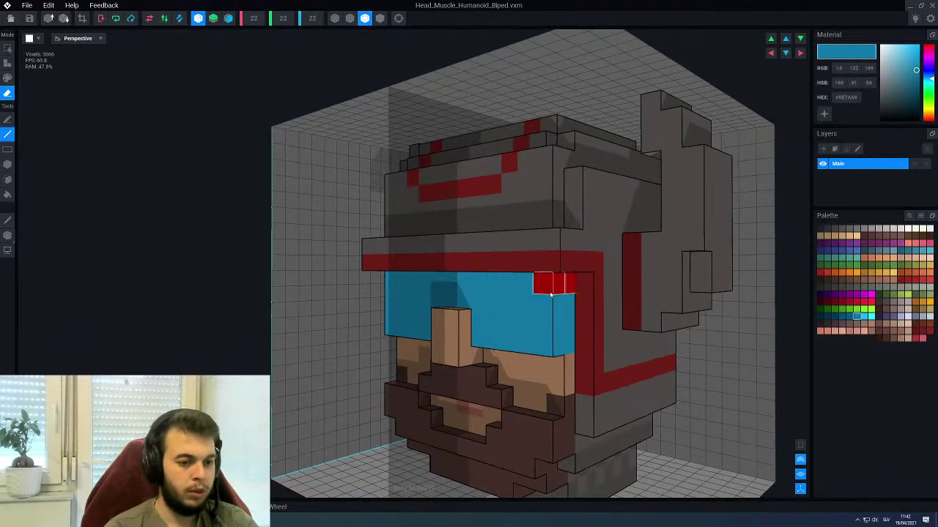
right_drag(530, 300, 545, 301)
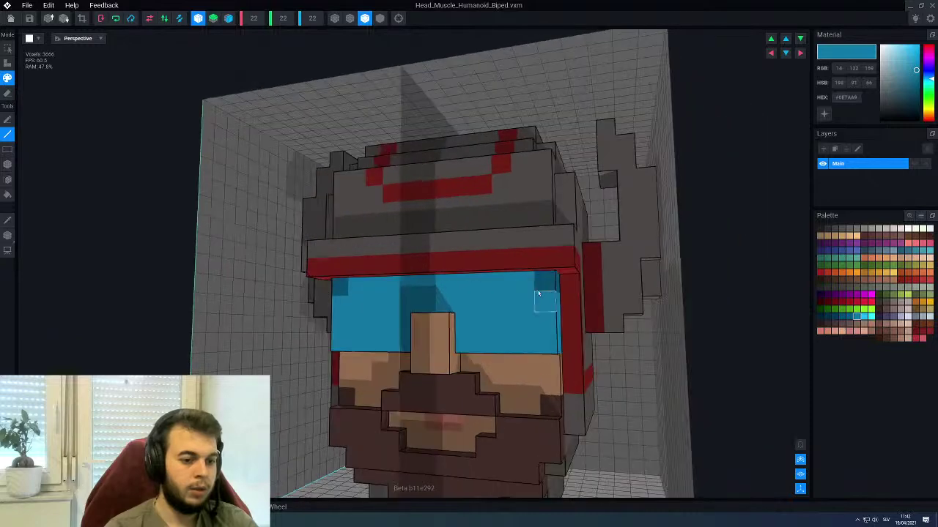
drag(545, 285, 446, 289)
mouse_move(461, 334)
right_down()
mouse_move(471, 337)
mouse_move(514, 300)
right_up()
scroll(473, 336, down, 2)
scroll(495, 315, down, 2)
right_drag(515, 301, 513, 300)
Sample the helmet's grey (#746E6B) and paint over the horizontal red stripe along the lower side of the helmet
scroll(579, 367, up, 3)
alt+click(581, 370)
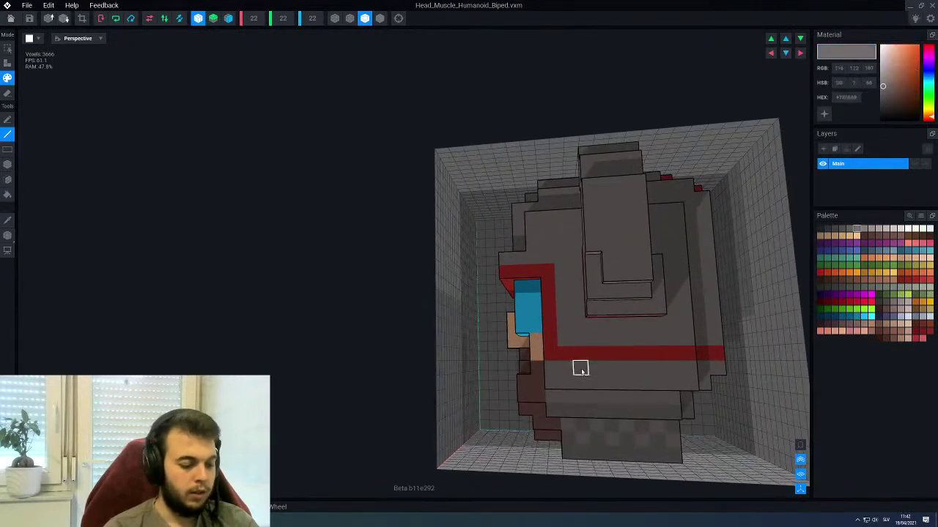
drag(550, 356, 693, 360)
mouse_move(693, 359)
right_down()
mouse_move(670, 359)
mouse_move(697, 359)
right_up()
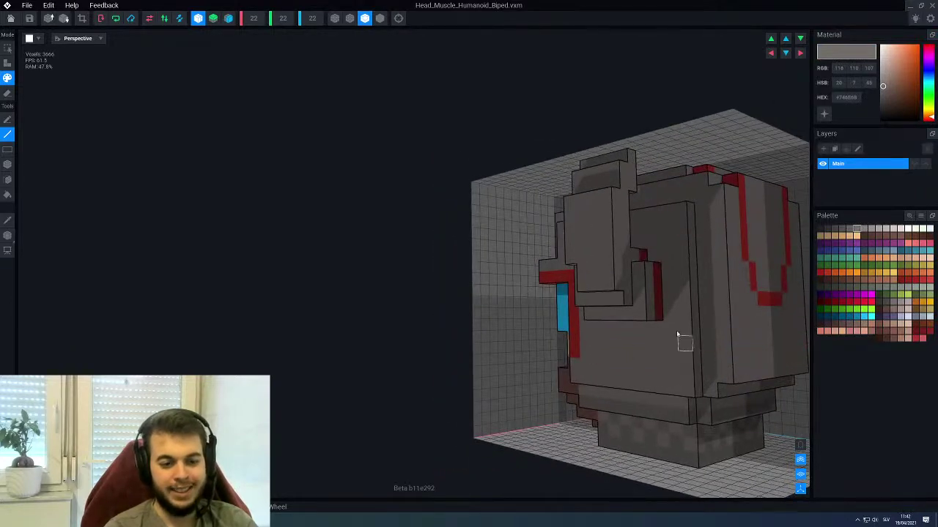
Sample the trim red (#A82C23), extend the vertical trim beside the visor downward and paint a red stripe along the lower rim
alt+click(658, 314)
right_drag(586, 378, 545, 358)
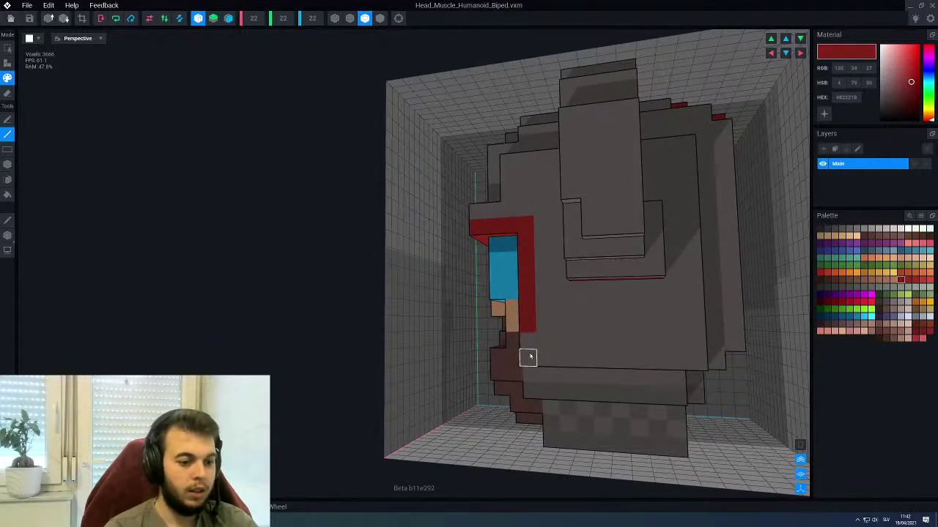
alt+click(529, 331)
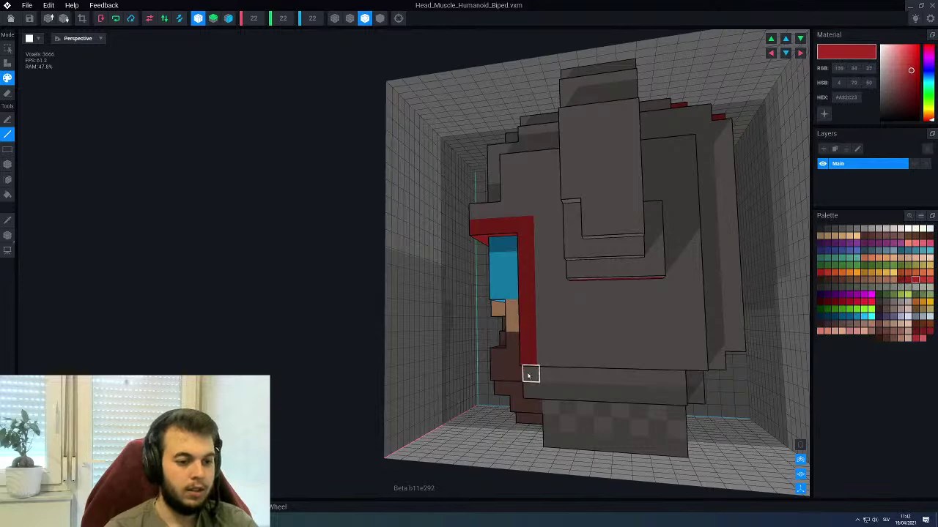
drag(534, 383, 594, 394)
right_drag(676, 398, 613, 383)
right_drag(678, 396, 550, 321)
Attach a row of red (#A82C23) voxels beneath the ear piece on the helmet's side
scroll(553, 308, up, 2)
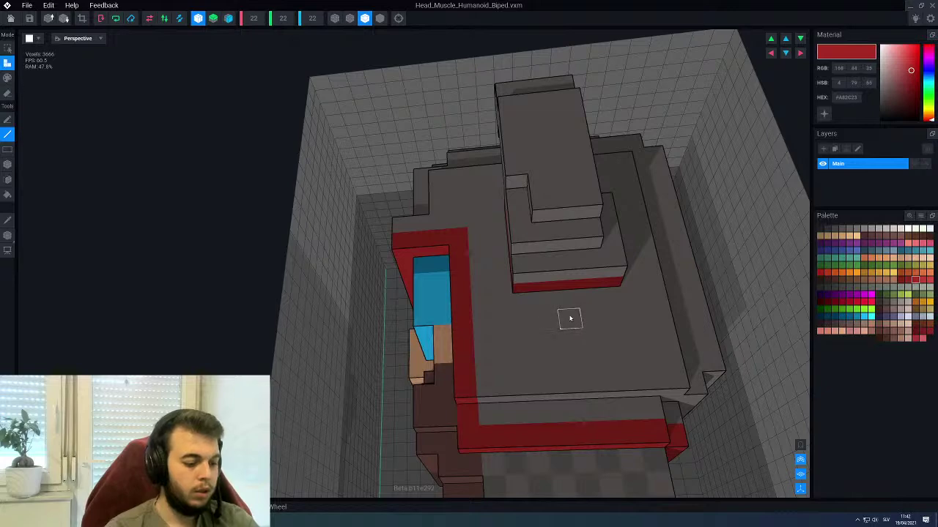
drag(533, 290, 595, 295)
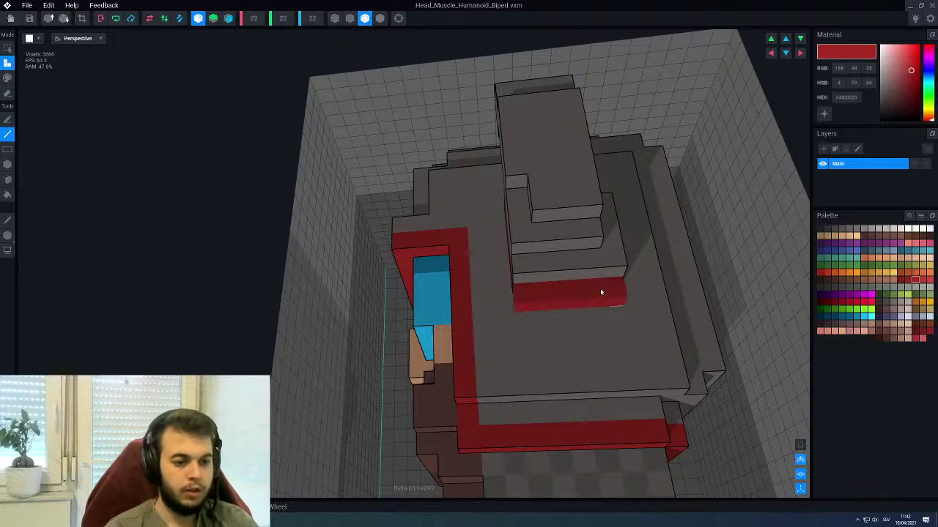
scroll(530, 272, down, 4)
Erase the front columns of voxels from the upper antennas of the ear pieces to make them narrower
right_drag(529, 272, 439, 272)
scroll(444, 302, up, 3)
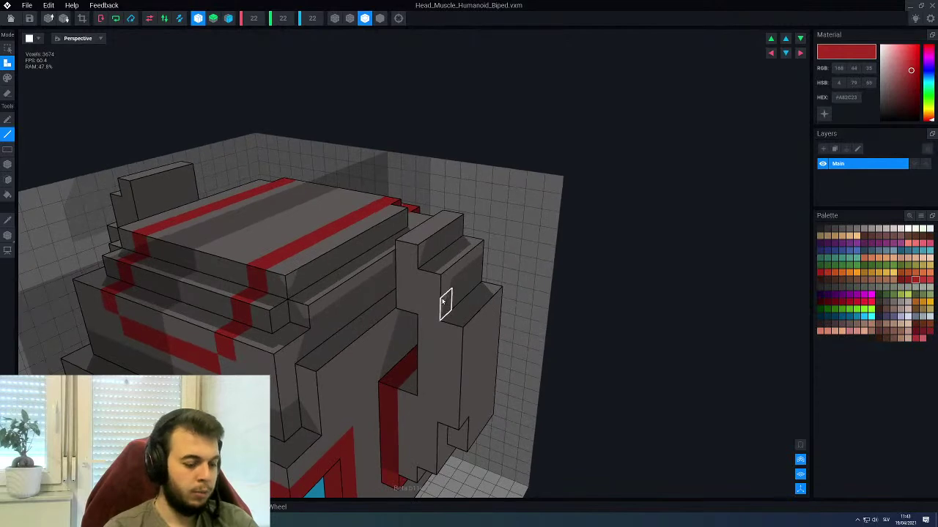
scroll(438, 302, down, 2)
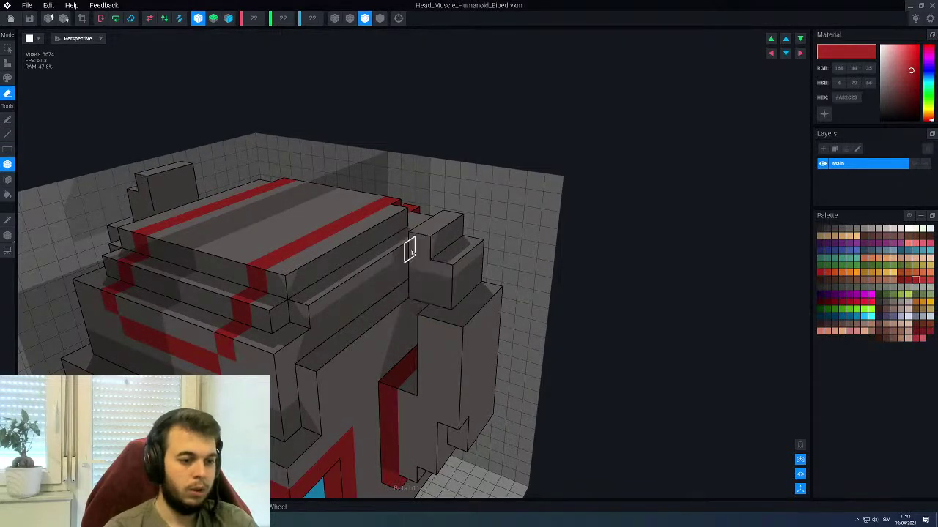
right_drag(408, 247, 376, 324)
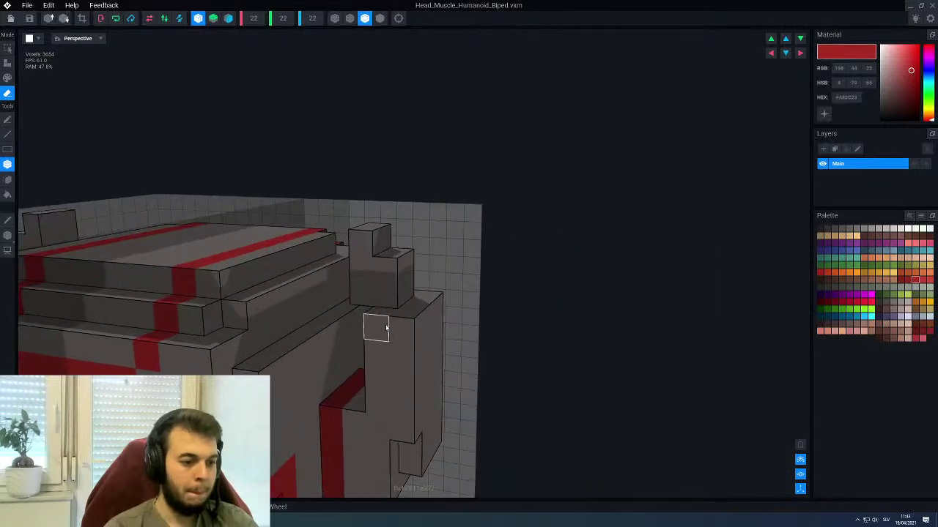
right_drag(414, 349, 451, 353)
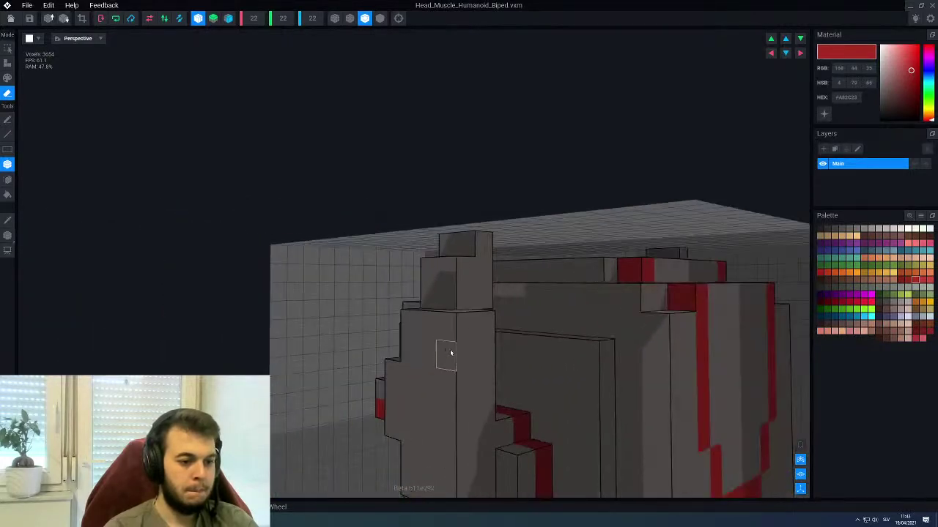
scroll(456, 354, down, 10)
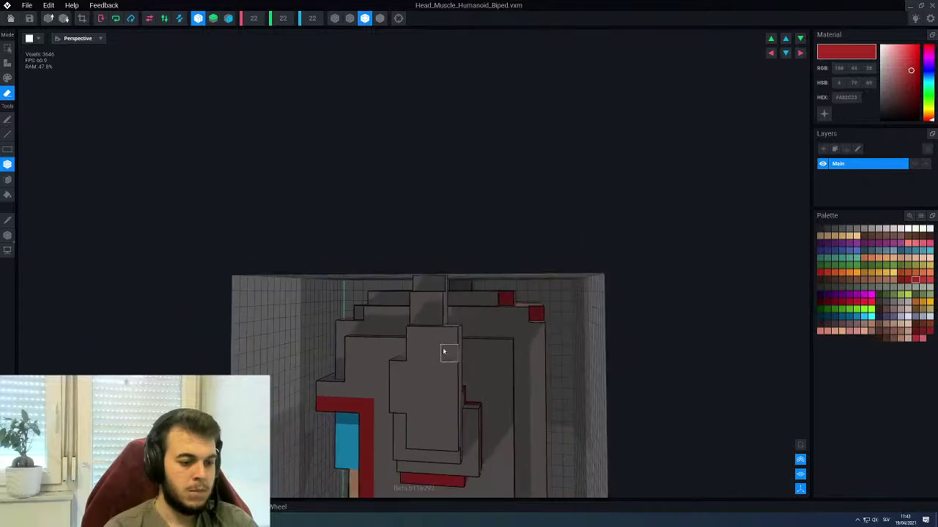
Sample the ear piece's grey (#746E6B) and attach voxels to the faces of the upper antennas
mouse_move(427, 355)
right_down()
mouse_move(445, 379)
mouse_move(418, 328)
mouse_move(404, 356)
mouse_move(432, 362)
right_up()
alt+click(417, 328)
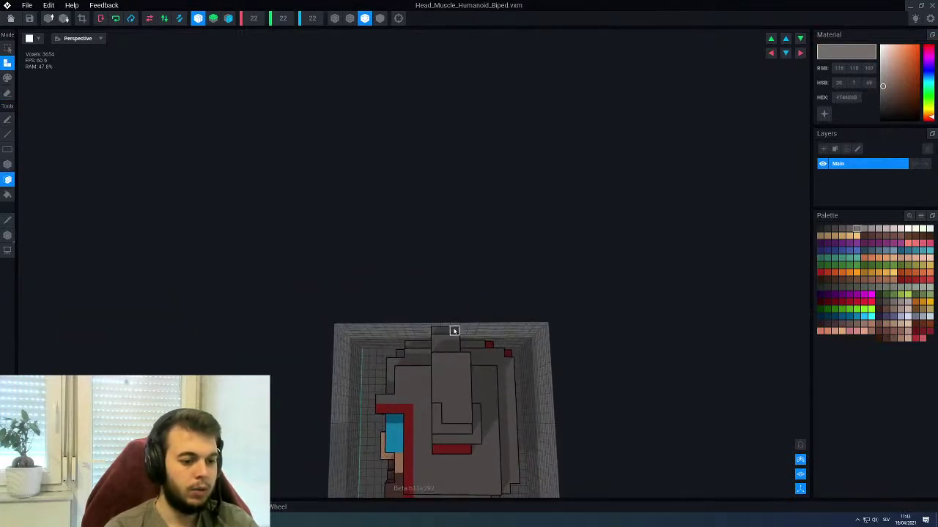
right_drag(447, 408, 568, 287)
scroll(510, 315, up, 4)
scroll(575, 214, up, 2)
scroll(557, 237, up, 2)
Choose a lighter grey (#847D7A) and paint highlights along the upper edge of the outer ear plate
right_drag(544, 238, 642, 238)
click(864, 230)
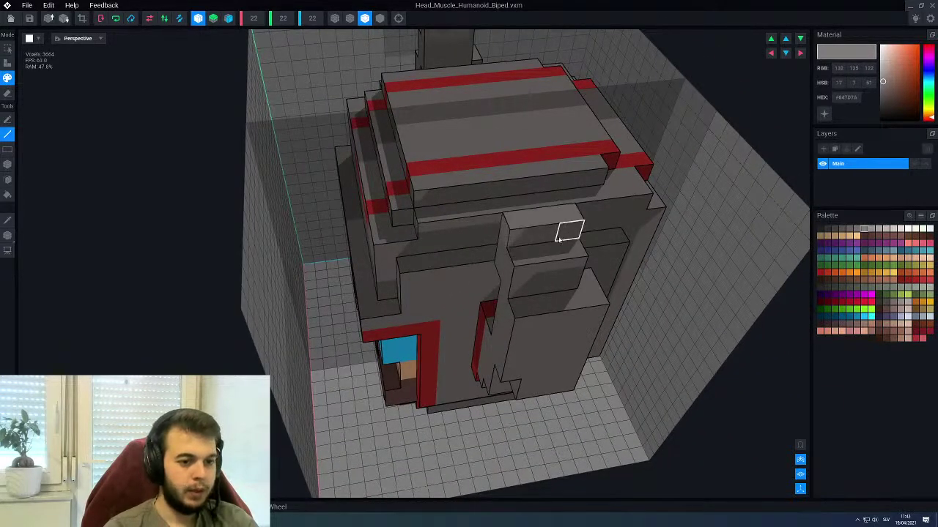
right_drag(515, 278, 563, 320)
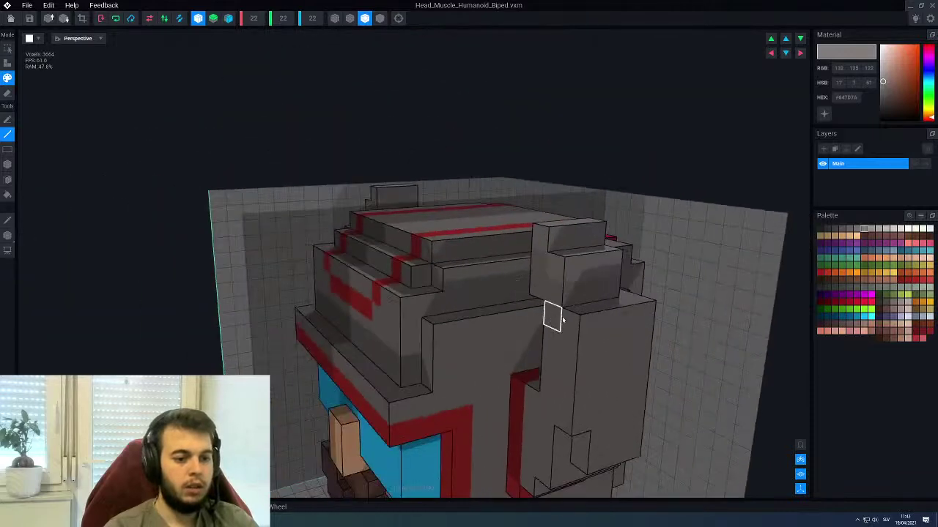
right_drag(627, 307, 664, 306)
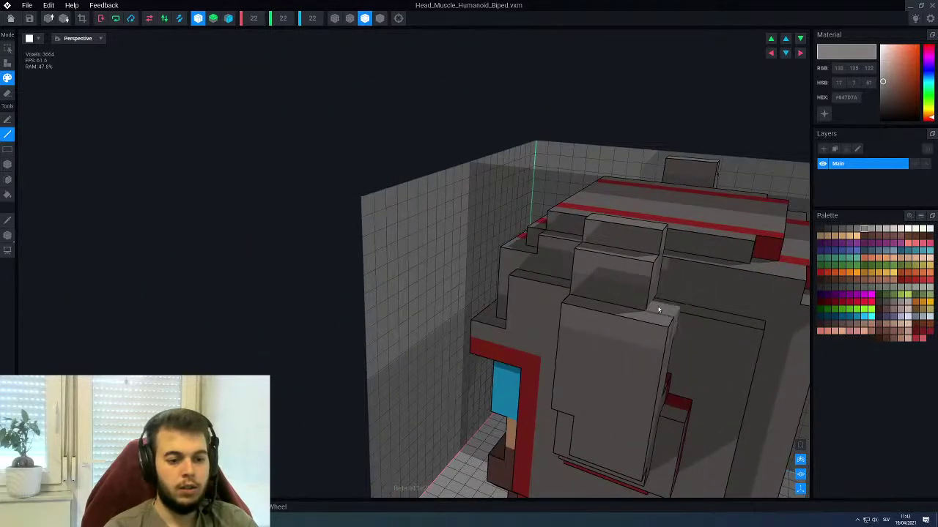
scroll(659, 309, down, 3)
right_drag(598, 320, 564, 303)
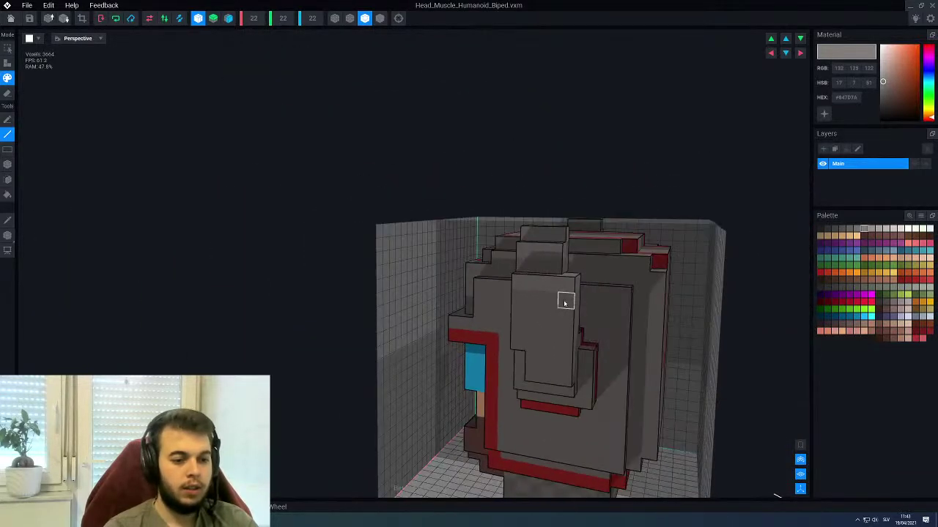
right_drag(542, 344, 741, 329)
Choose the darker grey (#645F5C) and paint the front strip of the recessed layer beneath the outer ear plate
click(849, 230)
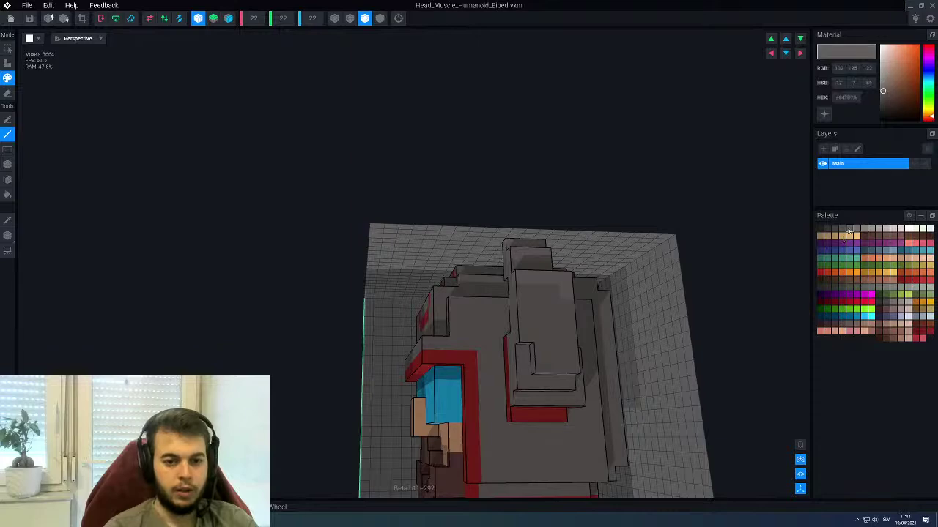
mouse_move(588, 336)
right_down()
mouse_move(589, 343)
mouse_move(586, 314)
mouse_move(581, 324)
right_up()
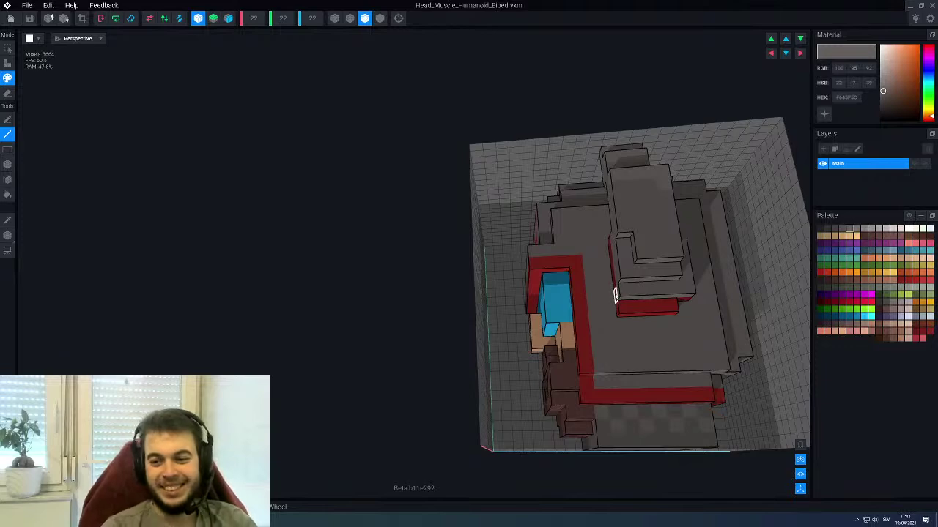
right_drag(640, 292, 659, 329)
scroll(634, 310, up, 4)
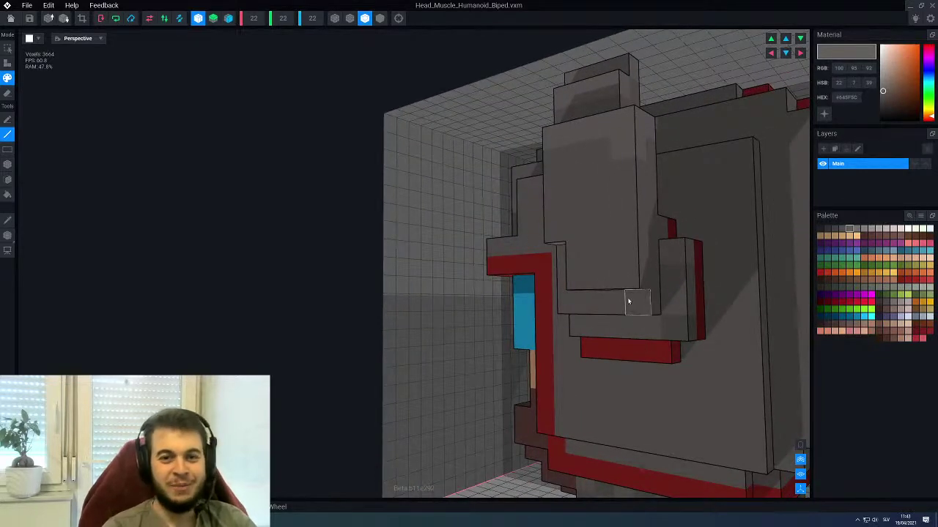
right_drag(669, 299, 595, 270)
drag(589, 252, 588, 313)
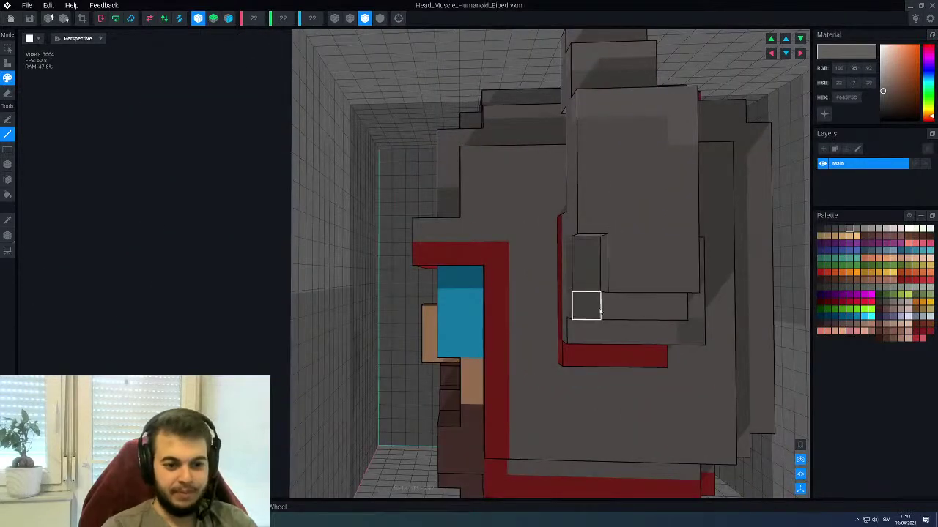
Shade the remaining lower recessed tiers of the ear piece in the darker grey (#645F5C)
right_drag(668, 311, 633, 309)
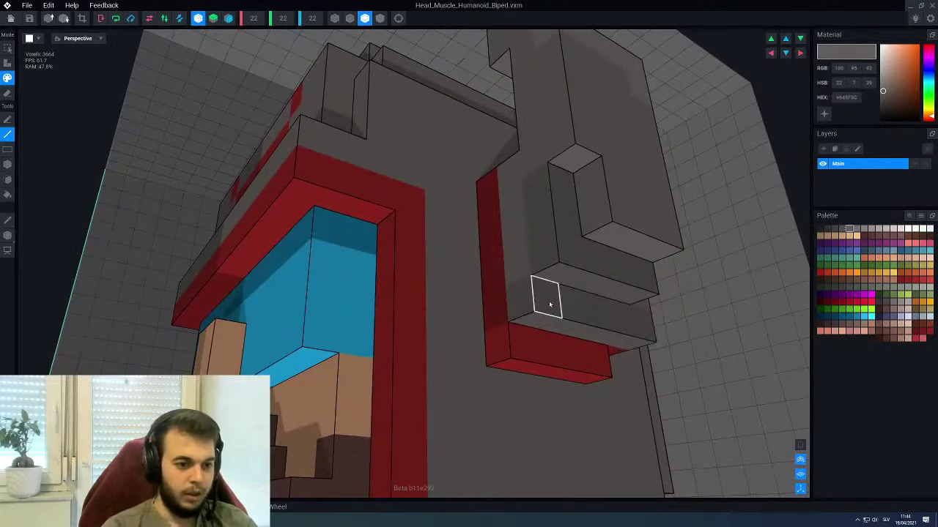
right_drag(548, 300, 687, 293)
right_drag(629, 322, 579, 273)
alt+click(647, 300)
alt+click(573, 278)
scroll(579, 278, up, 2)
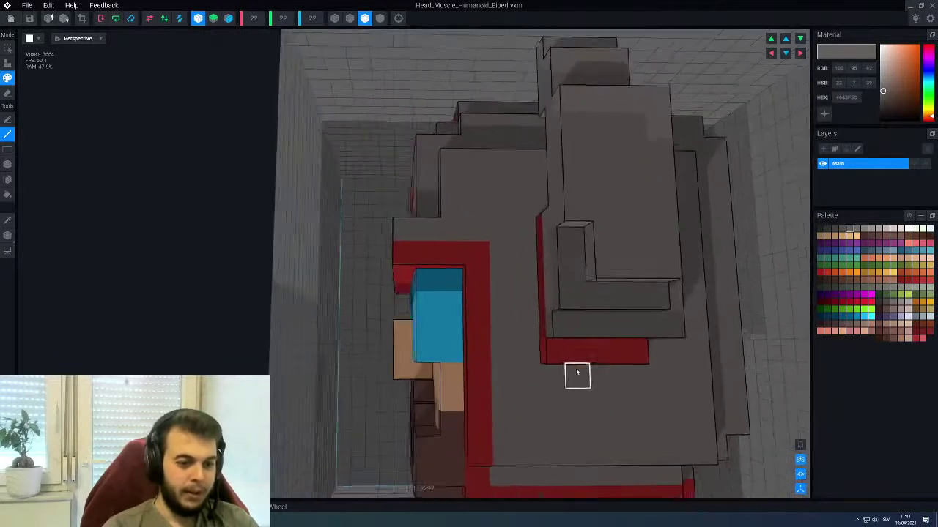
Choose a darker red (#95271F) and shade the red base layer at the back of the ear piece
alt+click(576, 369)
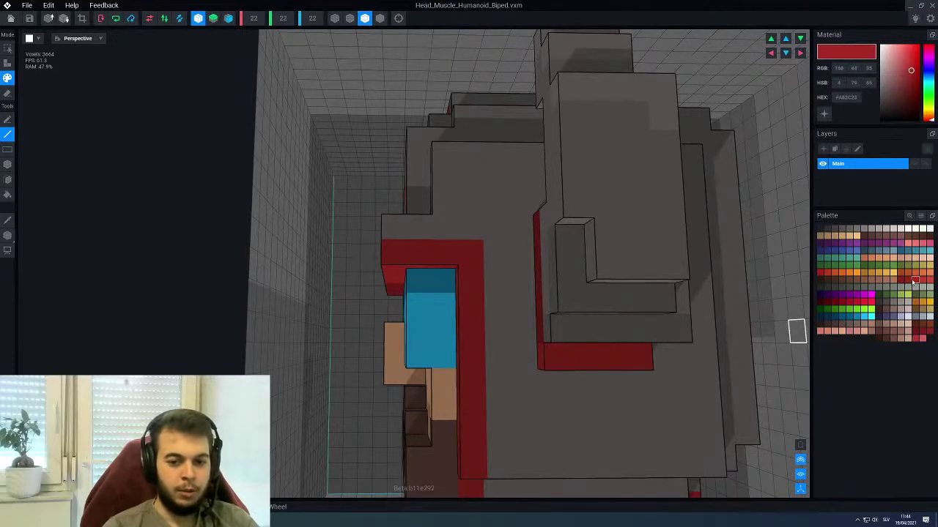
click(907, 283)
scroll(579, 297, down, 2)
right_drag(579, 298, 527, 318)
middle_drag(526, 332, 523, 327)
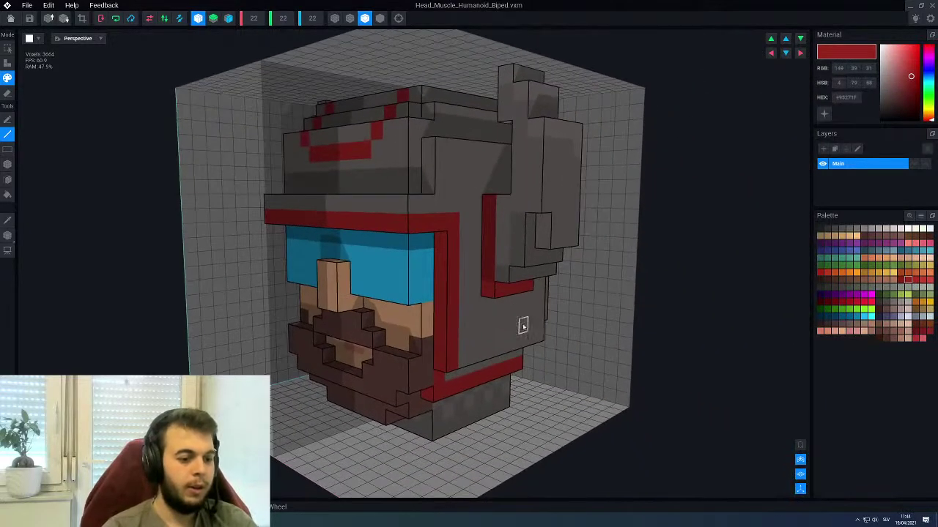
right_drag(486, 317, 555, 291)
scroll(489, 263, up, 2)
scroll(554, 292, up, 3)
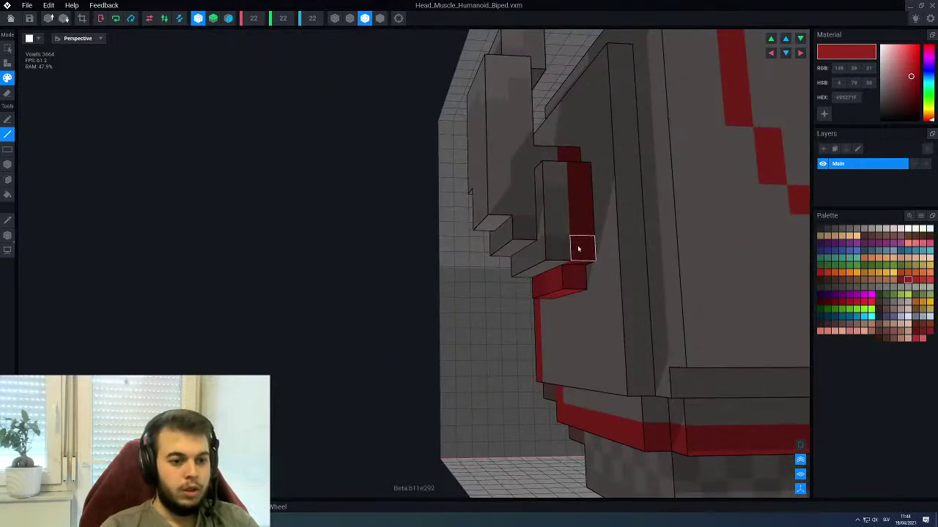
right_drag(498, 271, 533, 269)
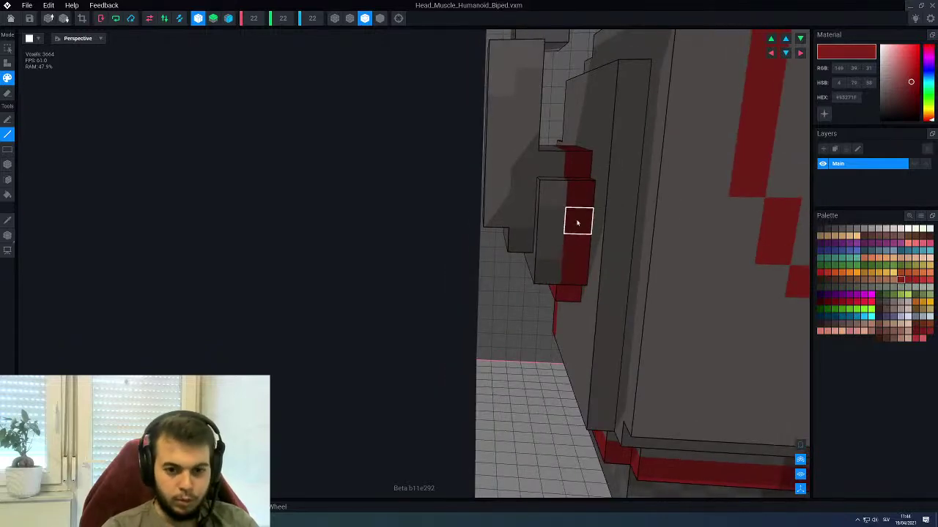
right_drag(566, 268, 455, 300)
scroll(429, 352, down, 5)
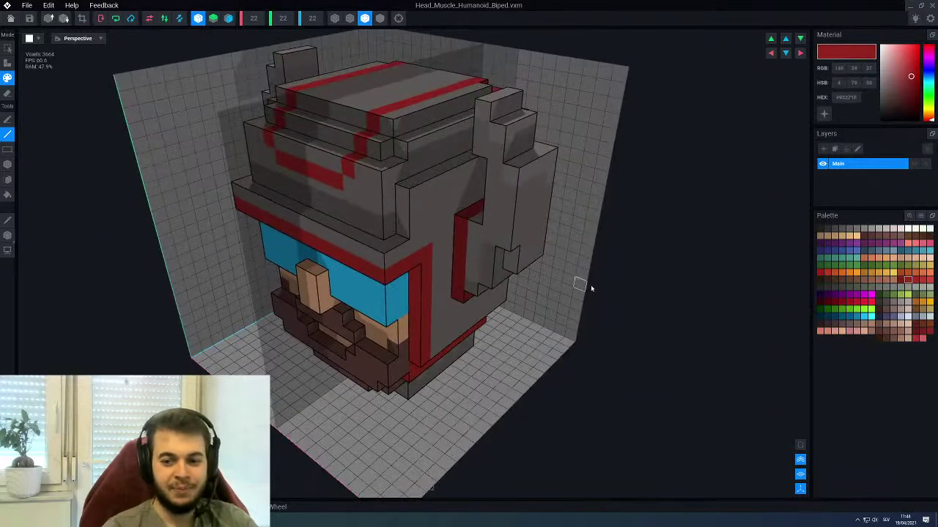
Examine the ear piece's red base layer from the front, underside, rear and top, and check the helmet as a whole
right_drag(543, 292, 503, 262)
scroll(469, 254, up, 3)
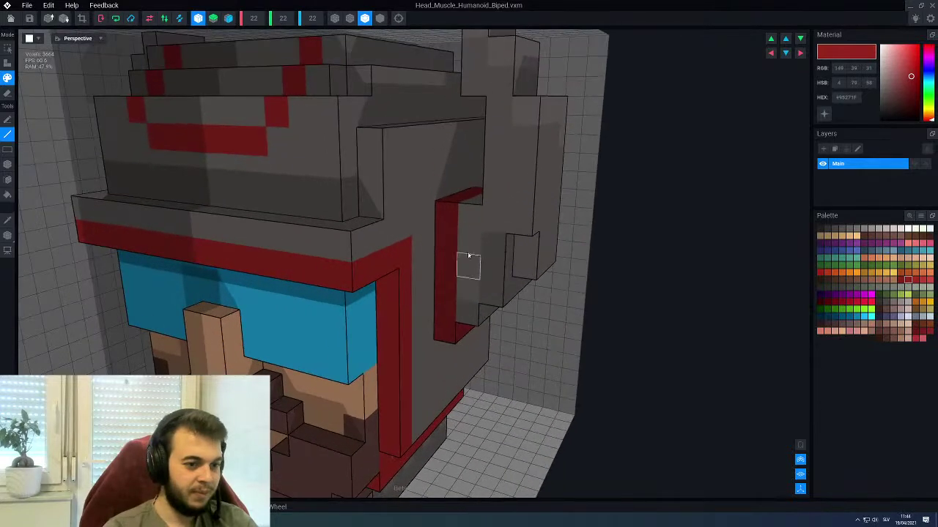
mouse_move(447, 253)
right_down()
mouse_move(448, 280)
mouse_move(451, 248)
right_up()
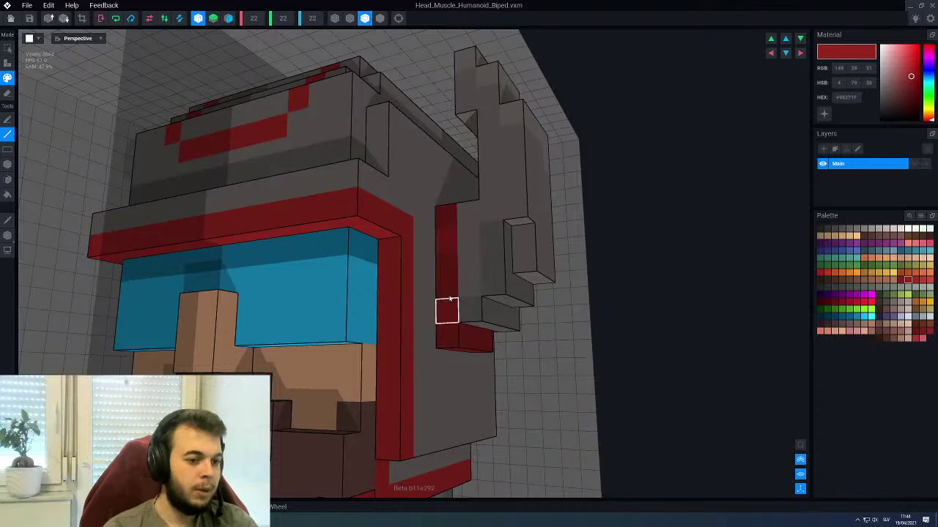
mouse_move(463, 338)
right_down()
mouse_move(446, 334)
mouse_move(475, 334)
right_up()
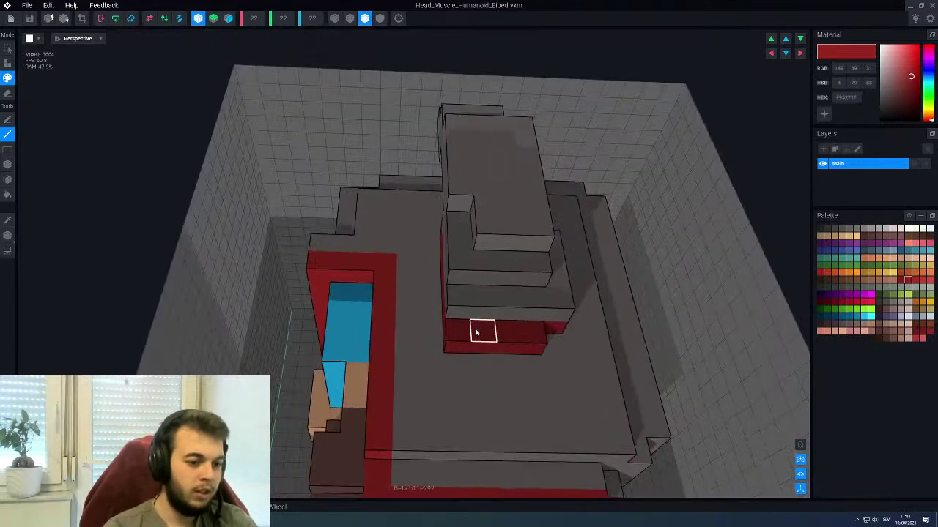
right_drag(540, 321, 533, 295)
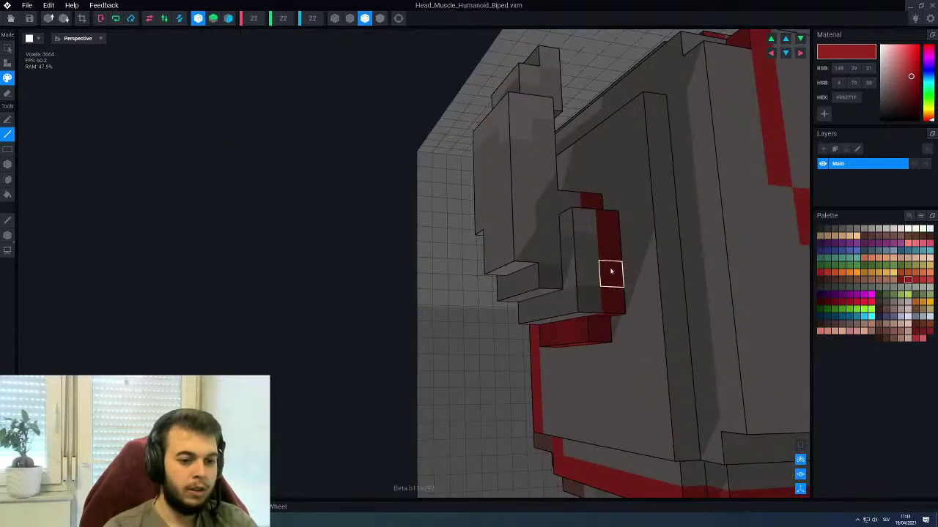
right_drag(610, 272, 597, 219)
right_drag(538, 217, 520, 203)
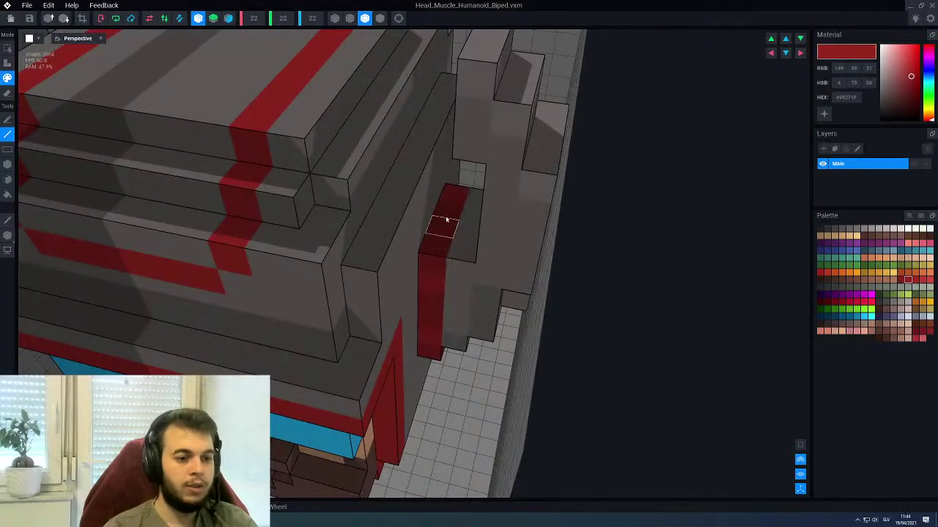
scroll(448, 225, down, 5)
right_drag(461, 247, 462, 282)
scroll(519, 249, down, 6)
scroll(469, 269, up, 4)
scroll(461, 275, up, 4)
scroll(458, 280, down, 4)
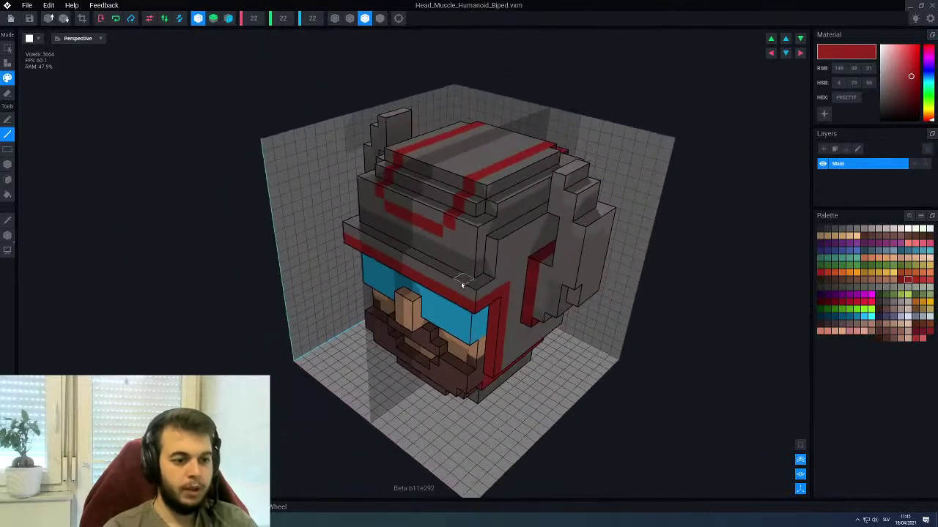
scroll(462, 286, up, 3)
Choose a lighter grey (#847D7A) and highlight the corners and edges of the helmet's stepped tiers
alt+click(485, 321)
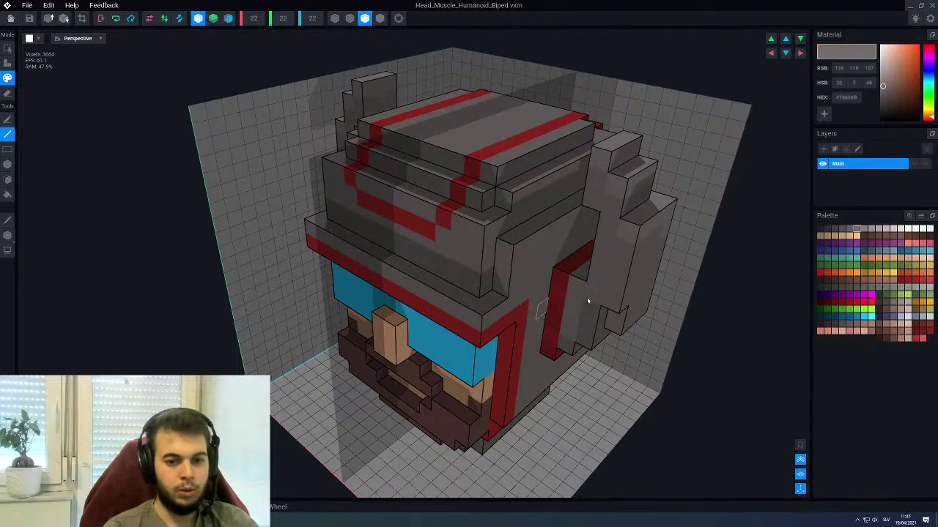
click(863, 229)
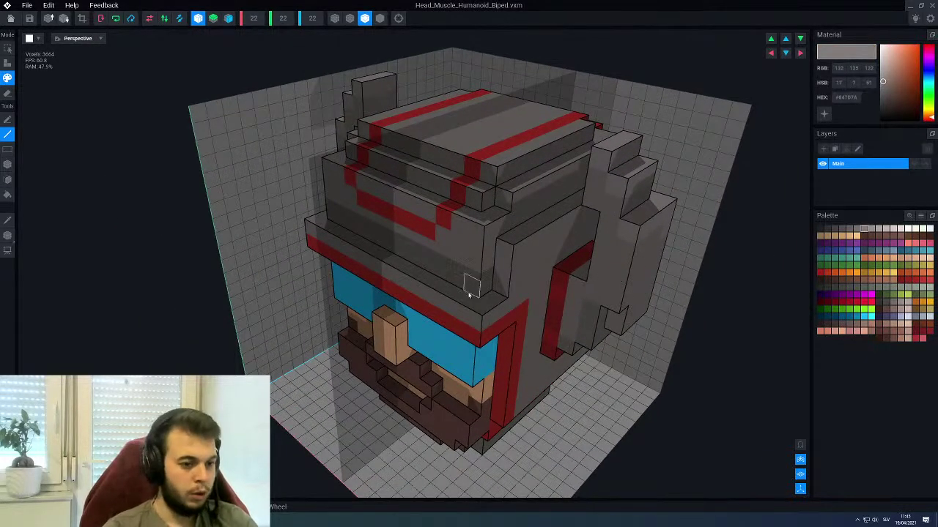
right_drag(493, 296, 562, 260)
scroll(538, 285, down, 3)
scroll(562, 260, up, 3)
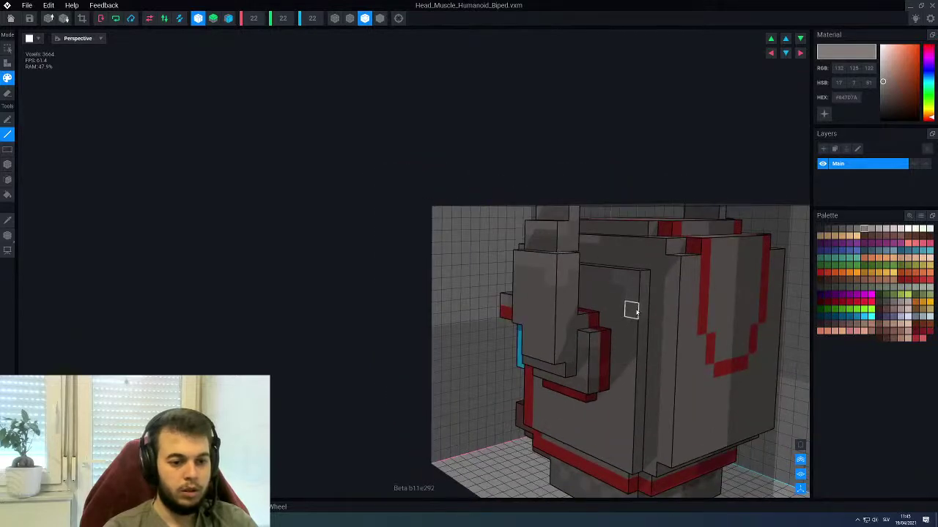
right_drag(632, 310, 557, 306)
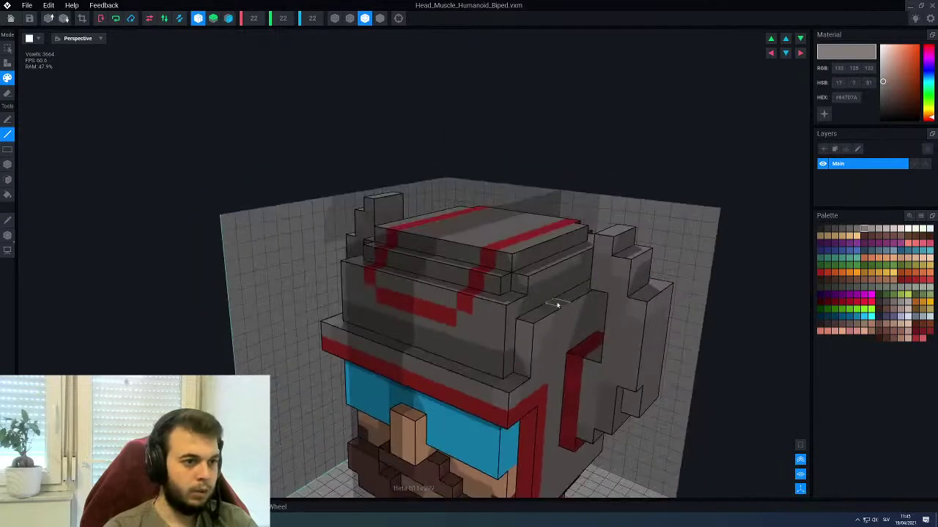
right_drag(603, 238, 482, 293)
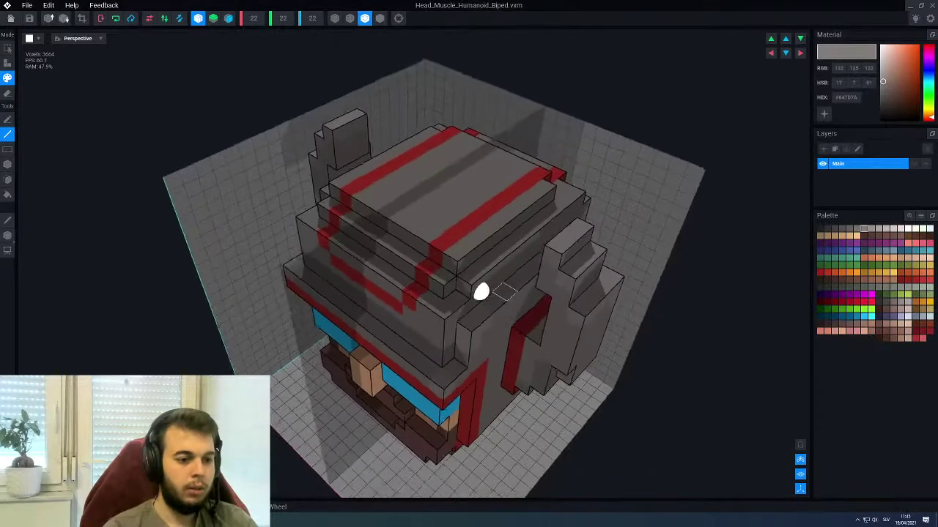
scroll(455, 299, up, 2)
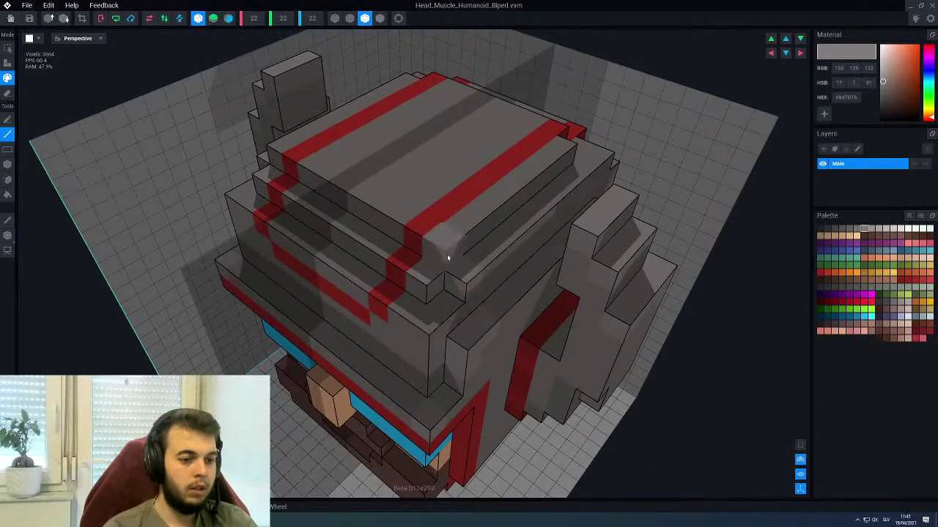
right_drag(461, 302, 513, 232)
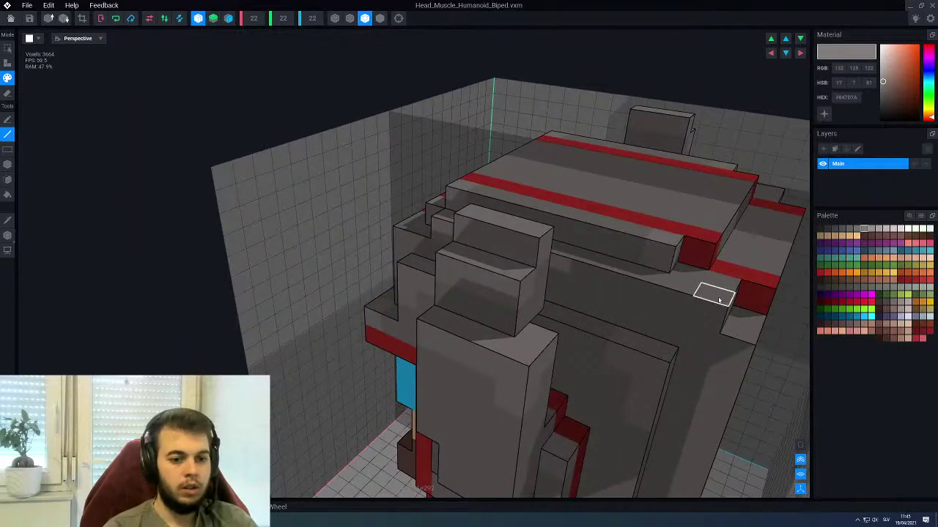
scroll(674, 344, down, 3)
right_drag(679, 286, 567, 243)
scroll(548, 254, up, 3)
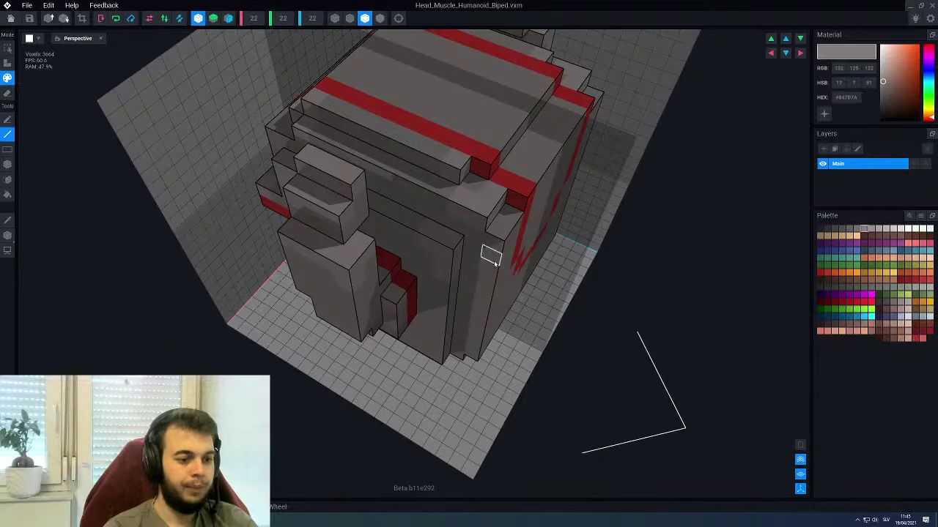
right_drag(495, 264, 544, 254)
scroll(437, 281, down, 5)
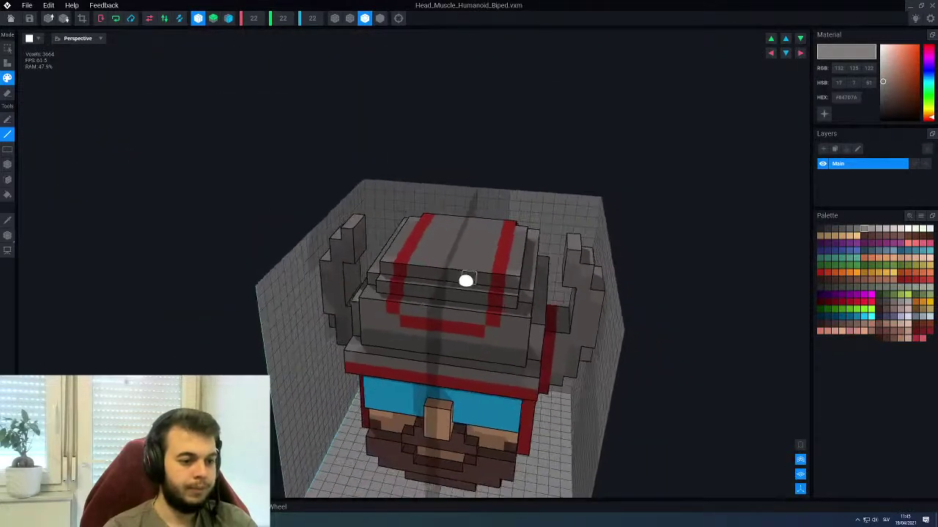
mouse_move(466, 281)
right_down()
mouse_move(446, 282)
mouse_move(473, 329)
mouse_move(465, 277)
right_up()
scroll(501, 266, up, 3)
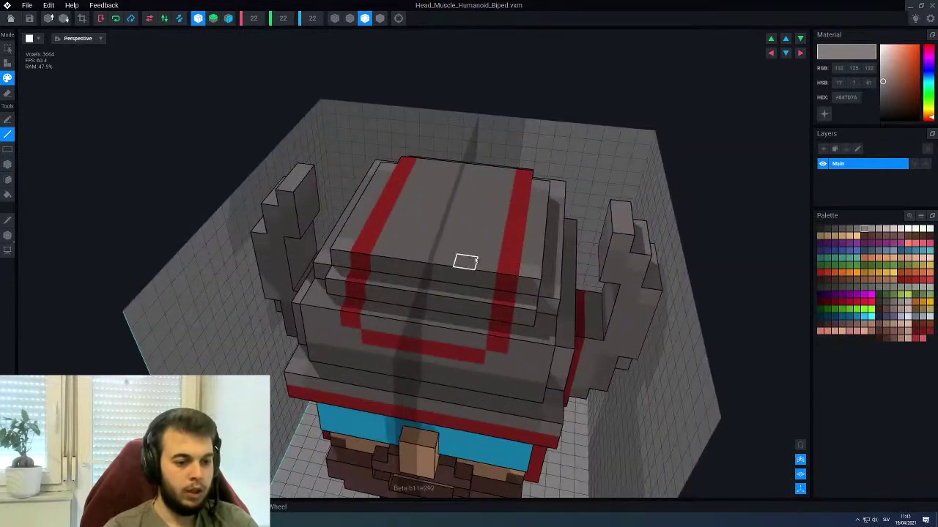
Choose a dark grey (#534F4E) and paint strips along the inner sides of the red stripes on the helmet's front and top
alt+click(475, 260)
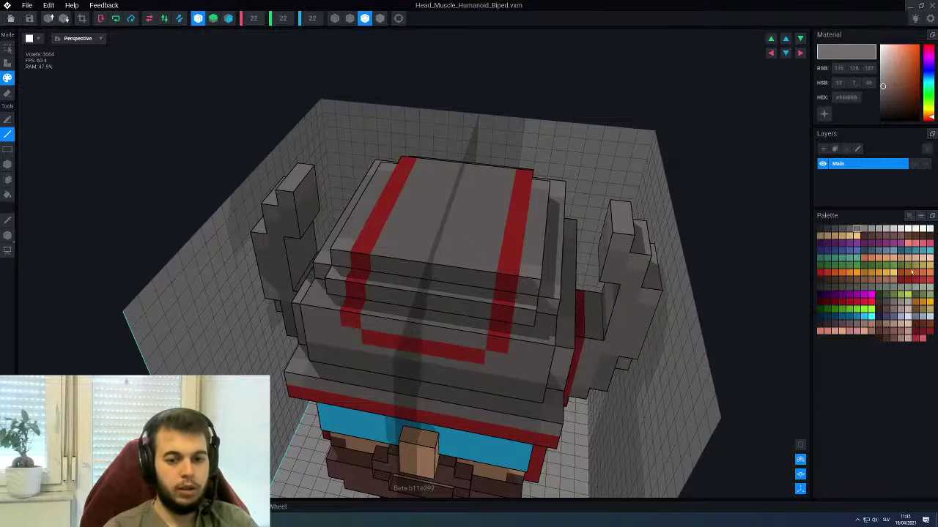
click(842, 230)
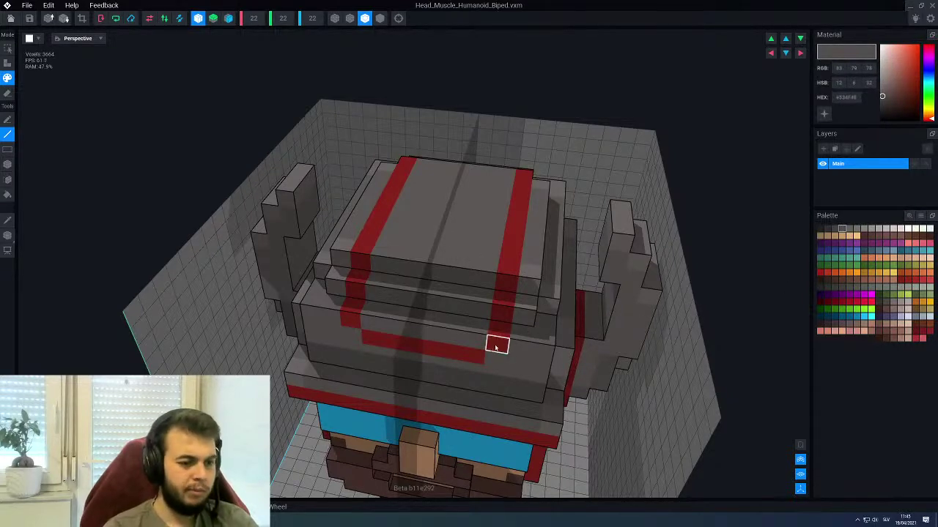
drag(463, 346, 479, 344)
click(487, 313)
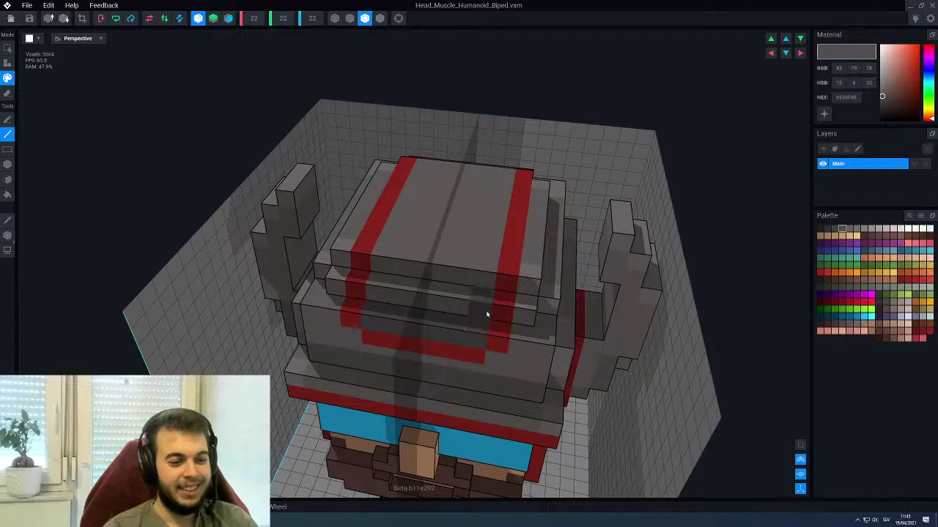
drag(493, 275, 504, 200)
Continue the dark grey strips down the helmet's back, along the inside of the red outline
right_drag(504, 199, 576, 315)
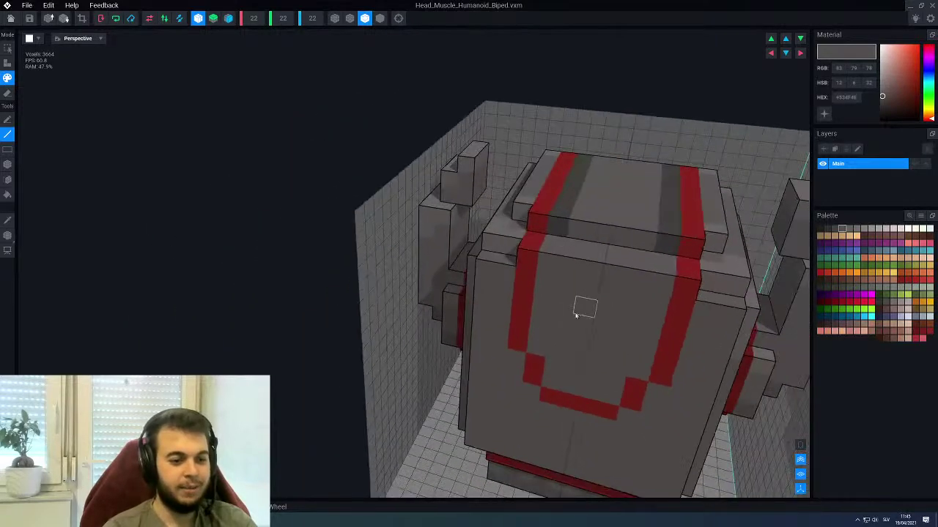
mouse_move(553, 250)
mouse_down()
mouse_move(538, 341)
mouse_move(569, 386)
mouse_up()
mouse_move(569, 386)
right_down()
mouse_move(527, 352)
mouse_move(564, 339)
mouse_move(490, 359)
mouse_move(468, 329)
mouse_move(487, 343)
right_up()
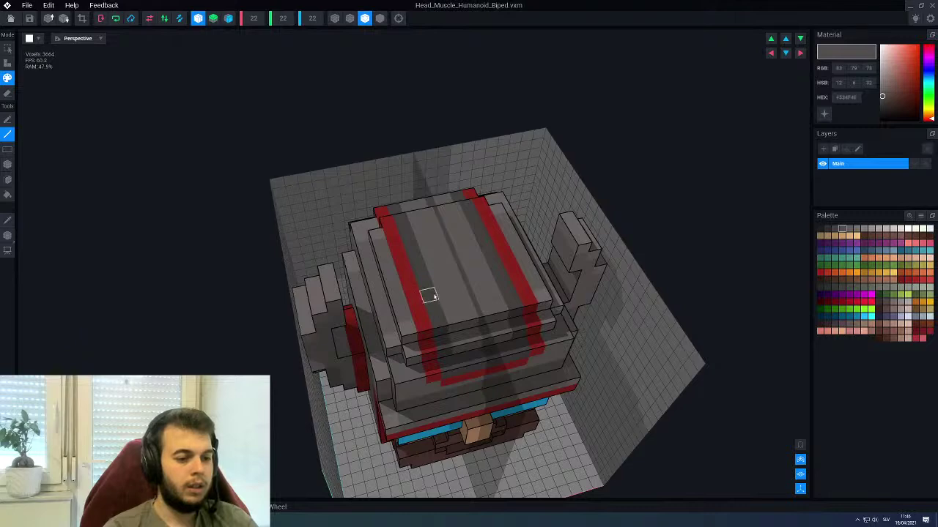
Paint dark grey crossbars between the strips on top of the helmet to divide the centre into separate grey panels
right_drag(420, 270, 452, 317)
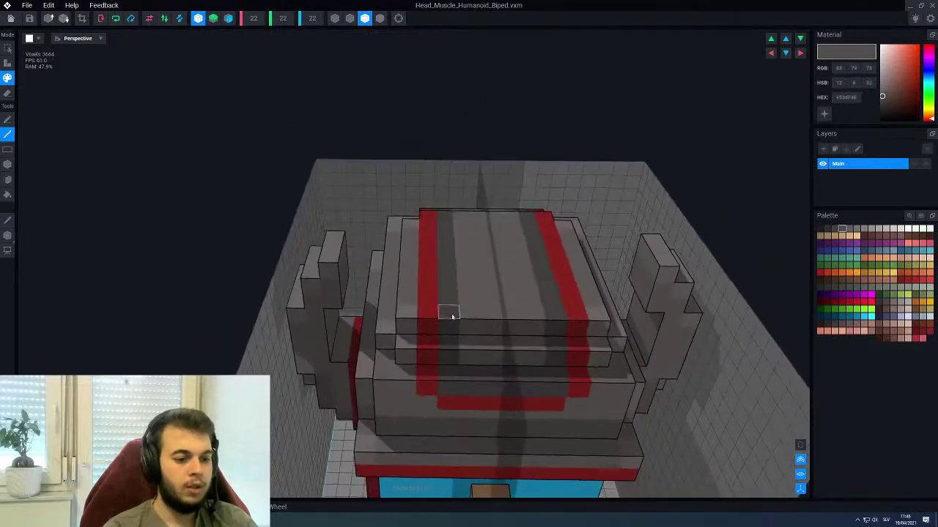
drag(464, 296, 491, 294)
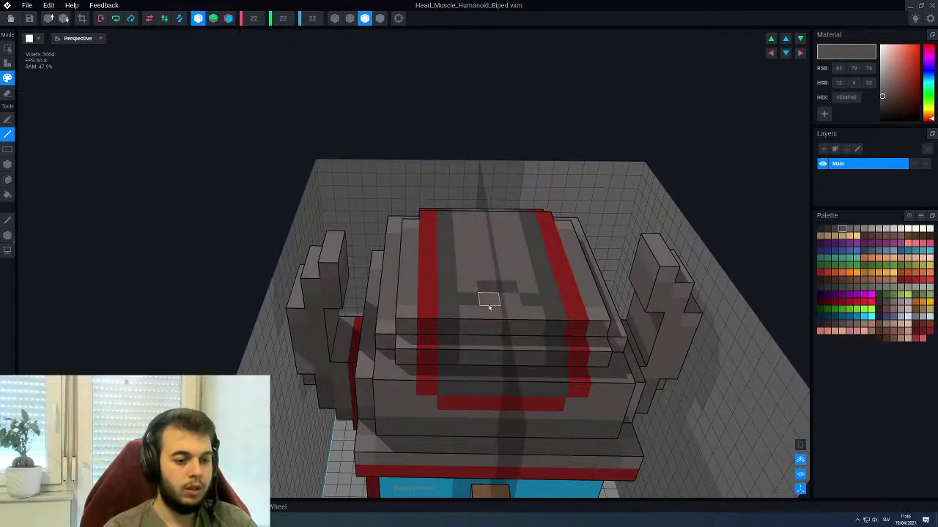
mouse_move(489, 300)
right_down()
mouse_move(462, 336)
mouse_move(435, 283)
right_up()
middle_drag(432, 278, 437, 291)
drag(459, 270, 498, 266)
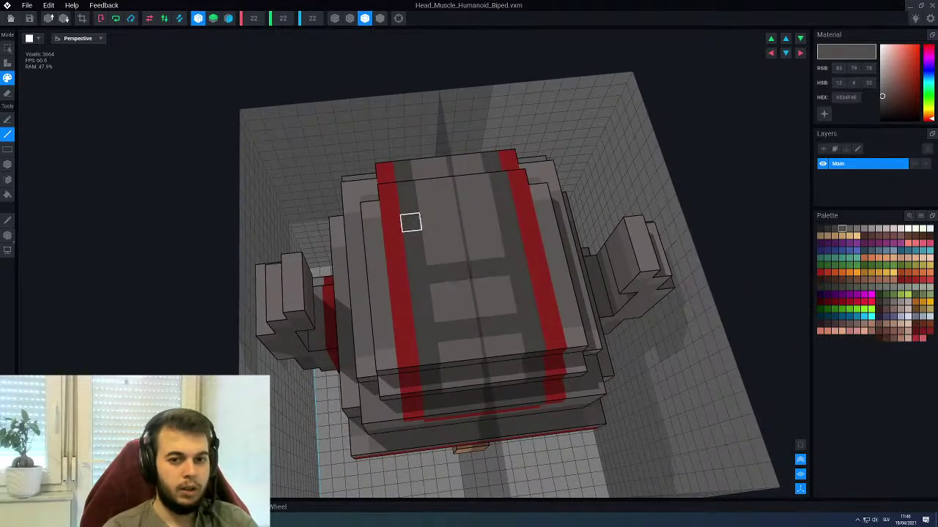
right_drag(410, 222, 426, 218)
scroll(426, 218, up, 2)
middle_drag(373, 167, 434, 229)
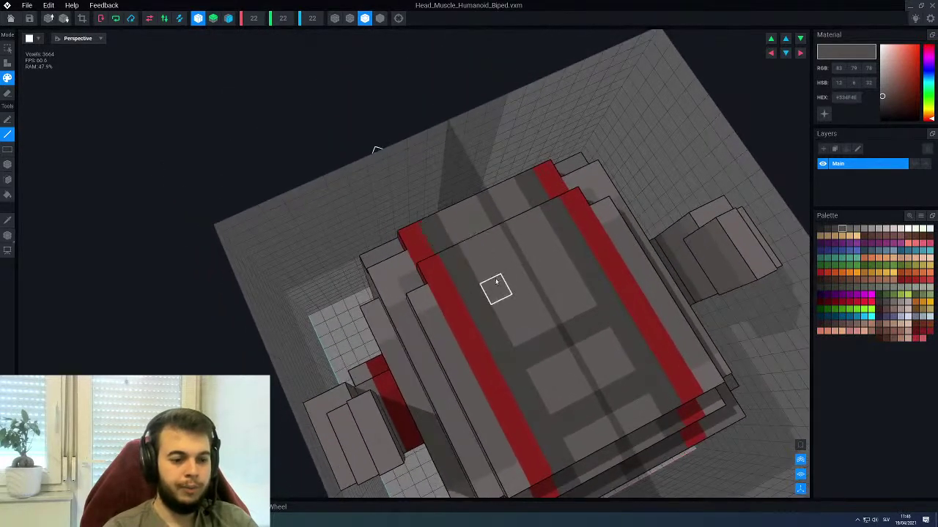
Paint dark grey crossbars on the rear ledge and back of the helmet to divide its centre into panels
right_drag(460, 236, 467, 242)
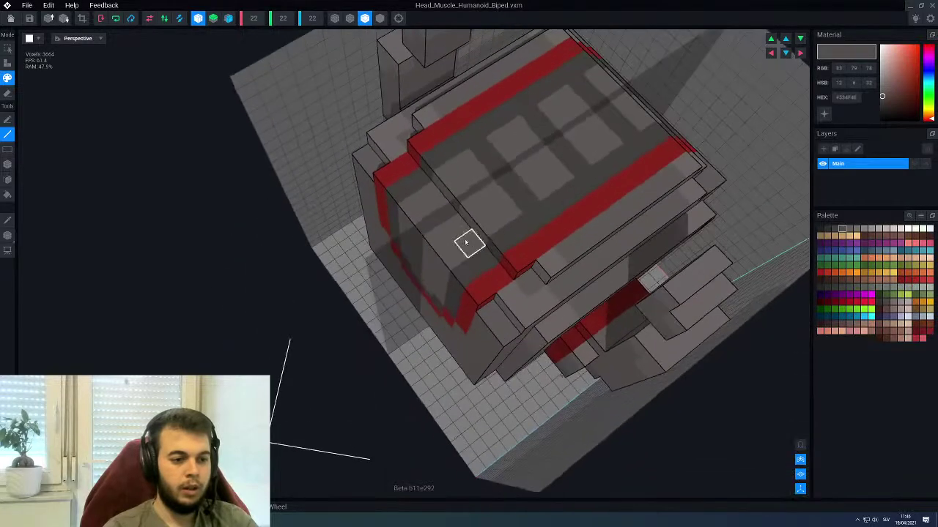
drag(469, 243, 429, 197)
right_drag(450, 255, 450, 258)
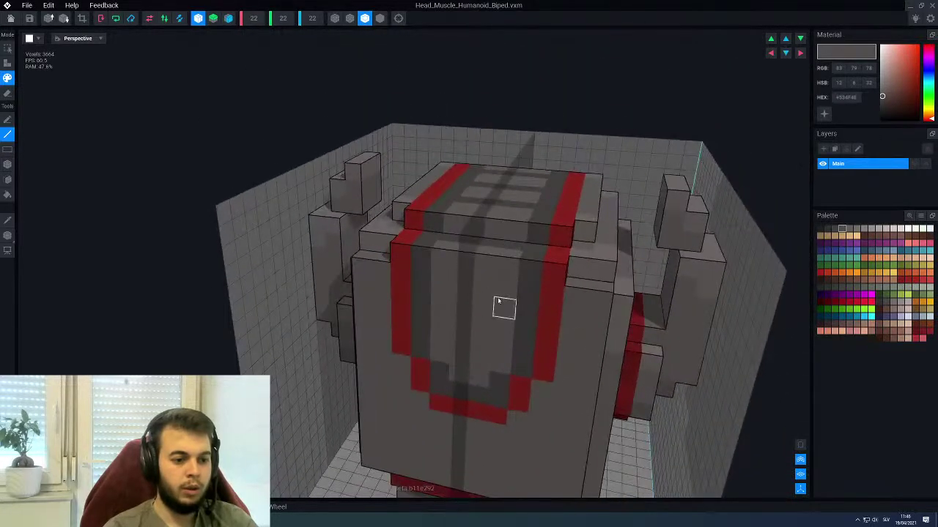
right_drag(453, 330, 484, 297)
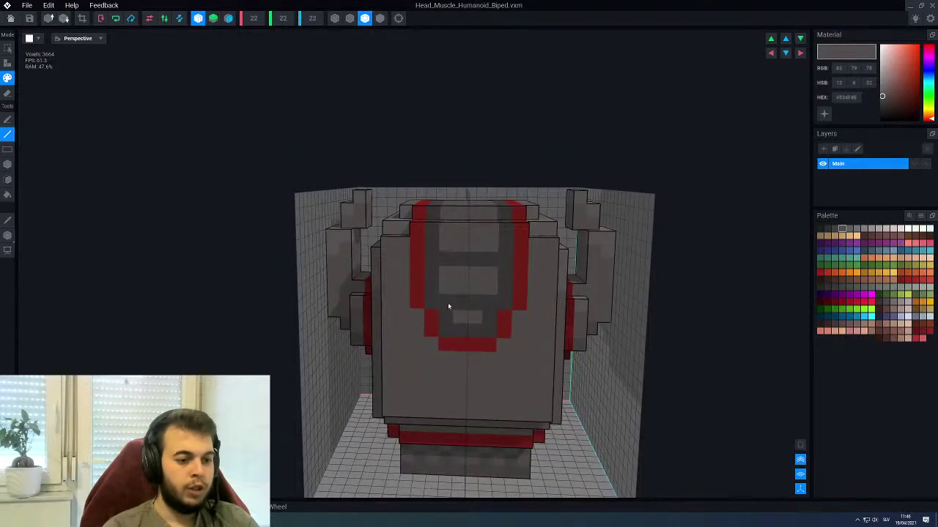
scroll(504, 332, up, 5)
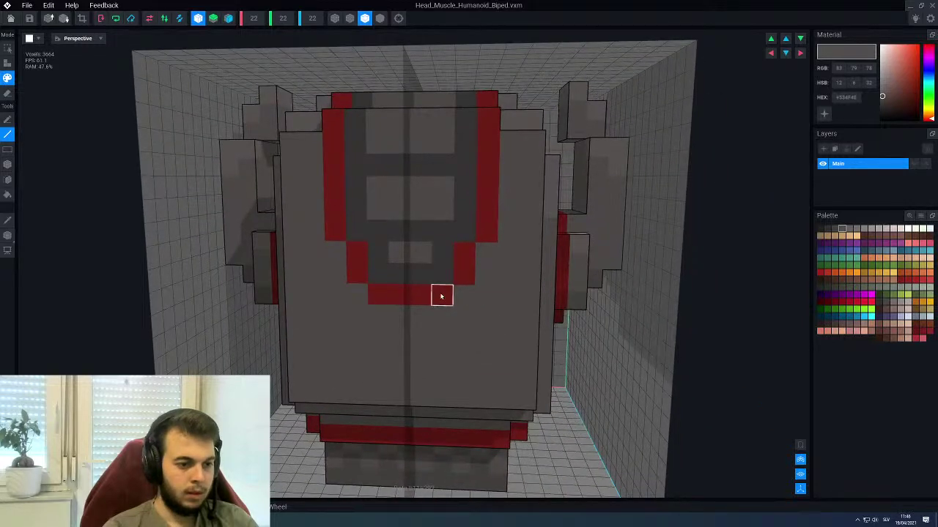
Extend the lowest grey back panel and its dark border by one row, and repaint the red outline (#A82C23) around them
alt+click(419, 258)
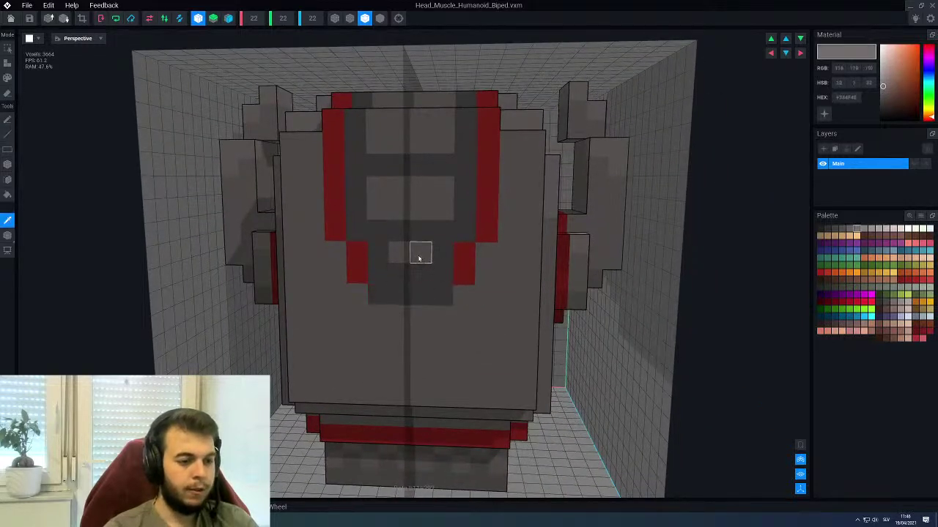
click(420, 273)
alt+click(464, 272)
click(462, 296)
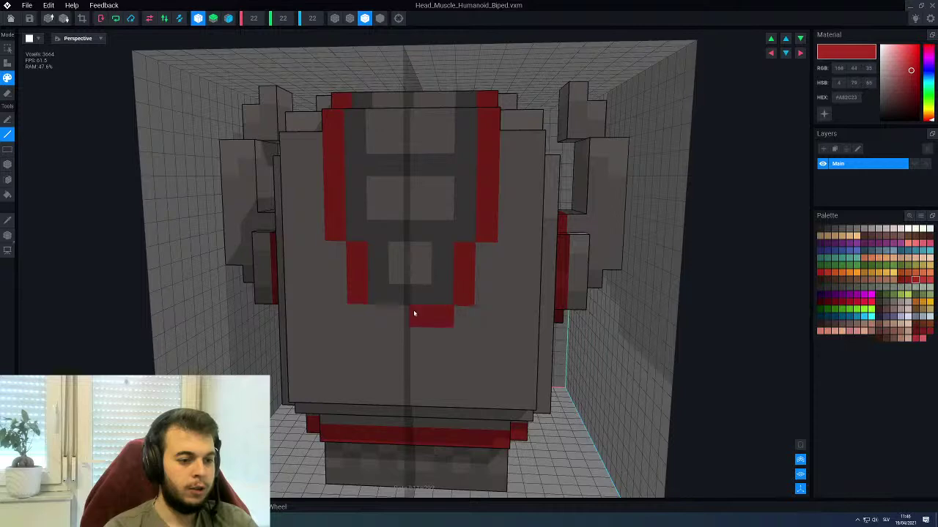
scroll(427, 241, down, 4)
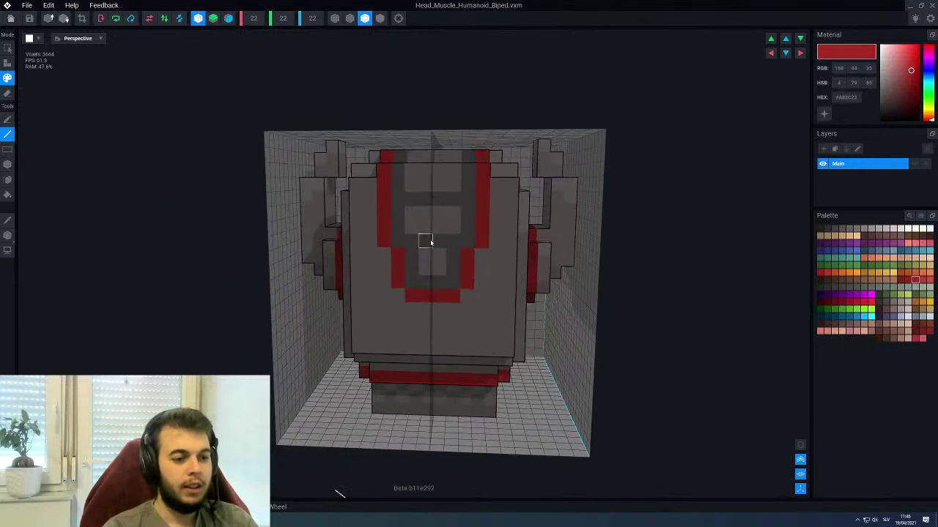
Save the head model and return to the full character
right_drag(427, 241, 487, 284)
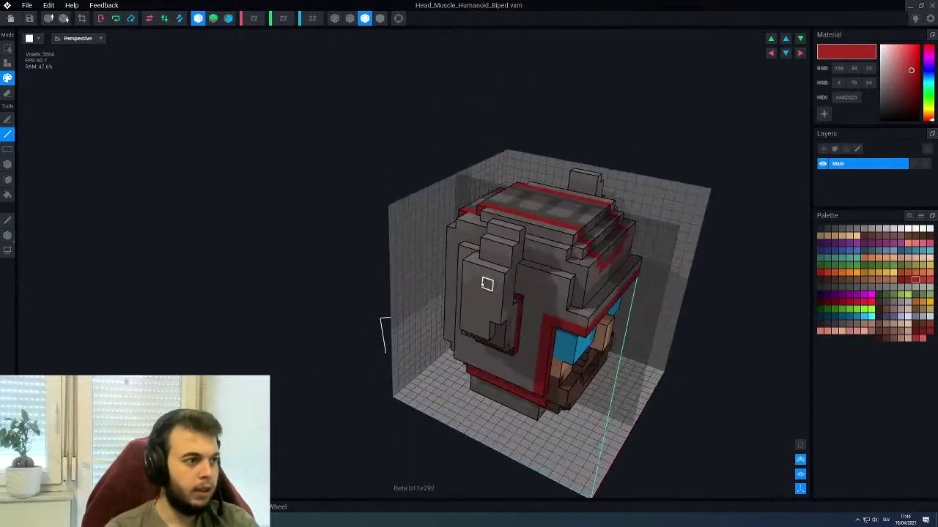
click(29, 20)
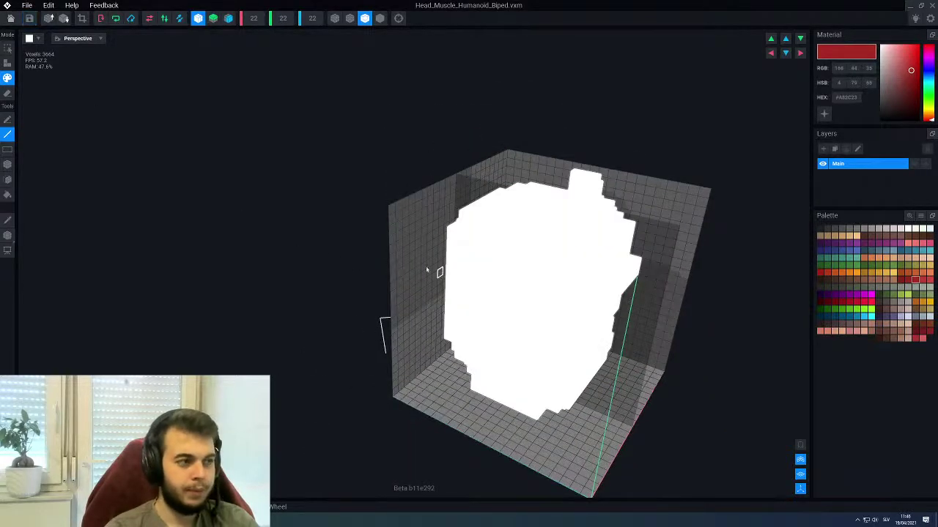
click(9, 19)
click(402, 169)
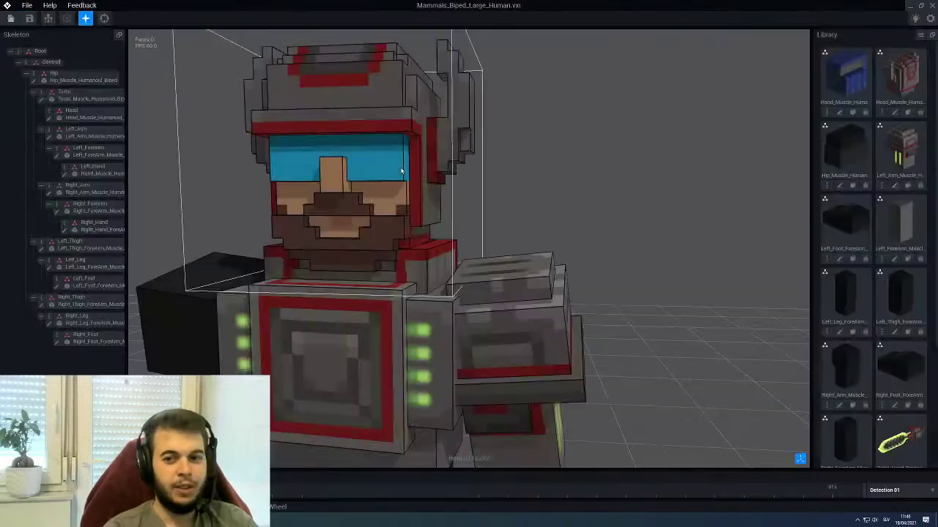
Check the full character, reopen its head model for editing and switch the model display to outlined edges
right_drag(461, 261, 460, 236)
scroll(477, 250, down, 6)
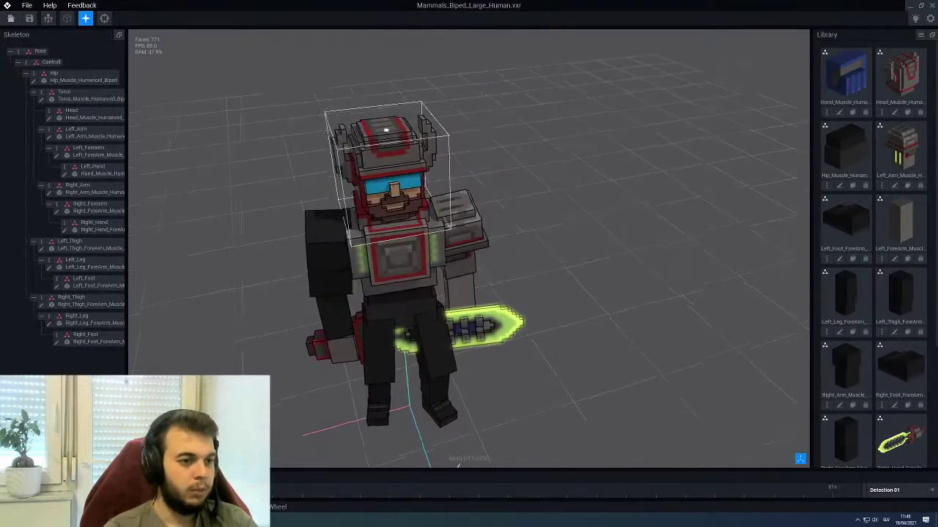
right_drag(404, 139, 389, 150)
click(83, 120)
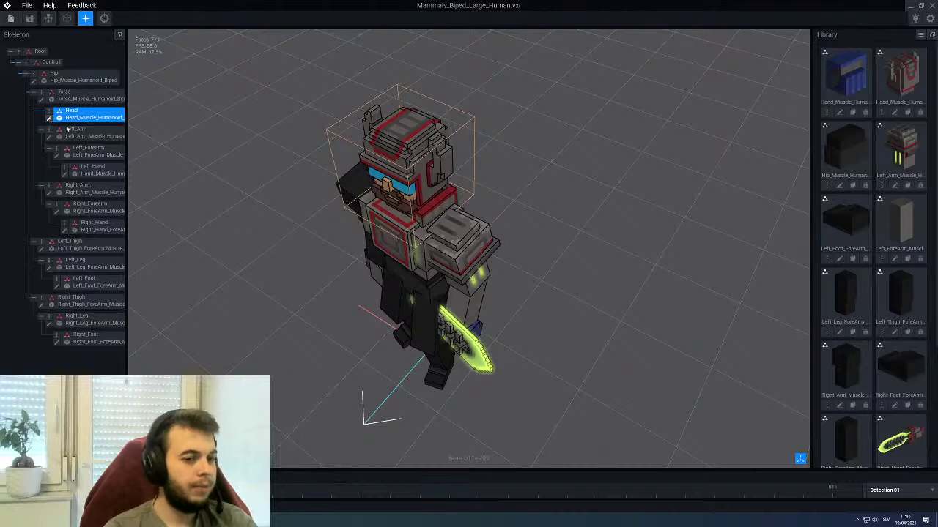
click(49, 118)
right_drag(366, 197, 470, 223)
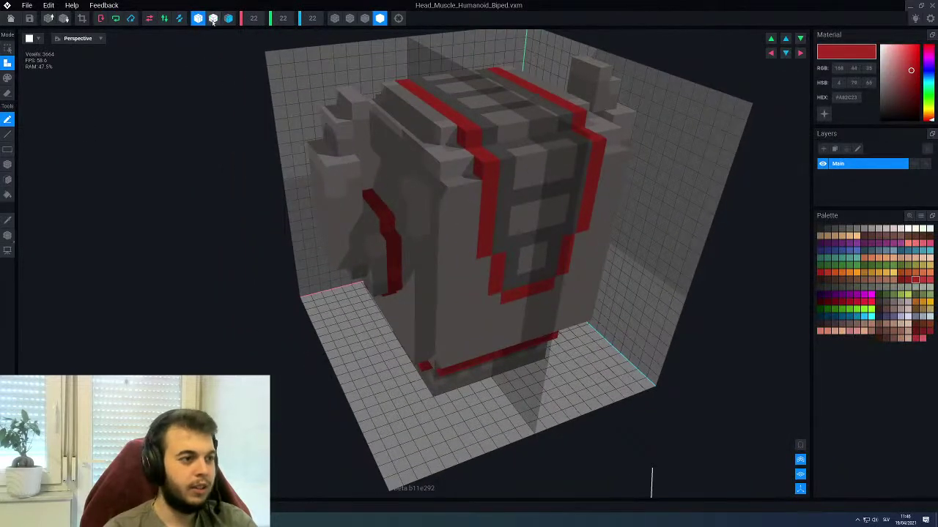
click(365, 19)
scroll(443, 192, down, 3)
right_drag(443, 192, 498, 234)
Paint a lighter grey (#847D7A) highlight around the lower red outline on the back of the helmet
alt+click(545, 288)
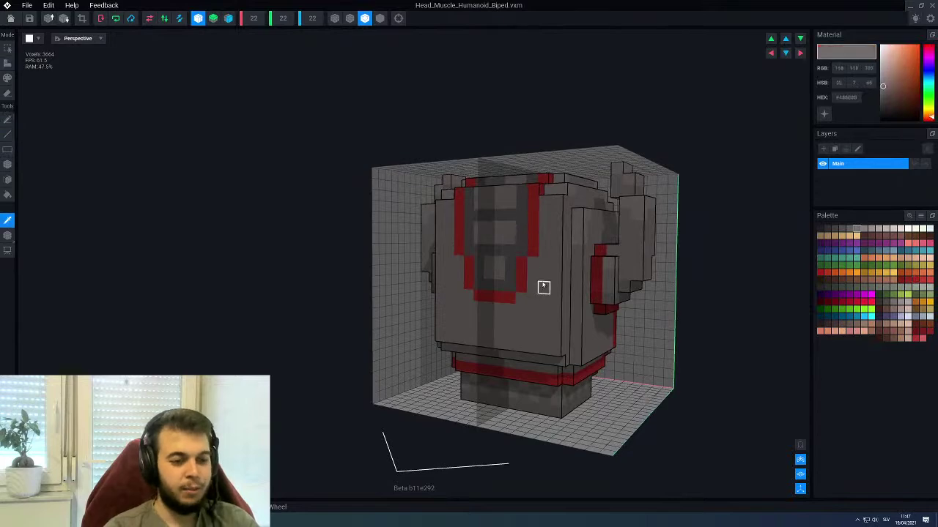
click(864, 229)
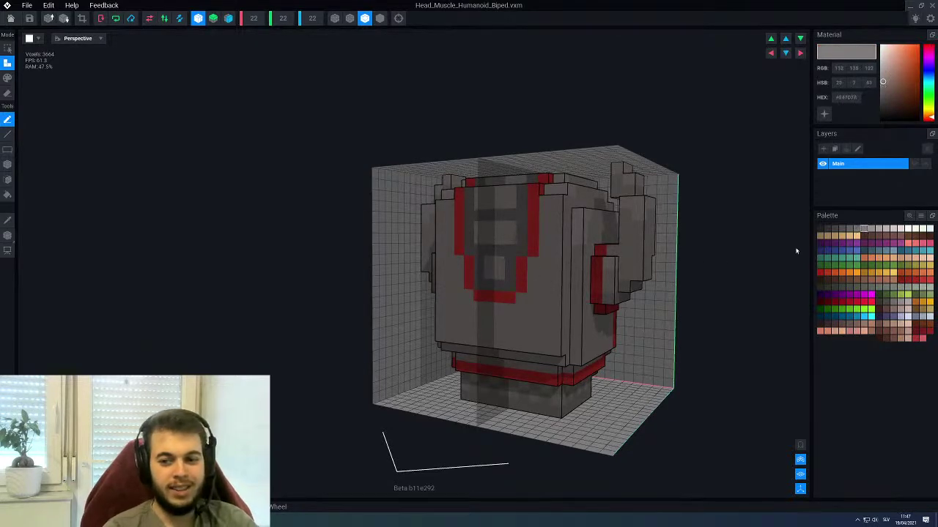
key(p)
key(l)
right_drag(595, 273, 524, 263)
scroll(524, 263, up, 3)
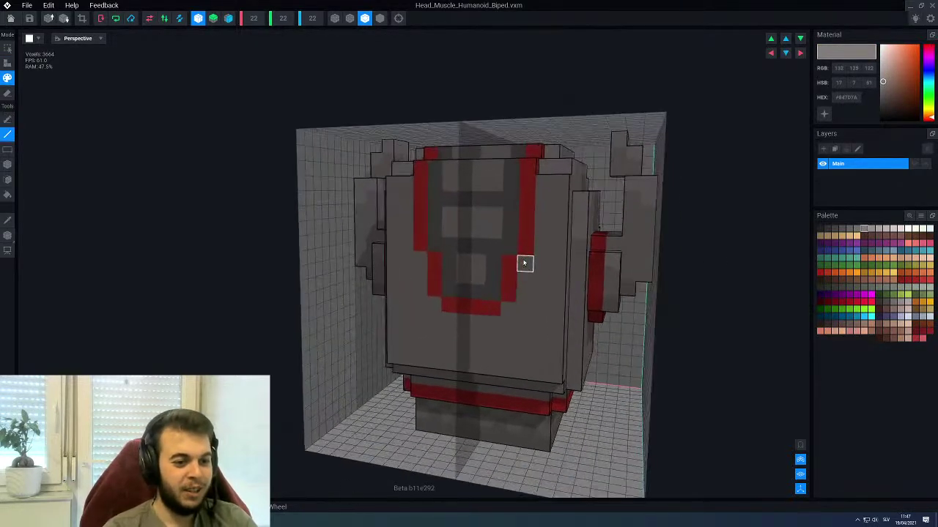
click(524, 264)
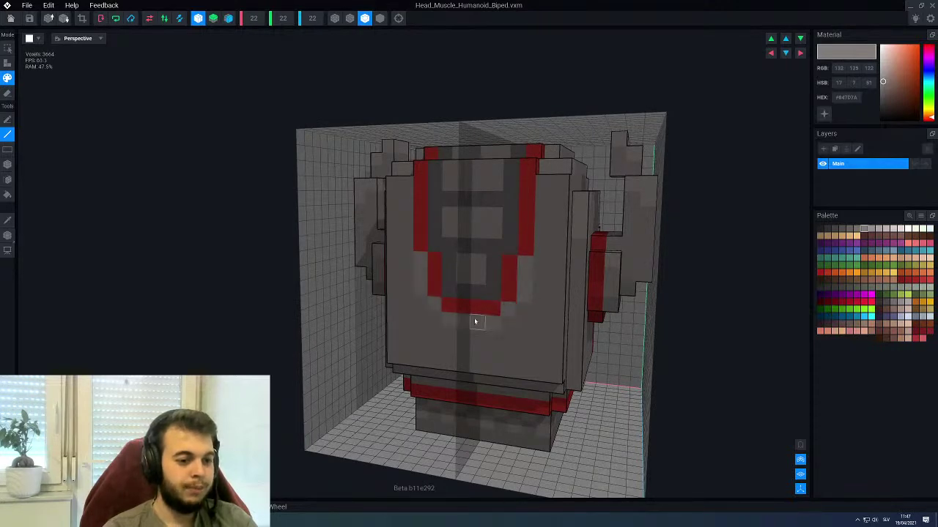
Continue the #847D7A highlight beside the red outline over the top and onto the front of the helmet
right_drag(475, 322, 515, 273)
right_drag(534, 220, 493, 198)
right_drag(500, 145, 481, 153)
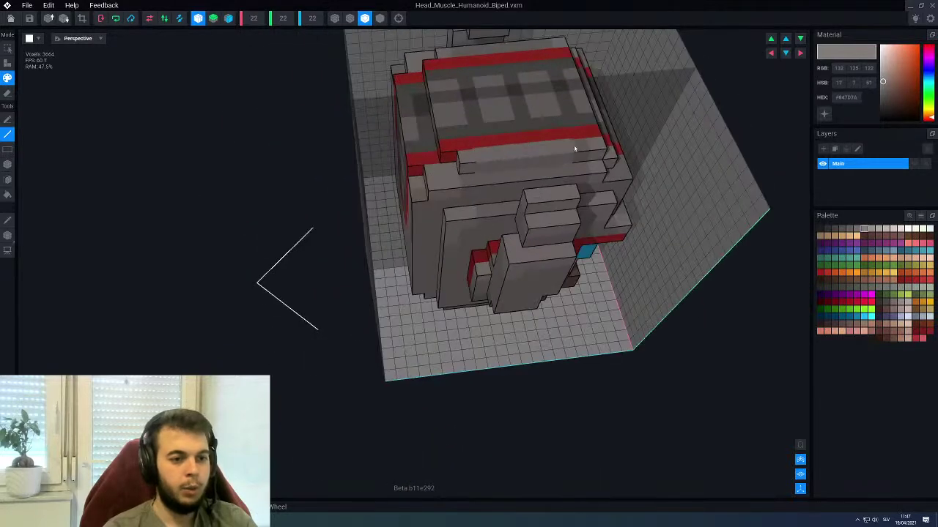
right_drag(578, 149, 592, 182)
right_drag(701, 228, 627, 226)
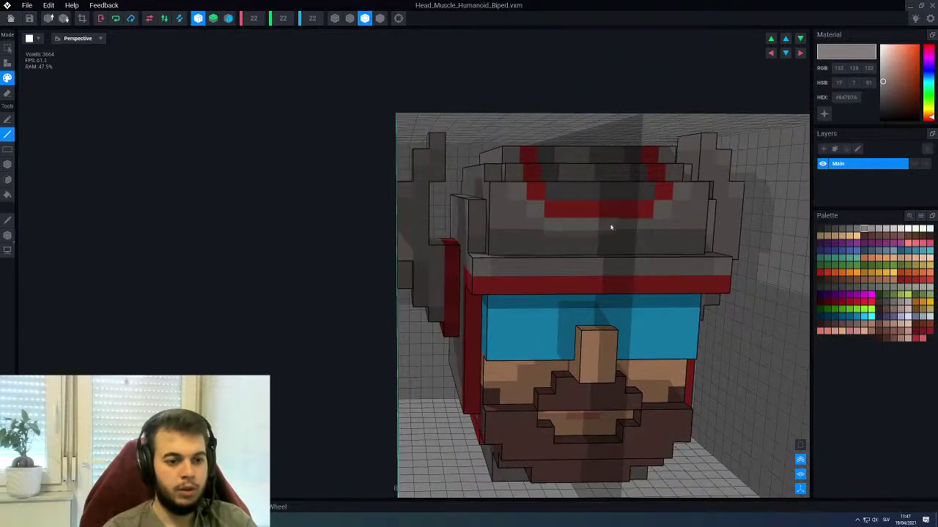
Paint a darker grey (#645F5C) shading band along the lower side of the helmet, below the ear piece
scroll(578, 224, down, 3)
right_drag(524, 213, 551, 211)
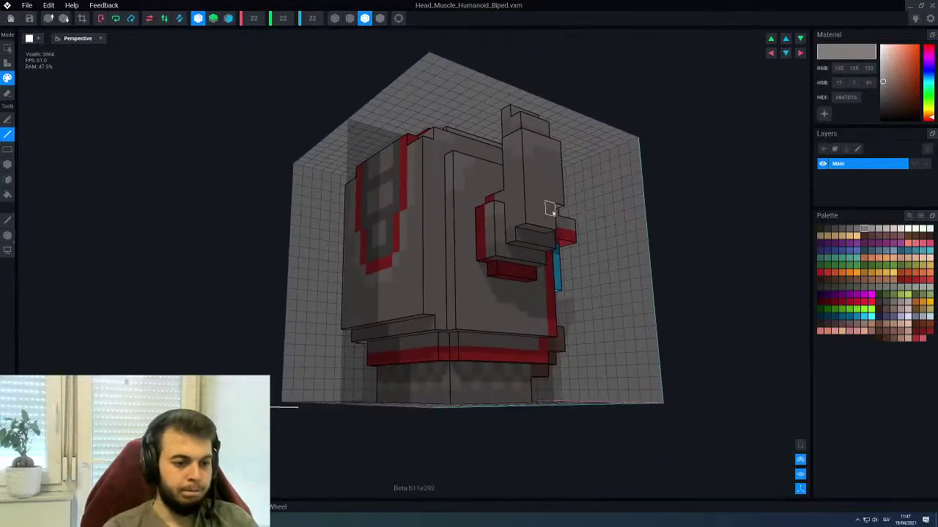
right_drag(517, 279, 542, 301)
scroll(513, 297, up, 2)
scroll(512, 296, down, 3)
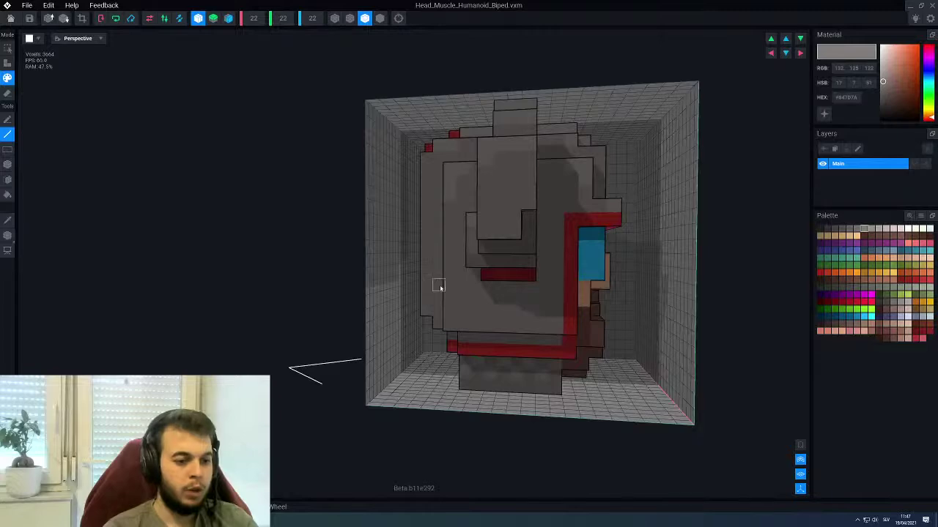
right_drag(440, 287, 533, 309)
scroll(532, 306, up, 3)
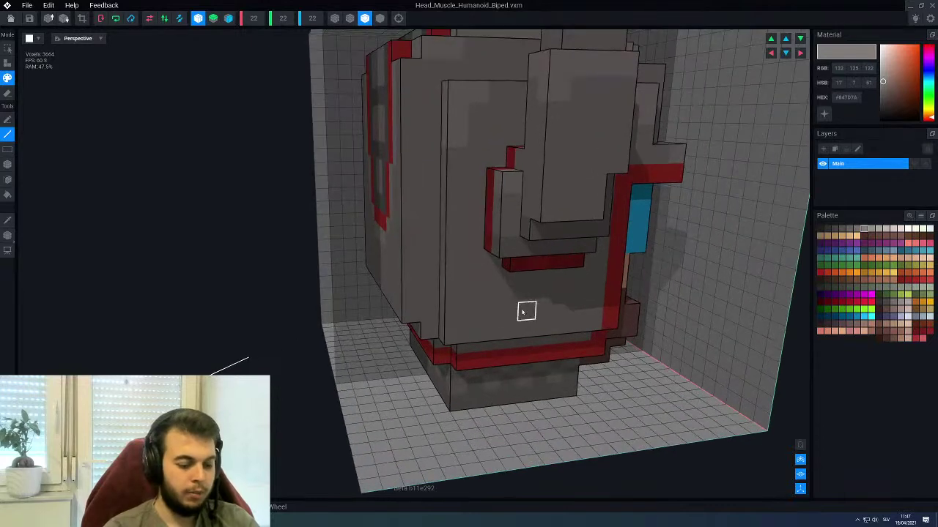
click(850, 230)
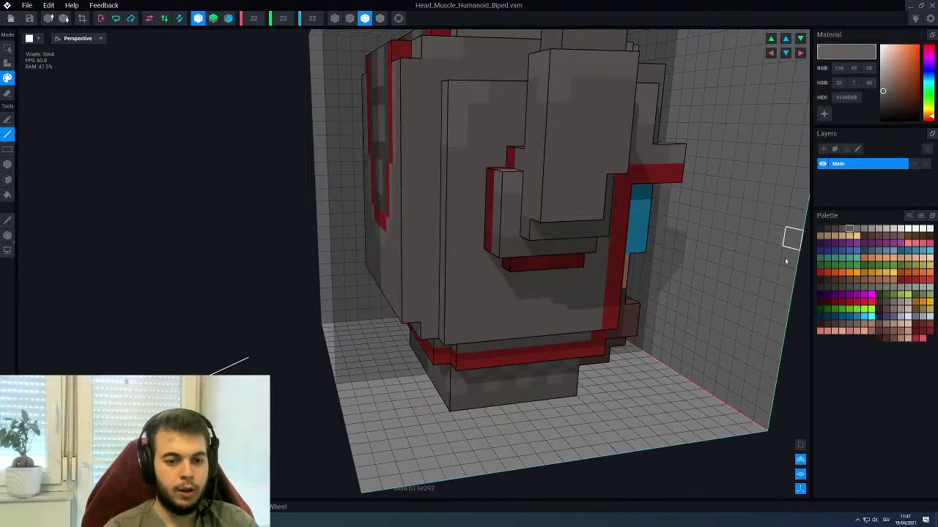
scroll(651, 287, up, 2)
scroll(640, 286, up, 2)
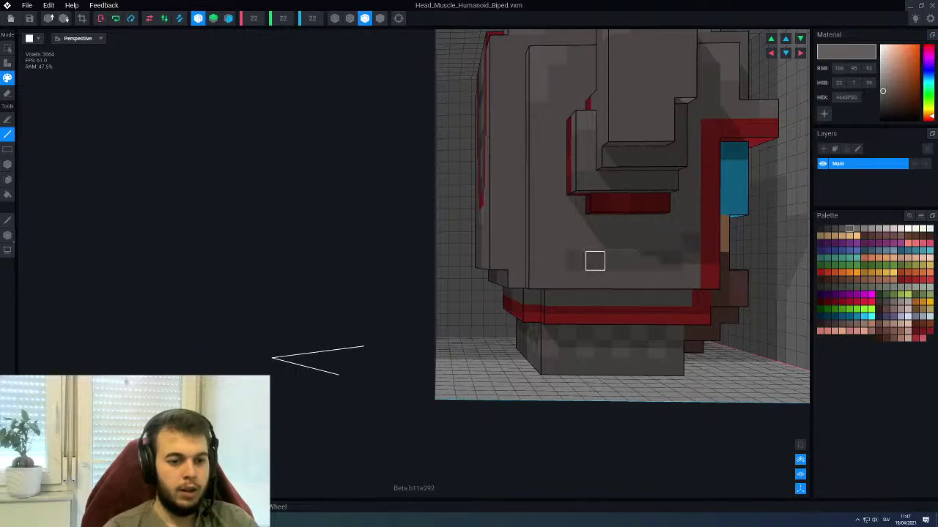
mouse_move(595, 261)
right_down()
mouse_move(678, 235)
mouse_move(535, 242)
right_up()
Extend the #645F5C shading band around the rear corner and across the lower back of the helmet
drag(533, 242, 550, 241)
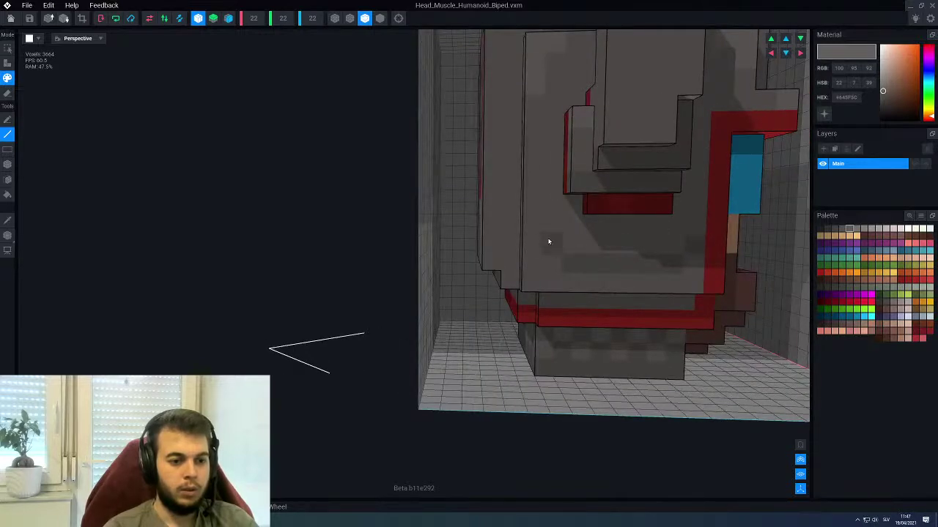
mouse_move(493, 243)
right_down()
mouse_move(501, 244)
mouse_move(469, 244)
right_up()
drag(469, 245, 440, 247)
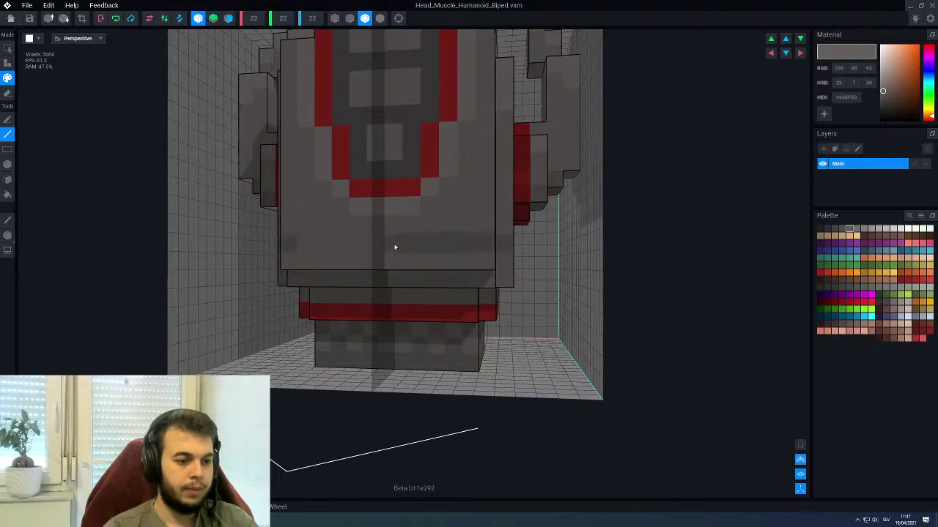
scroll(430, 243, down, 3)
right_drag(429, 242, 488, 242)
scroll(490, 243, up, 2)
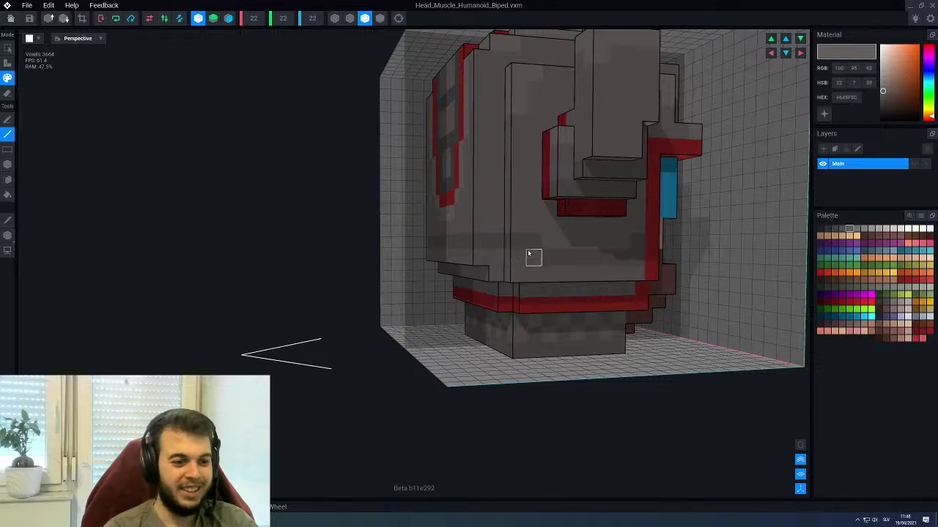
right_drag(594, 238, 595, 241)
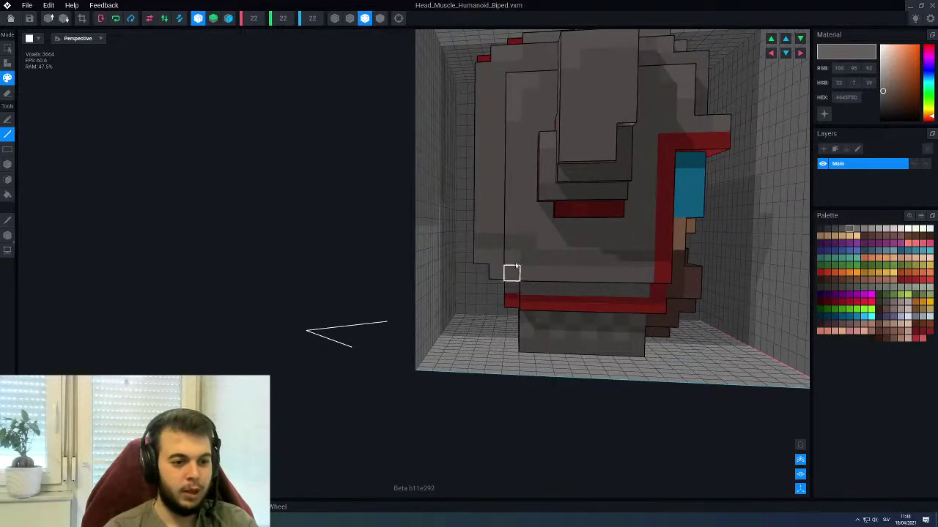
right_drag(516, 267, 580, 233)
scroll(579, 233, up, 3)
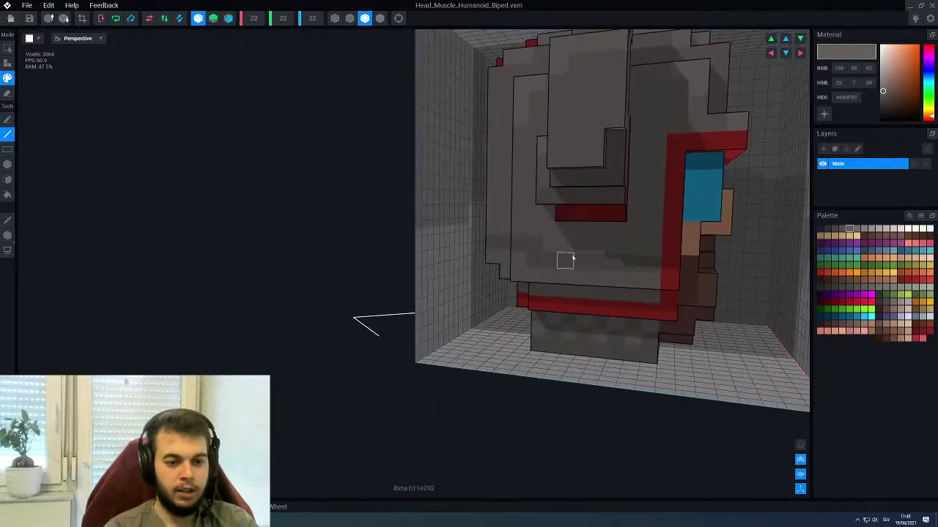
Paint scattered dark grey (#534F4E) patches into the shading band on the helmet's side and back
click(843, 231)
right_drag(558, 279, 592, 261)
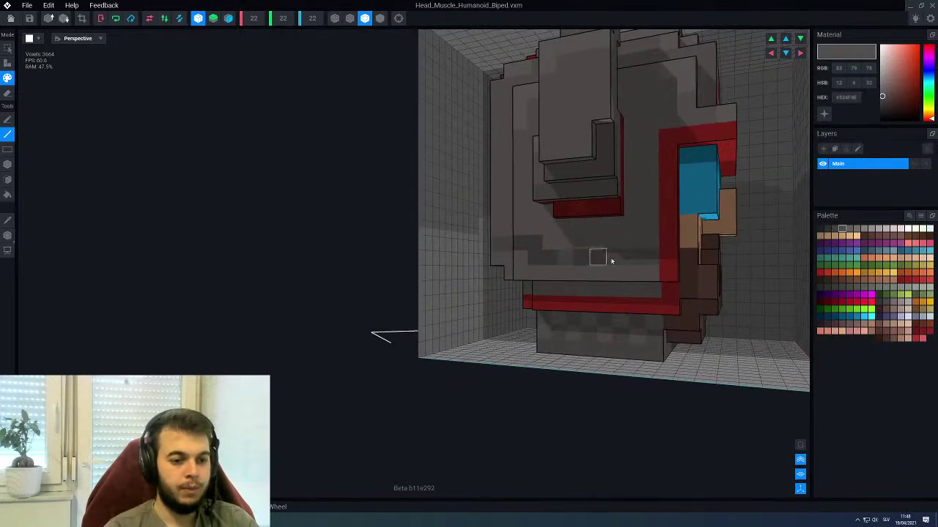
scroll(556, 253, down, 3)
right_drag(554, 249, 477, 217)
scroll(540, 252, up, 2)
scroll(427, 301, down, 3)
scroll(469, 222, up, 2)
scroll(480, 227, up, 3)
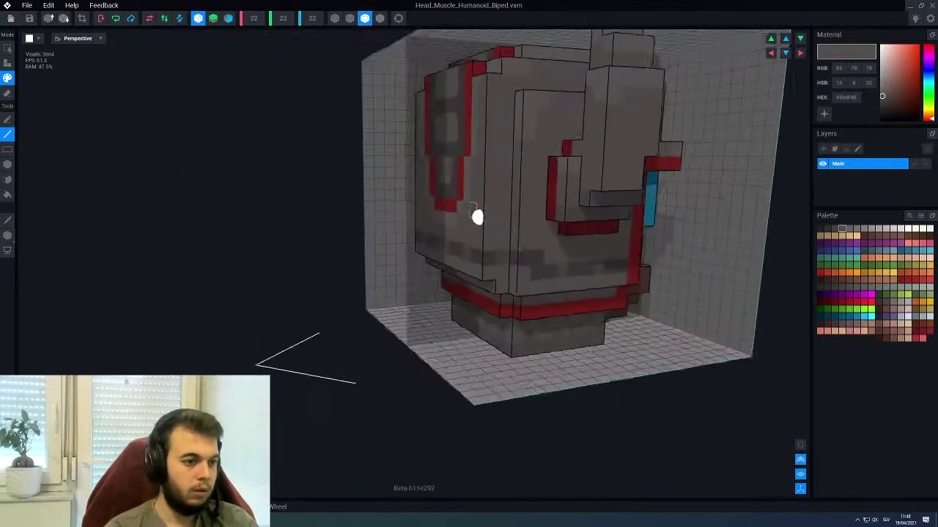
Examine the shading on the helmet's sides, ear pieces and front
scroll(559, 192, down, 3)
right_drag(558, 189, 519, 227)
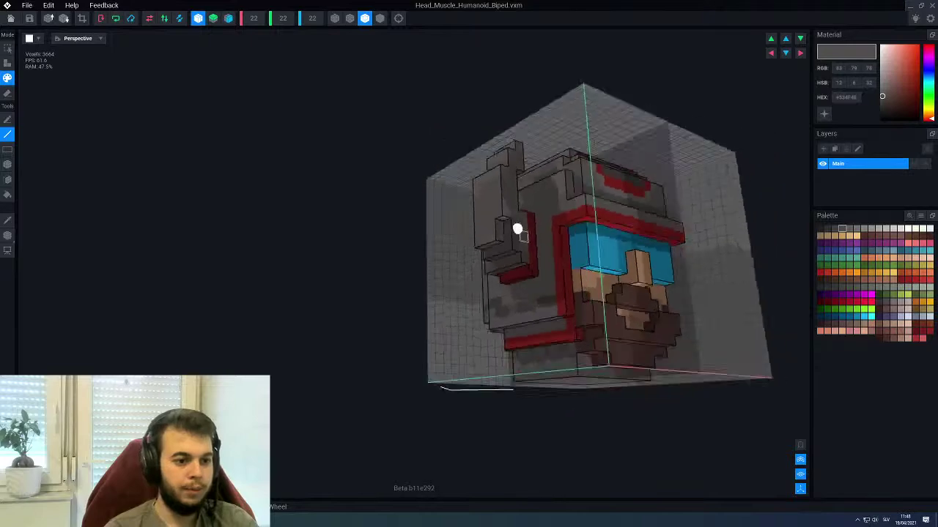
scroll(533, 249, up, 4)
alt+click(507, 247)
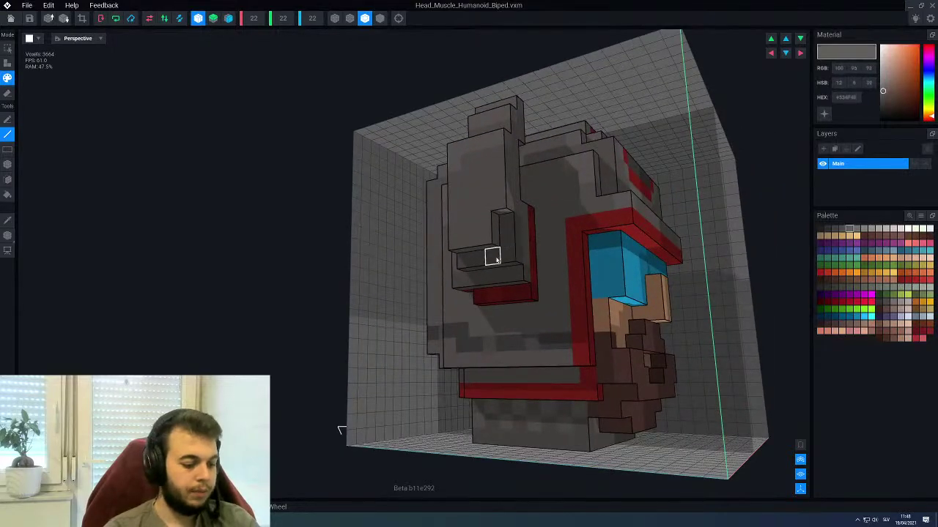
right_drag(493, 258, 463, 259)
scroll(492, 258, down, 4)
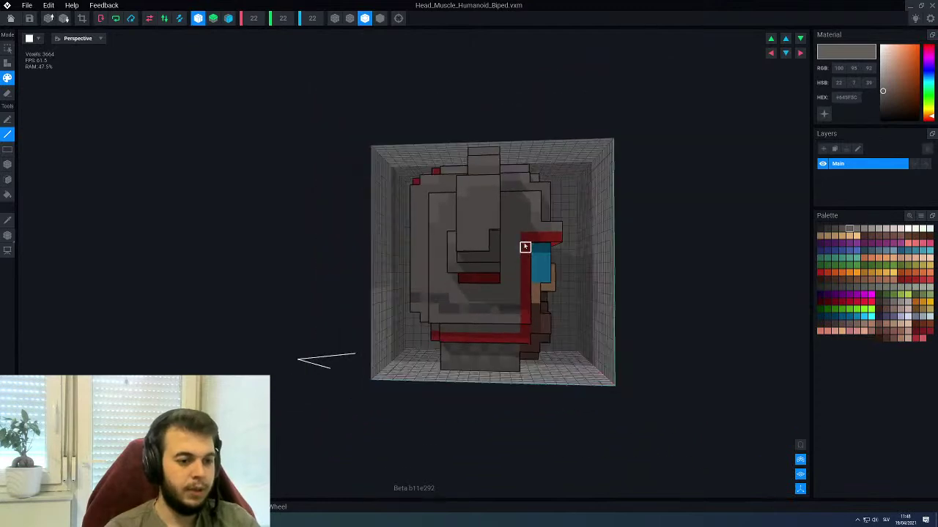
mouse_move(525, 247)
right_down()
mouse_move(510, 241)
mouse_move(540, 258)
right_up()
right_drag(614, 285, 488, 279)
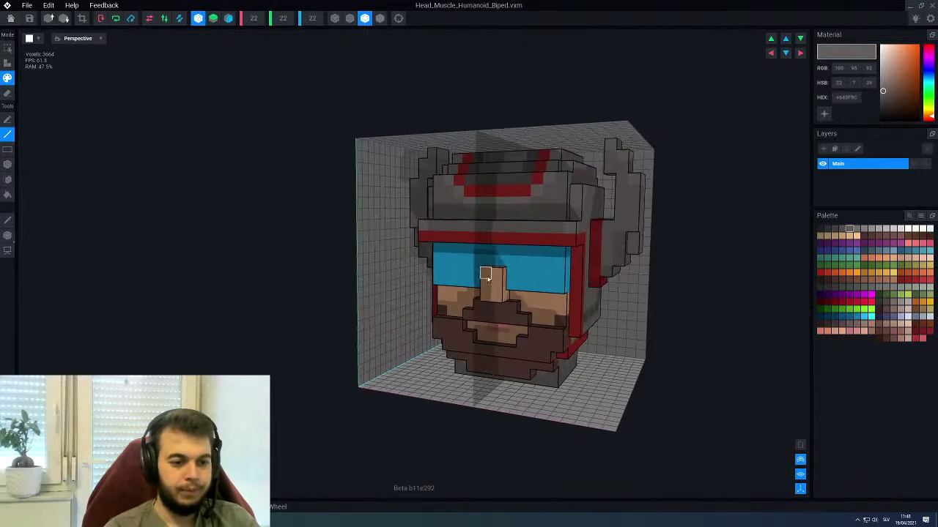
right_drag(545, 313, 532, 332)
Extrude the lower front of the beard forward by one voxel layer, using the beard's brown (#66463D)
middle_drag(532, 332, 469, 298)
right_drag(469, 298, 446, 293)
scroll(445, 293, up, 6)
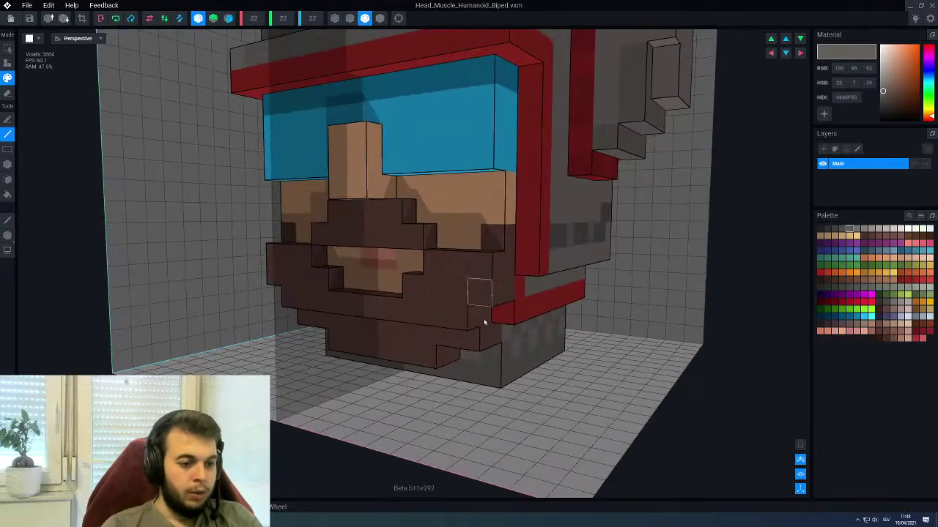
mouse_move(483, 322)
right_down()
mouse_move(484, 334)
mouse_move(425, 345)
mouse_move(418, 325)
right_up()
alt+click(481, 331)
key(a)
key(f)
click(437, 350)
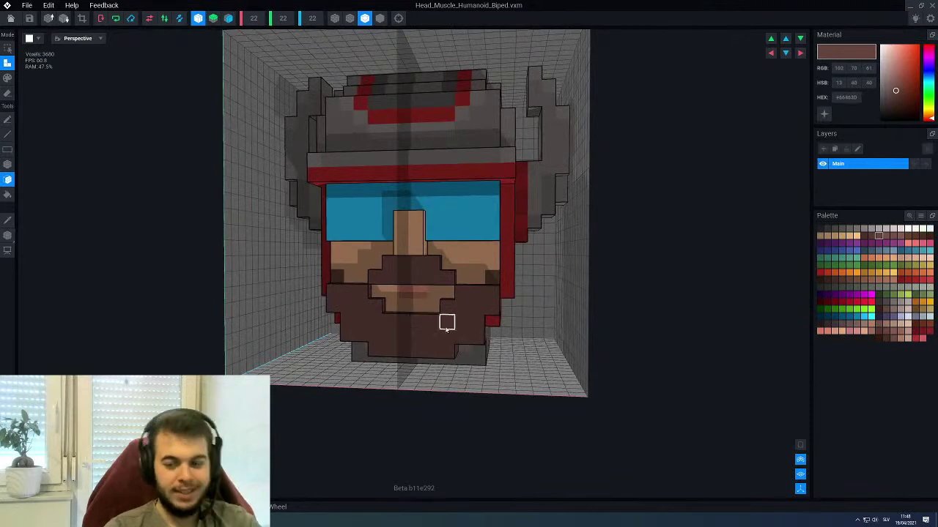
Paint darker brown (#573B34) shading on the lower parts and underside of the beard
click(871, 236)
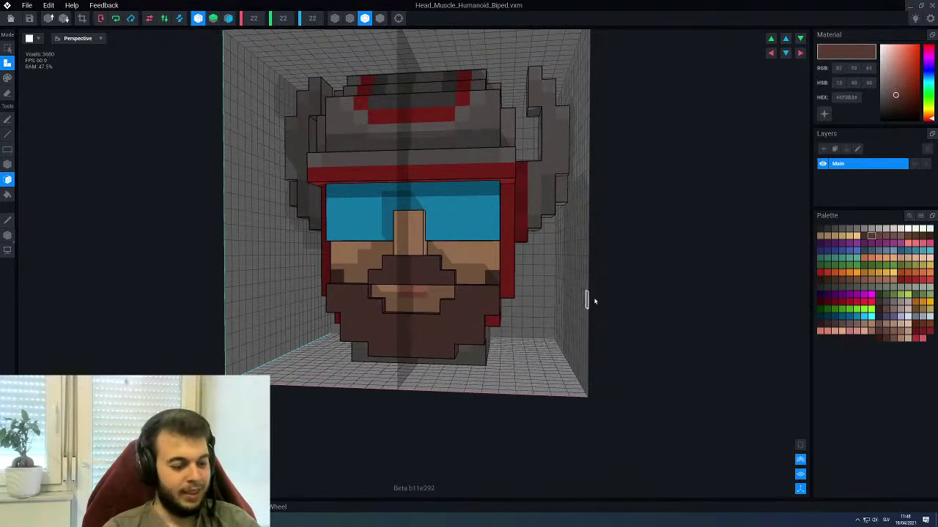
key(g)
right_drag(570, 307, 492, 316)
scroll(495, 328, up, 3)
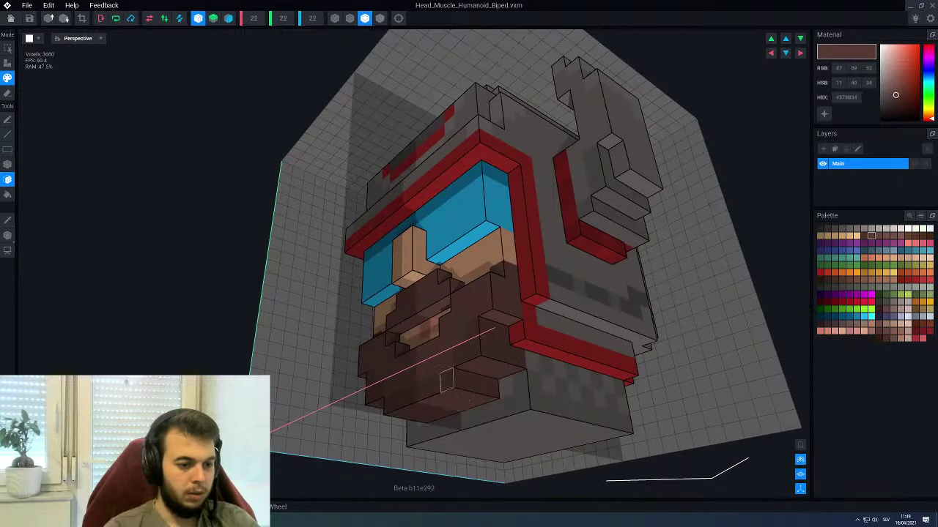
right_drag(467, 400, 451, 386)
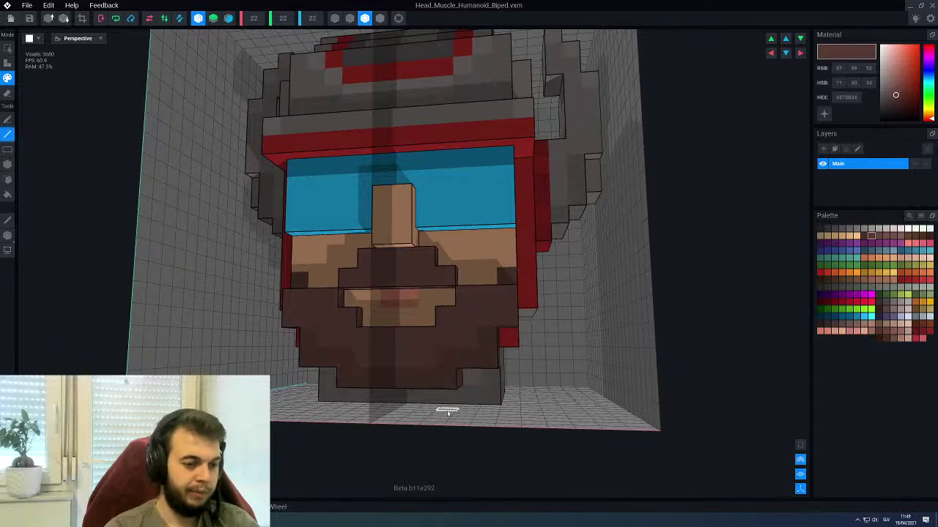
right_drag(456, 364, 488, 344)
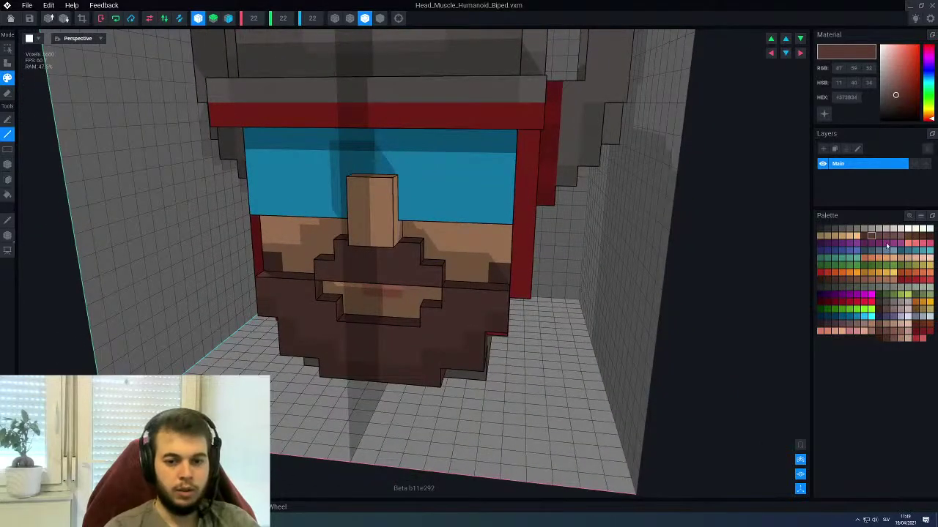
Paint lighter brown (#725048) highlights on the moustache and beard
click(885, 236)
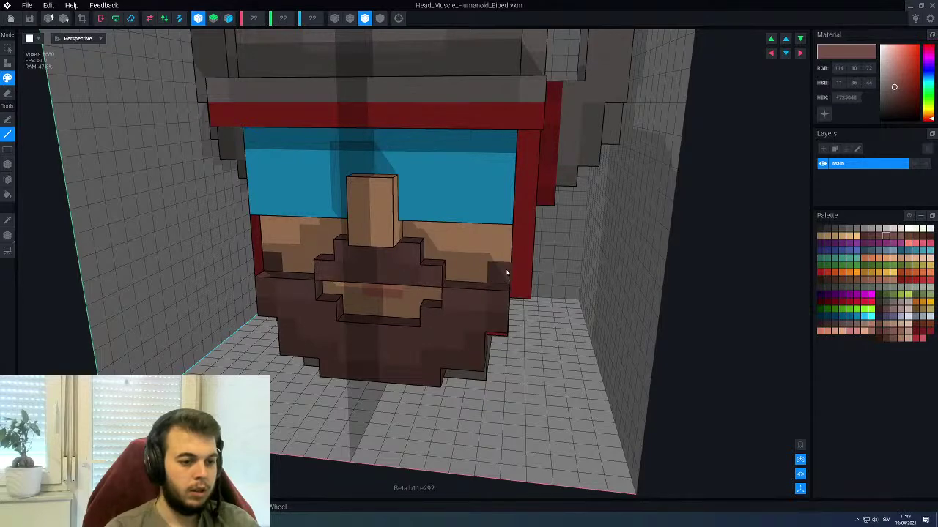
scroll(475, 342, down, 3)
right_drag(477, 343, 491, 328)
scroll(439, 331, up, 3)
scroll(476, 311, down, 1)
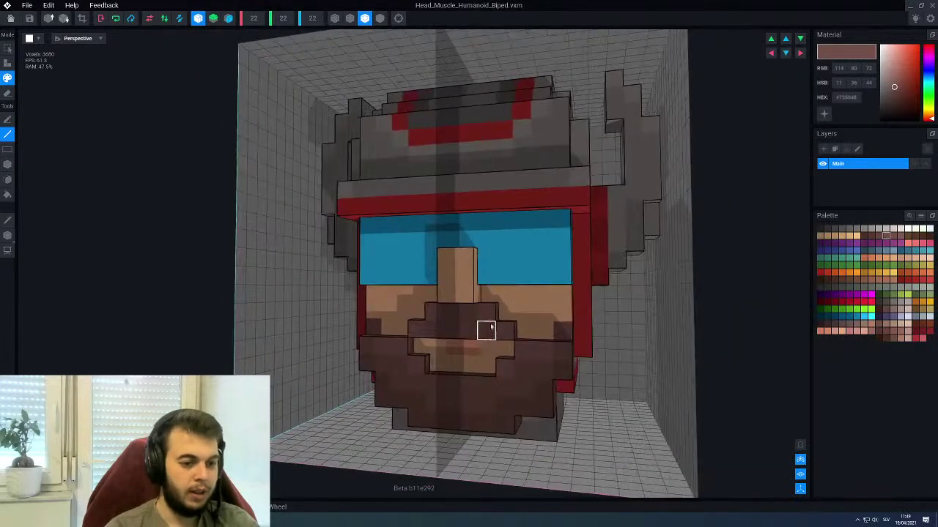
Paint the row of cheek voxels directly beneath the blue visor in a pinkish skin tone (#D38469)
alt+click(534, 301)
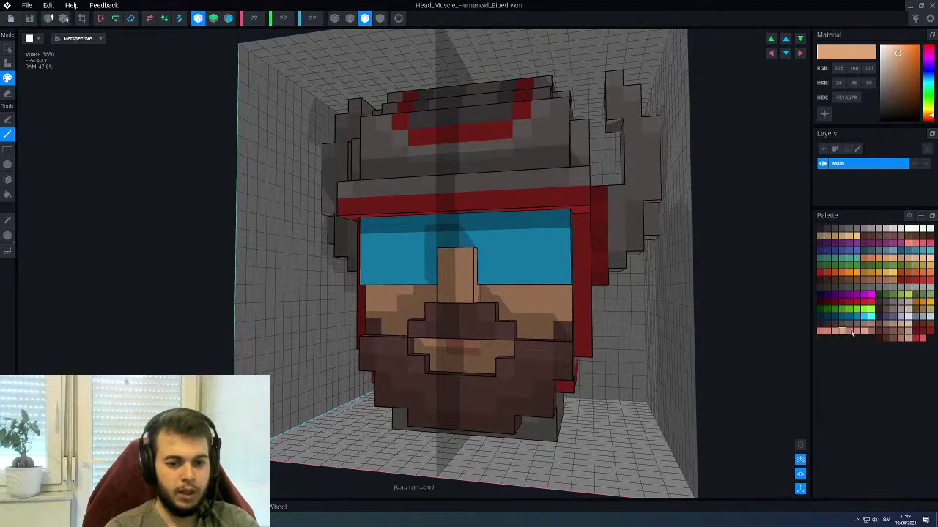
click(851, 333)
alt+click(559, 303)
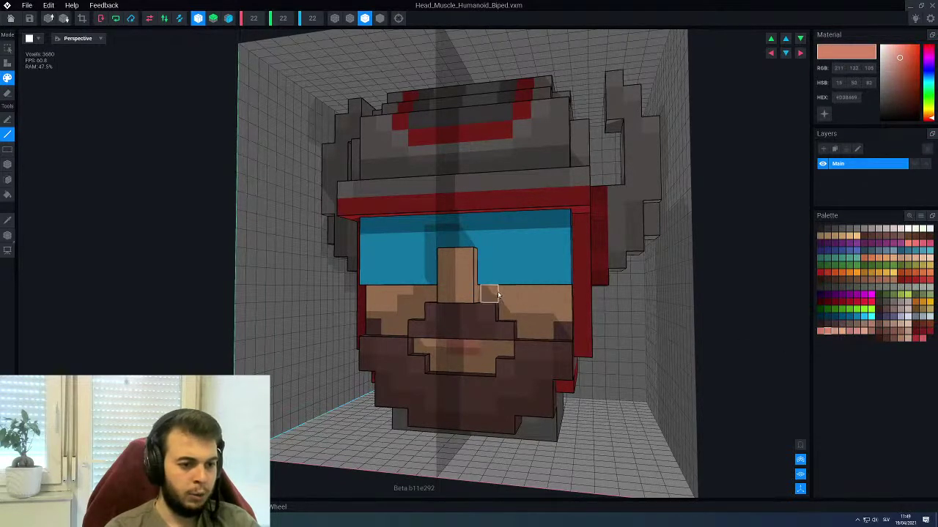
right_drag(555, 295, 531, 224)
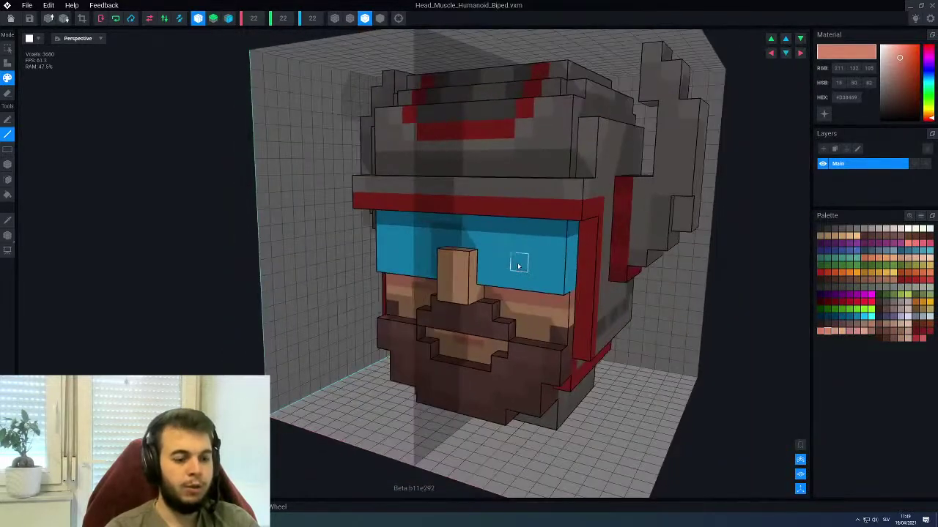
Crop the head's volume to fit its voxels and close the head model, saving its changes
scroll(518, 266, down, 2)
right_drag(516, 266, 506, 263)
scroll(520, 276, up, 2)
scroll(530, 278, down, 2)
click(83, 22)
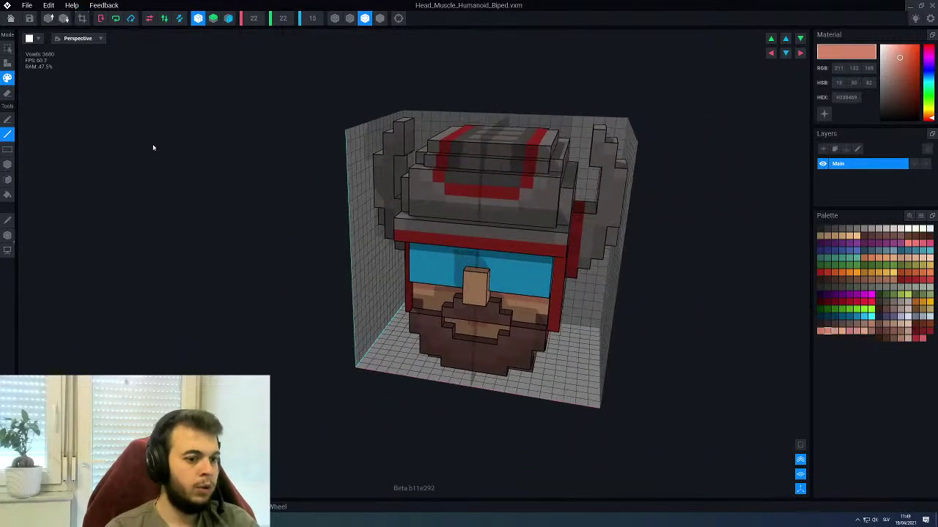
click(9, 17)
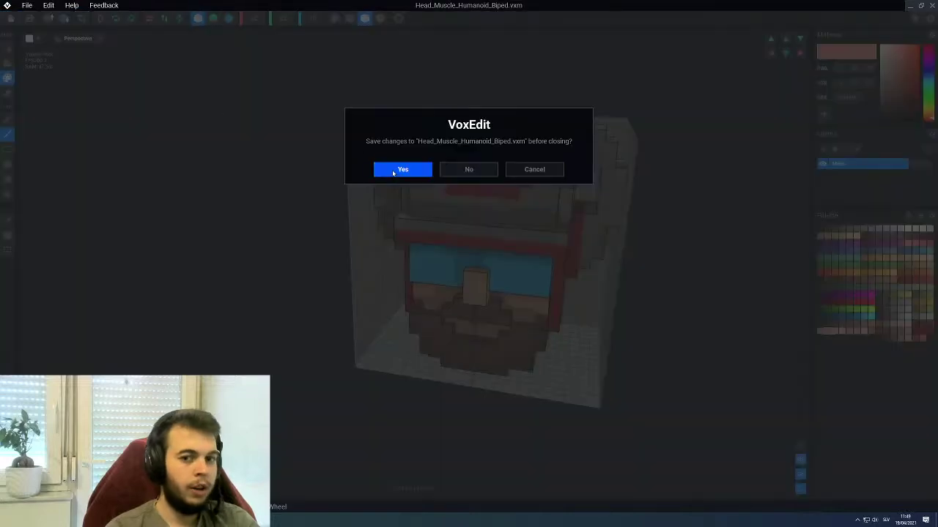
click(402, 170)
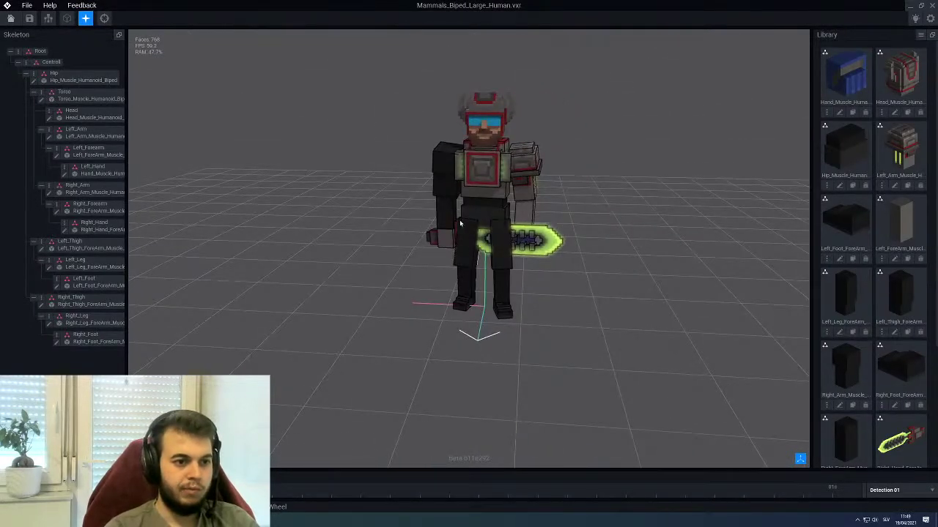
Examine the finished helmet and bearded face on the assembled character, together with the chest armour, arm armour and glowing sword
right_drag(492, 139, 488, 145)
scroll(484, 171, up, 5)
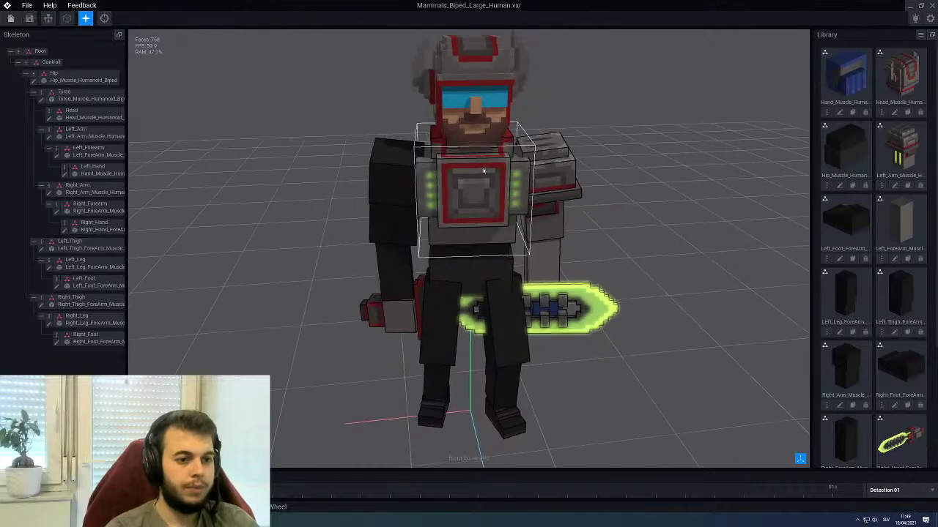
middle_drag(484, 172, 485, 176)
right_drag(485, 176, 475, 217)
scroll(475, 217, up, 2)
middle_drag(475, 257, 469, 186)
scroll(467, 196, down, 4)
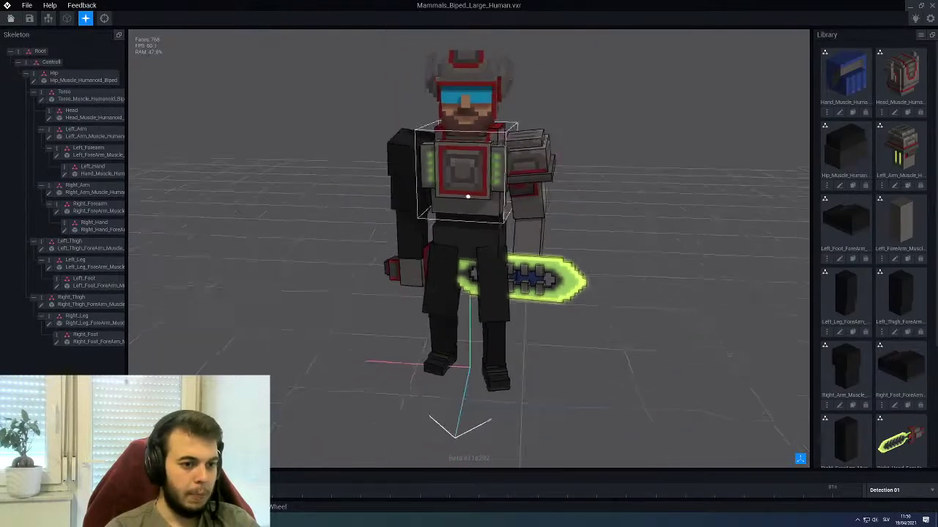
right_drag(468, 196, 471, 216)
scroll(471, 213, up, 4)
scroll(466, 220, down, 3)
scroll(467, 220, down, 3)
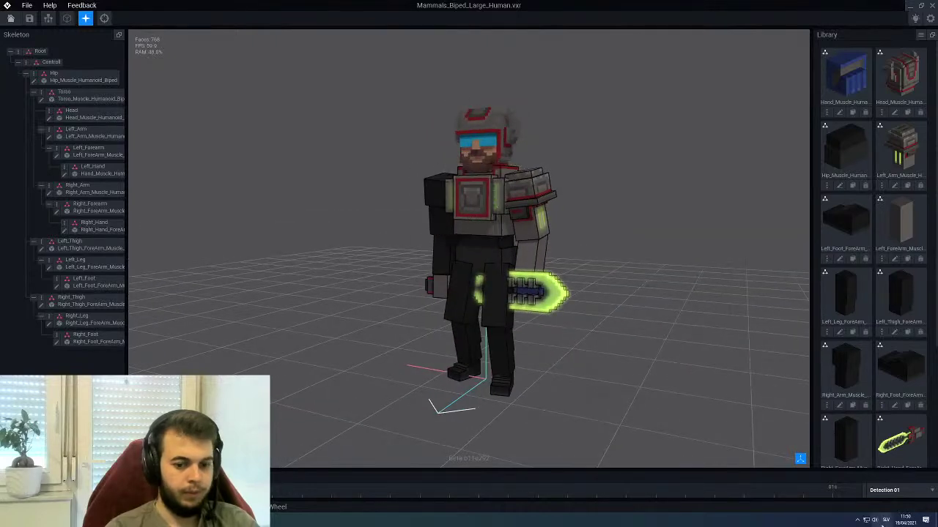
Switch the character's timeline to the Idle 01 animation
click(888, 497)
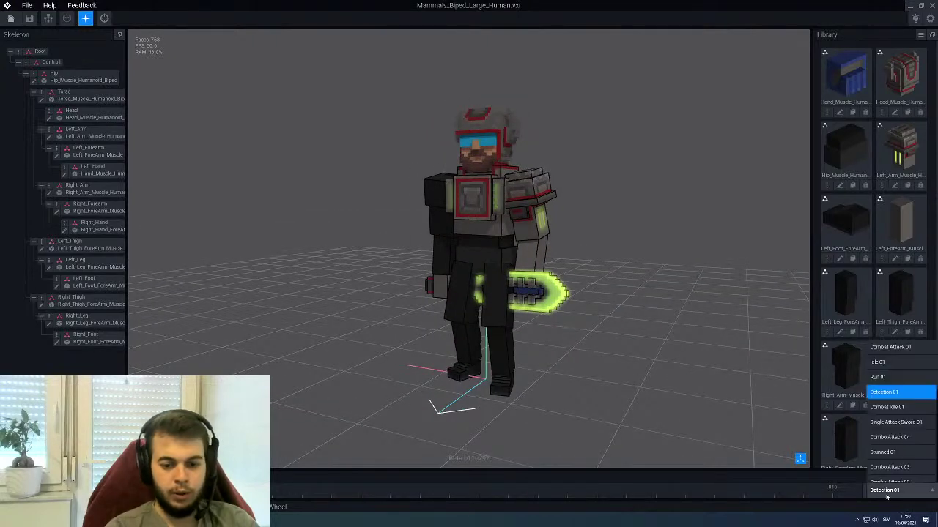
click(883, 362)
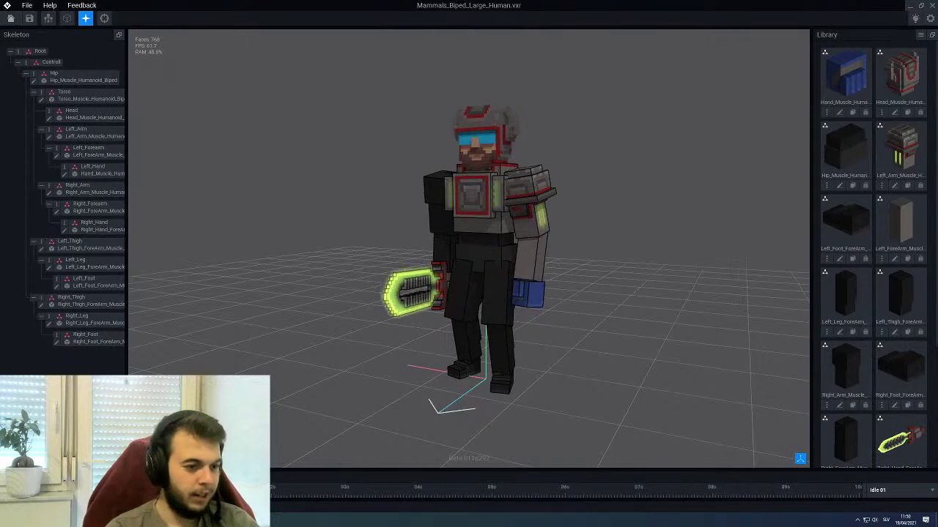
right_drag(369, 381, 349, 366)
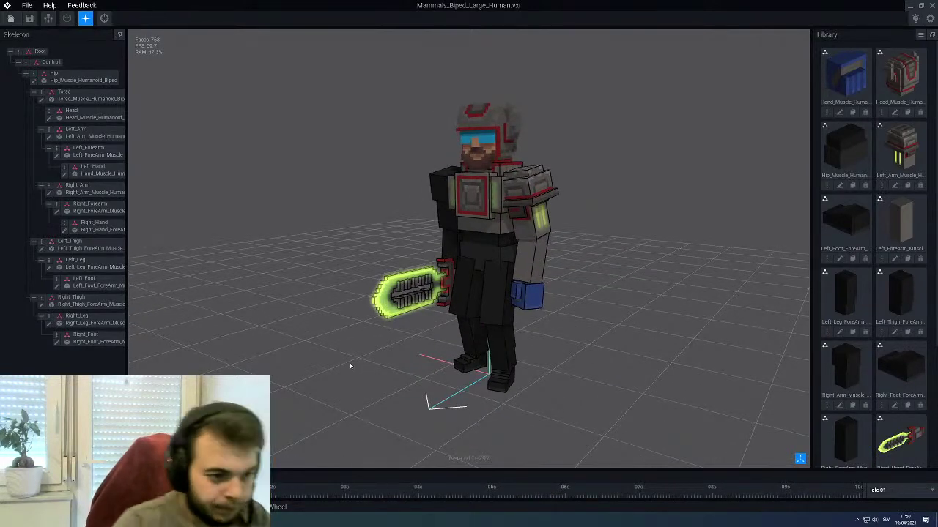
Open the left upper arm's voxel model for editing and show the surrounding body parts for reference
click(529, 197)
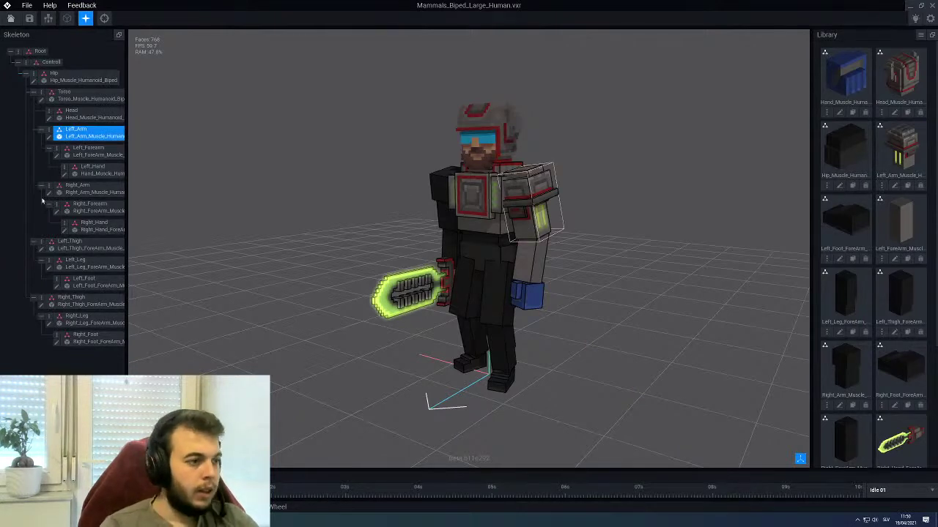
click(48, 137)
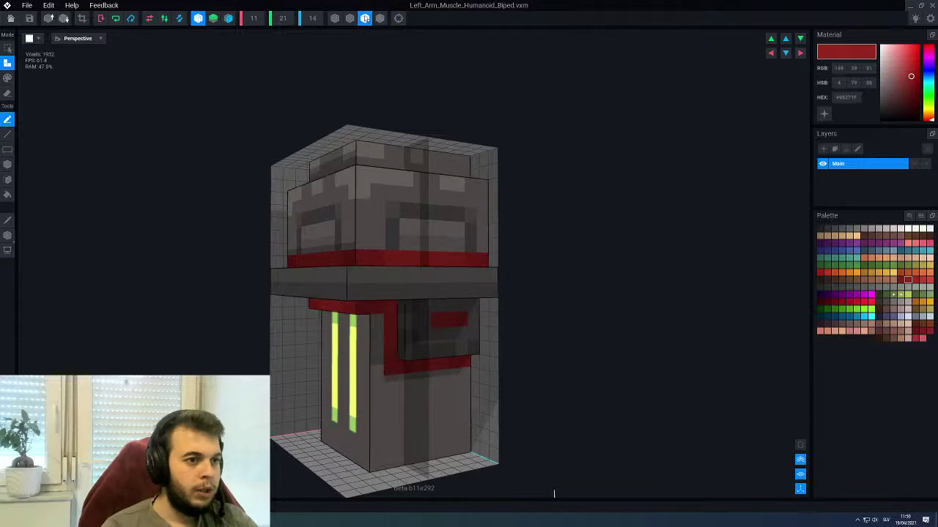
scroll(390, 297, down, 5)
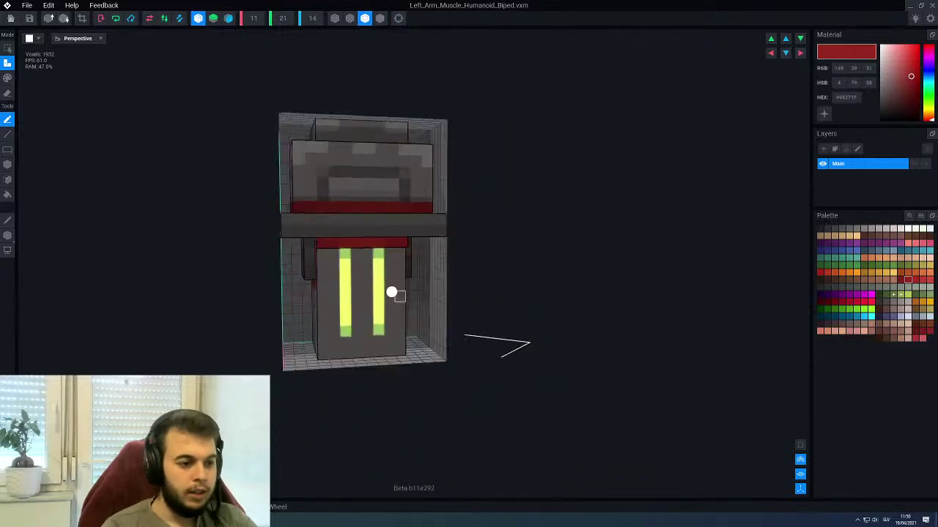
right_drag(391, 293, 390, 292)
scroll(359, 313, up, 3)
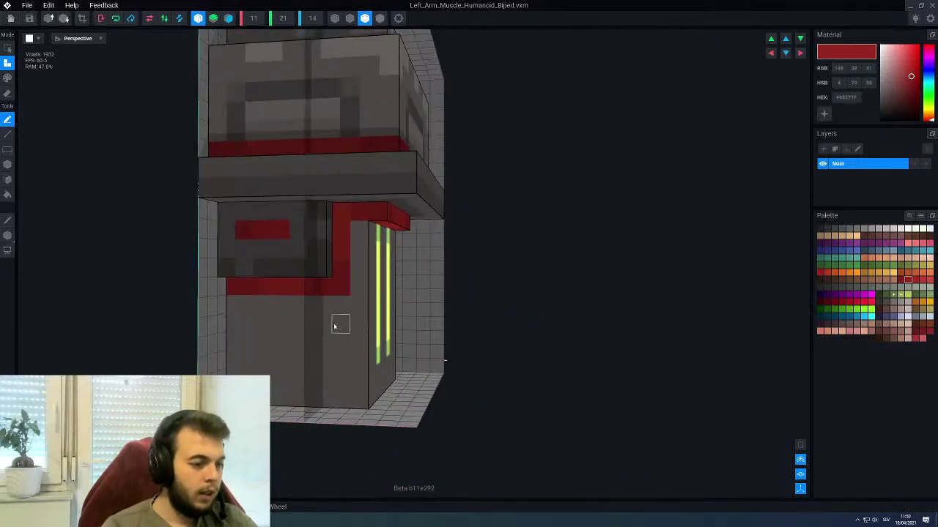
click(800, 446)
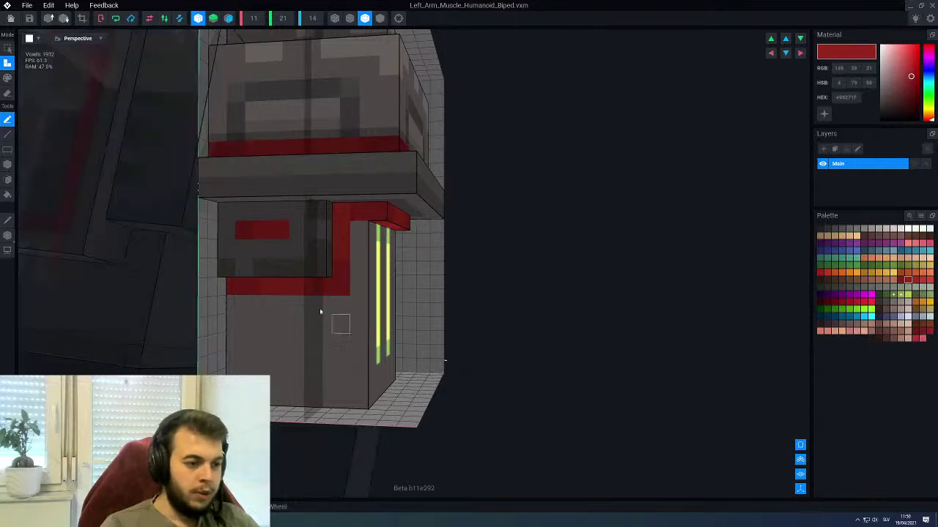
Set the arm volume's X width to 12 voxels and shift the model one voxel away from the torso
scroll(339, 318, down, 4)
right_drag(309, 300, 310, 301)
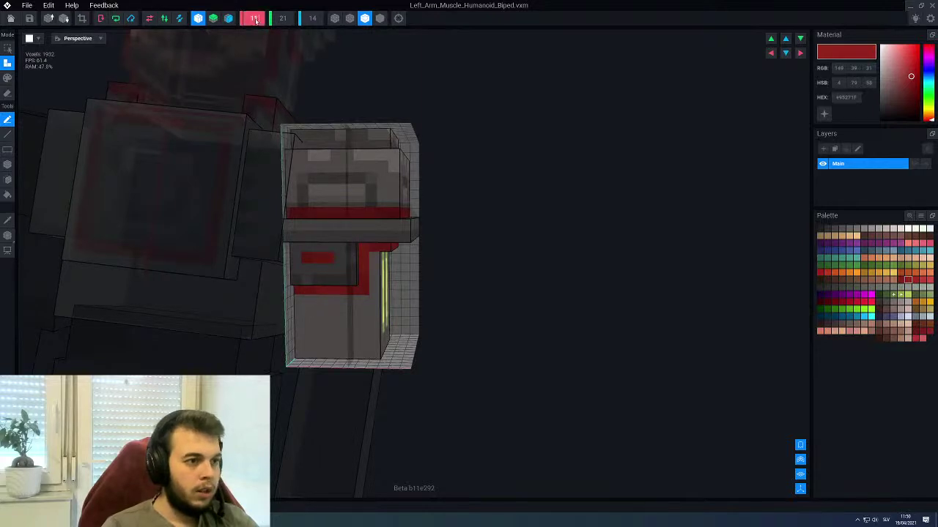
key(BackSpace)
text(2)
key(Return)
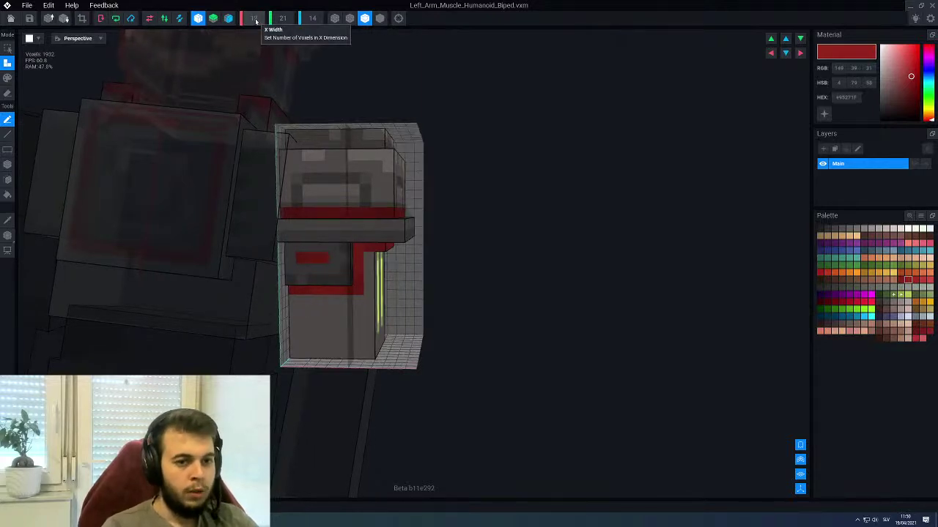
click(799, 54)
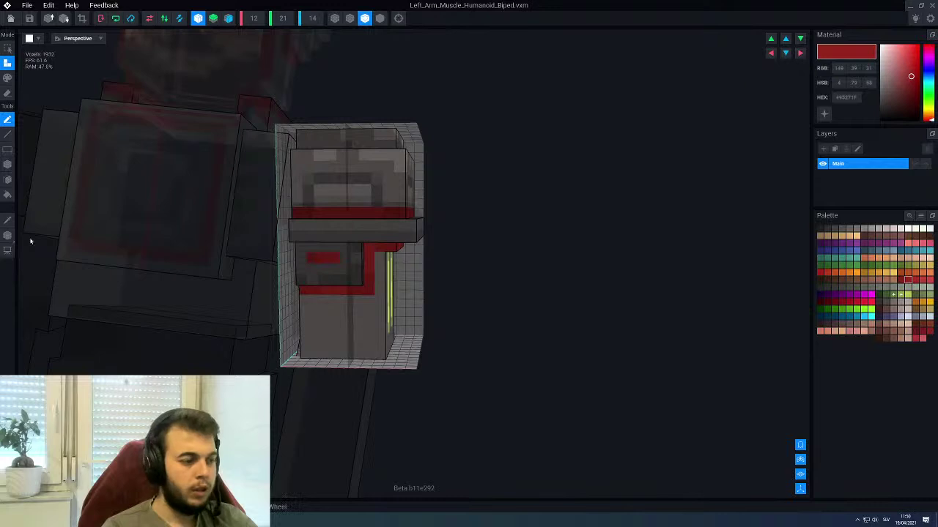
Move the arm's pivot slightly along the X axis, away from the torso
click(8, 237)
right_drag(117, 269, 213, 277)
right_drag(337, 269, 297, 266)
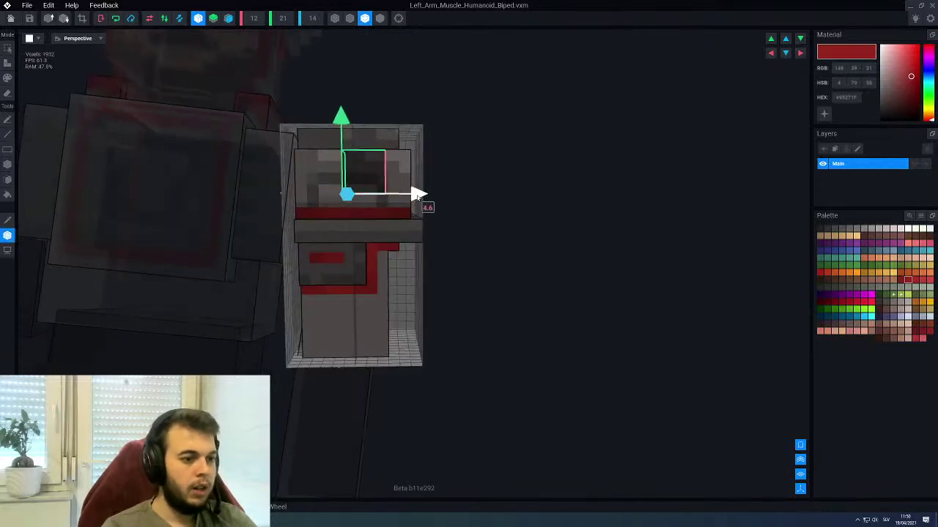
drag(417, 197, 430, 197)
click(8, 236)
Sample the grey of the arm's lower part and choose the Box tool for adding voxels
right_drag(324, 311, 331, 312)
scroll(321, 317, up, 3)
alt+click(312, 320)
key(b)
scroll(363, 300, up, 3)
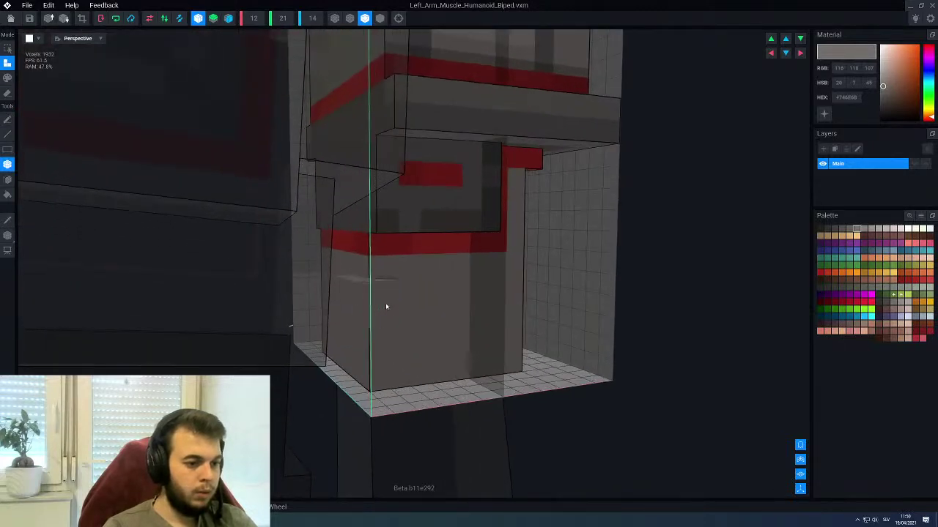
Try a grey box on the arm's lower inner corner with mirroring across X, and undo it
right_drag(380, 306, 353, 288)
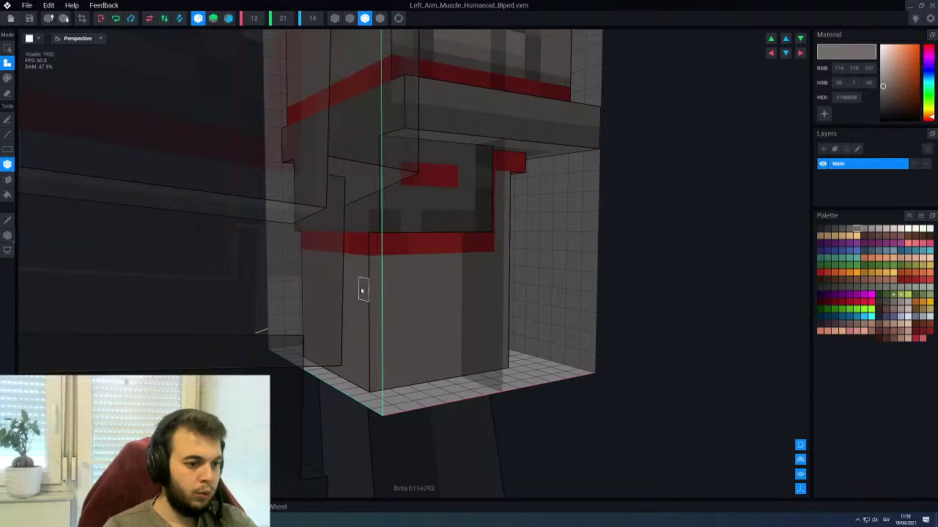
drag(373, 312, 376, 312)
right_drag(376, 312, 368, 297)
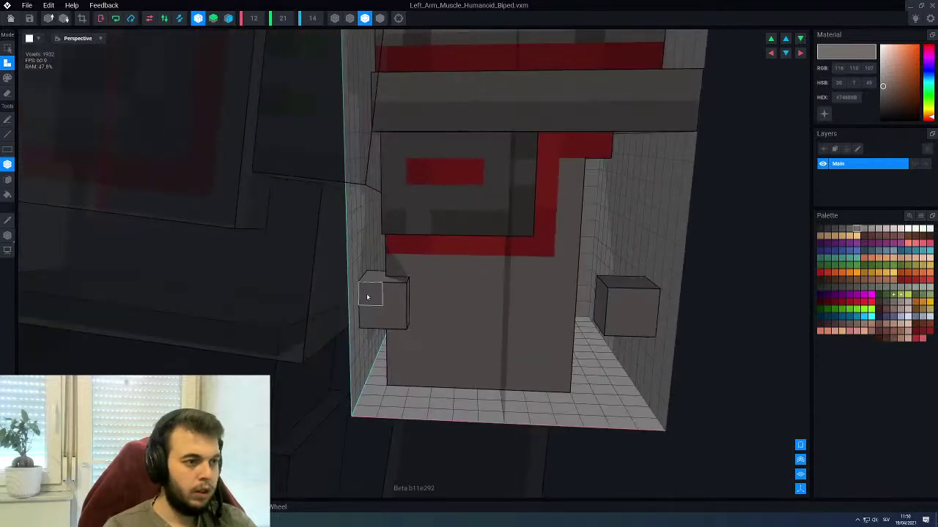
key(ctrl+z)
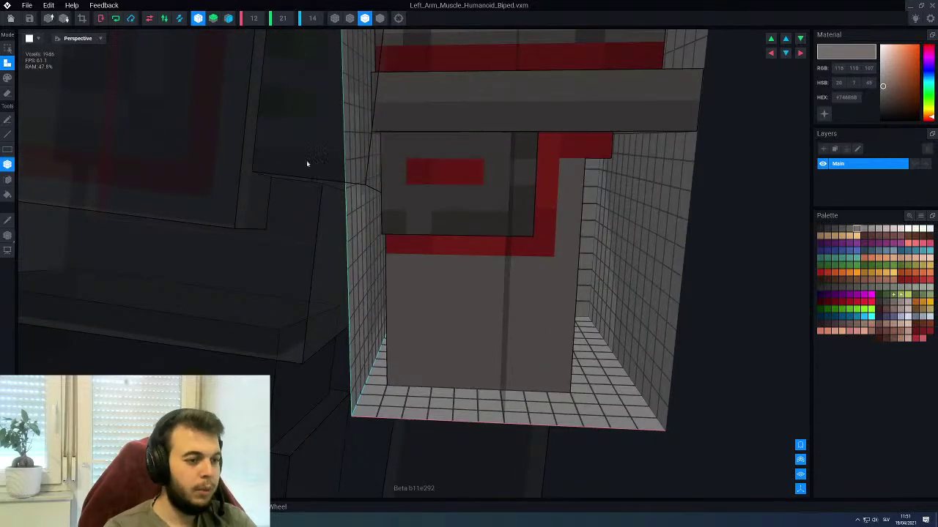
Switch the mirroring from the X axis to the Z axis and try a grey box on the arm's lower outer corner
click(201, 22)
click(227, 20)
right_drag(519, 311, 544, 292)
scroll(534, 291, down, 1)
drag(547, 365, 544, 351)
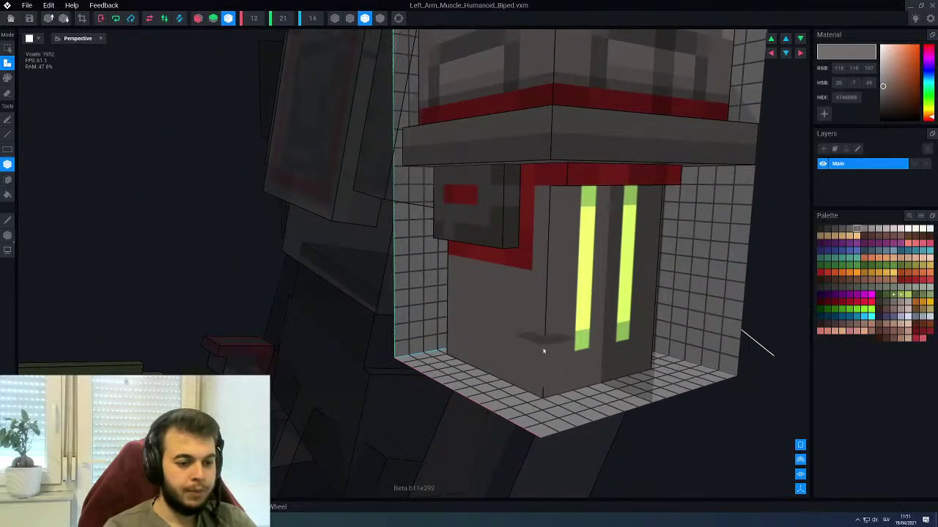
click(540, 344)
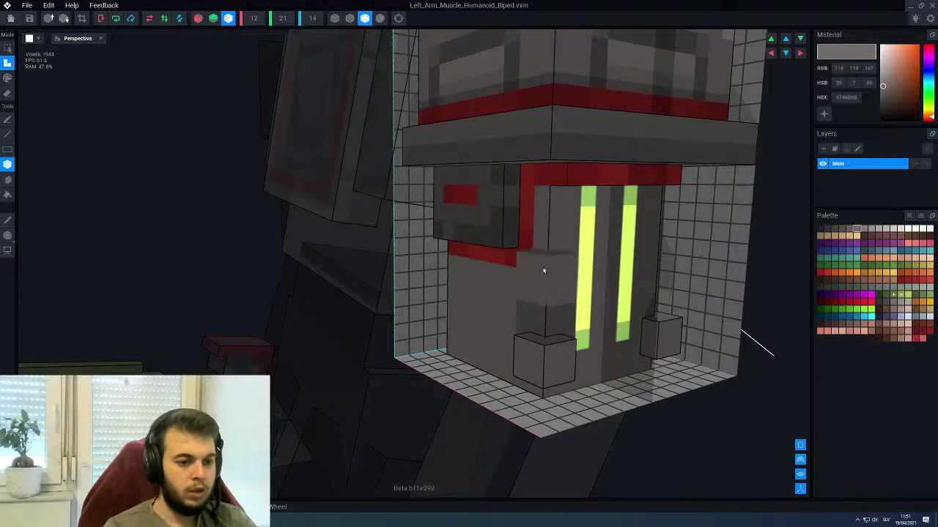
Add a mirrored grey box on the arm's lower inner corner and erase the voxel column nearest the arm's middle
right_drag(544, 269, 453, 293)
scroll(471, 328, up, 3)
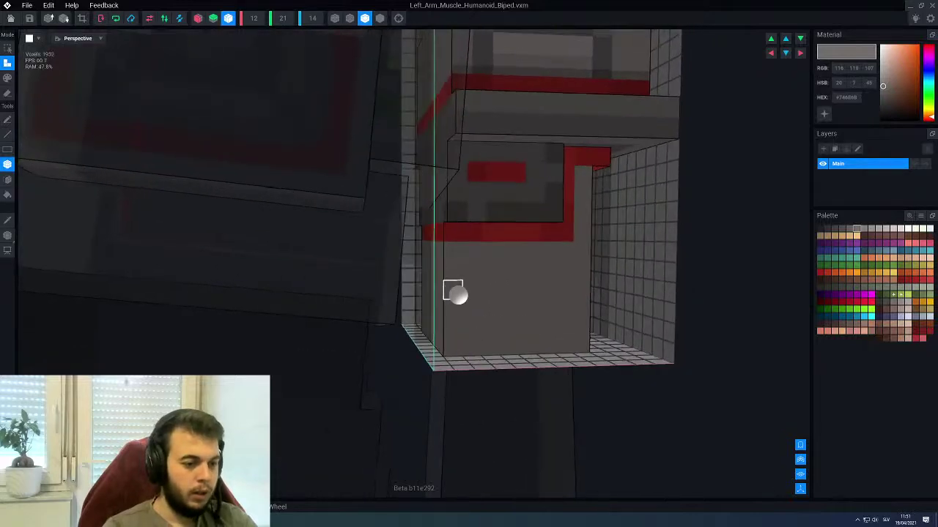
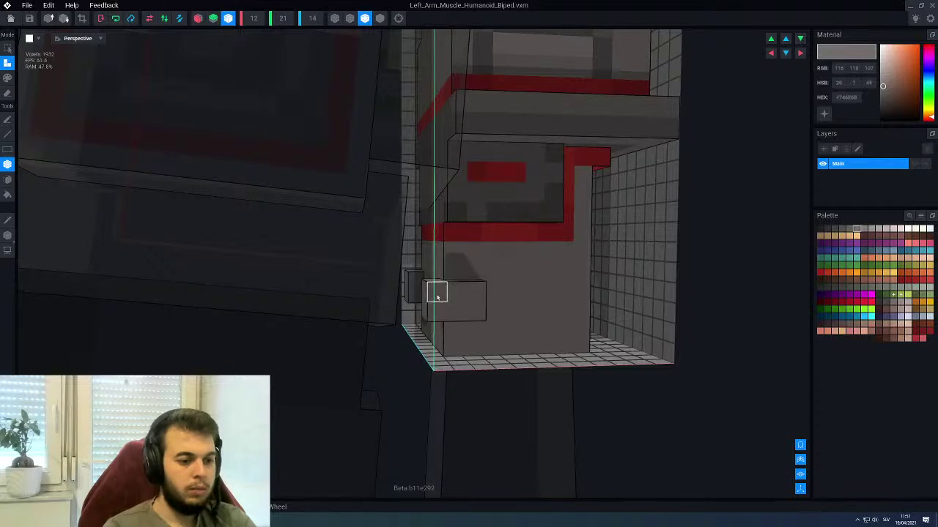
right_drag(435, 291, 480, 293)
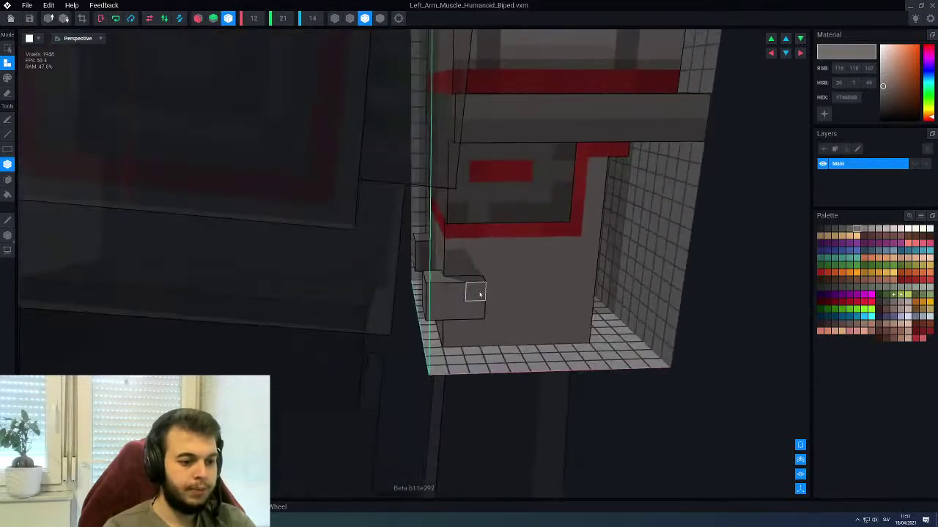
key(e)
key(l)
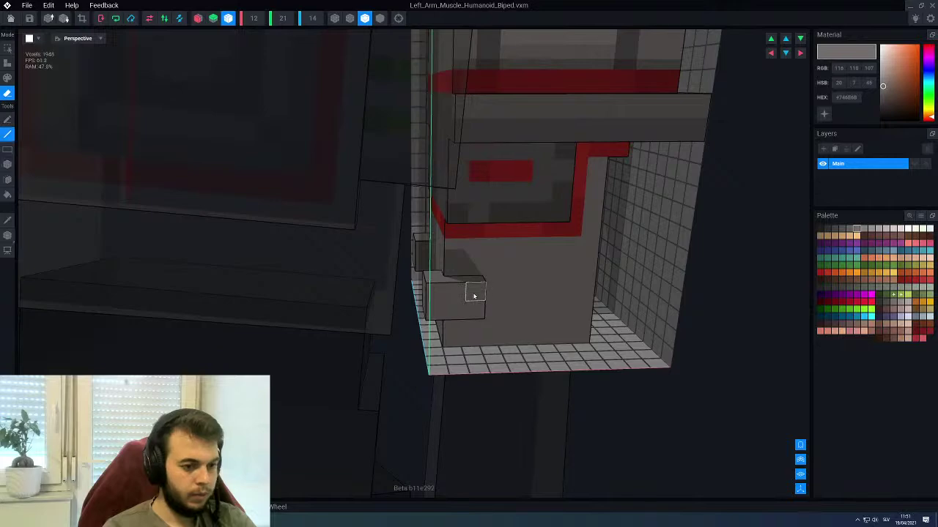
drag(474, 296, 469, 313)
scroll(465, 295, down, 3)
right_drag(459, 291, 456, 283)
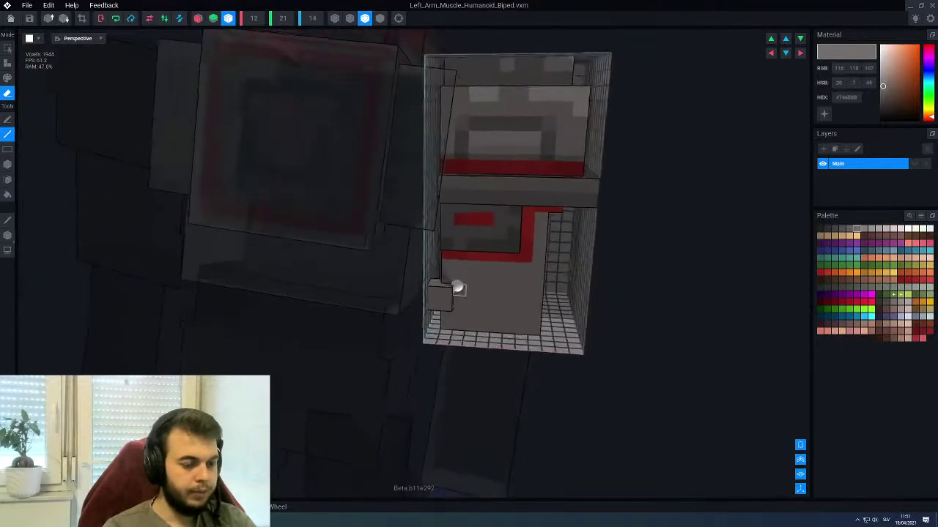
Extend the mirrored inner corner blocks by one voxel at the top and bottom with the Face tool
scroll(456, 290, up, 3)
key(a)
key(f)
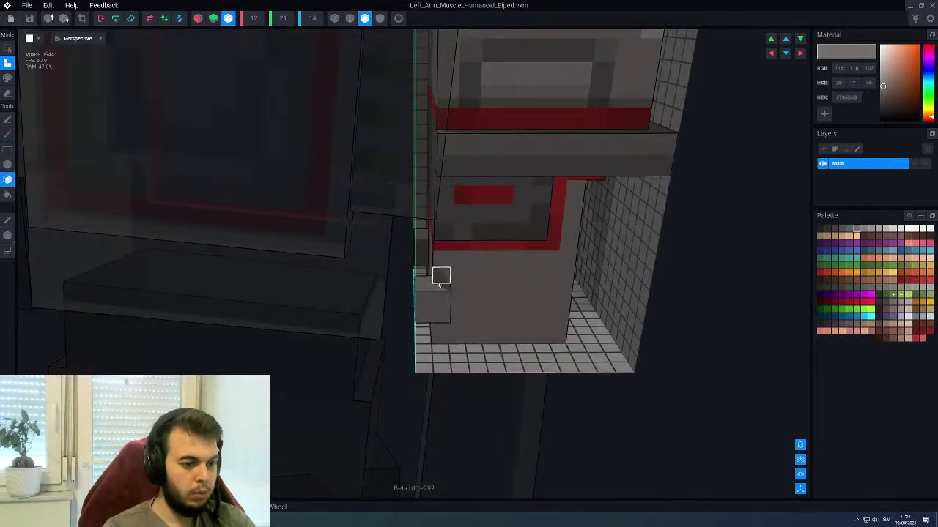
click(438, 287)
right_drag(441, 297, 564, 298)
click(425, 324)
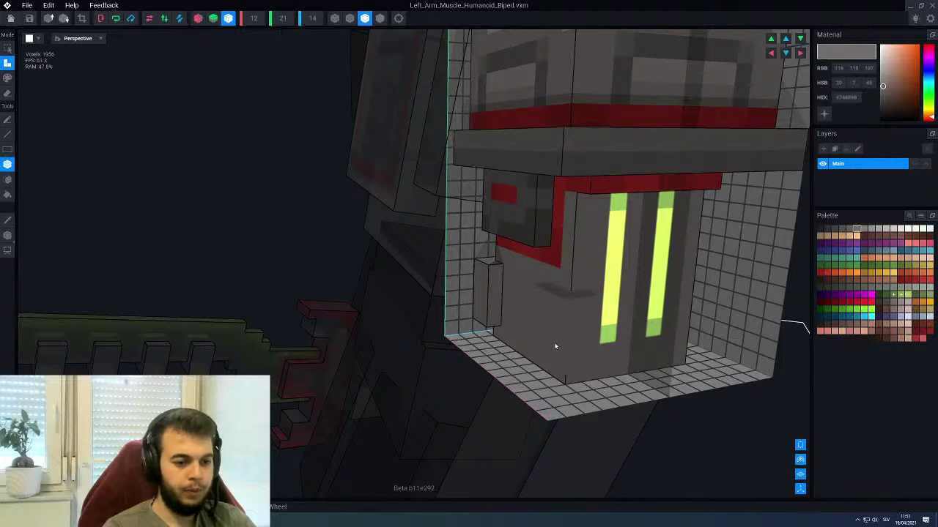
Add matching grey blocks on the arm's outer lower corners and return to the full character, saving the arm model
right_drag(534, 315, 537, 316)
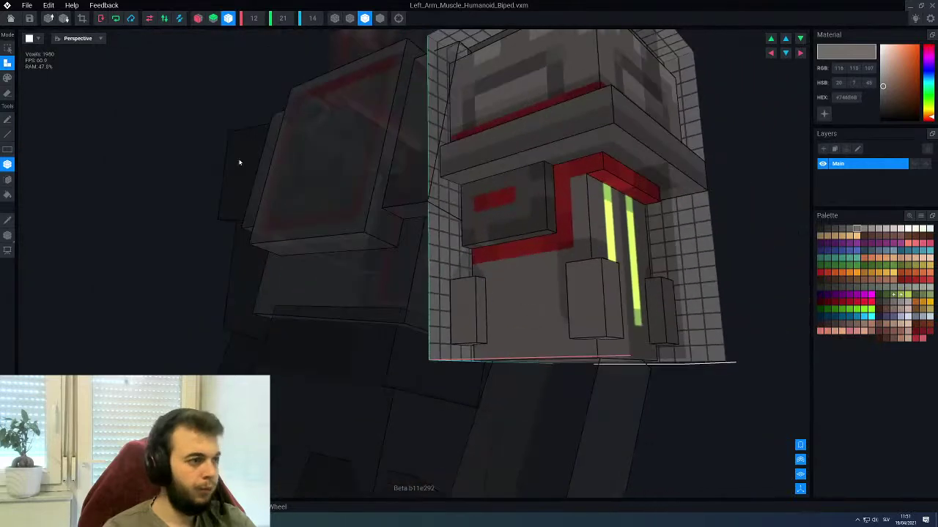
click(11, 17)
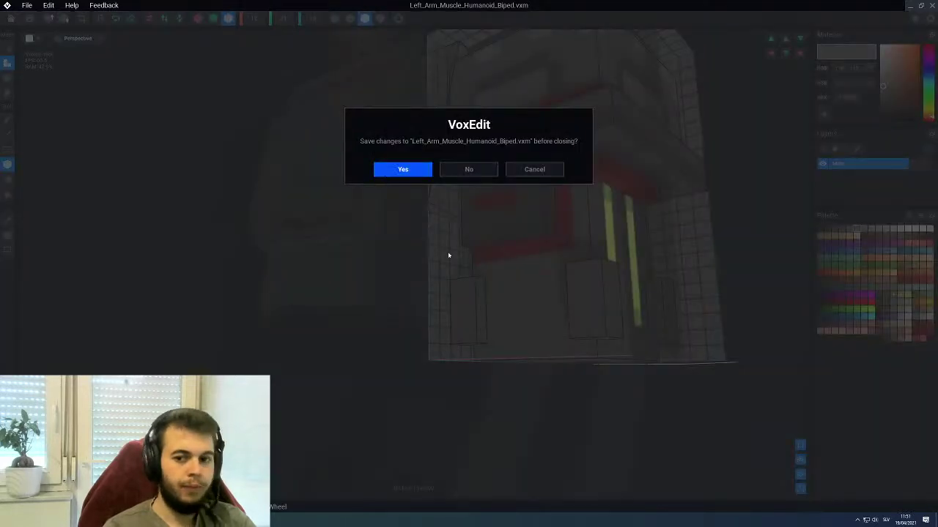
key(Return)
Check the new arm blocks on the full character and reopen the left upper arm for editing
right_drag(492, 251, 545, 242)
scroll(545, 242, up, 3)
click(540, 203)
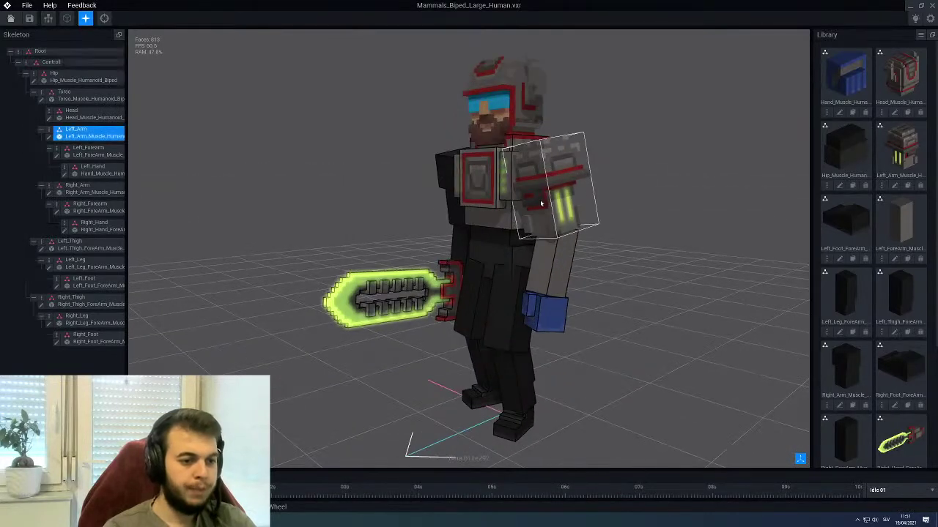
click(48, 138)
Paint the top faces of the arm's lower corner blocks in the lighter grey #847D7A
scroll(464, 260, up, 3)
mouse_move(427, 257)
right_down()
mouse_move(465, 260)
mouse_move(412, 285)
right_up()
scroll(412, 285, down, 4)
click(364, 19)
mouse_move(344, 332)
right_down()
mouse_move(428, 337)
mouse_move(475, 322)
right_up()
scroll(463, 351, up, 2)
scroll(453, 336, up, 2)
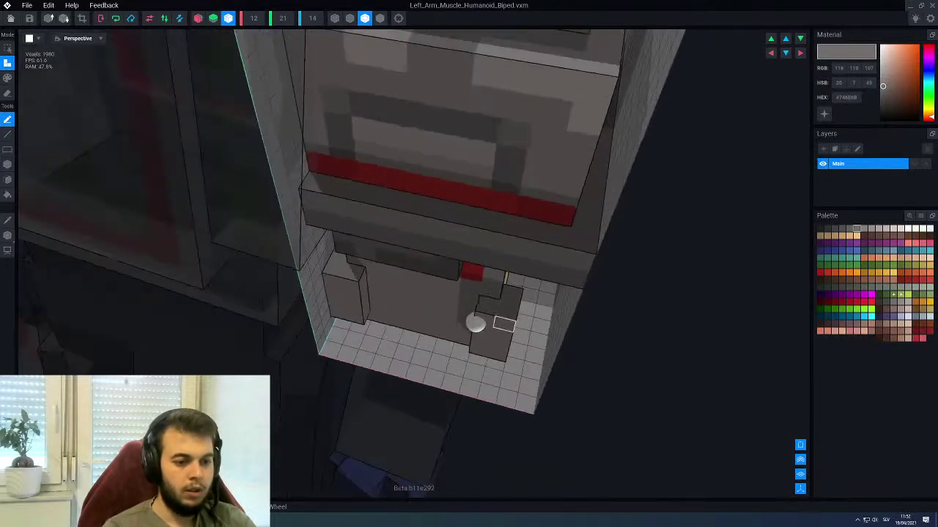
scroll(512, 314, up, 2)
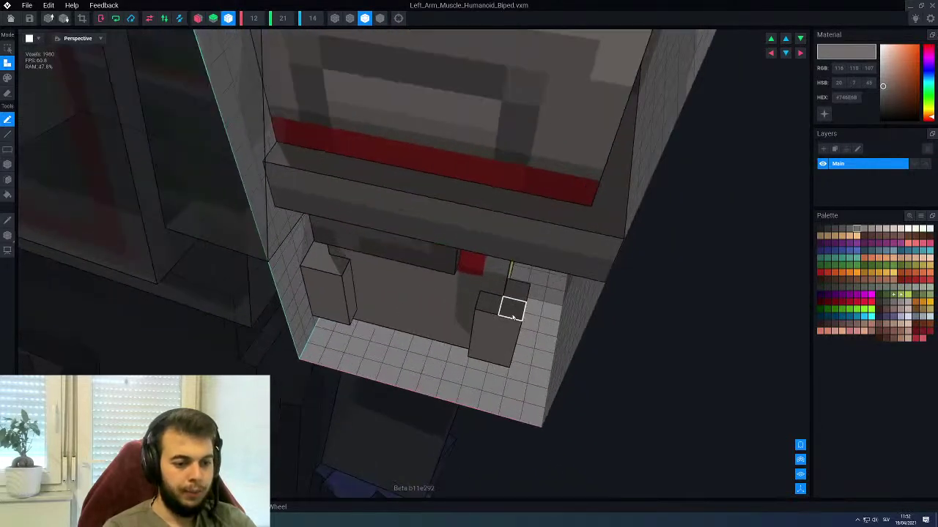
click(864, 229)
key(g)
key(f)
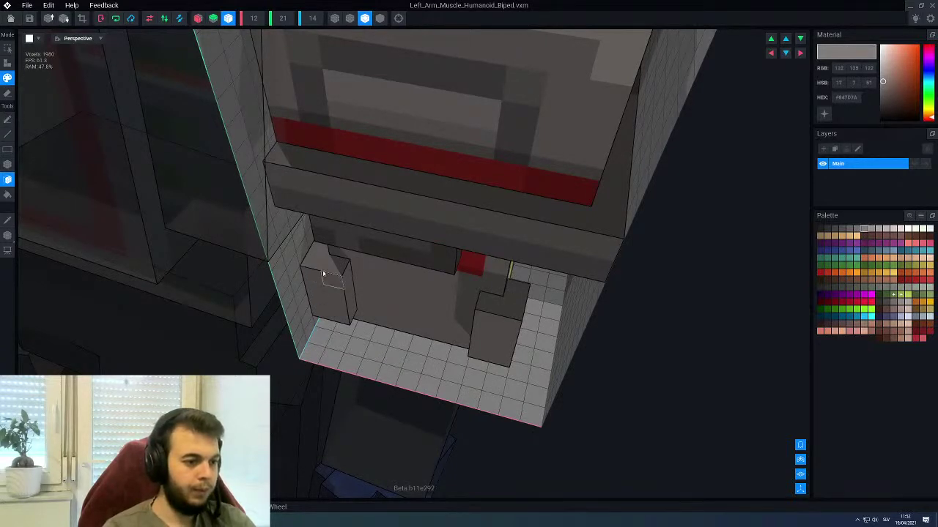
click(517, 302)
Paint the bottom faces of the lower corner blocks in the darker grey #645F5C
right_drag(478, 353, 452, 356)
click(849, 229)
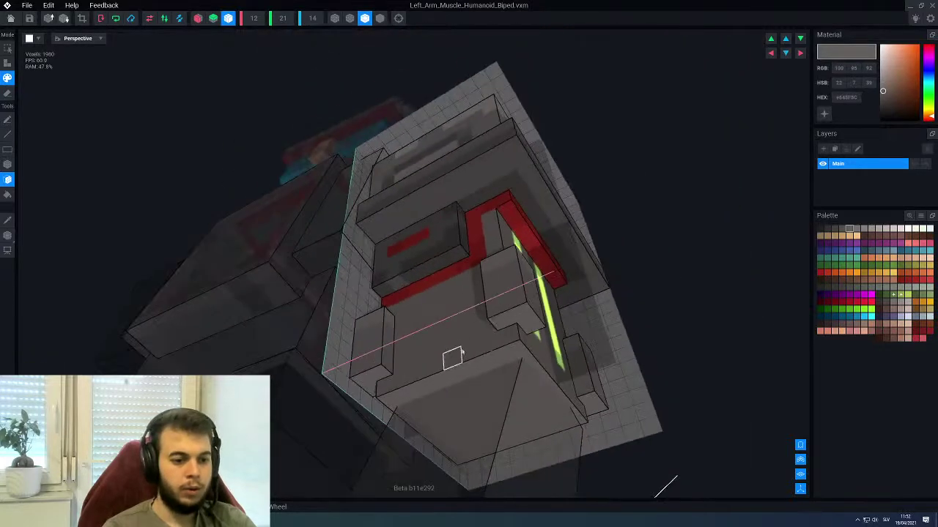
click(372, 377)
Sample the trim's dark red and paint a two-voxel-high horizontal band between the corner blocks on the arm's front
right_drag(421, 325, 410, 346)
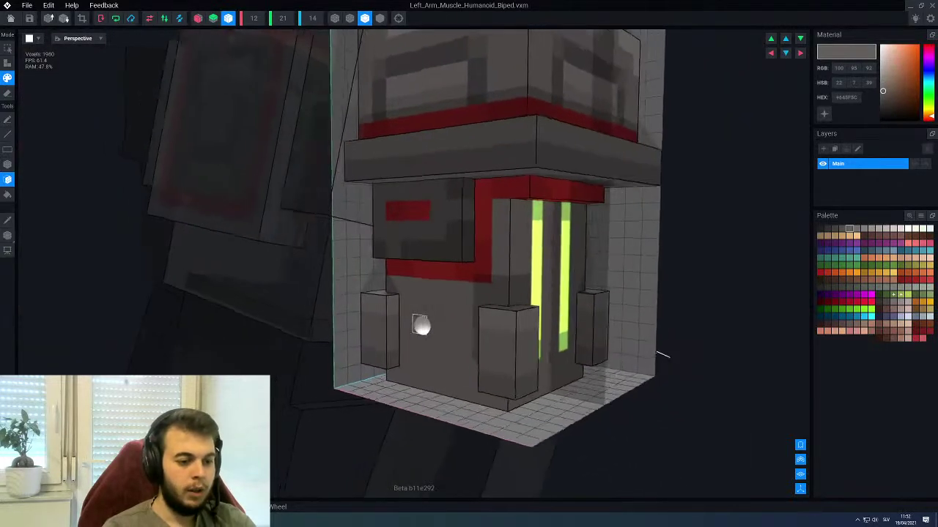
key(i)
click(478, 279)
right_drag(405, 328, 422, 335)
key(l)
drag(495, 328, 416, 326)
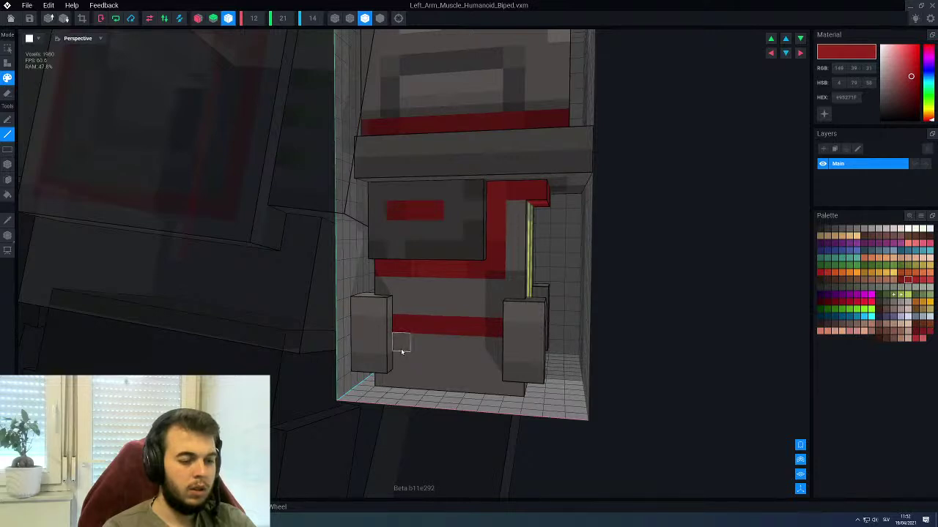
drag(402, 352, 492, 353)
scroll(464, 343, down, 2)
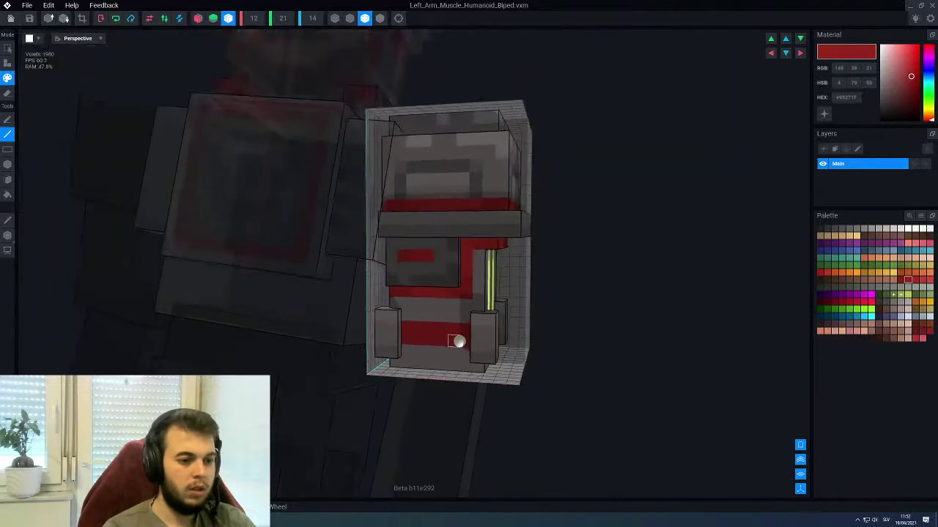
Sample the dark grey #645F5C and paint over the red band between the lower corner blocks on the arm's front
right_drag(459, 341, 452, 339)
scroll(452, 341, up, 2)
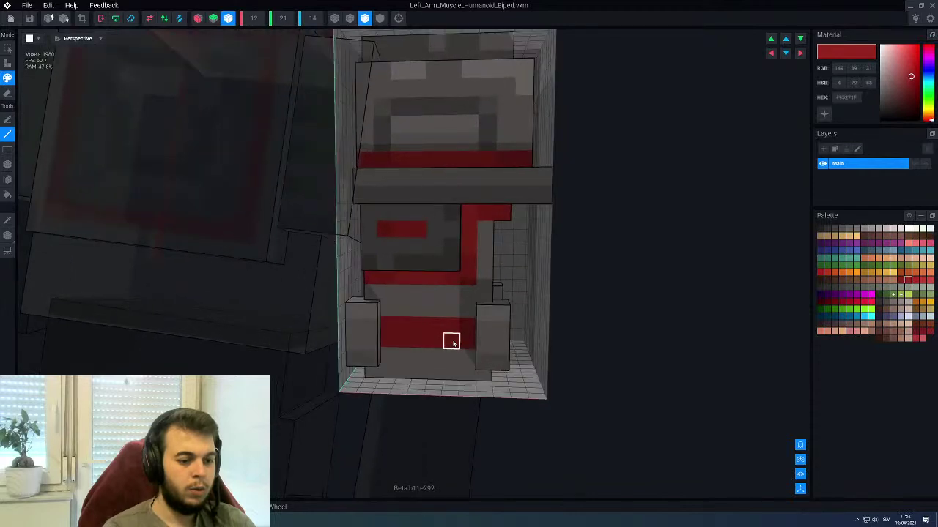
alt+click(482, 364)
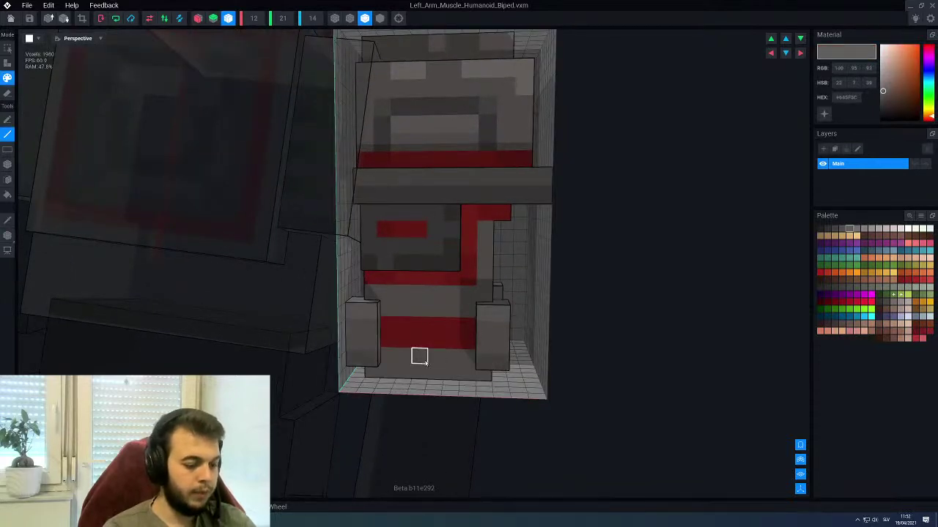
key(b)
drag(389, 327, 469, 341)
right_drag(437, 341, 456, 341)
Hide the surrounding body parts and shade the ends of the front band beside the corner blocks in grey #534F4E
click(801, 447)
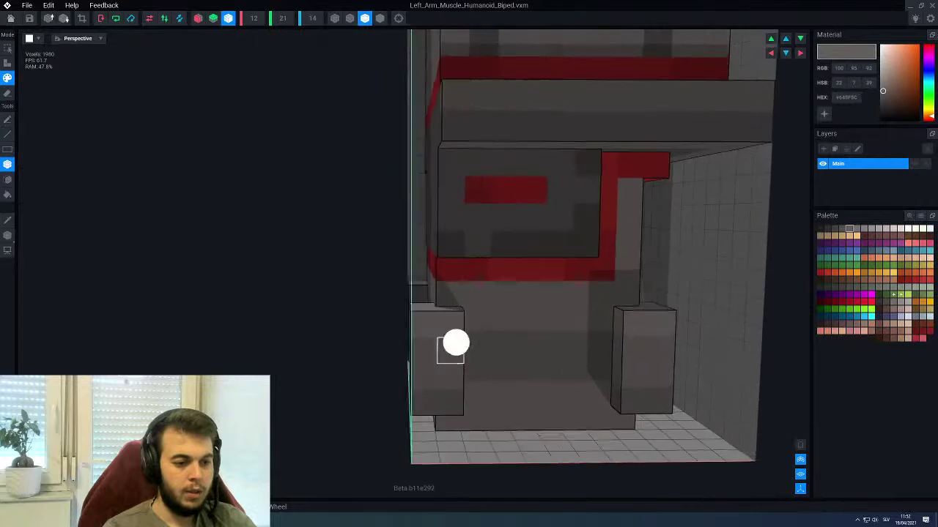
click(839, 230)
scroll(541, 349, down, 3)
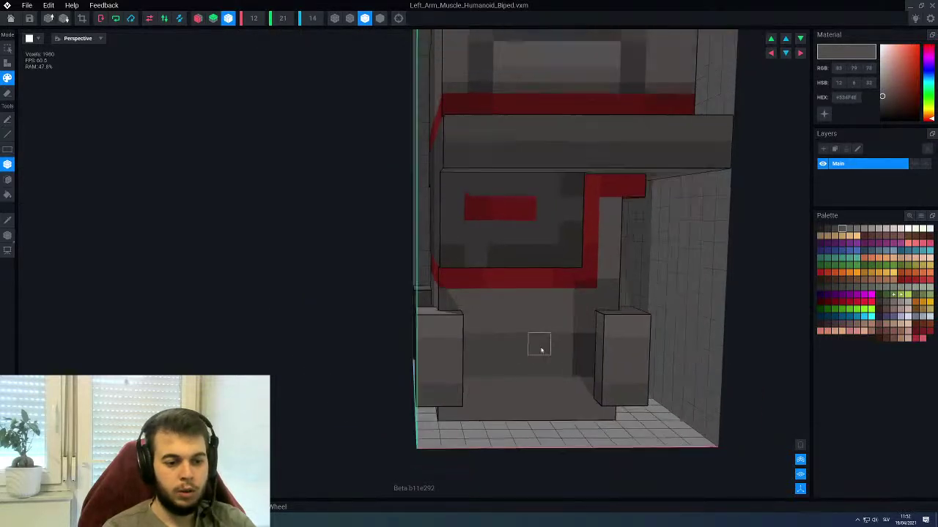
right_drag(541, 349, 429, 324)
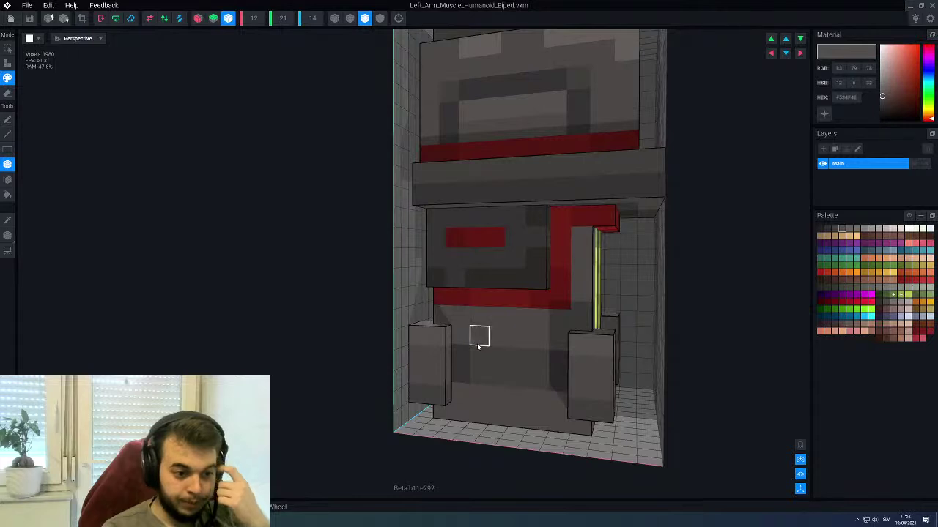
scroll(479, 347, down, 2)
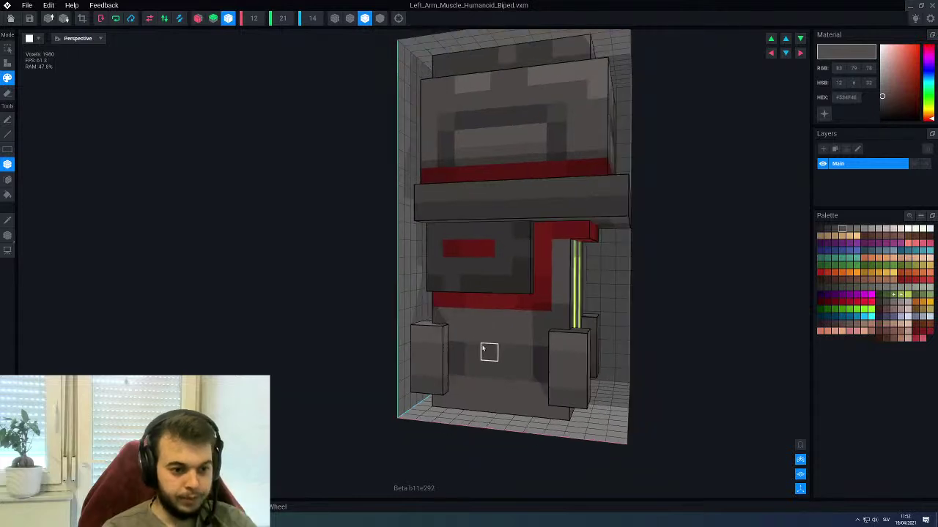
Sample the trim's red #A82C23 and paint a two-voxel-wide mark in the middle of the lower front band
alt+click(489, 300)
key(l)
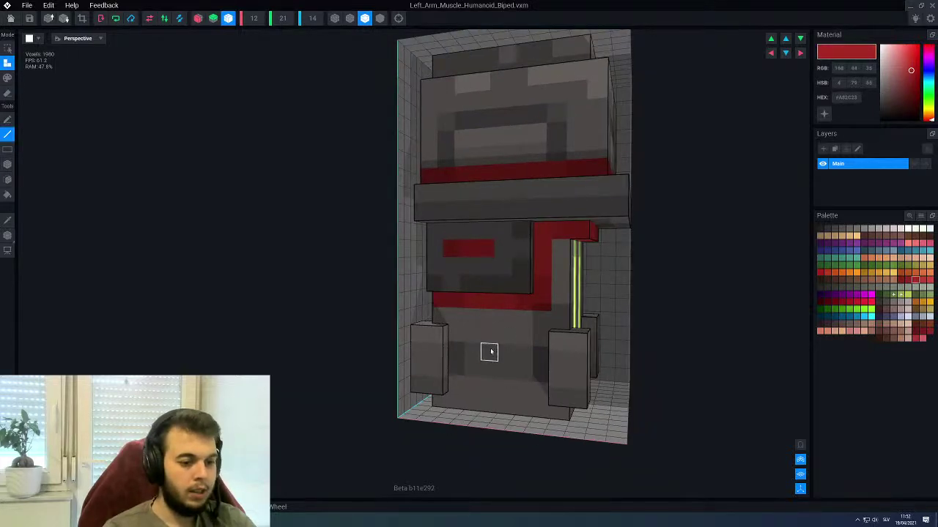
key(p)
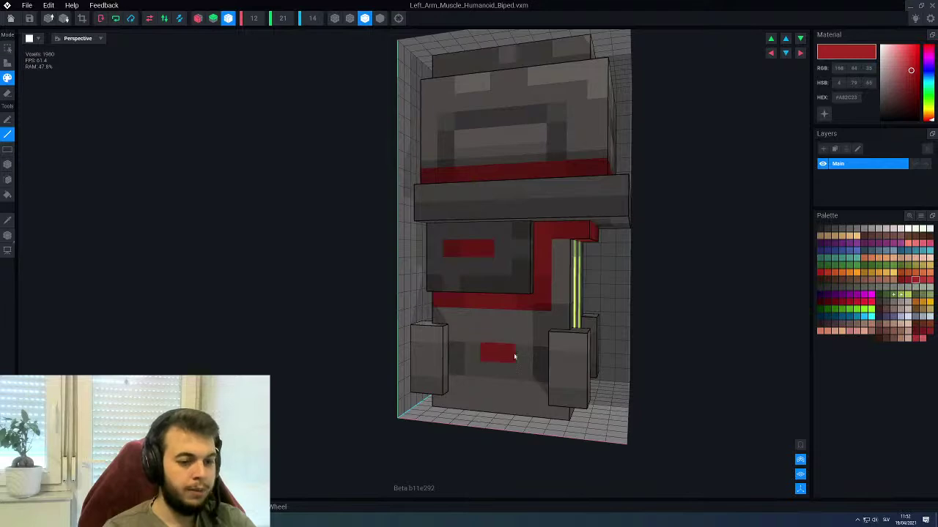
right_drag(456, 333, 443, 378)
scroll(432, 339, down, 3)
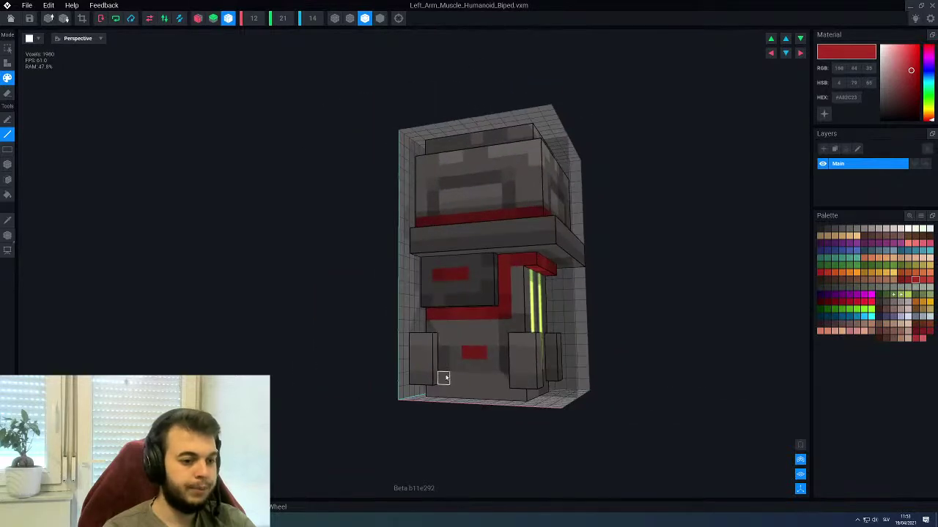
Show the surrounding body parts again, switch mirroring from Z to X, and close the left upper arm with its changes saved
click(800, 446)
click(229, 19)
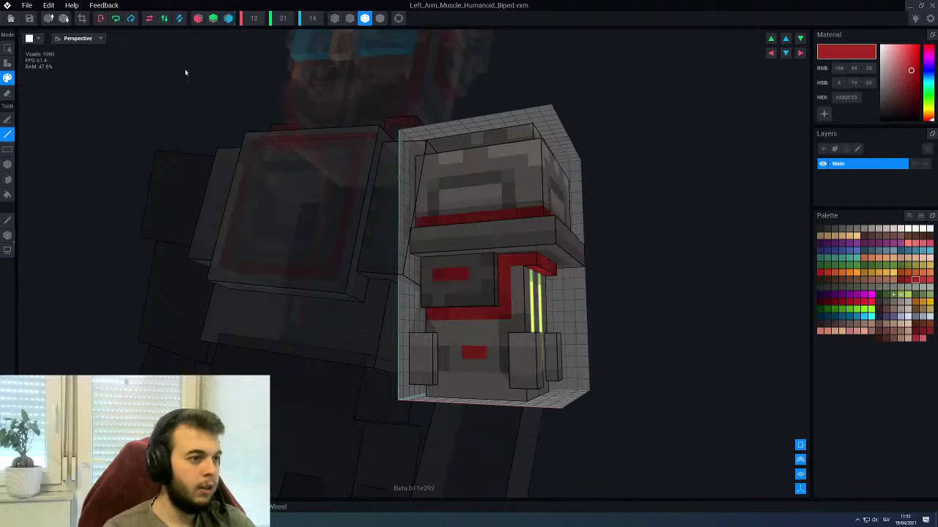
click(198, 19)
click(9, 19)
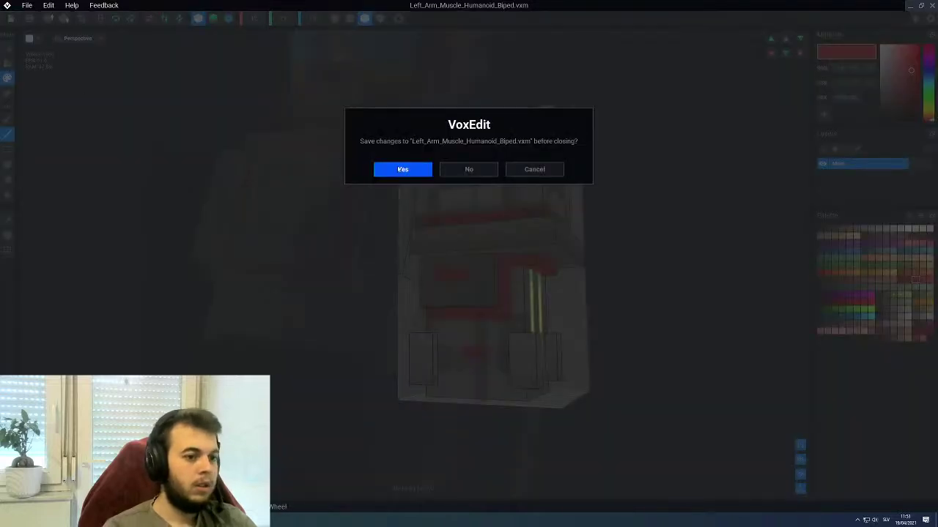
click(403, 168)
Open the left forearm of the character for editing and display its voxel model with edge outlines
right_drag(501, 249, 538, 274)
click(542, 277)
click(57, 157)
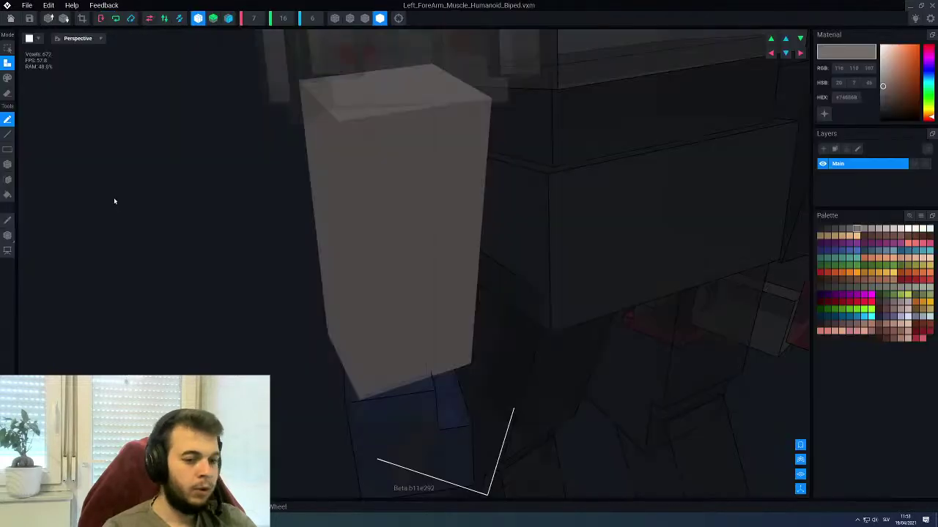
right_drag(301, 213, 246, 107)
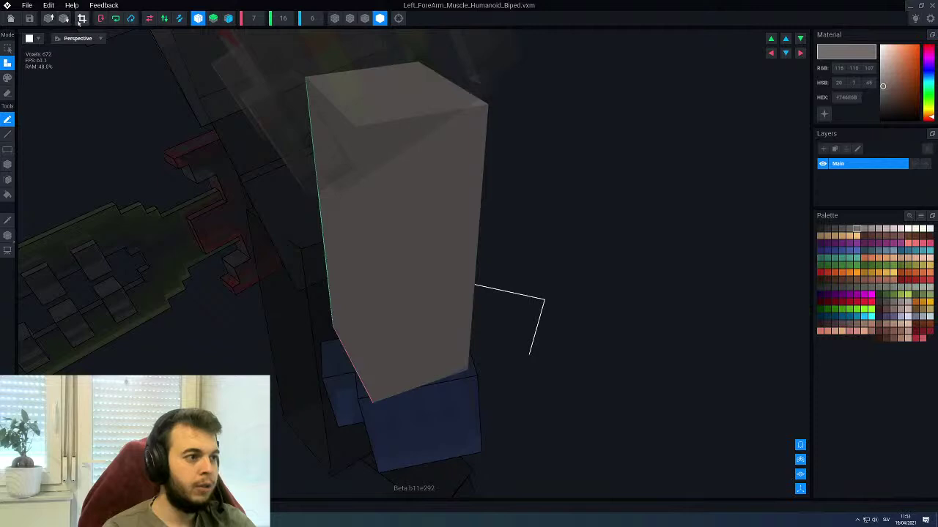
click(364, 20)
scroll(306, 176, down, 3)
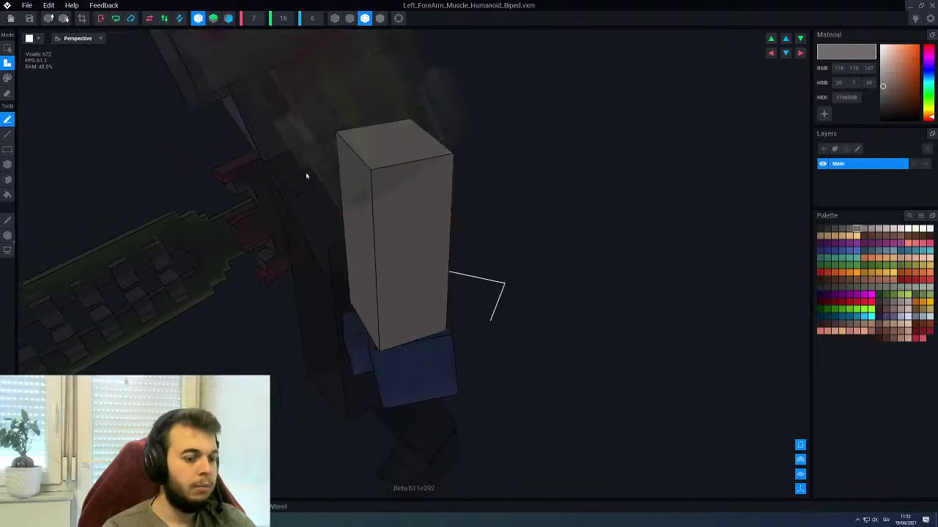
right_drag(305, 176, 256, 71)
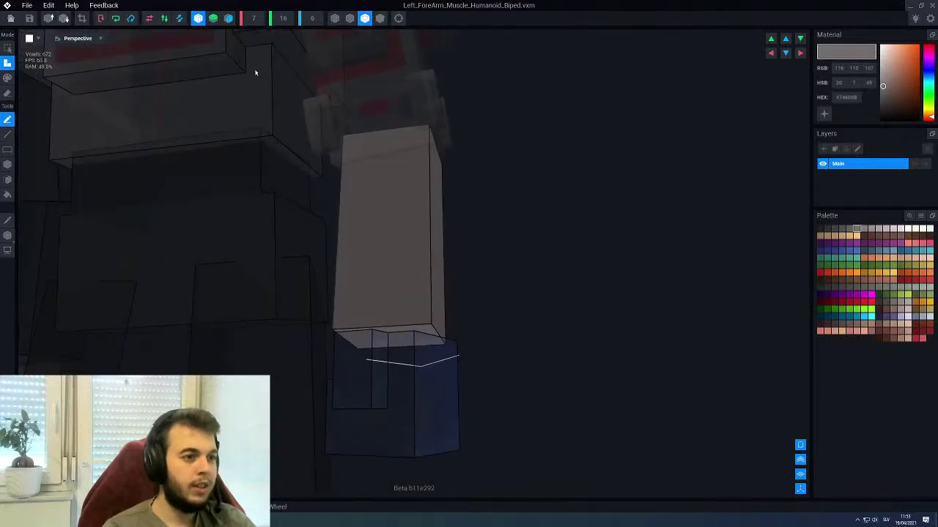
Enlarge the forearm's volume to 9 voxels in X width and 8 voxels in Z depth
mouse_move(397, 222)
right_down()
mouse_move(465, 227)
mouse_move(398, 218)
mouse_move(412, 225)
mouse_move(404, 227)
right_up()
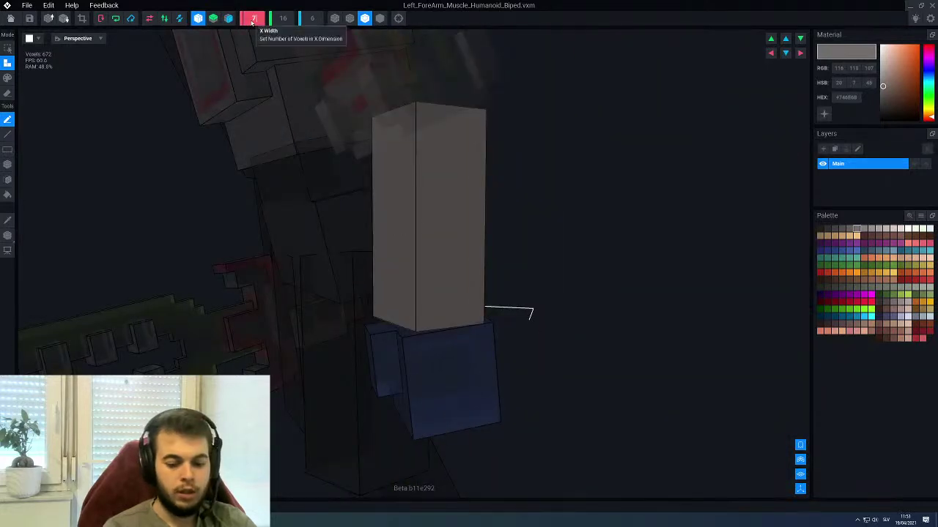
text(9)
key(Return)
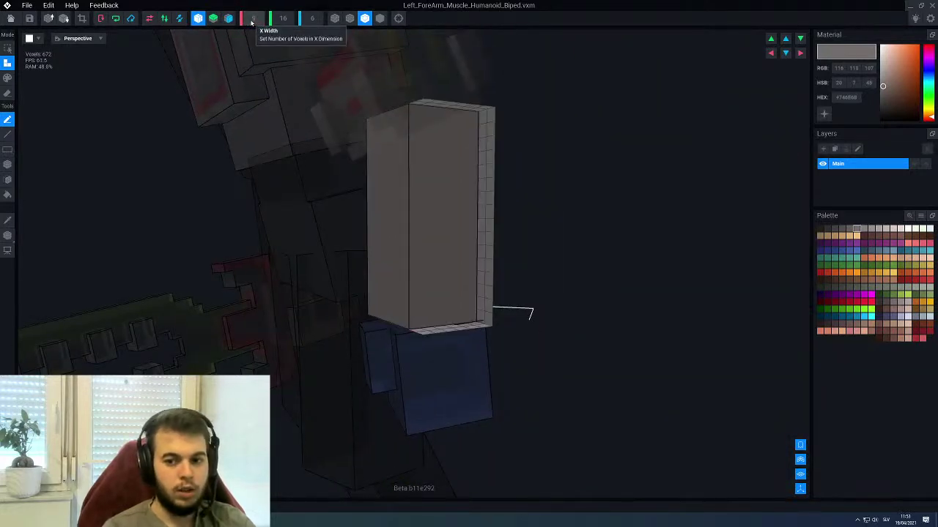
click(312, 17)
text(8)
key(Return)
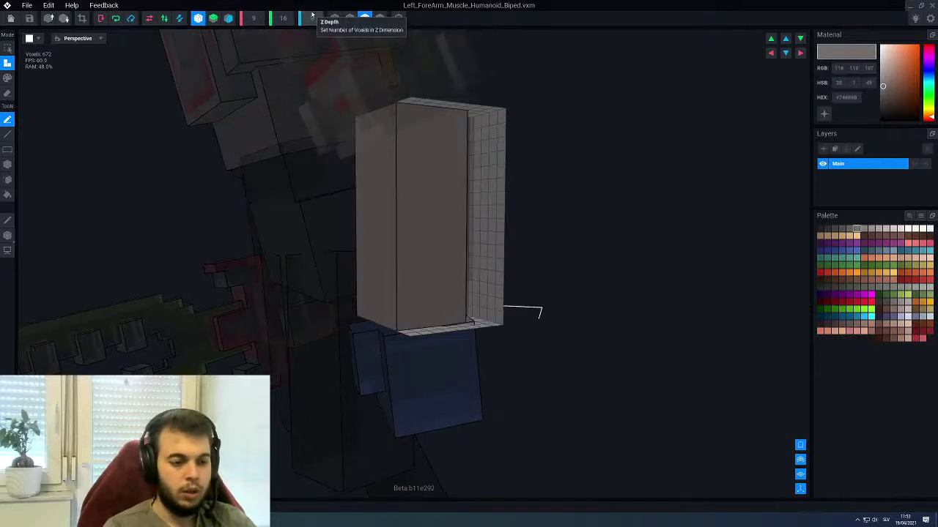
Shift the forearm's voxels along X and Z to centre them in the enlarged volume
right_drag(715, 107, 426, 168)
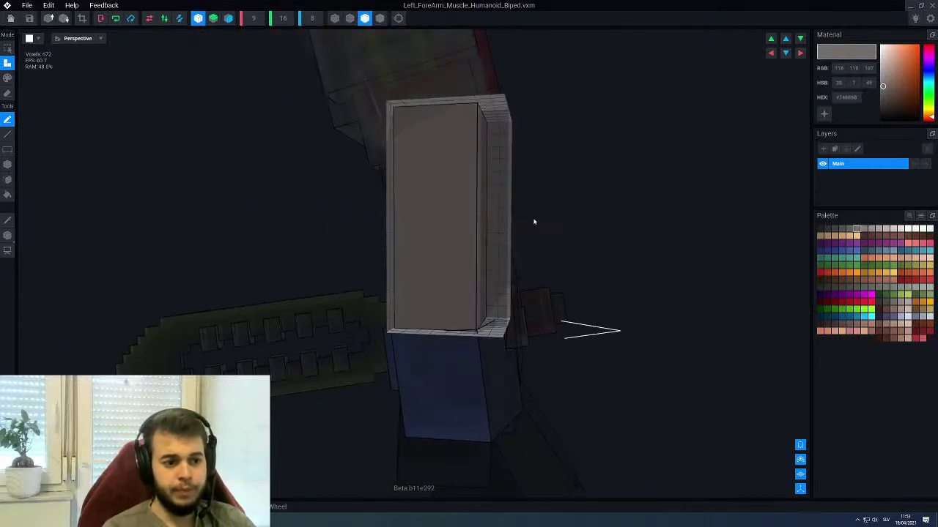
right_drag(696, 125, 777, 77)
click(801, 55)
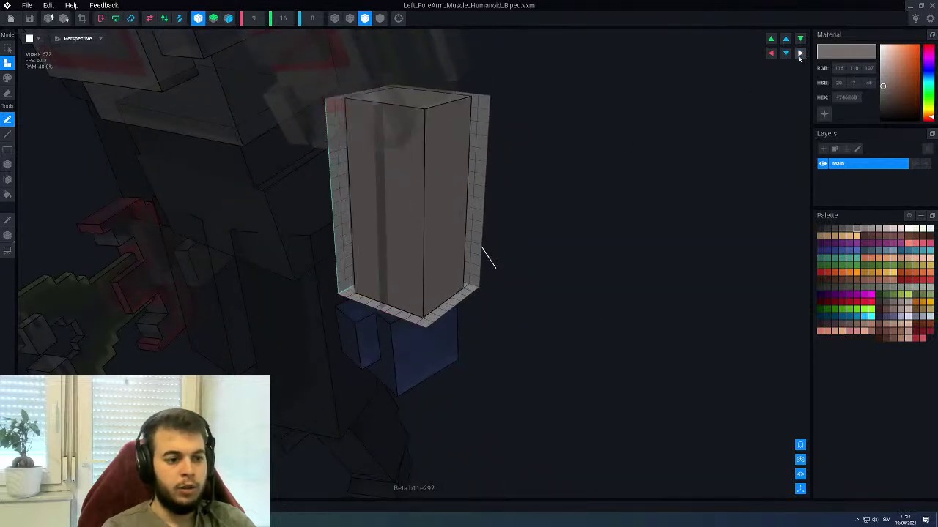
Edit the forearm's pivot and position it at 4.5 along the X axis
click(6, 237)
middle_drag(412, 157, 438, 272)
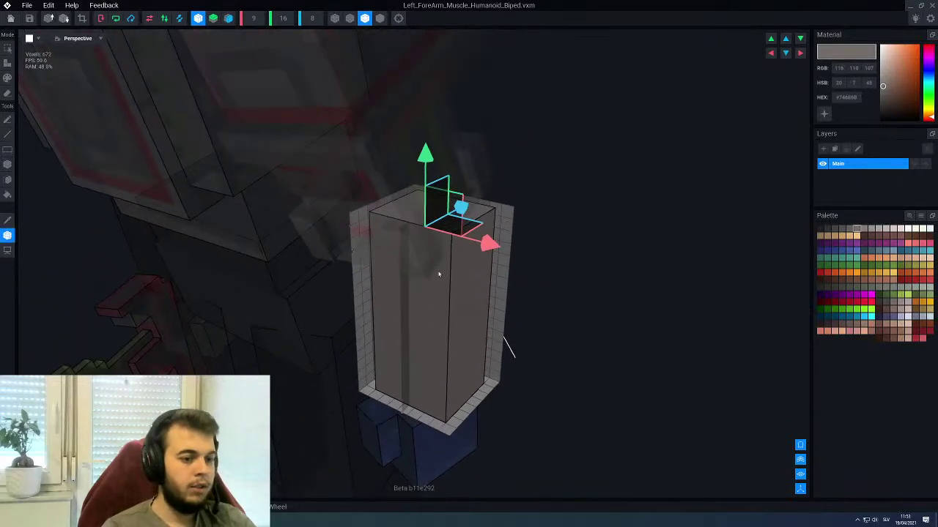
right_drag(437, 272, 474, 265)
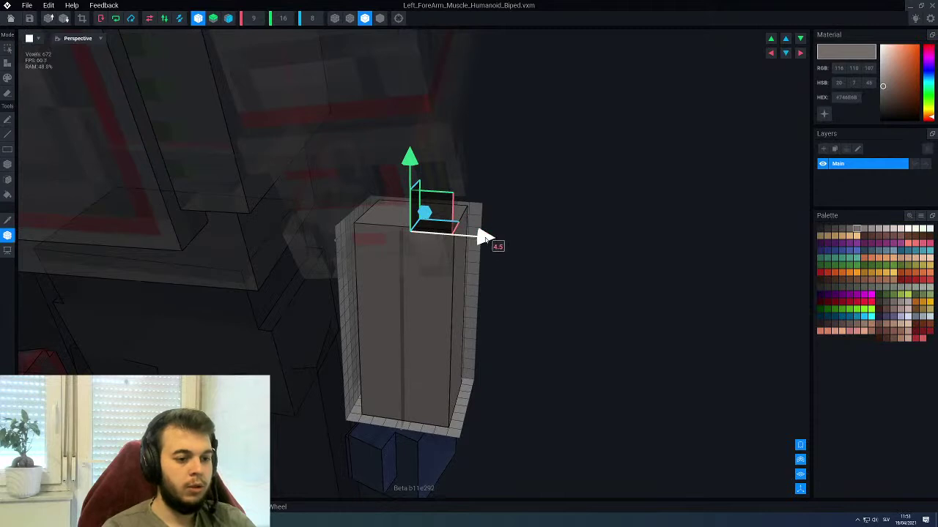
drag(483, 240, 471, 239)
mouse_move(446, 246)
right_down()
mouse_move(454, 242)
mouse_move(443, 247)
right_up()
scroll(445, 247, up, 2)
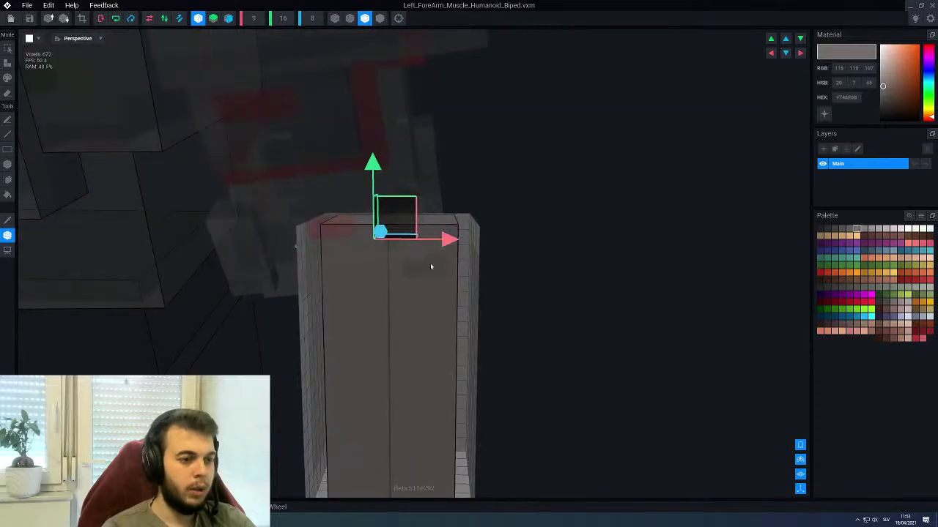
drag(453, 241, 465, 243)
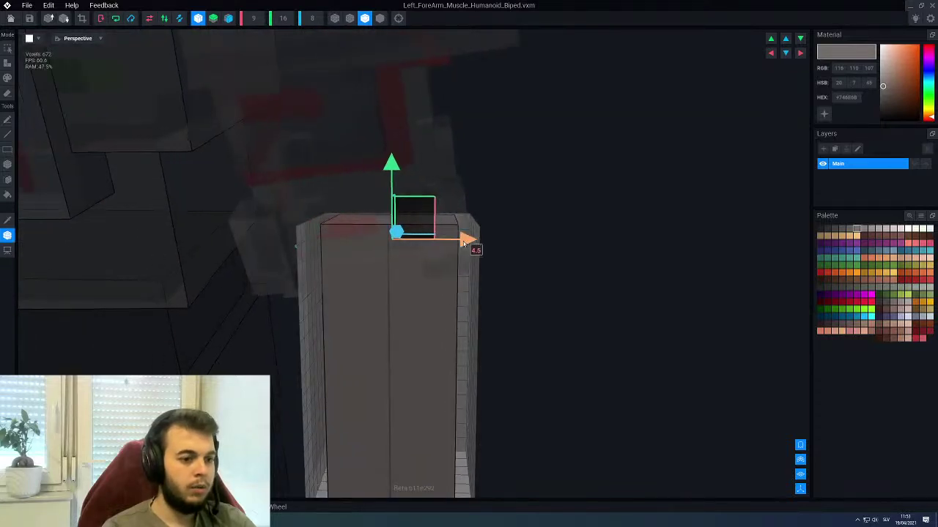
Adjust the forearm's pivot along X, move it to the volume's centre along Z, and leave pivot editing
right_drag(445, 276, 418, 276)
scroll(430, 273, down, 2)
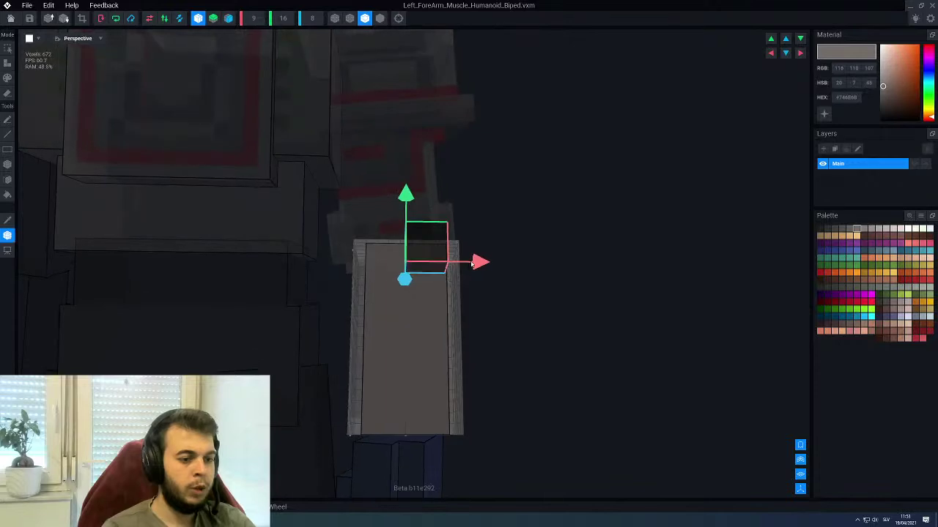
drag(477, 264, 490, 267)
right_drag(442, 285, 434, 285)
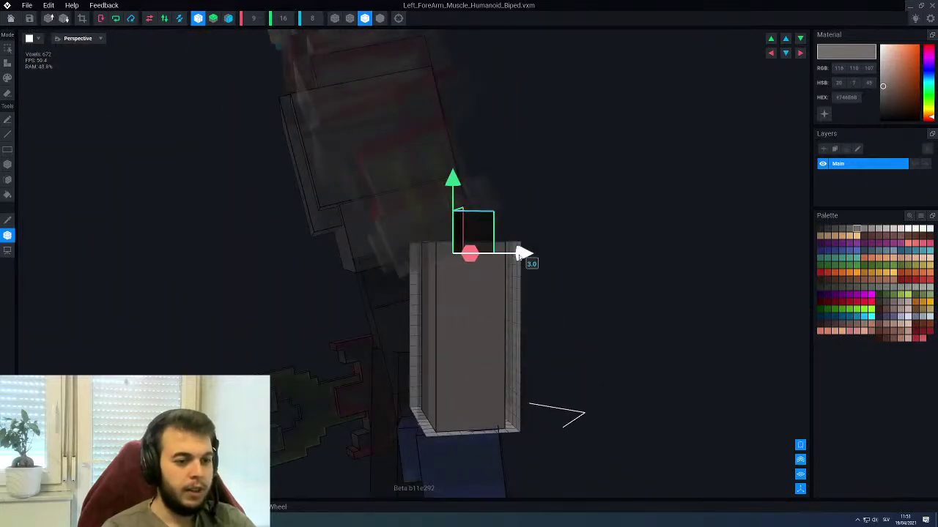
drag(518, 257, 529, 256)
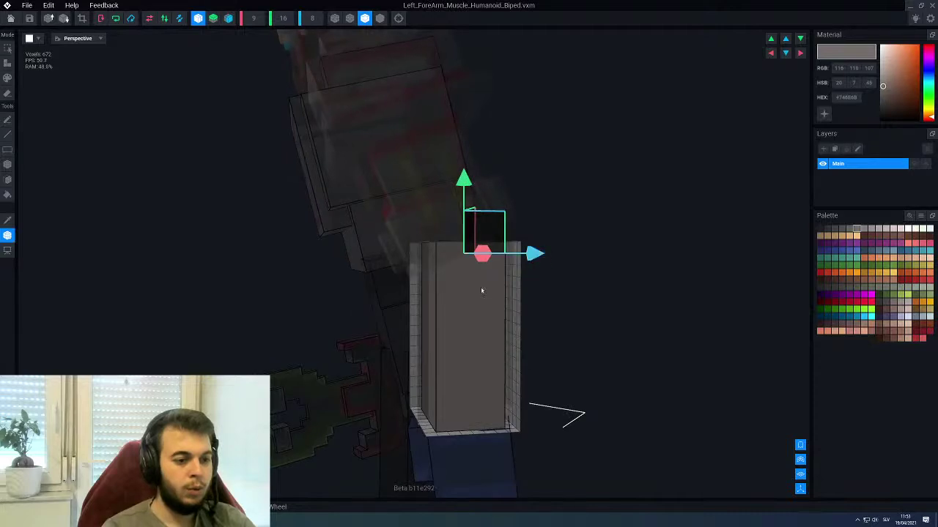
mouse_move(481, 291)
right_down()
mouse_move(536, 297)
mouse_move(465, 295)
mouse_move(394, 322)
right_up()
click(9, 235)
Attach a mirrored, three-voxel-high block wrapping around the forearm's vertical corner edges near the top with the Box tool
scroll(410, 333, up, 2)
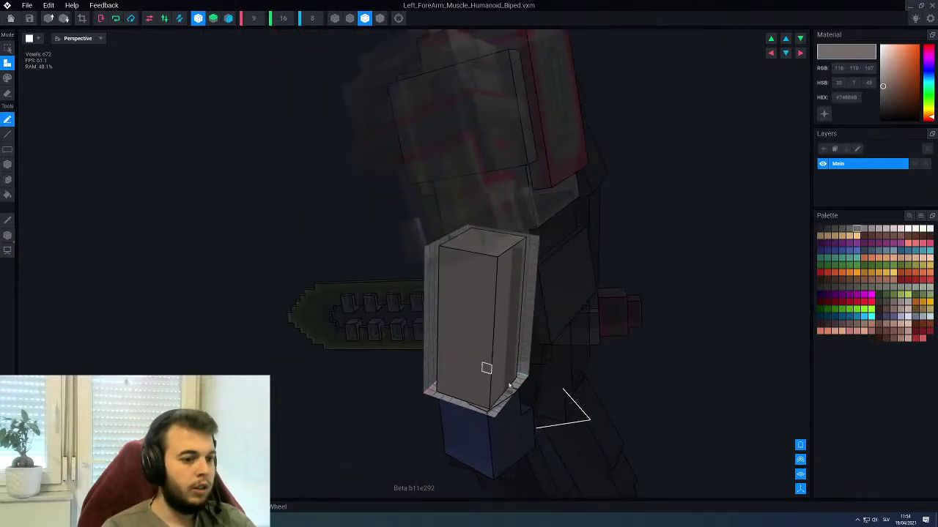
right_drag(509, 386, 505, 333)
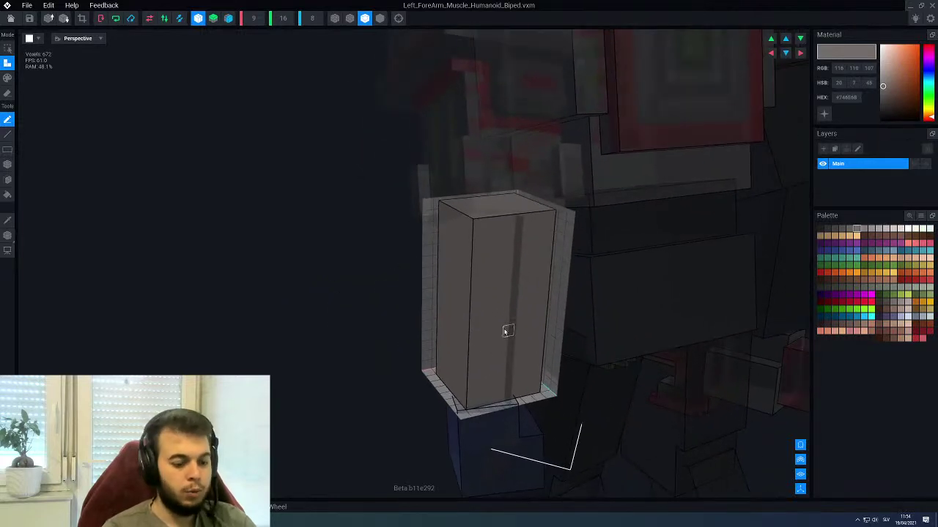
scroll(485, 327, up, 1)
key(b)
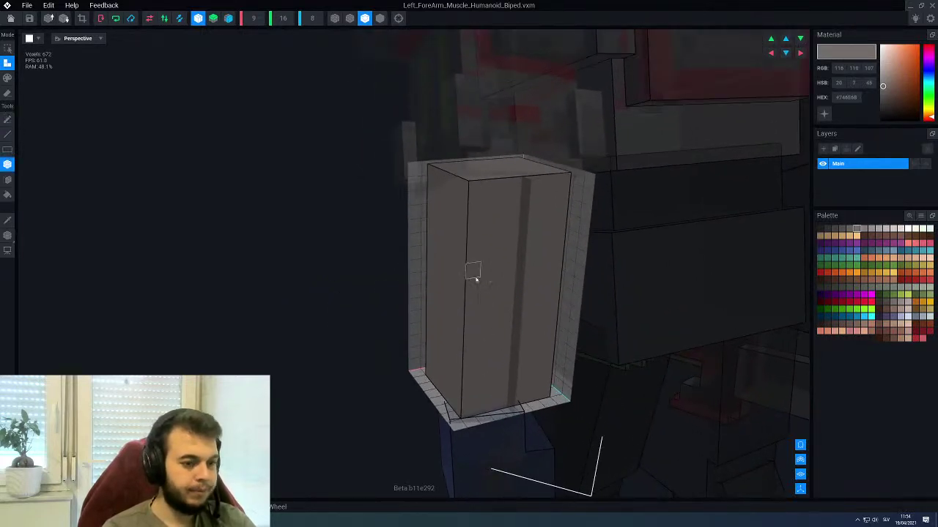
right_drag(475, 277, 490, 223)
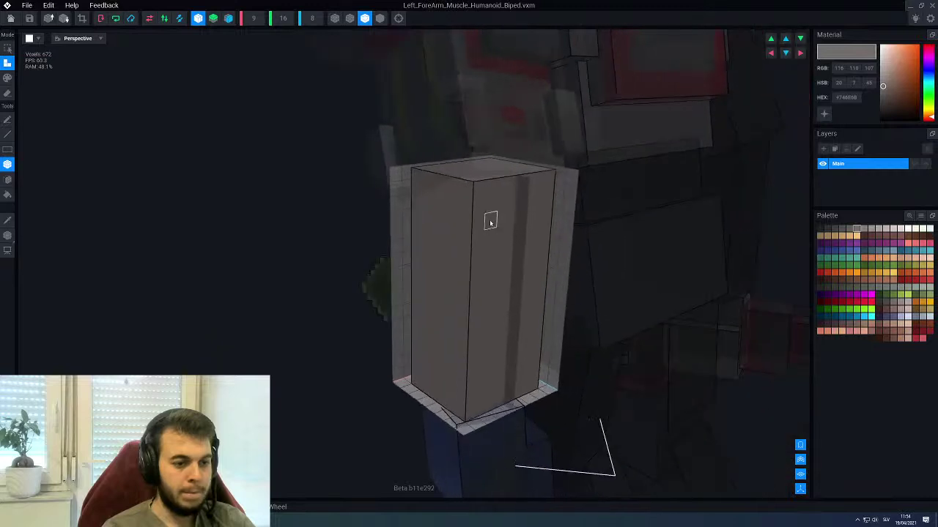
click(456, 254)
right_drag(450, 262, 427, 220)
Enable Z mirroring and use the Face tool to reduce the blocks to one-voxel-high pieces on all four forearm corners
click(229, 20)
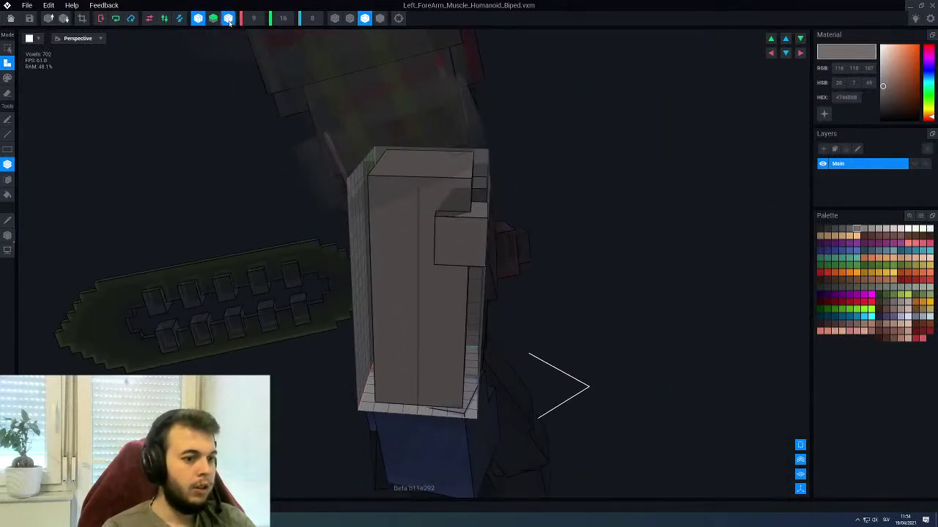
key(g)
key(f)
click(454, 244)
mouse_move(454, 244)
right_down()
mouse_move(496, 242)
mouse_move(415, 279)
mouse_move(412, 267)
mouse_move(413, 277)
mouse_move(322, 239)
mouse_move(318, 252)
mouse_move(304, 252)
mouse_move(314, 256)
right_up()
key(e)
click(322, 246)
click(313, 257)
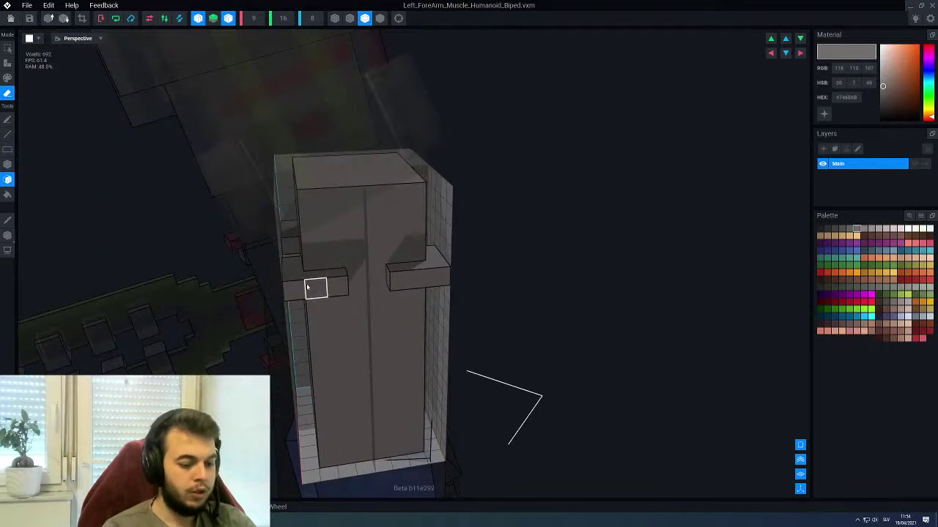
Extend the four corner blocks downward with the Line and Face tools to make them three voxels high
key(l)
mouse_move(308, 291)
right_down()
mouse_move(309, 283)
mouse_move(309, 297)
right_up()
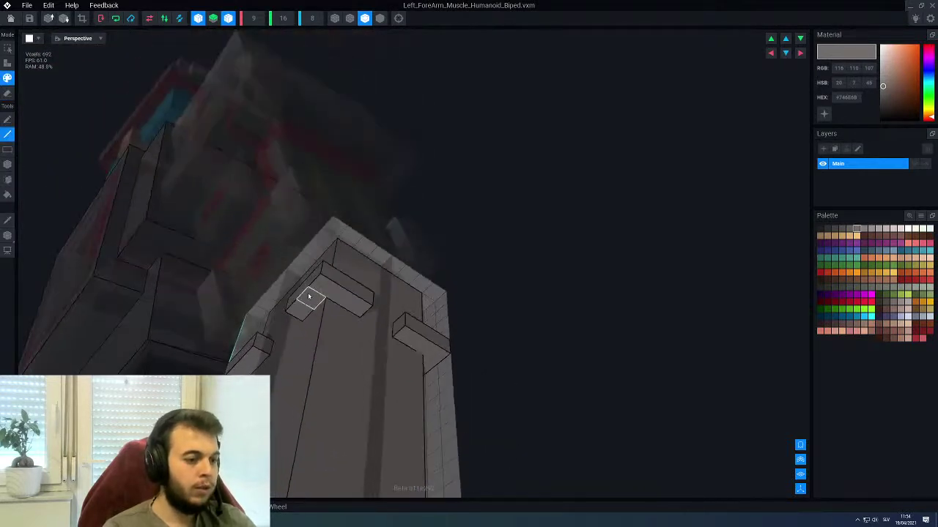
key(a)
click(310, 300)
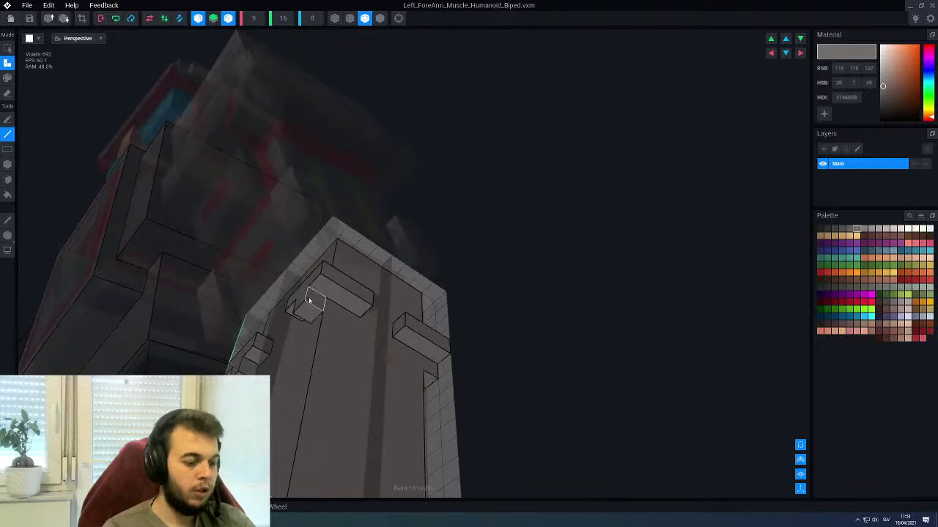
key(f)
click(320, 286)
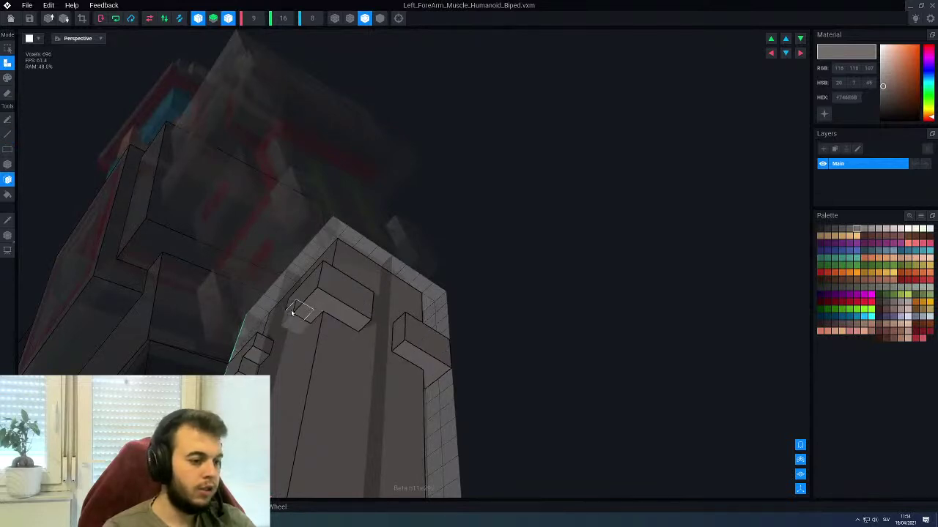
click(294, 309)
click(306, 314)
click(308, 322)
click(311, 343)
right_drag(311, 344, 324, 319)
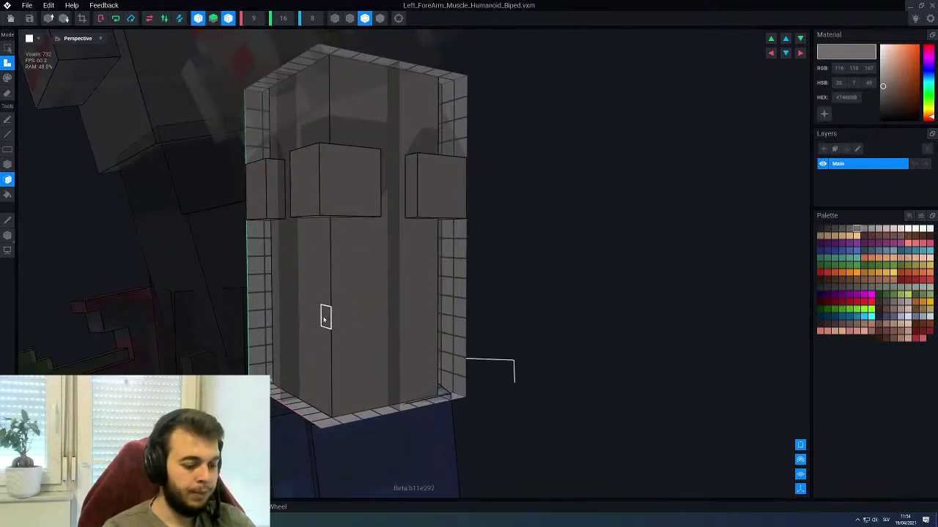
Add a second row of three-voxel-high mirrored corner blocks around the lower forearm with the Box and Face tools
key(b)
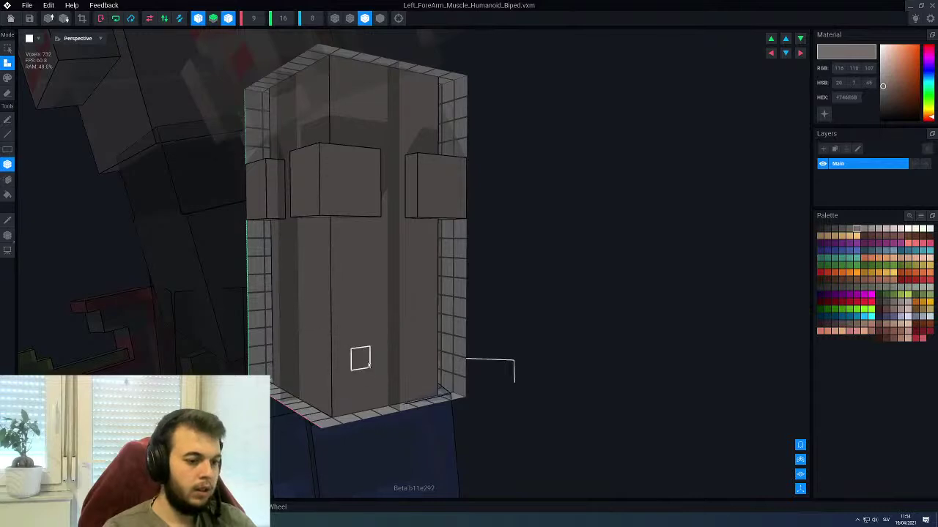
right_drag(316, 331, 296, 316)
key(f)
Save the forearm changes, return to the character rig, and open the Left_Arm volume for editing
click(10, 18)
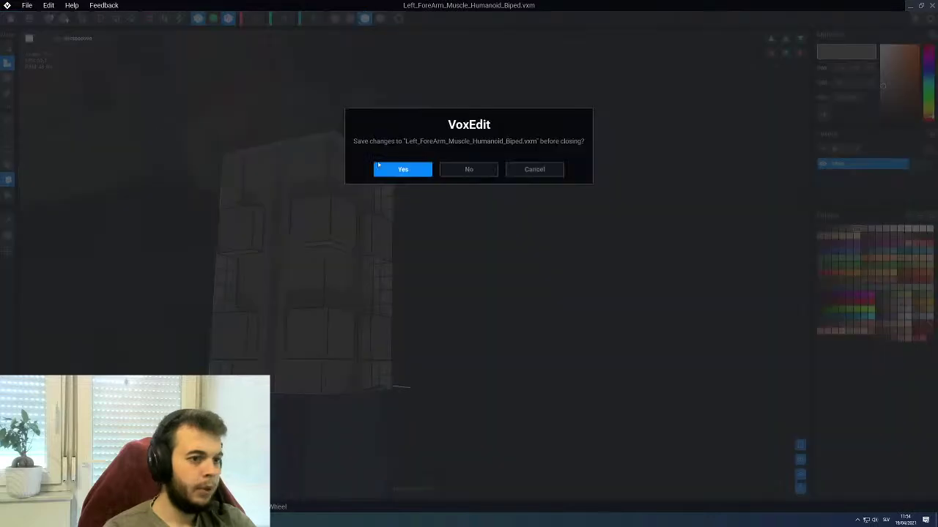
click(395, 168)
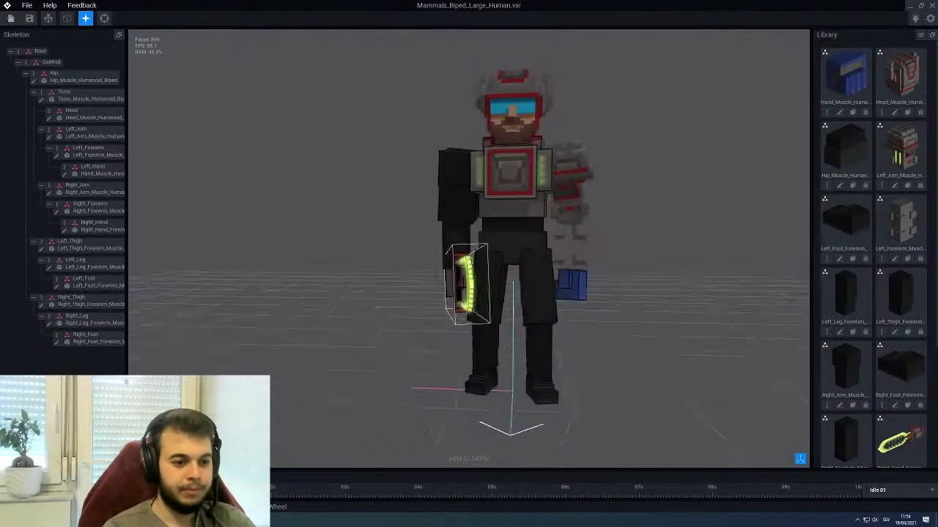
right_drag(468, 297, 410, 299)
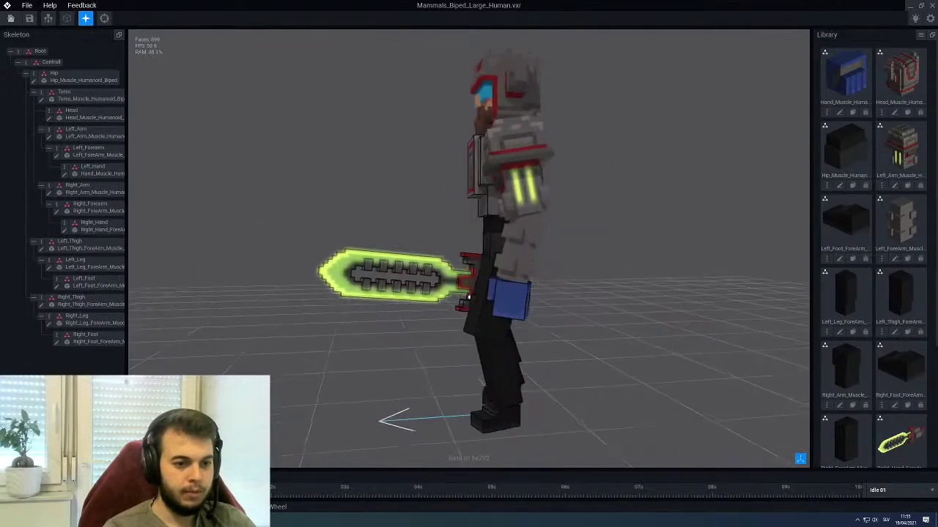
mouse_move(484, 300)
right_down()
mouse_move(459, 303)
mouse_move(491, 296)
mouse_move(475, 296)
right_up()
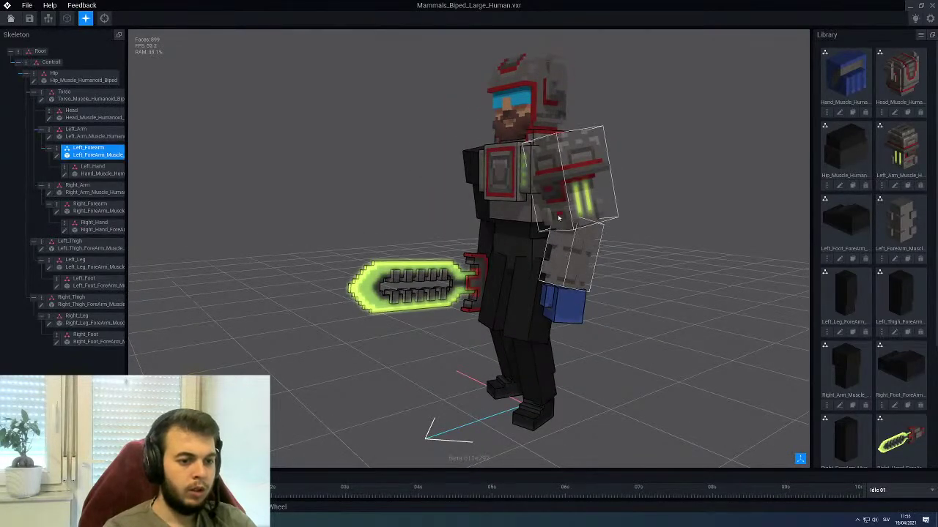
click(92, 133)
click(50, 136)
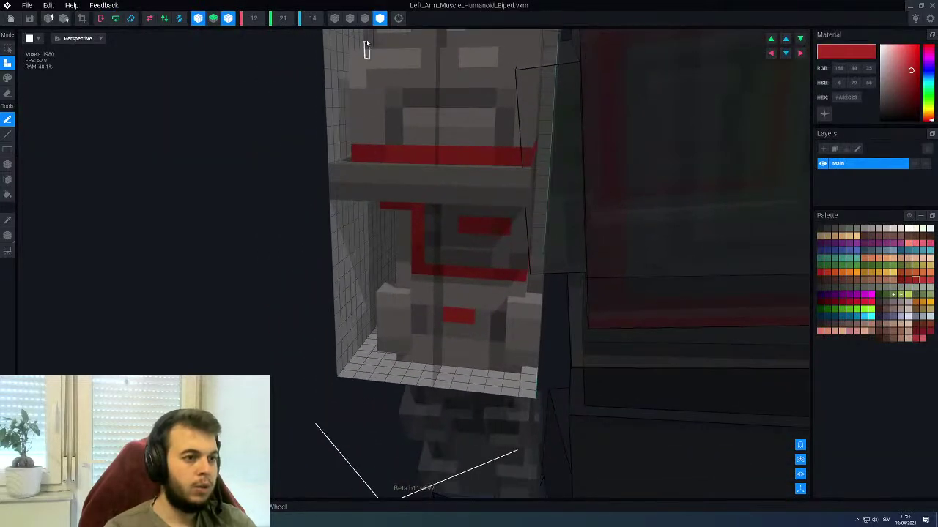
Show the model's edge outlines, sample a lower corner block's grey, and try widening the block's side with the Face tool
click(365, 18)
scroll(423, 345, up, 5)
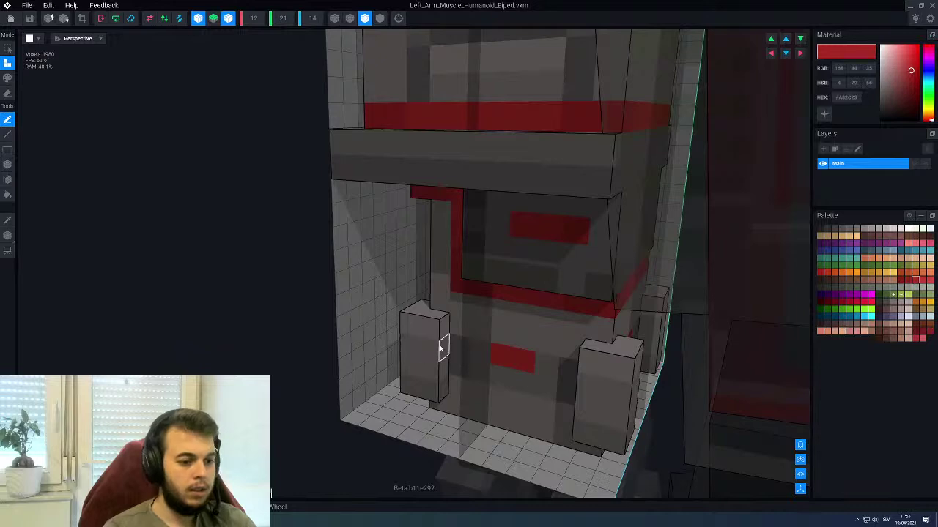
alt+click(442, 350)
key(f)
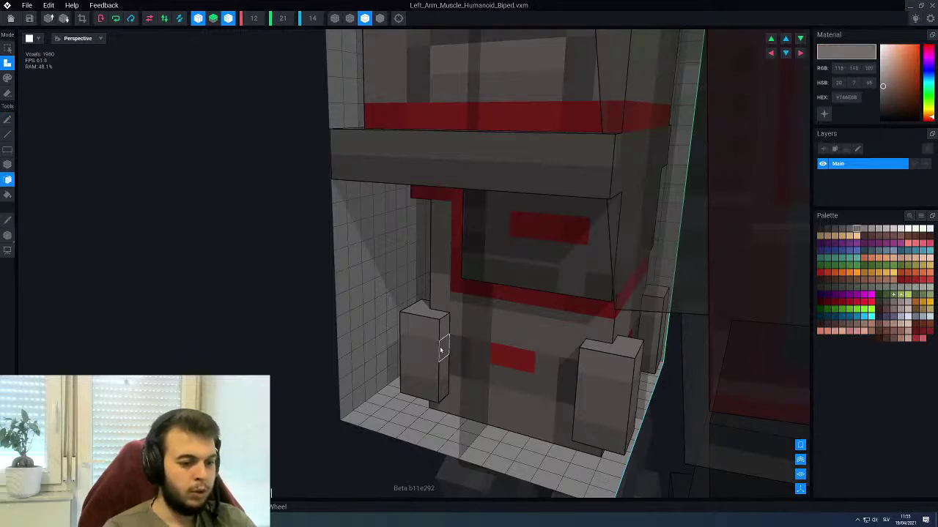
click(440, 350)
key(ctrl+z)
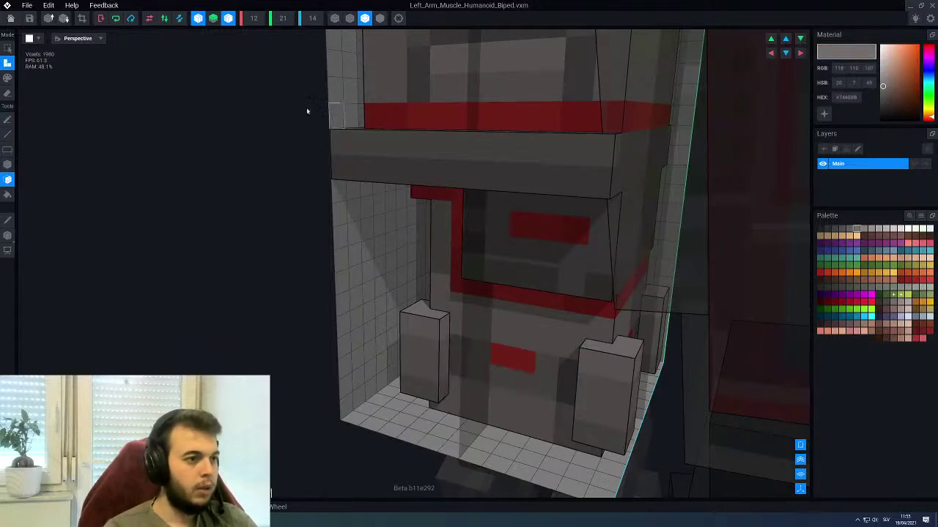
Disable X mirroring and widen the lower corner block by one voxel toward the red mark, matching each row's grey
click(233, 18)
click(229, 19)
click(198, 19)
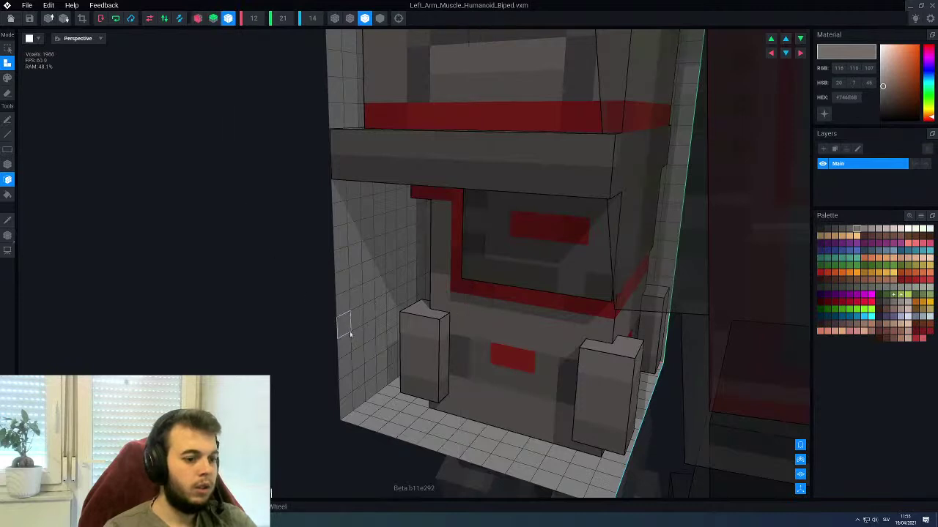
click(441, 349)
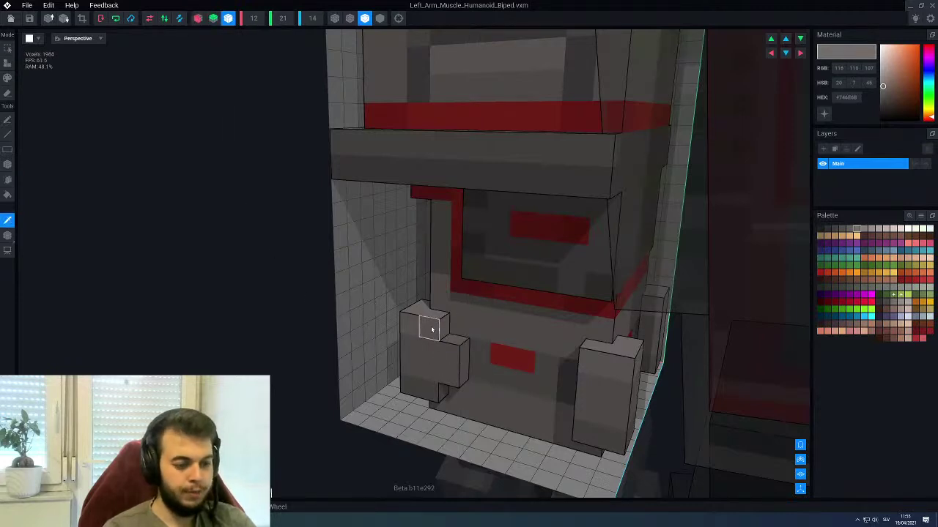
click(442, 328)
alt+click(432, 392)
click(444, 393)
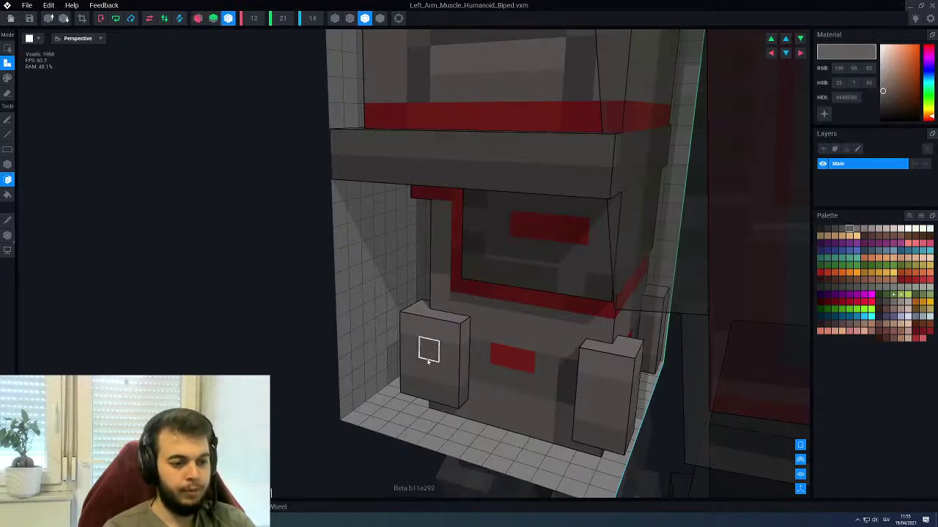
Widen the lower corner blocks by one voxel toward the glowing green strips, sampling each row's grey shade
mouse_move(434, 356)
right_down()
mouse_move(615, 351)
mouse_move(437, 352)
right_up()
alt+click(428, 329)
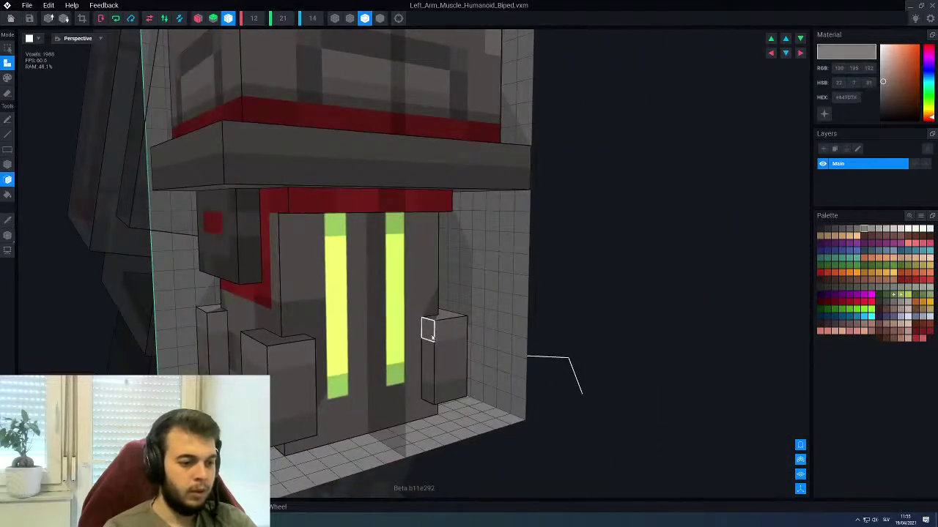
click(428, 330)
alt+click(430, 354)
click(429, 364)
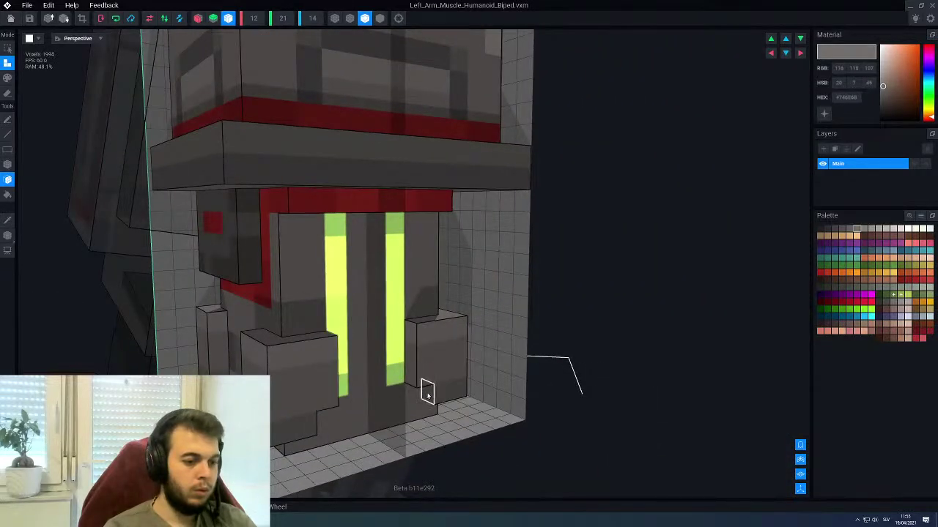
alt+click(428, 395)
click(428, 395)
Widen the opposite corner block beside the lower red mark by one voxel, using matching greys for its three shade bands
right_drag(424, 351, 424, 352)
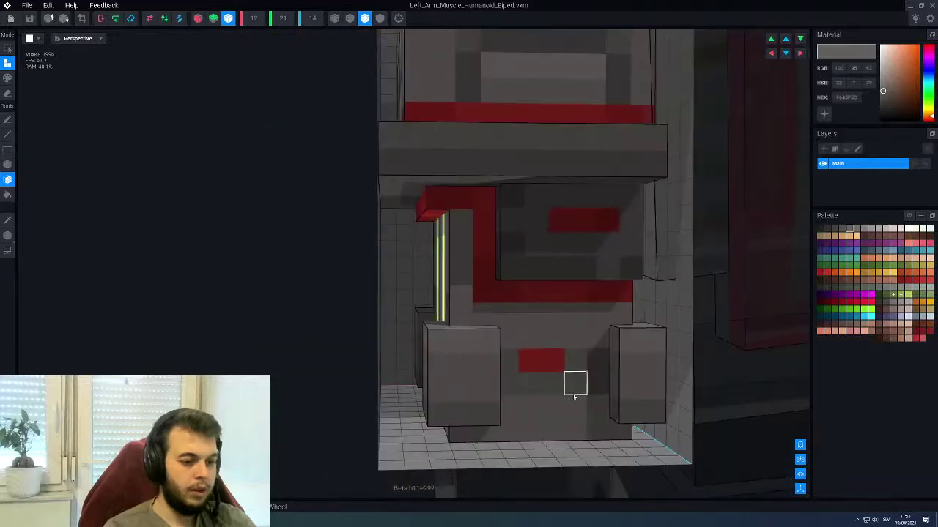
right_drag(574, 397, 521, 377)
alt+click(527, 370)
click(531, 368)
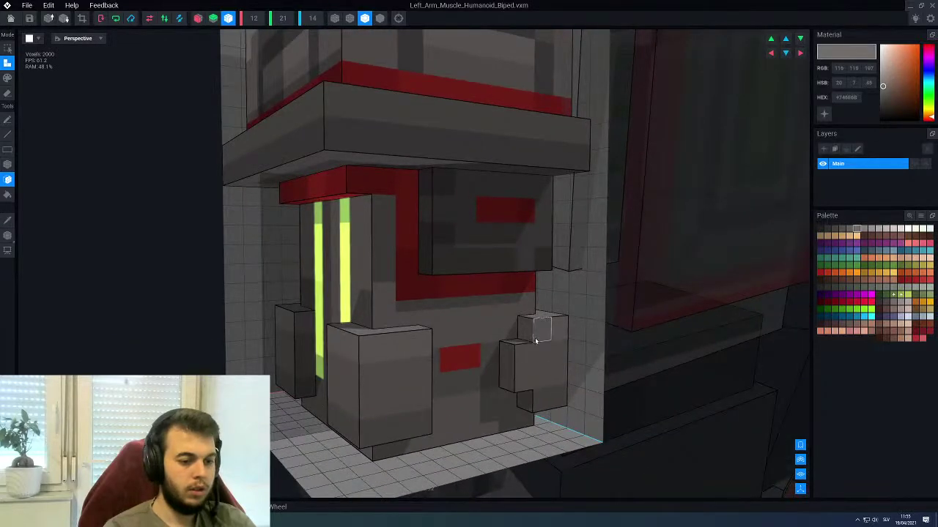
alt+click(536, 341)
click(519, 339)
alt+click(529, 403)
click(527, 403)
Widen the remaining body-side corner blocks of the upper arm by one voxel, sampling the dark, medium and light greys
scroll(525, 360, down, 3)
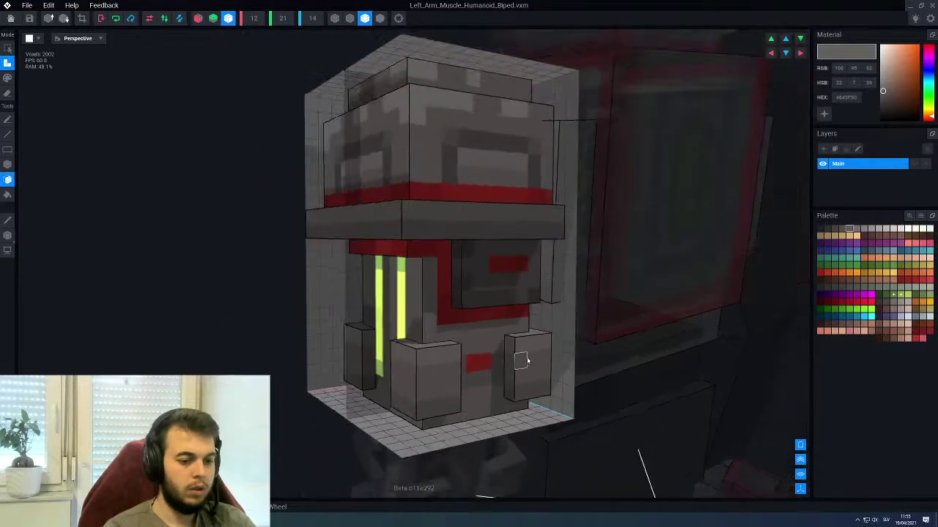
right_drag(525, 361, 501, 347)
scroll(507, 347, up, 3)
click(501, 347)
scroll(500, 359, up, 2)
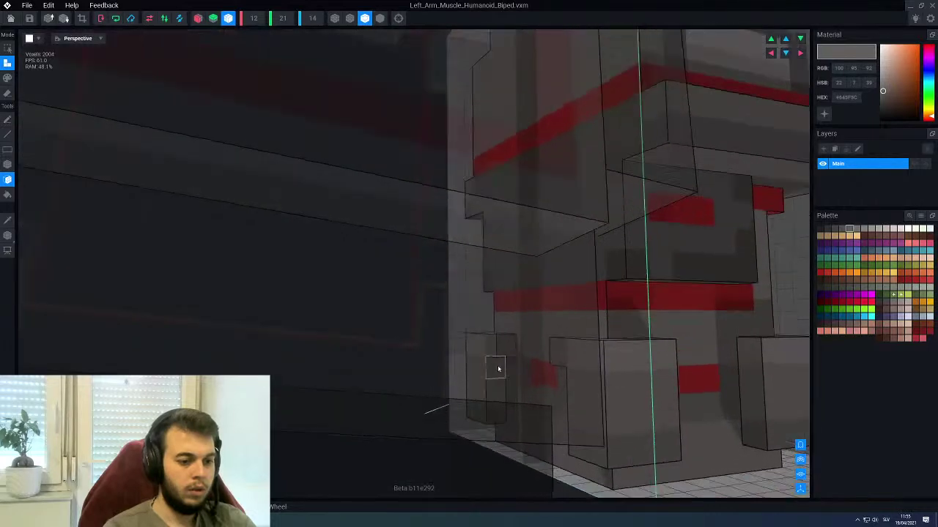
click(498, 413)
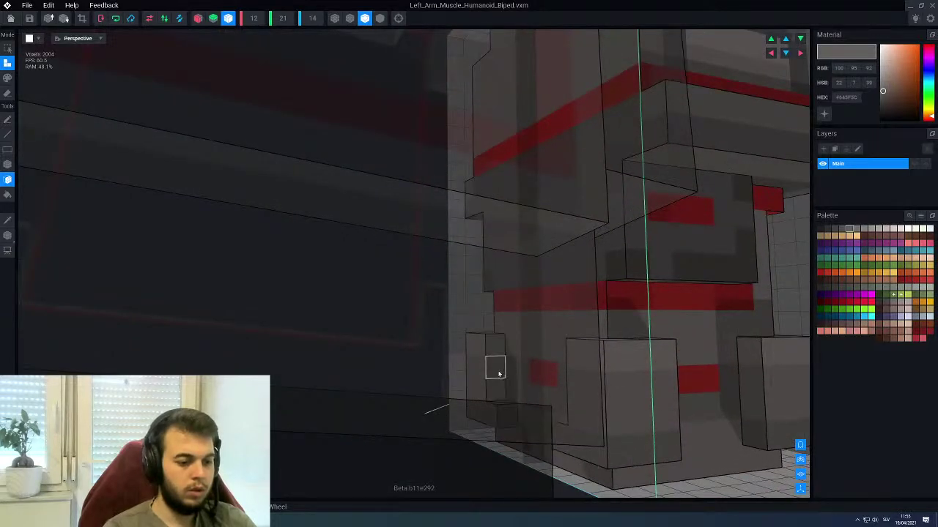
alt+click(498, 375)
click(498, 374)
alt+click(494, 351)
click(495, 350)
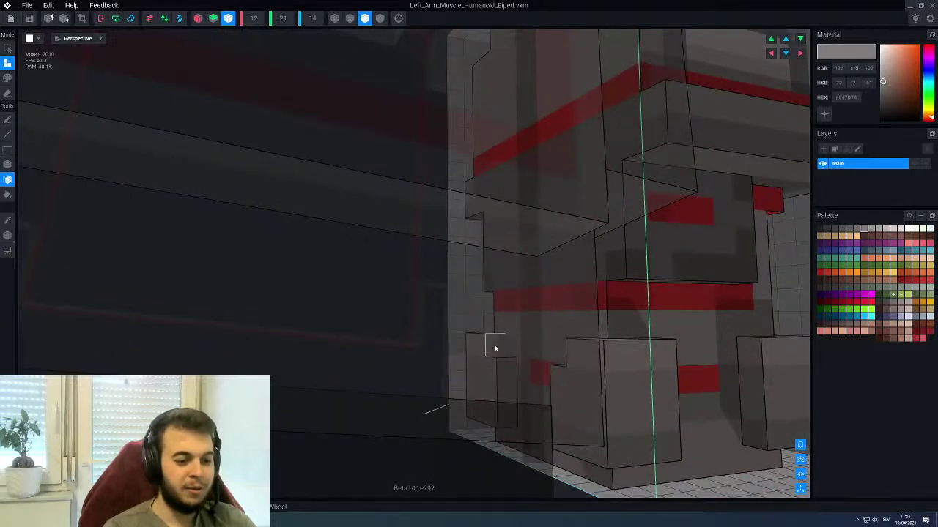
scroll(493, 351, down, 4)
right_drag(493, 351, 490, 353)
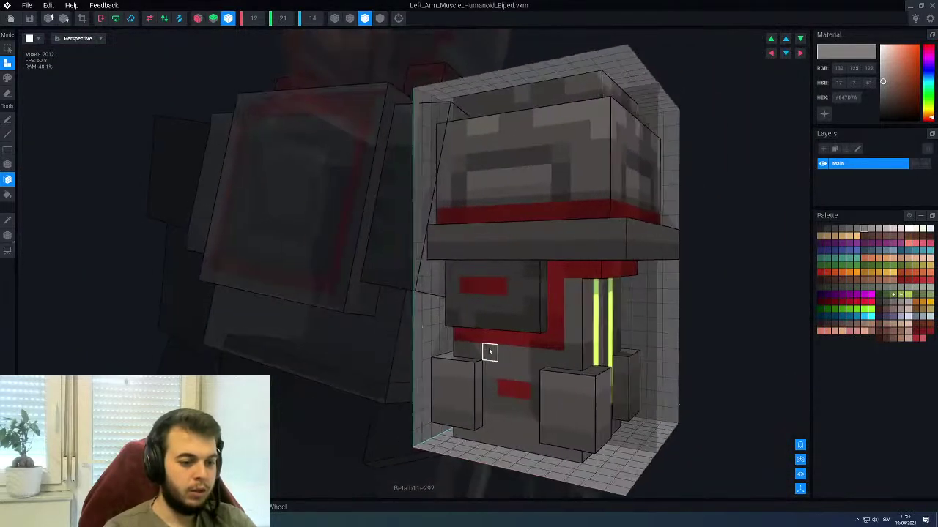
Save the upper arm changes and open the Left_ForeArm volume for editing
click(11, 20)
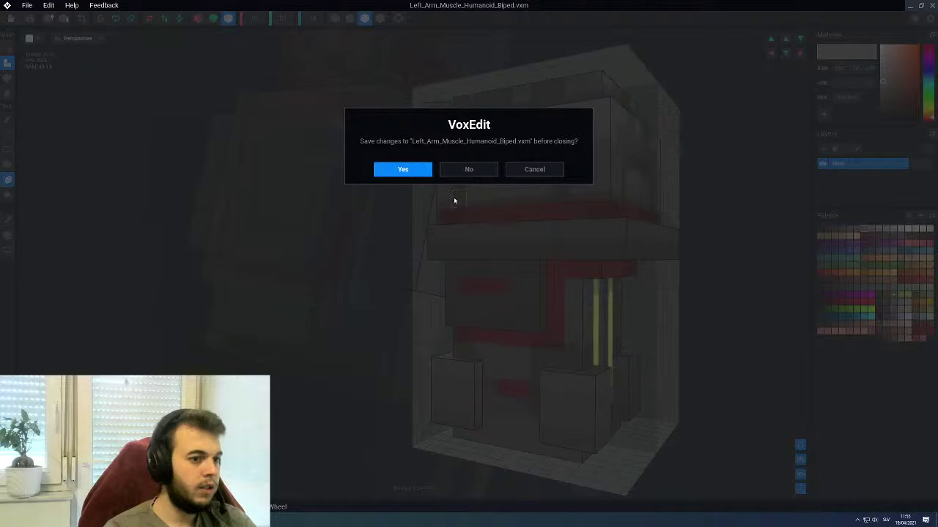
click(410, 173)
right_drag(483, 268, 484, 268)
click(92, 150)
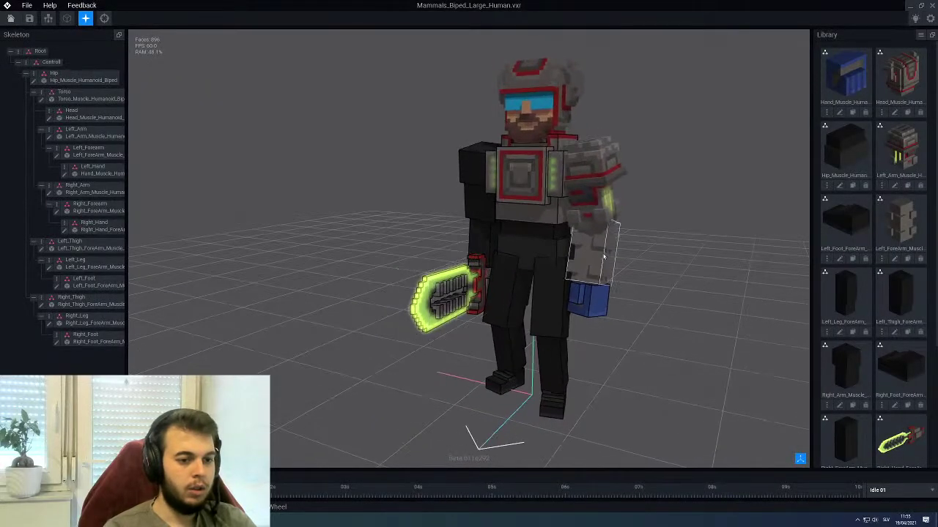
click(57, 155)
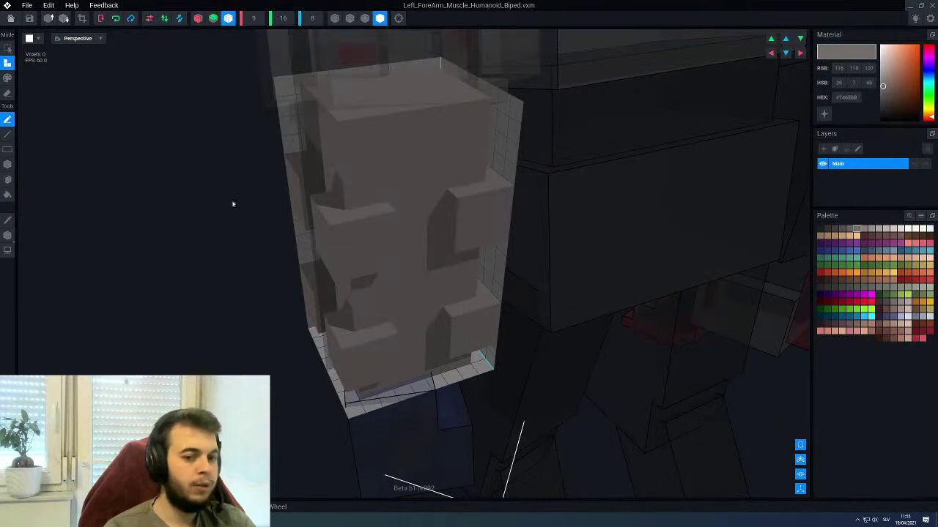
Show the forearm's edge outlines and lengthen its corner blocks by one voxel with the Face tool, narrowing the gap between rows
alt+click(334, 225)
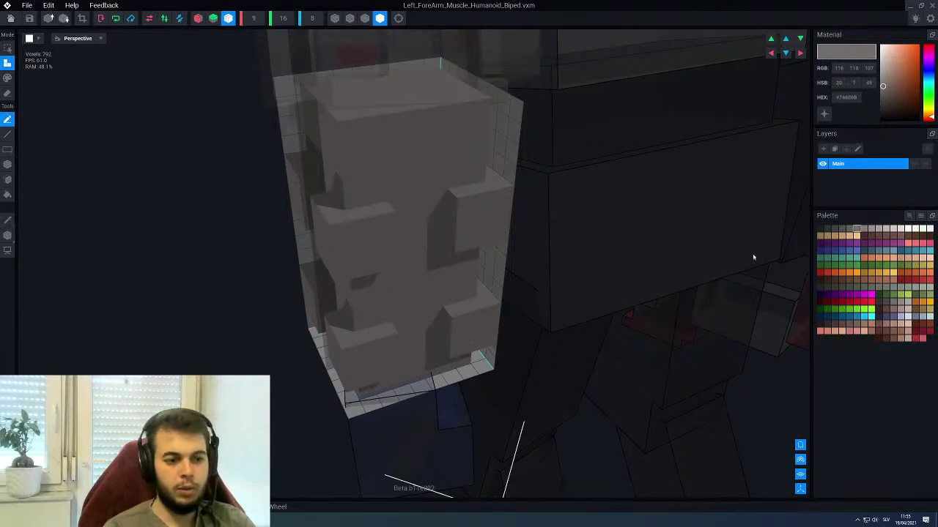
right_drag(285, 277, 255, 243)
right_drag(330, 224, 320, 185)
right_drag(334, 270, 319, 275)
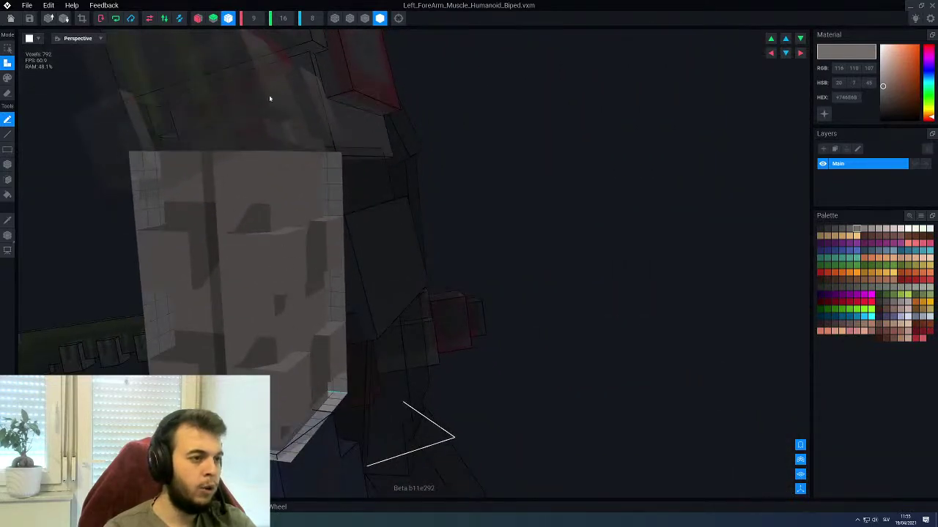
click(368, 22)
right_drag(249, 296, 257, 301)
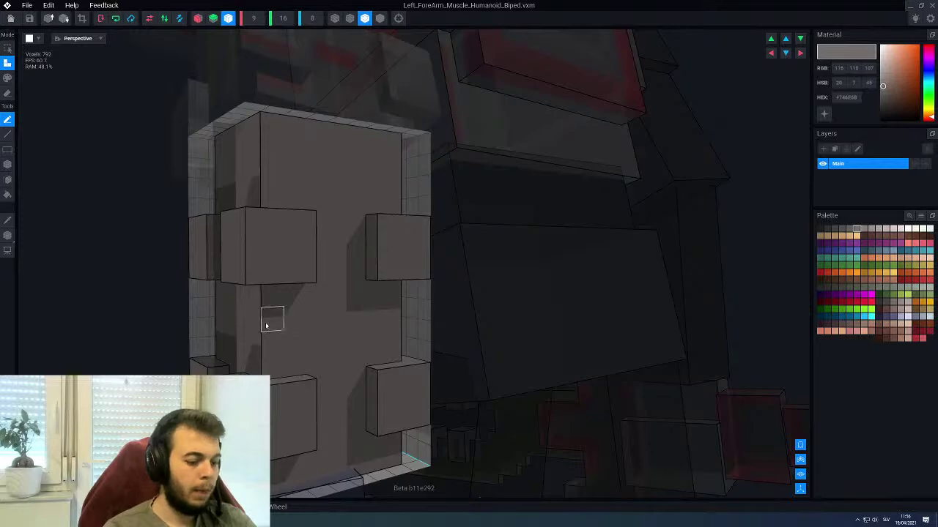
key(f)
right_drag(276, 344, 272, 274)
right_drag(254, 325, 291, 362)
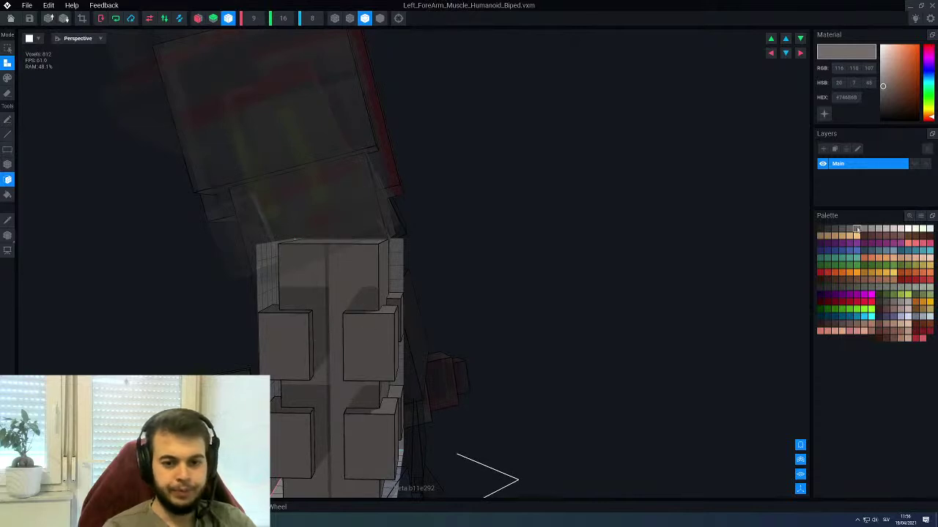
Paint the top rows of the forearm's corner blocks with the lighter grey #847D7A and enable X mirroring
click(864, 228)
key(g)
right_drag(422, 350, 407, 343)
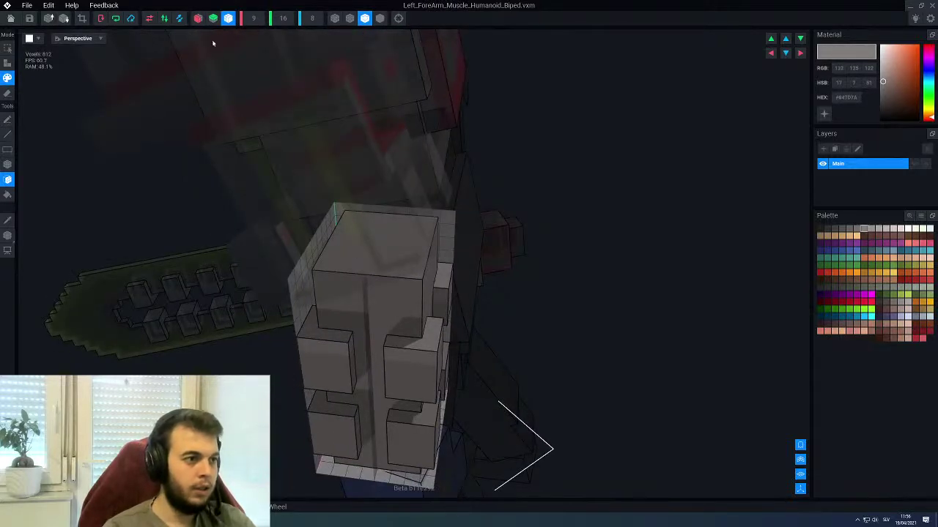
click(198, 17)
Paint the bottom rows of the forearm's corner blocks with the darker grey #645F5C
click(848, 230)
right_drag(307, 384, 359, 373)
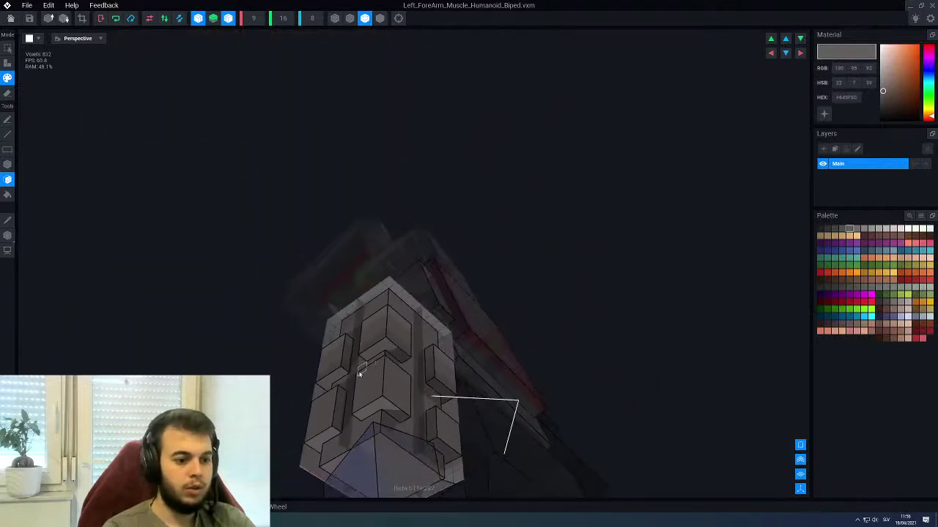
right_drag(371, 411, 366, 361)
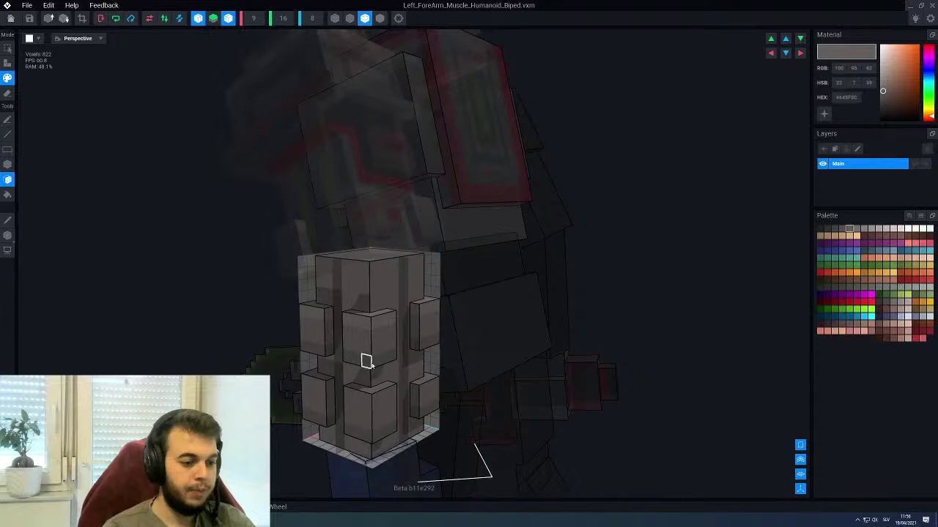
Paint red #A82C23 vertical lines along the forearm's corner edges, between and beyond the corner blocks, with the Line tool
alt+click(374, 320)
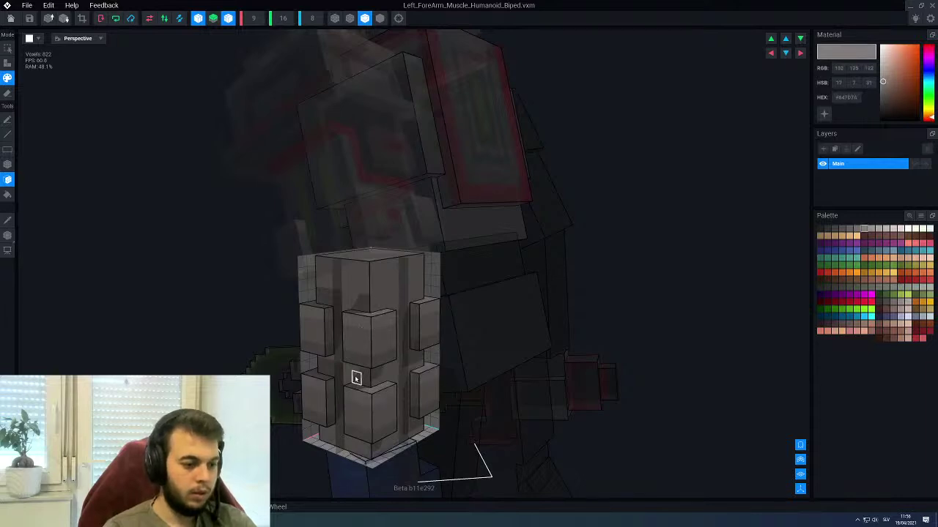
right_drag(356, 376, 340, 308)
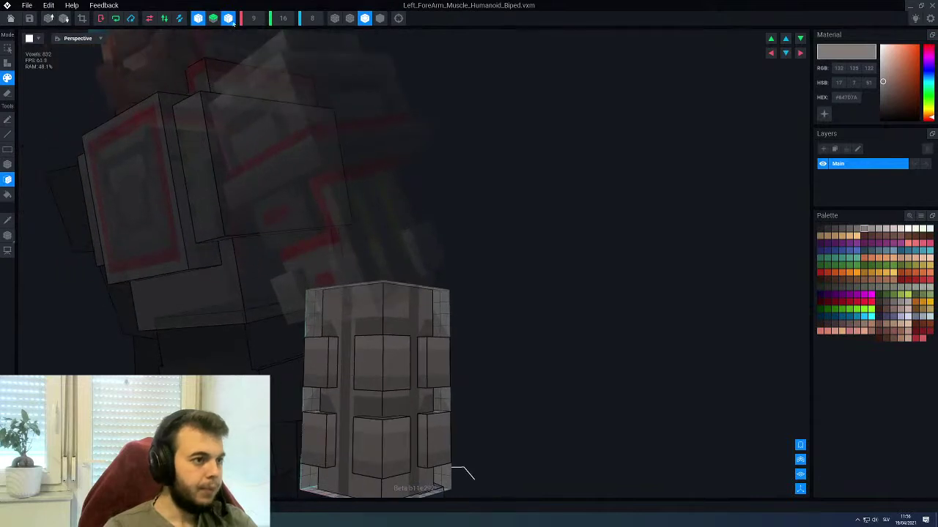
click(915, 279)
middle_drag(374, 440, 431, 396)
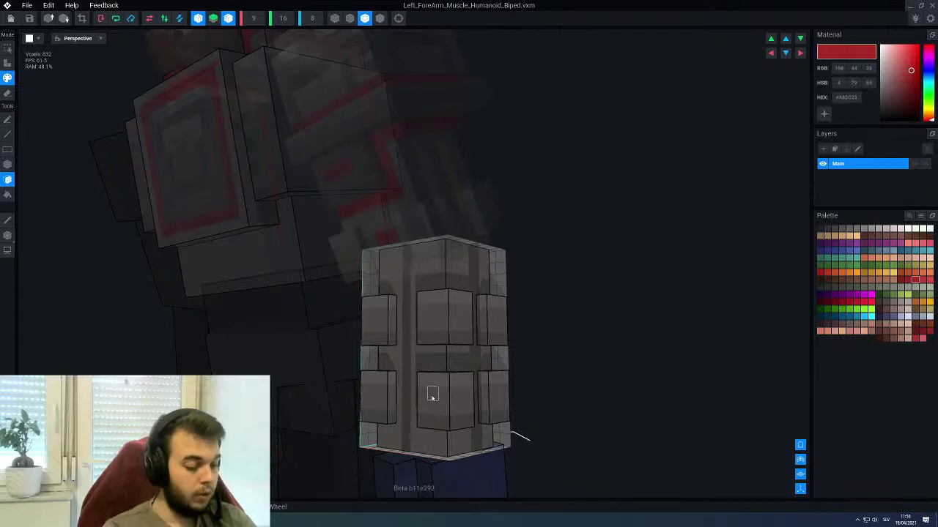
key(l)
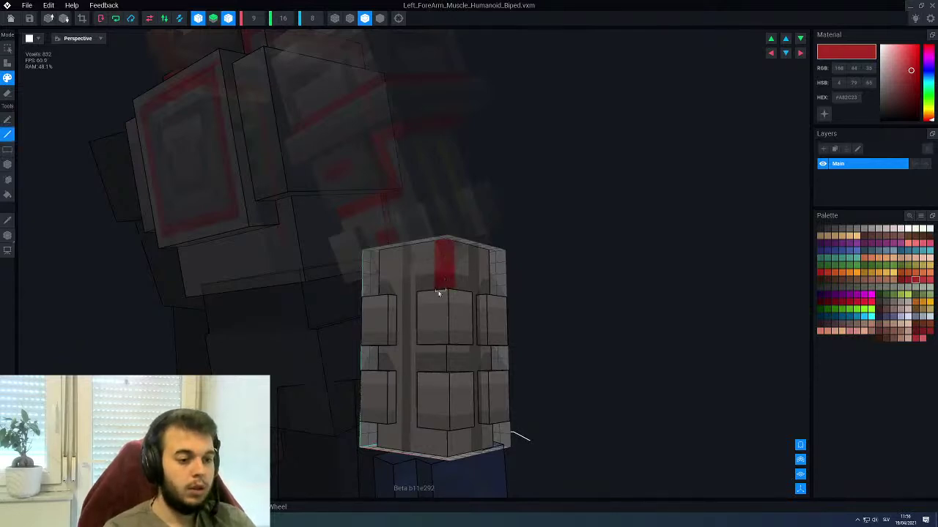
drag(439, 293, 442, 448)
right_drag(422, 394, 423, 393)
scroll(419, 385, up, 2)
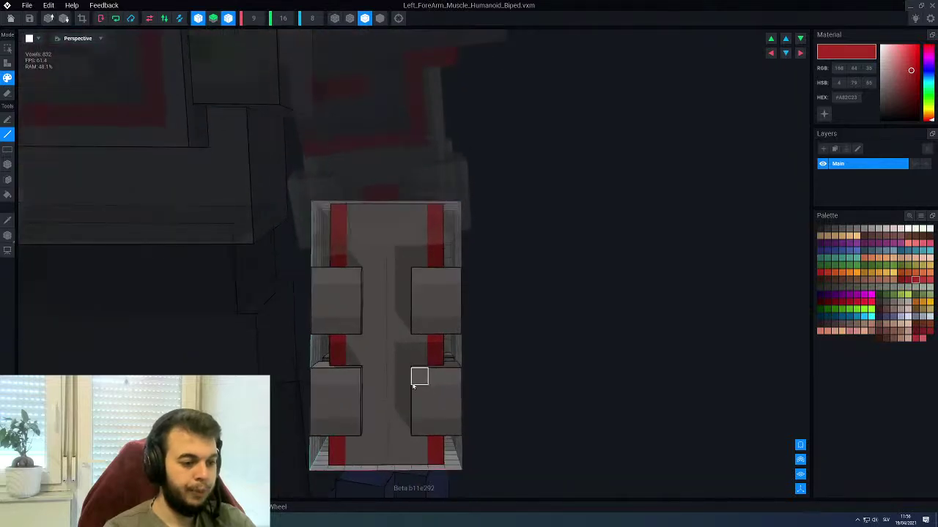
Paint short red horizontal bands across the forearm's faces, linking the corner blocks in both the upper and lower rows
click(391, 397)
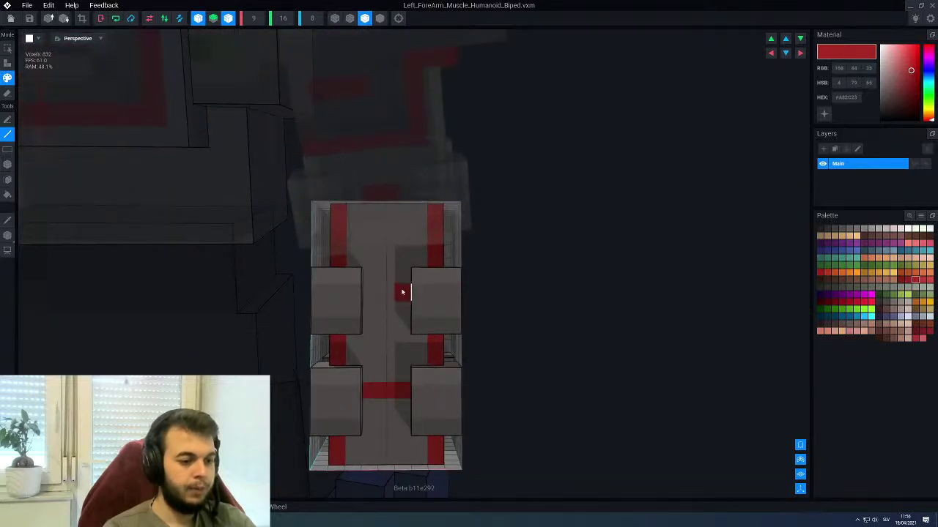
drag(402, 291, 386, 293)
right_drag(403, 325, 396, 323)
click(431, 290)
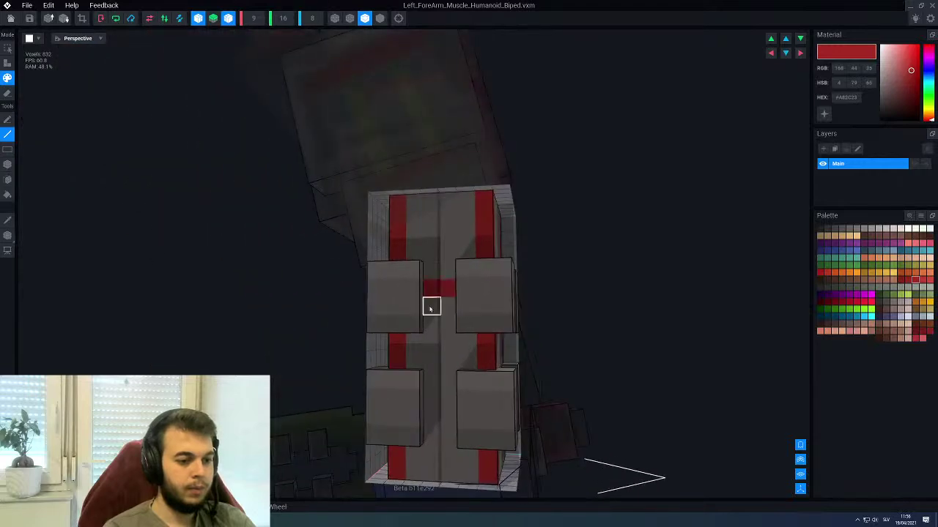
right_drag(433, 398, 494, 354)
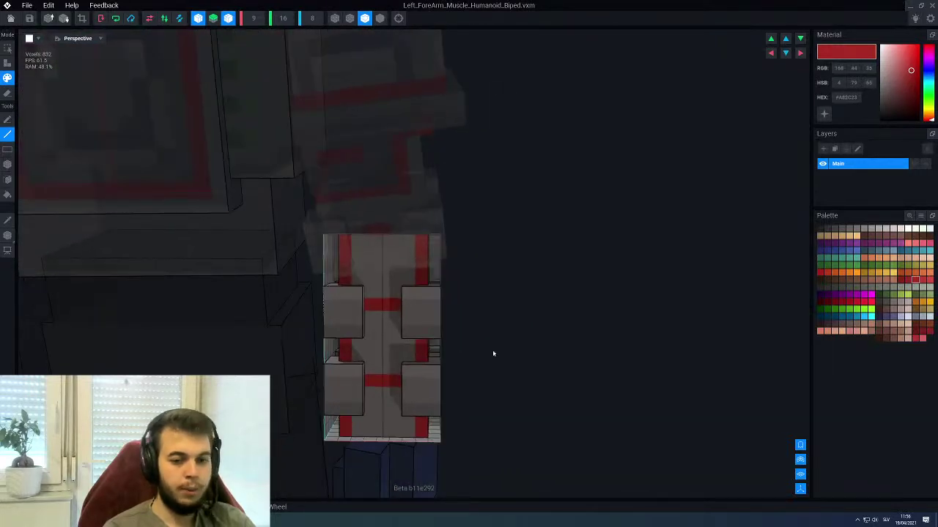
Try shading the forearm's surface between the corner blocks with darker grey #645F5C lines, and undo the last stroke
alt+click(408, 355)
click(849, 230)
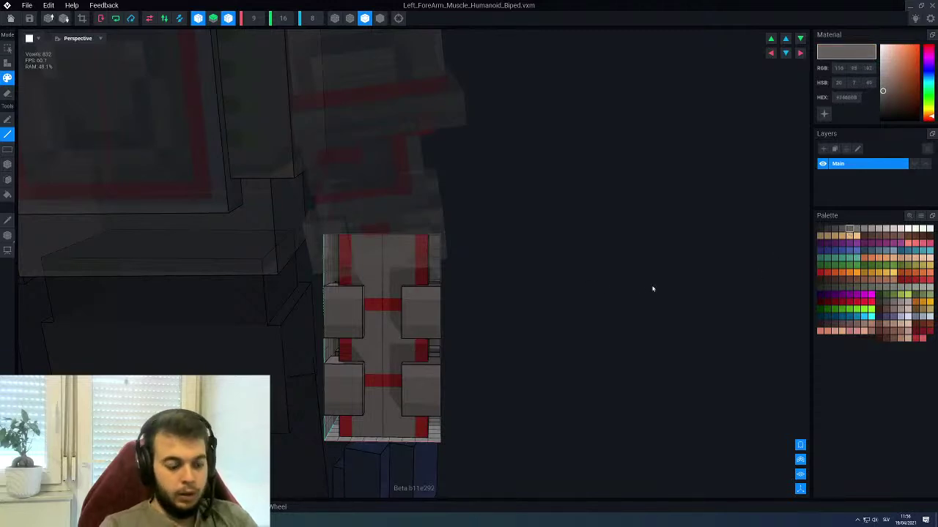
scroll(395, 317, up, 5)
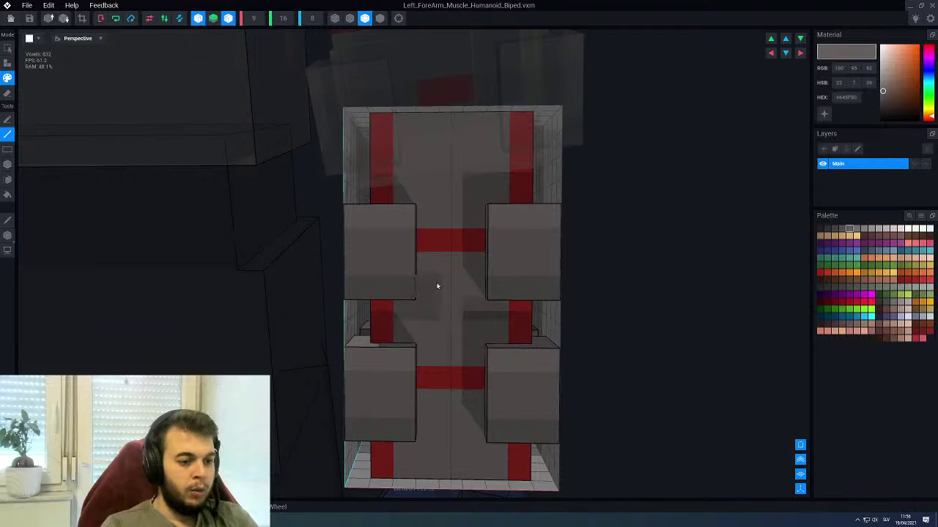
middle_drag(424, 404, 435, 296)
drag(437, 296, 436, 343)
right_drag(438, 377, 458, 293)
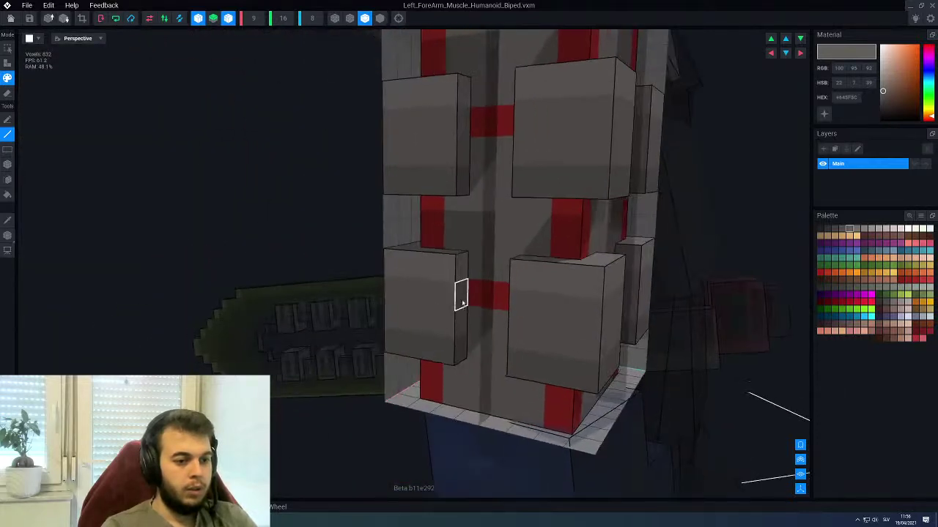
right_drag(483, 148, 475, 308)
drag(468, 358, 456, 359)
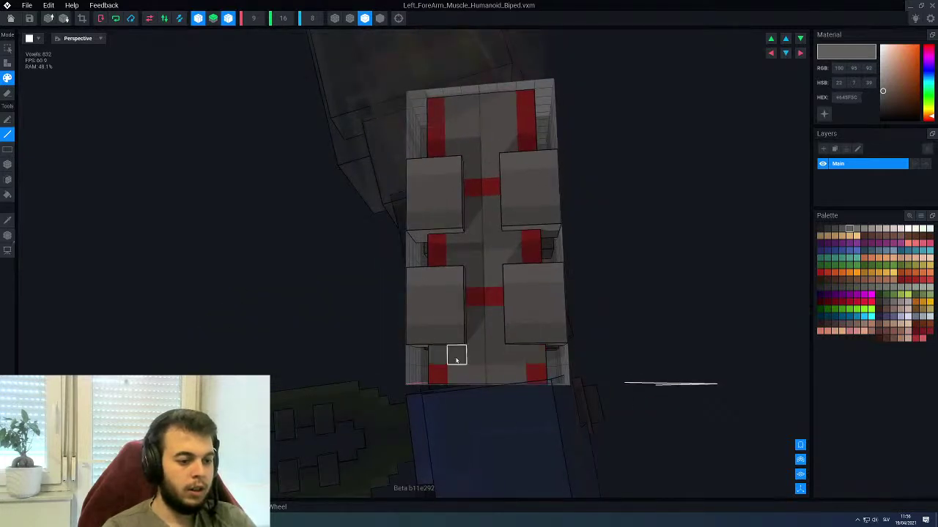
key(ctrl+z)
scroll(477, 357, down, 3)
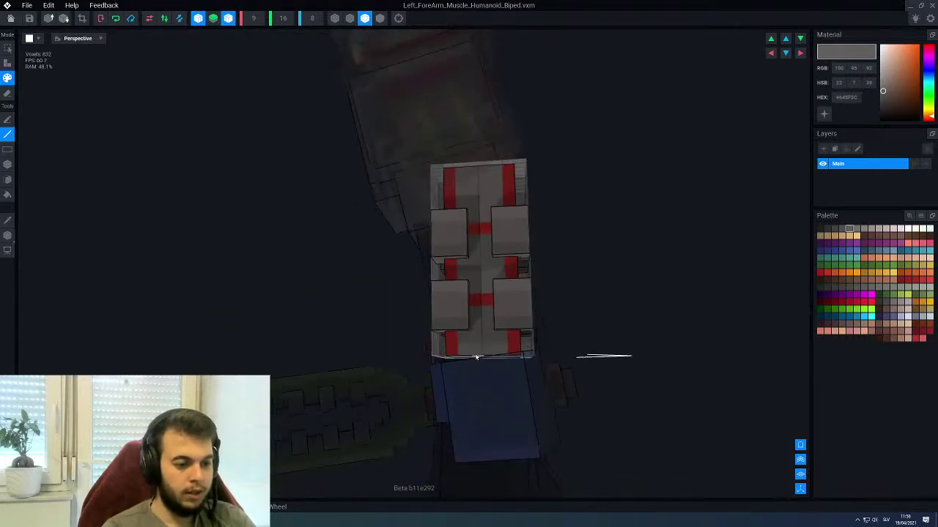
right_drag(477, 357, 458, 338)
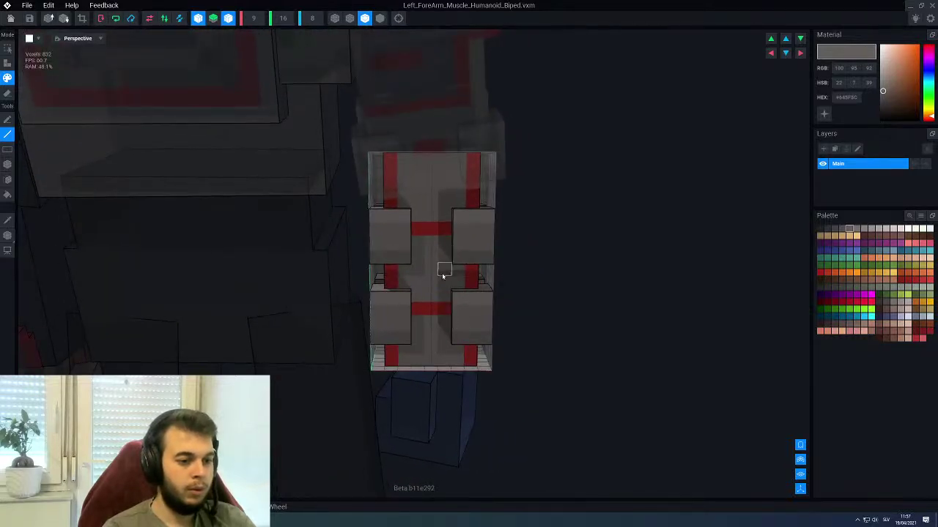
right_drag(443, 276, 431, 268)
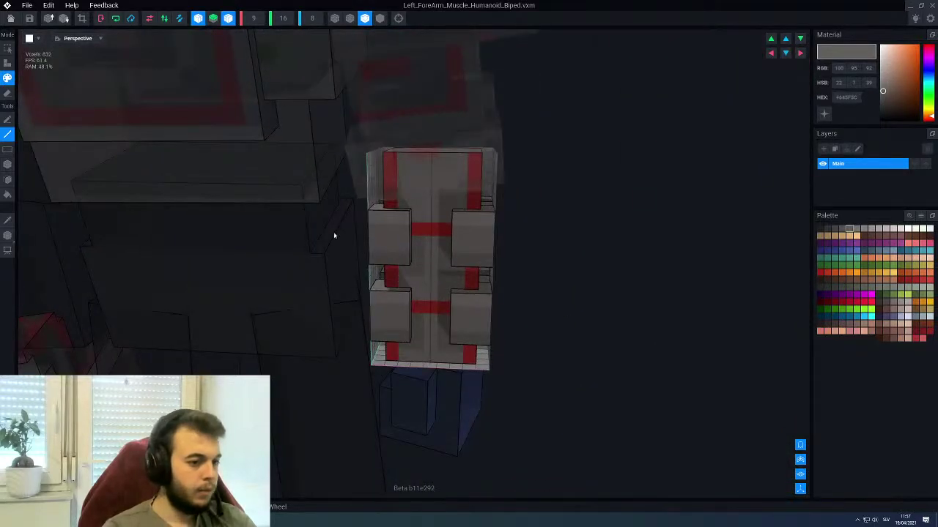
alt+click(385, 220)
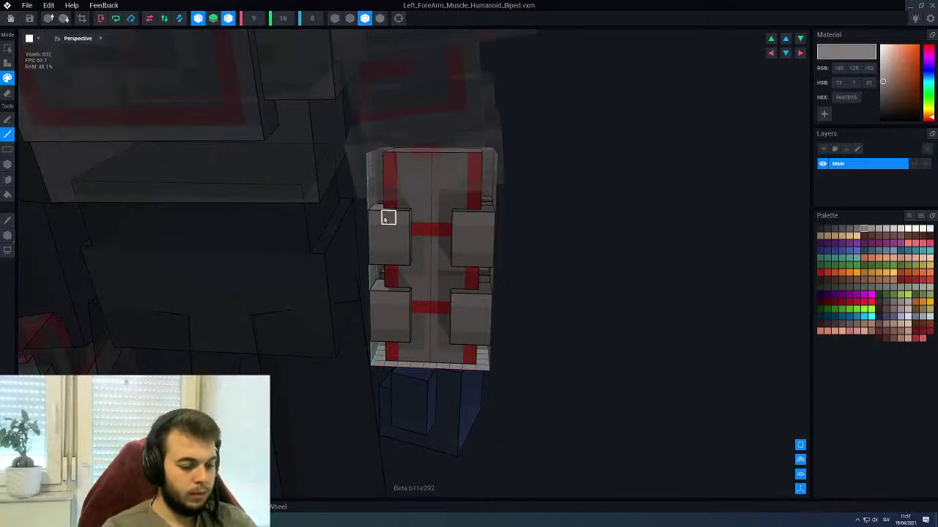
key(t)
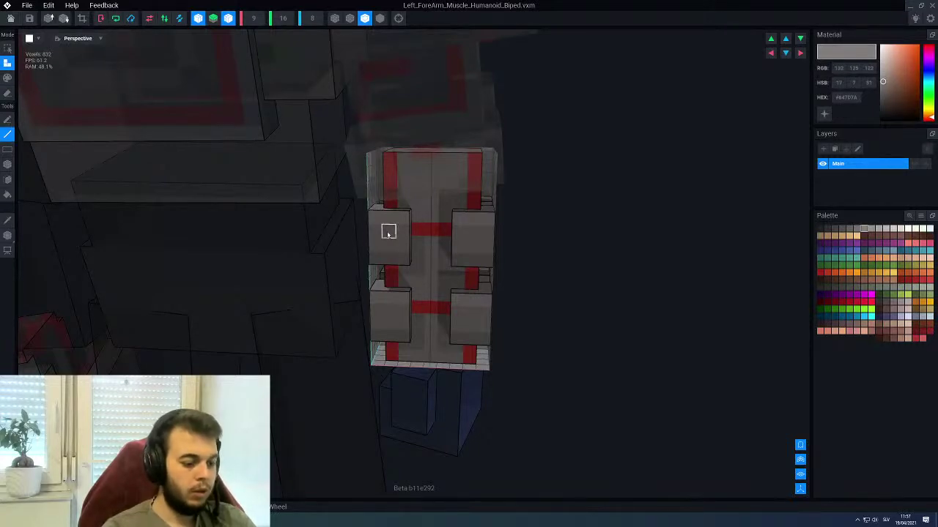
key(g)
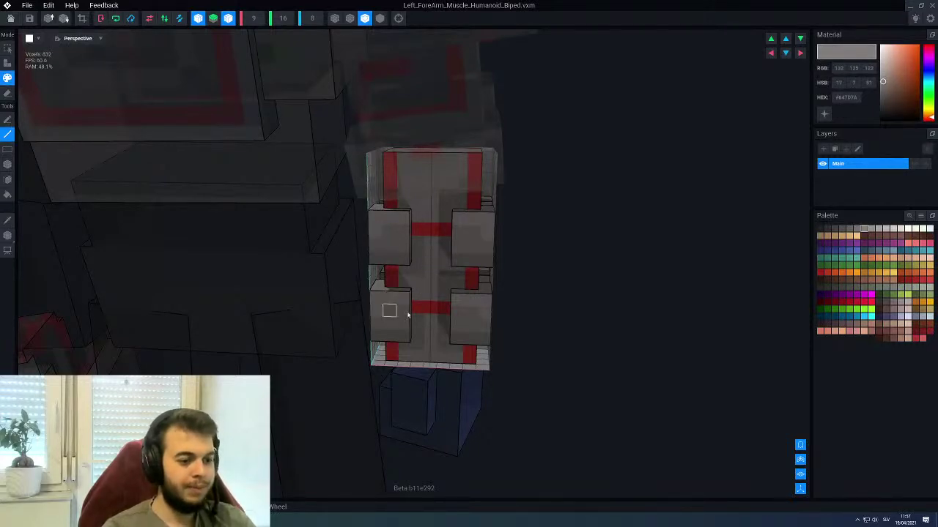
right_drag(408, 315, 448, 305)
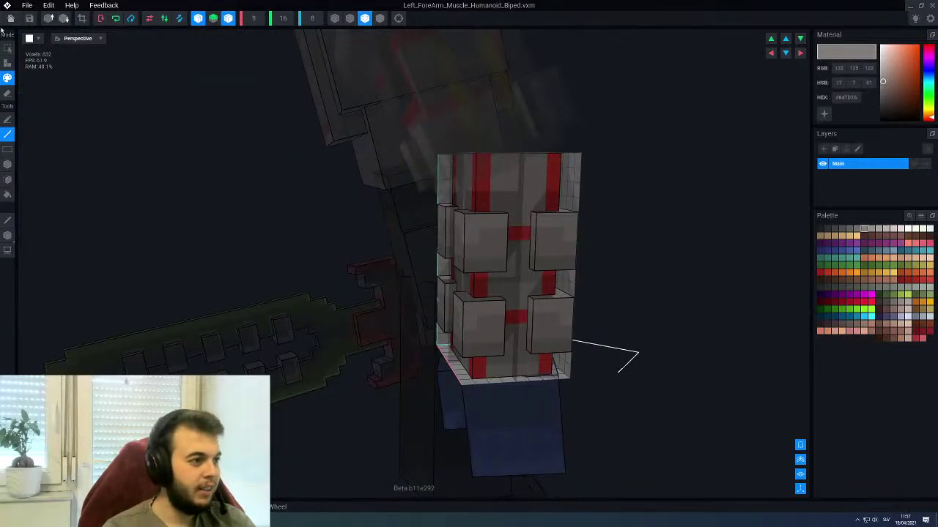
Save the forearm changes, return to the full character and open the blue left hand volume for editing
click(11, 18)
click(407, 176)
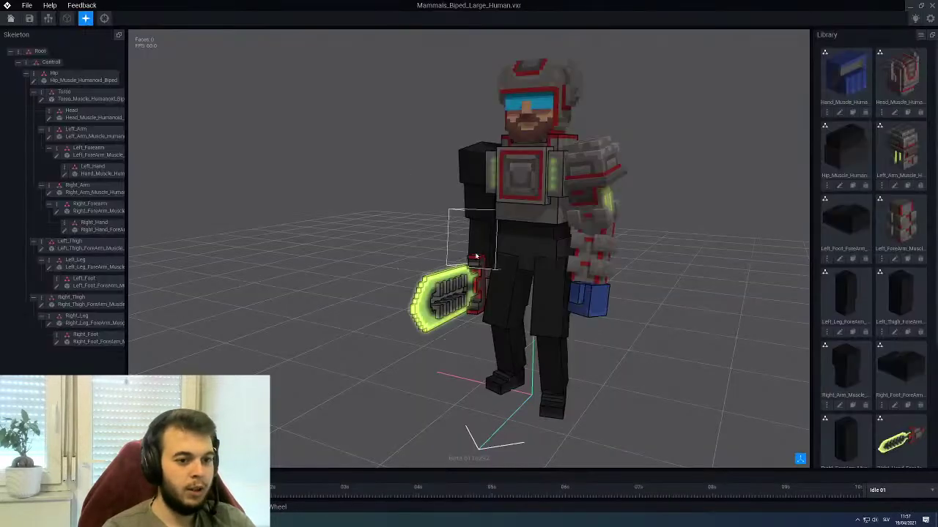
scroll(528, 281, down, 3)
right_drag(543, 288, 556, 291)
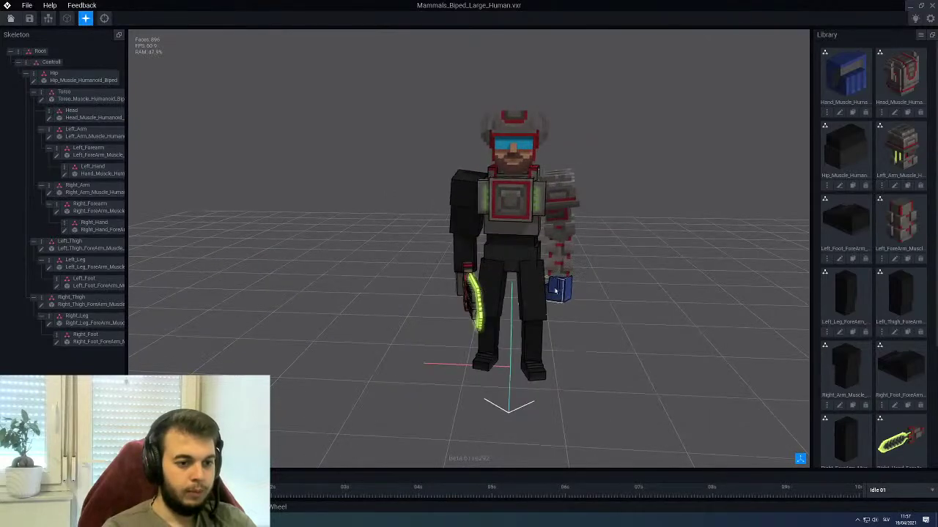
scroll(568, 293, up, 2)
click(567, 291)
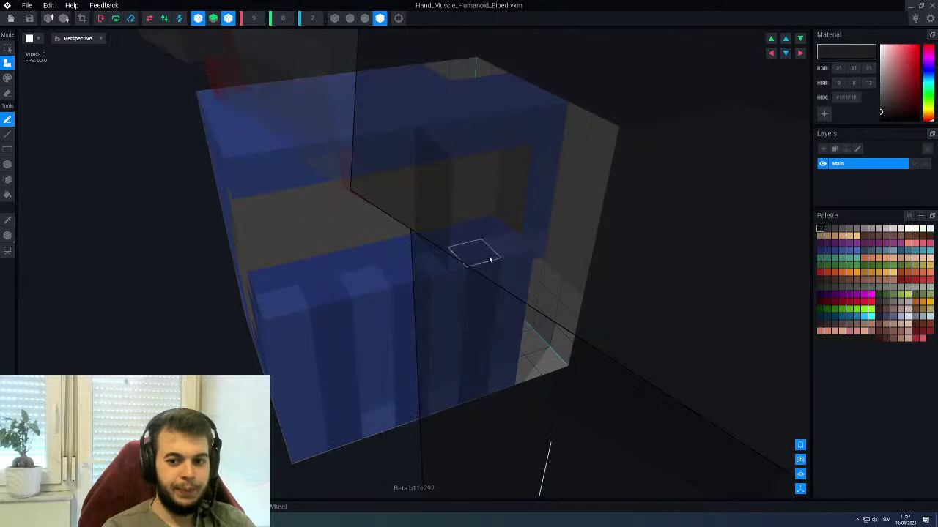
Fill the hand's main blue surface with mid grey #746E6B in paint mode
right_drag(450, 251, 460, 219)
scroll(460, 218, down, 6)
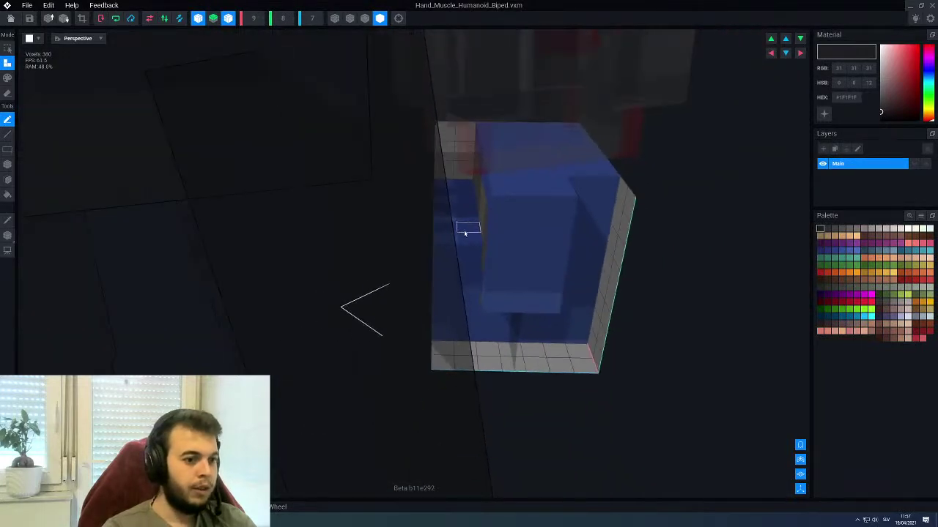
right_drag(514, 246, 515, 236)
click(855, 230)
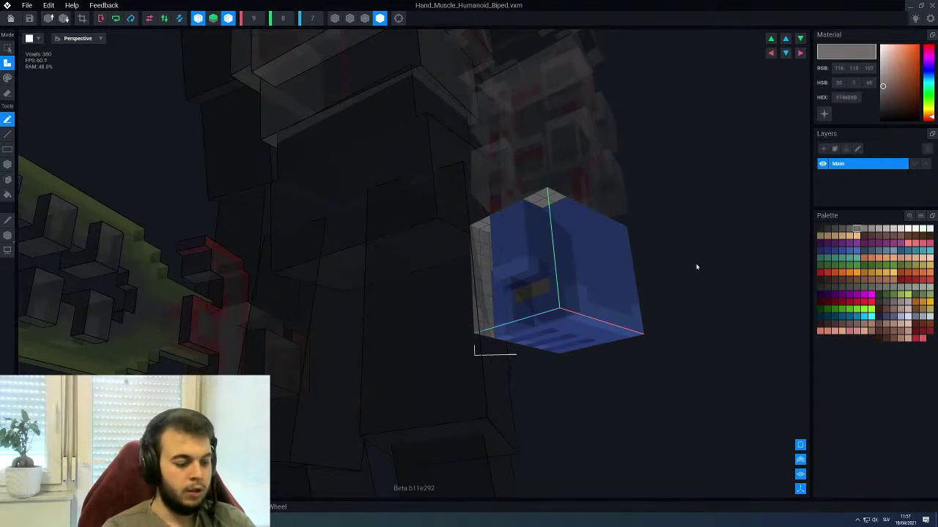
key(p)
key(f)
click(608, 250)
mouse_move(596, 256)
right_down()
mouse_move(597, 266)
mouse_move(586, 258)
mouse_move(594, 262)
right_up()
Hide the surrounding body parts and fill the blue gaps between the hand's fingers with darker grey #534F4E
click(841, 233)
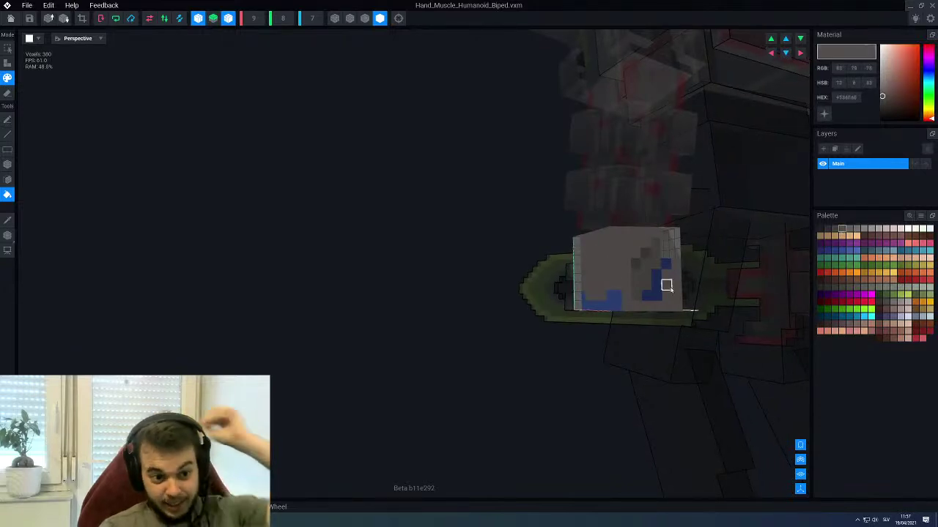
right_drag(666, 285, 659, 350)
click(800, 443)
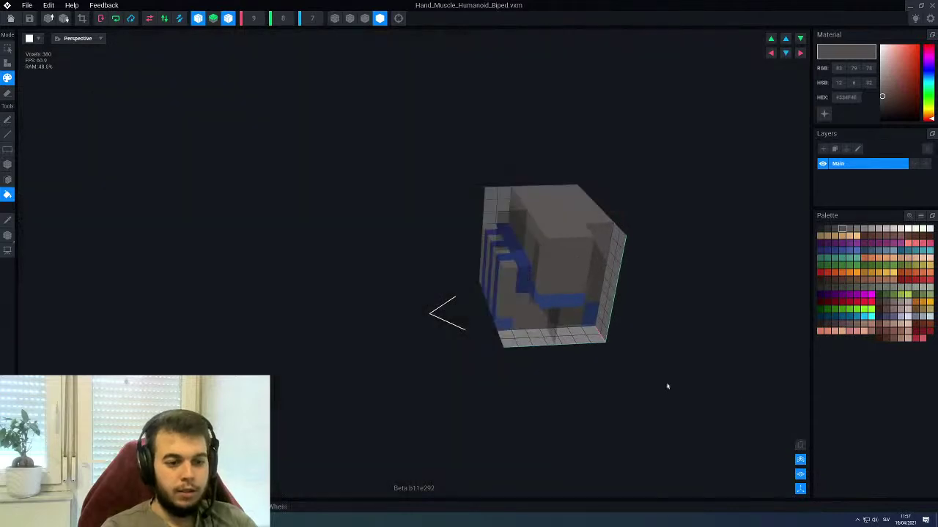
right_drag(483, 293, 530, 293)
scroll(506, 281, up, 3)
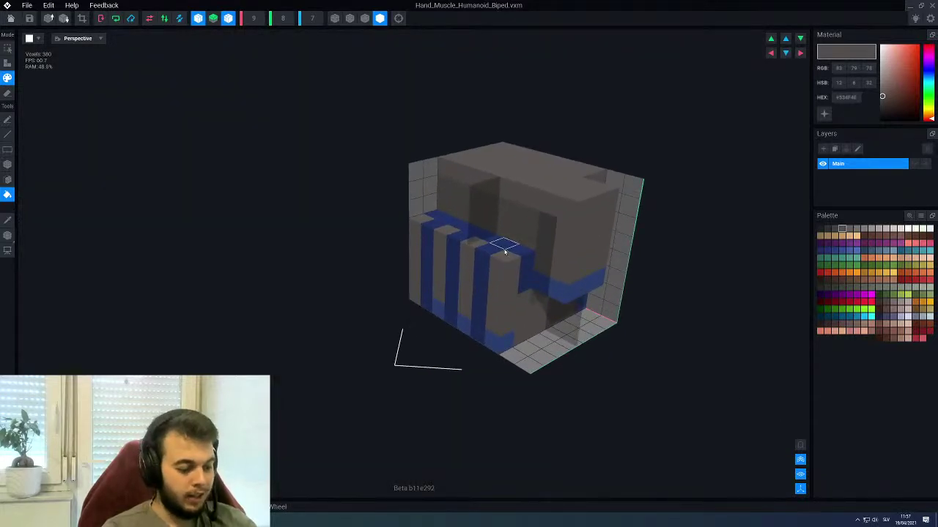
right_drag(504, 252, 594, 313)
scroll(594, 313, up, 2)
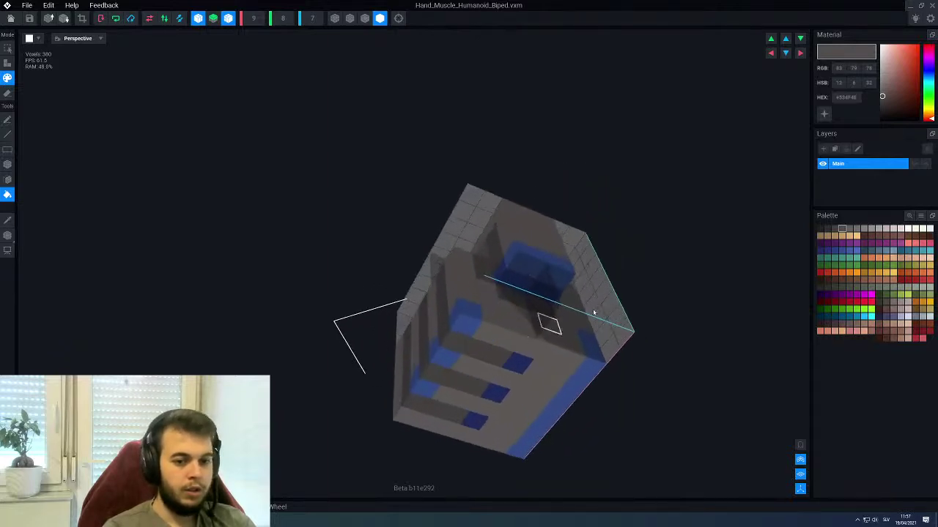
Fill the blue patches at the ends of the finger gaps with dark grey #423F3E and turn off X and Z mirroring
click(834, 228)
click(526, 372)
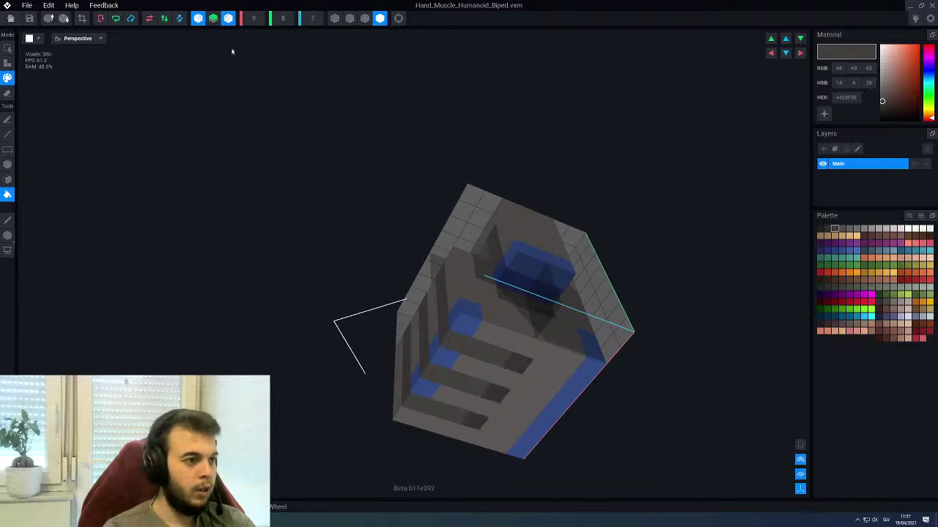
click(230, 23)
click(199, 19)
Try filling the hand's grey surface with dark grey #423F3E, and undo that fill
right_drag(513, 324, 535, 324)
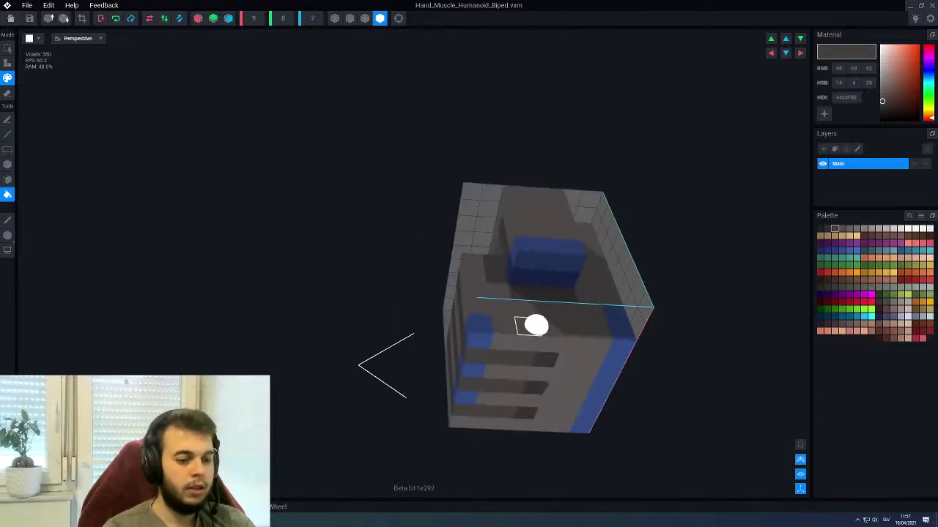
click(545, 331)
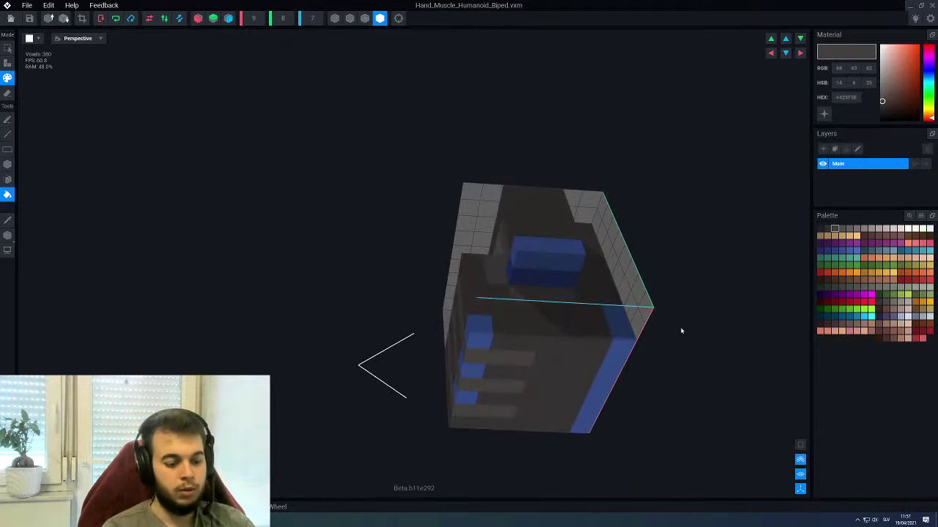
key(ctrl+z)
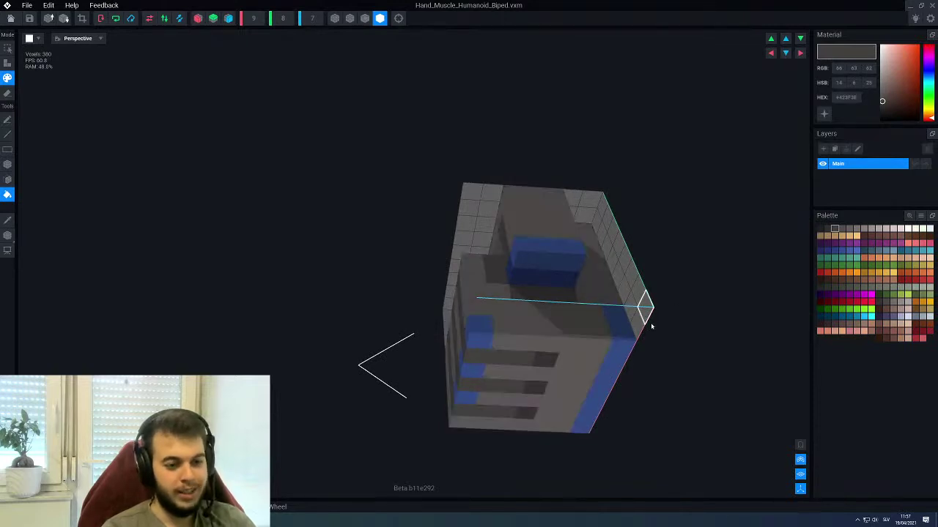
Fill the blue fingertip patches and the blue U-shaped border on the back of the hand with light grey #847D7A
alt+click(551, 319)
click(863, 230)
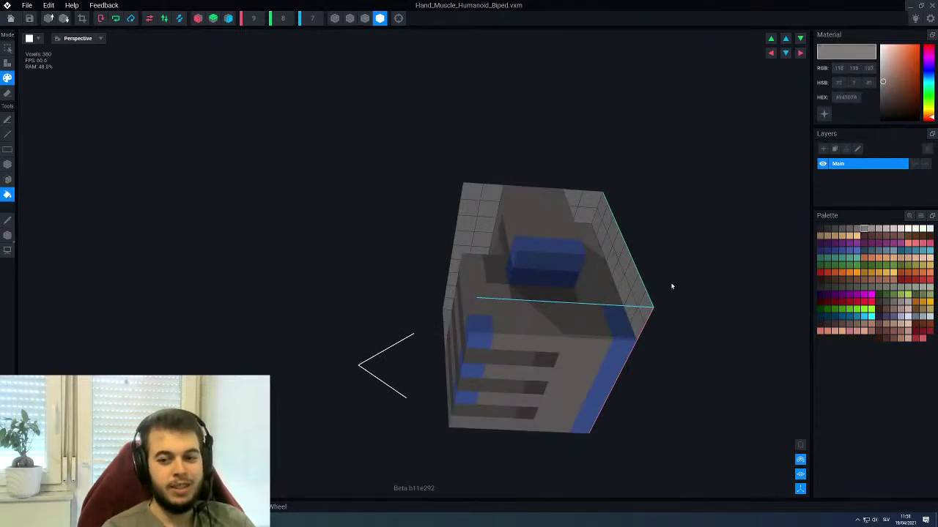
right_drag(482, 343, 476, 359)
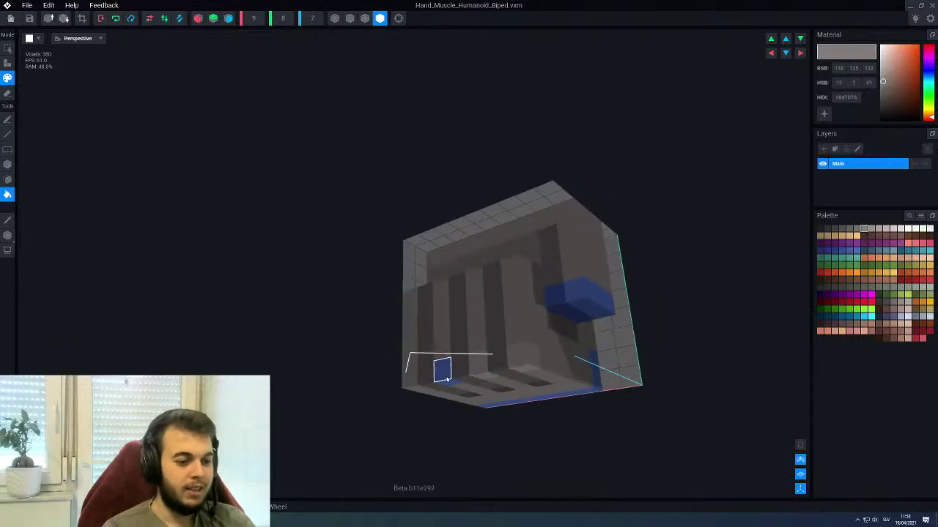
right_drag(469, 394, 512, 371)
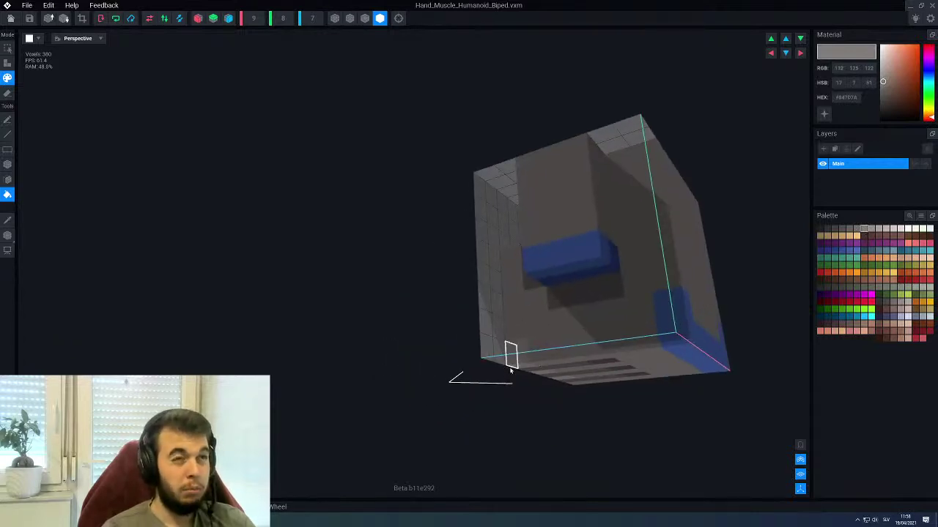
right_drag(638, 329, 663, 303)
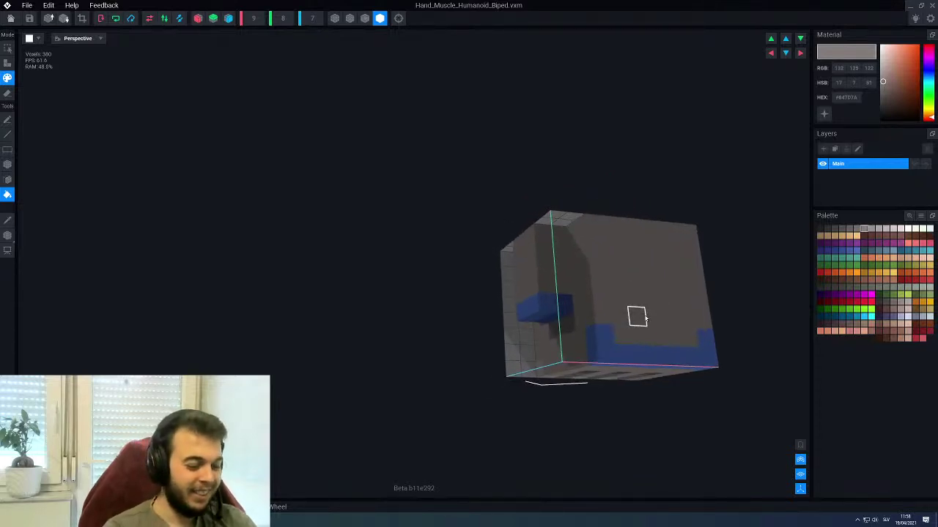
key(f)
click(644, 351)
scroll(630, 335, down, 3)
right_drag(611, 330, 585, 345)
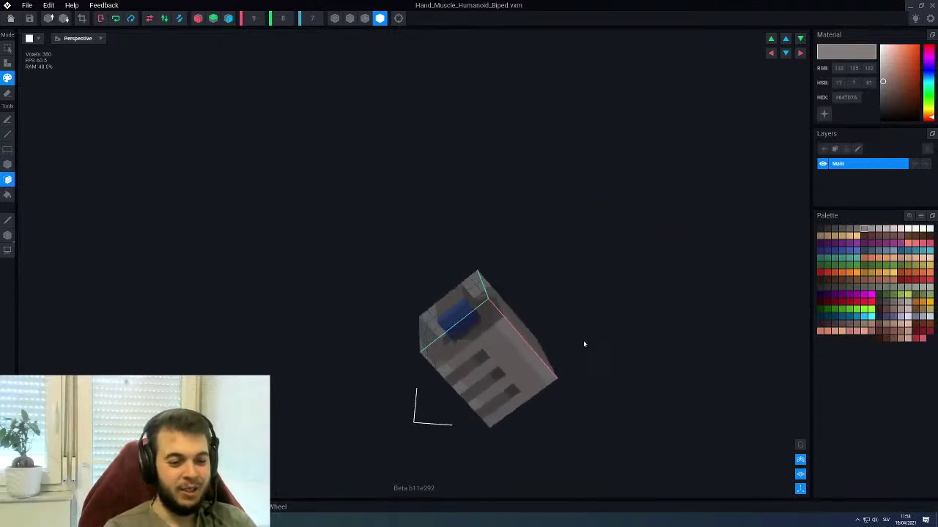
Fill the blue side and lower faces of the thumb with dark grey #423F3E using the face tool
scroll(519, 362, up, 3)
key(l)
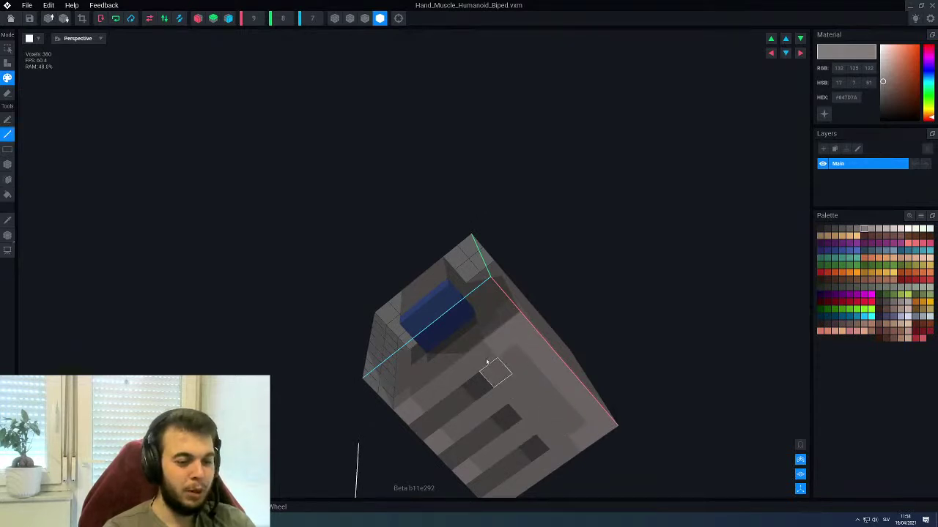
right_drag(457, 352, 564, 372)
right_drag(518, 341, 509, 337)
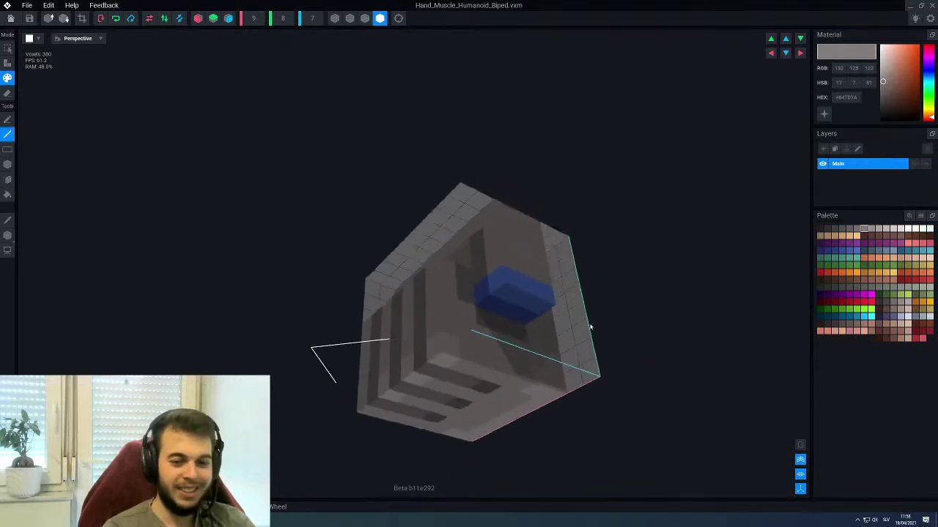
scroll(549, 320, up, 2)
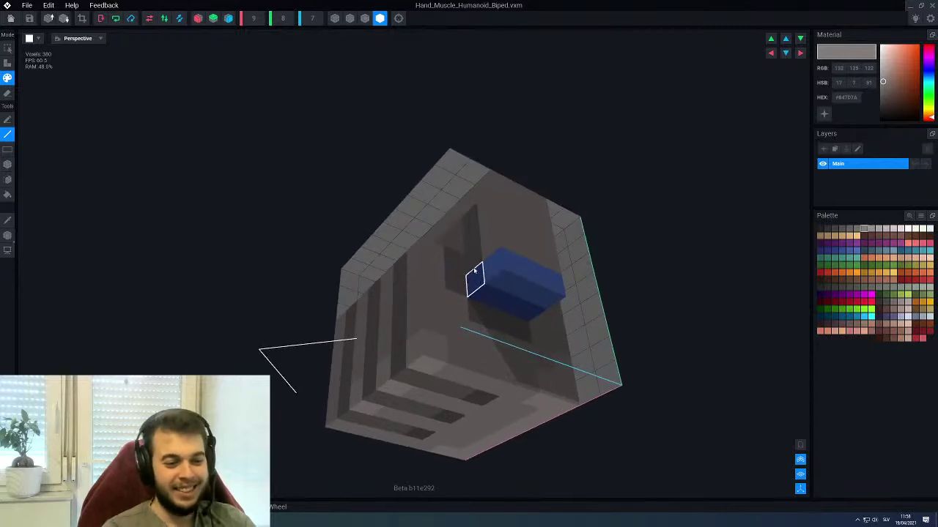
alt+click(476, 400)
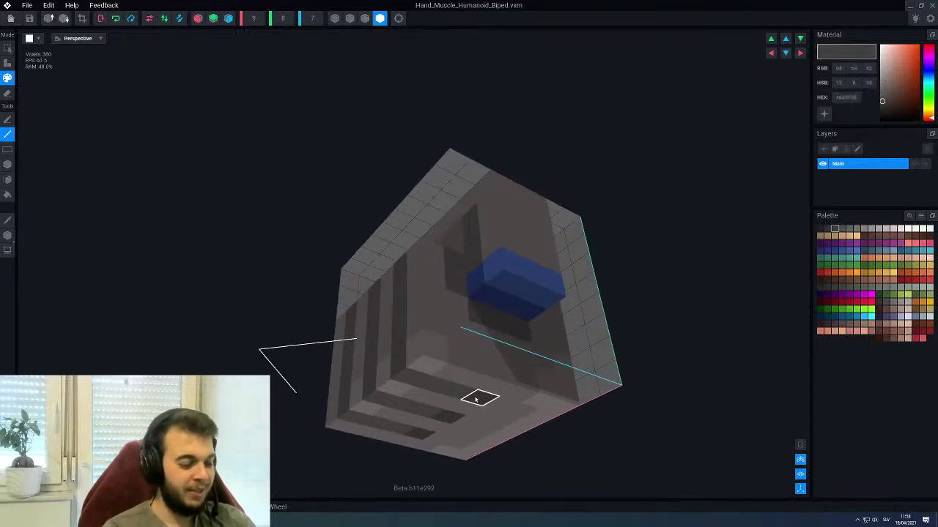
key(f)
click(495, 296)
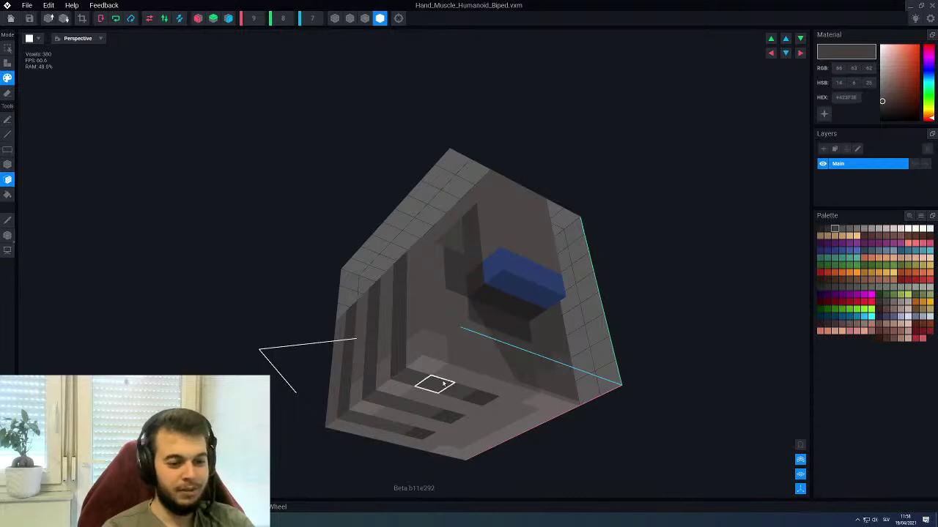
Fill the thumb's remaining blue front faces with light grey #847D7A
alt+click(418, 366)
click(491, 273)
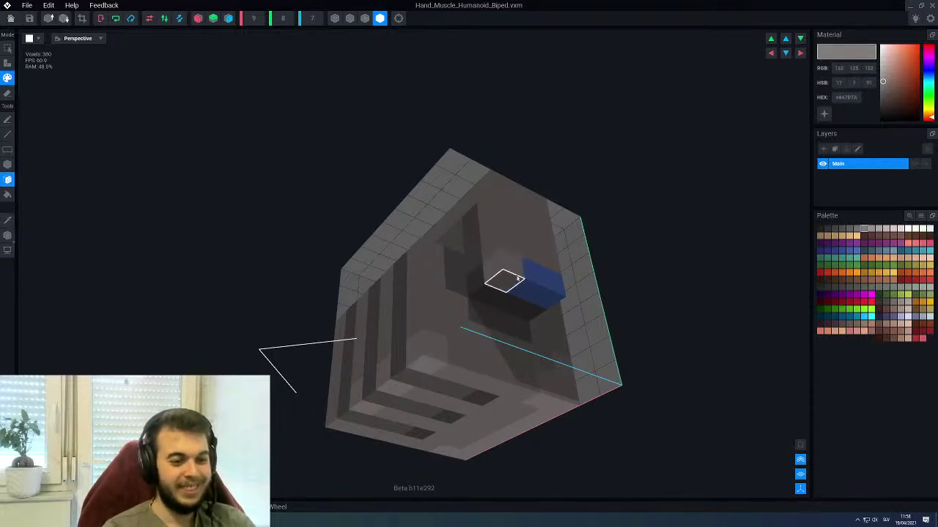
click(502, 276)
scroll(502, 276, down, 5)
right_drag(460, 303, 506, 346)
scroll(564, 315, up, 3)
right_drag(564, 315, 566, 313)
scroll(596, 317, up, 1)
middle_drag(596, 317, 570, 348)
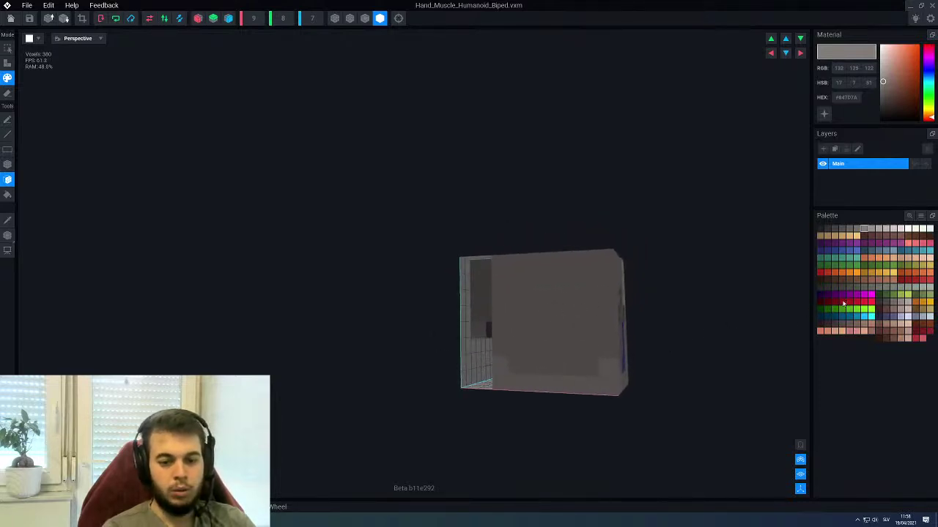
Draw a red U-shaped outline on the back of the hand and join its ends with a red line across the adjoining wrist face
click(916, 280)
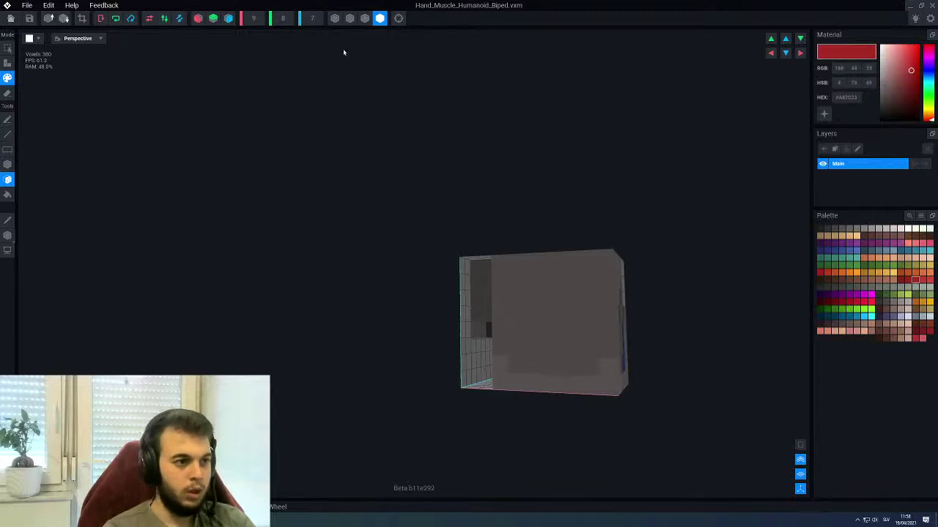
click(365, 18)
scroll(534, 341, up, 2)
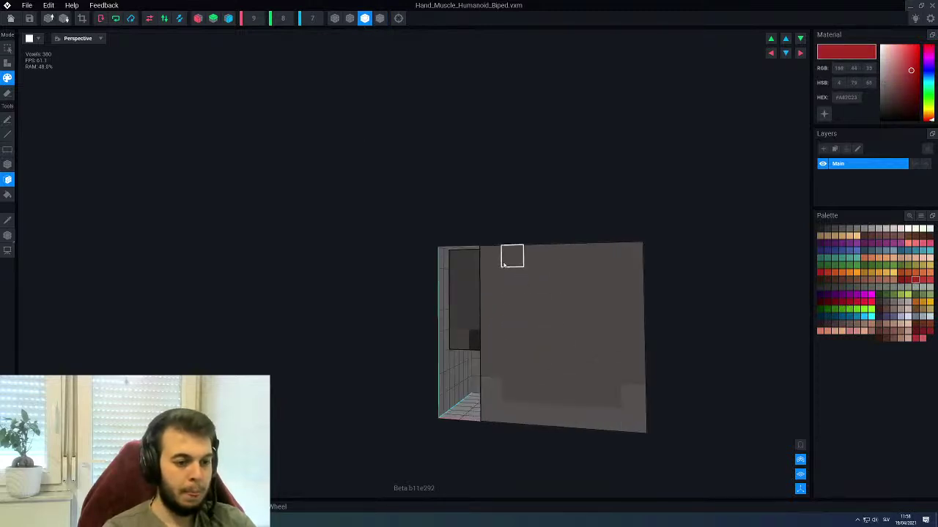
key(l)
mouse_move(511, 256)
mouse_down()
mouse_move(500, 274)
mouse_move(509, 335)
mouse_move(594, 368)
mouse_move(608, 272)
mouse_up()
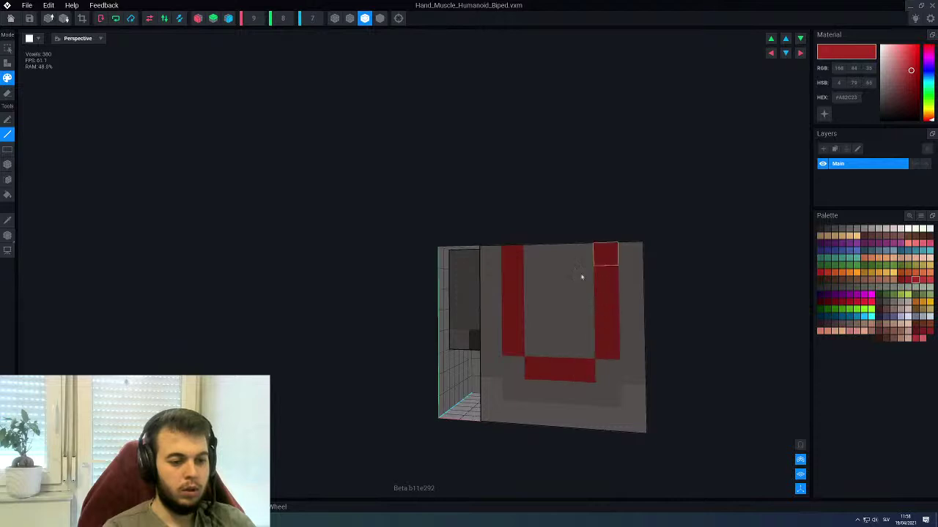
right_drag(582, 274, 529, 309)
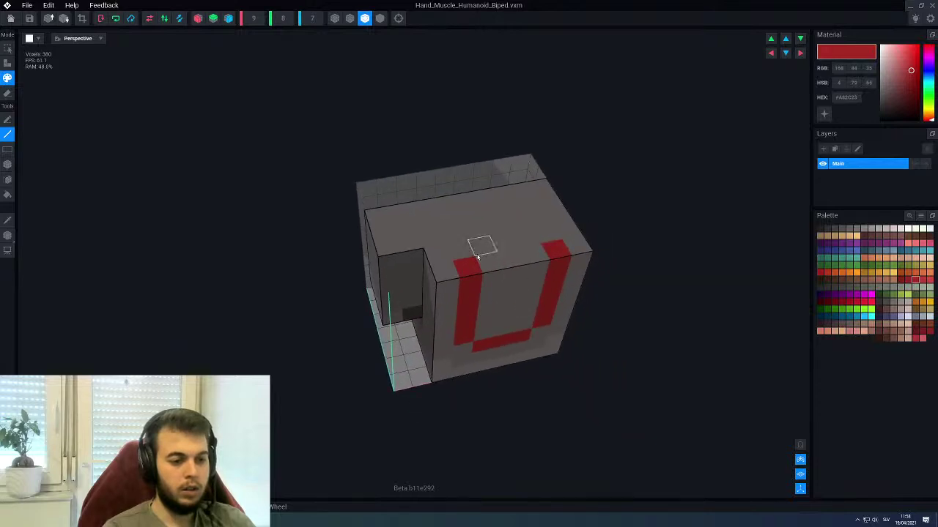
drag(478, 256, 549, 241)
mouse_move(549, 242)
right_down()
mouse_move(540, 285)
mouse_move(548, 293)
right_up()
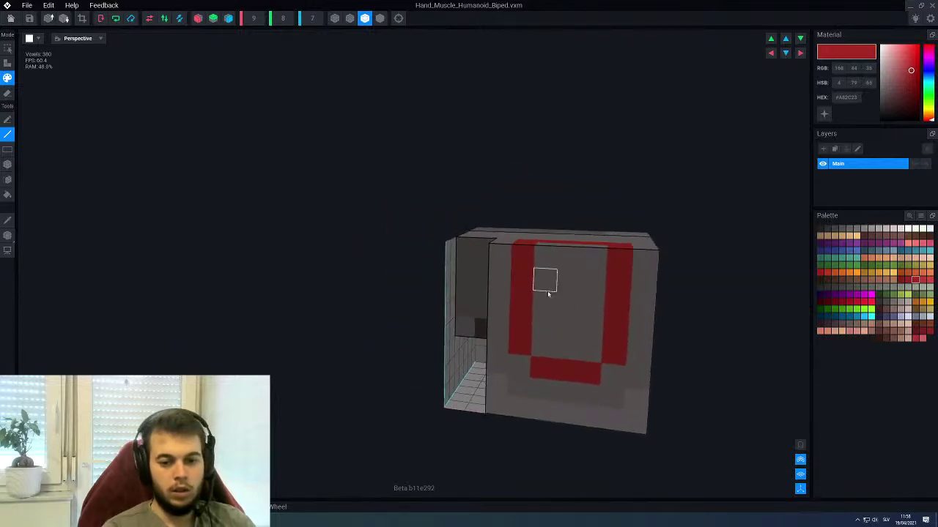
Paint a light green #94A844 stripe with darker green #5E793B ends inside the red outline and make both greens emissive
click(893, 295)
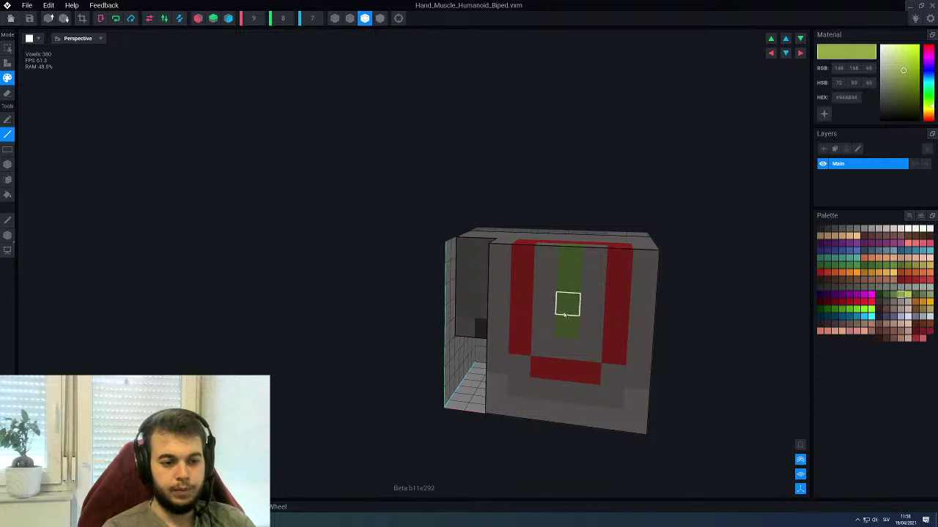
drag(563, 323, 569, 284)
click(896, 296)
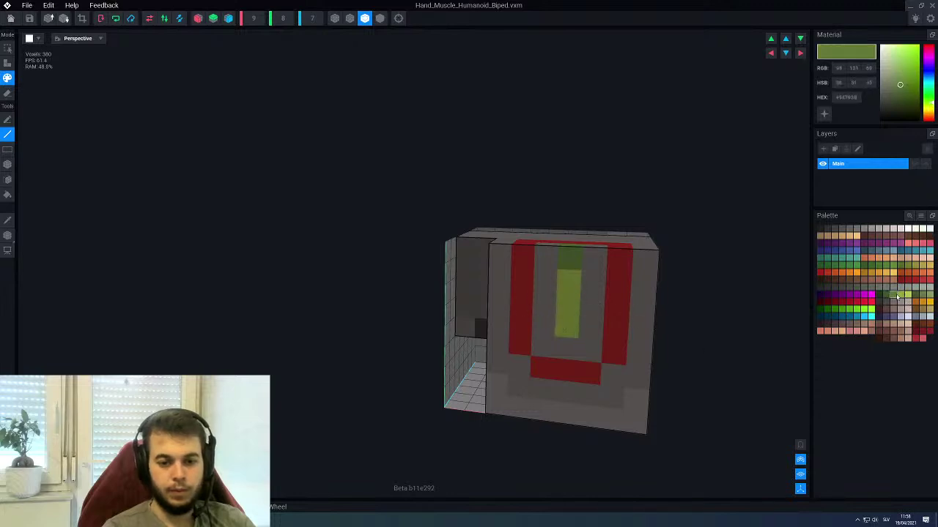
click(824, 114)
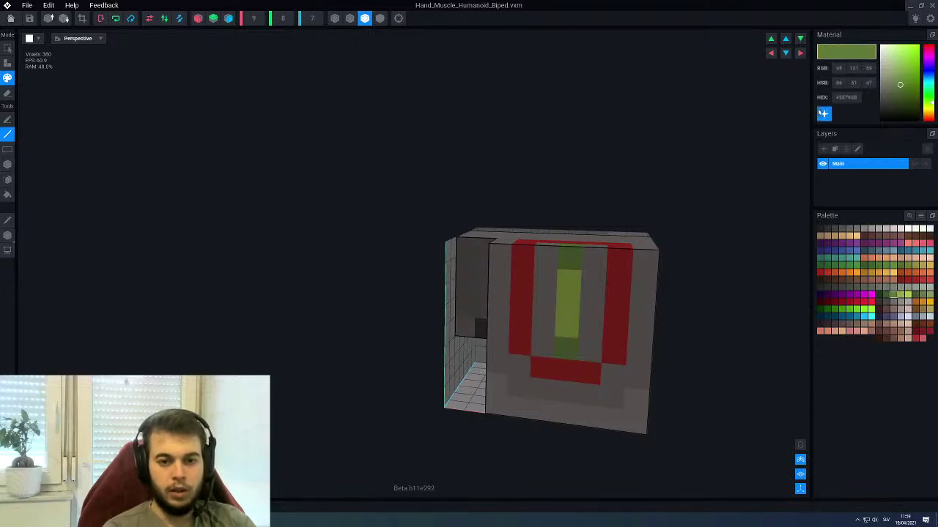
click(901, 296)
click(825, 114)
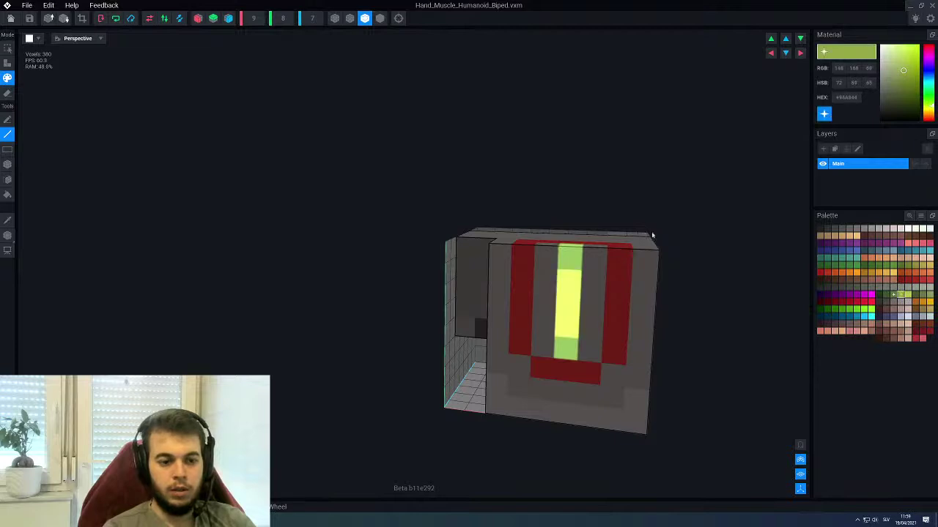
Save the hand model, return to the full character rig and inspect the finished left arm
scroll(450, 202, down, 6)
right_drag(451, 201, 497, 271)
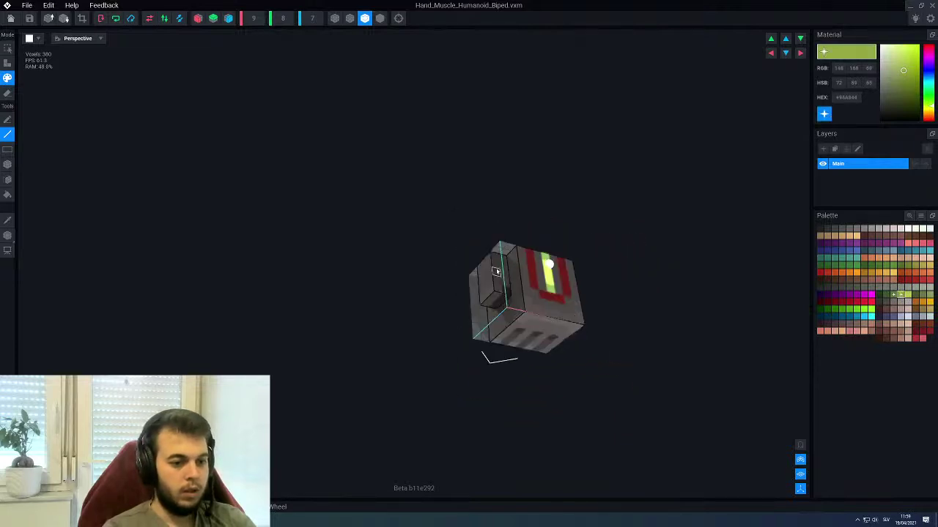
click(10, 18)
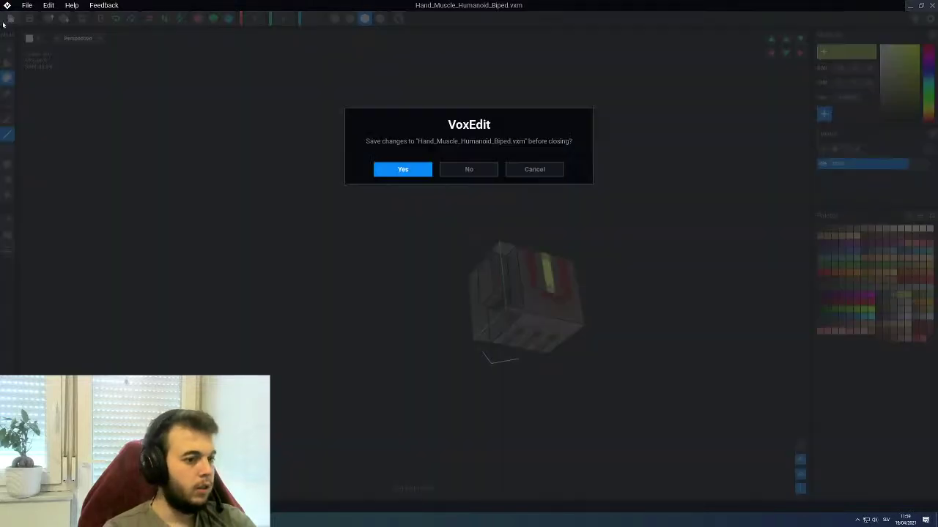
click(403, 170)
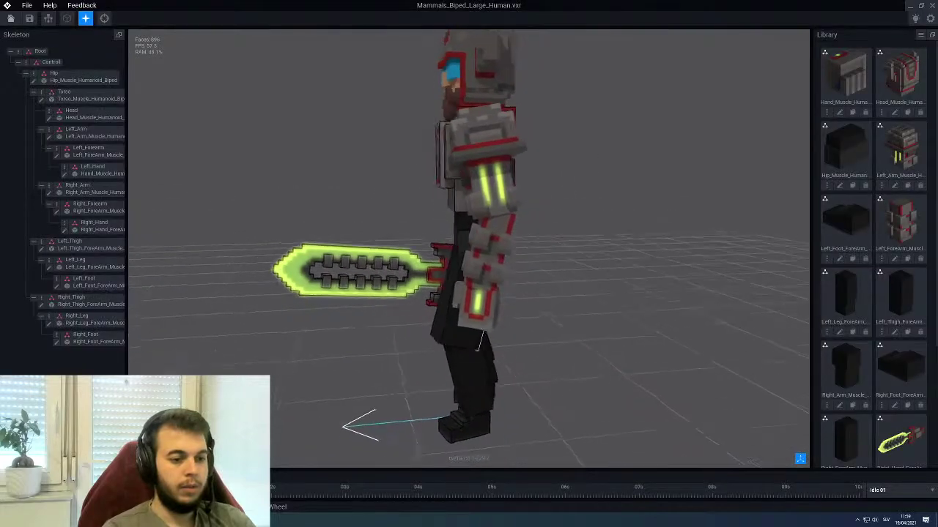
right_drag(469, 249, 456, 248)
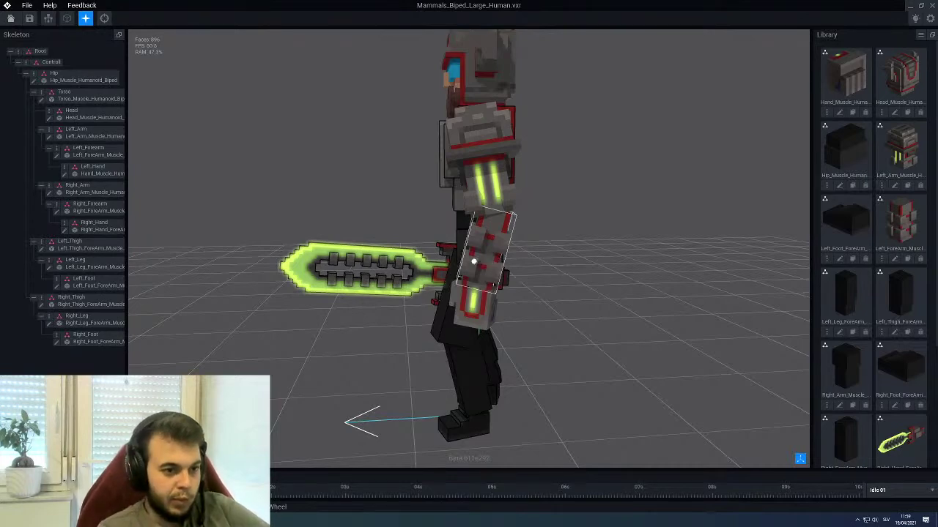
right_drag(474, 261, 474, 261)
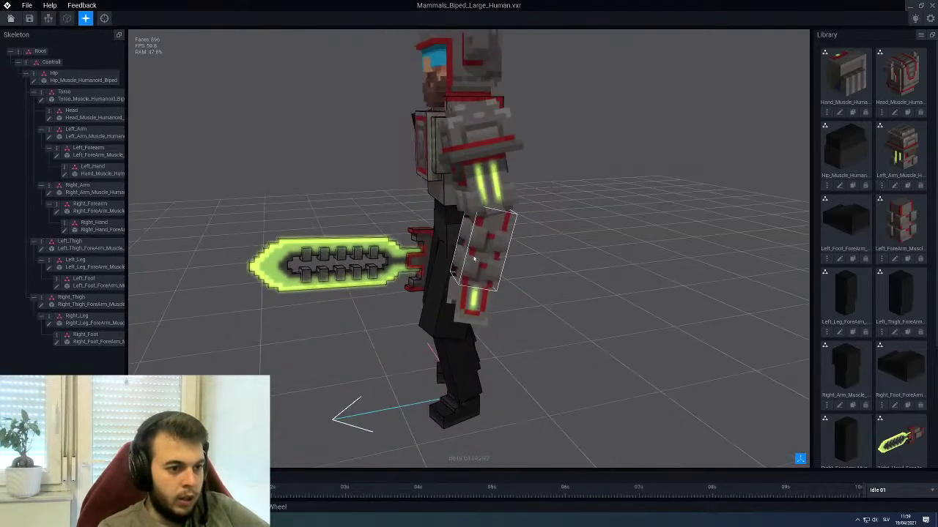
Open the Left_Arm voxel model for editing and bring its two glowing green stripes into close view
click(478, 159)
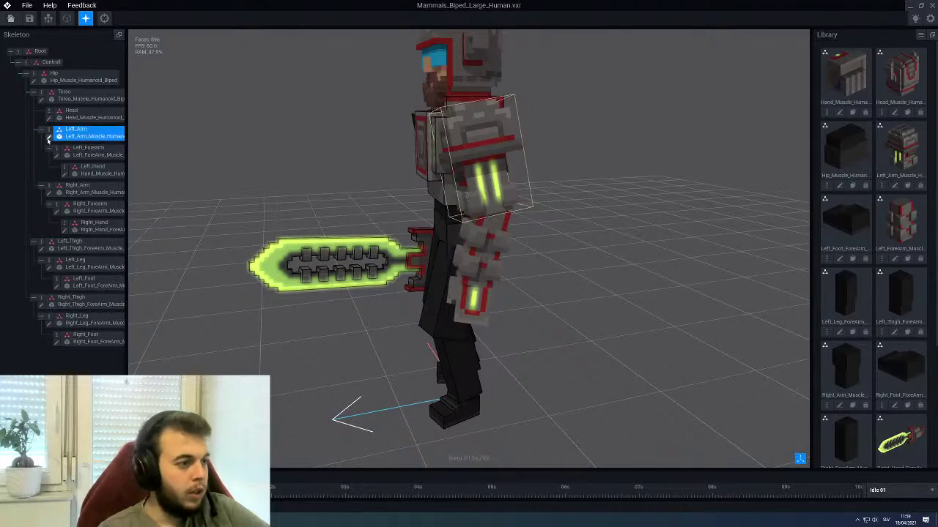
click(48, 137)
right_drag(457, 249, 414, 337)
scroll(415, 337, up, 2)
middle_drag(389, 360, 383, 337)
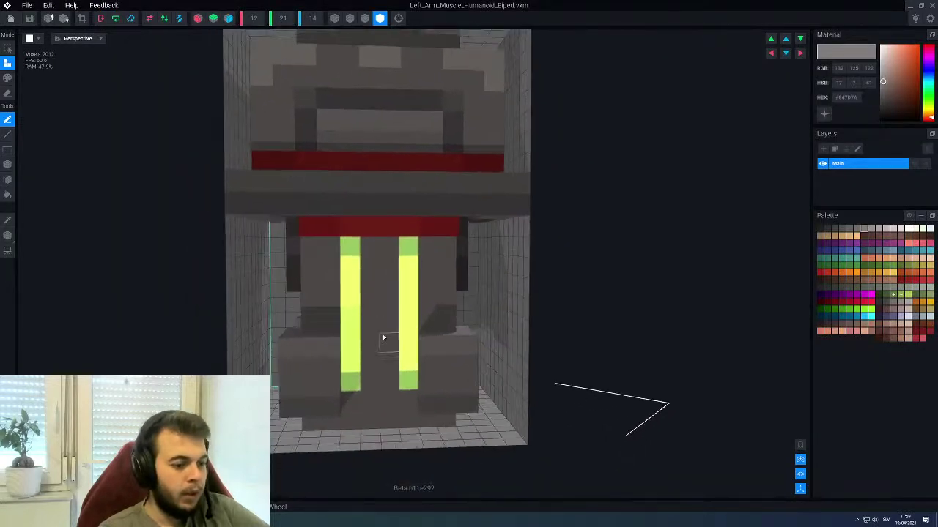
scroll(381, 355, up, 2)
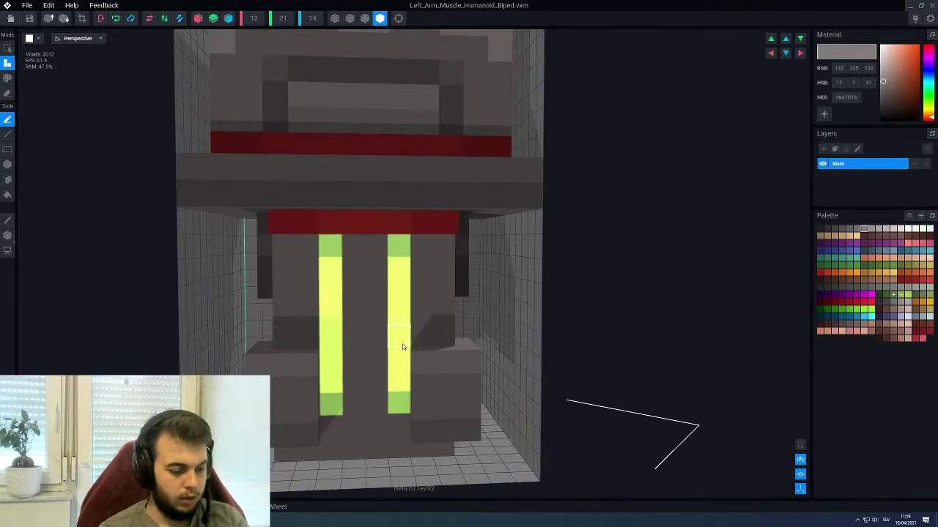
Paint a two-voxel-wide glowing #94A844 stripe down the middle of the upper arm, between the two existing green stripes
alt+click(403, 347)
key(b)
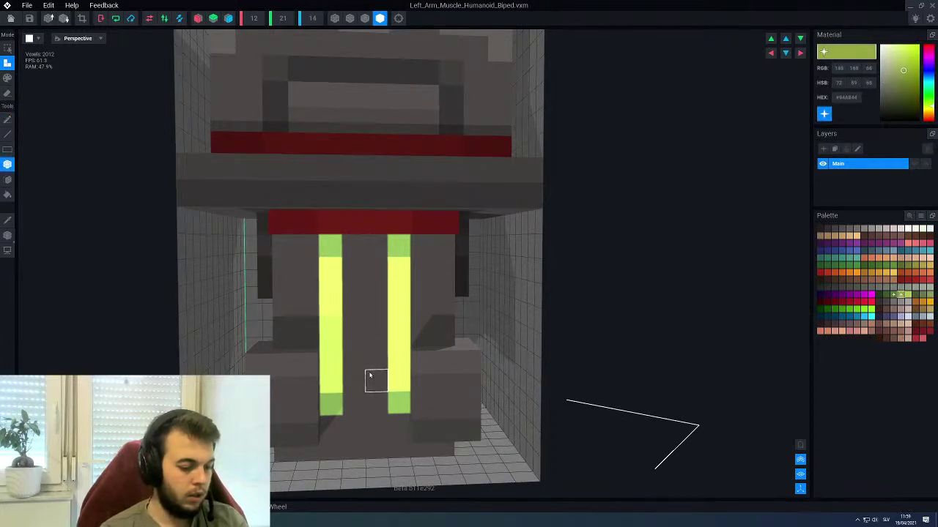
key(g)
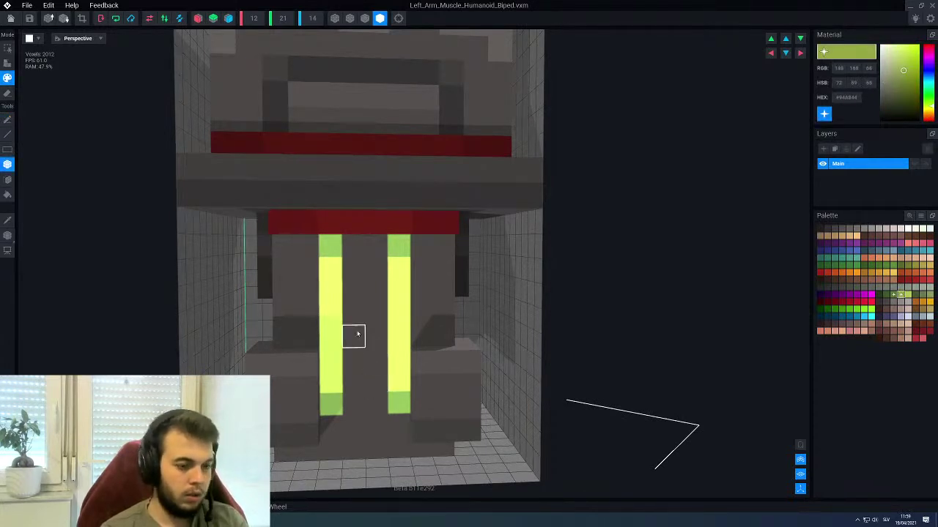
drag(373, 269, 359, 432)
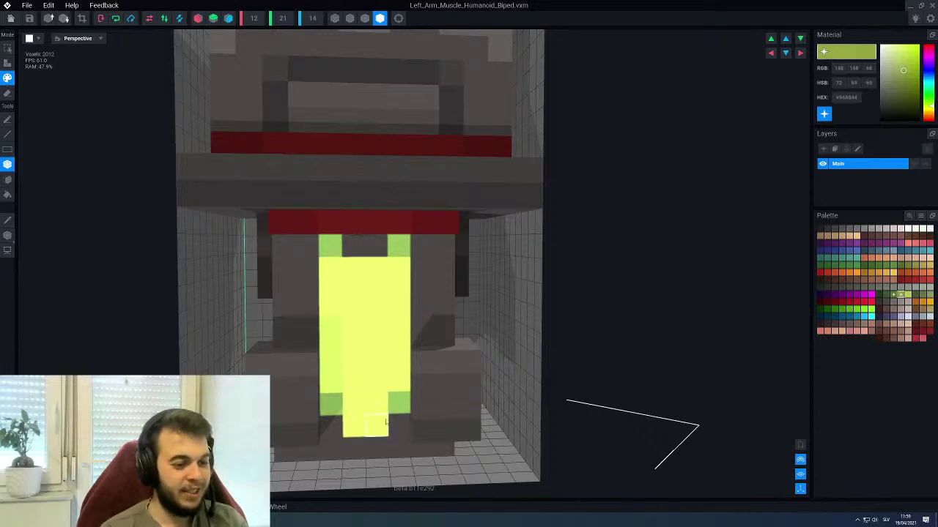
Paint over the two outer green stripes on the upper arm with grey #746E6B
alt+click(392, 435)
drag(392, 432, 394, 306)
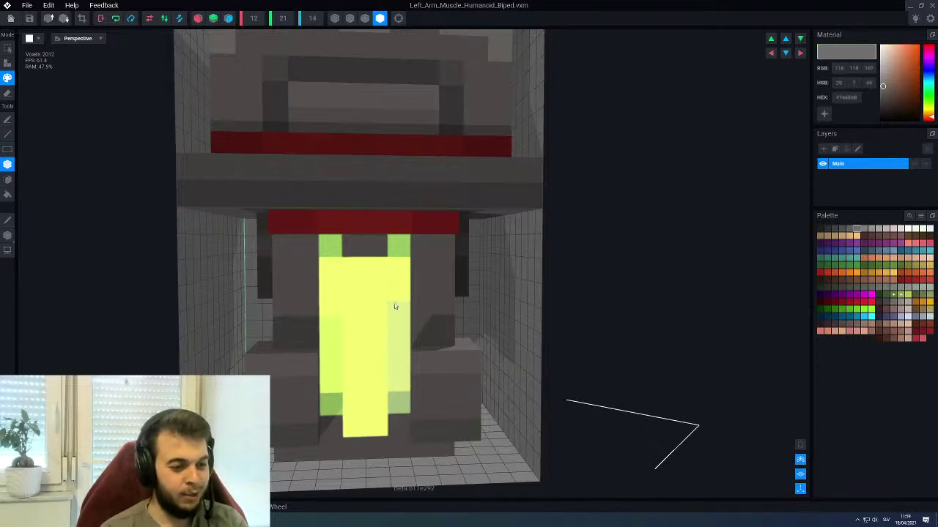
drag(399, 255, 399, 251)
drag(331, 427, 330, 425)
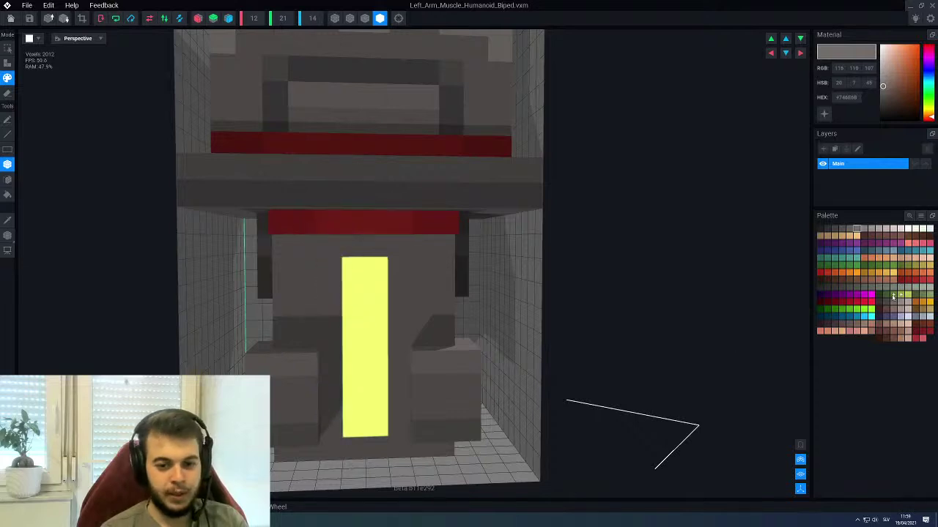
Paint both ends of the central glowing stripe with the darker emissive green #5E793B
click(893, 296)
drag(356, 251, 373, 253)
scroll(366, 384, down, 5)
mouse_move(350, 377)
right_down()
mouse_move(447, 377)
mouse_move(342, 389)
right_up()
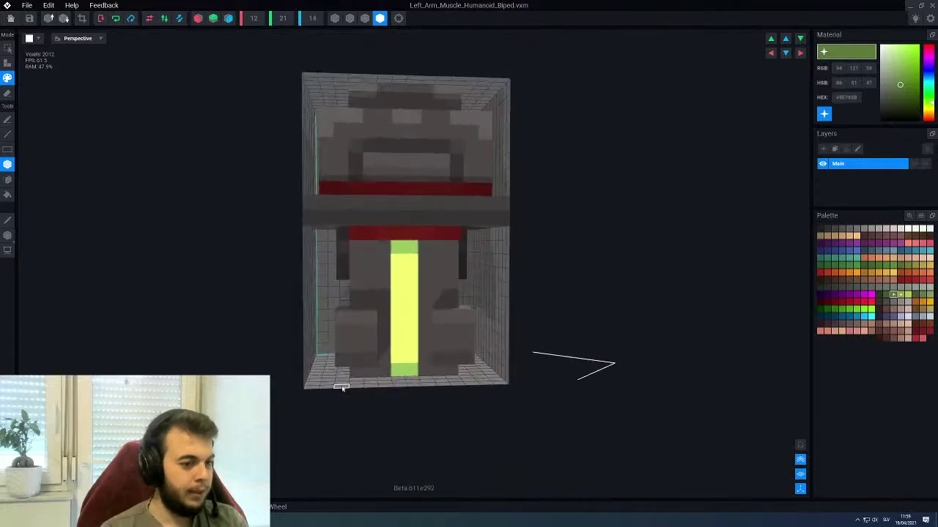
Save the Left_Arm model and open the Left_ForeArm voxel model for editing, with the surrounding body parts shown for reference
click(10, 19)
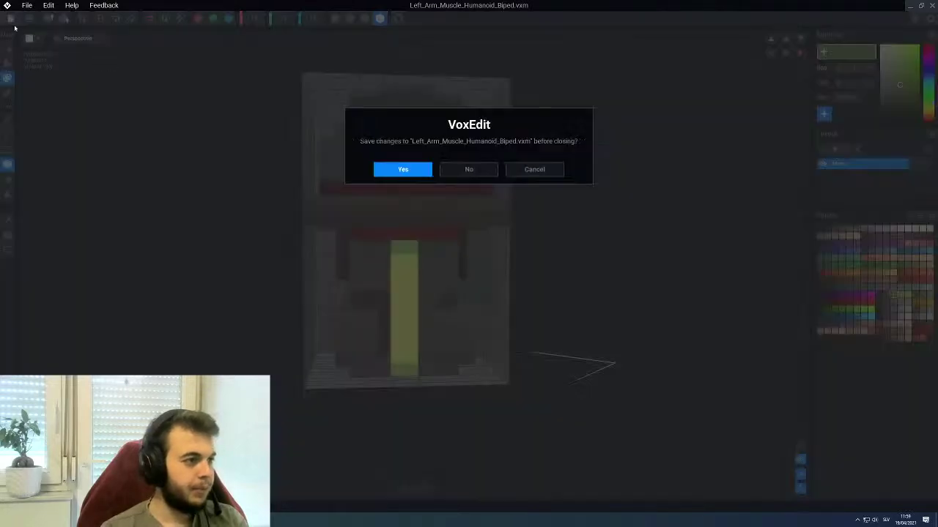
click(402, 169)
click(89, 151)
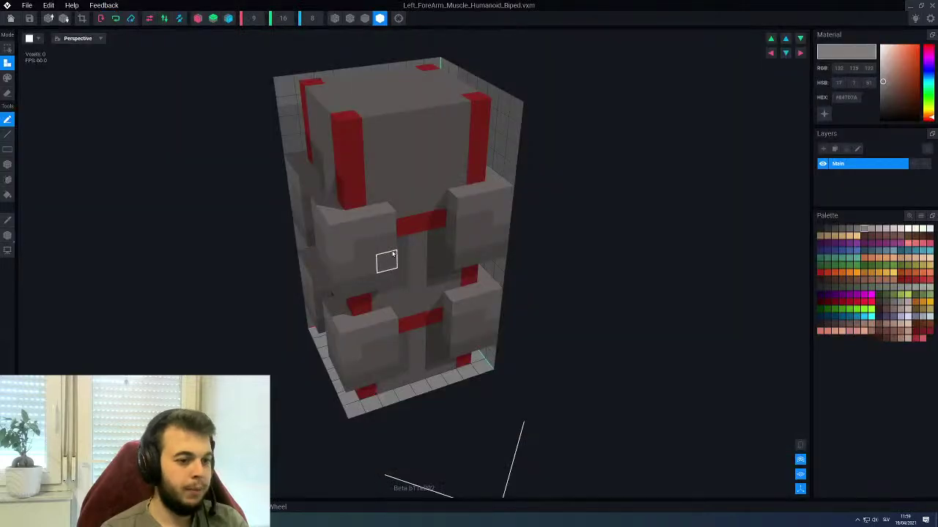
right_drag(391, 254, 492, 242)
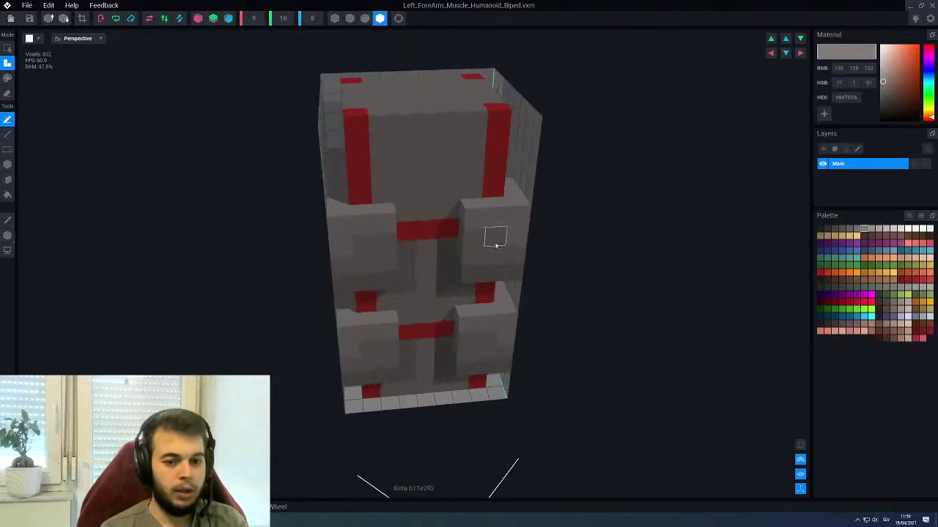
click(800, 444)
scroll(399, 205, down, 3)
mouse_move(392, 204)
right_down()
mouse_move(402, 194)
mouse_move(380, 211)
right_up()
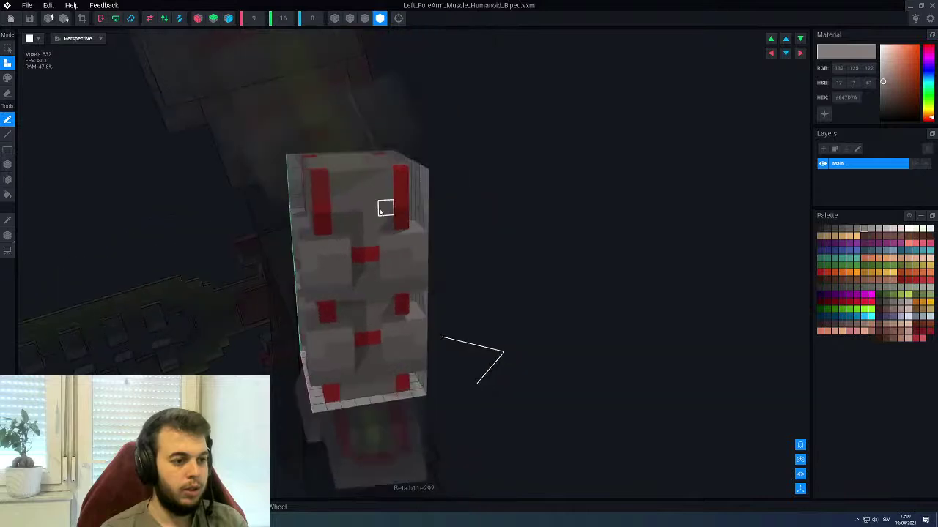
scroll(381, 211, up, 3)
middle_drag(381, 209, 447, 265)
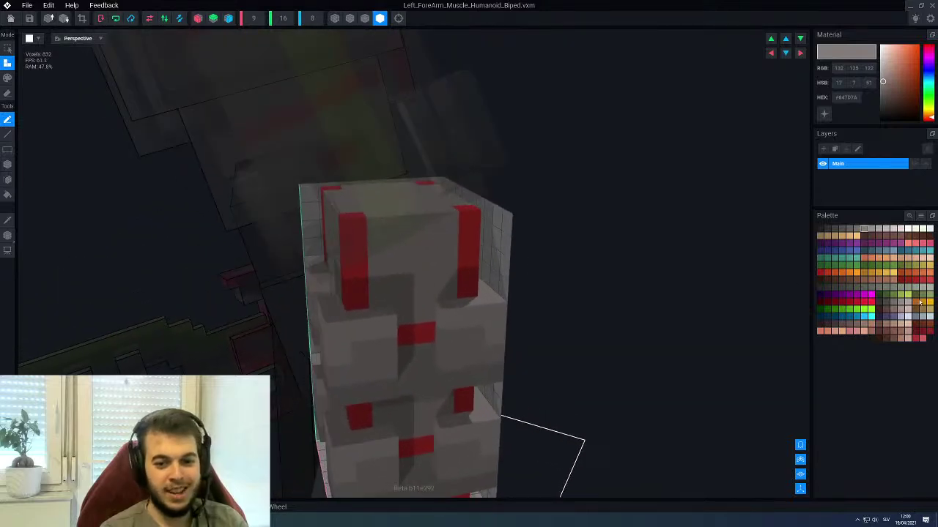
Paint a two-voxel-wide #94A844 stripe with #5E793B ends down the middle of the forearm's outer face, leaving the red bands uncovered
click(894, 296)
mouse_move(513, 264)
right_down()
mouse_move(549, 274)
mouse_move(551, 285)
mouse_move(510, 283)
right_up()
scroll(522, 285, up, 1)
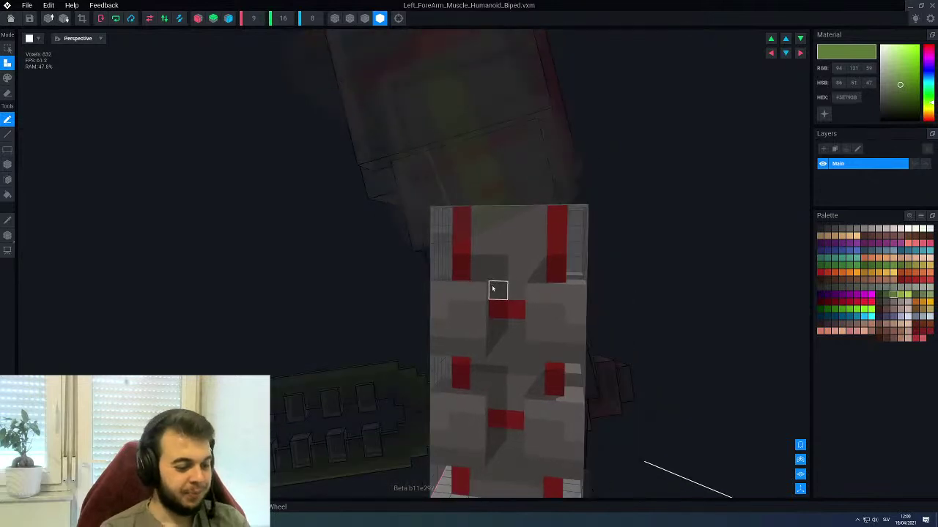
key(p)
key(l)
right_drag(498, 216, 499, 221)
key(b)
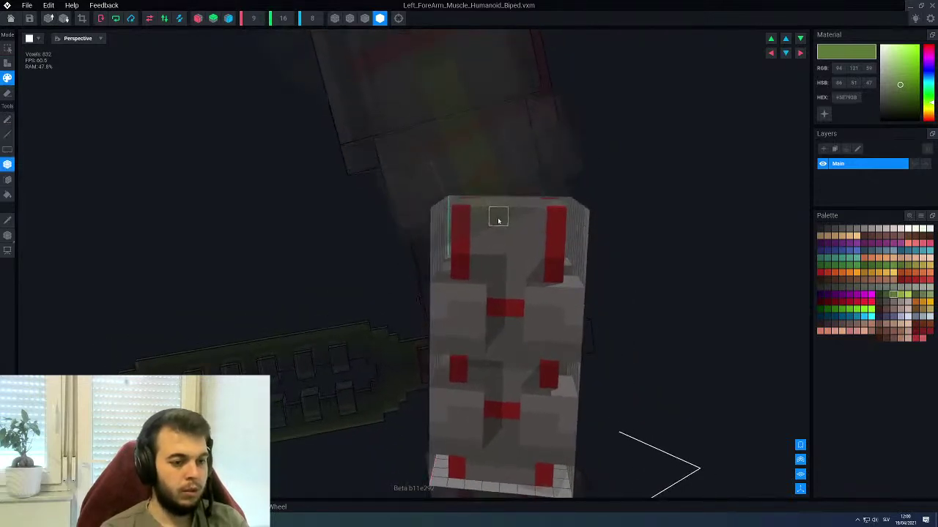
right_drag(496, 289, 499, 366)
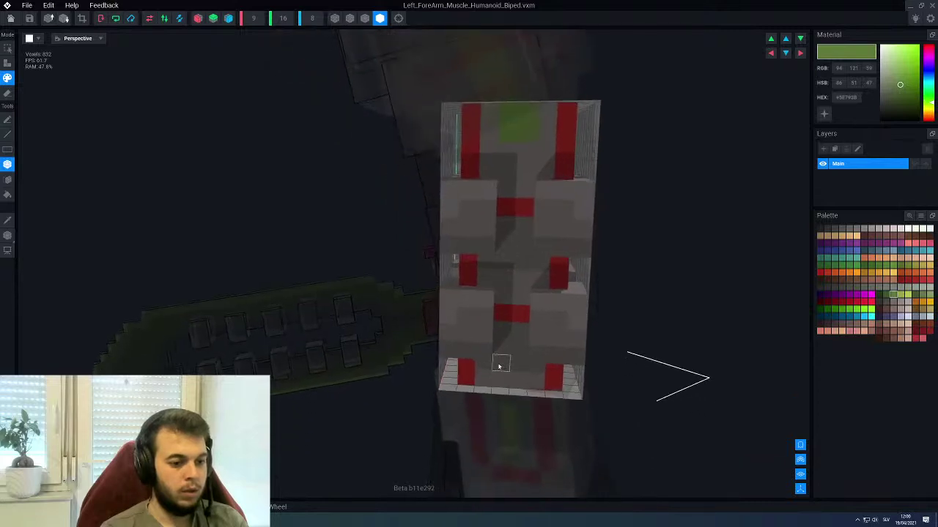
drag(496, 376, 520, 153)
click(900, 295)
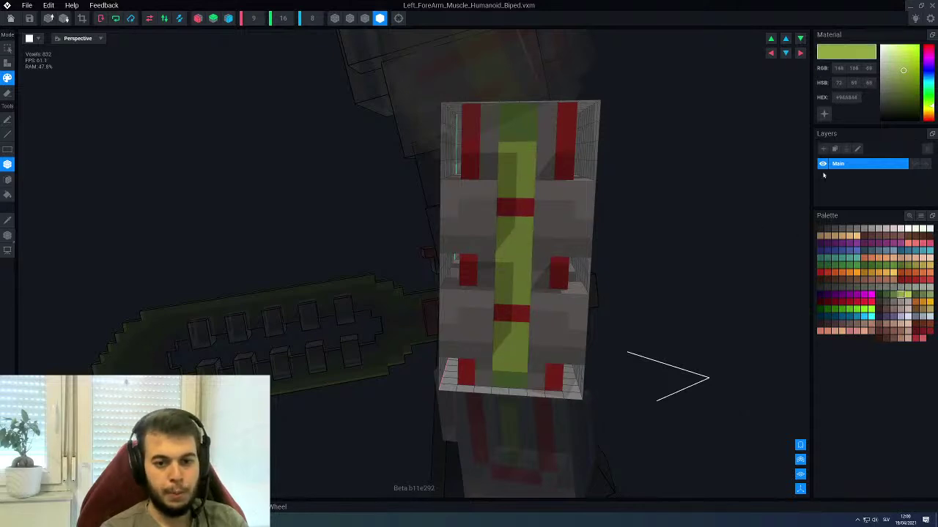
Make both greens of the forearm stripe, #94A844 and #5E793B, emissive
click(823, 115)
click(894, 296)
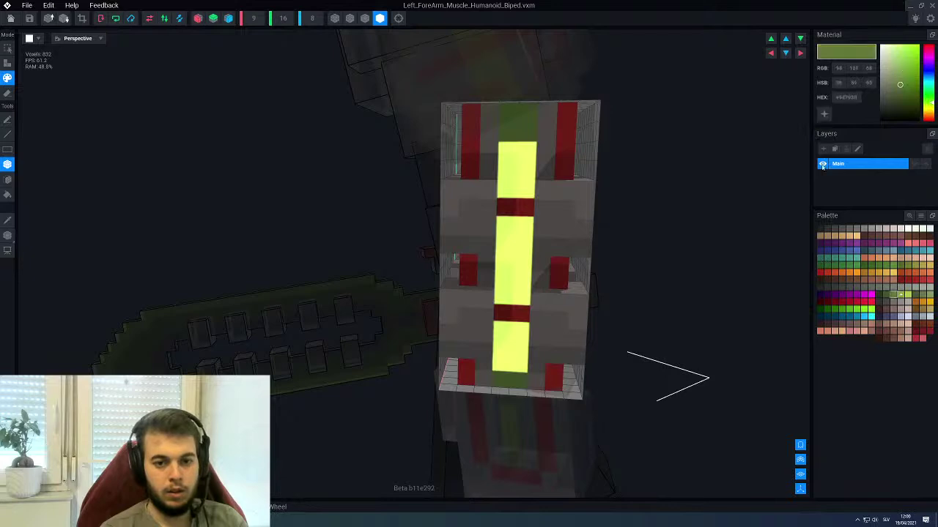
click(824, 114)
scroll(582, 307, down, 3)
right_drag(513, 280, 515, 247)
scroll(517, 224, up, 3)
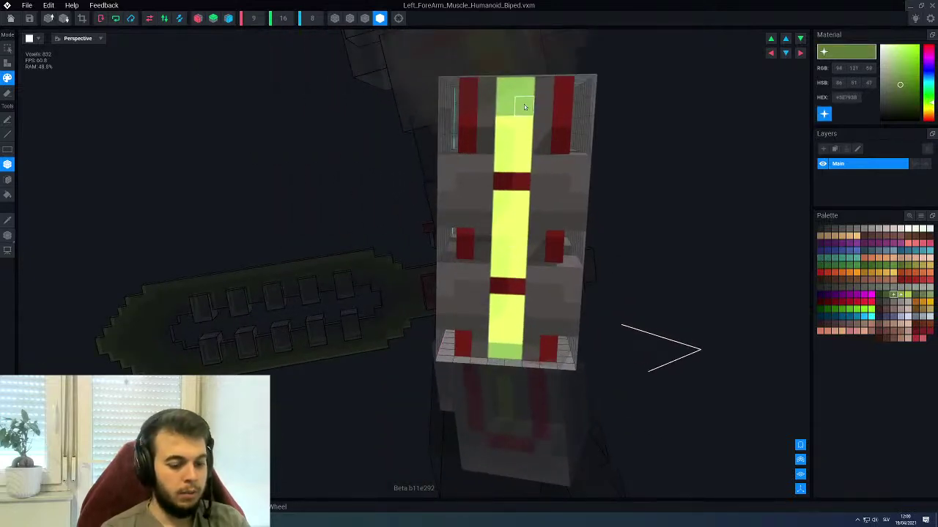
Paint the stripe voxels bordering the red bands on the forearm with the darker emissive green #5E793B
key(l)
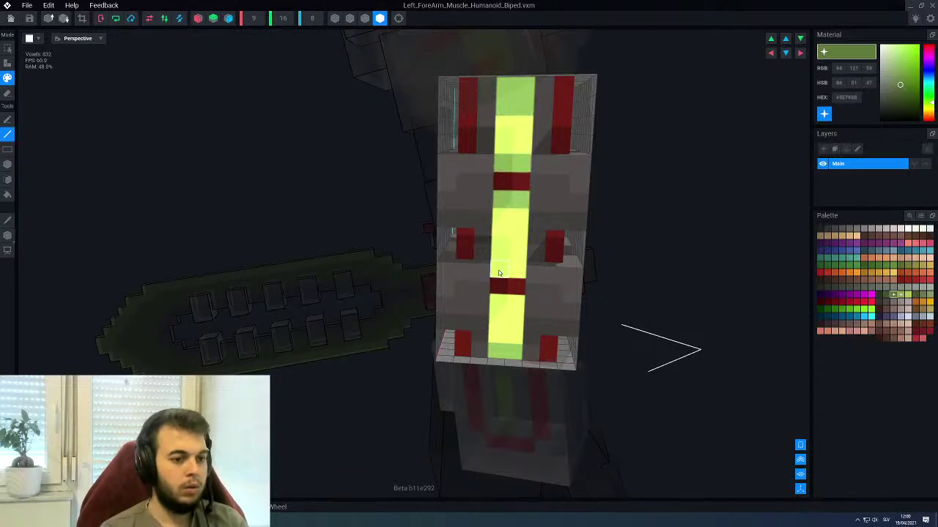
scroll(479, 282, down, 3)
right_drag(477, 257, 504, 246)
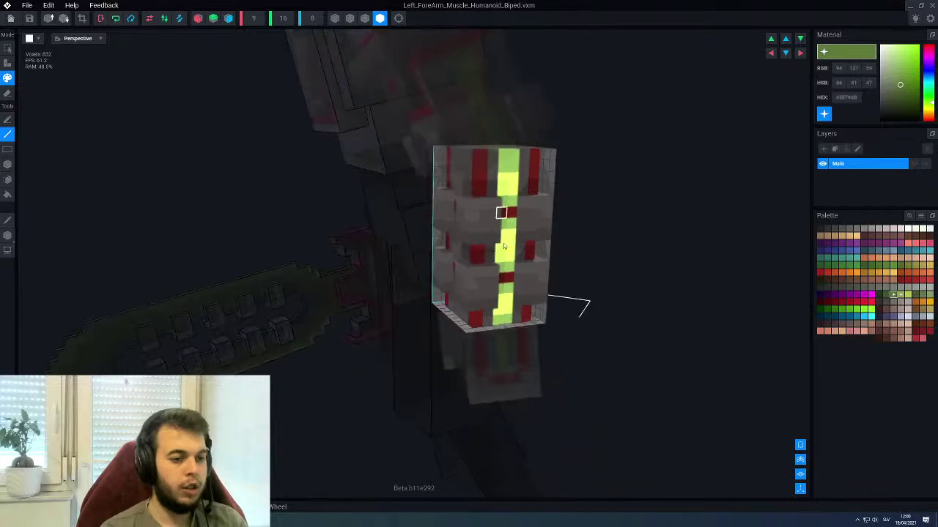
Save the forearm model, return to the character rig and check the left arm from the side and the back
click(10, 17)
click(404, 167)
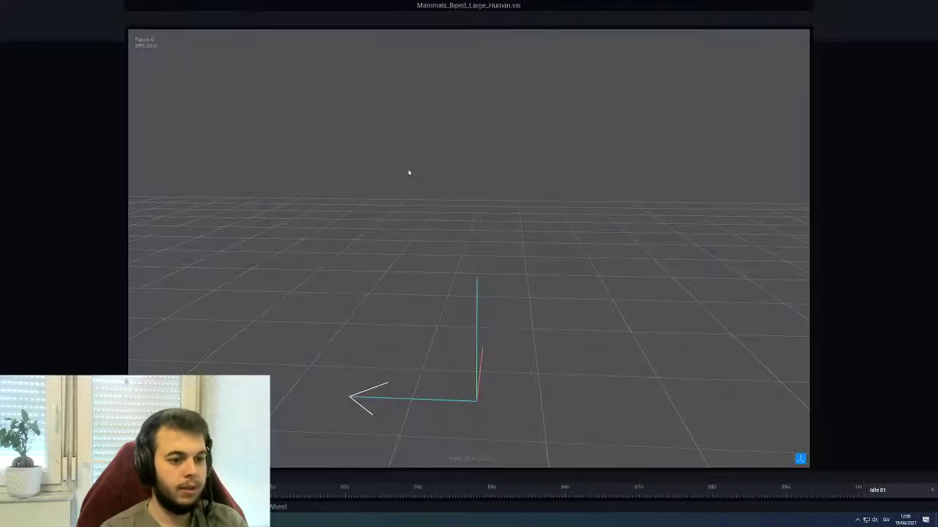
mouse_move(407, 243)
right_down()
mouse_move(479, 253)
mouse_move(402, 246)
right_up()
scroll(397, 246, down, 3)
scroll(422, 277, up, 5)
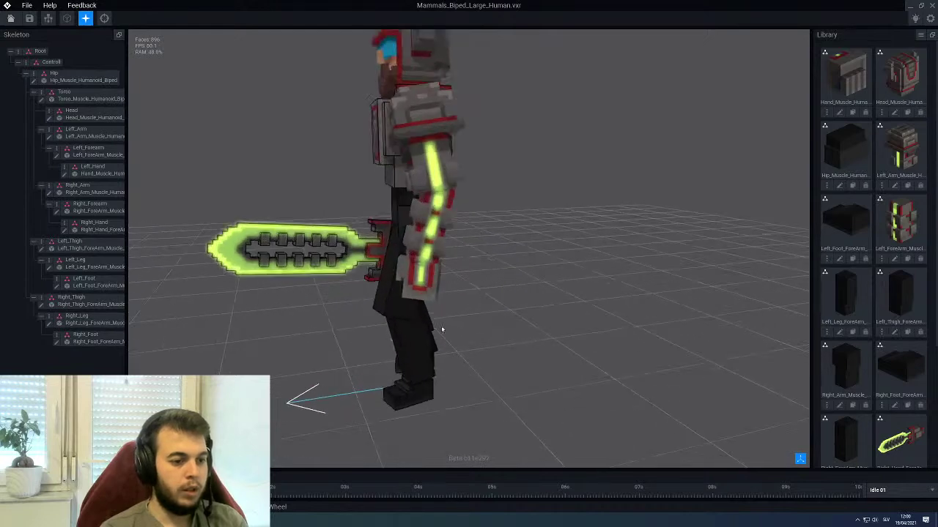
scroll(409, 284, up, 3)
right_drag(403, 285, 396, 312)
scroll(401, 286, down, 5)
scroll(396, 312, up, 2)
Open the left hand's voxel model for editing and face its side with the blue patch
click(400, 296)
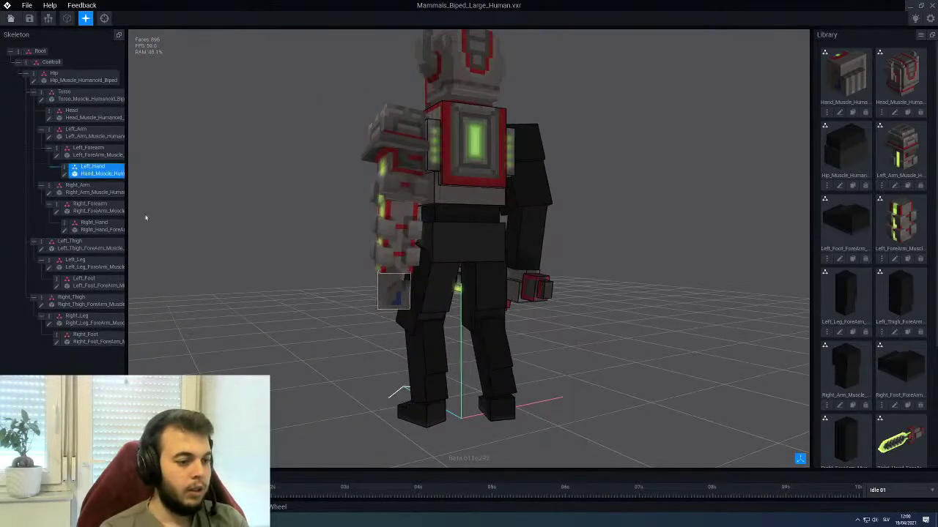
click(66, 174)
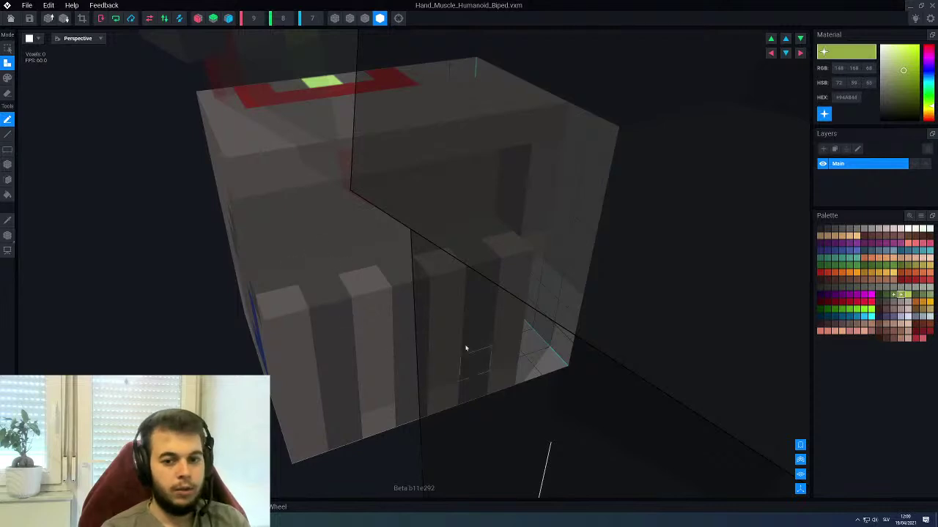
scroll(425, 290, down, 3)
mouse_move(406, 295)
right_down()
mouse_move(418, 315)
mouse_move(408, 311)
right_up()
Paint over the dark voxel beside the hand's blue patch with grey #746E6B and recolour the blue patch dark grey
key(i)
click(275, 221)
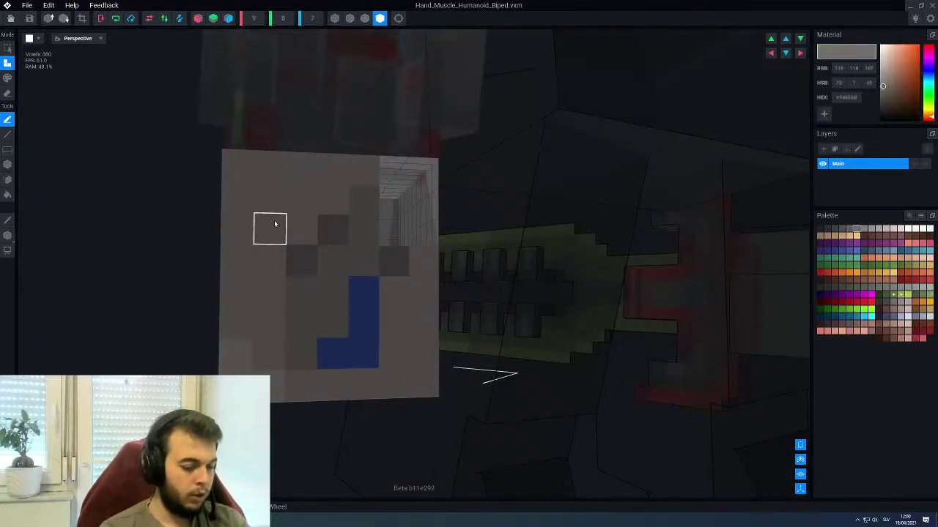
key(g)
key(b)
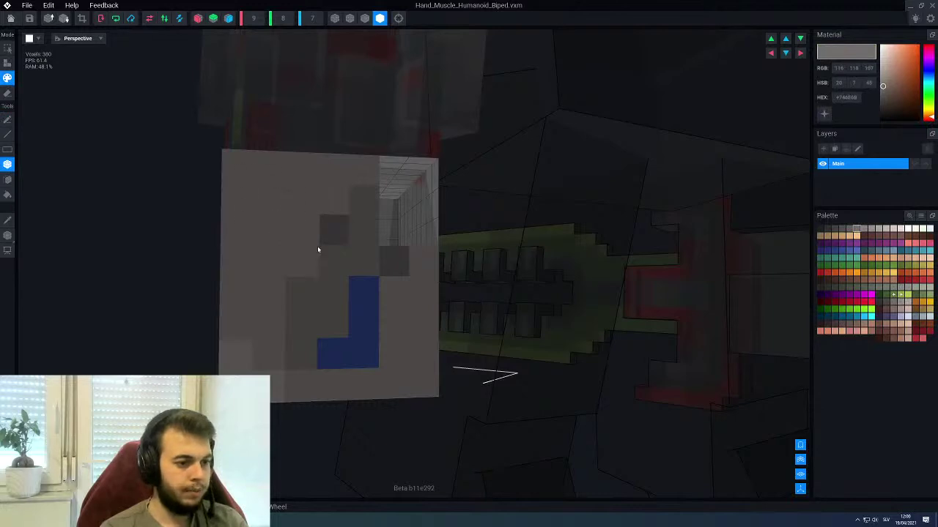
alt+click(395, 266)
key(f)
click(360, 321)
scroll(347, 299, down, 4)
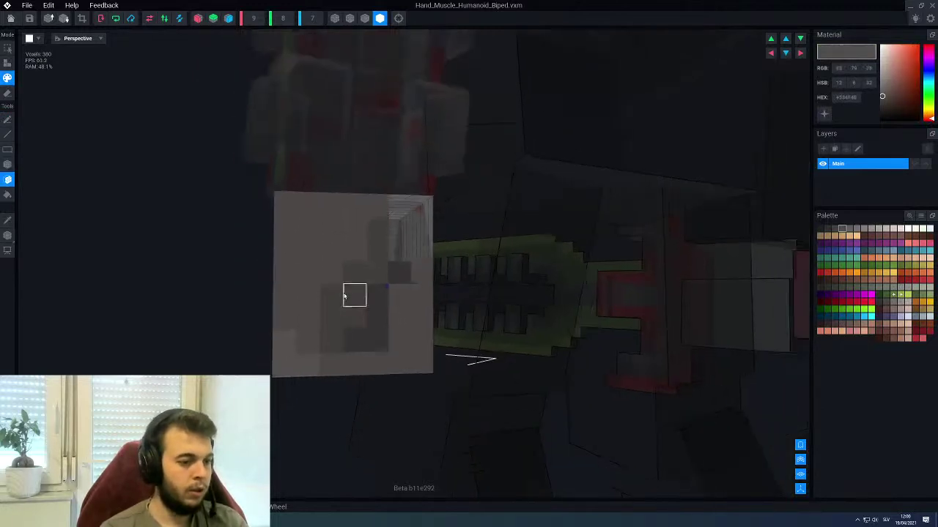
Paint over the outer darker column of the shading on the hand with grey #746E6B
right_drag(345, 297, 329, 263)
alt+click(330, 263)
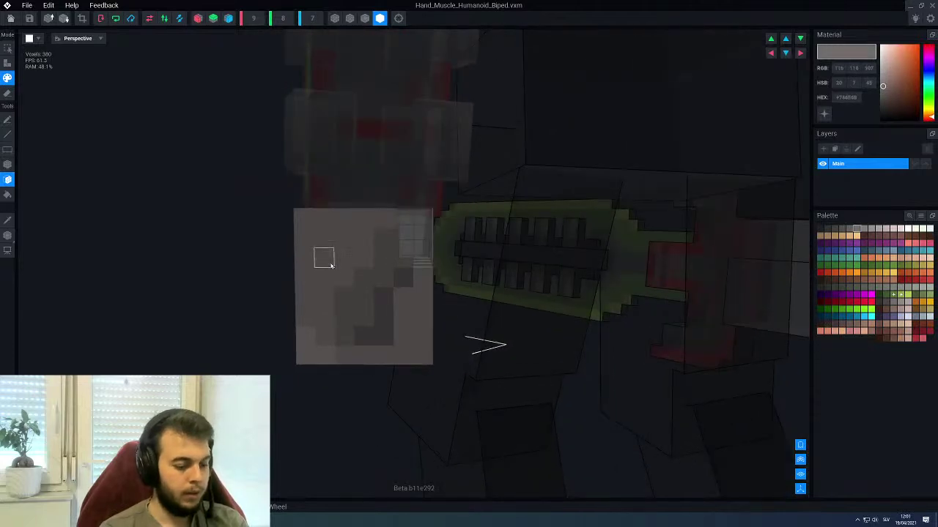
key(l)
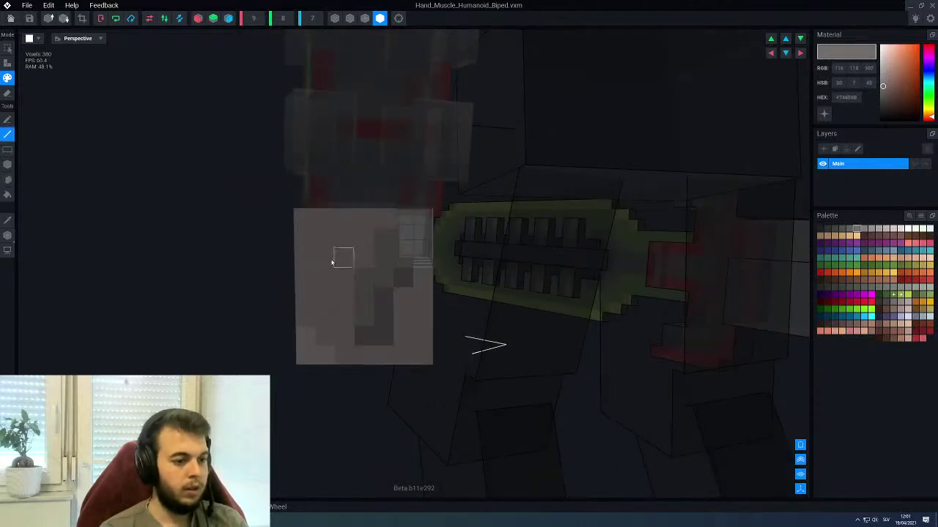
scroll(337, 275, down, 4)
right_drag(339, 288, 341, 290)
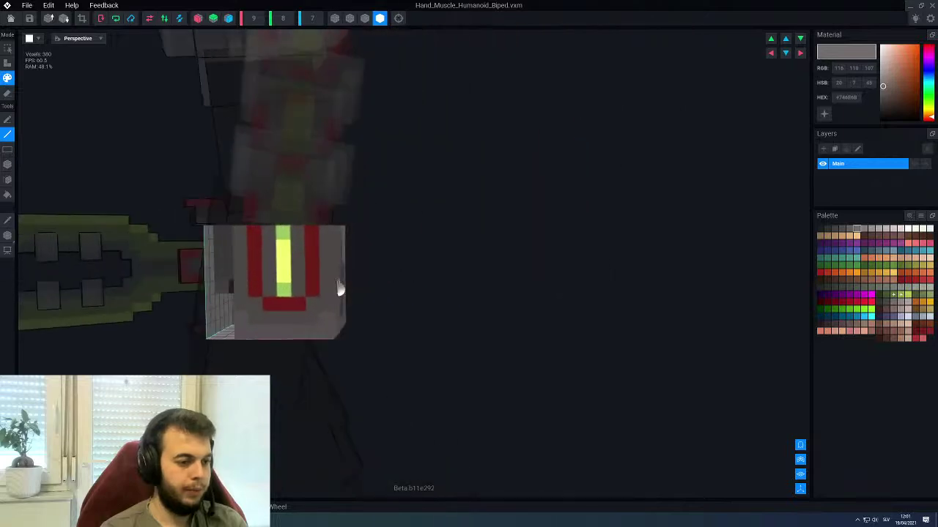
Save the hand model and return to the character rig, showing the character from the front
click(10, 18)
click(400, 168)
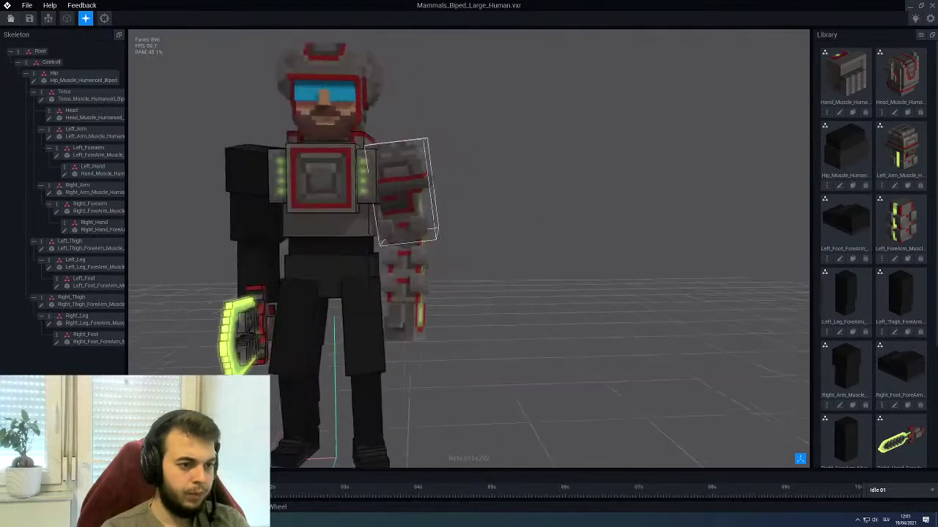
right_drag(439, 224, 414, 245)
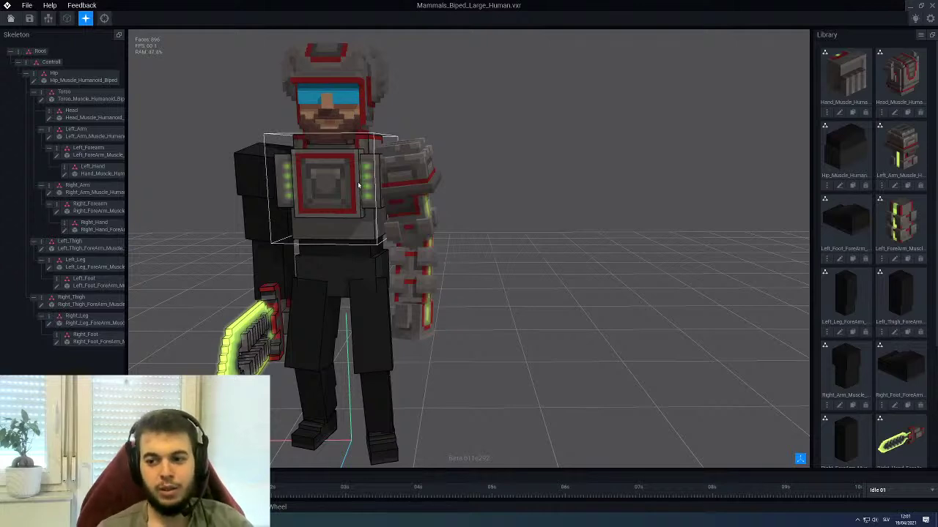
middle_drag(348, 203, 376, 204)
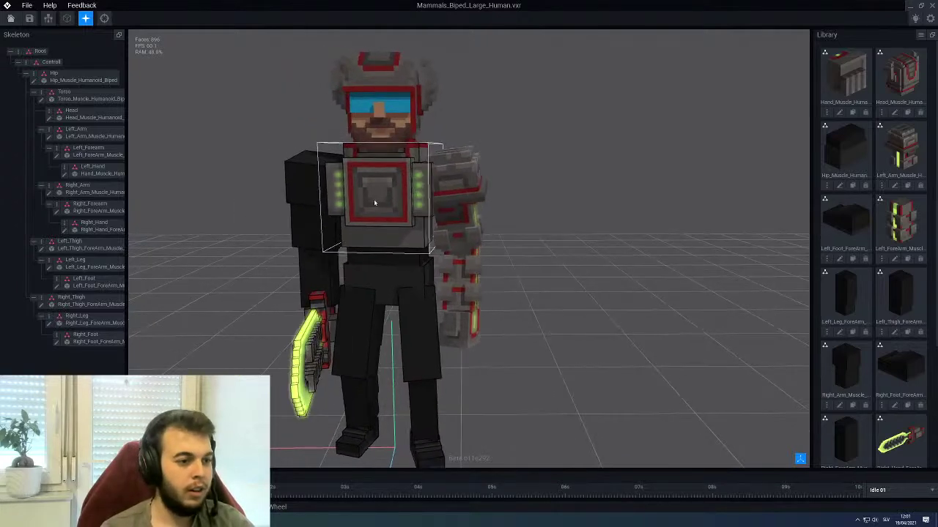
Open the torso's voxel model for editing and bring its front chest plate into view
click(375, 204)
click(42, 100)
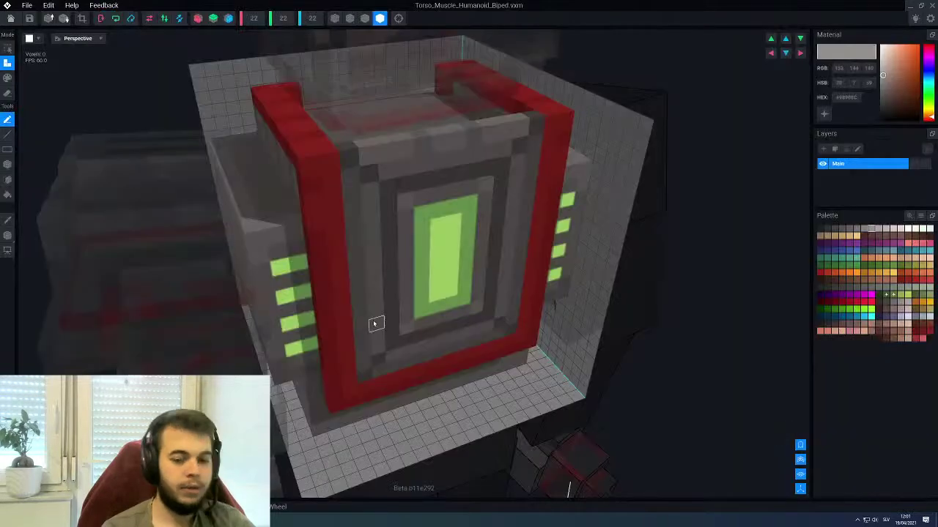
scroll(494, 297, down, 3)
right_drag(494, 297, 592, 229)
scroll(496, 296, up, 3)
scroll(497, 289, down, 3)
middle_drag(624, 226, 611, 225)
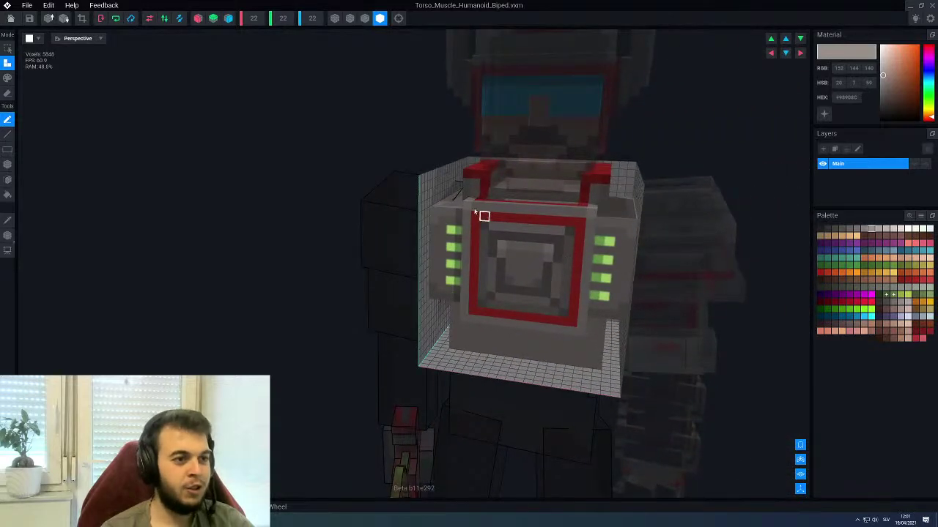
Switch the torso's display to outlined edges and bring the chest plate and red shoulder straps into close view
click(366, 18)
right_drag(477, 224, 527, 312)
mouse_move(526, 311)
middle_down()
mouse_move(515, 301)
mouse_move(508, 308)
middle_up()
scroll(509, 304, up, 2)
scroll(508, 308, up, 2)
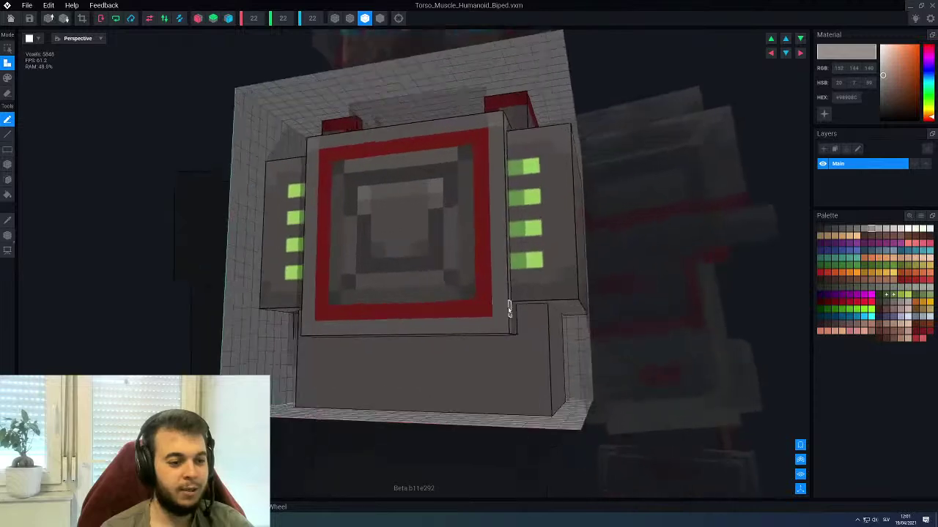
right_drag(508, 308, 491, 257)
right_drag(503, 92, 491, 160)
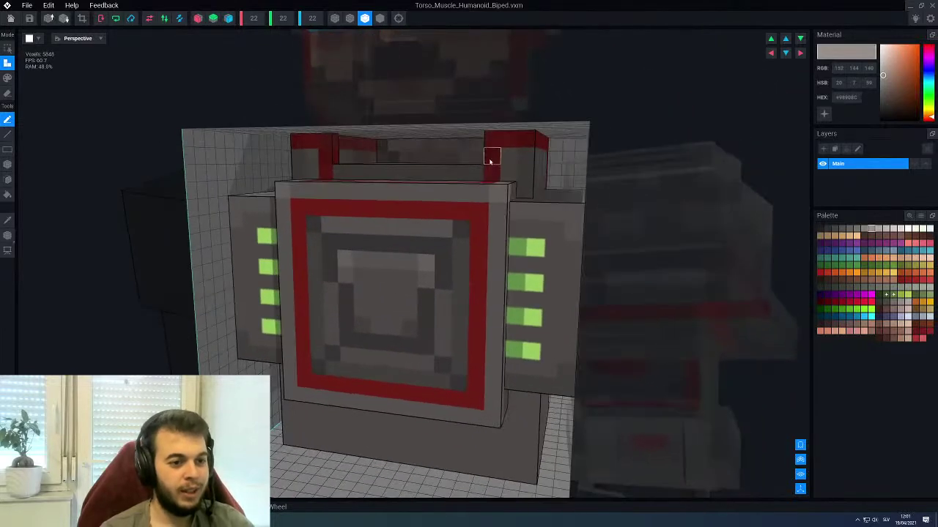
Sample the red of the torso's shoulder strap and try painting a line with it on the waist beneath the chest plate
alt+click(490, 161)
key(p)
key(l)
middle_drag(461, 299, 459, 279)
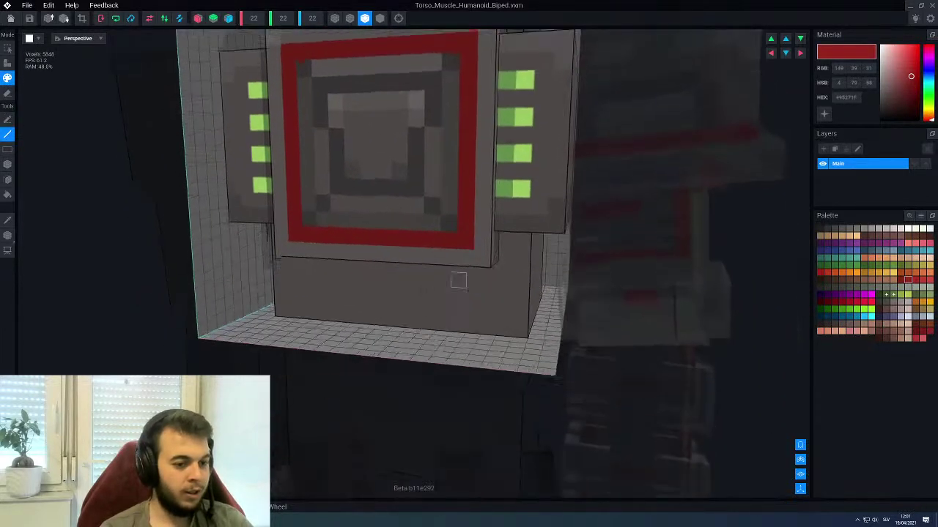
right_drag(459, 278, 494, 209)
mouse_move(494, 209)
mouse_down()
mouse_move(495, 240)
mouse_move(366, 254)
mouse_move(359, 265)
mouse_up()
key(ctrl+z)
Turn on X-axis mirroring and paint a red line along the top of the waist's sides, under the side blocks
click(197, 17)
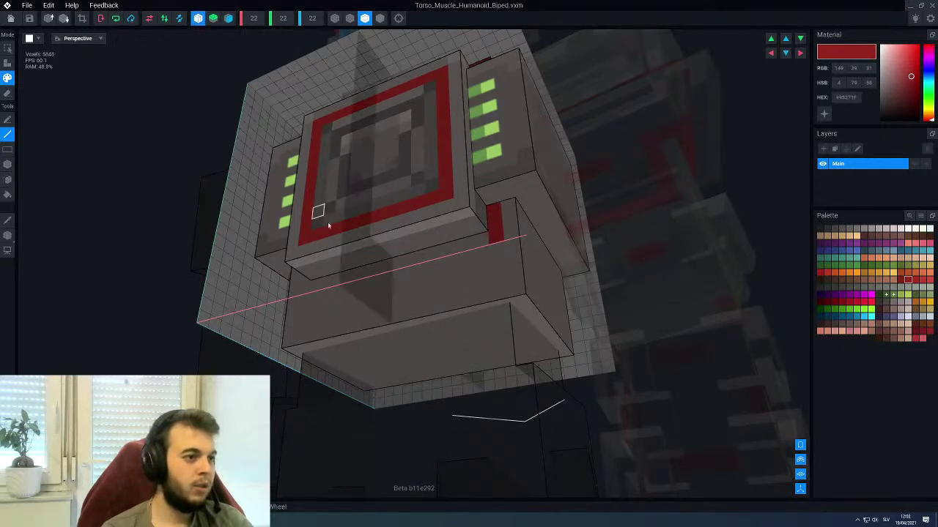
right_drag(320, 210, 449, 274)
mouse_move(467, 266)
mouse_down()
mouse_move(398, 260)
mouse_move(393, 271)
mouse_move(460, 258)
mouse_up()
key(ctrl+z)
right_drag(460, 258, 477, 231)
drag(477, 231, 583, 230)
mouse_move(583, 230)
right_down()
mouse_move(647, 224)
mouse_move(654, 239)
mouse_move(549, 213)
mouse_move(484, 267)
right_up()
drag(440, 284, 472, 274)
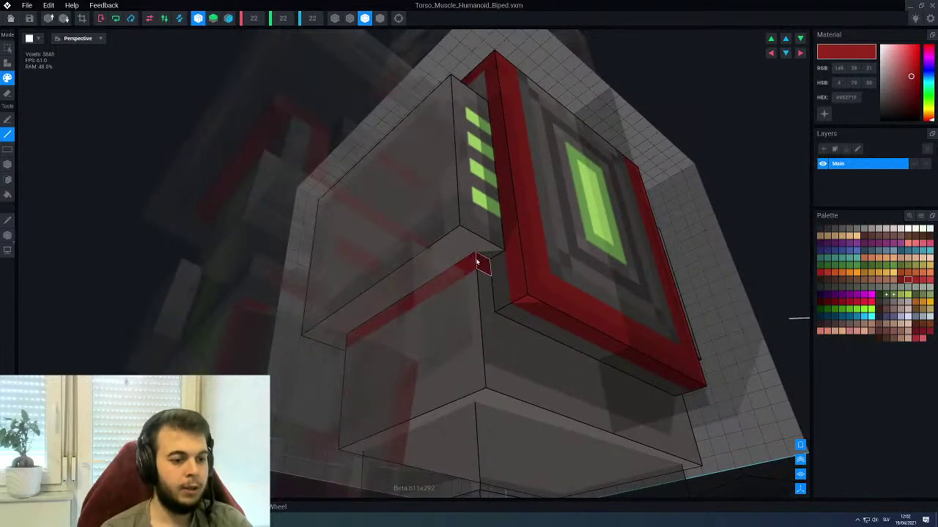
Sample the waist's grey and paint over the front part of the red line on the waist's side to shorten it
right_drag(477, 263, 515, 303)
scroll(503, 306, up, 2)
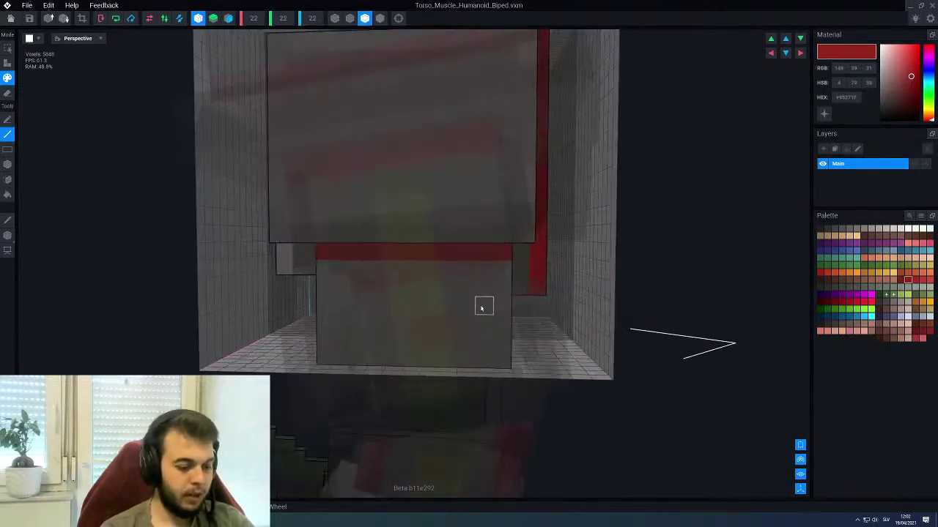
alt+click(464, 306)
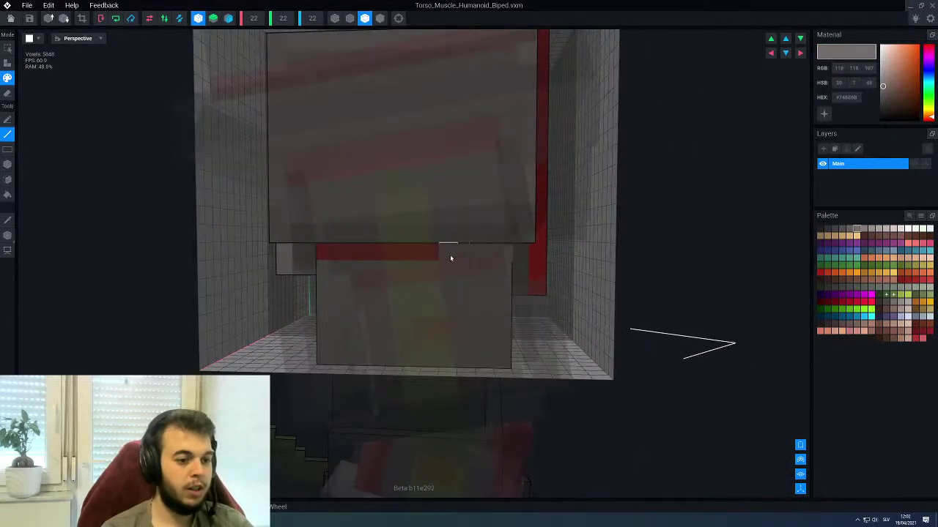
Sample the trim's red and paint a stepped red line across the waist's front, just beneath the chest plate
right_drag(450, 258, 374, 298)
scroll(372, 296, up, 2)
alt+click(372, 296)
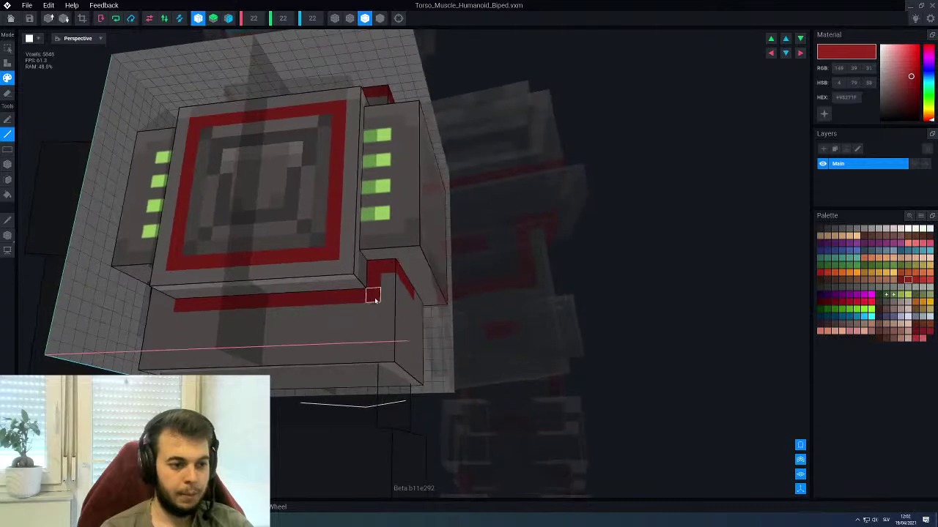
Choose the darker red #82221B and shade sections of the stepped red line on the waist's front
click(900, 281)
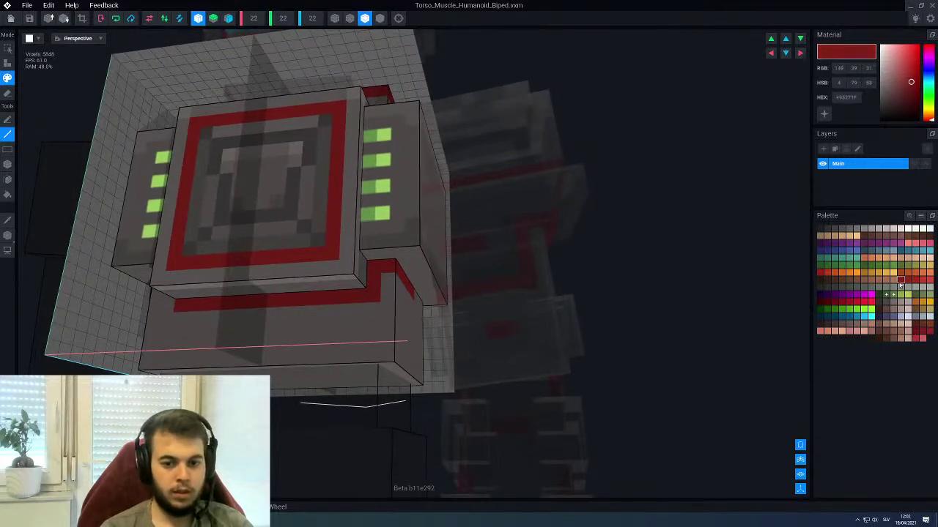
right_drag(427, 302, 403, 298)
scroll(368, 272, up, 2)
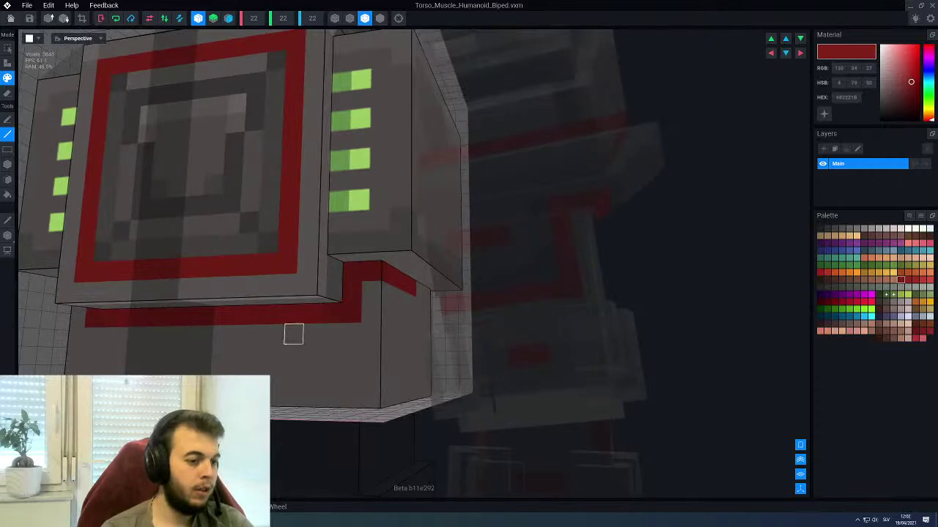
scroll(291, 333, up, 1)
scroll(259, 349, down, 1)
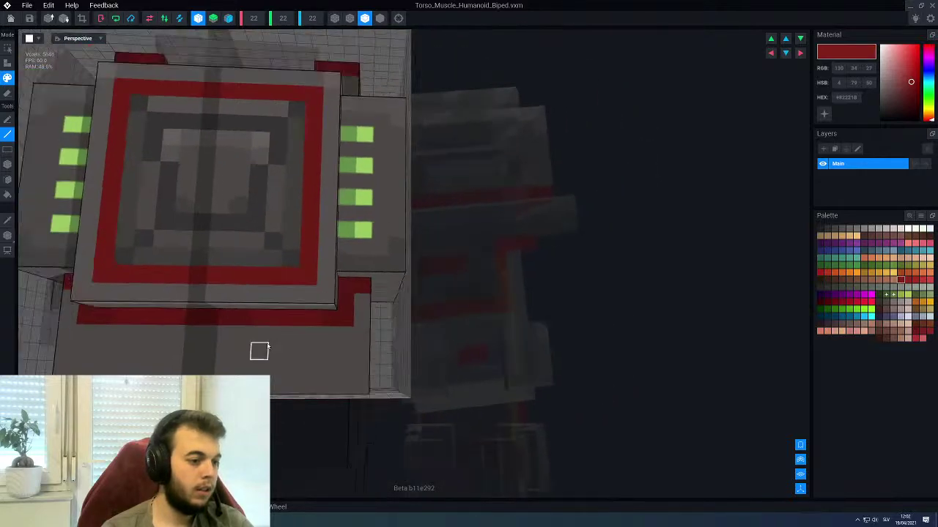
right_drag(261, 350, 286, 356)
scroll(334, 328, up, 1)
scroll(315, 341, down, 1)
scroll(354, 342, down, 1)
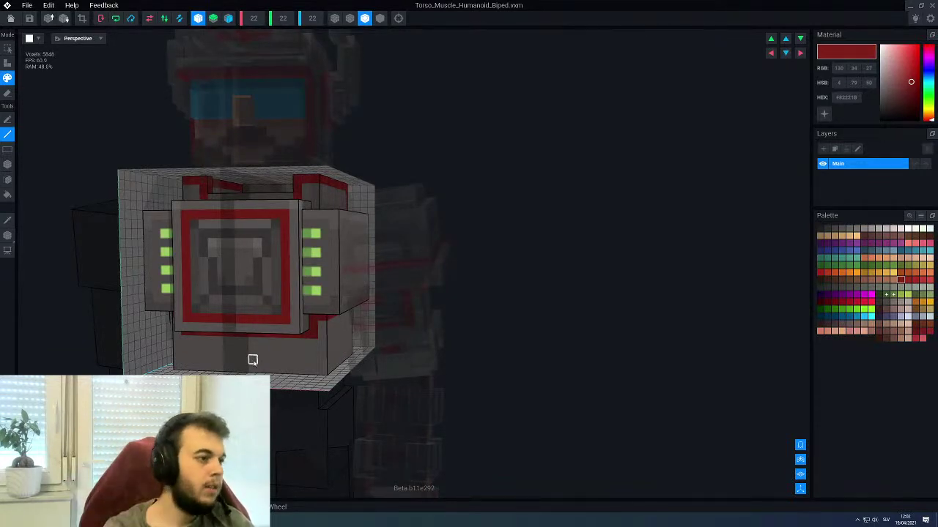
Save the torso's changes, return to the full character and inspect the back of the waist
click(9, 21)
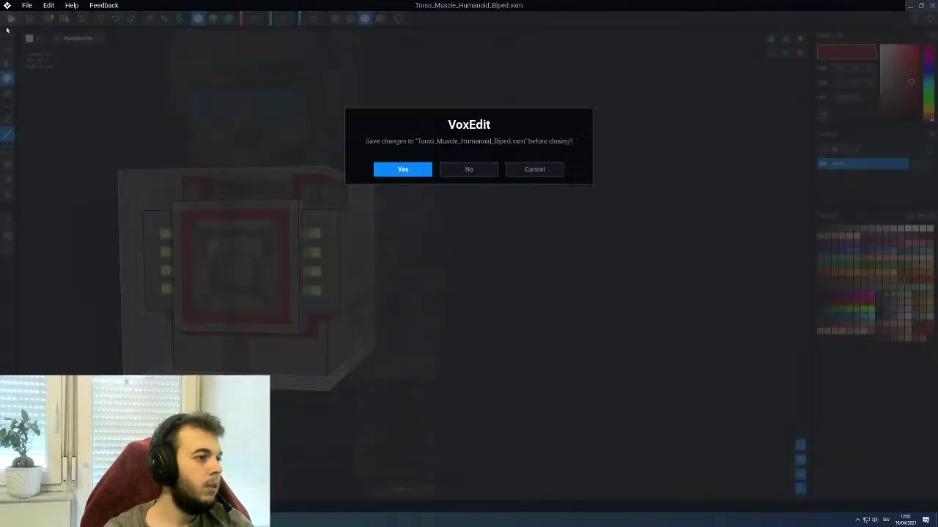
click(415, 174)
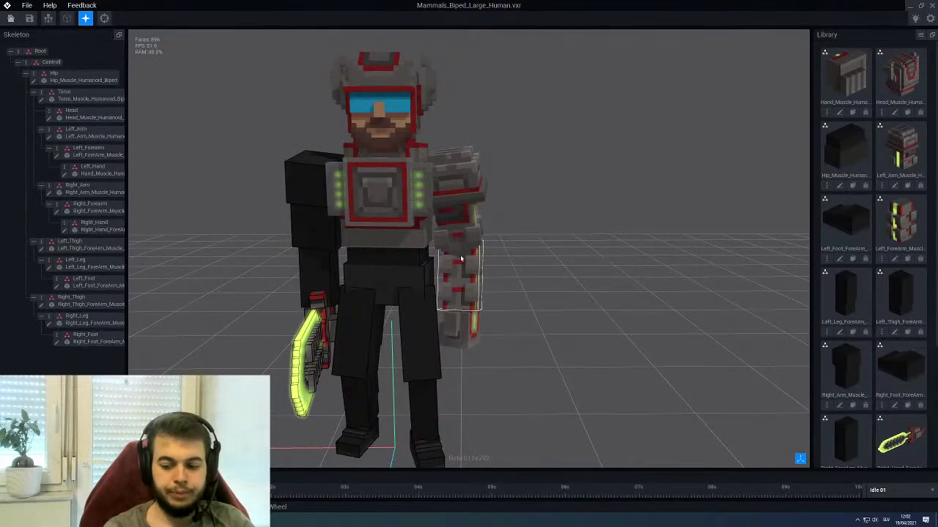
right_drag(427, 244, 469, 241)
scroll(403, 231, up, 5)
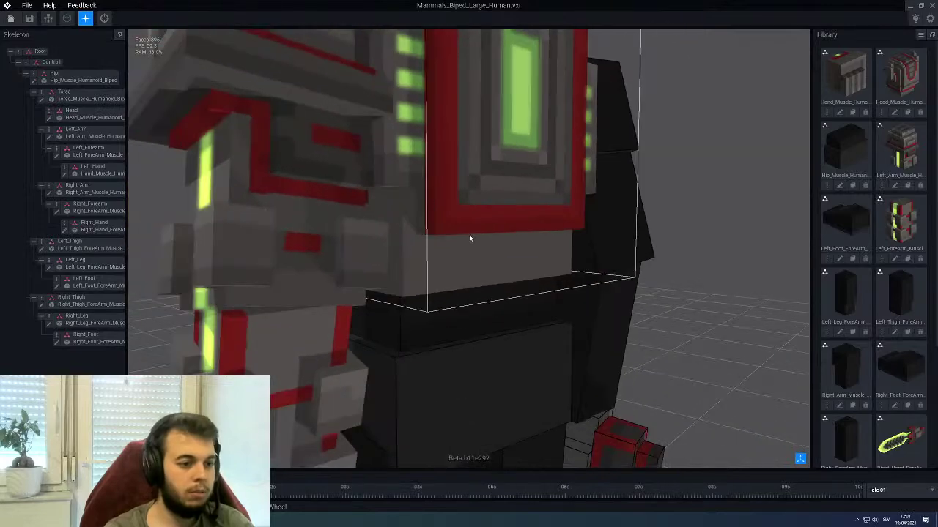
Reopen the torso's voxel model, sample the red from the waist's front trim and switch to painting lines
click(455, 247)
click(41, 101)
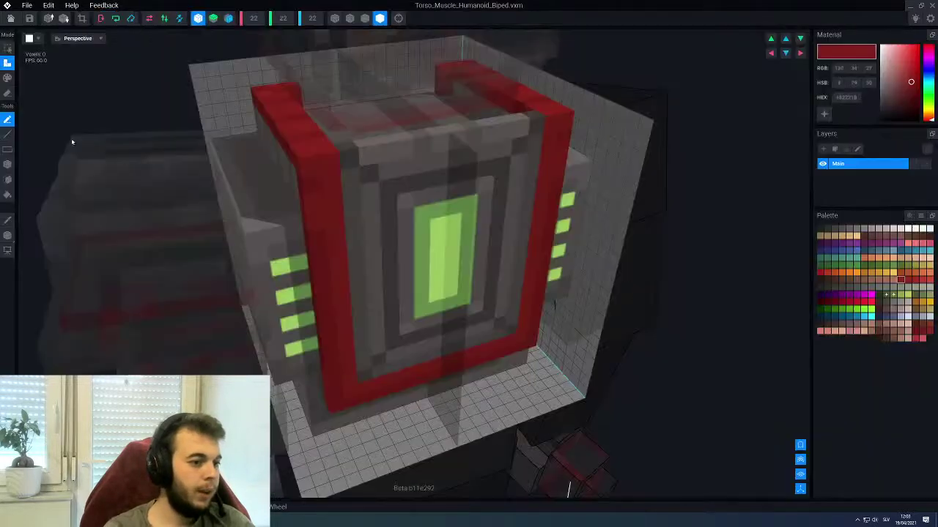
mouse_move(480, 315)
right_down()
mouse_move(403, 291)
mouse_move(249, 277)
right_up()
scroll(445, 307, down, 3)
right_drag(487, 337, 509, 327)
right_drag(572, 353, 519, 339)
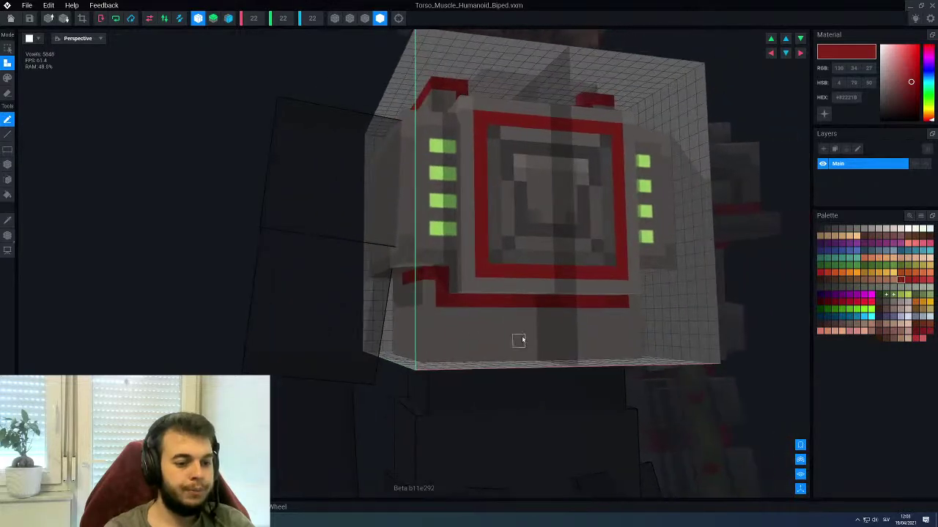
scroll(499, 310, up, 3)
alt+click(499, 299)
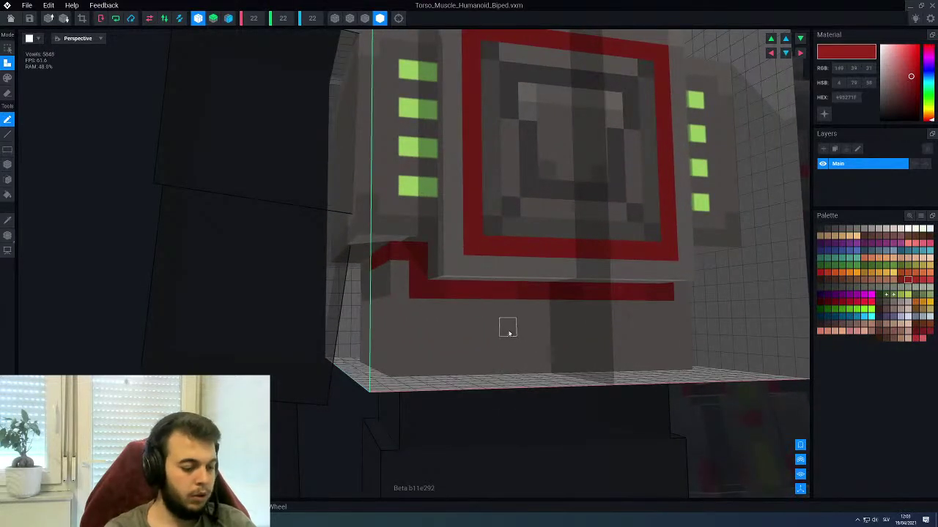
key(p)
key(l)
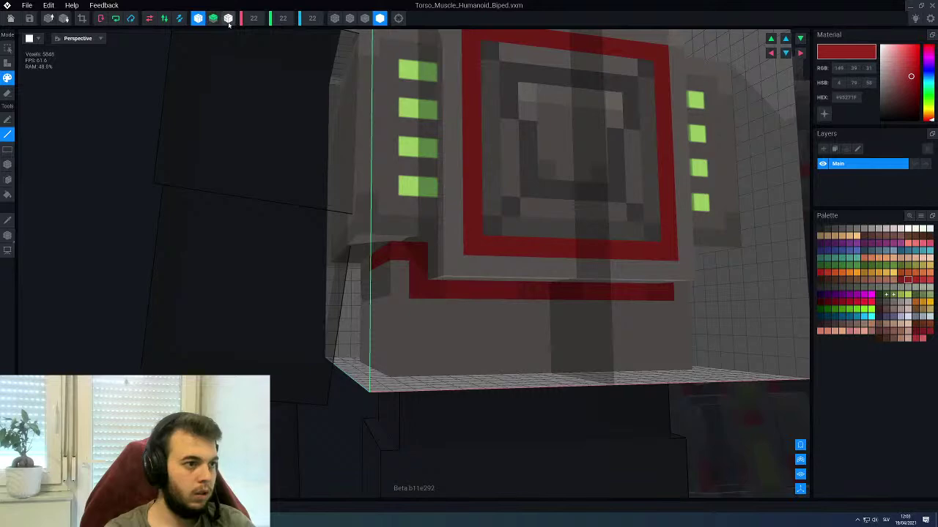
mouse_move(507, 327)
right_down()
mouse_move(496, 322)
mouse_move(504, 334)
right_up()
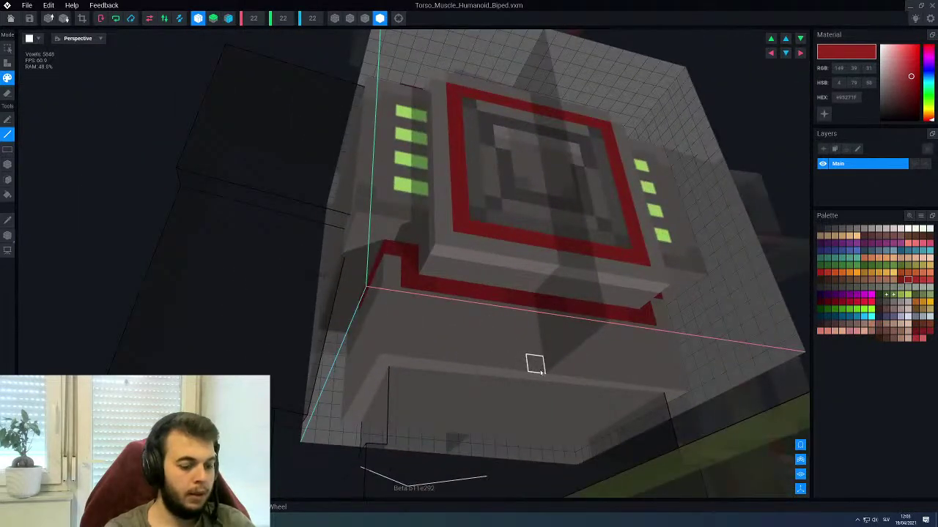
Try flood-filling the waist's underside with the sampled red, and undo the fill
key(f)
click(487, 412)
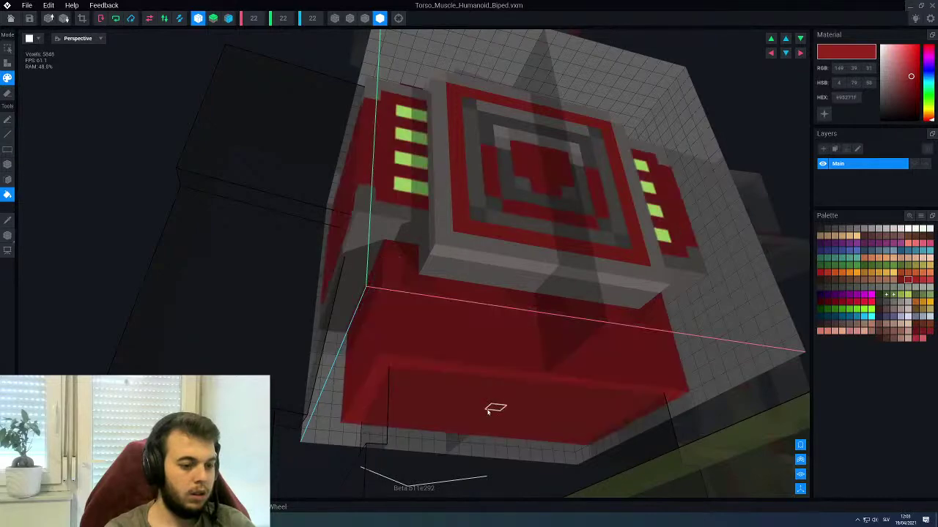
key(ctrl+z)
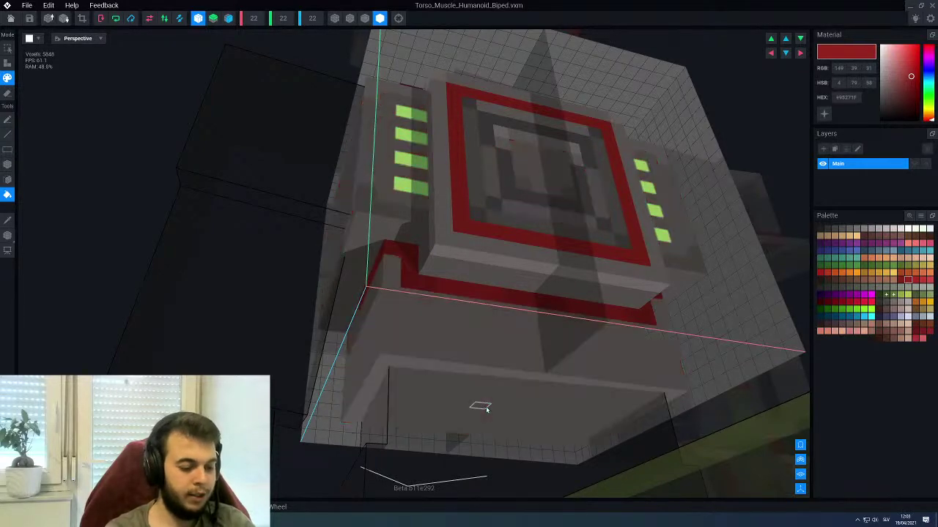
Fill only the waist's bottom face with red, forming a red band along its lower edge
key(f)
click(486, 409)
right_drag(471, 340, 470, 339)
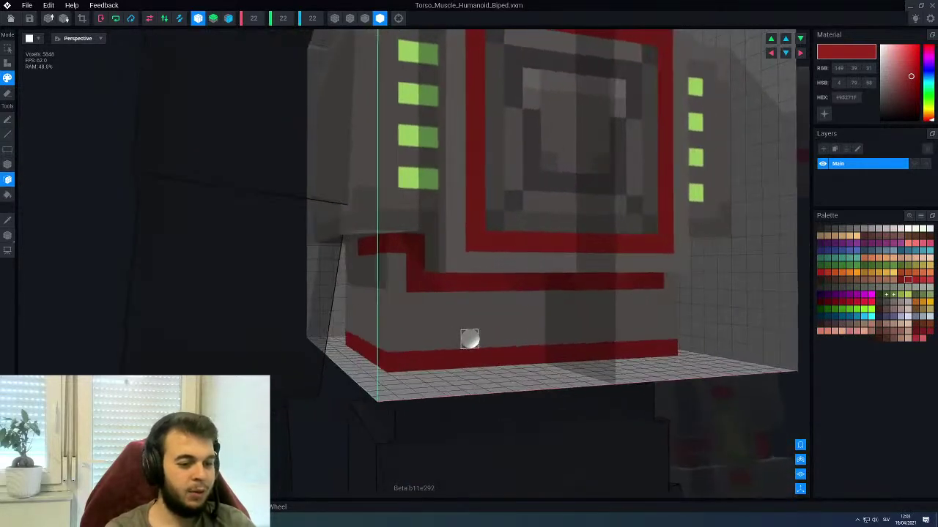
Choose the darker red #82221B and paint short shading segments on the lower red band at the waist's front
click(900, 279)
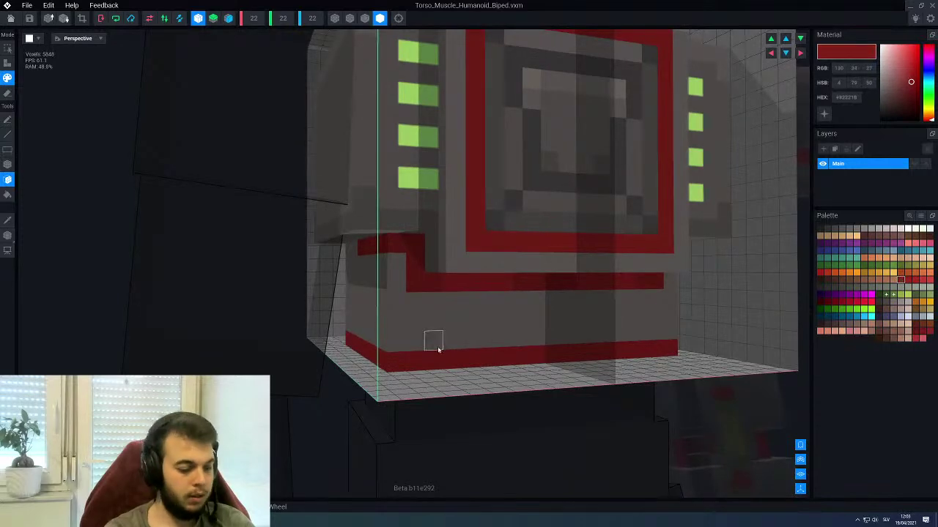
key(l)
right_drag(422, 364, 391, 377)
right_drag(455, 377, 452, 368)
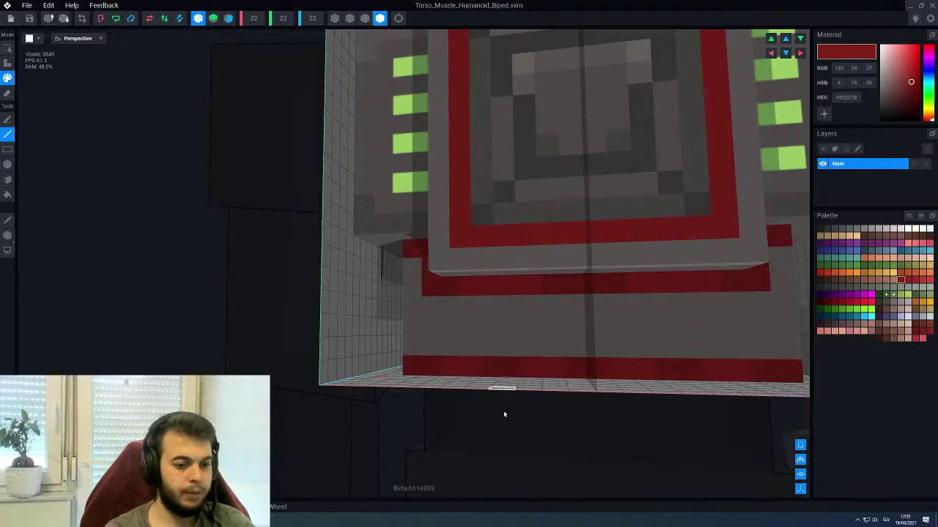
Paint darker red shading segments along the lower red band on the waist's sides and back
scroll(489, 350, down, 3)
right_drag(489, 349, 366, 364)
scroll(449, 360, up, 3)
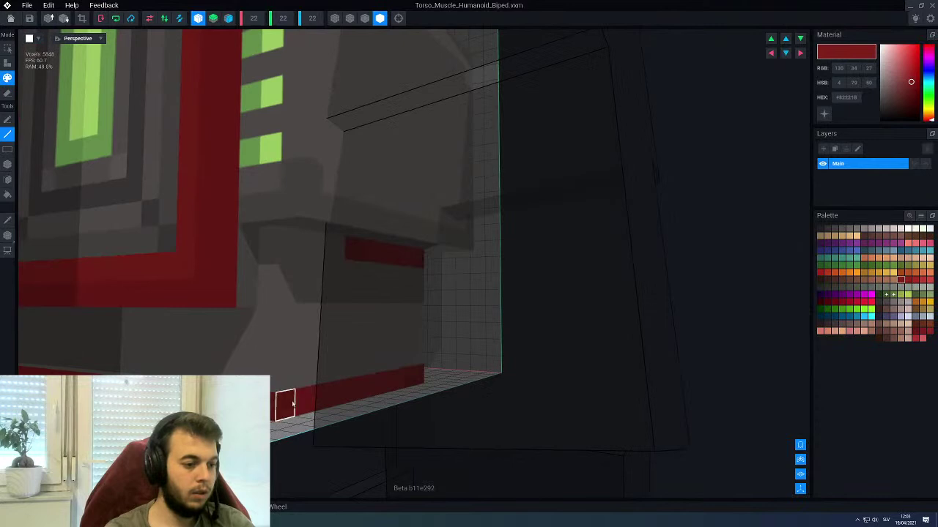
right_drag(304, 399, 315, 368)
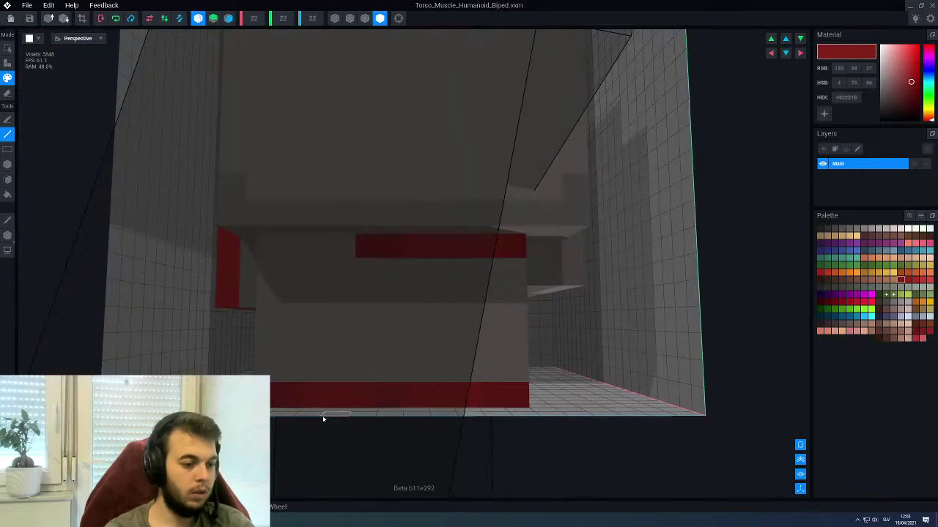
scroll(422, 339, down, 3)
right_drag(422, 342, 443, 339)
right_drag(340, 373, 356, 381)
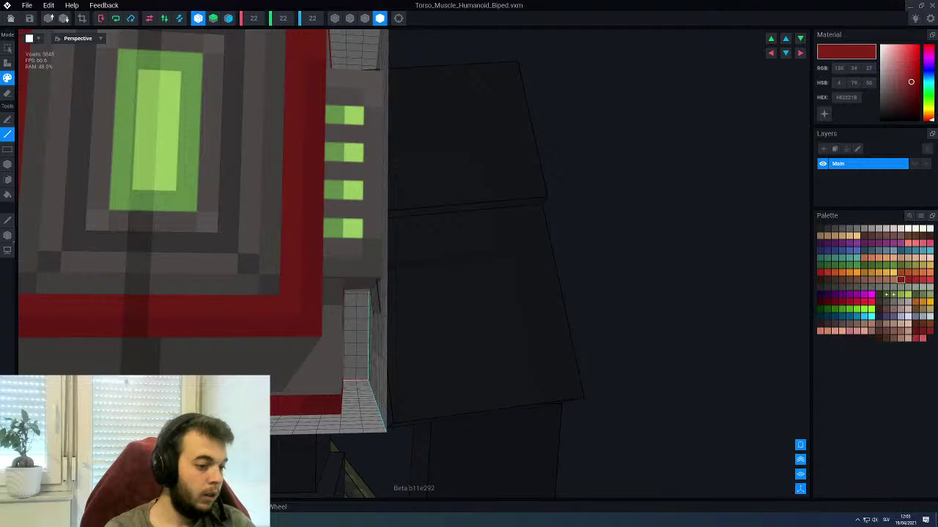
scroll(347, 385, down, 3)
right_drag(285, 386, 289, 386)
middle_drag(288, 386, 320, 391)
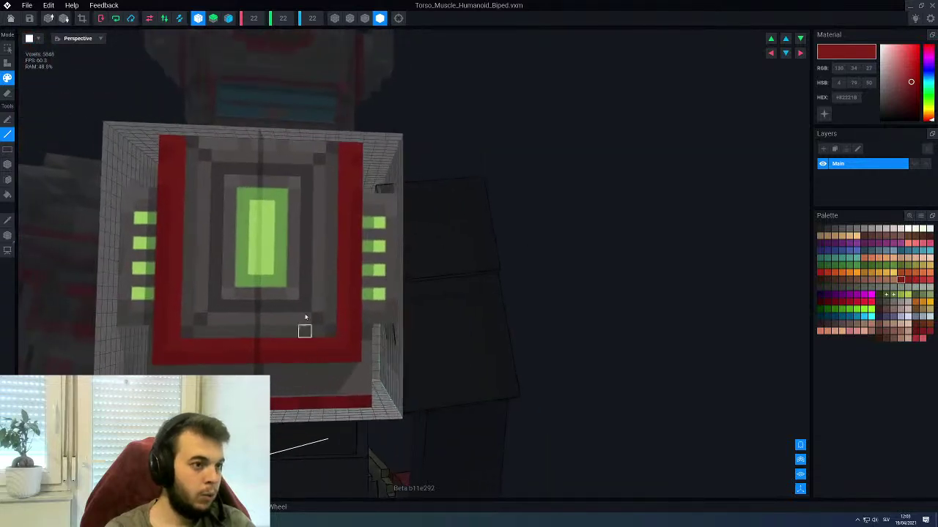
Show outlined edges, sample the back plate's red and fill the plate's grey underside and lower side faces with it
click(365, 18)
right_drag(335, 220, 317, 299)
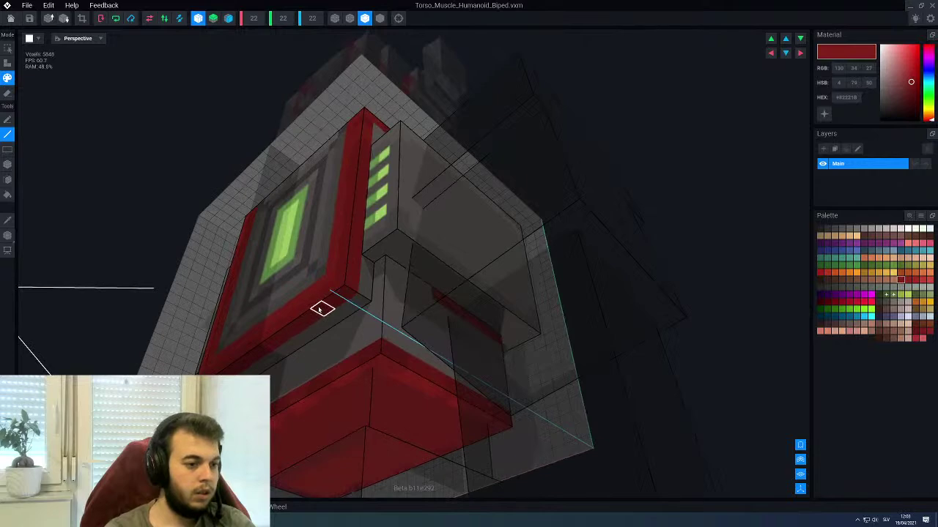
alt+click(319, 310)
key(f)
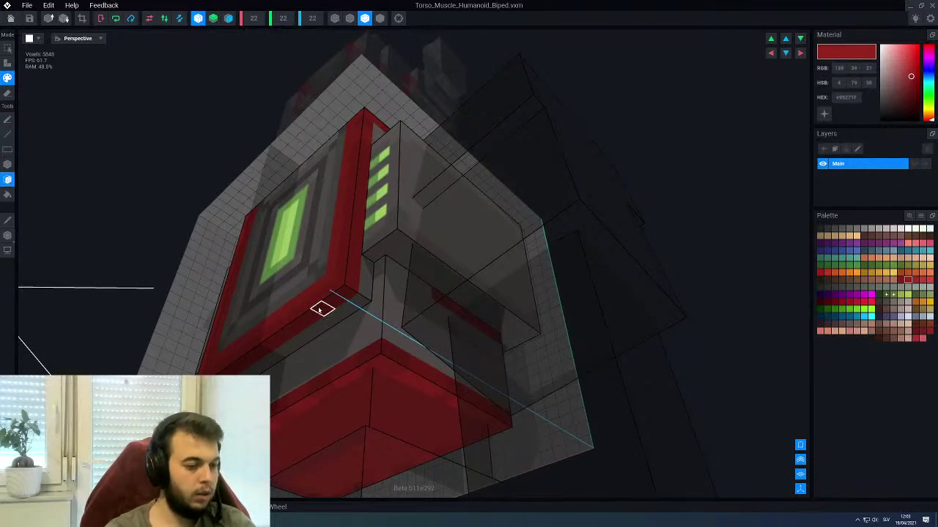
click(326, 323)
click(365, 281)
Sample the waist's grey, choose the darker grey #645F5C and paint vertical shading stripes on the waist's back
right_drag(337, 317, 396, 400)
scroll(296, 331, up, 2)
scroll(415, 408, up, 2)
alt+click(396, 404)
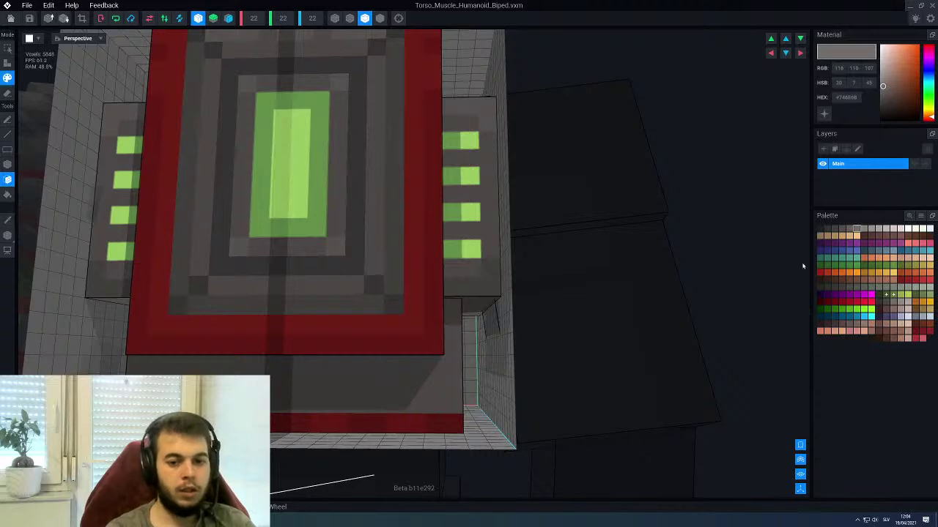
click(848, 230)
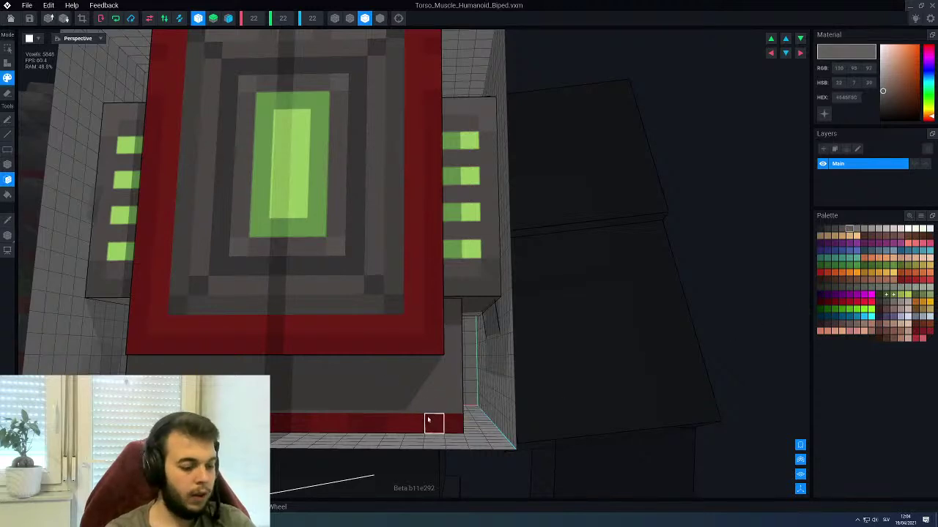
key(l)
key(b)
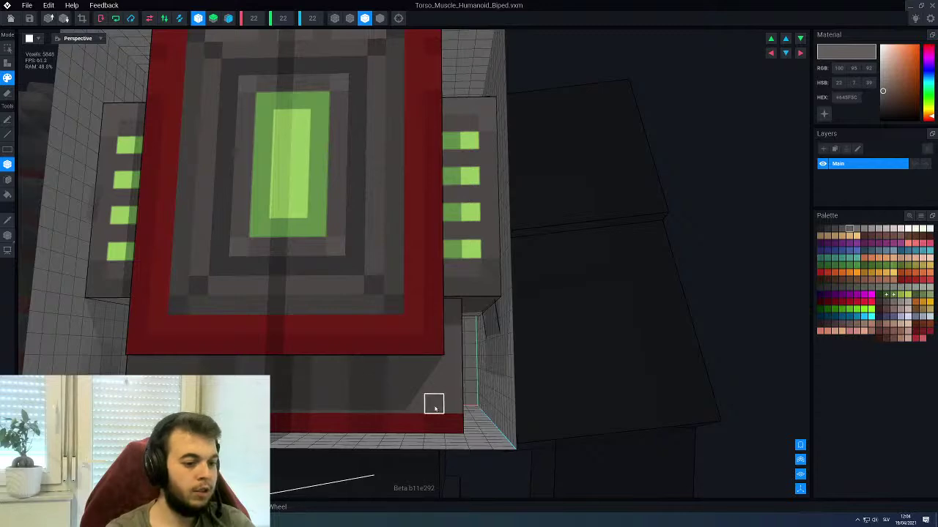
Paint darker grey vertical shading stripes on the waist's sides above the lower red band
right_drag(435, 408, 434, 405)
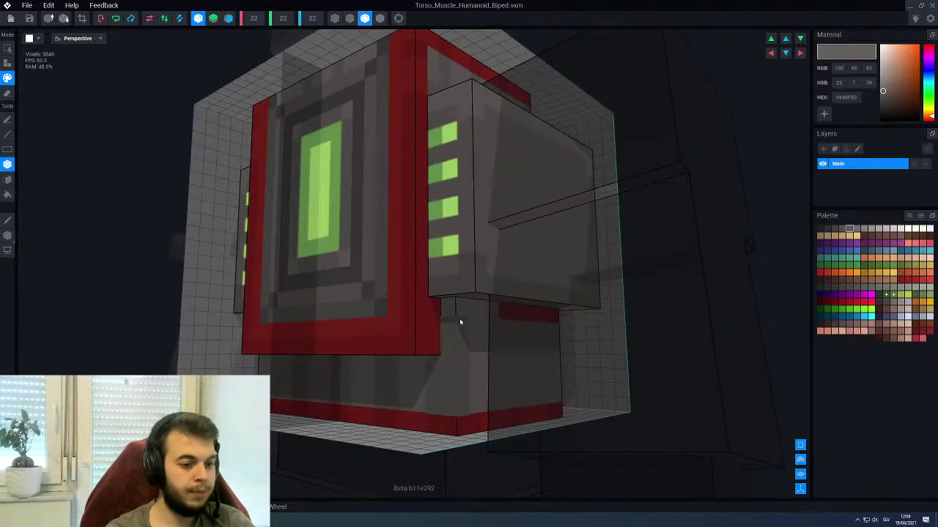
right_drag(471, 362, 471, 363)
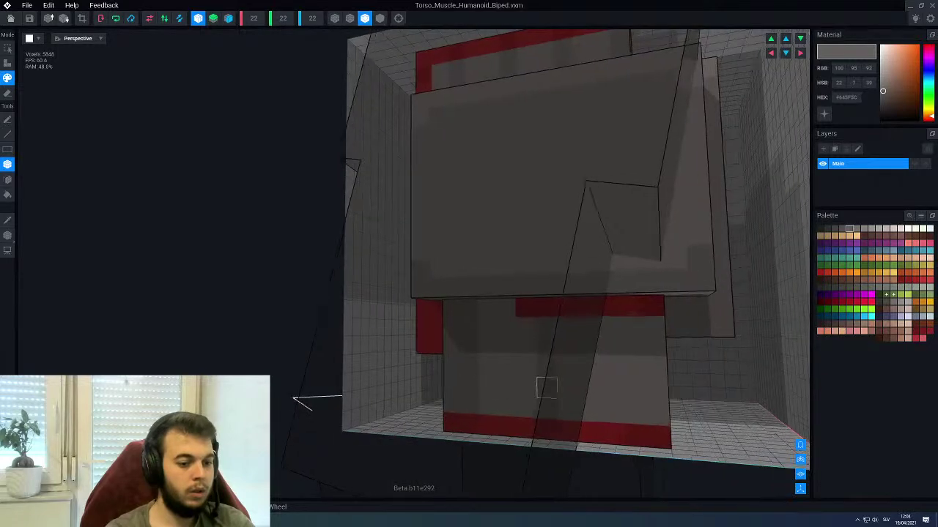
right_drag(544, 383, 433, 377)
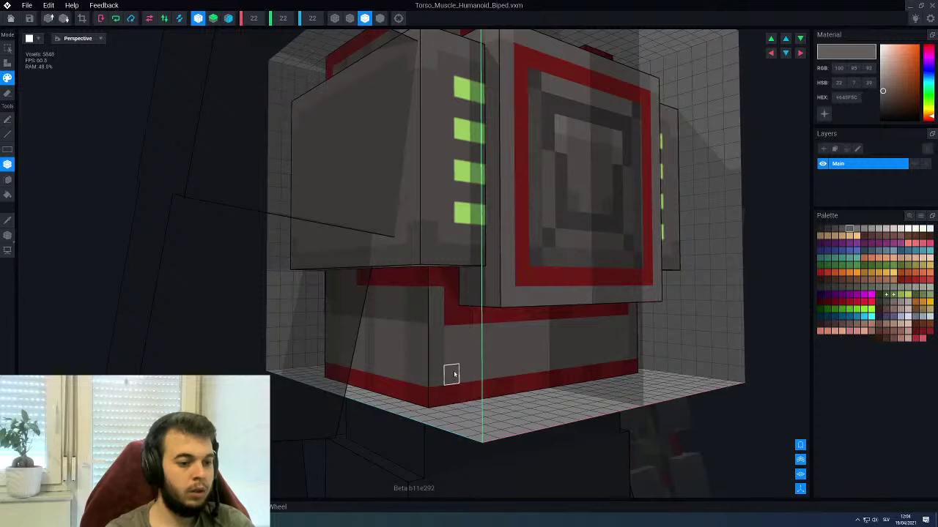
Paint mirrored darker grey vertical stripes across the waist's front between the two red bands
right_drag(448, 334, 486, 365)
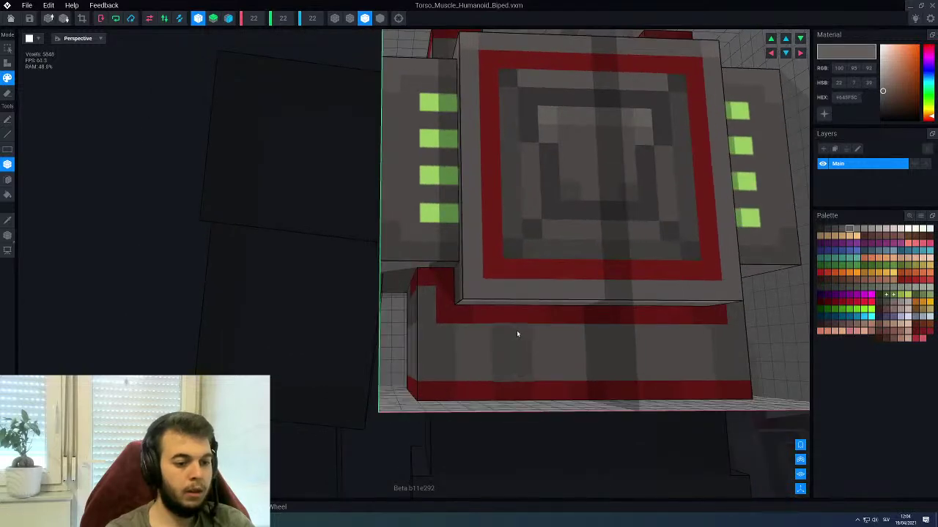
scroll(571, 339, down, 5)
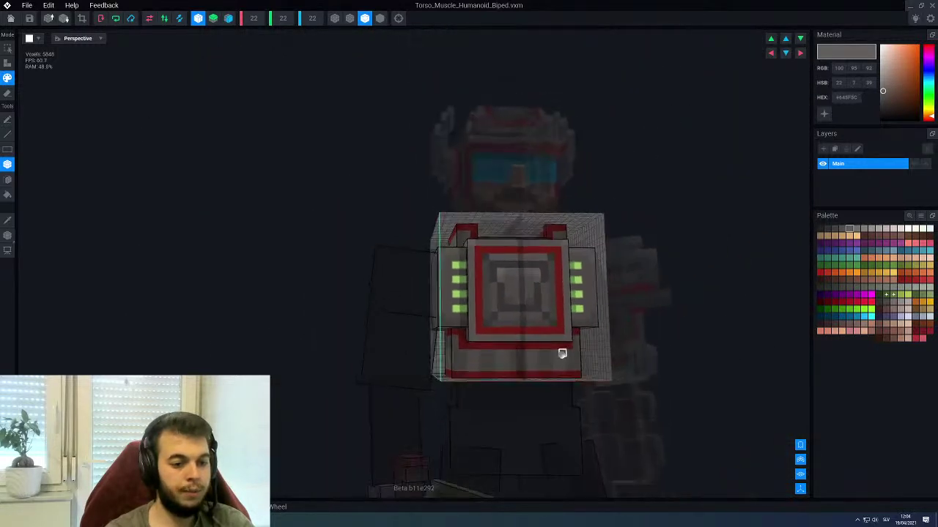
scroll(562, 353, up, 6)
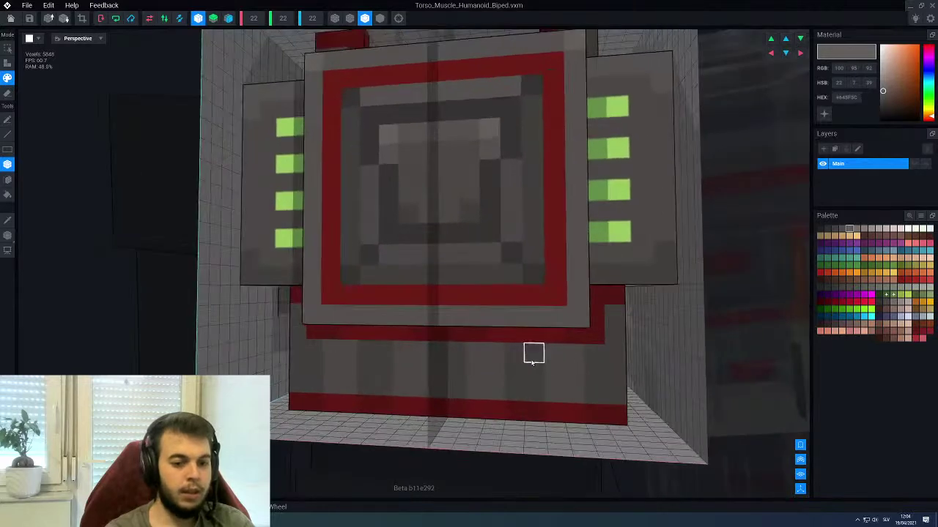
Choose the darker grey #534F4E and paint shadow voxels at the tops of the waist's vertical stripes around the torso
click(840, 230)
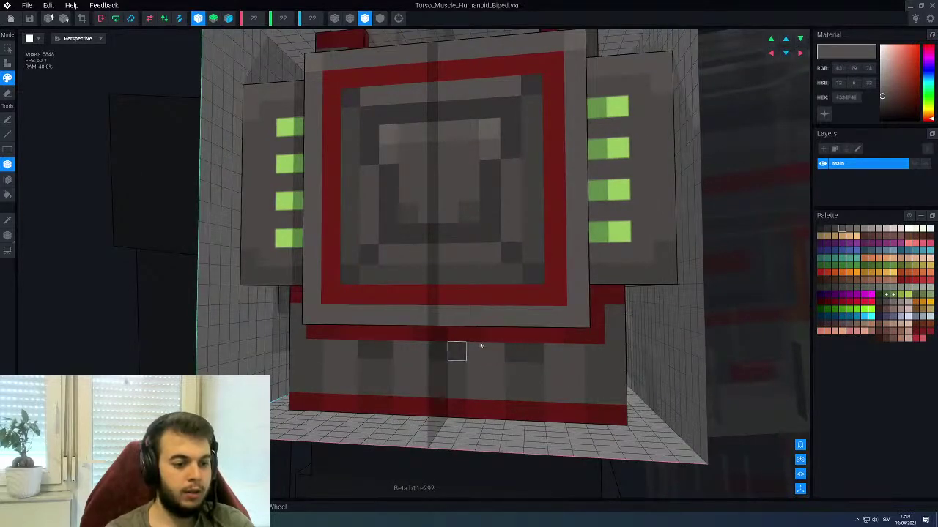
right_drag(481, 345, 564, 348)
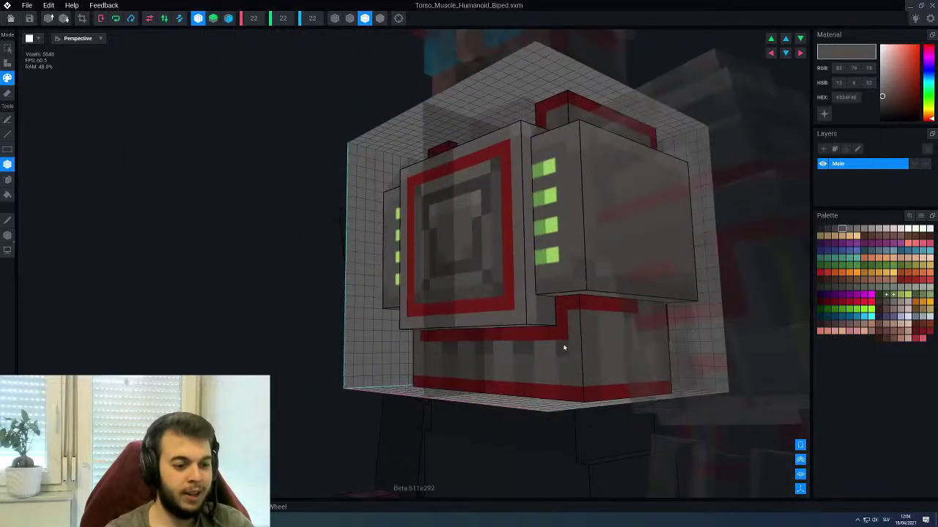
right_drag(593, 317, 586, 352)
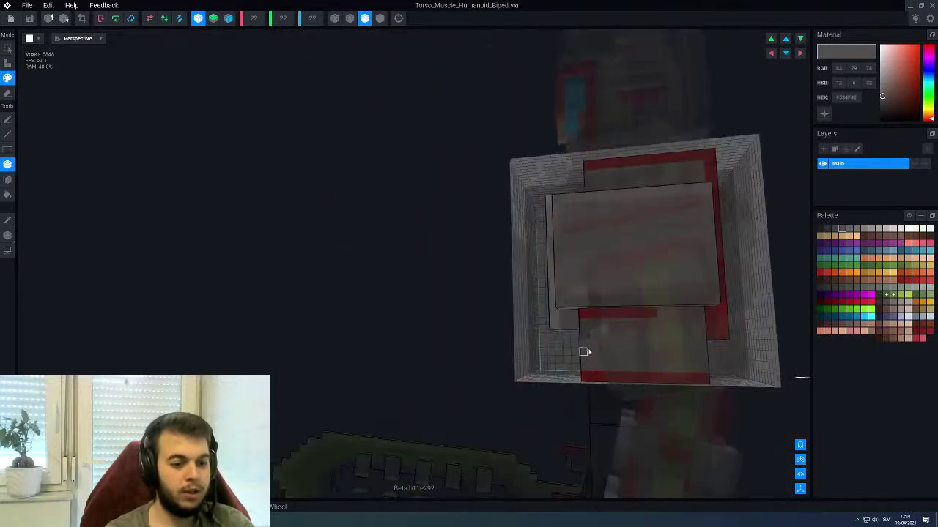
right_drag(661, 333, 584, 341)
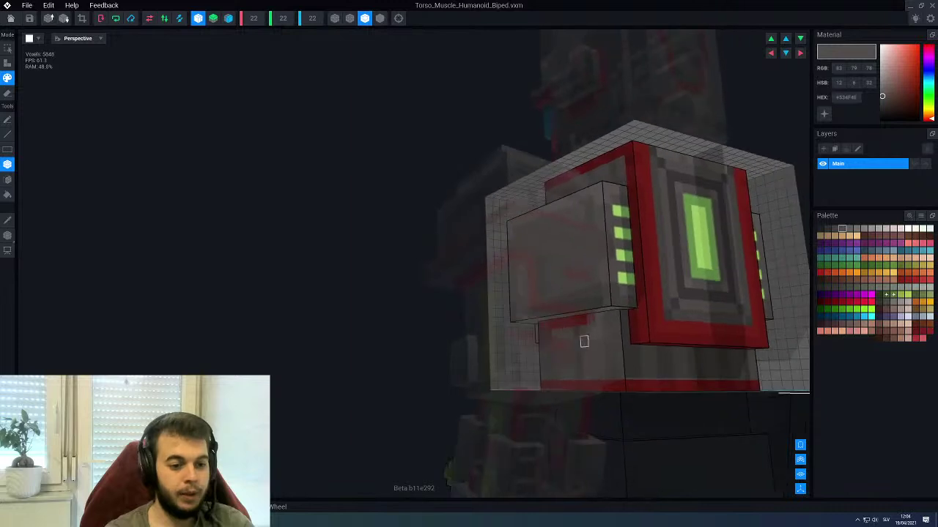
scroll(631, 333, up, 2)
click(799, 446)
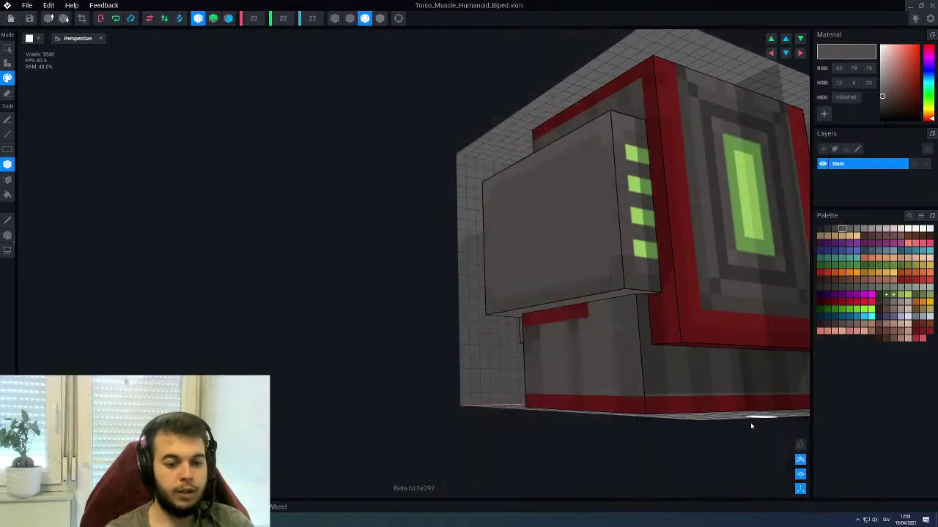
right_drag(746, 421, 539, 384)
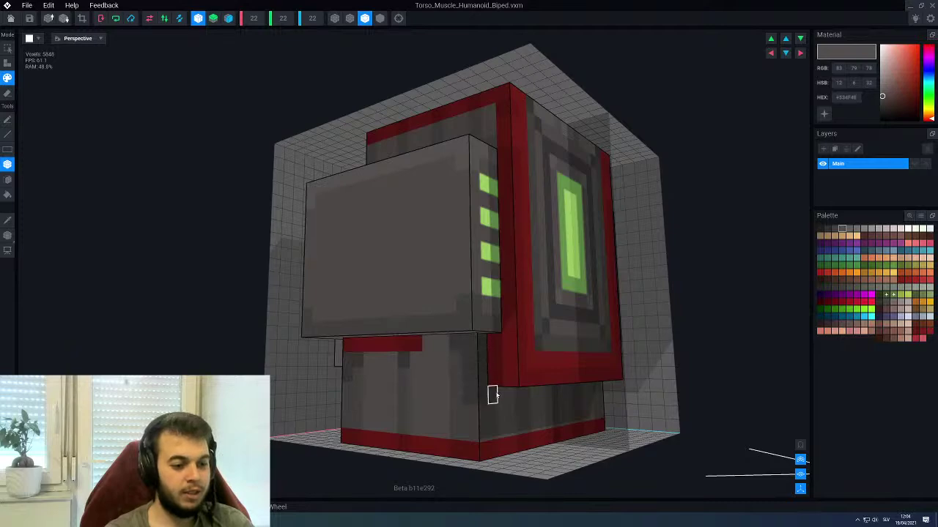
scroll(492, 396, down, 2)
right_drag(493, 396, 535, 391)
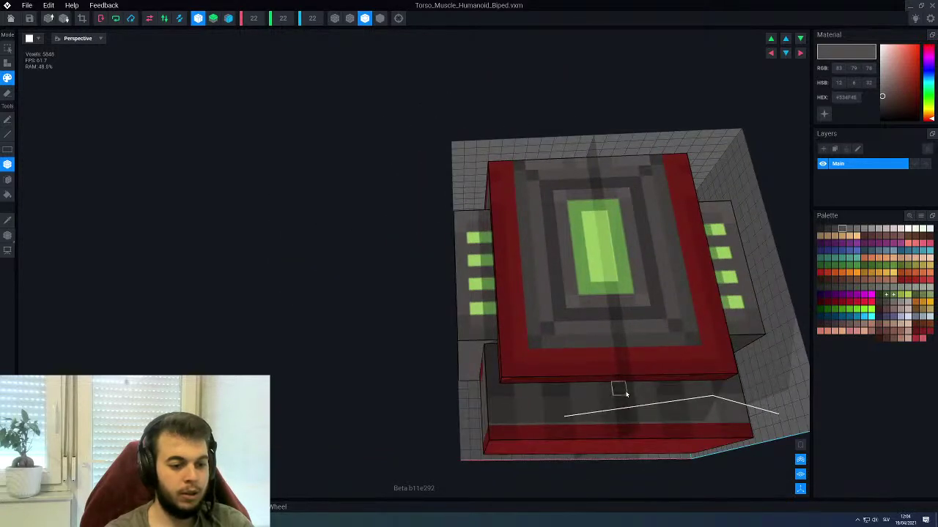
Sample the waist stripes' grey #645F5C and draw a horizontal shading line with it under the front's upper red band
right_drag(565, 434, 485, 413)
scroll(491, 419, up, 3)
alt+click(492, 418)
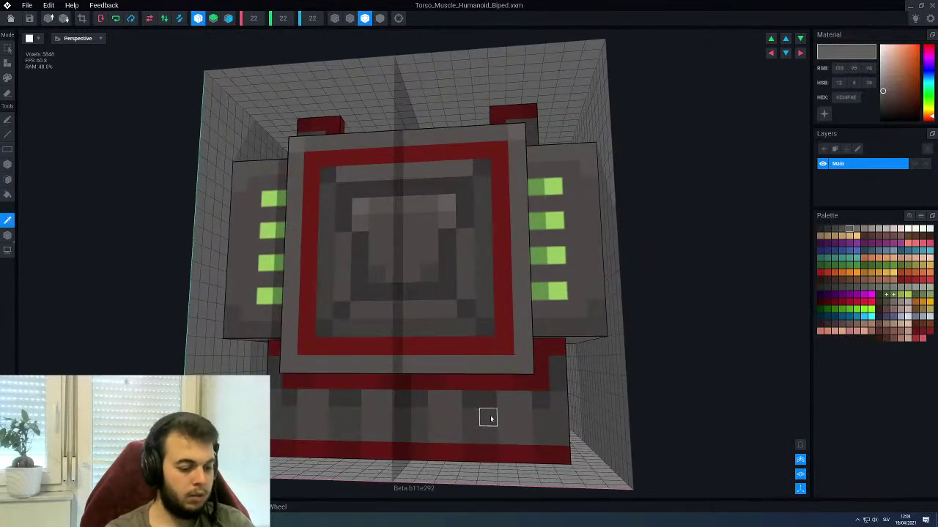
key(l)
drag(439, 394, 481, 401)
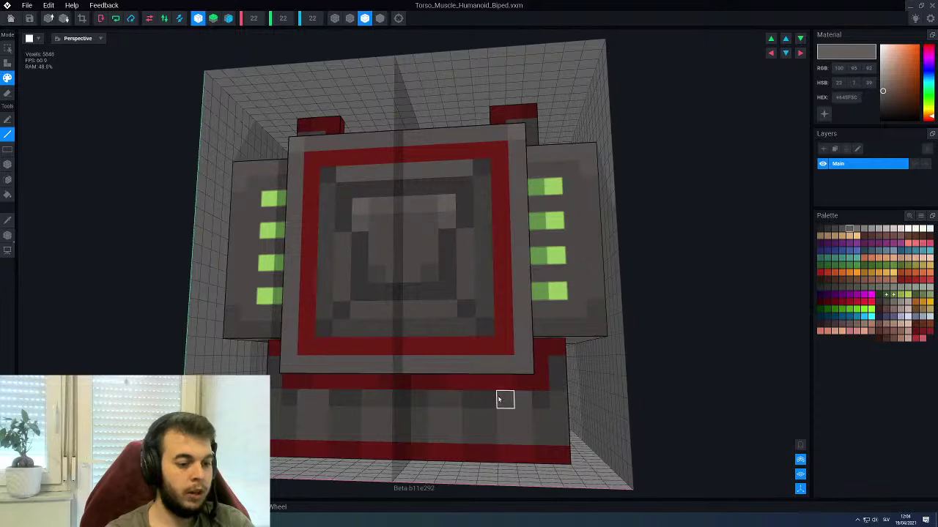
click(523, 401)
Continue the #645F5C shading line directly under the upper red band on the waist's sides
scroll(440, 436, down, 3)
right_drag(582, 373, 549, 372)
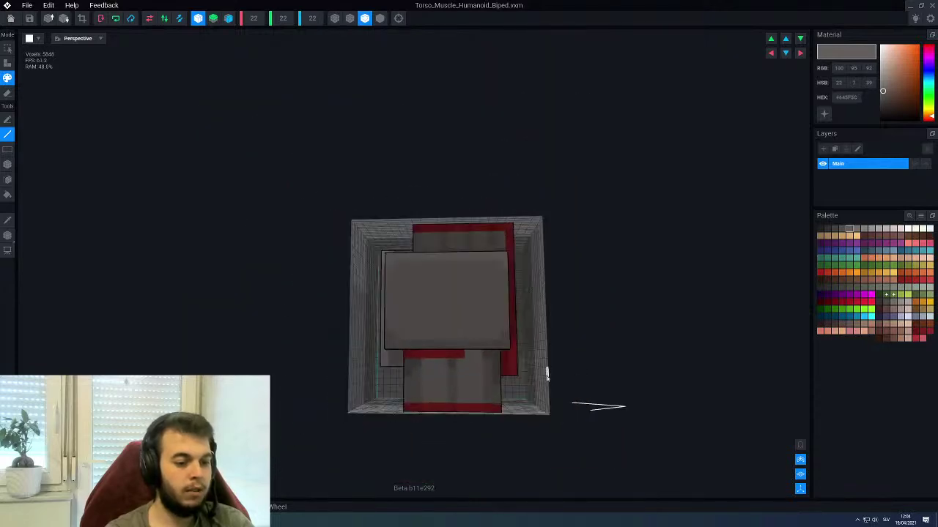
scroll(448, 364, up, 2)
scroll(417, 364, up, 2)
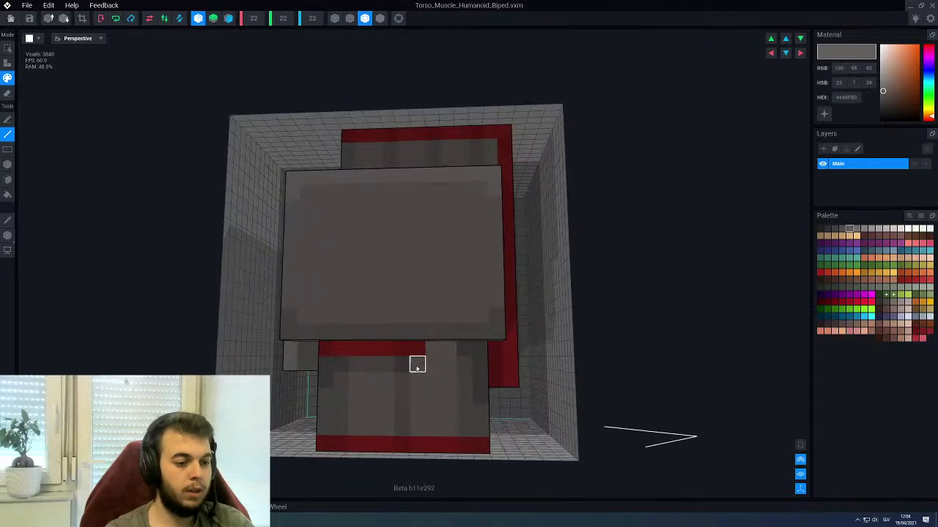
scroll(453, 384, down, 3)
right_drag(460, 378, 478, 382)
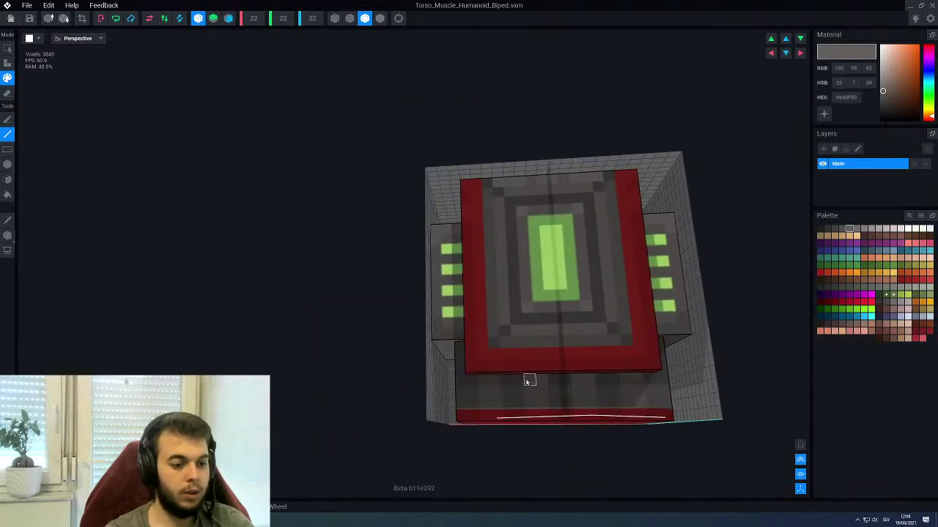
scroll(537, 389, down, 3)
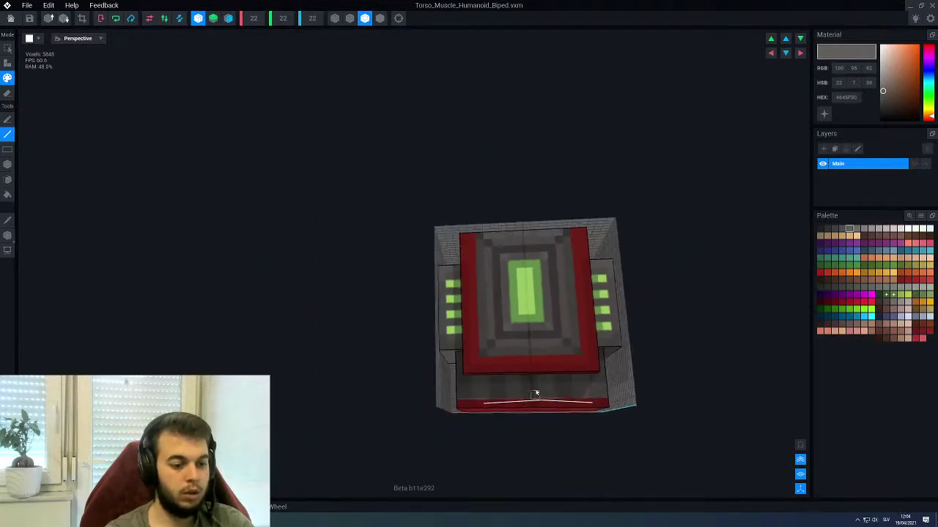
right_drag(538, 389, 569, 341)
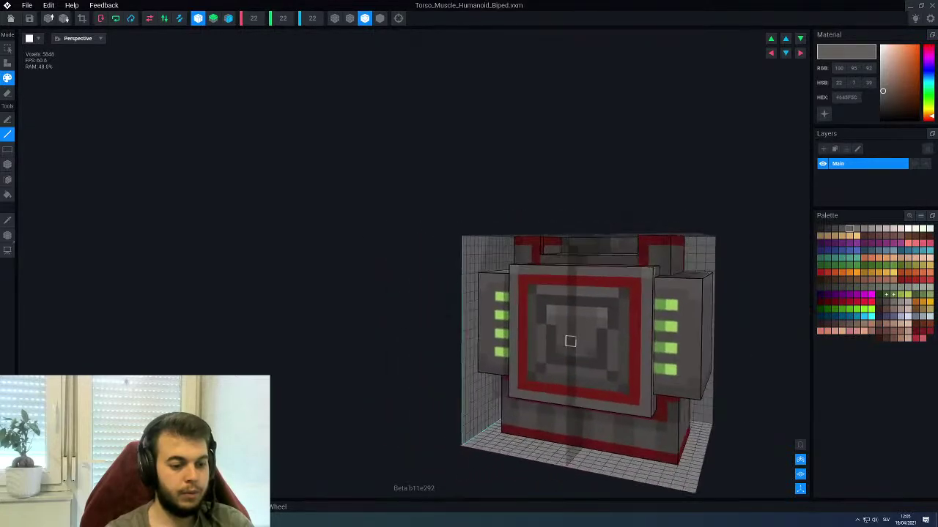
middle_drag(590, 357, 484, 364)
right_drag(484, 364, 564, 419)
scroll(492, 373, up, 3)
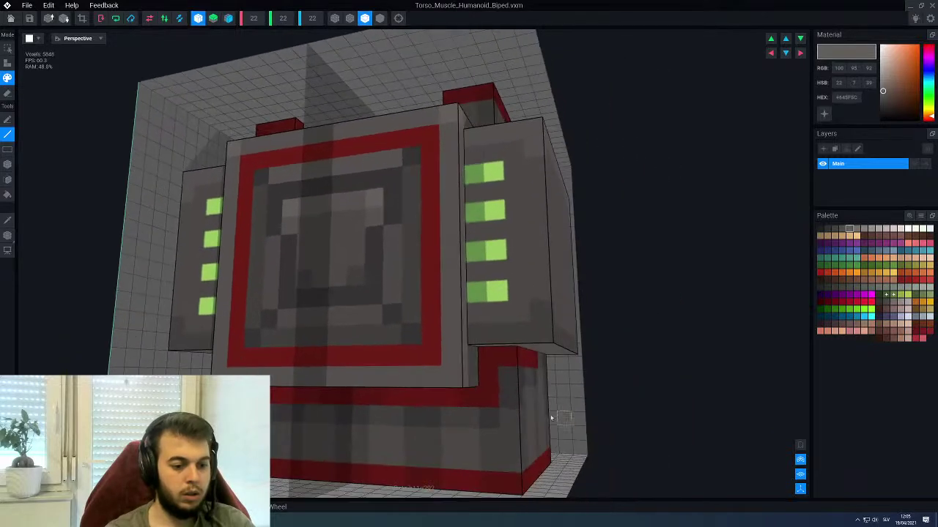
alt+click(461, 381)
click(857, 231)
key(a)
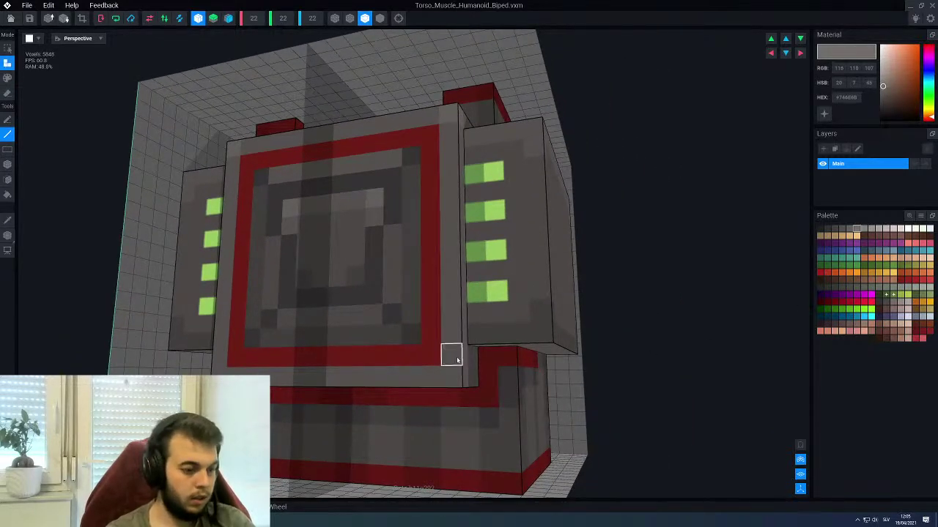
click(460, 376)
key(ctrl+z)
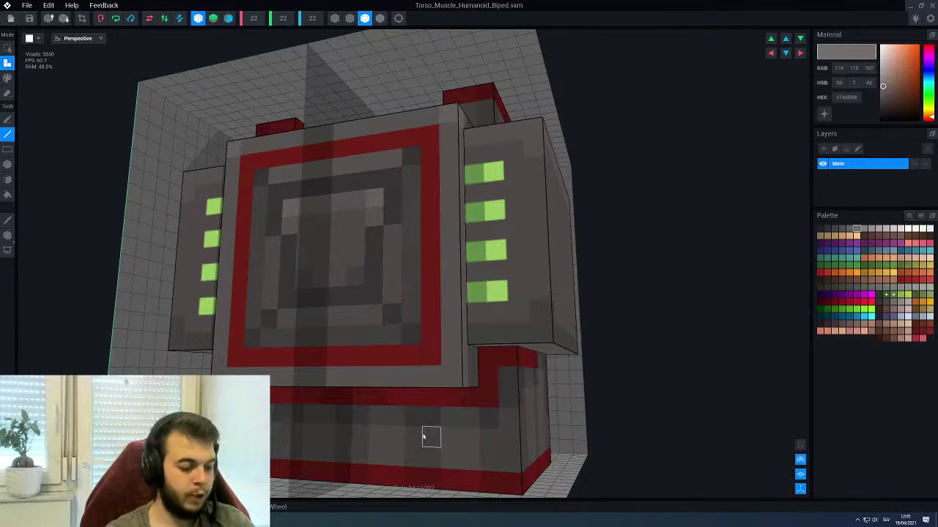
key(p)
Leave the torso model for the Mammals_Biped_Large_Human rig and examine the whole armoured character from the front
right_drag(413, 417, 445, 349)
scroll(422, 372, down, 4)
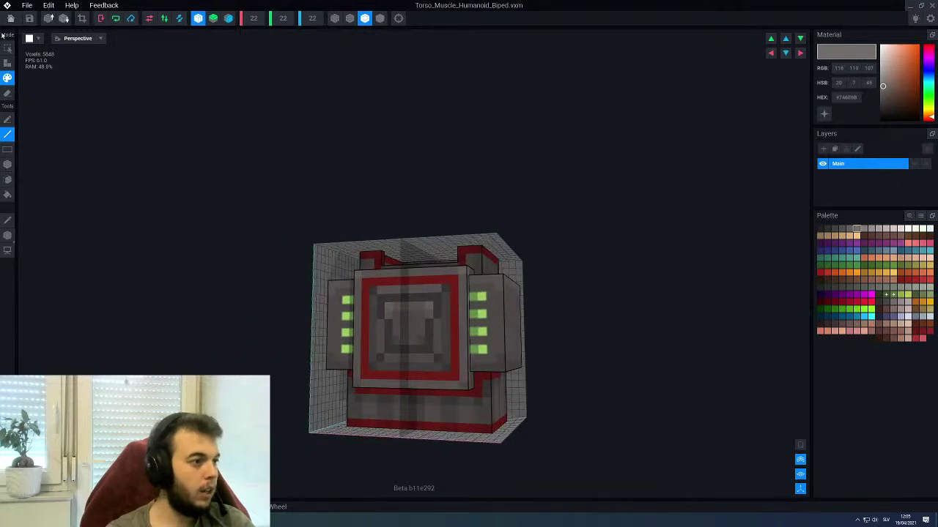
click(10, 19)
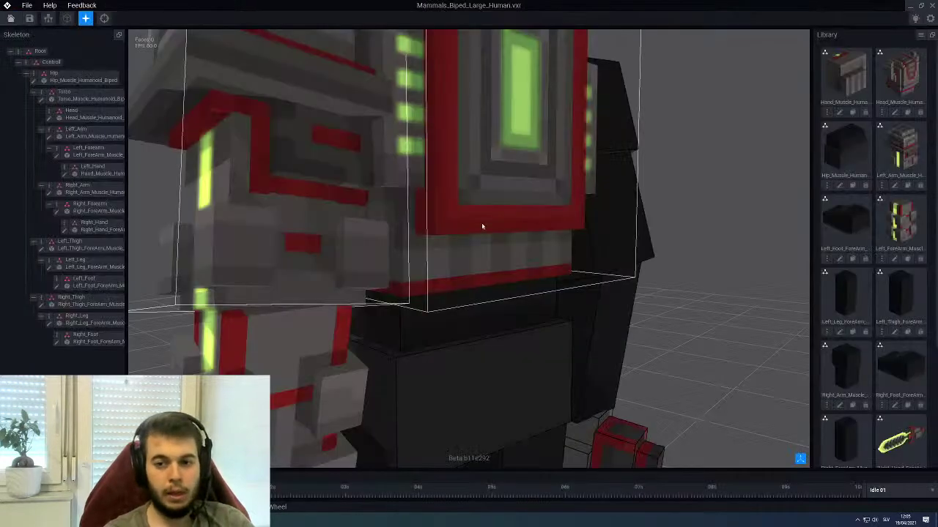
scroll(483, 226, down, 5)
right_drag(487, 239, 594, 223)
scroll(439, 193, down, 4)
right_drag(440, 193, 413, 190)
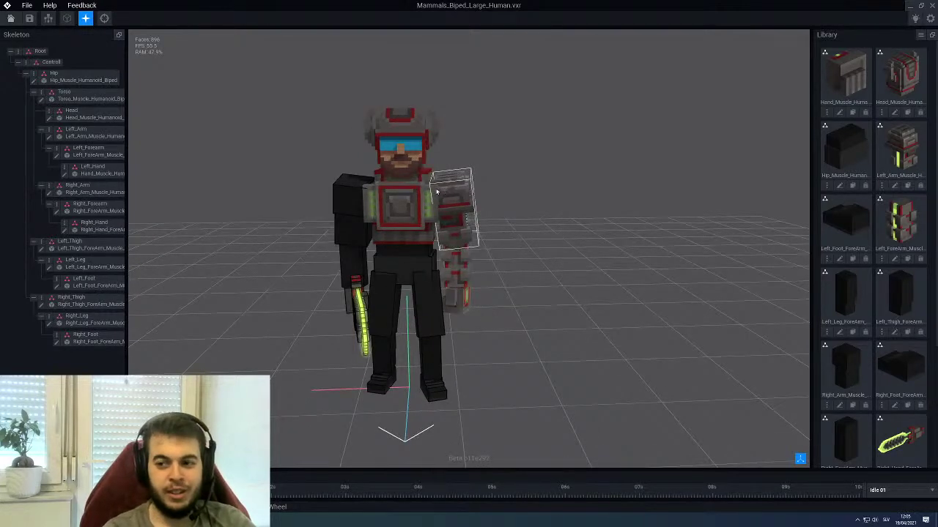
middle_drag(328, 231, 403, 234)
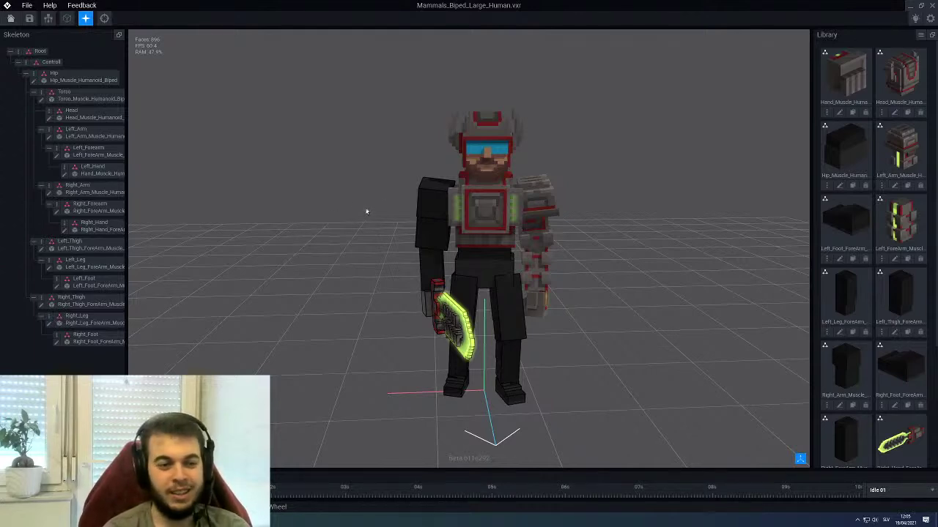
Close the rig with its changes saved, and clear the VoxEdit and Projects folder windows from the desktop
click(10, 19)
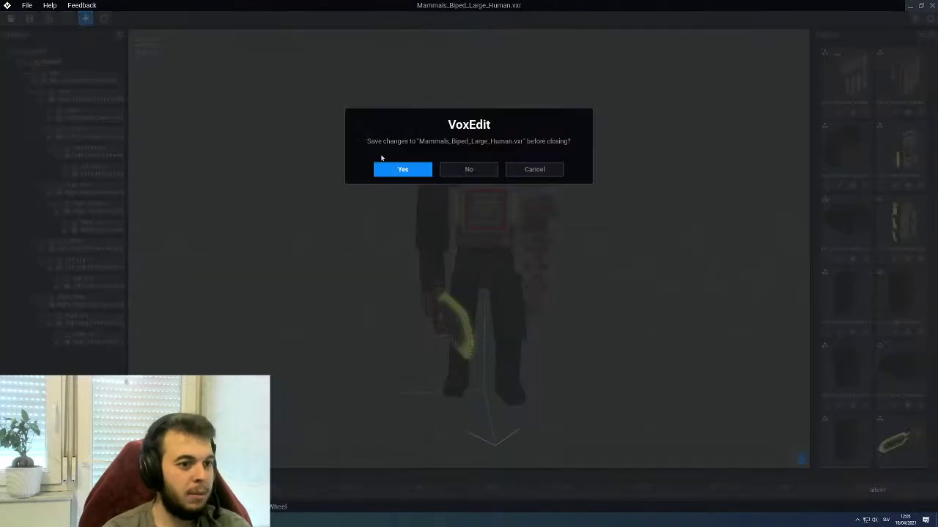
click(403, 169)
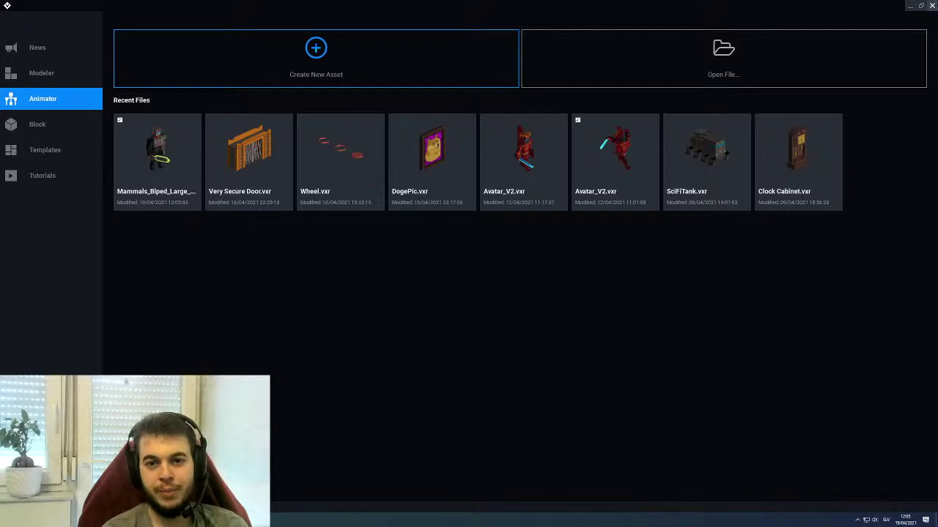
click(932, 6)
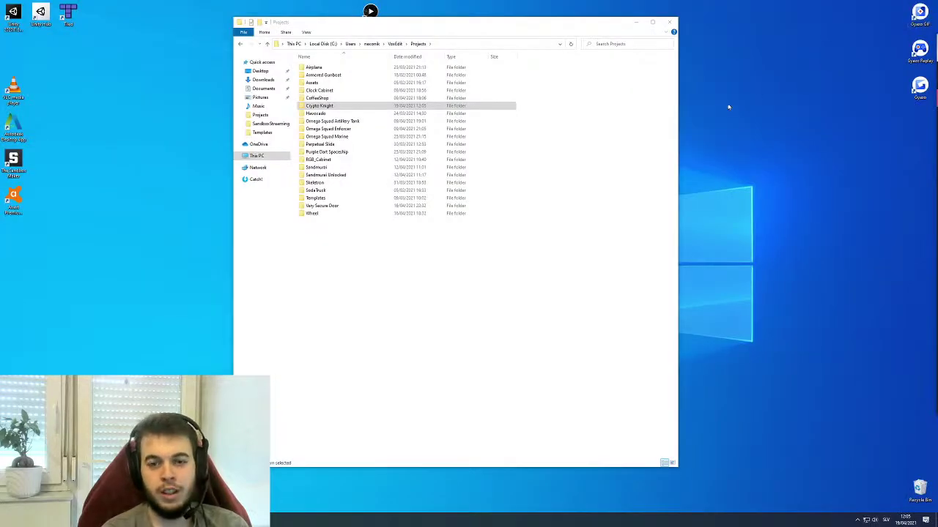
click(635, 22)
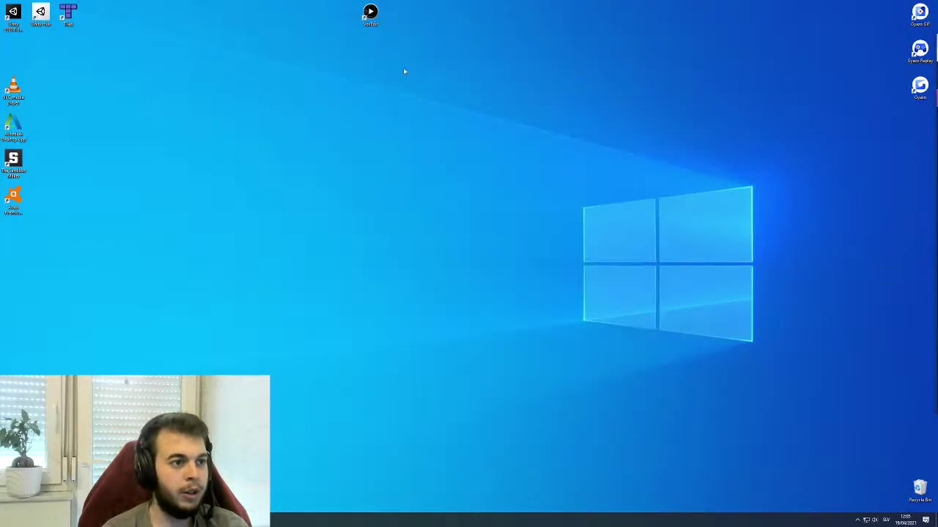
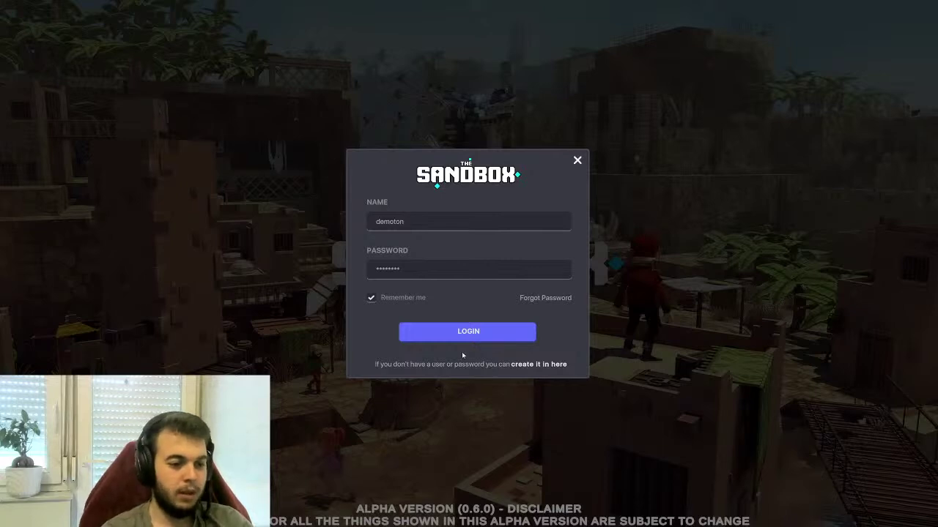
Log in to The Sandbox Game Maker with the remembered account and open the TheGlitch0 experience for editing
click(453, 332)
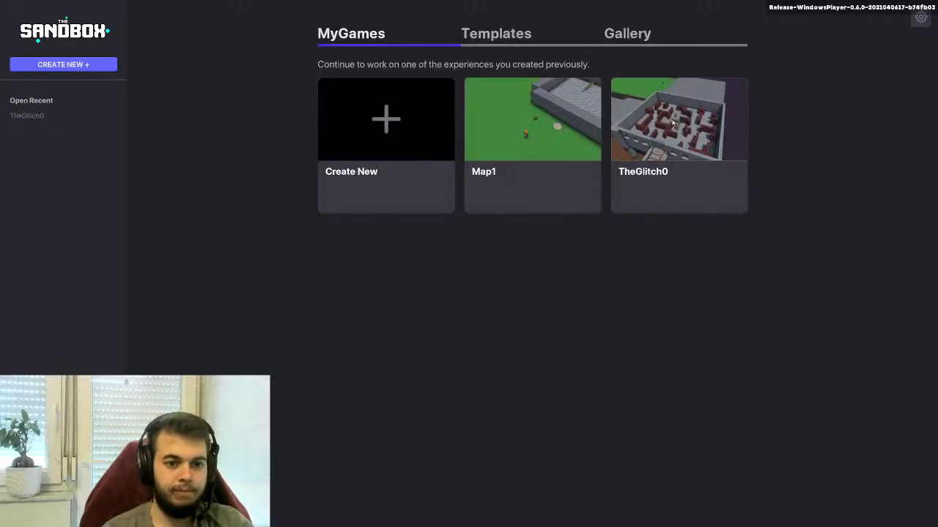
click(672, 125)
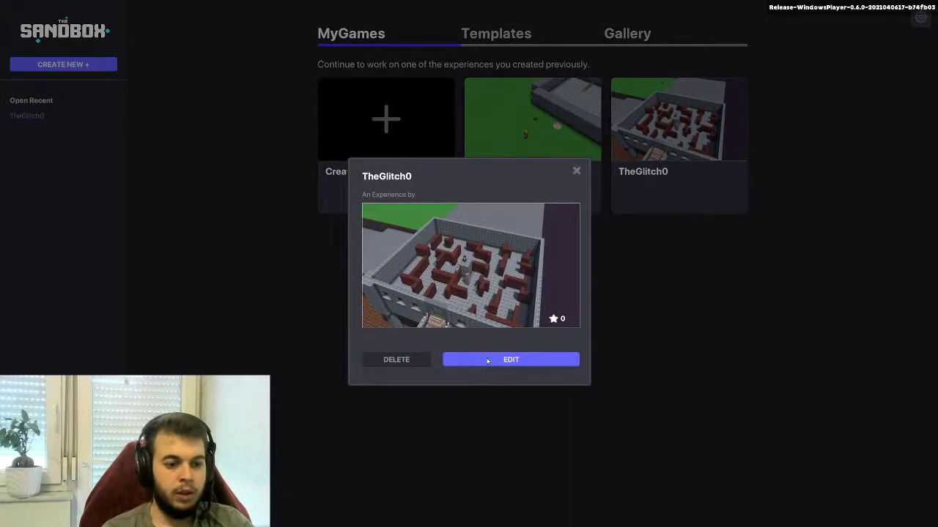
click(487, 359)
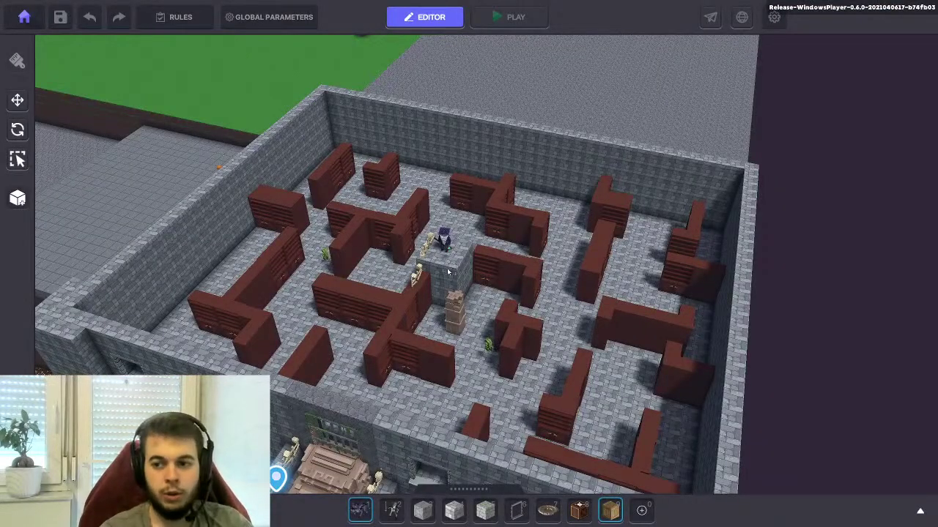
Examine the walled bookshelf maze, including its entrance, central pedestal and surrounding corridors
middle_drag(349, 340, 404, 251)
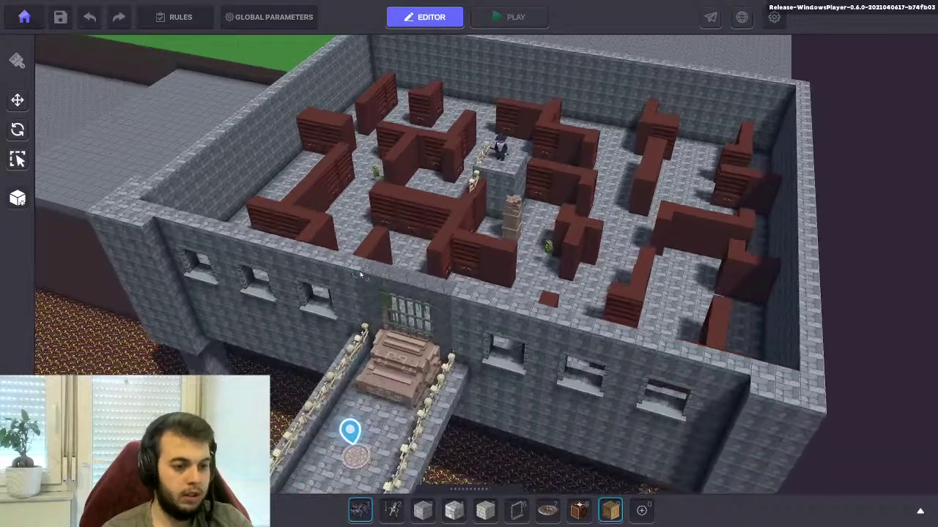
key(super)
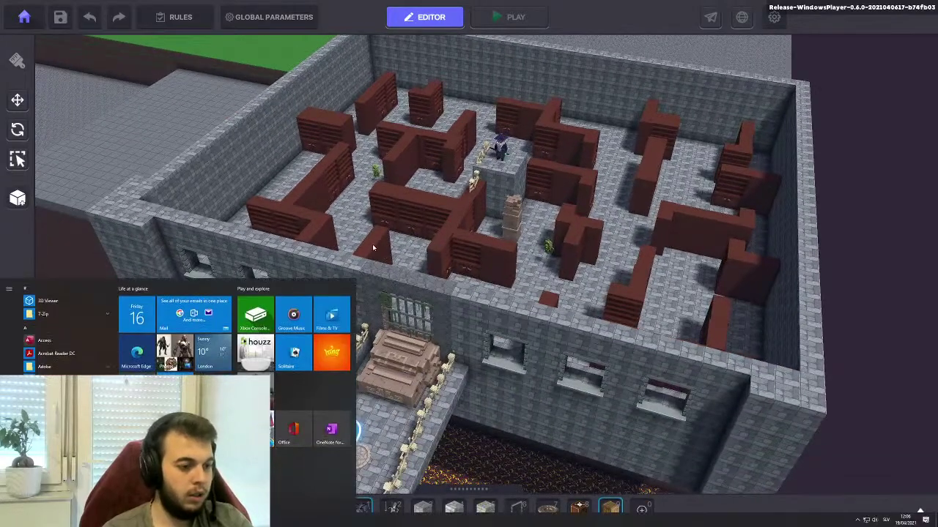
key(super)
right_drag(373, 247, 408, 260)
scroll(407, 260, down, 2)
mouse_move(486, 480)
middle_down()
mouse_move(487, 396)
mouse_move(498, 480)
middle_up()
scroll(498, 480, up, 5)
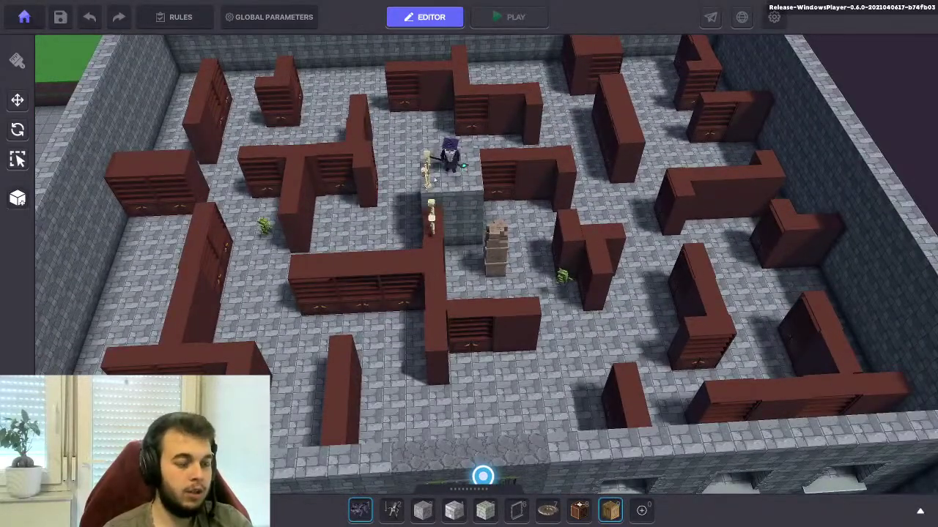
middle_drag(363, 121, 501, 197)
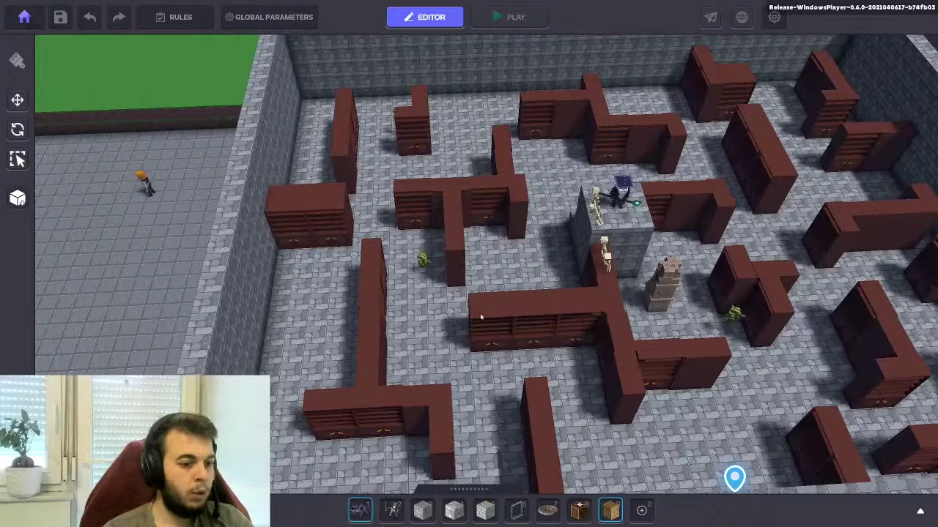
Assign the Basic Platform behaviour to the front-facing Library Bookshelf at the free end of the three-shelf row near the pedestal
click(490, 322)
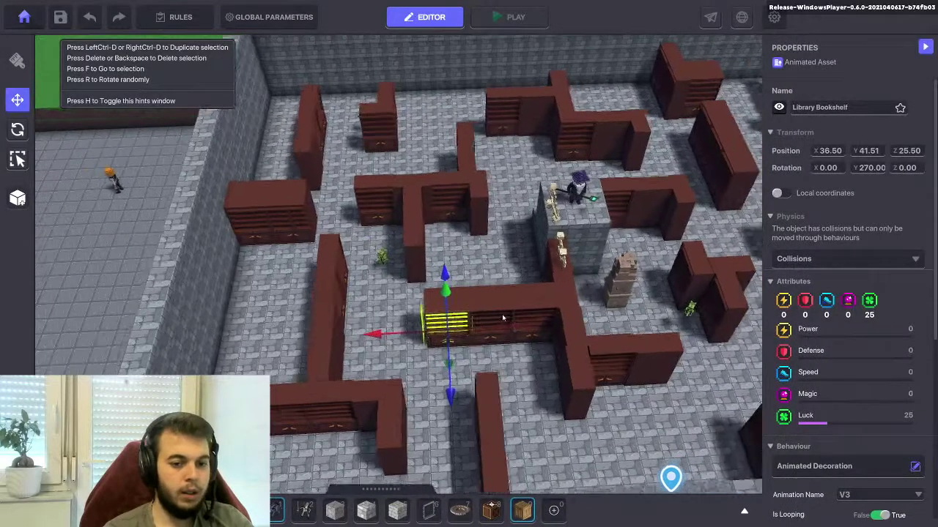
middle_drag(503, 318, 492, 295)
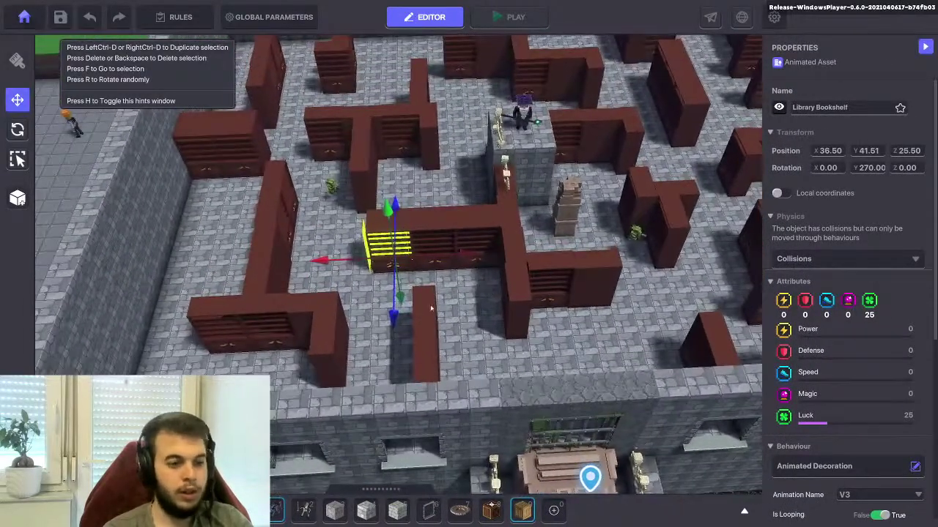
scroll(824, 265, down, 5)
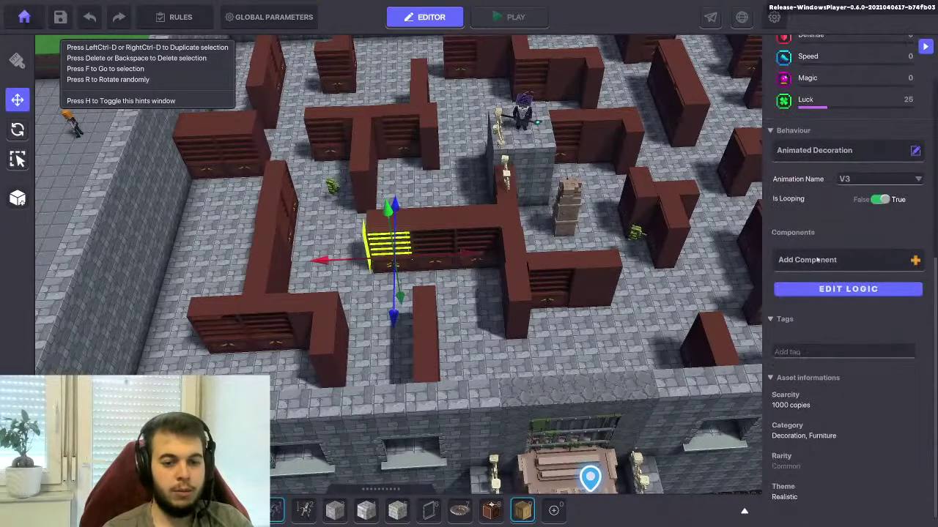
scroll(817, 259, up, 3)
click(818, 369)
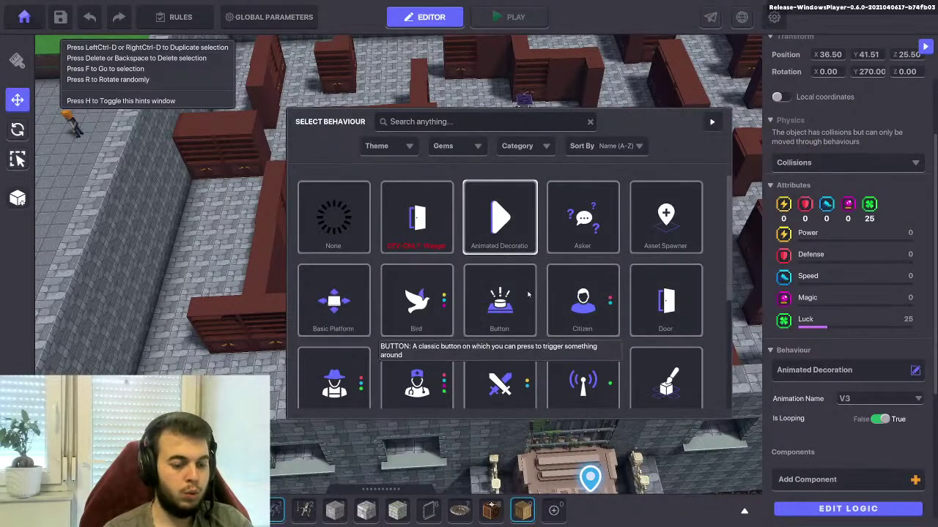
scroll(528, 294, down, 5)
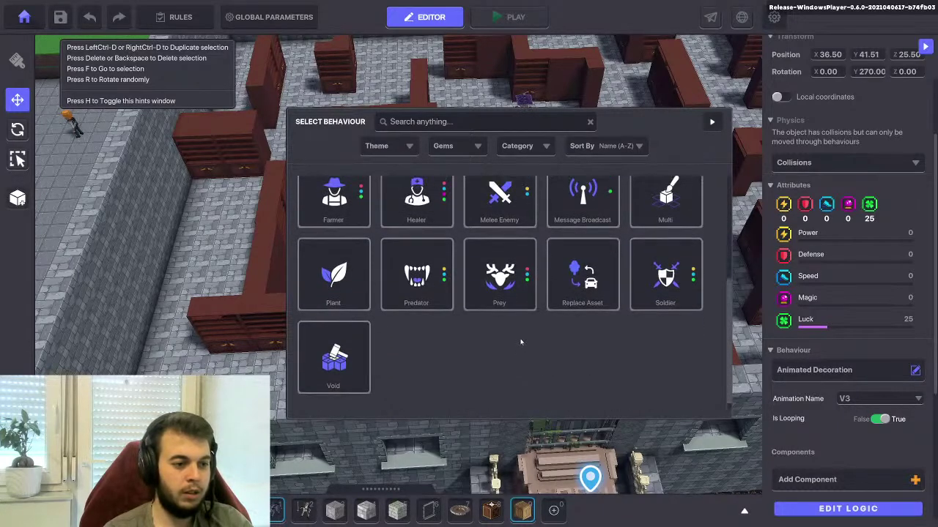
scroll(521, 342, up, 3)
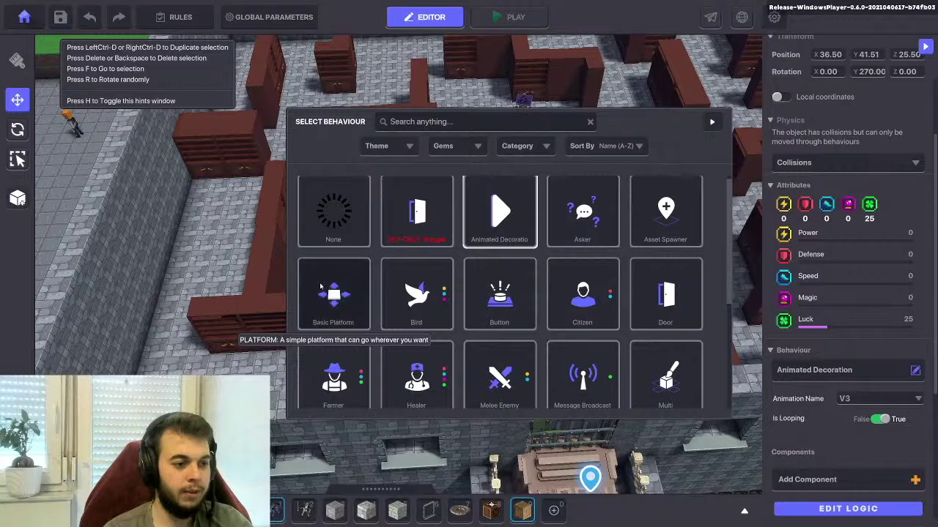
click(332, 293)
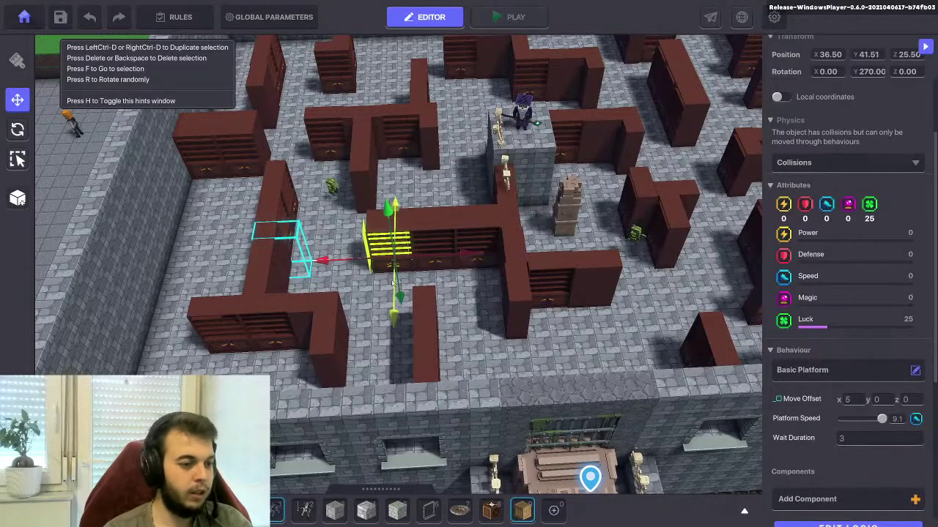
Set this bookshelf's platform Move Offset x to 4 and its Wait Duration to 5
middle_drag(257, 268, 424, 287)
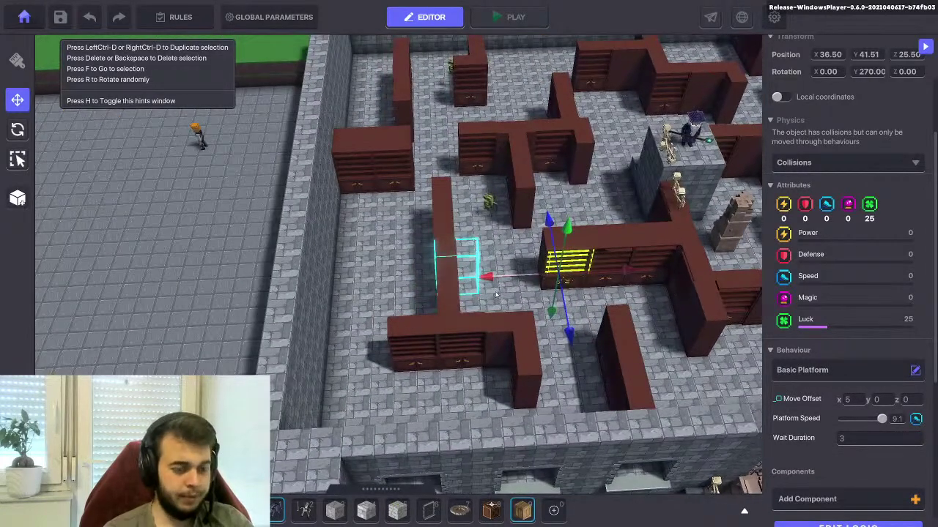
middle_drag(496, 294, 439, 300)
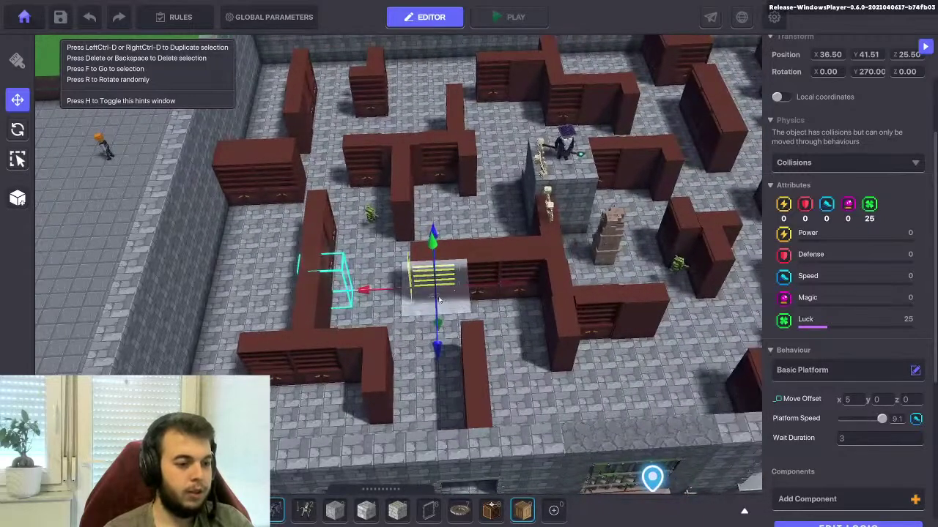
click(850, 400)
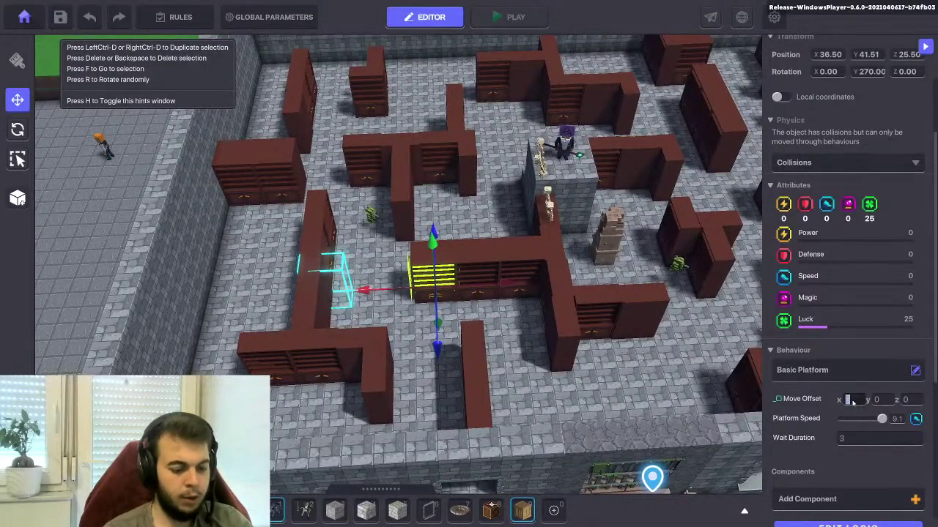
text(4)
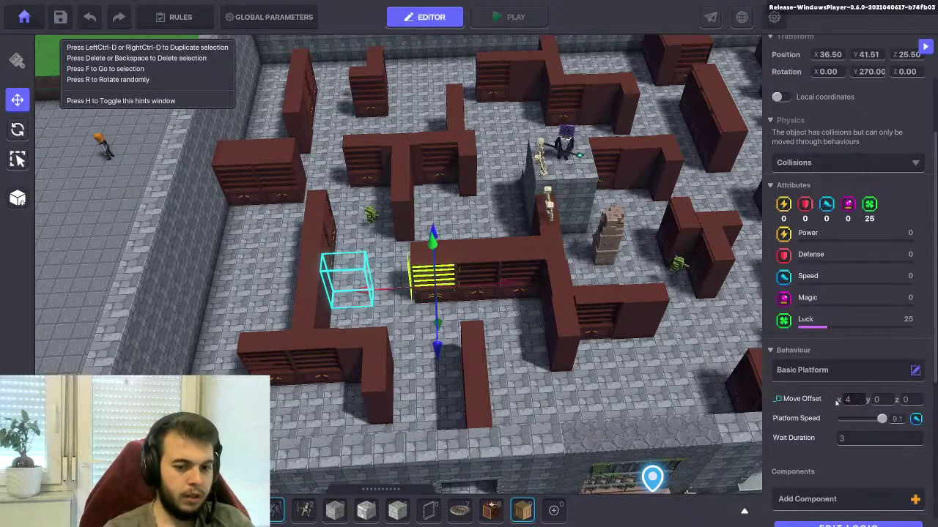
click(857, 438)
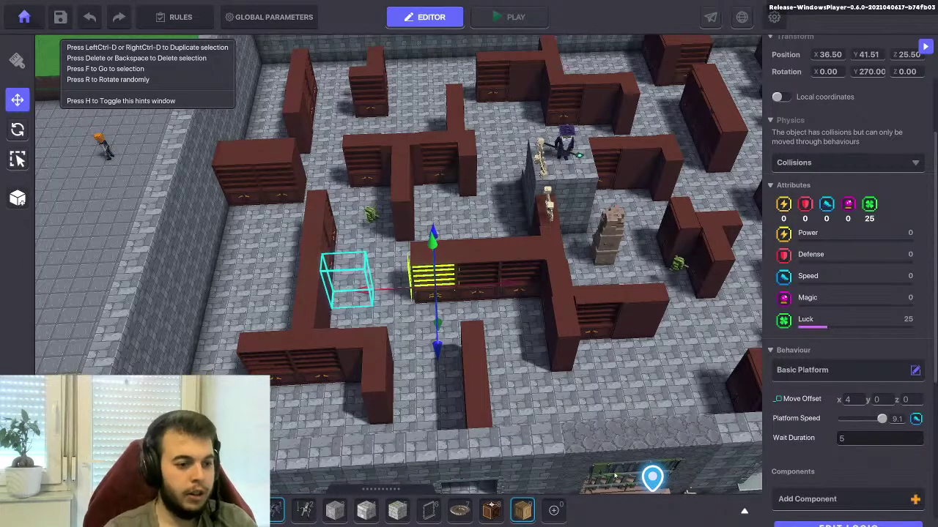
Assign the Basic Platform behaviour to the bookshelf standing back-to-back with the moving one at the row's free end
scroll(478, 272, up, 2)
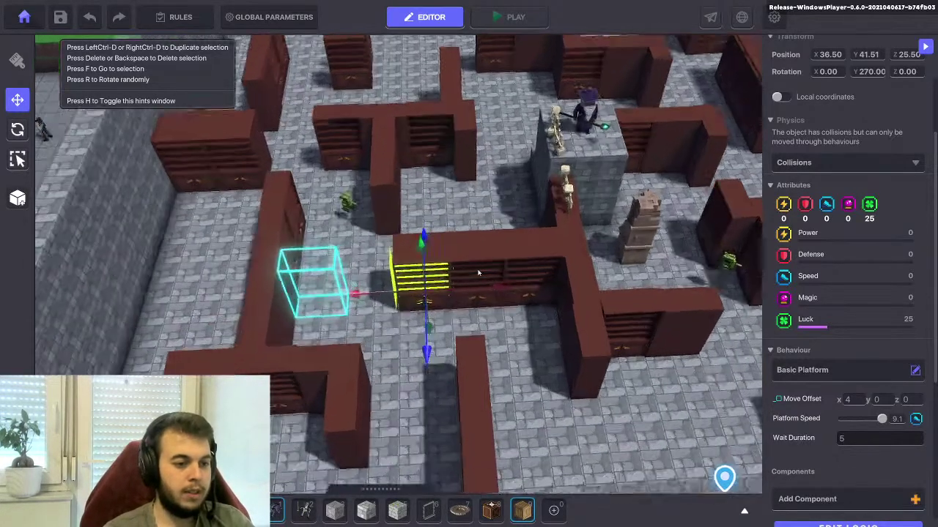
click(478, 273)
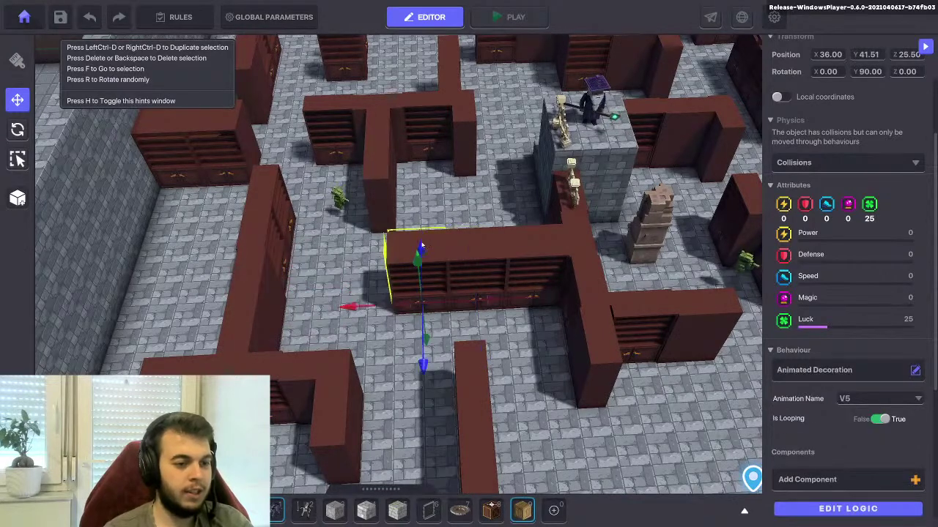
click(445, 265)
click(477, 264)
click(535, 258)
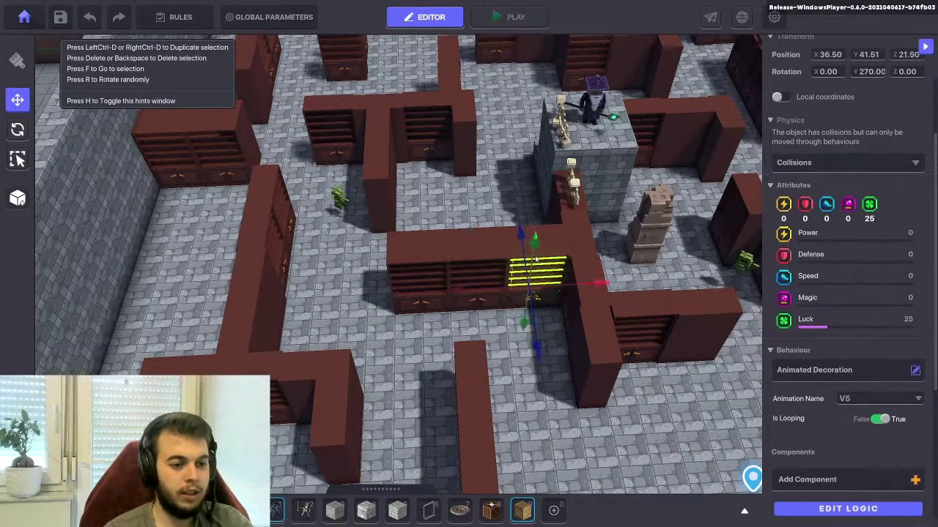
click(423, 243)
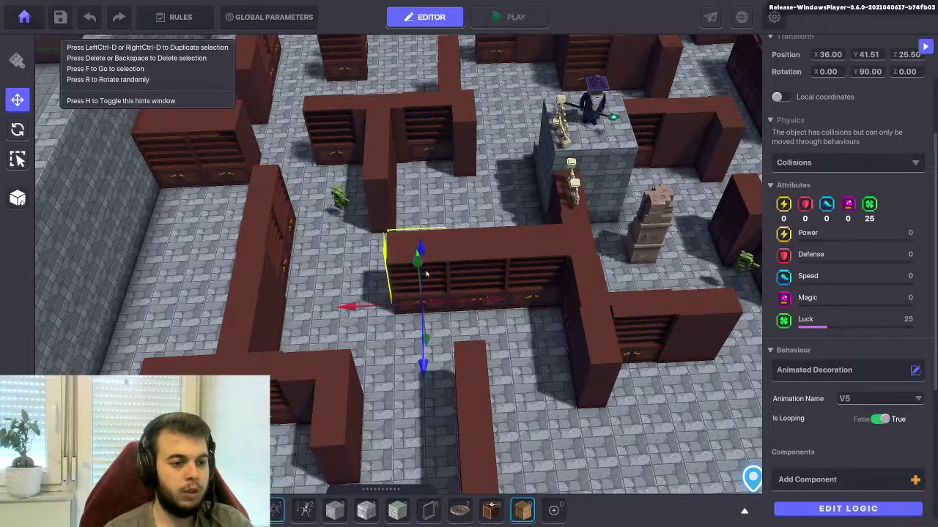
click(827, 377)
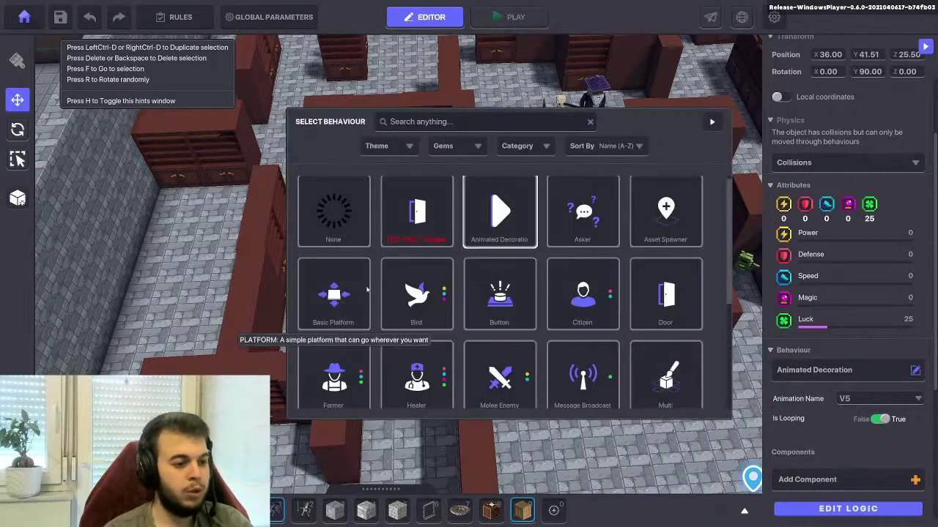
click(333, 291)
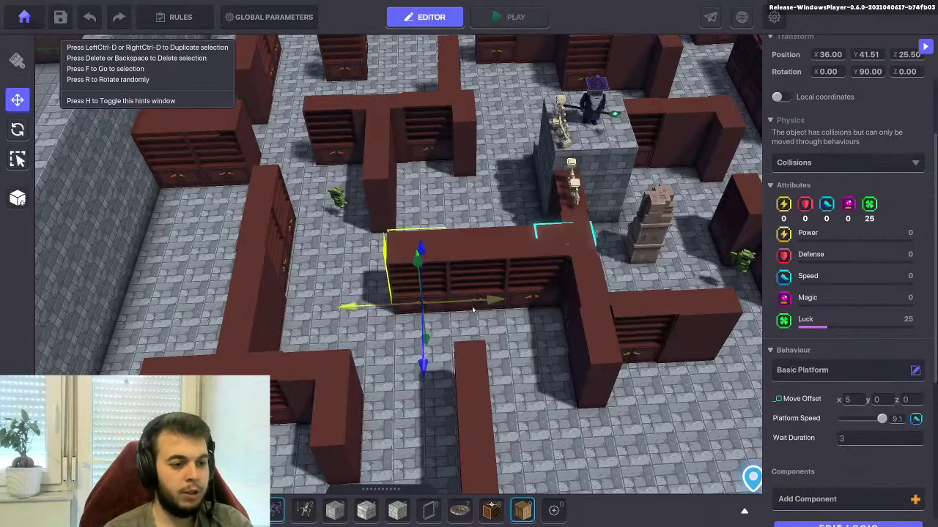
Set the rear bookshelf's Move Offset x to -4 and its Wait Duration to 5, matching the front shelf's movement, and deselect it
click(848, 400)
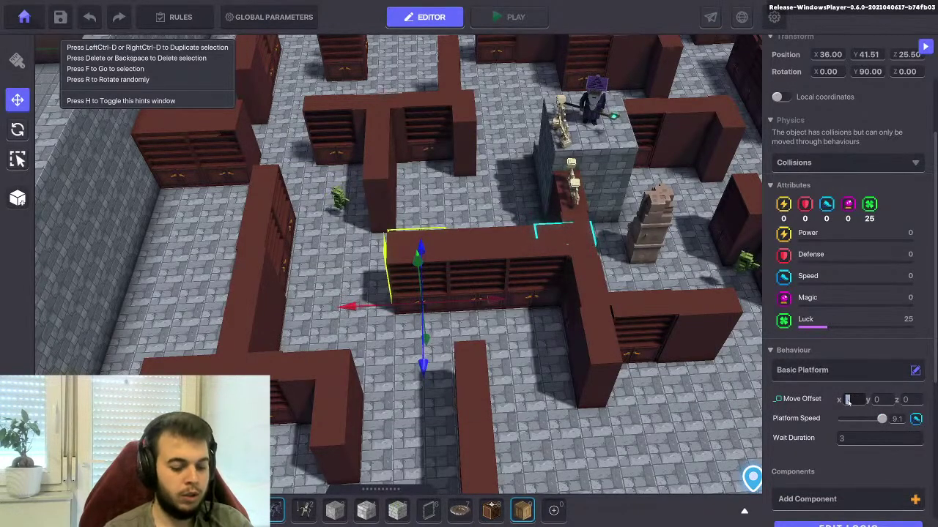
text(4)
key(Return)
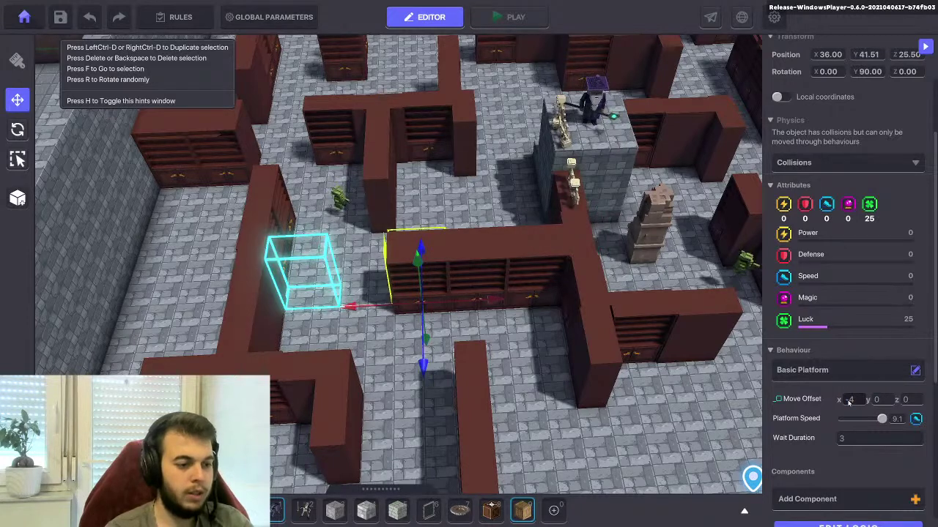
click(443, 318)
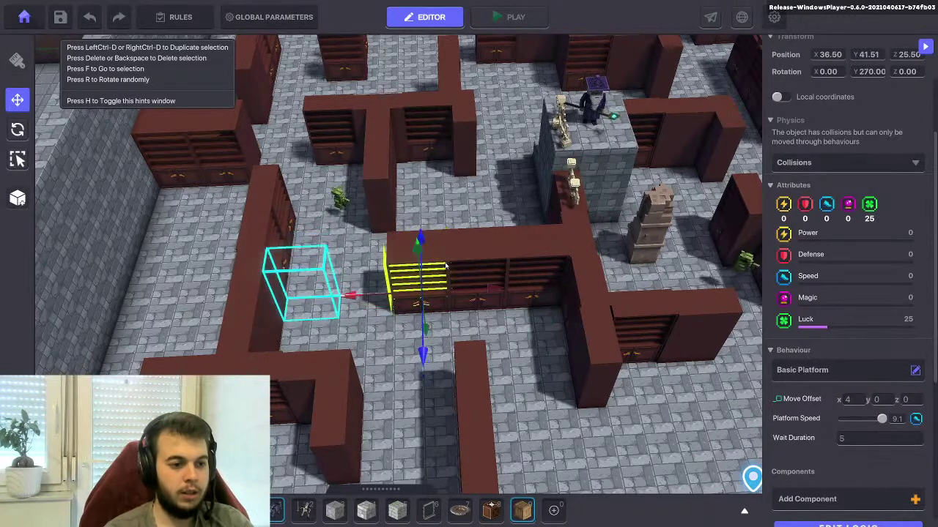
click(439, 242)
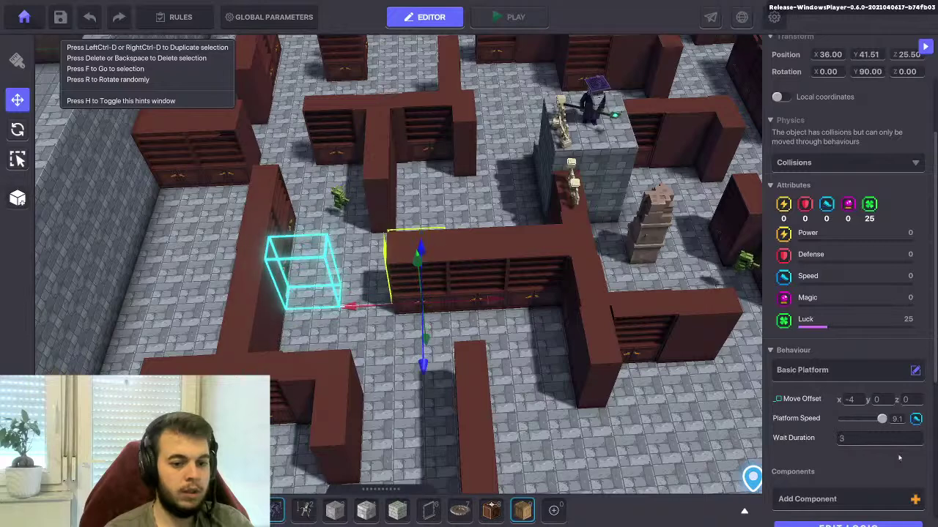
click(865, 438)
text(5)
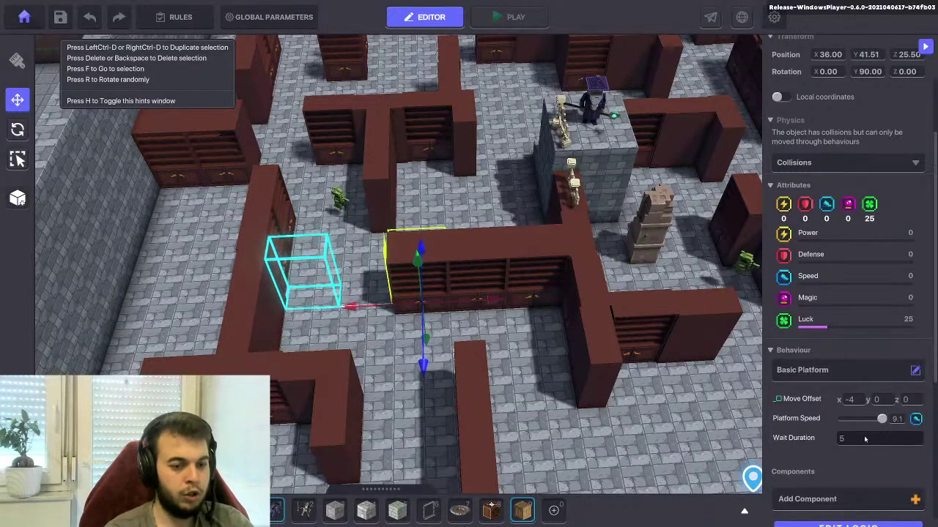
click(546, 384)
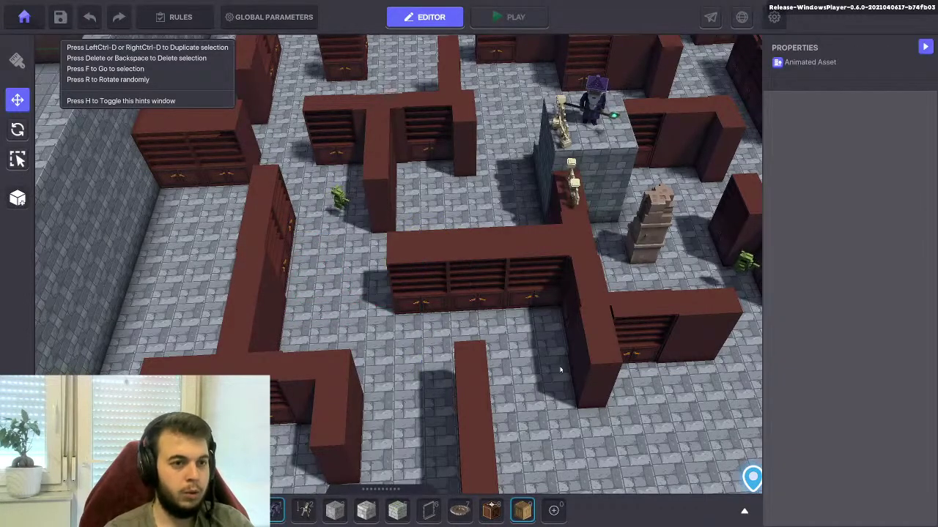
Playtest the experience by running through the maze entrance and corridors to check the moving bookshelves, and return to editing
click(516, 16)
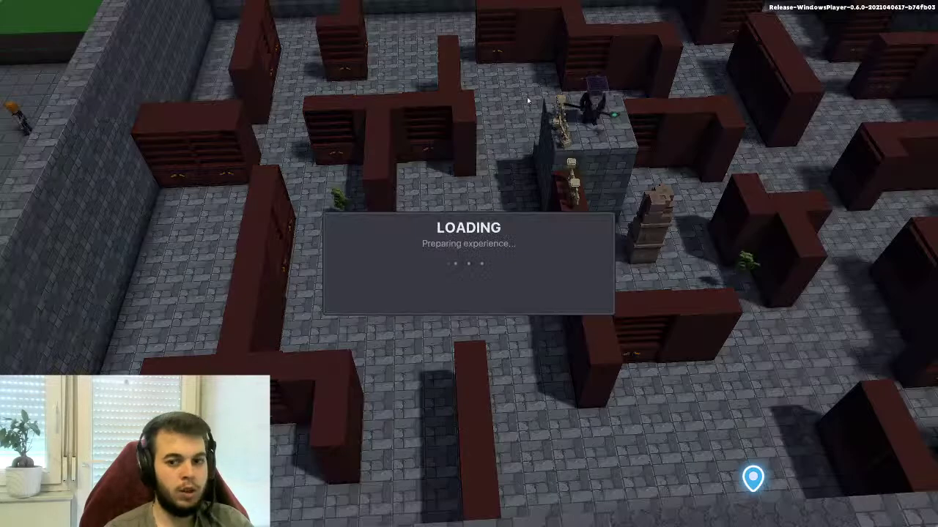
key(w)
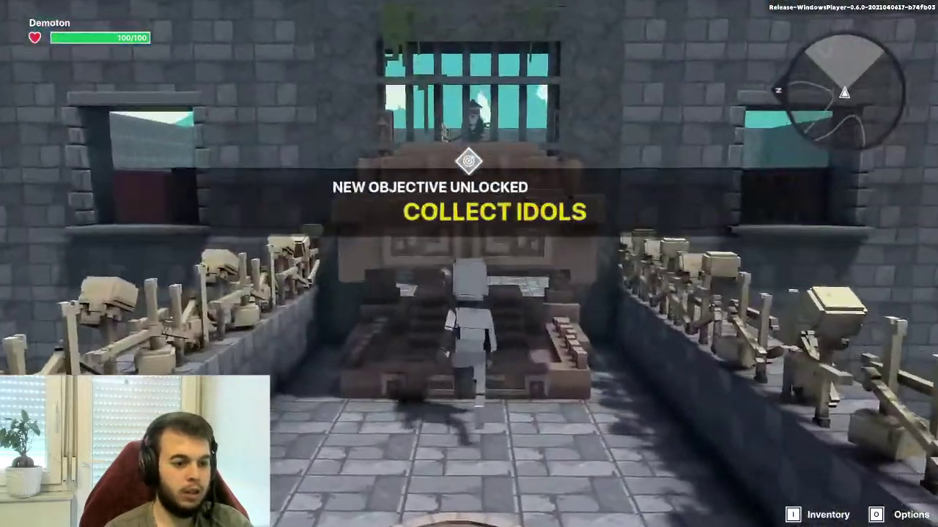
key(w)
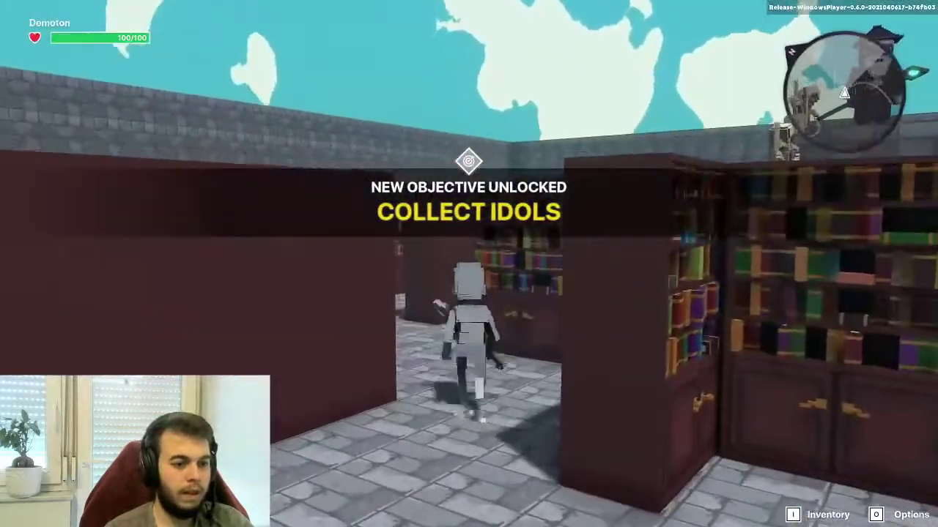
key(w)
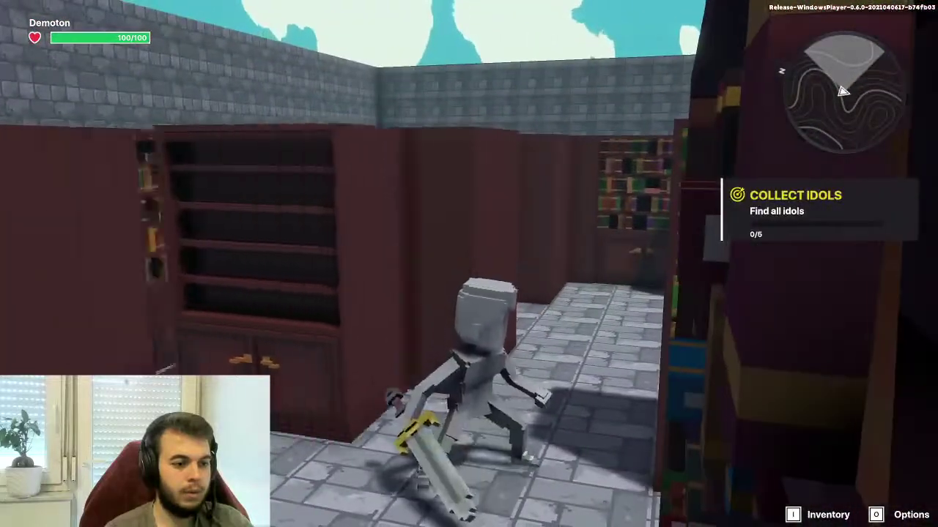
key(w)
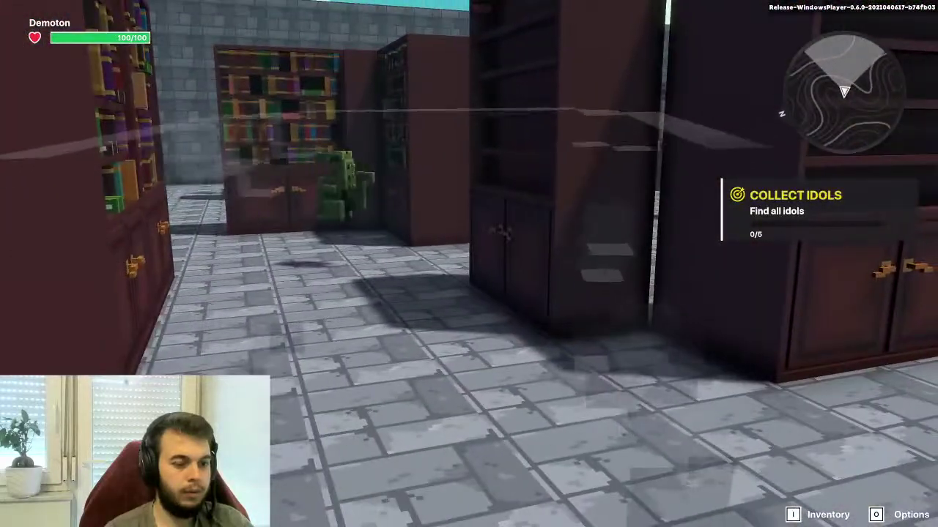
key(space)
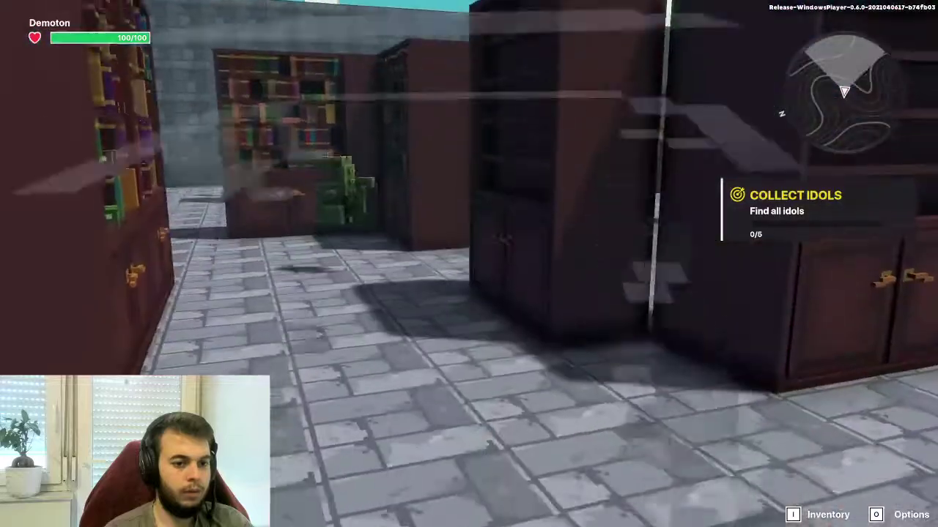
key(w)
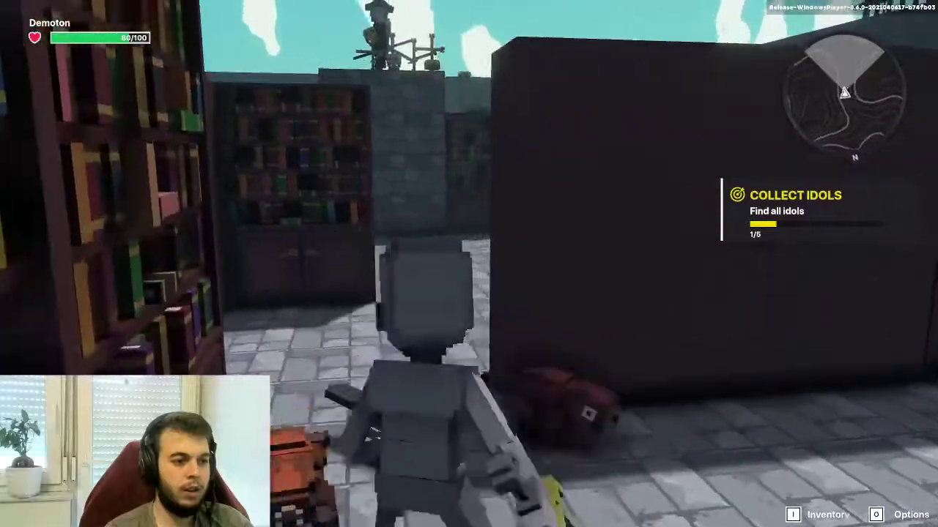
key(w)
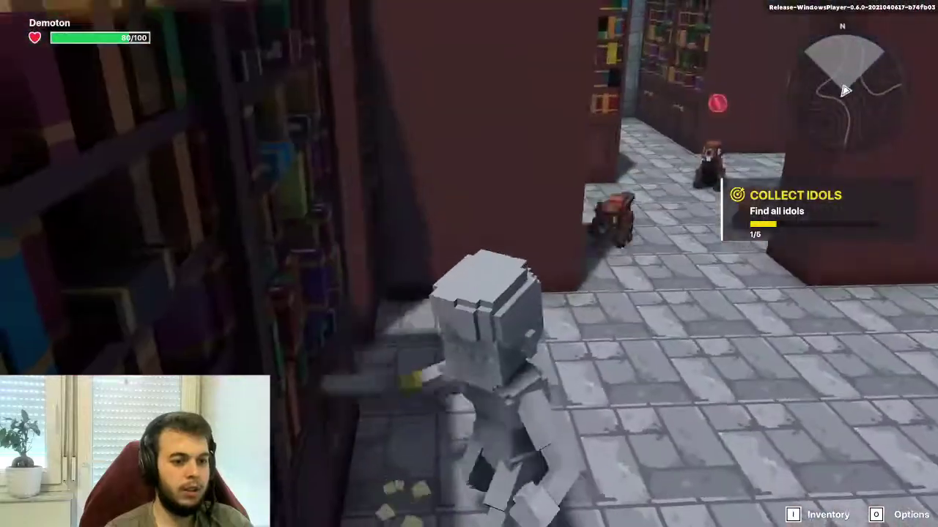
key(w)
key(space)
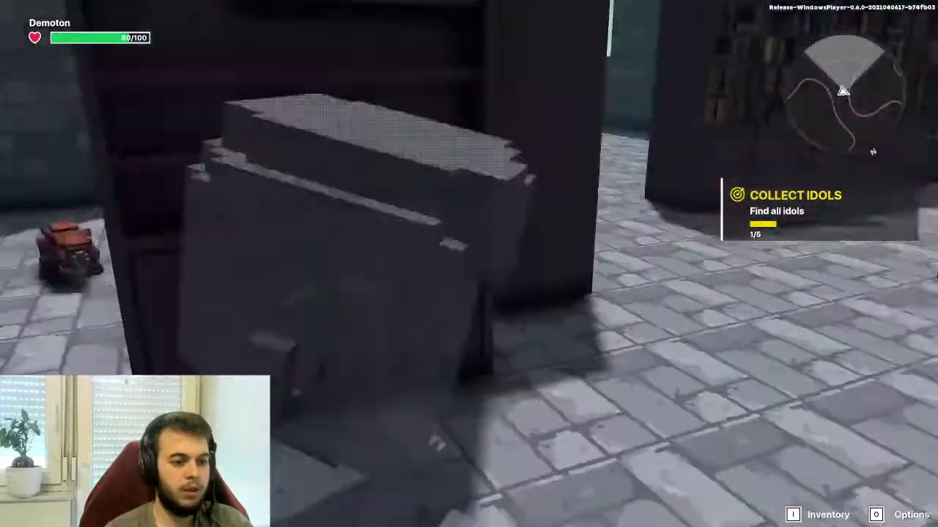
key(w)
key(space)
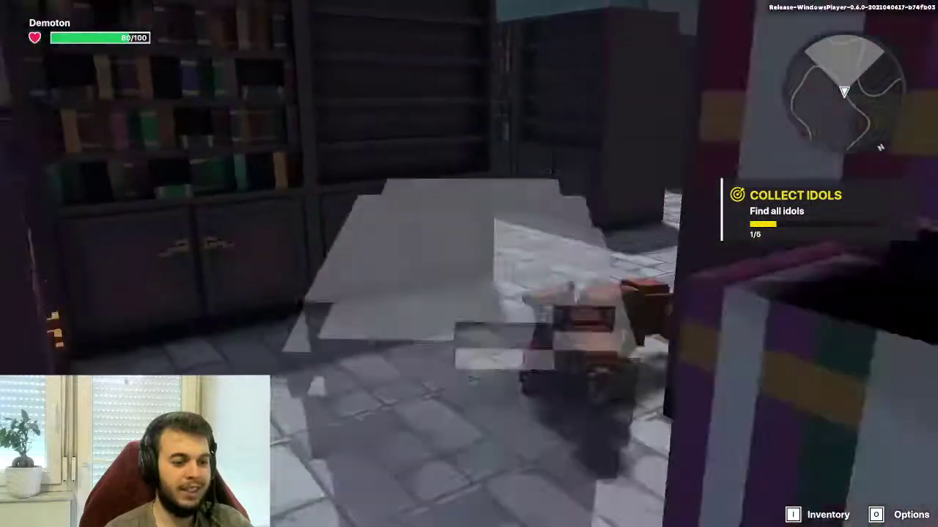
key(Escape)
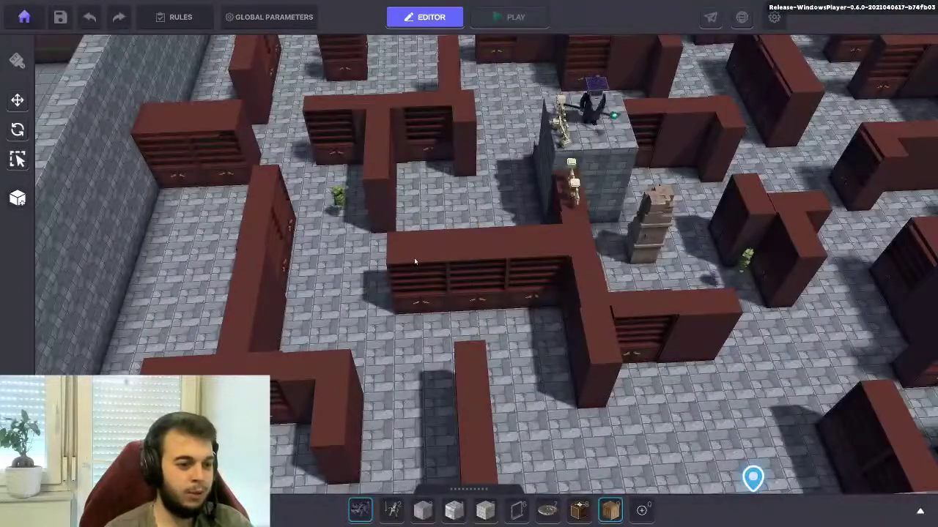
Change the rear bookshelf at the row's free end back to the Animated Decoration behaviour with animation V4
click(414, 261)
click(382, 205)
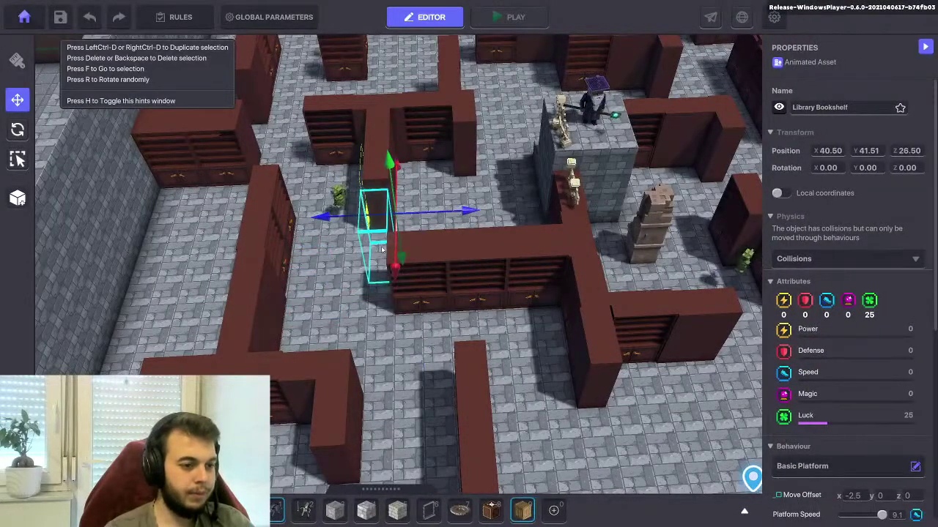
right_drag(381, 250, 489, 244)
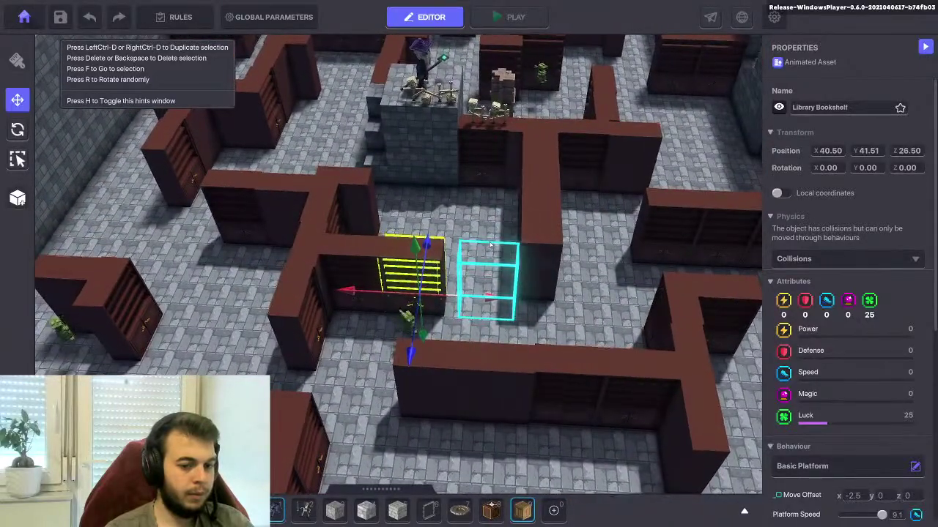
right_drag(491, 245, 474, 249)
click(525, 257)
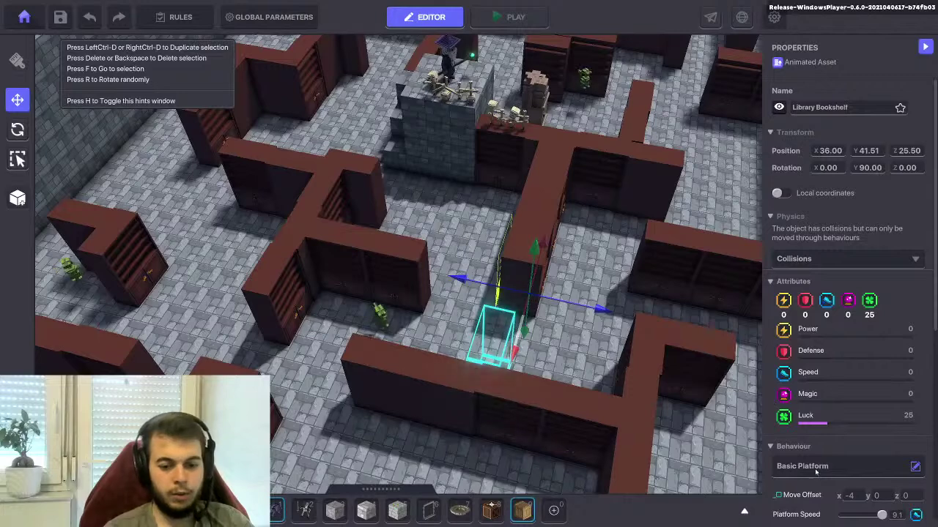
click(816, 471)
click(498, 212)
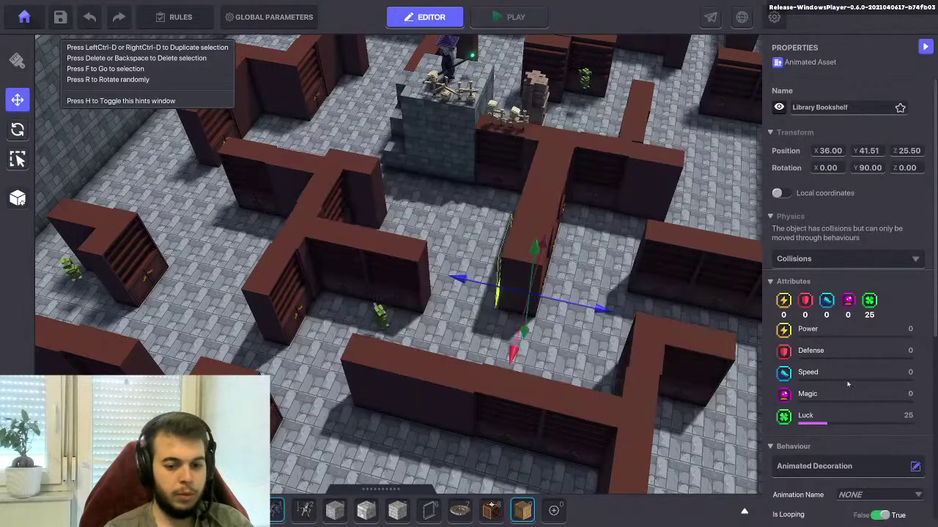
scroll(848, 384, down, 3)
click(861, 275)
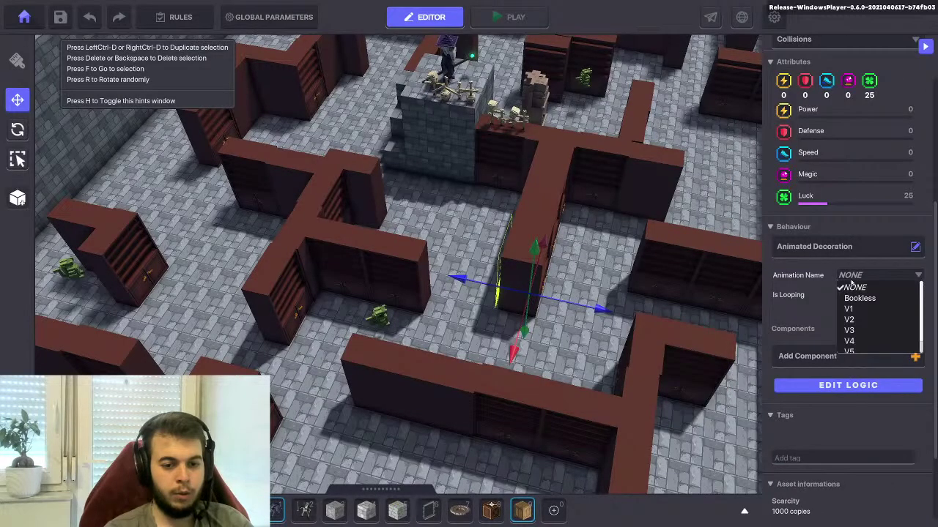
click(848, 341)
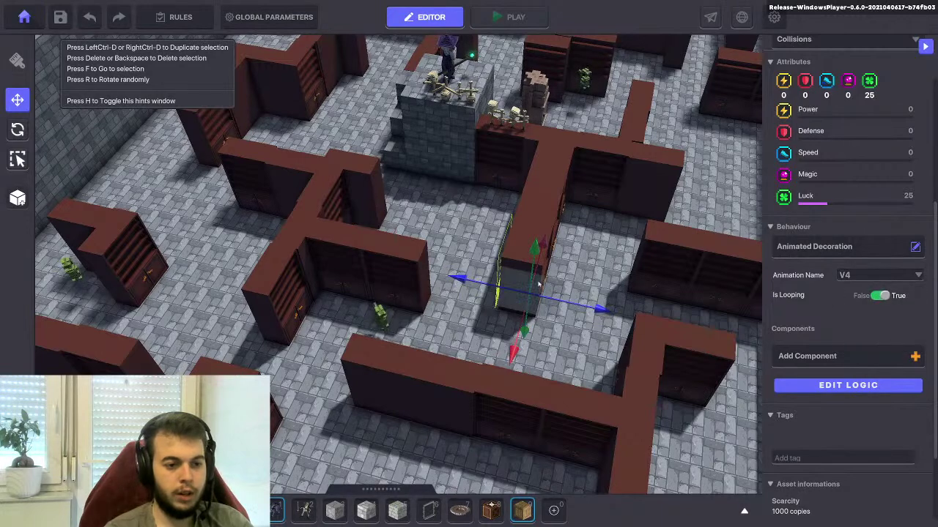
Change the front bookshelf at the same row end back to Animated Decoration with animation V2, and deselect it
right_drag(561, 284, 574, 285)
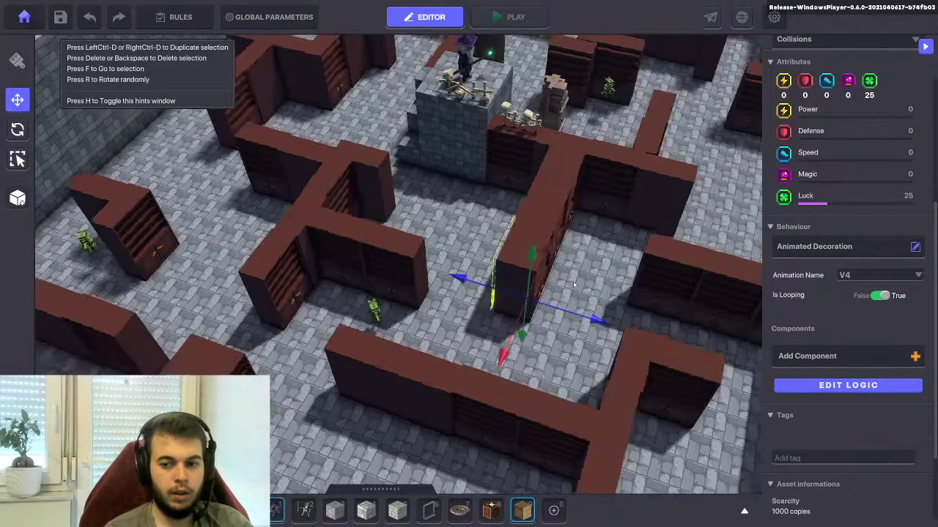
click(524, 287)
click(820, 377)
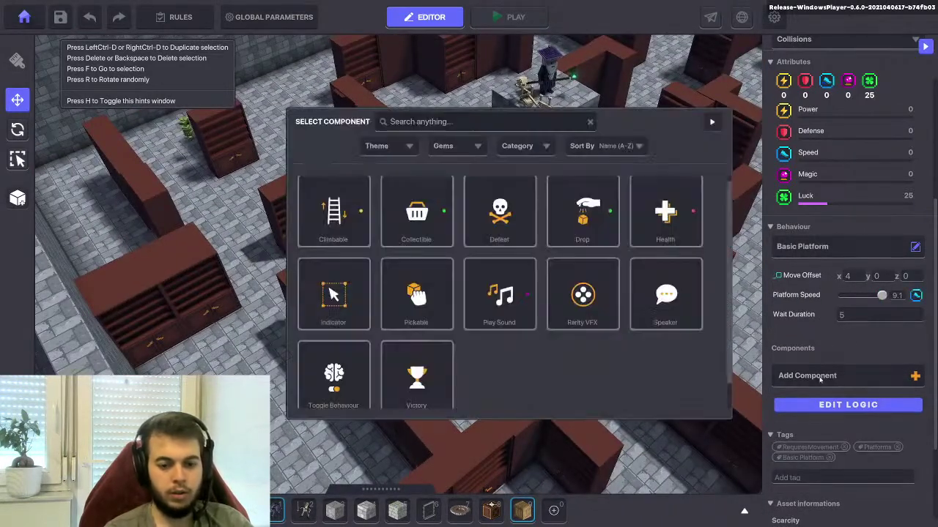
click(711, 122)
click(915, 246)
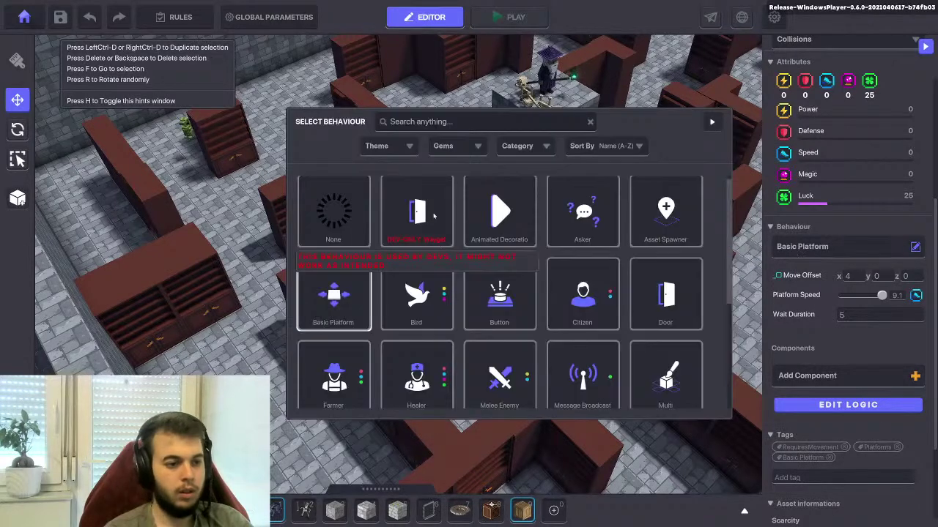
click(483, 215)
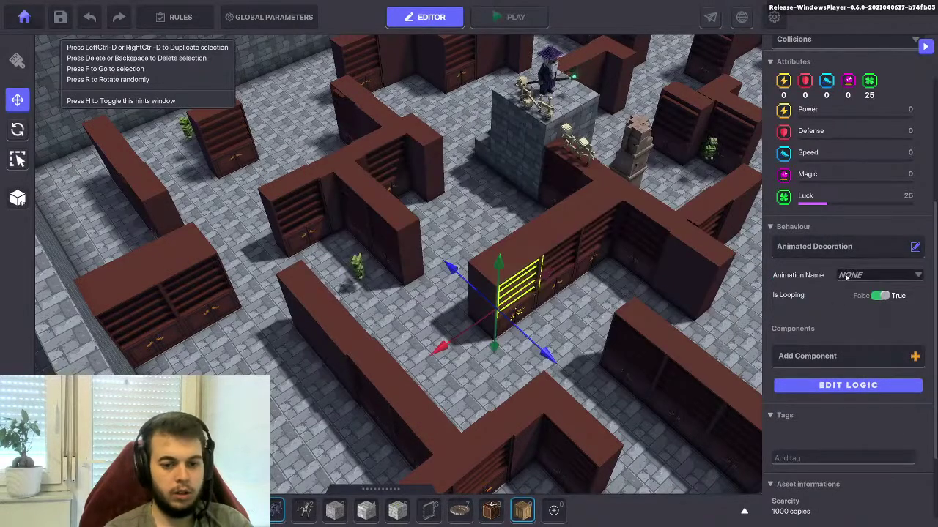
click(850, 276)
click(848, 320)
click(614, 294)
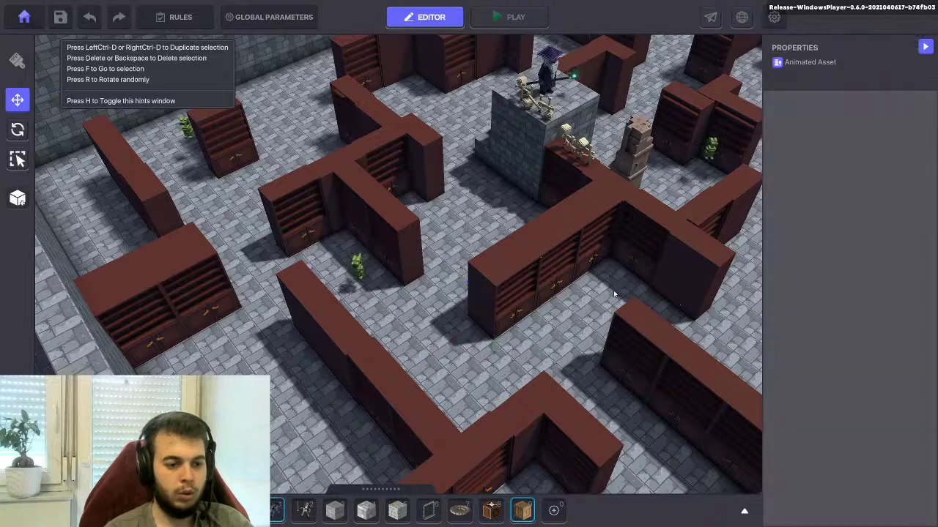
Assign Basic Platform to the bookshelf beside the moving one in the short row behind the plant, with Move Offset x -2.5
right_drag(426, 256, 428, 289)
click(427, 290)
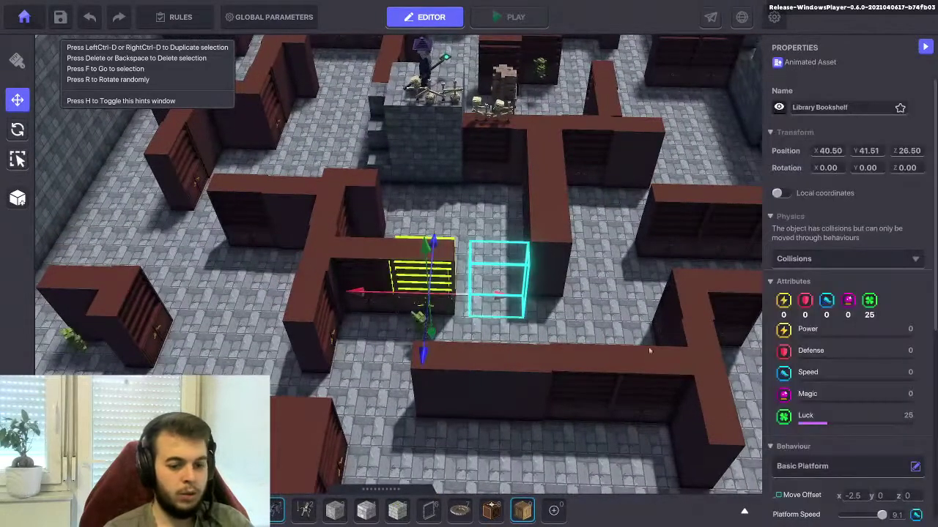
click(365, 271)
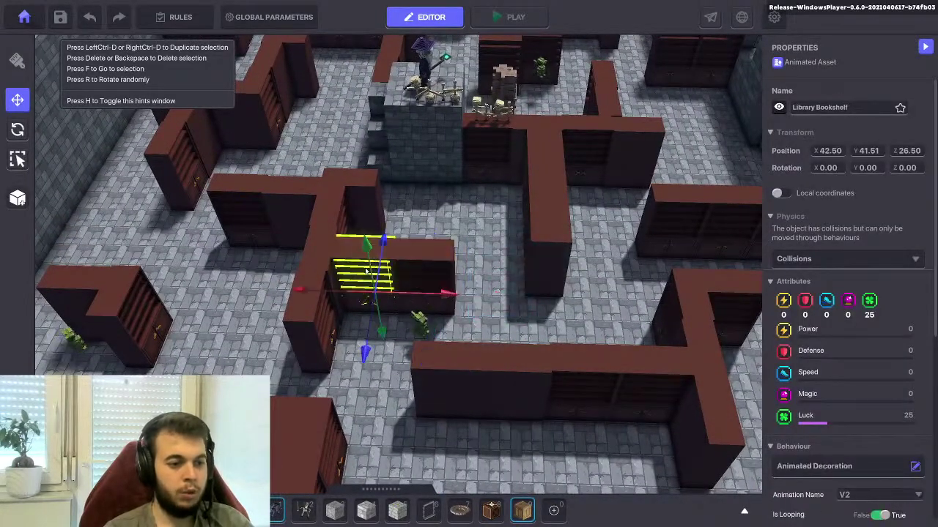
scroll(802, 392, down, 3)
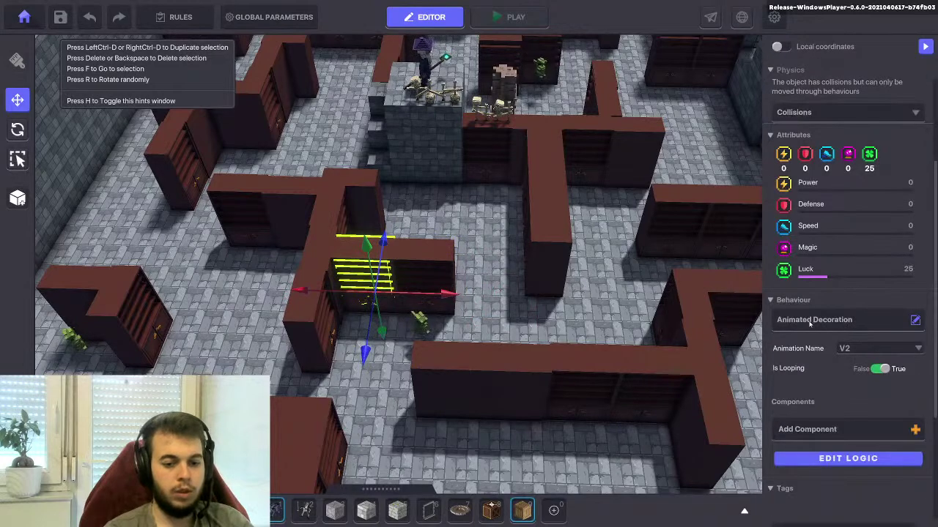
click(810, 324)
click(334, 293)
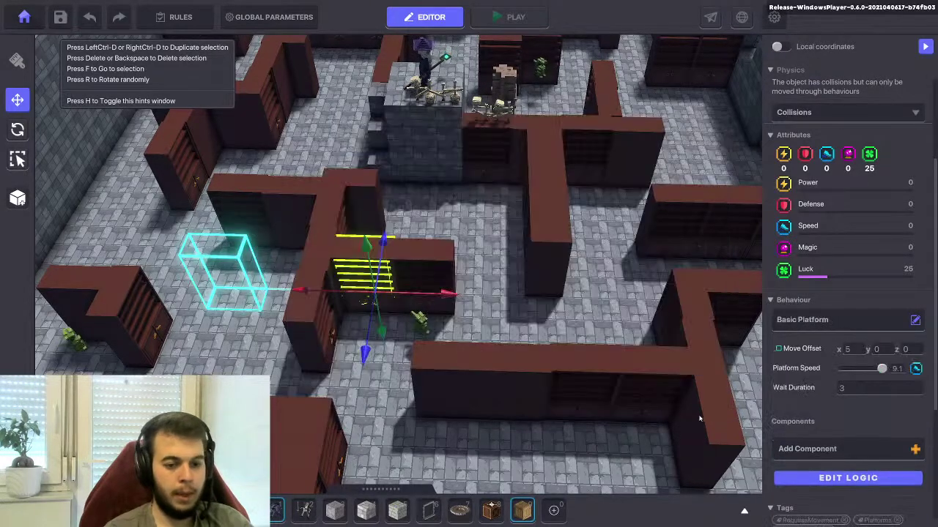
click(856, 350)
text(-)
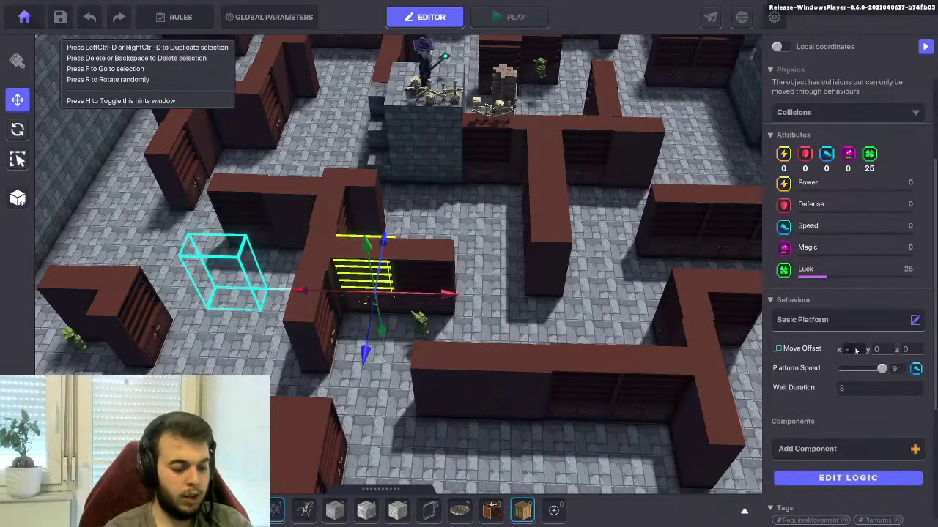
text(2.5)
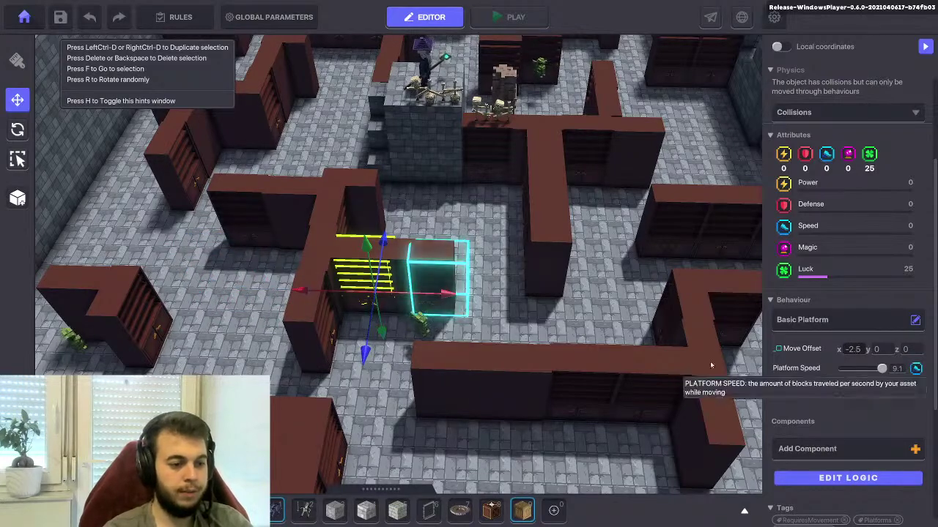
click(498, 318)
Assign Basic Platform to the end bookshelf of the row near the maze's outer corner and set its Move Offset x to 3
scroll(499, 318, down, 3)
middle_drag(498, 318, 492, 354)
right_drag(491, 354, 397, 353)
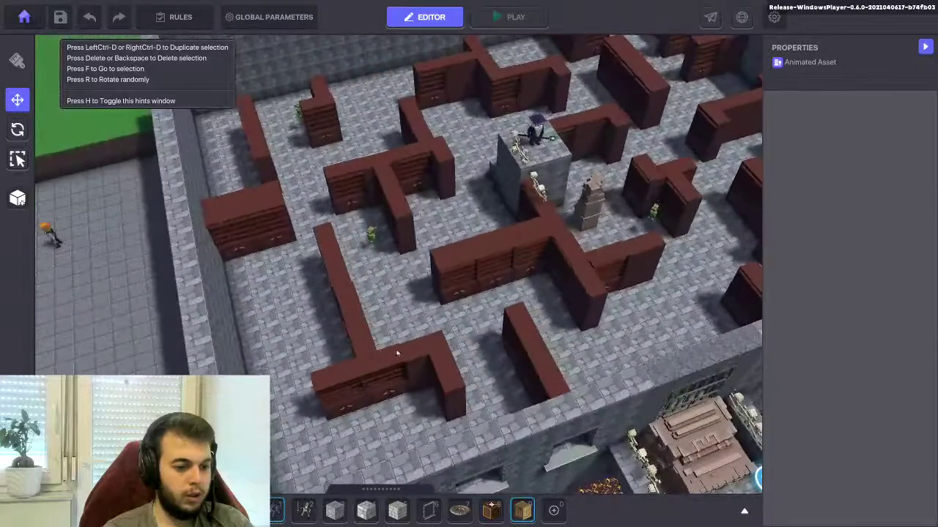
middle_drag(398, 353, 457, 347)
scroll(459, 347, up, 2)
right_drag(459, 347, 433, 346)
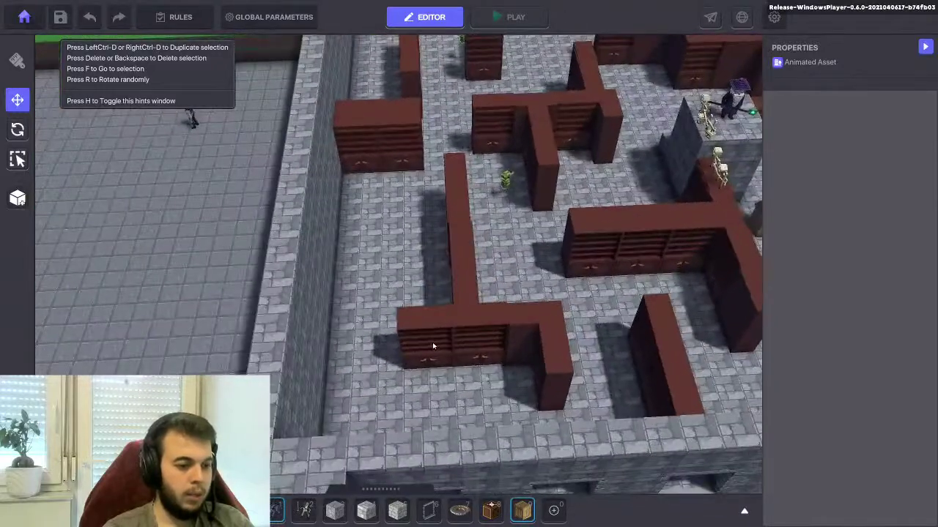
click(424, 341)
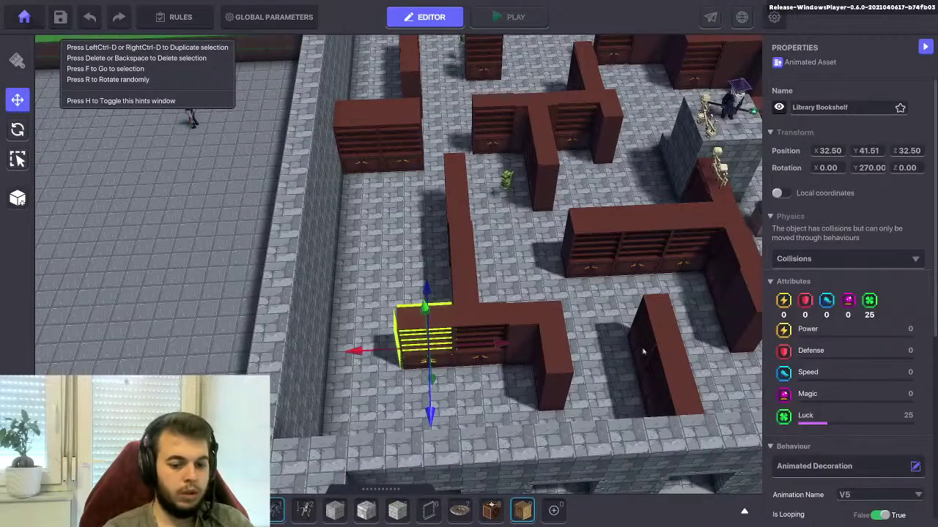
click(838, 469)
click(345, 297)
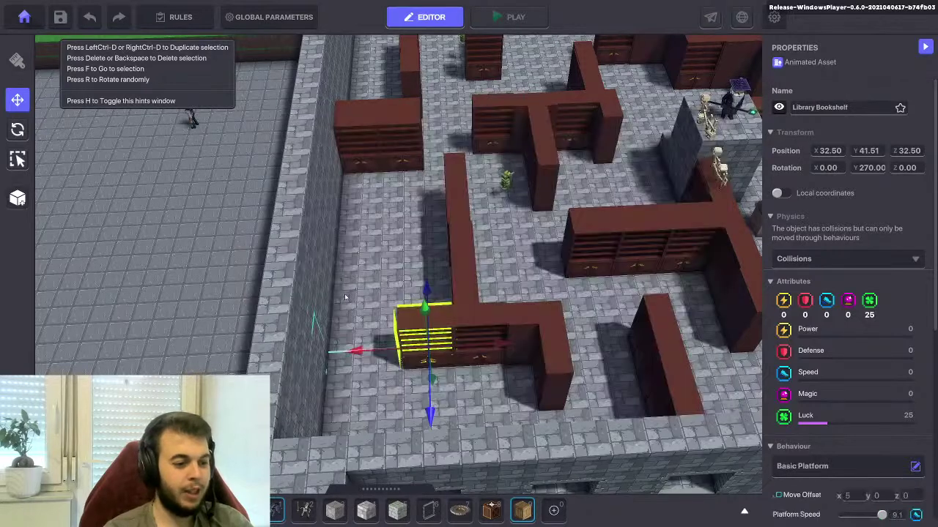
scroll(833, 387, down, 5)
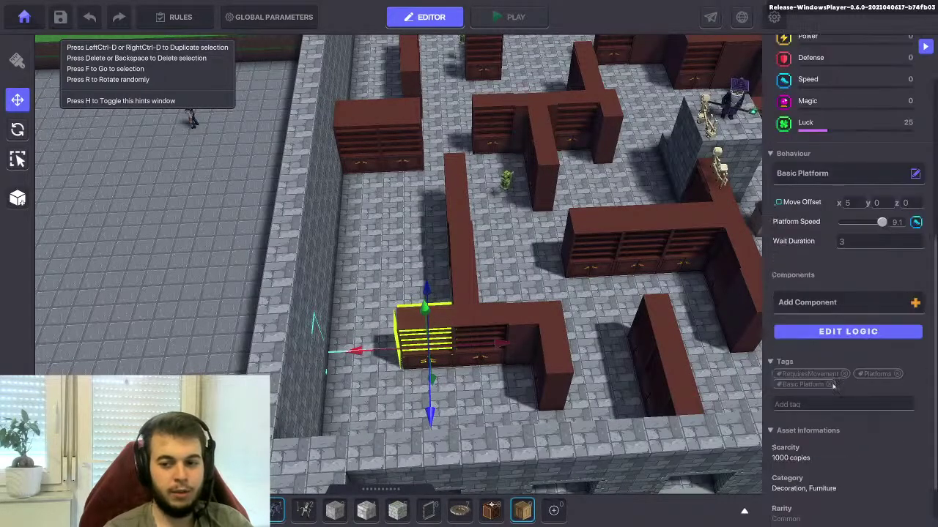
scroll(843, 329, up, 2)
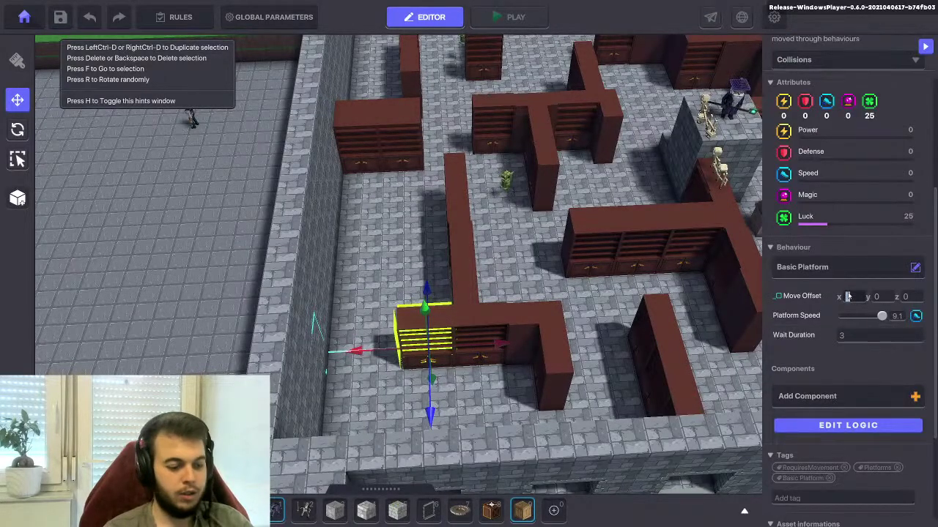
text(3)
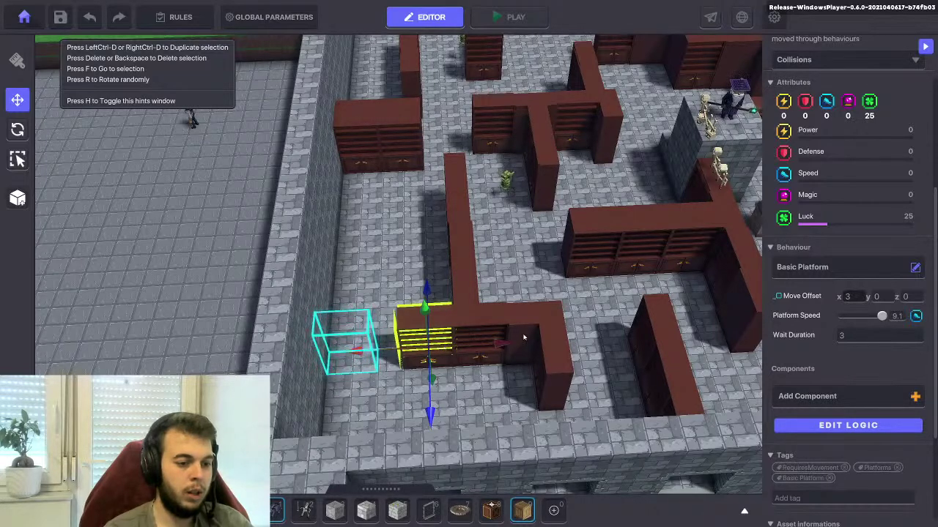
Assign the Basic Platform behaviour to the adjacent bookshelf in the same row
click(490, 328)
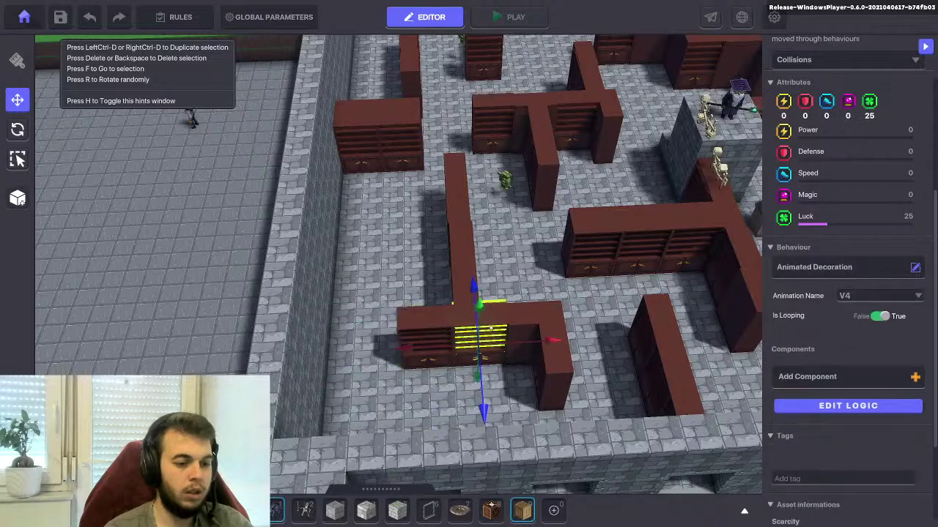
click(825, 270)
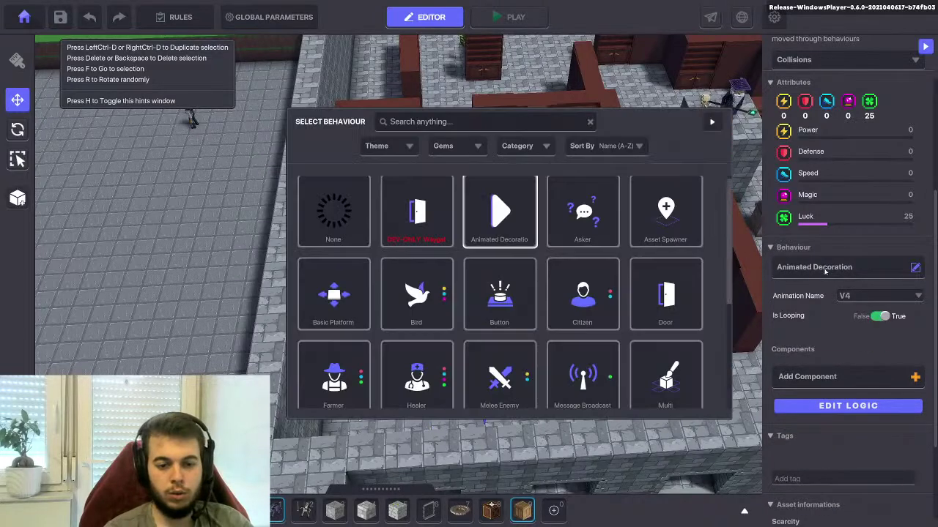
click(336, 307)
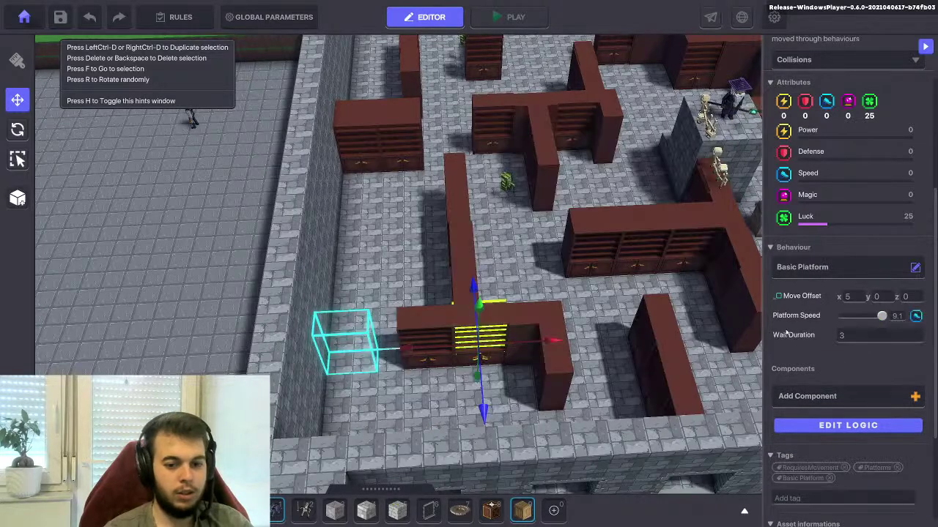
Set the Wait Duration to 6 on both bookshelves of this row and the inner one's Move Offset x to 3
click(415, 336)
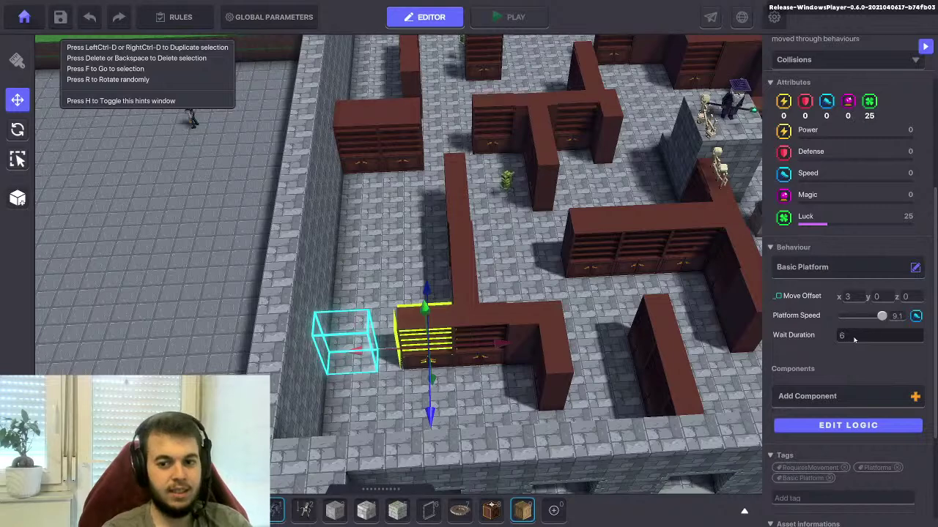
click(486, 325)
click(857, 341)
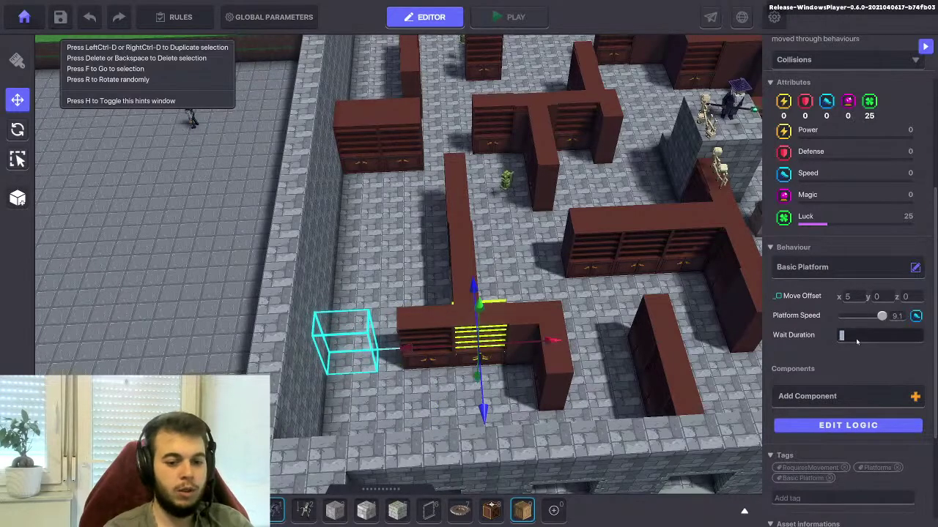
text(6)
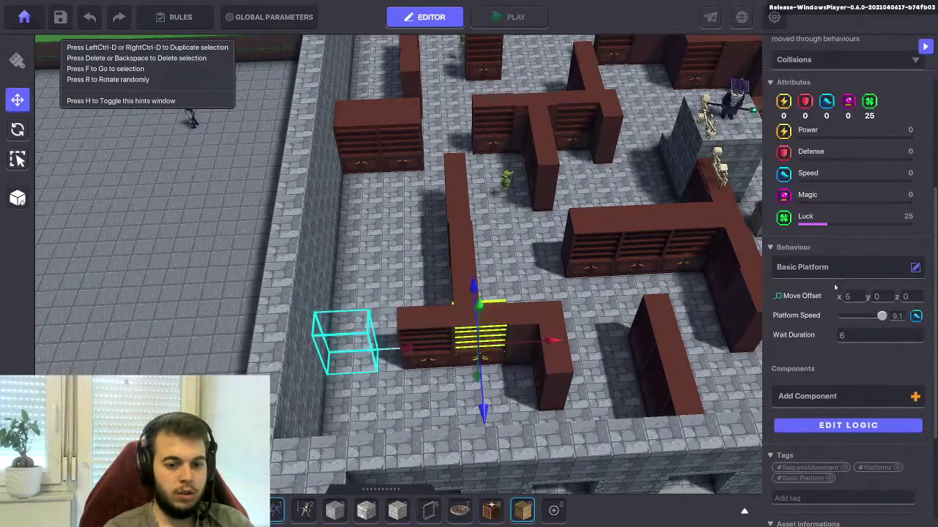
text(3)
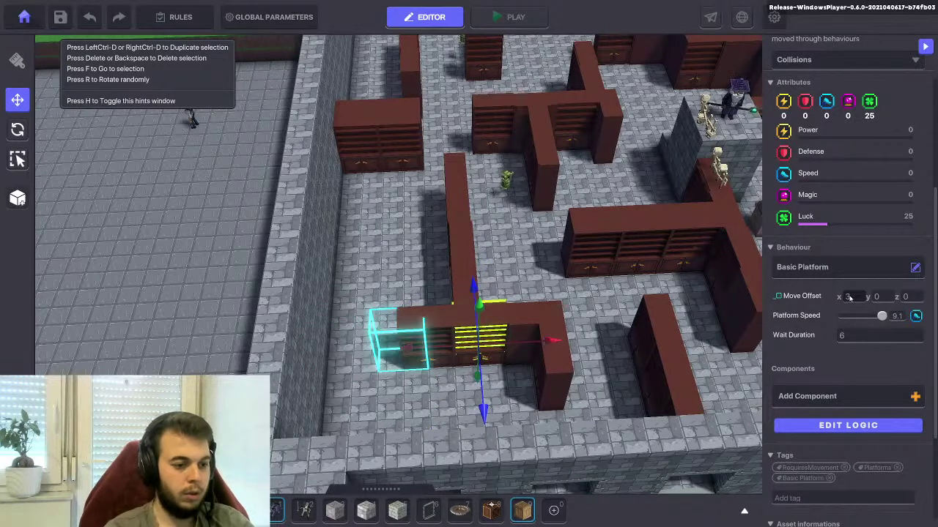
Assign Basic Platform to the corner bookshelf where this row turns, with Wait Duration 6 and Move Offset x -3
click(548, 315)
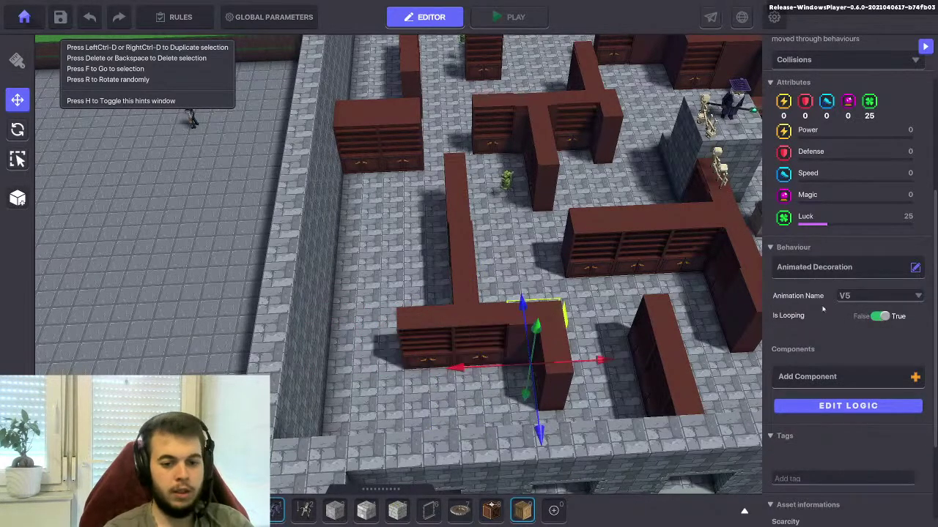
click(852, 276)
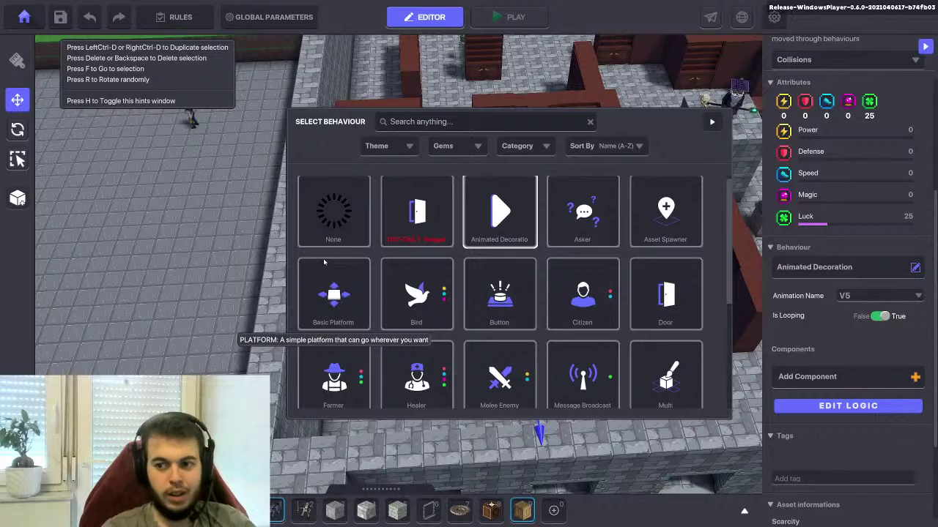
click(335, 297)
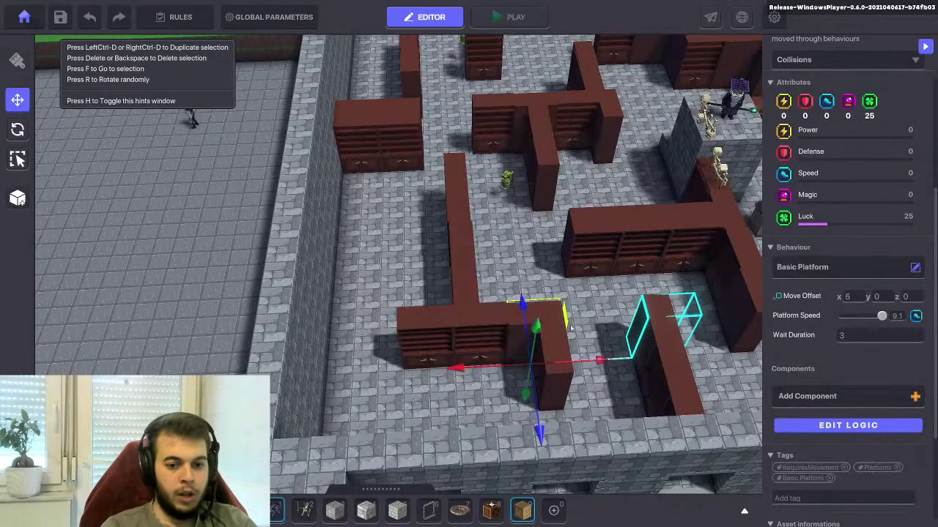
click(849, 336)
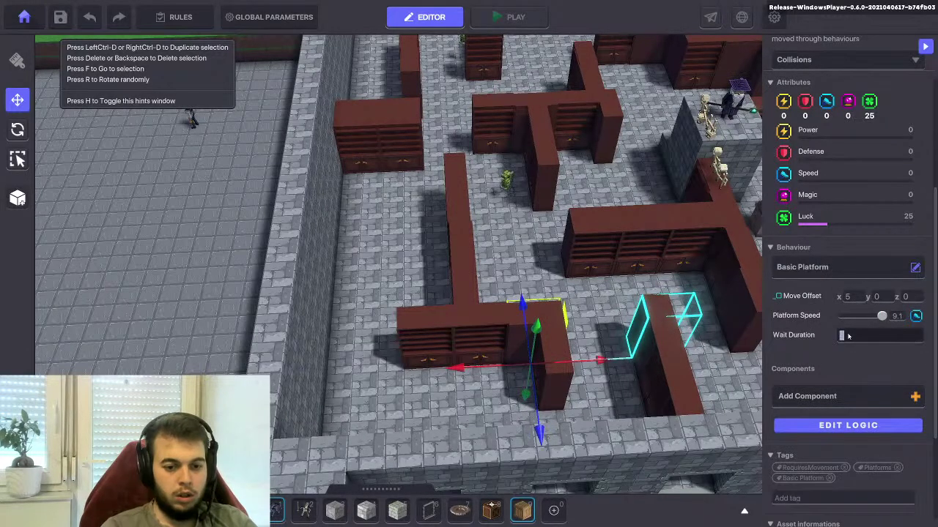
text(6)
click(847, 297)
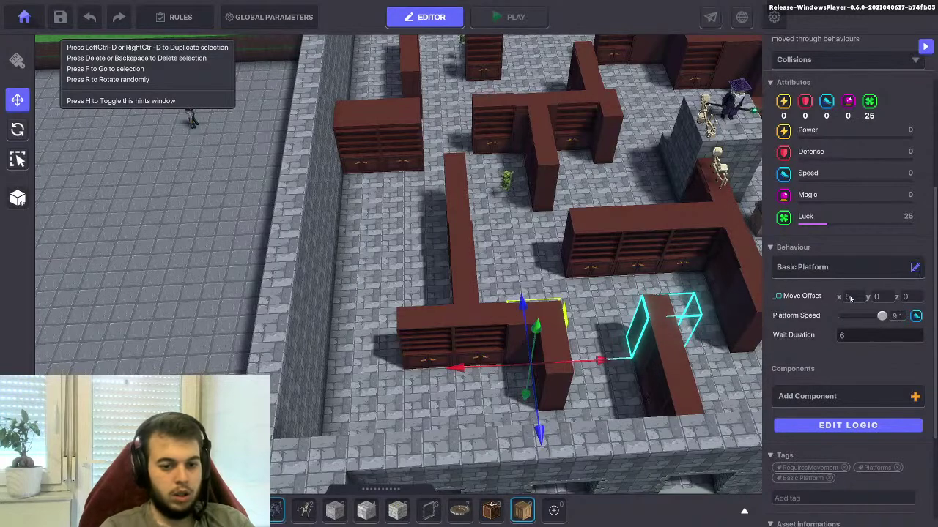
text(-3)
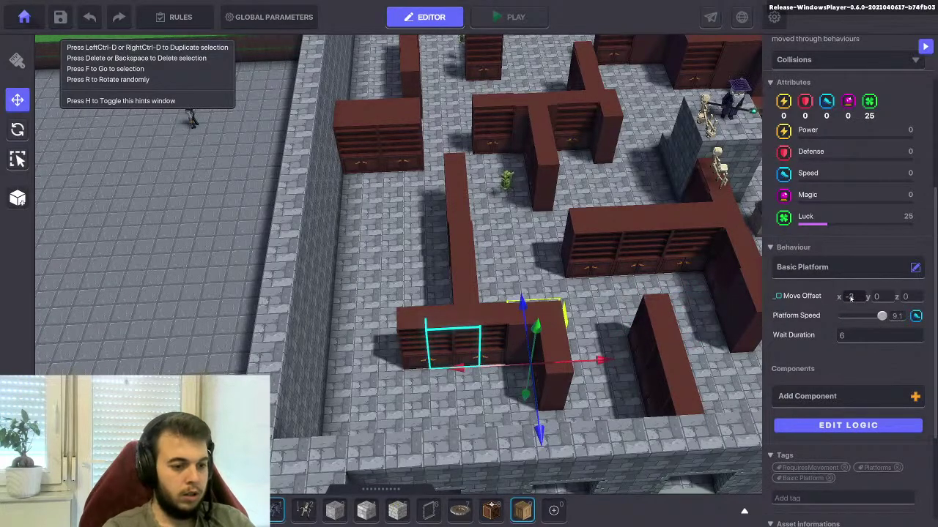
Look over the bookshelf maze and inspect the shelves in the long freestanding row near the corner
click(541, 258)
middle_drag(541, 257, 469, 266)
scroll(432, 308, down, 1)
middle_drag(407, 337, 342, 367)
scroll(341, 367, down, 3)
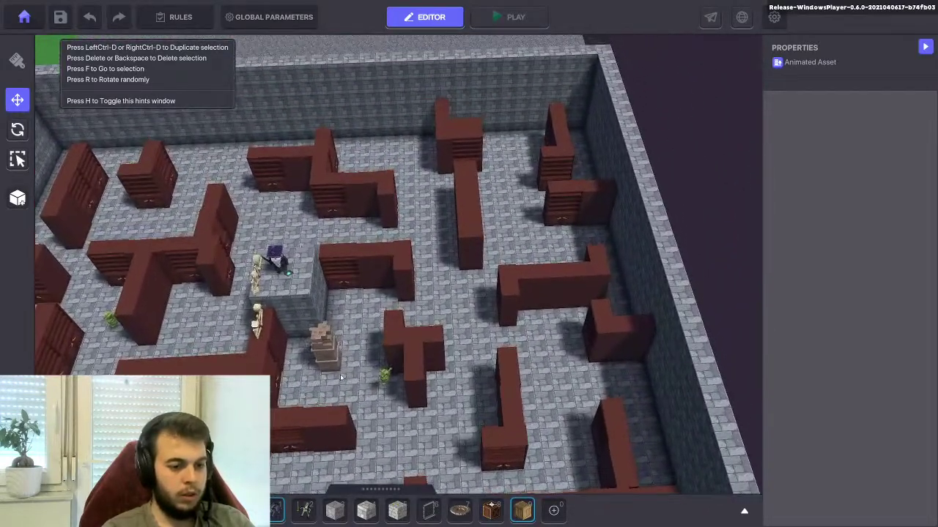
scroll(477, 341, up, 4)
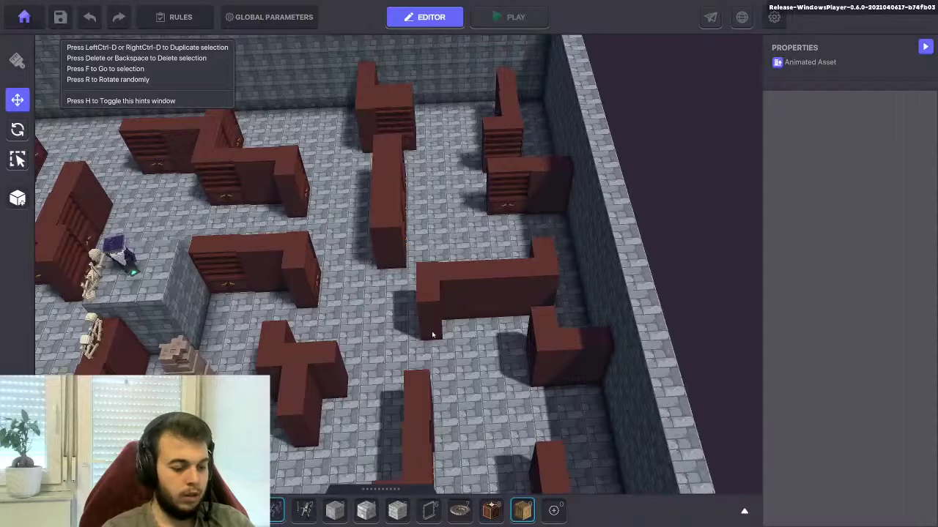
right_drag(432, 335, 494, 343)
middle_drag(415, 253, 472, 293)
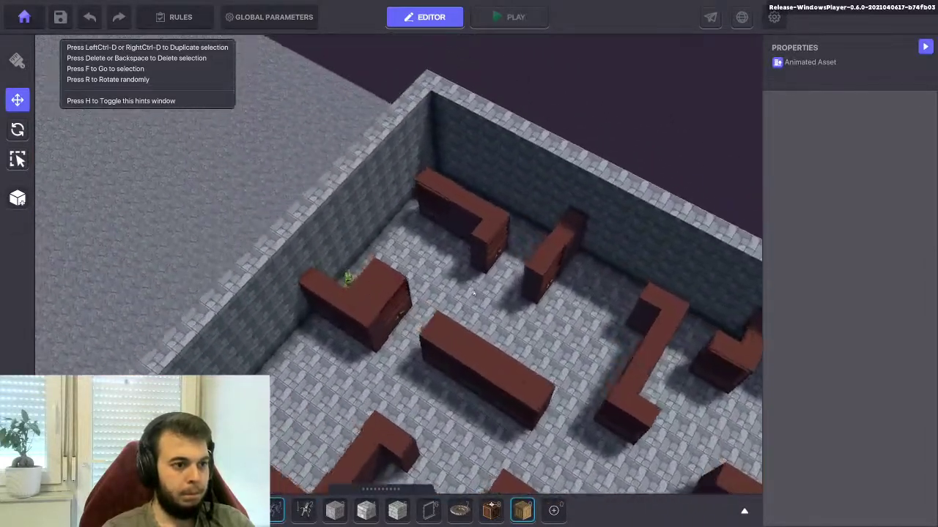
middle_drag(433, 410, 457, 267)
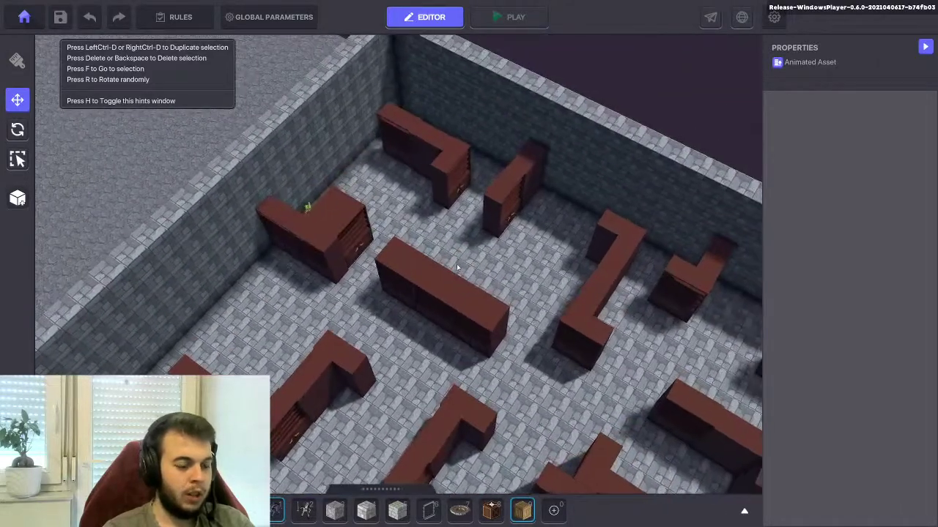
click(489, 315)
click(441, 280)
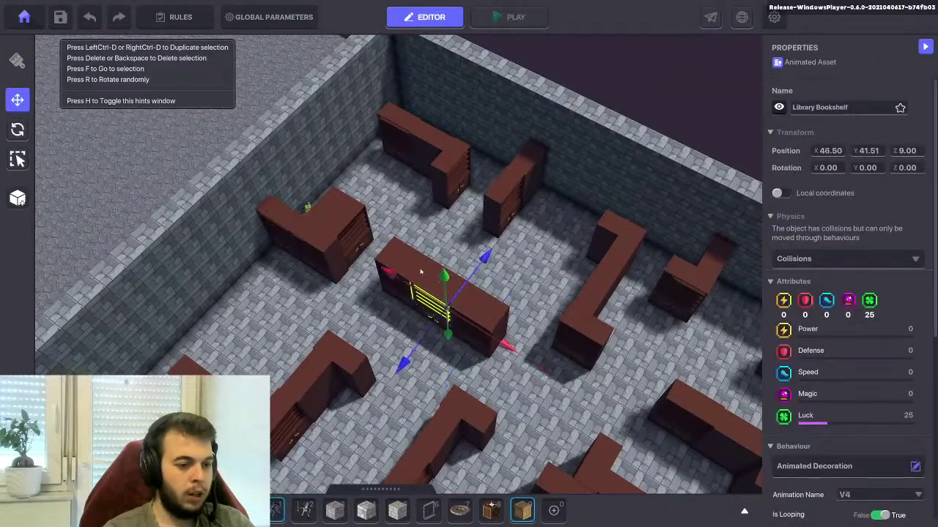
click(420, 272)
click(496, 320)
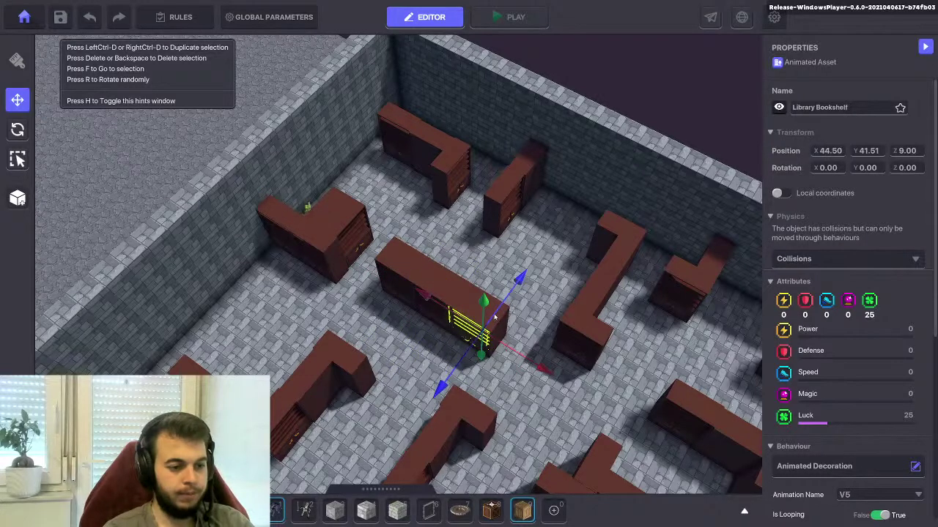
Try to shift the end bookshelf of the long freestanding row along the Z axis, and undo the move
click(410, 269)
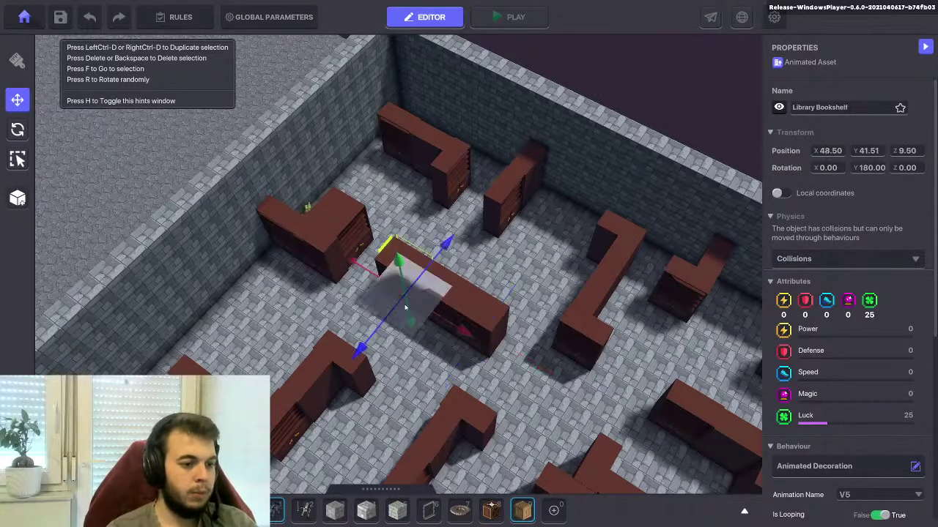
key(f)
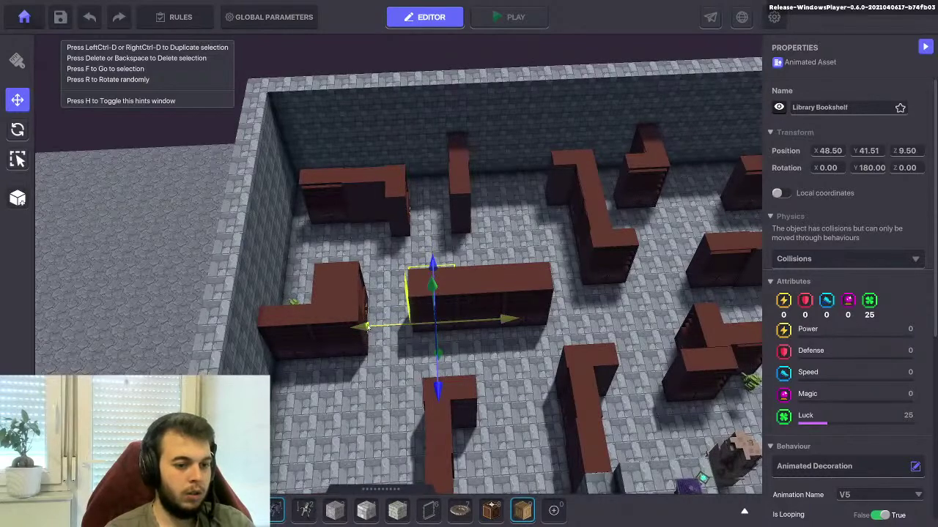
right_drag(523, 295, 450, 278)
drag(492, 245, 497, 246)
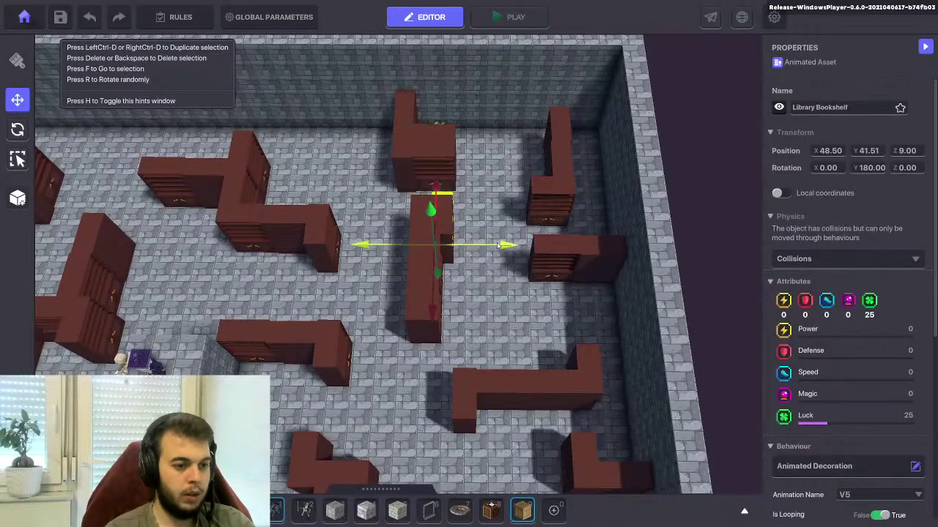
key(ctrl+z)
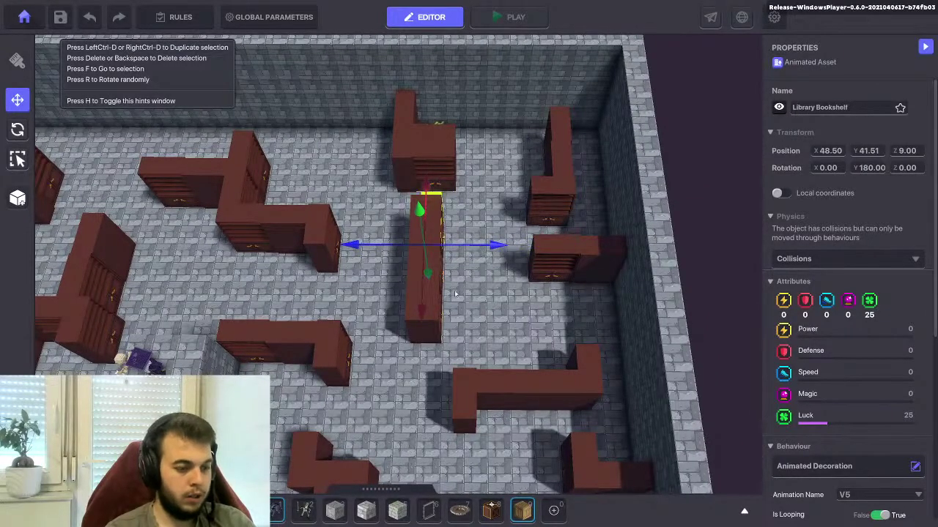
Move the front bookshelf of the small L-shaped pair by the back wall along the X axis to X 37.50
right_drag(455, 294, 576, 250)
click(575, 249)
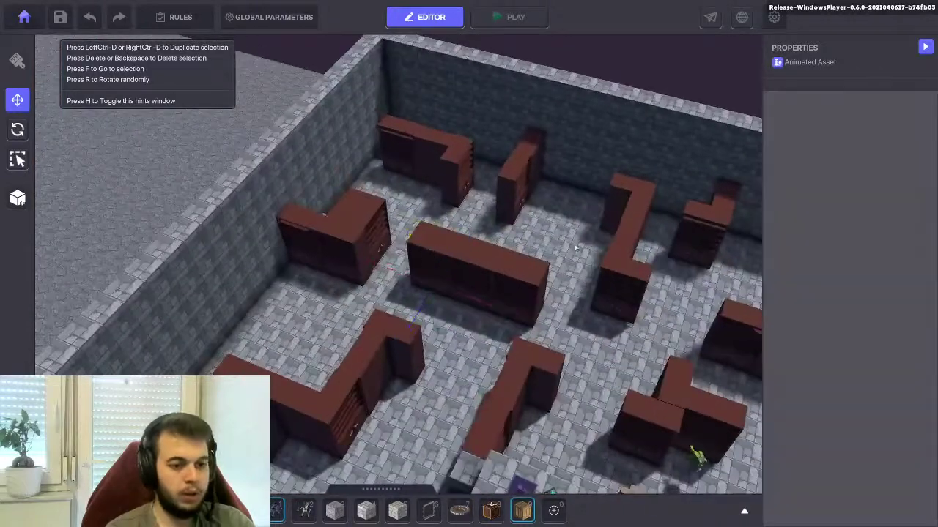
middle_drag(576, 247, 477, 263)
scroll(473, 266, up, 1)
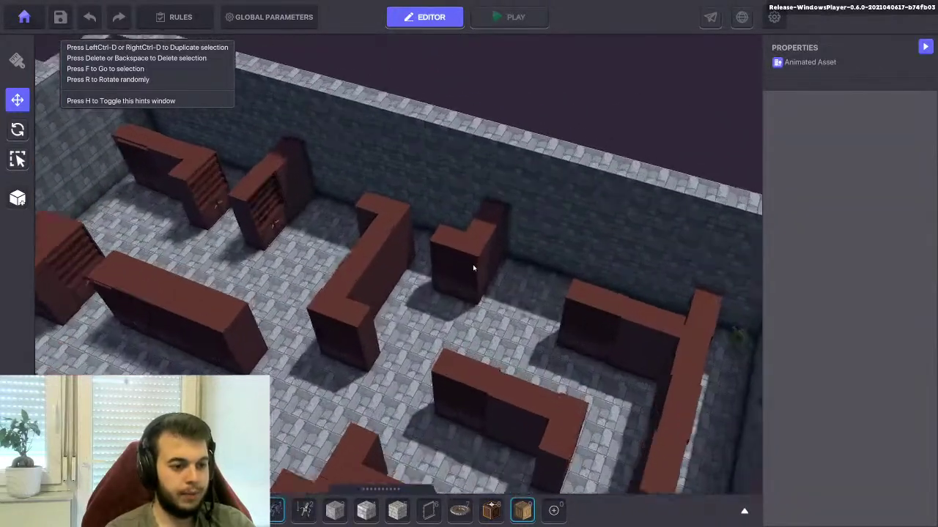
scroll(473, 267, down, 1)
click(474, 266)
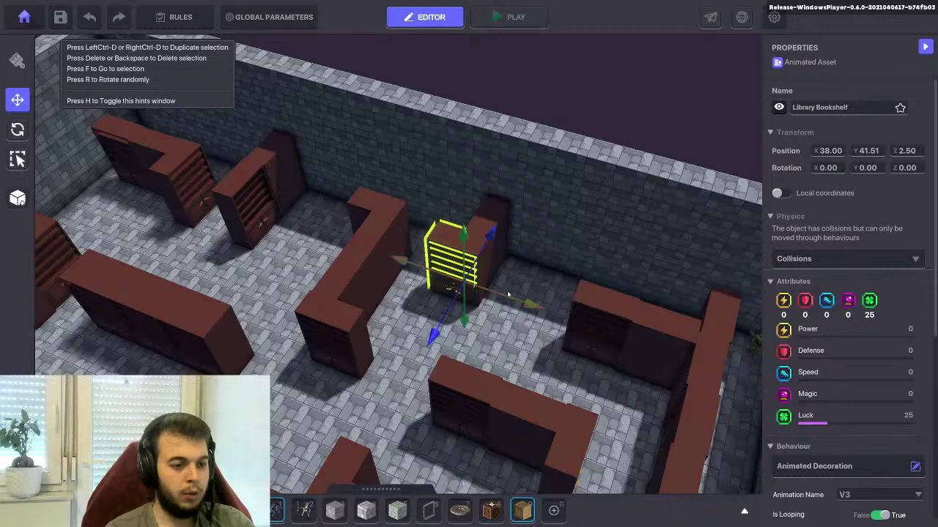
drag(528, 311, 486, 299)
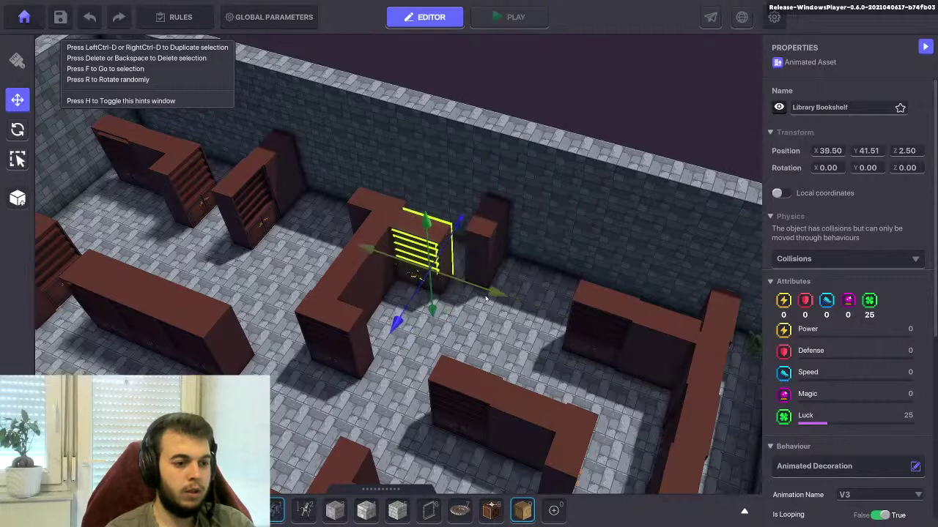
click(483, 225)
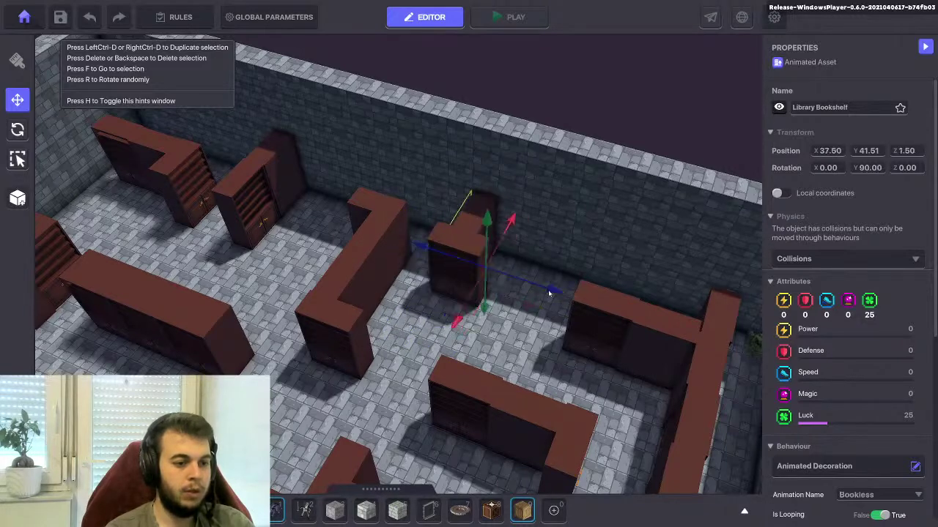
click(485, 275)
drag(535, 307, 498, 301)
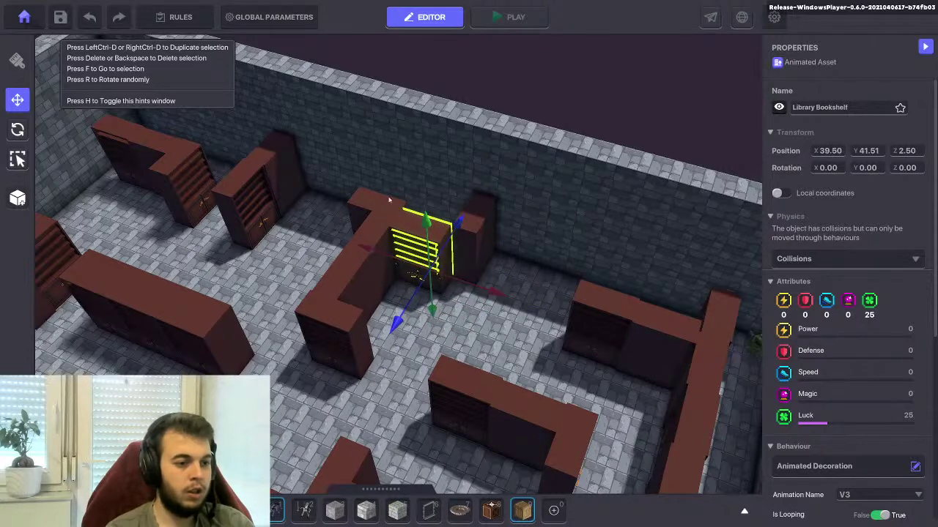
drag(499, 294, 548, 311)
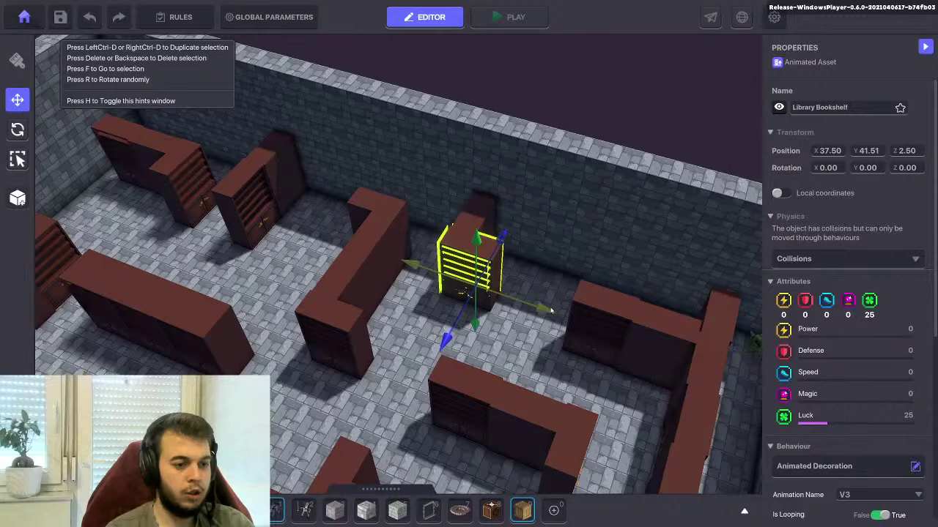
Give this bookshelf the Basic Platform behaviour with an X move offset of 2 and a wait duration of 5
scroll(827, 373, down, 4)
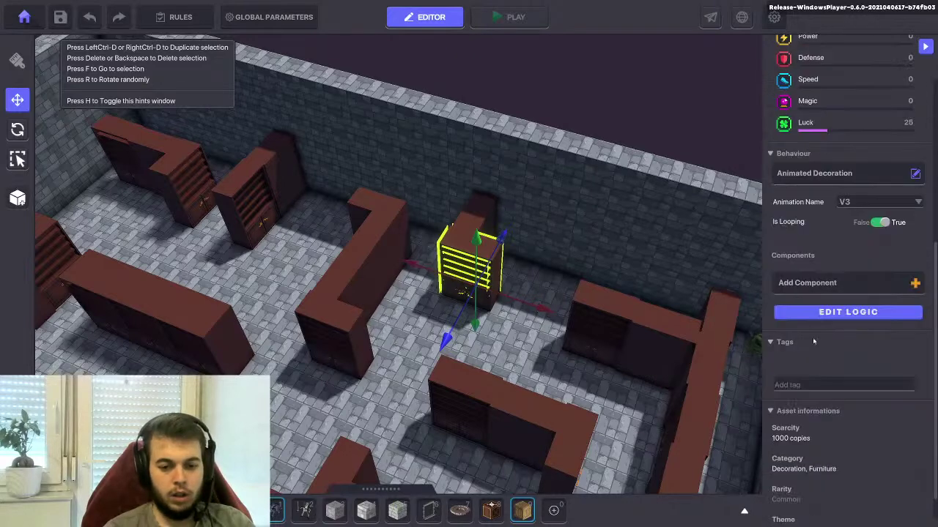
click(814, 174)
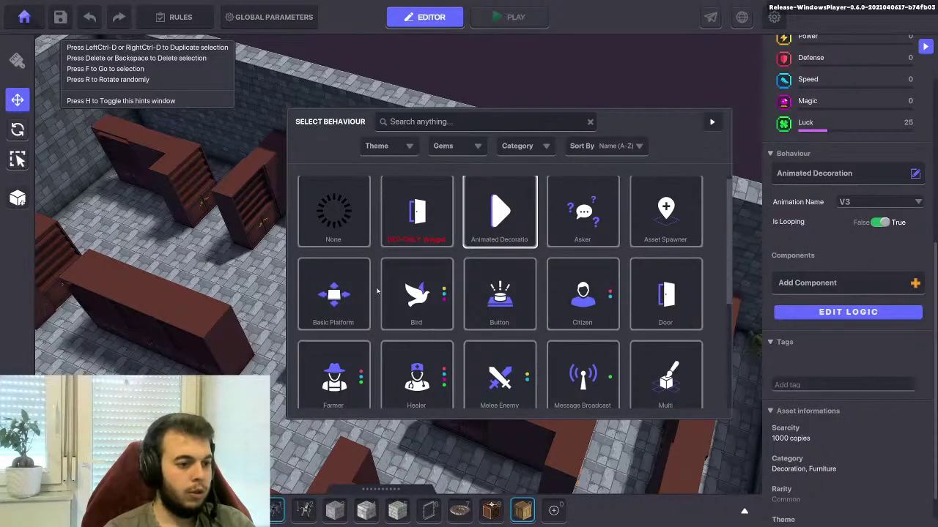
click(331, 294)
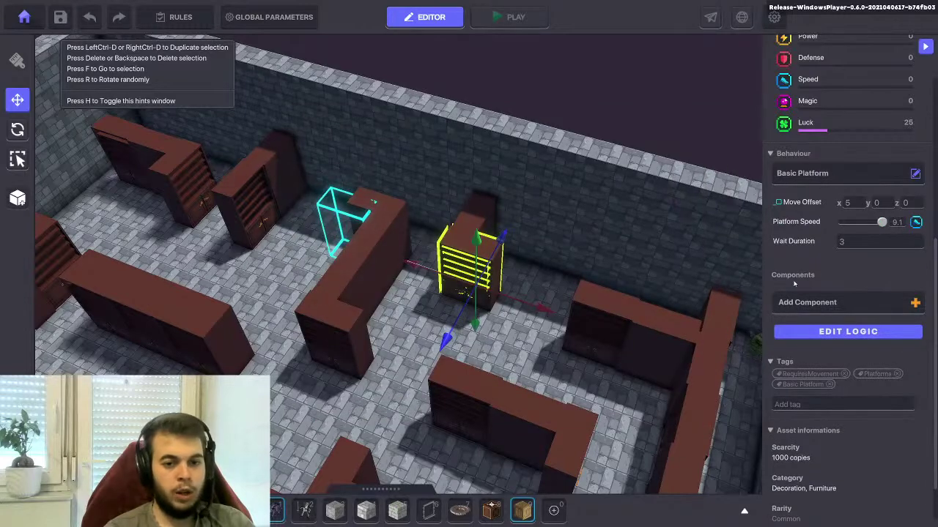
click(849, 204)
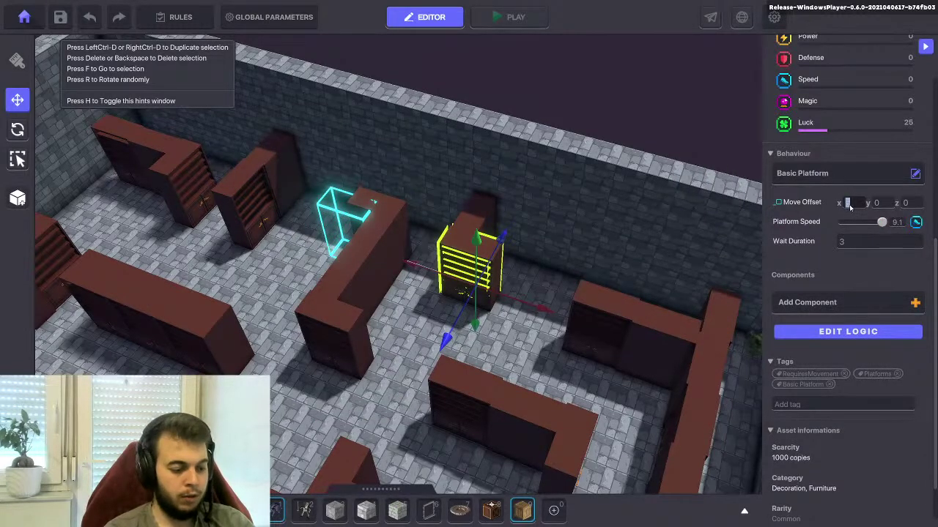
text(2)
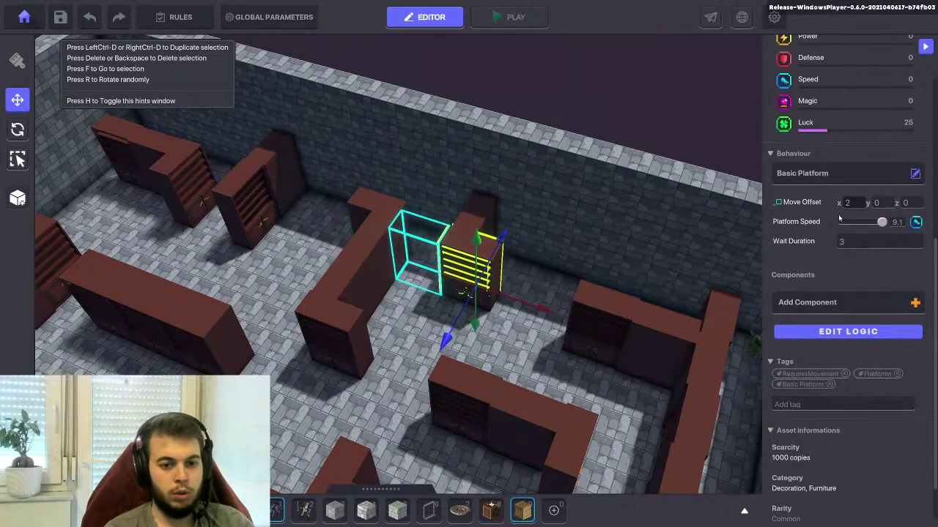
click(849, 242)
text(5)
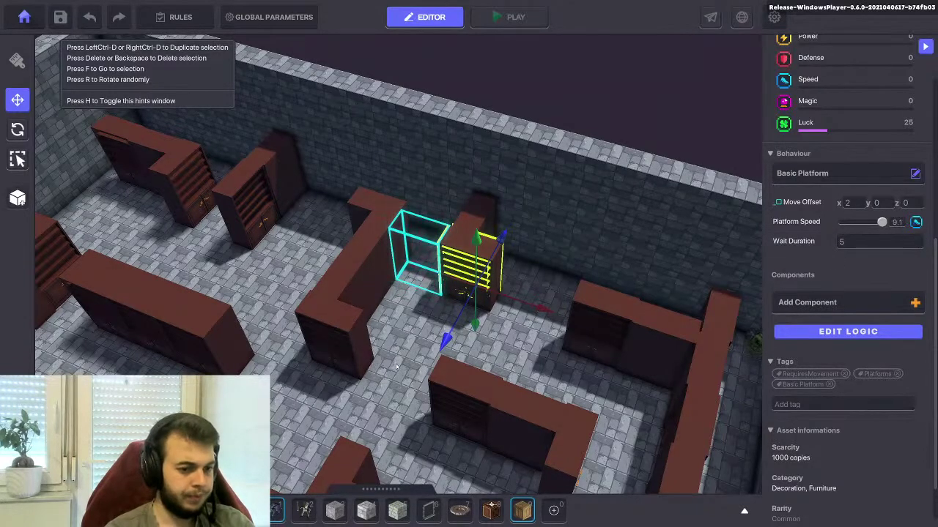
Check the Asset Spawner settings of the stone statue in the middle of the maze and save the project
right_drag(396, 367, 476, 320)
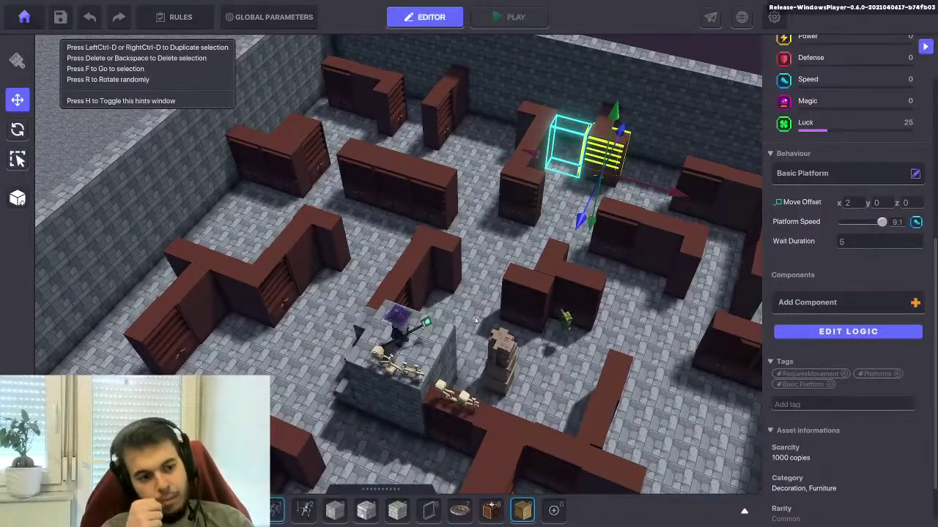
right_drag(476, 320, 509, 320)
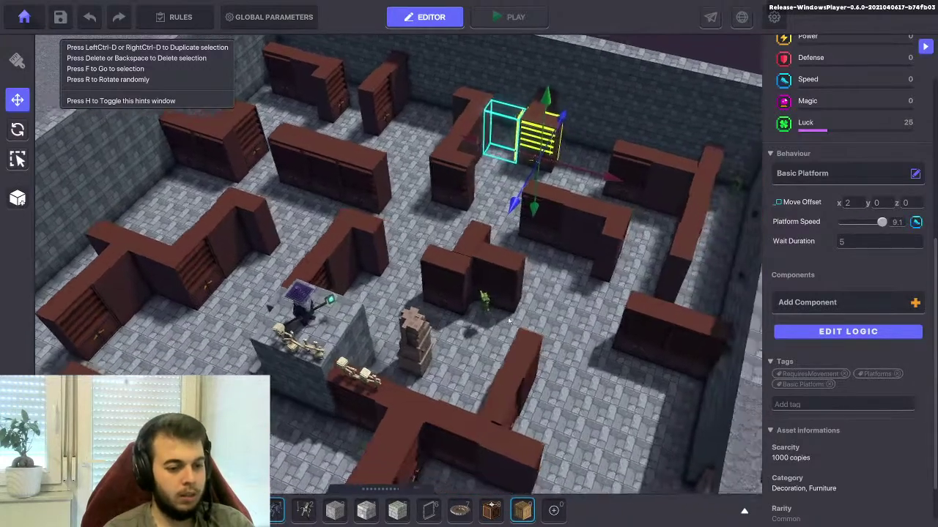
click(395, 334)
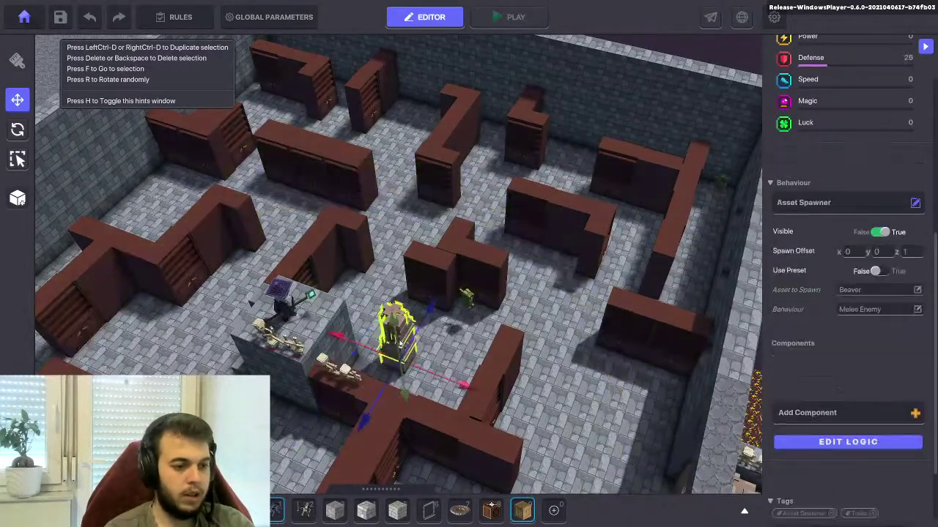
right_drag(400, 343, 366, 316)
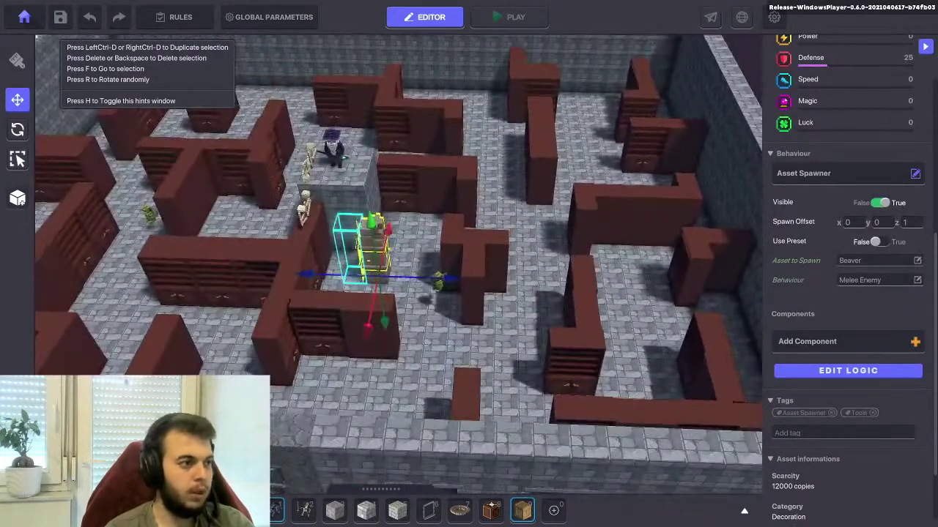
key(ctrl+s)
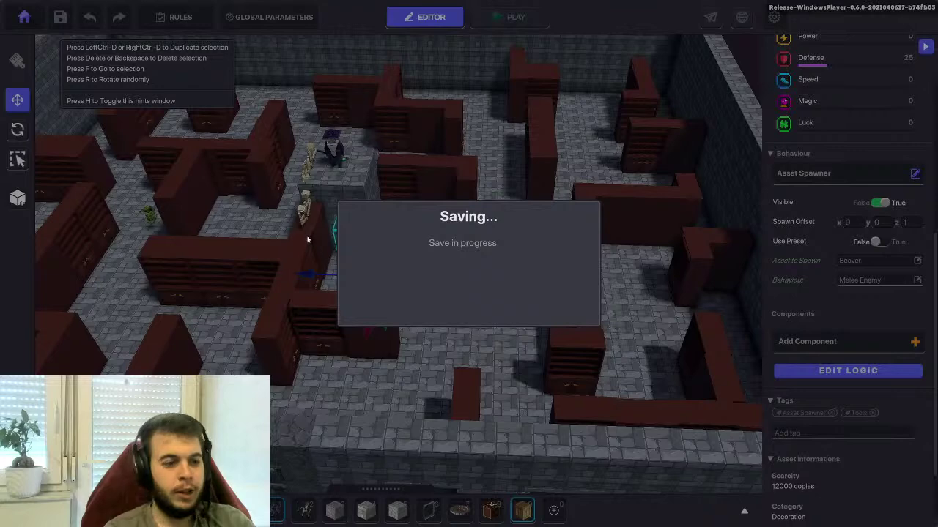
click(483, 303)
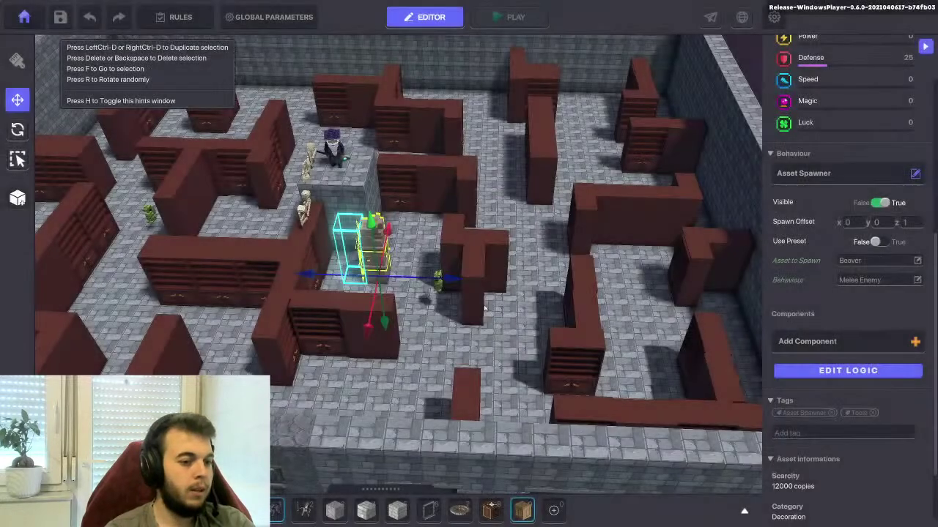
Review the settings of the Collect Idols quest in the game rules
click(177, 18)
click(331, 156)
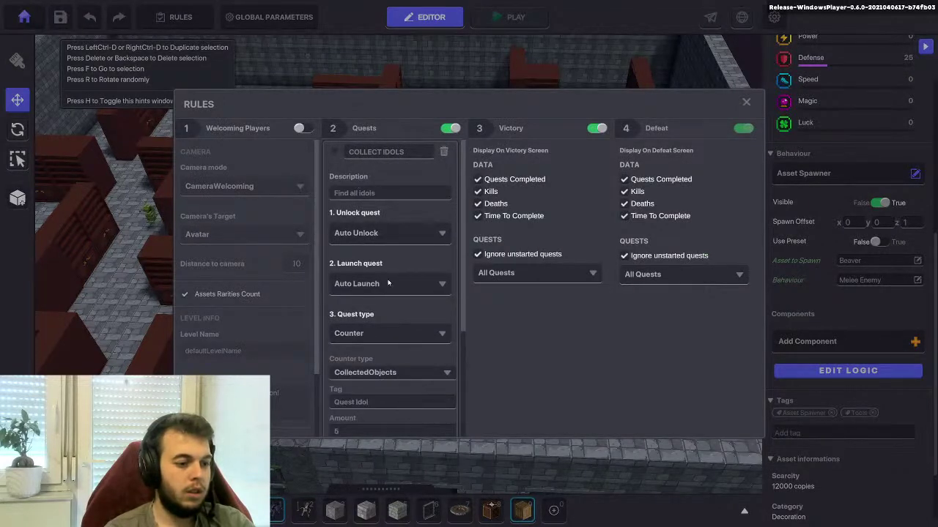
scroll(389, 283, down, 5)
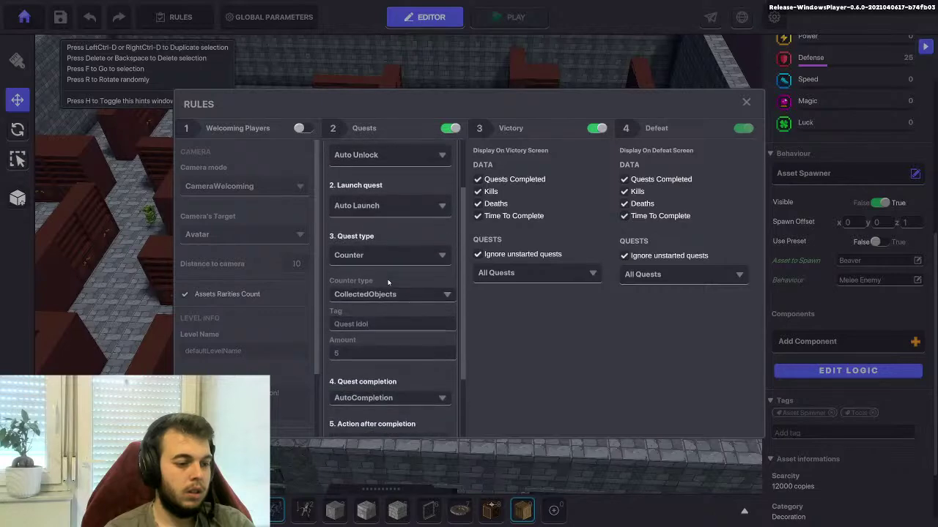
click(749, 101)
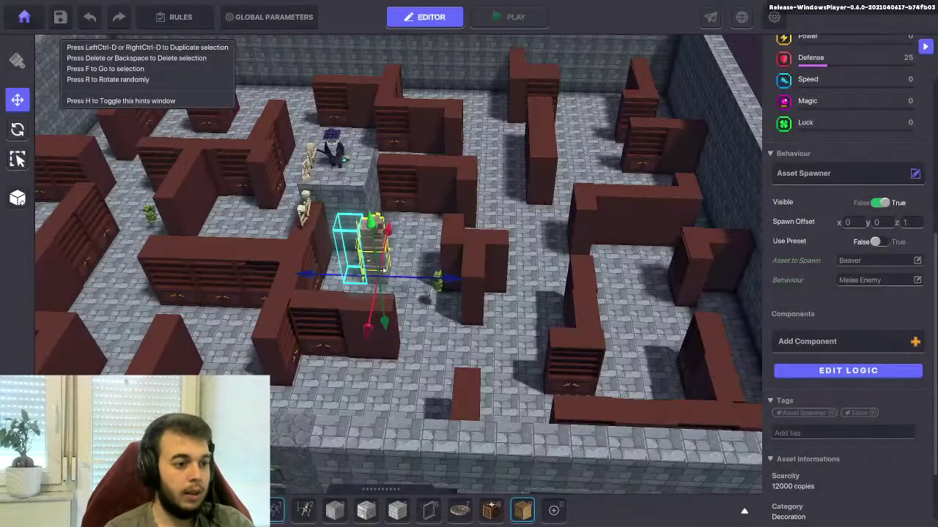
Open the logic of the lower skeleton beside the stone platform and make its Message Broadcaster wait before broadcasting
click(306, 211)
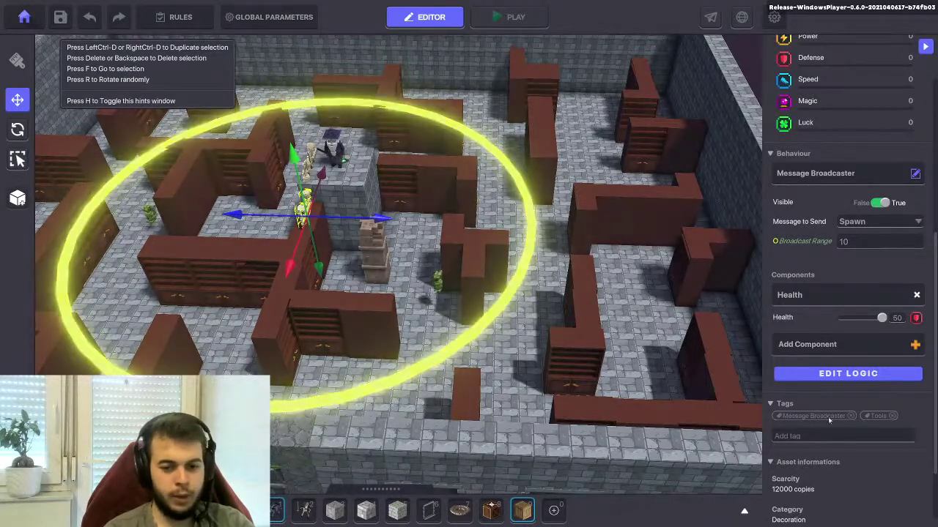
click(839, 375)
scroll(832, 371, down, 1)
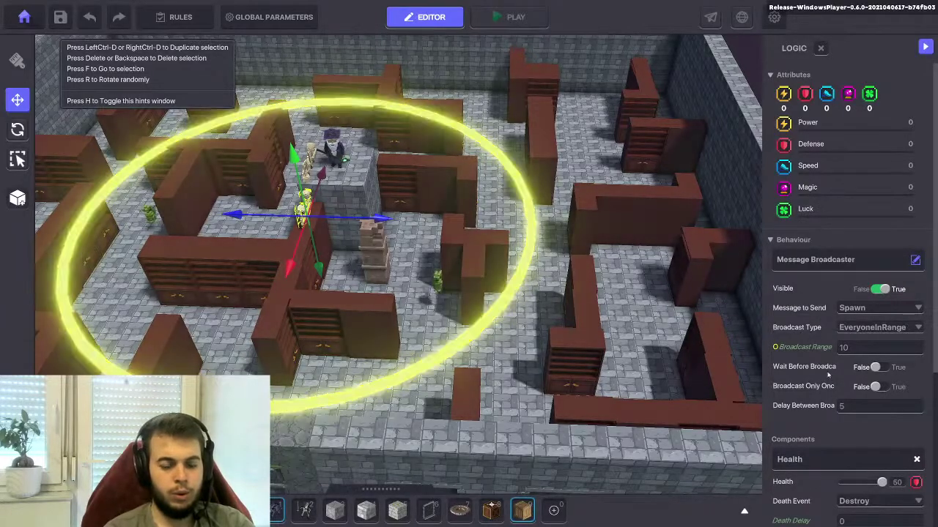
click(879, 367)
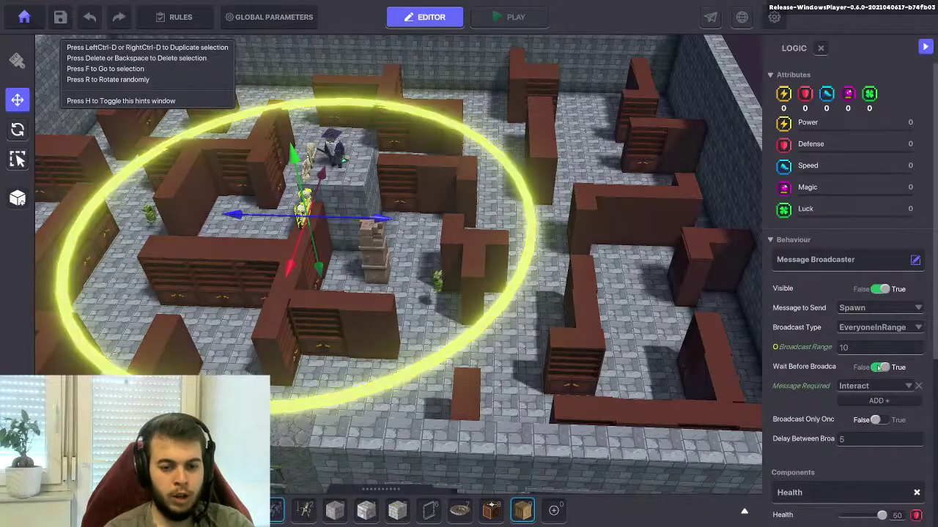
Turn off visibility for the selected Message Broadcaster
click(849, 386)
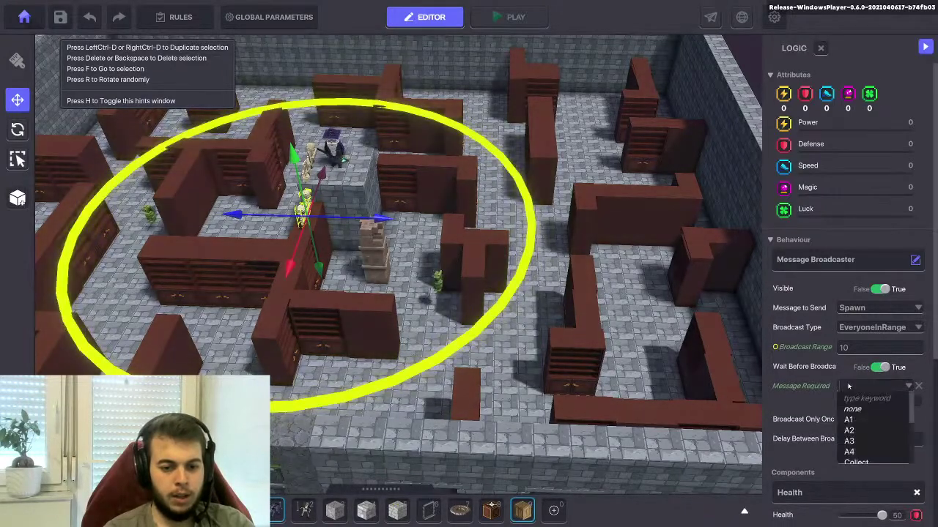
click(811, 401)
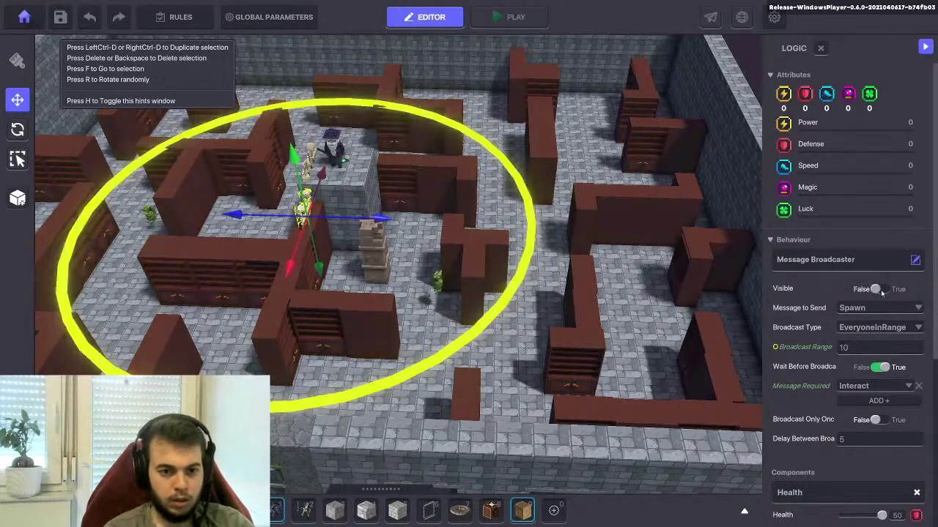
click(882, 290)
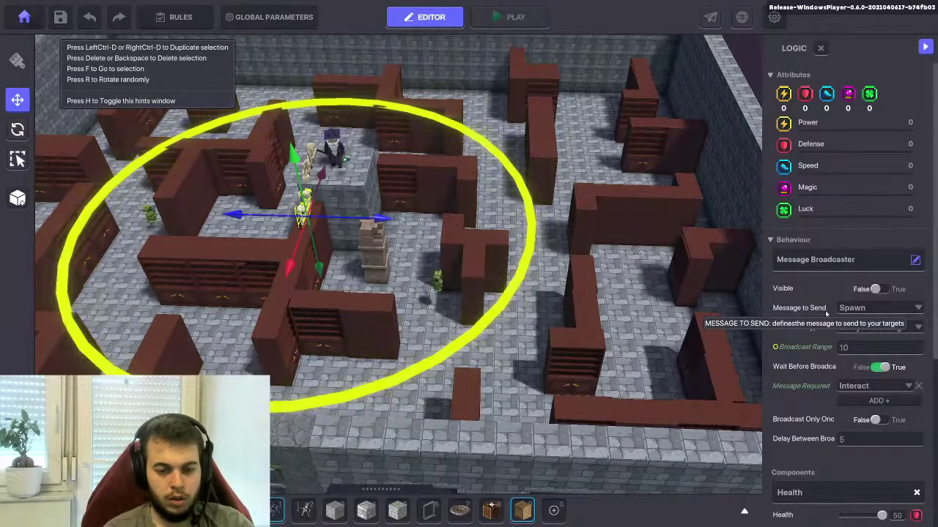
Look through the existing messages that could serve as the broadcaster's required message
scroll(819, 332, down, 2)
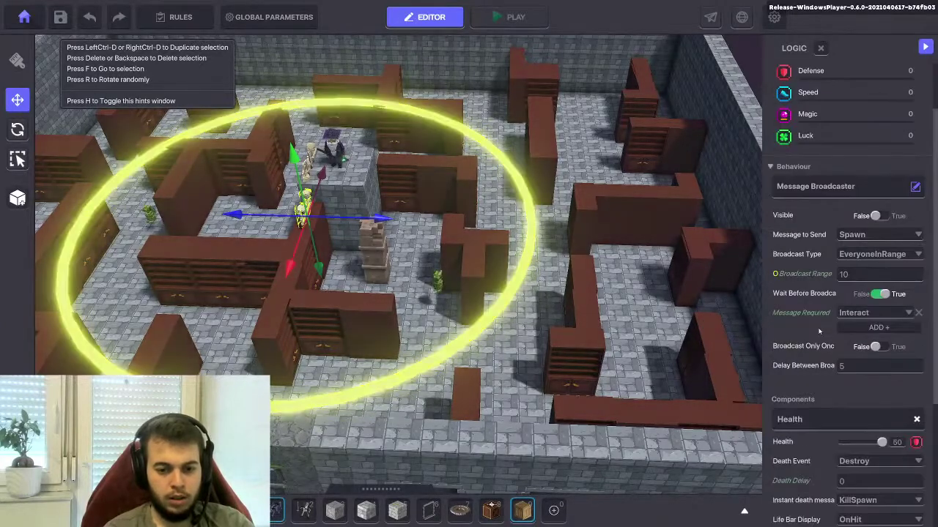
click(860, 315)
click(831, 320)
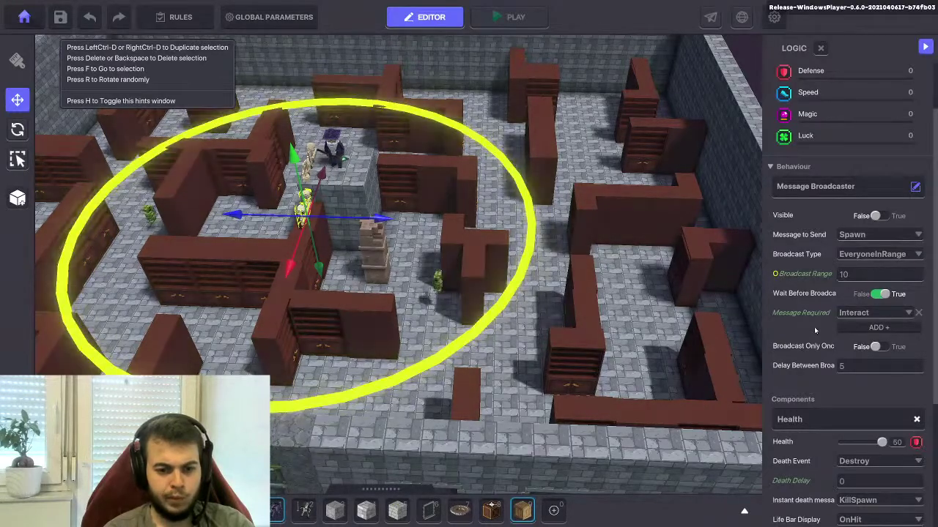
click(851, 314)
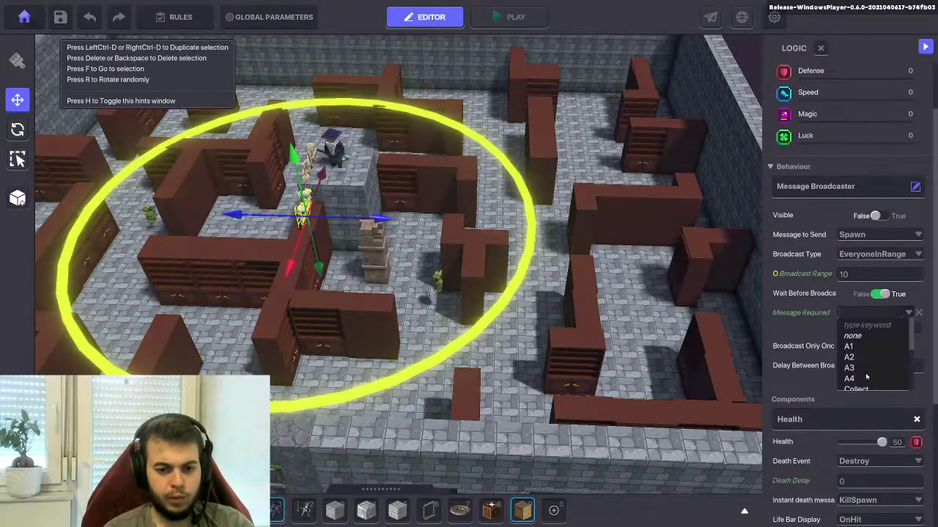
scroll(866, 376, down, 6)
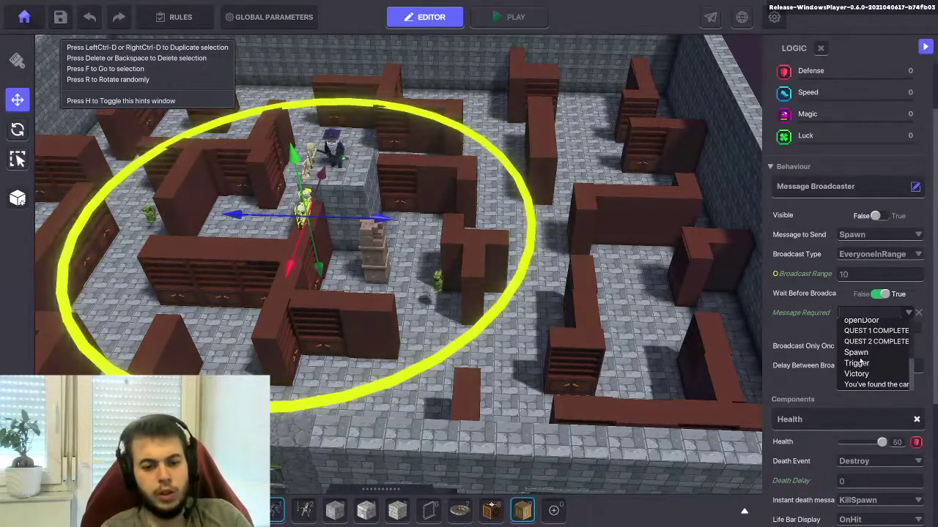
scroll(863, 345, up, 2)
click(864, 339)
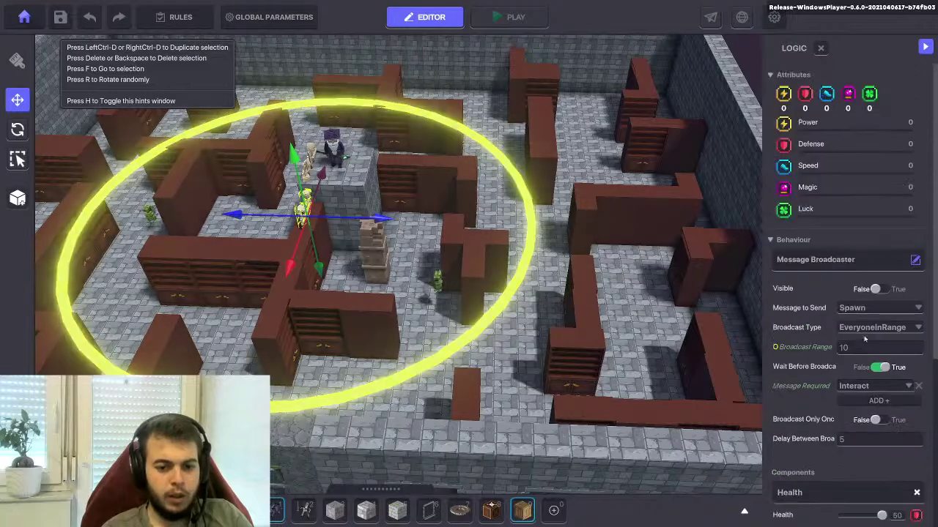
scroll(863, 340, down, 2)
Create a new message named "start spawning beavers" and use it as the broadcaster's required message
click(854, 242)
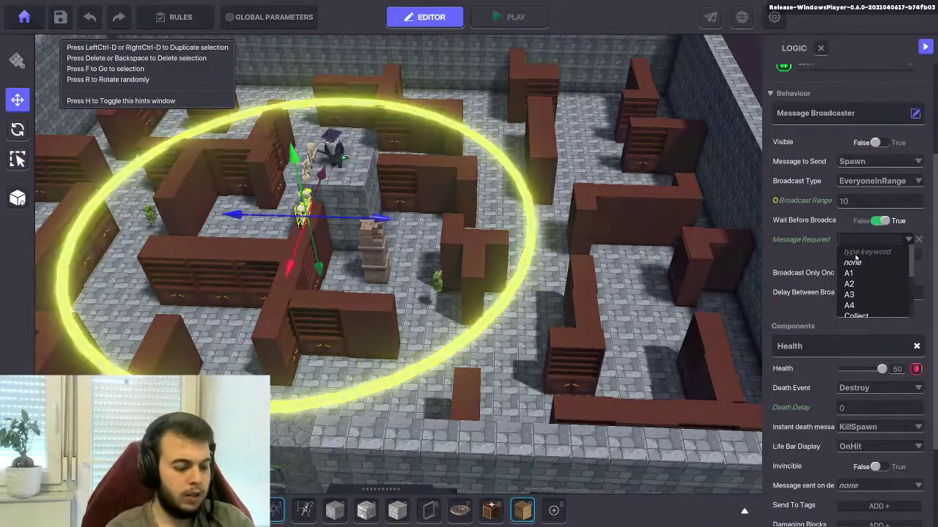
text(start spawning)
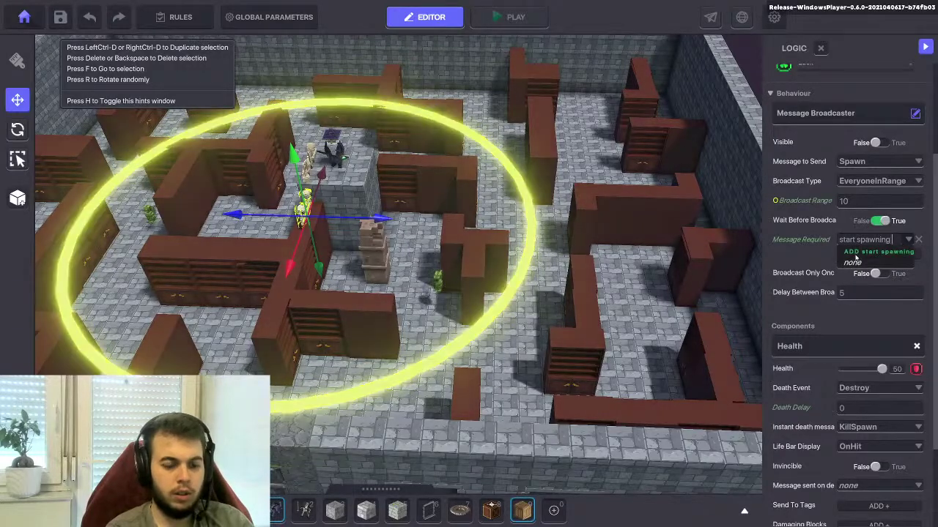
text( beavers)
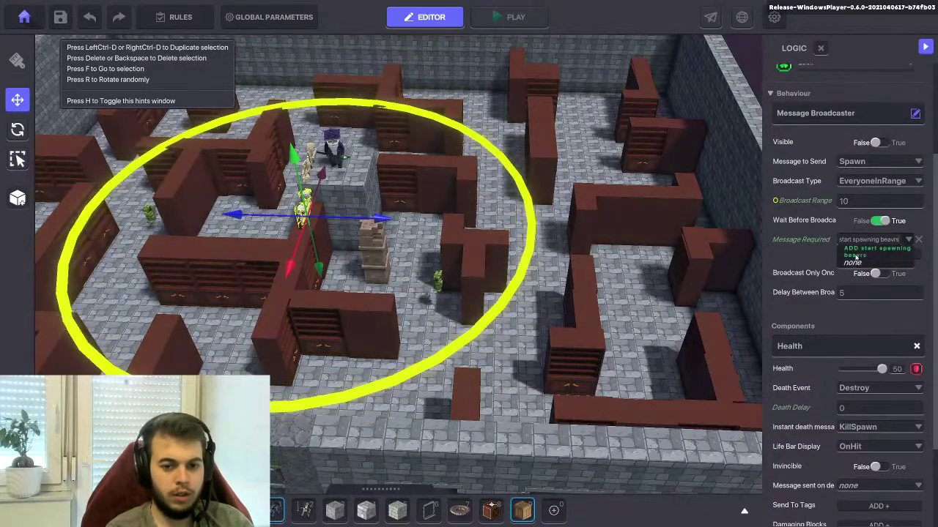
key(BackSpace)
key(BackSpace)
text(er)
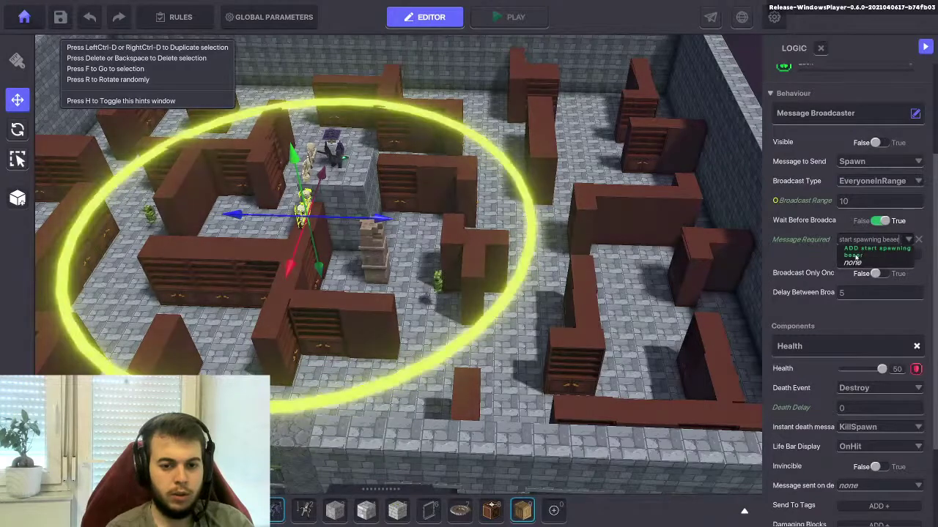
key(BackSpace)
key(BackSpace)
text(vers)
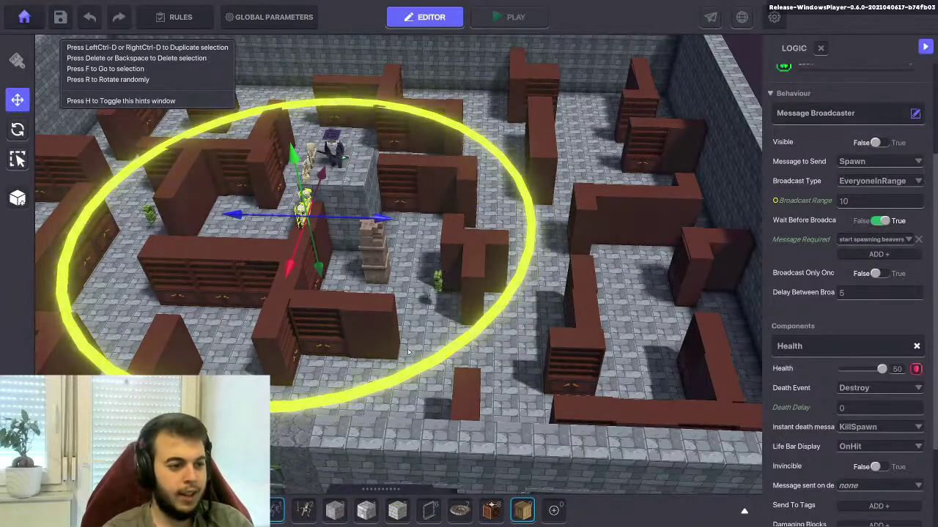
Playtest the level by running through the entrance gate and the bookshelf maze collecting idols, and return to the editor
middle_drag(328, 315, 432, 323)
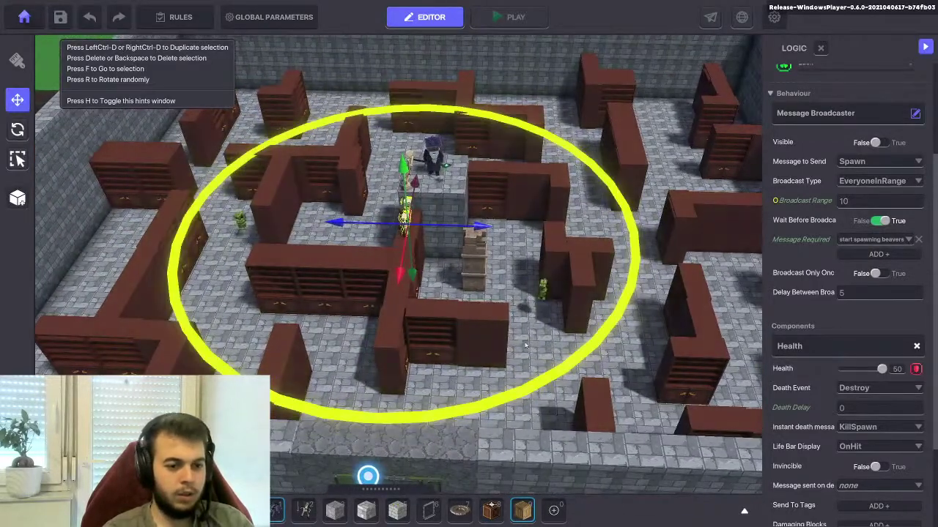
click(535, 348)
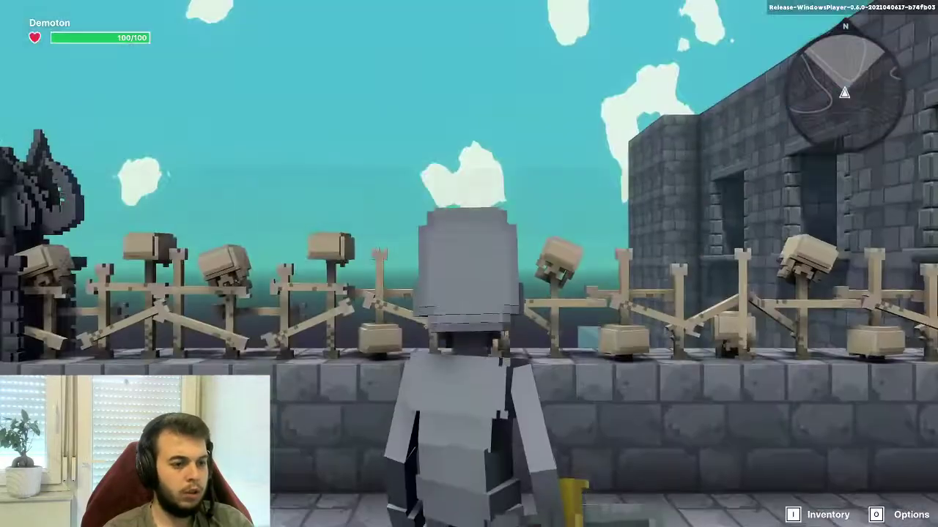
key(w)
key(w)
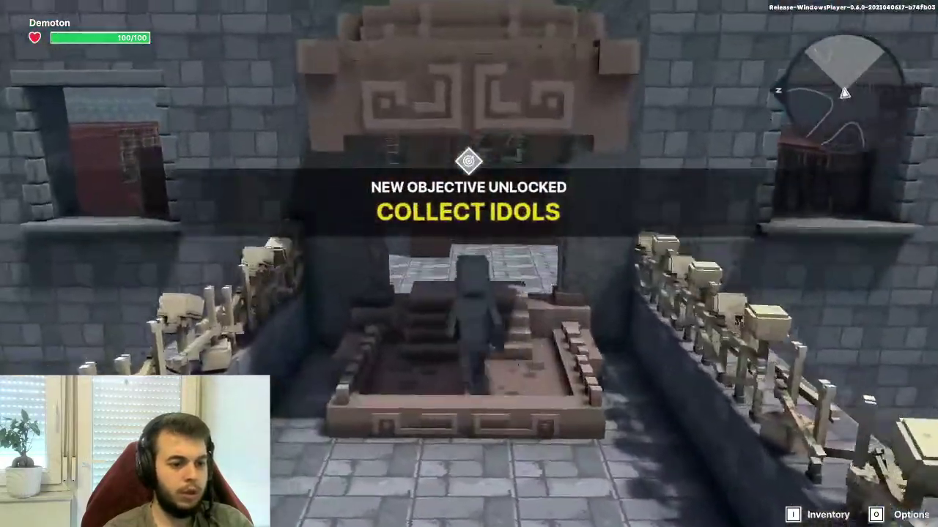
key(w)
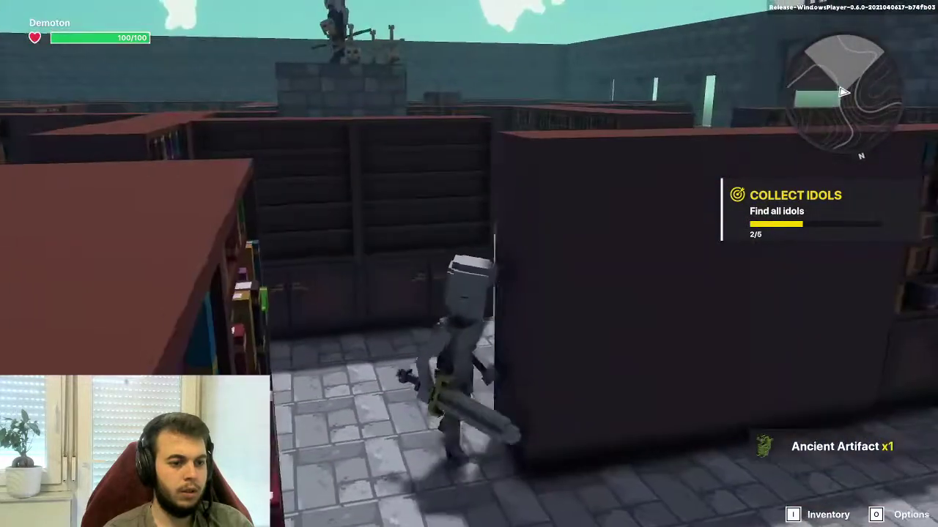
key(space)
key(space)
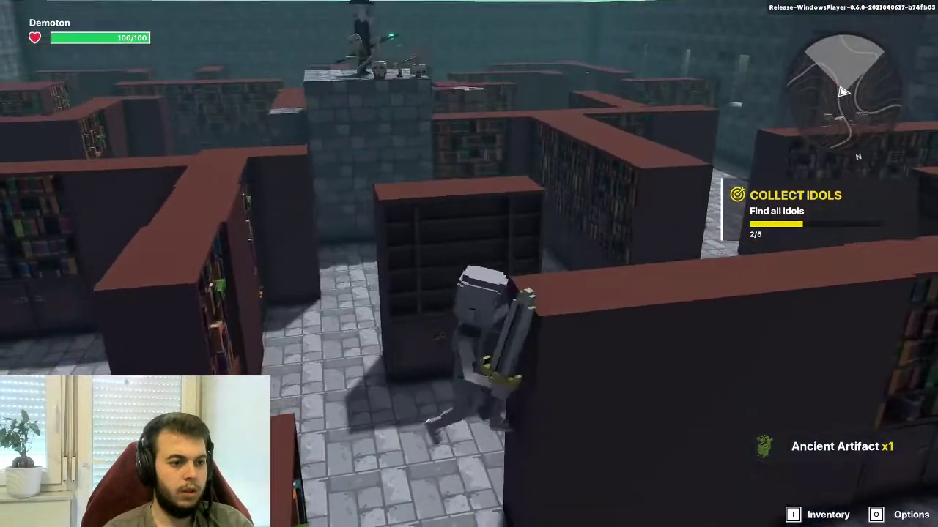
key(w)
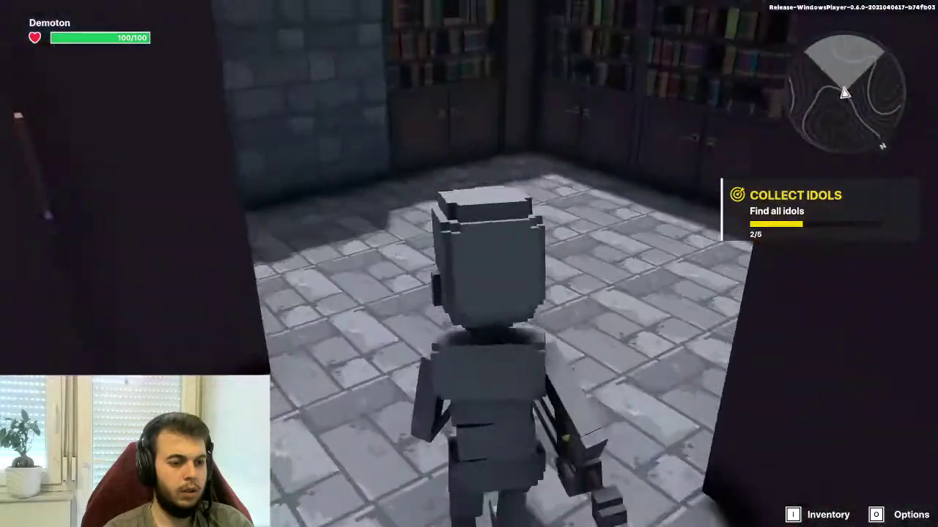
key(w)
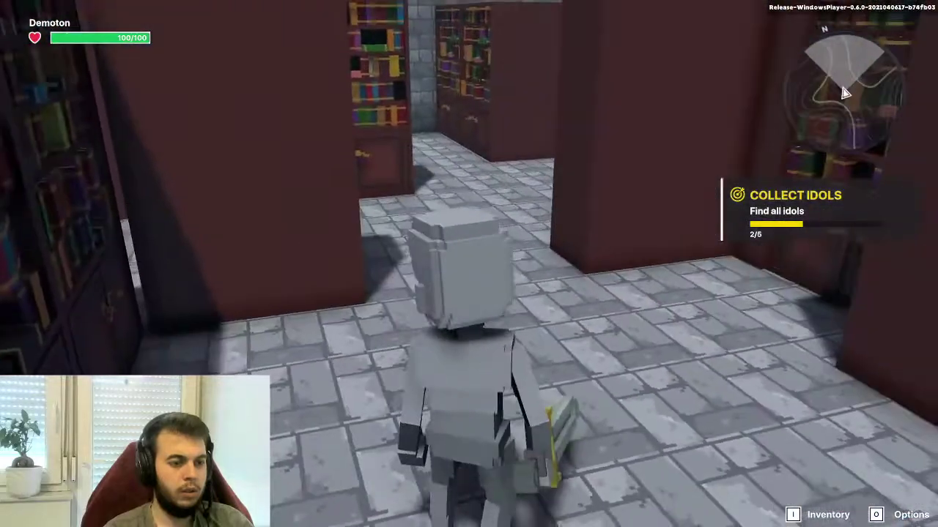
key(Escape)
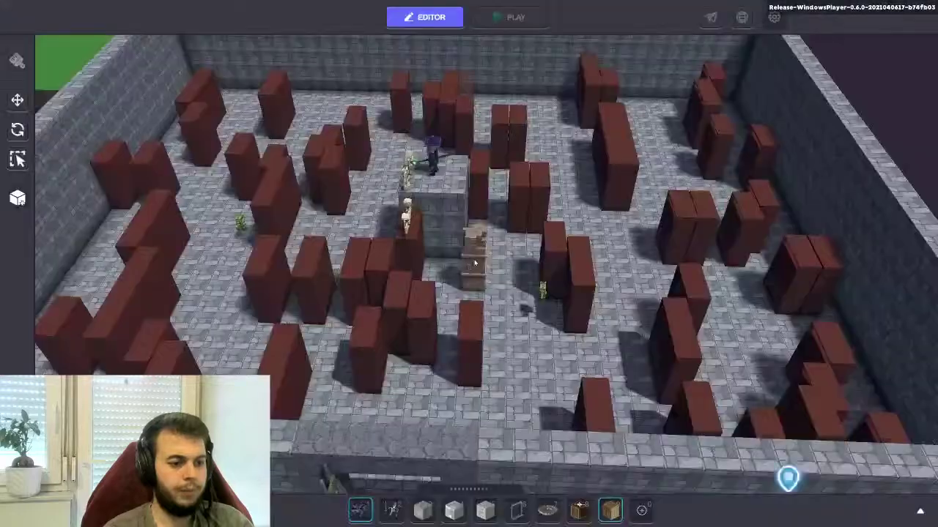
Compare the two adjoining moving bookshelves and set the Wait Duration of the one at the open end of the wall to 8
right_drag(425, 252, 483, 248)
click(418, 391)
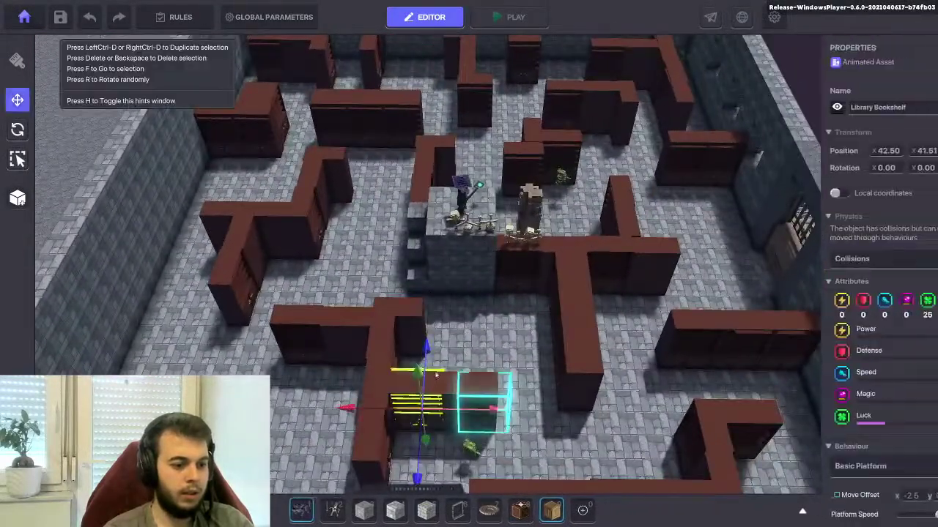
key(f)
click(449, 215)
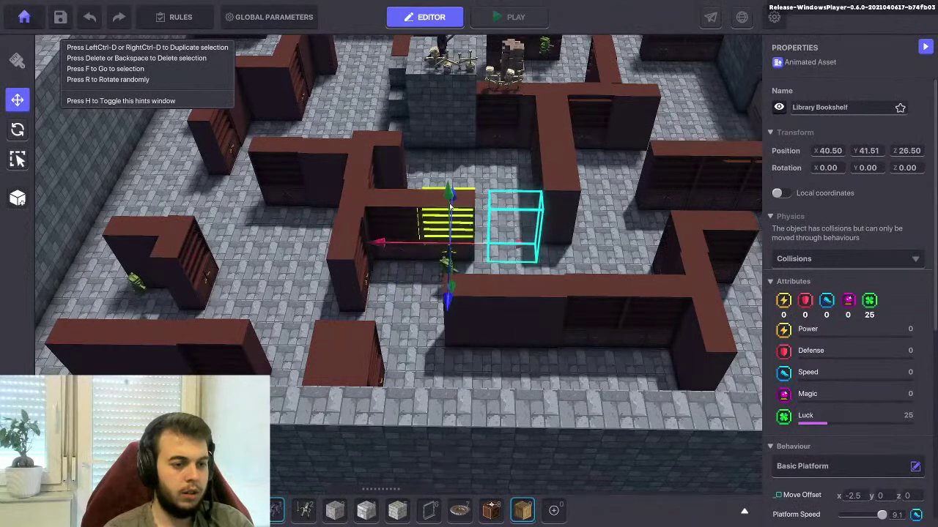
click(415, 218)
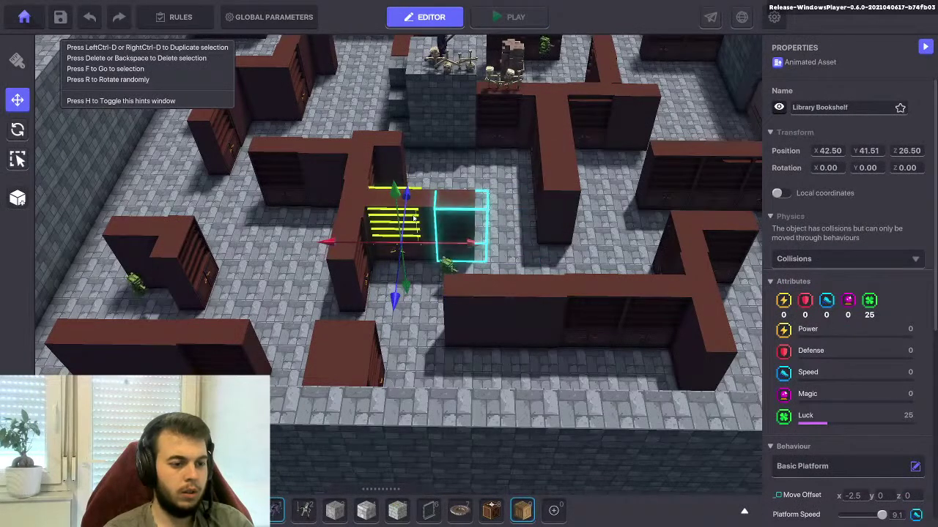
click(448, 214)
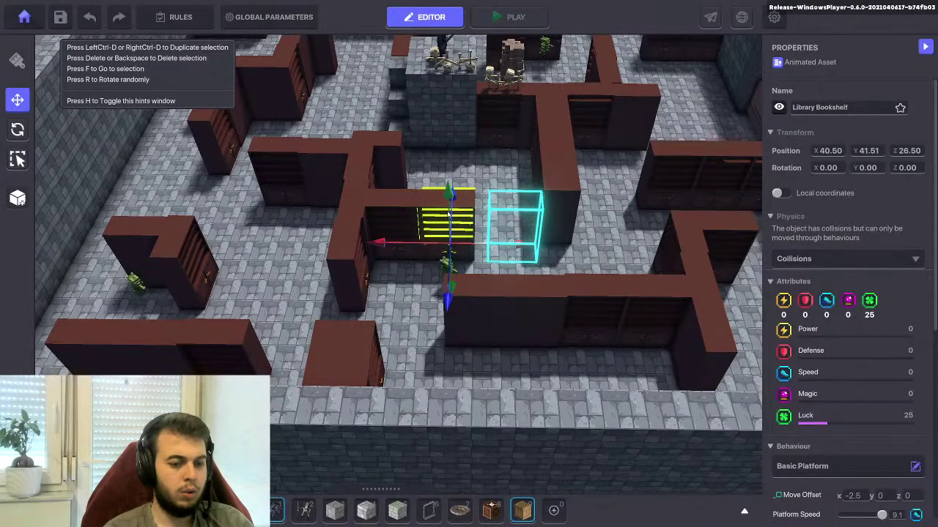
scroll(822, 379, down, 5)
scroll(828, 342, up, 1)
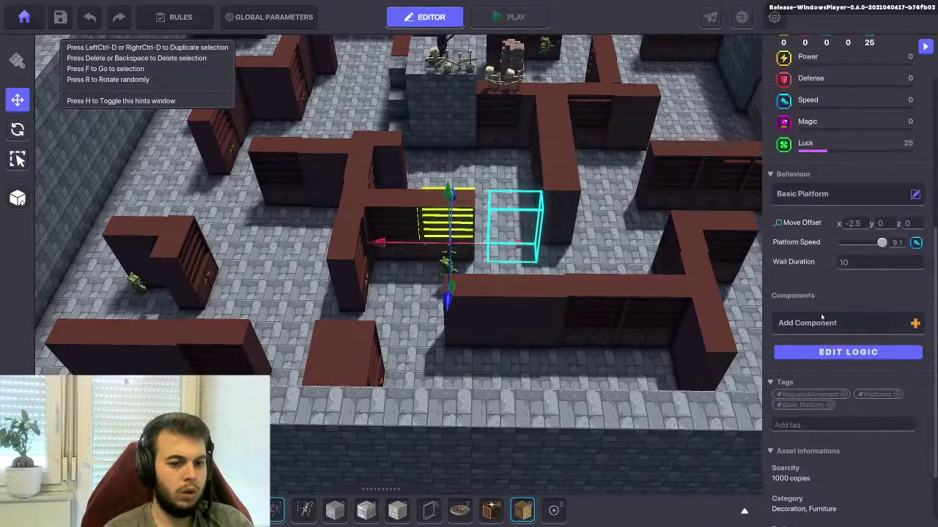
click(414, 215)
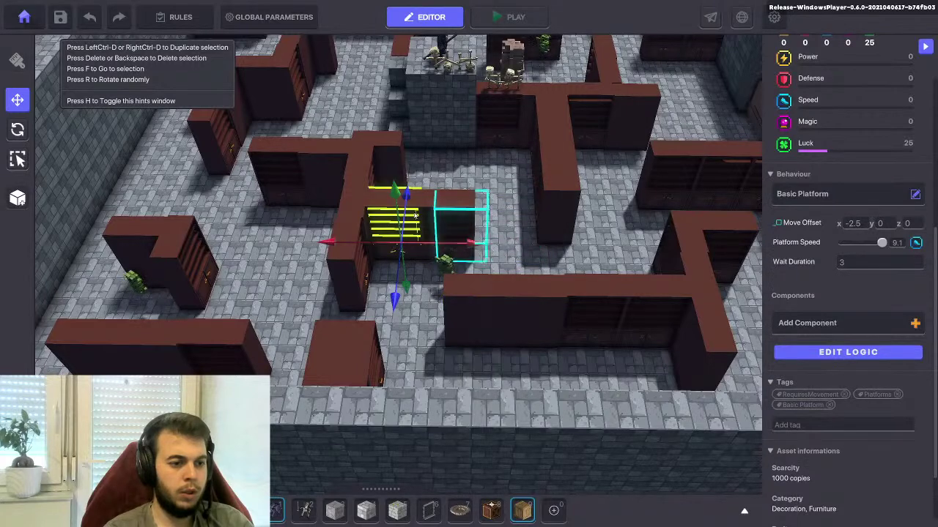
click(852, 265)
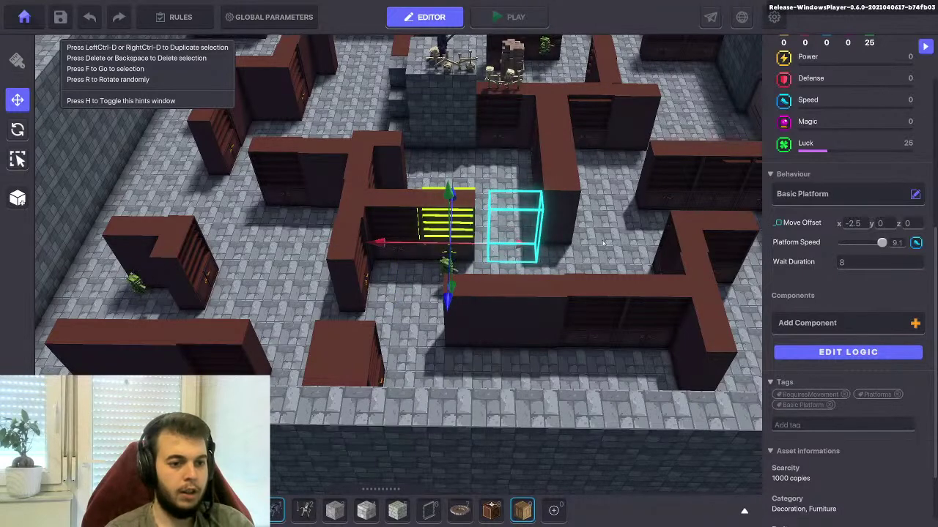
key(Delete)
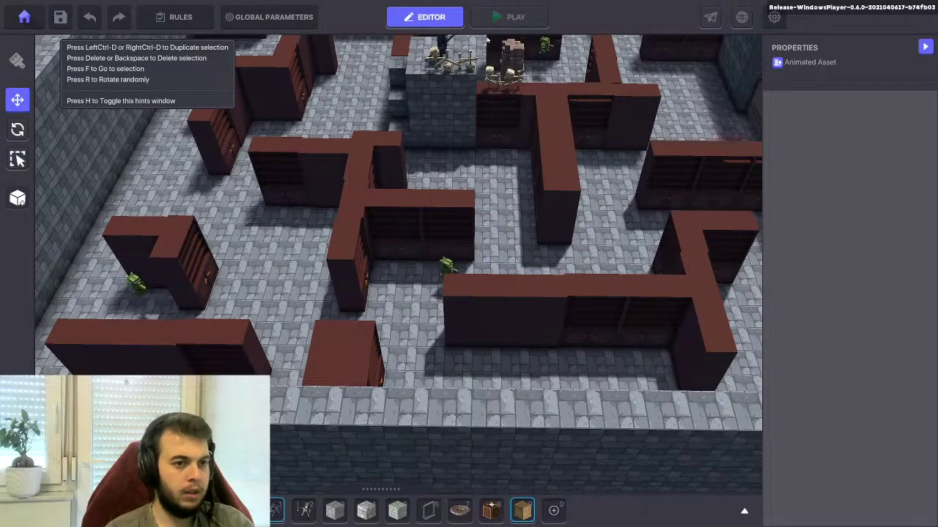
Select the Dragon Gate at the maze entrance to check its Door behaviour settings
middle_drag(487, 40, 508, 135)
right_drag(508, 134, 480, 244)
scroll(479, 244, up, 3)
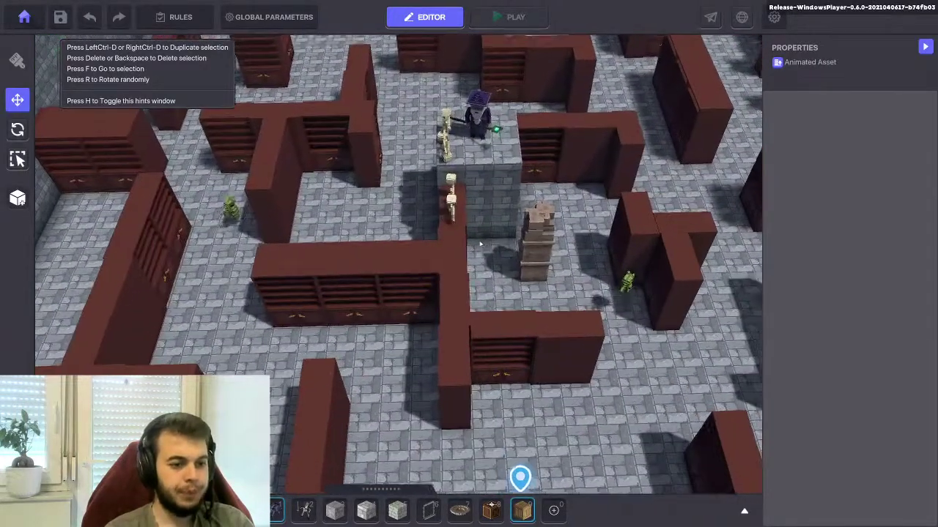
middle_drag(480, 244, 327, 247)
right_drag(328, 248, 278, 293)
middle_drag(279, 432, 439, 272)
scroll(439, 273, down, 2)
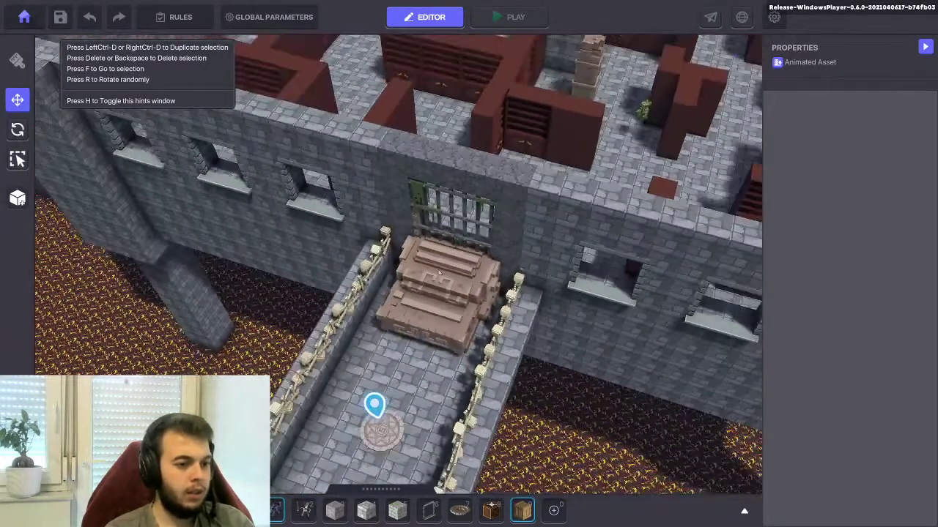
click(439, 273)
scroll(438, 268, down, 3)
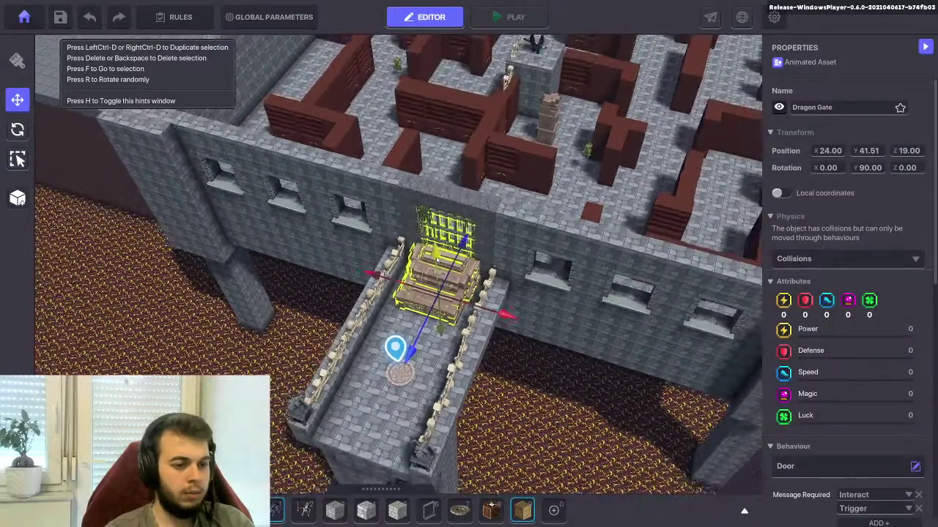
Select the Bone Fence on the central bookshelf wall and check its Message Broadcaster settings
middle_drag(434, 247, 377, 322)
right_drag(378, 322, 438, 267)
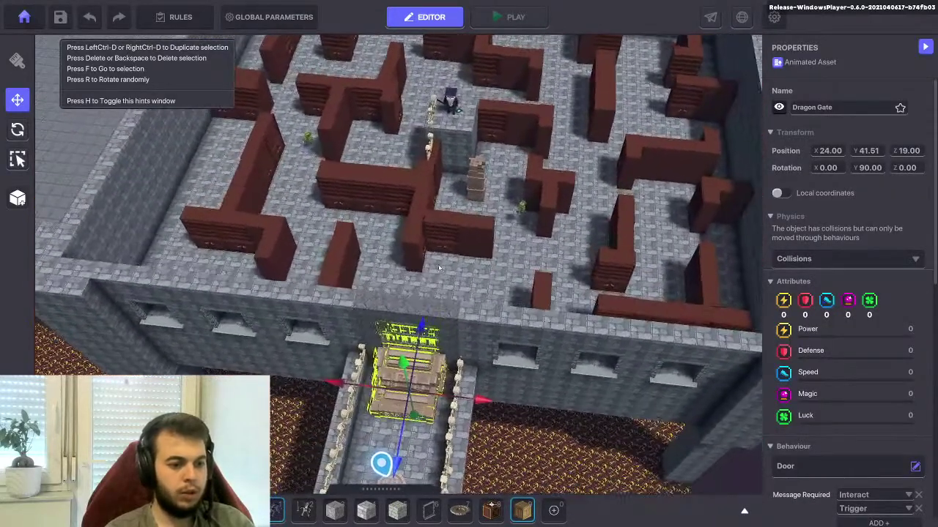
scroll(436, 266, up, 1)
scroll(434, 266, up, 2)
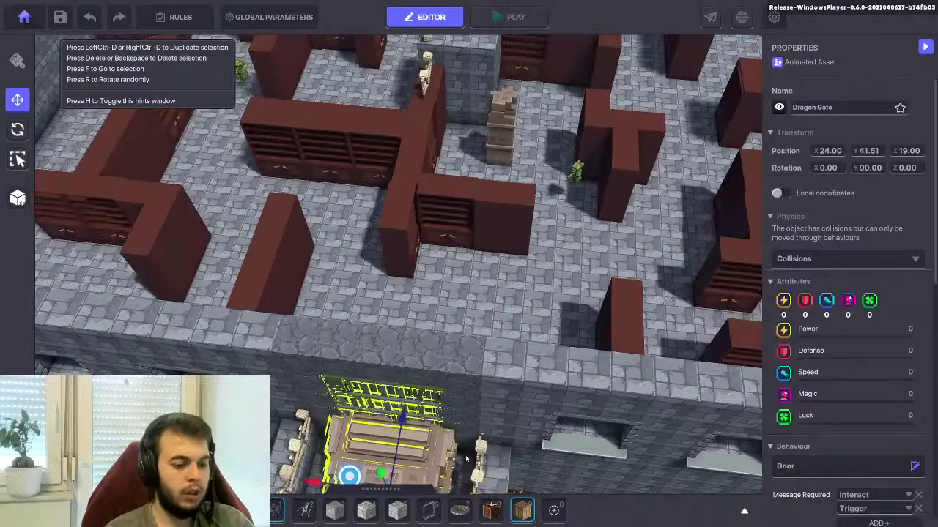
click(432, 82)
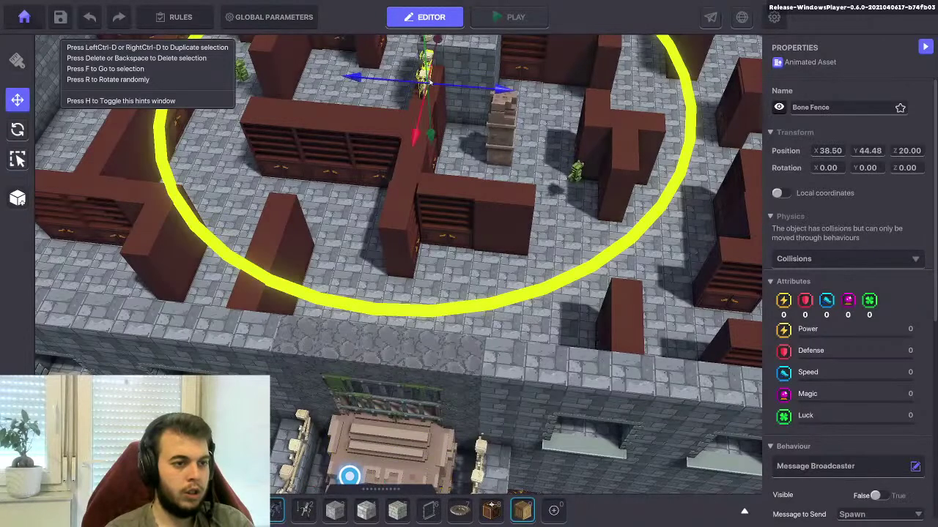
scroll(846, 320, down, 4)
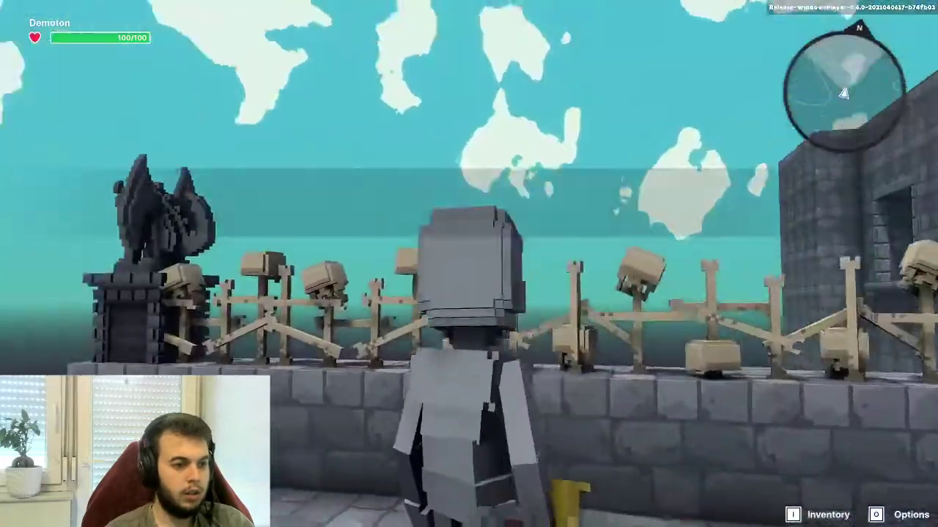
Playtest the level from the spawn point through the Dragon Gate into the bookshelf maze and return to the editor
key(w)
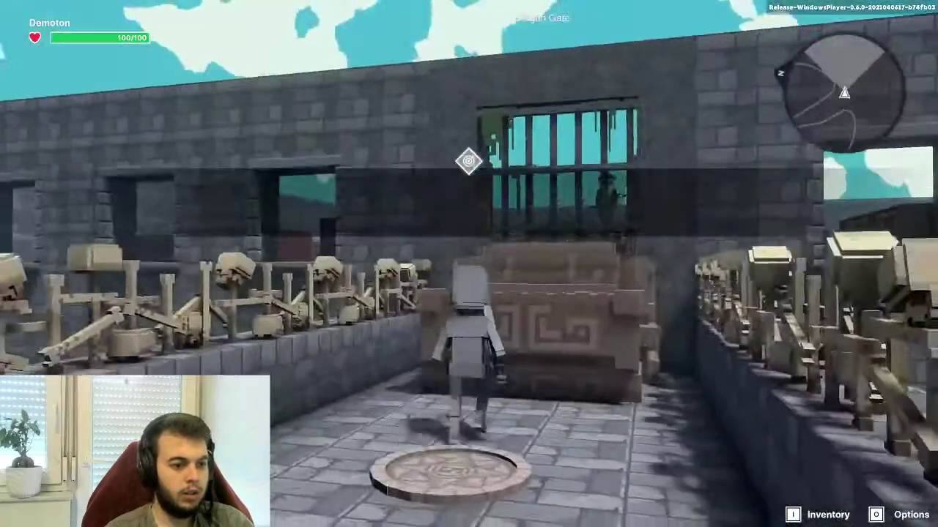
key(w)
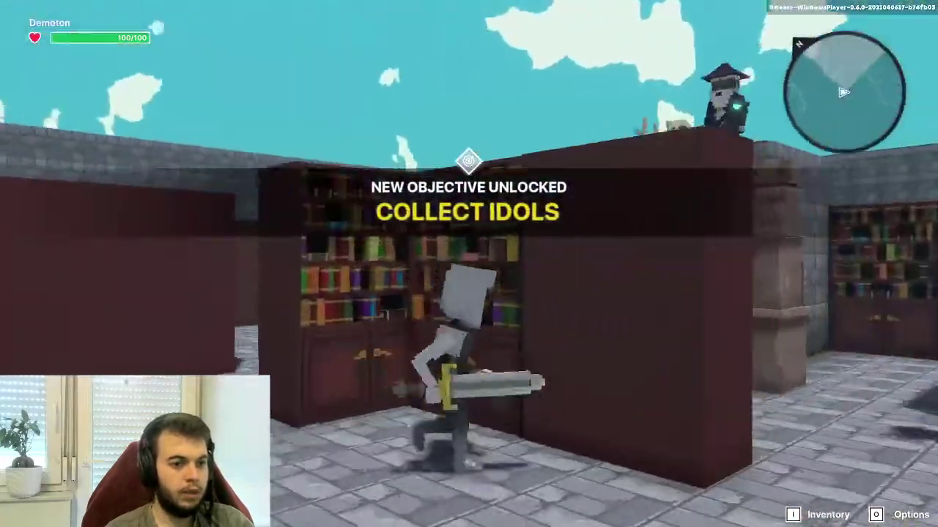
key(w)
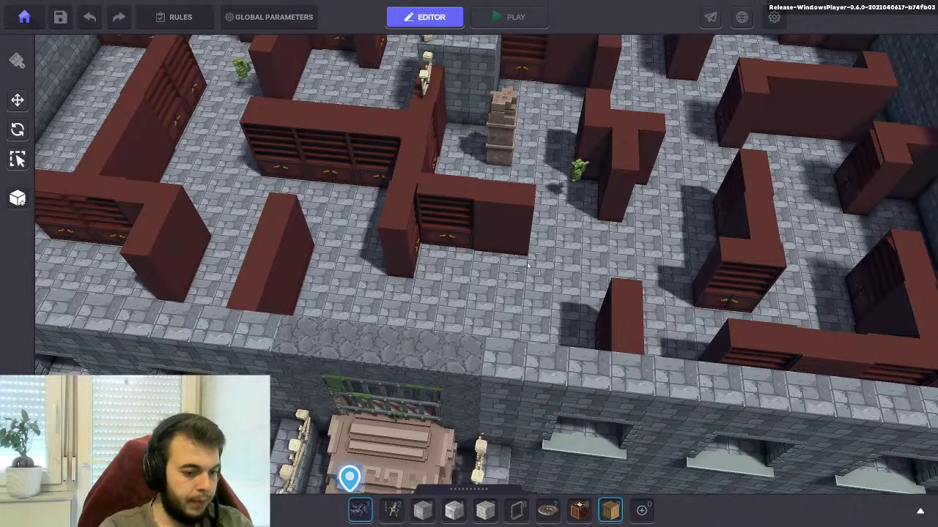
Place a pirate box block against the stone pedestal, beside the bone fence on the bookshelf wall
click(548, 511)
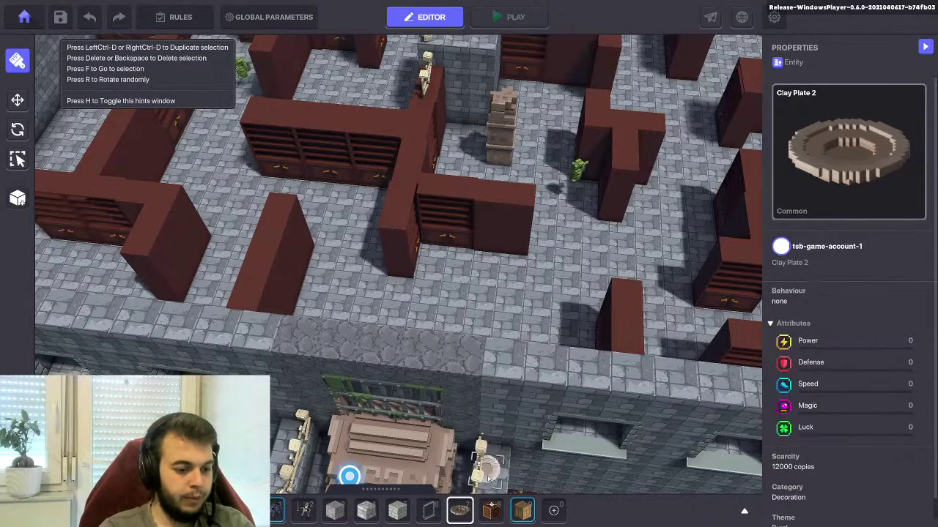
click(491, 507)
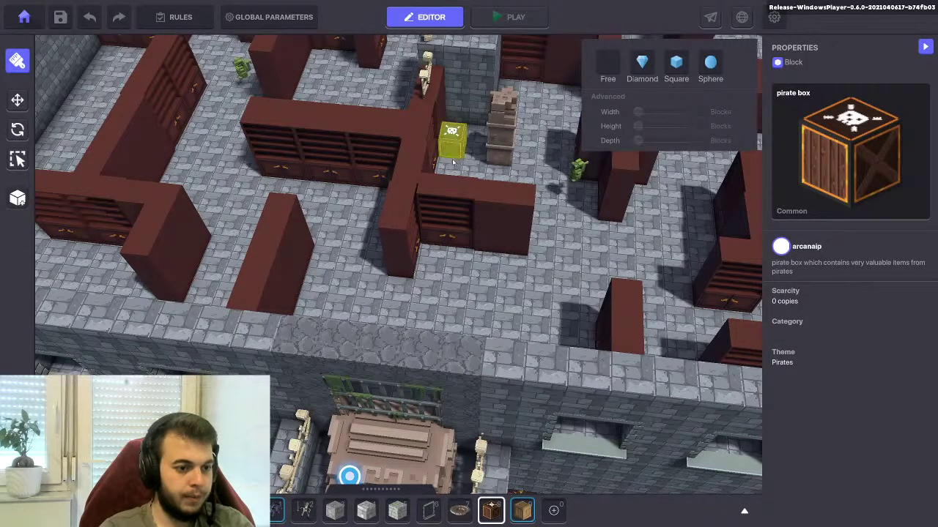
key(w)
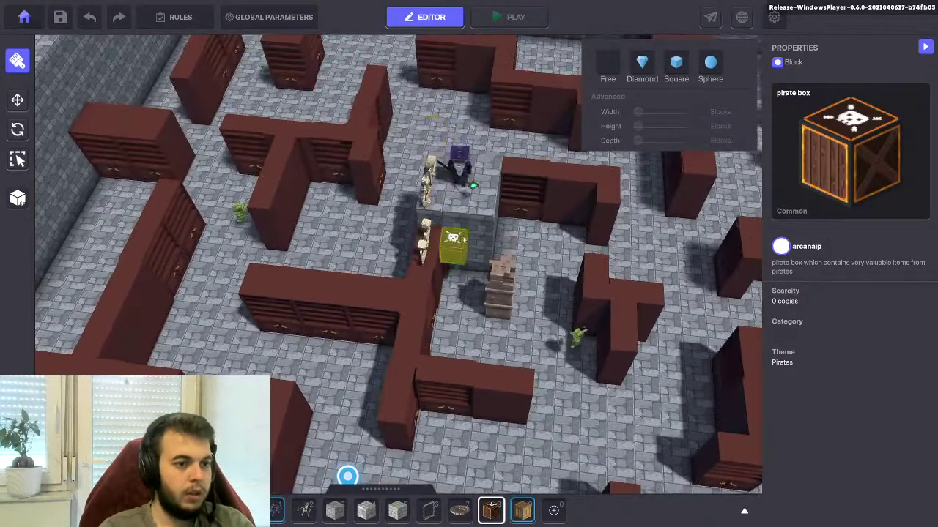
click(453, 224)
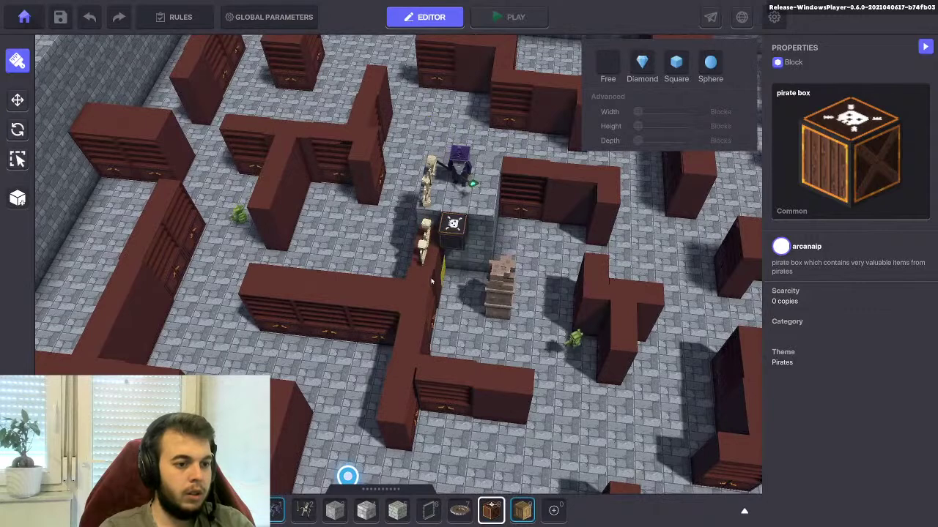
Try to select the placed pirate box as an asset, and remove it from beside the stone pedestal
click(18, 99)
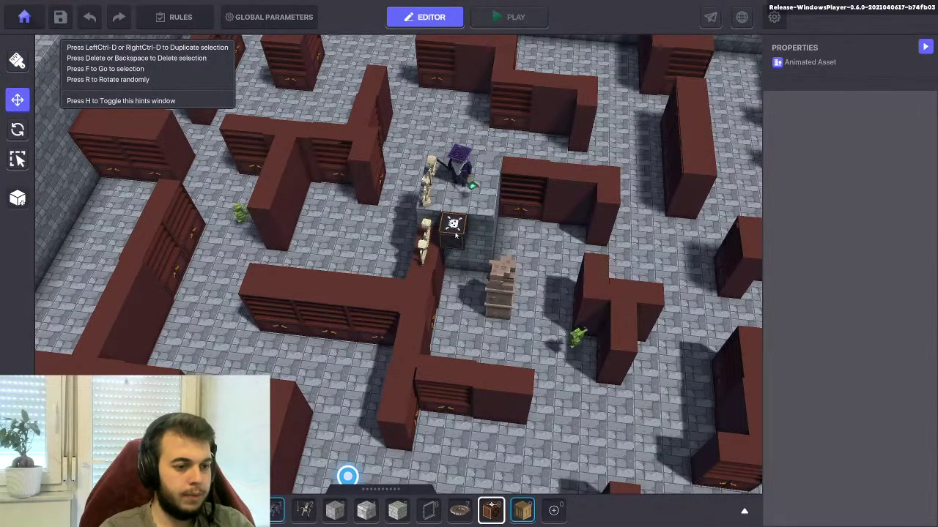
click(424, 234)
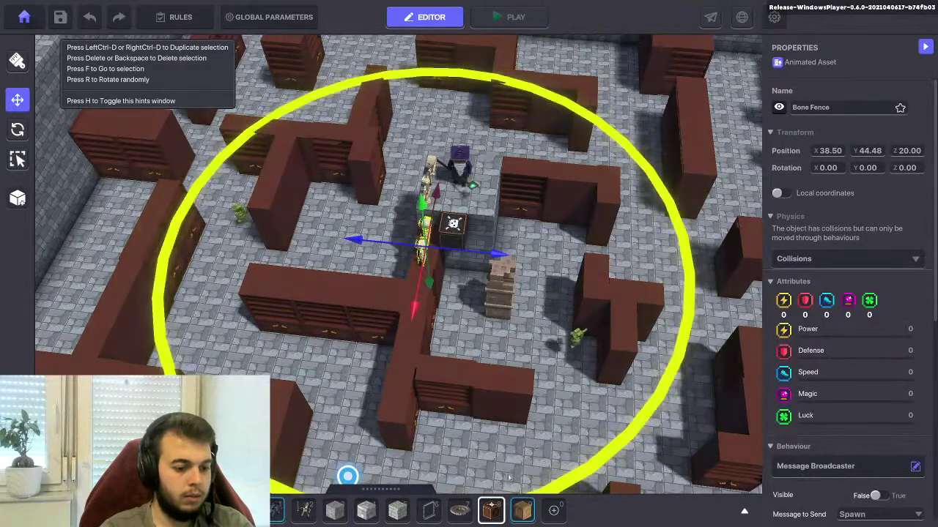
click(492, 510)
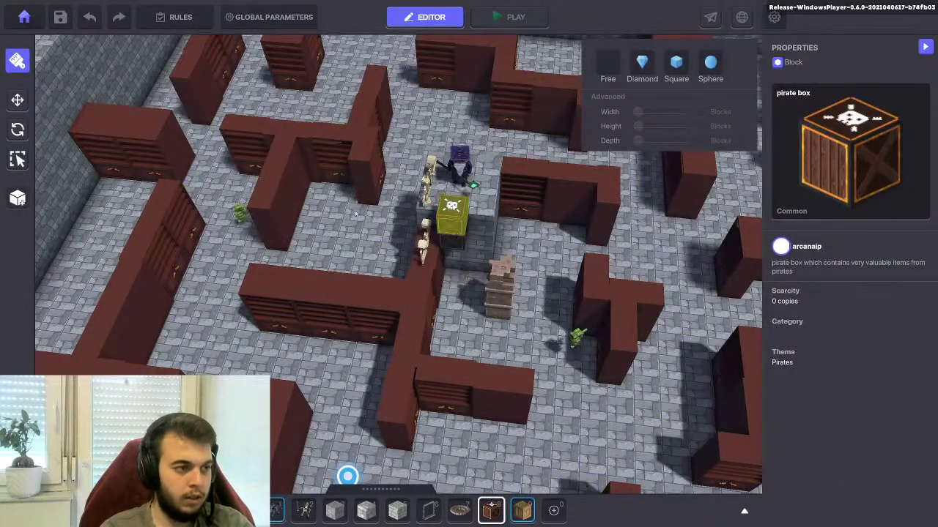
click(18, 99)
right_drag(401, 175, 476, 246)
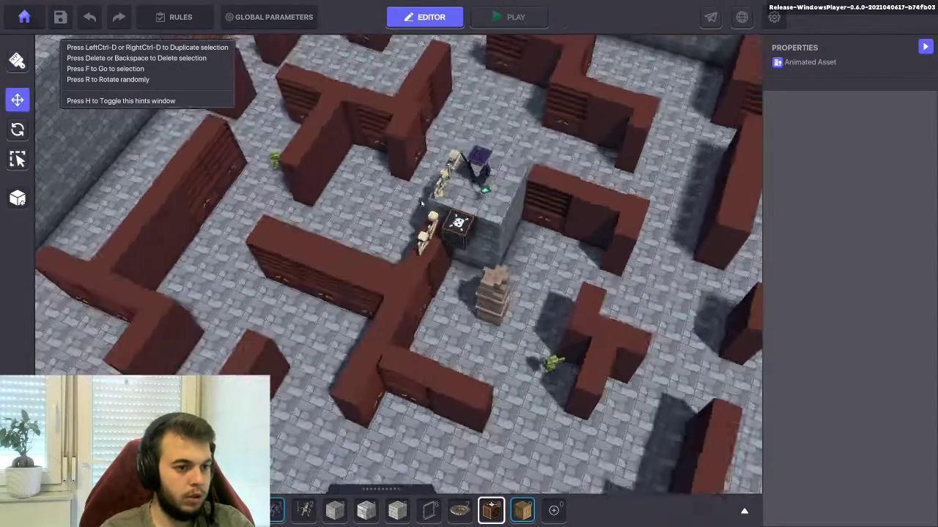
scroll(477, 246, up, 3)
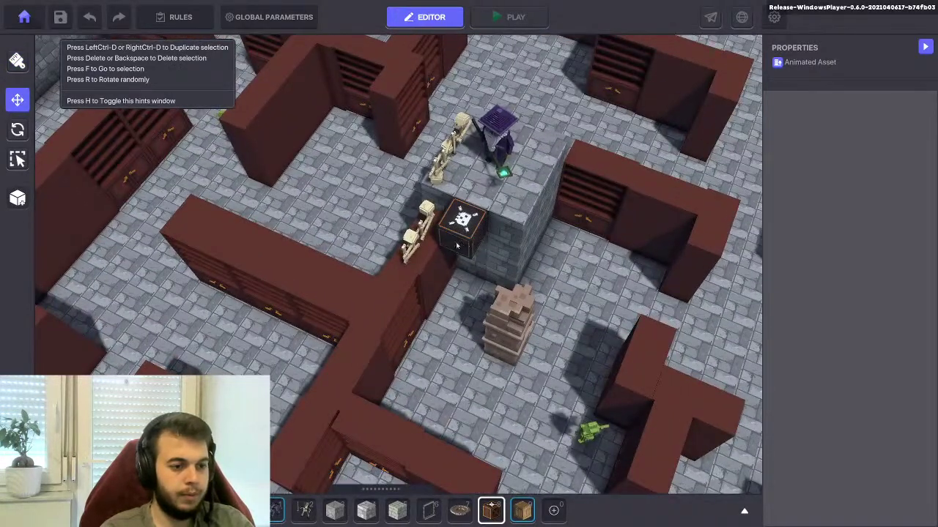
click(18, 61)
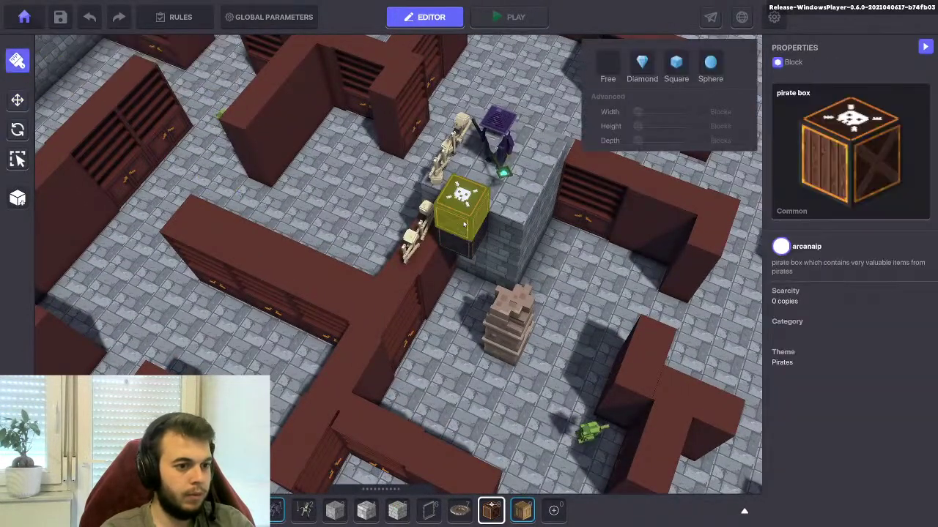
scroll(476, 286, down, 2)
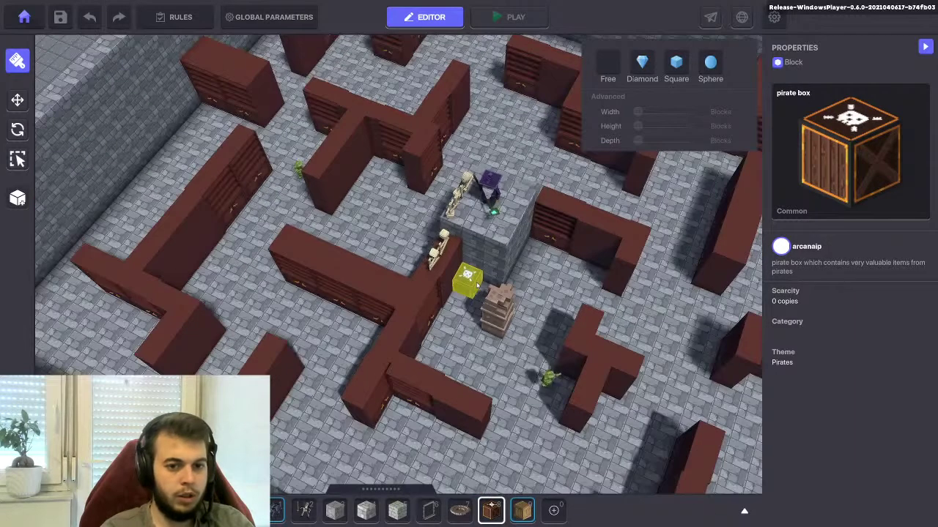
Browse the asset library and put the Blue Trashbin in the pirate box's quick slot as the asset to place
right_drag(472, 278, 498, 278)
key(d)
key(s)
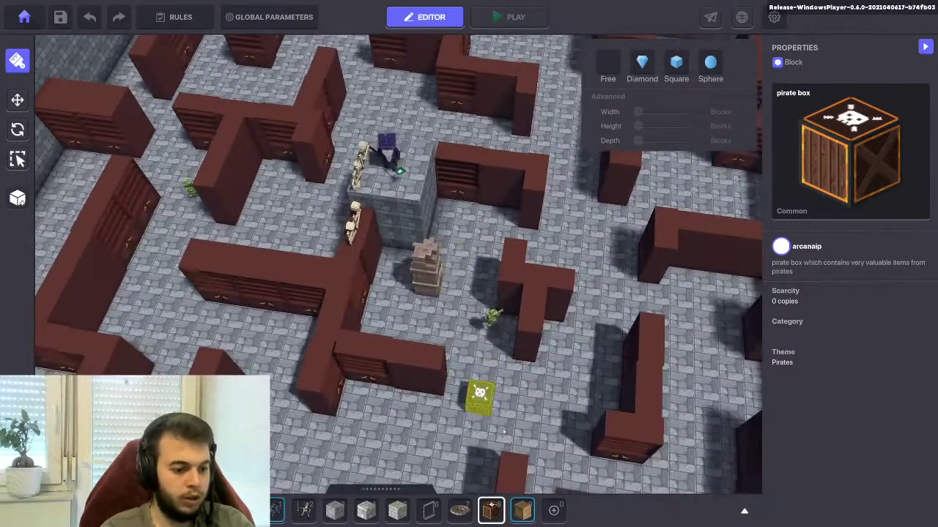
key(9)
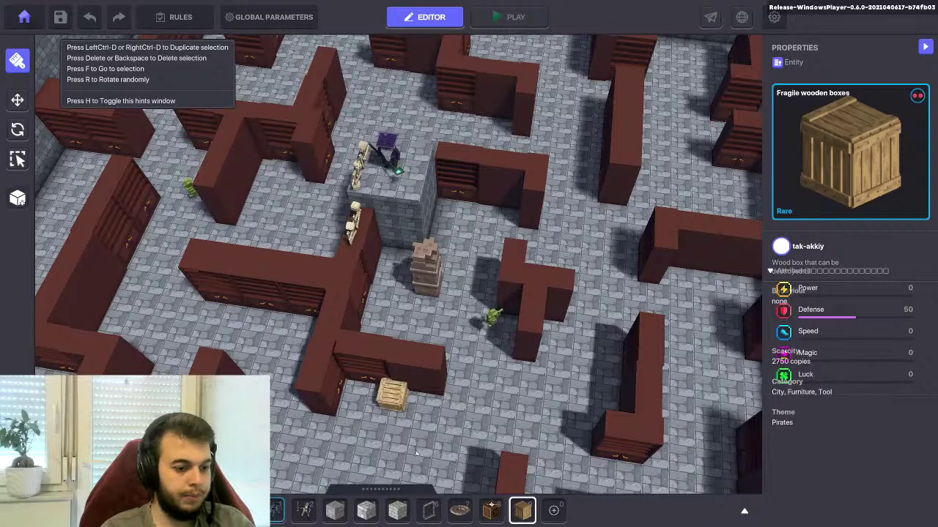
click(433, 493)
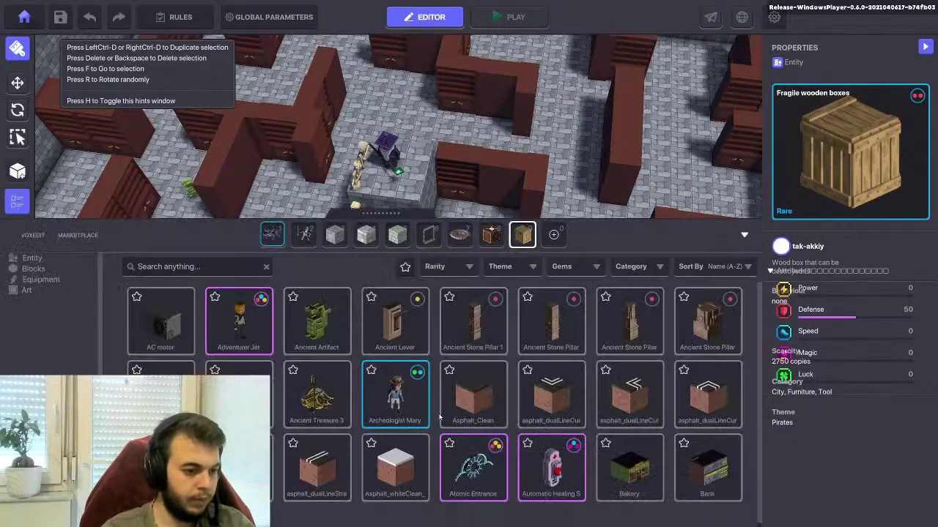
scroll(444, 432, down, 3)
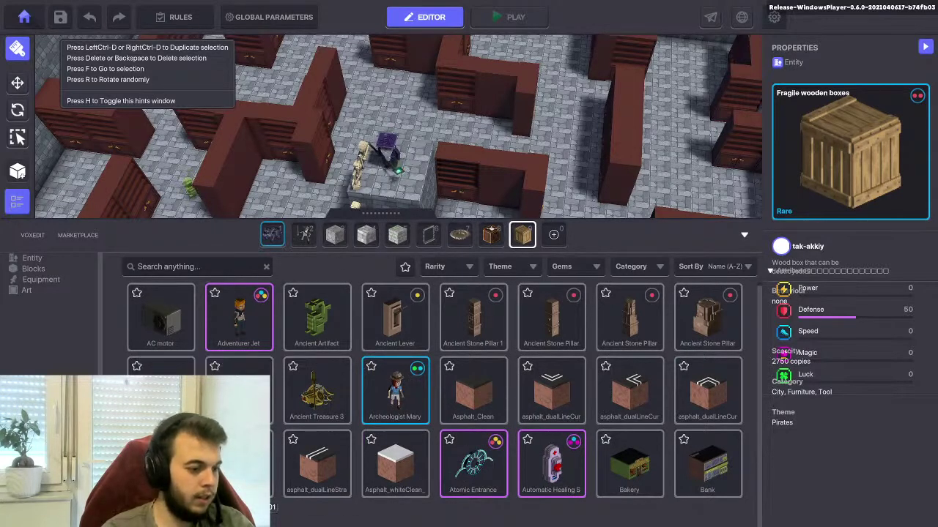
scroll(434, 389, down, 3)
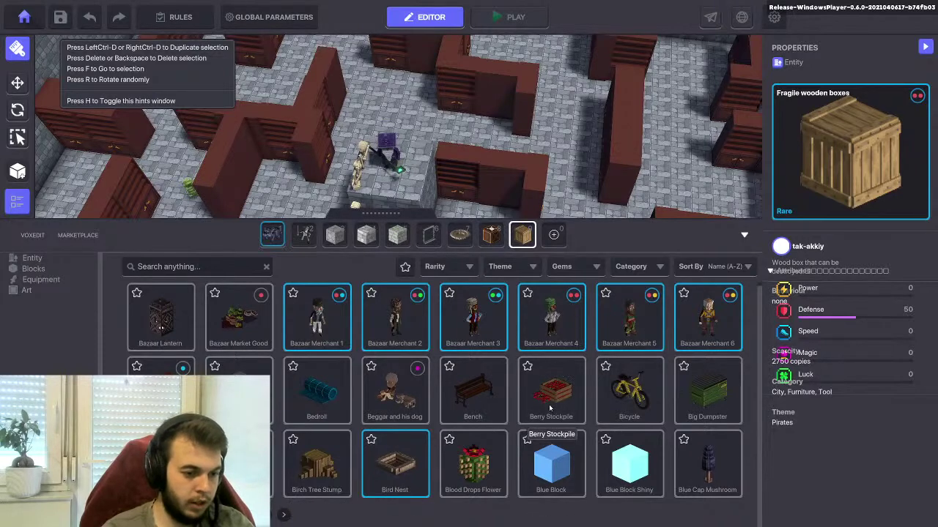
click(283, 515)
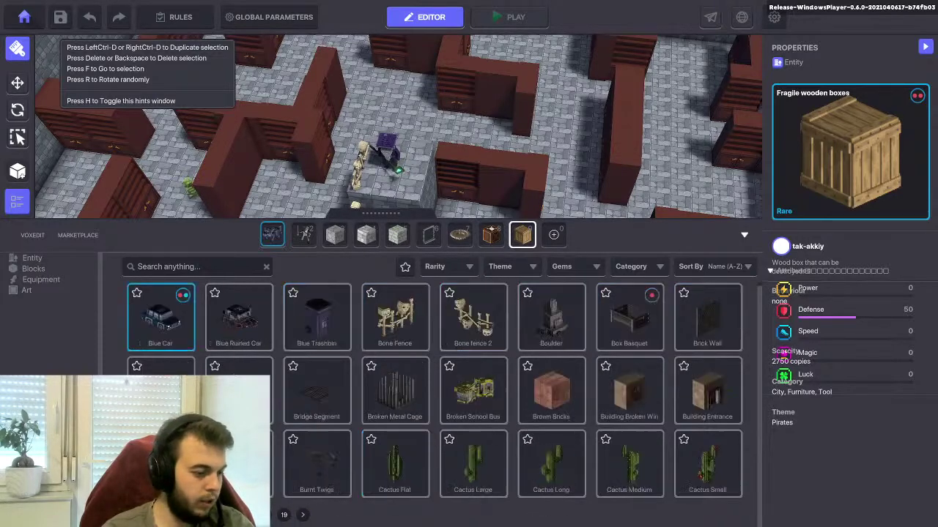
click(317, 319)
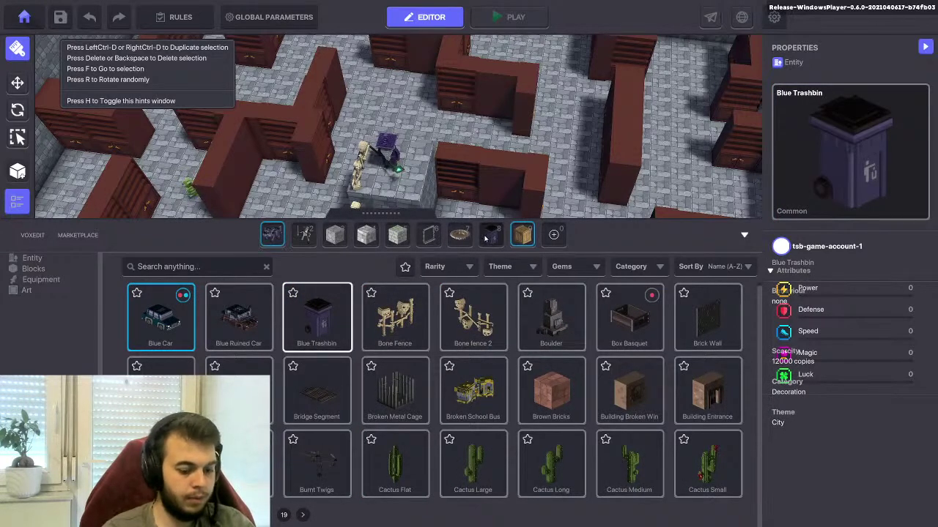
key(Tab)
key(8)
Place a Blue Trashbin on top of the outer wall above the Dragon Gate and select it
scroll(480, 239, down, 6)
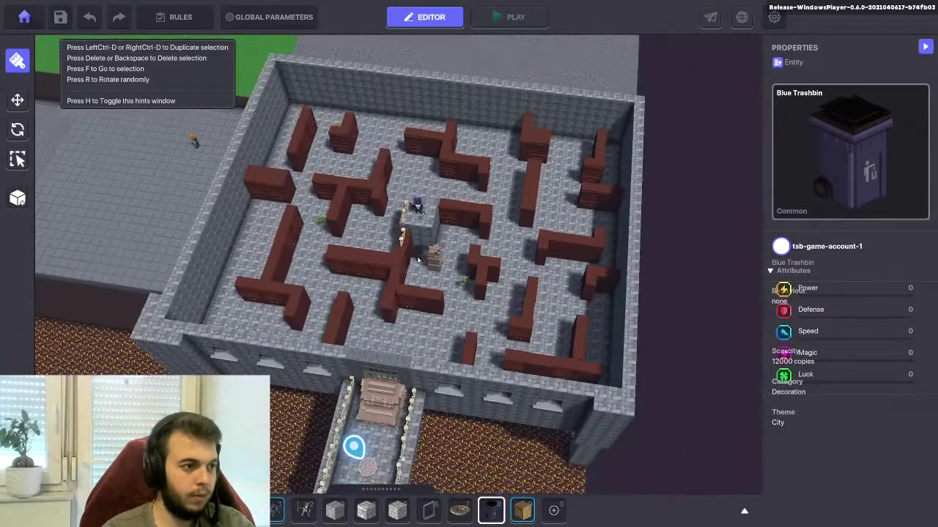
middle_drag(418, 260, 478, 315)
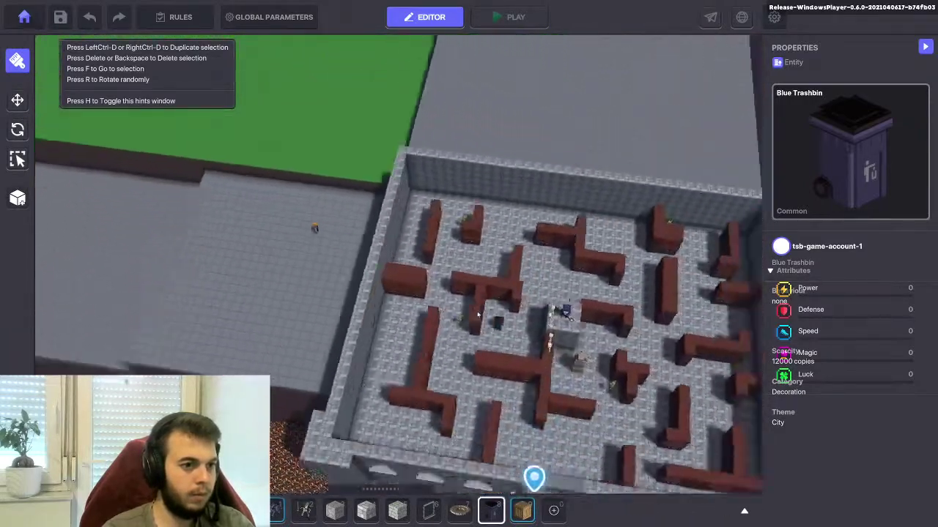
scroll(477, 315, up, 6)
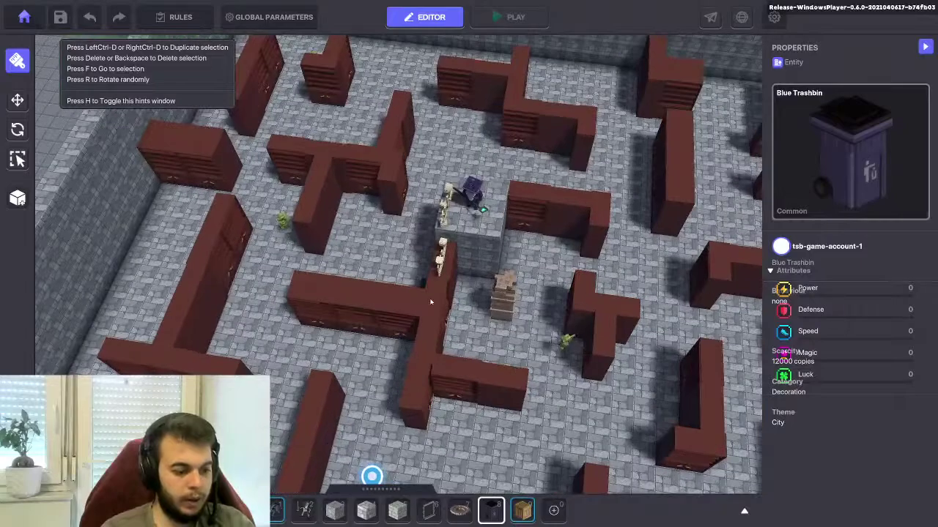
middle_drag(442, 316, 445, 233)
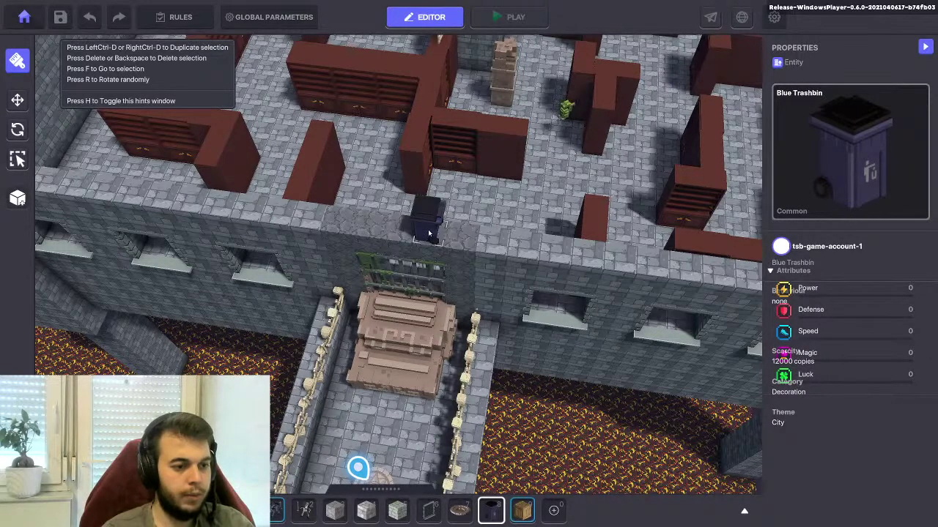
click(429, 233)
click(18, 100)
click(429, 214)
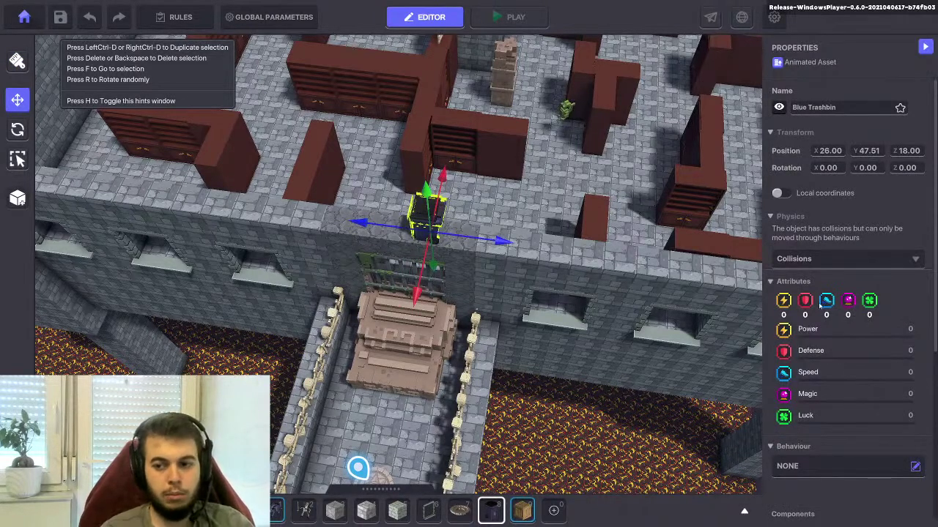
Assign the Message Broadcaster behaviour to the Blue Trashbin above the gate
middle_drag(519, 308, 534, 266)
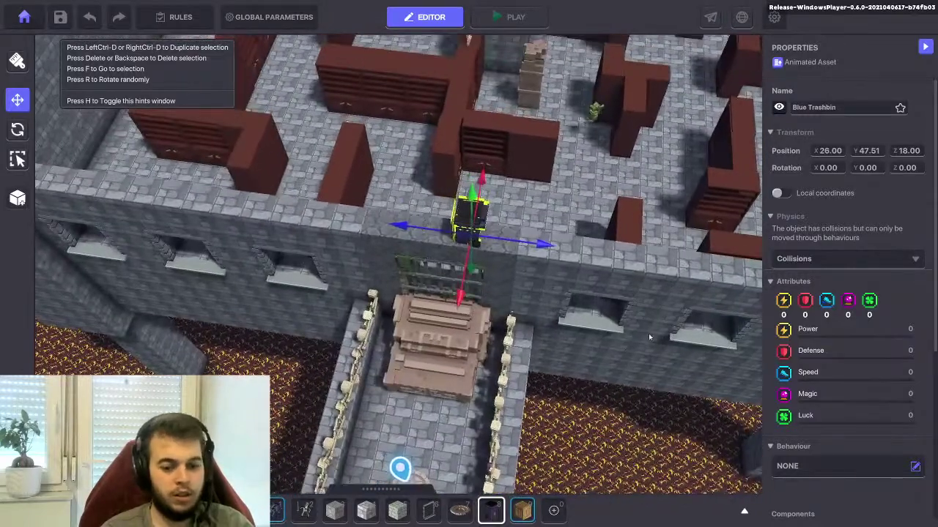
click(808, 464)
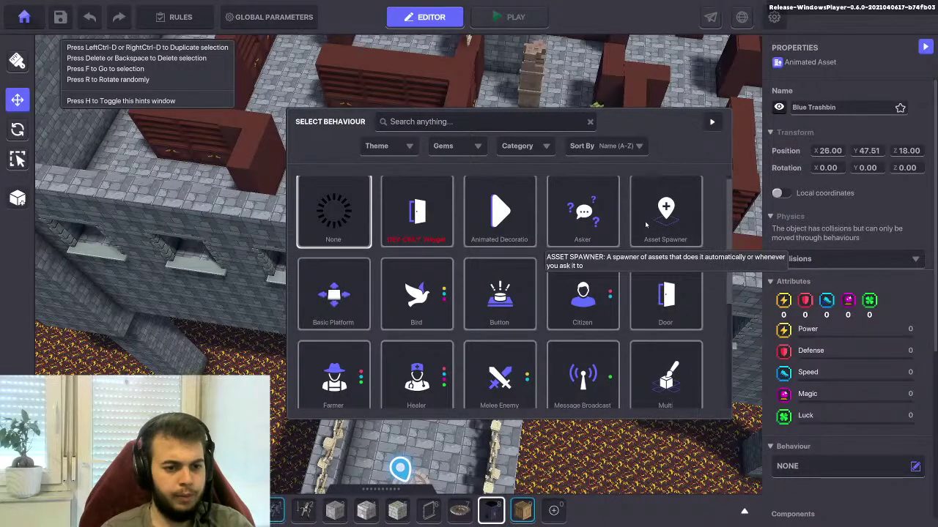
scroll(641, 319, down, 3)
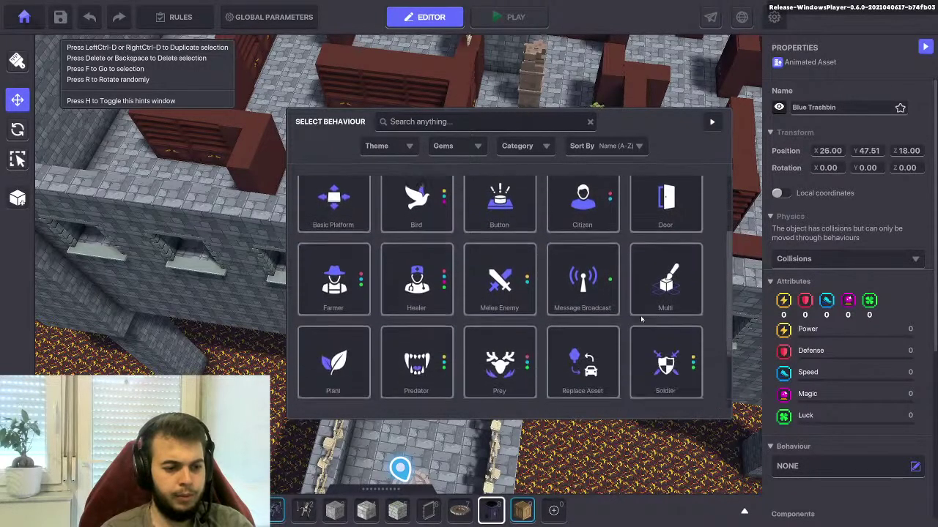
scroll(641, 319, down, 1)
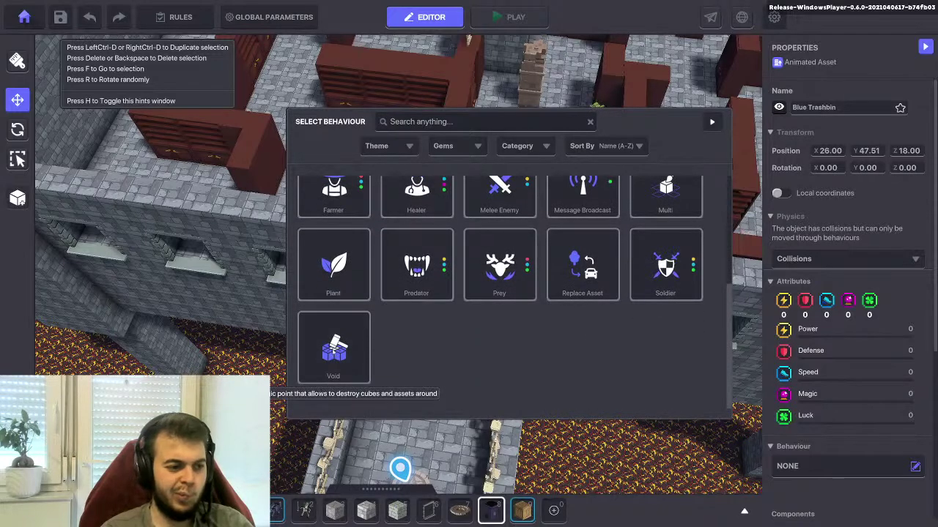
scroll(414, 307, up, 2)
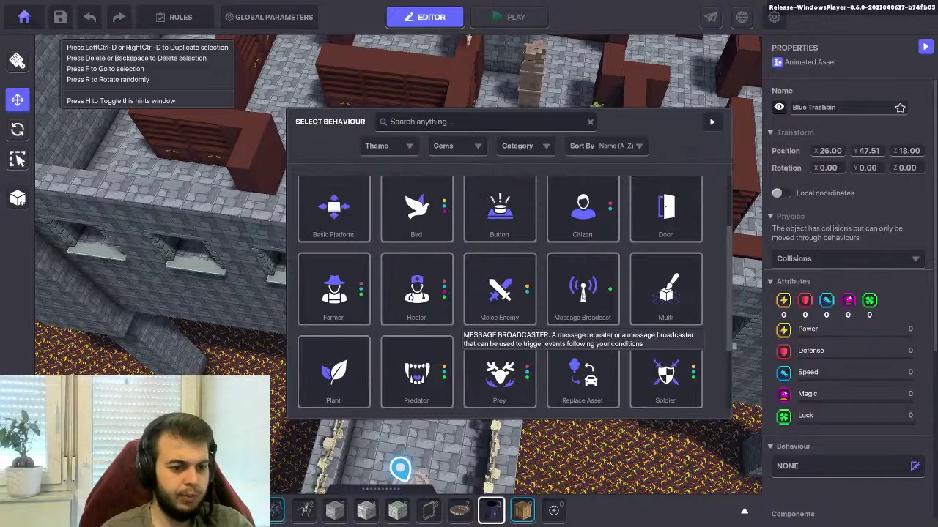
click(582, 294)
Open the trashbin's logic settings and try out the broadcaster's wait-before-broadcast option, leaving it off
scroll(819, 320, down, 5)
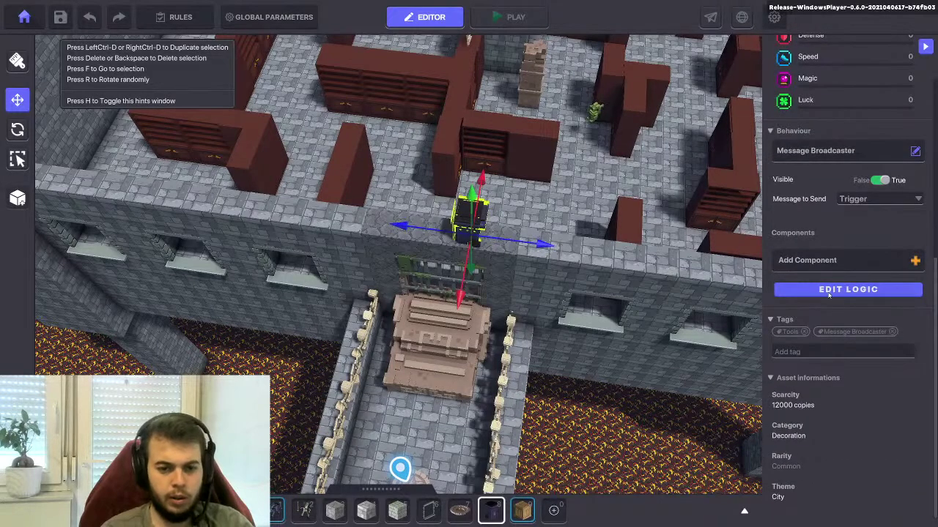
click(829, 291)
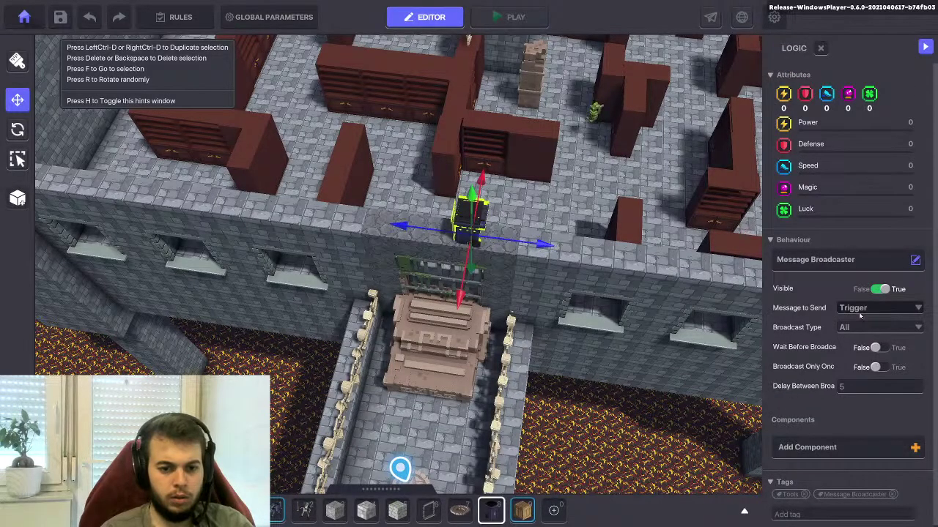
click(876, 348)
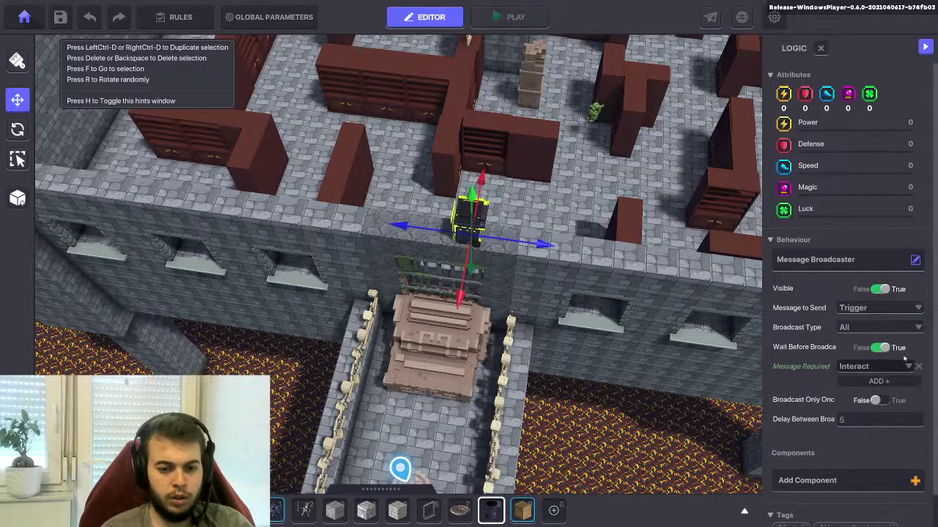
click(885, 349)
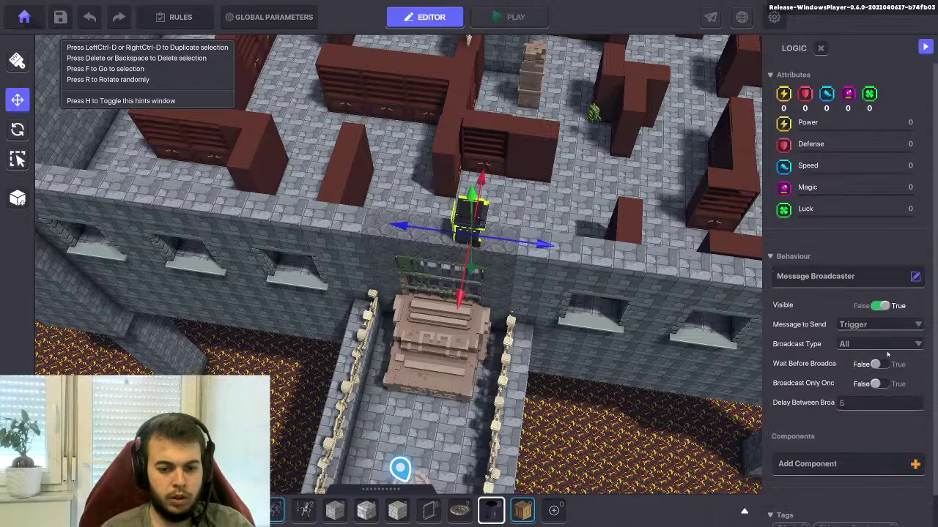
click(855, 328)
click(854, 328)
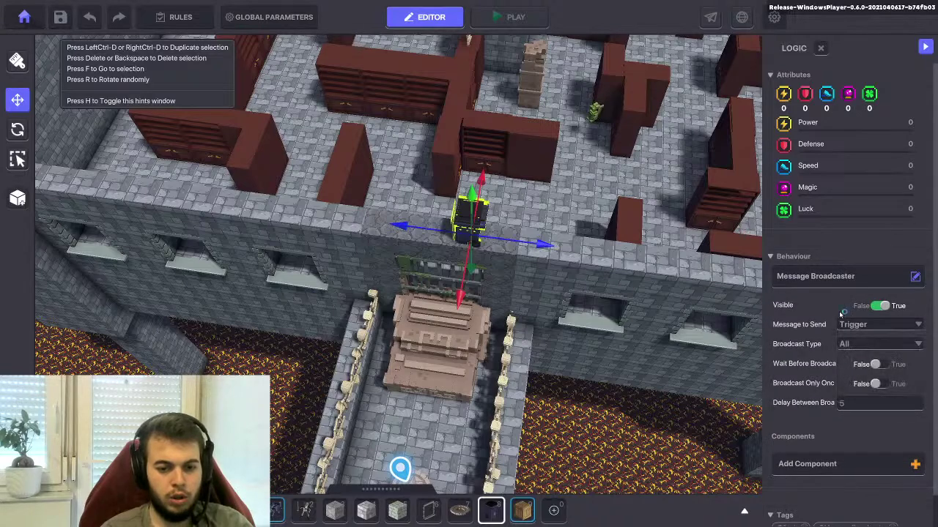
Replace the trashbin's Message Broadcaster behaviour with Asset Spawner
click(838, 279)
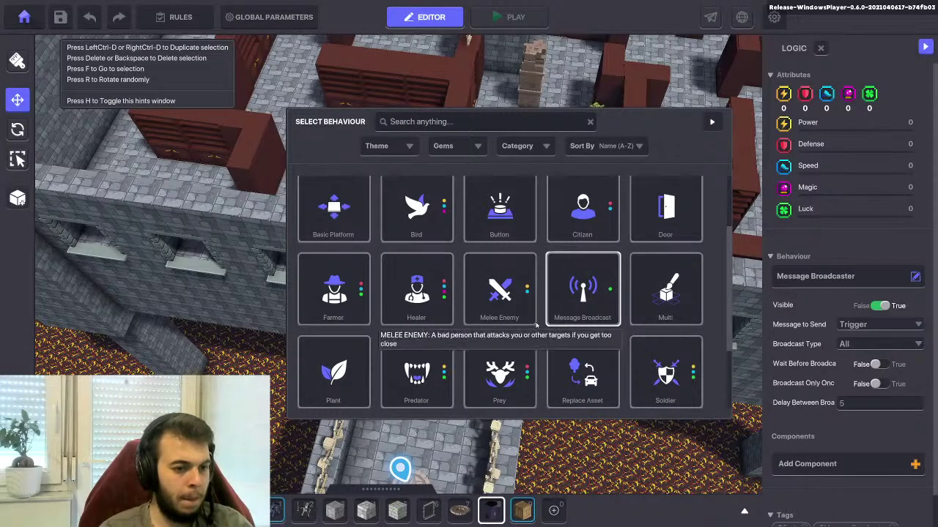
scroll(483, 315, up, 2)
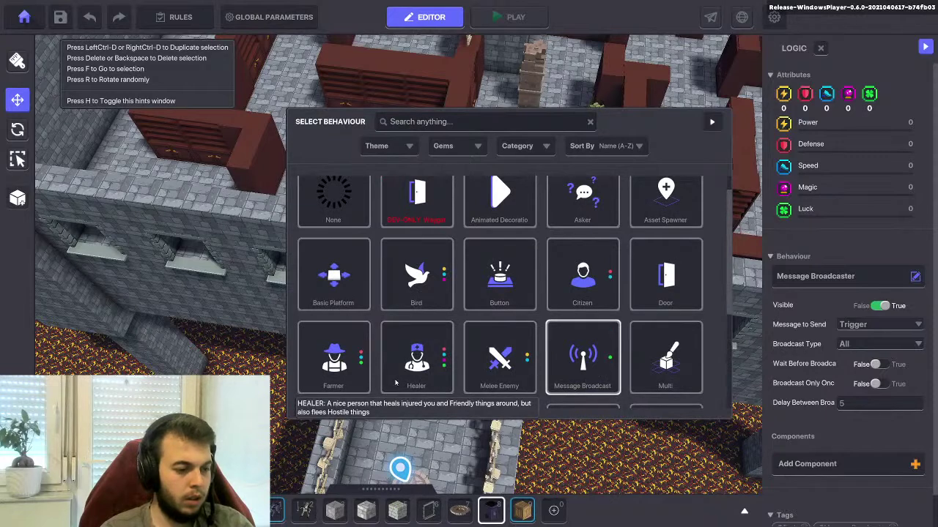
scroll(579, 301, up, 1)
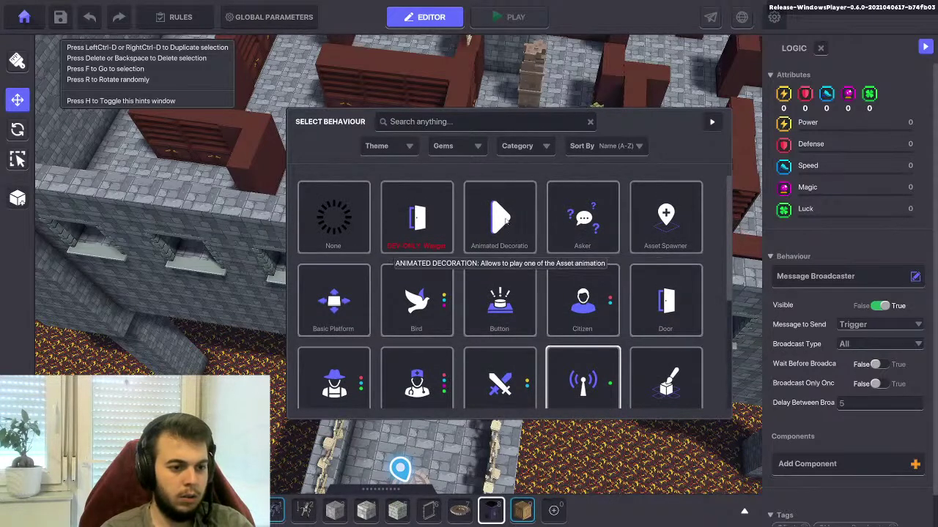
click(680, 237)
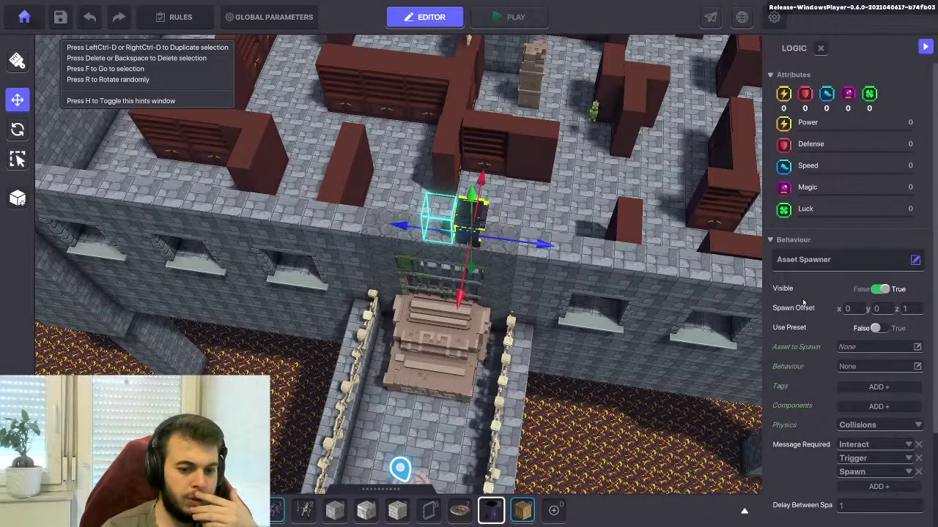
Try the Asset Spawner's Use Preset option, return it to False, and review the remaining spawner settings
scroll(803, 301, down, 3)
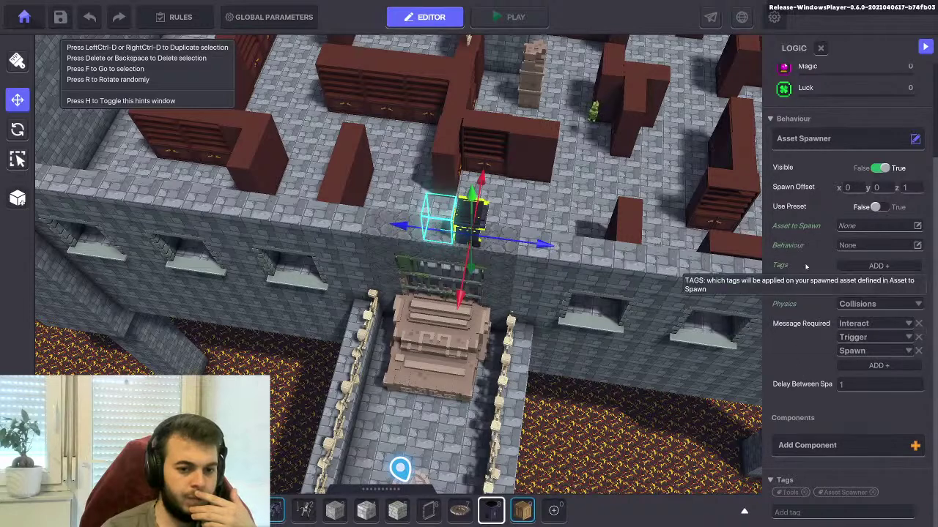
click(876, 208)
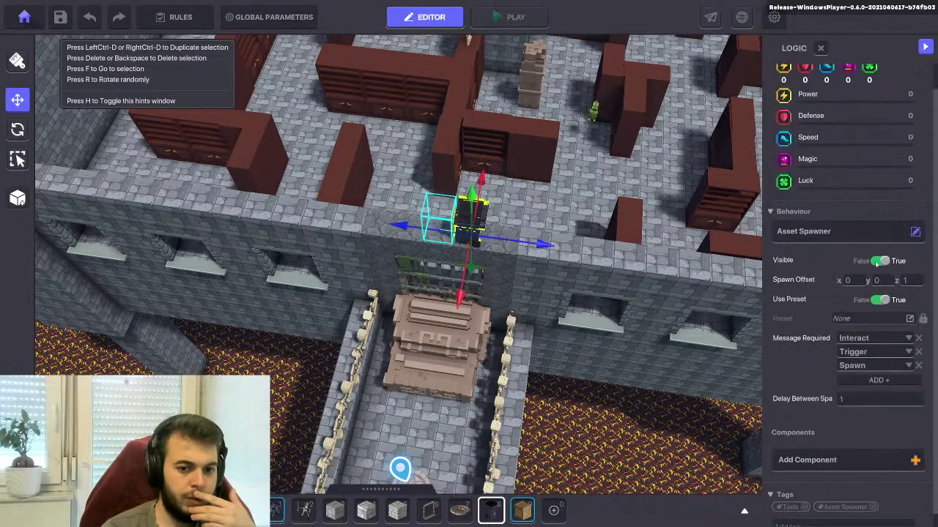
click(882, 301)
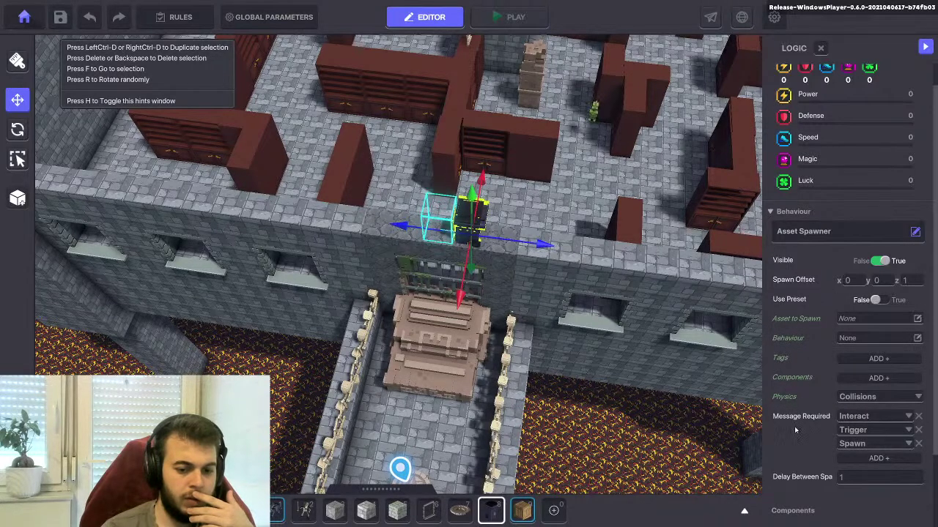
scroll(795, 430, down, 2)
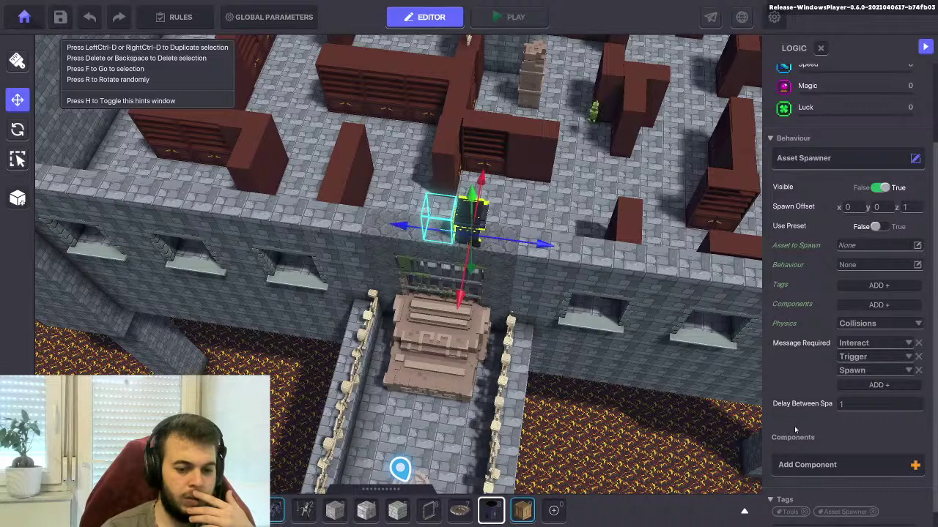
scroll(795, 430, down, 1)
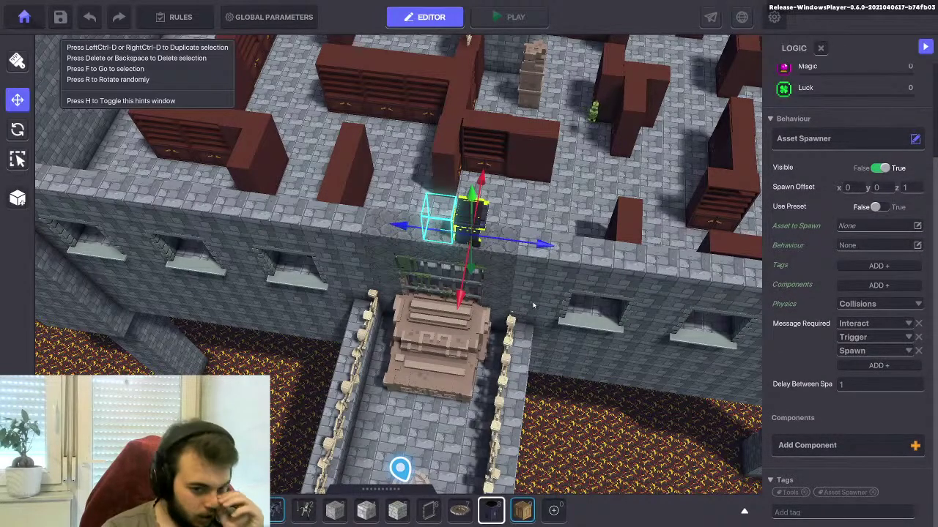
Browse the available components and add a Speaker component to the trashbin
click(843, 452)
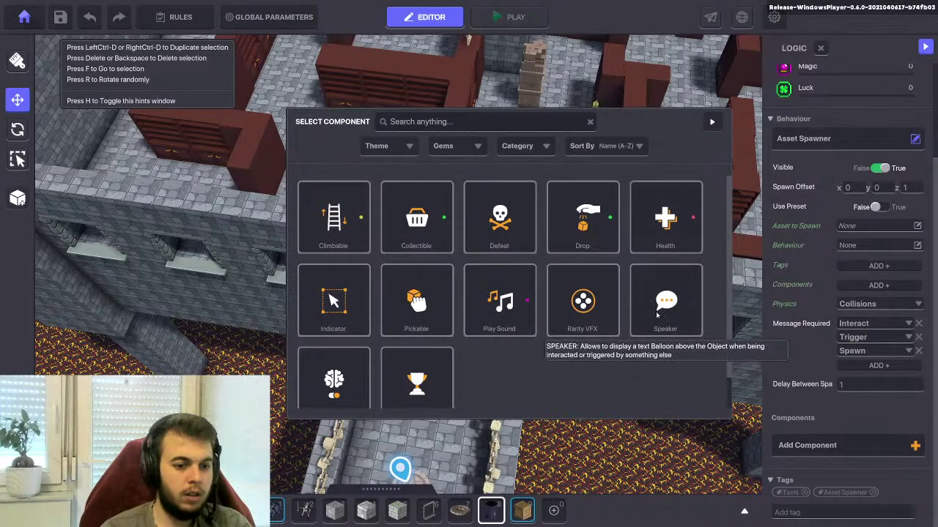
scroll(536, 331, down, 1)
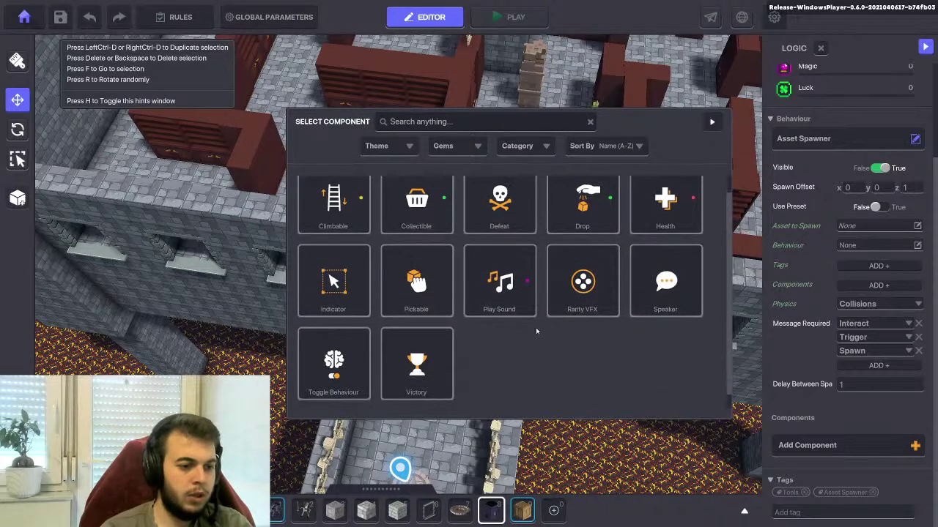
scroll(535, 331, up, 1)
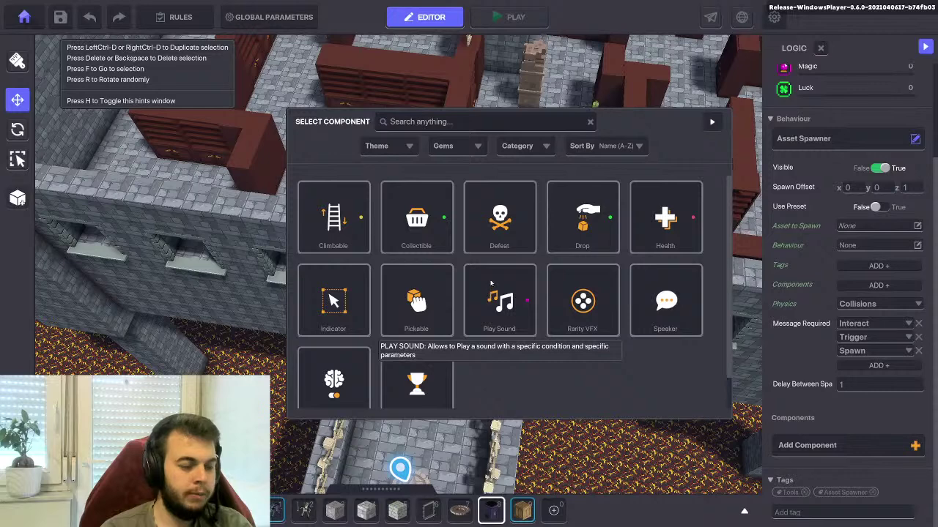
click(649, 300)
scroll(839, 358, down, 3)
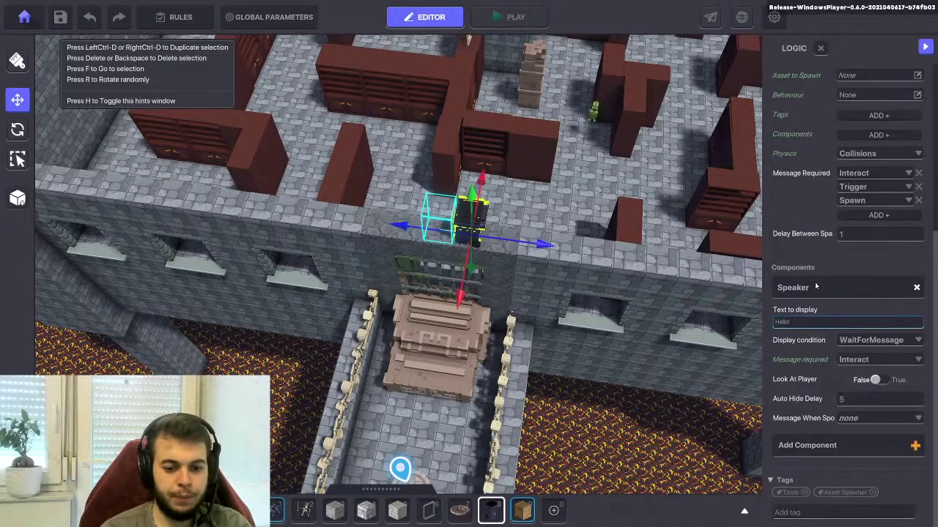
Set the Speaker's display condition to DetectEntity and its text to "Player detected"
click(874, 341)
click(866, 353)
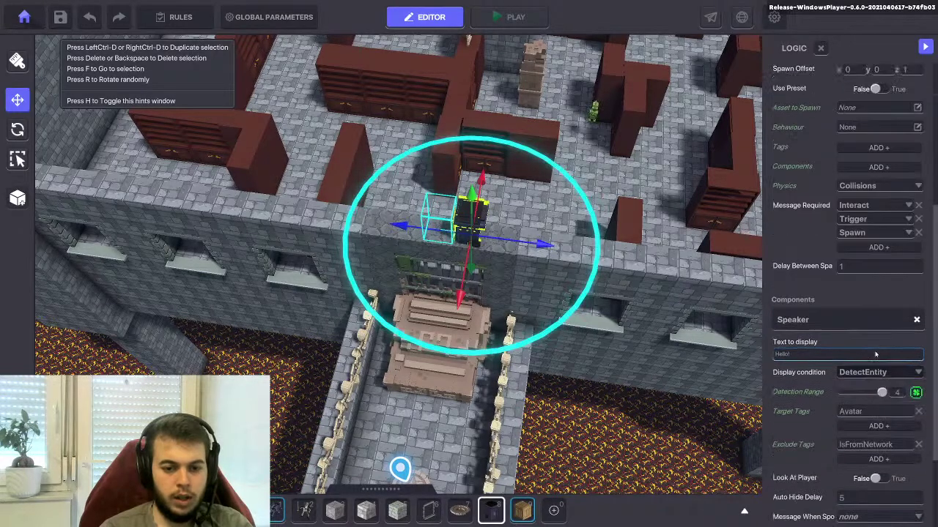
scroll(842, 344, down, 1)
scroll(824, 323, down, 2)
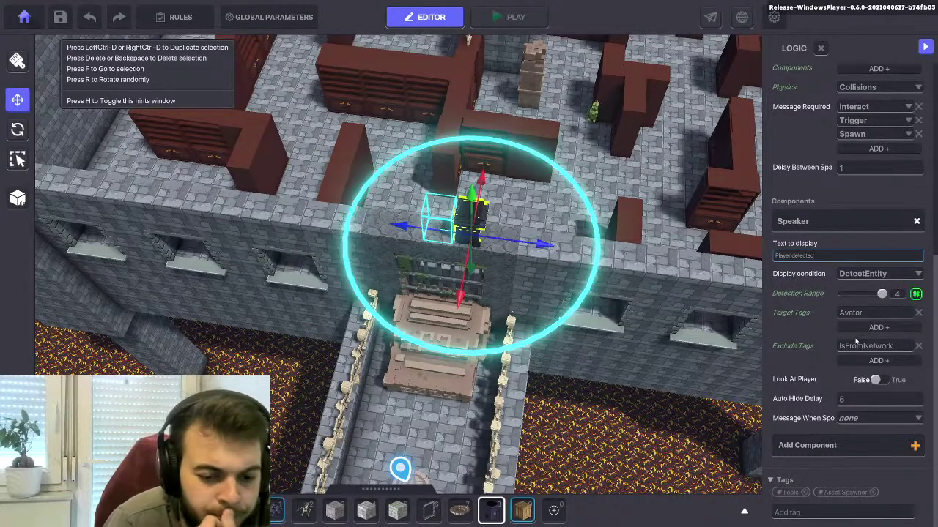
Set the message the Speaker broadcasts after speaking to "start spawning beavers"
mouse_move(823, 407)
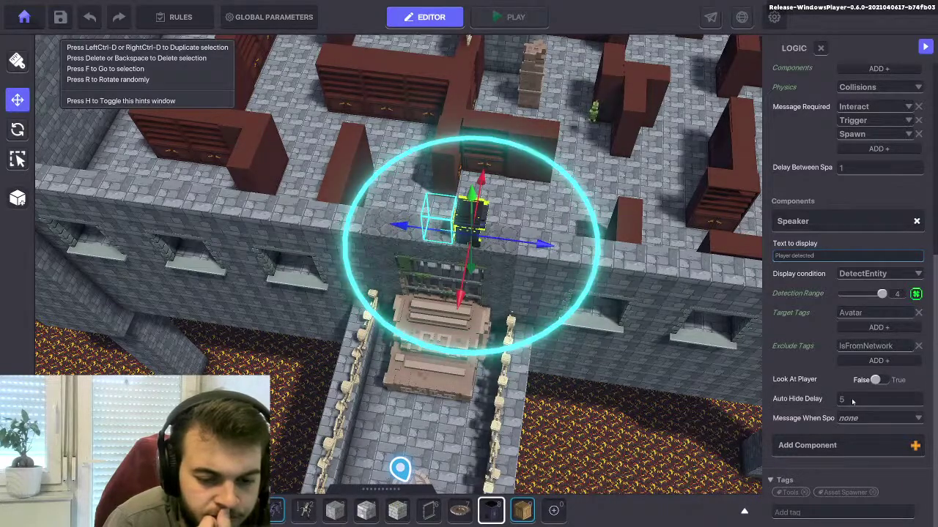
mouse_move(813, 422)
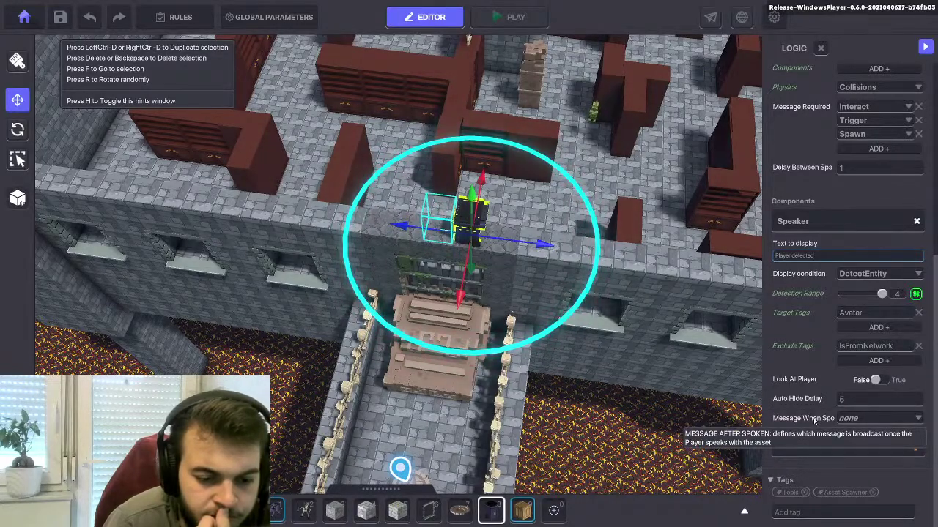
click(849, 418)
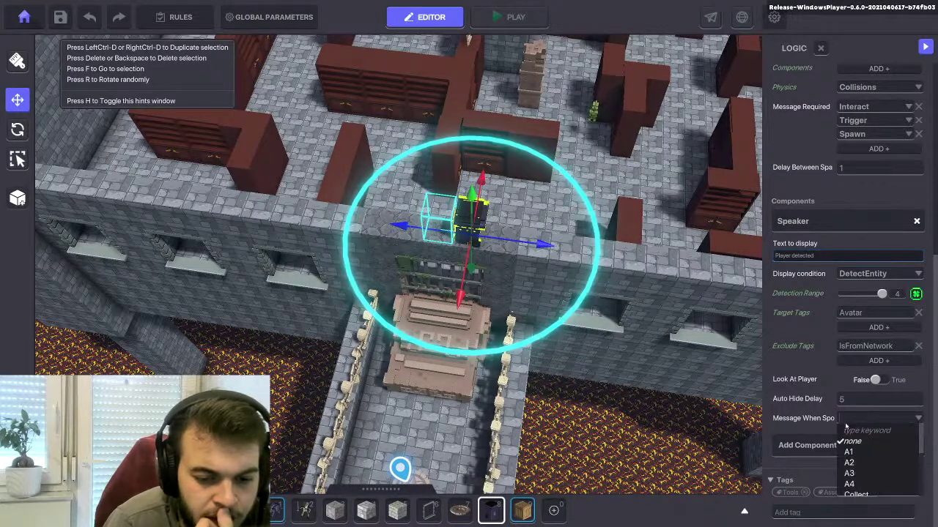
scroll(849, 442, down, 5)
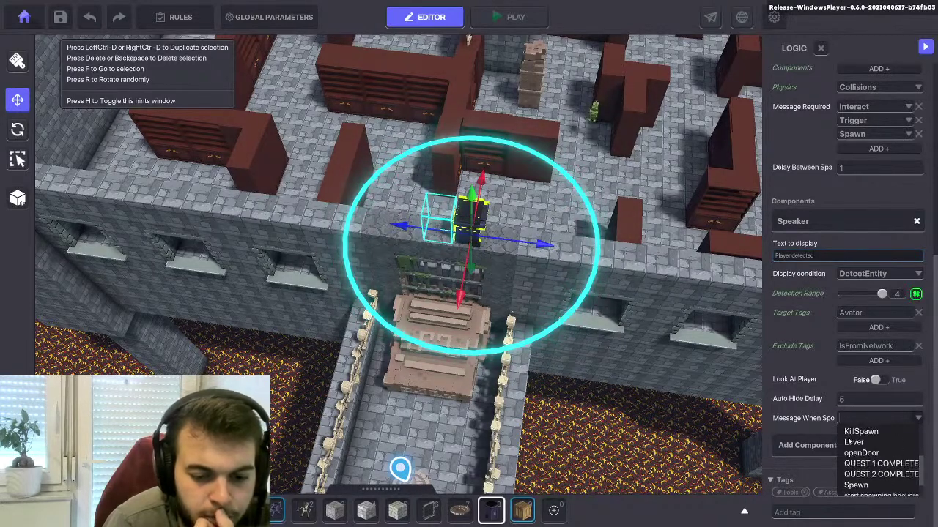
click(855, 467)
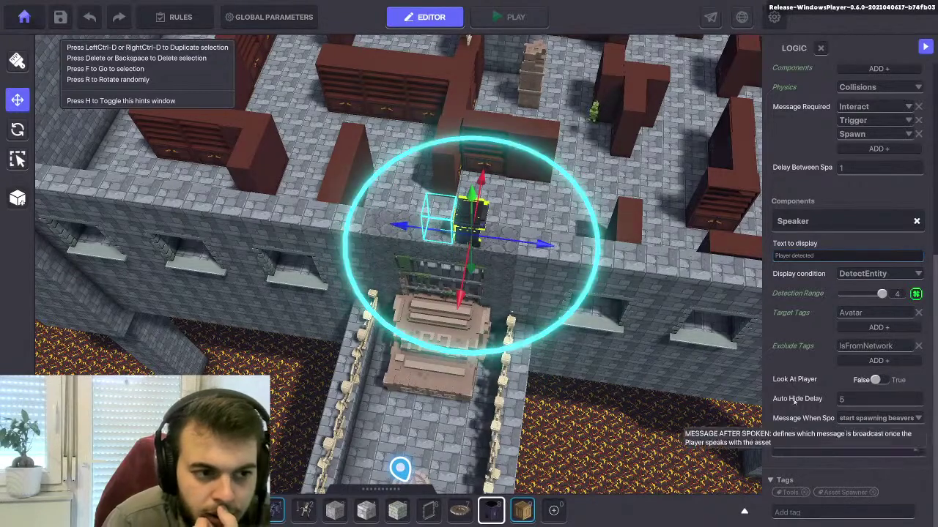
Move the trashbin off the outer wall and lower it onto the library floor just inside the entrance gate
right_drag(652, 297, 650, 318)
middle_drag(651, 318, 646, 436)
drag(464, 338, 481, 312)
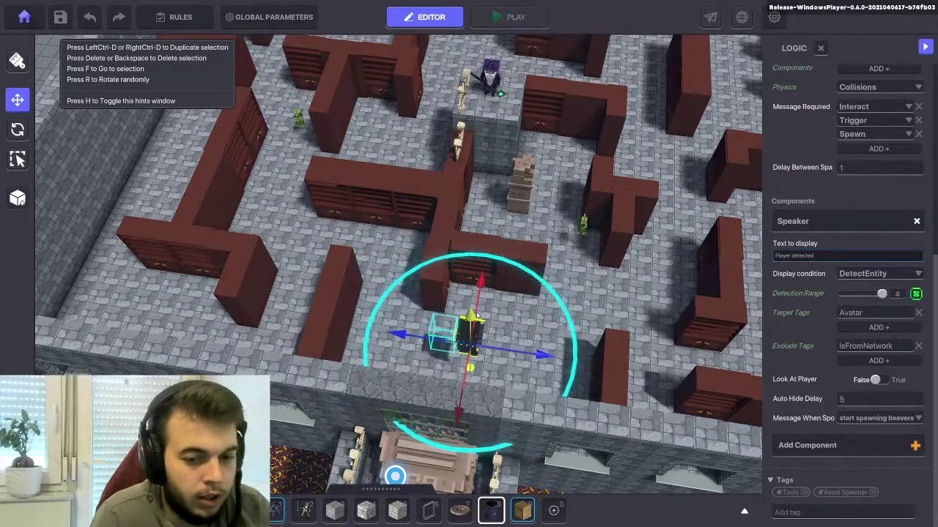
scroll(824, 313, up, 5)
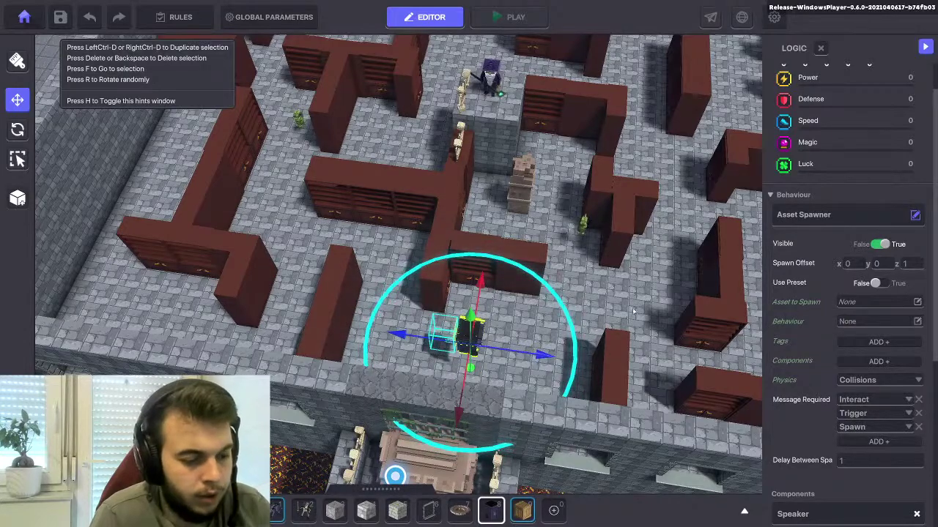
right_drag(526, 290, 387, 246)
scroll(412, 296, up, 3)
drag(374, 213, 385, 263)
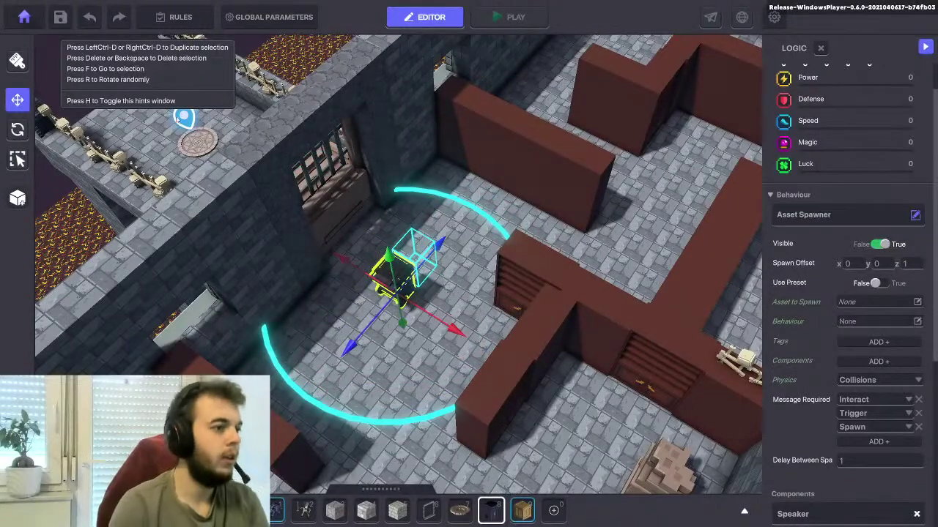
Save the level and start playing it as a test
click(60, 16)
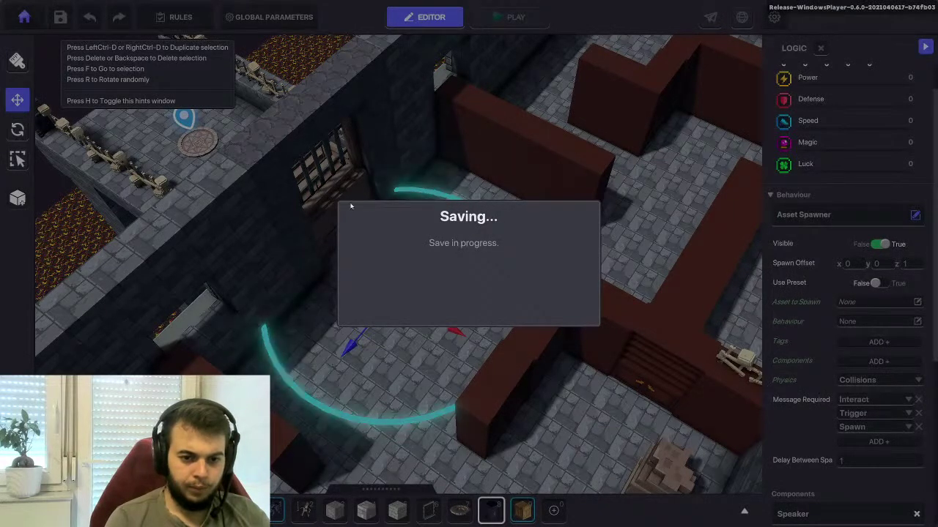
click(466, 302)
scroll(774, 354, down, 4)
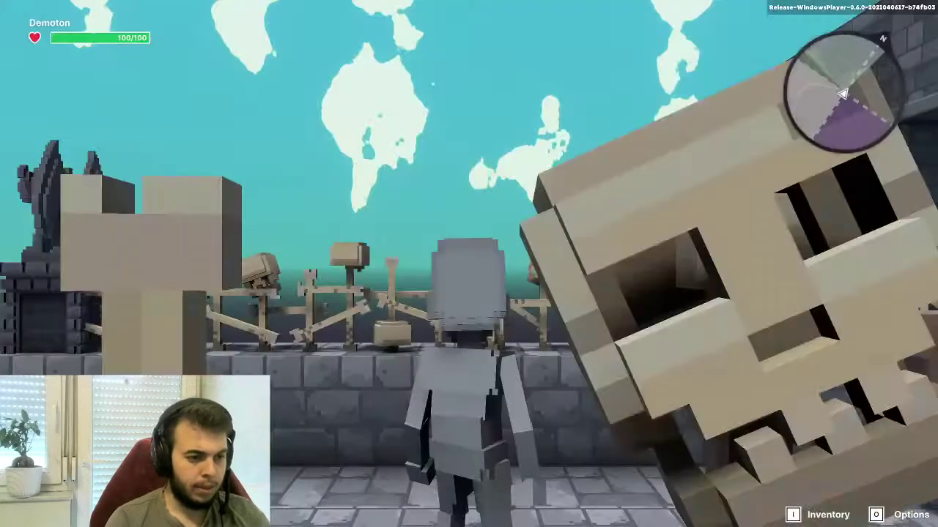
Walk the avatar through the entrance gate to the trashbin and back out to check its player detection
key(w)
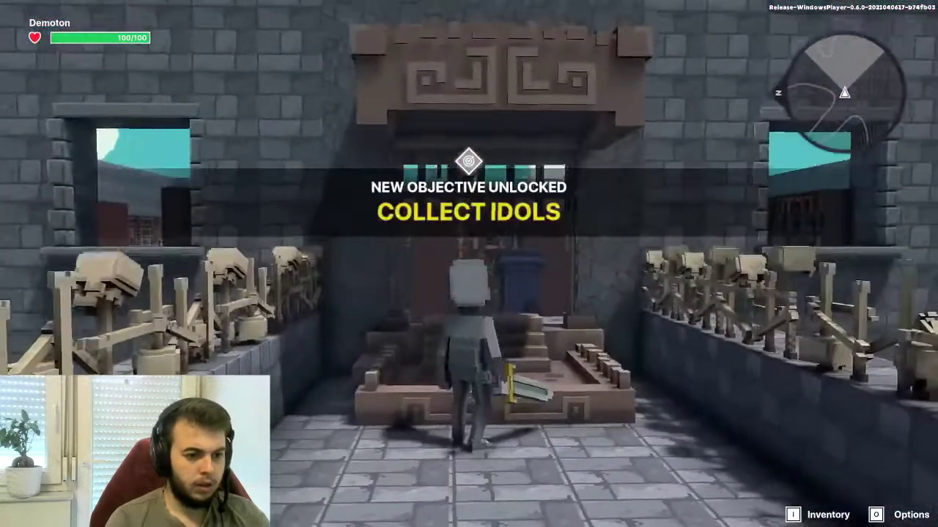
key(w)
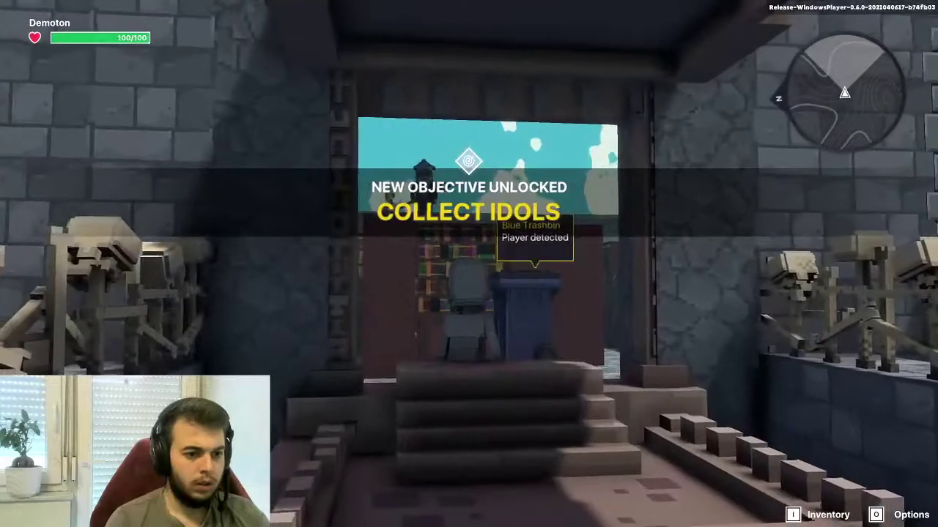
key(w)
key(s)
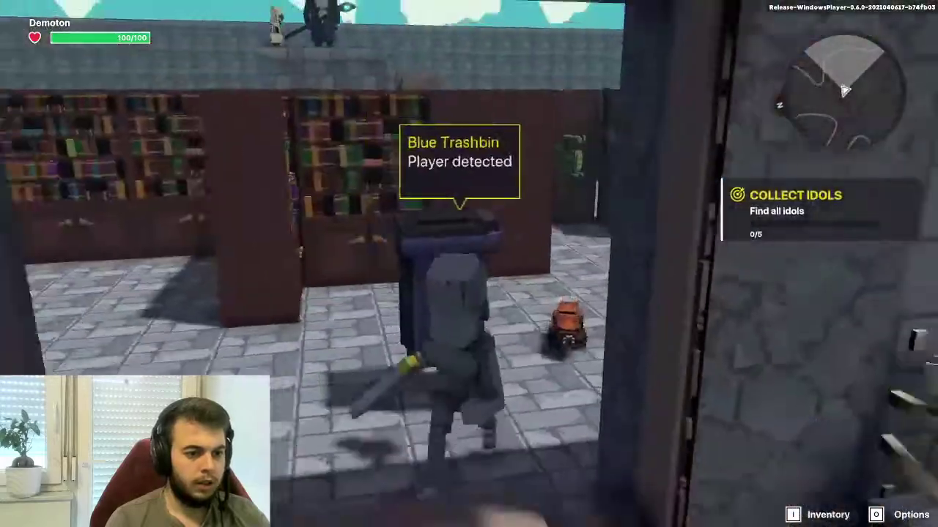
key(w)
key(s)
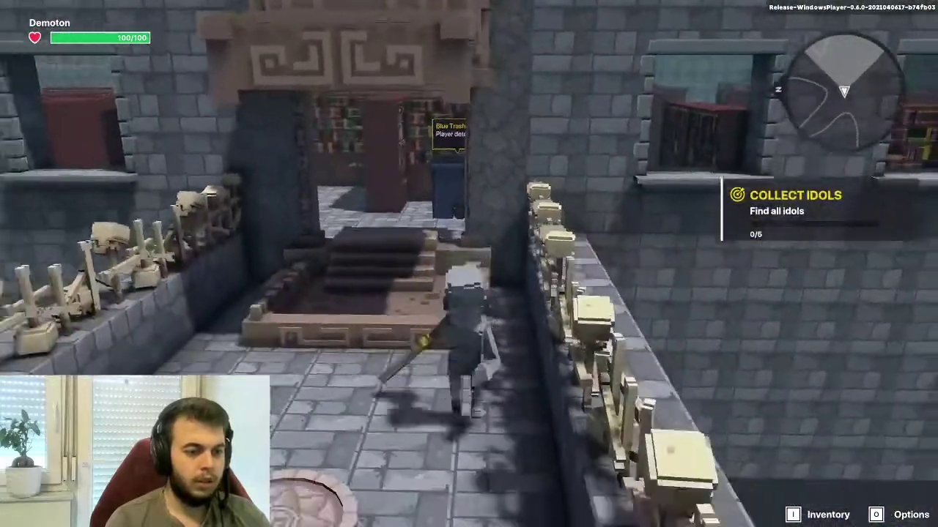
key(d)
key(w)
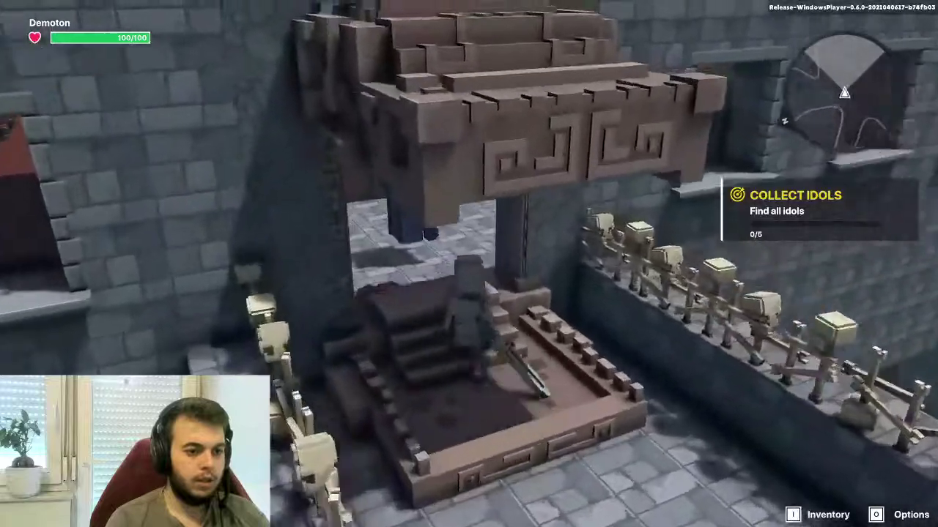
click(469, 264)
key(w)
key(s)
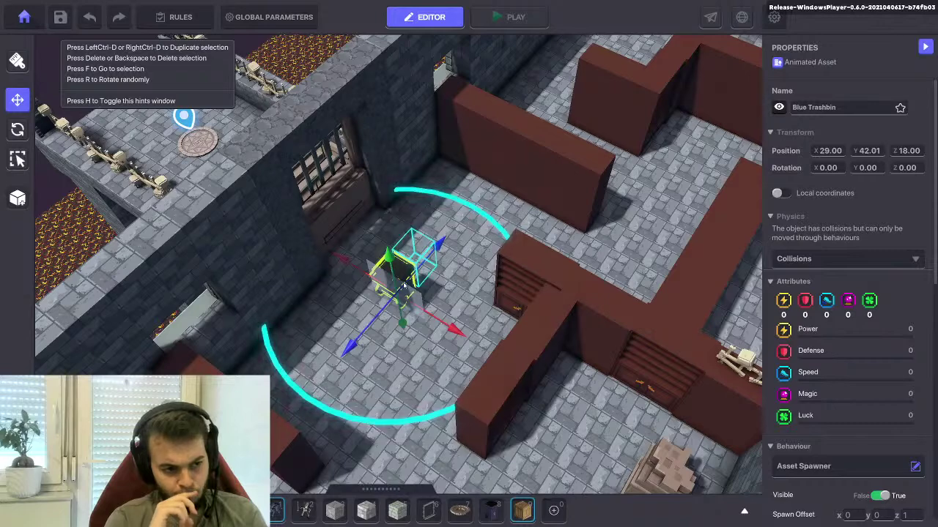
Delete the trashbin spawner inside the entrance gate and select the bone fence message broadcaster to review its settings
key(Delete)
middle_drag(729, 370, 521, 232)
click(540, 219)
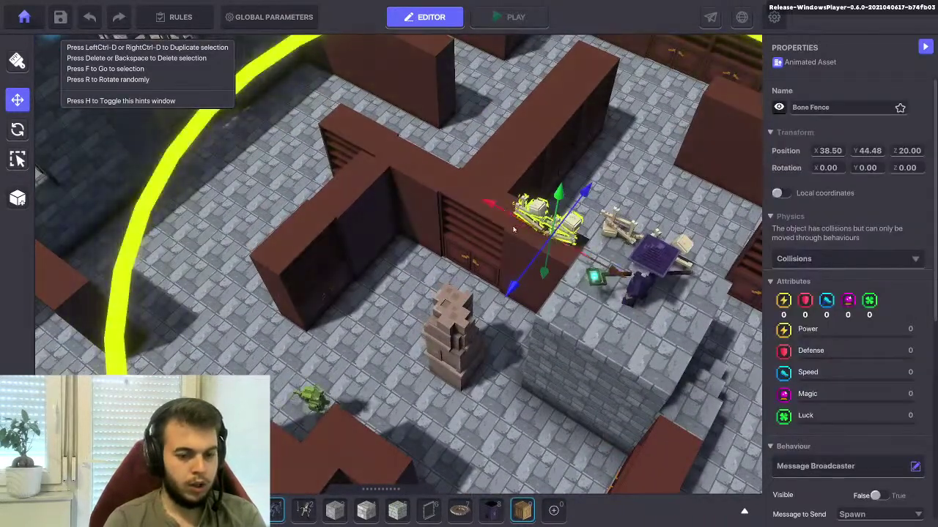
scroll(492, 242, down, 3)
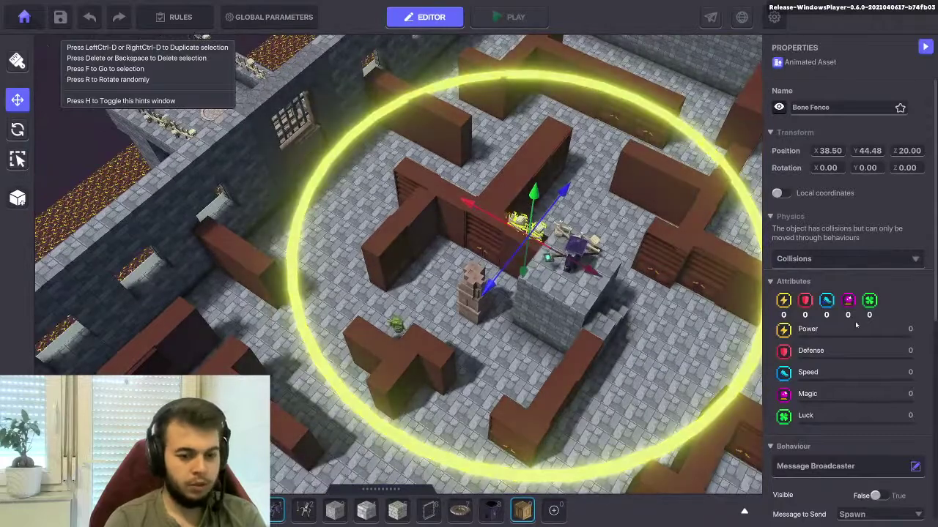
scroll(856, 324, down, 5)
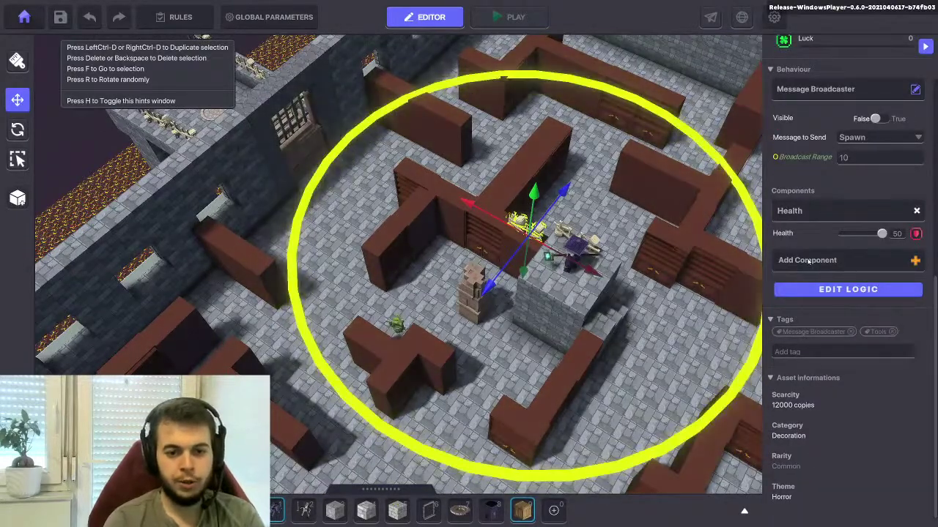
Add a Speaker component to the bone fence with the display text "Player is nearby"
click(808, 261)
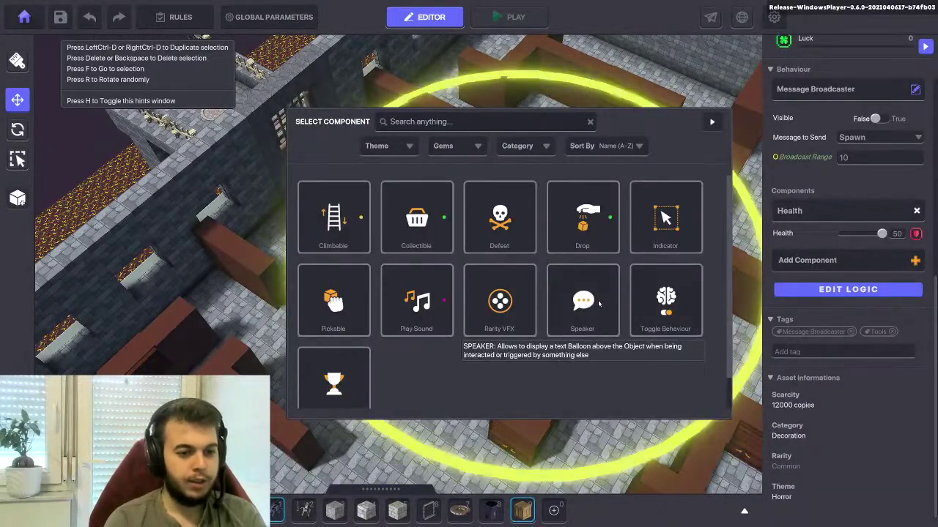
click(583, 301)
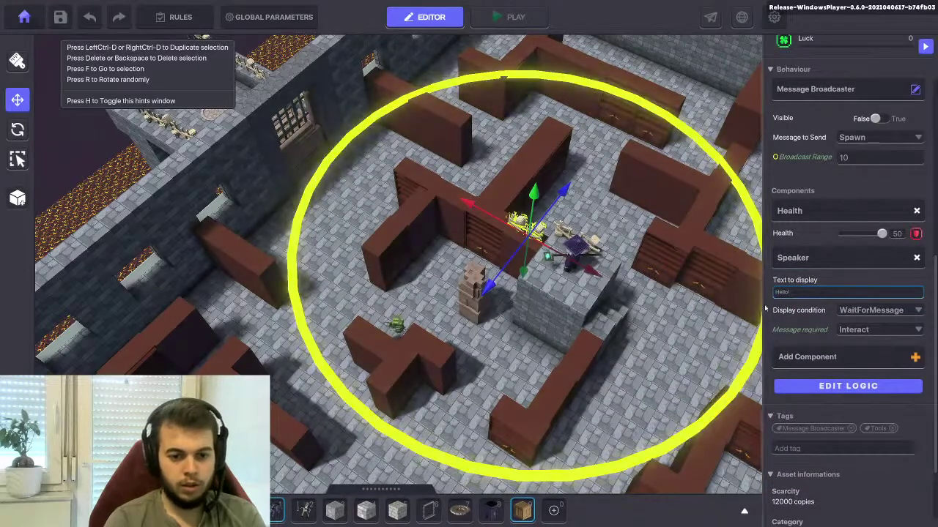
click(789, 293)
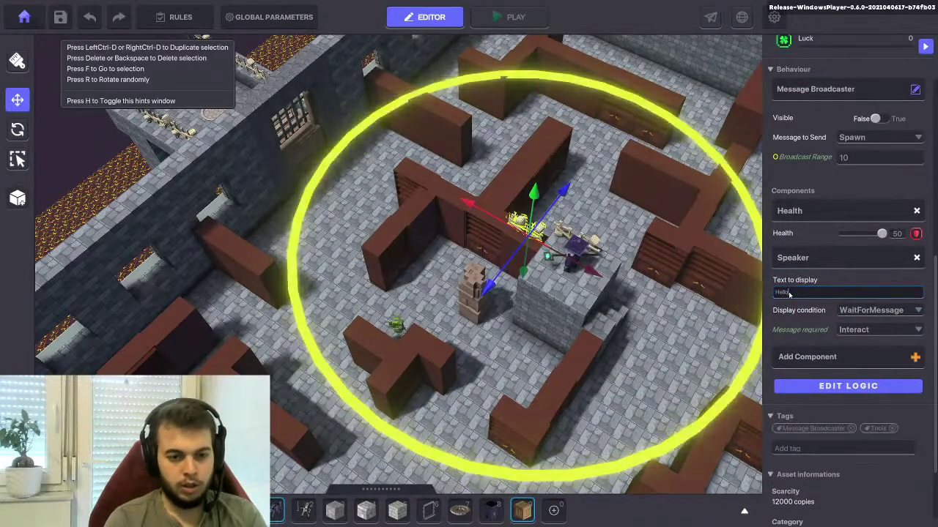
key(BackSpace)
key(BackSpace)
key(BackSpace)
key(BackSpace)
text(PO)
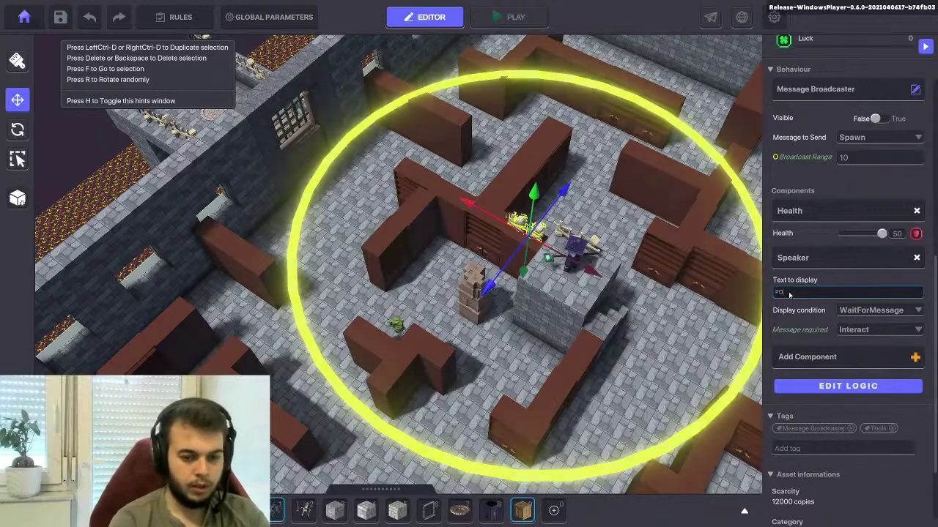
key(BackSpace)
text(layer is nearby)
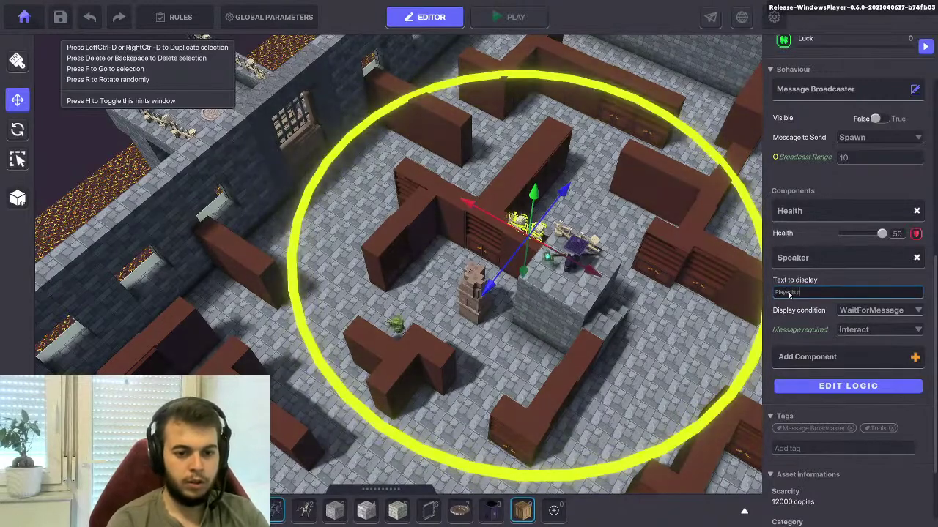
Try DetectEntity as the bone fence Speaker's display condition, and remove the Speaker component
click(848, 311)
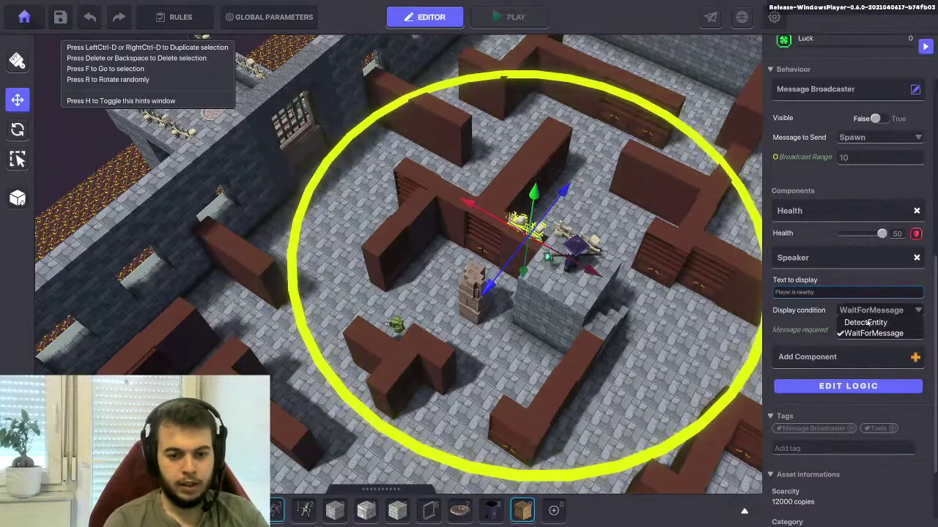
click(865, 323)
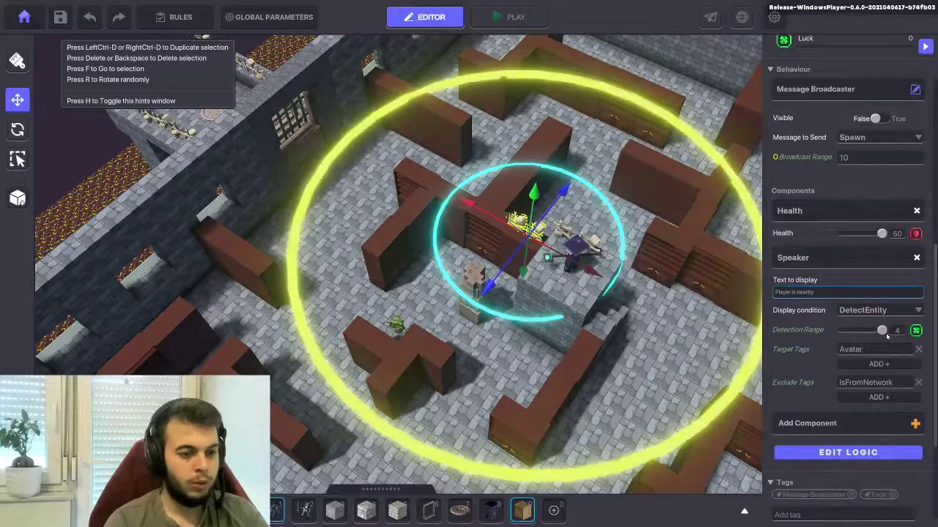
click(917, 257)
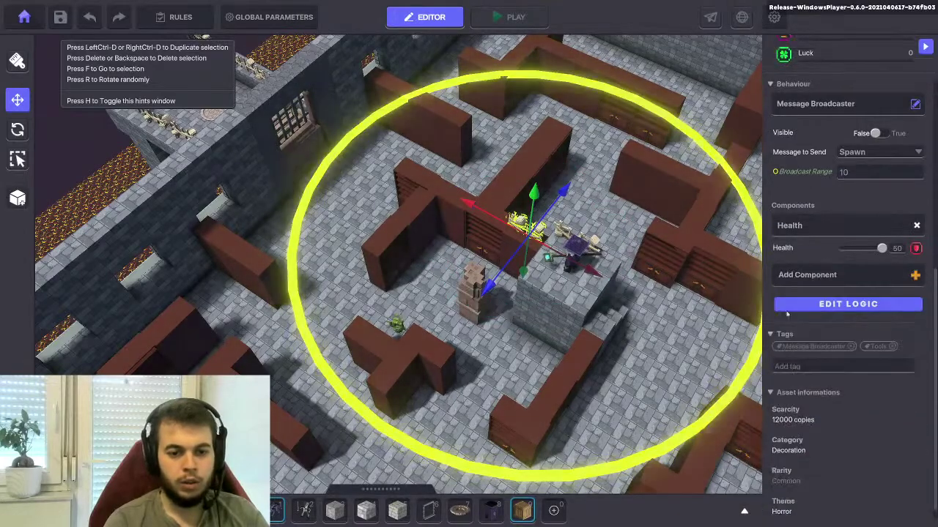
Place a new Blue Trashbin on top of the outer wall near the entrance gate
click(361, 222)
middle_drag(361, 222, 432, 322)
scroll(398, 250, up, 5)
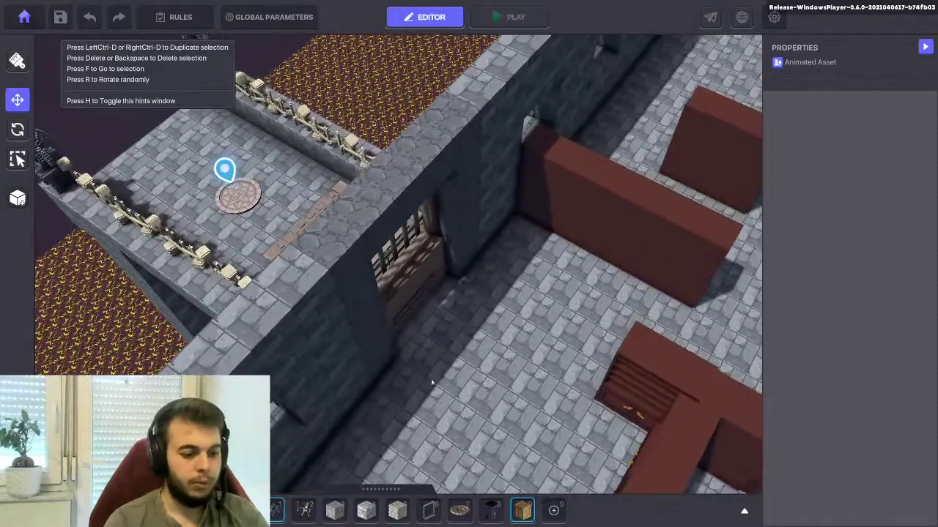
click(491, 508)
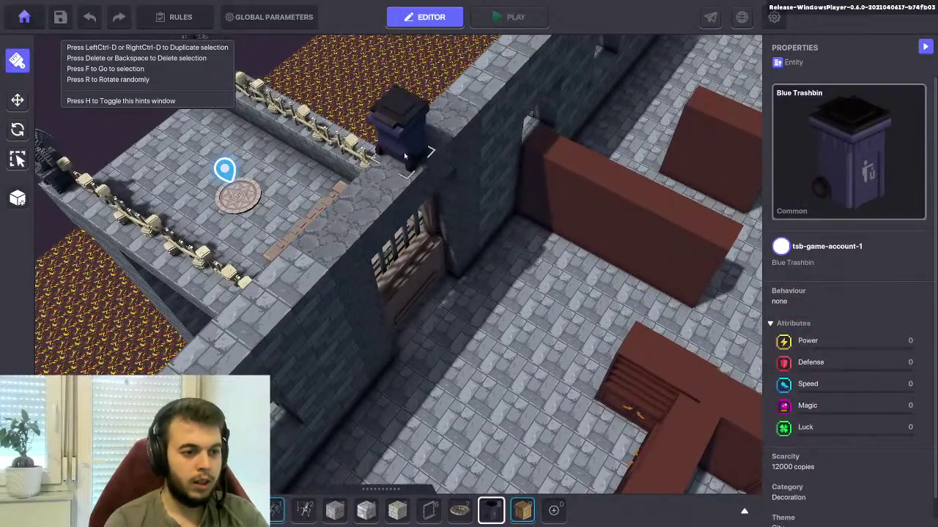
click(400, 189)
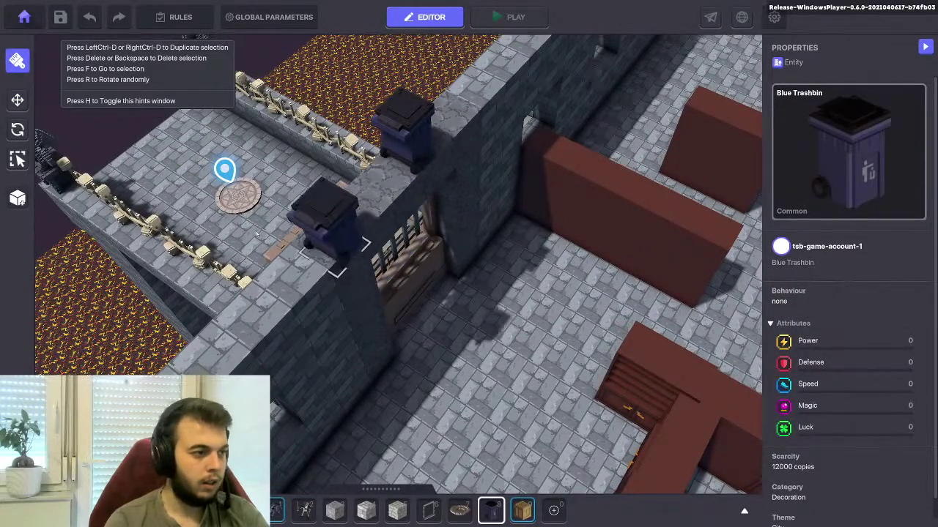
Add a Speaker component to the new trashbin and set its display condition to DetectEntity
click(18, 99)
click(387, 128)
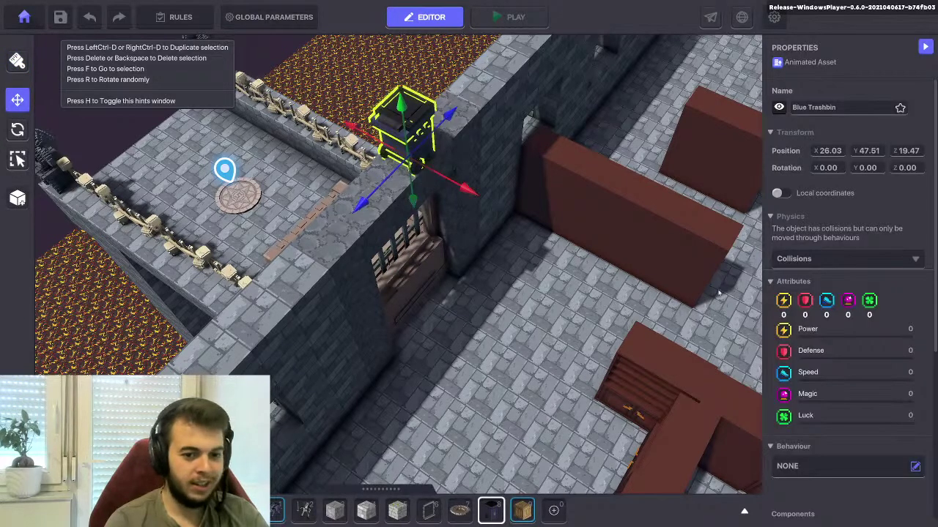
scroll(798, 318, down, 4)
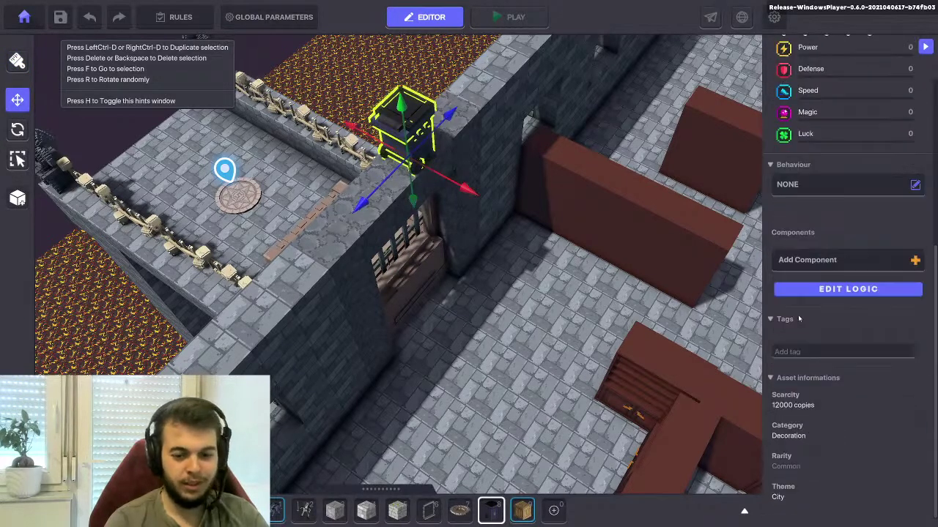
click(796, 260)
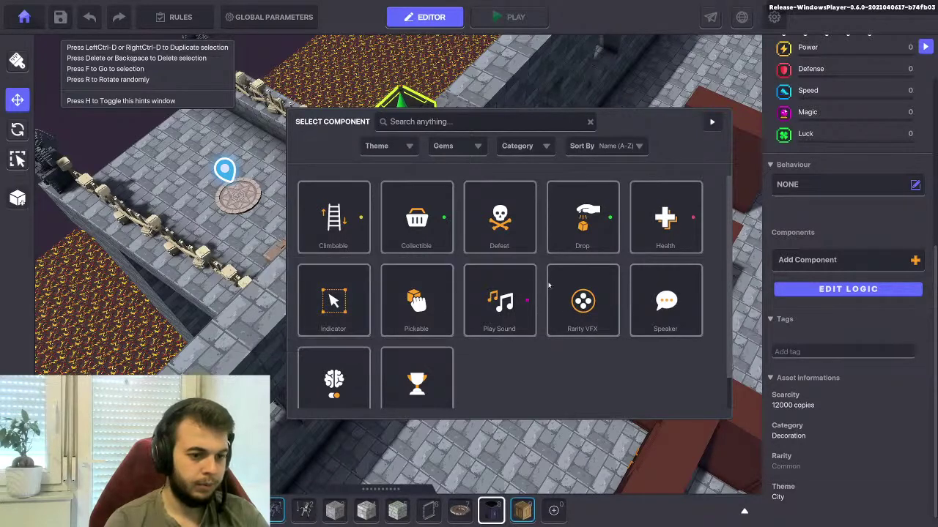
click(666, 301)
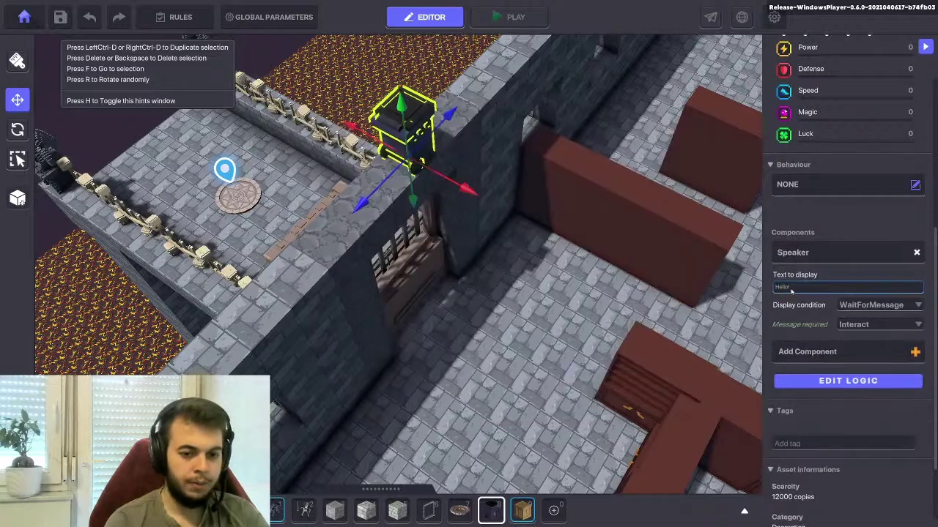
click(846, 315)
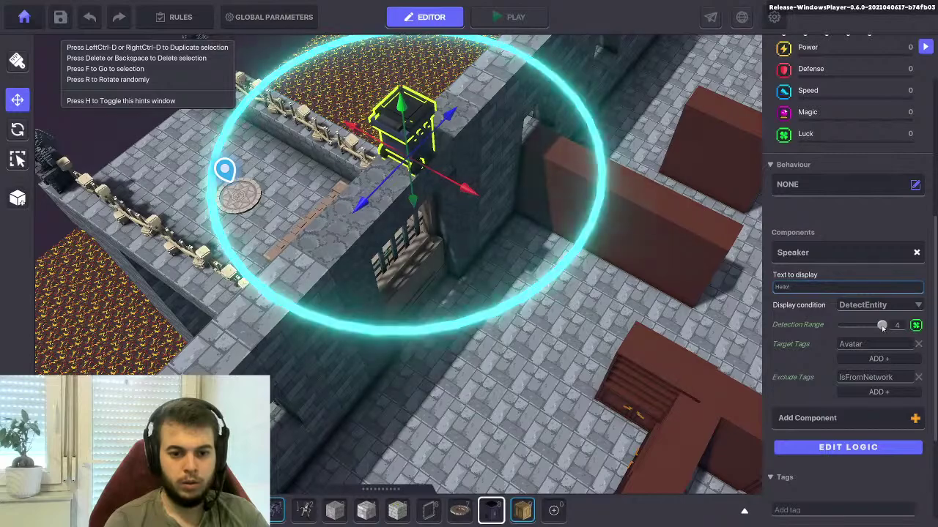
Move the trashbin off the outer wall to a spot just inside the entrance gate
drag(458, 191, 499, 239)
right_drag(498, 241, 478, 304)
drag(554, 308, 580, 362)
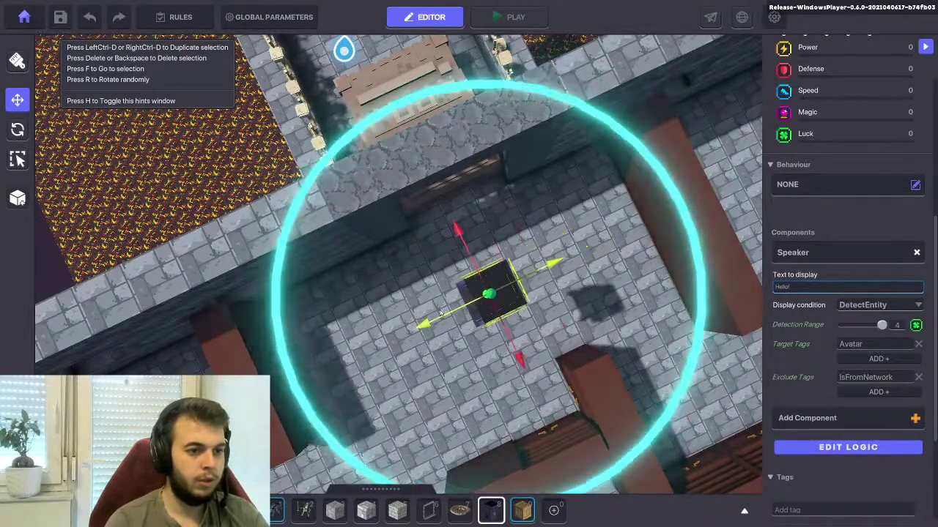
right_drag(453, 293, 529, 250)
In the trashbin's full logic settings, set the message its Speaker sends when speaking to "start spawning beavers"
click(845, 448)
scroll(815, 272, down, 2)
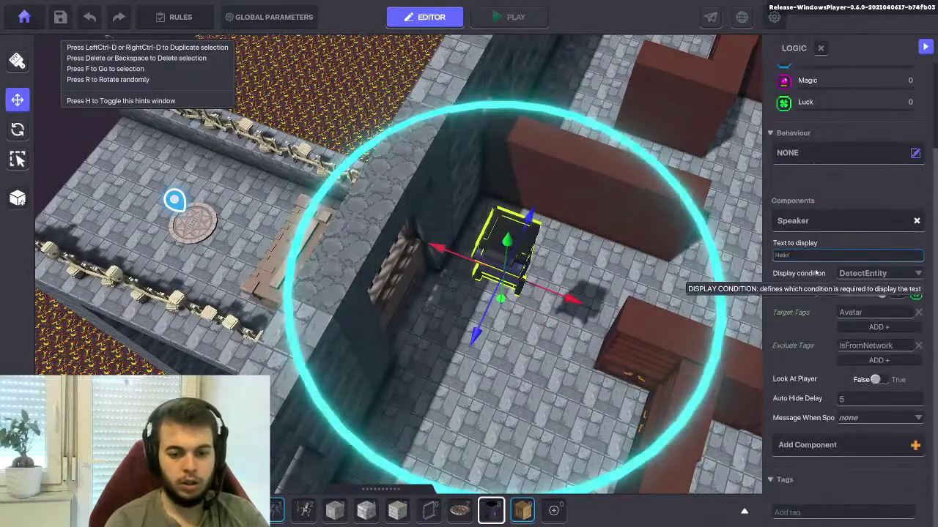
click(858, 419)
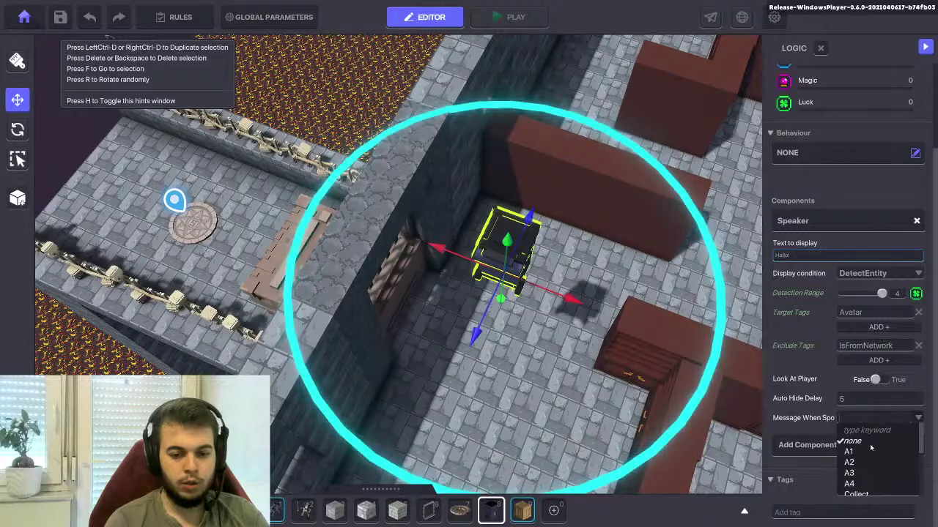
scroll(876, 454, down, 3)
scroll(879, 453, down, 3)
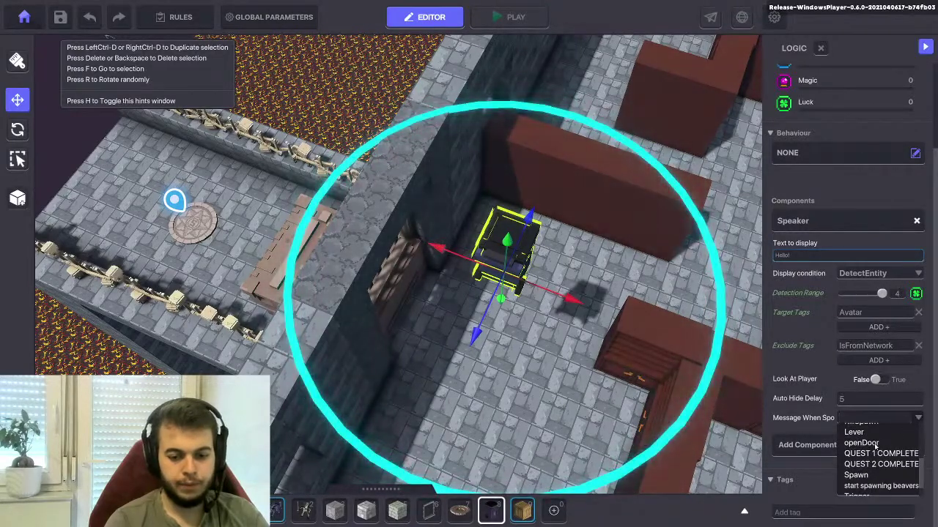
scroll(876, 449, down, 1)
click(878, 477)
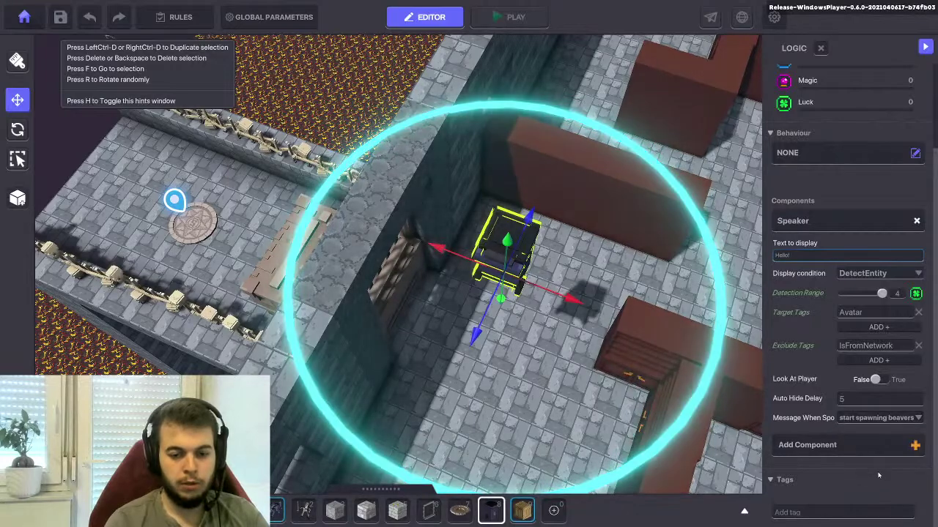
Add a Health component to the trashbin and bring up its full settings
click(804, 444)
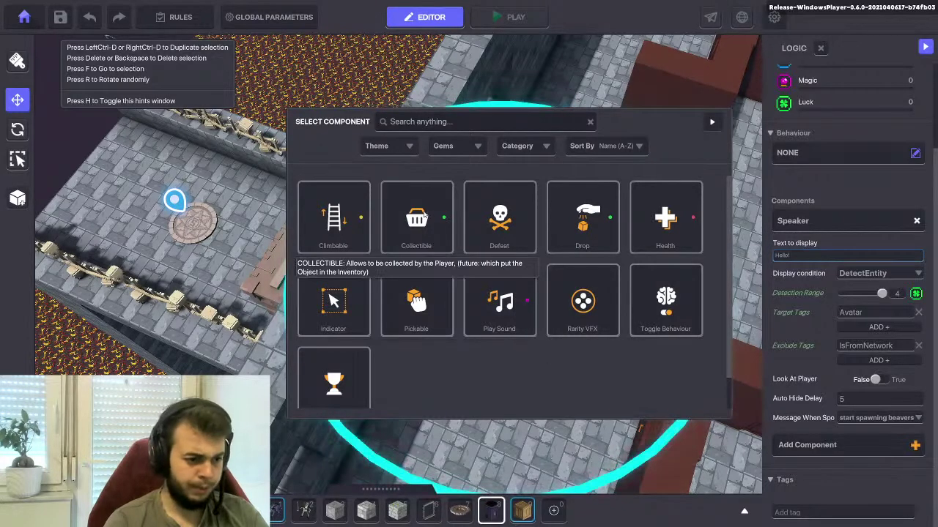
click(673, 218)
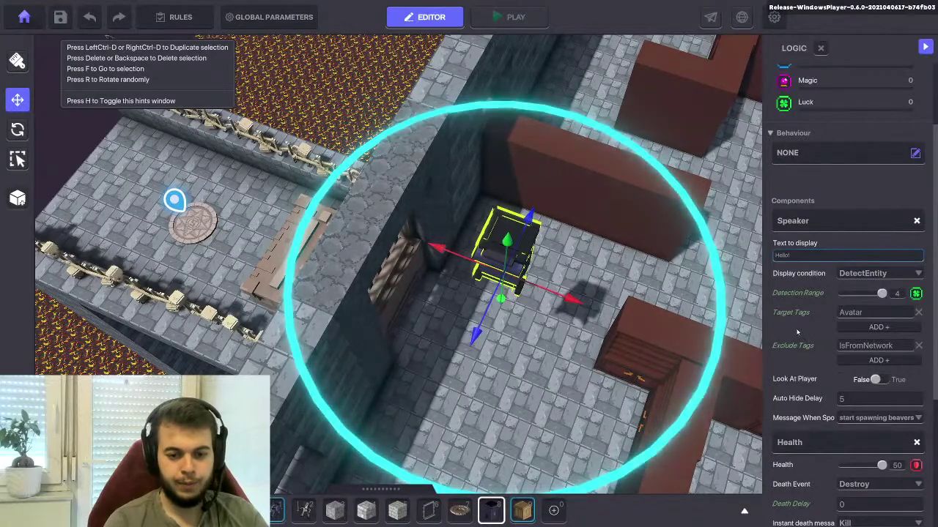
scroll(797, 332, down, 5)
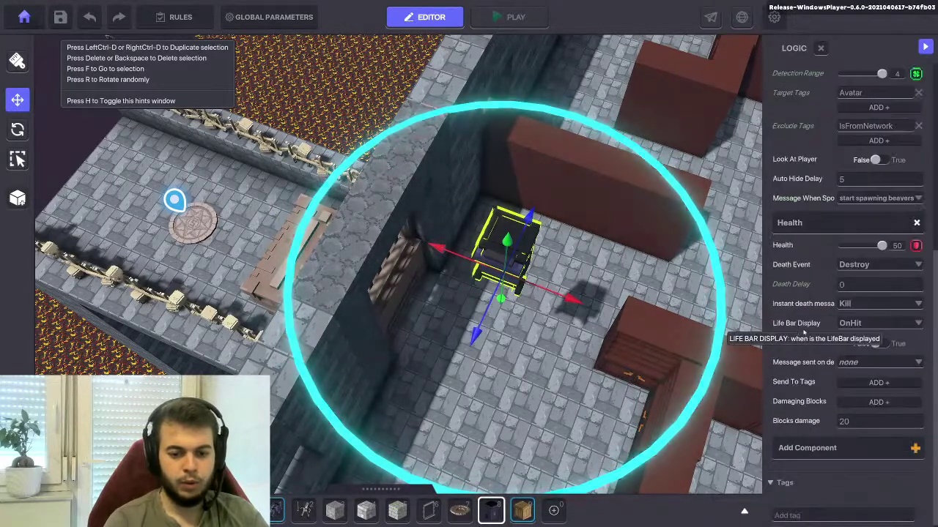
Set the instant death message of the trashbin's Health component to Idol Quest Done and save the level
middle_drag(625, 352, 562, 322)
scroll(561, 322, down, 4)
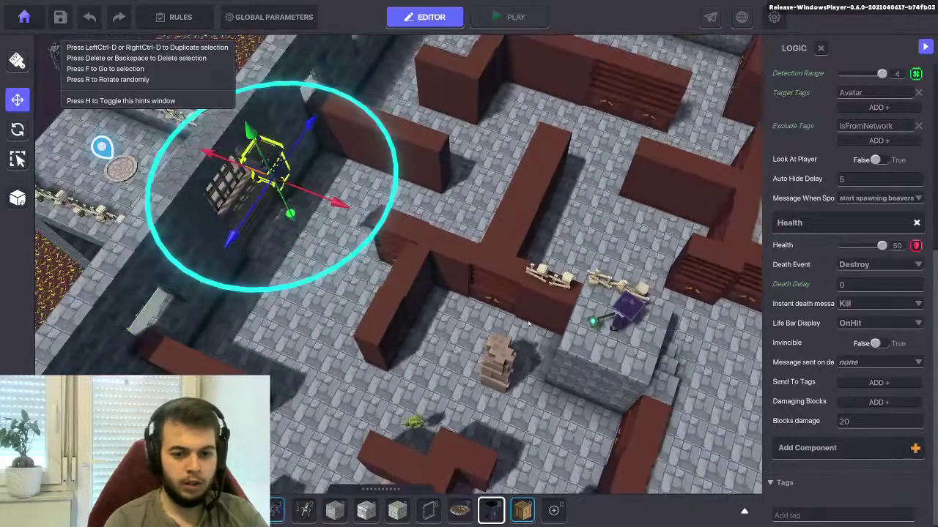
key(f)
click(859, 304)
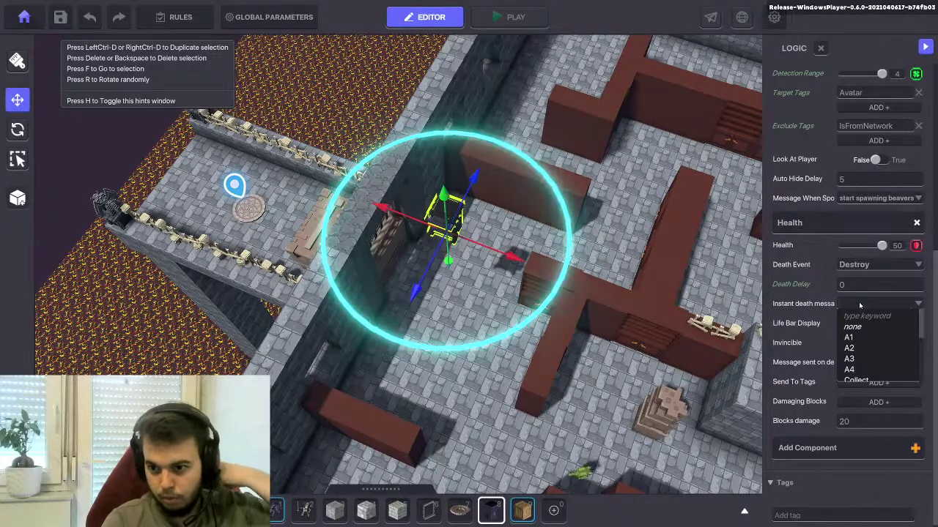
scroll(872, 329, down, 3)
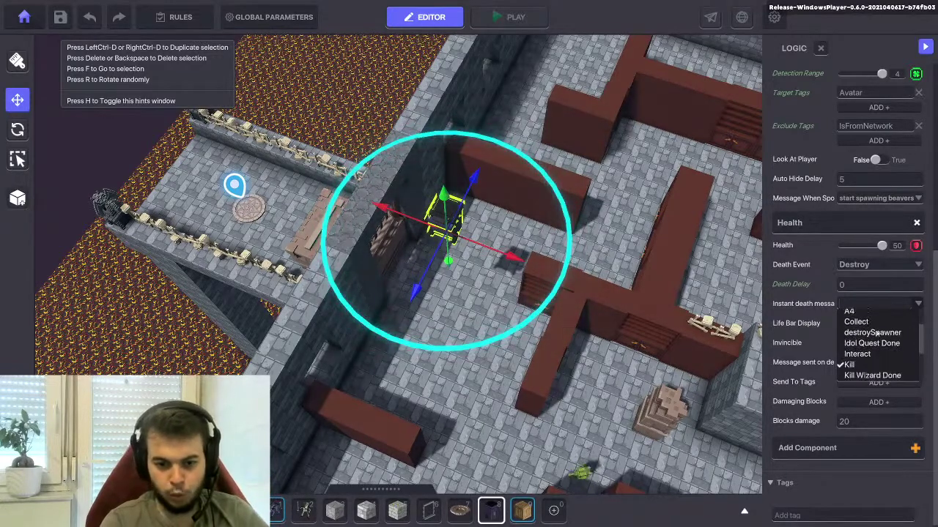
click(872, 342)
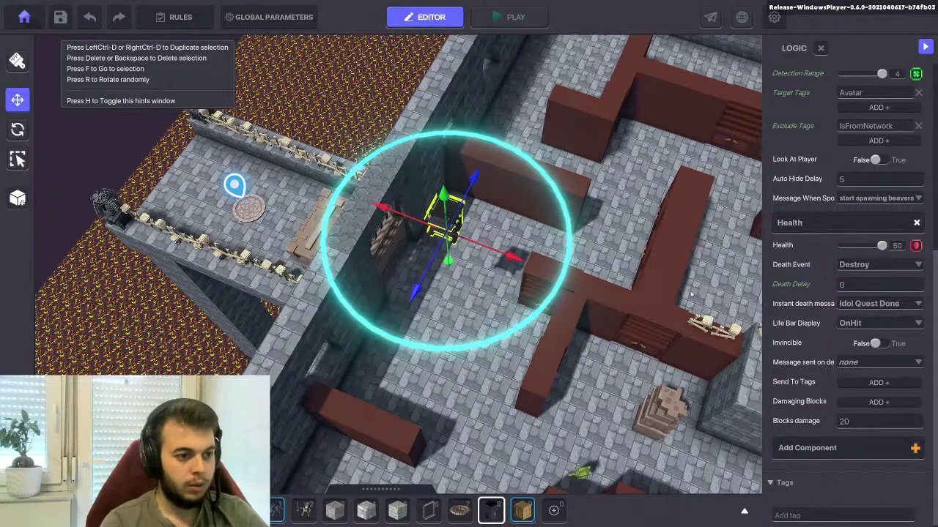
click(68, 20)
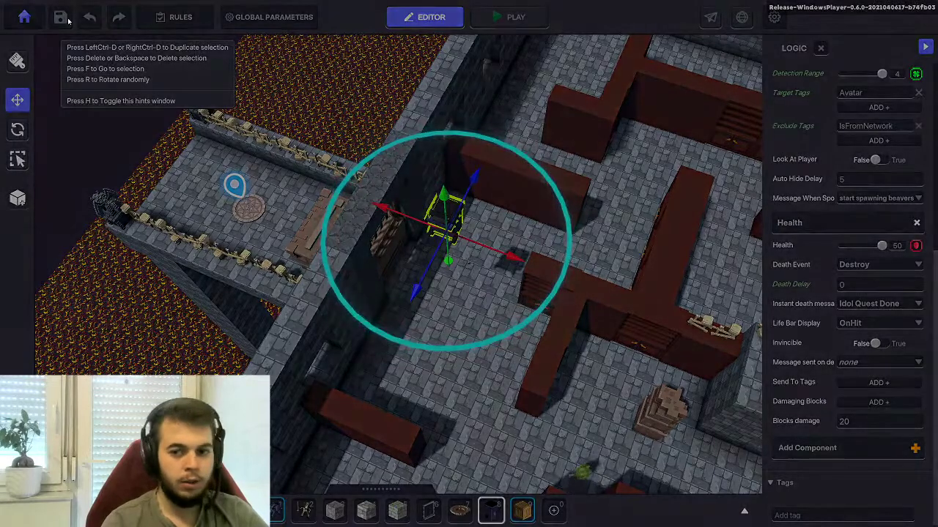
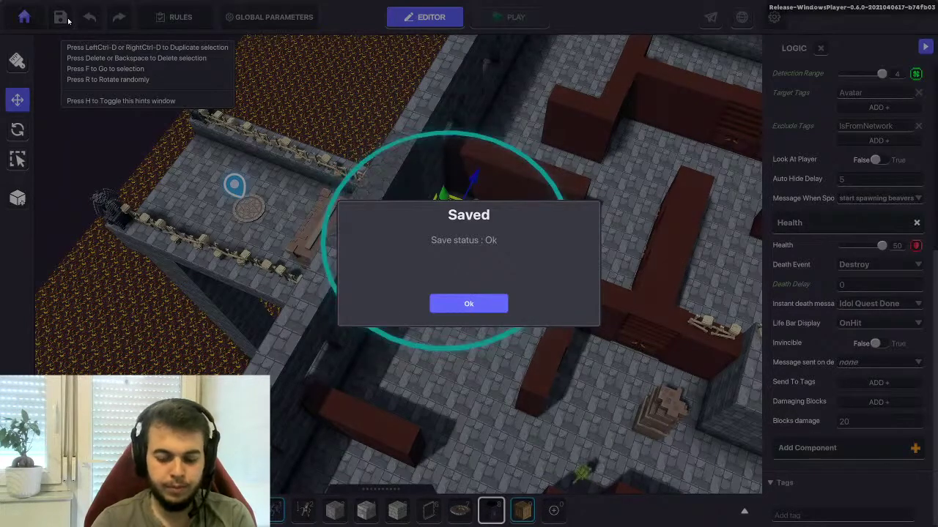
click(469, 306)
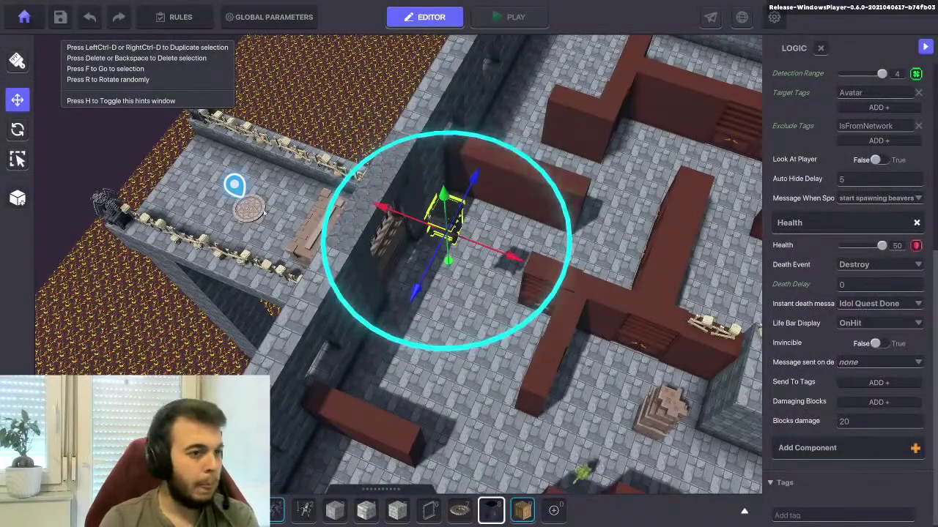
Play-test the maze, checking the trashbin's placement near the Dragon Gate, and return to editing
click(502, 24)
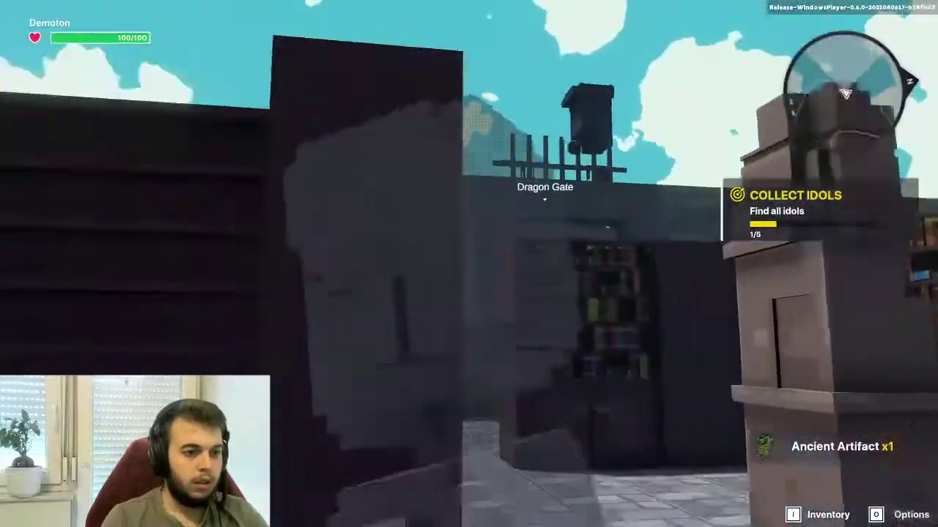
key(w)
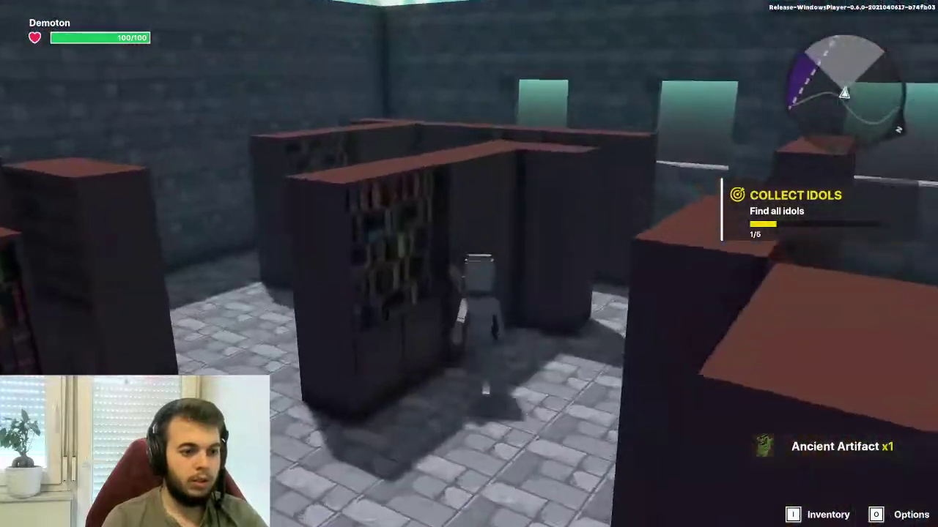
key(w)
key(space)
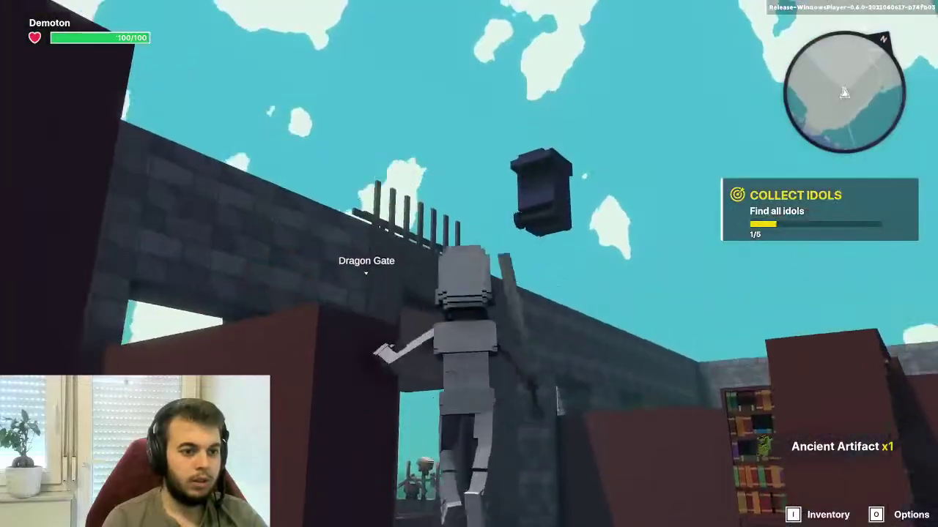
key(w)
key(space)
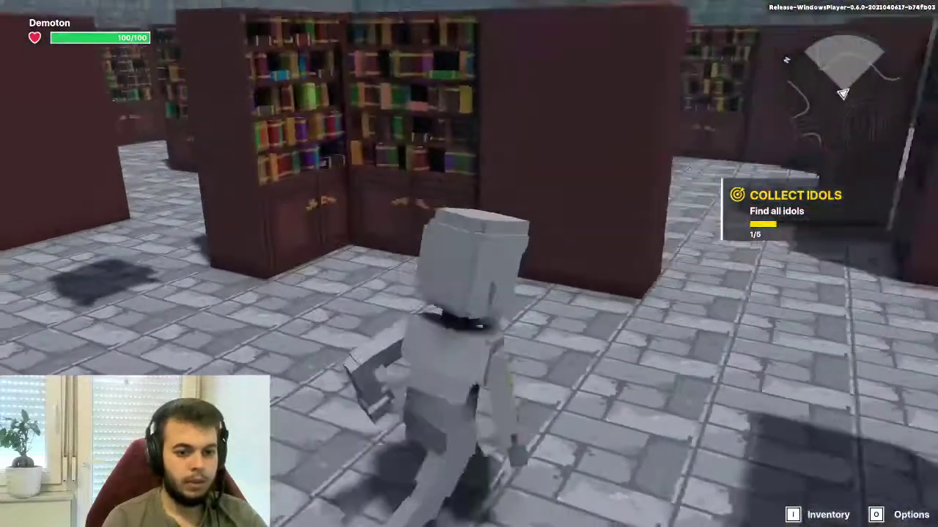
key(w)
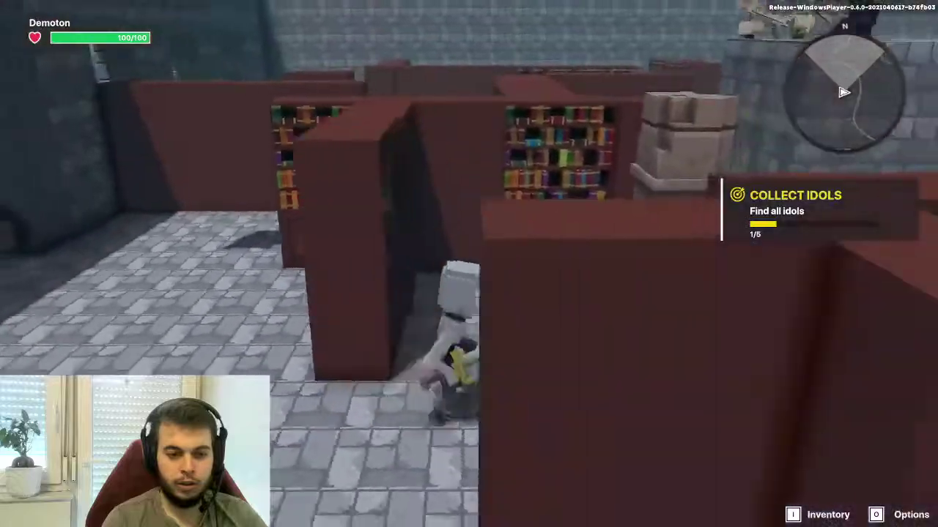
key(w)
key(space)
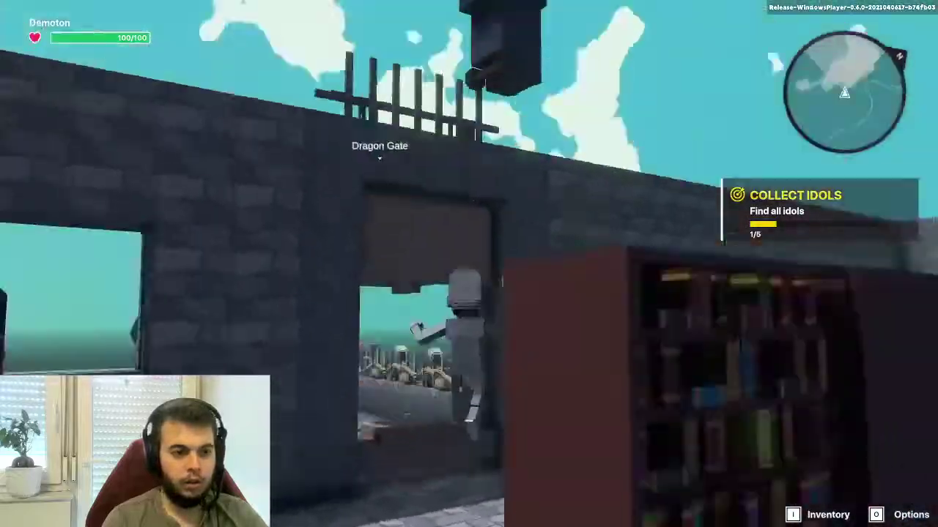
key(w)
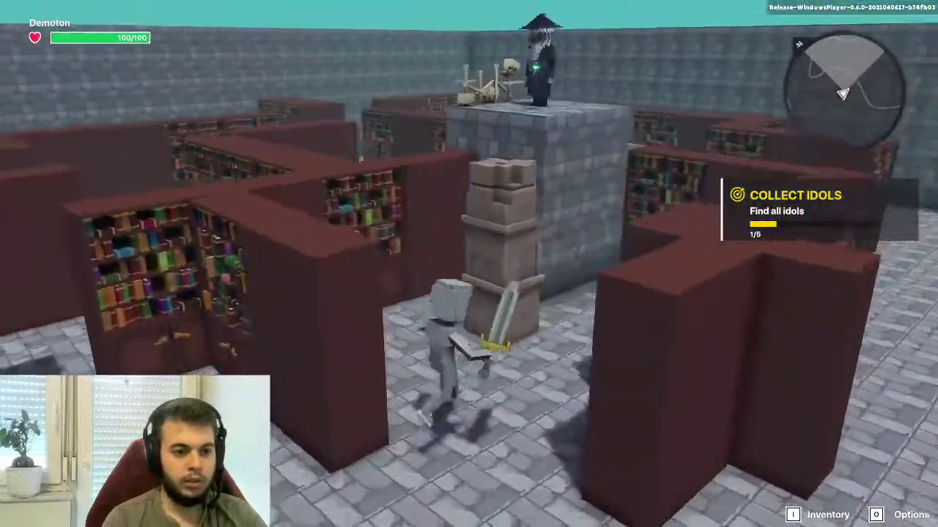
key(w)
key(Escape)
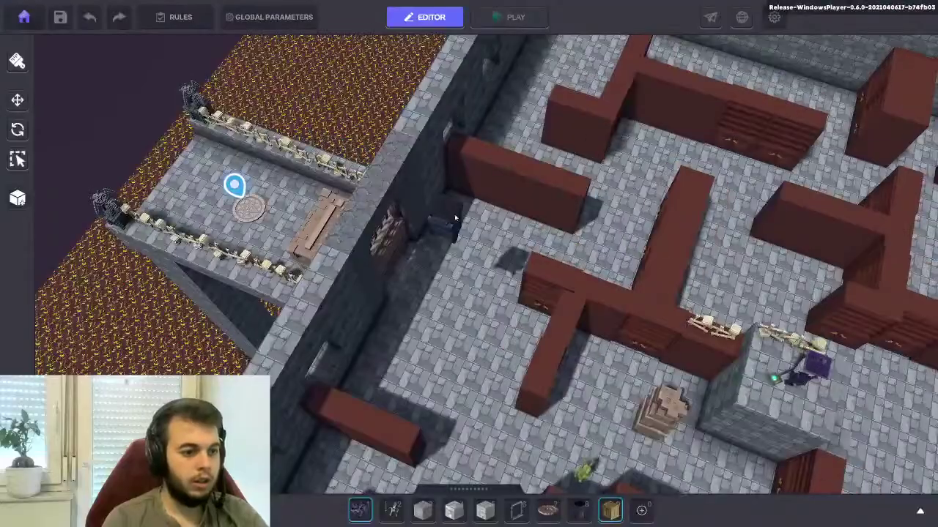
Lower the trashbin and shift it into the entrance gateway, to position X 26.50, Y 45.01, Z 18.50
click(455, 218)
key(f)
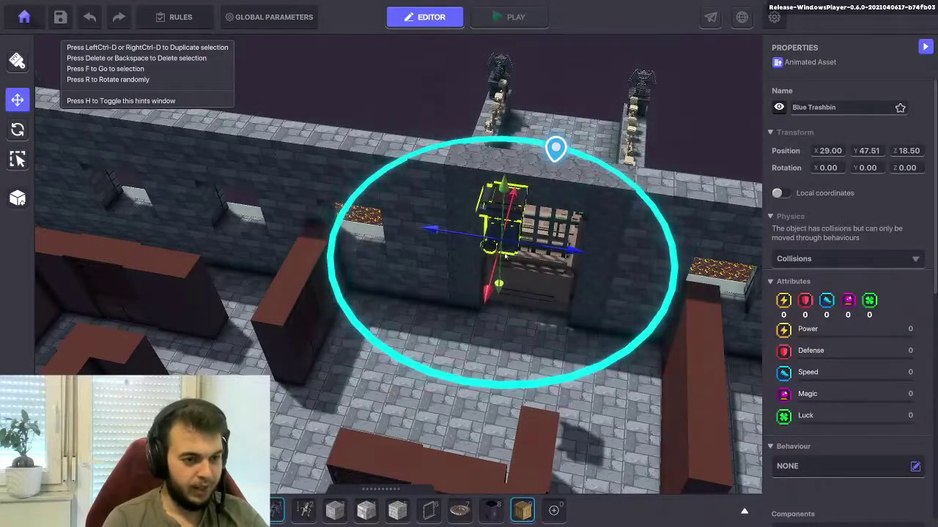
drag(502, 192, 499, 255)
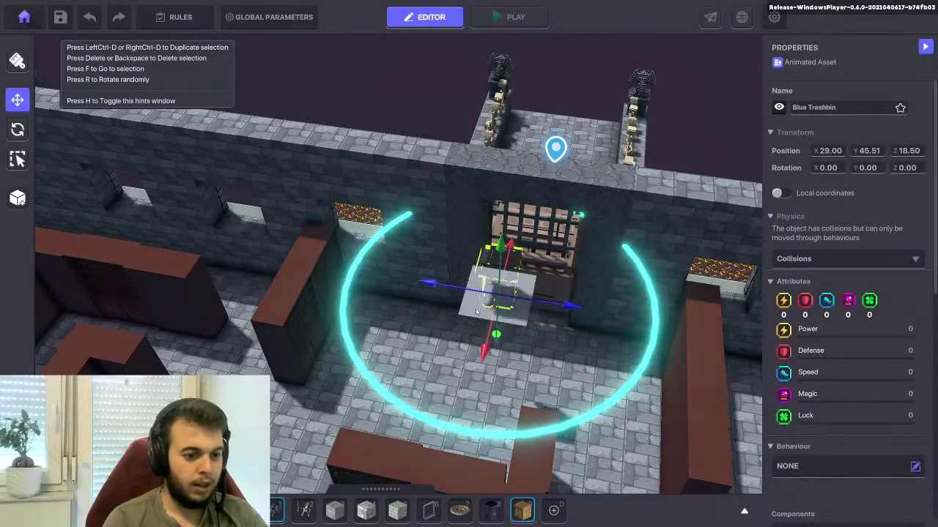
right_drag(483, 282, 595, 291)
drag(568, 281, 480, 268)
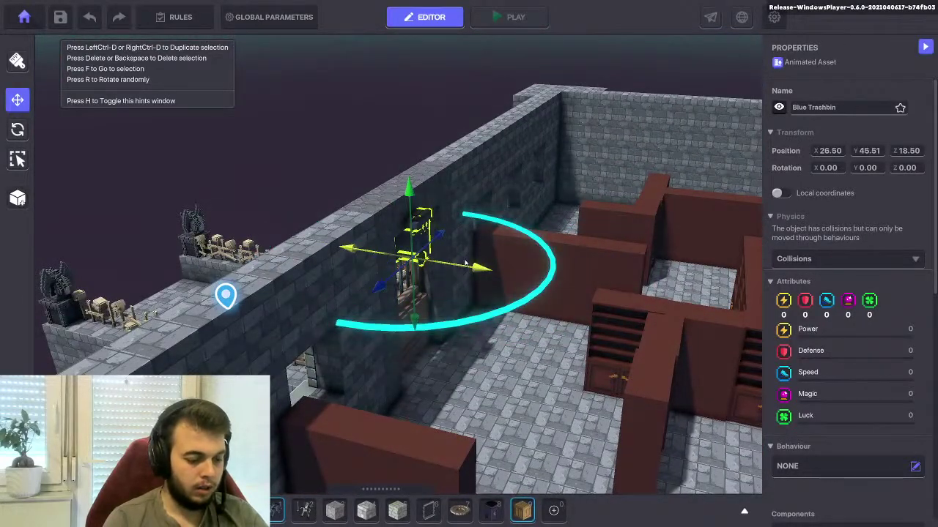
key(f)
drag(434, 175, 435, 197)
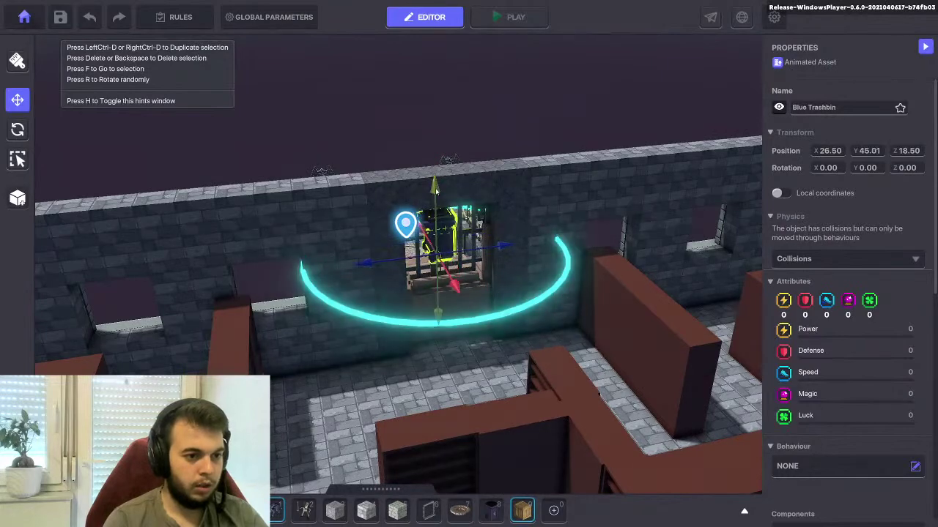
Assign the Message Broadcaster behaviour to the trashbin
scroll(454, 264, down, 5)
right_drag(440, 265, 528, 283)
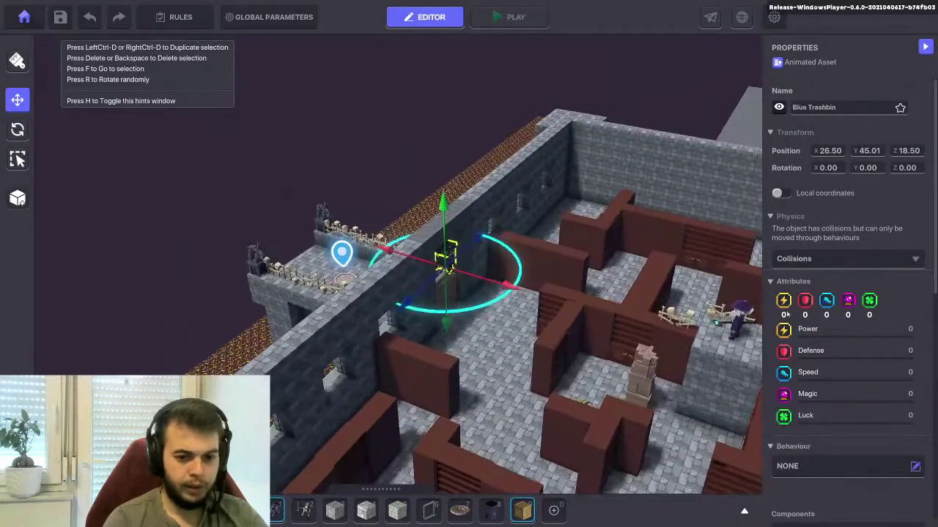
scroll(819, 298, down, 5)
scroll(806, 282, up, 2)
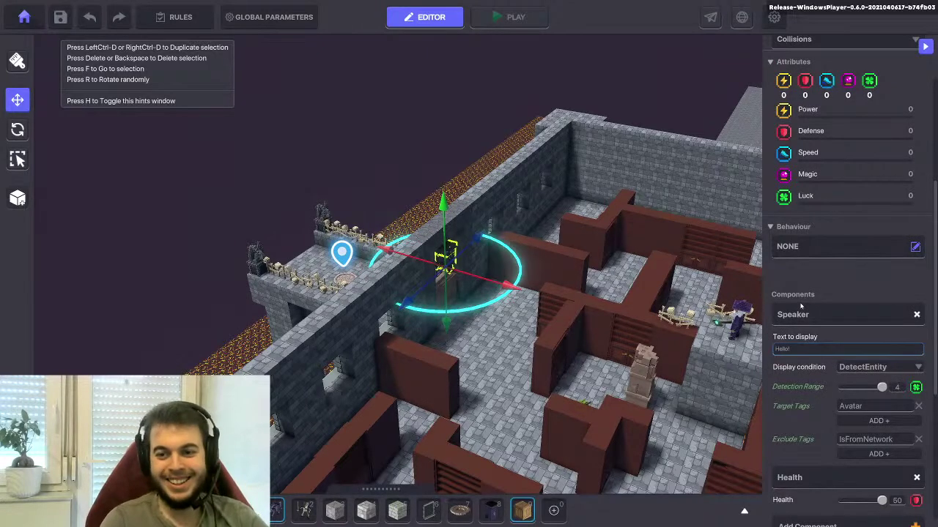
click(787, 247)
scroll(506, 259, down, 2)
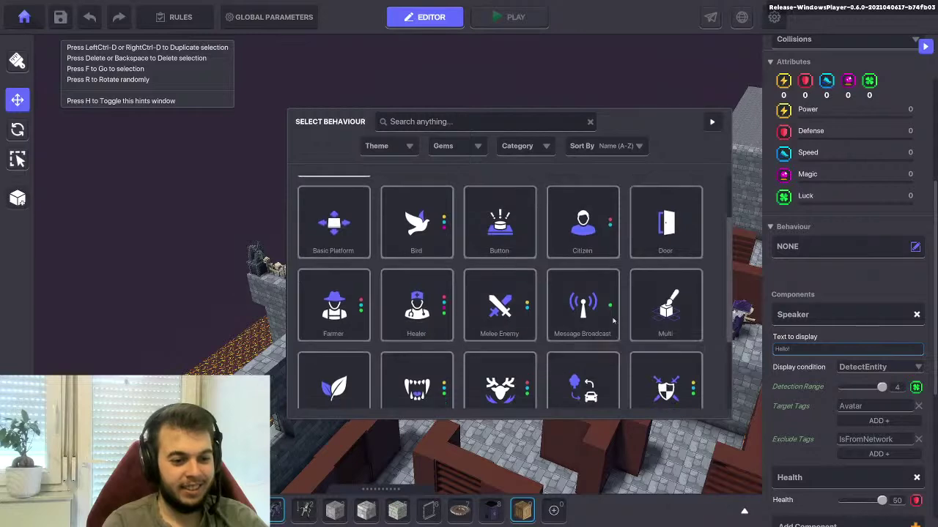
click(584, 314)
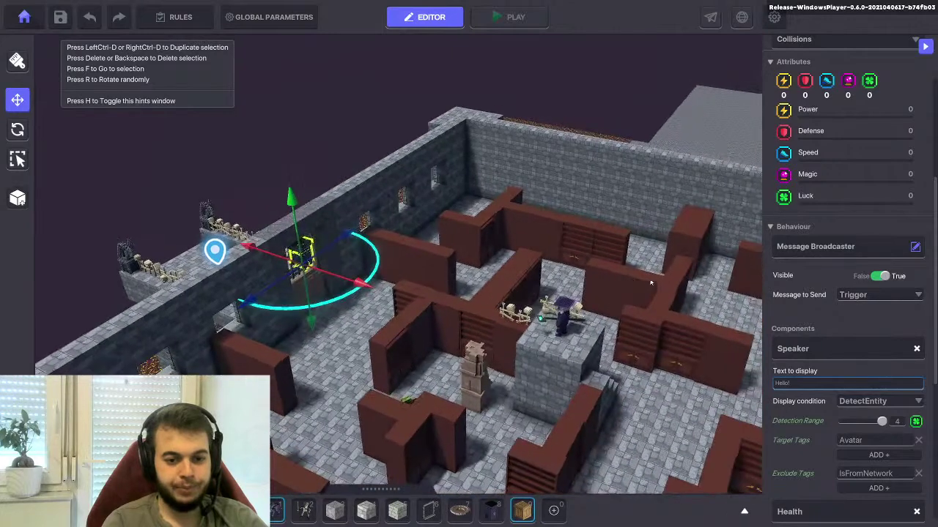
Examine the trashbin's message choices and its full Message Broadcaster, Speaker and Health logic settings
click(844, 296)
scroll(863, 329, down, 3)
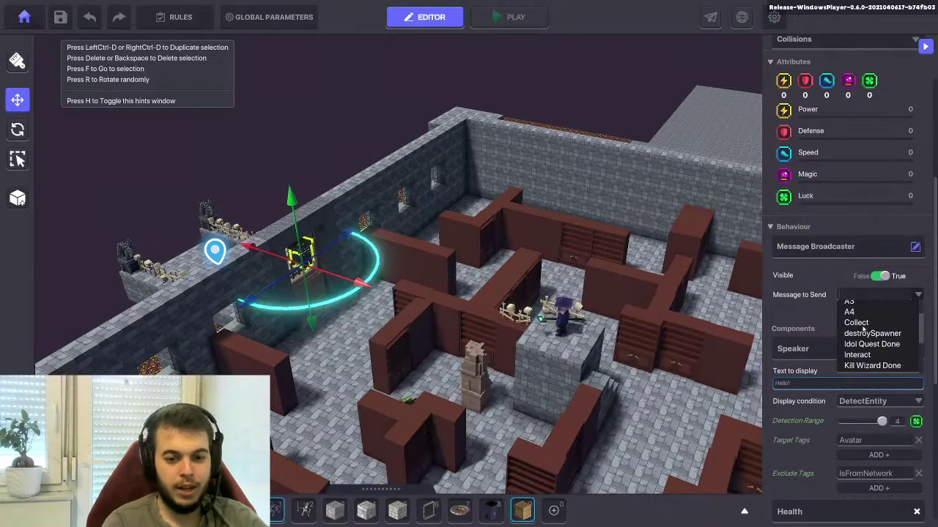
click(819, 272)
scroll(822, 319, down, 5)
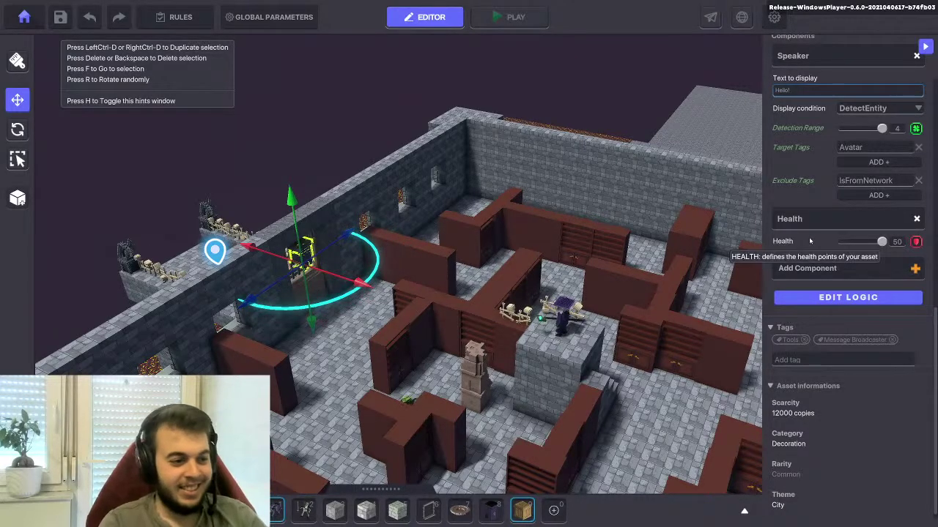
scroll(809, 241, up, 2)
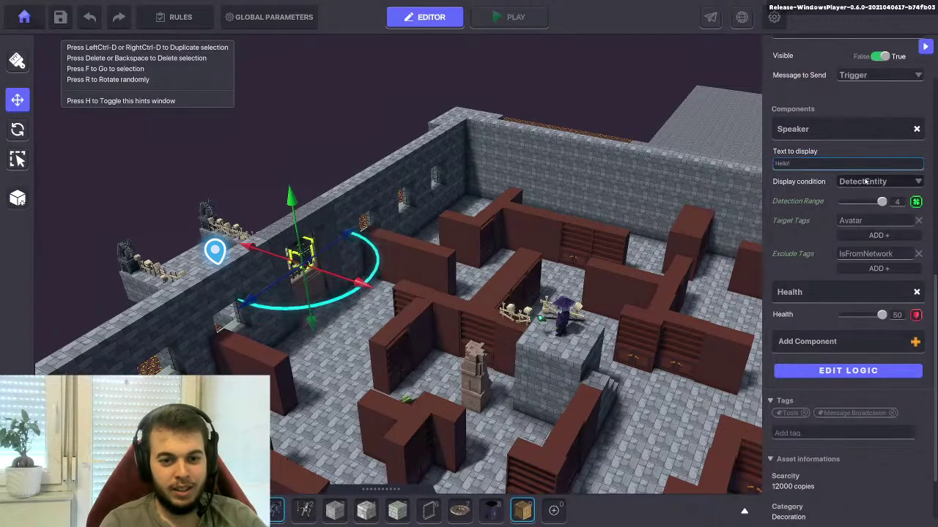
click(839, 371)
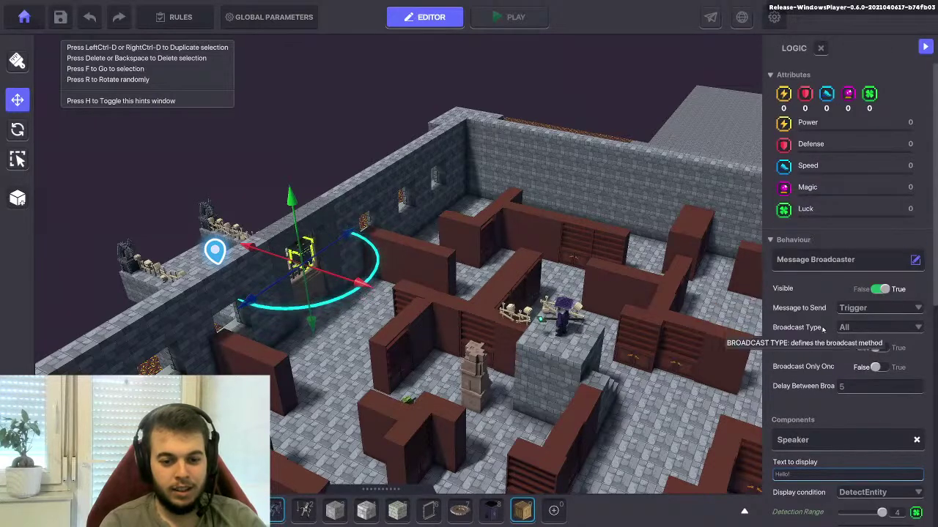
scroll(823, 329, down, 2)
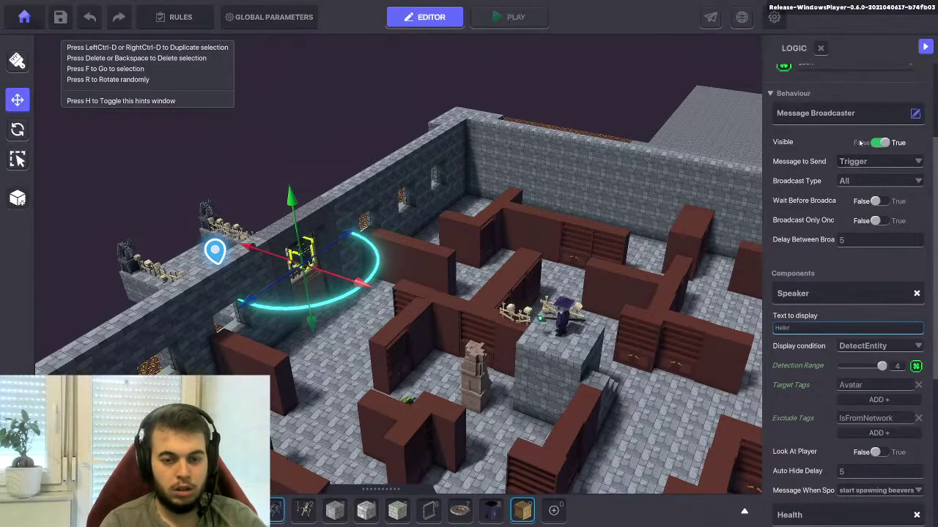
scroll(825, 243, up, 2)
scroll(823, 257, down, 3)
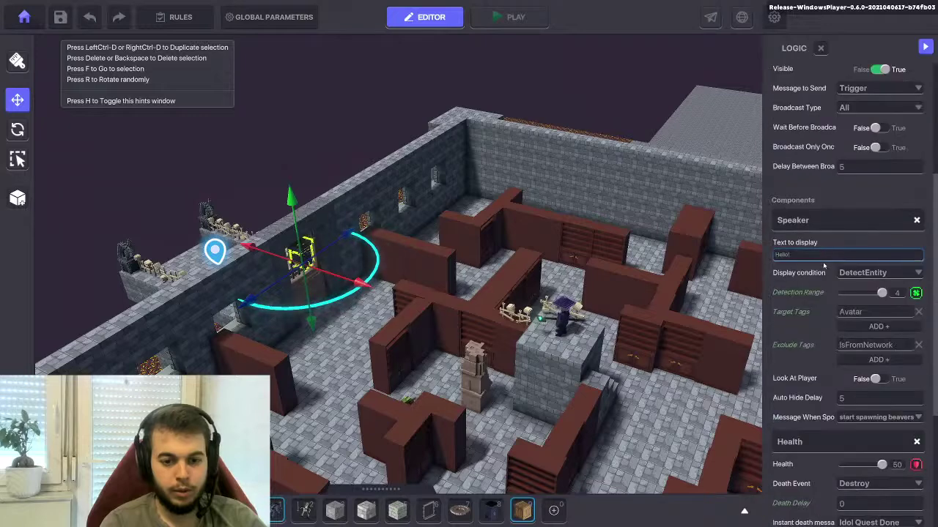
scroll(821, 286, down, 1)
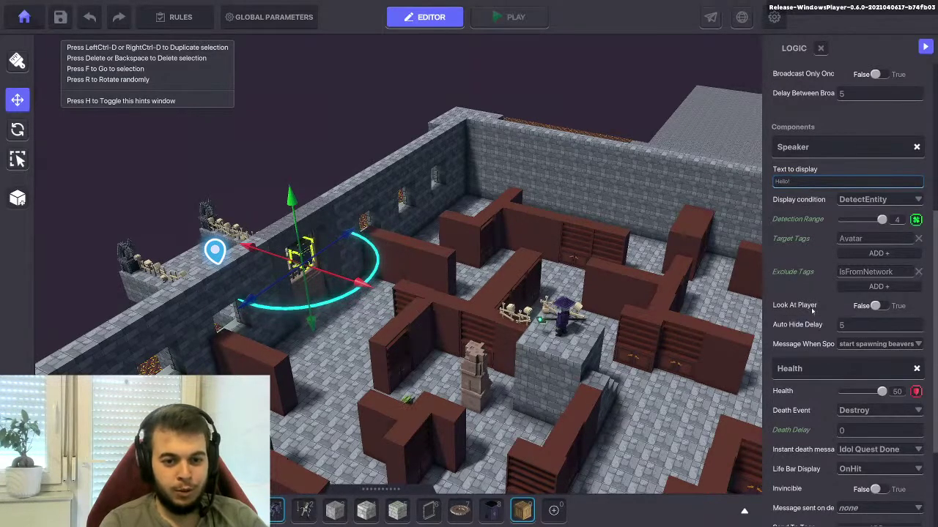
Play-test the maze level and gather all five Ancient Artifact idols to trigger the Kill Wizard quest
click(513, 17)
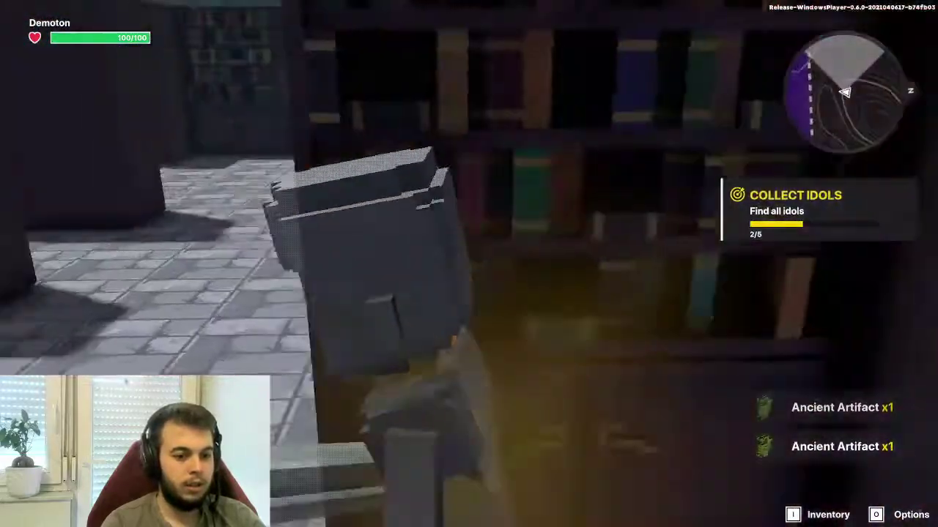
key(w)
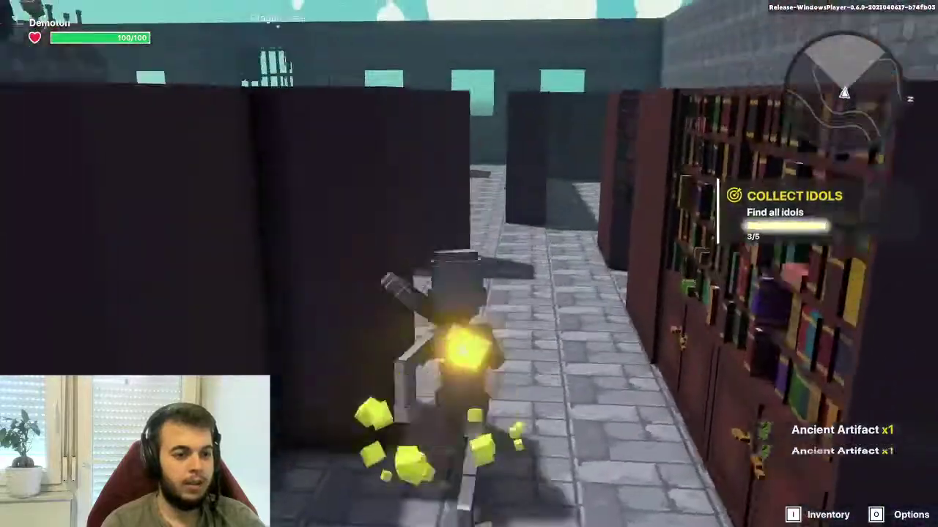
key(w)
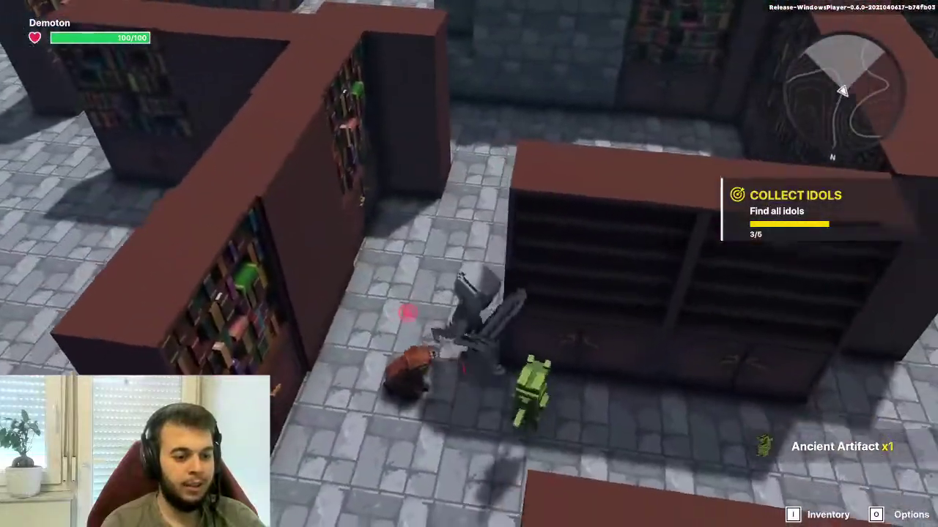
key(d)
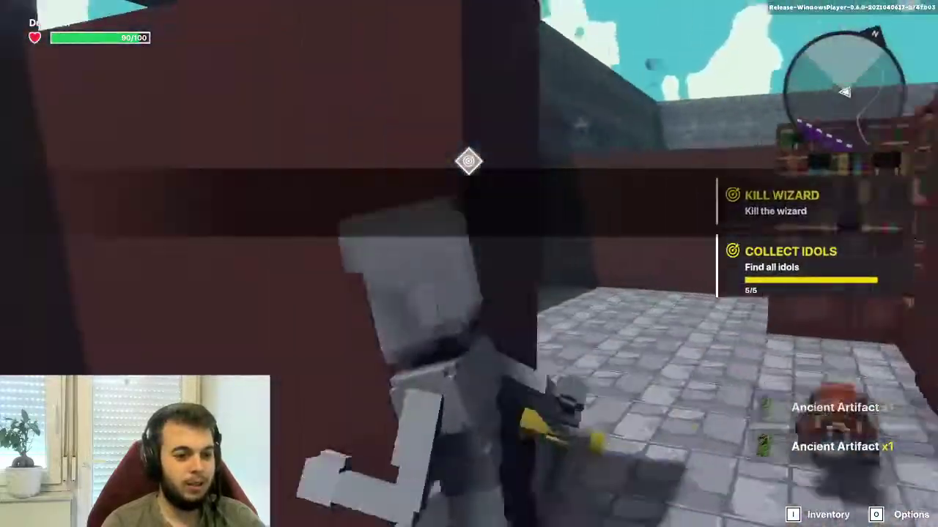
Play-test the Kill Wizard quest by hunting the Purple Wizard through the bookshelves and attacking it, and return to editing
key(w)
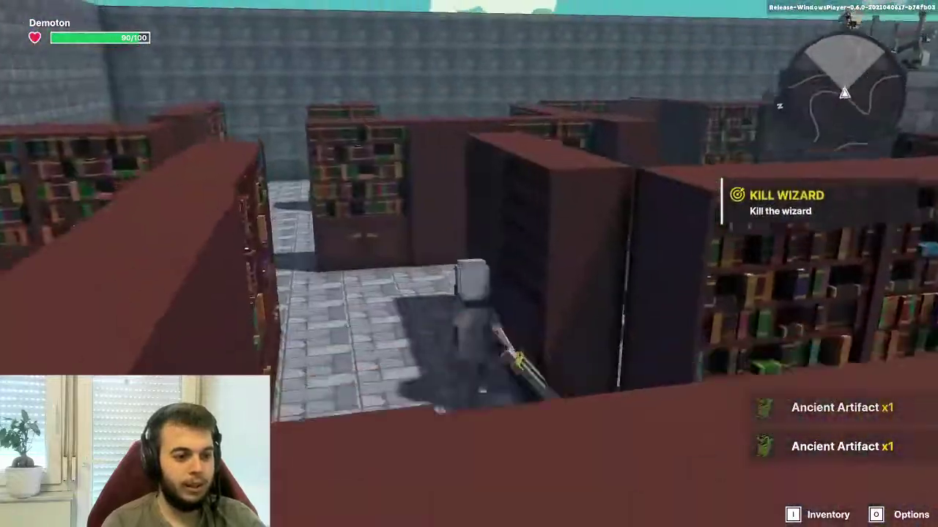
key(w)
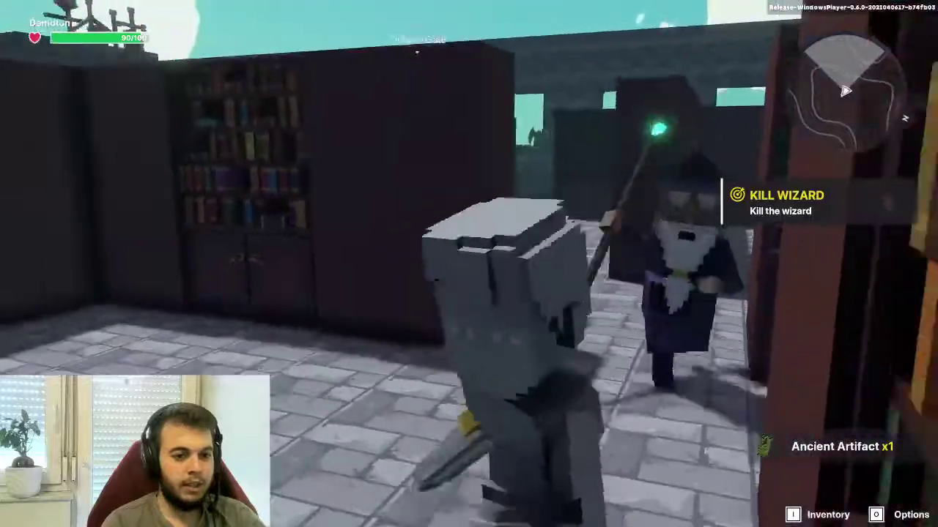
key(w)
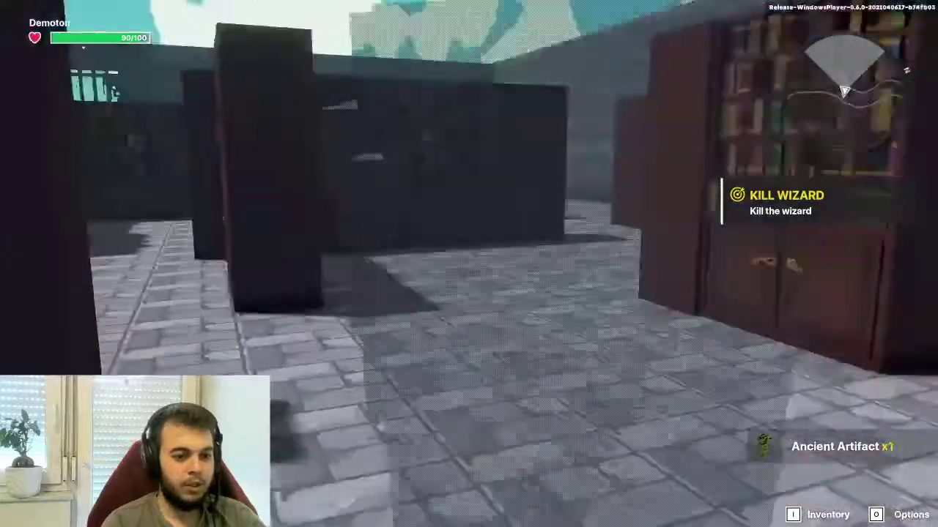
key(w)
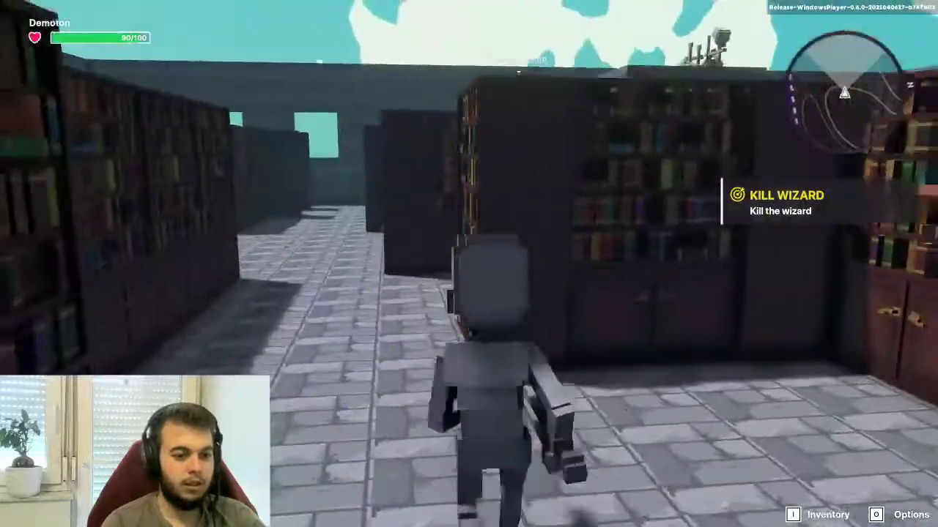
key(w)
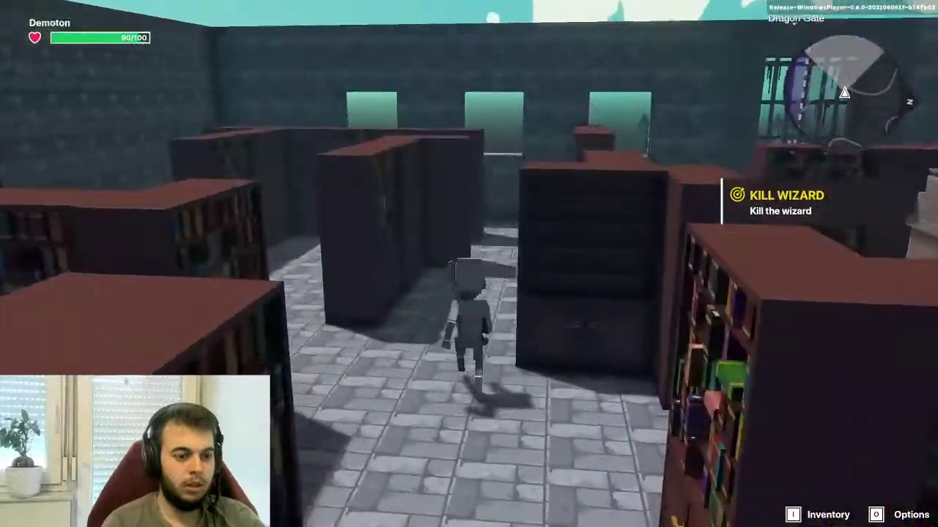
key(w)
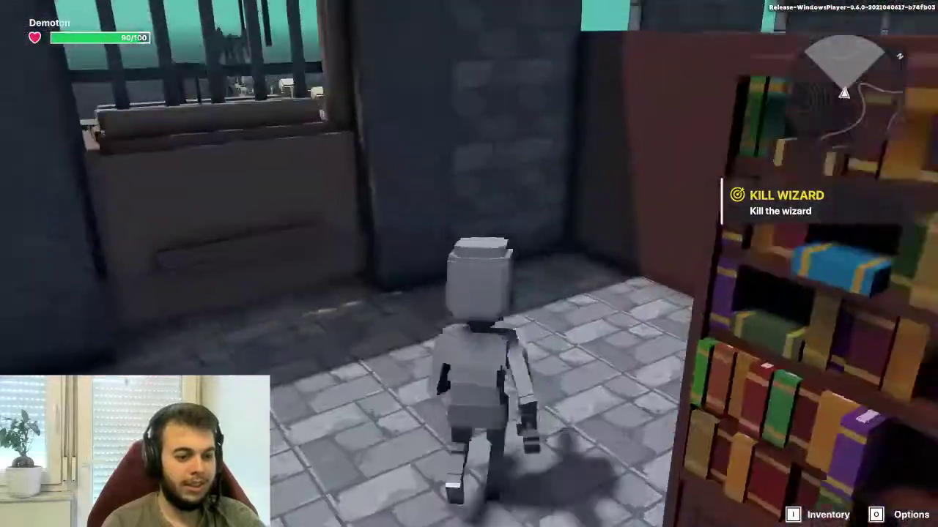
key(w)
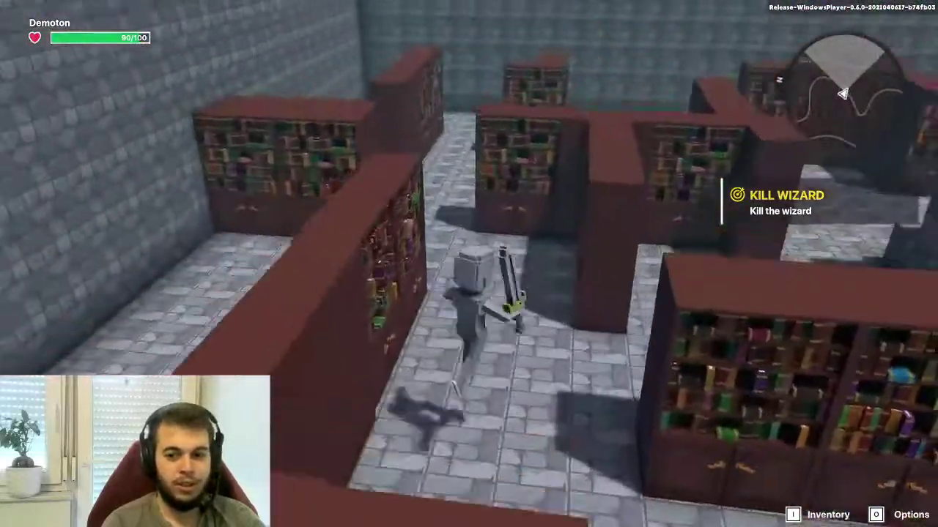
key(w)
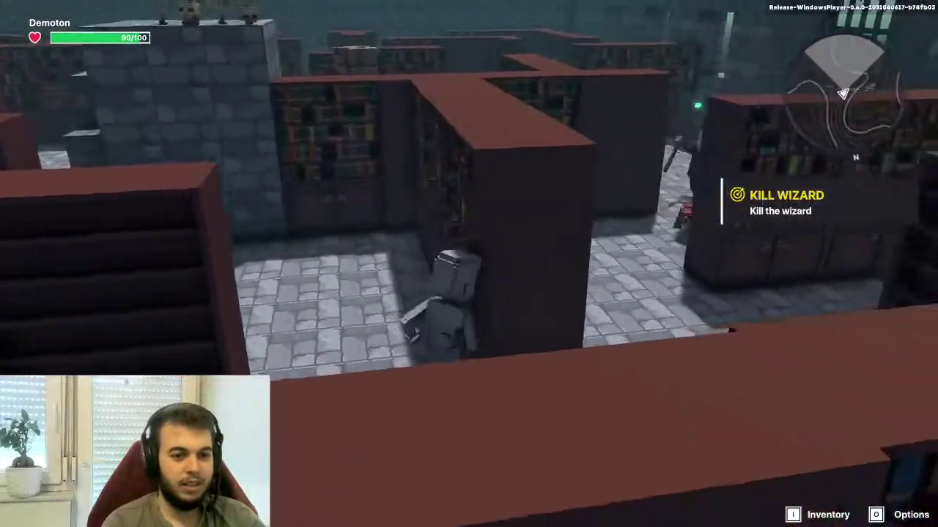
key(w)
click(468, 264)
click(469, 264)
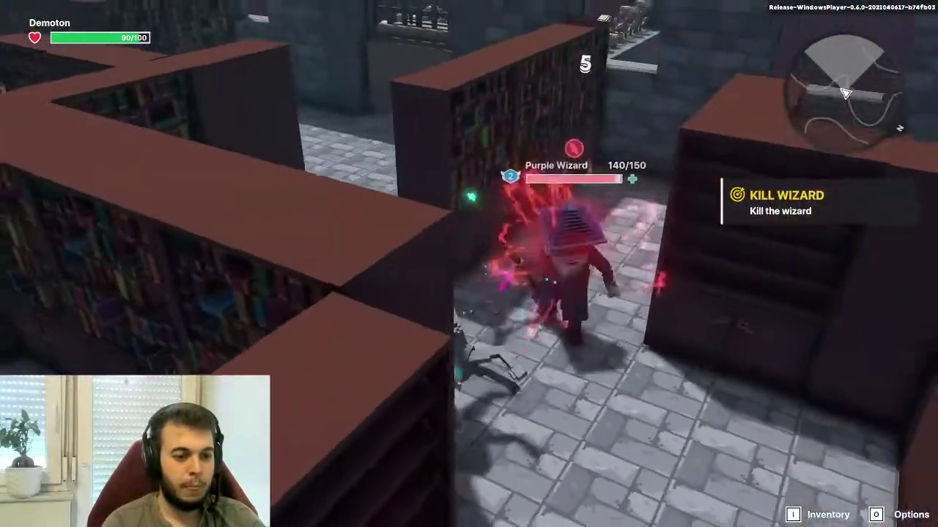
key(Escape)
Make the Blue Trashbin in the gateway invisible by turning off Visible in its Message Broadcaster behaviour
right_drag(291, 278, 299, 254)
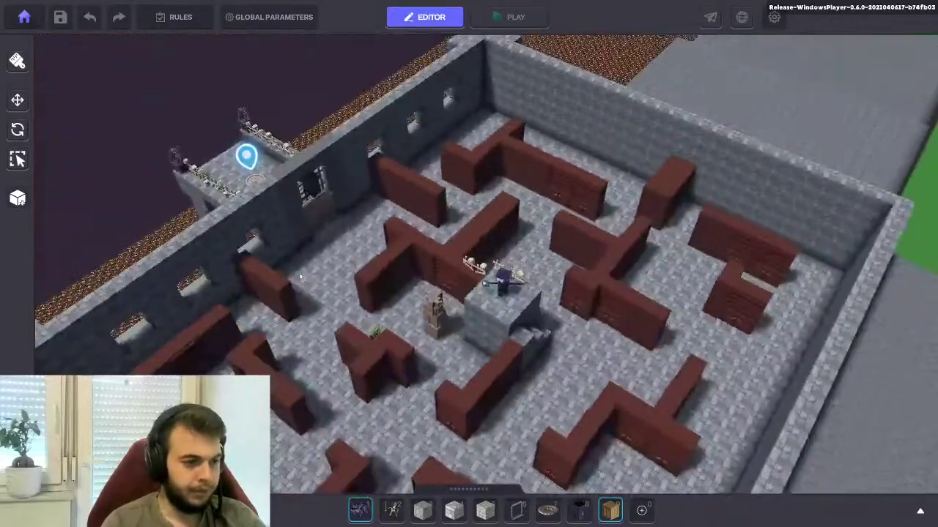
scroll(300, 254, up, 5)
scroll(304, 249, down, 3)
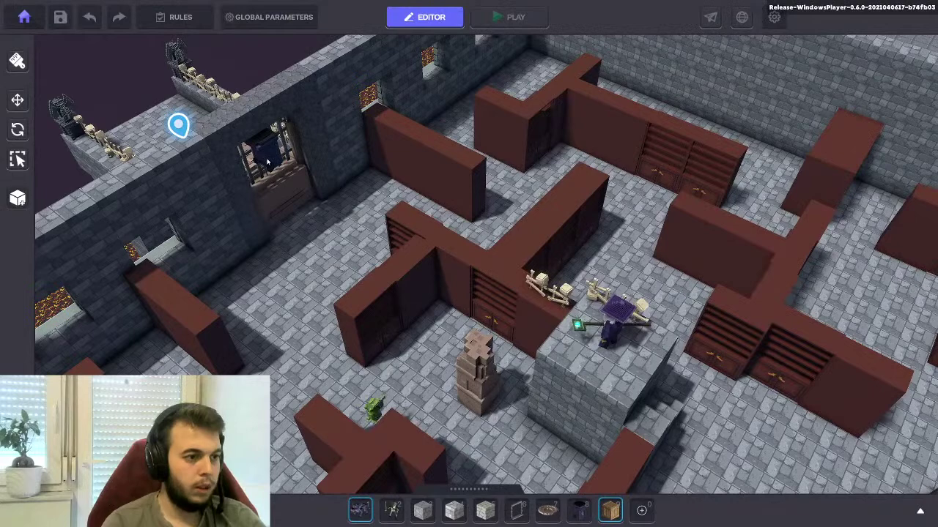
click(268, 150)
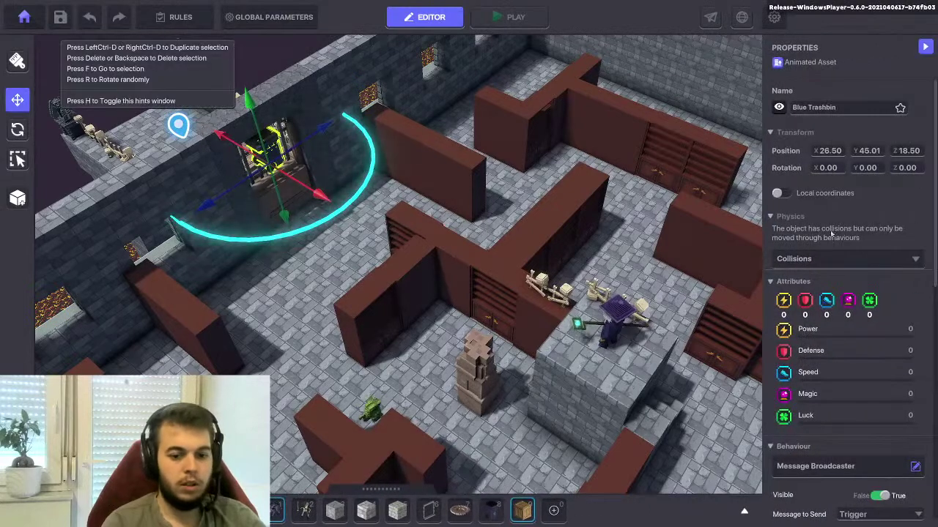
scroll(831, 233, down, 3)
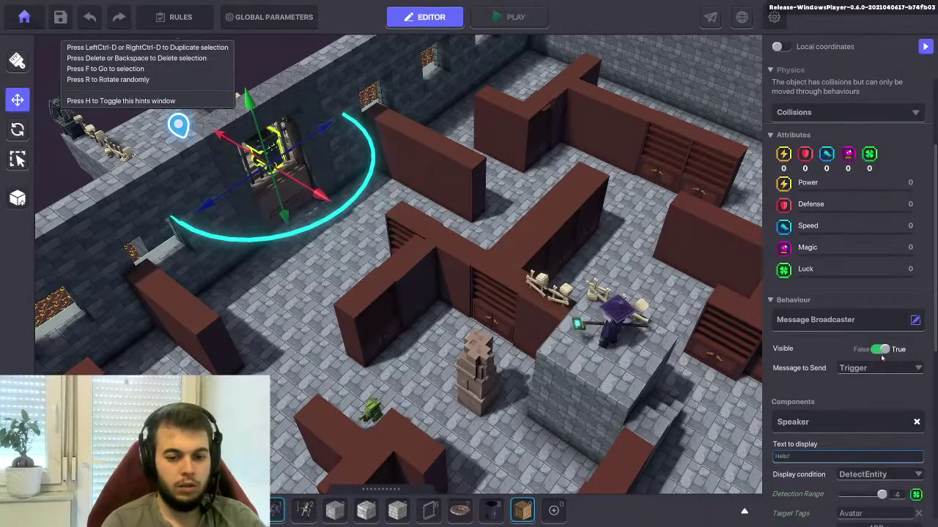
click(879, 350)
Delete the Message Broadcaster object that sends KillSpawn from beside the wizard on the stone platform
right_drag(400, 271, 467, 274)
middle_drag(466, 274, 427, 315)
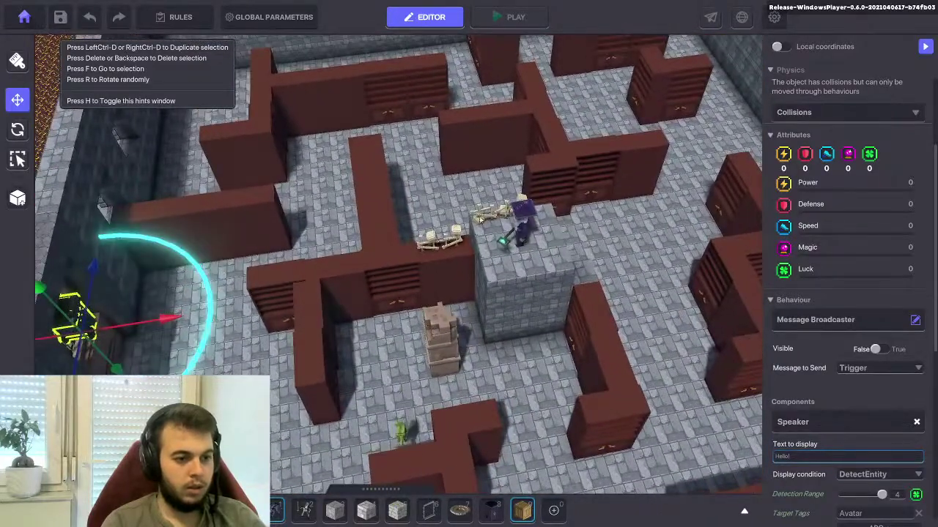
click(487, 218)
click(485, 211)
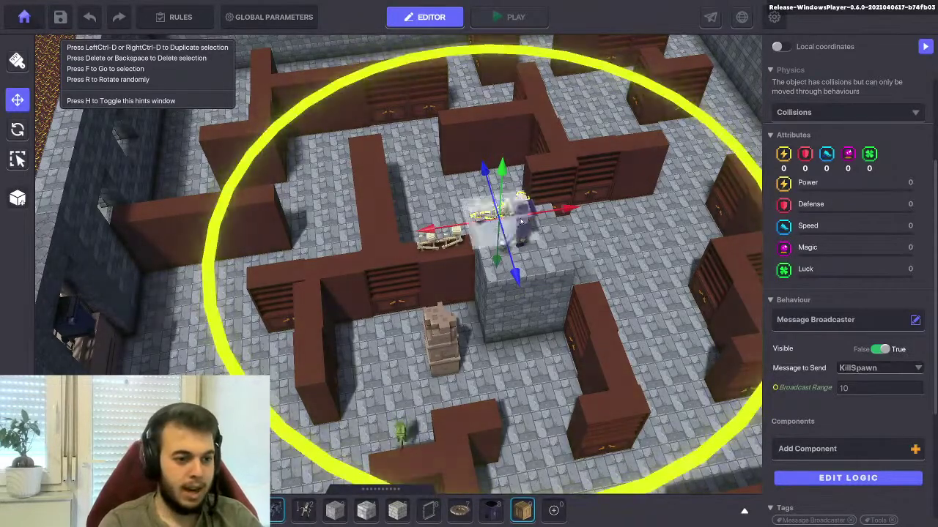
click(443, 233)
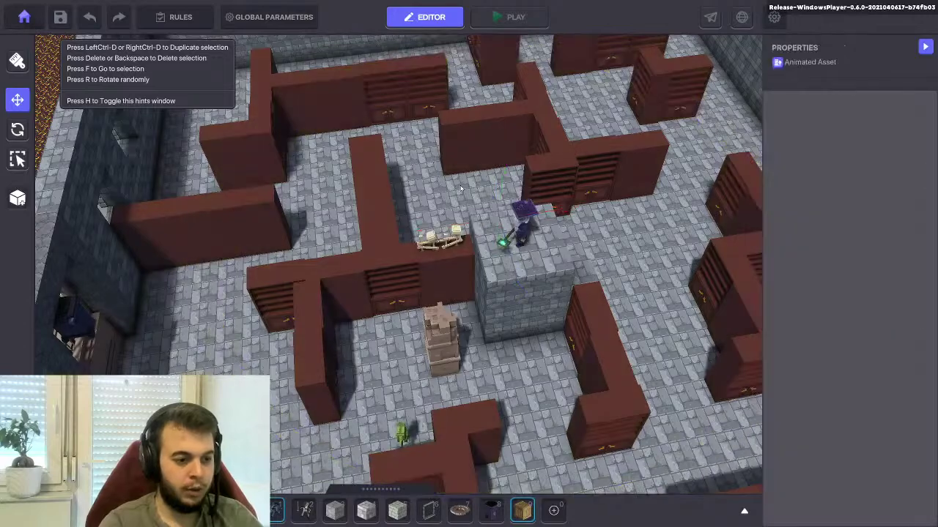
Set the Wait Duration to 10 on each of the two adjoining moving Library Bookshelves next to the Ancient Artifact
right_drag(434, 325, 540, 328)
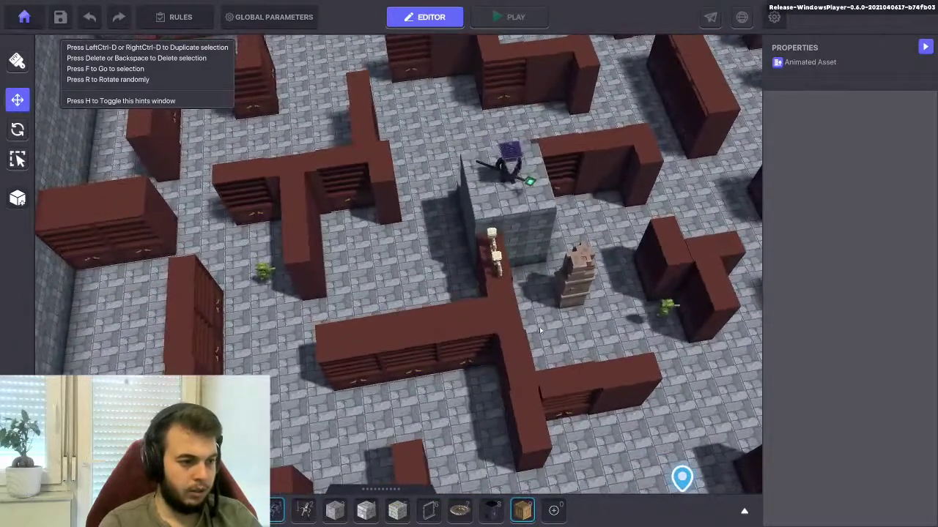
middle_drag(330, 304, 389, 316)
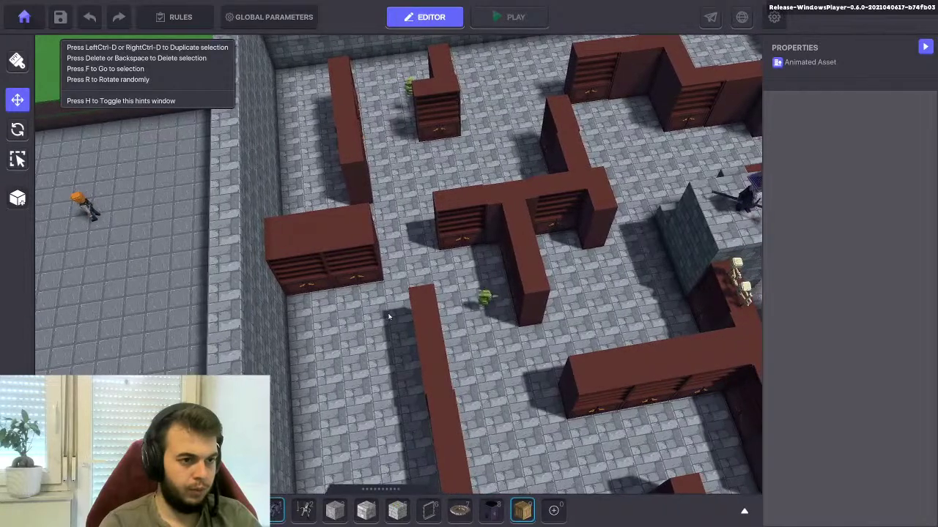
click(498, 251)
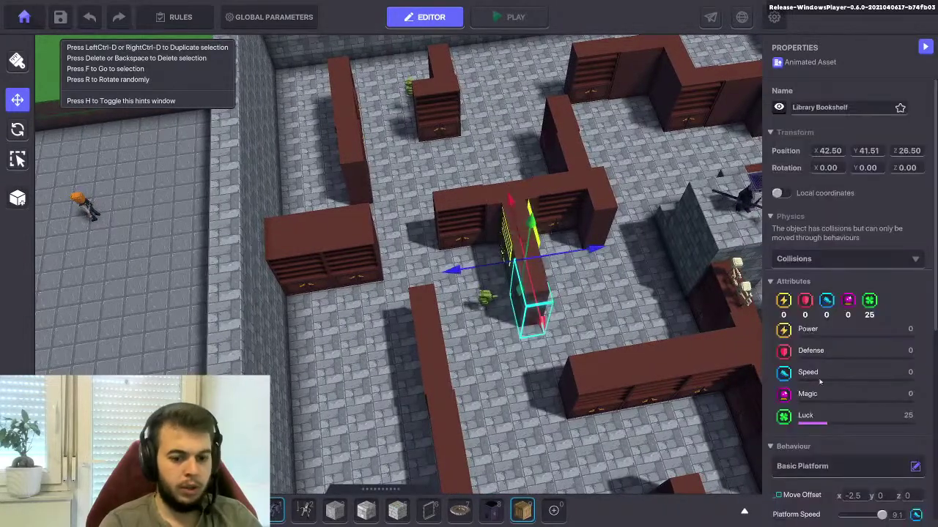
scroll(816, 276, down, 5)
click(876, 241)
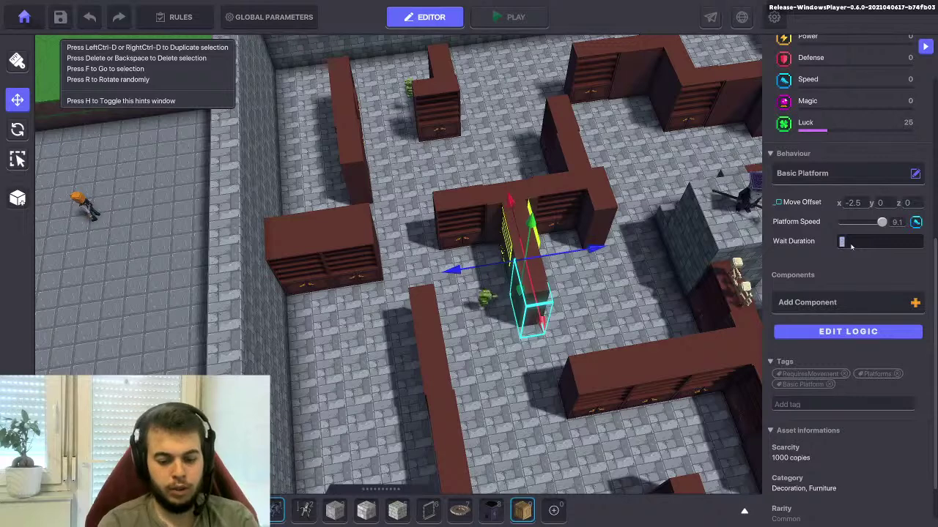
text(10)
click(548, 294)
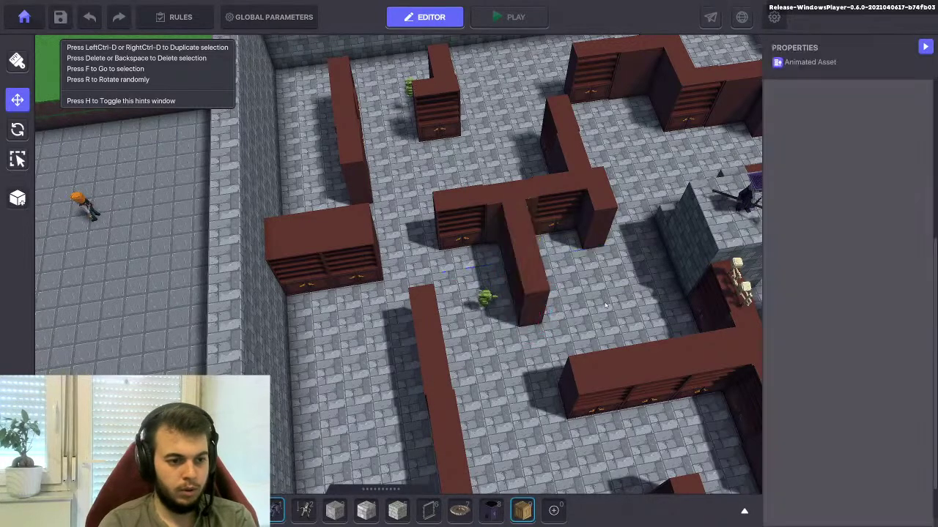
click(547, 295)
scroll(843, 352, down, 3)
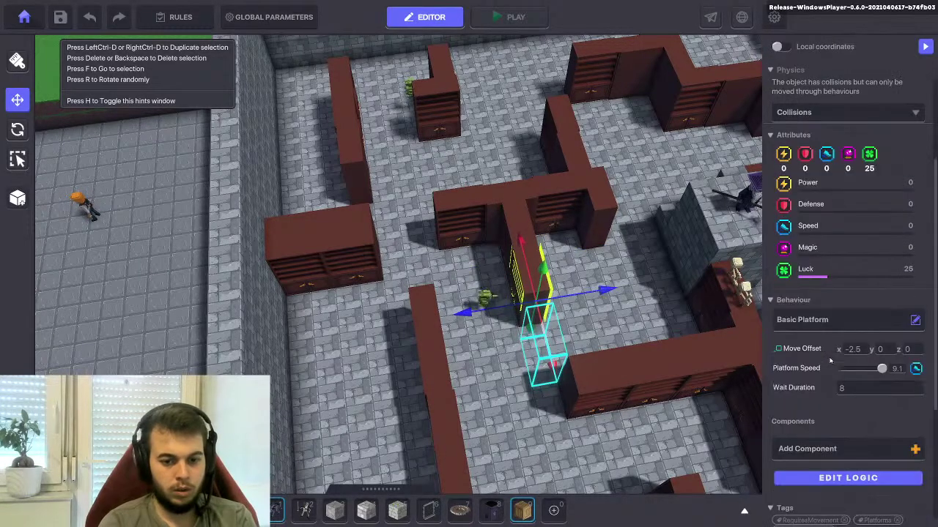
click(855, 387)
text(10)
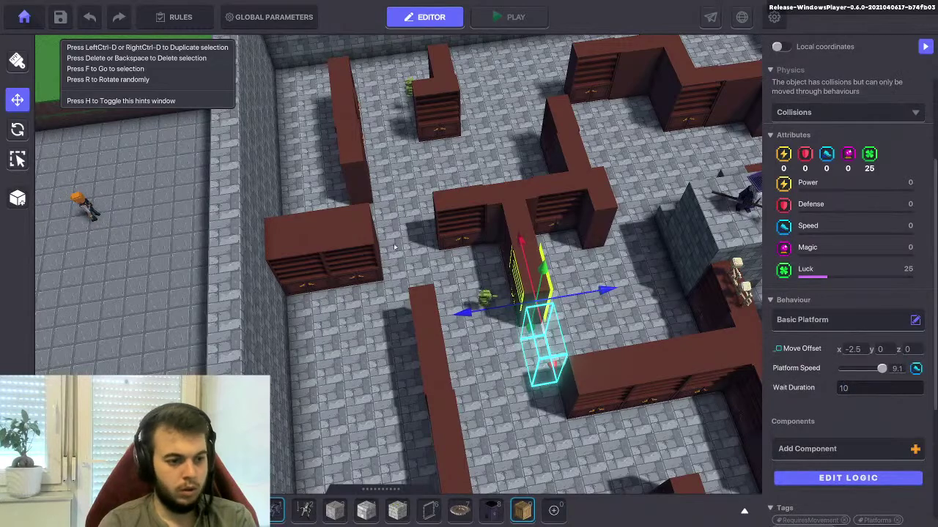
Add a Rarity VFX component to the Ancient Artifact beside the T-shaped bookshelves near the stone pillar
click(482, 297)
key(f)
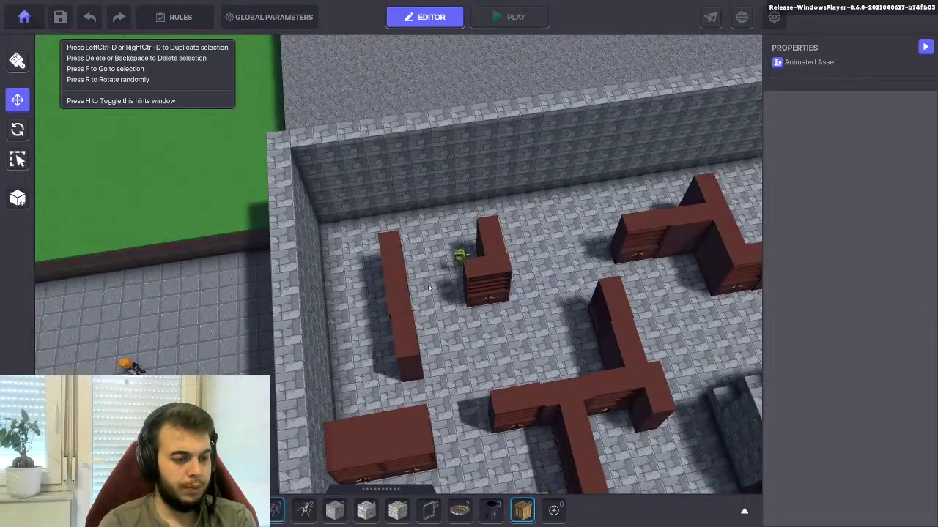
key(d)
middle_drag(449, 293, 360, 259)
scroll(364, 245, down, 3)
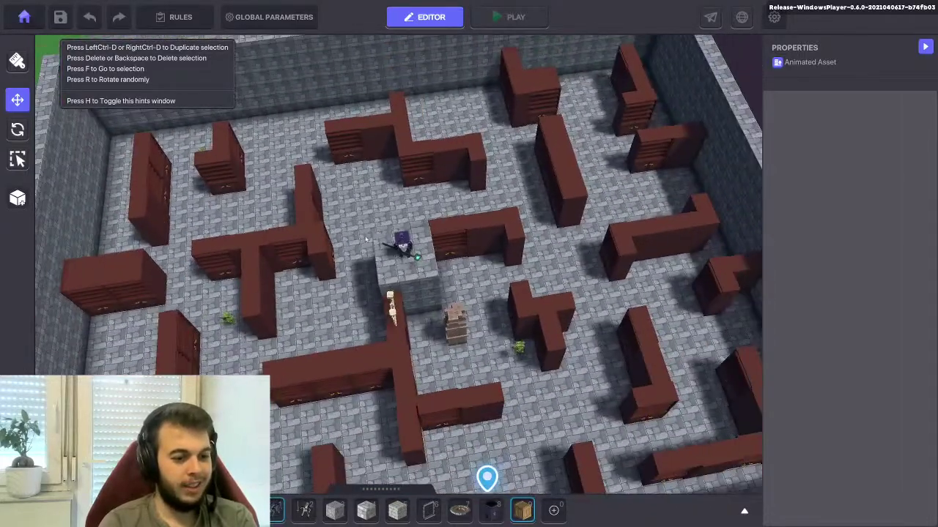
click(523, 351)
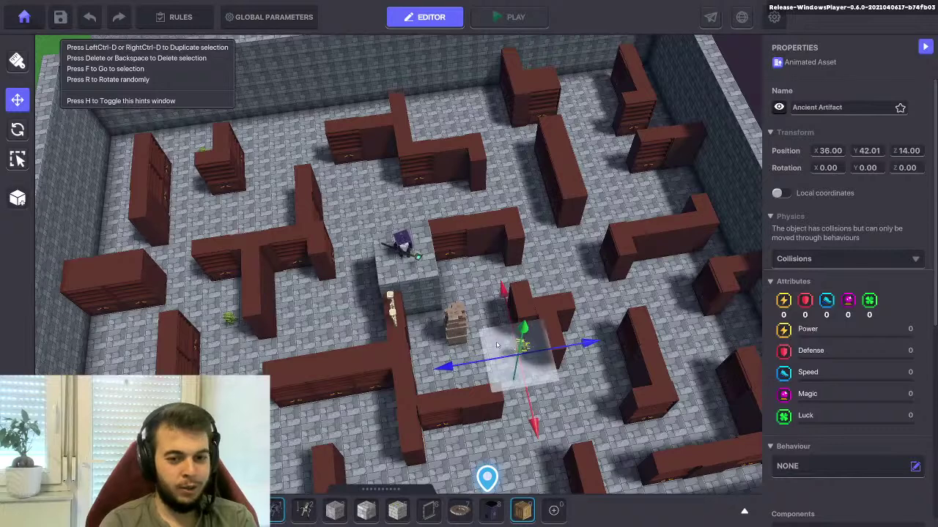
scroll(812, 314, down, 5)
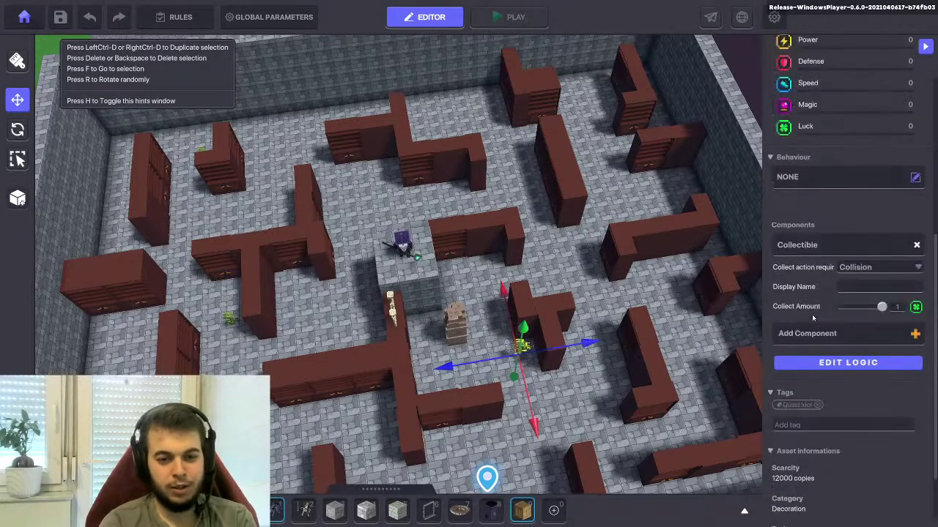
click(825, 438)
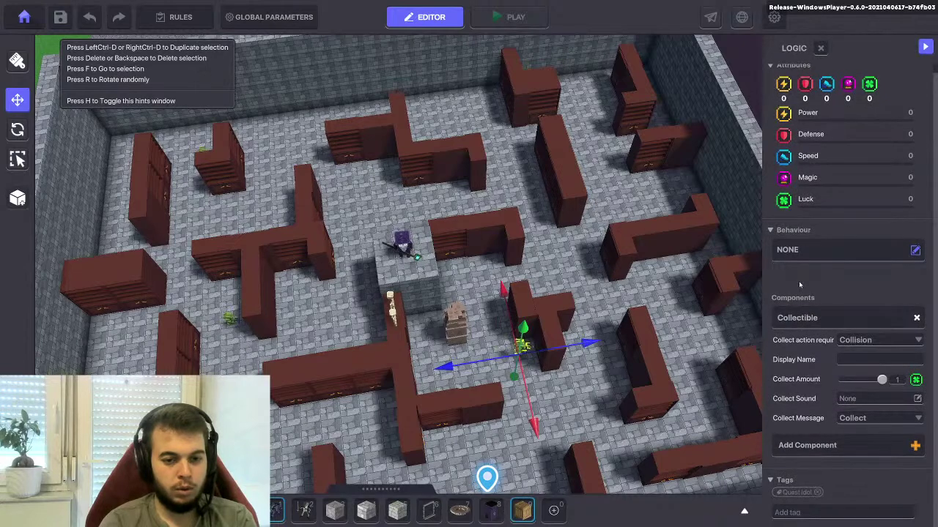
click(809, 447)
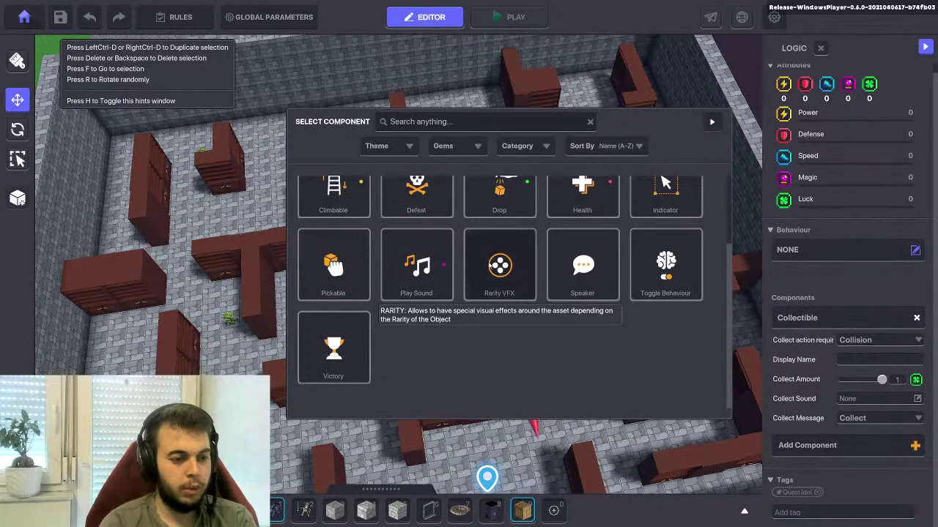
click(499, 265)
scroll(835, 324, down, 3)
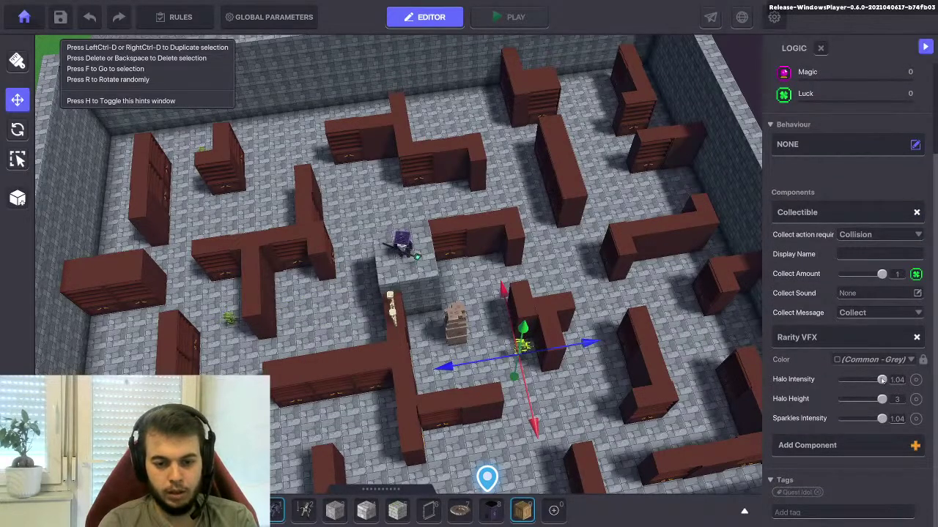
mouse_move(882, 380)
mouse_down()
mouse_move(848, 380)
mouse_move(886, 383)
mouse_up()
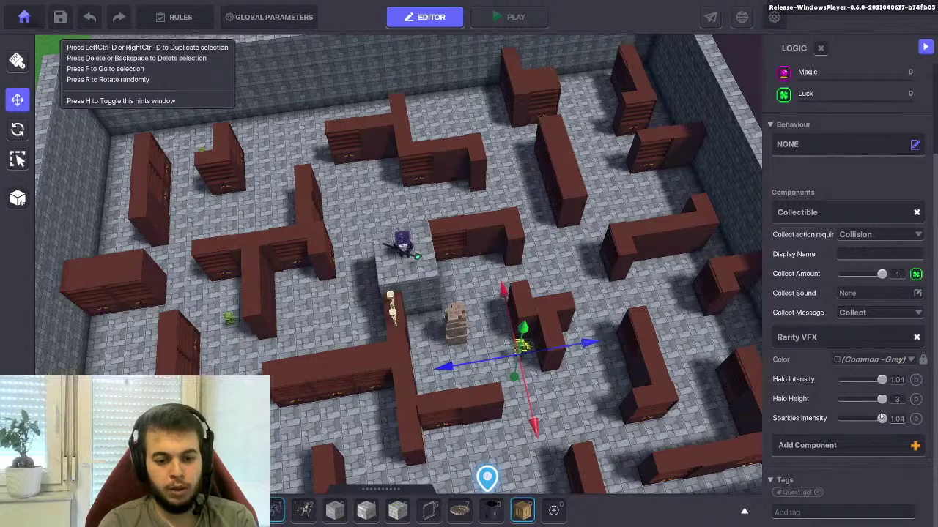
Set the required amount of the Collect Idols quest to 3 in the level rules and save the level
click(175, 17)
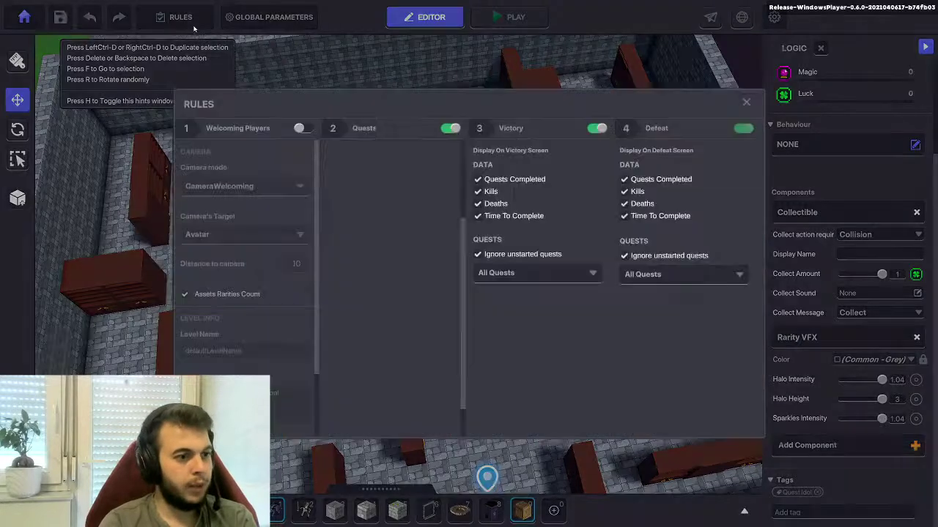
click(332, 153)
scroll(345, 293, down, 3)
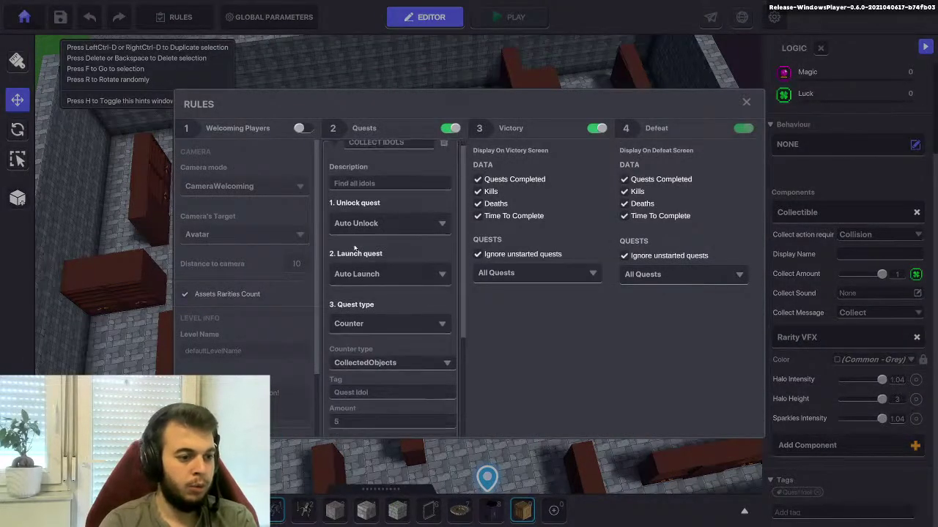
click(343, 364)
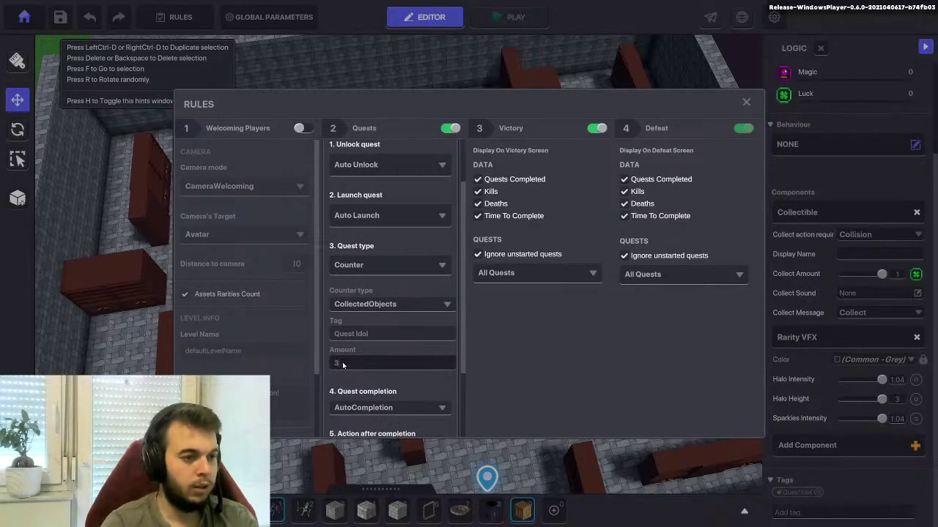
click(747, 102)
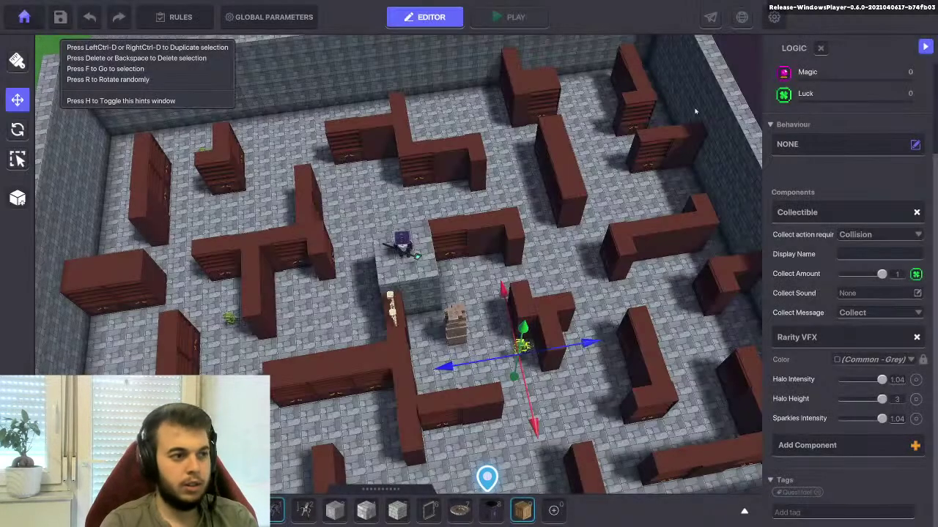
click(56, 20)
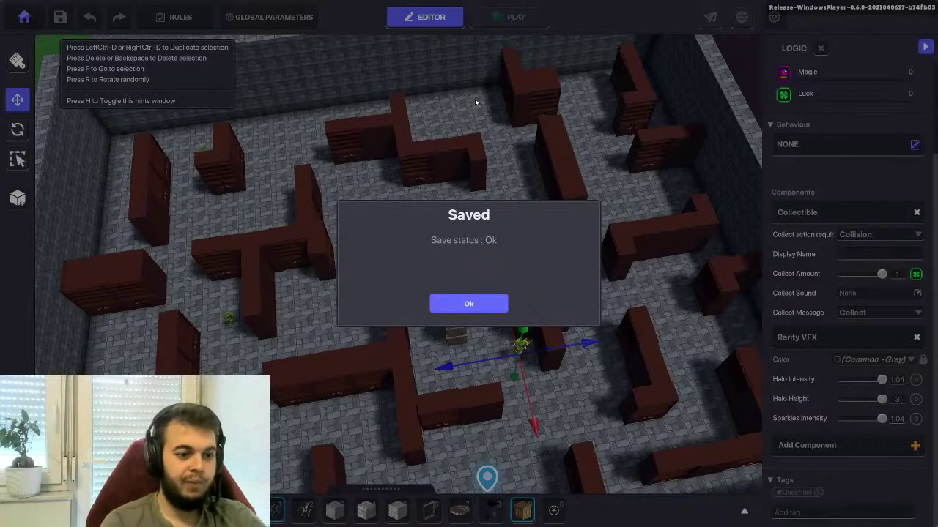
click(468, 304)
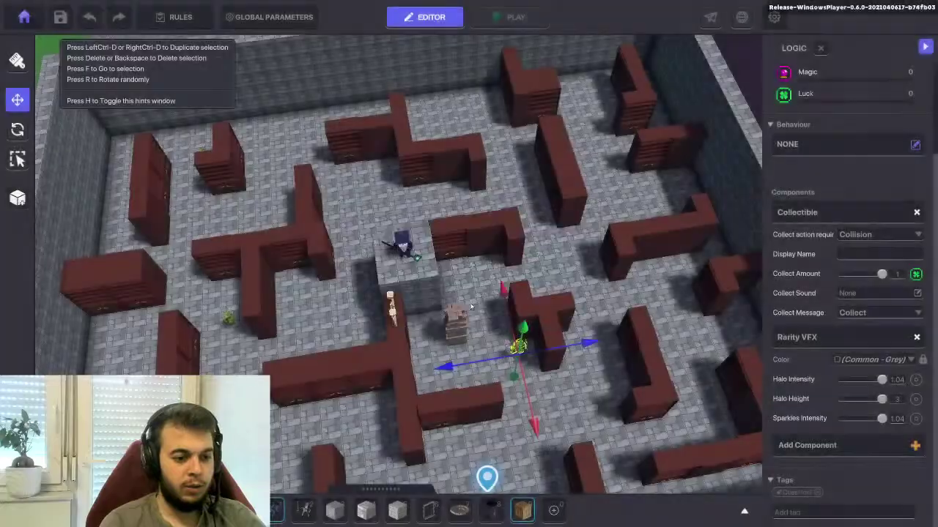
Play-test the level by running from the entrance into the library towards the highlighted idol, and return to editing
click(507, 17)
key(w)
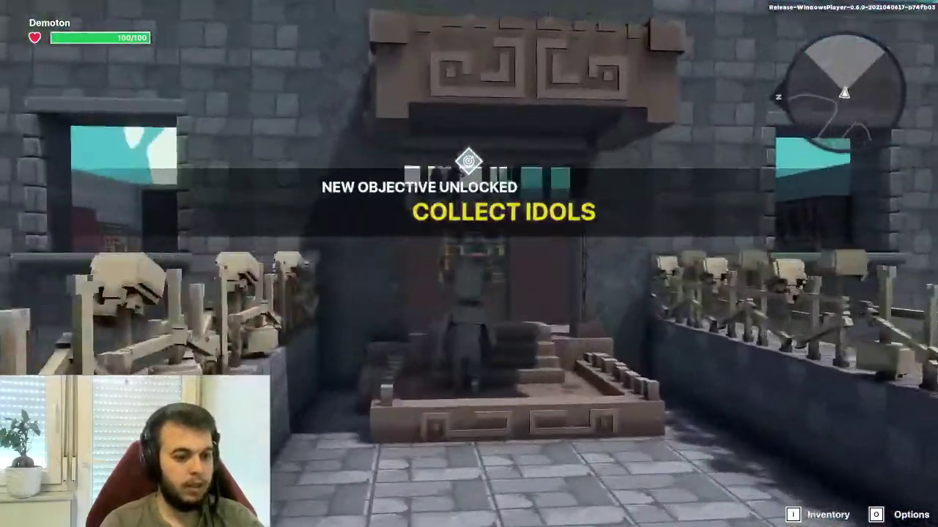
key(w)
key(d)
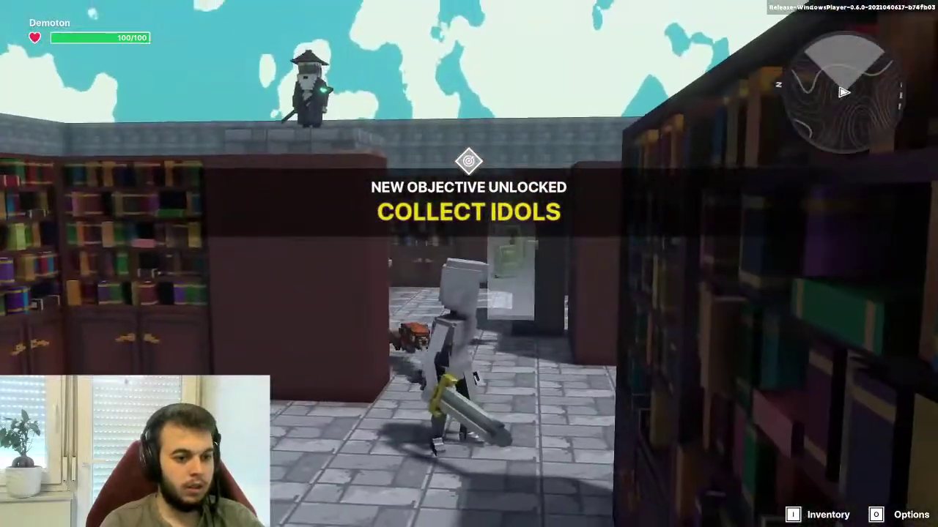
key(w)
key(space)
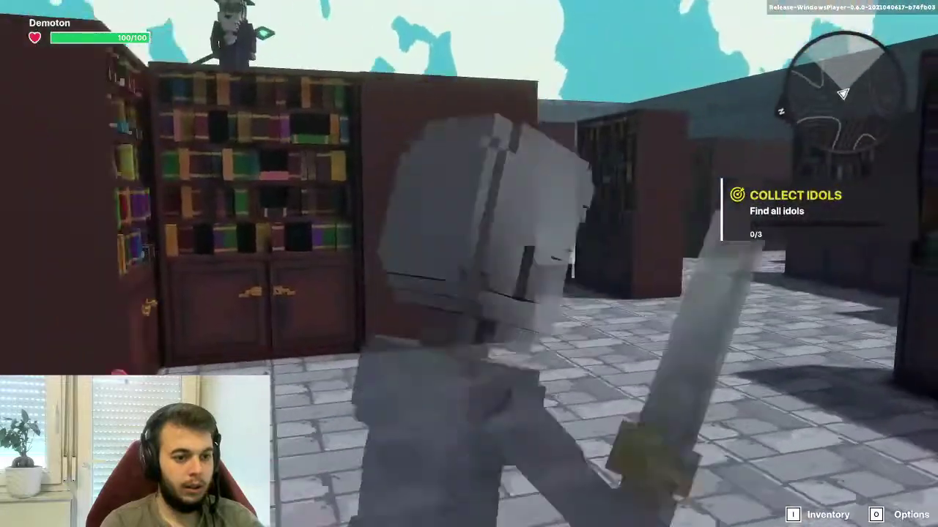
key(space)
key(w)
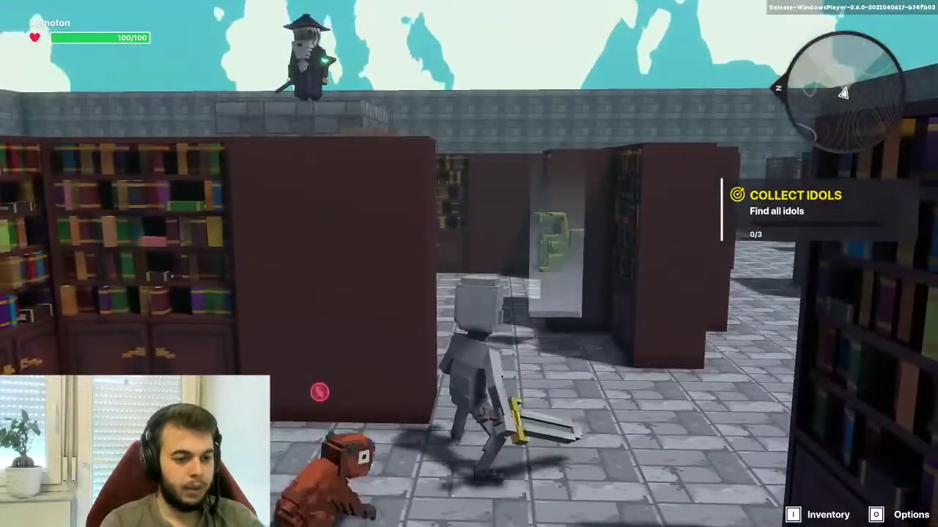
key(w)
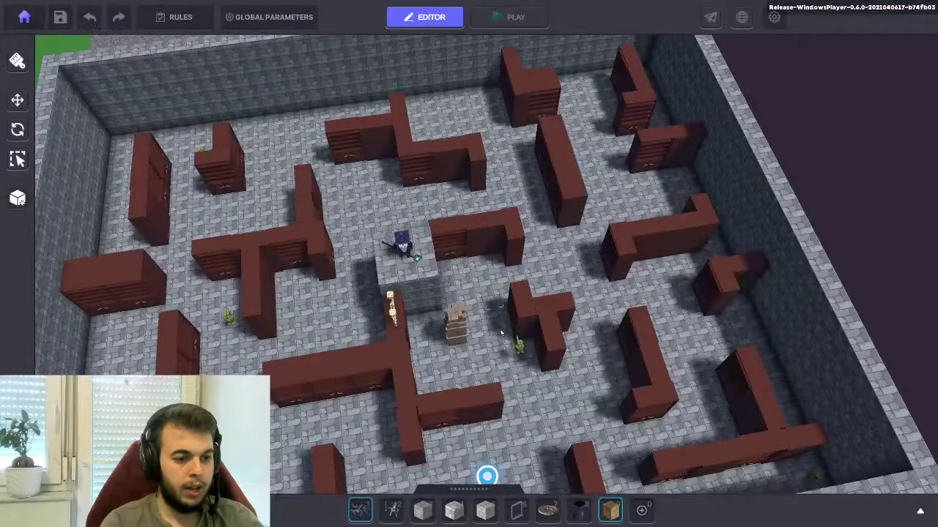
Examine the Rarity VFX settings of the Ancient Artifact near the stone pillar and its placement between the bookshelves
click(518, 347)
scroll(848, 357, down, 5)
scroll(843, 356, down, 2)
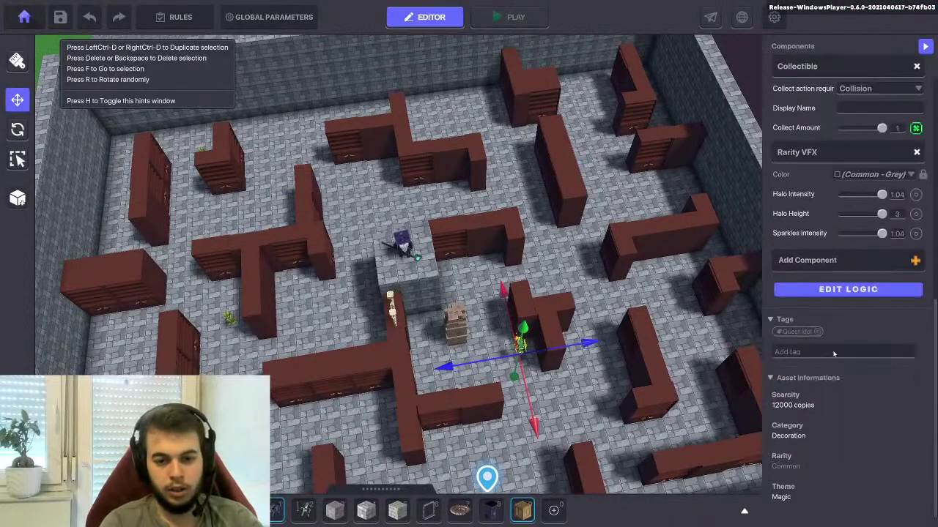
scroll(834, 355, up, 3)
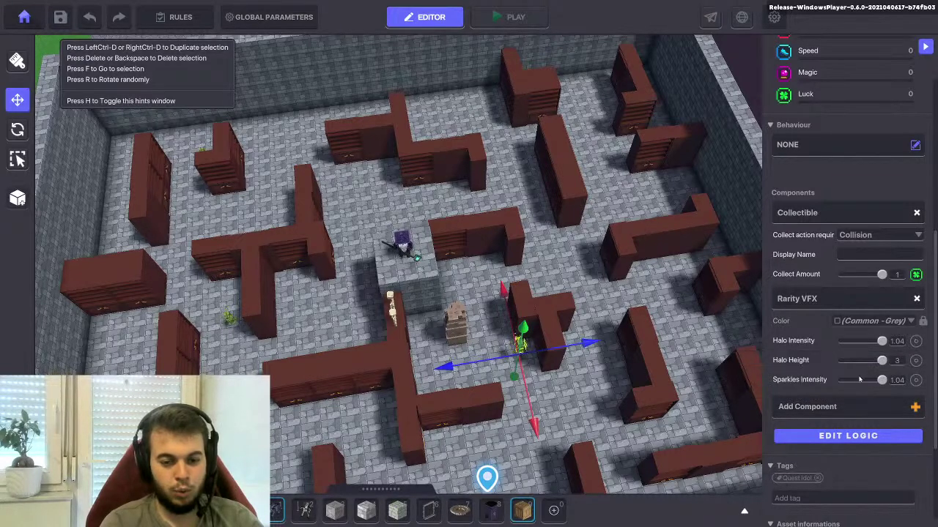
scroll(571, 354, up, 3)
middle_drag(547, 364, 505, 278)
scroll(505, 278, up, 3)
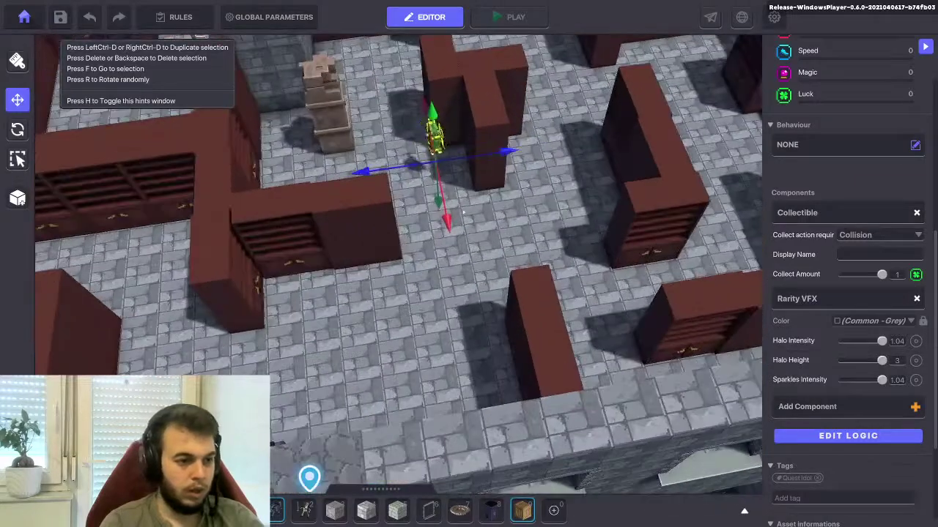
middle_drag(463, 223, 494, 278)
right_drag(493, 278, 505, 216)
scroll(505, 216, up, 3)
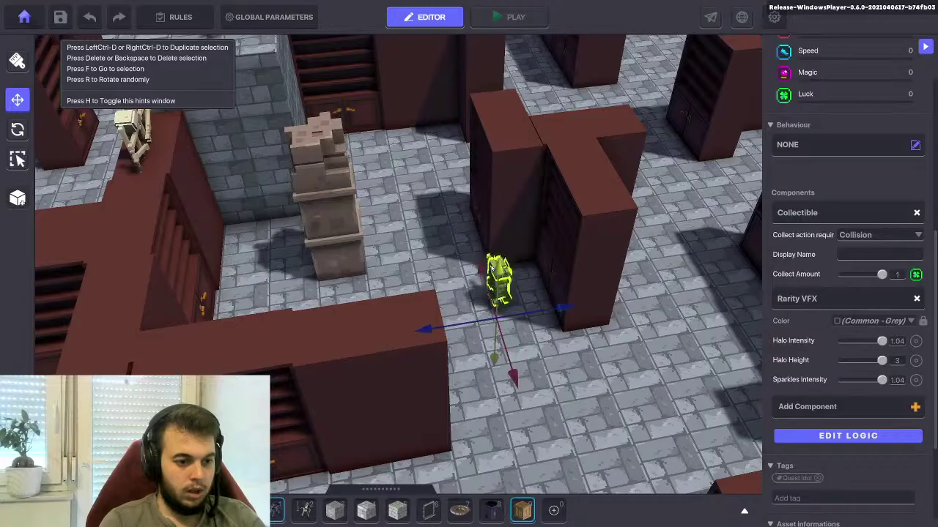
Play-test the Collect Idols quest by searching the maze and collecting an Ancient Artifact, and return to editing
click(516, 17)
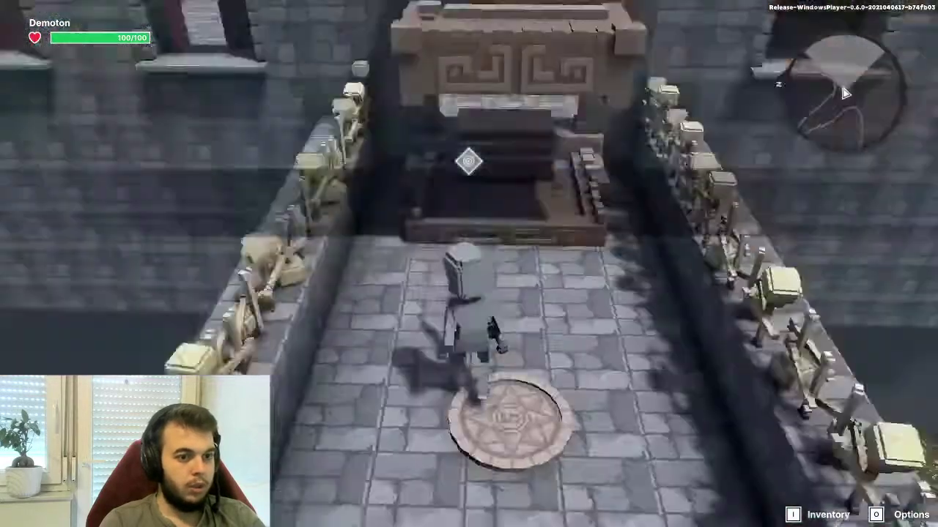
key(w)
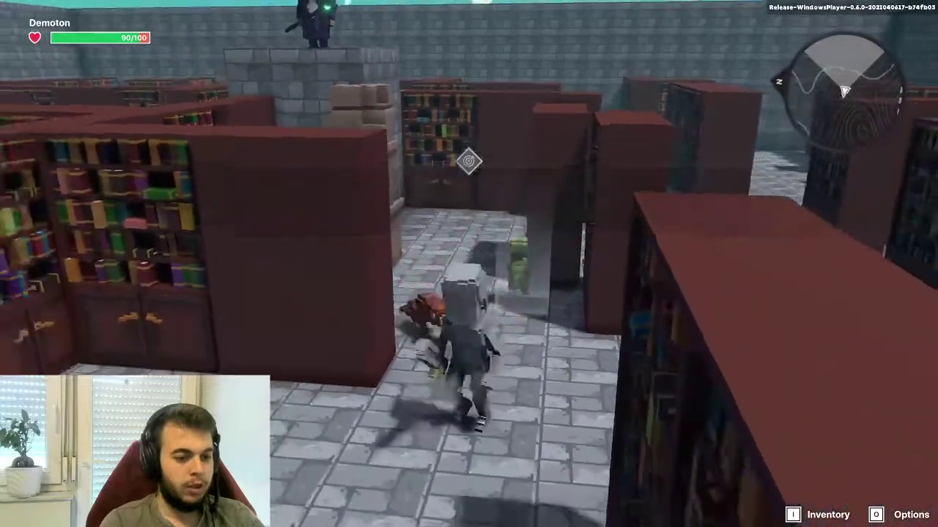
key(s)
key(w)
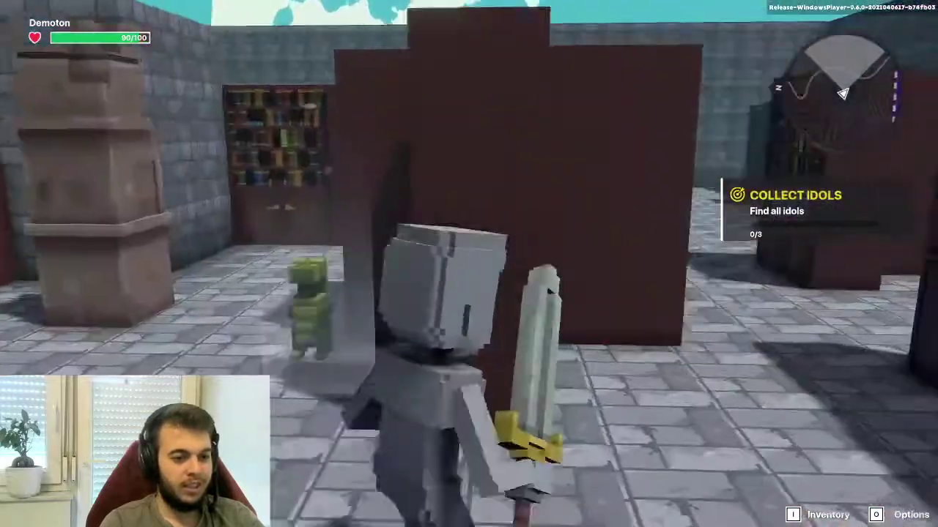
key(w)
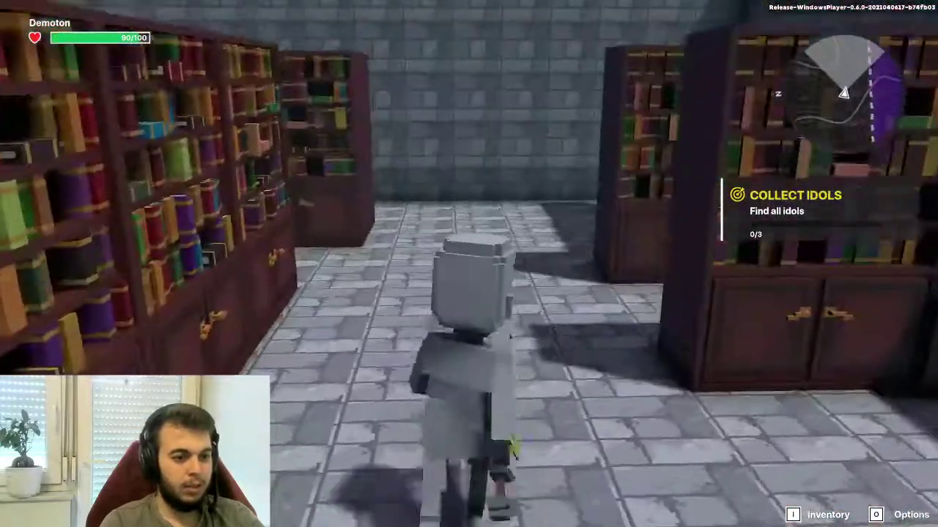
key(w)
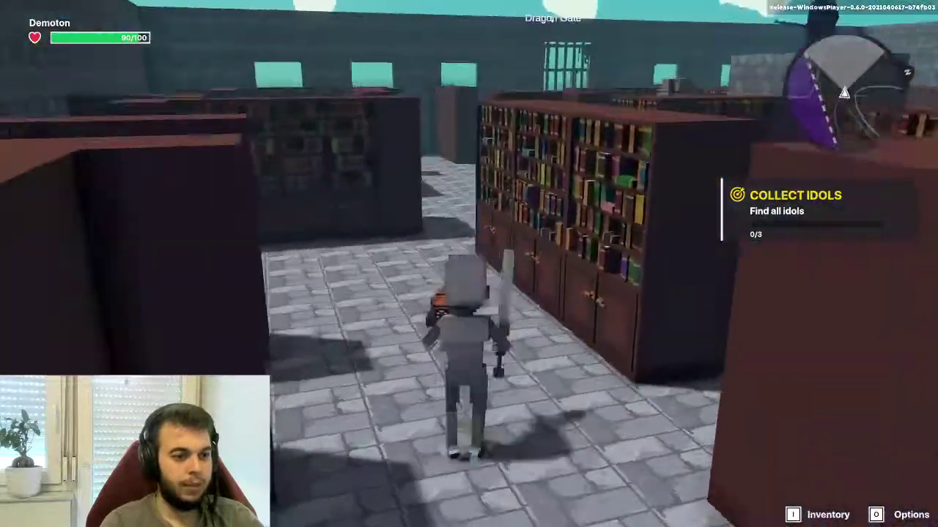
key(w)
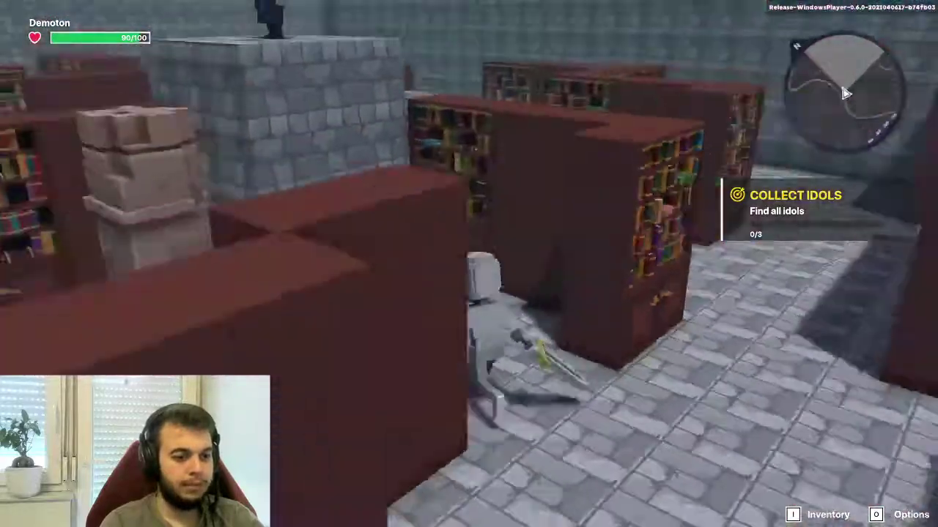
key(w)
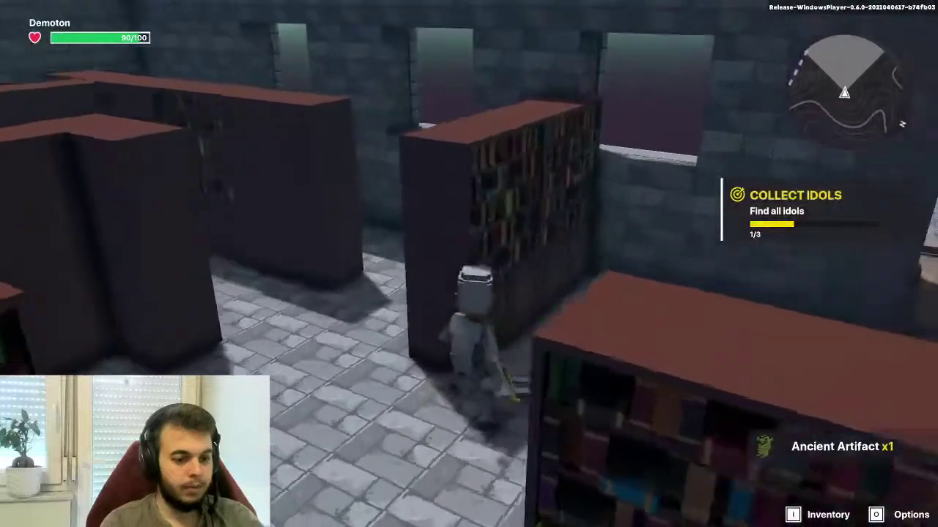
key(w)
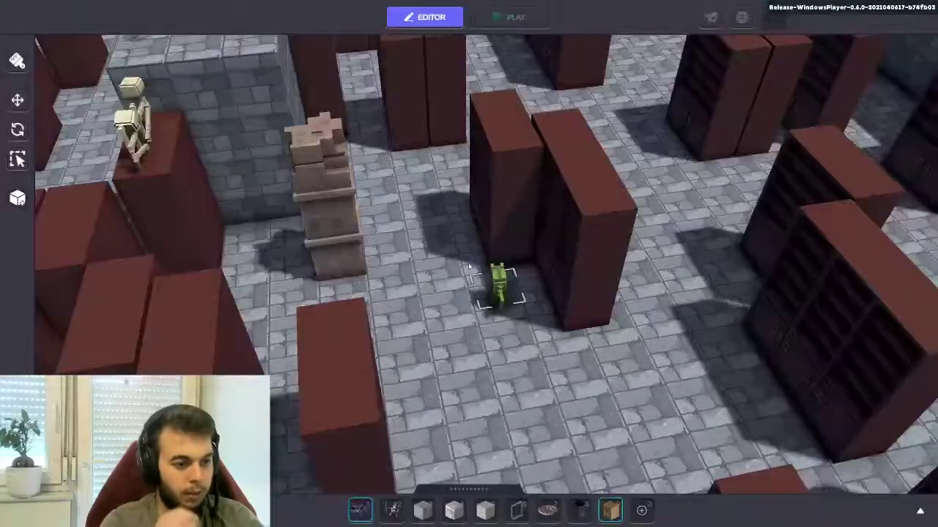
Add a Rarity VFX component to the Ancient Artifact hidden behind the bookshelves beside the library's outer wall
scroll(472, 265, down, 8)
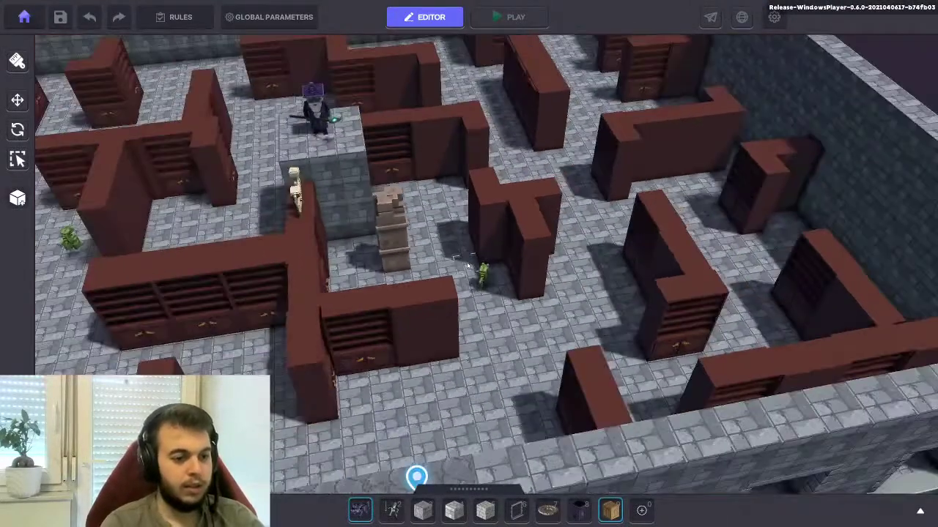
middle_drag(513, 236, 603, 360)
right_drag(579, 315, 431, 363)
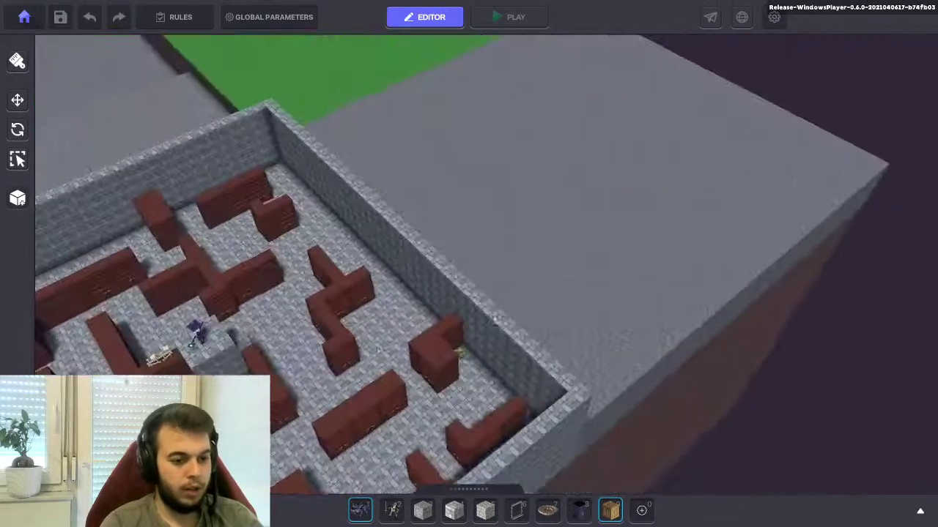
click(460, 355)
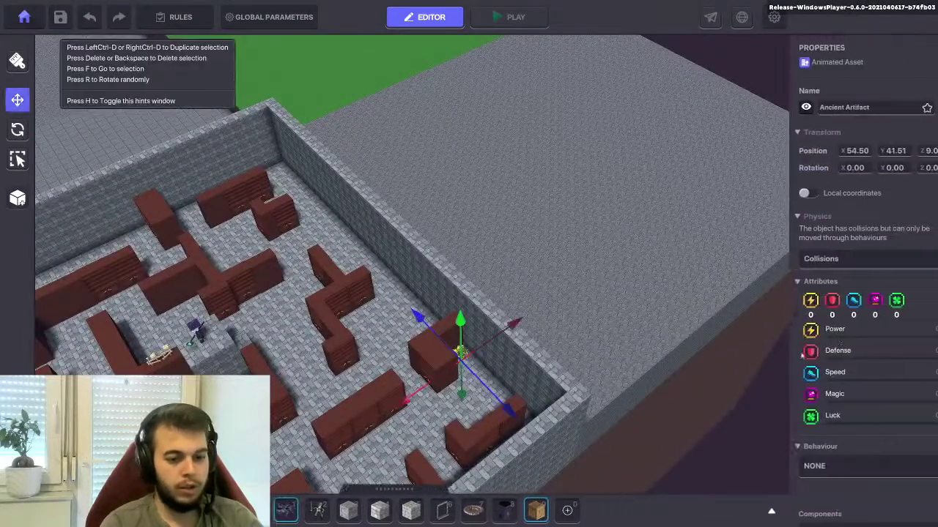
scroll(811, 338, down, 5)
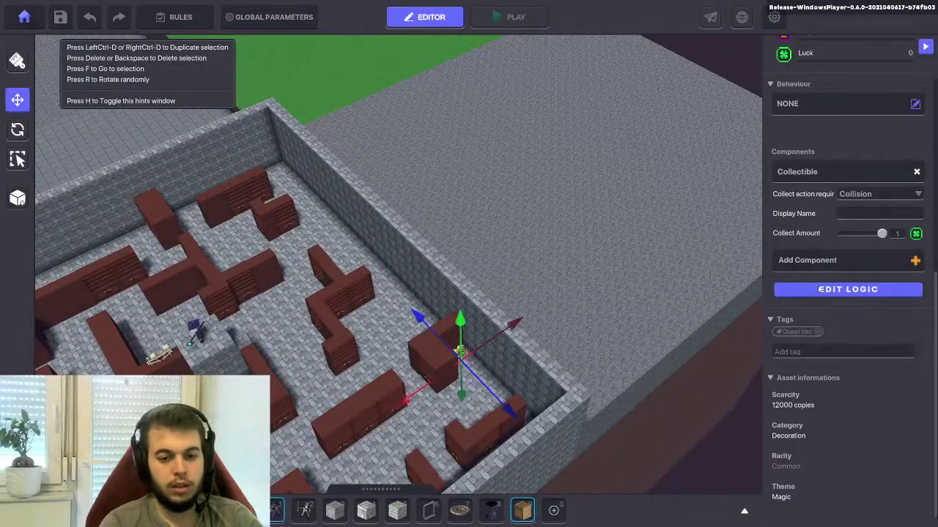
click(810, 261)
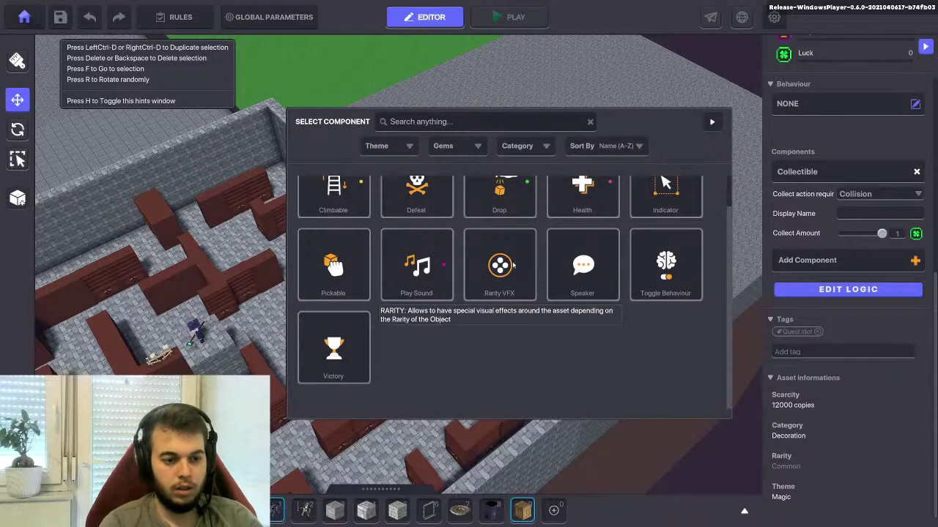
click(531, 292)
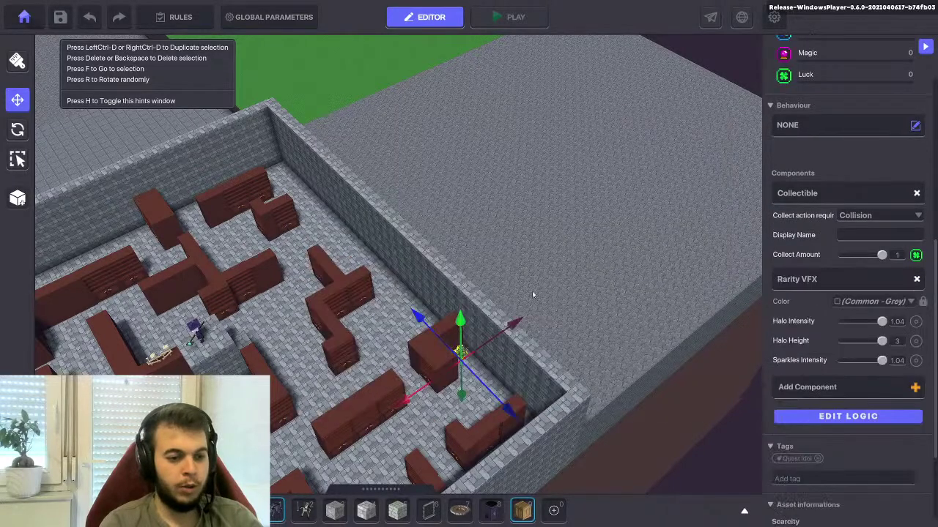
Examine the components of the Ancient Artifact in the opposite library corner and the placement of the one behind the bookshelves at the outer wall
key(a)
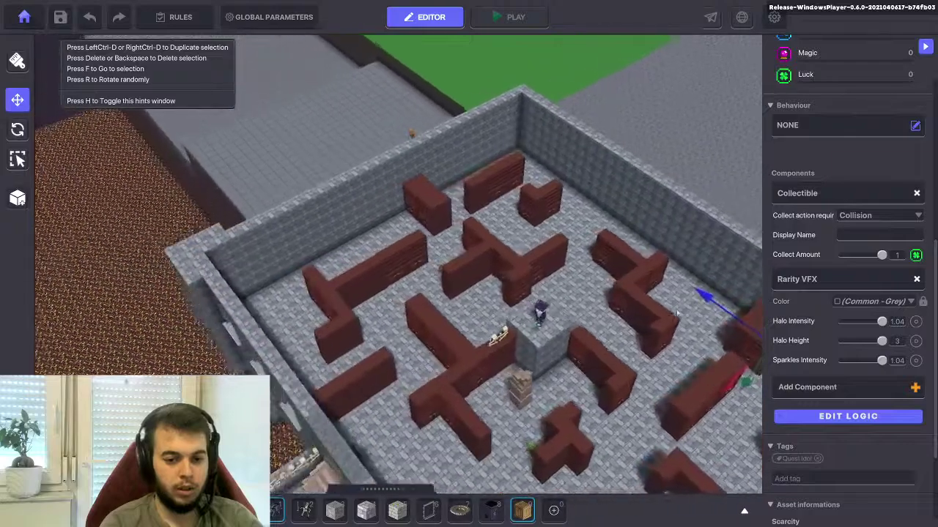
right_drag(480, 256, 518, 253)
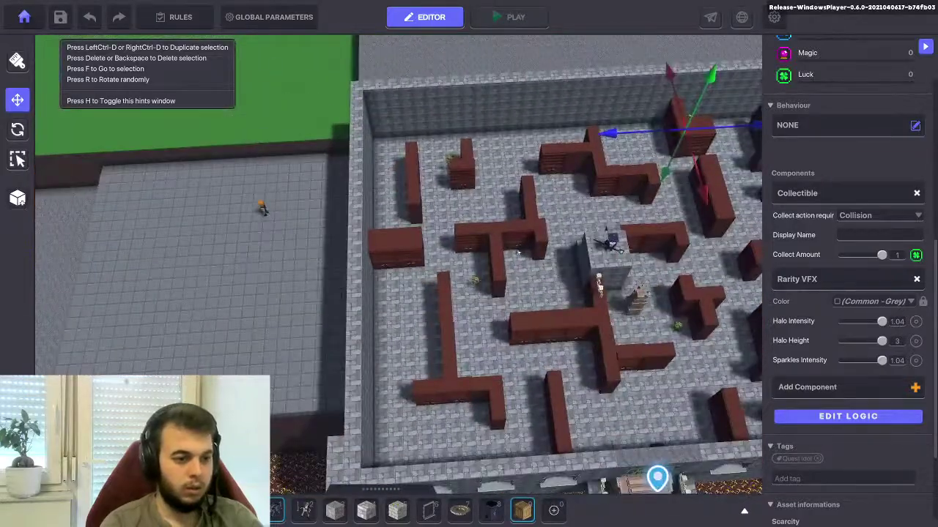
click(452, 167)
key(f)
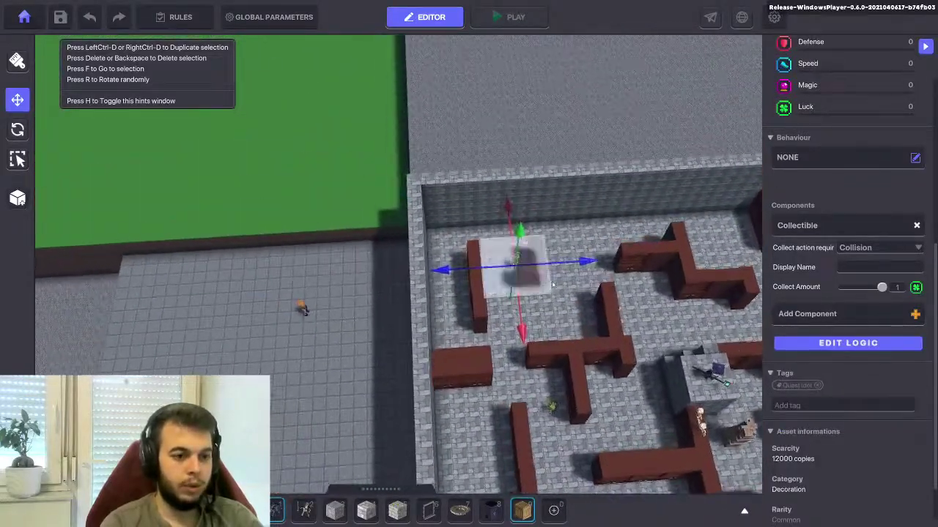
right_drag(553, 285, 652, 220)
scroll(525, 146, up, 2)
right_drag(526, 146, 507, 297)
scroll(350, 300, up, 4)
click(332, 299)
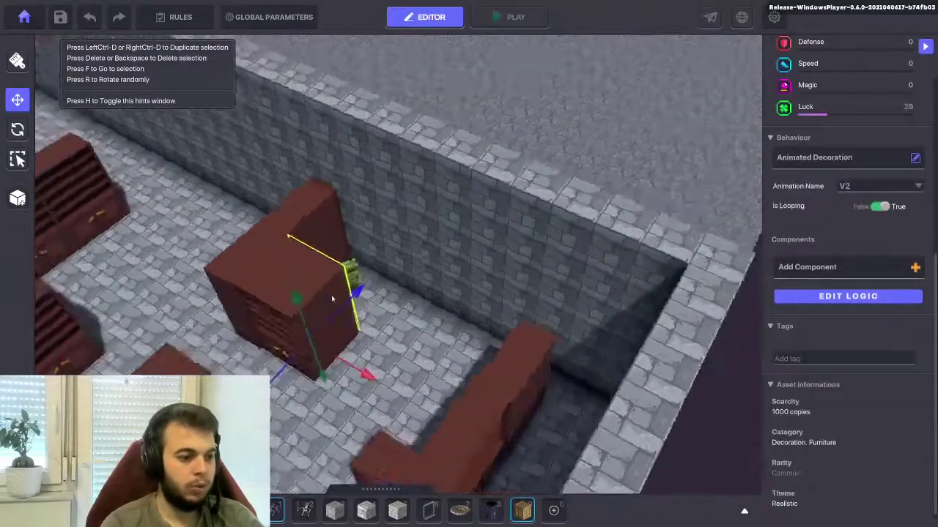
right_drag(332, 299, 367, 241)
click(365, 240)
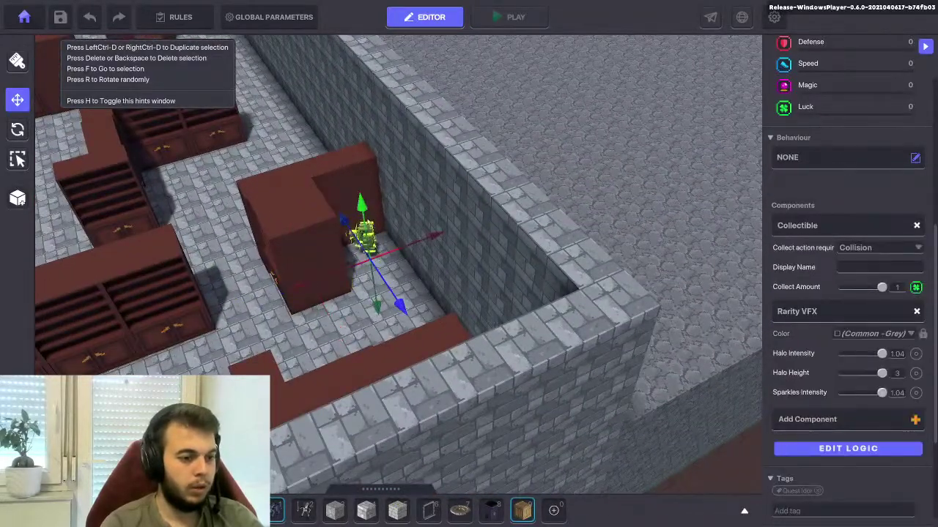
click(300, 196)
middle_drag(301, 194, 327, 207)
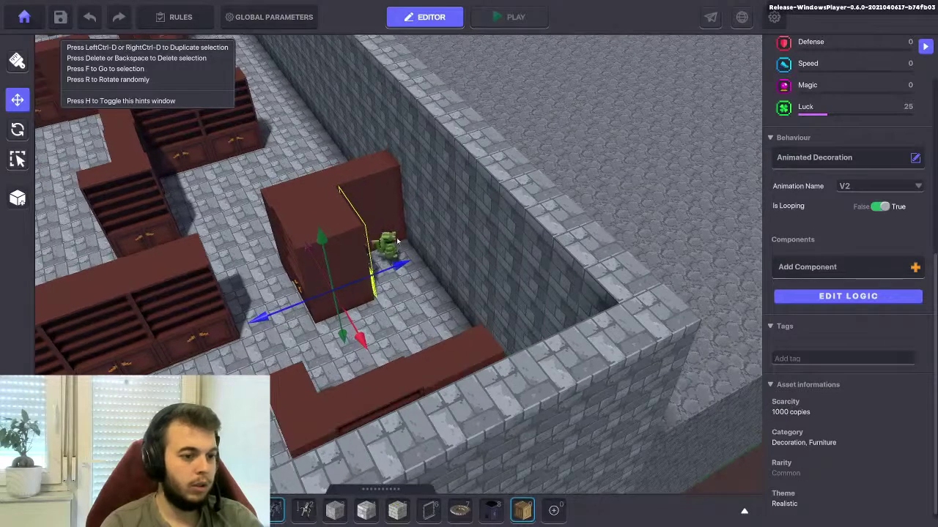
click(389, 244)
scroll(833, 256, up, 5)
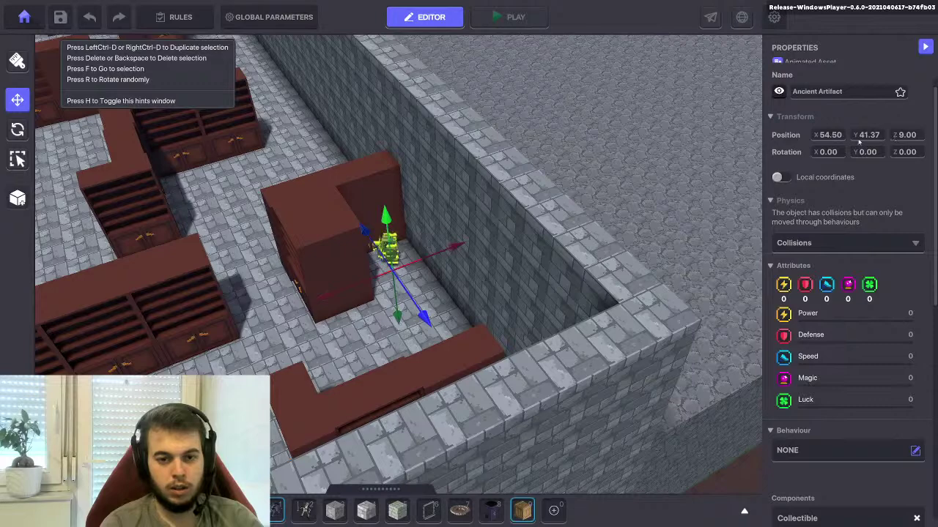
Add a Rarity VFX component to the Ancient Artifact standing in the passage between the long bookshelf rows
middle_drag(356, 257, 448, 451)
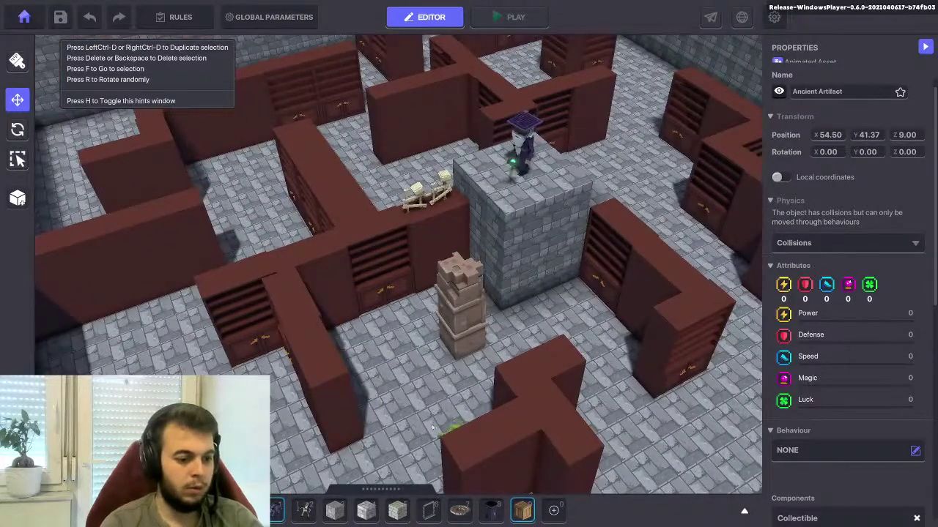
right_drag(432, 428, 556, 415)
click(672, 383)
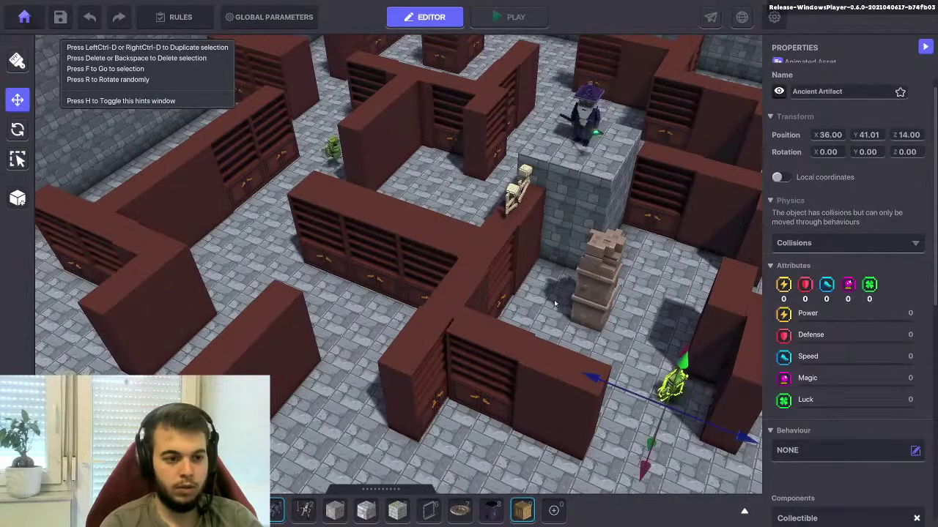
middle_drag(412, 205, 498, 317)
click(401, 240)
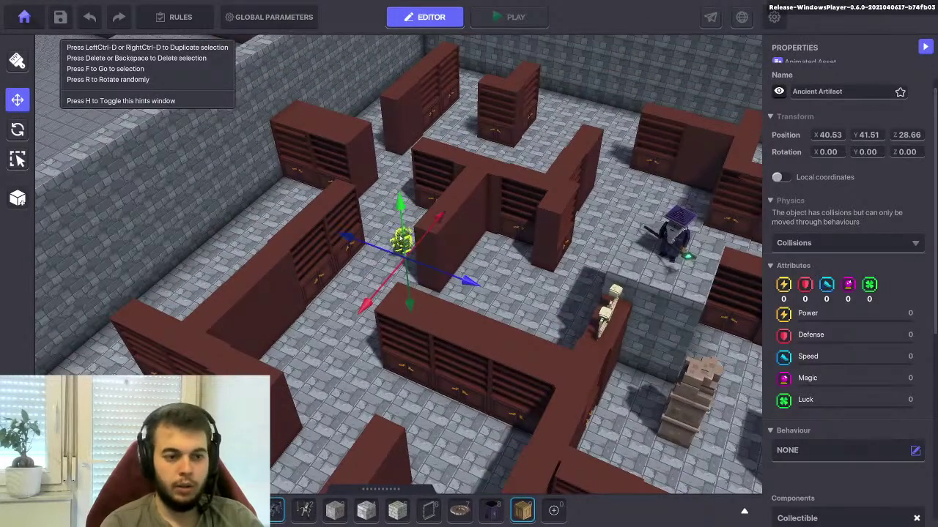
scroll(808, 419, down, 5)
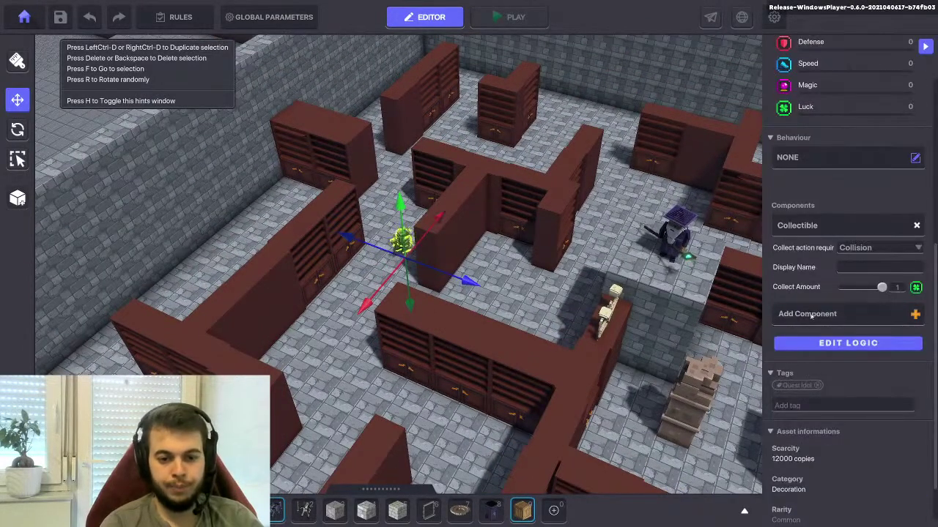
click(808, 317)
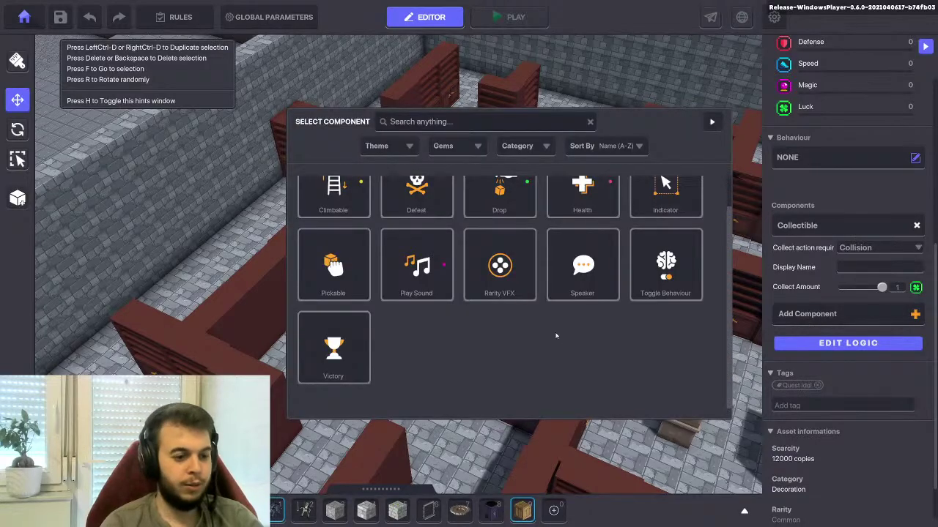
click(499, 265)
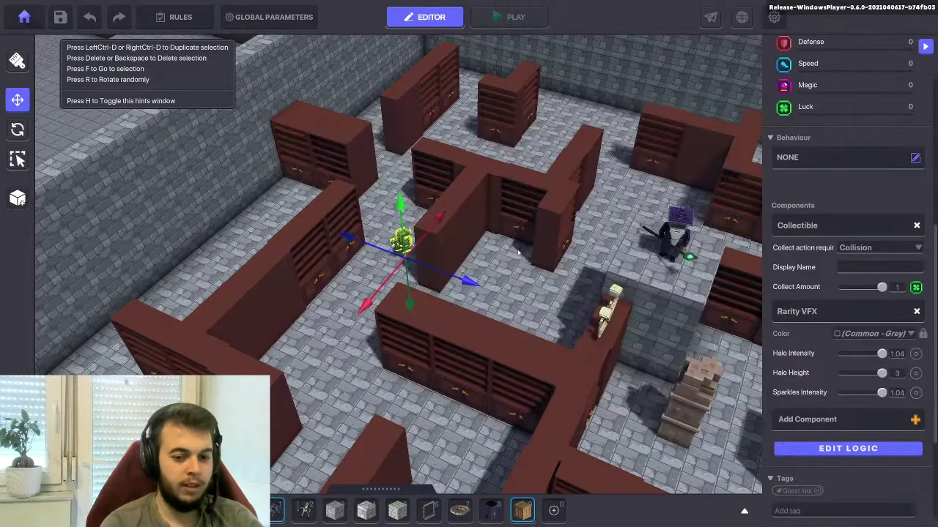
Lower the Ancient Artifacts beside the small L-shaped bookshelf and in the passage between the bookshelf rows to height Y 41.01
middle_drag(518, 253, 528, 298)
right_drag(527, 297, 346, 321)
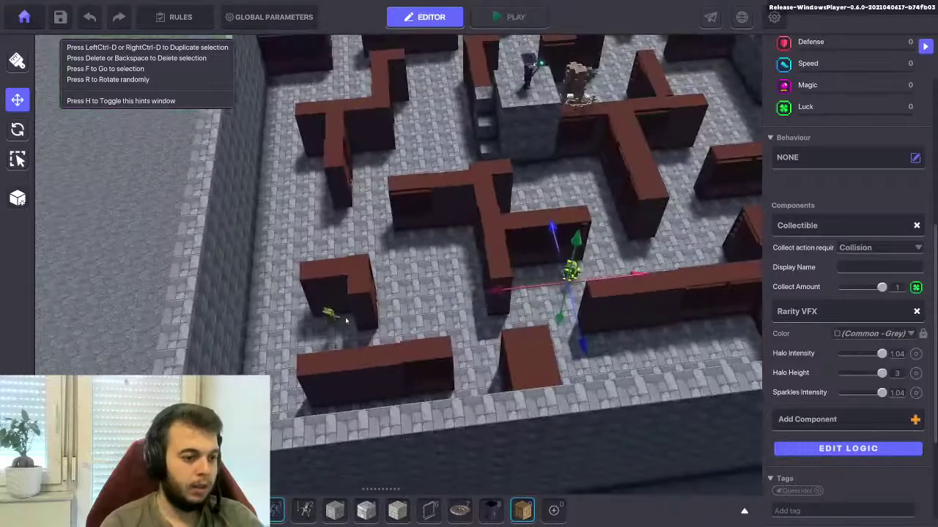
click(333, 316)
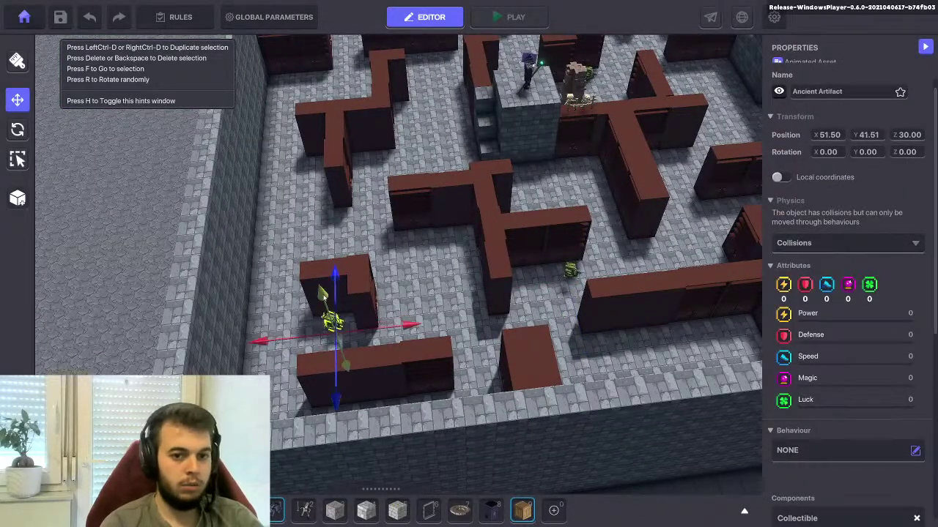
drag(313, 293, 323, 299)
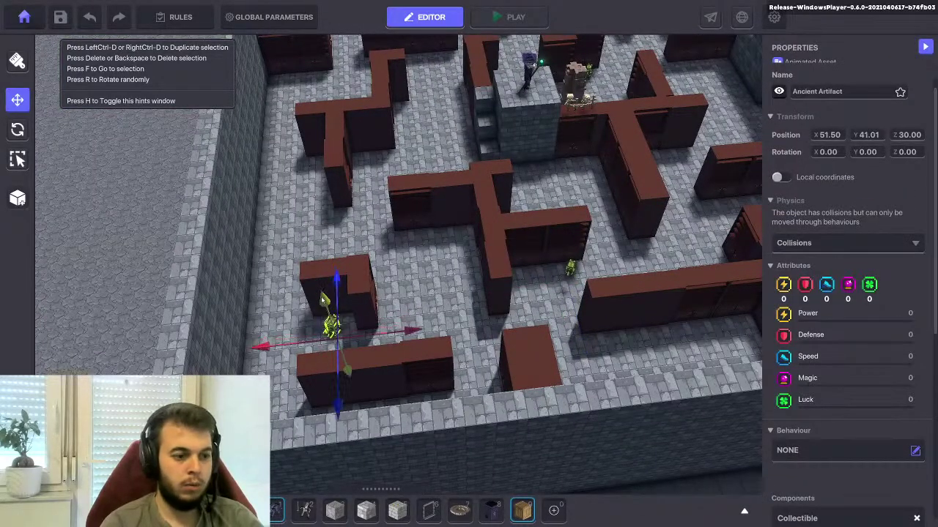
click(570, 271)
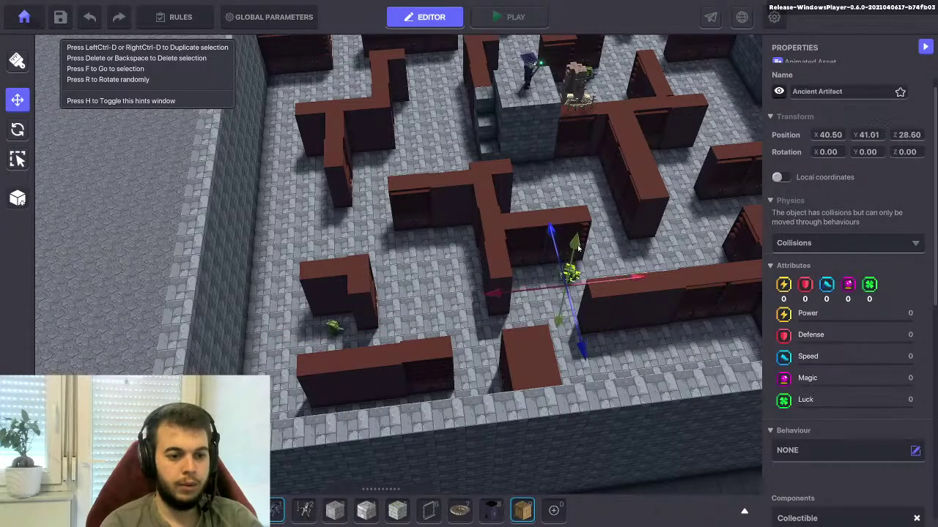
Check the Rarity VFX of the Ancient Artifact by the stone pillar and lower the one beside the outer wall to Y 41.01
middle_drag(588, 213, 488, 271)
click(476, 189)
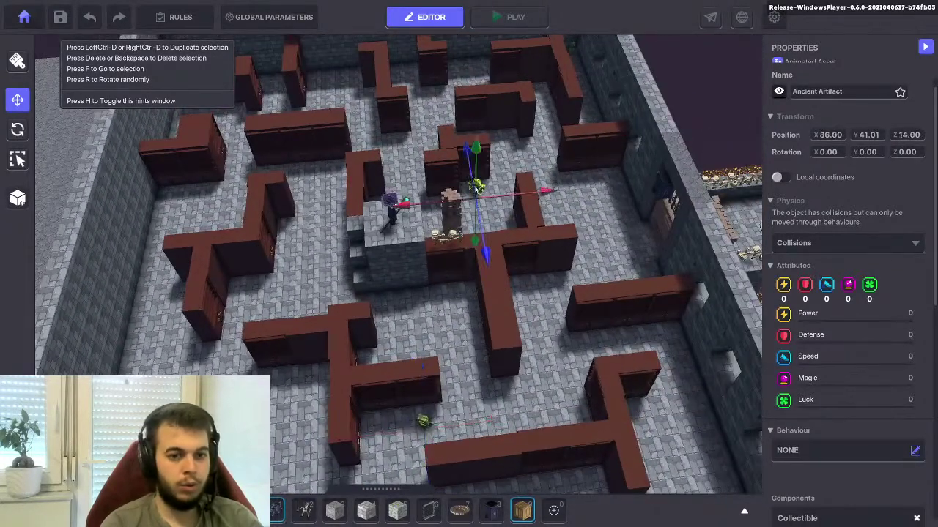
middle_drag(461, 184, 519, 276)
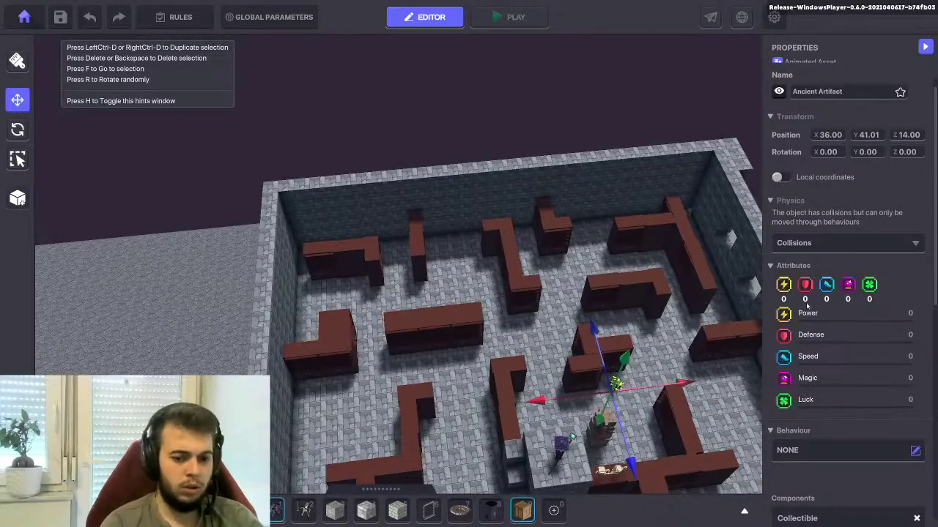
scroll(807, 305, down, 4)
right_drag(460, 300, 450, 320)
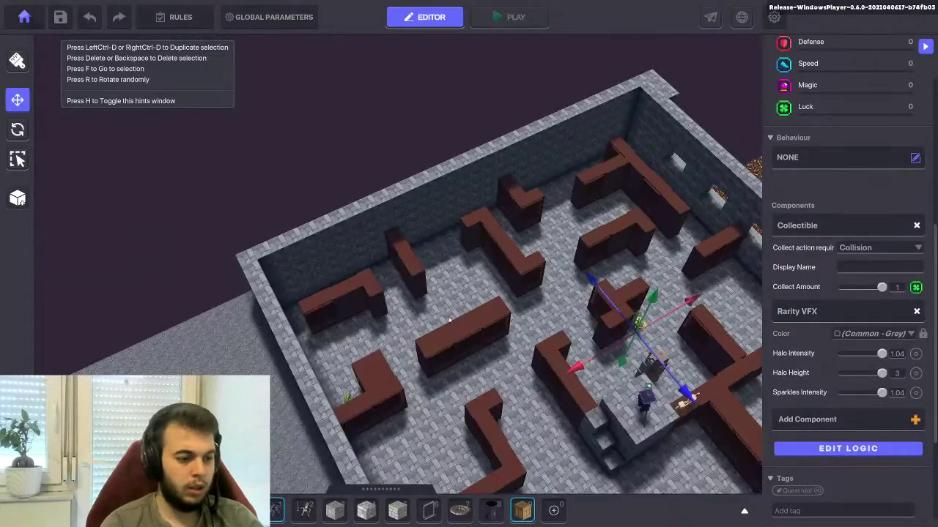
click(350, 398)
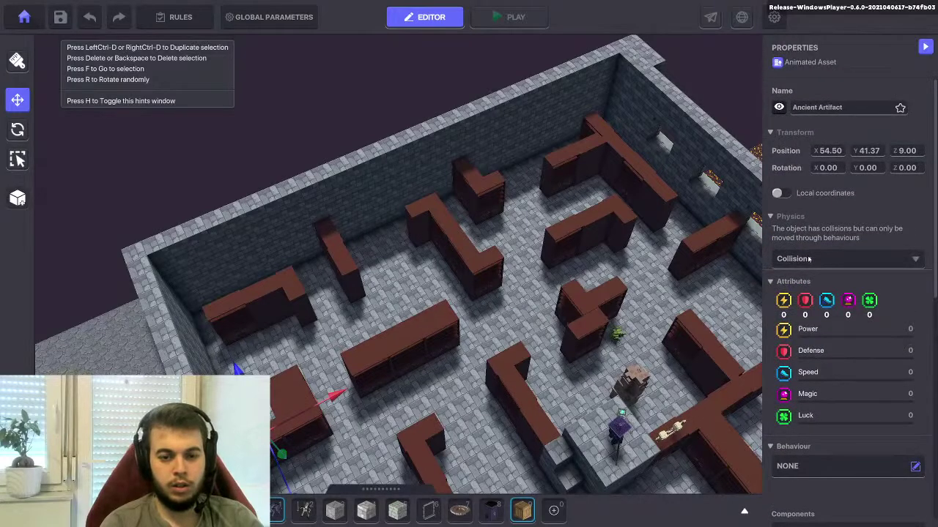
drag(283, 454, 285, 459)
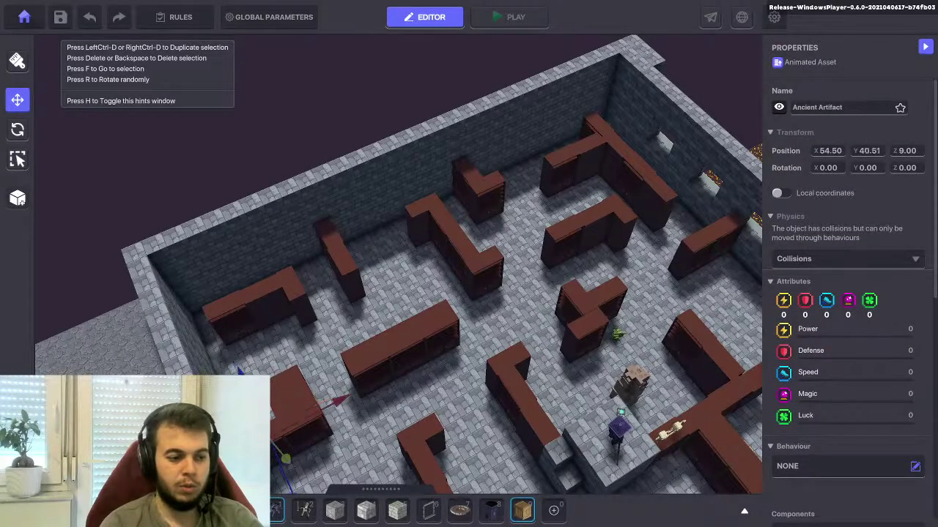
right_drag(401, 408, 194, 329)
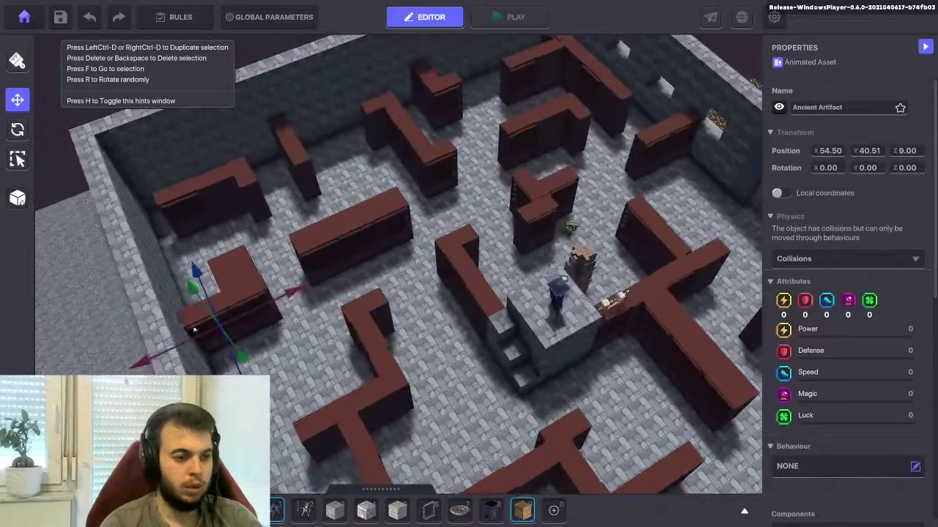
drag(195, 299, 178, 284)
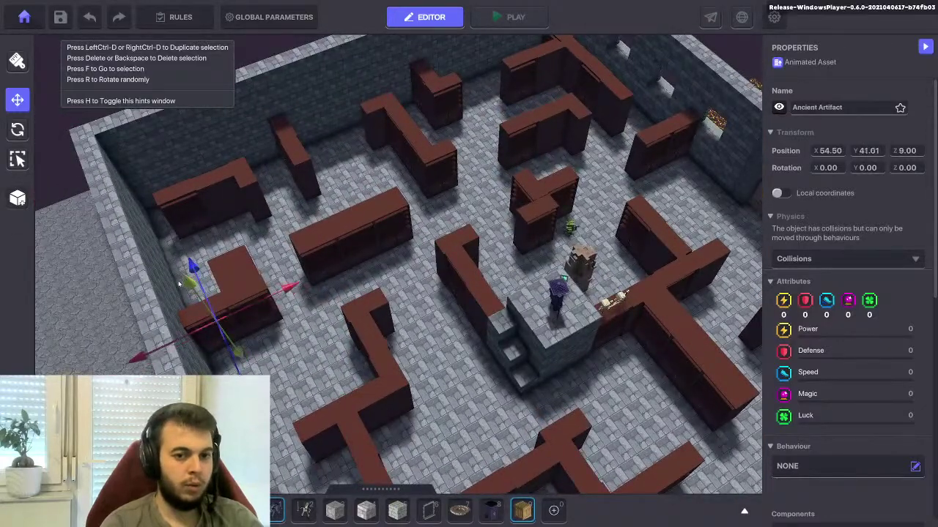
Check the Collectible and Rarity VFX settings of the Ancient Artifact in the passage between the bookshelf rows
click(573, 228)
middle_drag(586, 250, 502, 225)
click(356, 408)
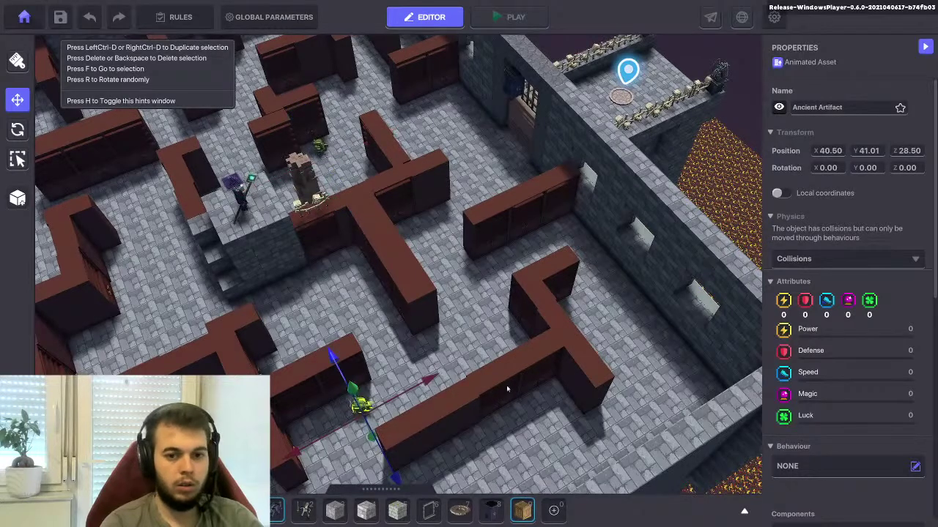
scroll(806, 285, down, 7)
scroll(806, 286, up, 2)
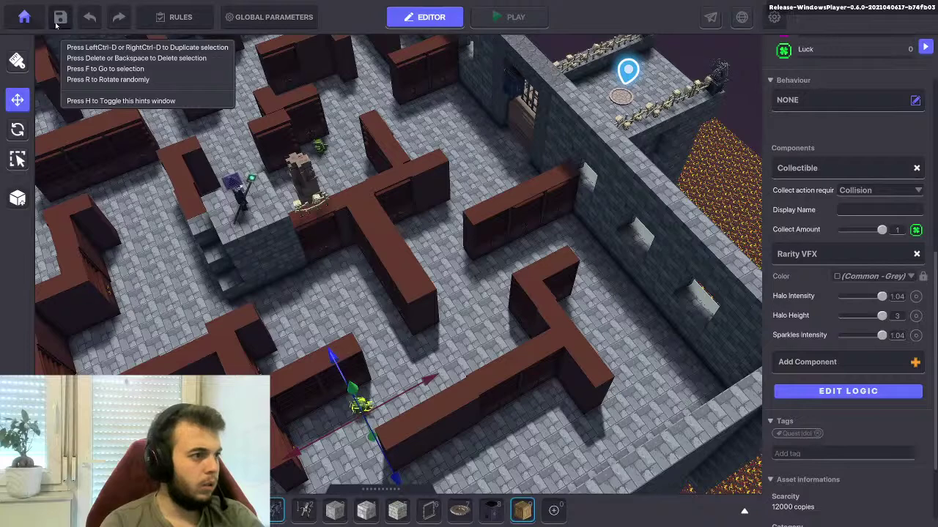
Set the required amount of the Collect Idols quest to 5 in the level rules
click(176, 17)
click(334, 157)
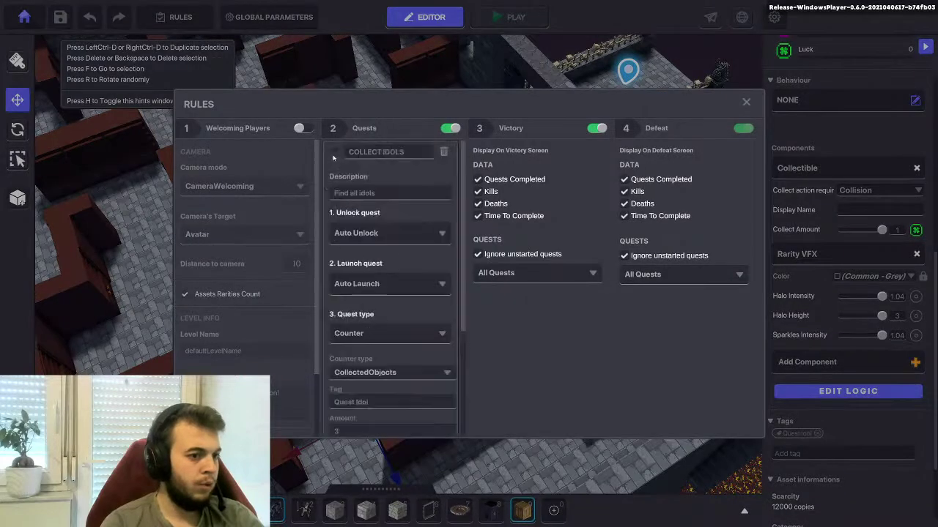
click(356, 431)
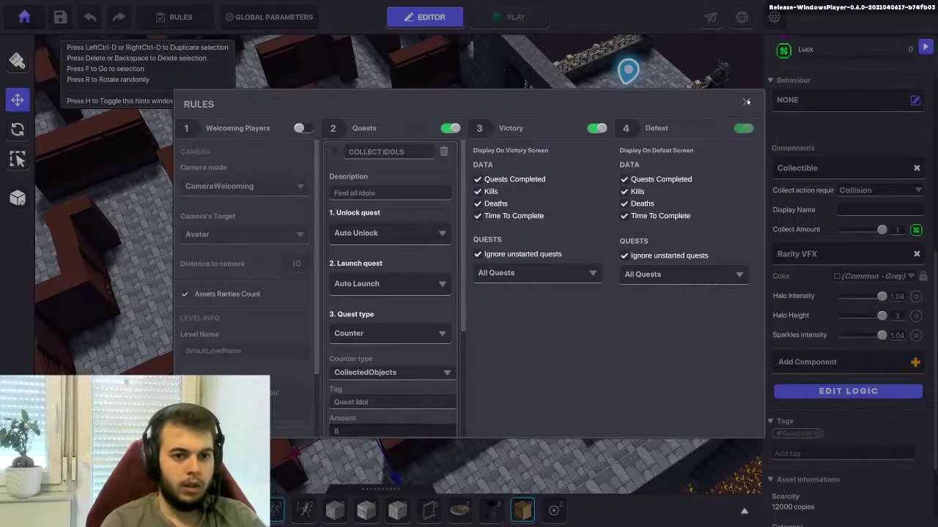
click(747, 101)
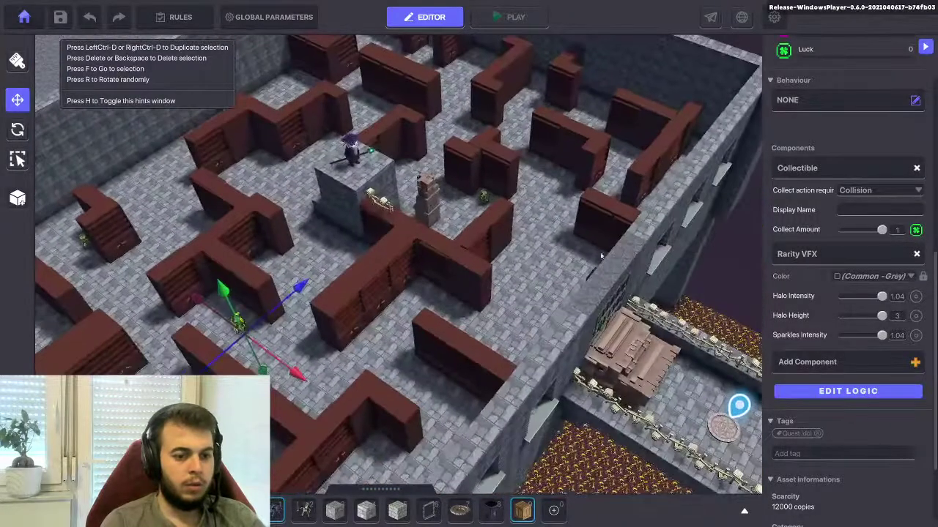
Remove the Trigger message from the messages required by the Dragon Gate's Door behaviour
click(324, 228)
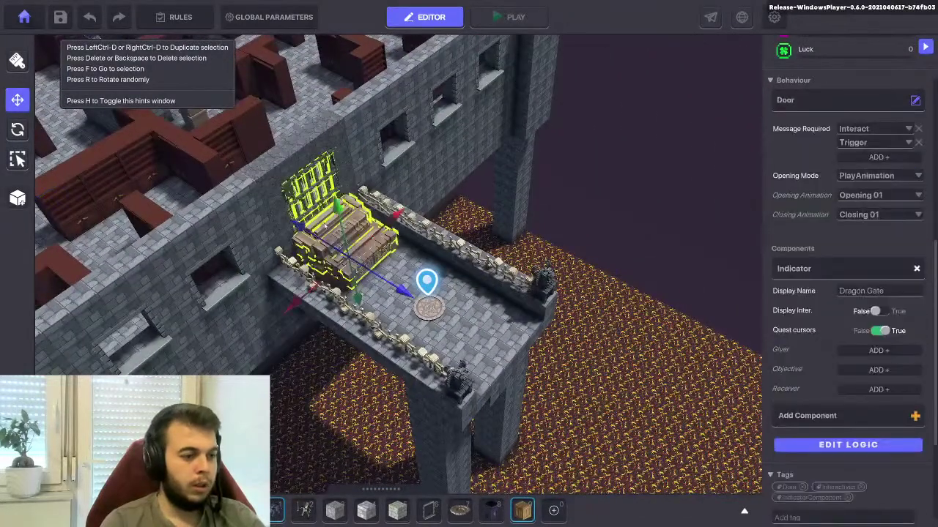
middle_drag(327, 231, 470, 263)
right_drag(470, 258, 520, 242)
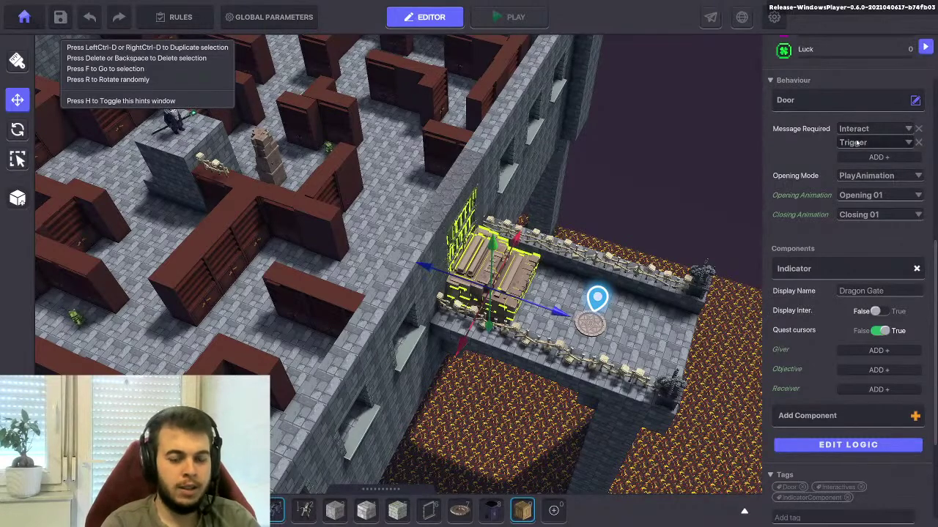
click(919, 143)
Remove the Message Broadcaster behaviour from the hidden object just inside the gate
right_drag(367, 242, 506, 234)
click(448, 234)
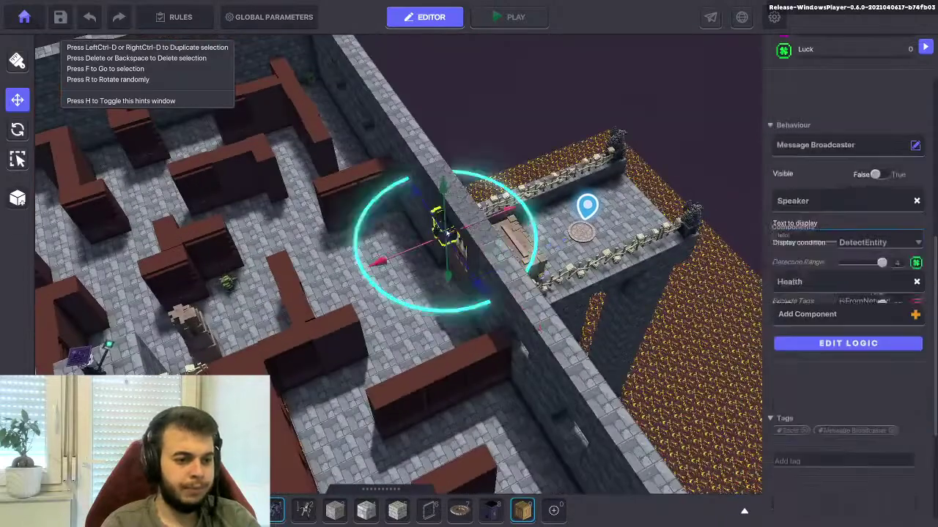
scroll(822, 166, up, 1)
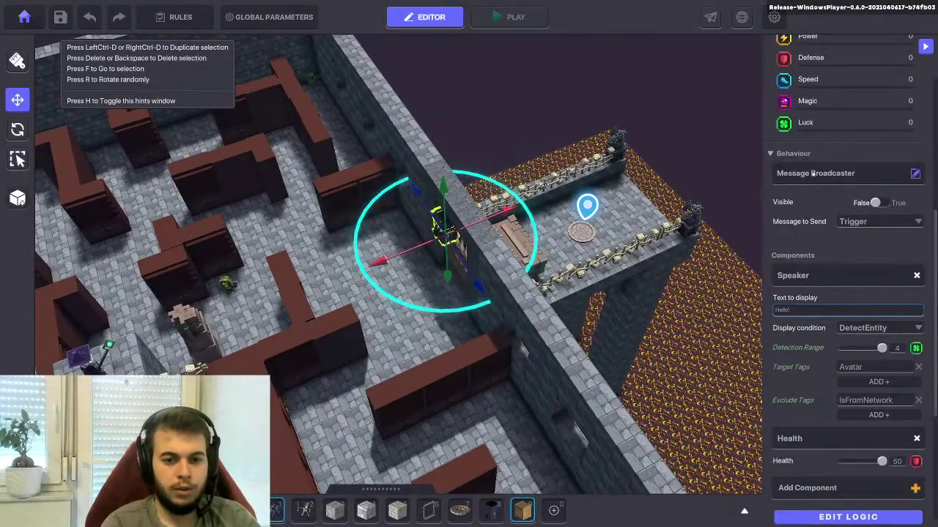
click(790, 173)
click(315, 196)
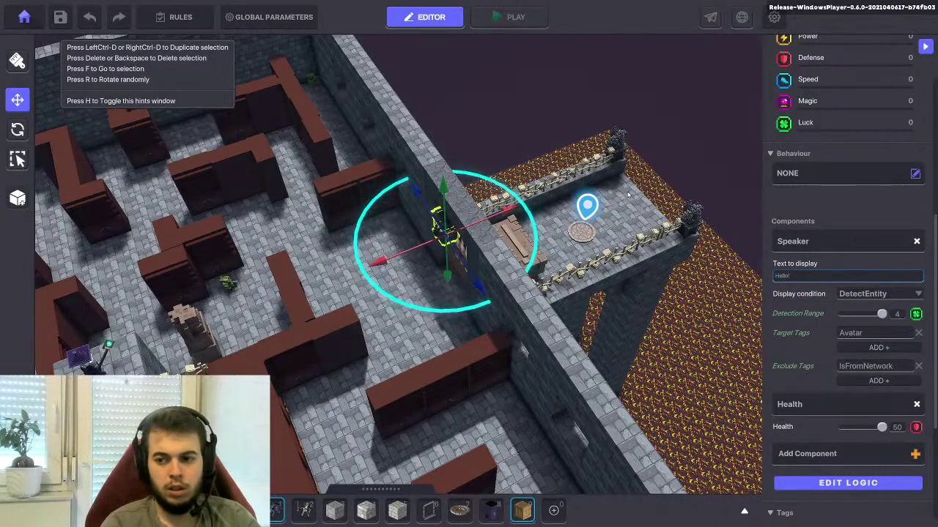
Play-test the level by running through the gate into the maze, collecting an idol and exploring the bookshelf passages
click(508, 17)
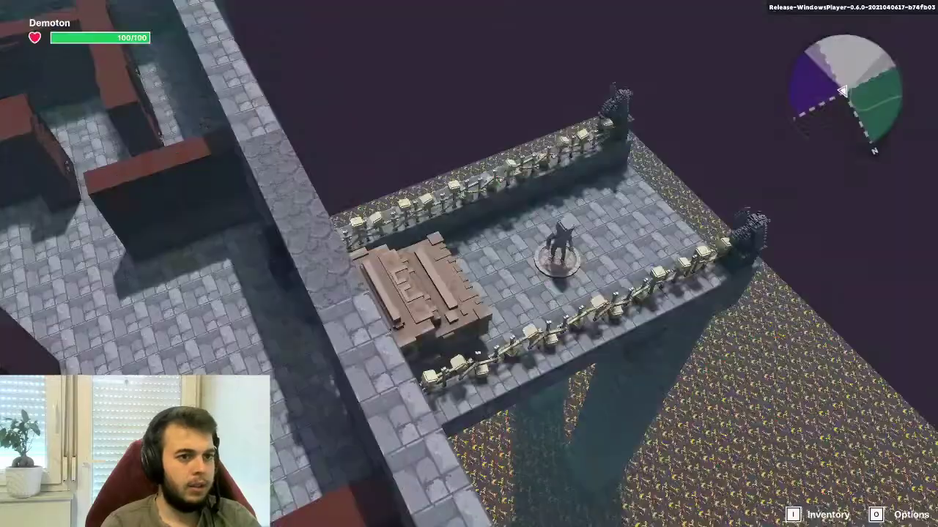
key(w)
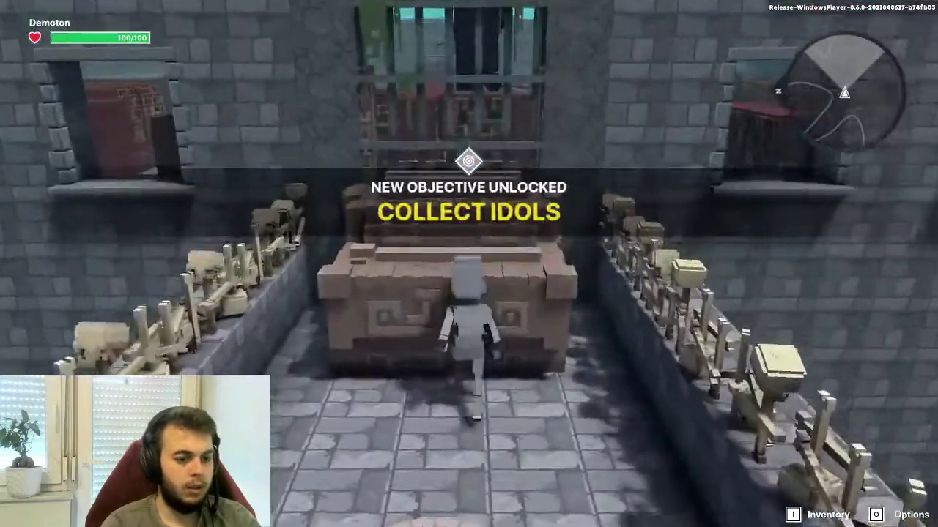
key(s)
key(w)
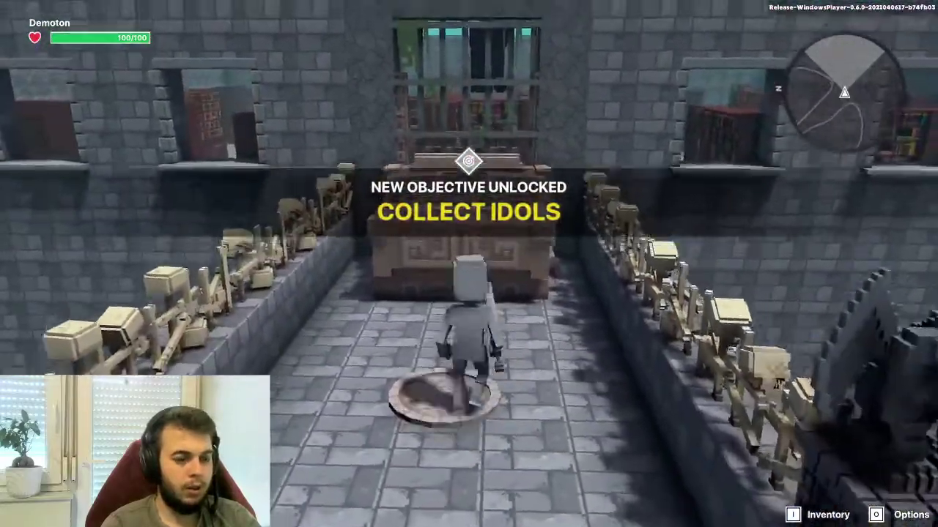
key(w)
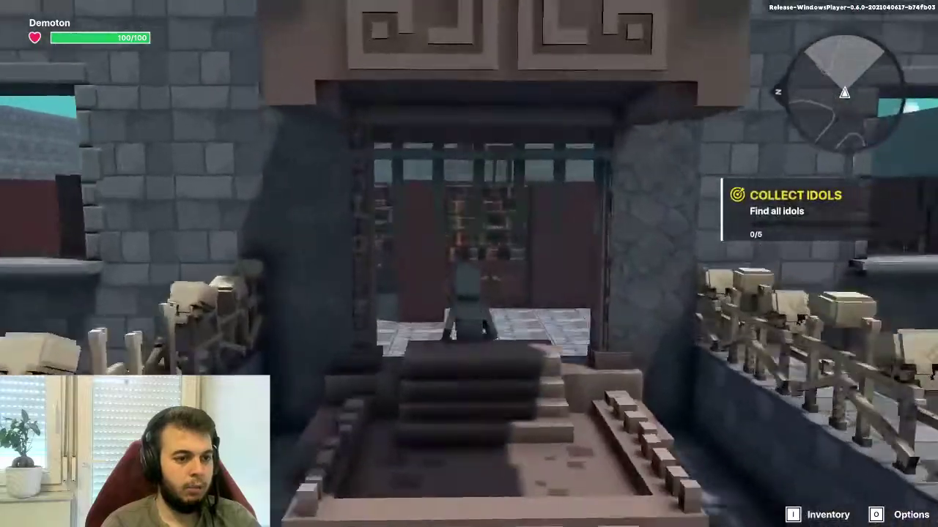
key(w)
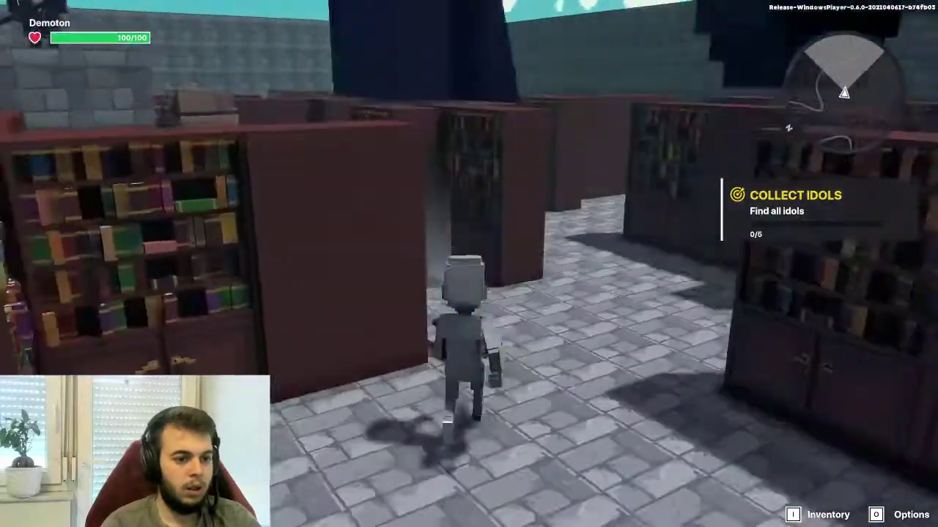
key(w)
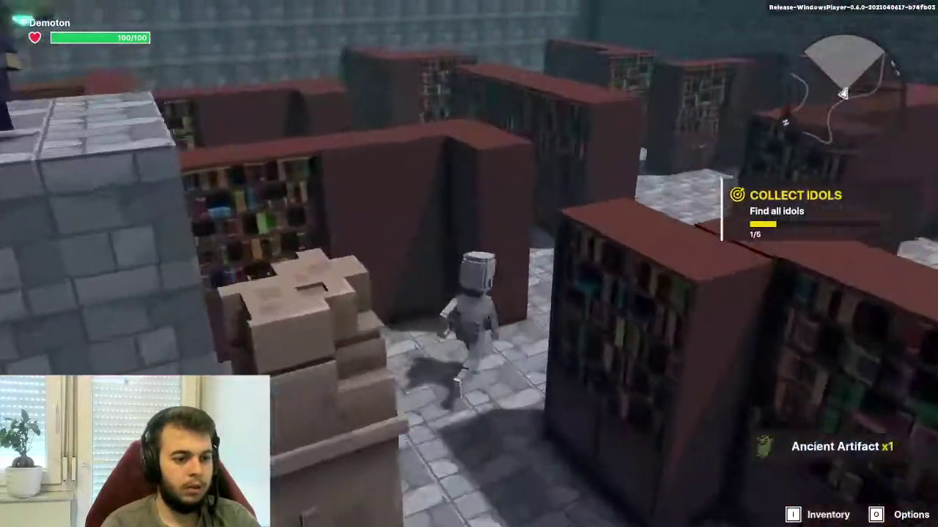
key(w)
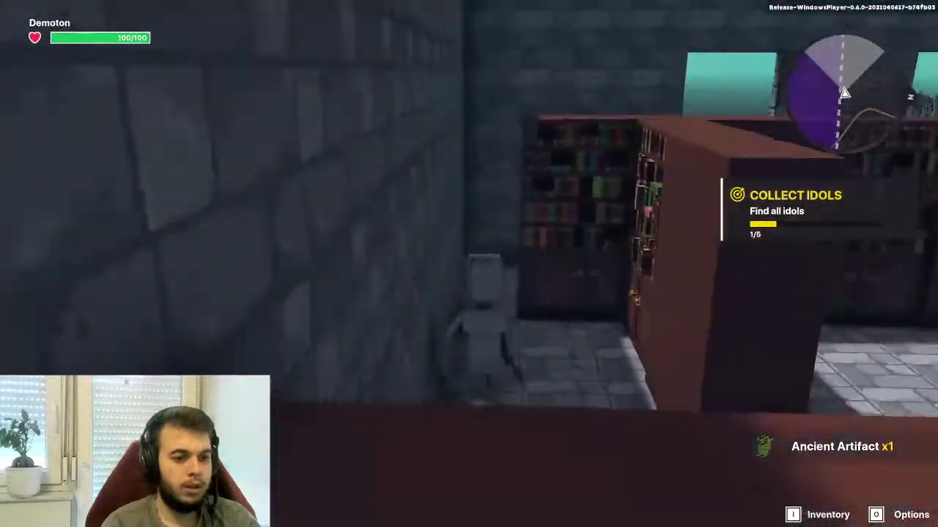
key(w)
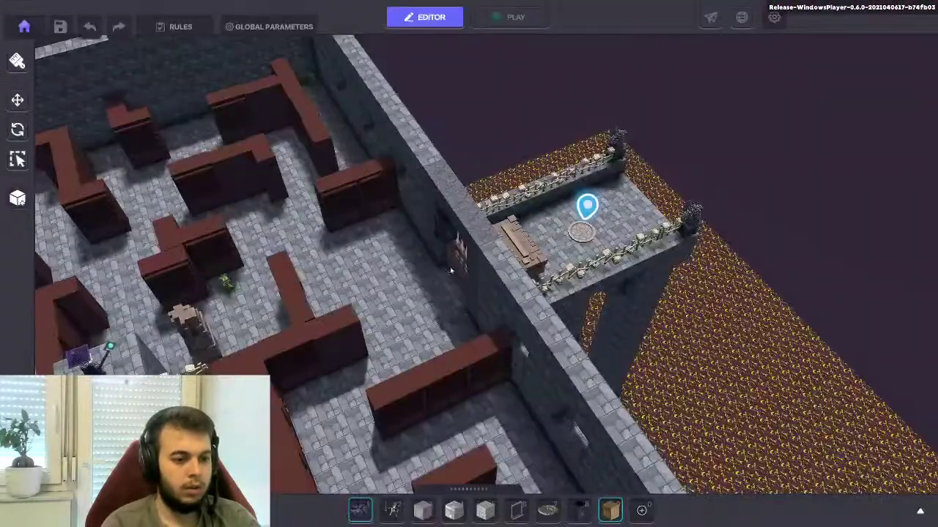
Add a Rarity VFX component to the Ancient Artifact in the corner of the outer walls behind the bookshelf
key(a)
key(w)
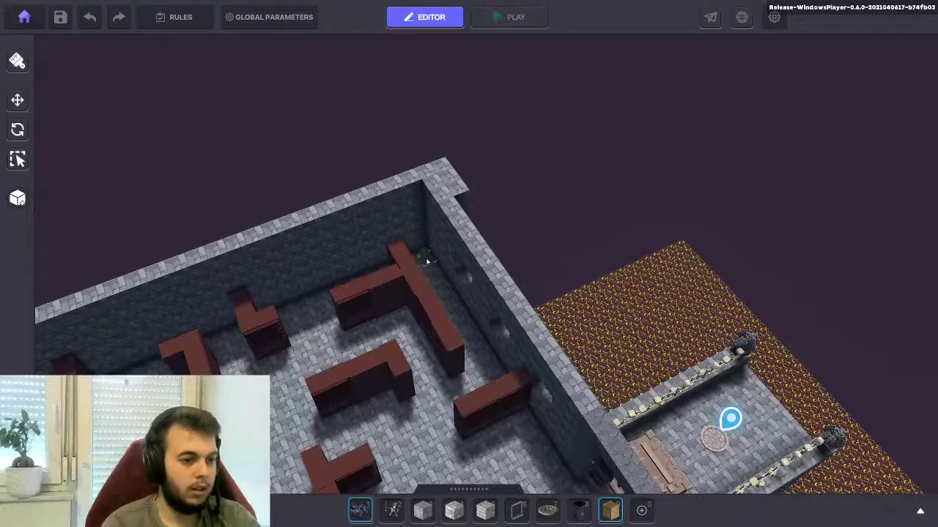
click(425, 258)
scroll(842, 306, down, 5)
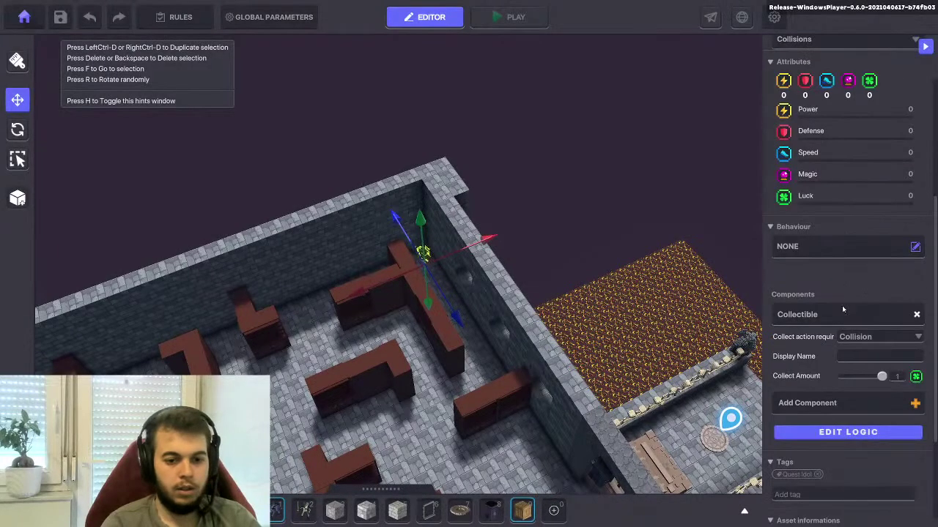
click(854, 433)
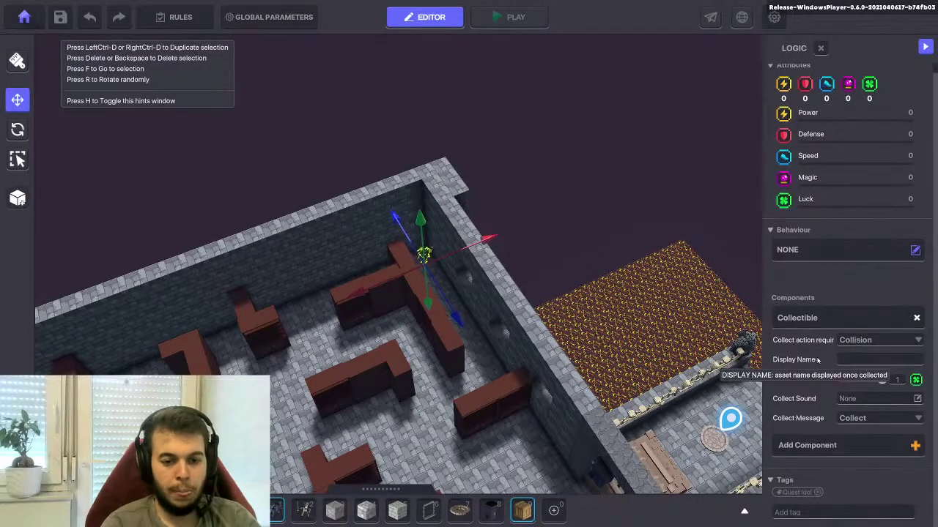
click(813, 454)
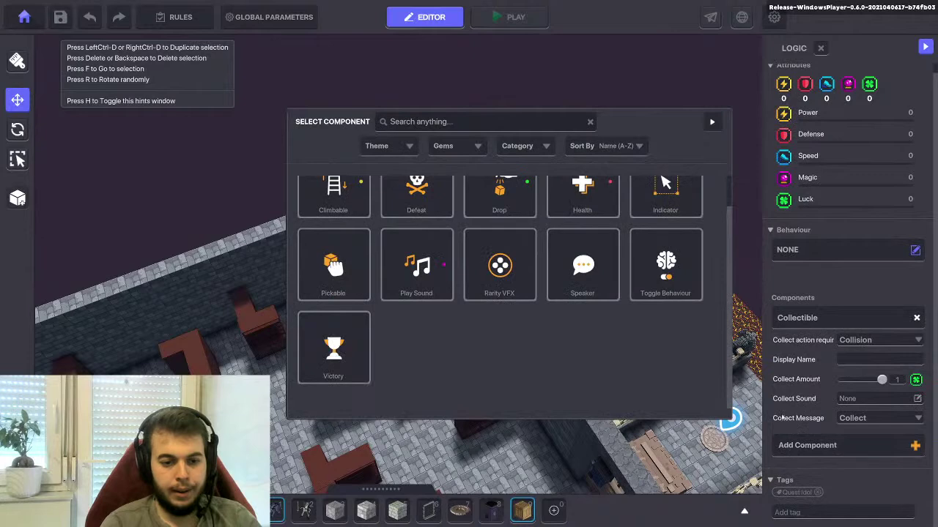
click(484, 276)
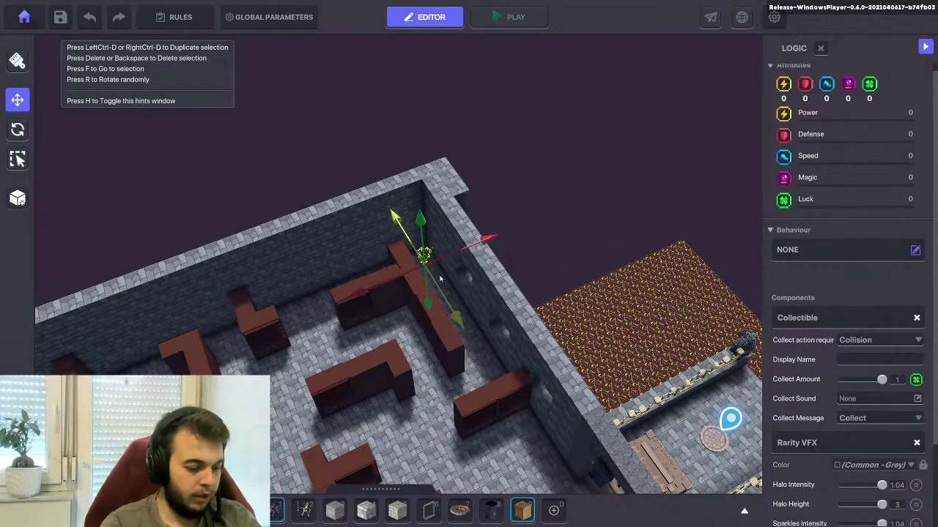
Move the beaver-spawning stone pillar beside the T-shaped bookshelf at X 37.50, Z 15.00 and set its Visible option to False
right_drag(444, 279, 205, 293)
middle_drag(205, 293, 408, 292)
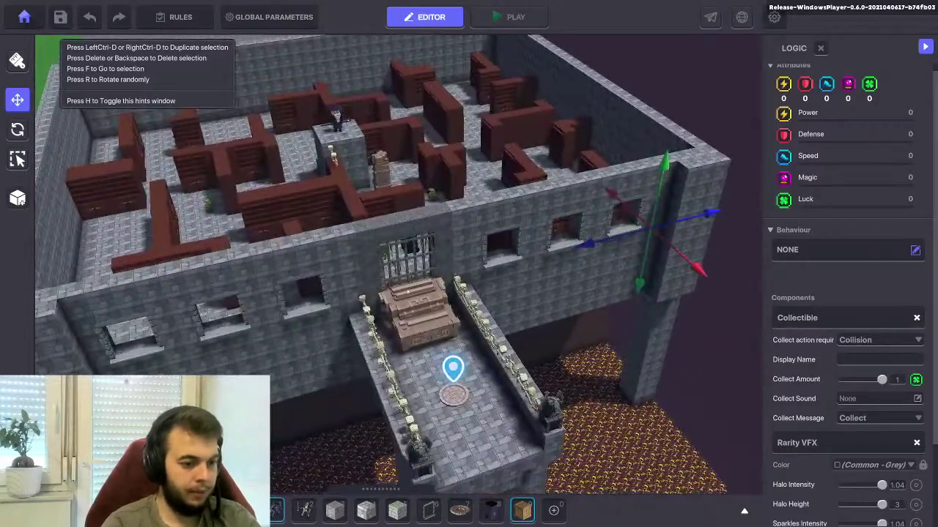
right_drag(408, 291, 275, 248)
middle_drag(506, 163, 487, 349)
scroll(497, 248, up, 4)
click(484, 373)
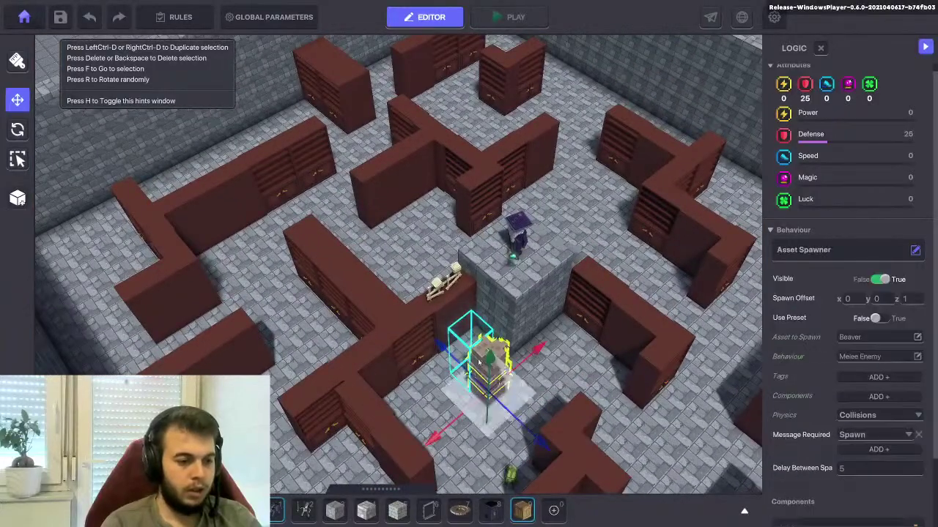
key(f)
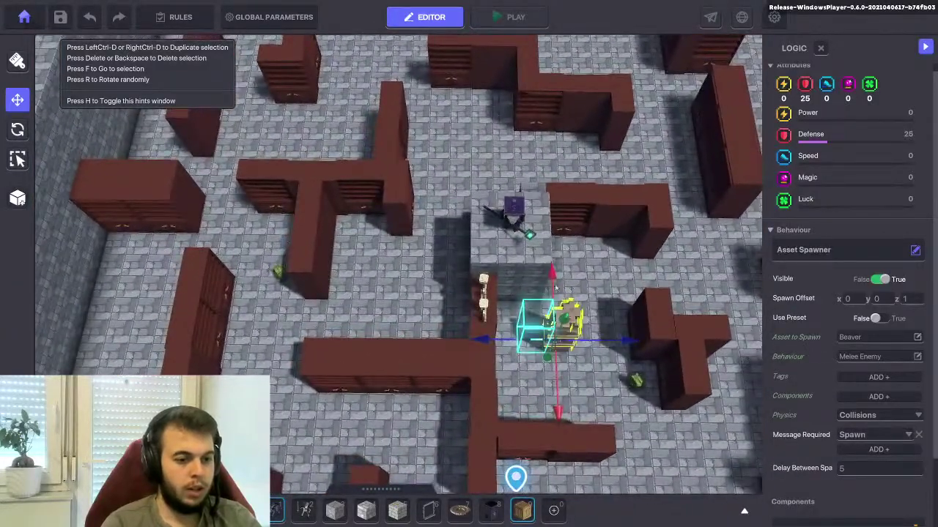
drag(551, 269, 548, 232)
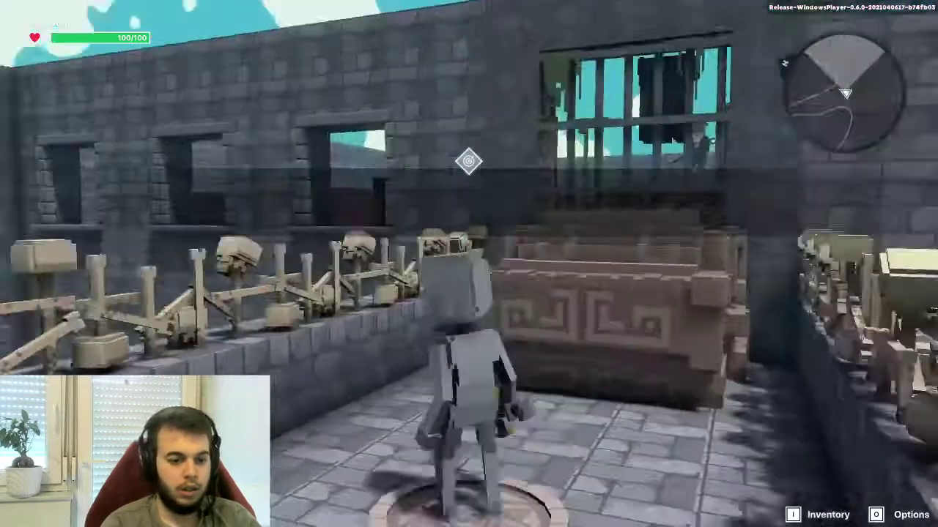
Play-test the beaver spawn by entering the maze and collecting the first idol, and return to the editor
key(w)
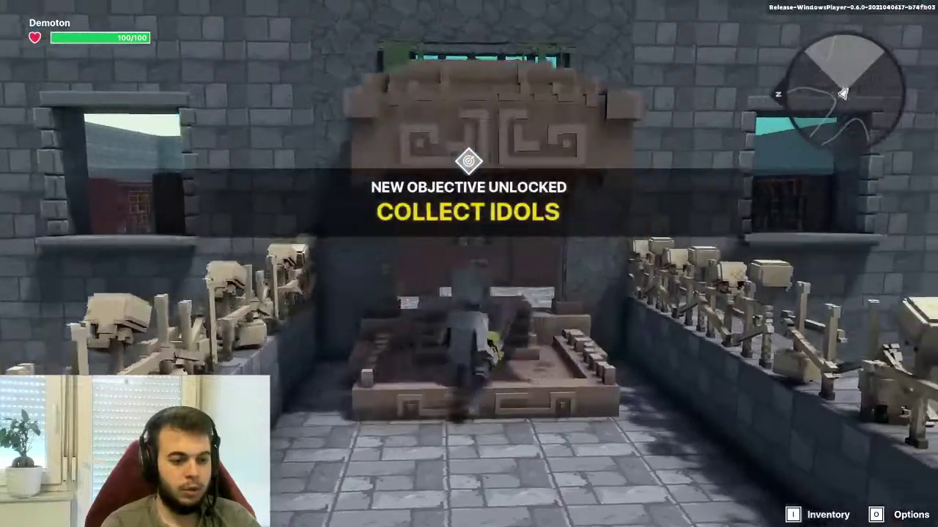
key(w)
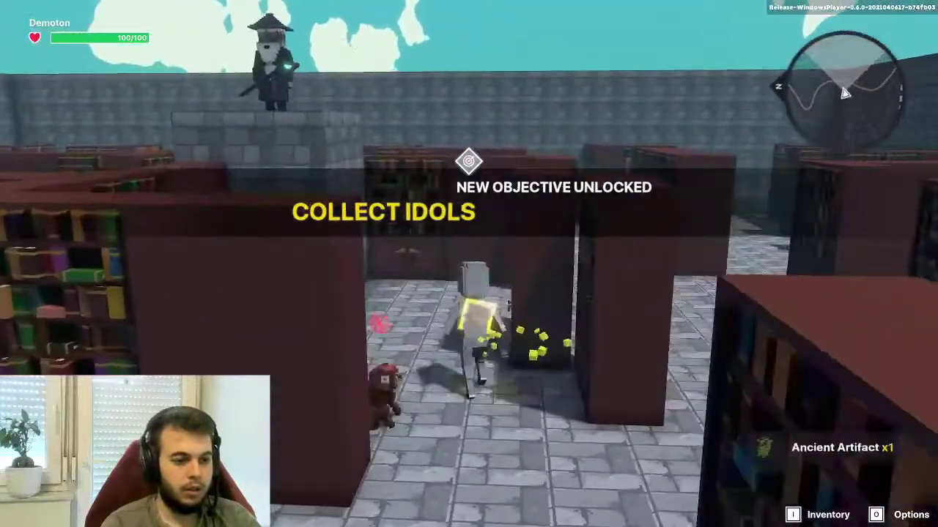
key(w)
key(s)
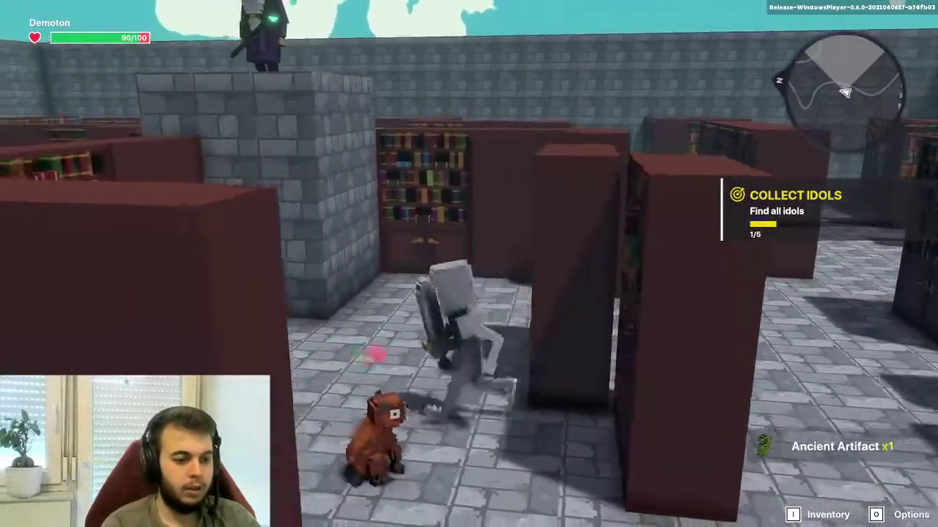
key(Escape)
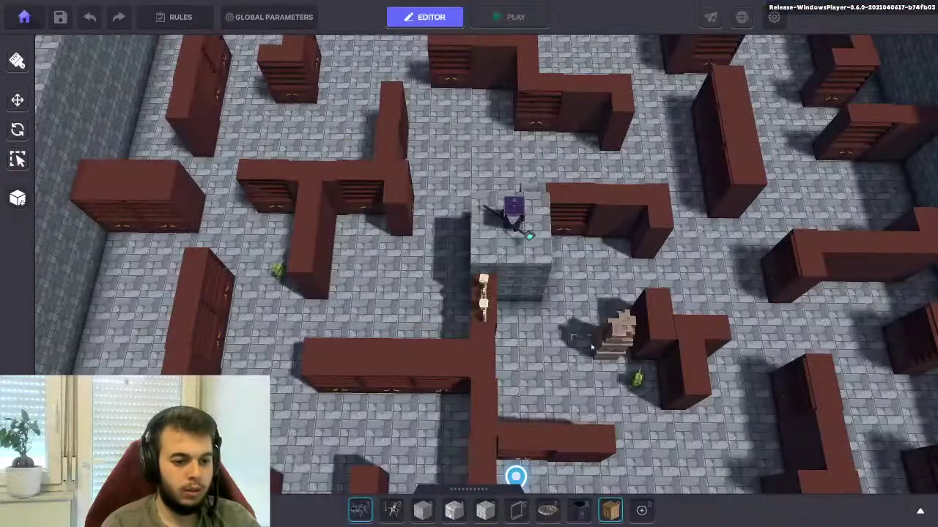
Rotate the beaver-spawning stone pillar to 270 degrees around the Y axis
click(592, 348)
key(f)
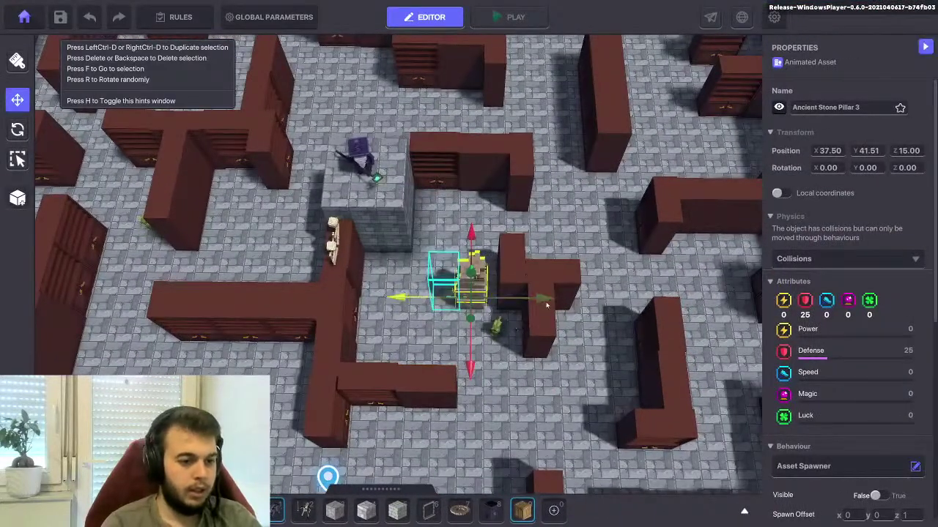
key(e)
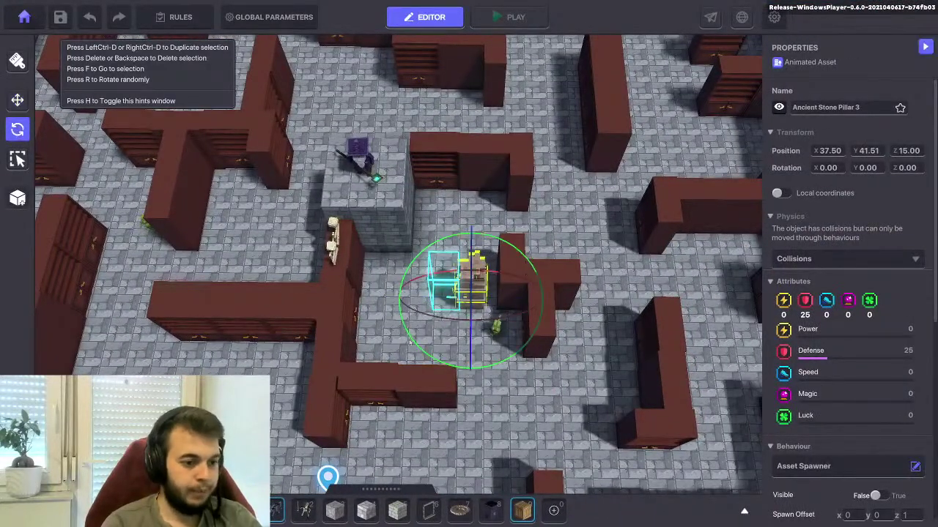
drag(411, 342, 827, 282)
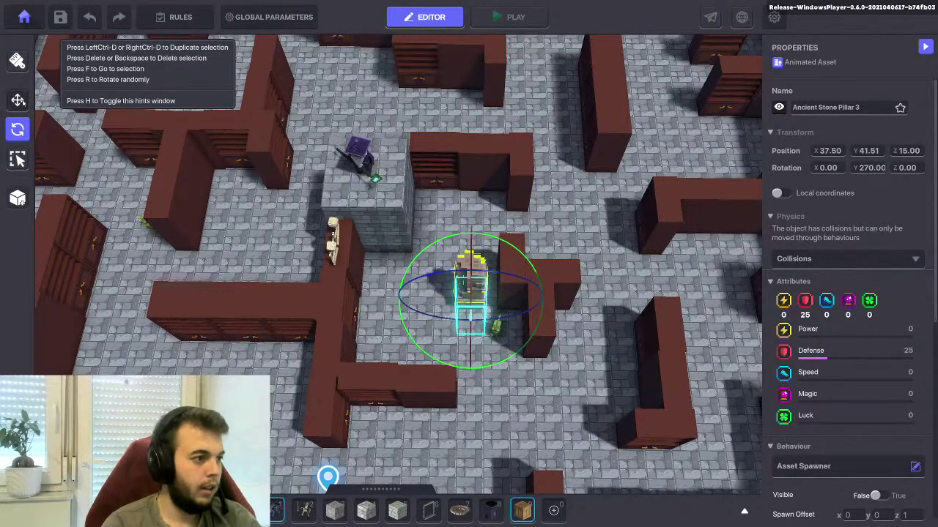
Move the beaver-spawning pillar against the wizard's stone platform, next to the skeletal fence, at X 39.65, Z 19.17
click(18, 101)
drag(399, 298, 320, 299)
drag(393, 365, 425, 280)
drag(473, 242, 467, 244)
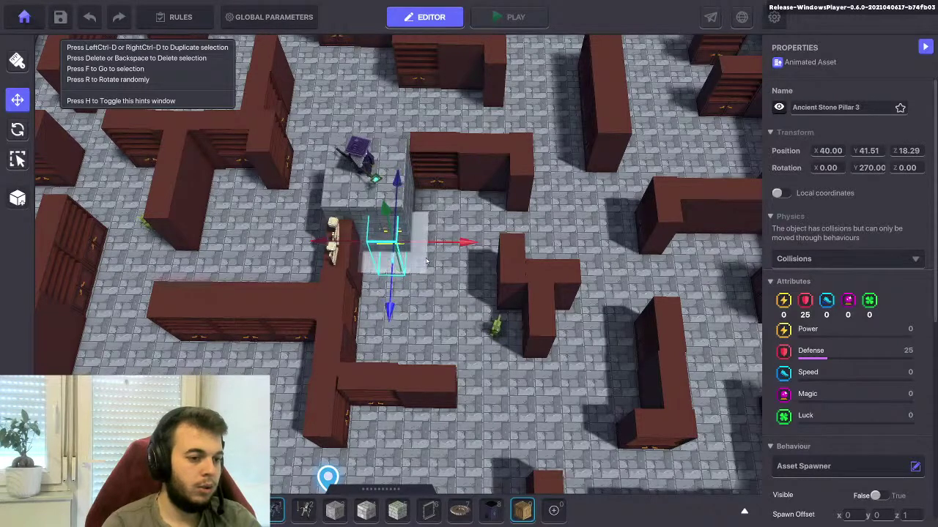
drag(462, 246, 443, 245)
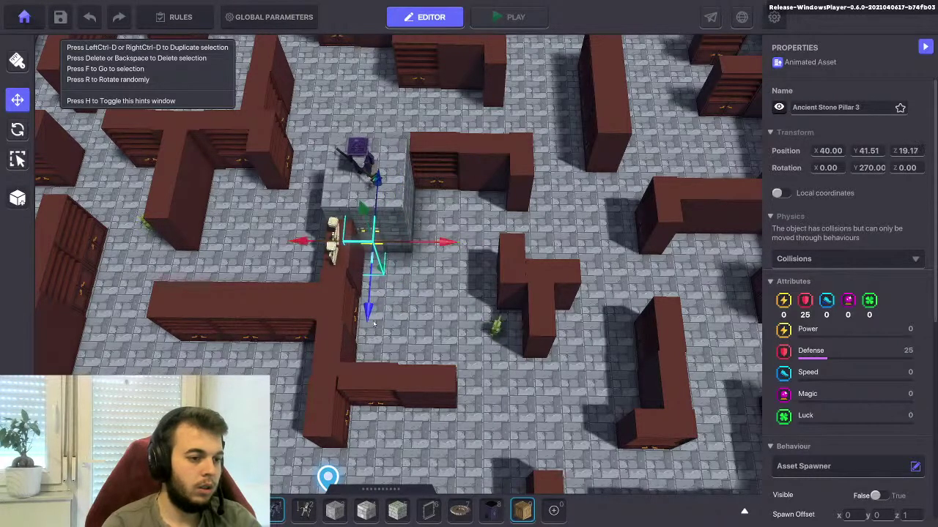
drag(368, 313, 367, 326)
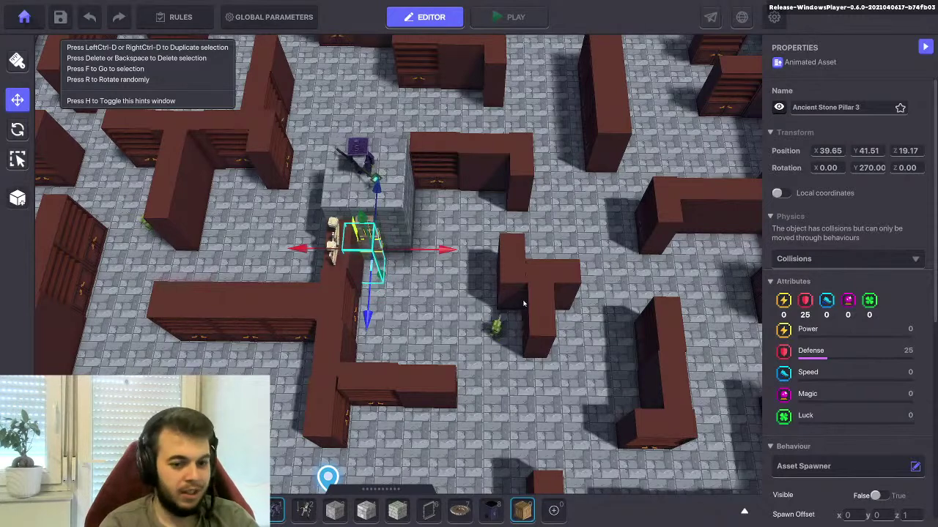
Set the X spawn offset of the pillar's Asset Spawner behaviour to -1
scroll(806, 412, down, 2)
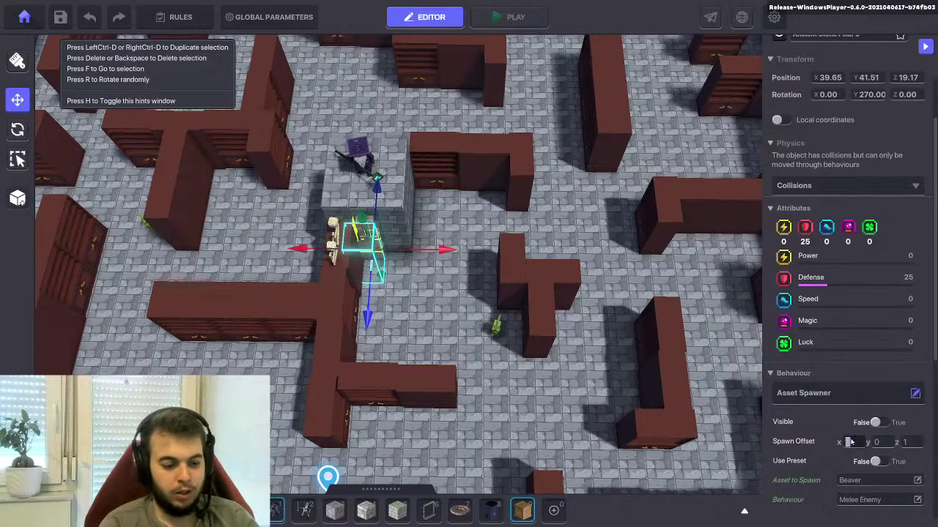
text(1)
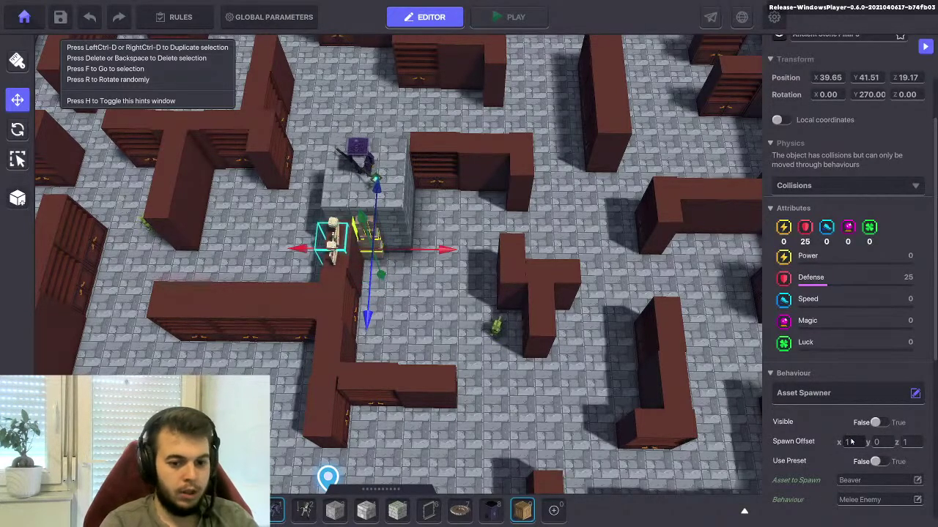
double_click(851, 442)
text(-1)
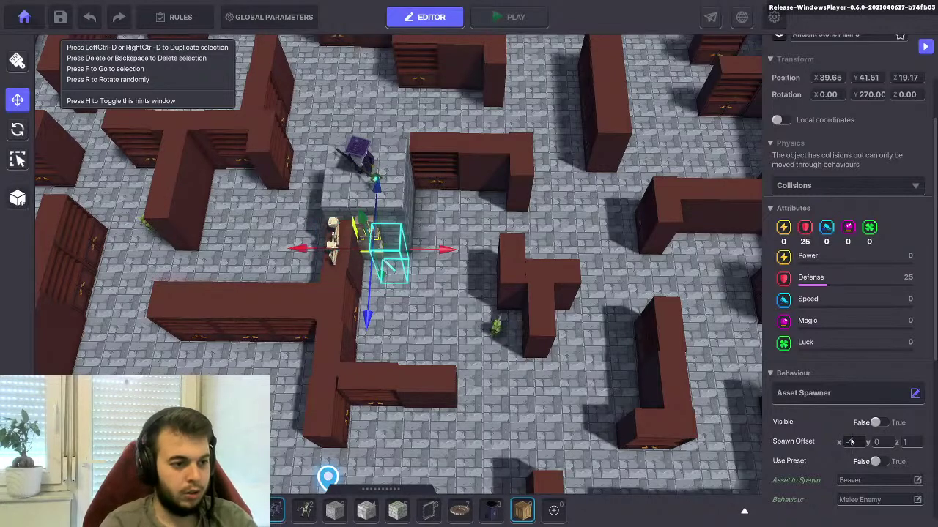
Play-test the level by entering the maze and collecting all five idols
click(442, 337)
scroll(442, 337, down, 3)
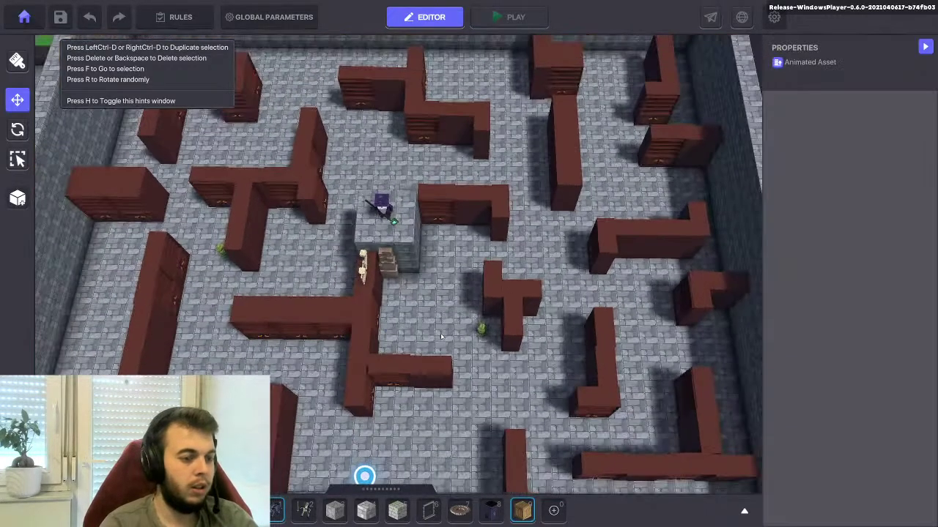
middle_drag(441, 373, 429, 289)
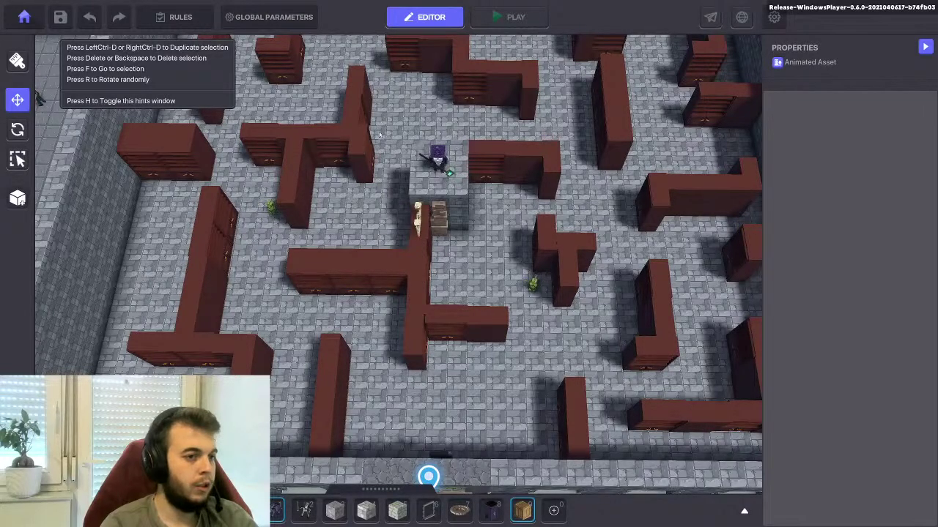
click(500, 22)
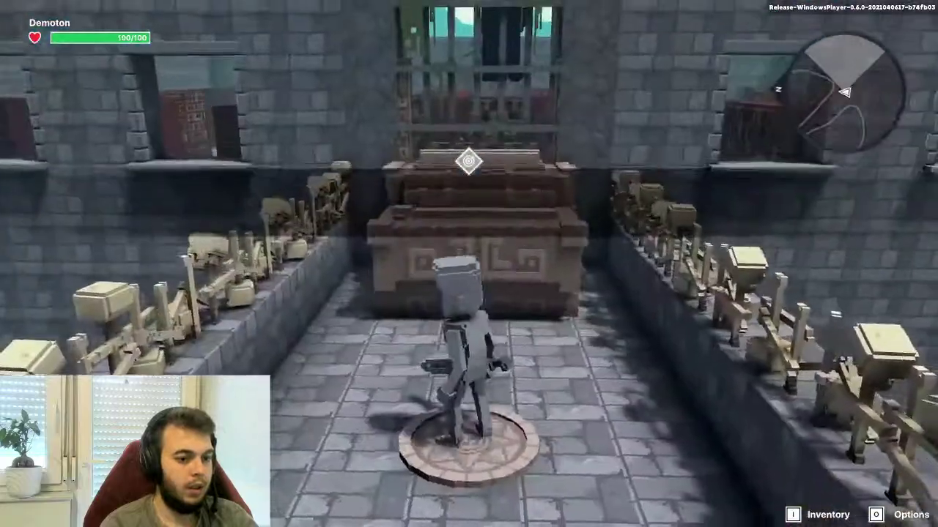
key(w)
key(w)
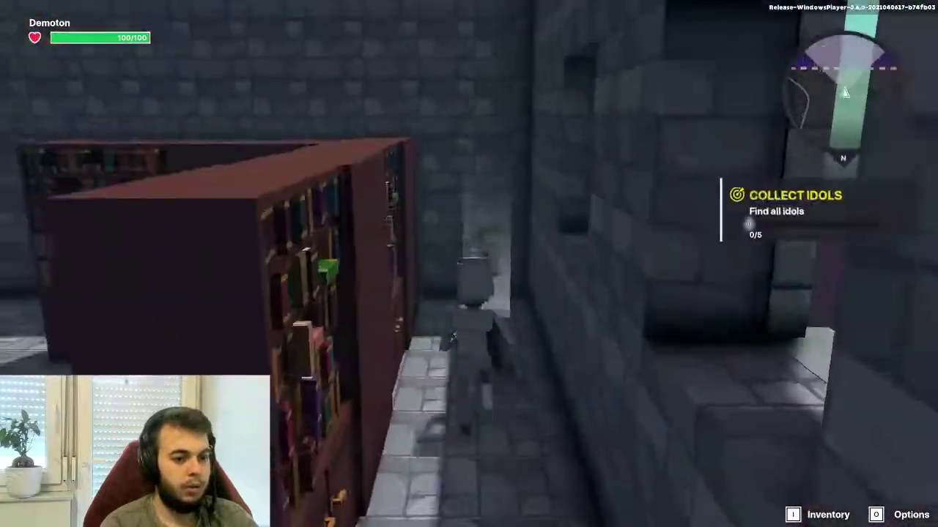
key(w)
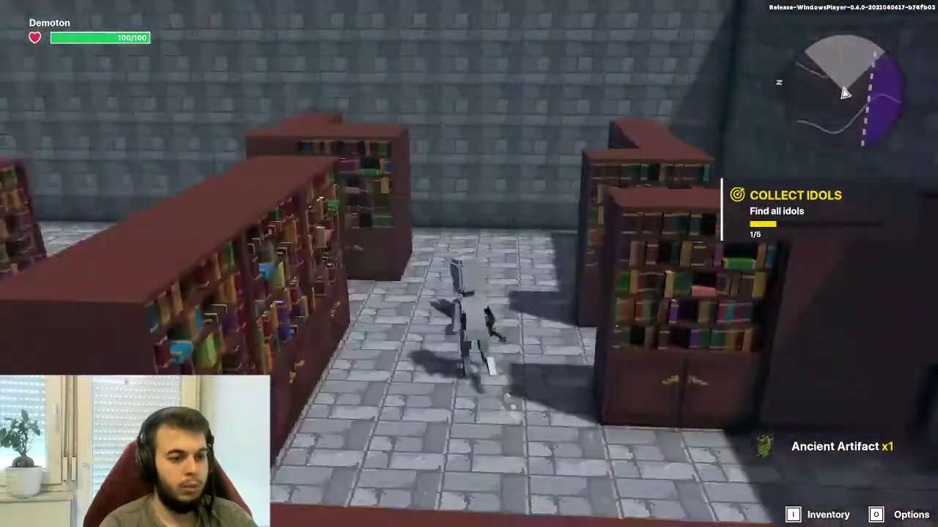
key(w)
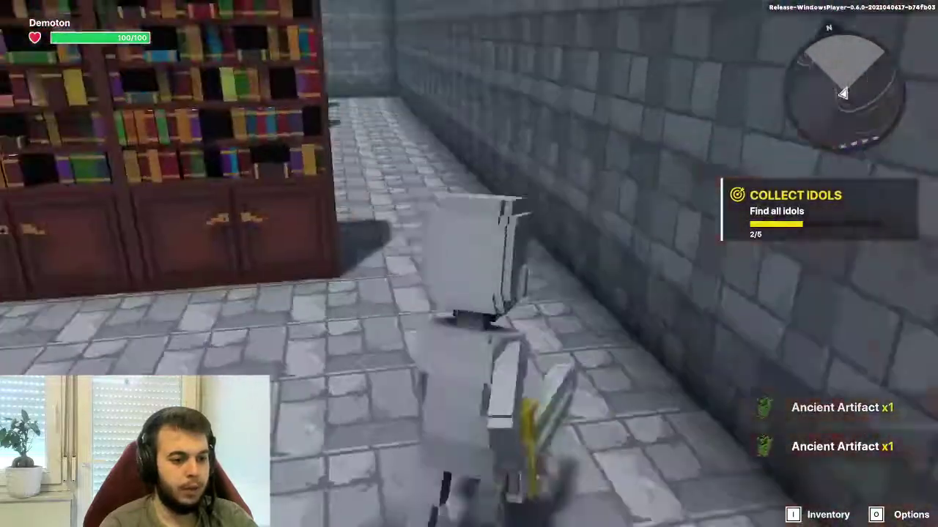
key(w)
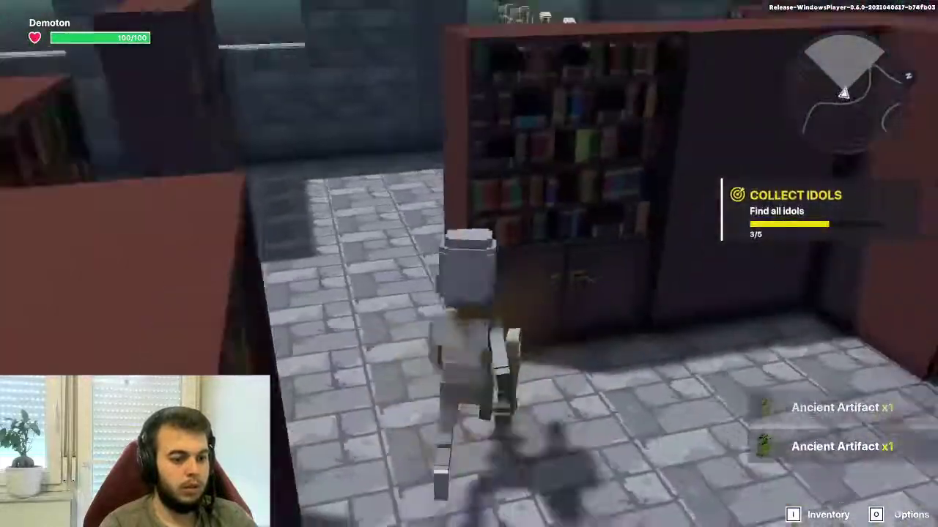
key(w)
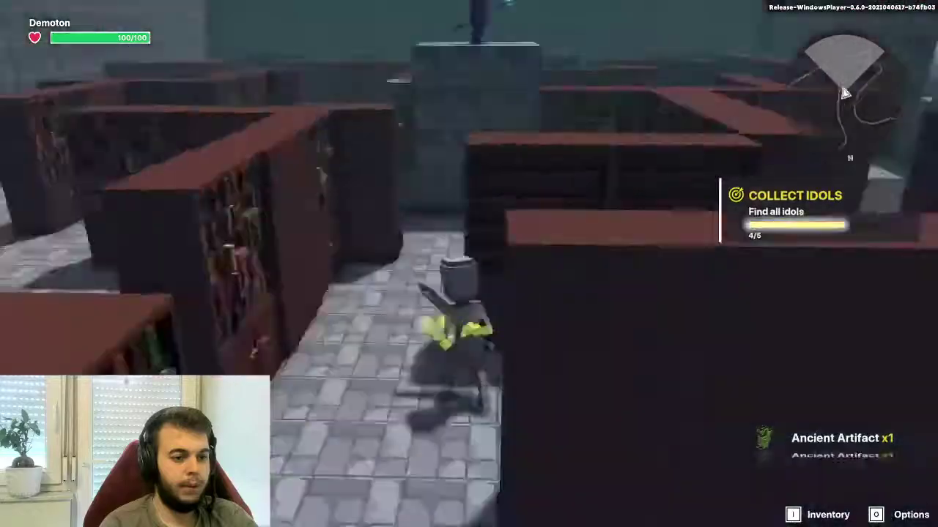
key(w)
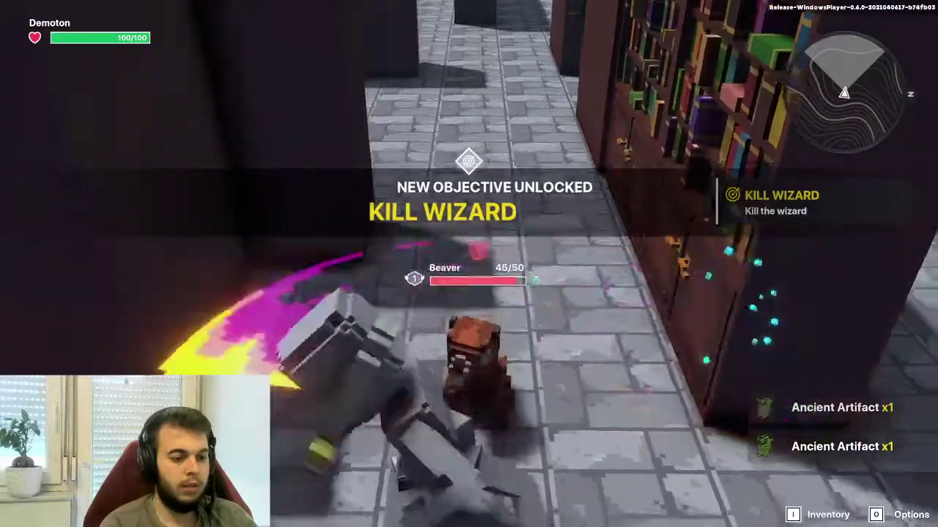
Fight the spawned beaver with the sword and climb the stone steps to the wizard's platform
click(469, 264)
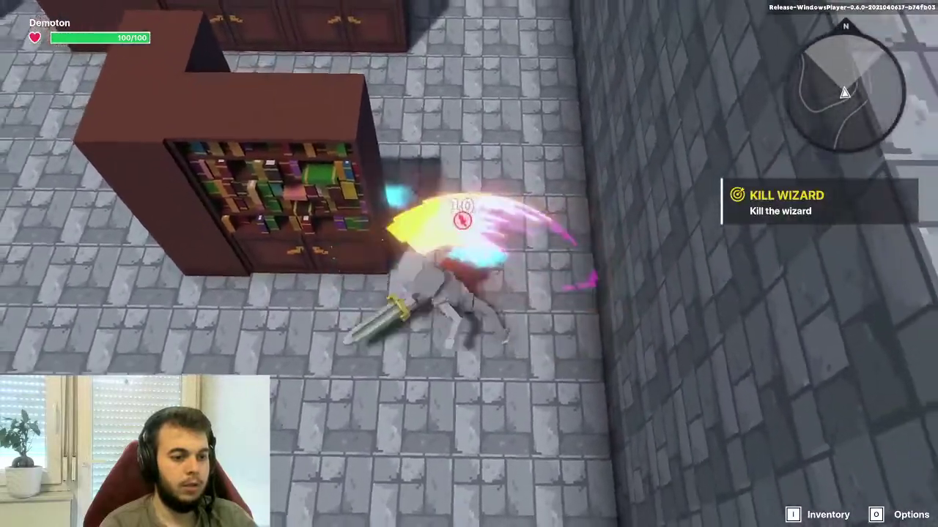
key(w)
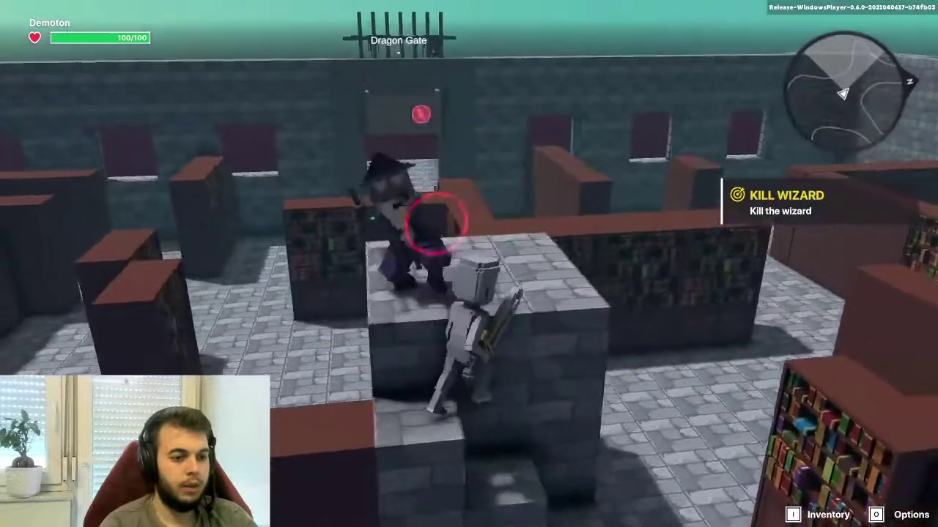
key(space)
key(w)
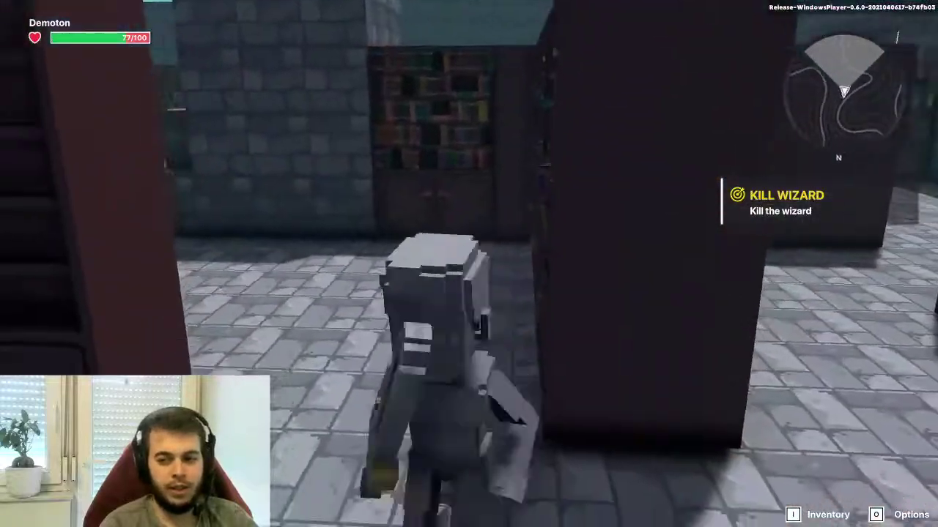
key(w)
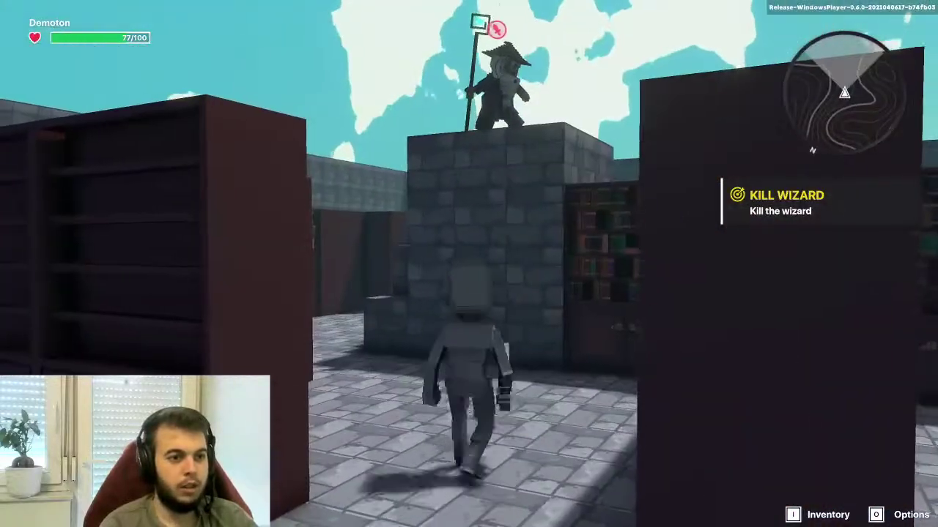
key(w)
key(space)
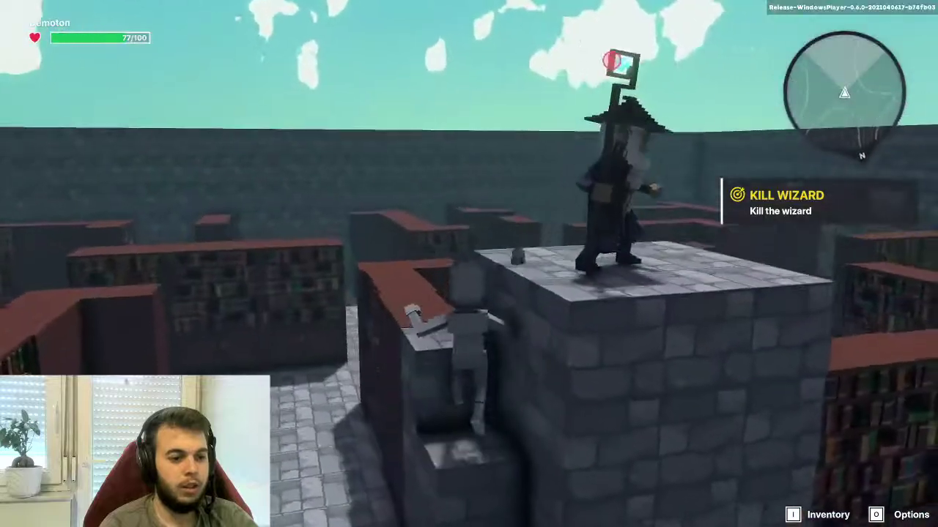
Approach the wizard again over the bookshelves, strike him with the sword in the maze corridor, and return to the editor
key(s)
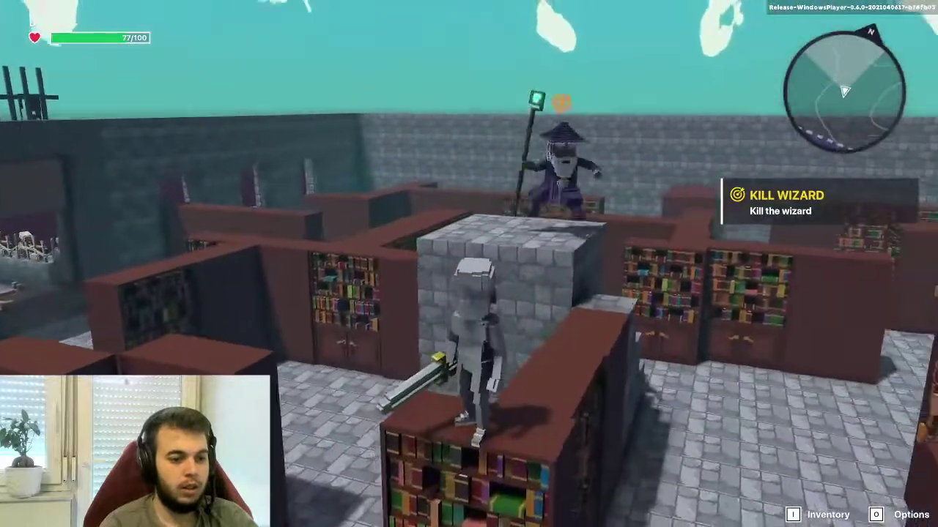
key(w)
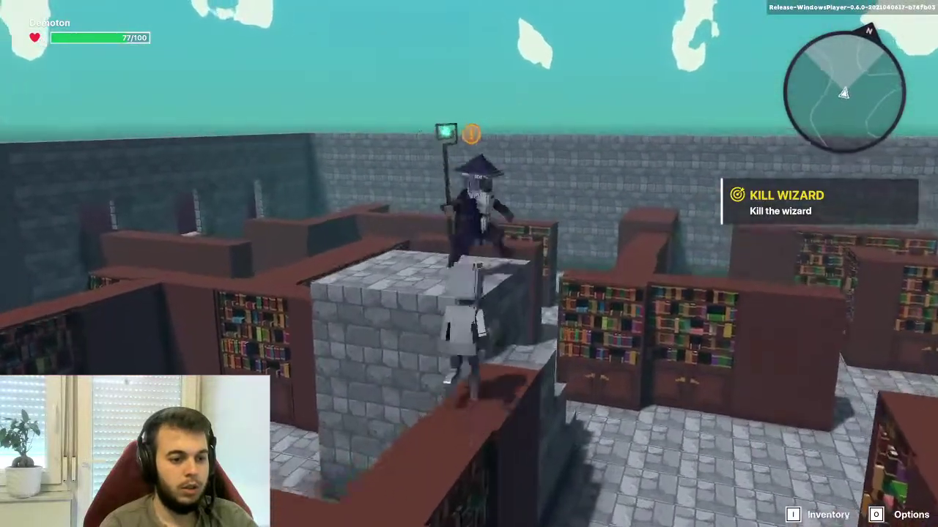
key(space)
key(s)
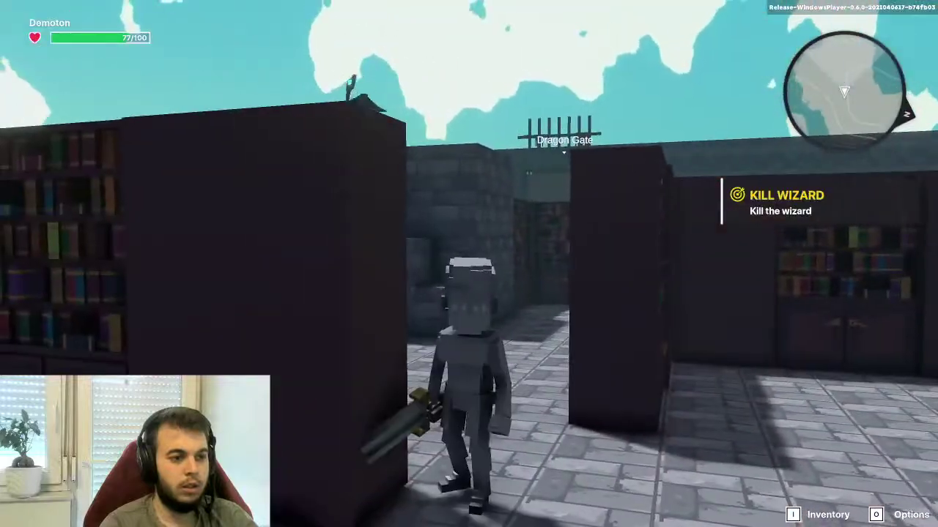
key(w)
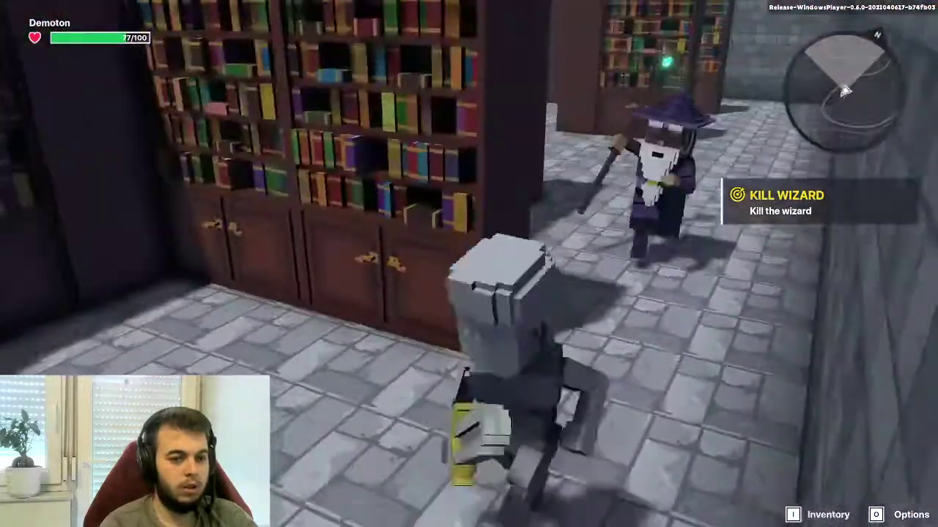
key(w)
click(469, 264)
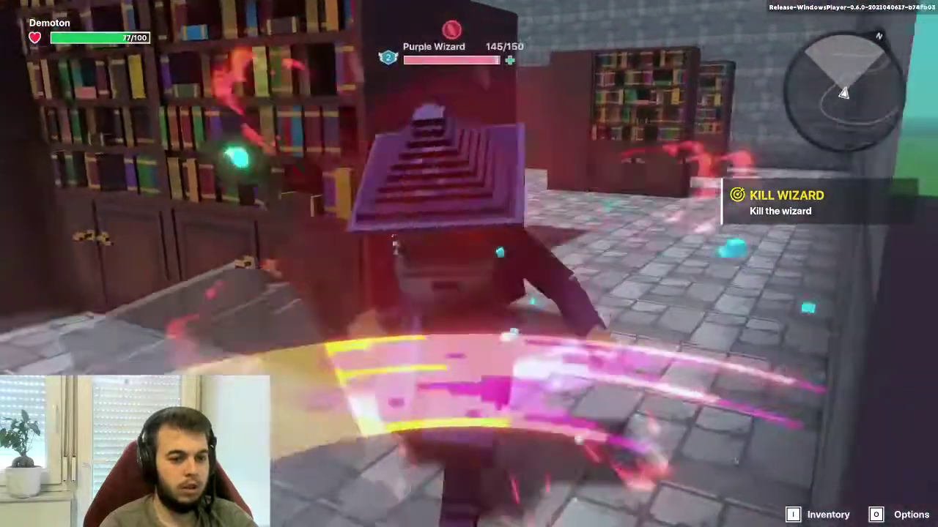
click(469, 263)
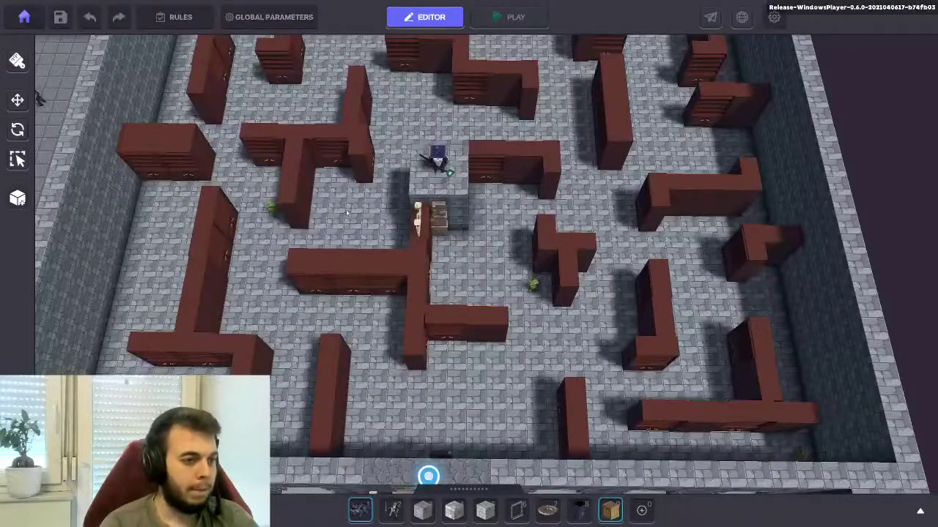
Select the Ancient Artifact idol beside the short L-shaped bookshelf near the maze's outer corner
key(w)
key(a)
right_drag(414, 304, 471, 303)
click(426, 312)
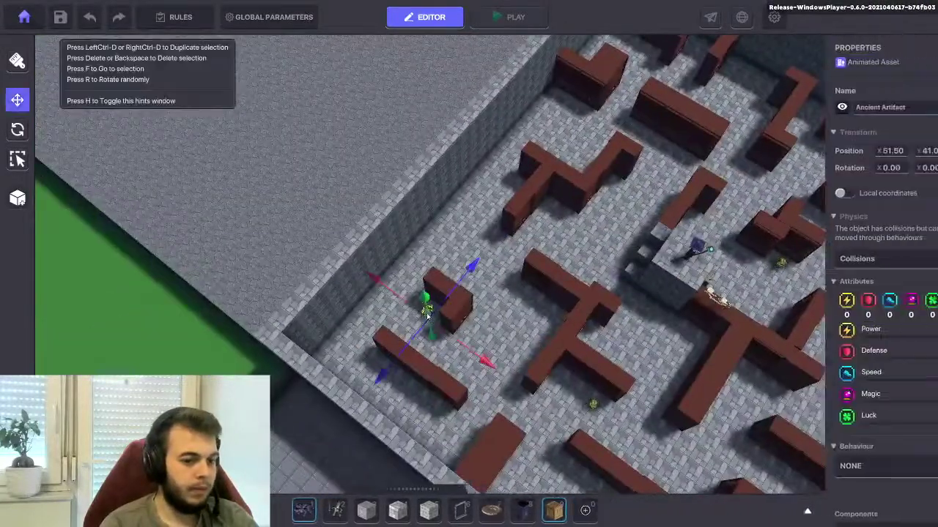
Add a Rarity VFX component to the selected Ancient Artifact
scroll(793, 346, down, 5)
scroll(799, 330, down, 3)
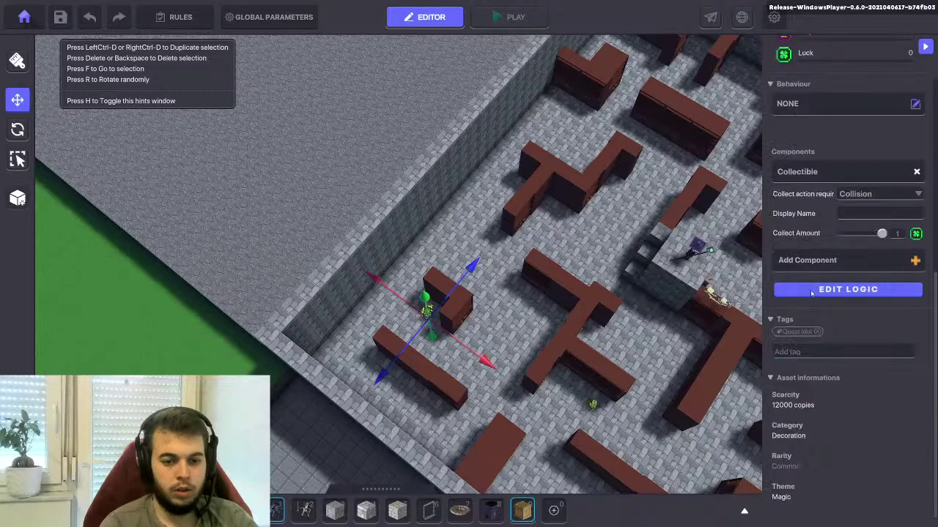
click(811, 261)
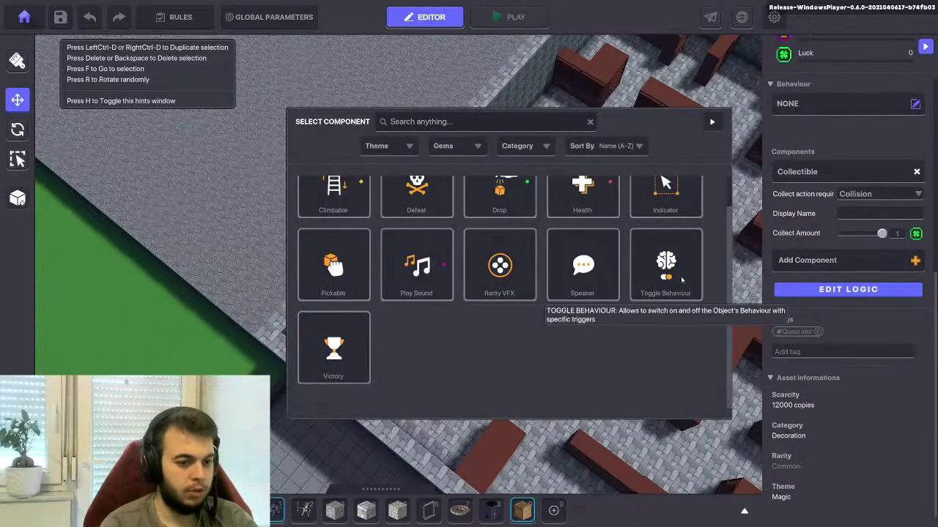
click(499, 266)
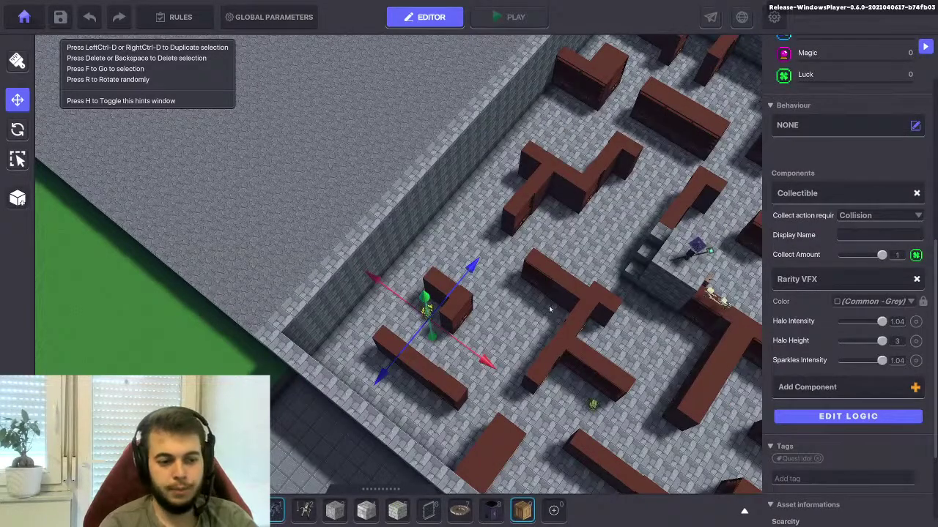
Inspect the behaviour and component settings of the Purple Wizard on the stone platform
middle_drag(554, 310, 317, 301)
scroll(424, 234, up, 2)
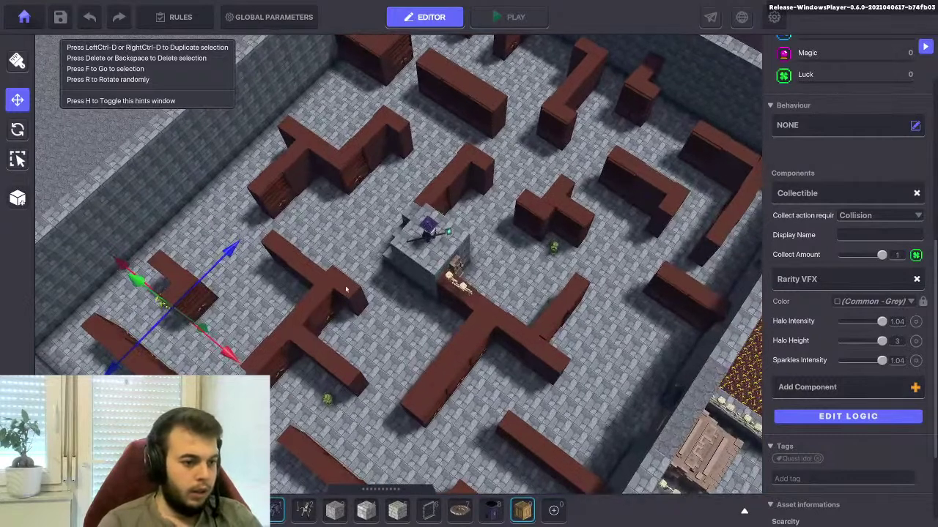
click(425, 233)
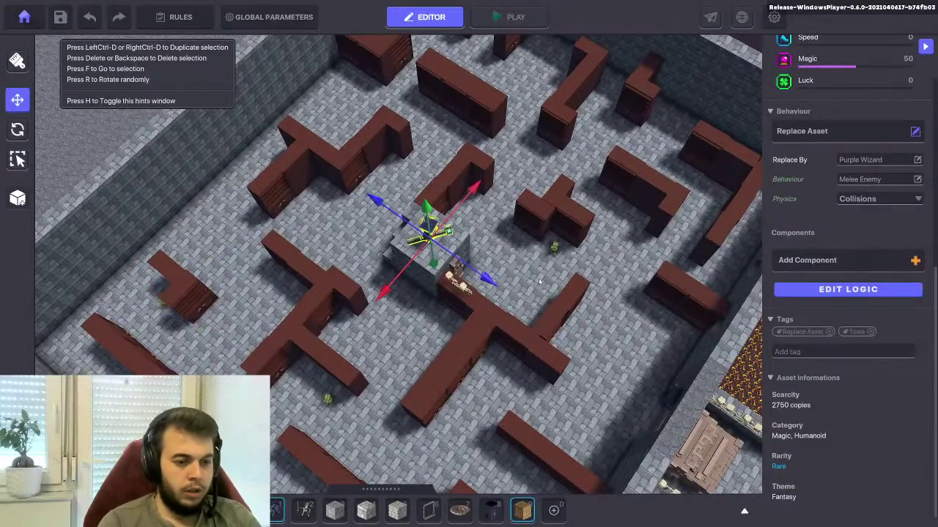
scroll(538, 282, down, 1)
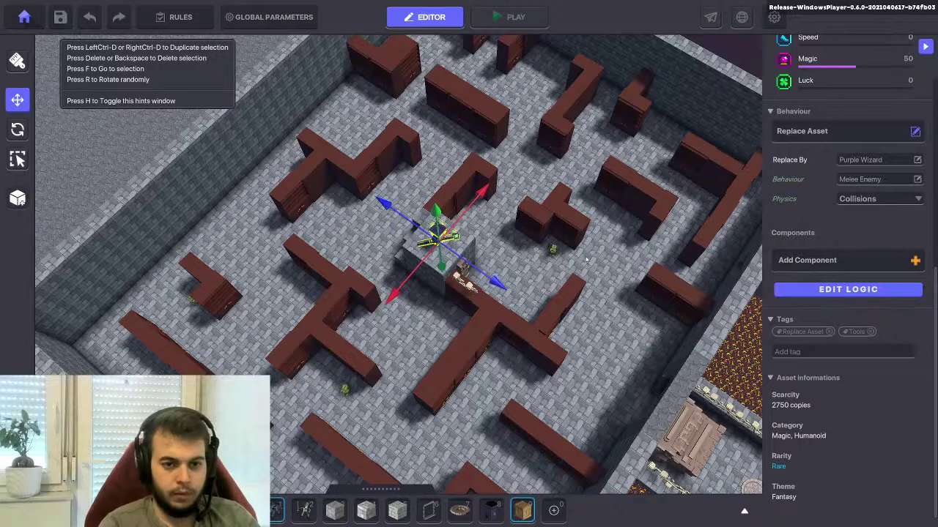
Place a Blue Trashbin on the floor of the maze beside the wizard's stone platform
click(491, 511)
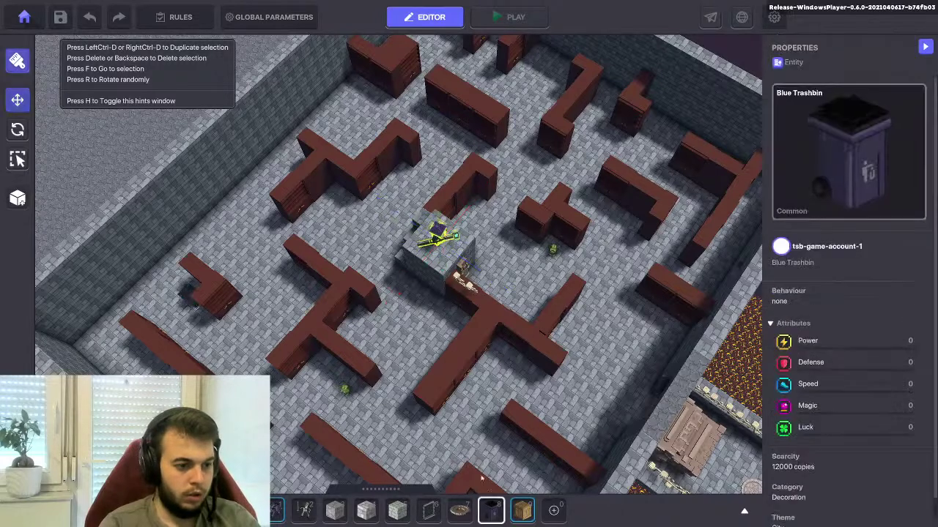
click(360, 242)
scroll(359, 240, up, 1)
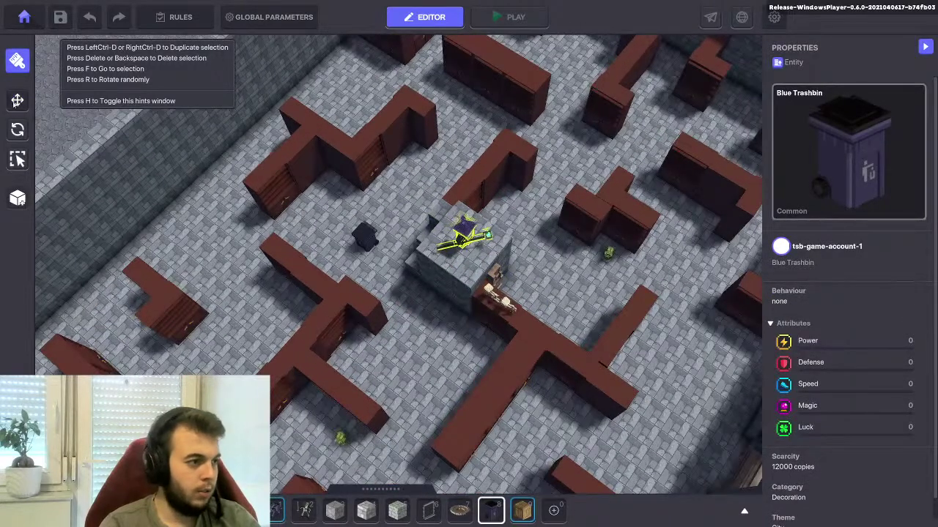
Examine which behaviours and components are available for the Blue Trashbin
click(18, 100)
click(364, 236)
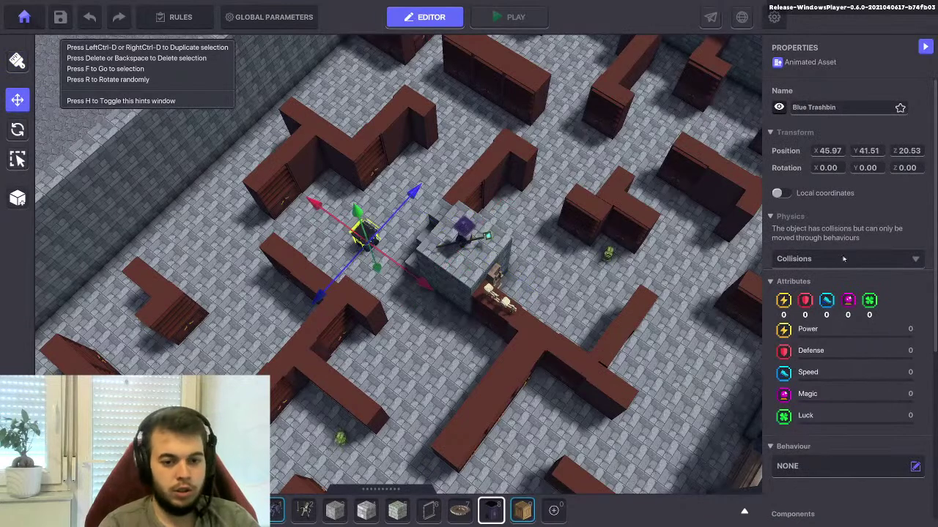
scroll(824, 242, down, 3)
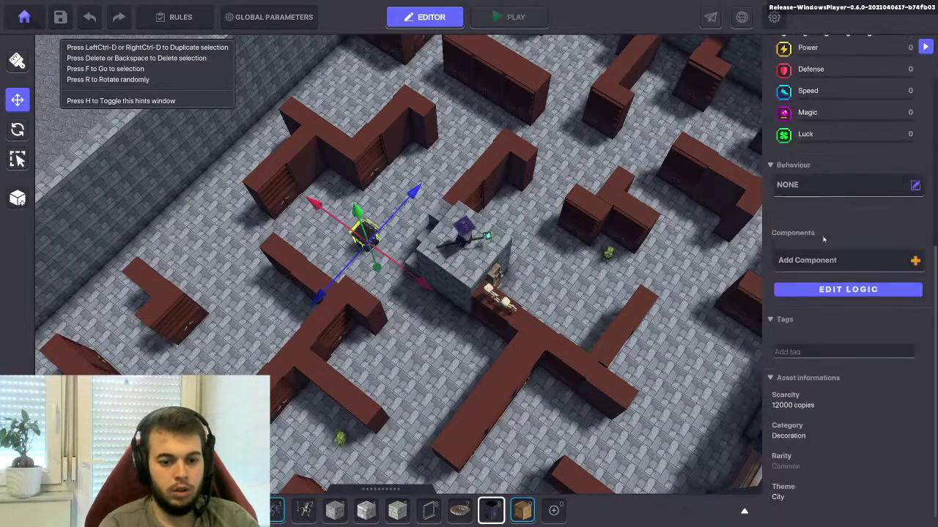
click(813, 331)
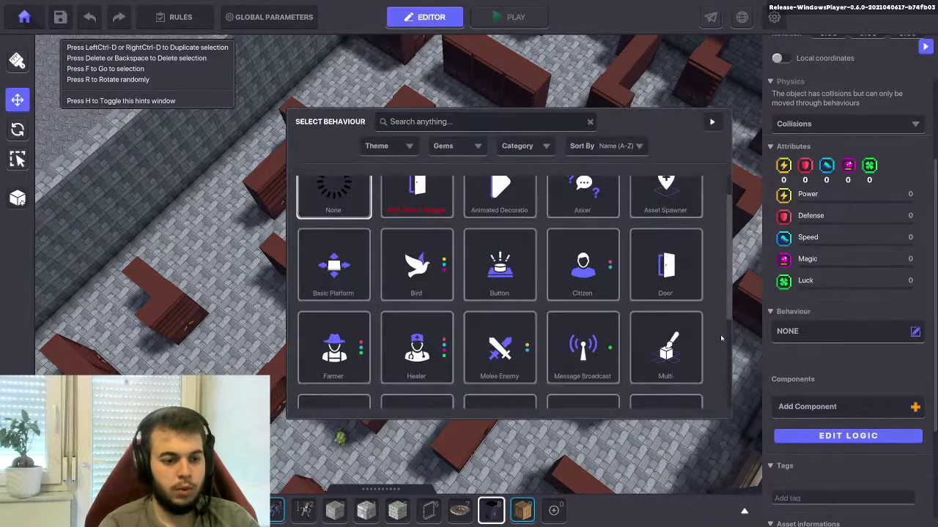
scroll(593, 315, down, 3)
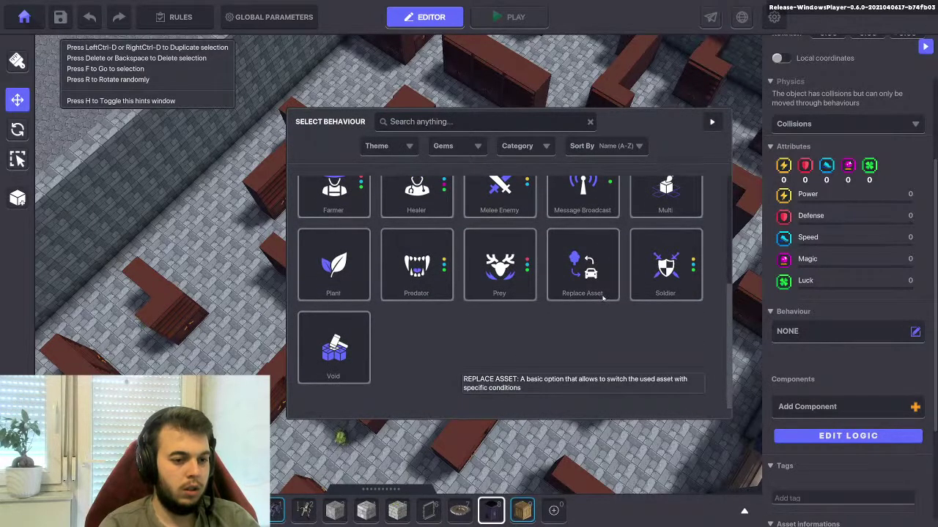
scroll(603, 297, up, 3)
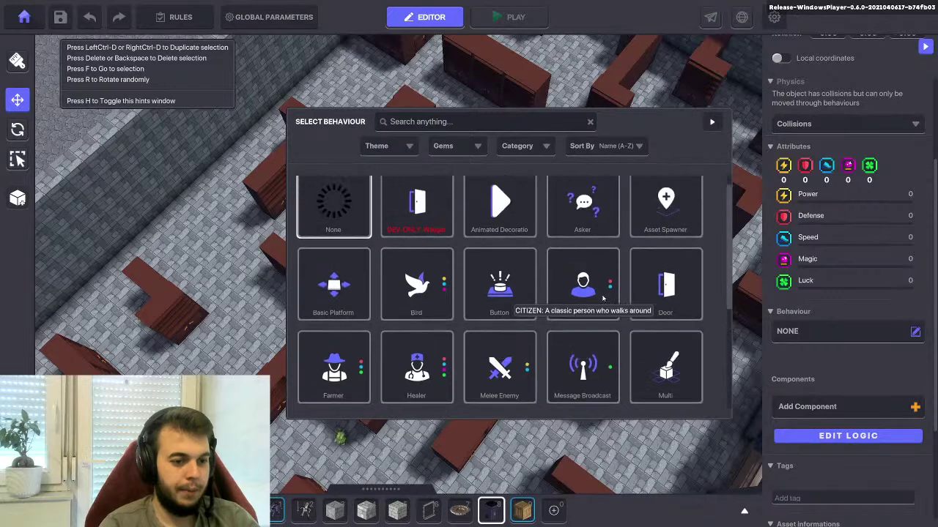
click(817, 403)
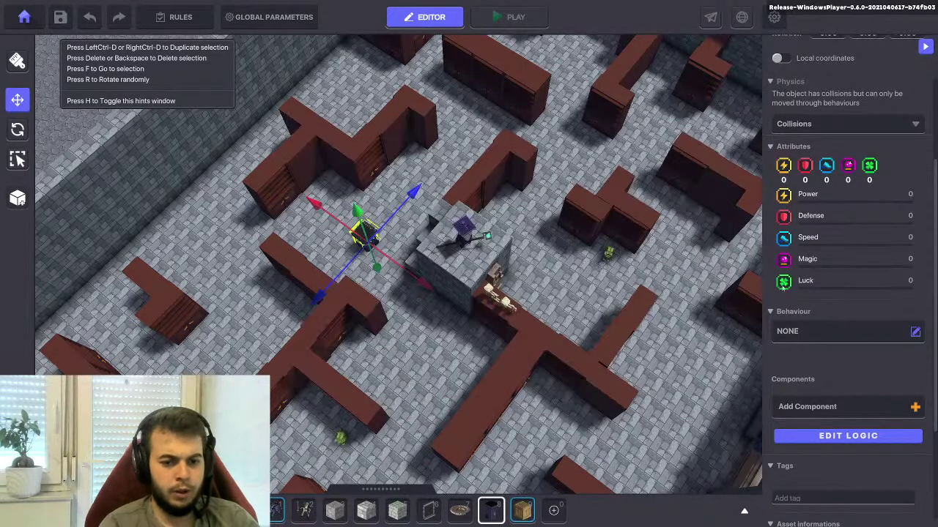
click(819, 401)
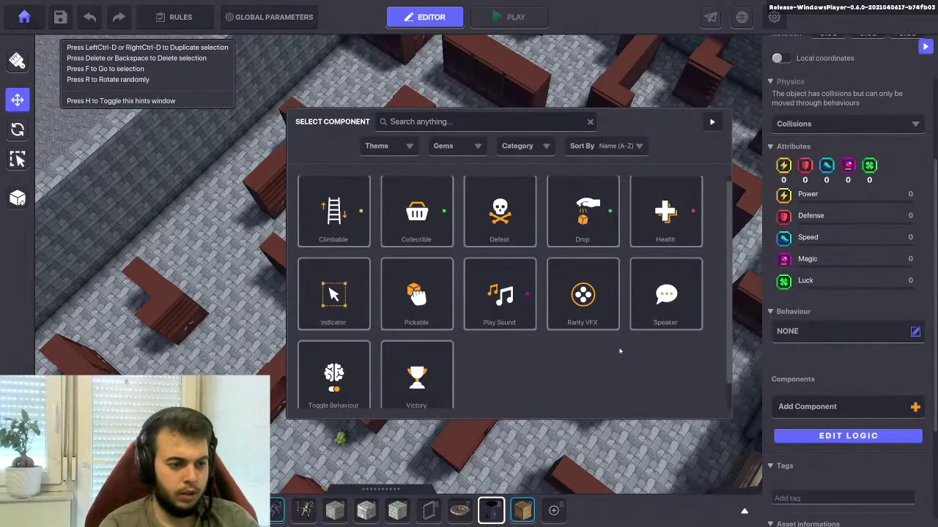
scroll(619, 350, up, 1)
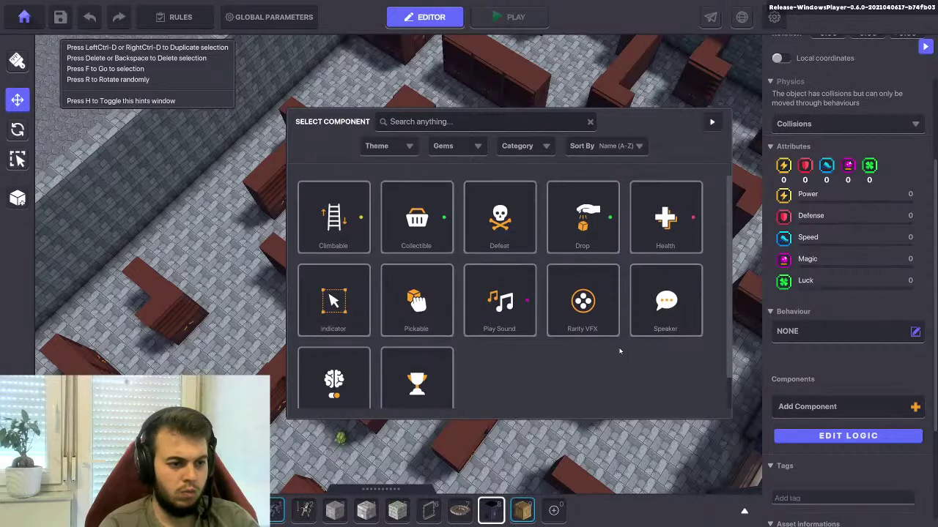
scroll(619, 351, down, 1)
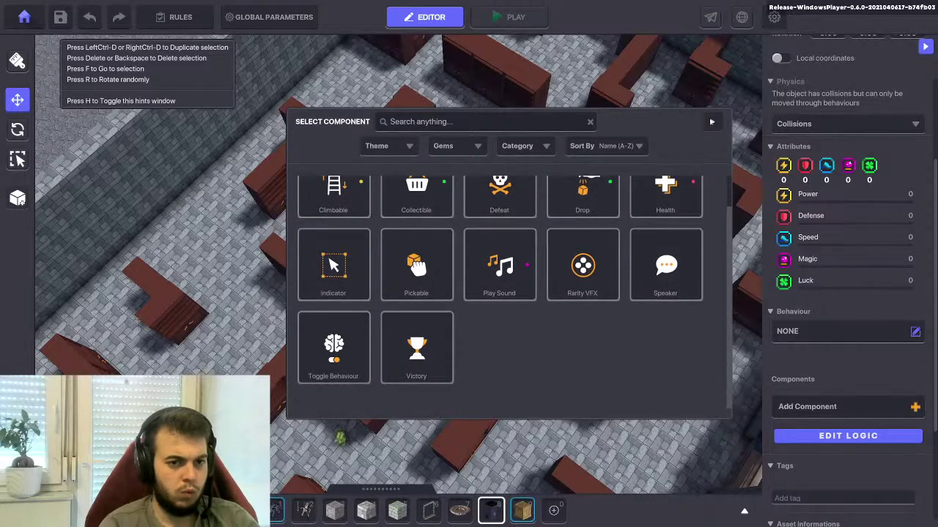
click(712, 122)
click(808, 331)
scroll(640, 291, down, 3)
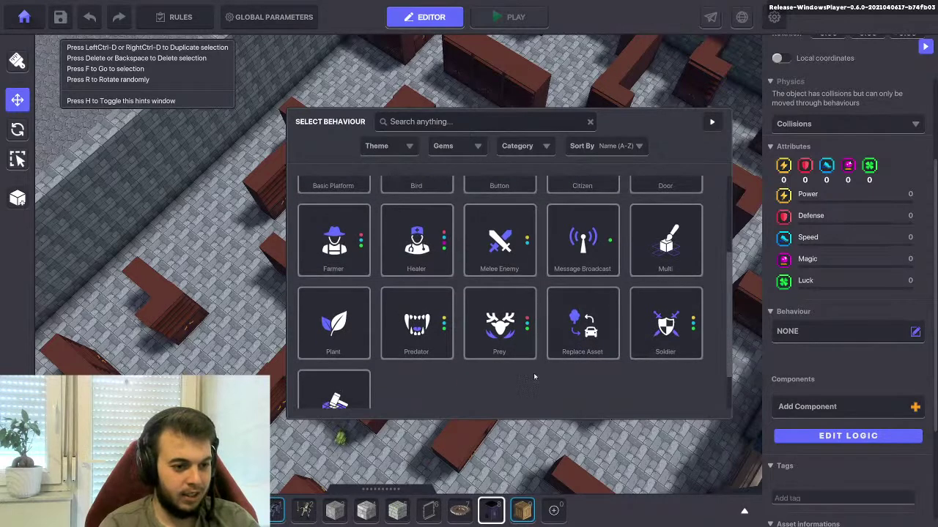
scroll(534, 373, down, 1)
scroll(531, 375, up, 1)
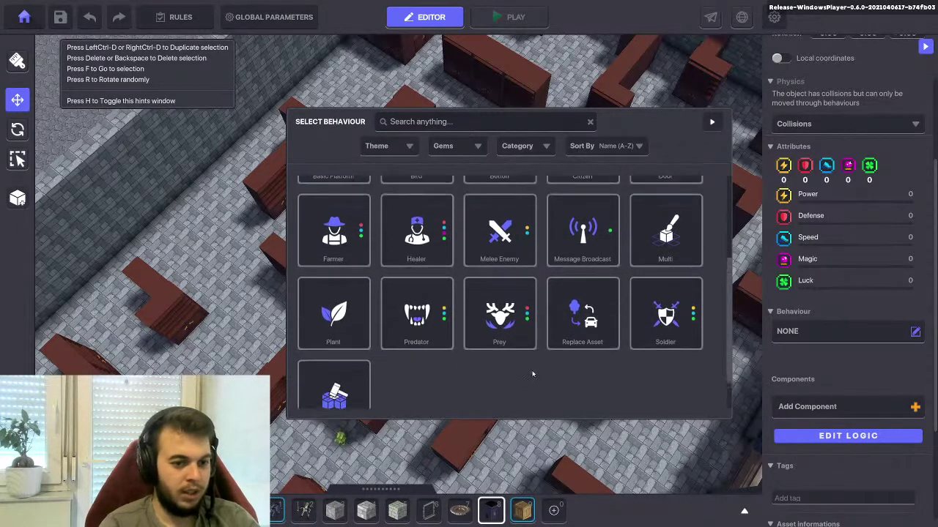
scroll(532, 375, up, 4)
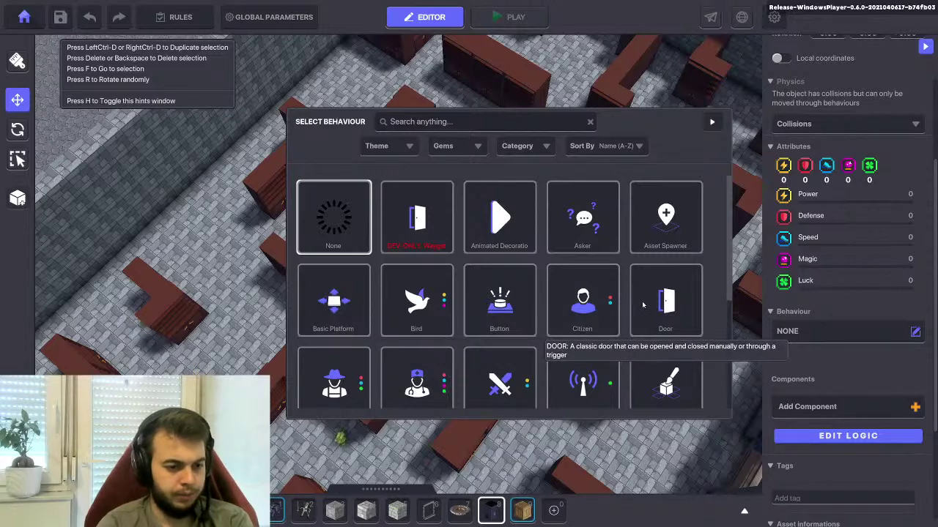
scroll(643, 305, down, 3)
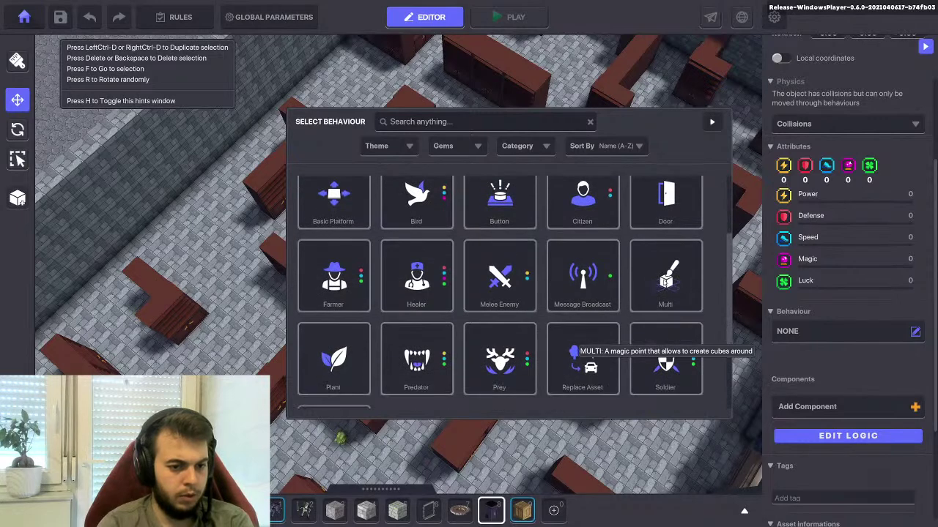
scroll(664, 282, down, 2)
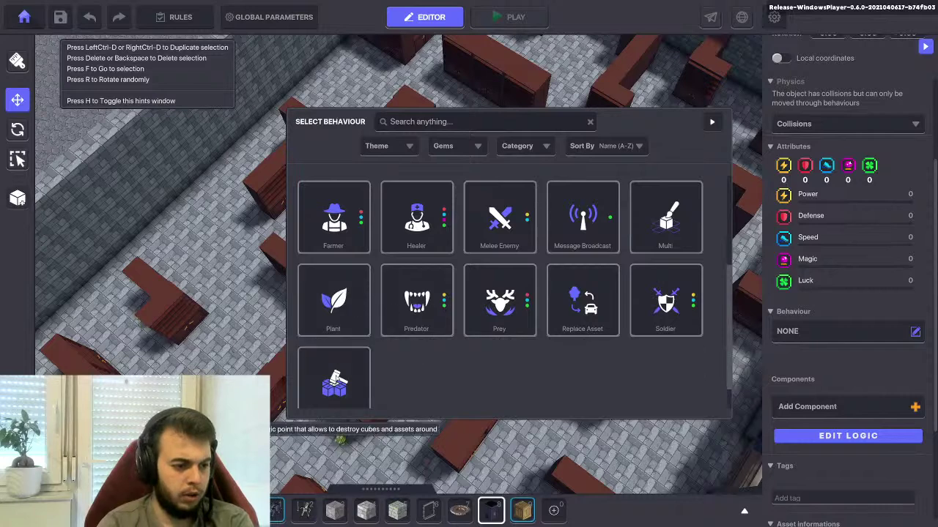
scroll(526, 315, up, 6)
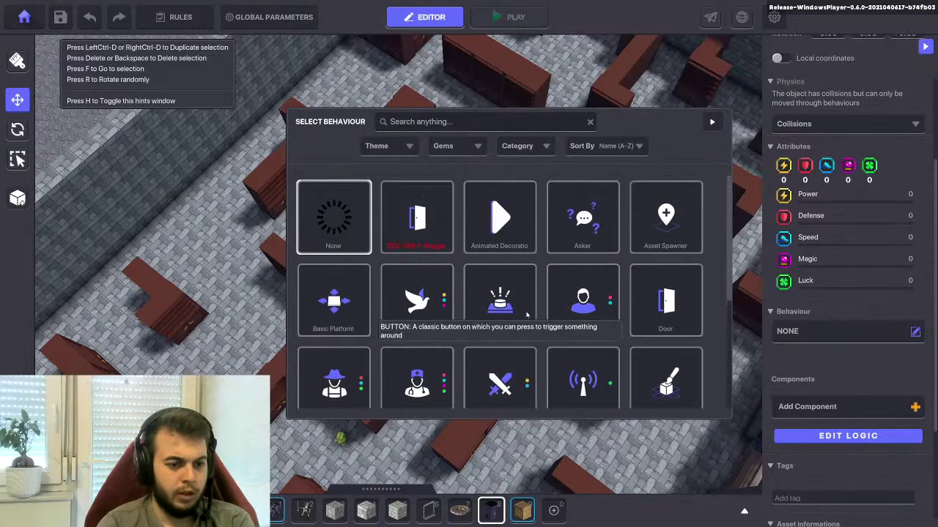
scroll(526, 315, down, 5)
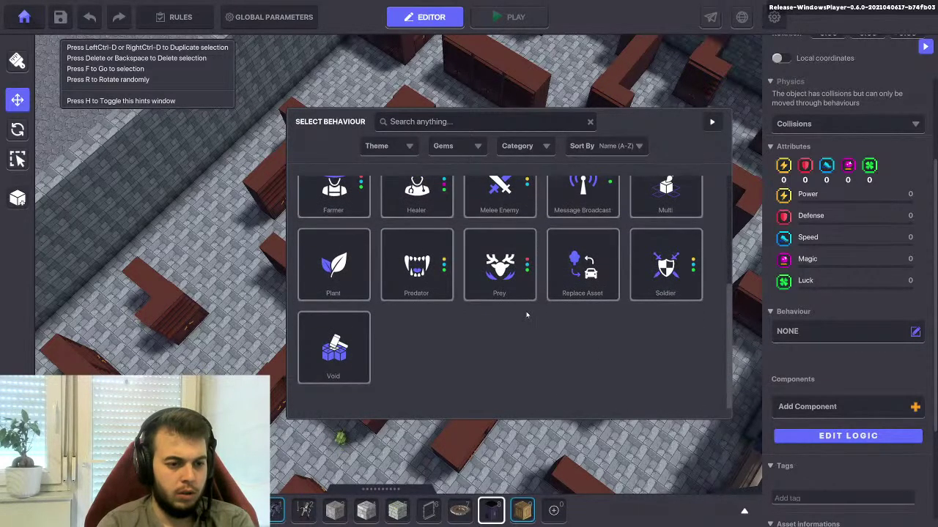
click(711, 122)
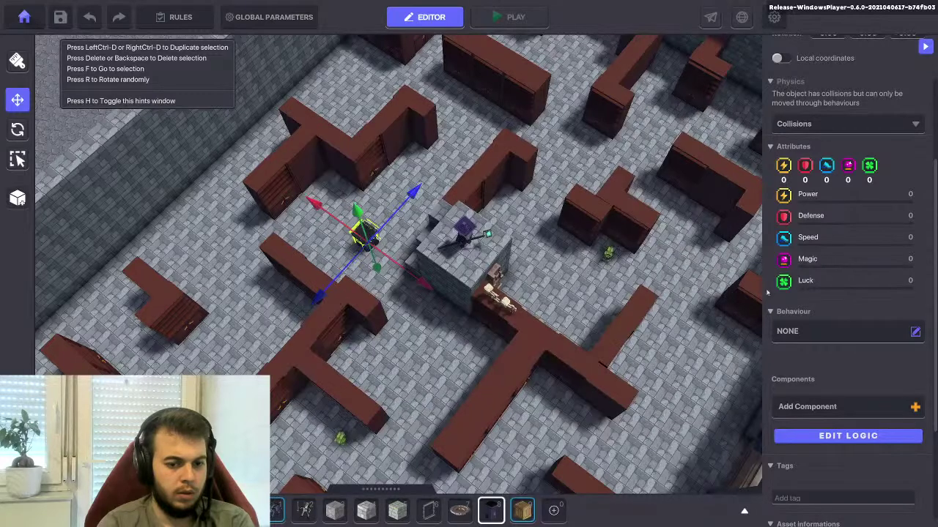
Add a Toggle Behaviour component to the Blue Trashbin and open its logic settings
click(805, 404)
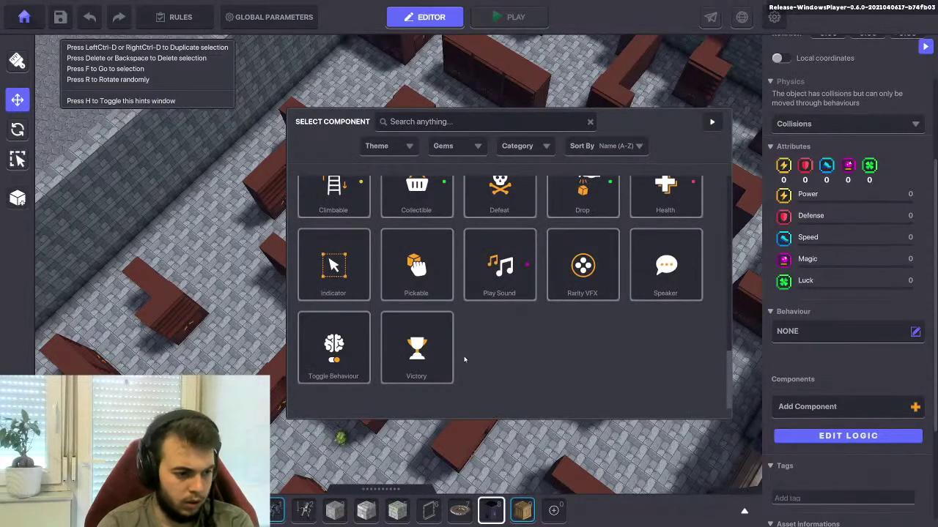
click(346, 353)
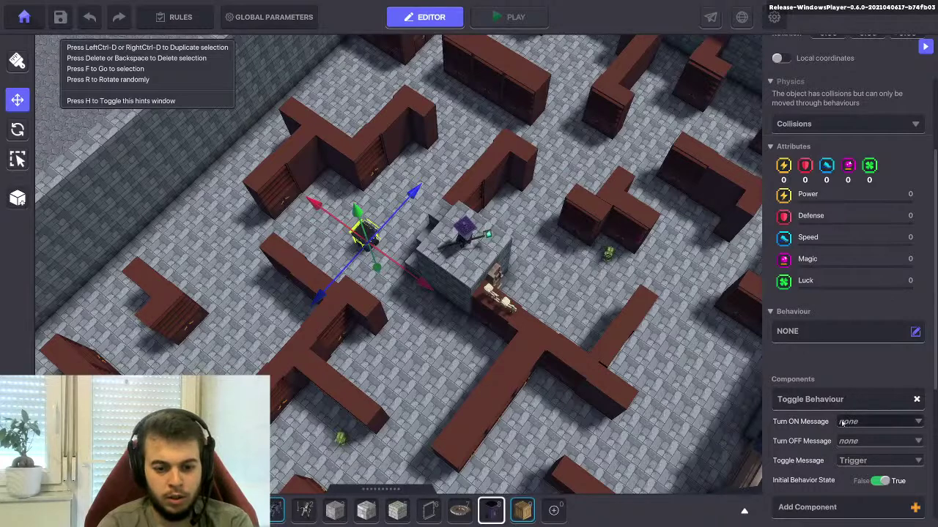
scroll(823, 414, down, 1)
scroll(823, 414, down, 1)
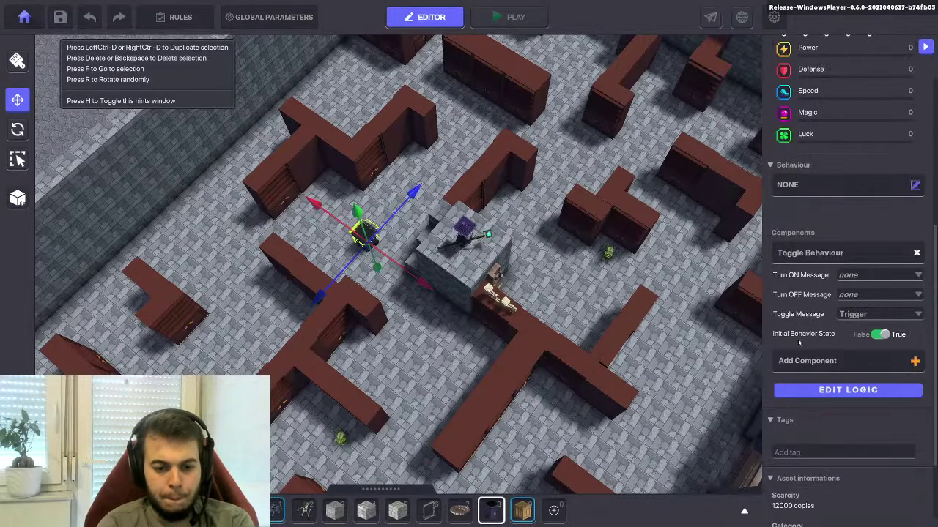
click(819, 390)
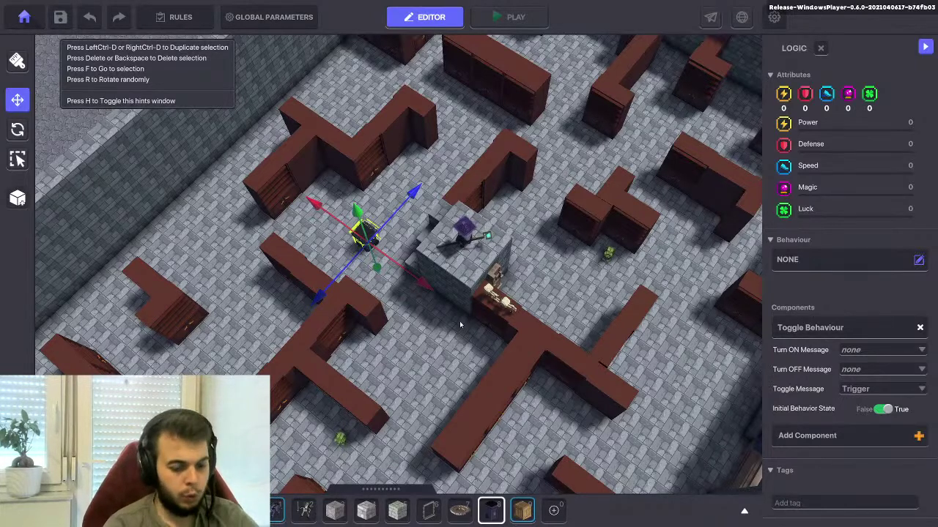
Change the Purple Wizard's behaviour to Melee Enemy and add a Toggle Behaviour component to it
click(463, 229)
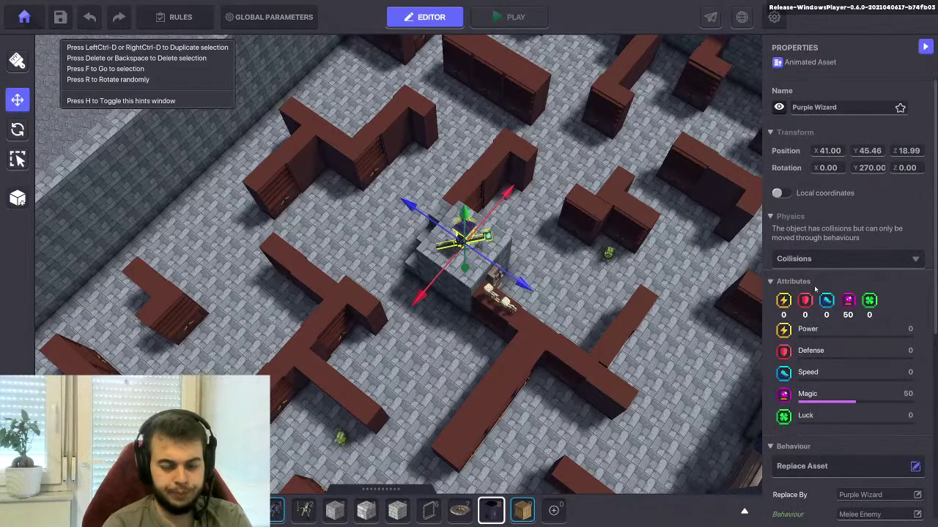
scroll(816, 289, down, 3)
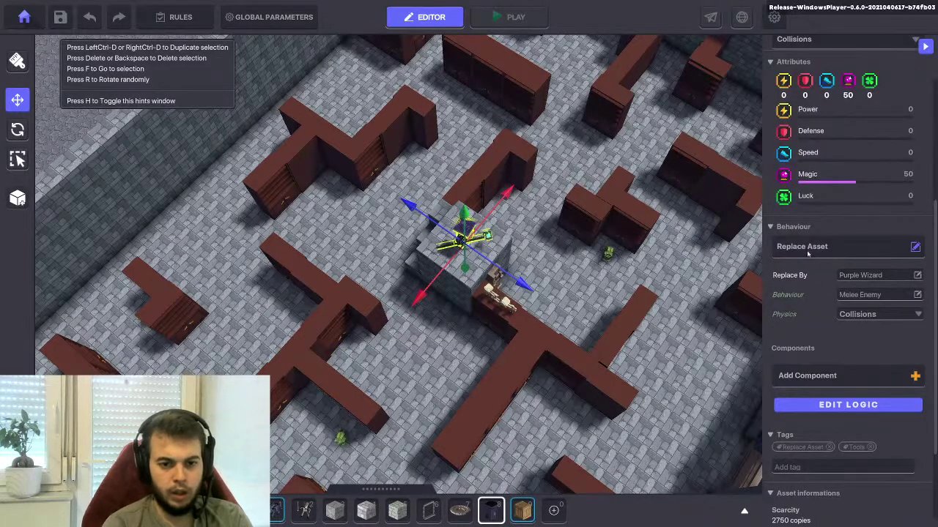
click(807, 250)
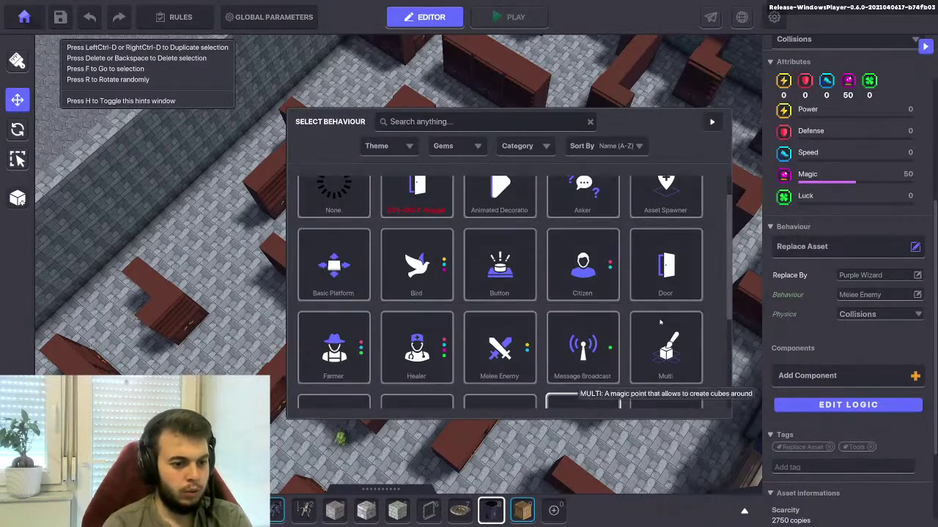
click(495, 357)
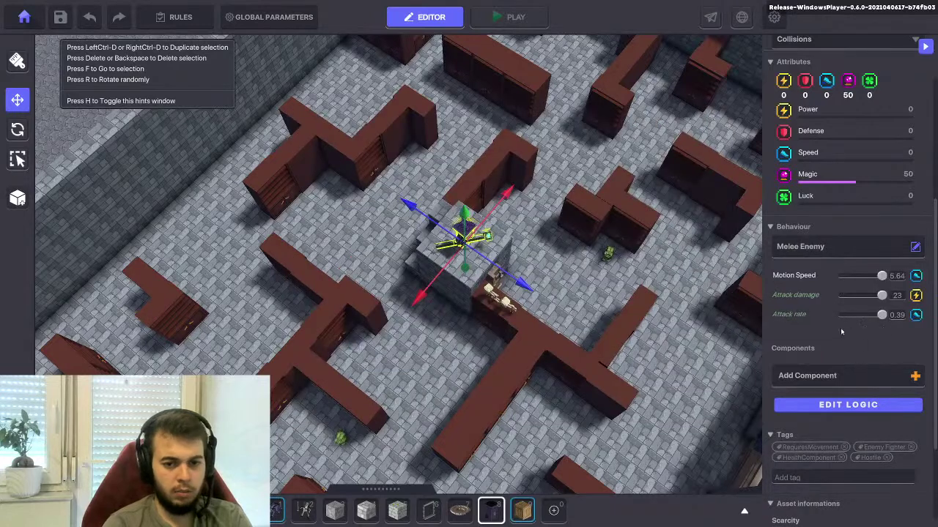
click(824, 376)
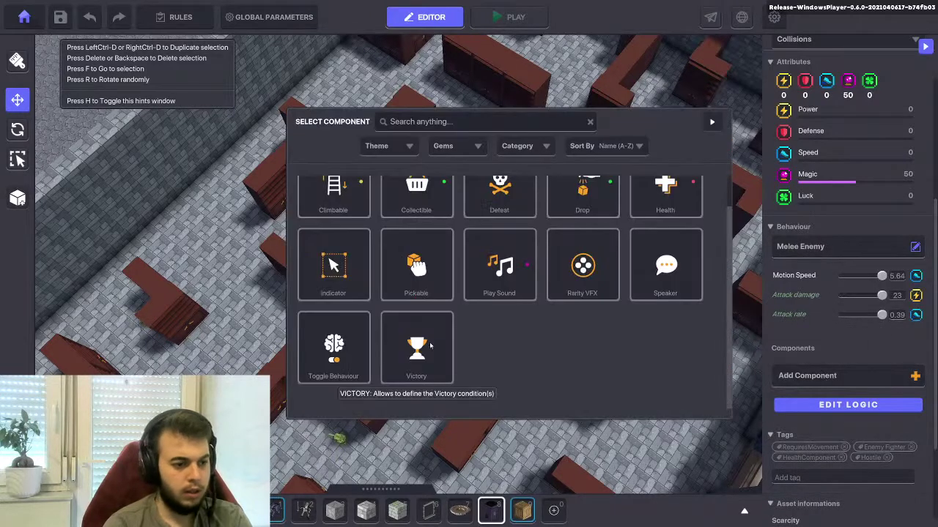
click(357, 347)
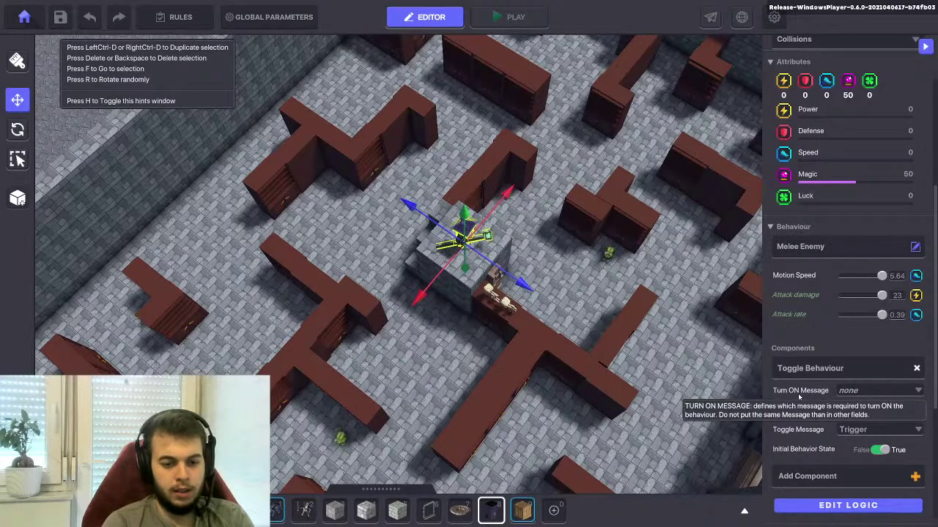
Set the Turn ON Message of the Purple Wizard's Toggle Behaviour to Idol Quest Done and save the level
click(848, 392)
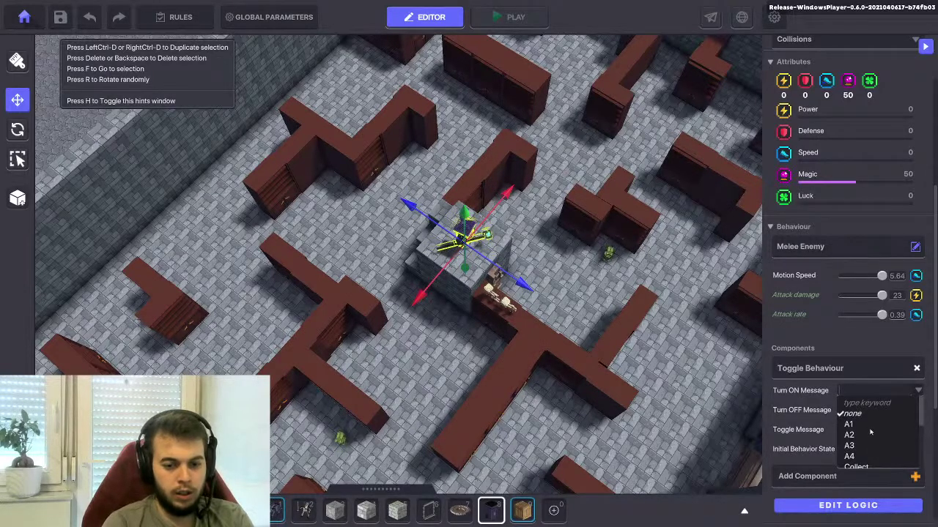
scroll(870, 432, down, 3)
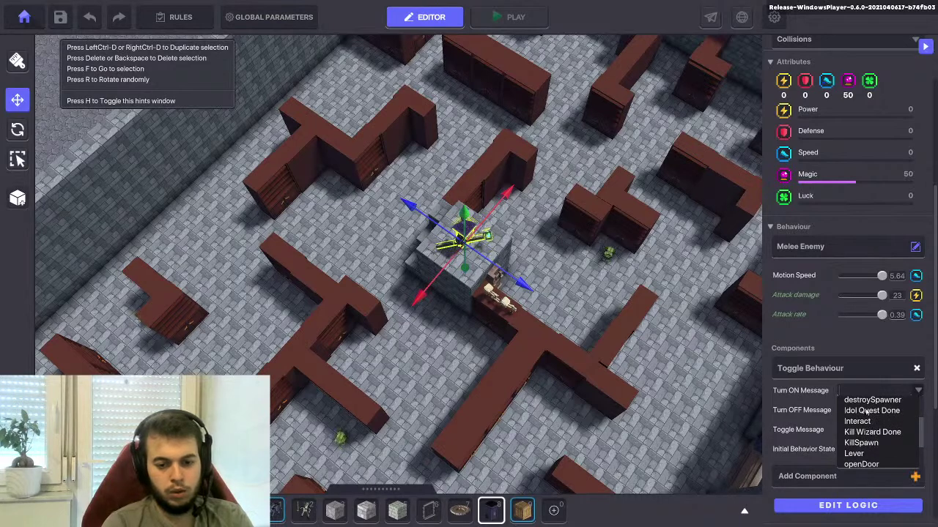
click(867, 412)
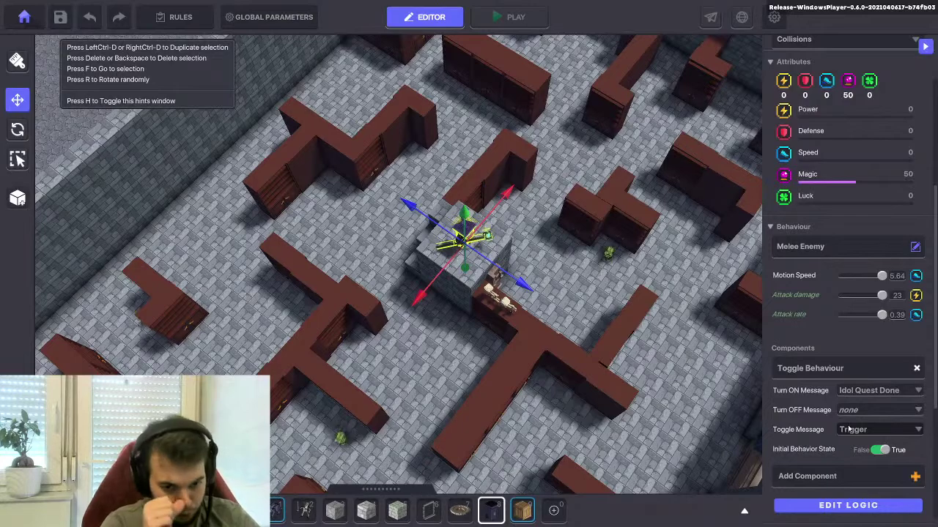
click(60, 22)
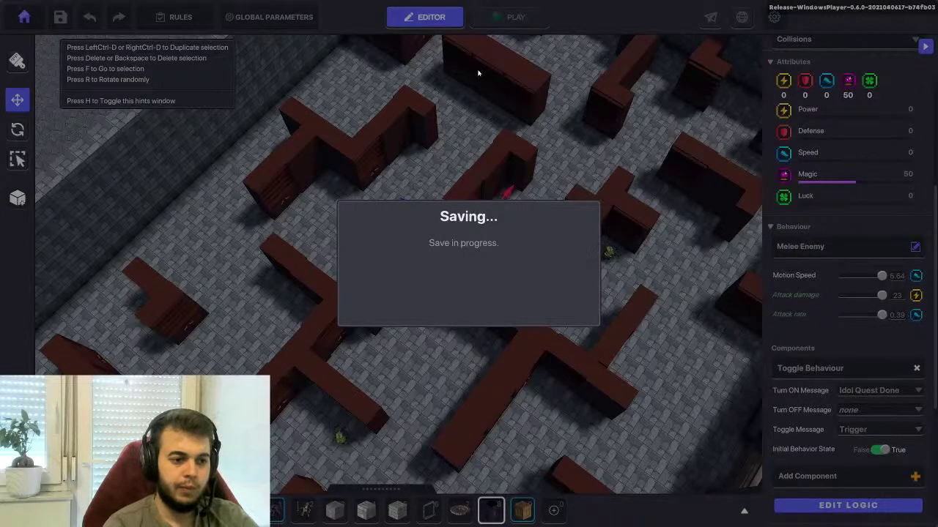
click(469, 304)
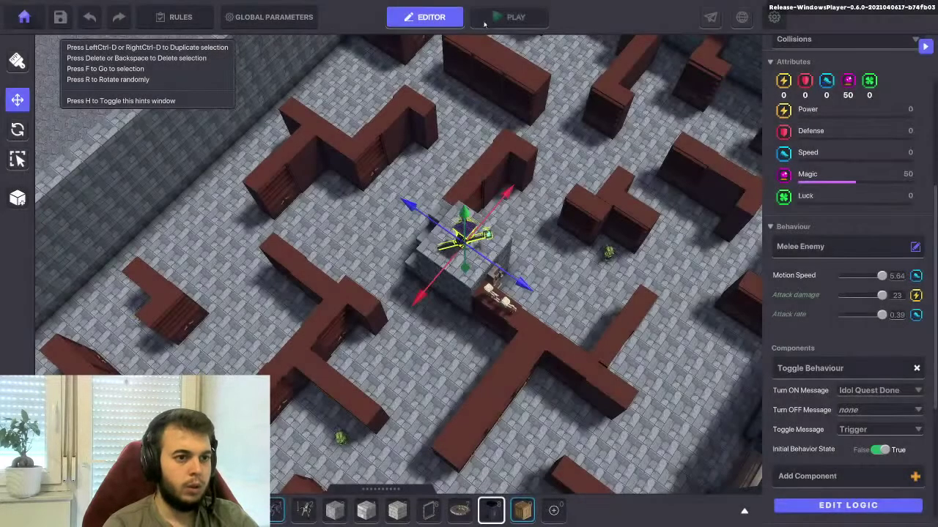
Playtest the level by entering the maze, collecting an Ancient Artifact and checking how the wizard behaves
click(488, 22)
key(w)
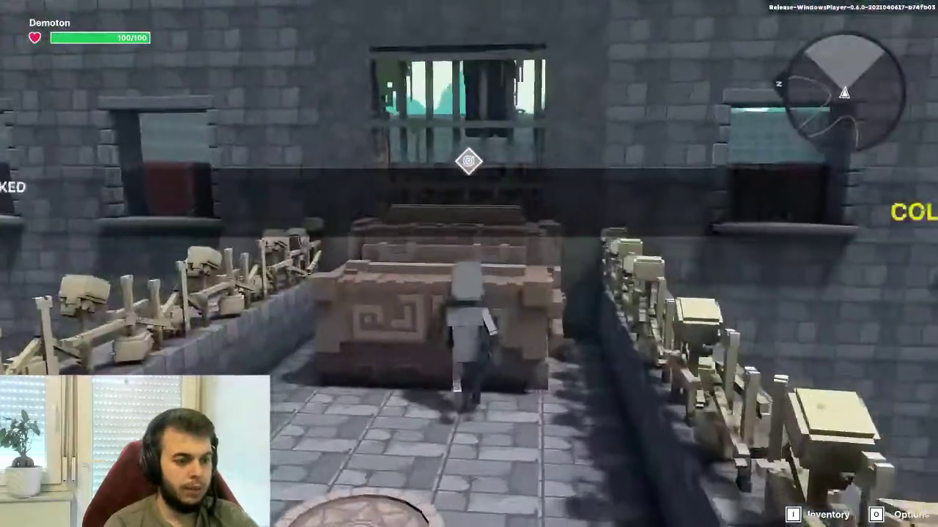
key(w)
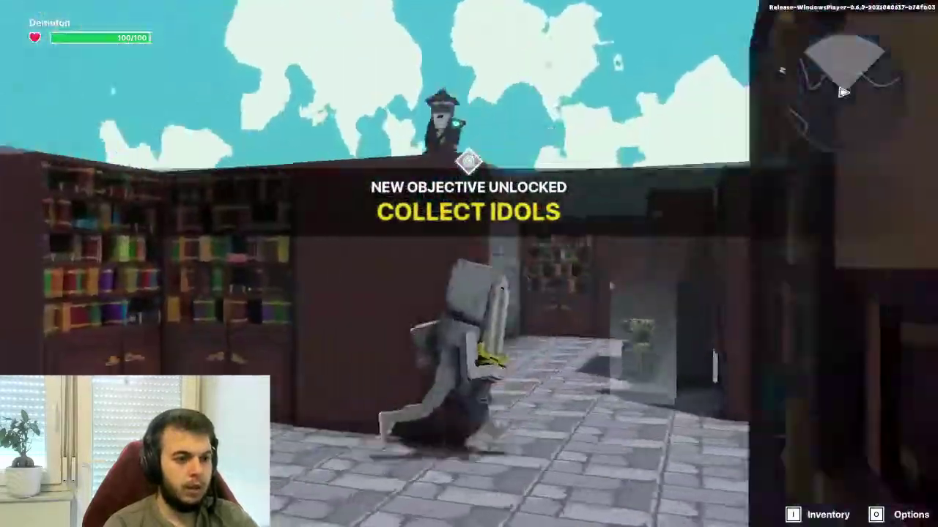
key(w)
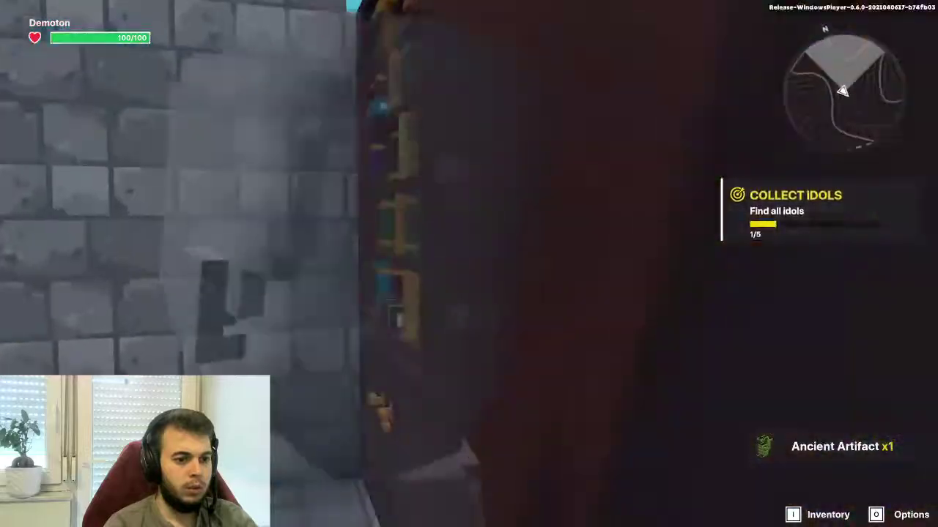
key(w)
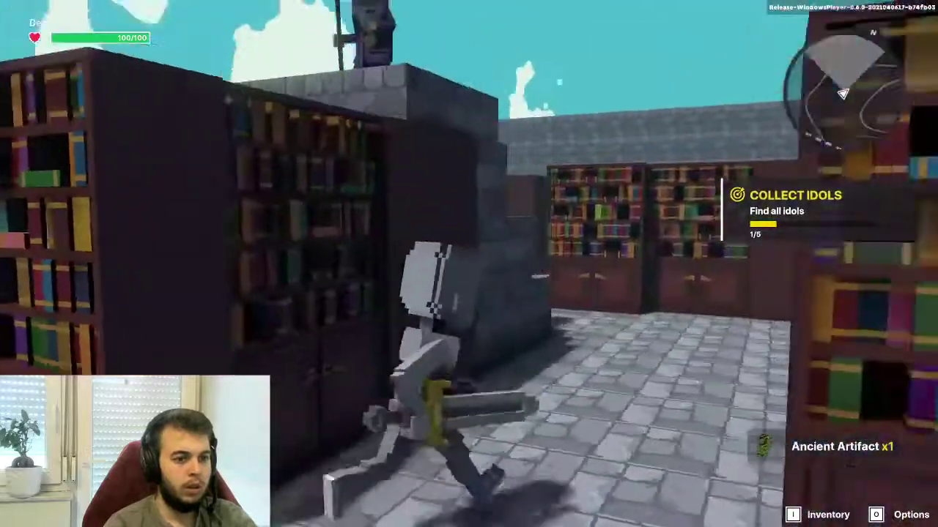
key(w)
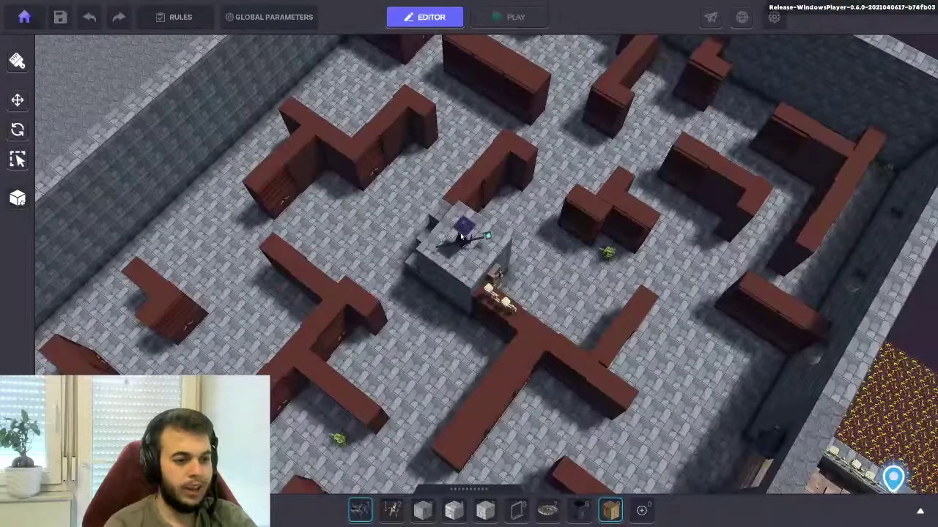
Set the Purple Wizard's Turn OFF Message to start spawning beavers and switch its Initial Behavior State to False
click(466, 236)
scroll(806, 337, down, 5)
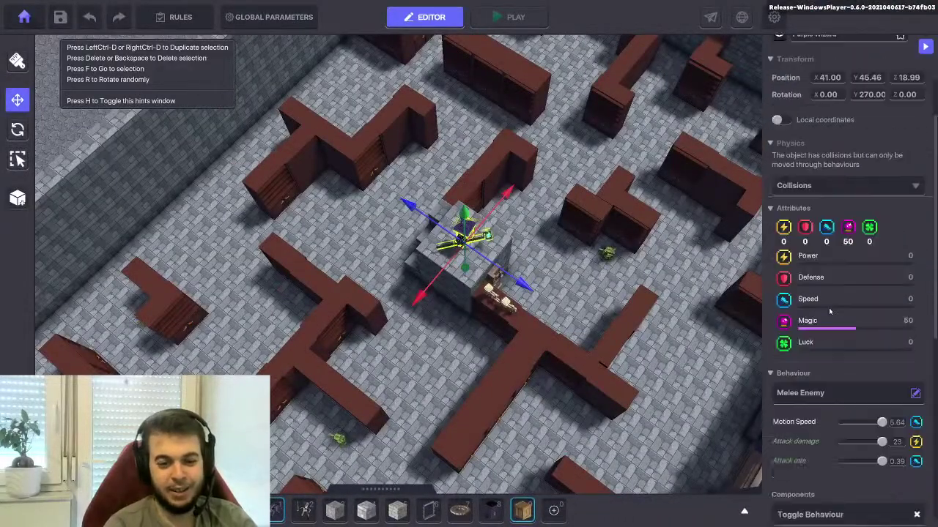
middle_drag(741, 328, 594, 314)
right_drag(505, 306, 429, 294)
middle_drag(429, 294, 470, 293)
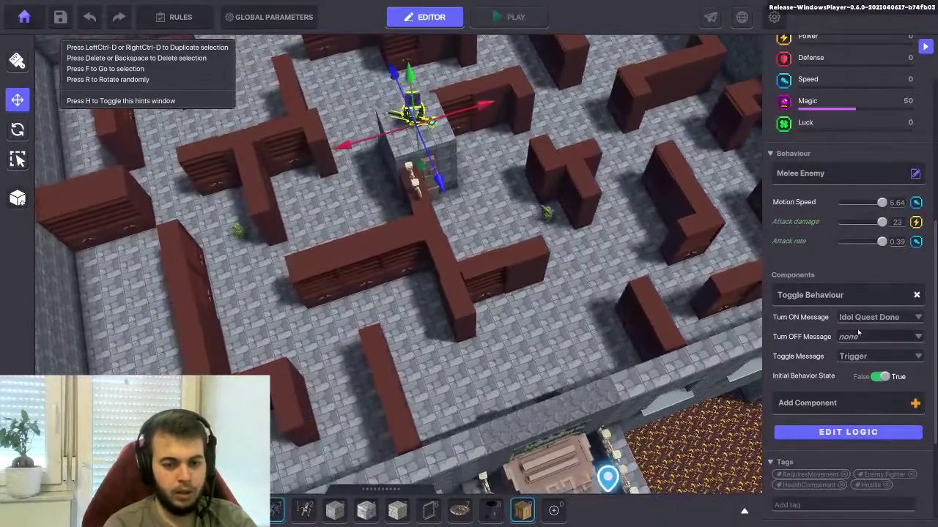
click(858, 337)
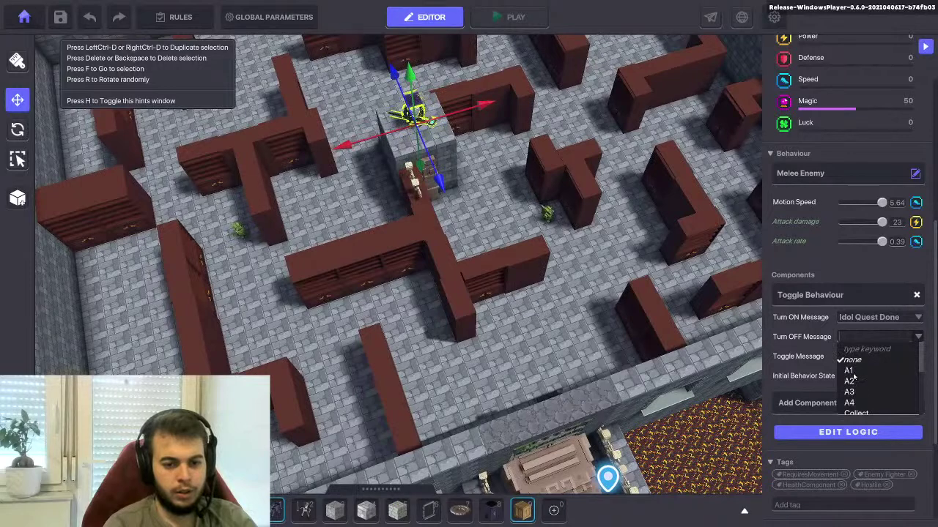
scroll(854, 377, down, 5)
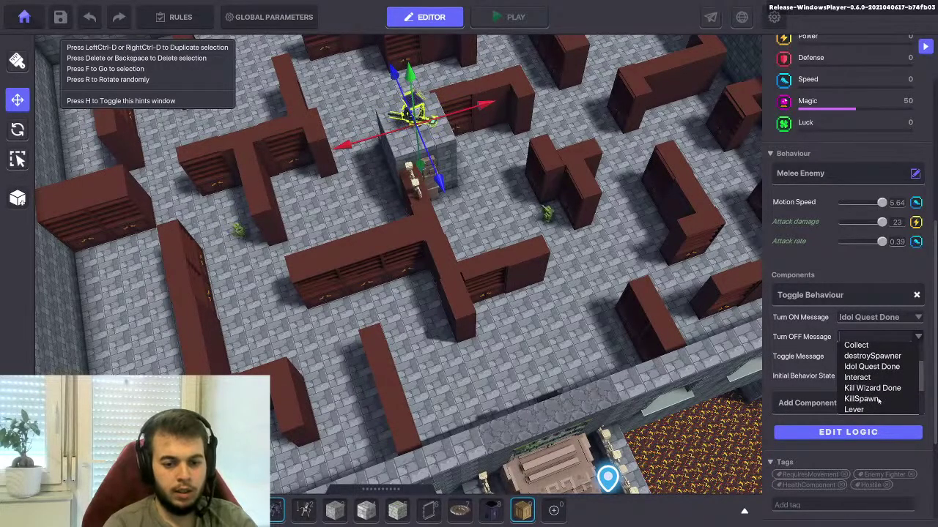
scroll(870, 378, down, 5)
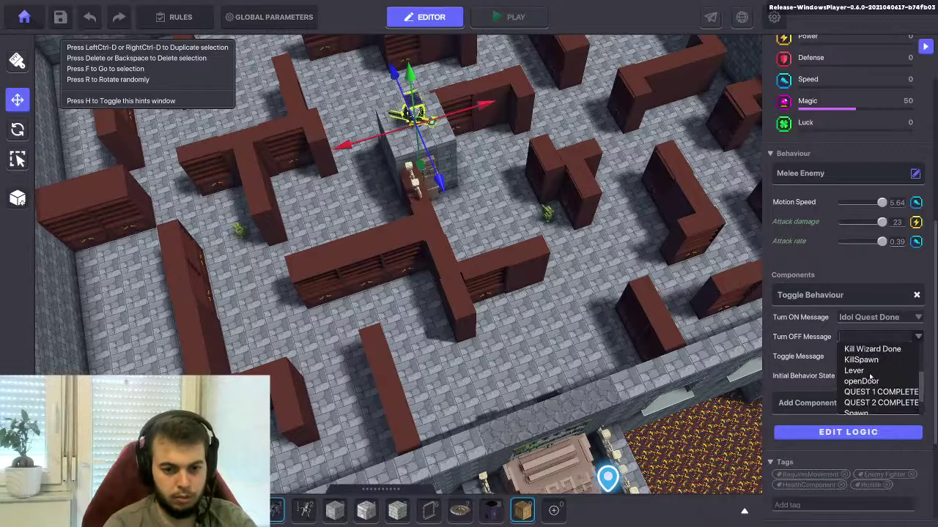
click(874, 396)
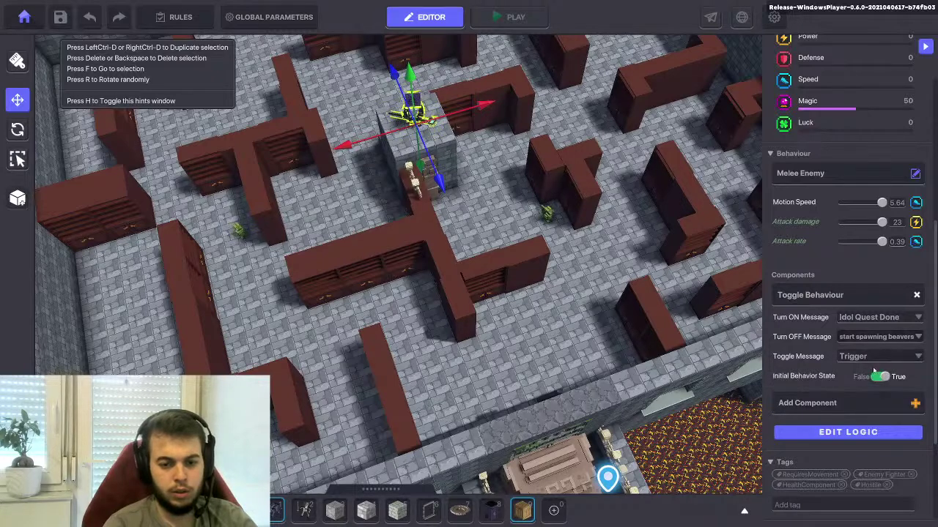
click(879, 377)
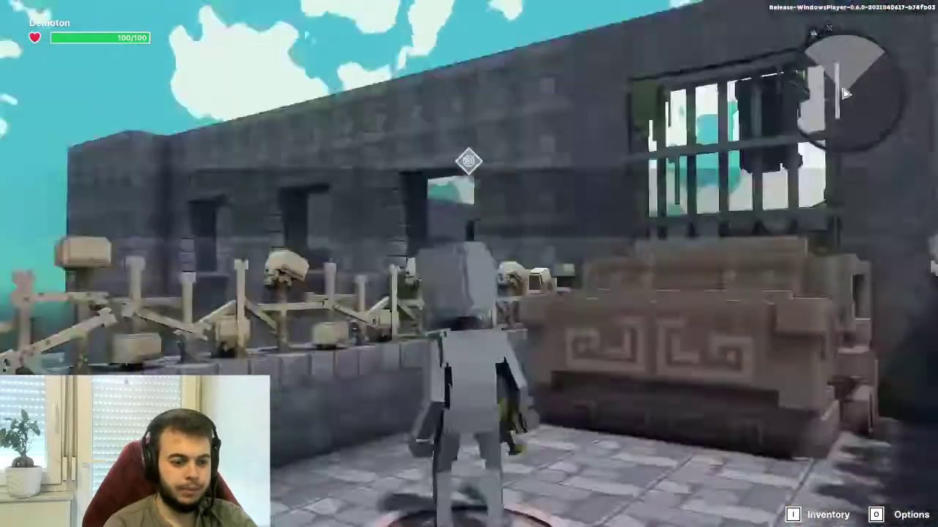
Playtest the level again, collecting the first artifact and climbing the stone platform to attack the wizard before the idol quest is complete
key(w)
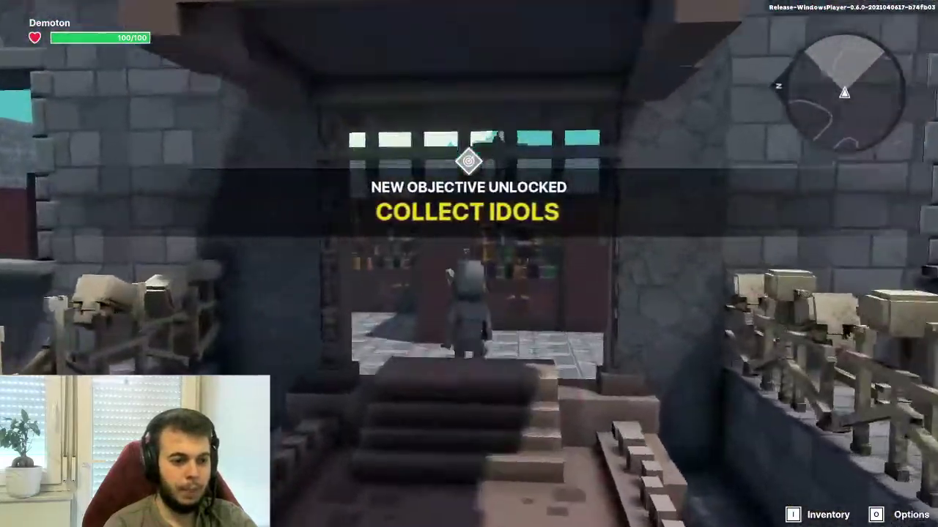
key(w)
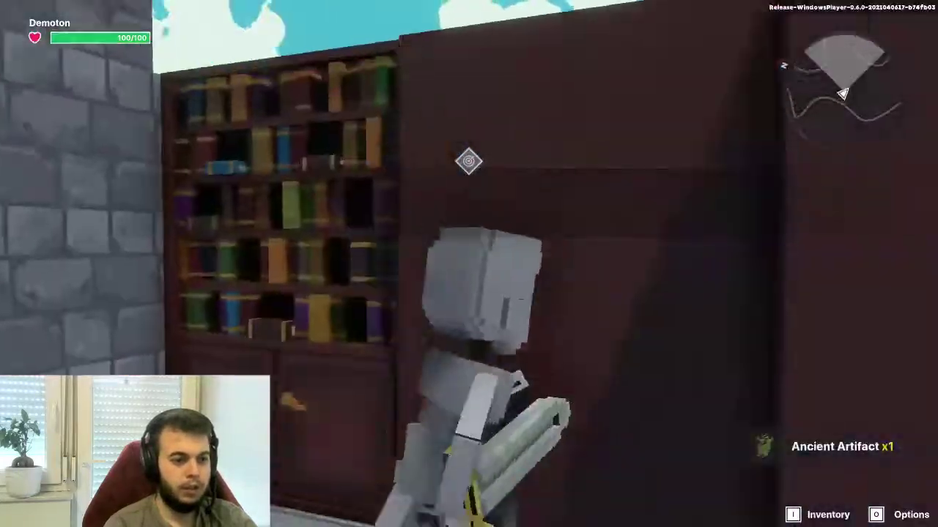
key(w)
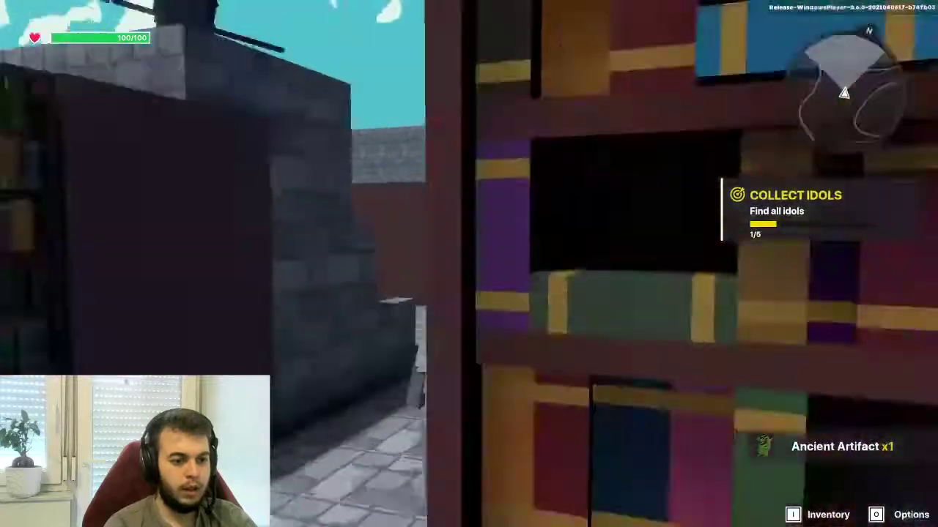
key(w)
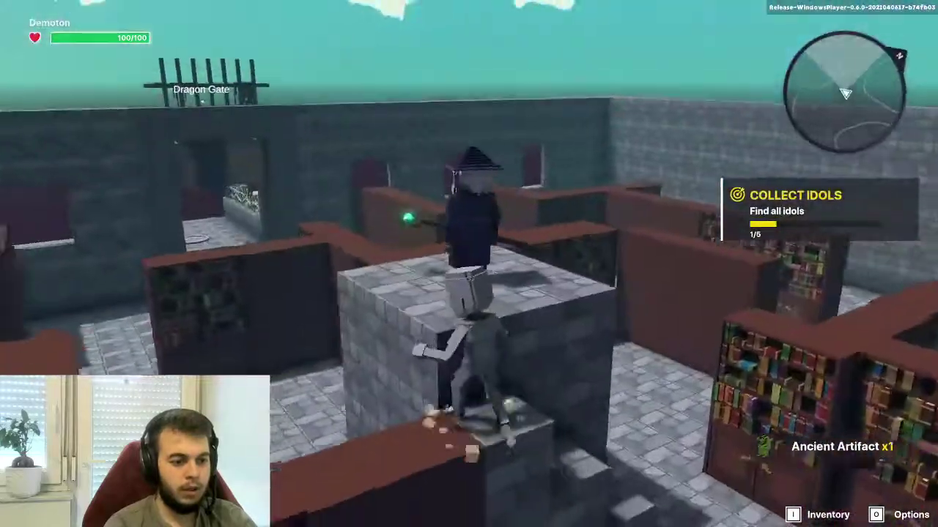
key(w)
key(space)
click(469, 264)
click(469, 263)
click(469, 264)
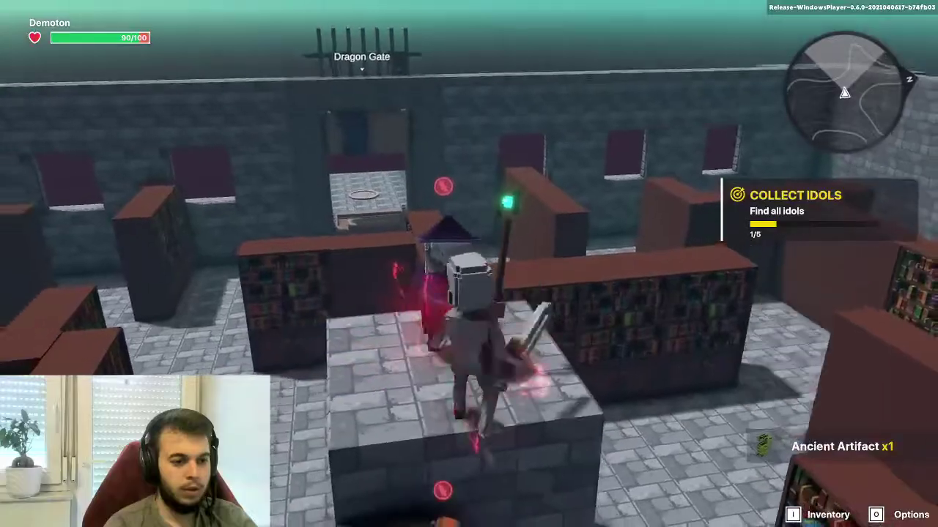
click(469, 263)
click(469, 264)
Collect the remaining Ancient Artifacts in the maze to finish the Collect Idols quest and test the wizard's activation
key(w)
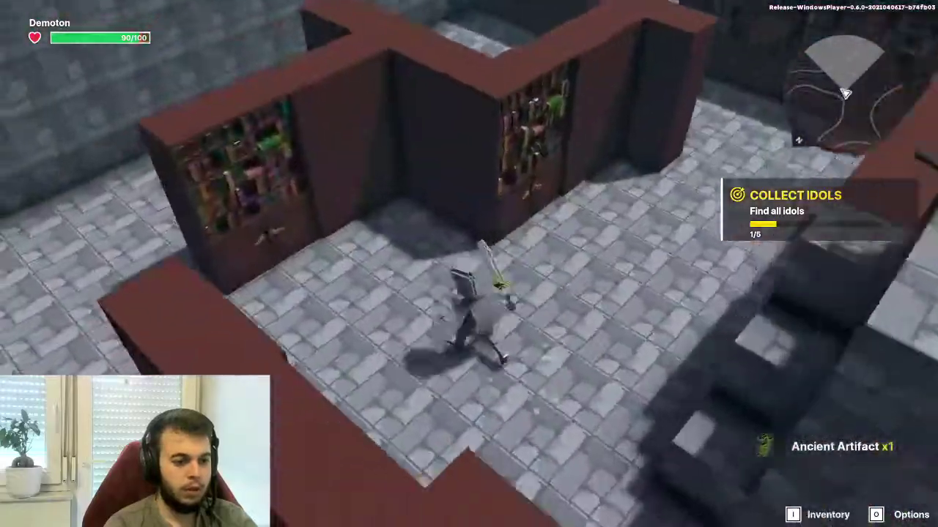
key(w)
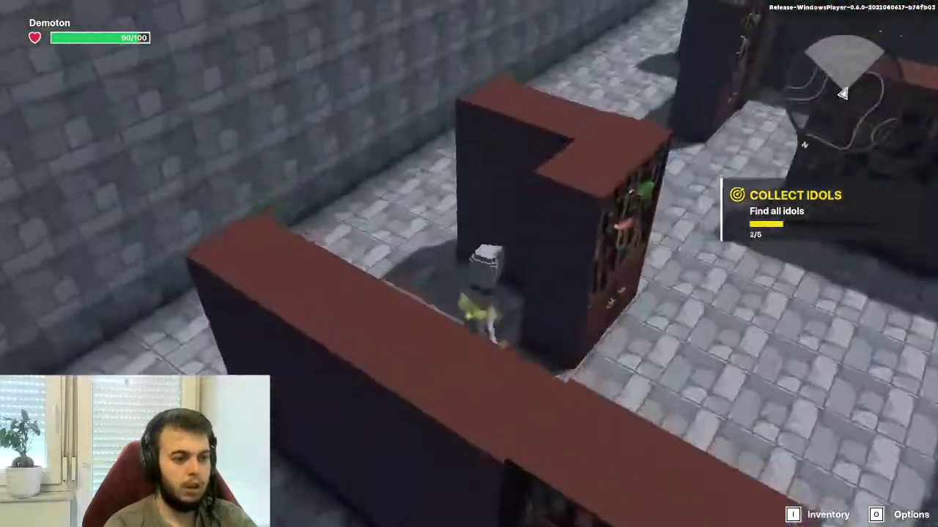
key(w)
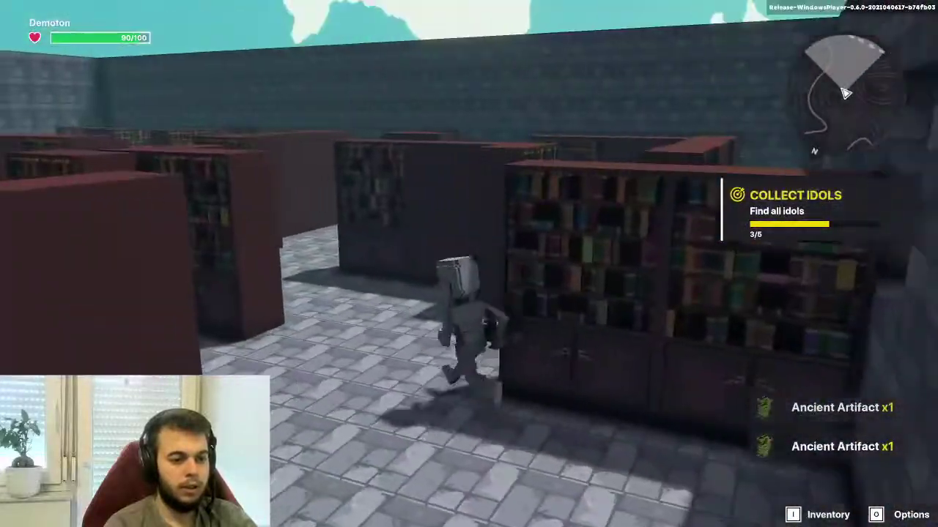
key(w)
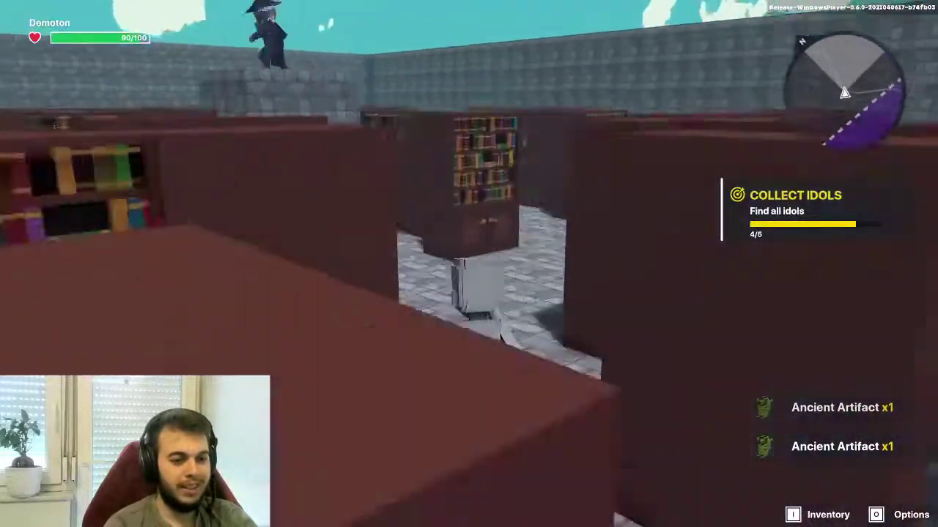
key(w)
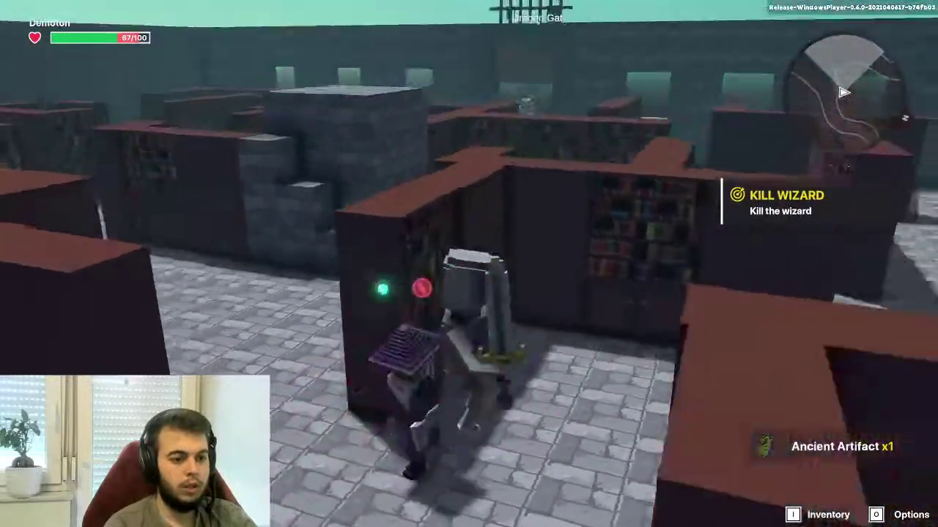
Move through the maze while fighting the activated wizard and the beaver to test the Kill Wizard quest
key(w)
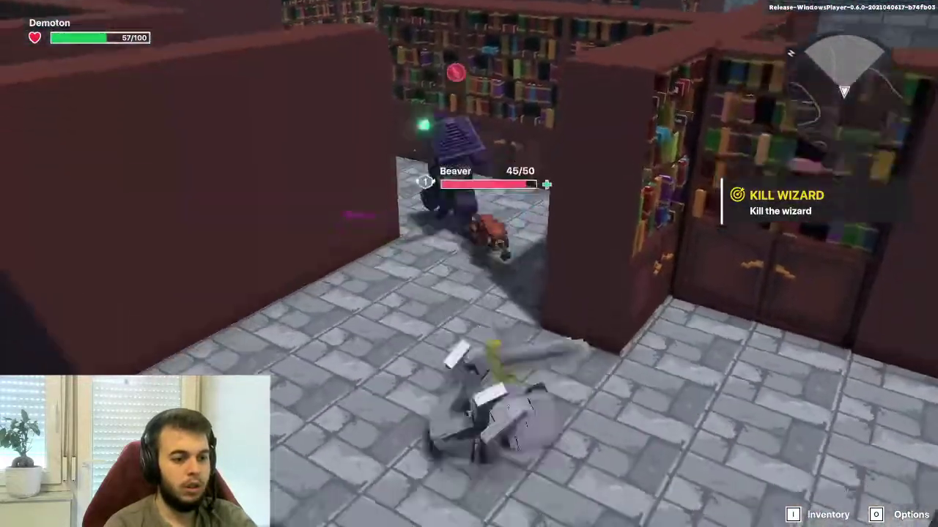
key(w)
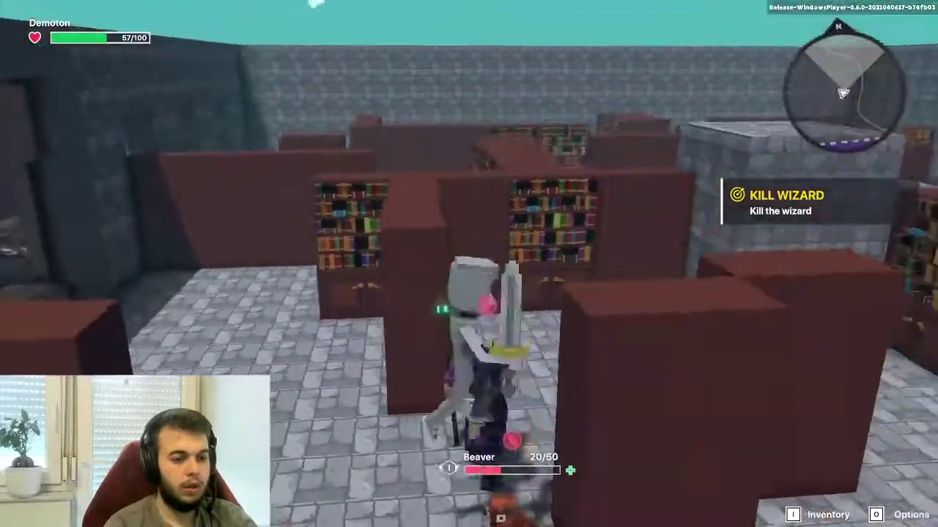
key(w)
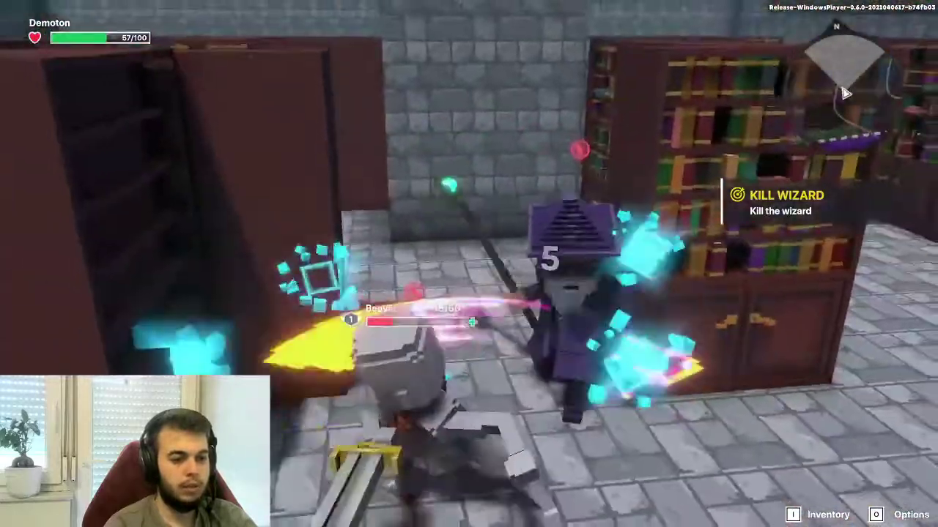
key(w)
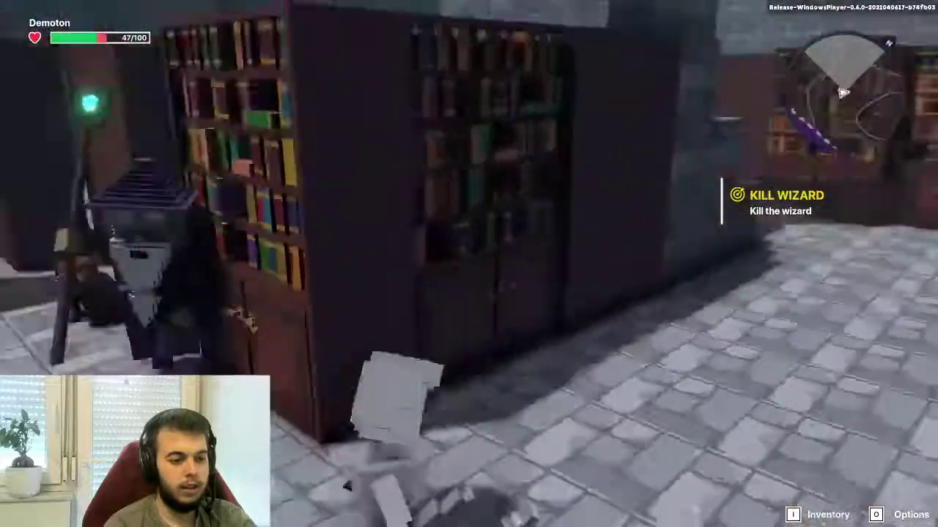
key(w)
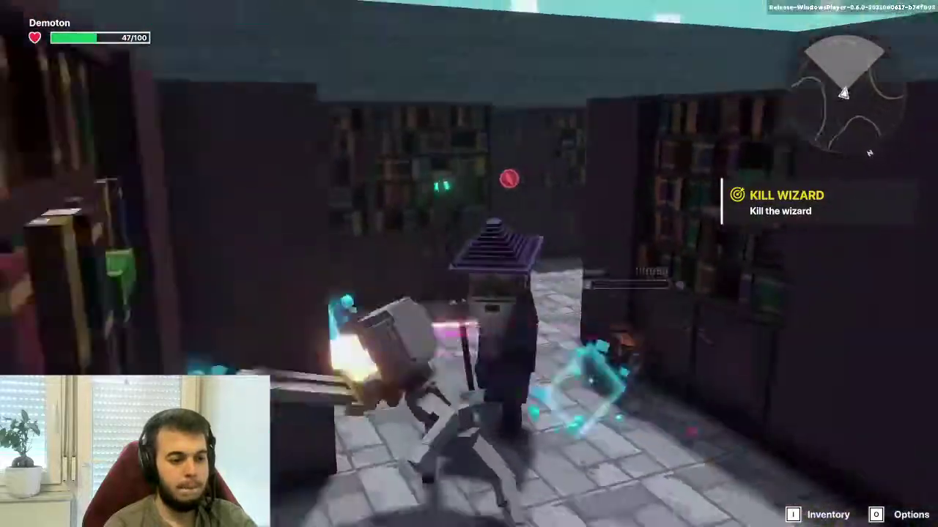
key(w)
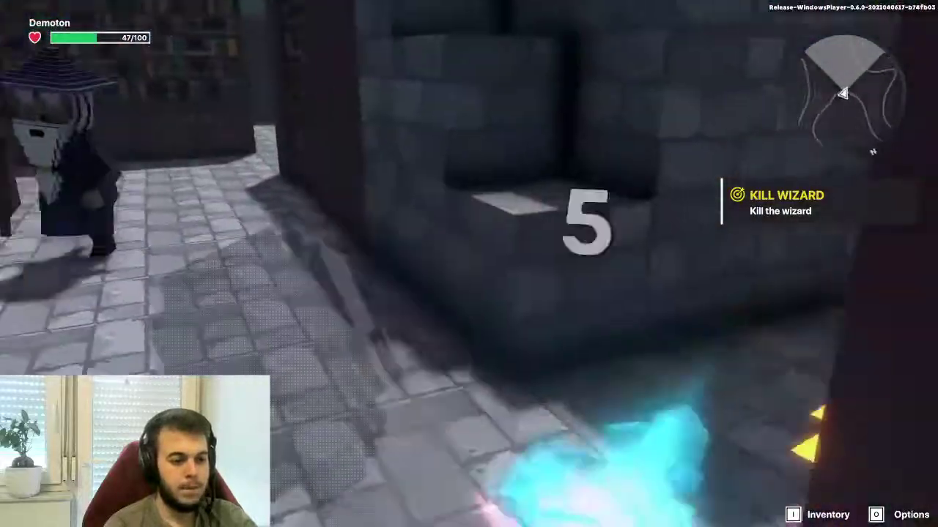
key(w)
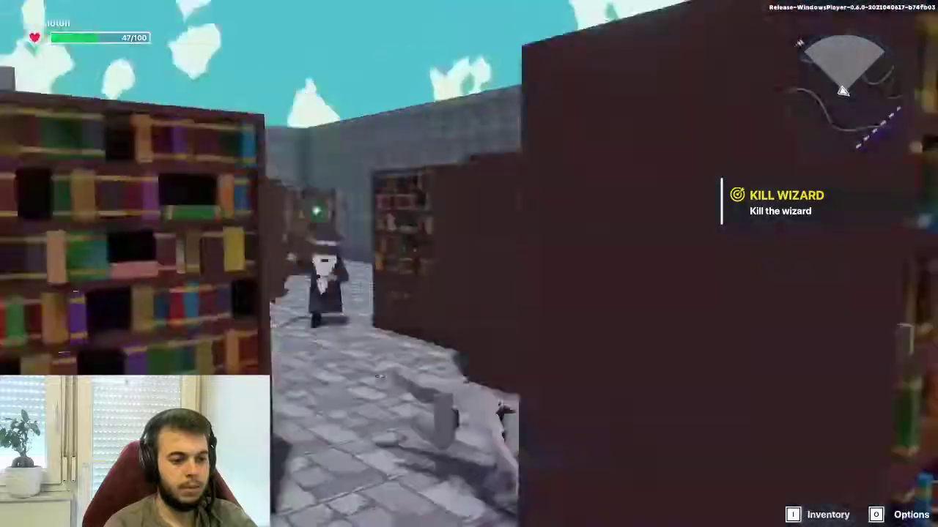
key(w)
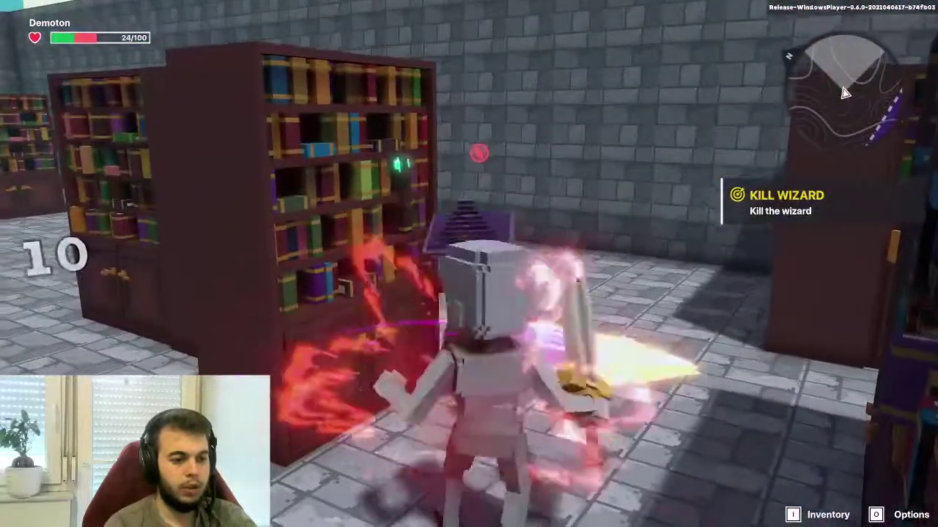
Strike the wizard repeatedly with the sword beside the bookshelves, retreat through the maze and end the playtest
click(469, 263)
click(469, 264)
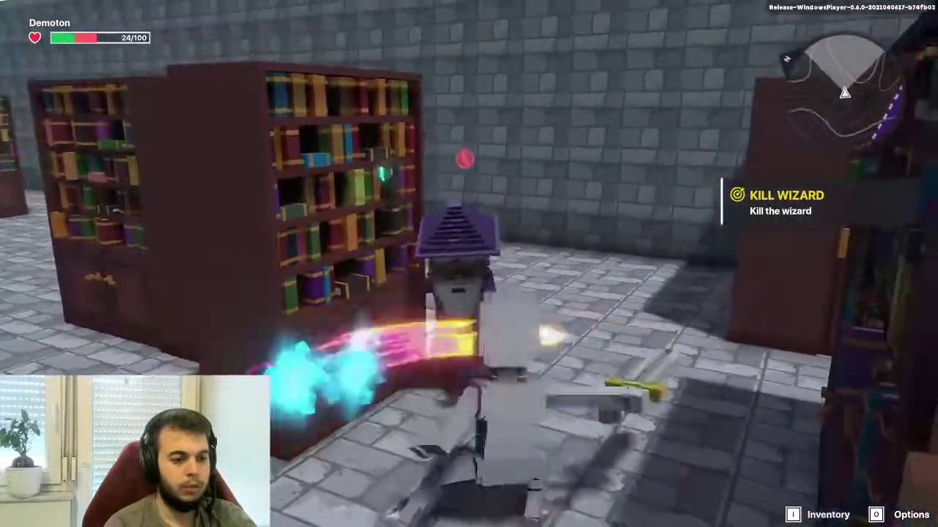
click(469, 264)
click(469, 263)
click(468, 264)
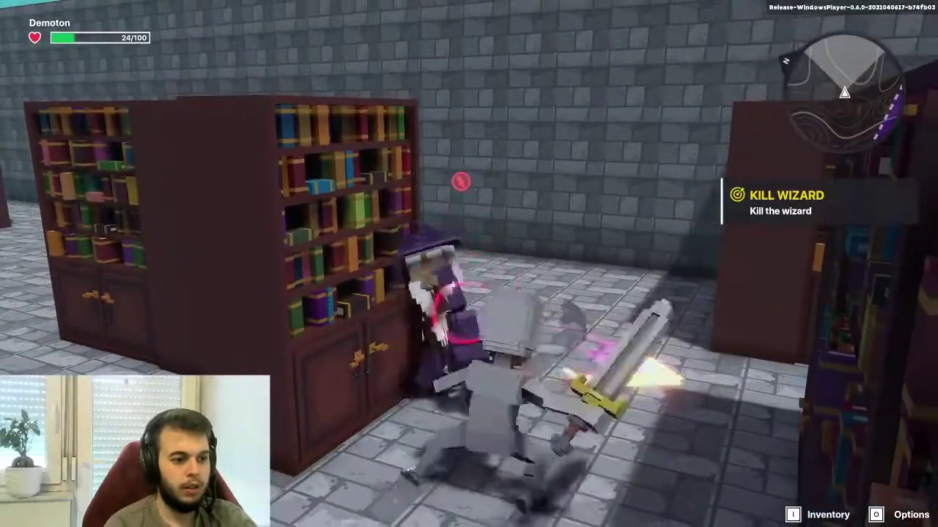
click(469, 264)
key(w)
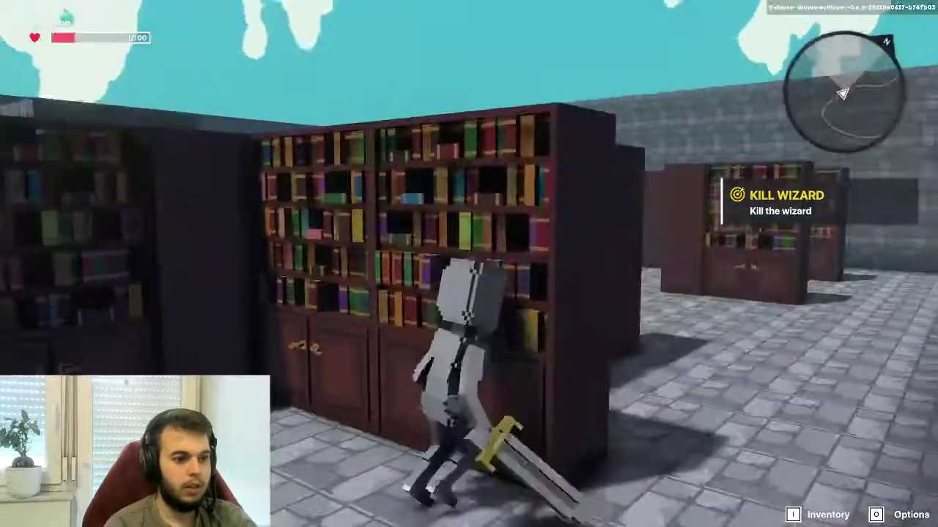
key(w)
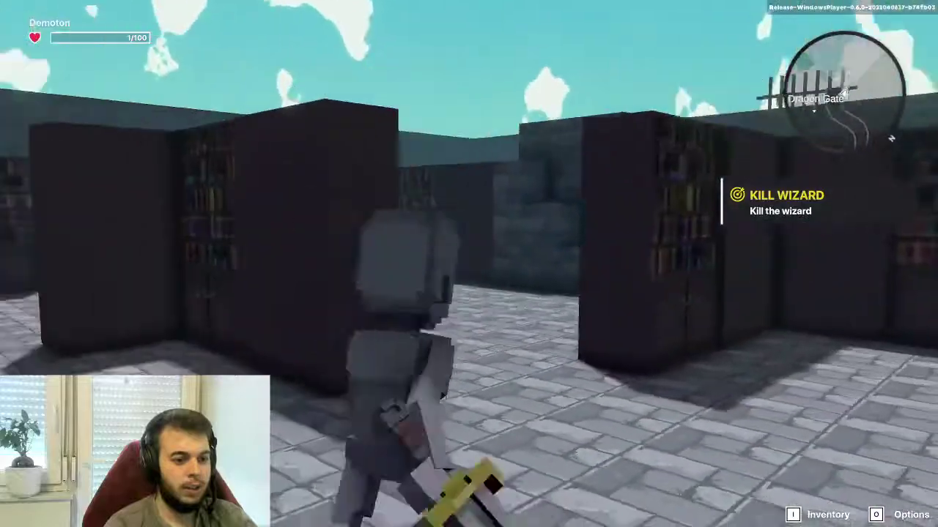
key(ctrl+p)
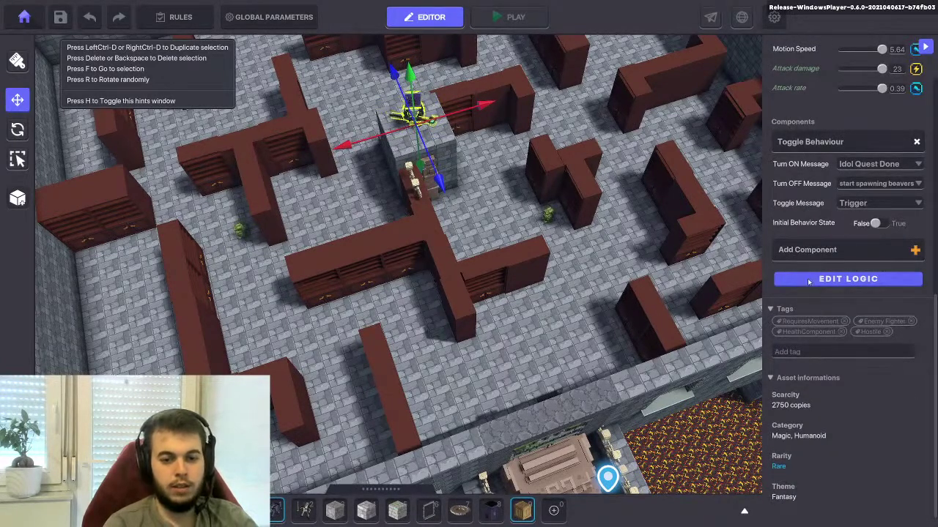
Add a Health component to the Purple Wizard and open its full logic settings
click(807, 250)
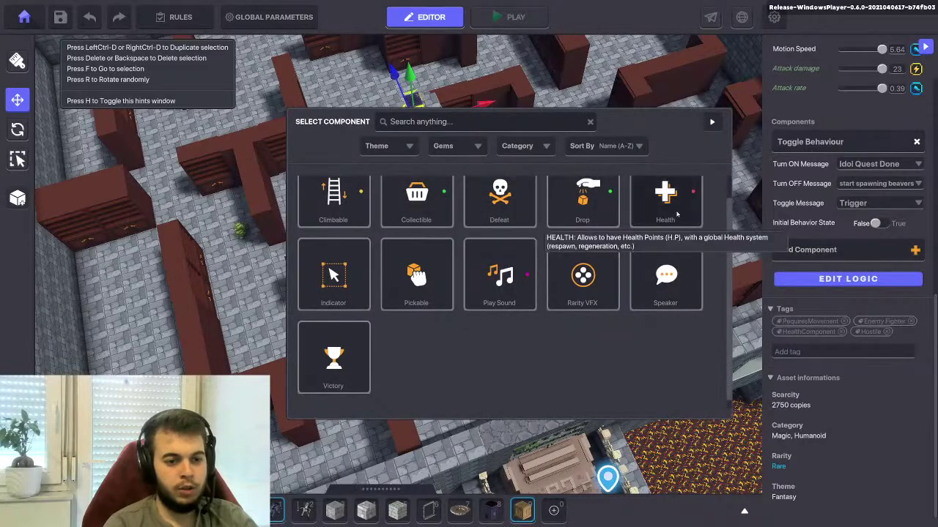
click(662, 203)
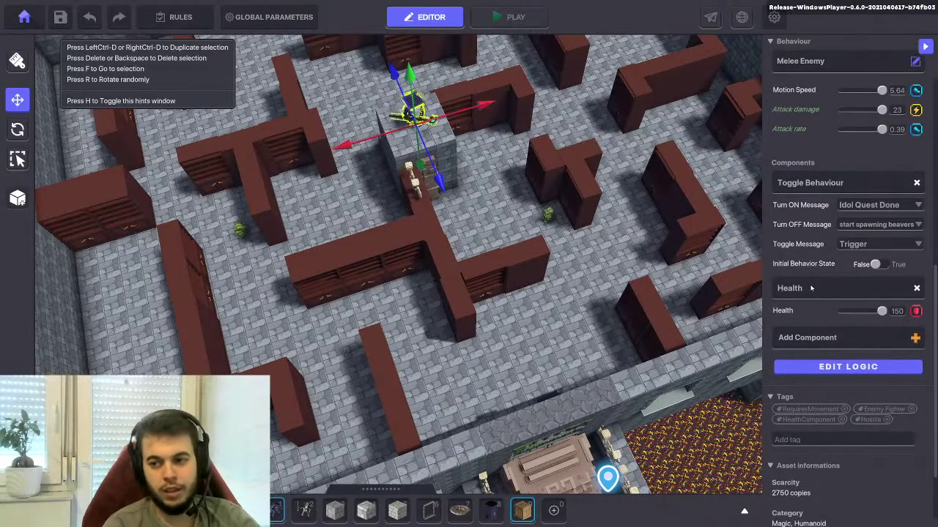
click(834, 367)
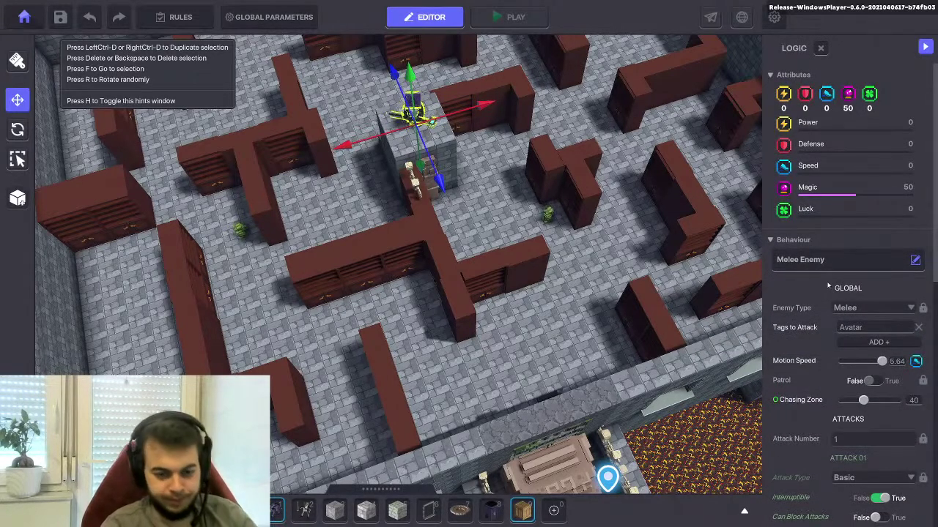
Reduce the wizard's Chasing Zone to 25 and check its range around the maze
scroll(828, 285, down, 2)
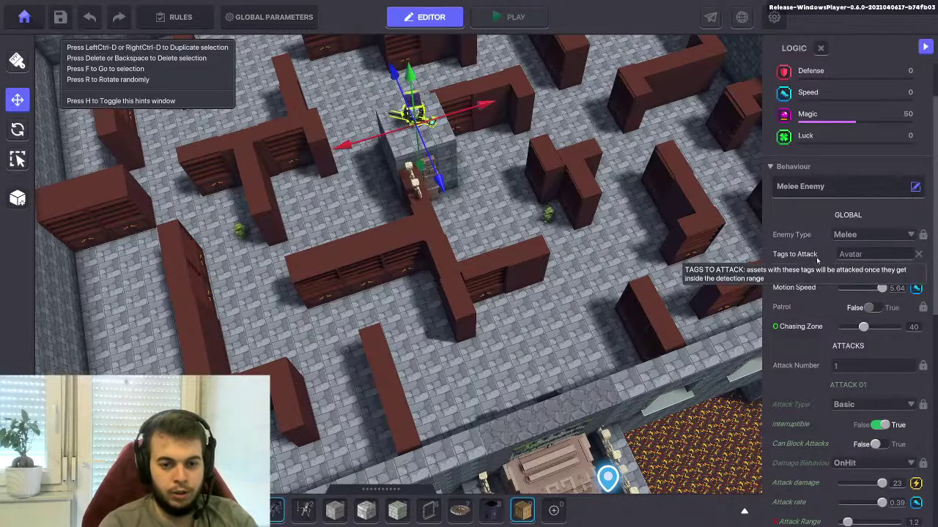
scroll(821, 269, down, 2)
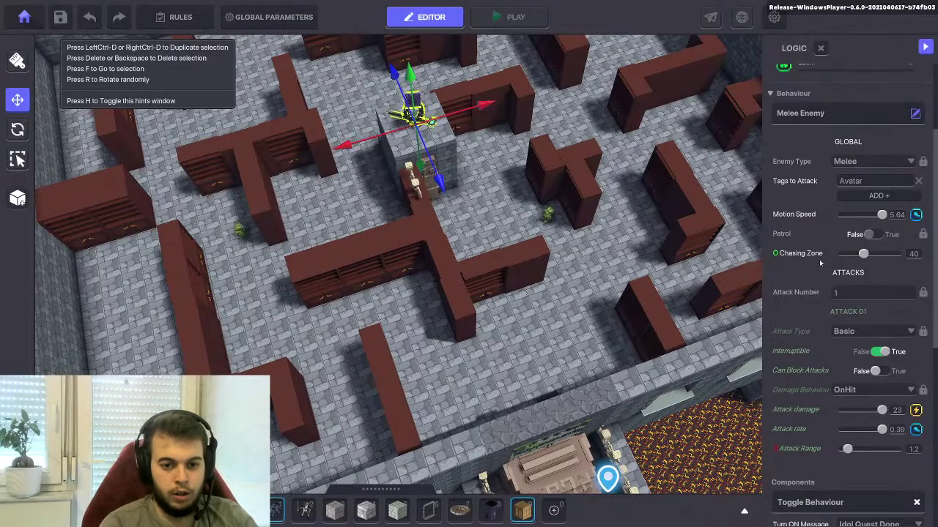
middle_drag(574, 173, 605, 244)
scroll(605, 244, down, 2)
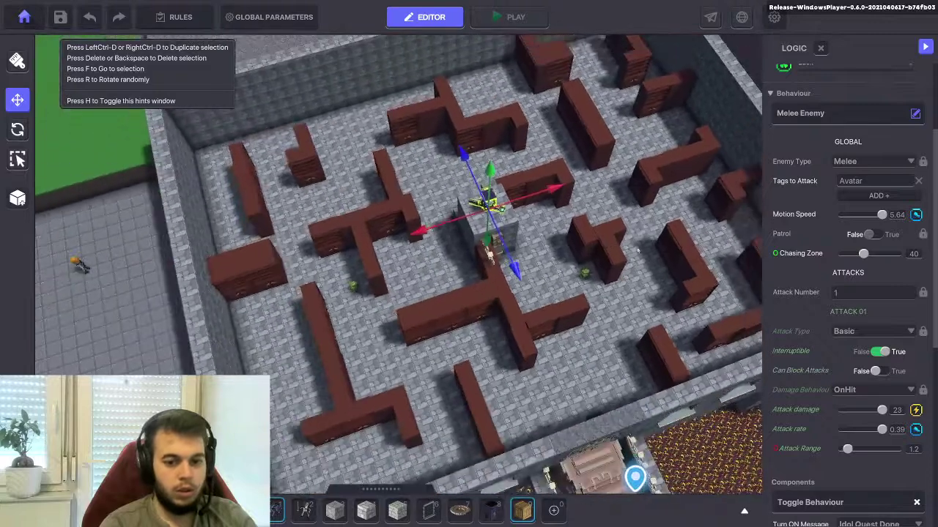
mouse_move(869, 256)
mouse_down()
mouse_move(879, 257)
mouse_move(854, 256)
mouse_up()
scroll(669, 273, down, 1)
scroll(669, 273, down, 2)
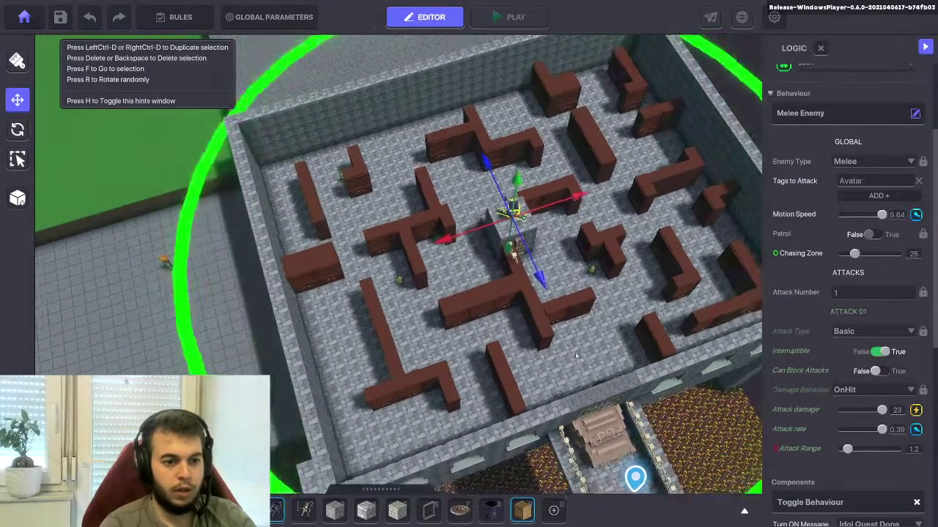
middle_drag(645, 286, 467, 342)
scroll(469, 342, up, 1)
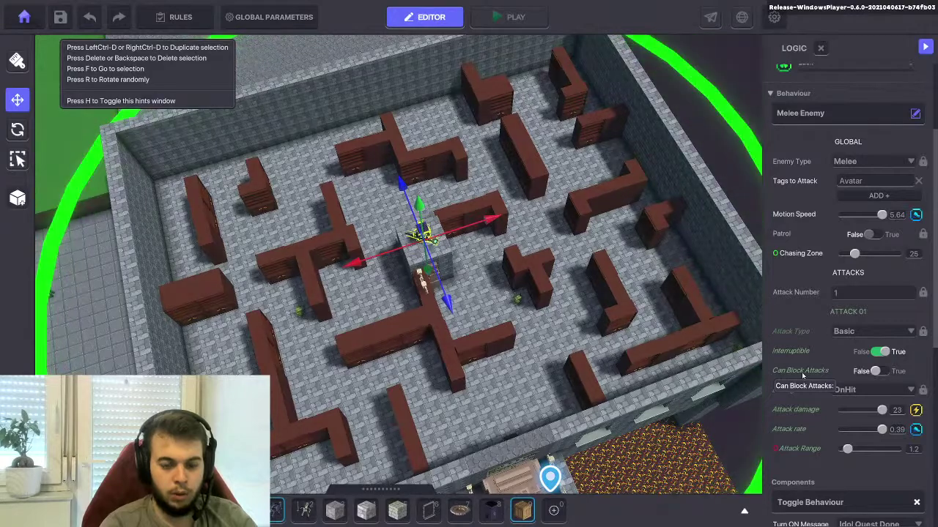
Set the wizard's Attack damage to 15 and review its remaining logic settings
scroll(834, 313, down, 2)
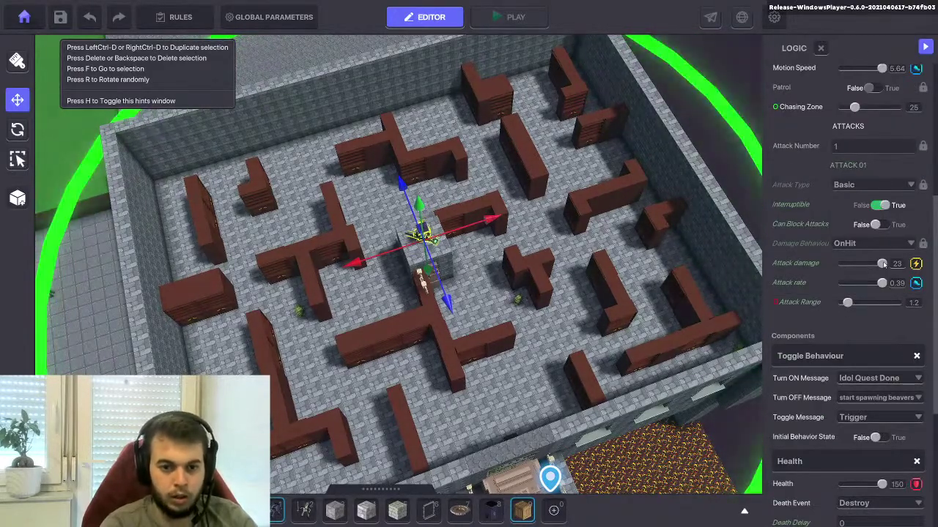
drag(882, 264, 868, 265)
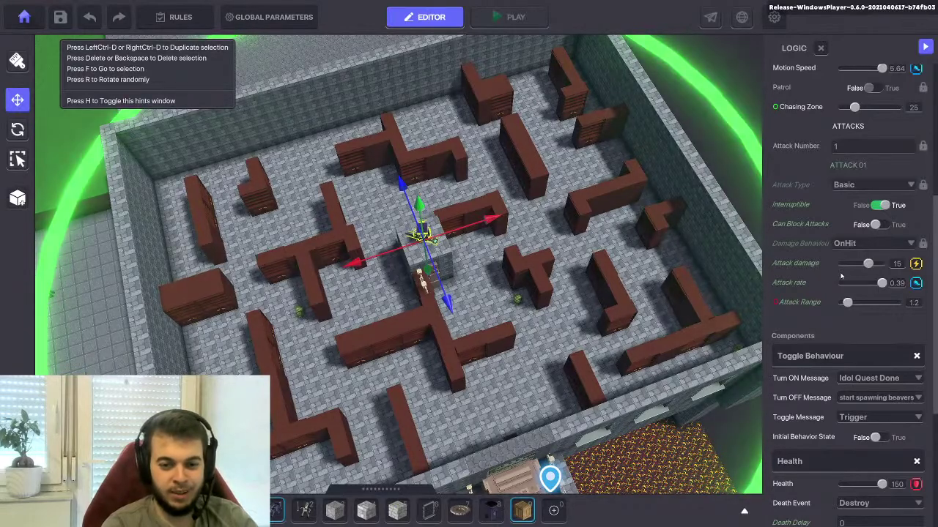
scroll(835, 286, down, 2)
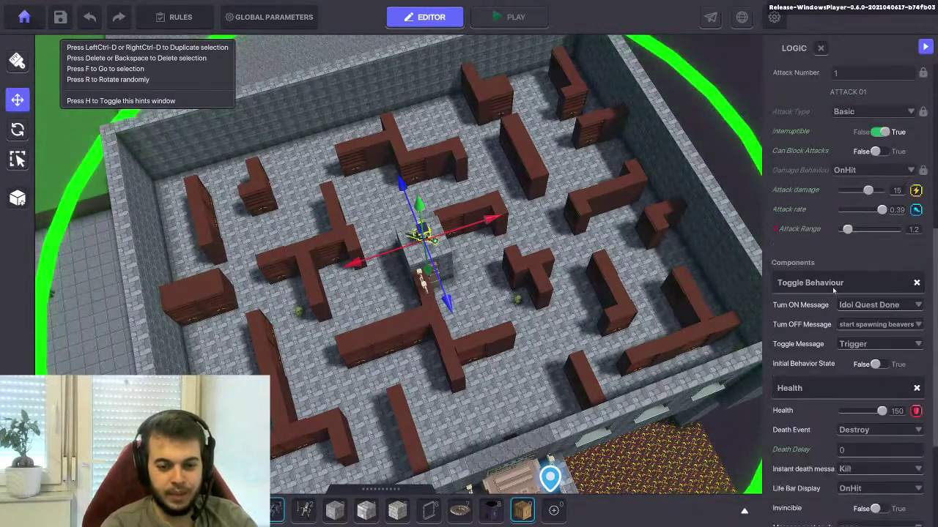
scroll(832, 290, up, 10)
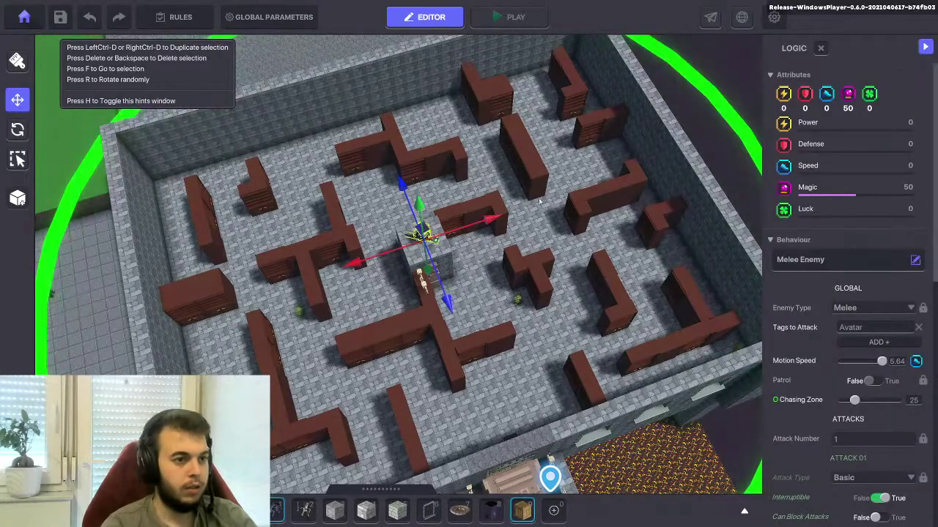
Save the level, dismiss the save confirmation and start a new playtest
click(64, 22)
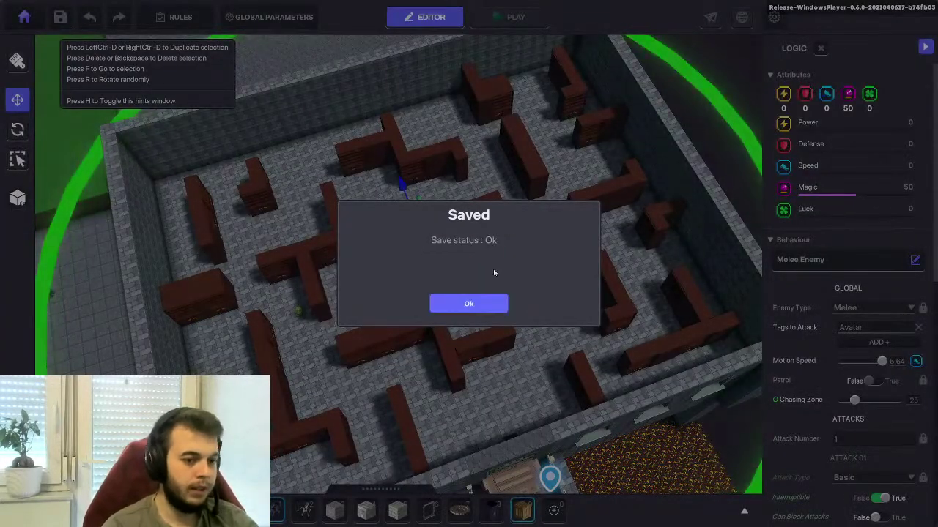
click(470, 304)
click(512, 16)
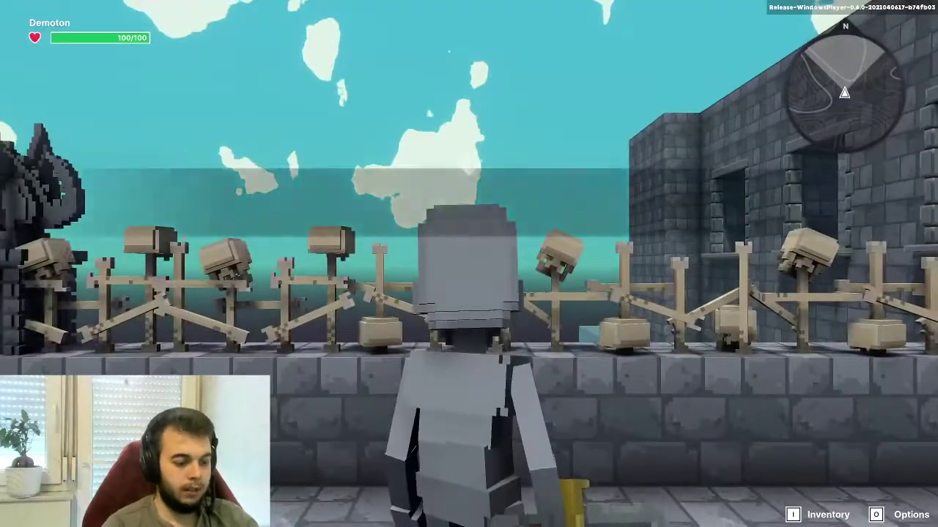
Enter the maze, collect the first Ancient Artifact and attack the inactive wizard on the stone platform
key(w)
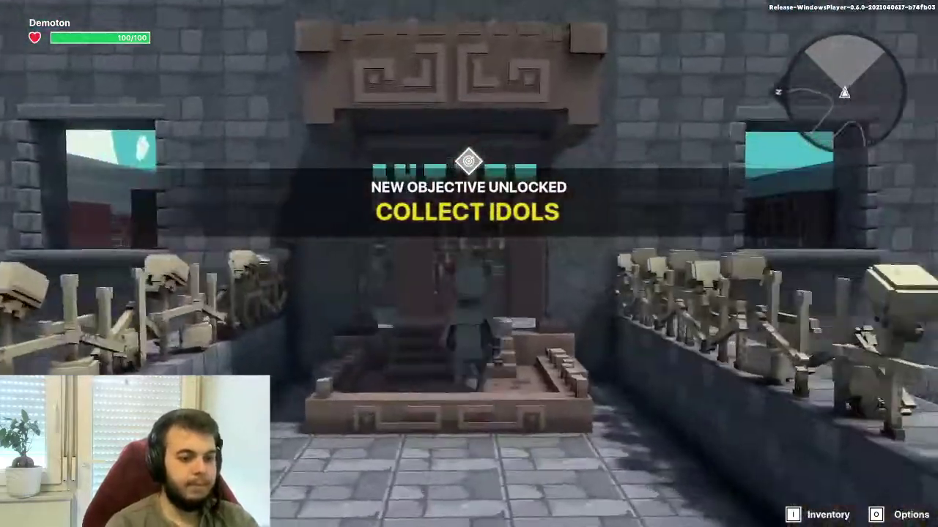
key(w)
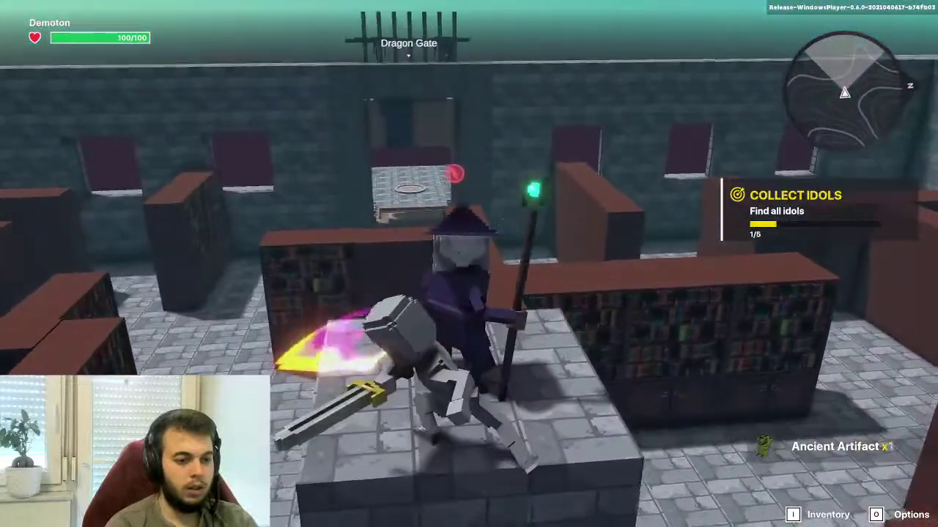
click(468, 264)
click(469, 264)
click(469, 264)
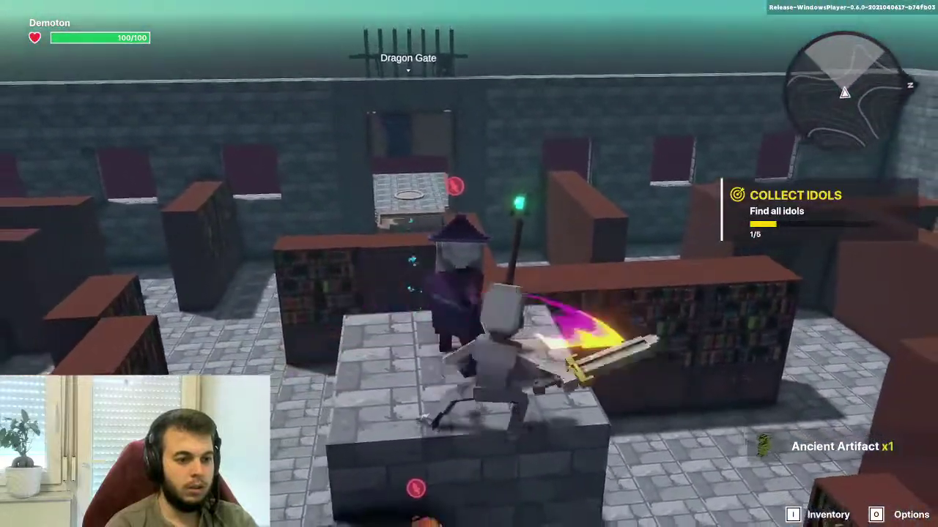
click(468, 264)
click(469, 264)
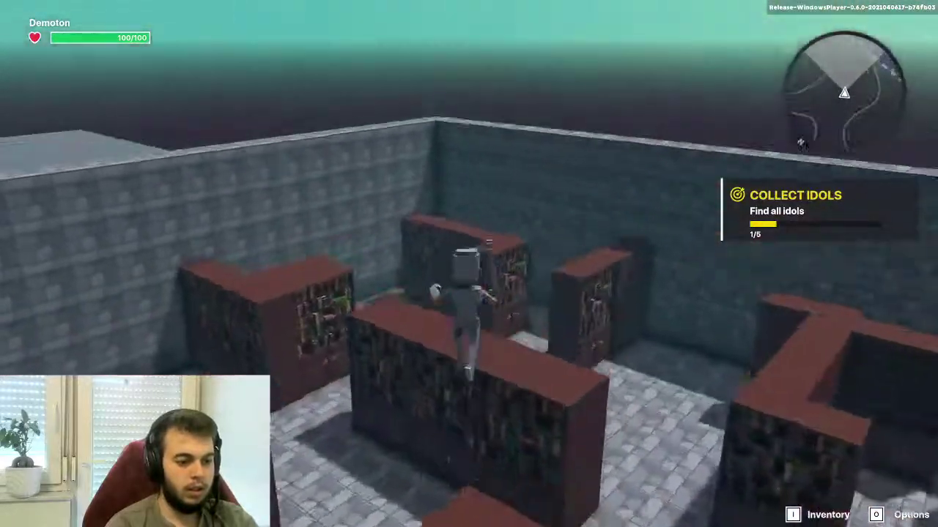
Search the bookshelf maze and collect the remaining Ancient Artifacts to unlock the Kill Wizard objective
key(w)
key(w)
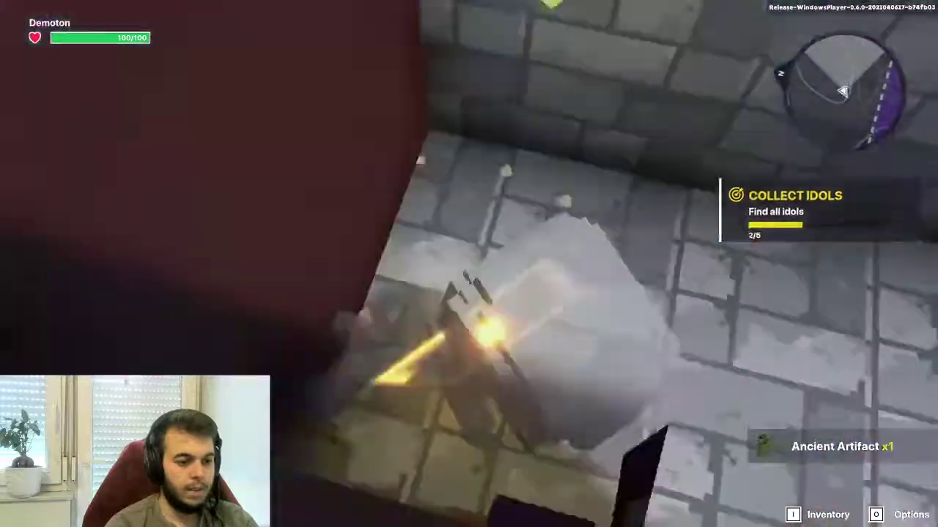
key(w)
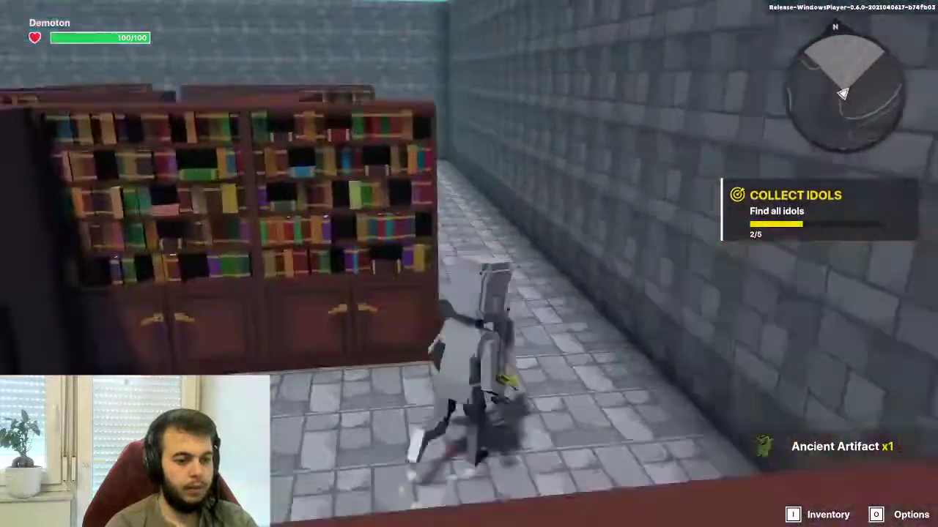
key(w)
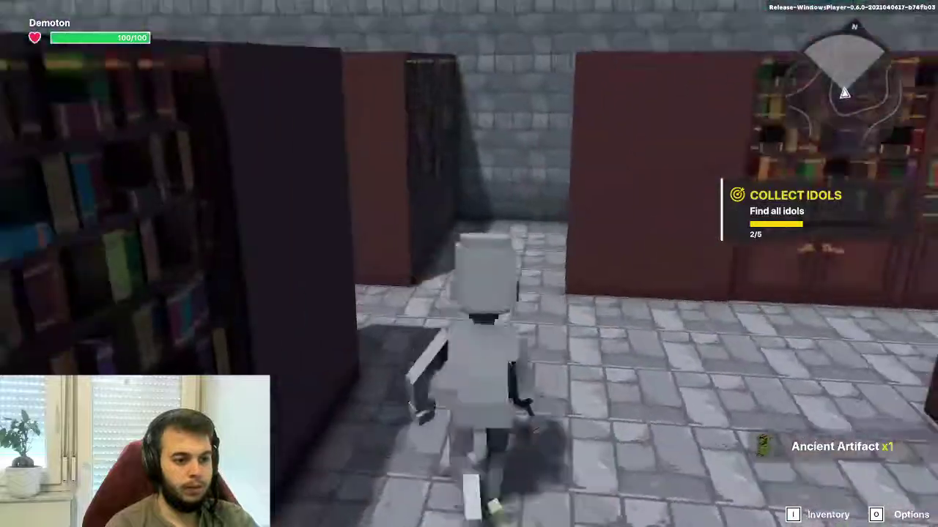
key(w)
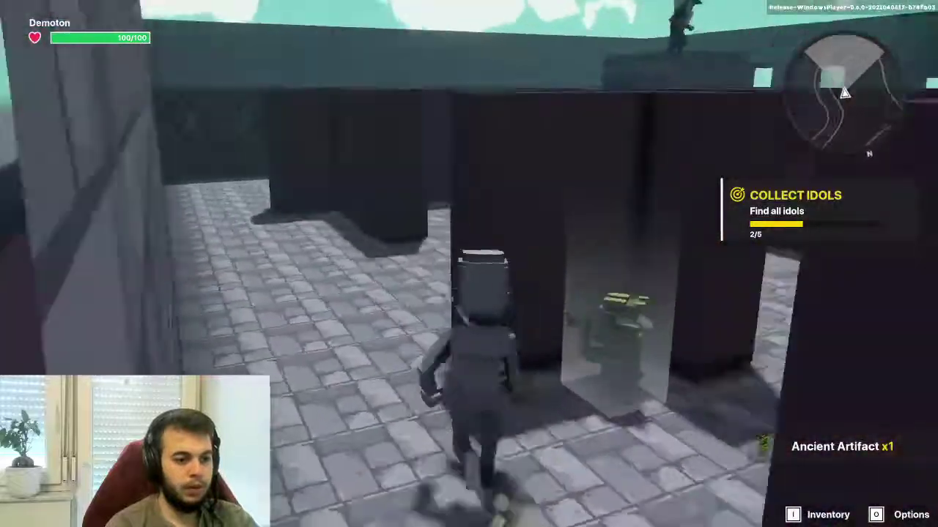
key(w)
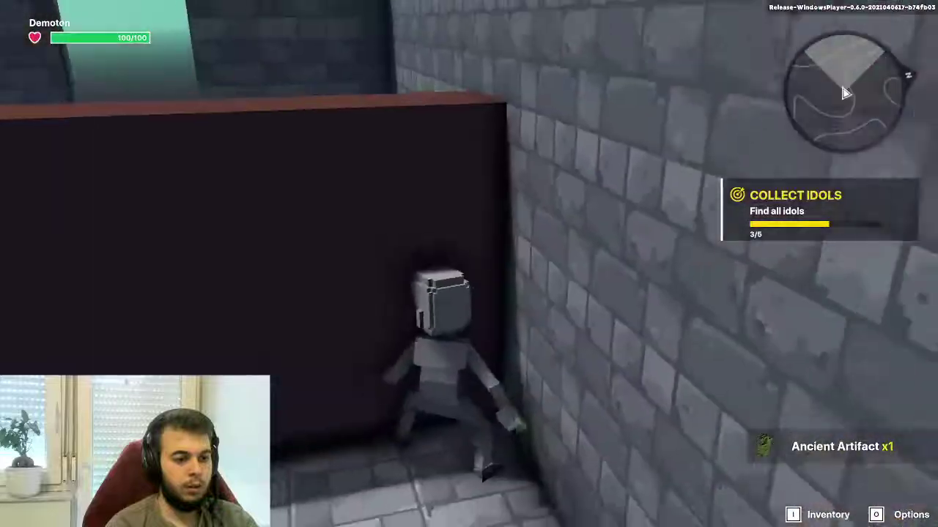
key(w)
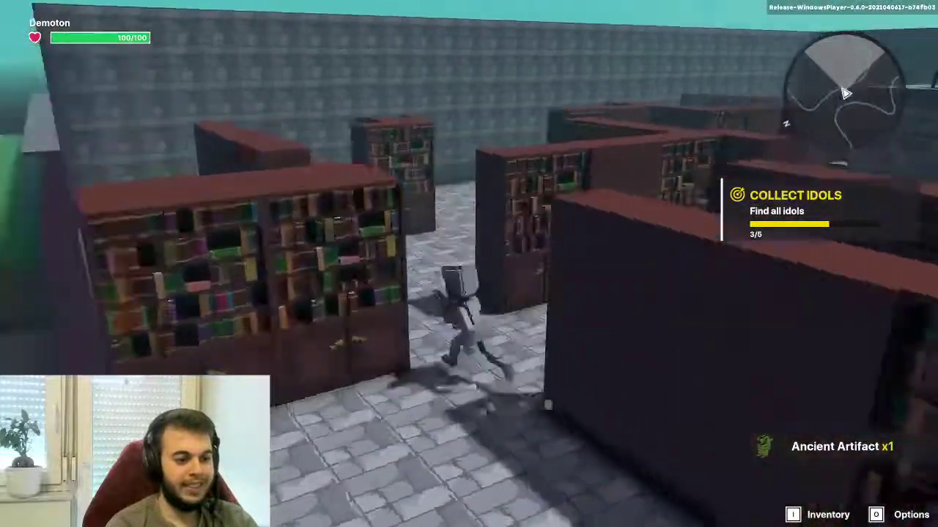
key(w)
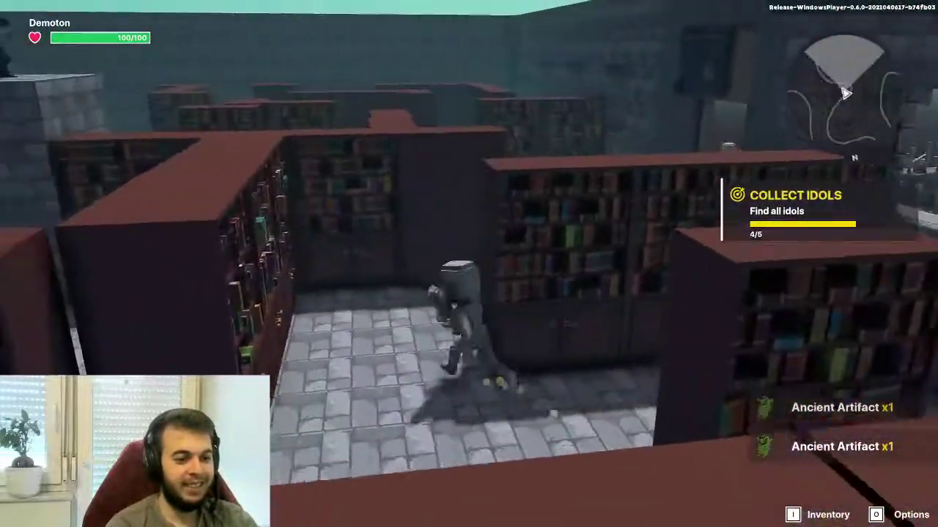
key(w)
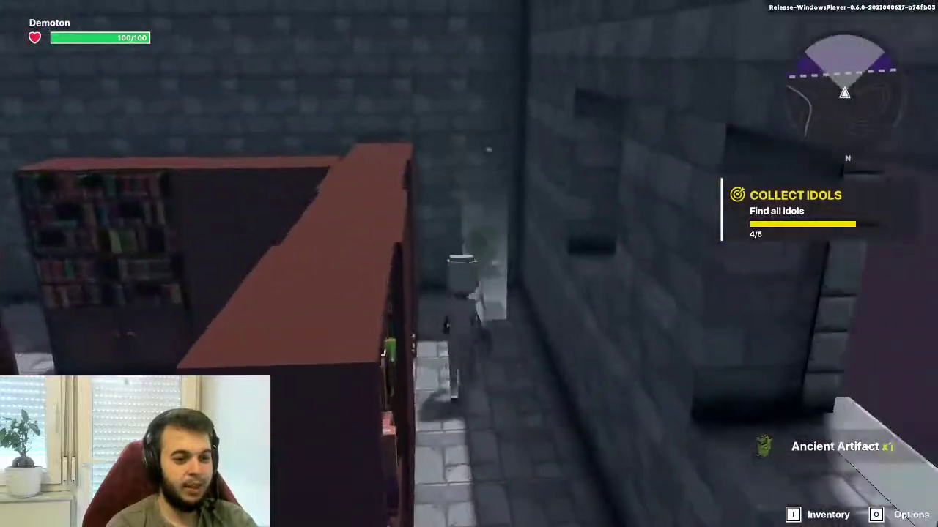
key(w)
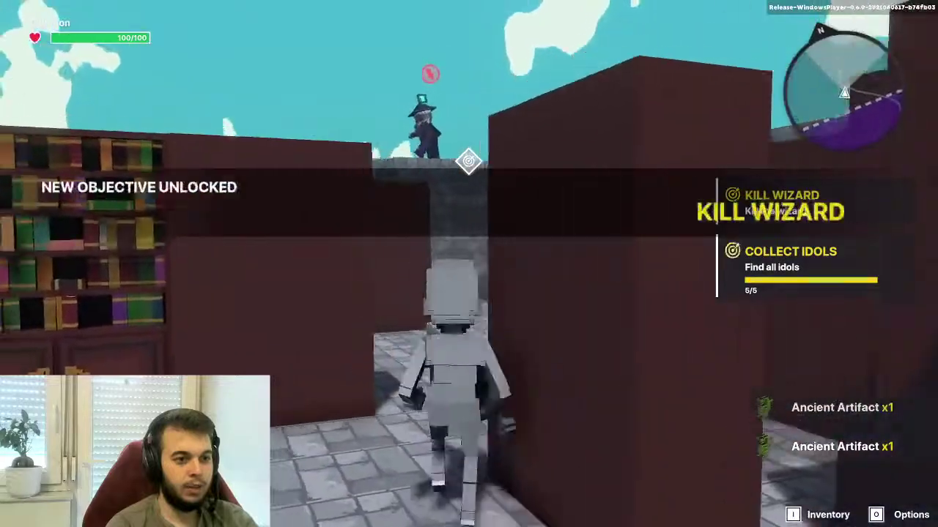
Run around the central stone platform among the bookshelves to draw the activated wizard down into the maze
key(w)
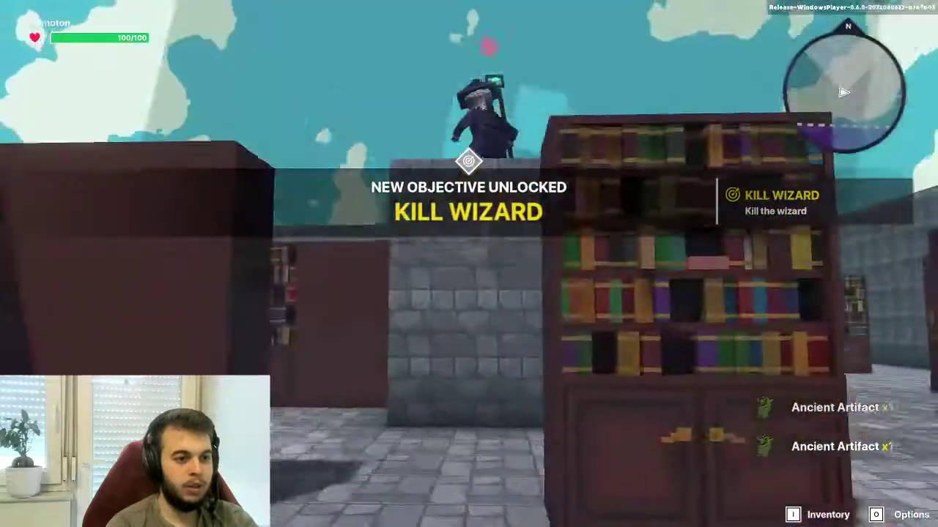
key(w)
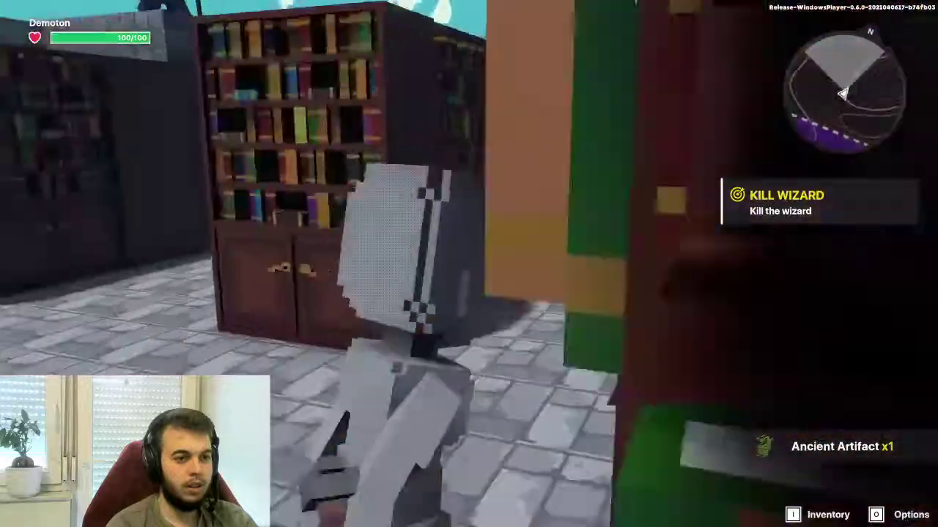
key(w)
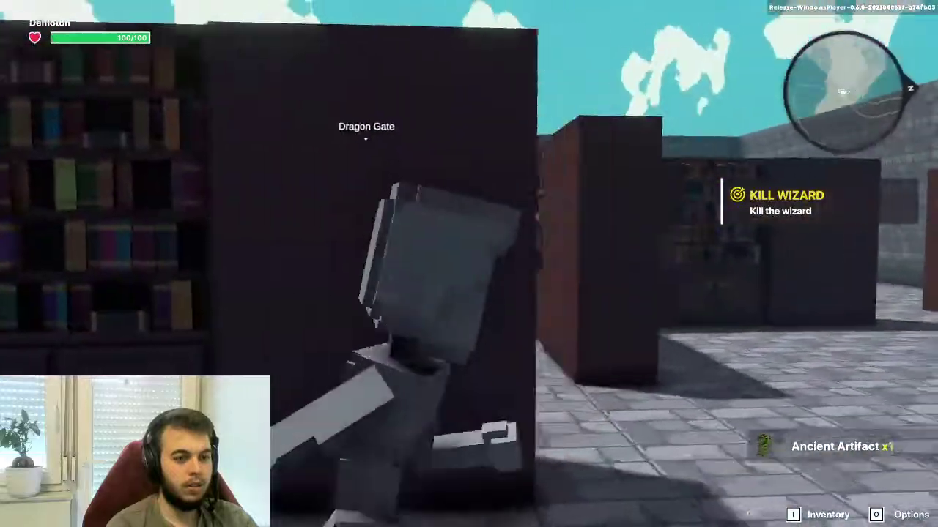
key(w)
key(w)
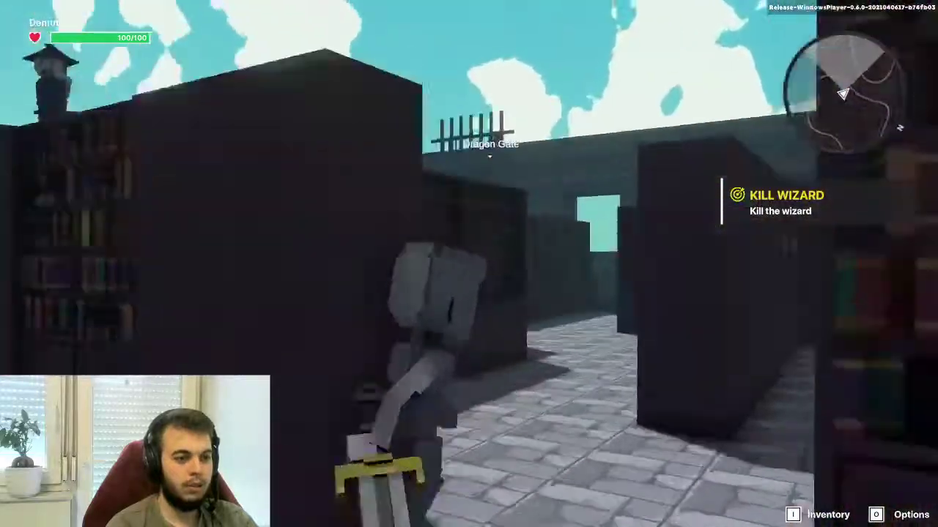
key(w)
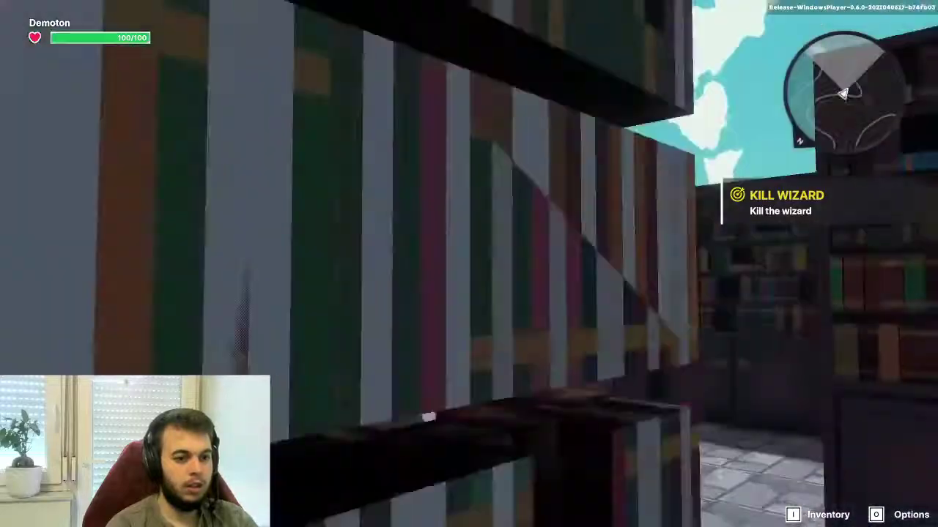
key(w)
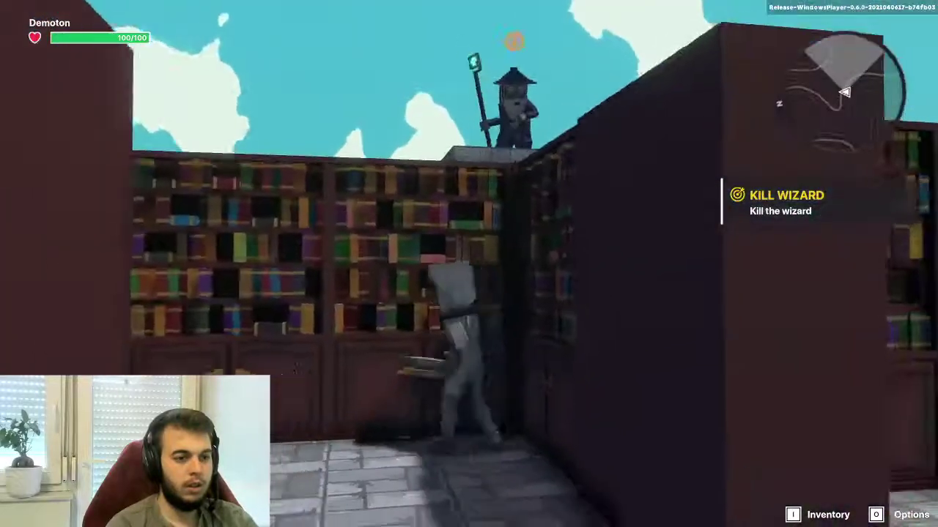
key(w)
key(w)
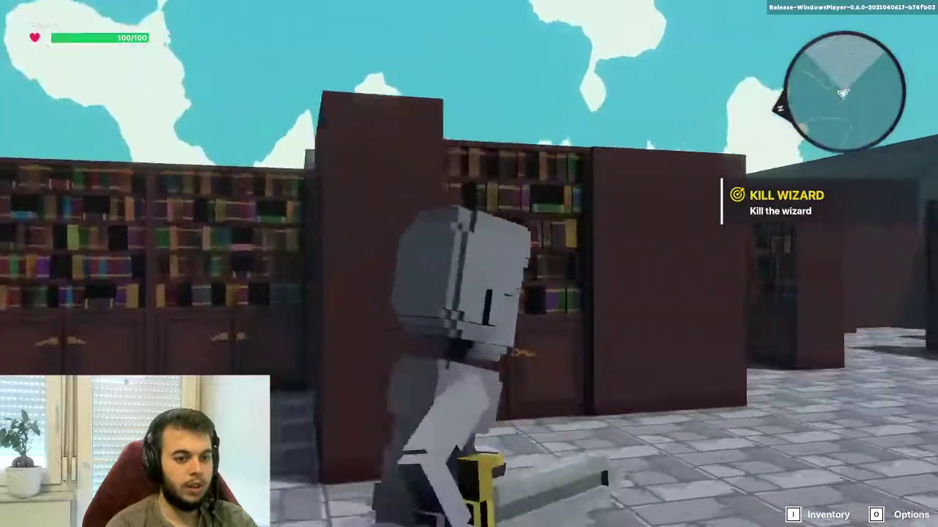
key(w)
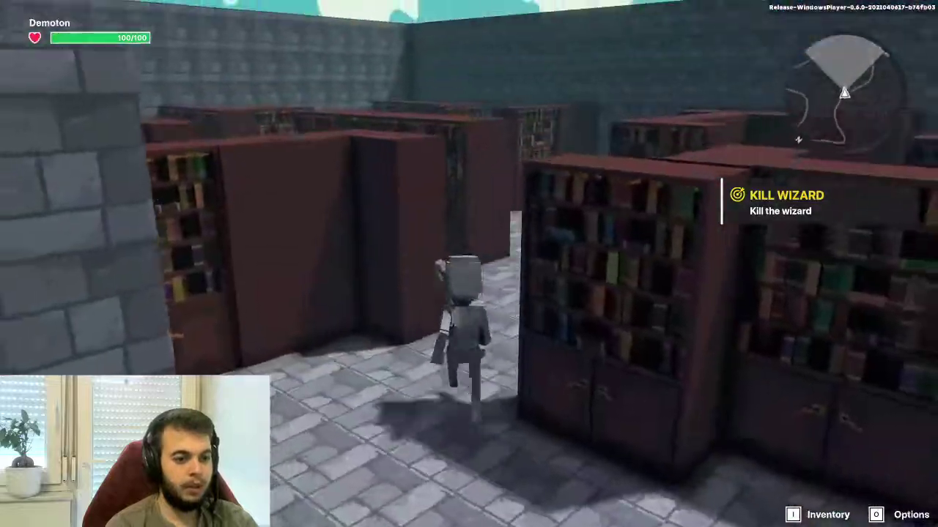
key(w)
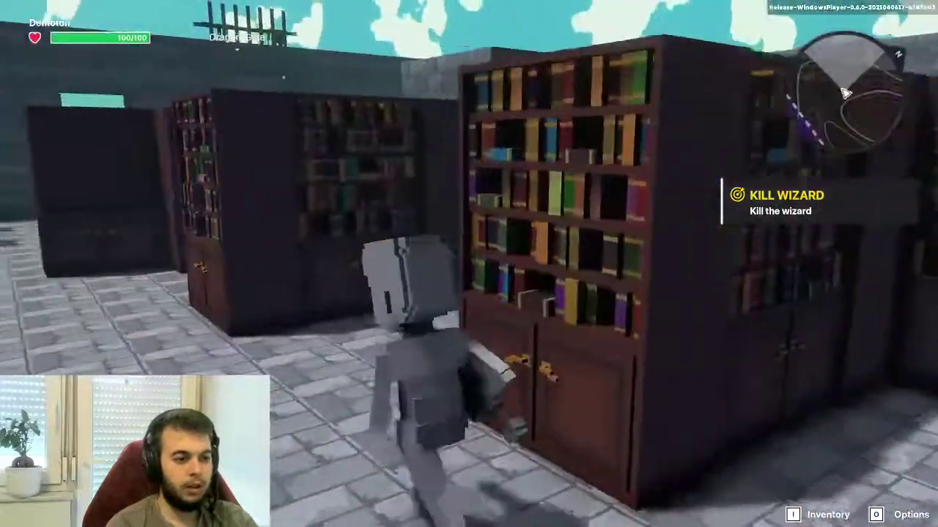
Fight the Purple Wizard with the sword in the maze aisles, repositioning between hits
click(469, 264)
click(469, 263)
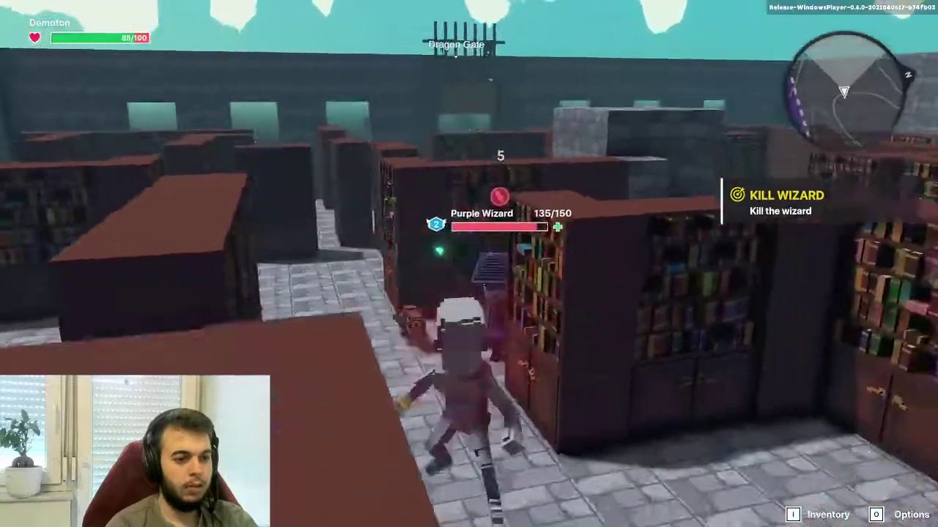
key(w)
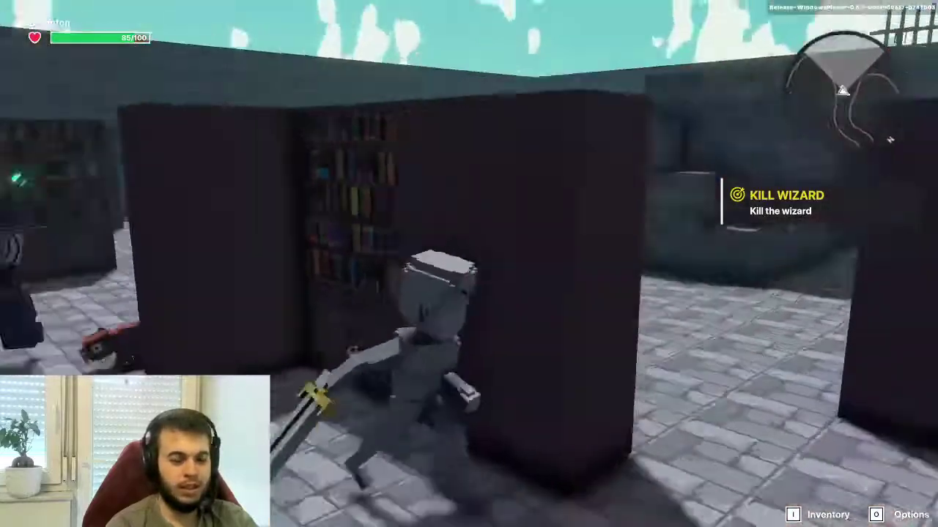
key(w)
click(469, 264)
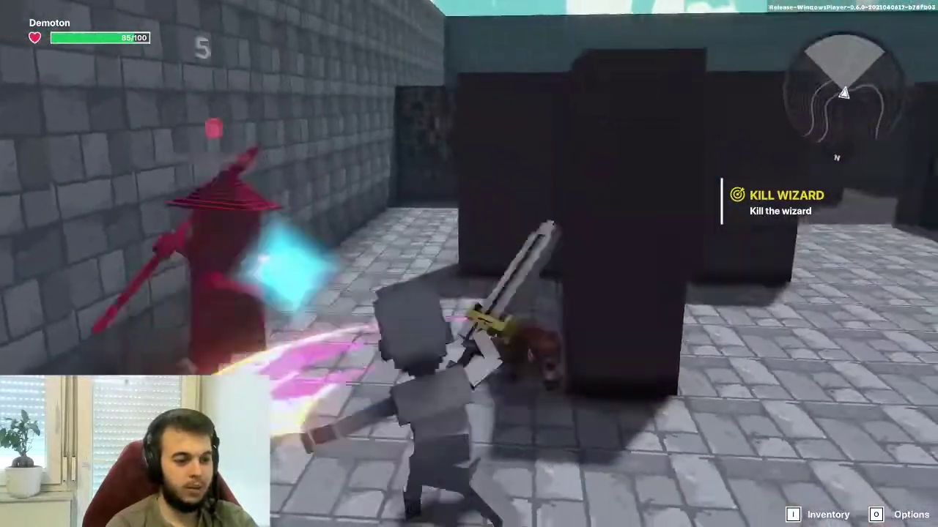
click(469, 263)
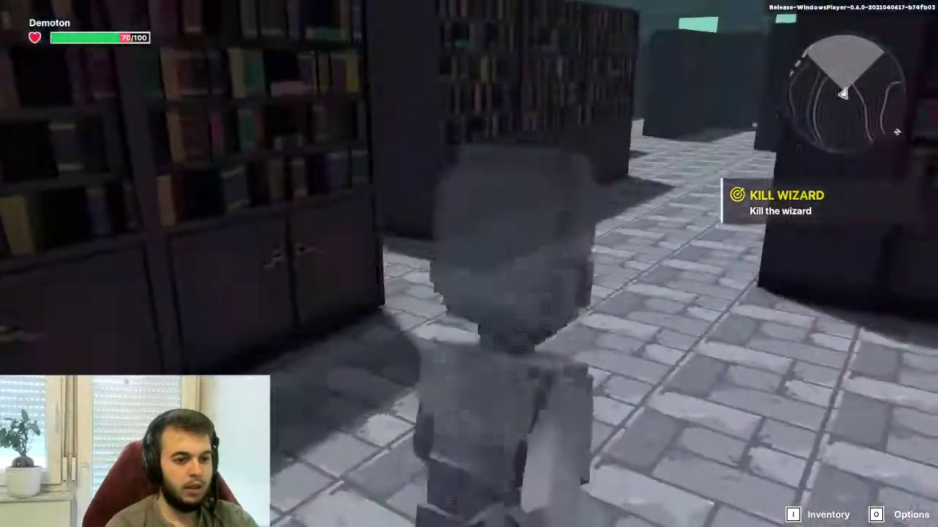
Lead the Purple Wizard out through the maze entrance onto the bridge and strike it repeatedly
key(w)
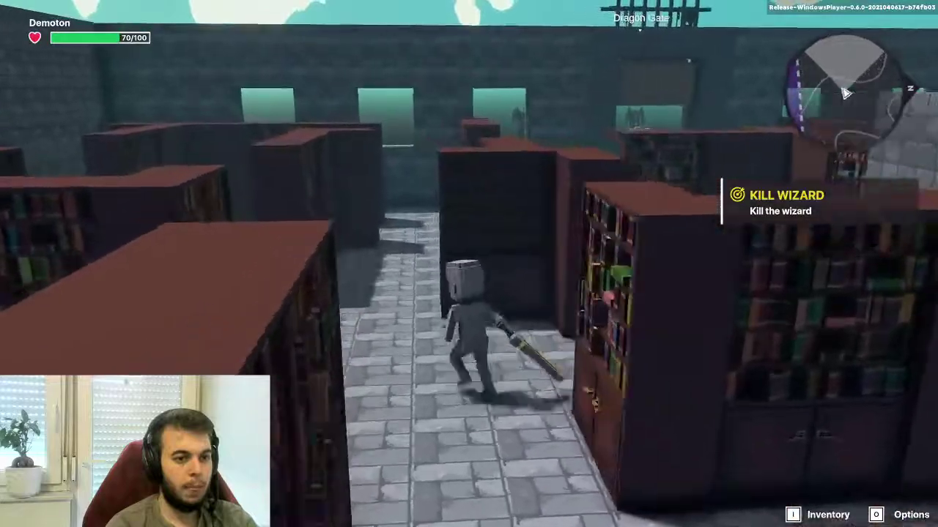
key(w)
key(w)
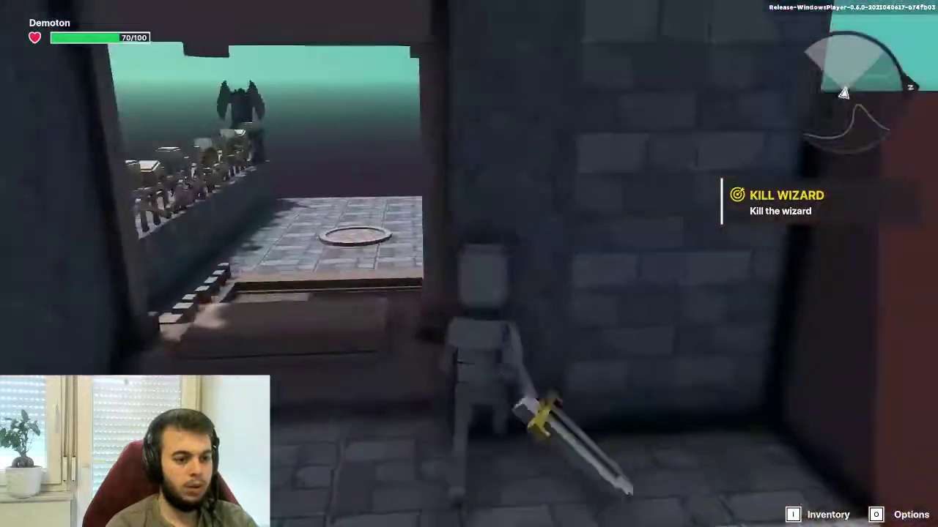
key(w)
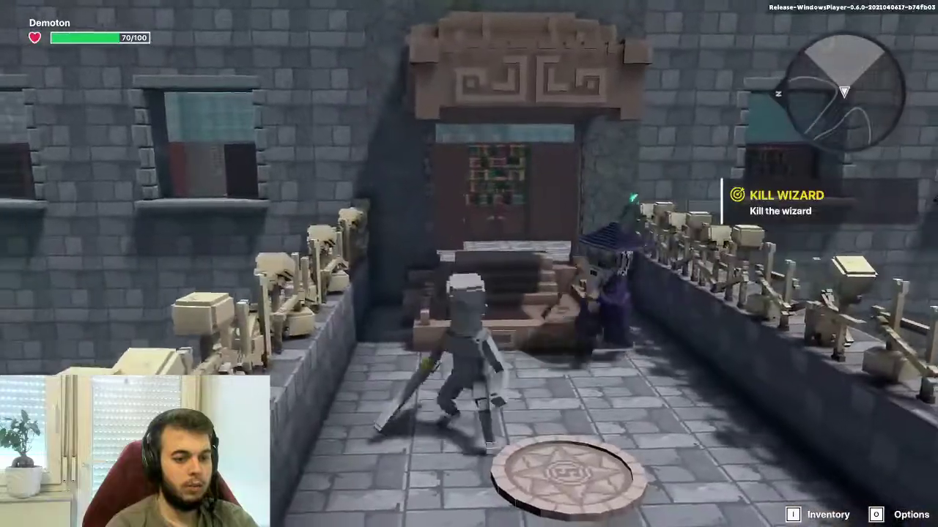
key(s)
click(469, 264)
click(469, 264)
click(469, 264)
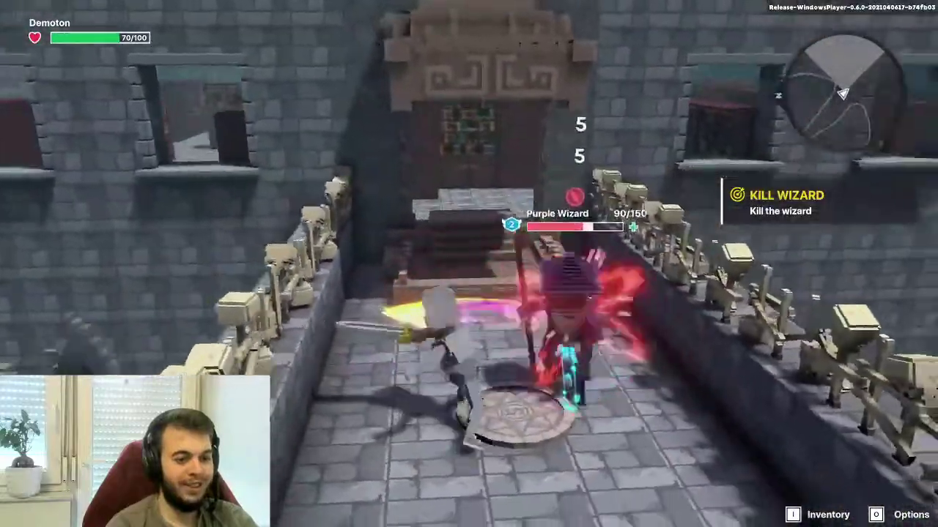
click(469, 263)
key(w)
click(469, 263)
Return inside the maze and attack the spawned Beaver near the entrance
key(w)
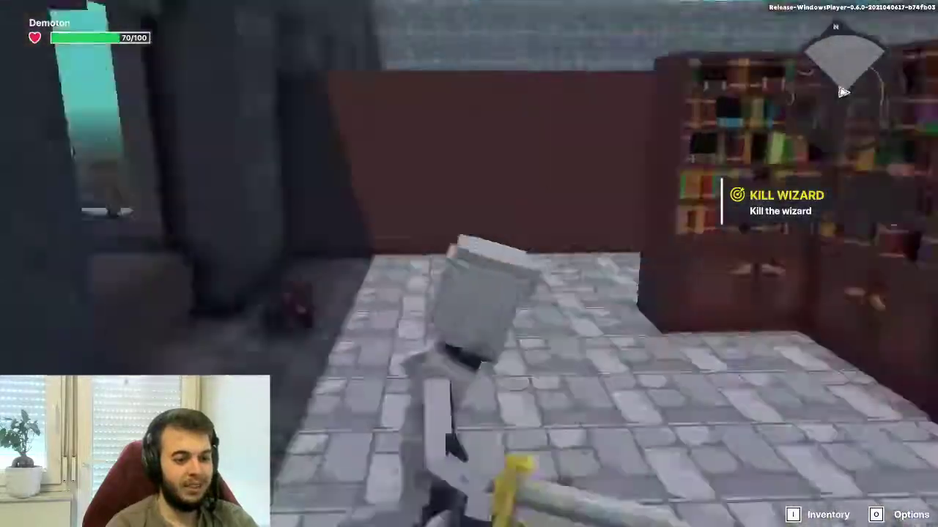
click(469, 264)
click(469, 264)
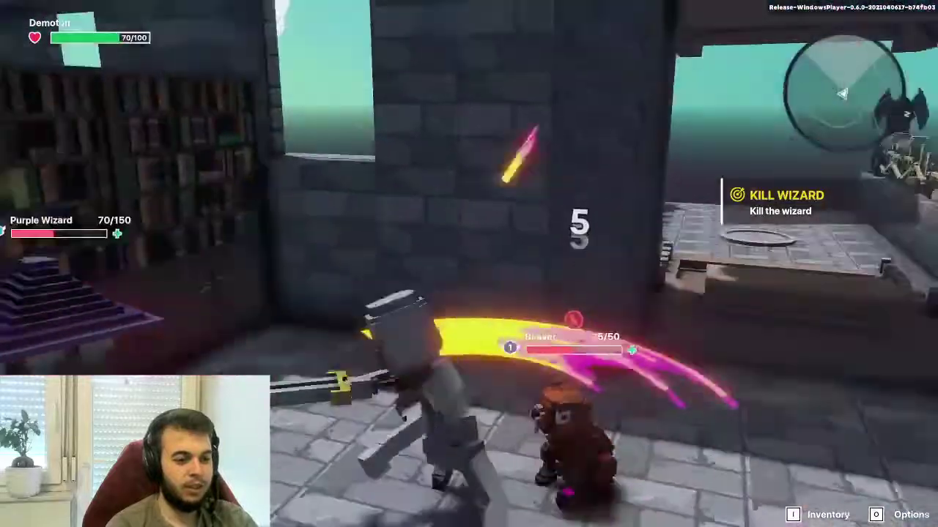
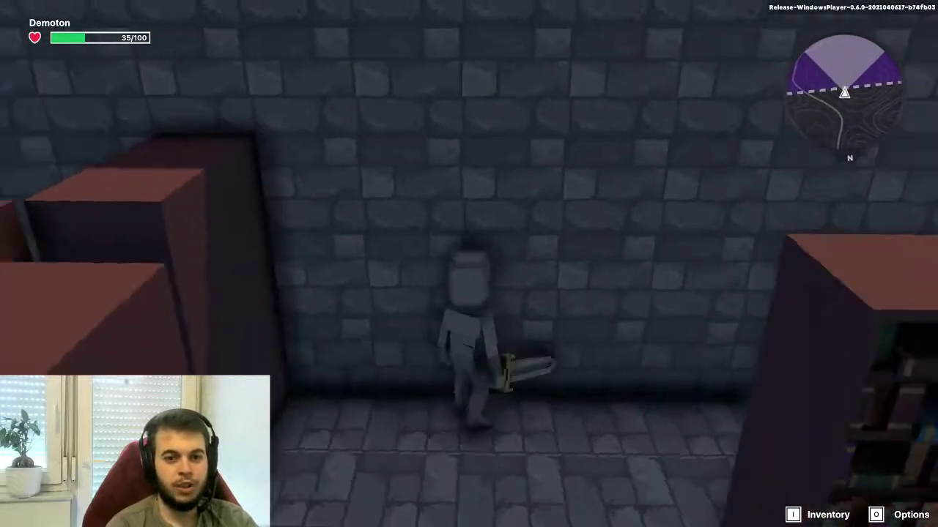
Run back along the maze aisles, end the playtest and return to the level editor
key(w)
key(w)
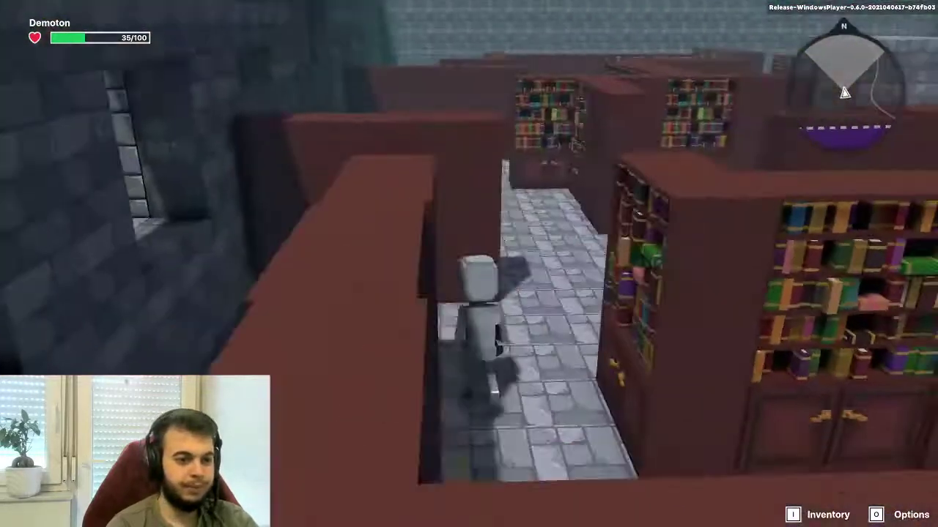
key(ctrl+p)
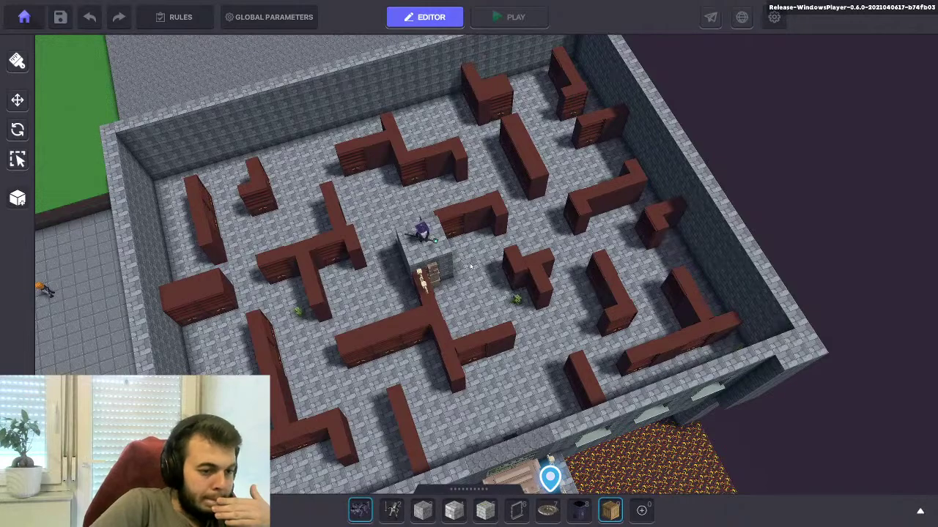
Review the Logic settings of the Beaver spawner pillar and the bone fence message broadcaster beside the Purple Wizard's platform
right_drag(471, 267, 418, 254)
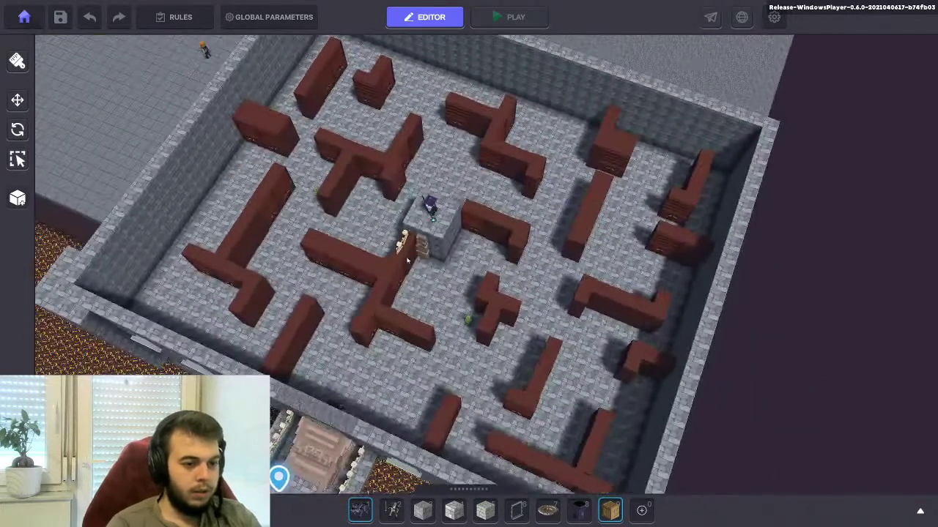
scroll(417, 254, up, 5)
click(443, 244)
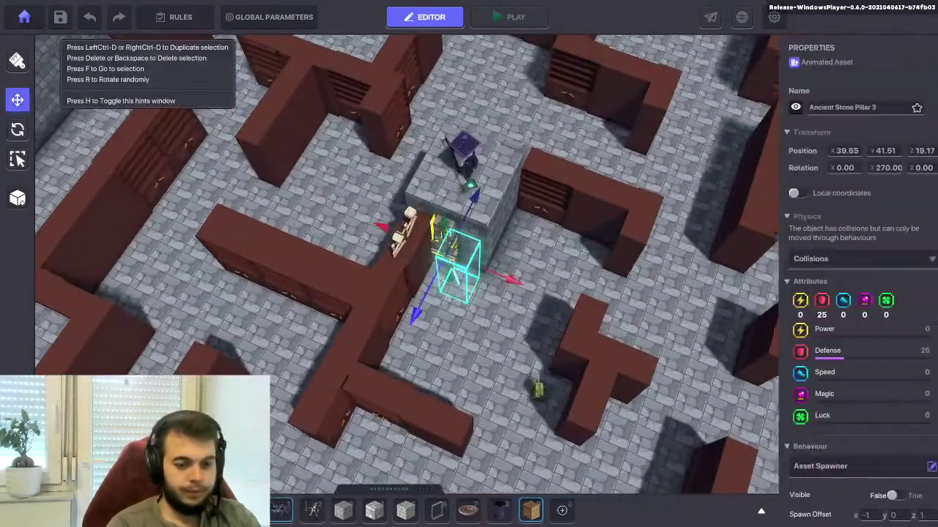
scroll(815, 348, down, 5)
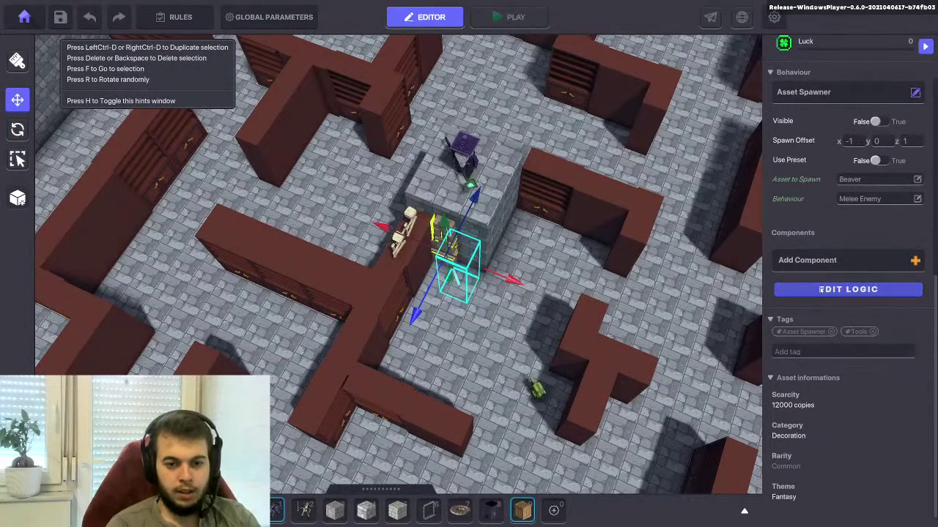
click(848, 290)
scroll(844, 378, down, 2)
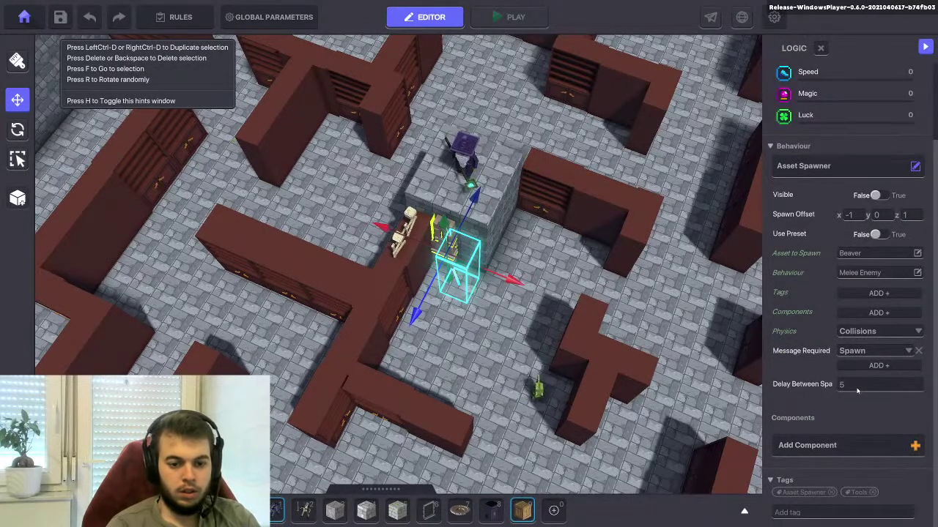
click(403, 226)
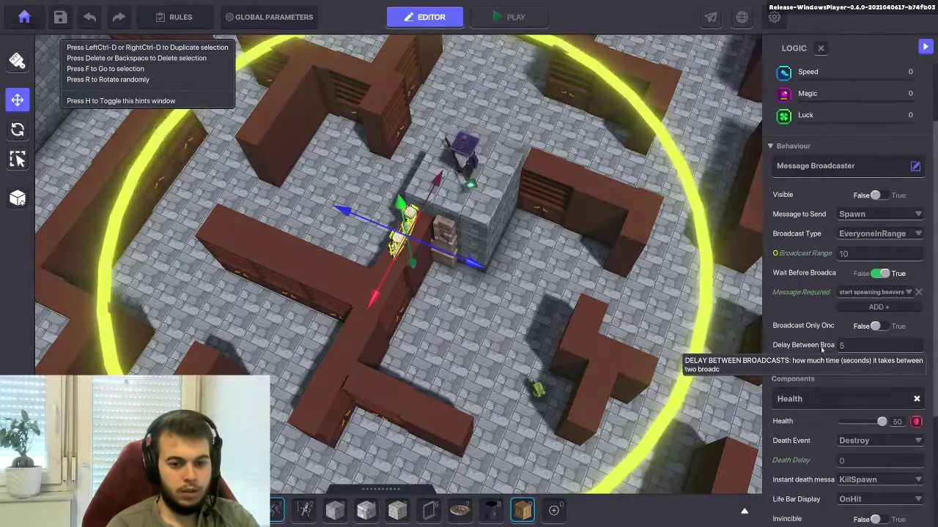
scroll(831, 378, down, 3)
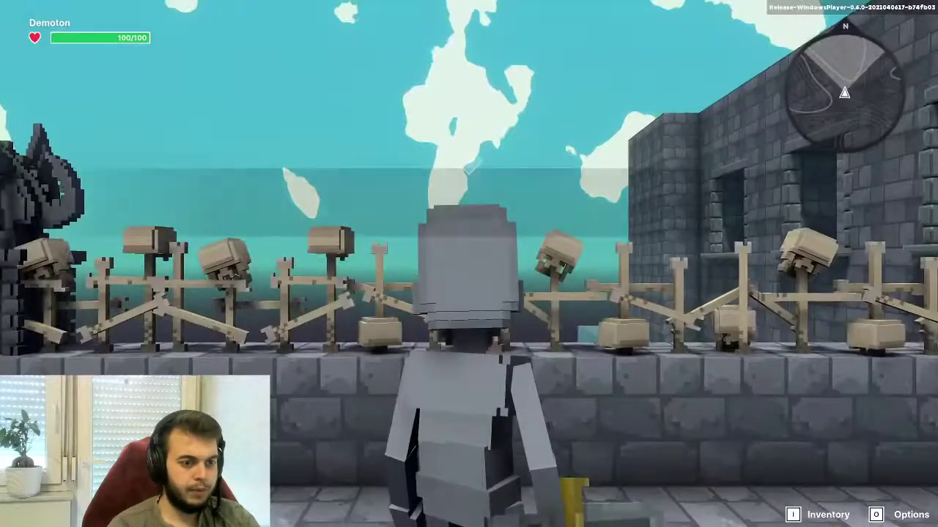
Playtest the level: enter the maze, collect the first idol and strike the attacking Beaver with the sword
key(w)
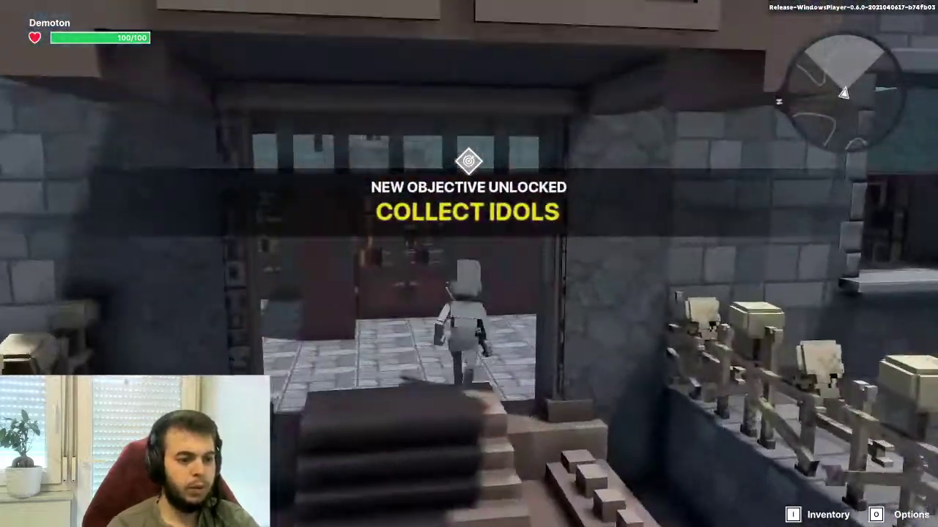
key(w)
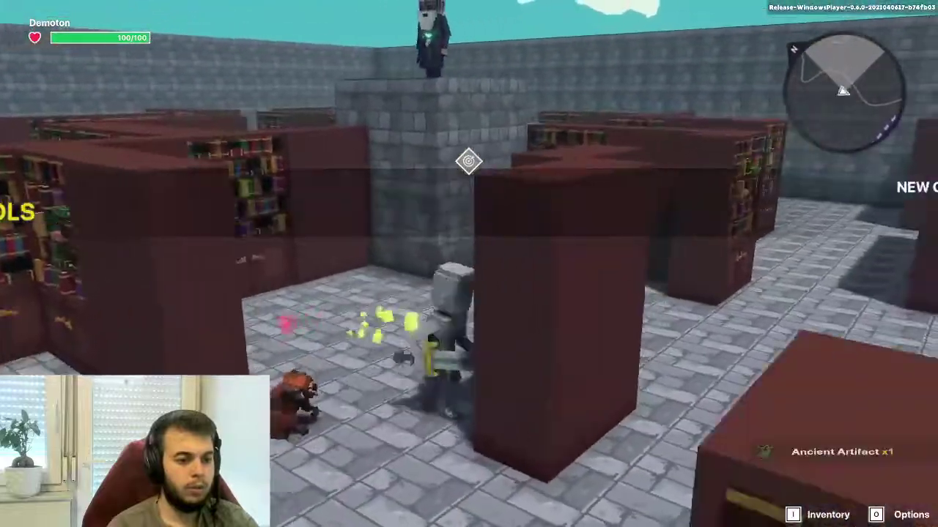
click(469, 264)
click(469, 264)
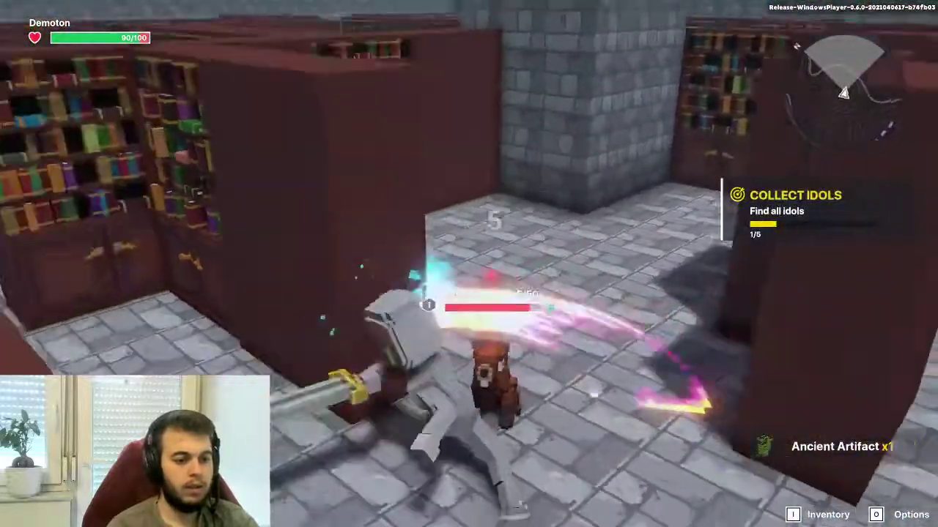
click(469, 264)
click(469, 264)
click(469, 264)
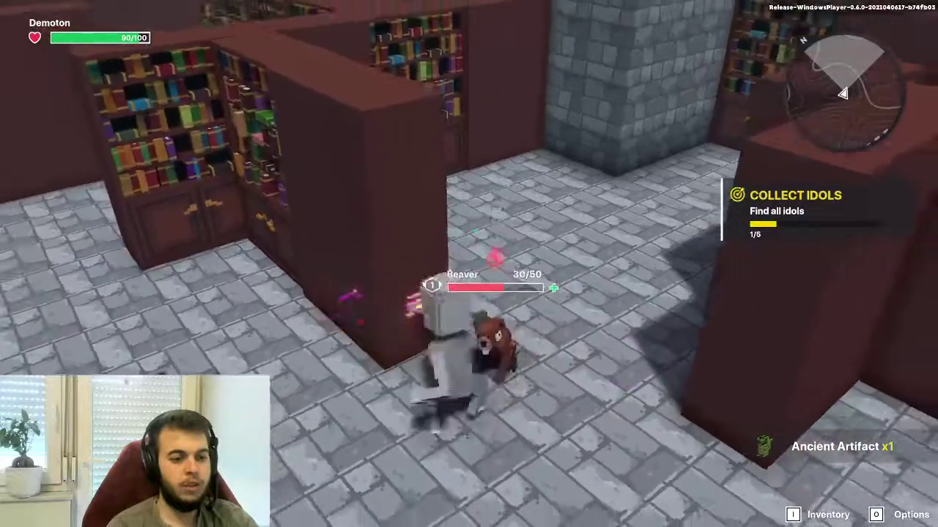
click(469, 264)
click(469, 263)
click(469, 264)
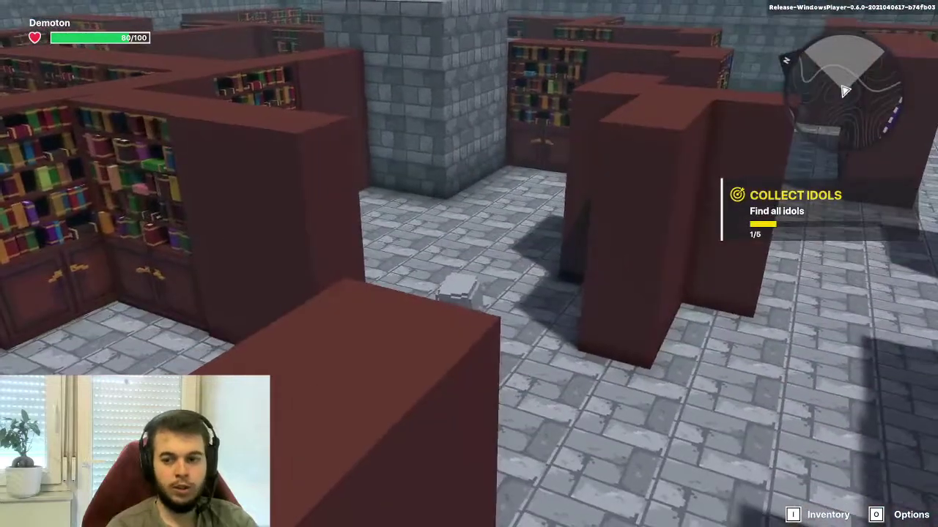
Move back and forth between the bookshelves near the wizard's pillar to check for newly spawned Beavers, and head towards the entrance
key(s)
key(w)
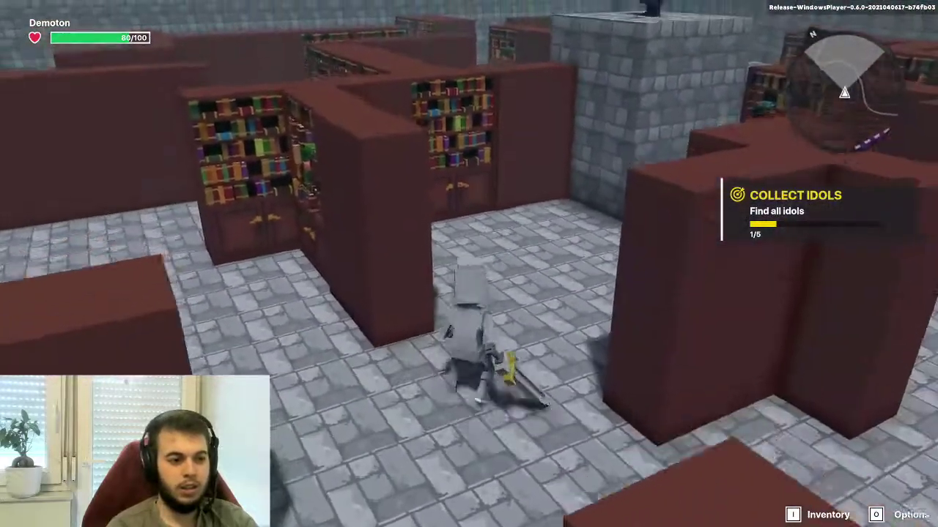
key(s)
key(w)
key(a)
key(s)
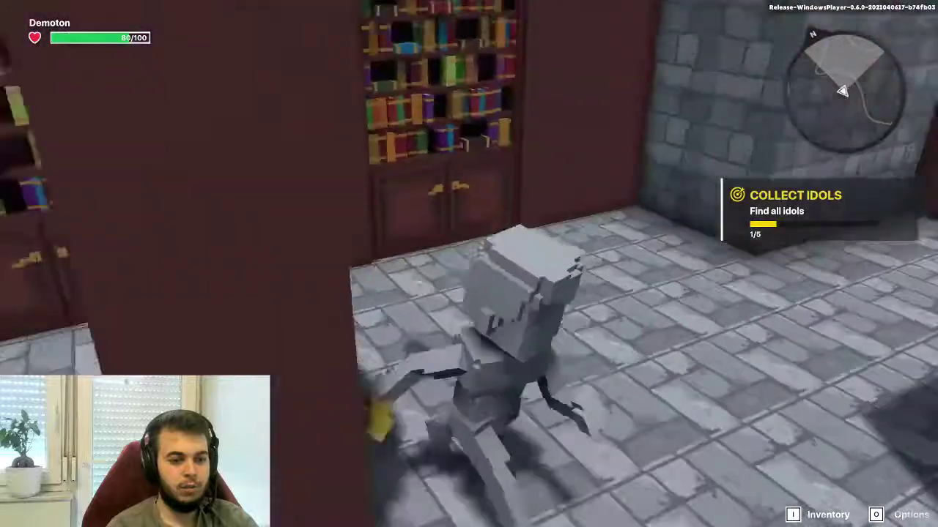
key(a)
key(w)
key(s)
key(d)
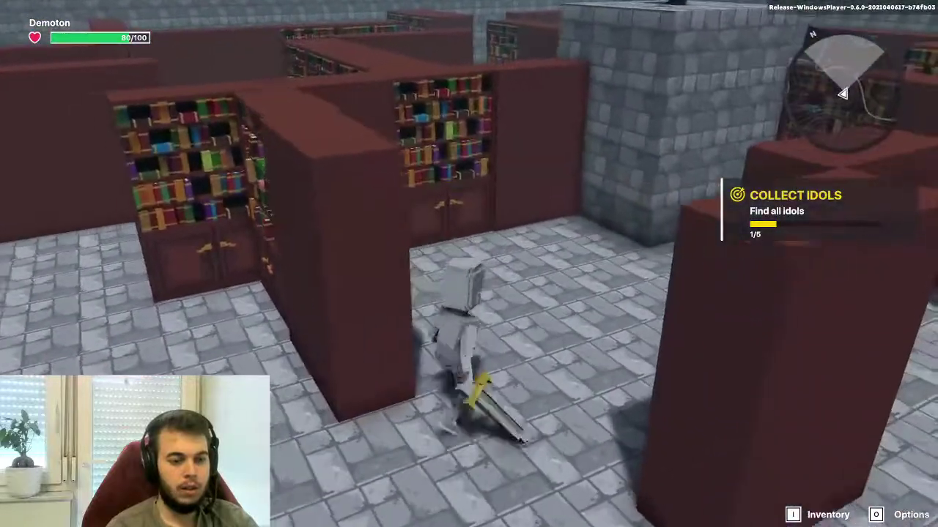
key(w)
key(a)
key(w)
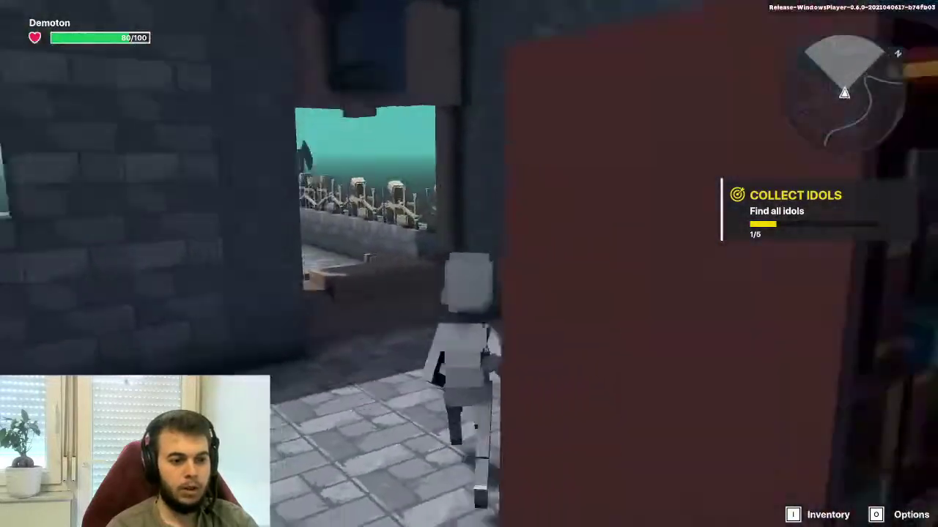
Circle the aisles around the maze entrance once more, end the playtest and return to the level editor
key(w)
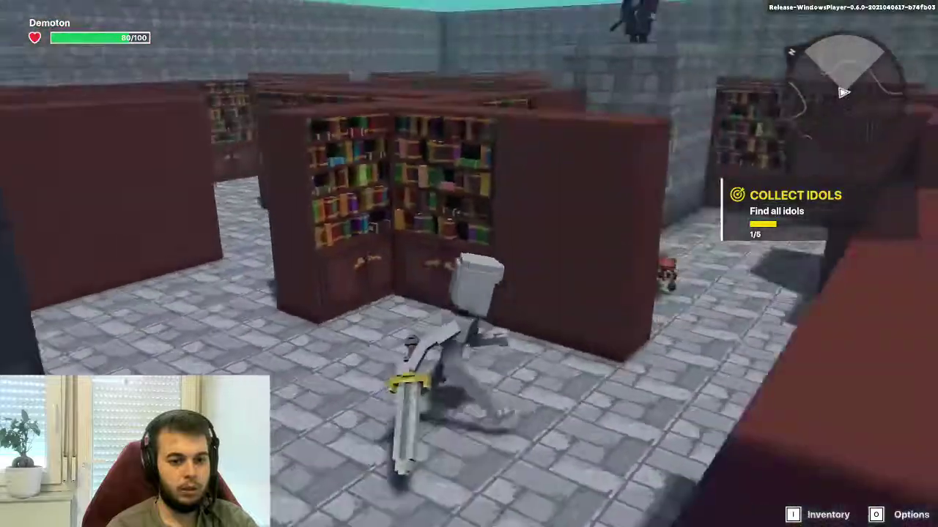
key(d)
key(a)
key(w)
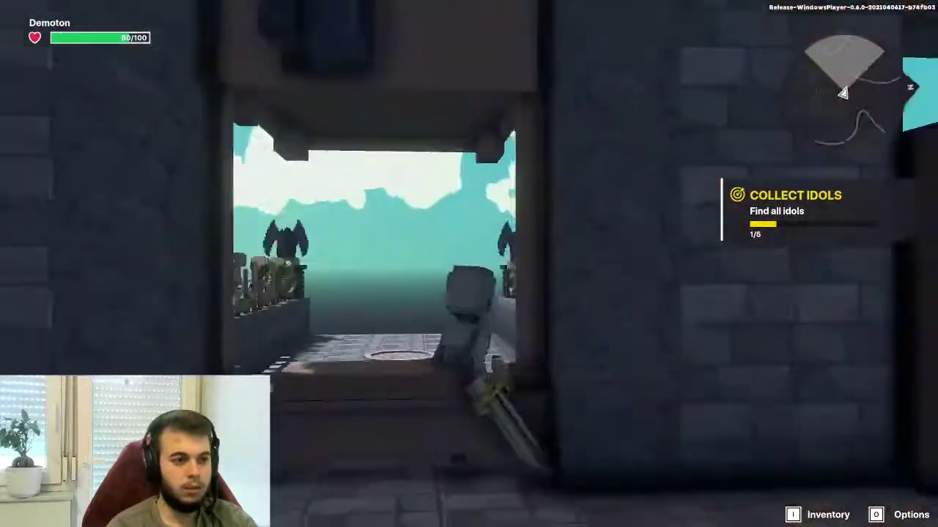
key(d)
key(w)
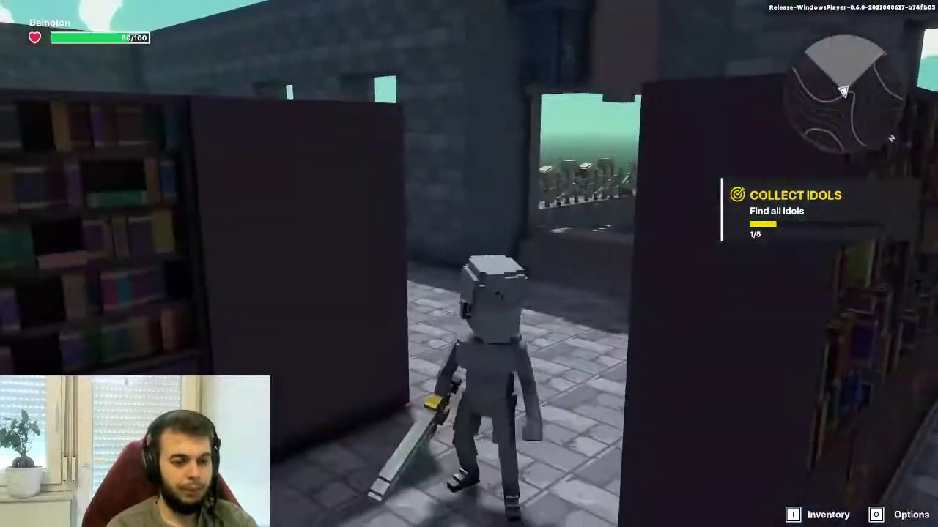
key(w)
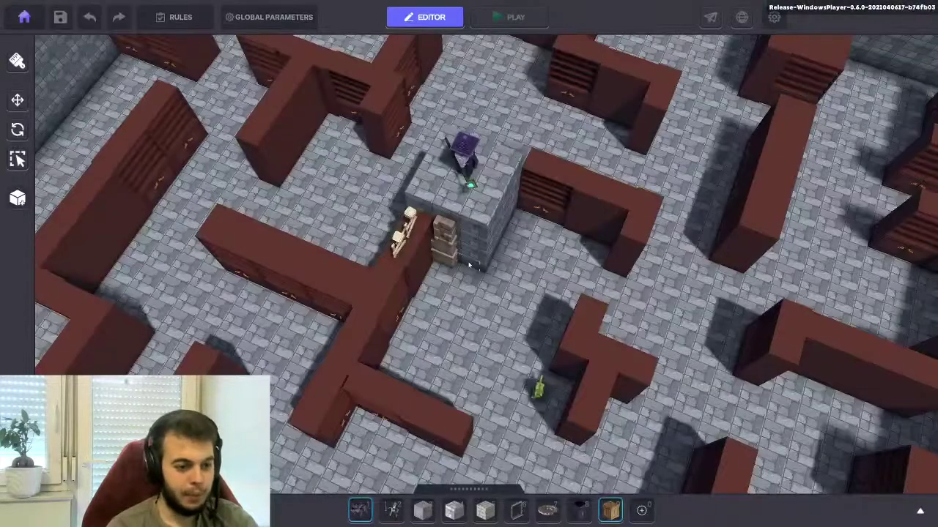
Replace the Health component of the bone fence message broadcaster with a Toggle Behaviour component
click(402, 229)
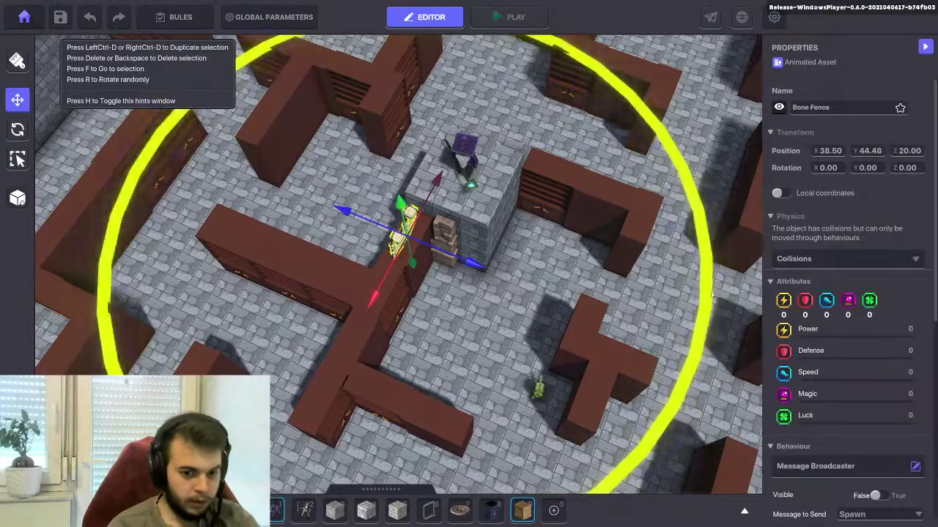
scroll(815, 308, down, 5)
scroll(815, 308, down, 2)
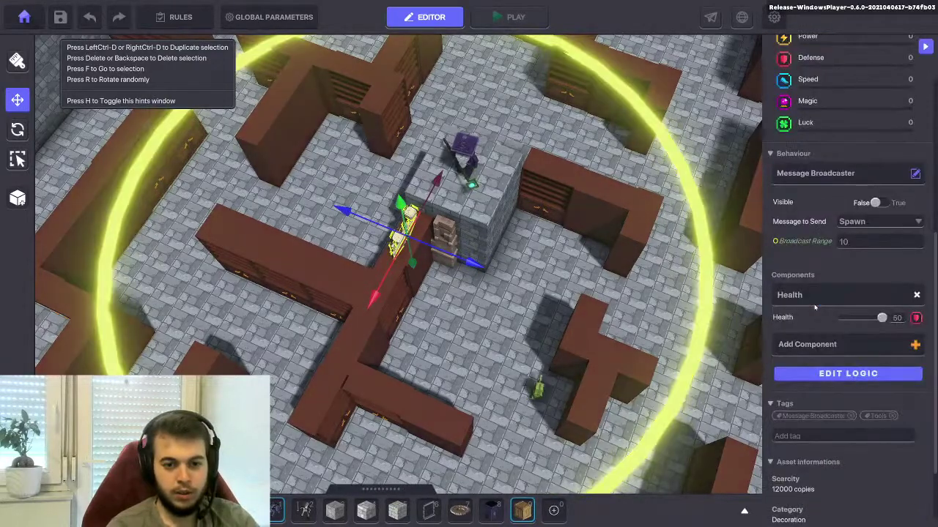
click(814, 376)
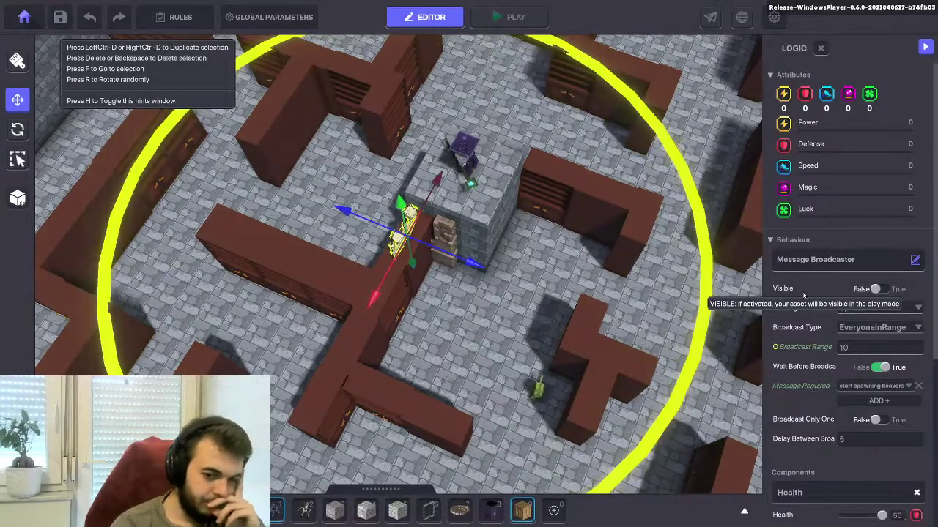
scroll(841, 359, down, 3)
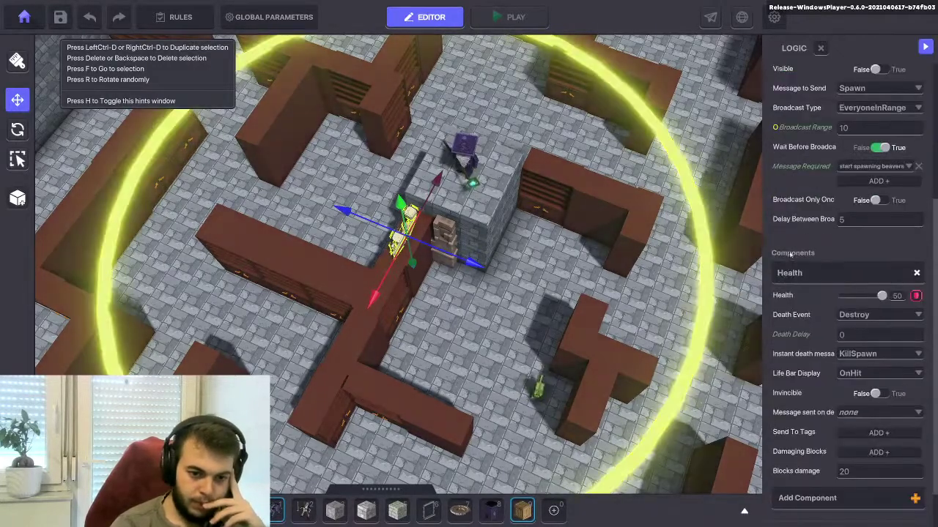
scroll(851, 255, down, 1)
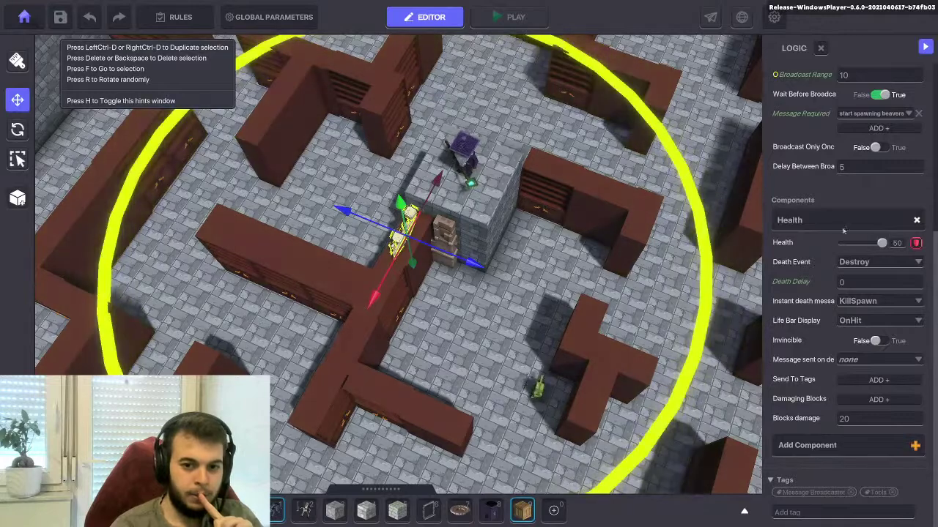
click(916, 221)
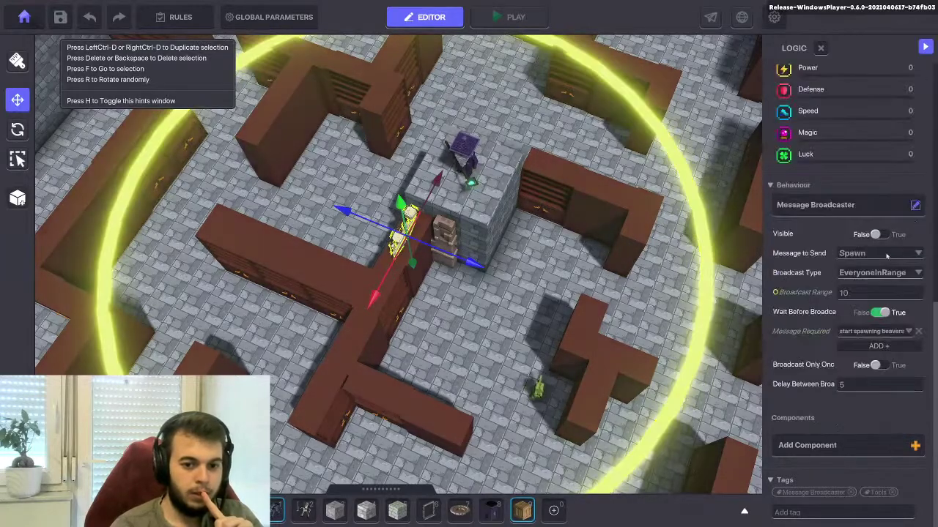
click(819, 445)
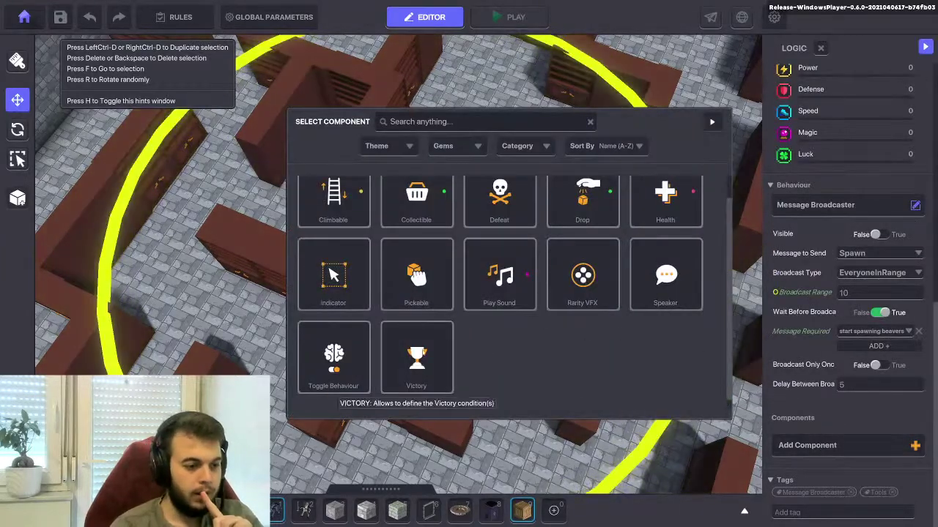
click(304, 359)
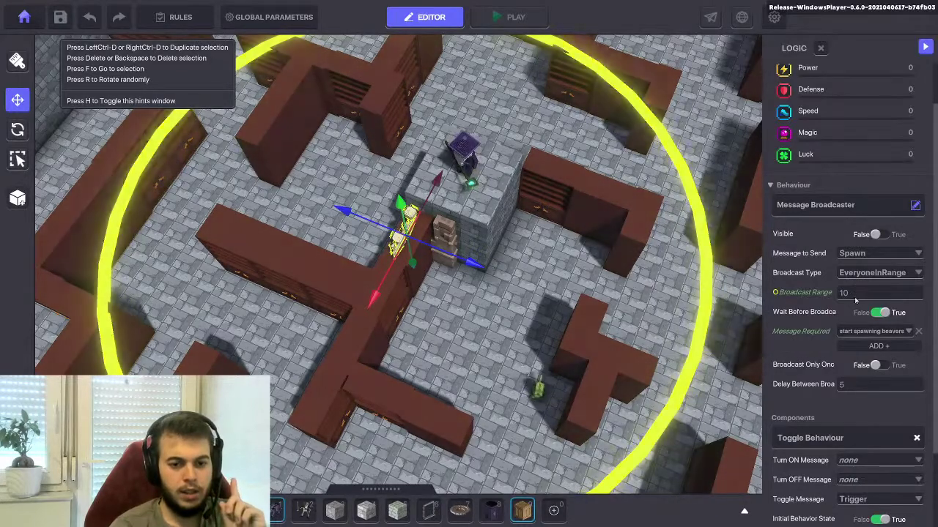
Turn off the broadcaster's wait before broadcasting and set its Toggle Behaviour's Initial Behavior State to False
click(874, 314)
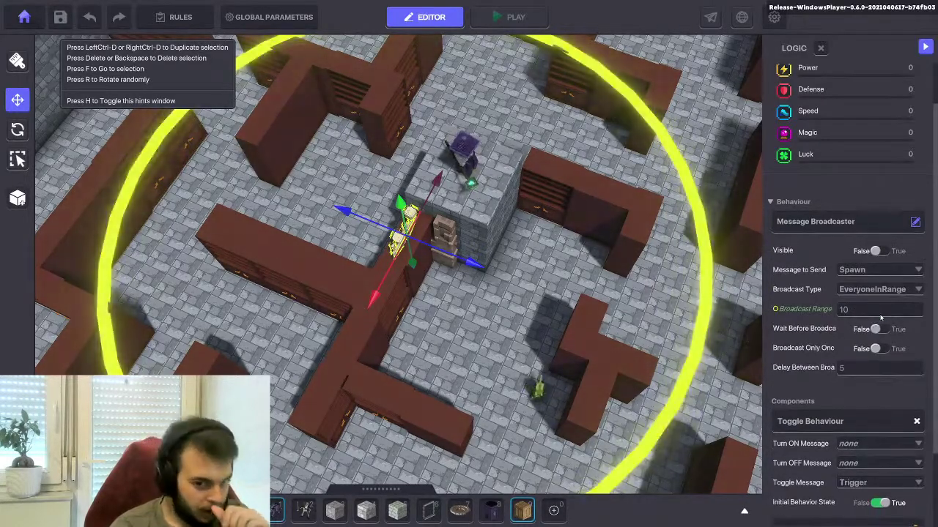
scroll(868, 319, down, 2)
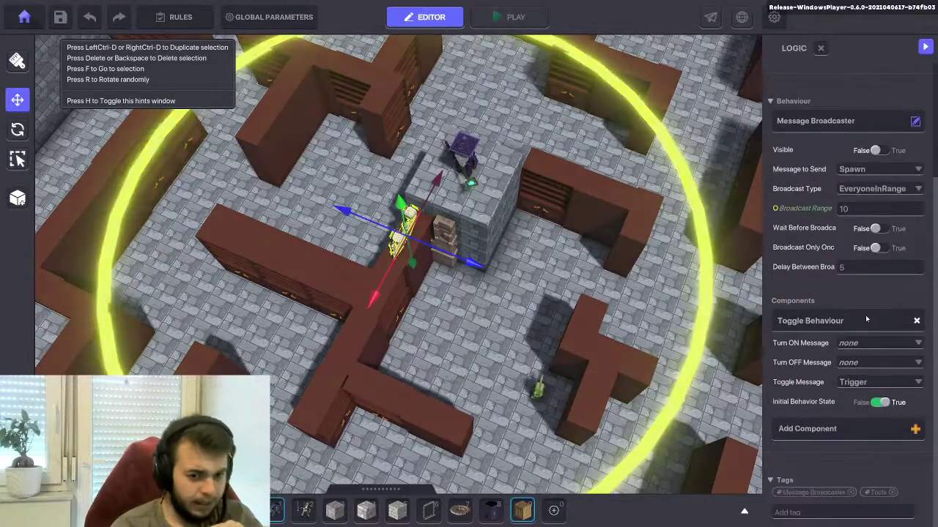
click(877, 402)
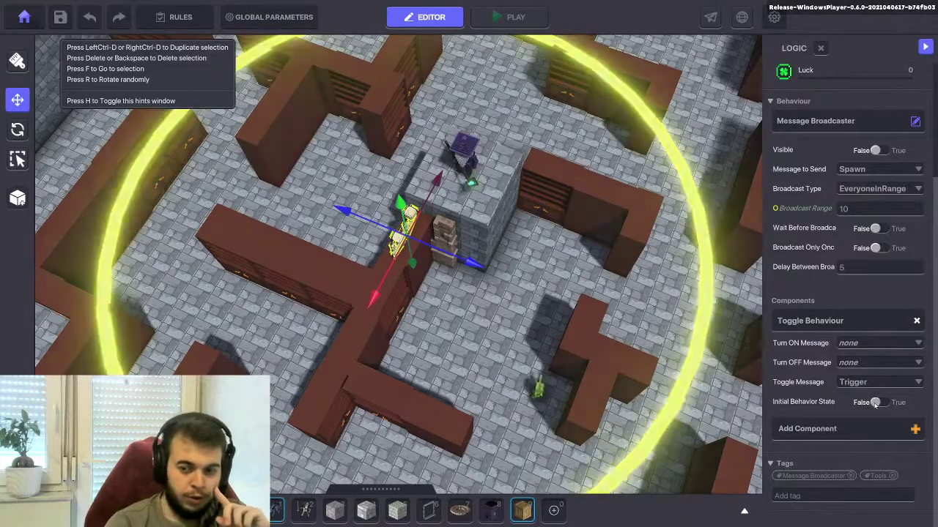
Set the Toggle Behaviour's Turn ON Message to "start spawning beavers" and its Turn OFF Message to "Idol Quest Done"
click(865, 343)
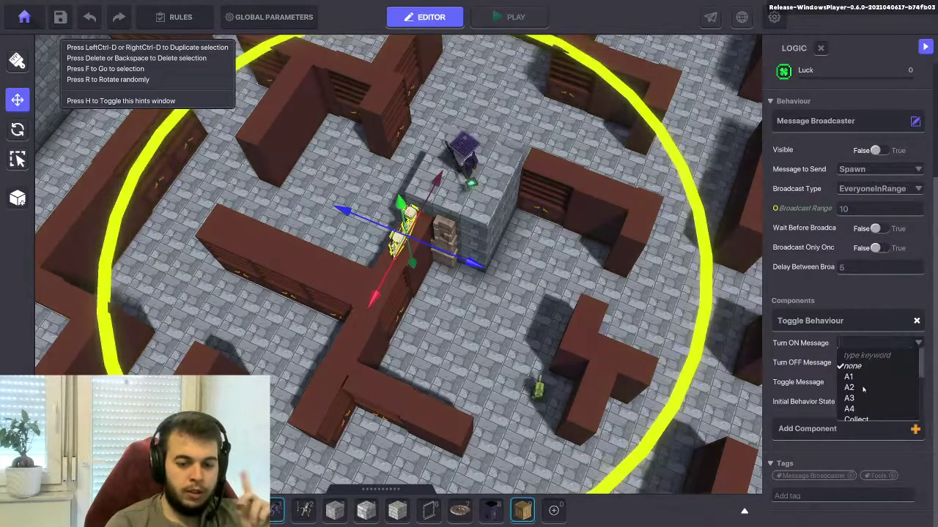
scroll(865, 390, down, 5)
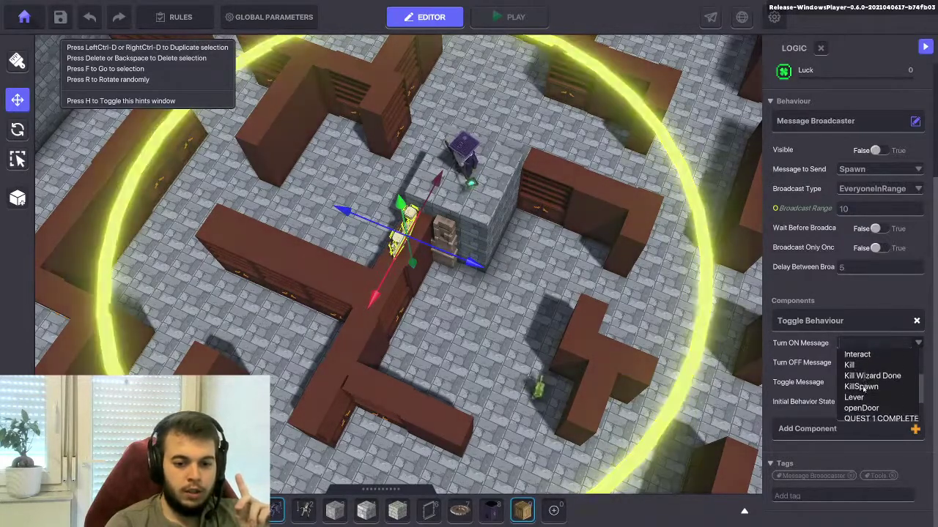
scroll(864, 389, down, 2)
click(862, 386)
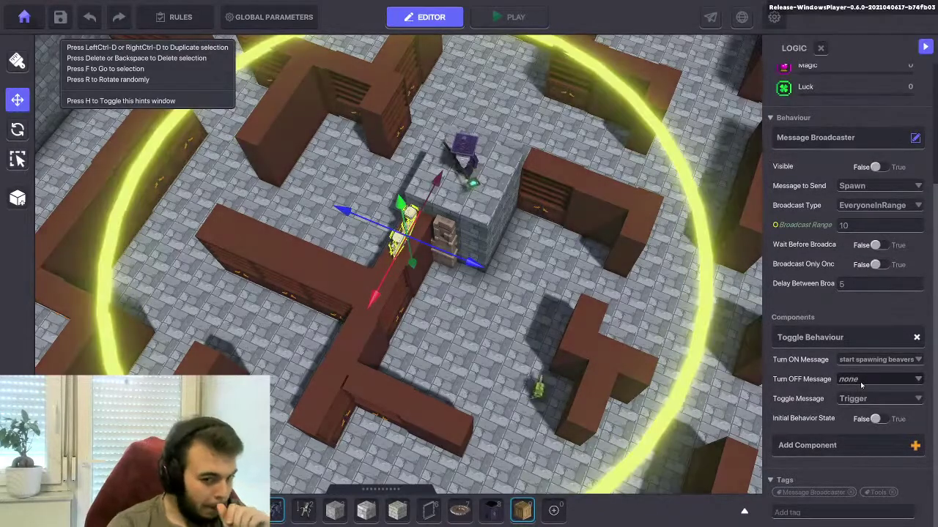
click(861, 381)
scroll(862, 403, down, 3)
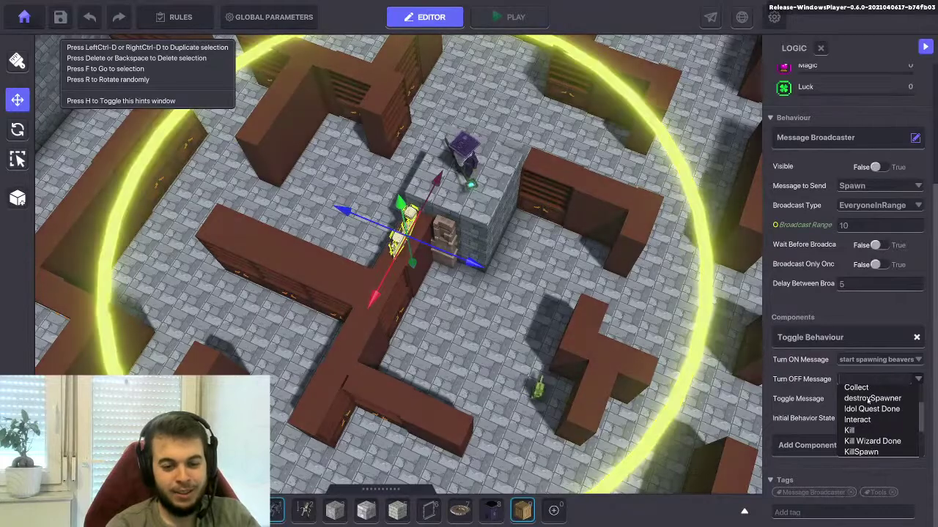
click(853, 411)
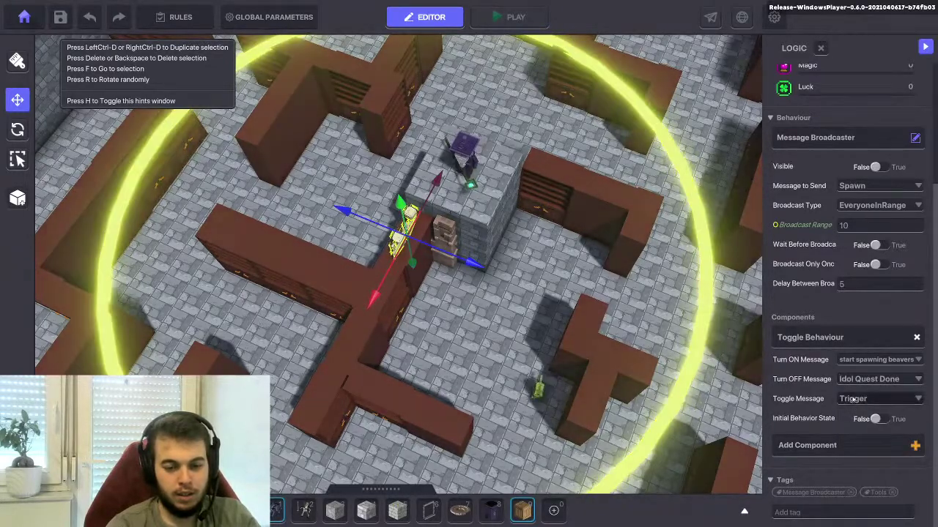
Set the Toggle Message of the broadcaster's Toggle Behaviour component to a new message named "toggle spawn"
click(853, 399)
text(tools)
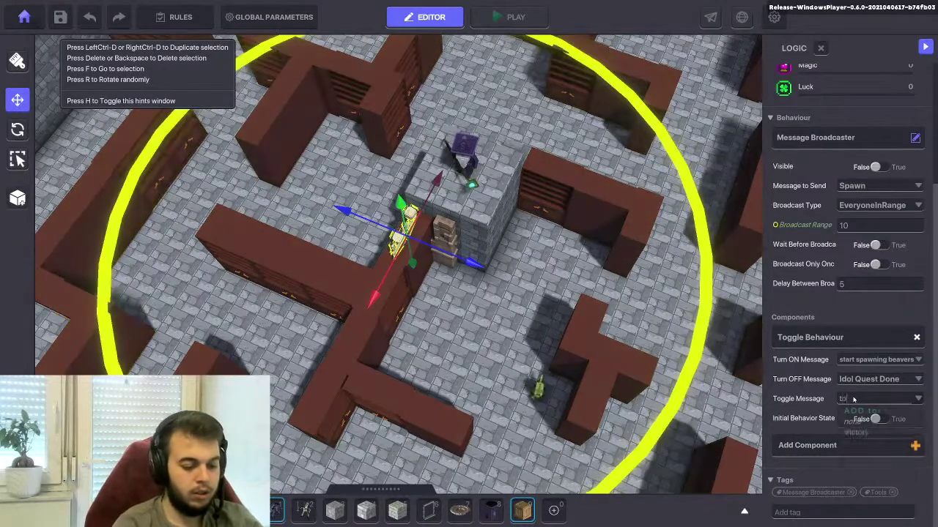
key(BackSpace)
key(BackSpace)
key(BackSpace)
key(BackSpace)
key(BackSpace)
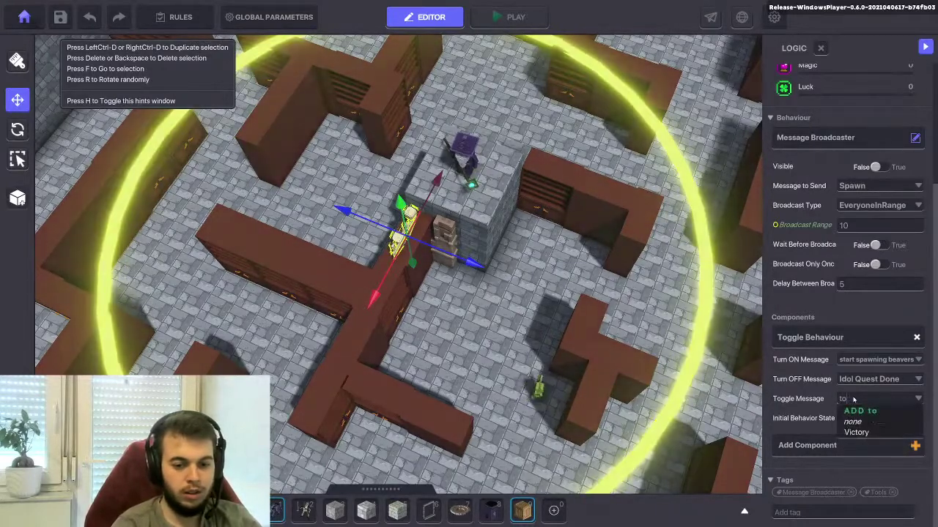
text(toggle spawn)
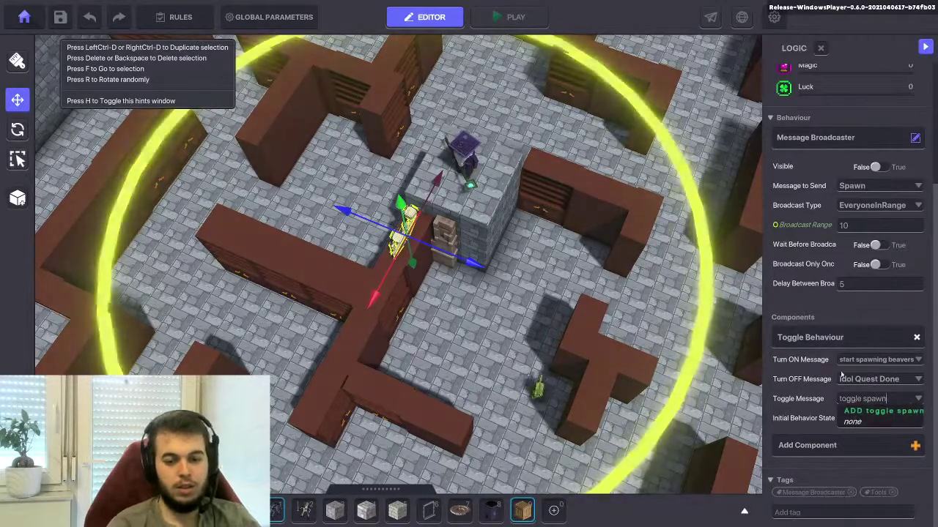
key(Return)
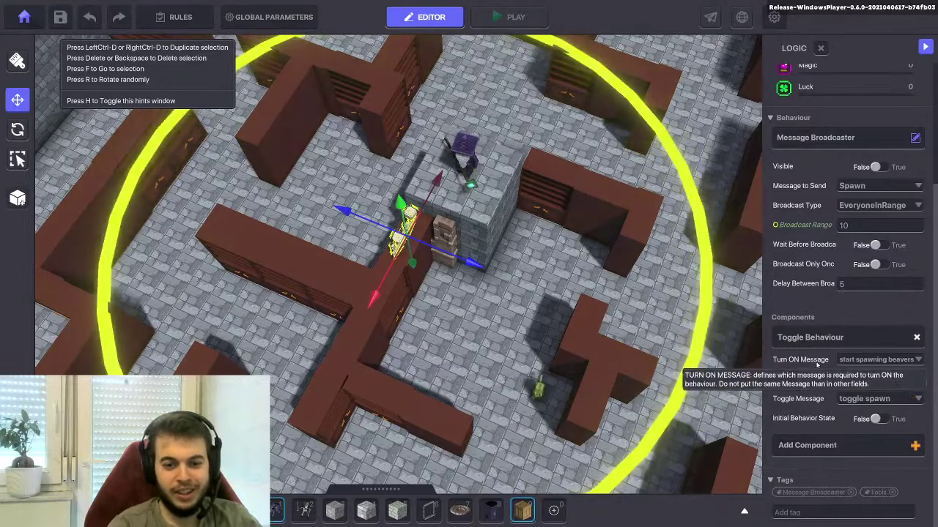
scroll(798, 359, up, 2)
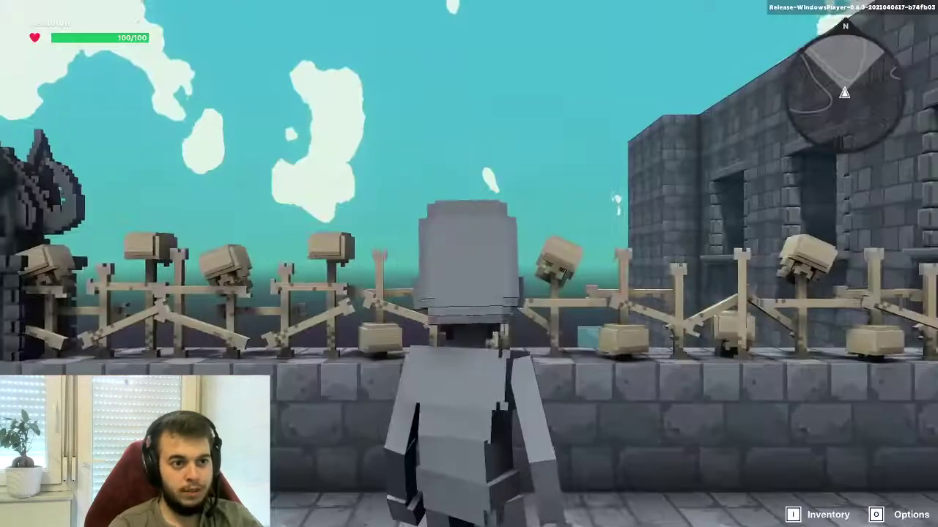
Playtest the level by collecting all five idols in the maze, check the aisles for Beavers, and restart the run
key(w)
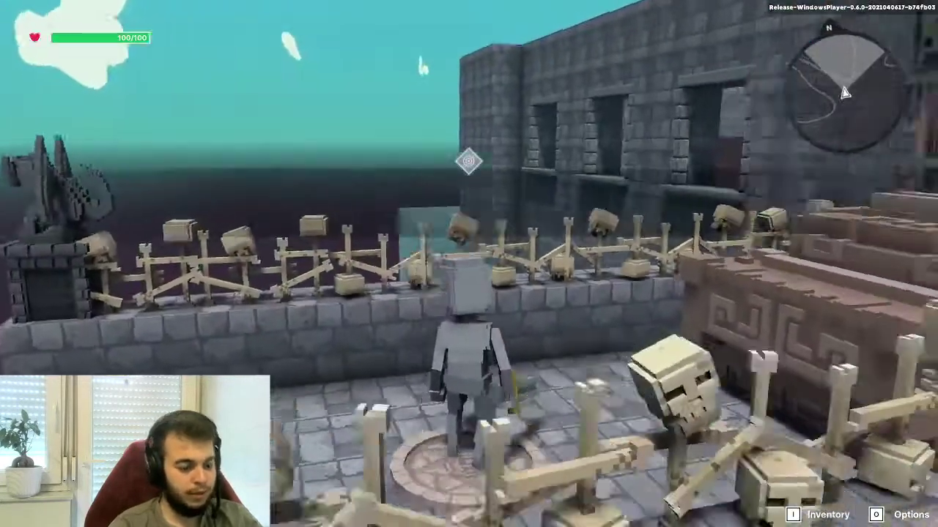
key(w)
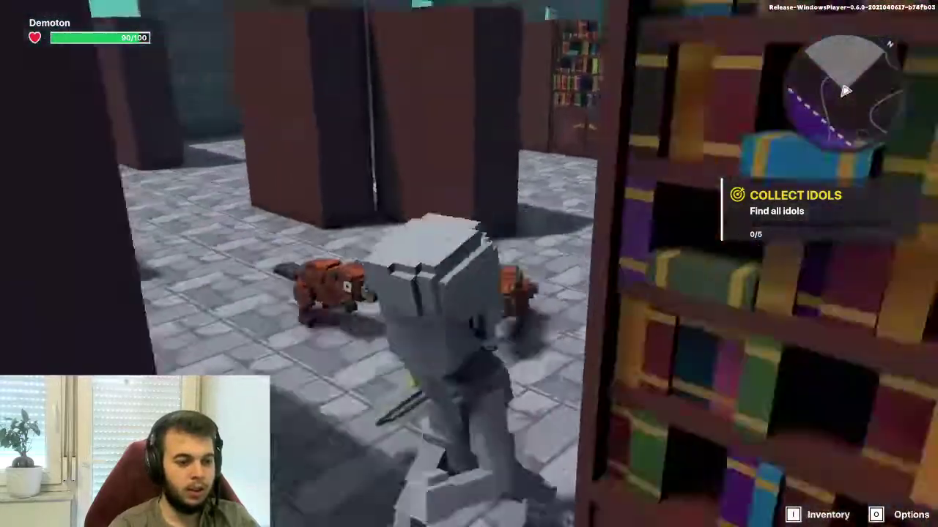
key(space)
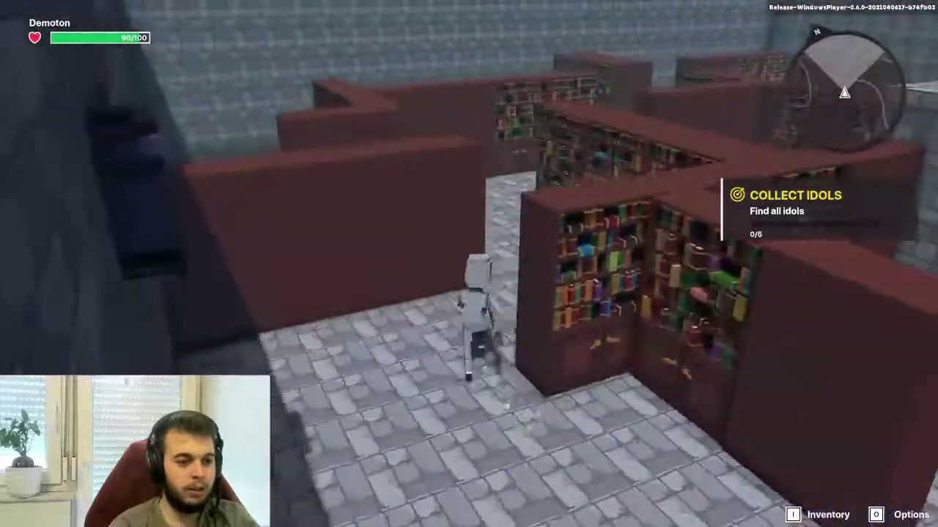
key(w)
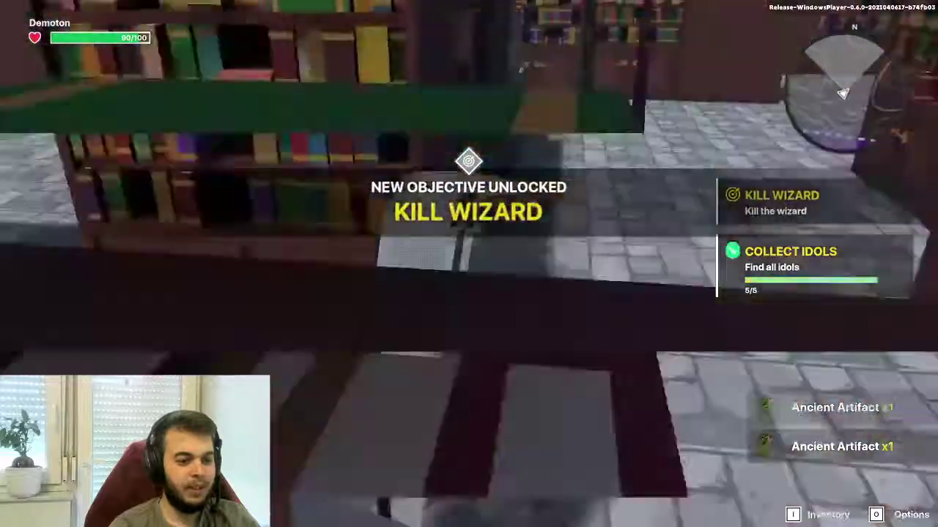
key(s)
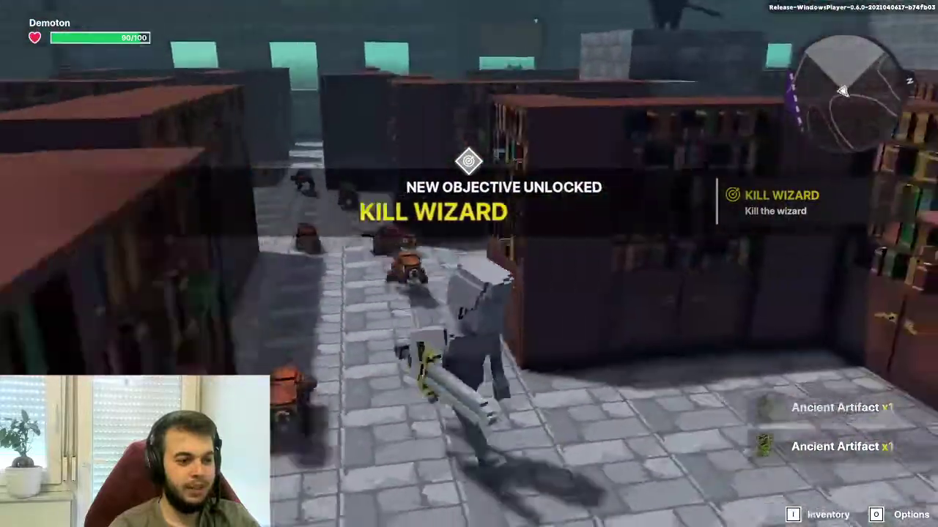
key(d)
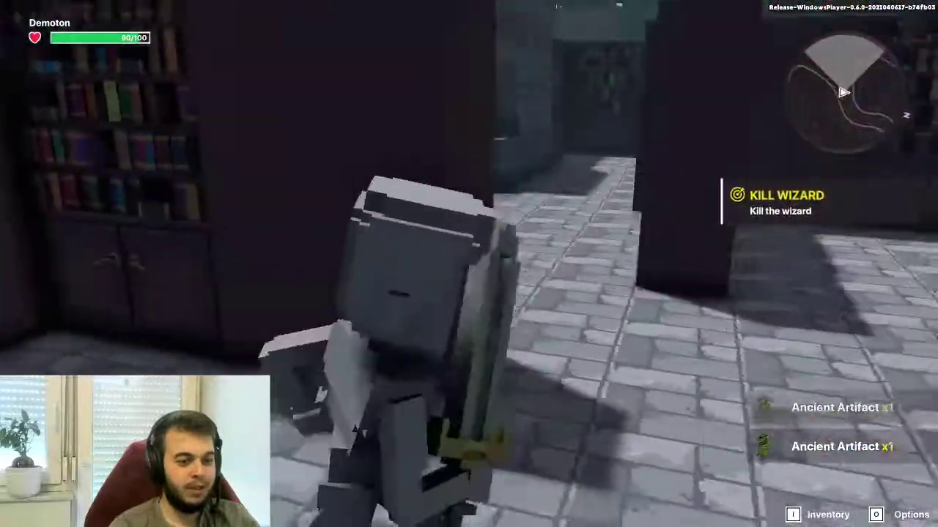
key(Escape)
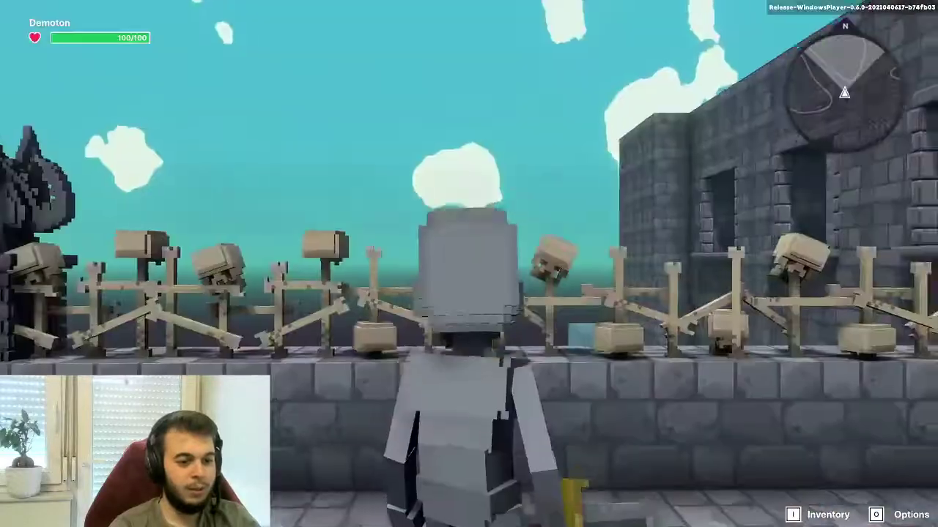
Run from the start into the bookshelf maze and collect all five idols to complete the Collect Idols objective
key(w)
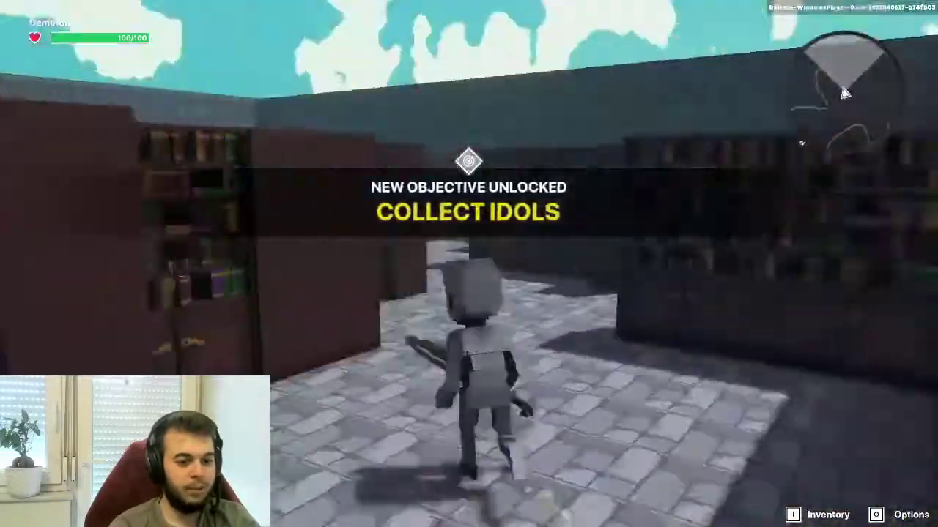
key(w)
key(w)
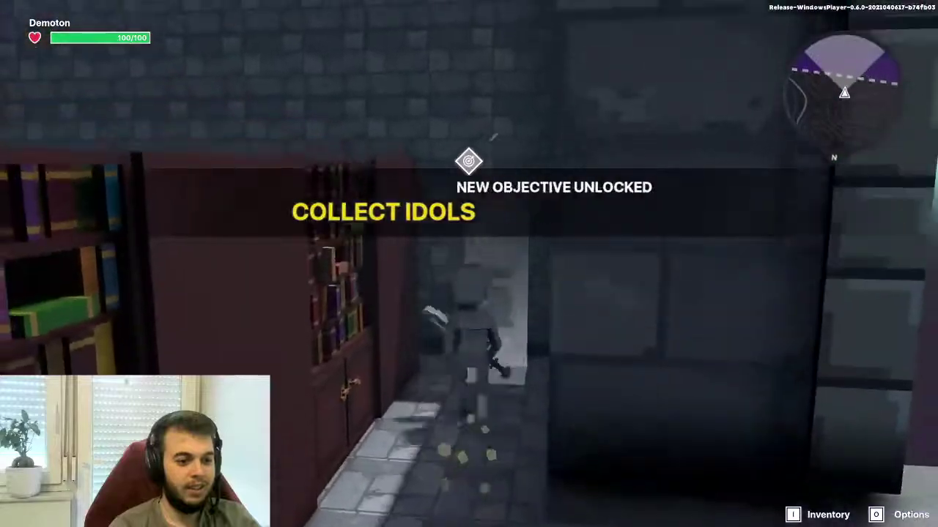
key(w)
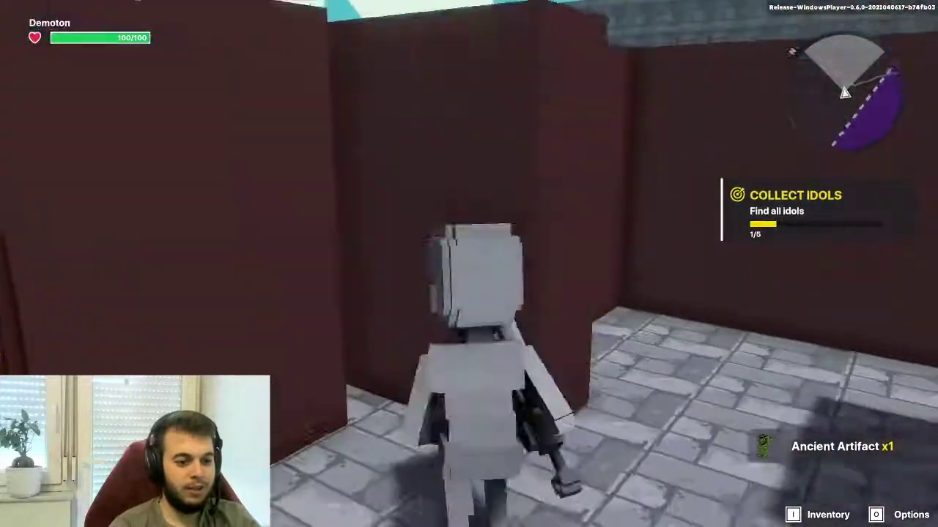
key(w)
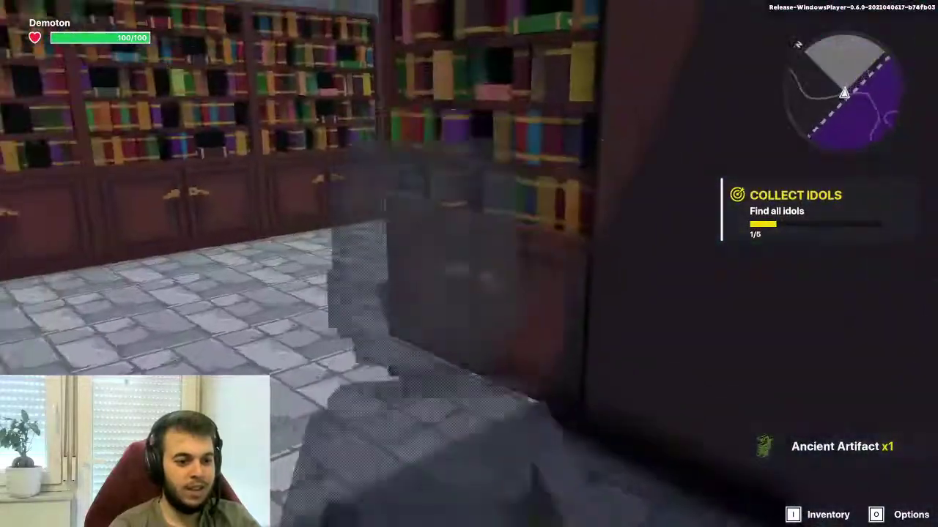
key(w)
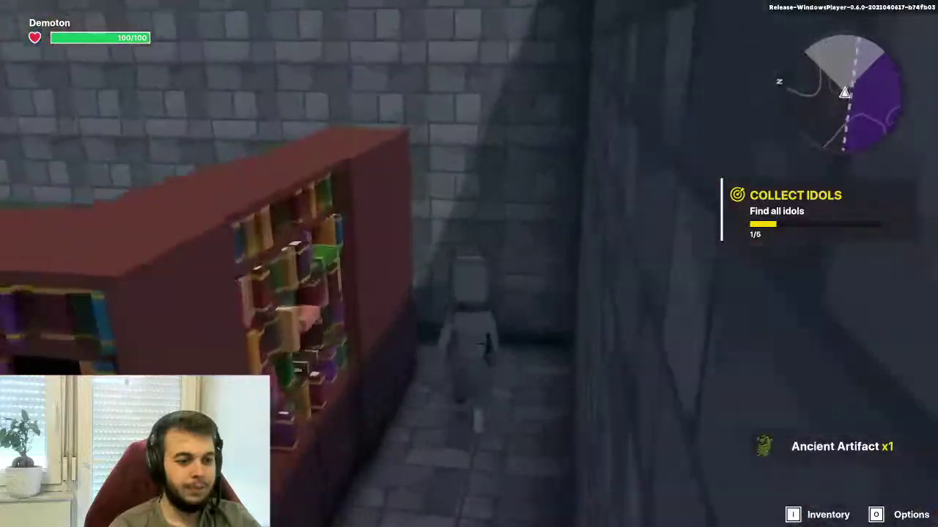
key(w)
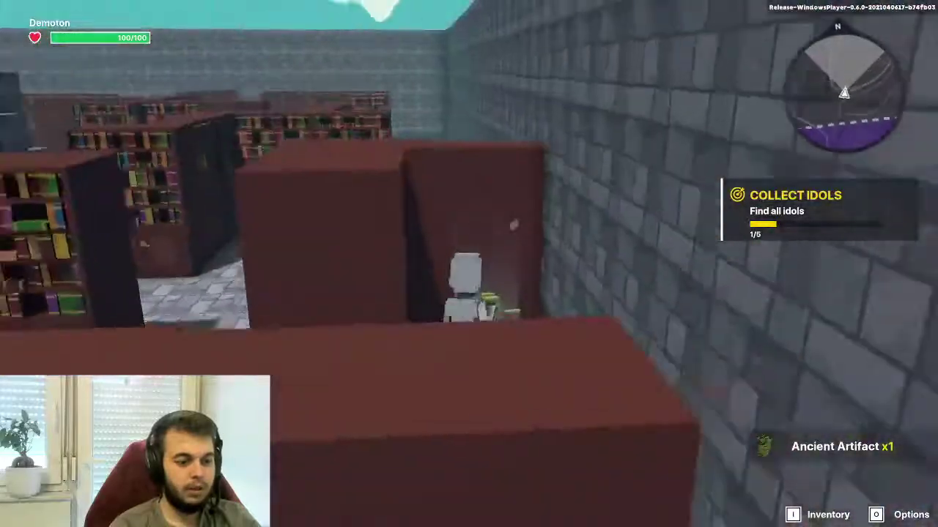
key(w)
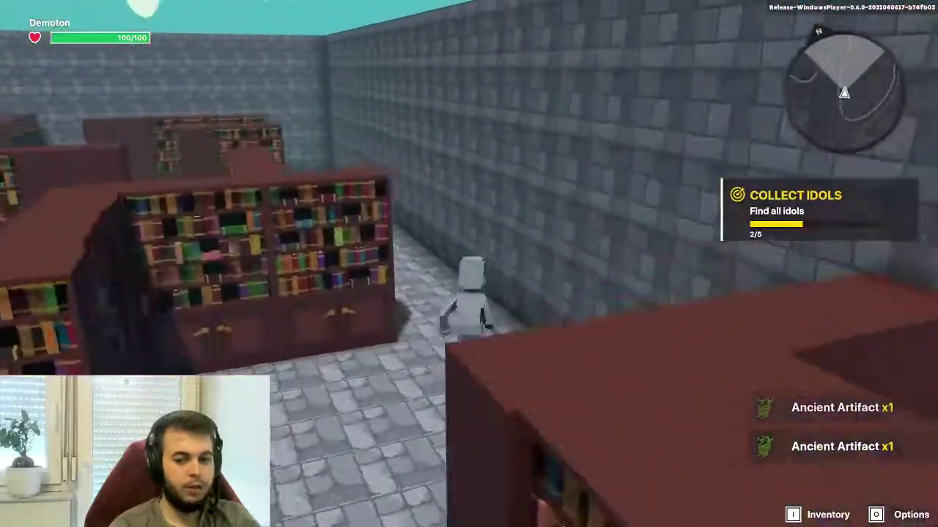
key(w)
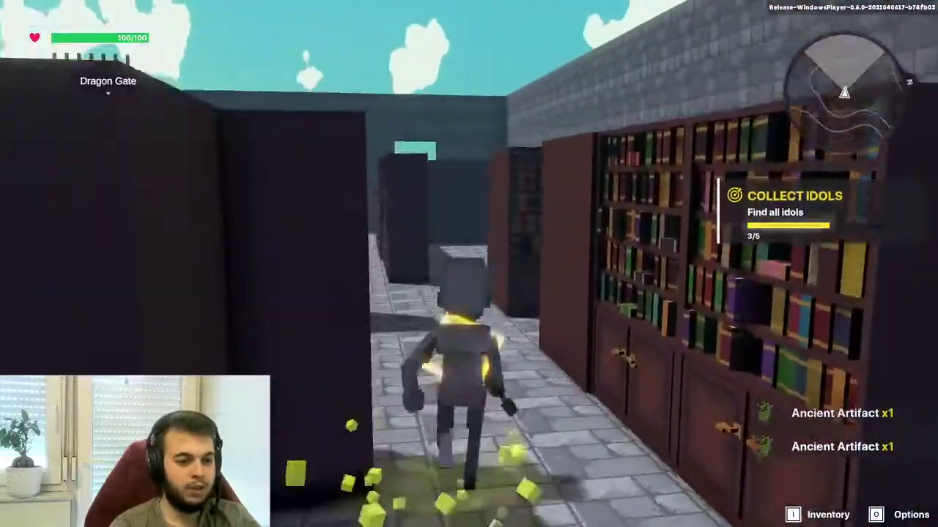
key(w)
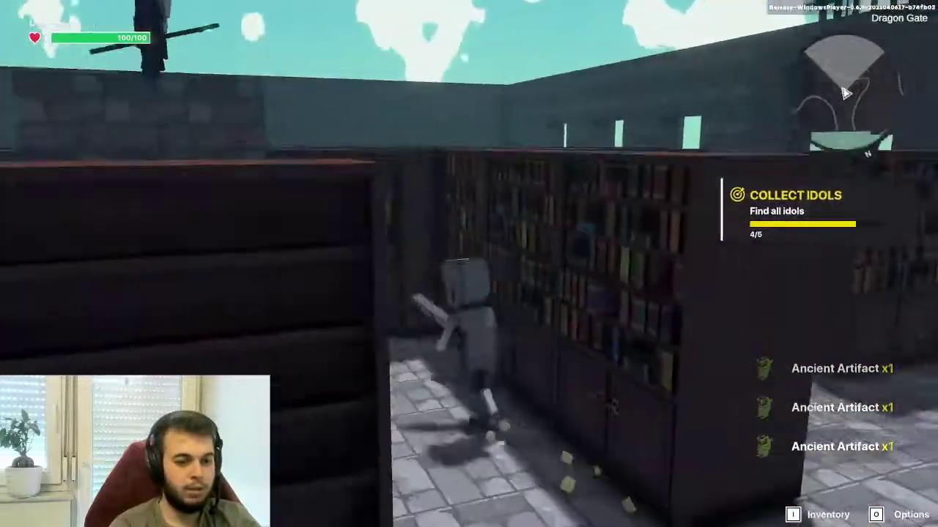
key(w)
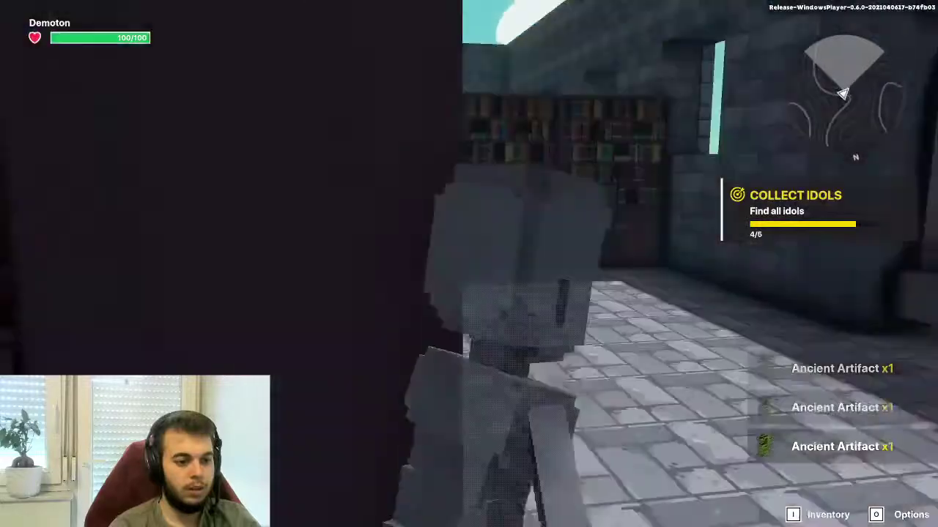
key(w)
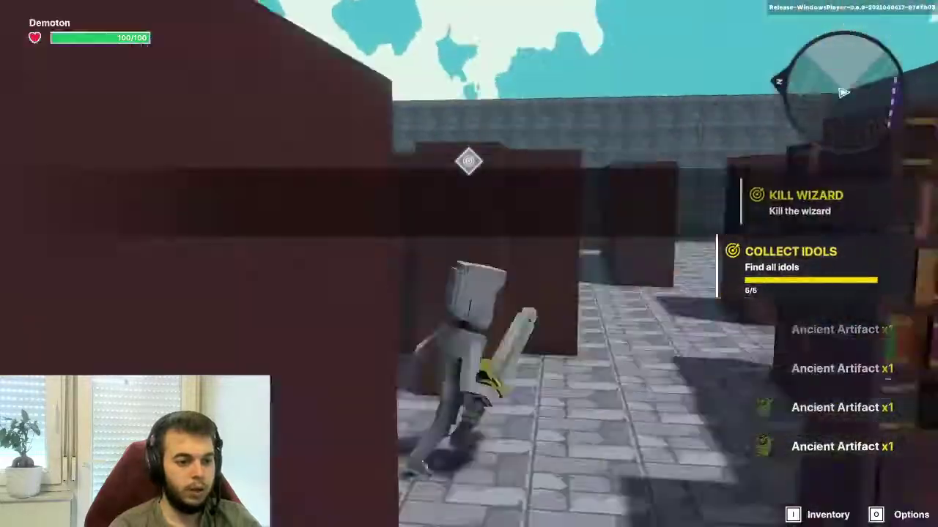
Fight the spawned Beavers in the aisles with the sword and head for the Purple Wizard
key(w)
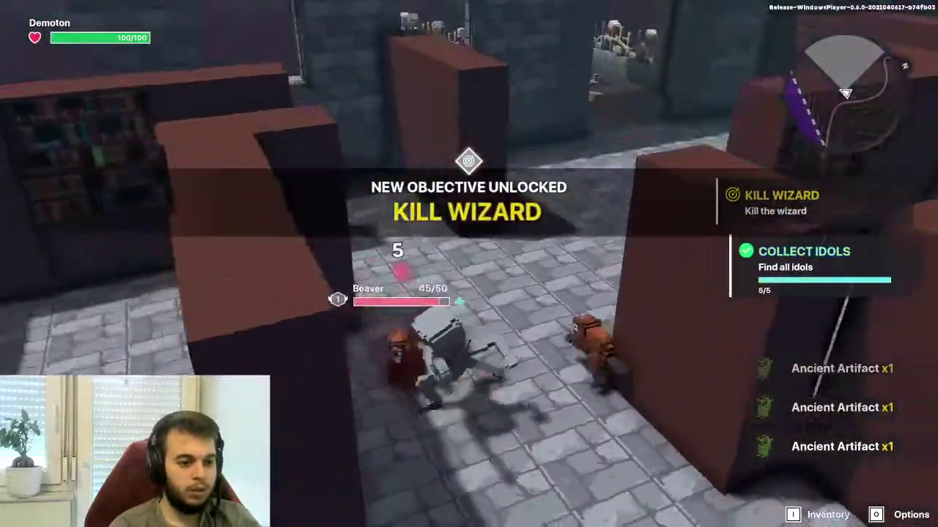
key(w)
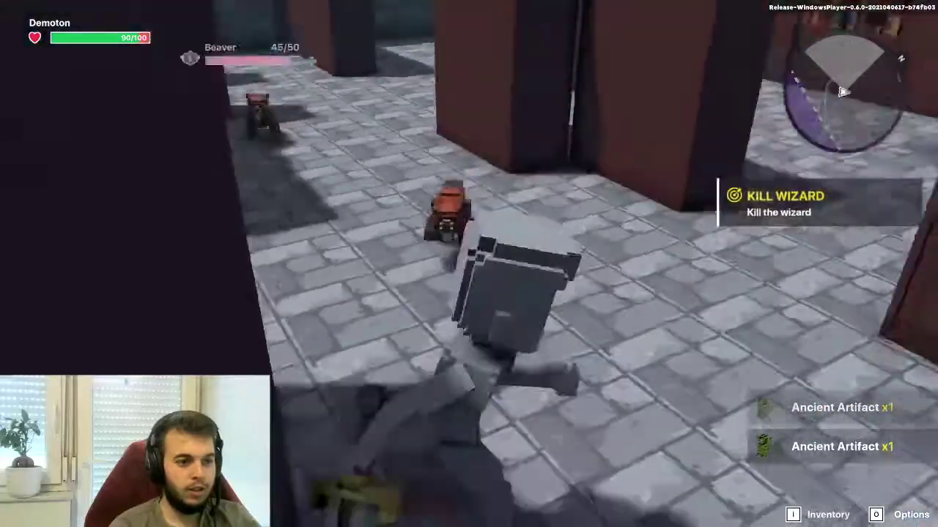
key(w)
click(469, 263)
click(469, 264)
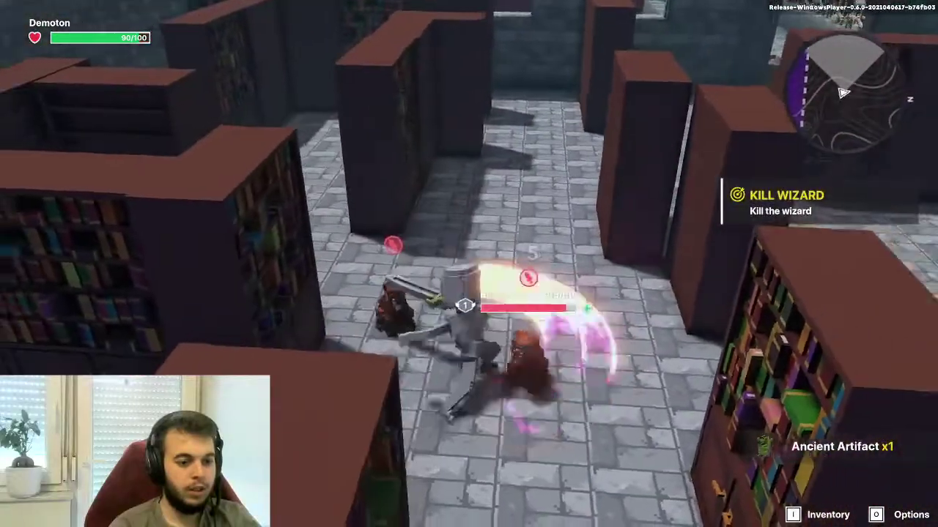
click(469, 263)
key(w)
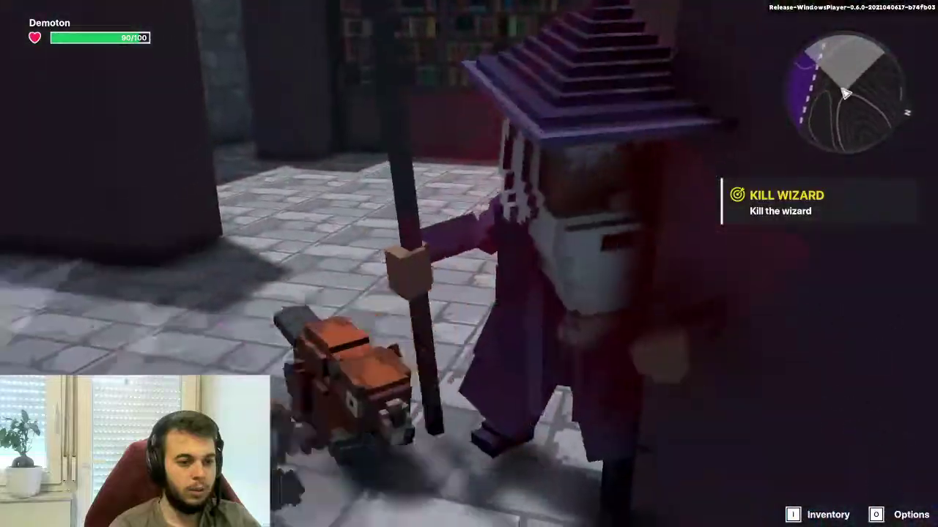
Attack the Purple Wizard, retreat through the aisles along the outer wall, and engage him again
click(469, 264)
click(469, 263)
key(w)
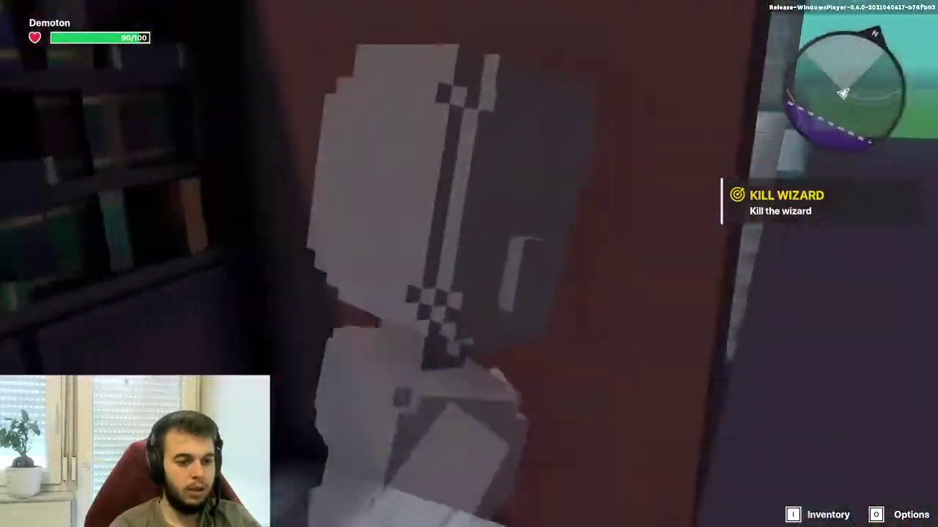
key(w)
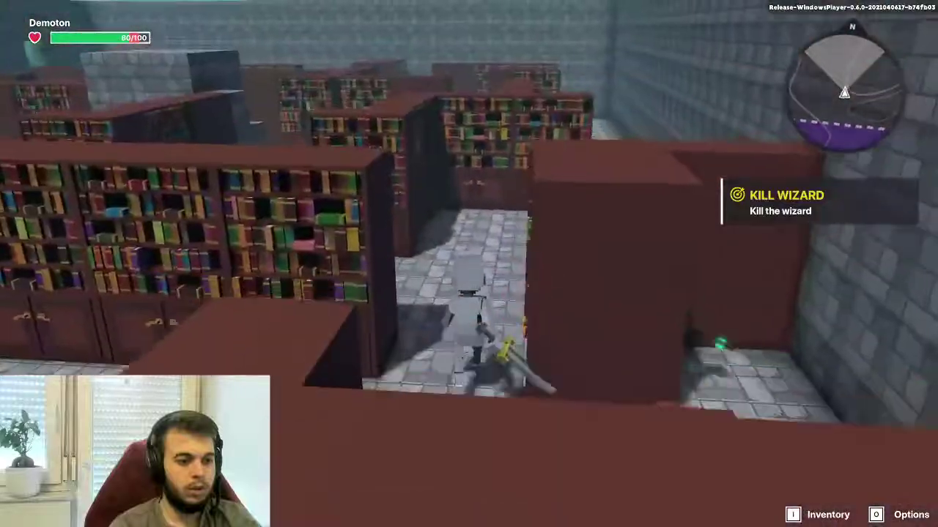
key(w)
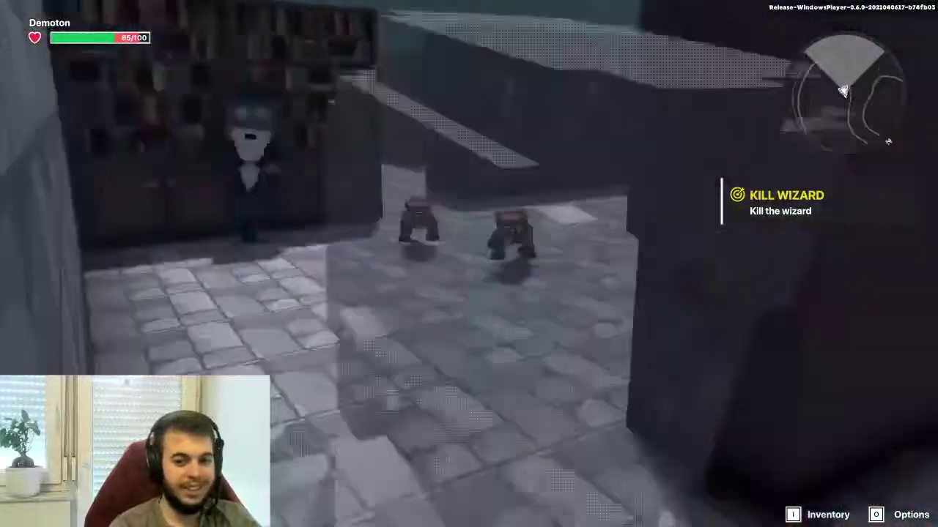
key(w)
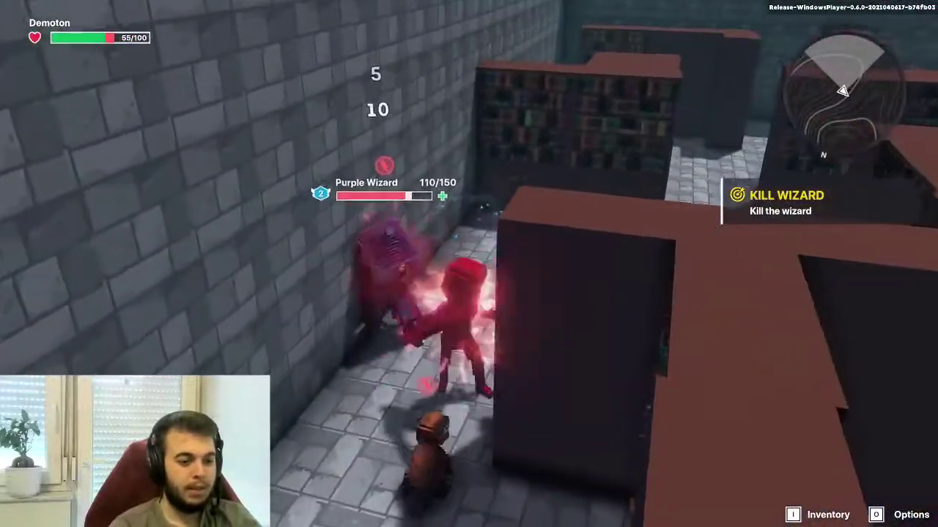
Chase the Purple Wizard through the bookshelf aisles and strike him with the sword
key(w)
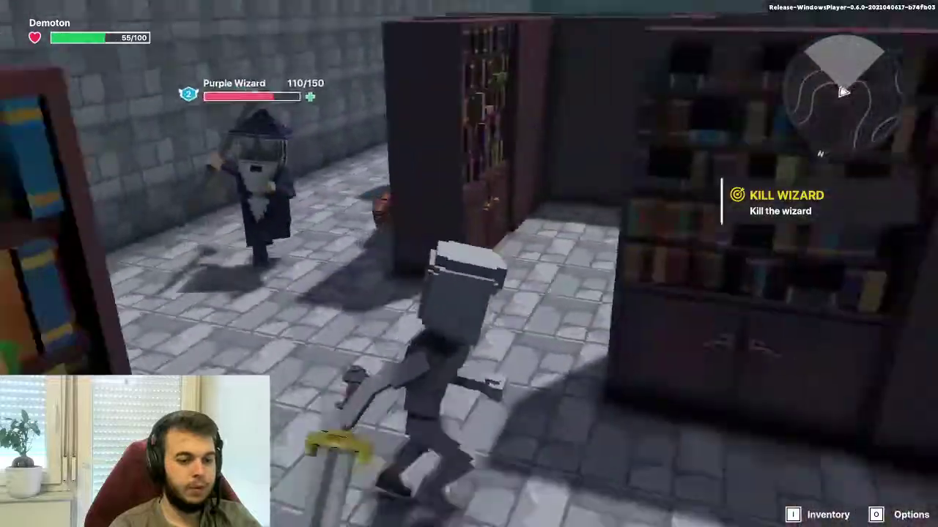
key(w)
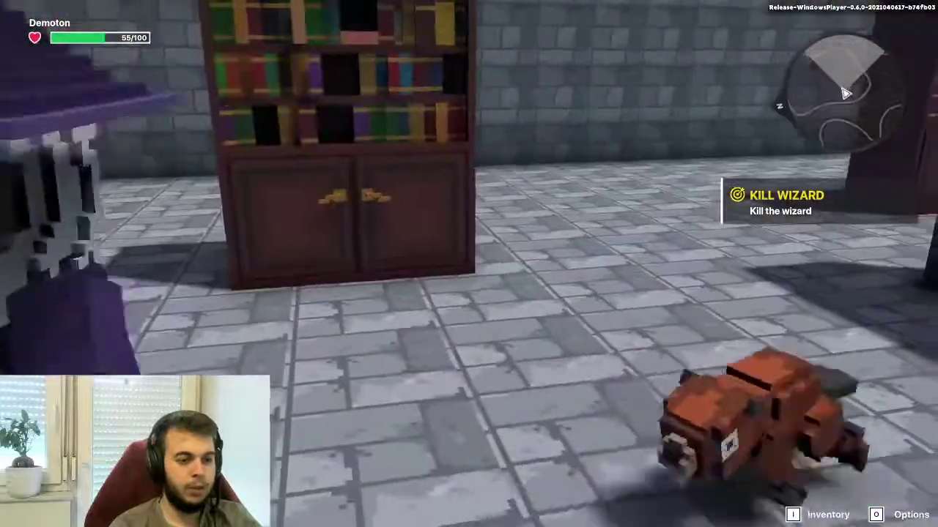
click(469, 264)
key(w)
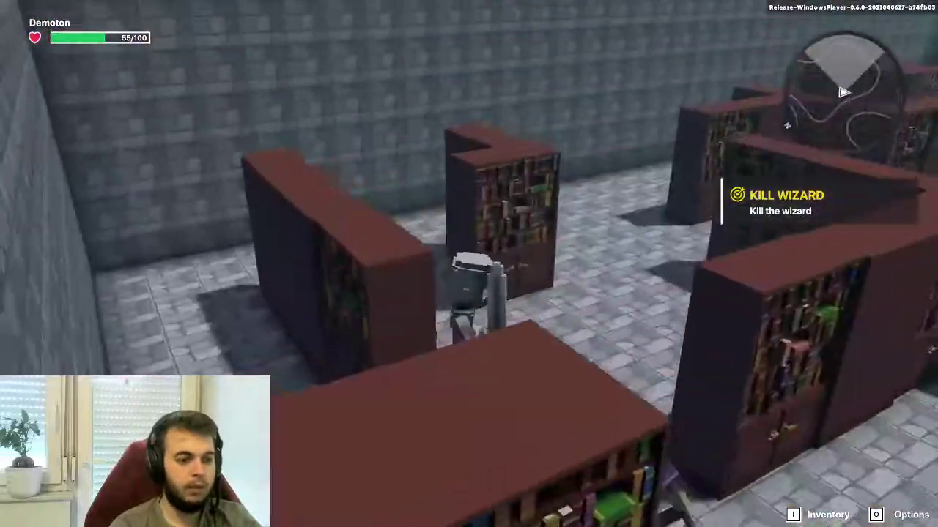
key(w)
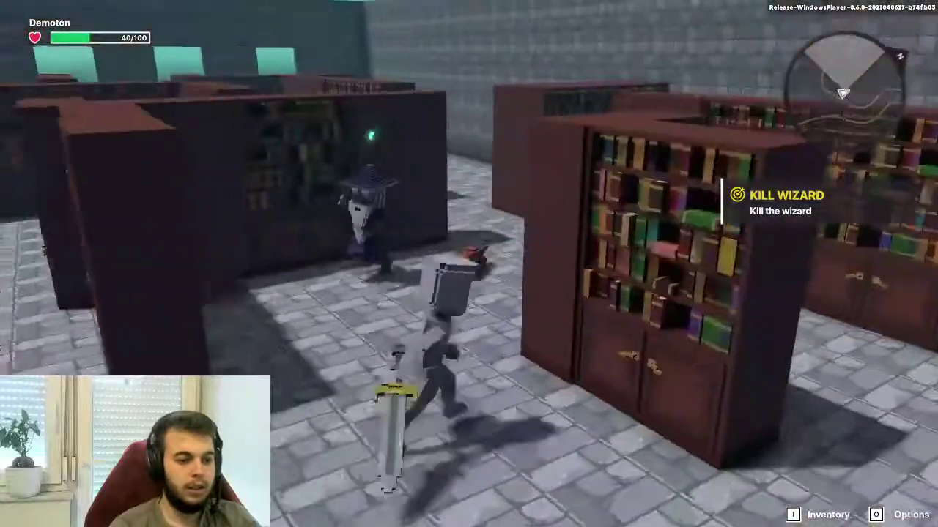
key(w)
click(469, 264)
click(469, 263)
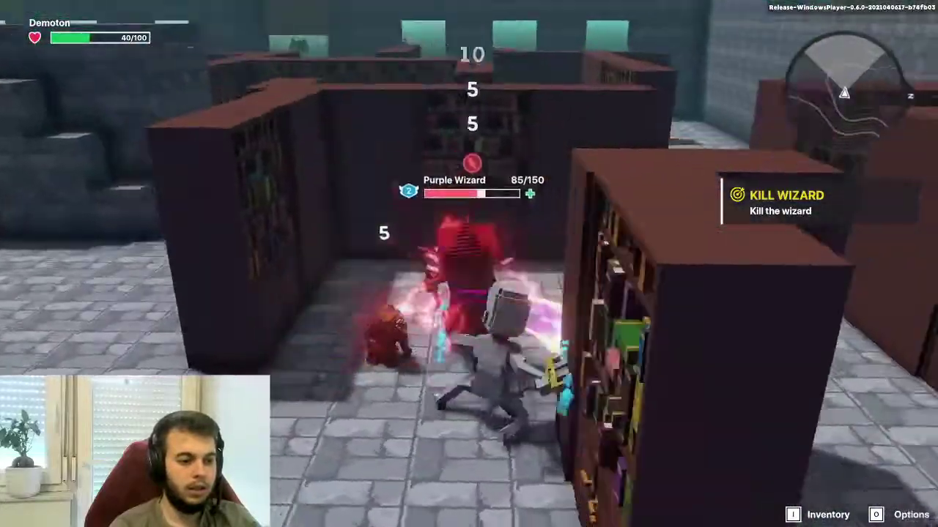
Circle the bookshelves while fighting the Beaver and the Purple Wizard until the character respawns
key(w)
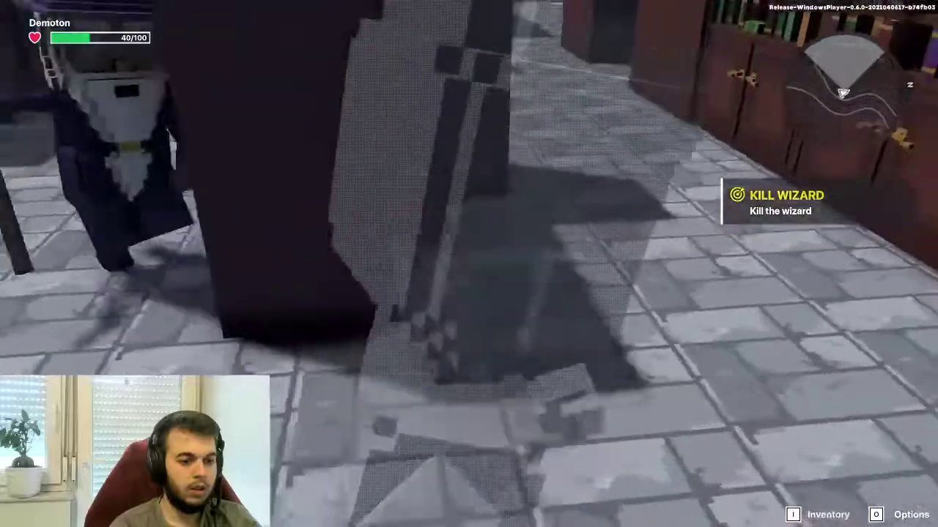
key(w)
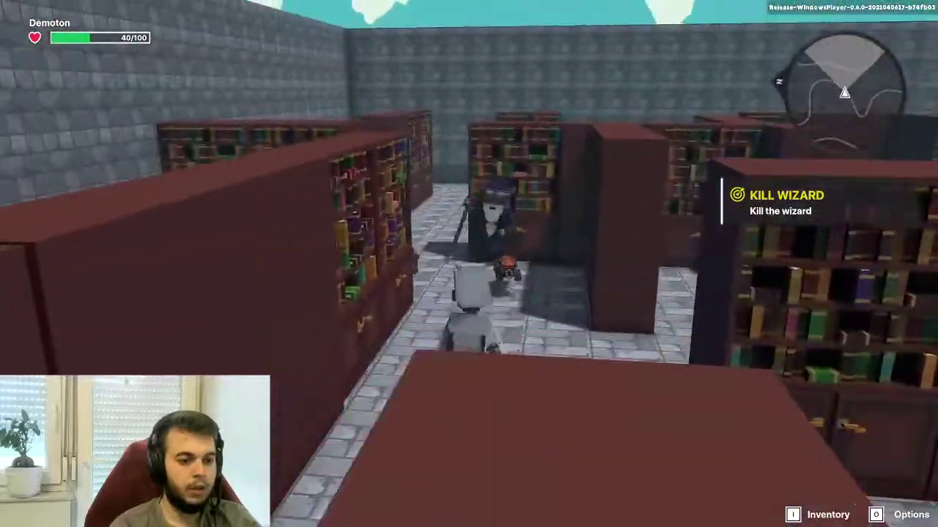
key(w)
click(469, 263)
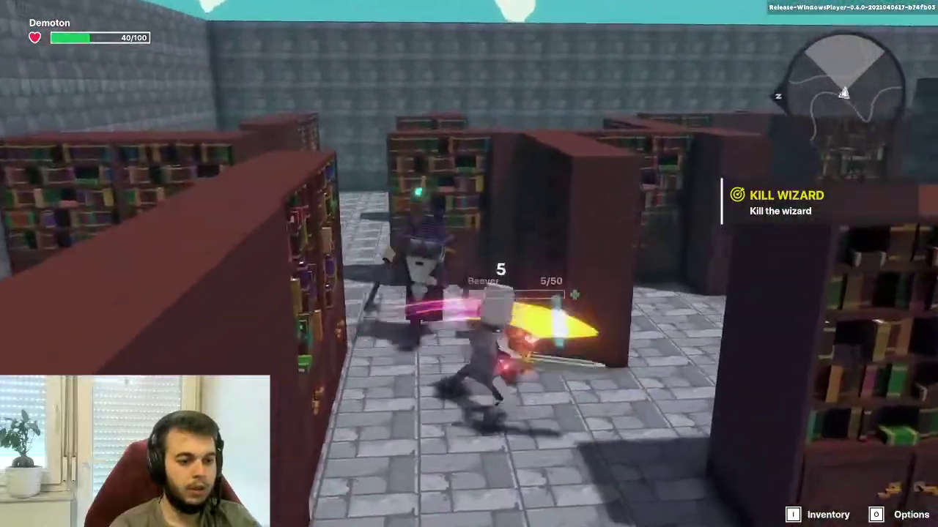
click(469, 264)
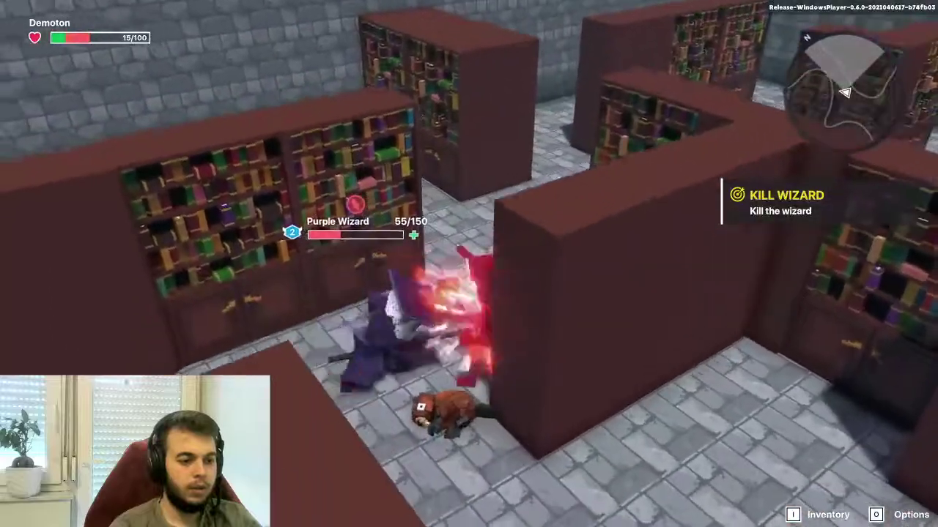
key(w)
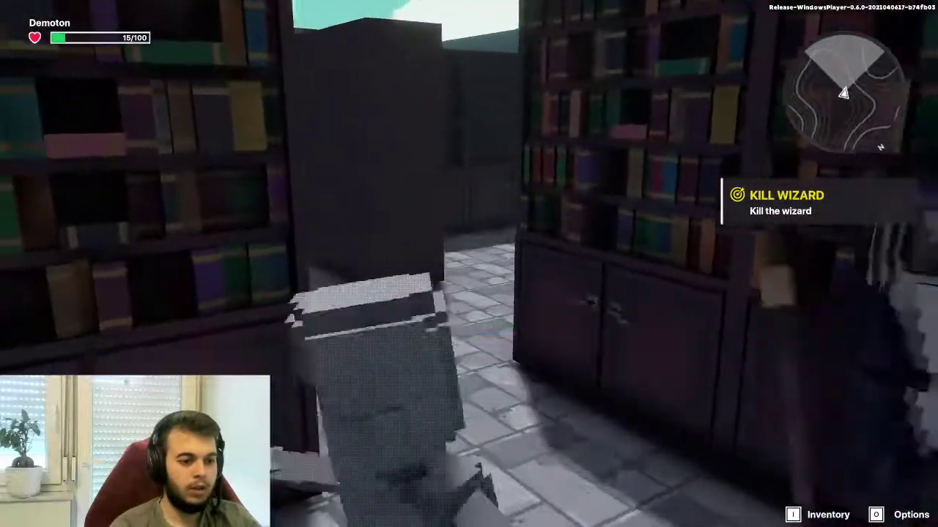
click(469, 263)
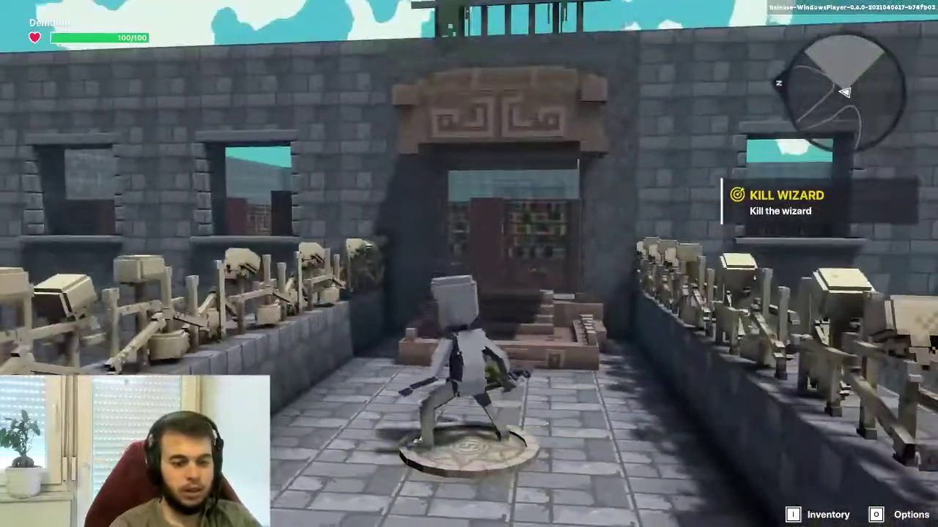
Run from the spawn point back into the maze and kill the Purple Wizard to complete the Kill Wizard objective
key(w)
key(w)
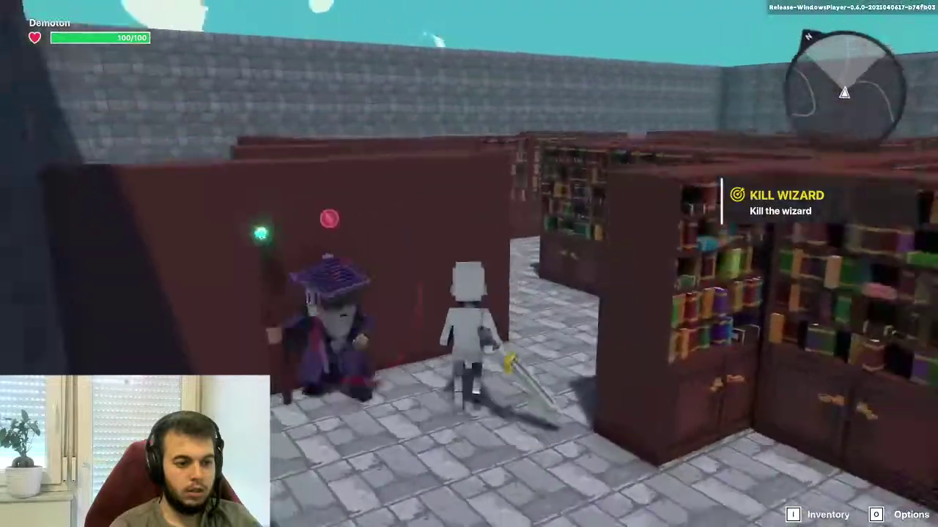
click(469, 264)
click(469, 264)
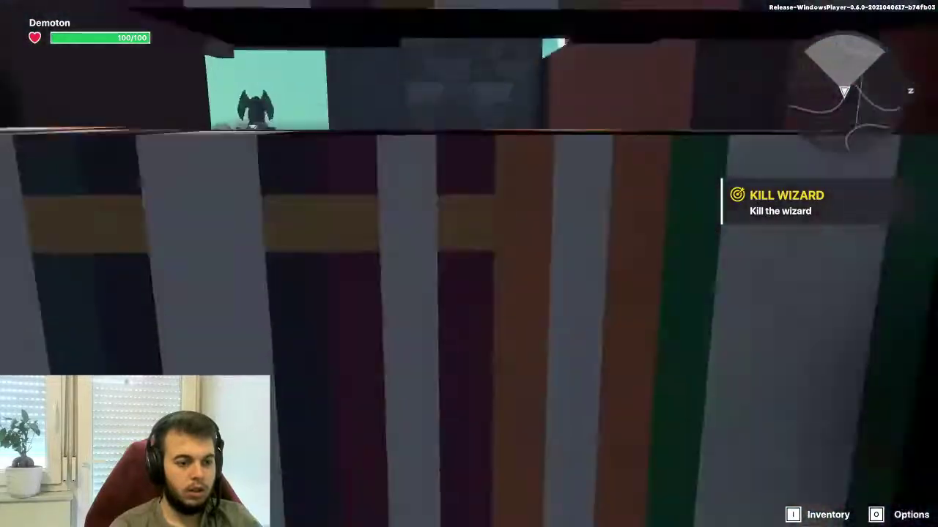
key(w)
key(w)
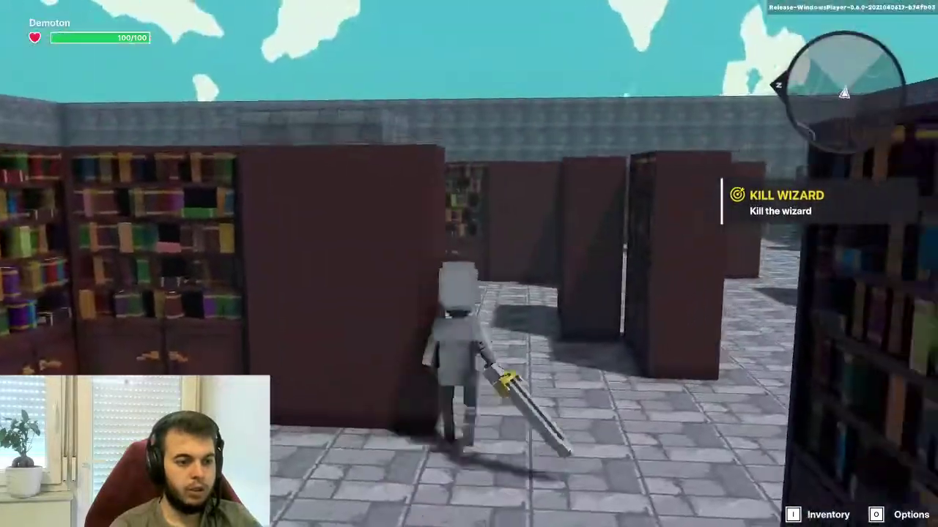
Walk through the maze aisles and past the Dragon Gate to inspect the level after the wizard's death
key(w)
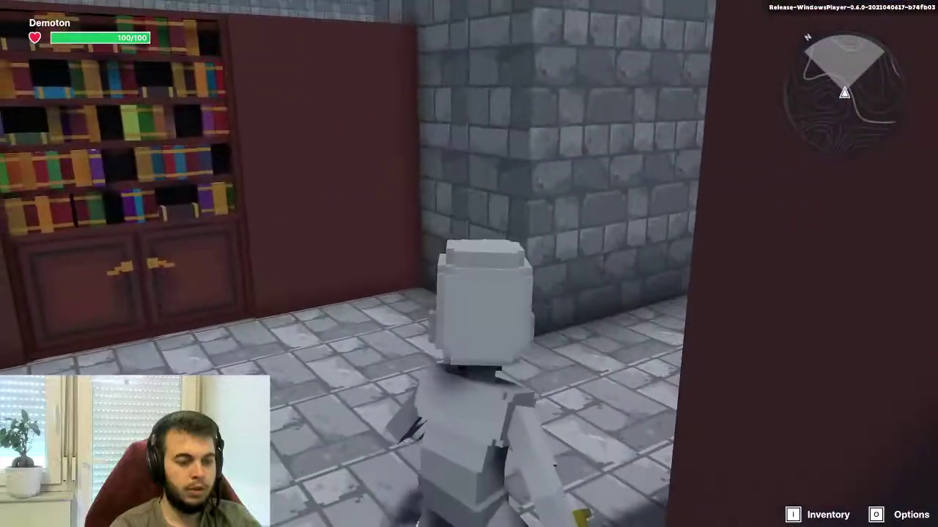
key(w)
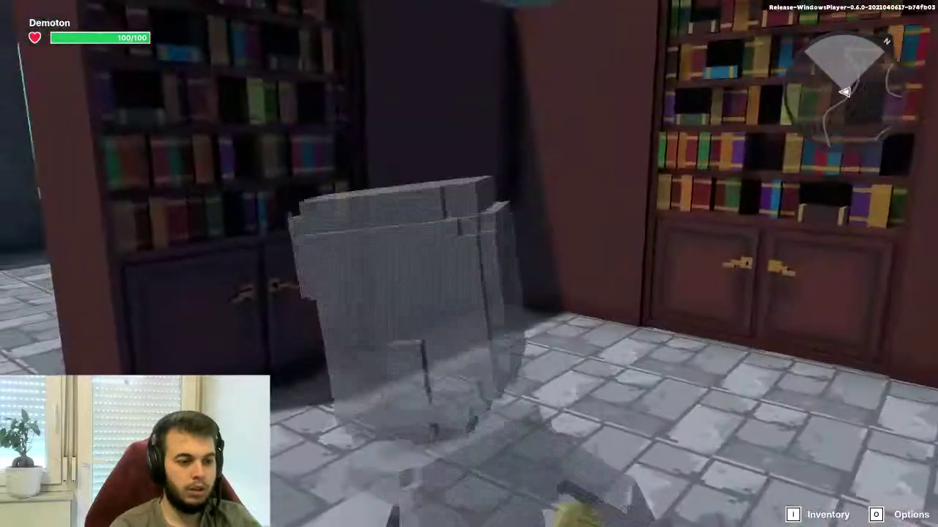
key(w)
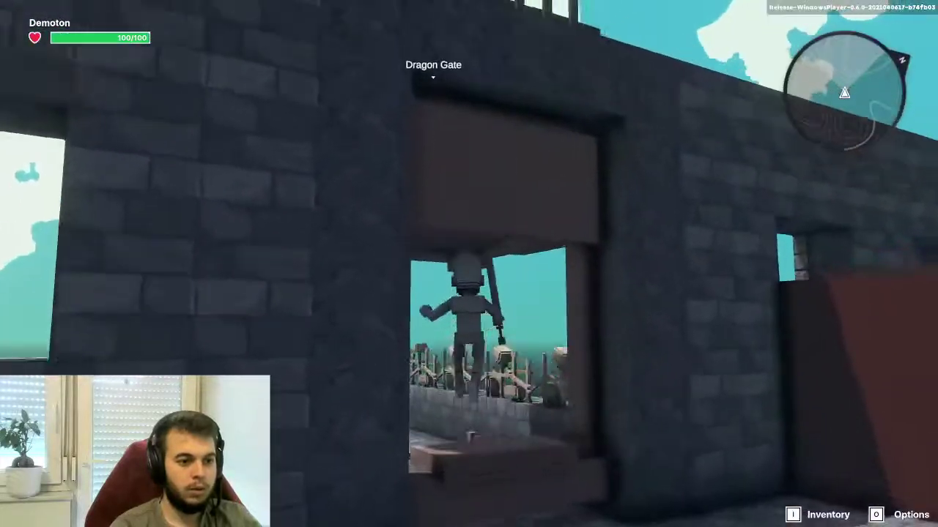
key(w)
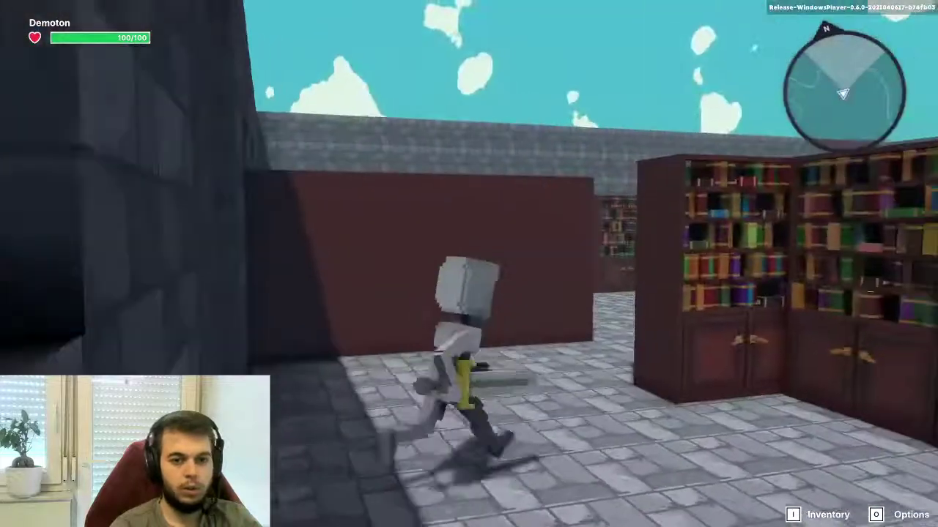
key(w)
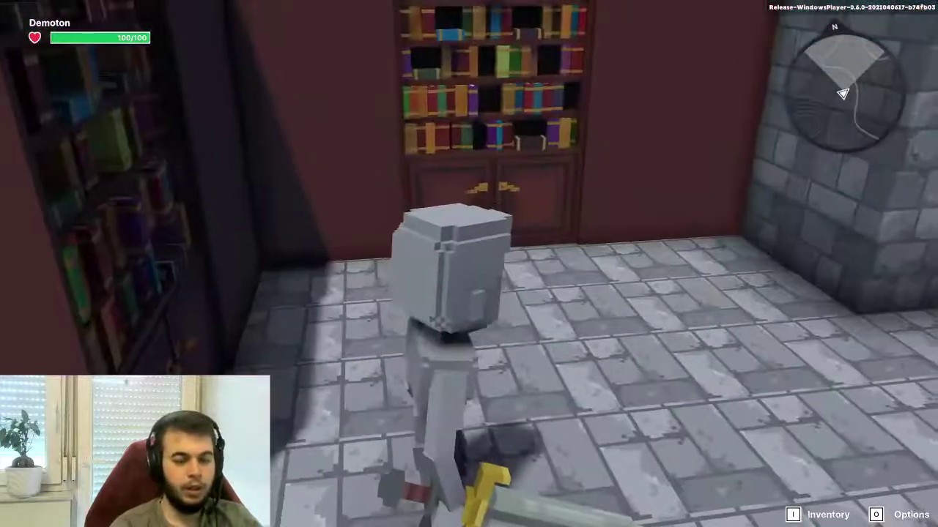
key(w)
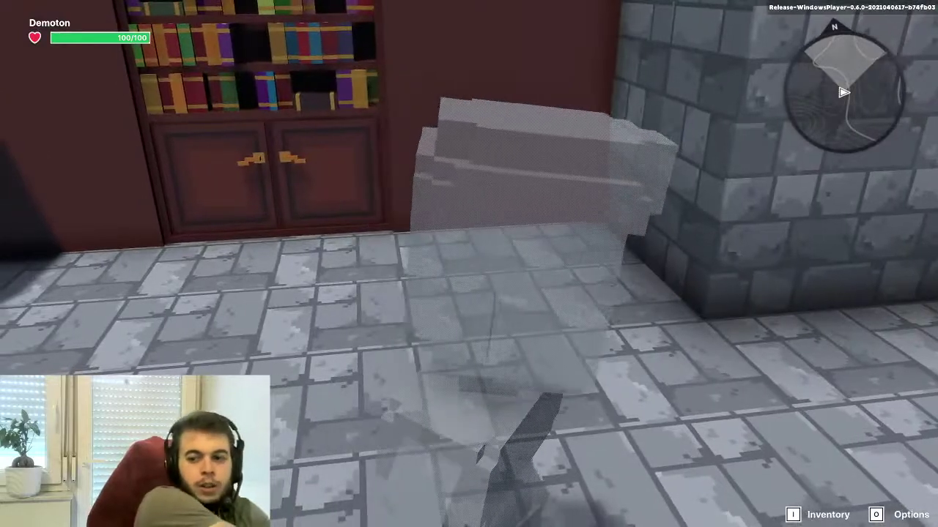
key(s)
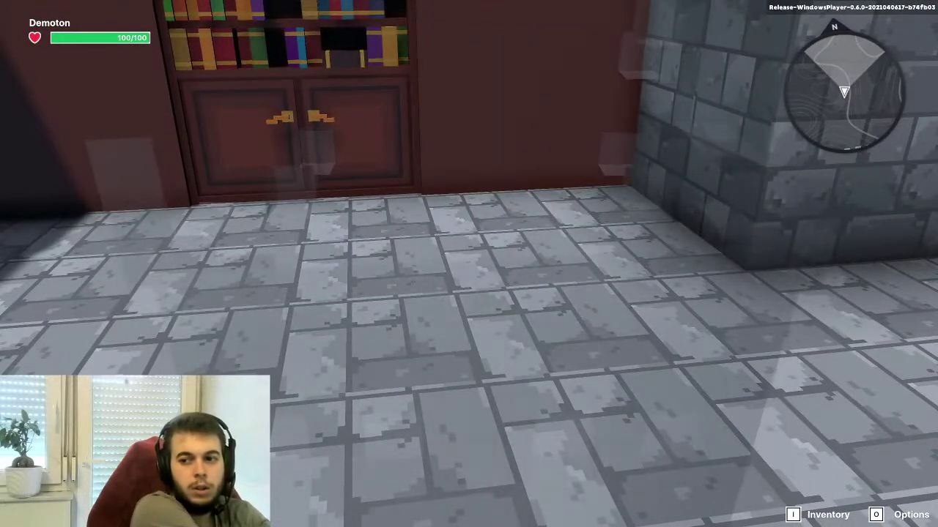
key(d)
key(s)
key(d)
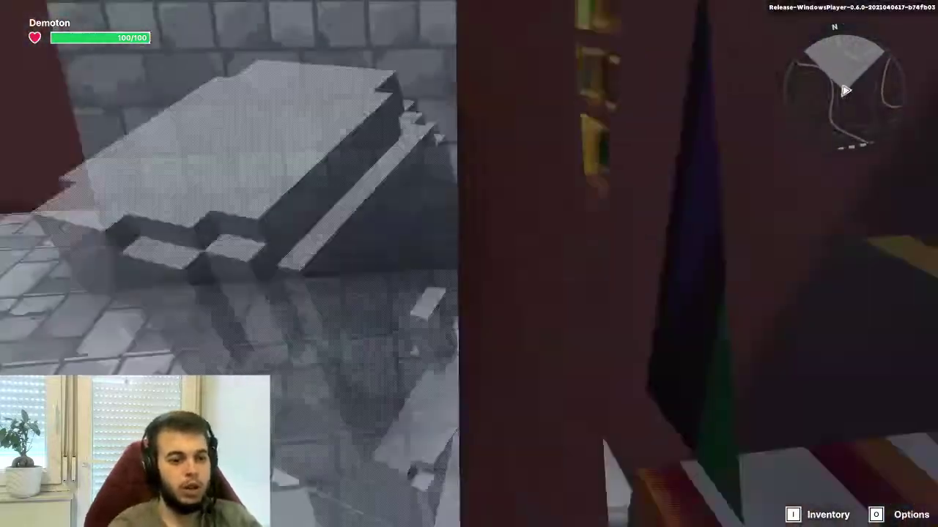
key(w)
key(d)
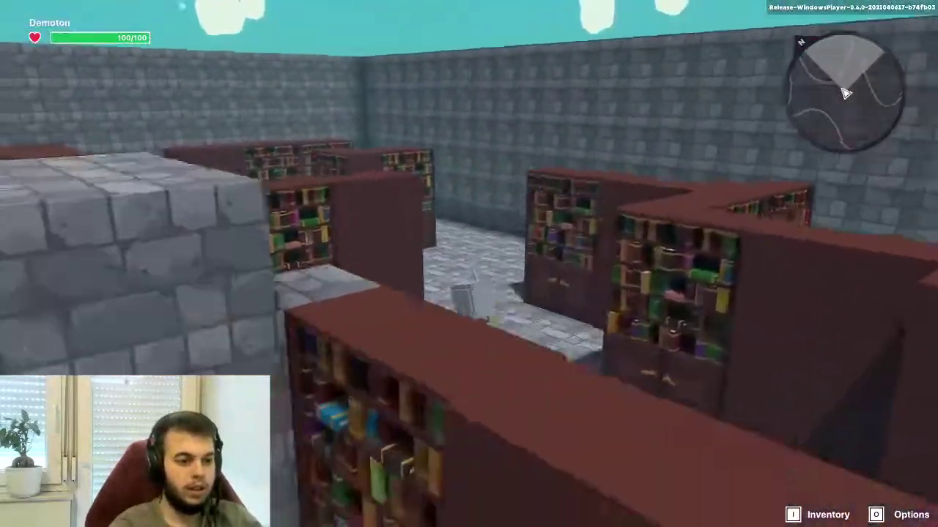
key(w)
Return to the editor, search the asset library for "gate", and put the Metal Gate in hotbar slot 9
key(Tab)
scroll(475, 212, down, 3)
middle_drag(475, 213, 366, 307)
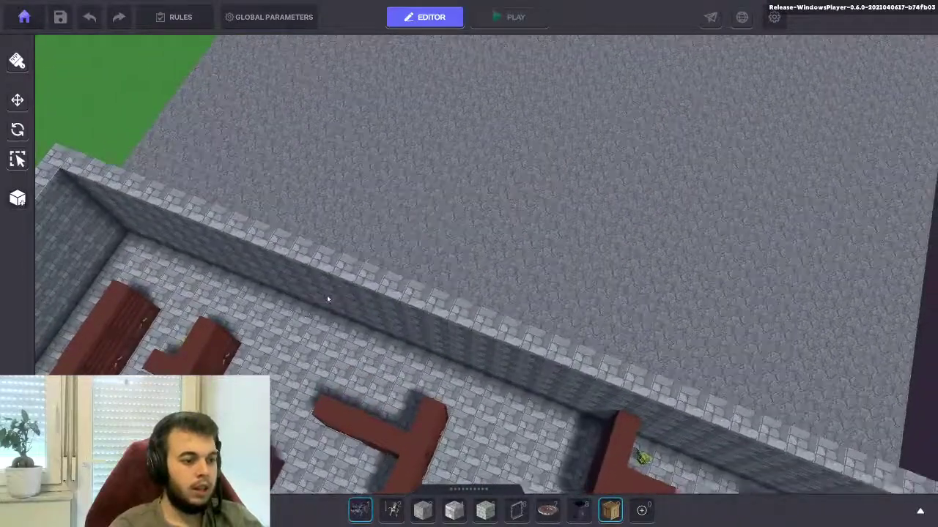
right_drag(327, 299, 337, 283)
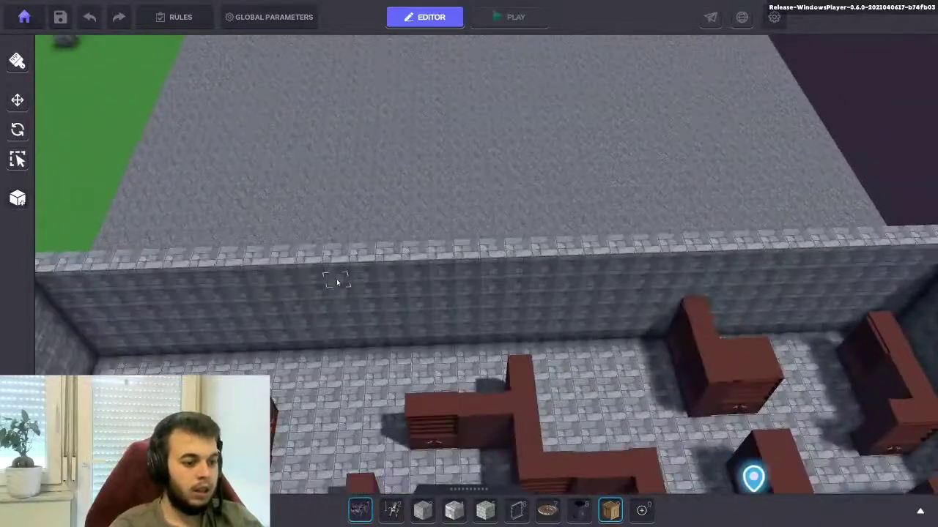
middle_drag(327, 326, 353, 299)
scroll(352, 298, down, 1)
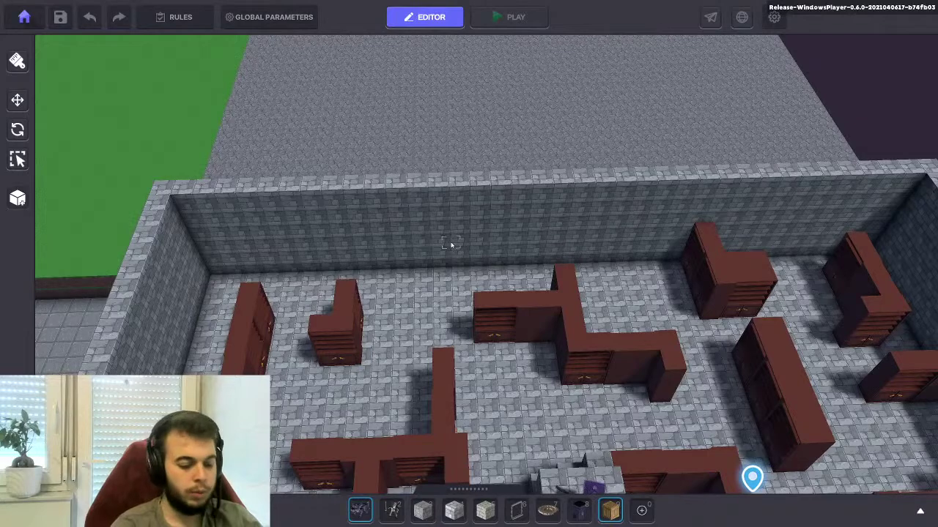
key(Tab)
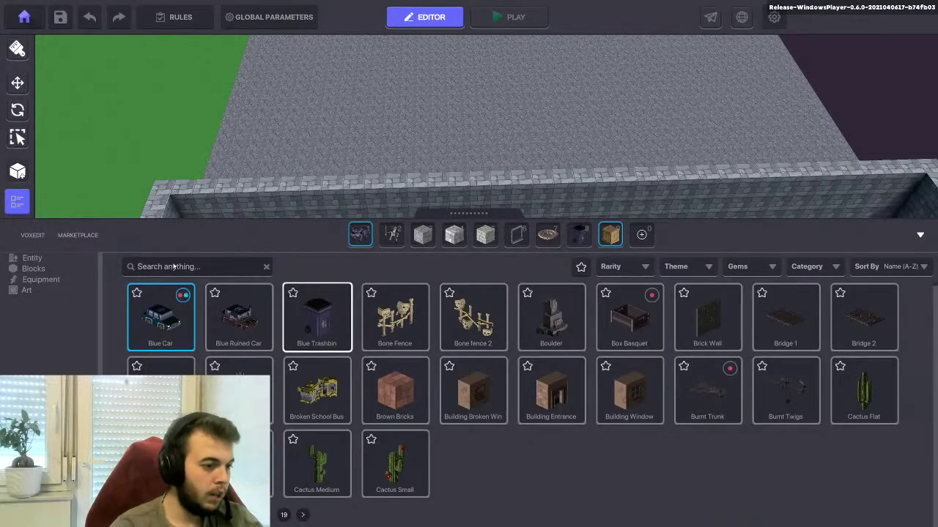
click(186, 268)
text(gate)
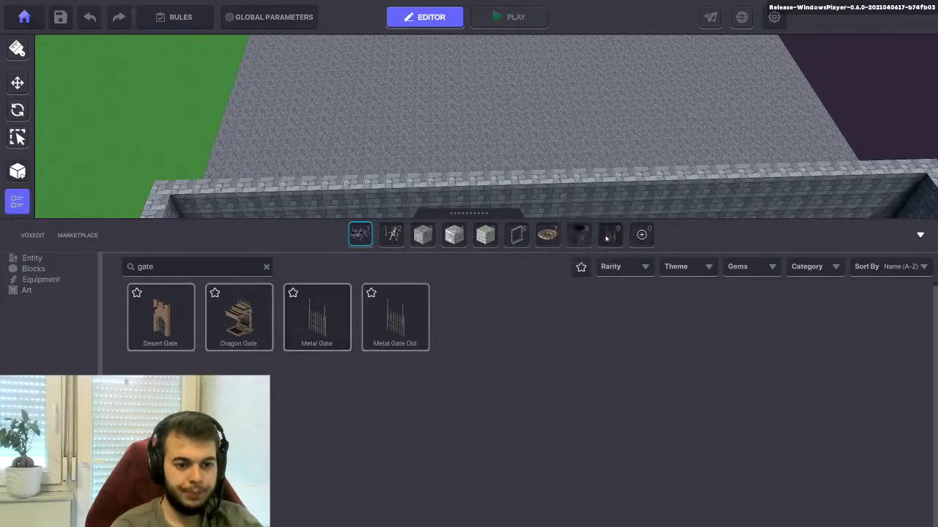
key(Tab)
Place a Metal Gate on the maze floor between the bookshelves near the back wall
key(s)
key(d)
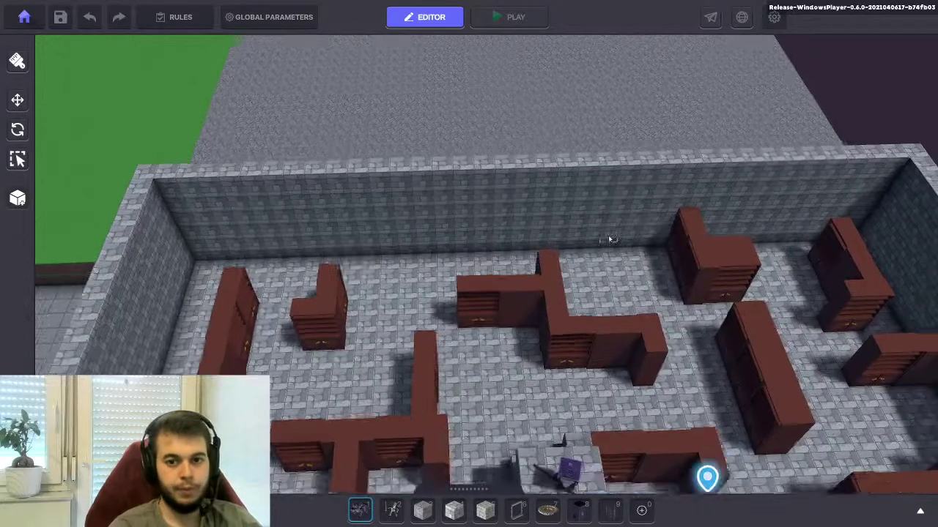
key(w)
key(a)
scroll(333, 281, up, 2)
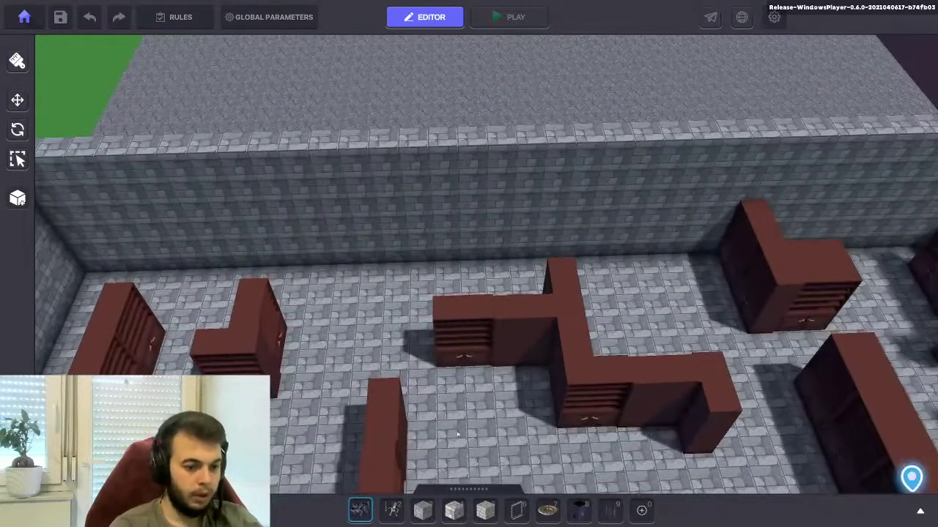
click(609, 512)
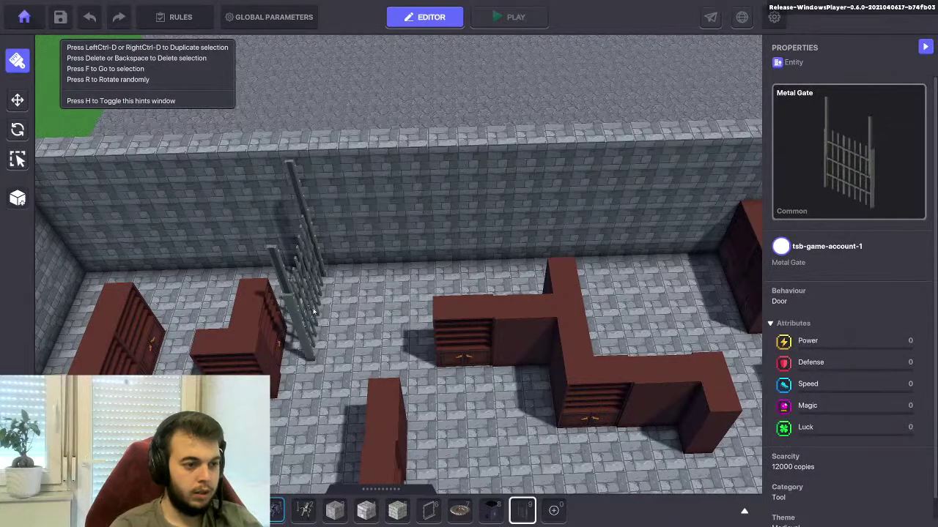
click(361, 308)
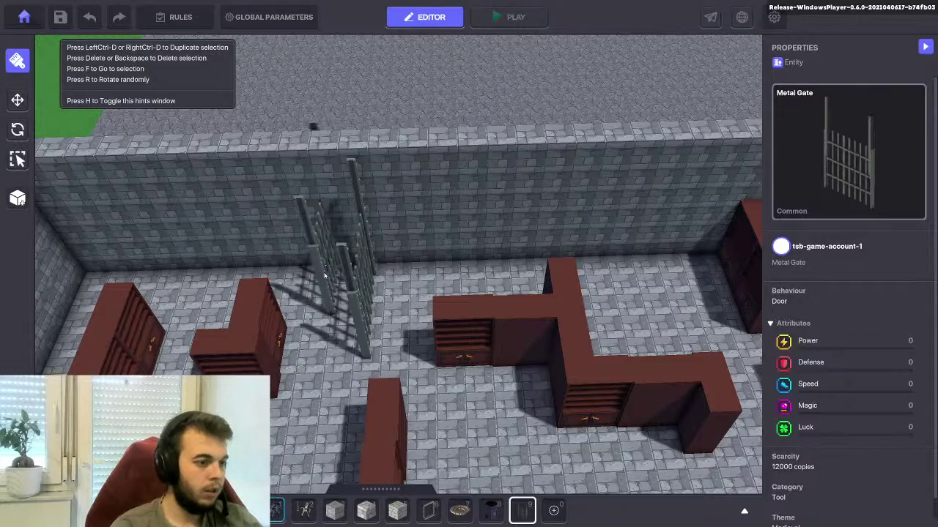
With the Stone Bricks block brush, cut a doorway-sized opening through the back wall near the Metal Gate
click(367, 509)
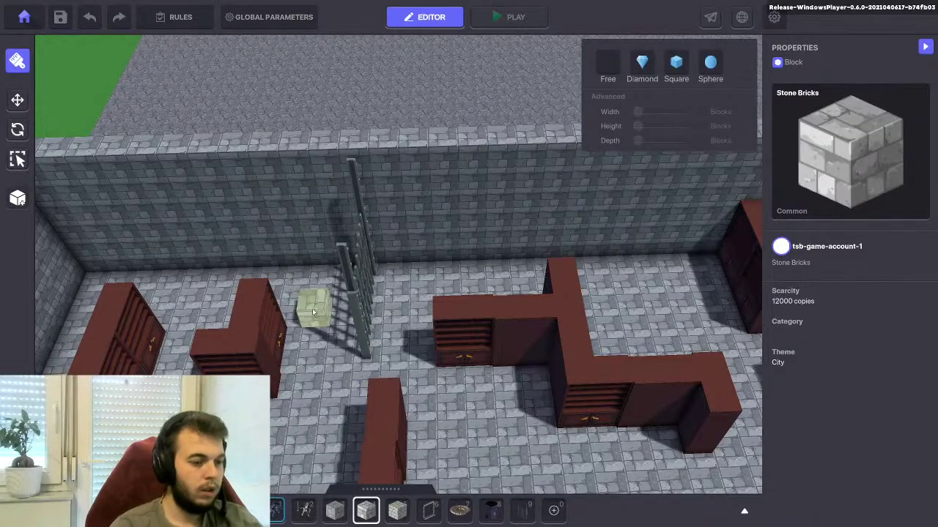
key(w)
key(a)
key(d)
key(s)
key(w)
key(a)
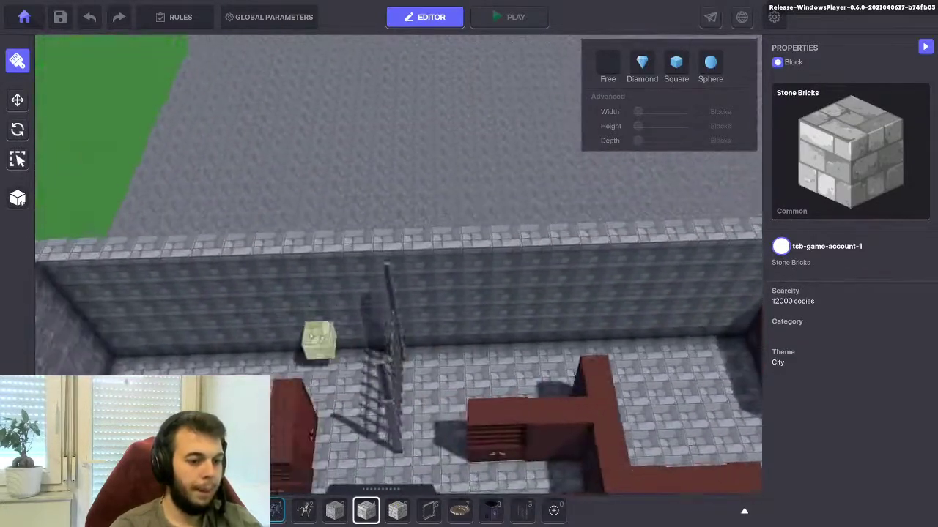
key(d)
drag(451, 278, 494, 250)
Move the Metal Gate sideways to Z 20.50, in line with the opening in the back wall
click(18, 100)
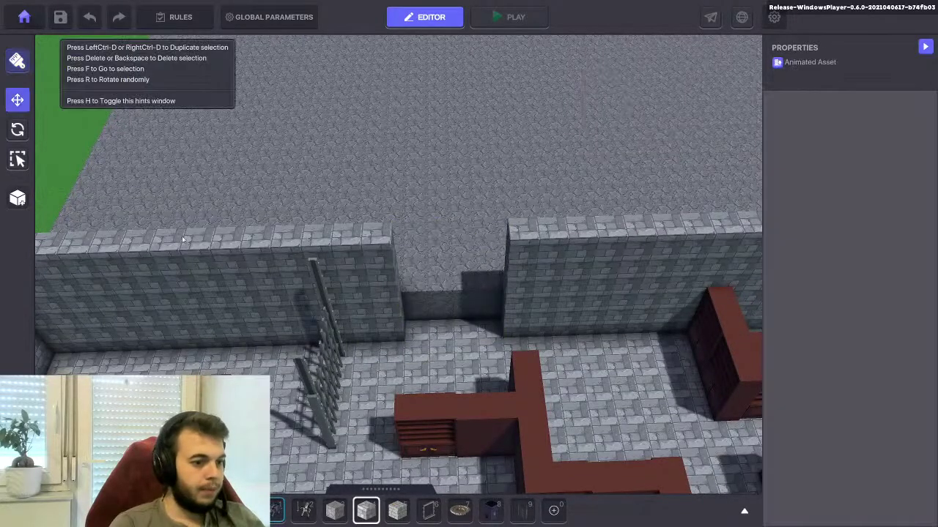
click(327, 364)
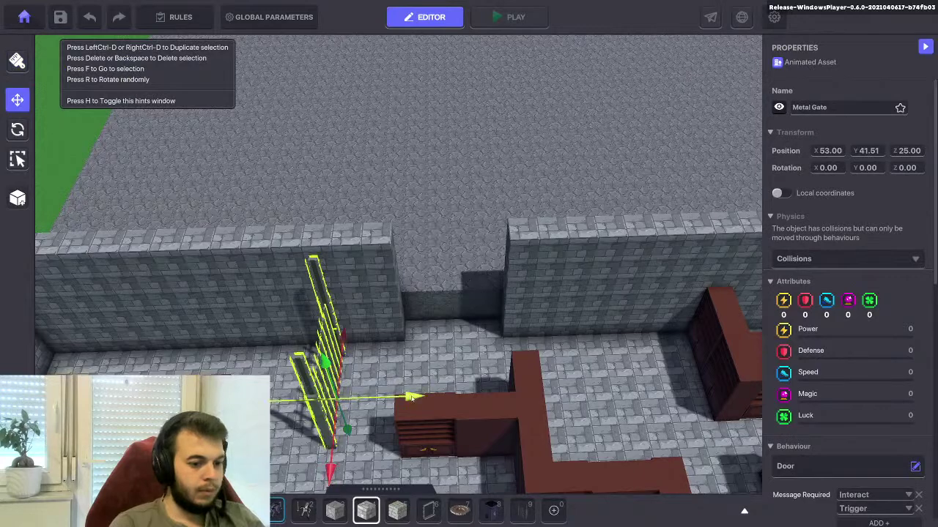
drag(412, 397, 498, 407)
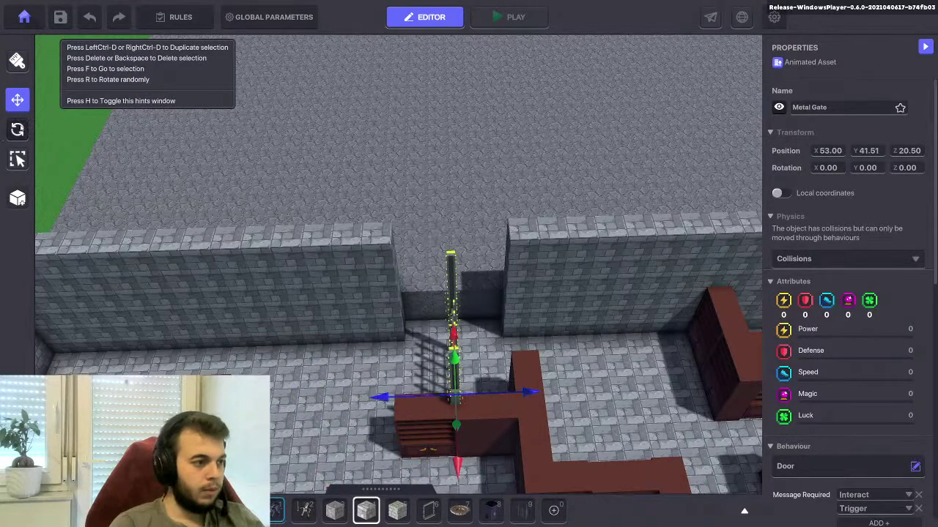
Rotate the Metal Gate to 270 on Y and move it to X 56.00, into the back wall's opening
right_drag(411, 330, 393, 296)
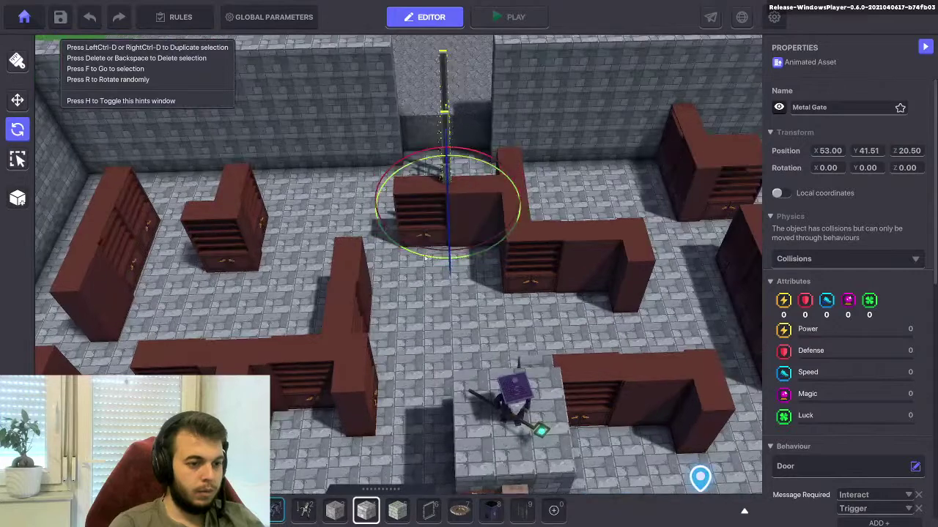
key(r)
scroll(486, 193, up, 5)
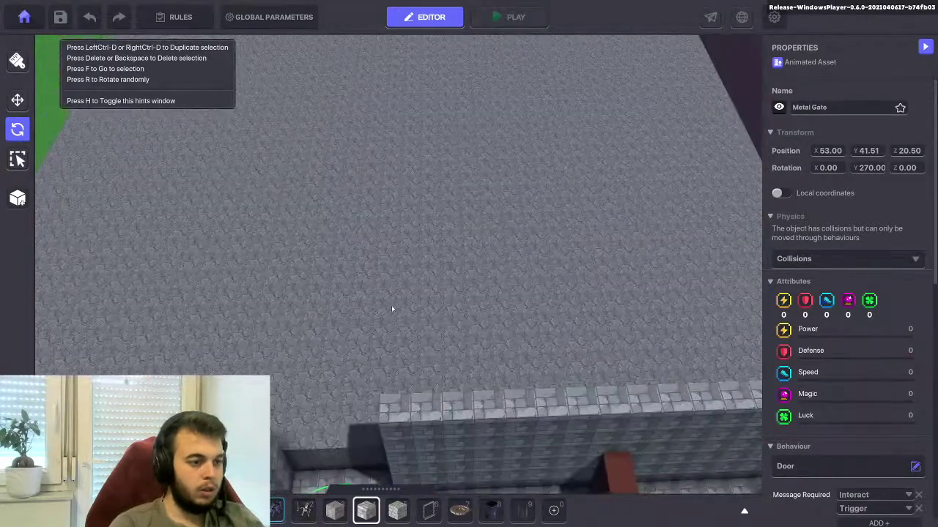
scroll(392, 309, down, 4)
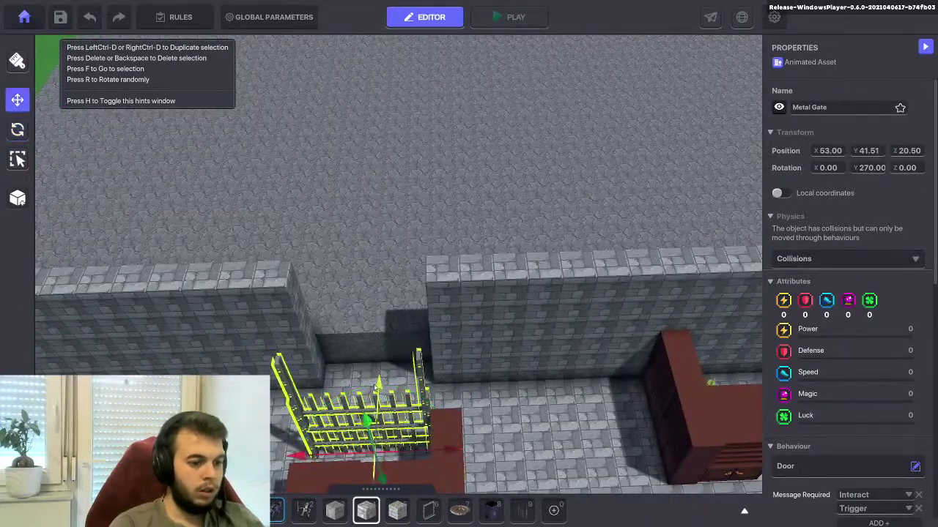
drag(378, 385, 390, 322)
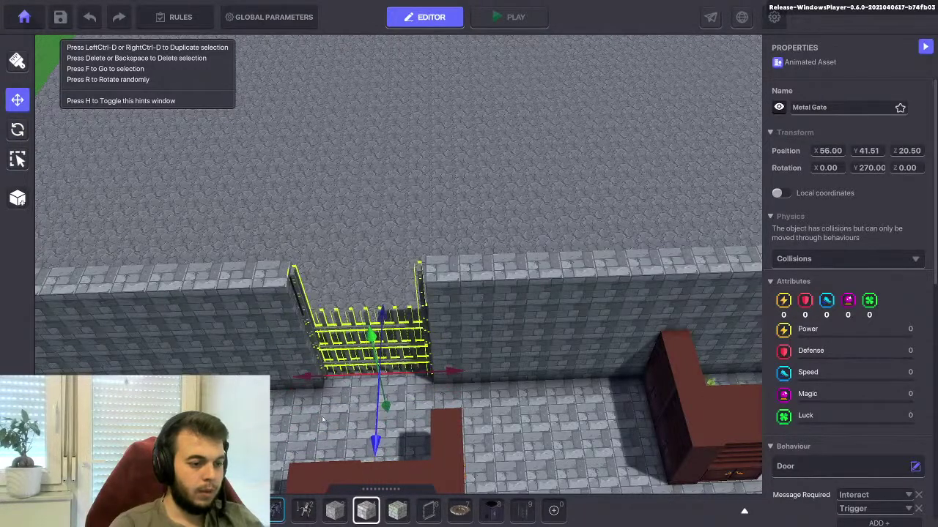
click(327, 393)
scroll(360, 353, up, 2)
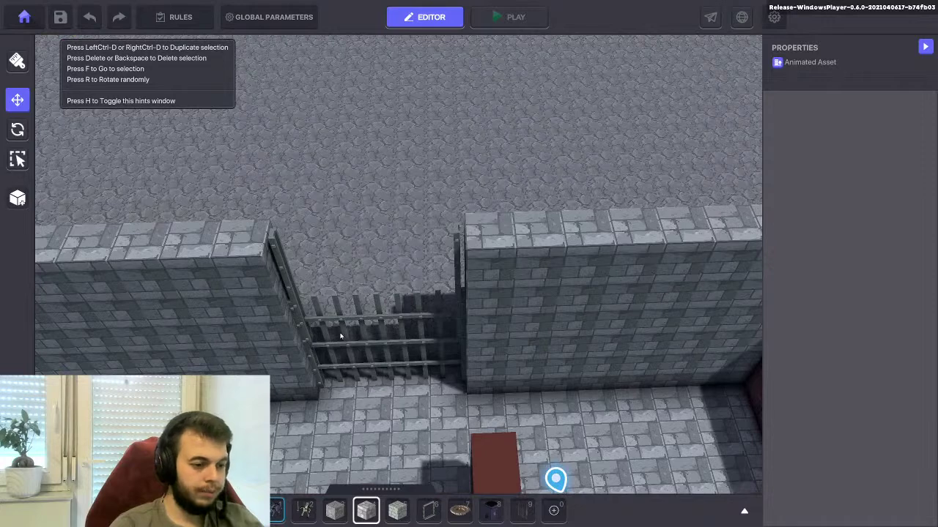
Set the Metal Gate's Door behaviour to require only the Kill Wizard Done message, removing the Trigger message
click(342, 337)
scroll(797, 323, down, 2)
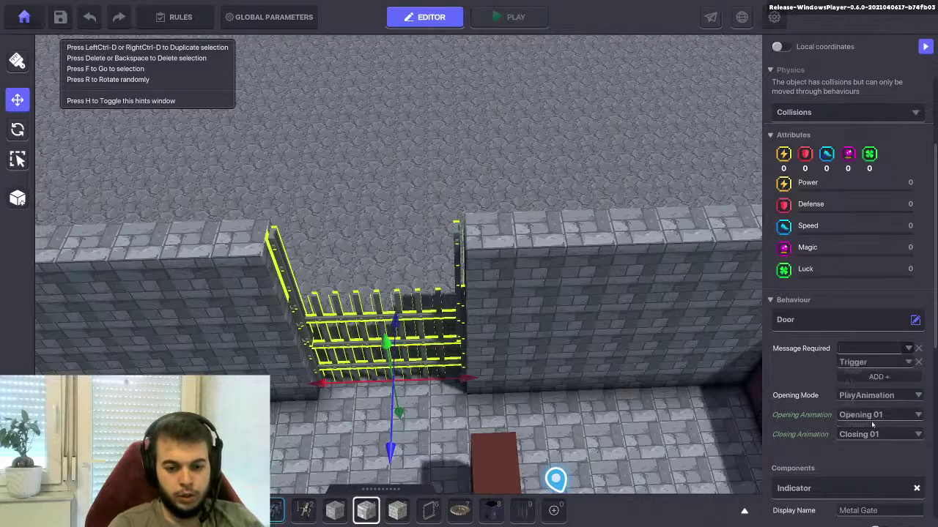
click(919, 363)
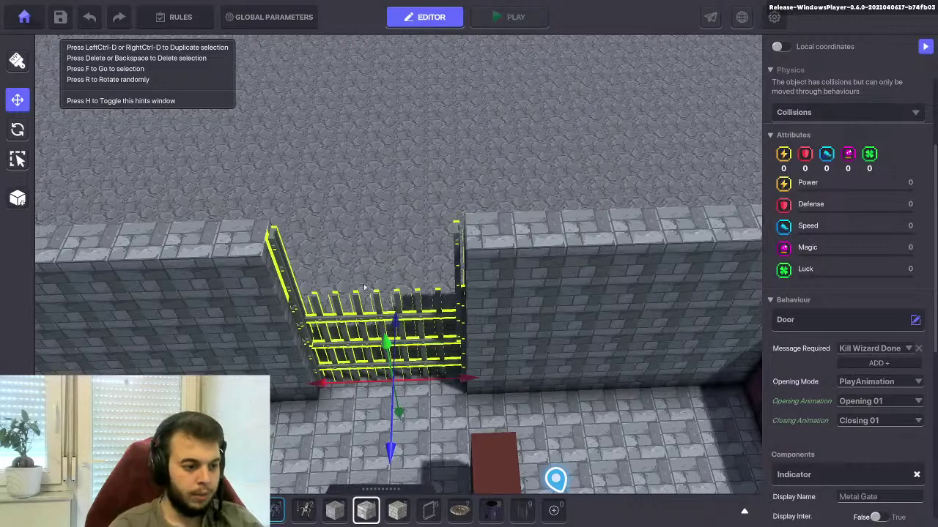
Playtest the level, collecting two idols in the maze and running up to the Metal Gate before returning to the editor
click(511, 17)
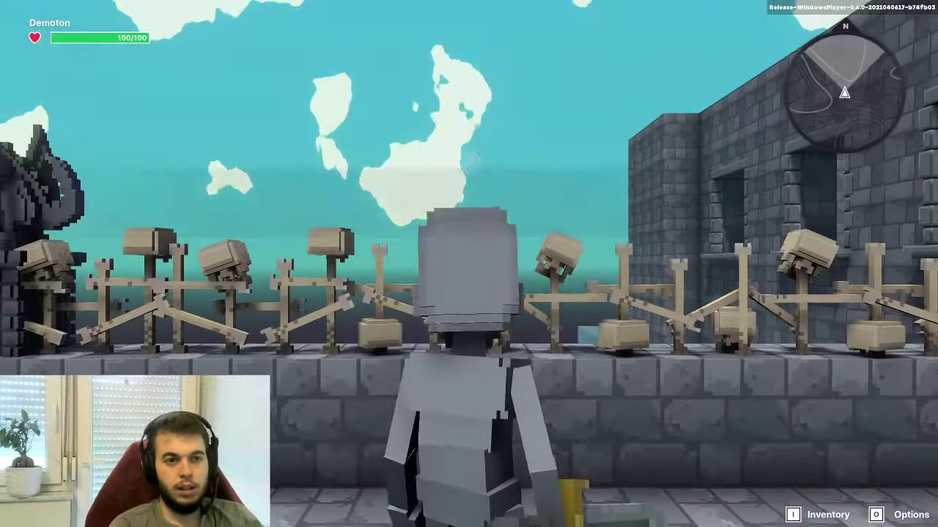
key(w)
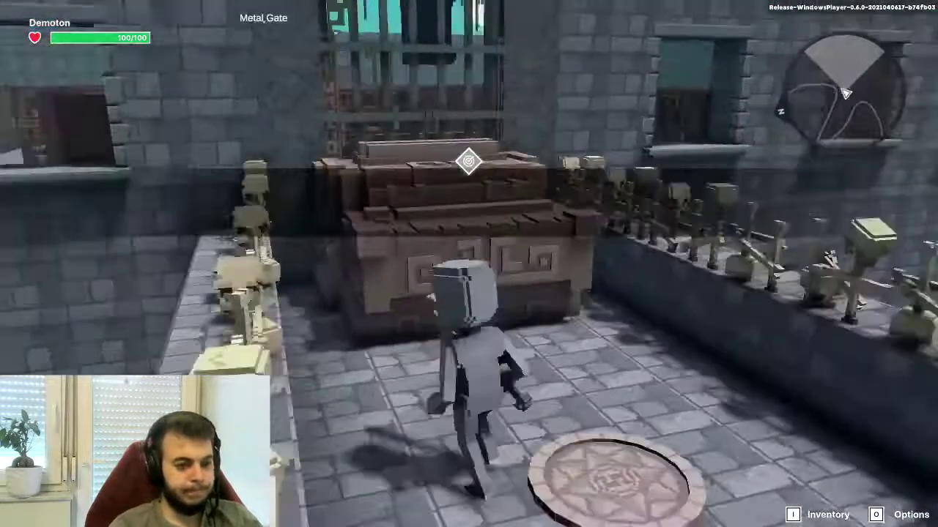
key(w)
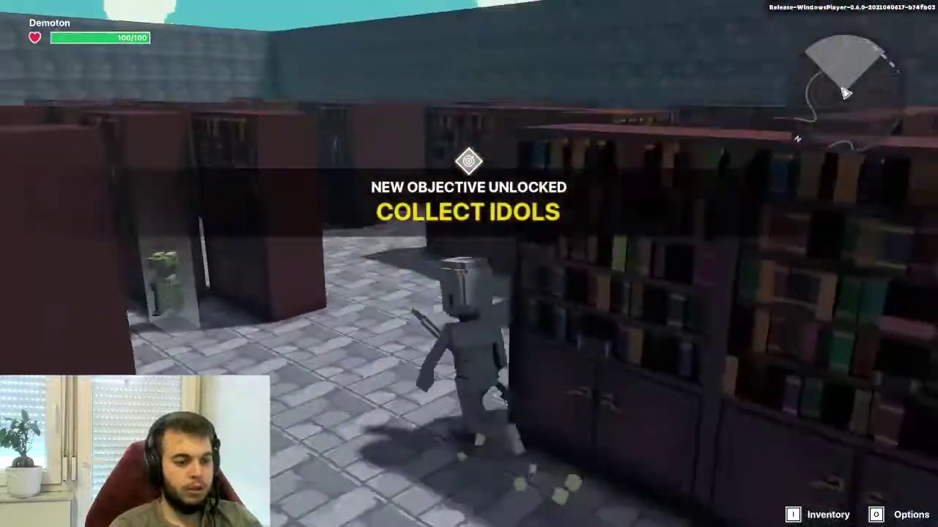
key(w)
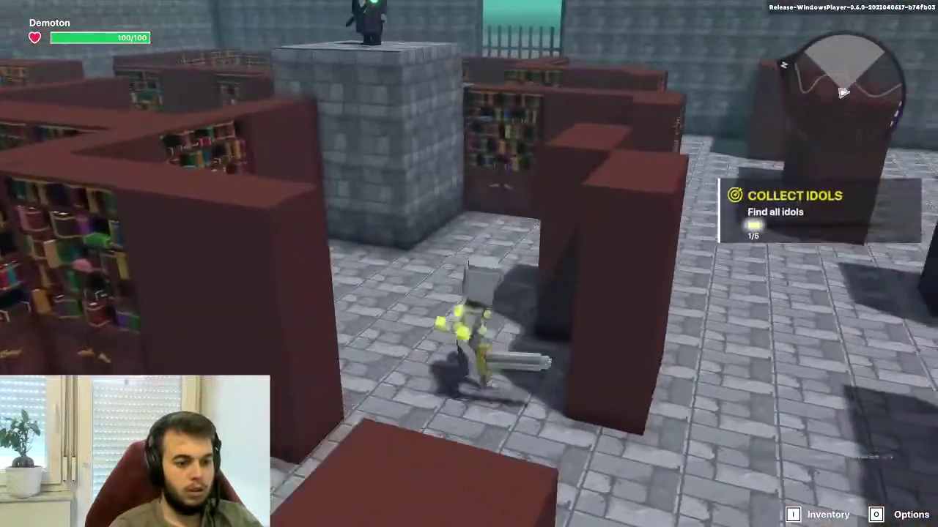
key(w)
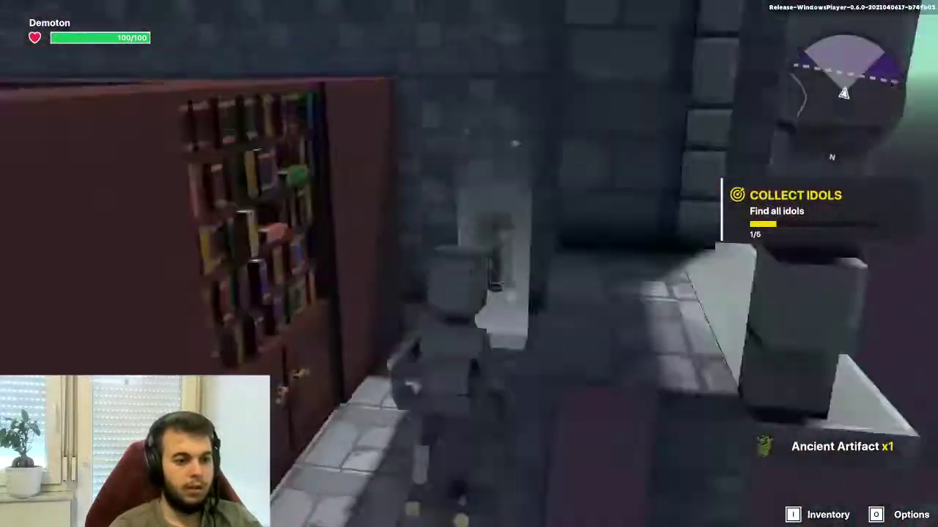
key(w)
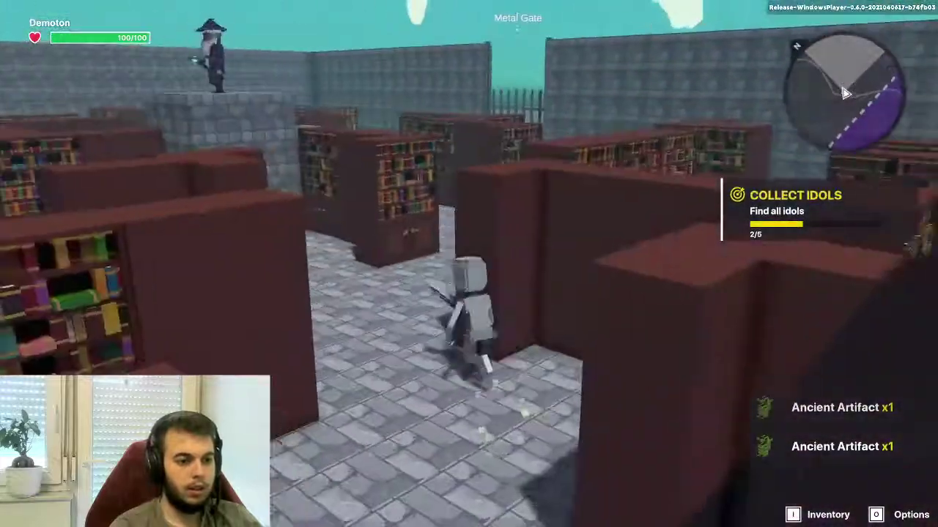
key(w)
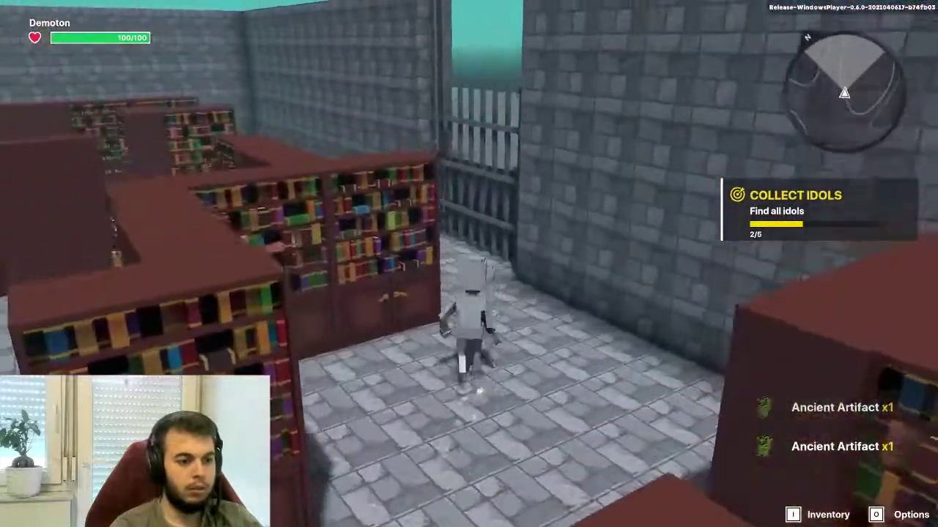
key(Escape)
Look over the maze layout and search the asset library for "fire"
scroll(478, 268, down, 5)
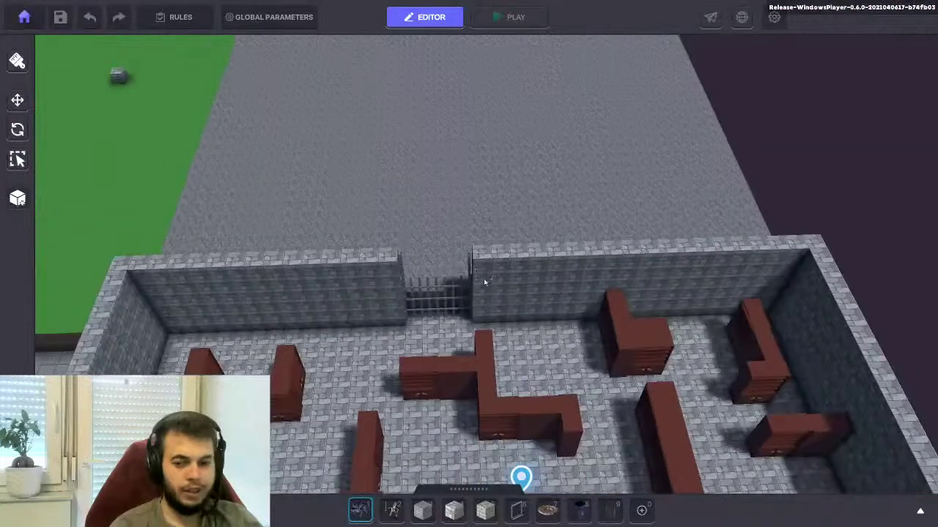
middle_drag(483, 283, 483, 196)
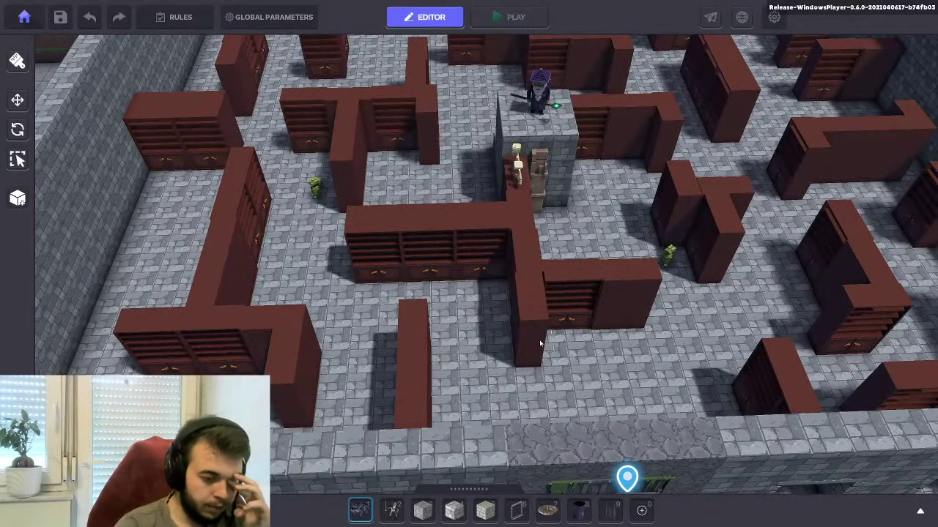
middle_drag(541, 343, 553, 384)
key(Tab)
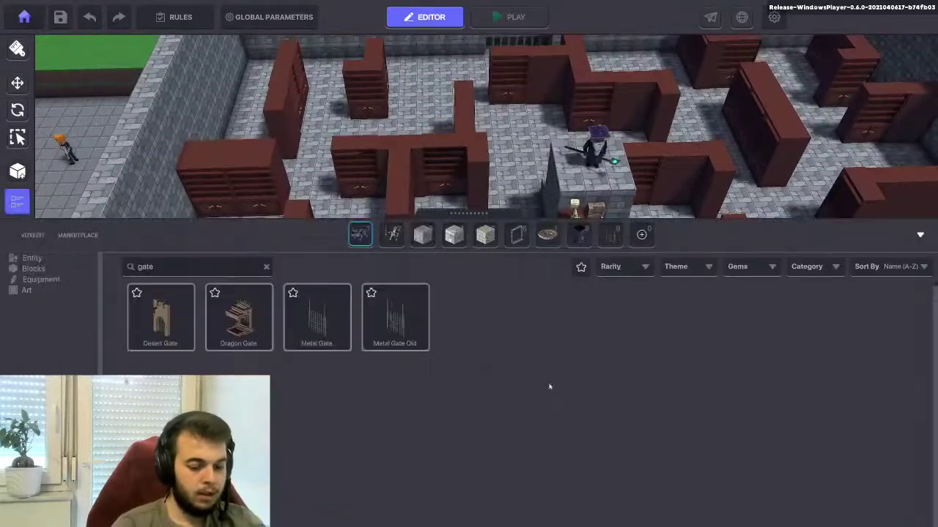
text(fire)
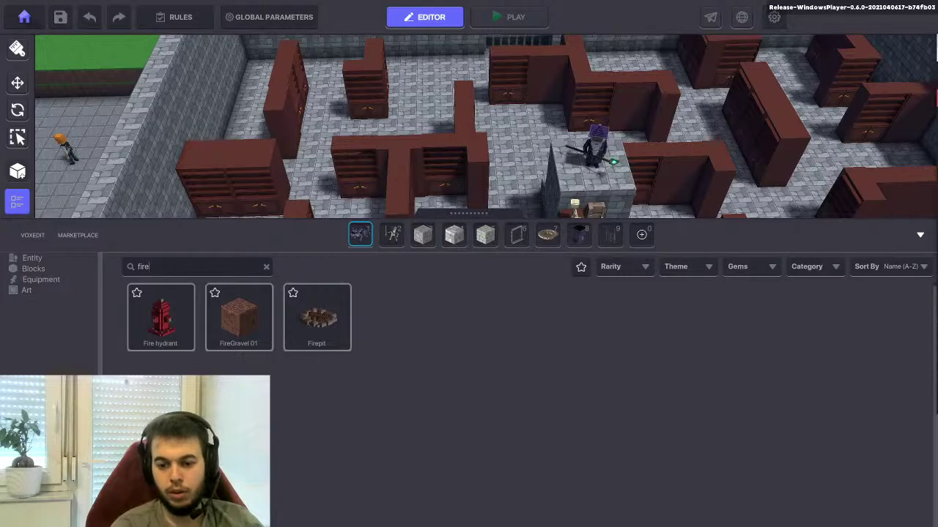
Switch to the browser and search The Sandbox marketplace for "fire"
key(alt+Tab)
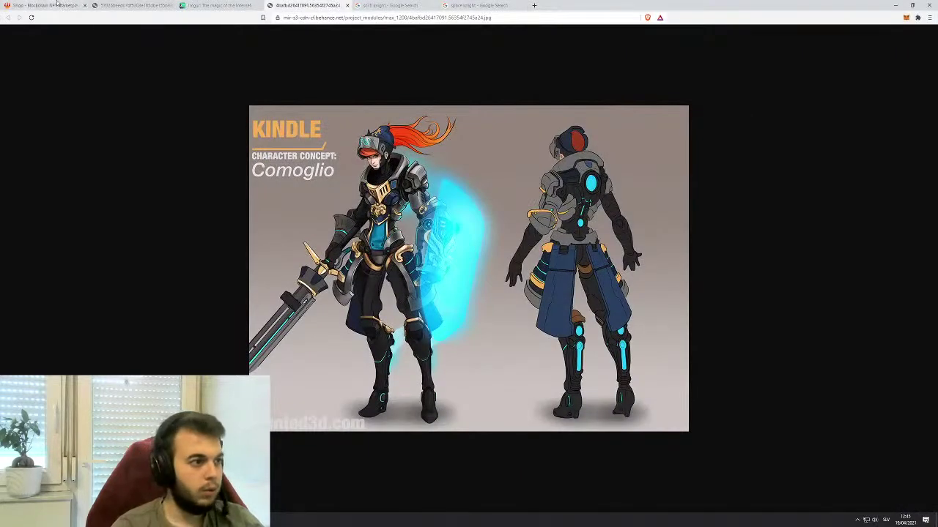
click(57, 4)
click(924, 38)
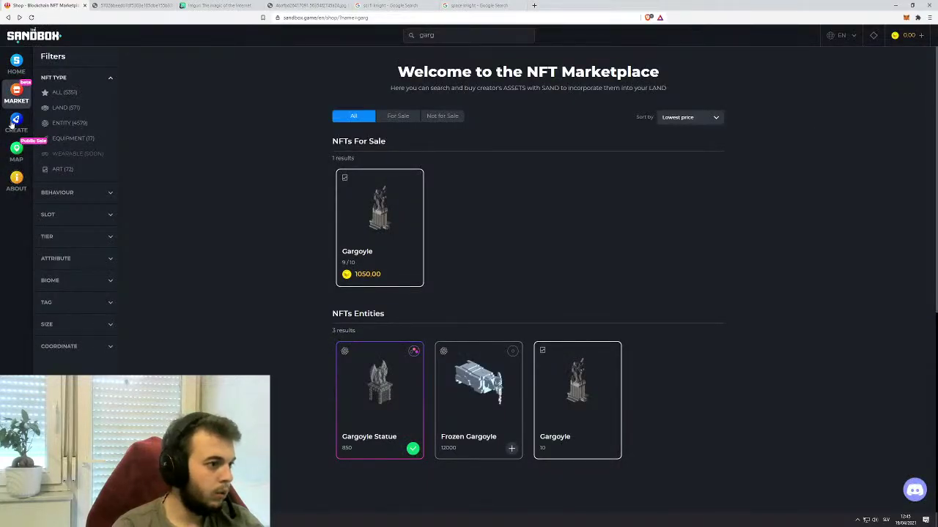
click(16, 95)
double_click(443, 36)
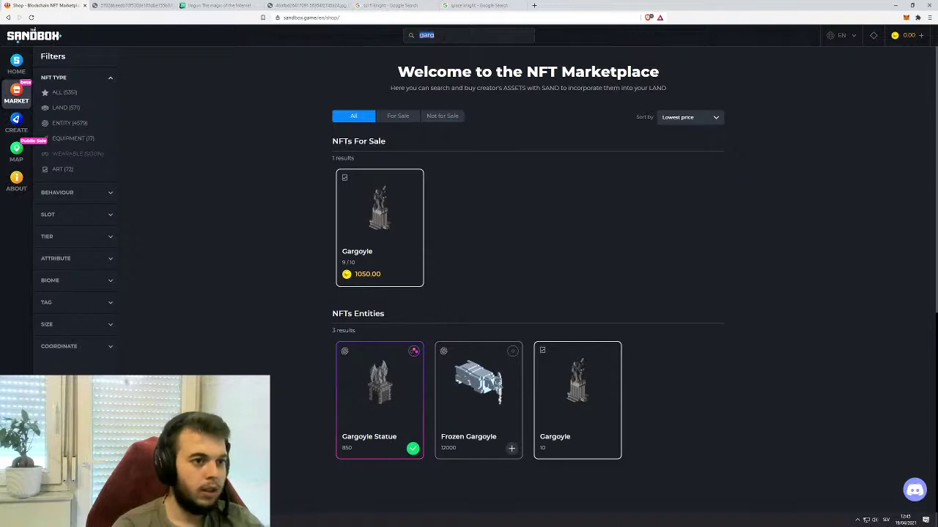
text(fire)
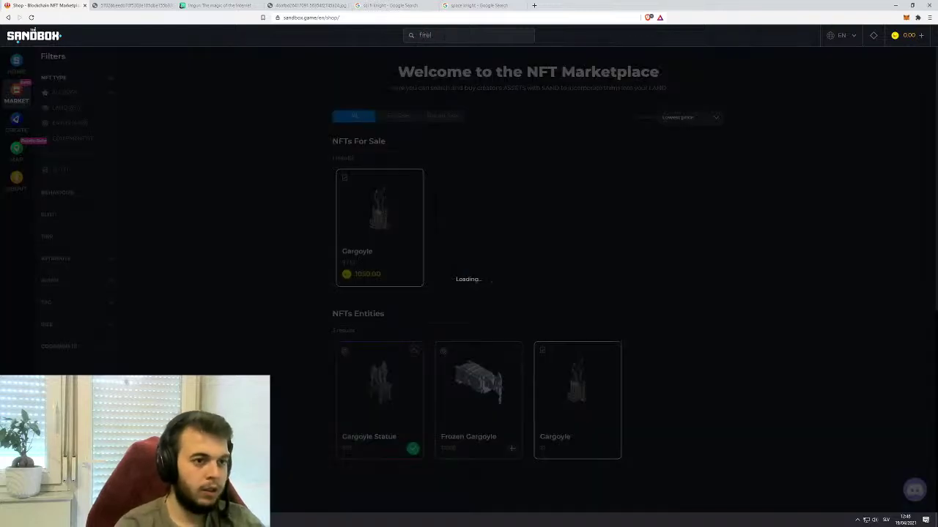
Find the Fireplace entity with the burning stone pit in the marketplace and add it to the owned assets
scroll(619, 180, down, 6)
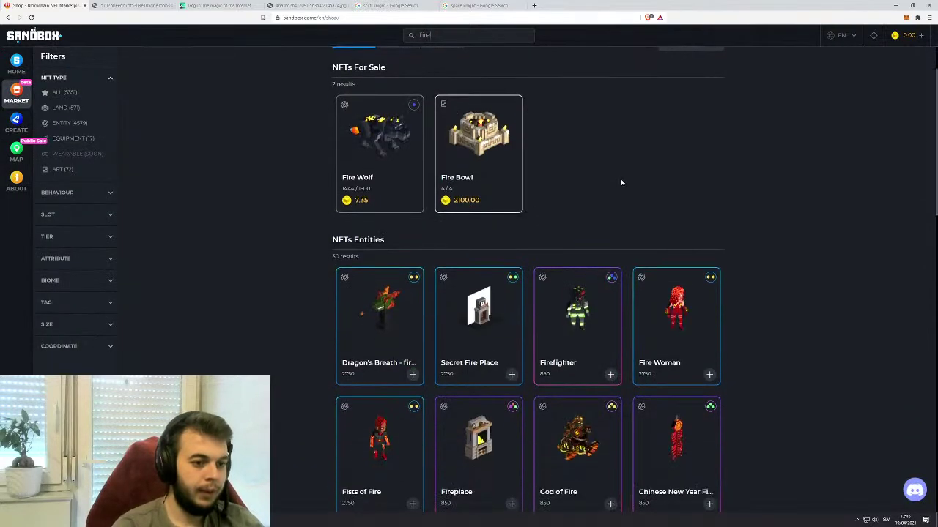
scroll(614, 183, down, 3)
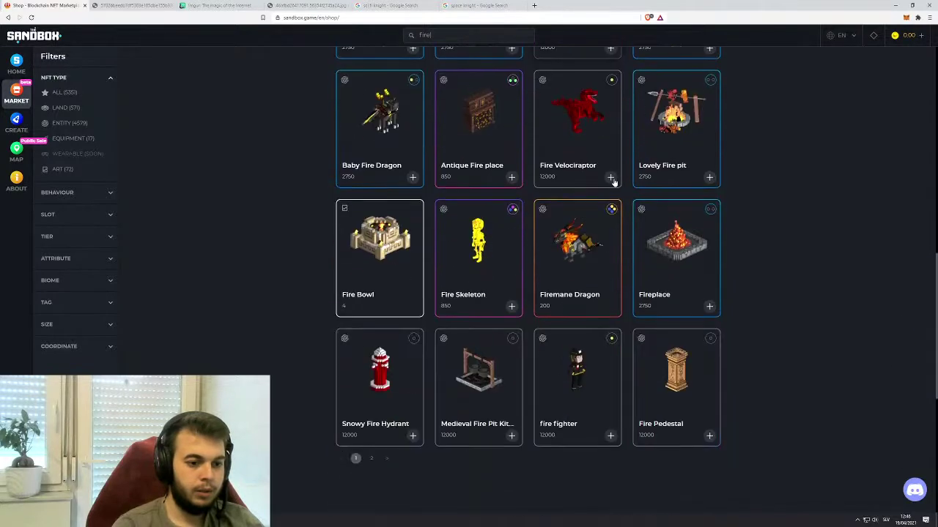
click(709, 306)
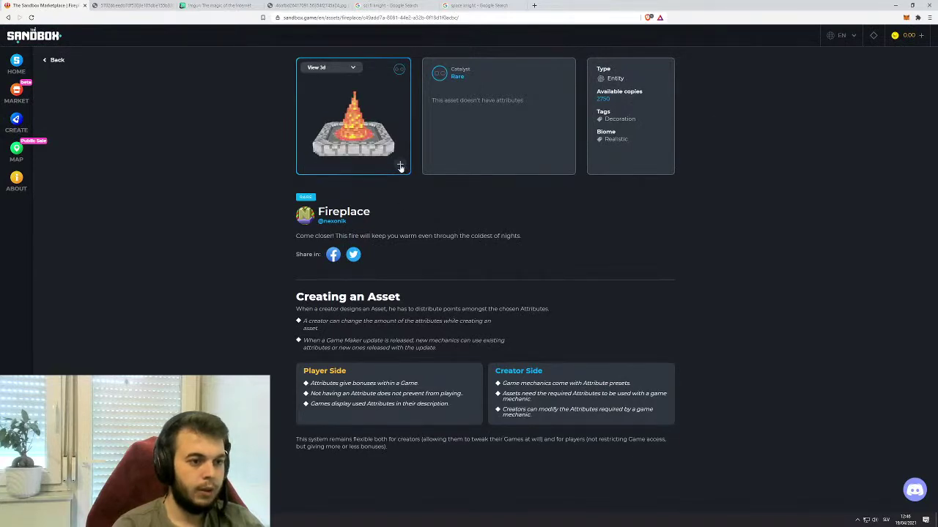
click(400, 164)
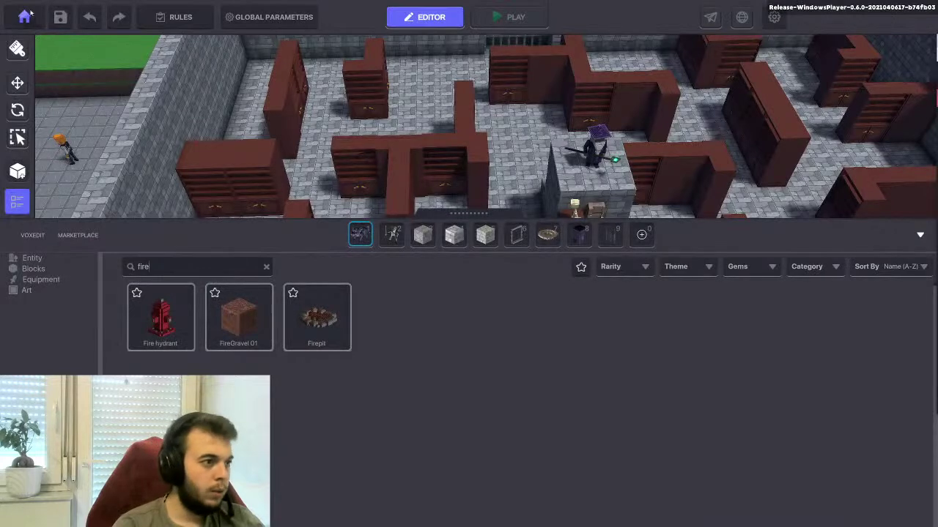
Return to the Game Maker, save the level, exit to the home screen and reopen the TheGlitch0 experience for editing
click(27, 15)
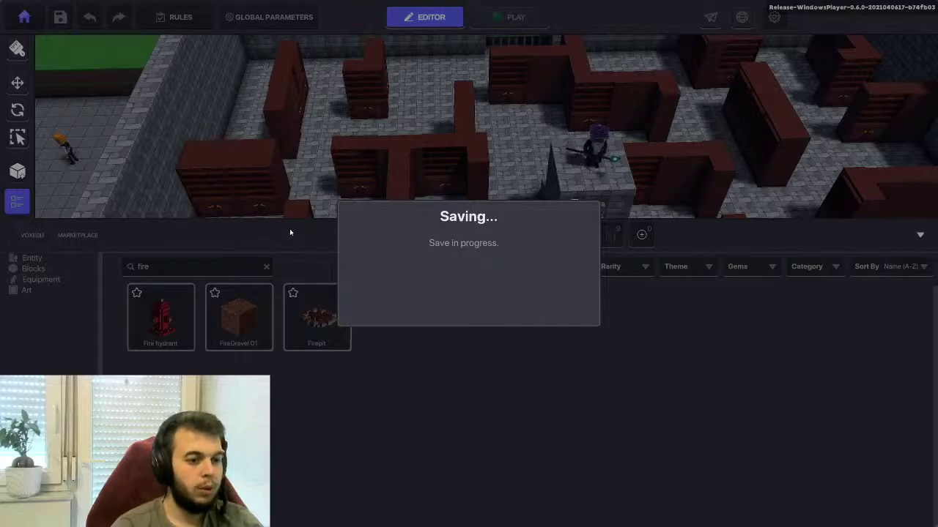
click(475, 308)
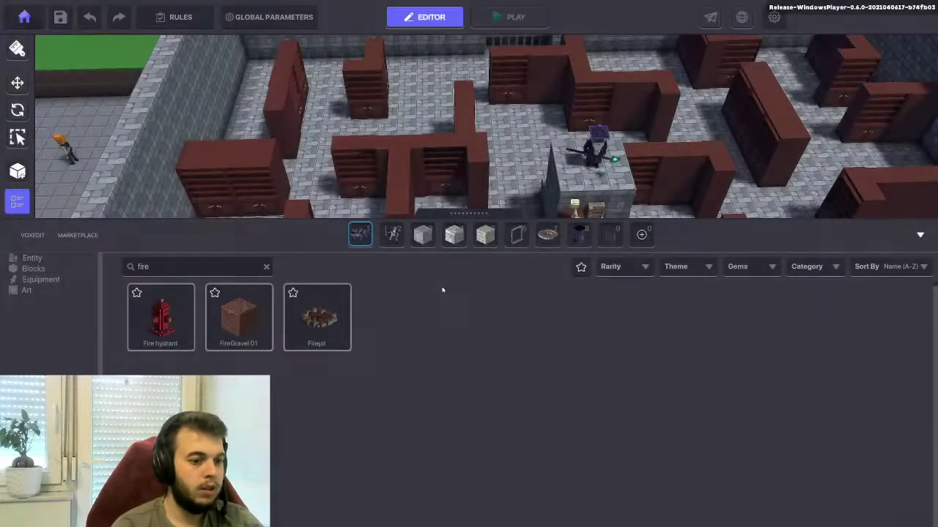
click(24, 17)
click(507, 224)
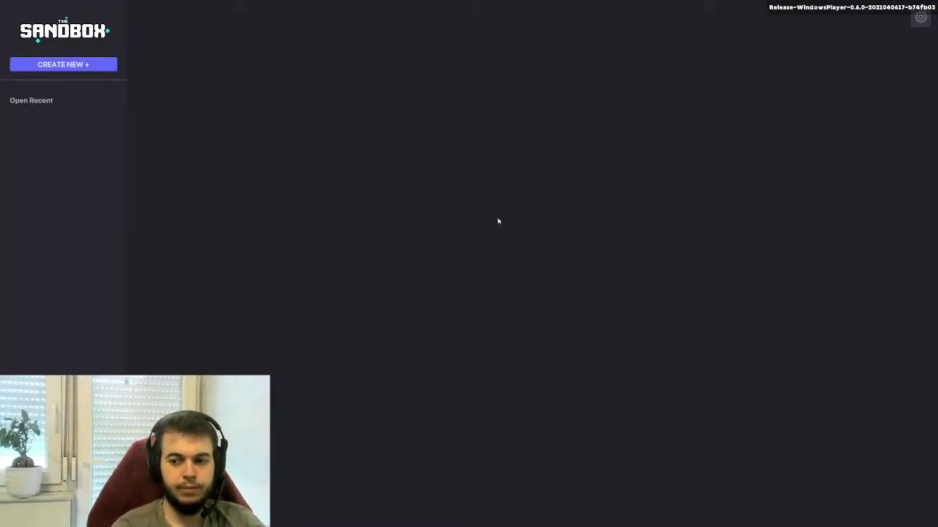
click(676, 139)
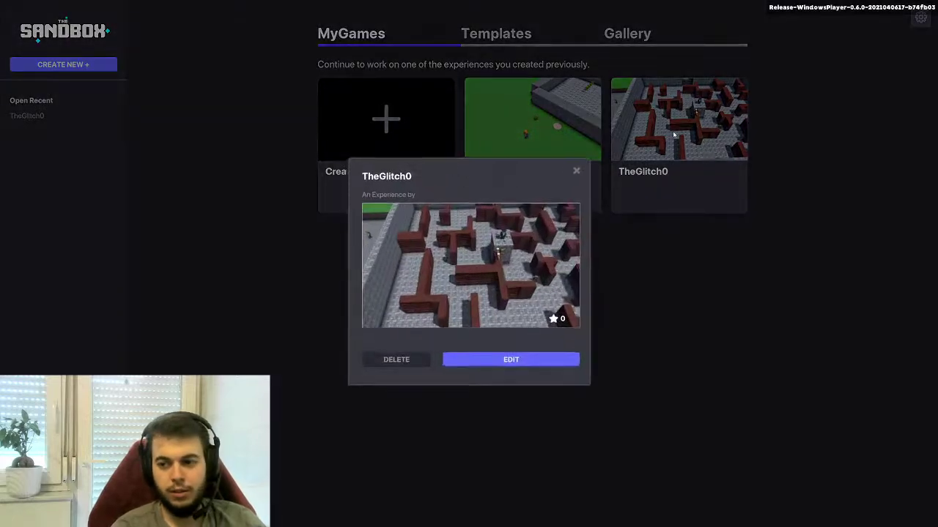
click(476, 362)
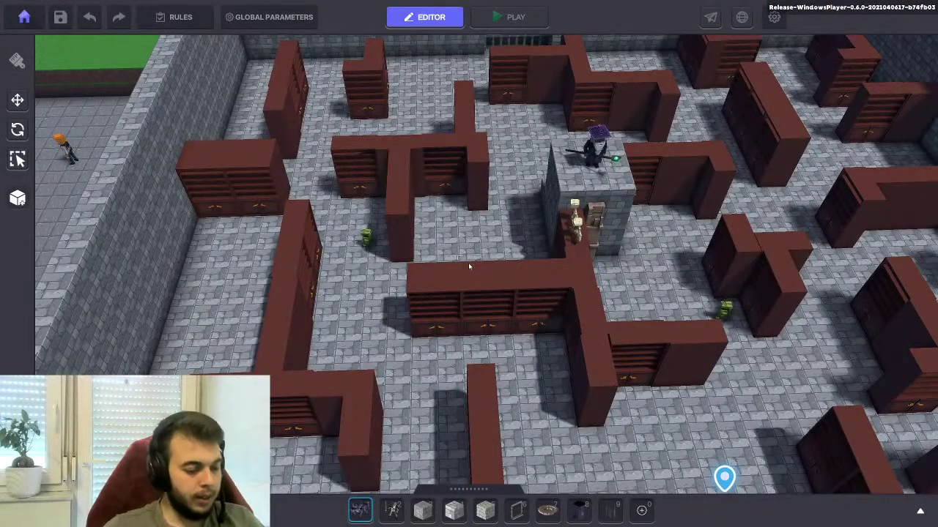
Search the asset library for "fi" and assign the Fireplace entity to the last free quick slot
key(Tab)
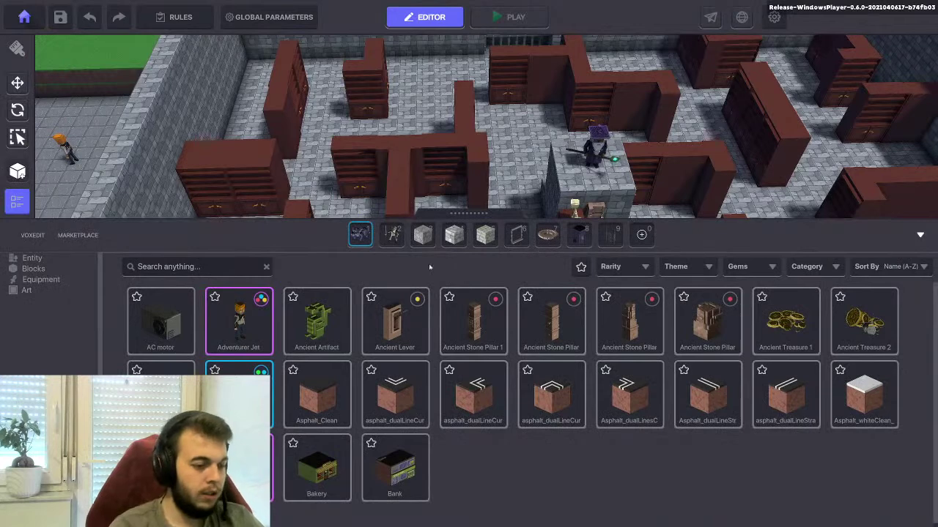
click(197, 266)
text(firen)
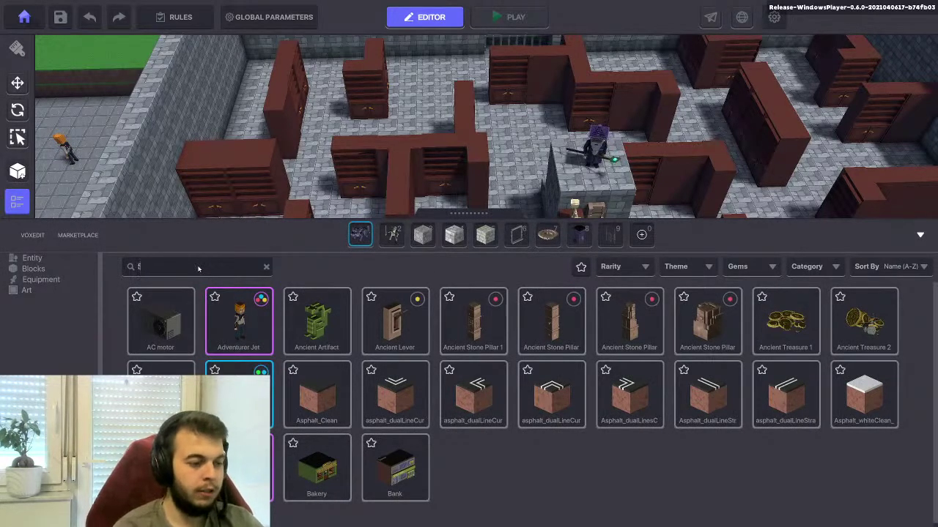
key(BackSpace)
key(BackSpace)
key(BackSpace)
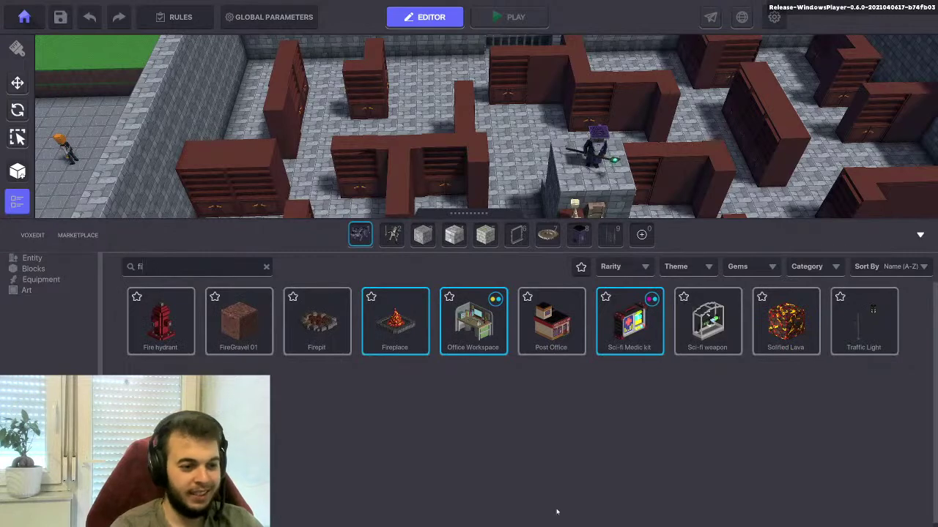
drag(388, 326, 640, 236)
key(Tab)
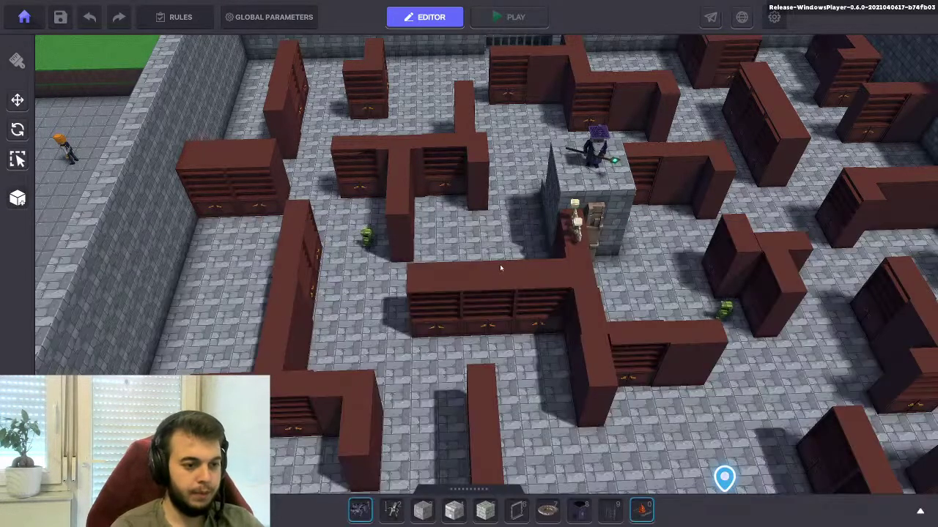
Place a Fireplace on the maze floor between the bookshelves, just beyond the wizard's platform towards the metal gate
click(640, 508)
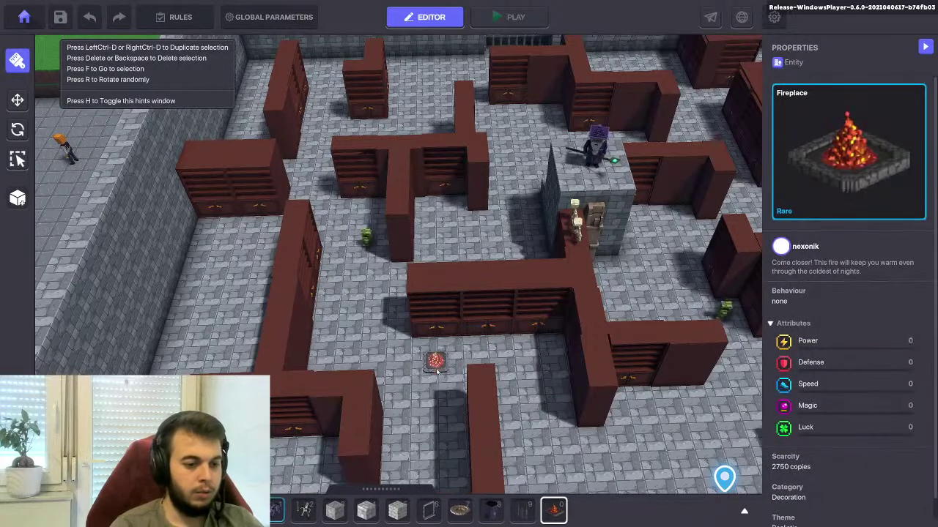
key(d)
key(w)
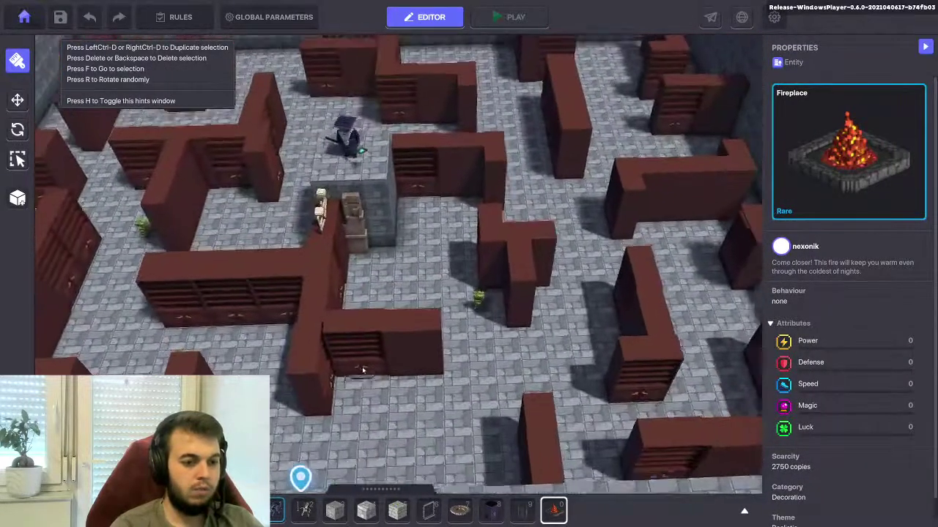
key(d)
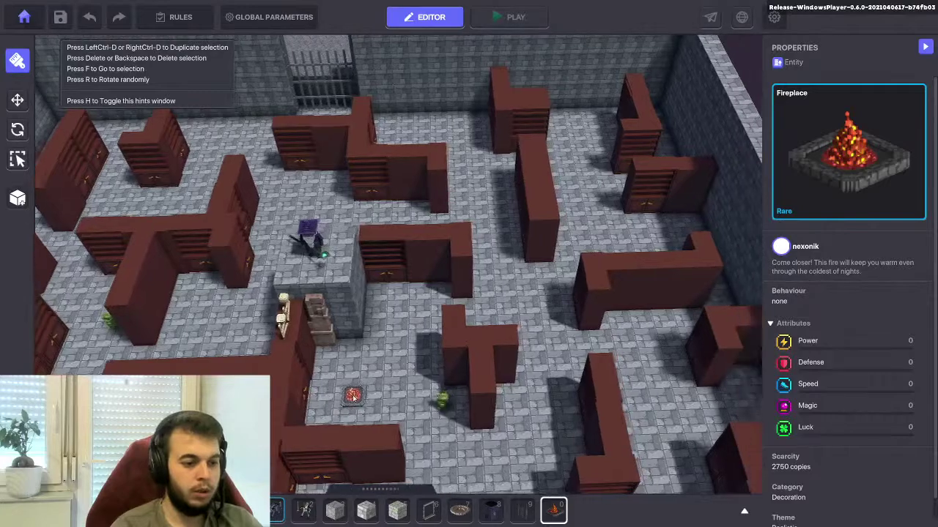
key(a)
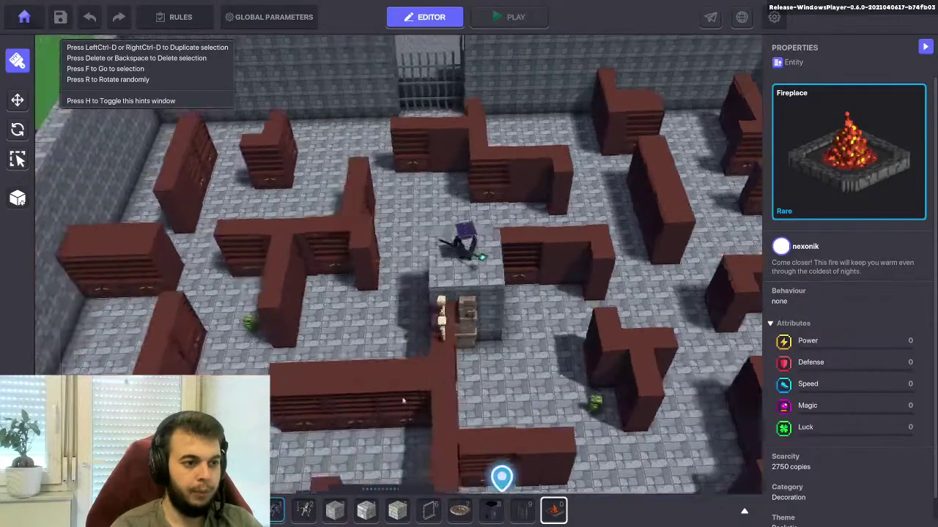
key(w)
scroll(517, 286, up, 2)
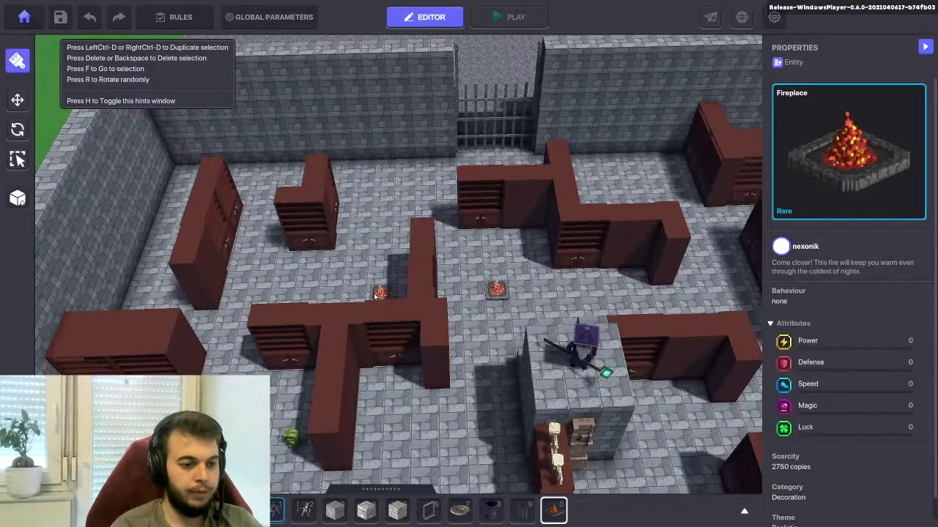
Select the placed fireplace and assign it the Healer behaviour
click(17, 100)
scroll(496, 304, up, 1)
click(497, 290)
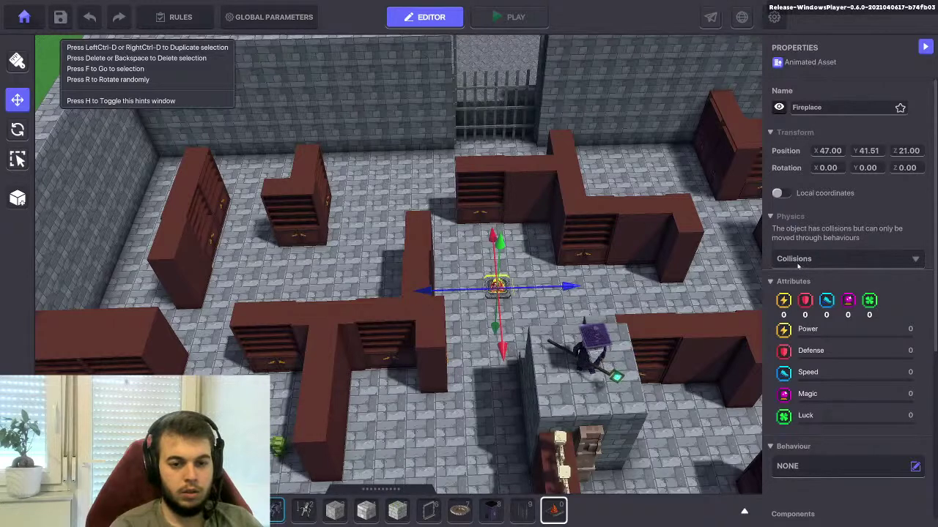
scroll(810, 315, down, 3)
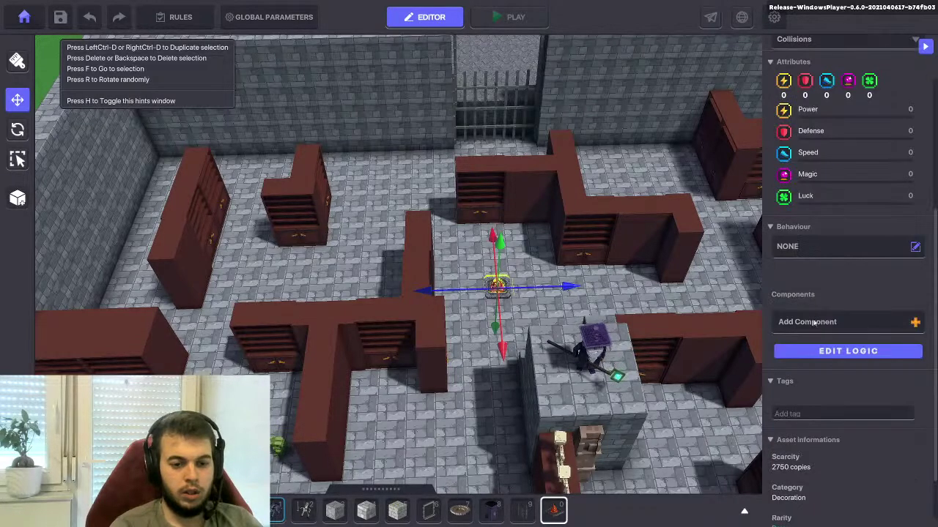
click(802, 249)
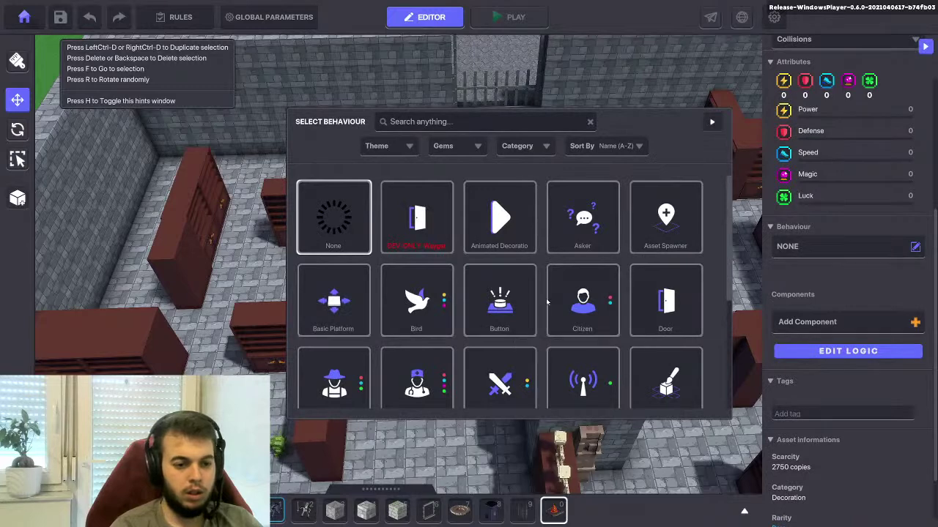
scroll(547, 302, down, 3)
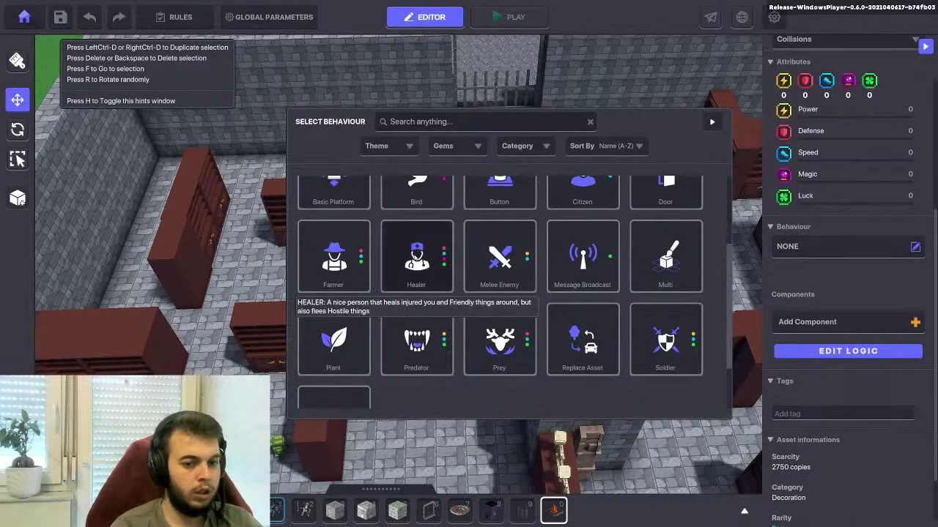
click(444, 284)
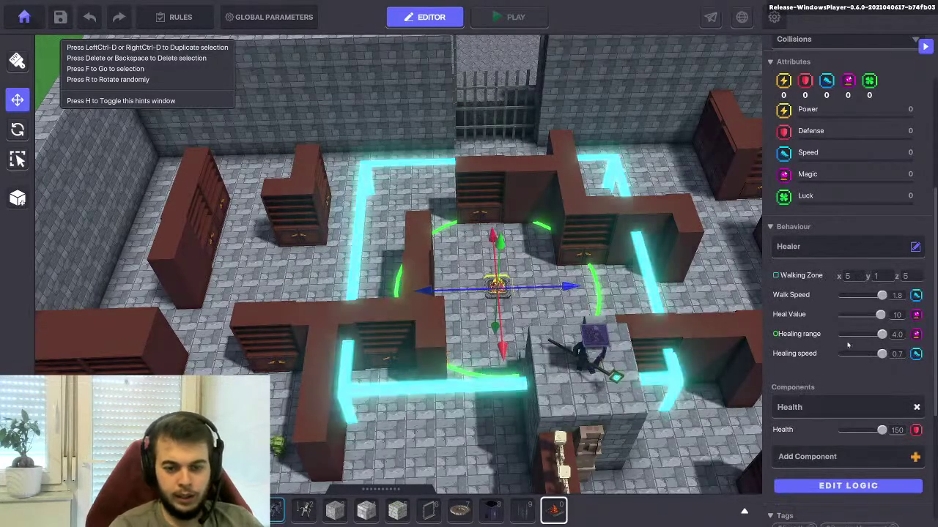
Set the fireplace's walking zone to 0 in x, y and z
click(850, 276)
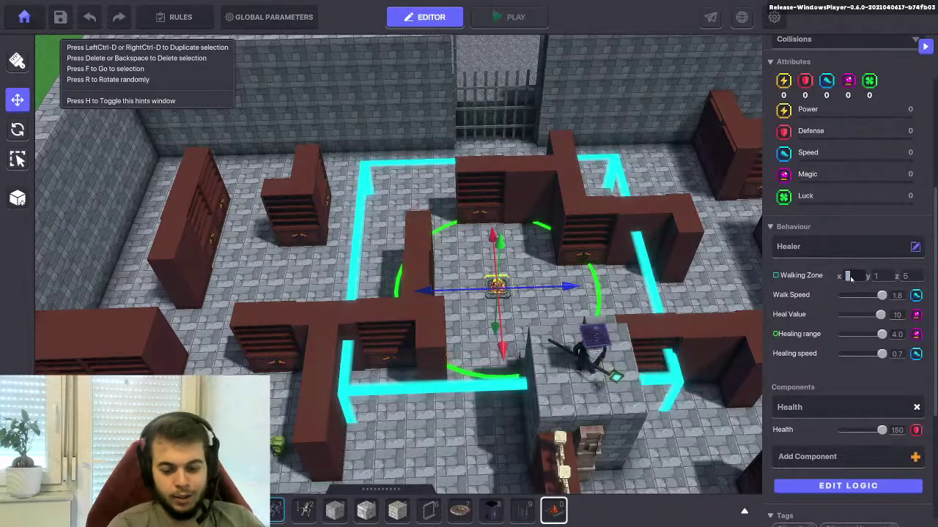
text(0)
click(878, 278)
text(0)
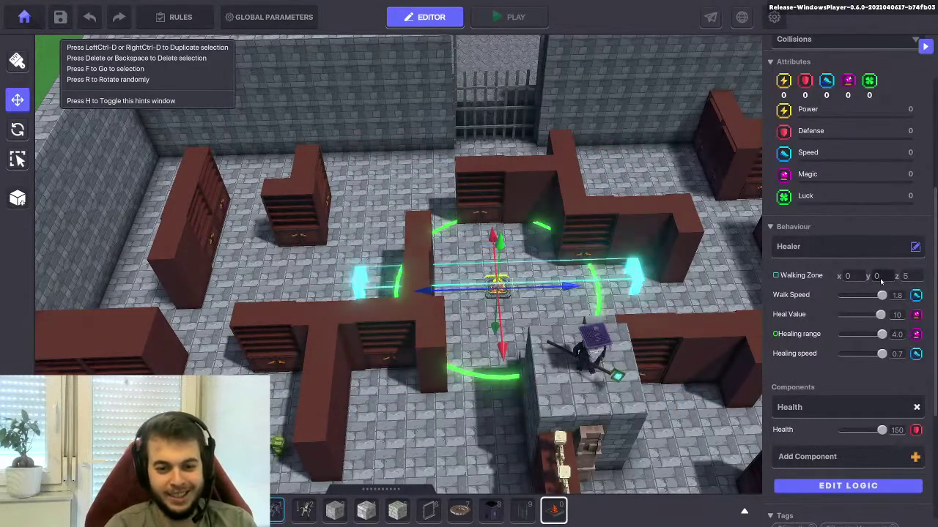
click(906, 278)
text(0)
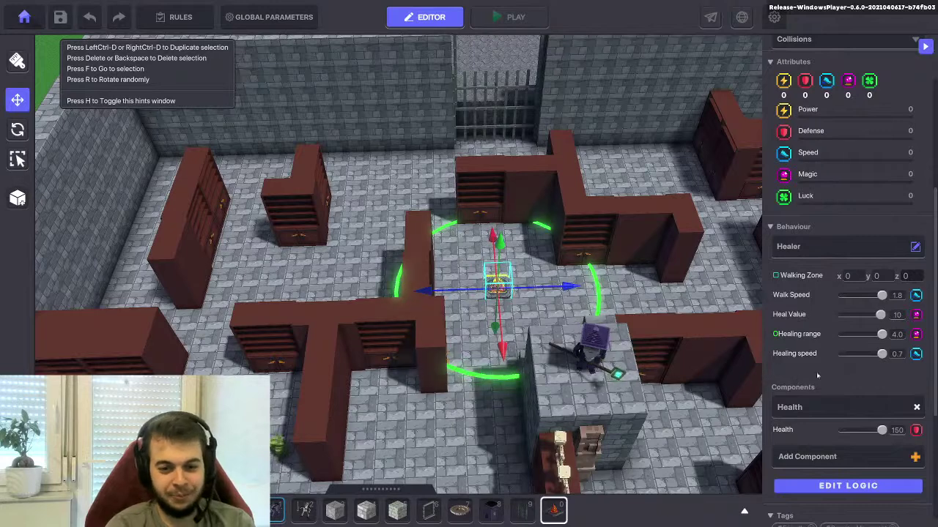
Set the fireplace's healing range to 2.0
click(864, 334)
click(895, 337)
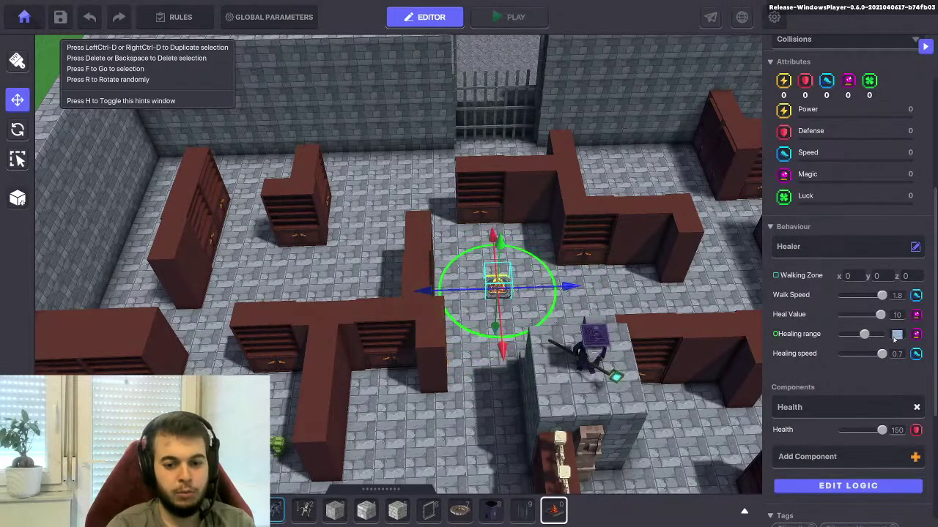
text(2)
key(Return)
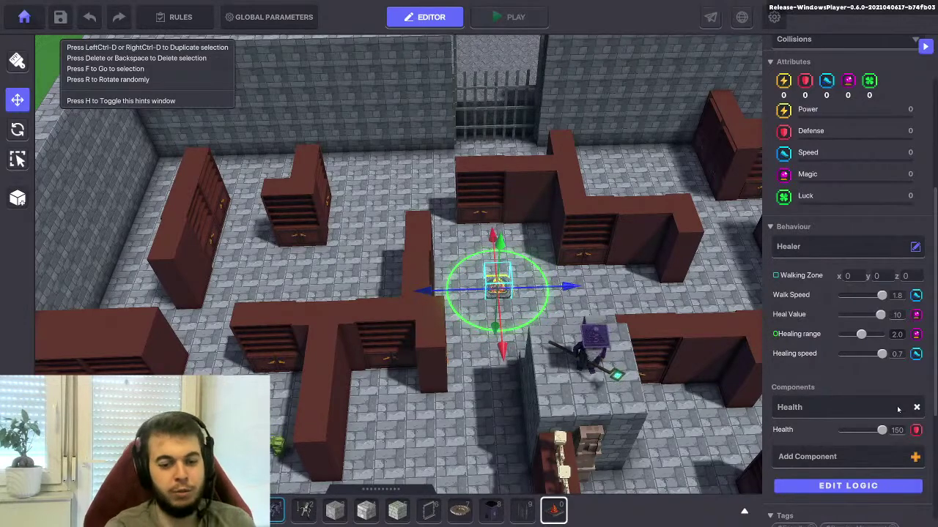
Start a playtest of the level and run through the maze to collect all five idols
middle_drag(672, 420, 554, 367)
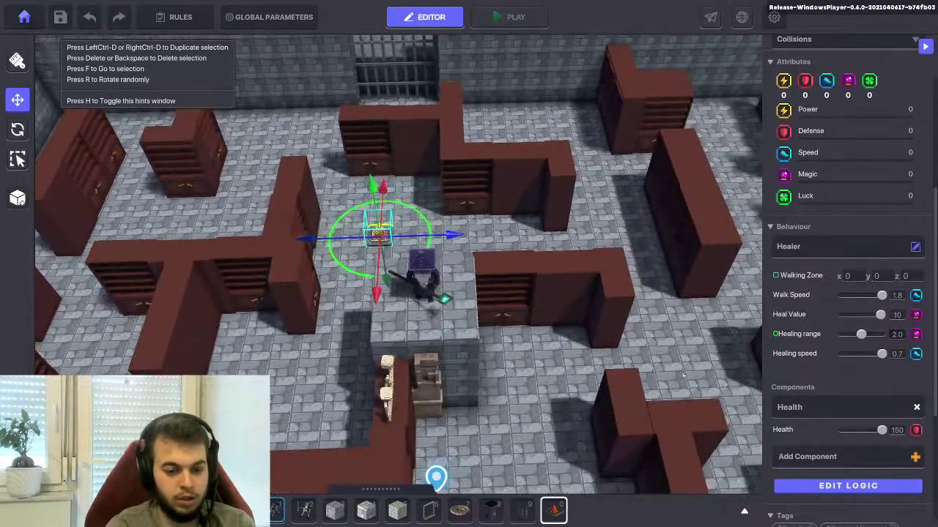
scroll(555, 366, down, 3)
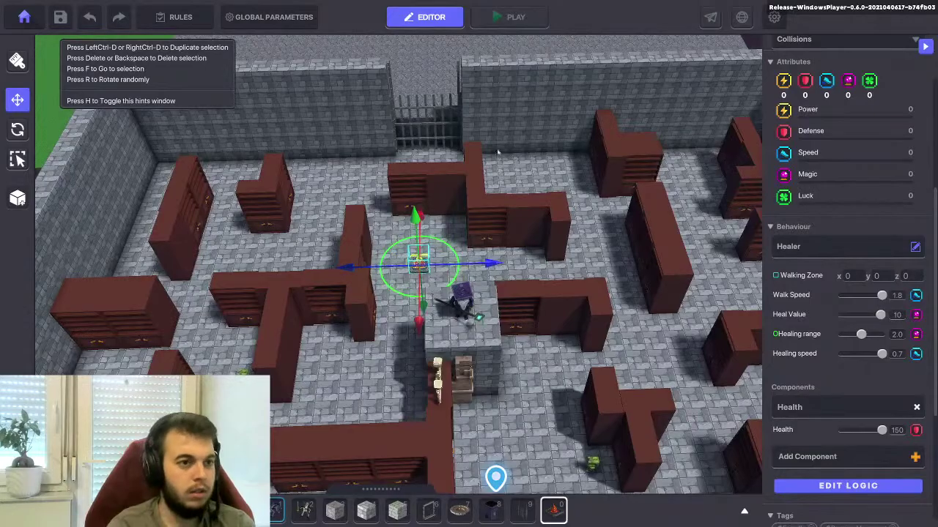
click(509, 21)
key(w)
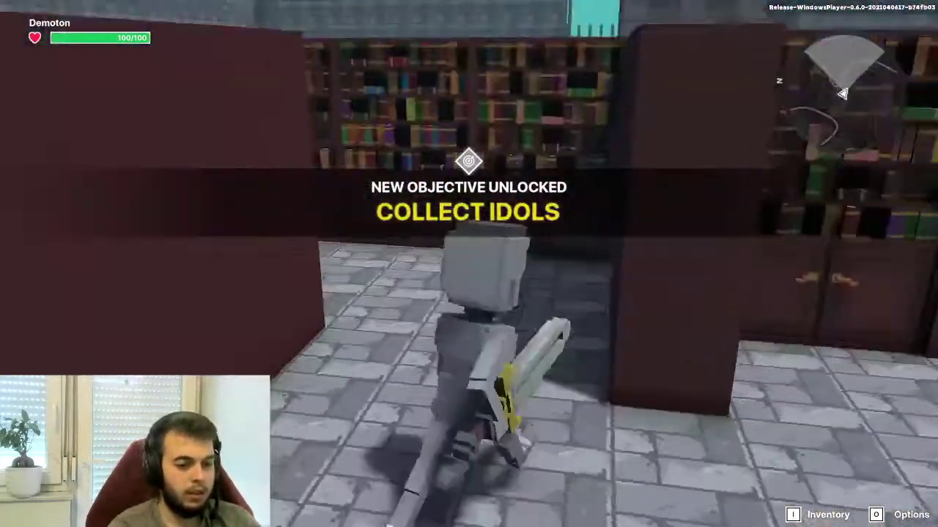
key(w)
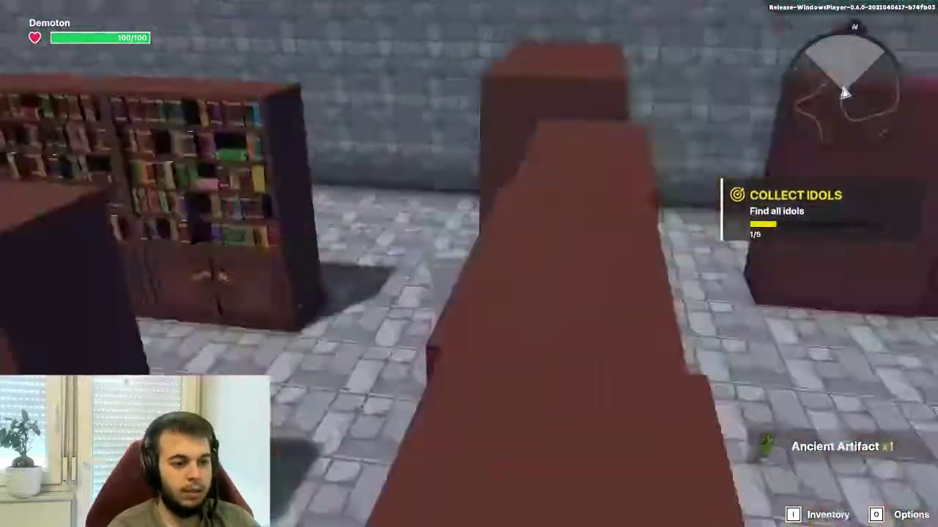
key(w)
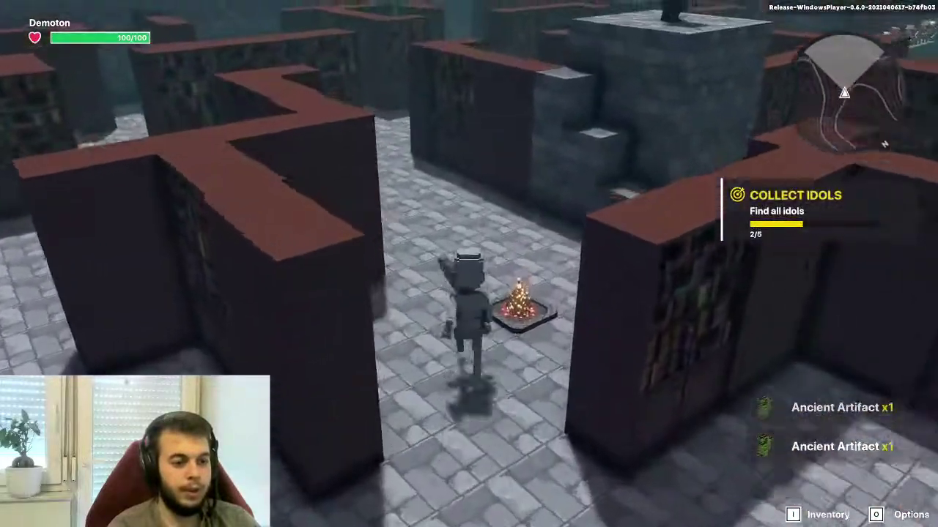
key(w)
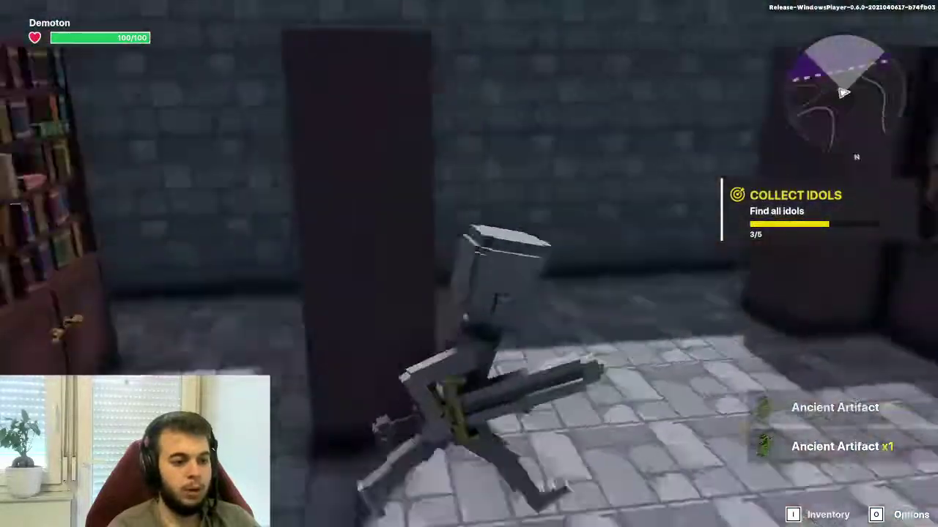
key(w)
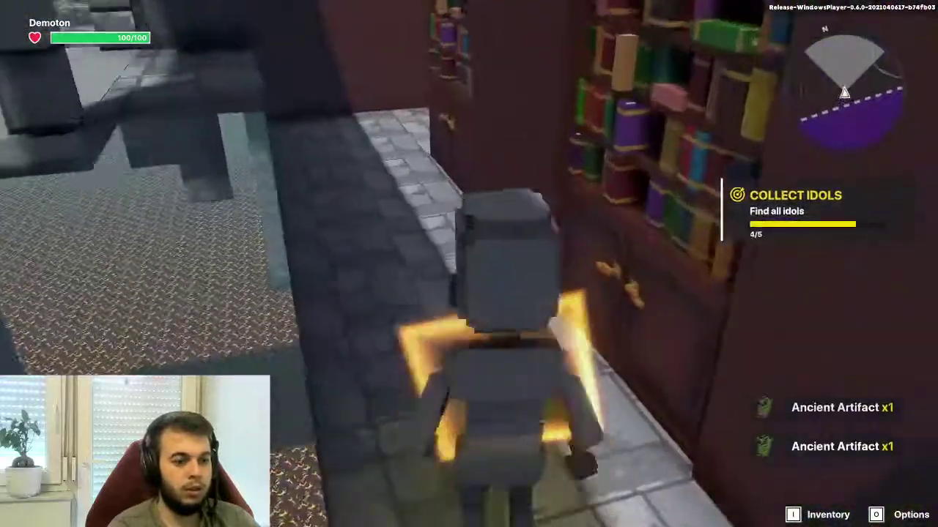
key(w)
key(w)
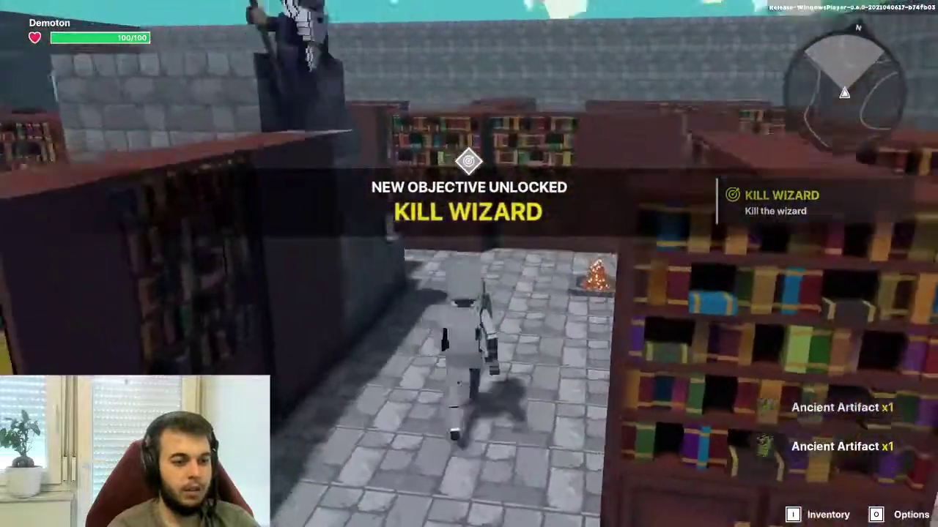
Fight the purple wizard and the beavers among the bookshelves until the wizard is killed
key(w)
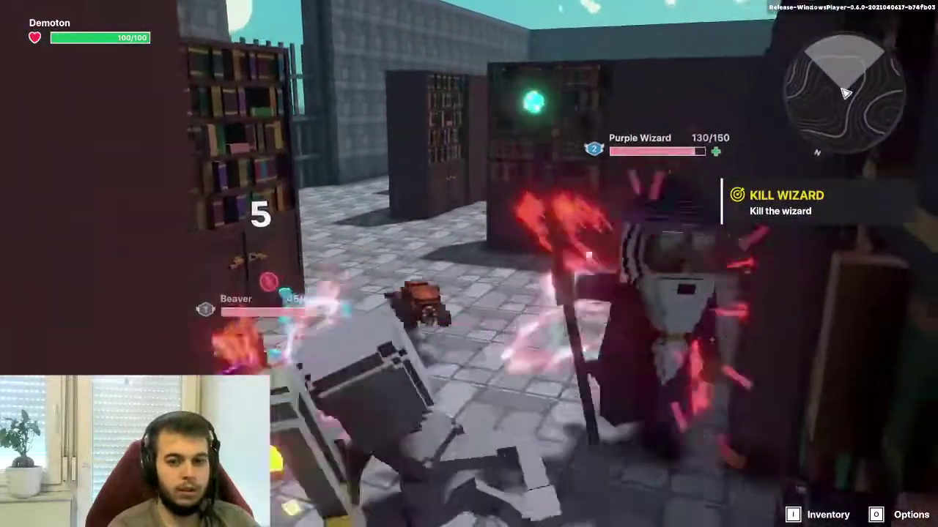
click(468, 264)
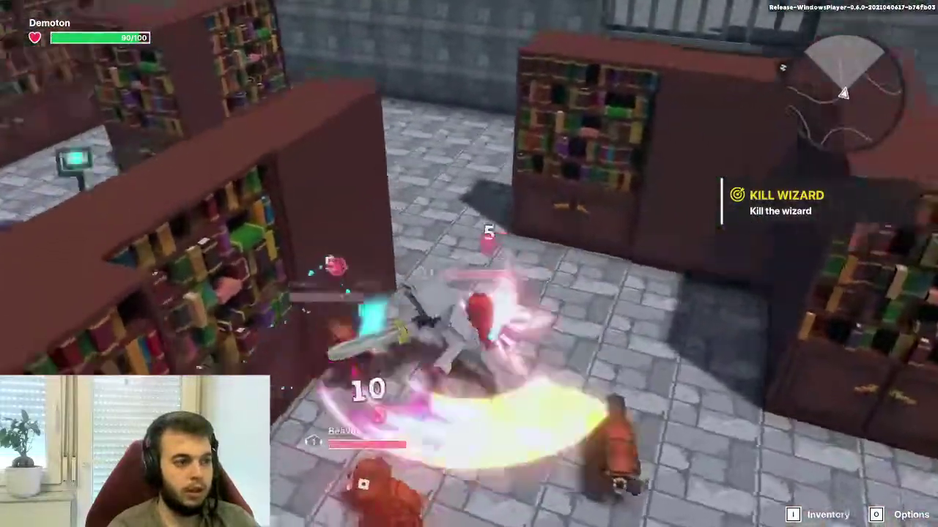
click(469, 263)
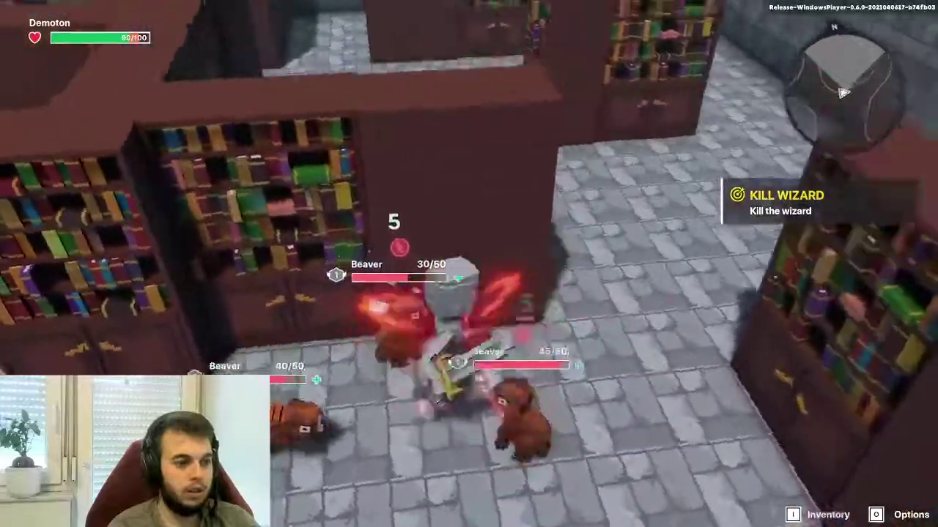
key(w)
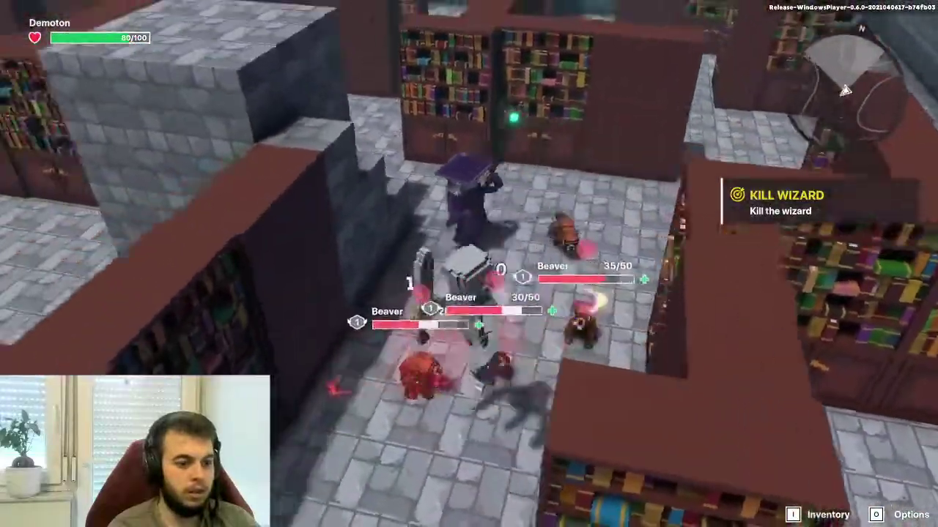
key(s)
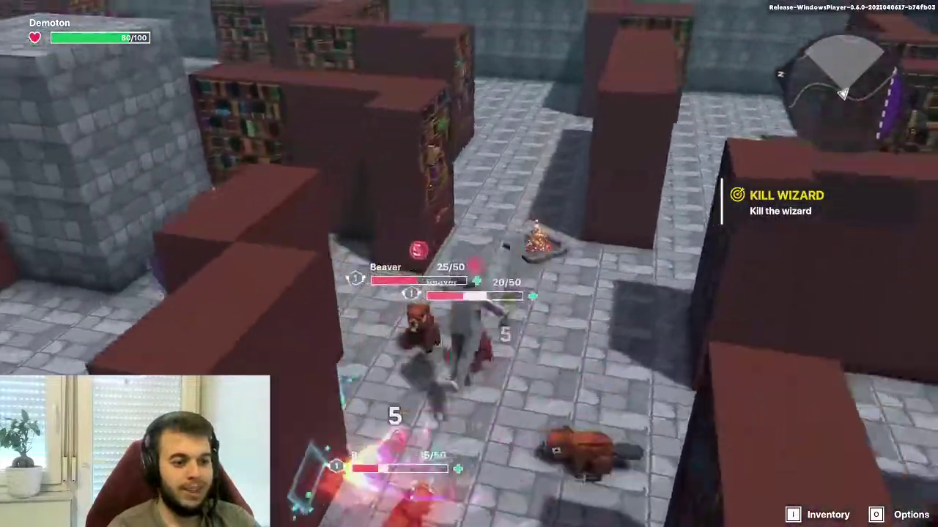
key(w)
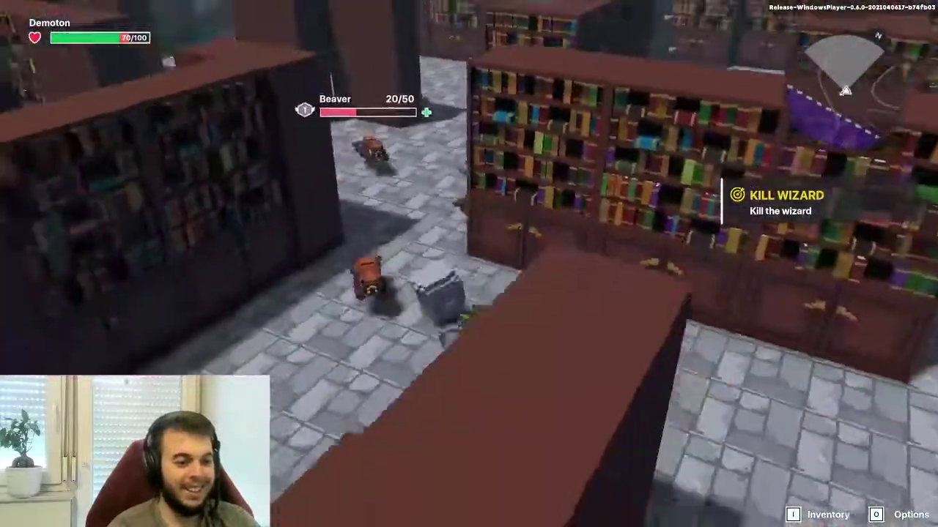
click(469, 264)
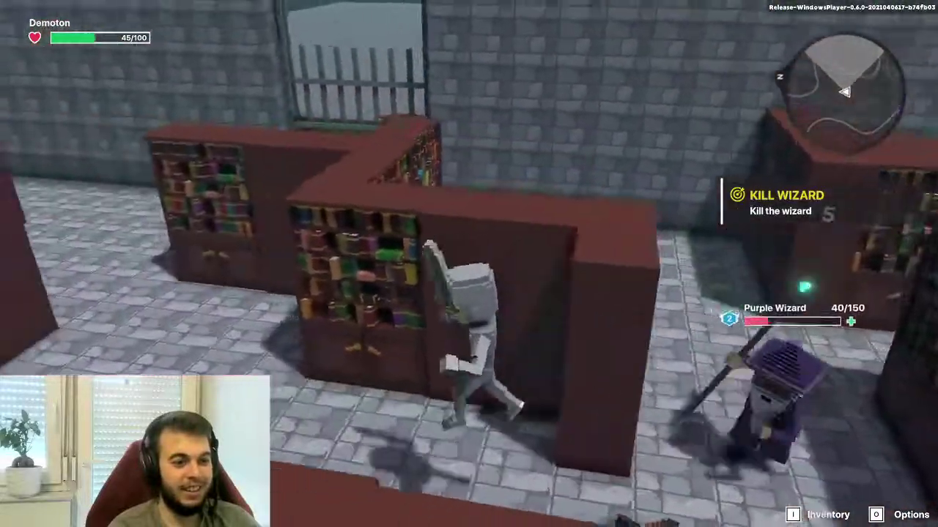
key(w)
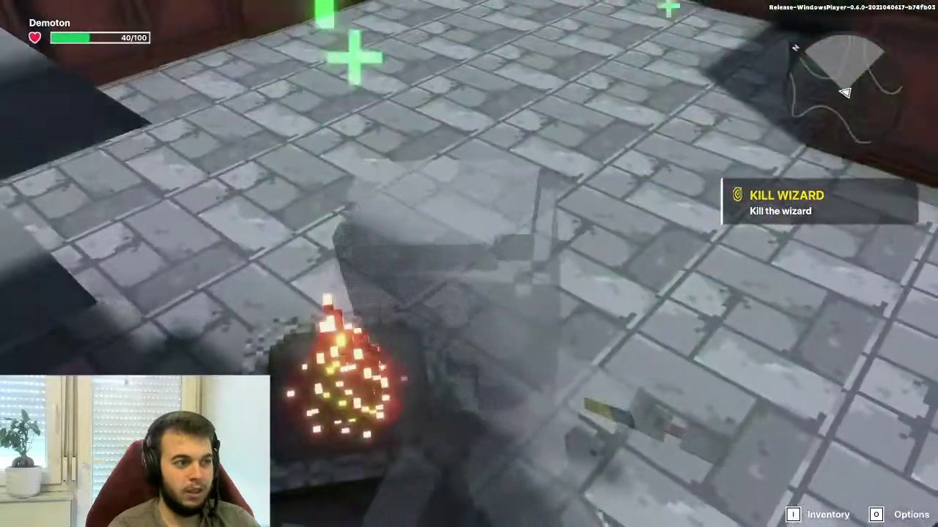
Test the fireplace's healing by moving around near it until health is full, and run to the open metal gate
key(s)
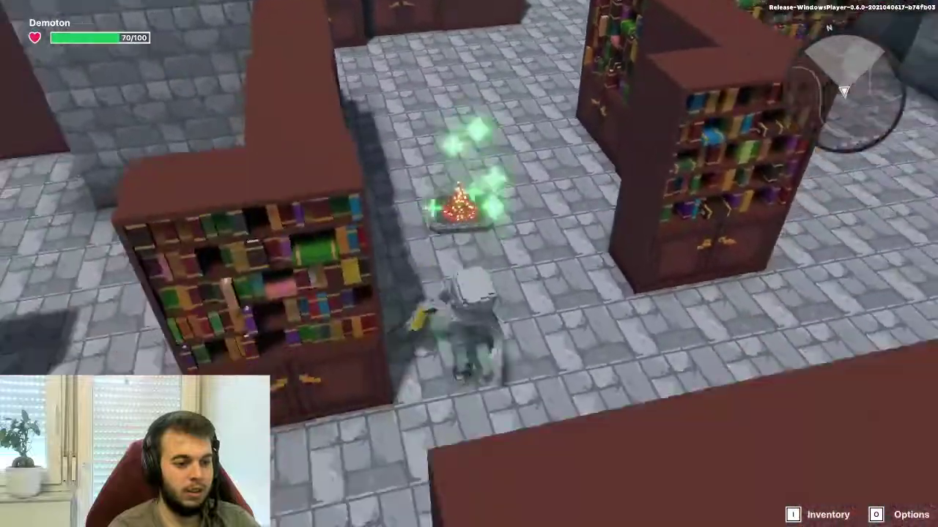
key(d)
key(a)
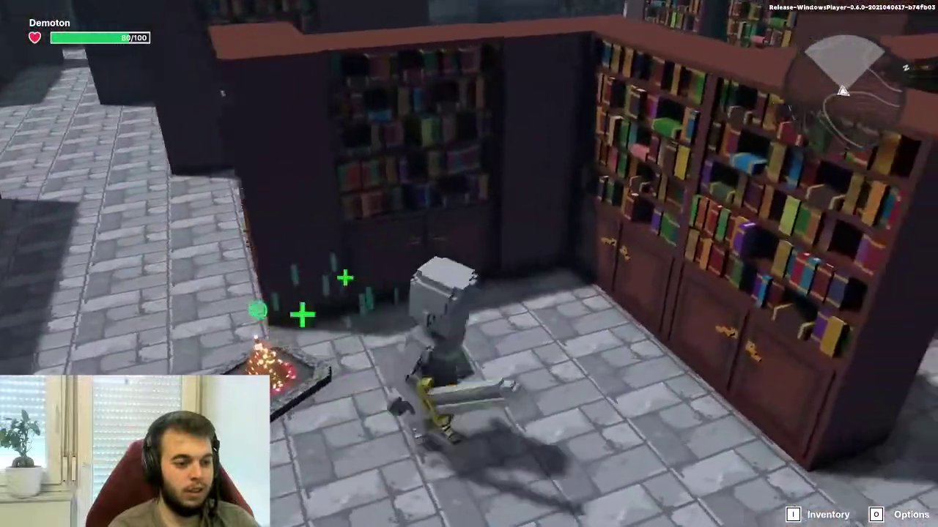
key(w)
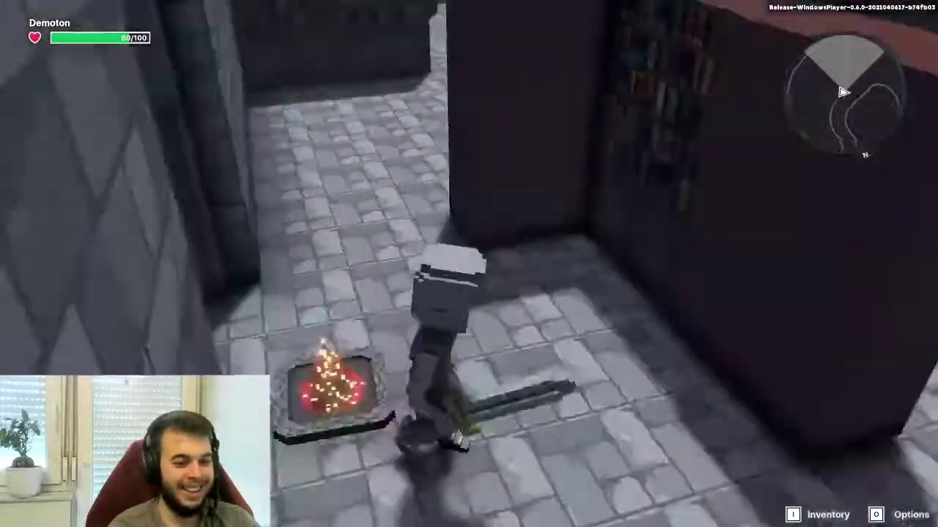
key(w)
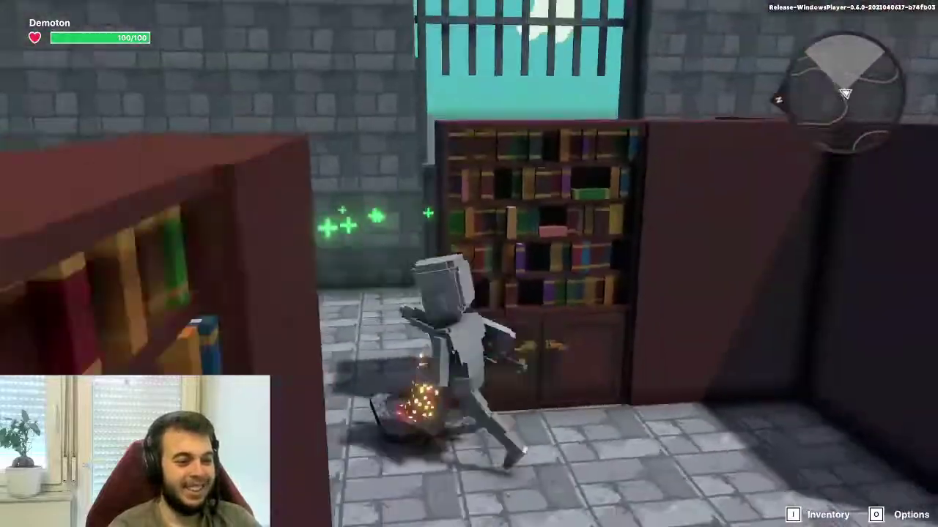
key(w)
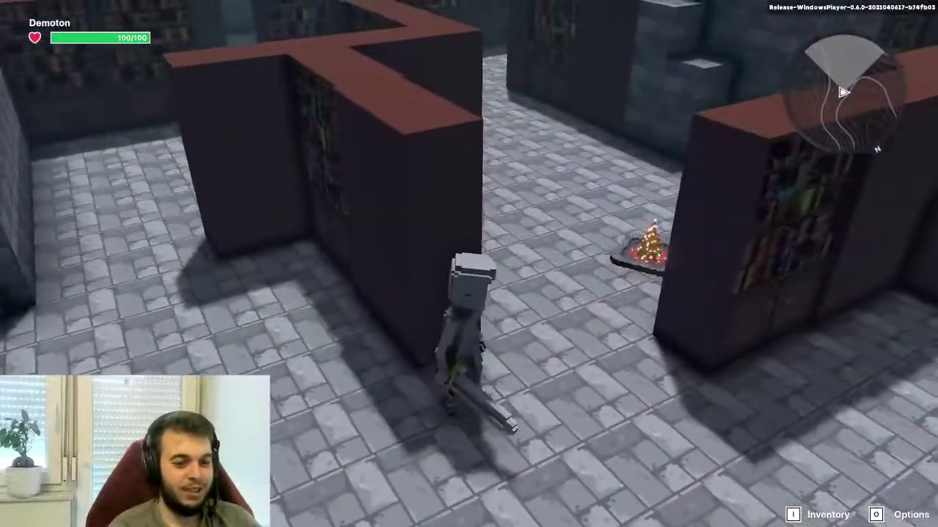
key(w)
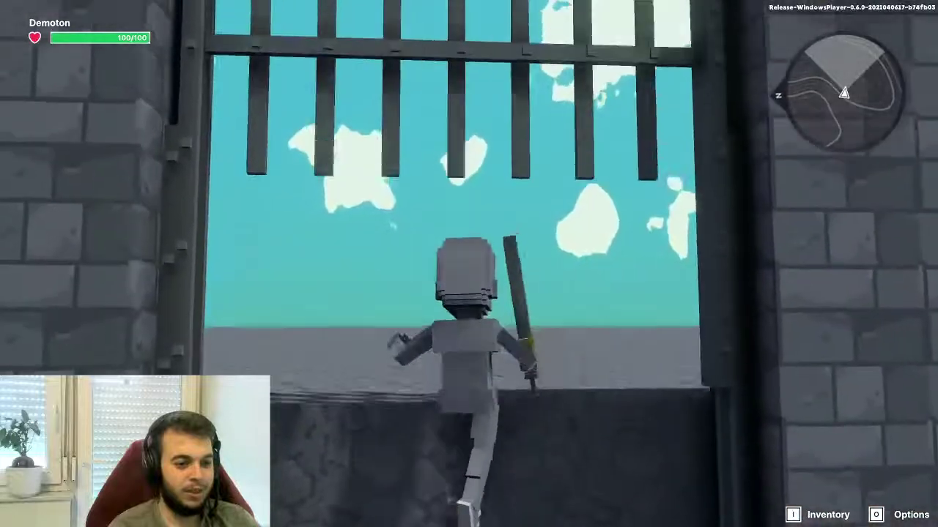
End the playtest and set the selected fireplace's walk speed to 0.0
key(Tab)
click(419, 264)
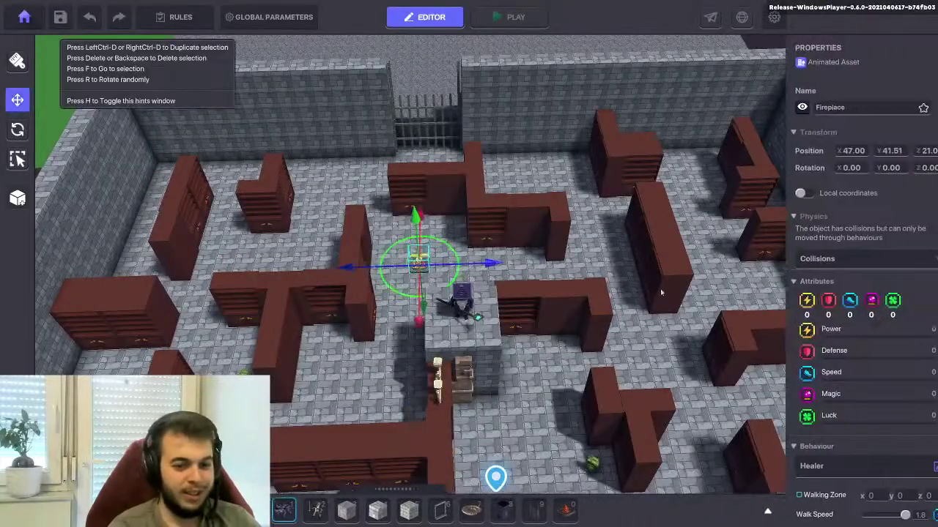
scroll(839, 306, down, 3)
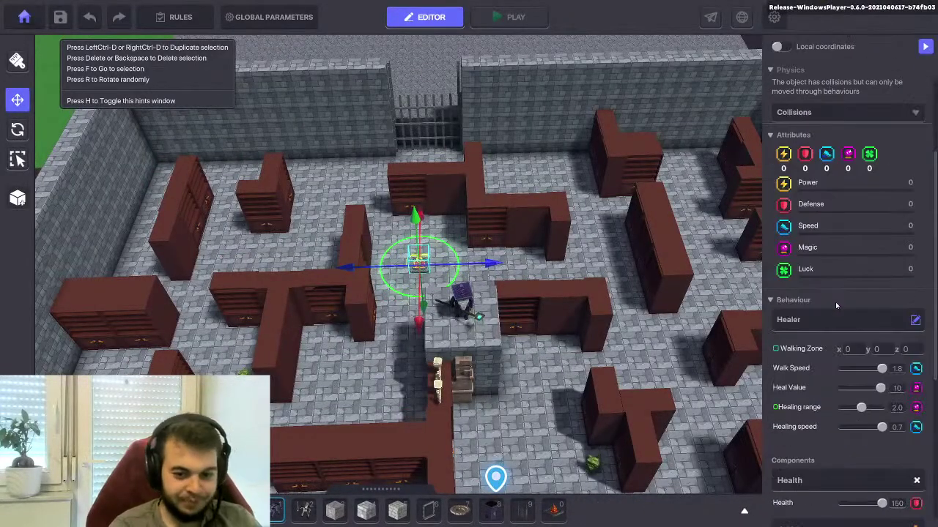
drag(881, 370, 835, 370)
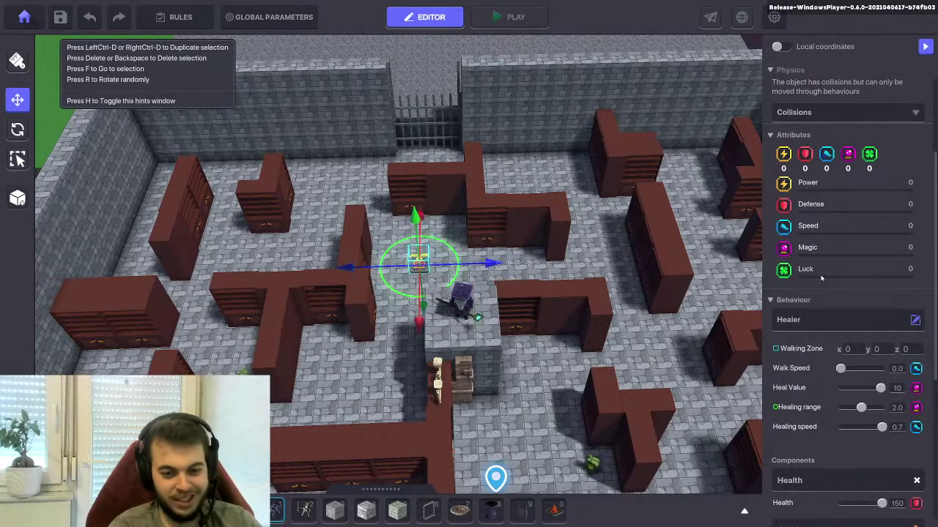
Open the fireplace's detailed logic and remove the Friendly tag from its tags to heal
scroll(820, 277, down, 6)
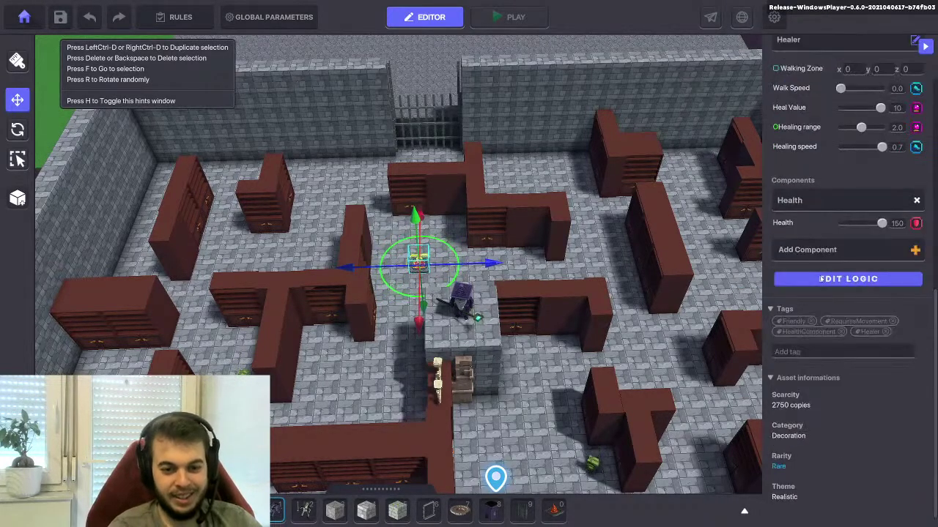
click(863, 278)
scroll(829, 254, down, 4)
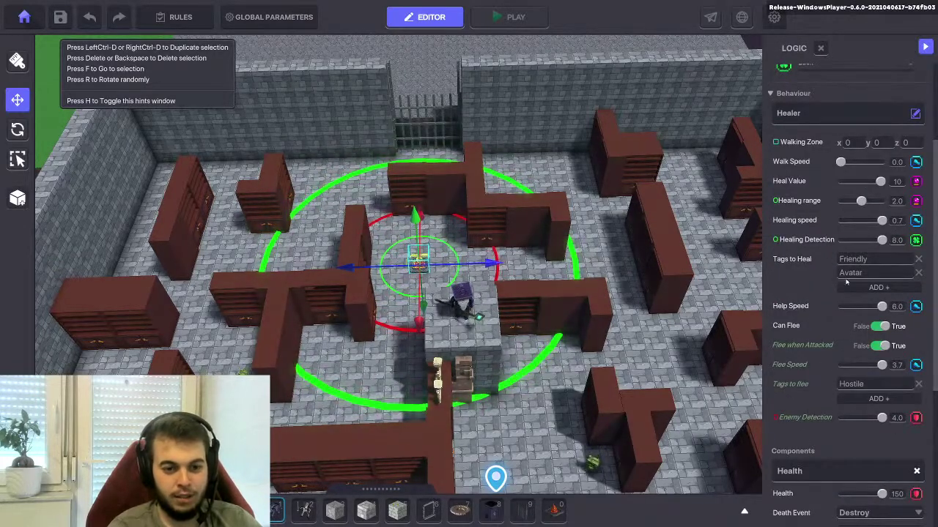
click(919, 260)
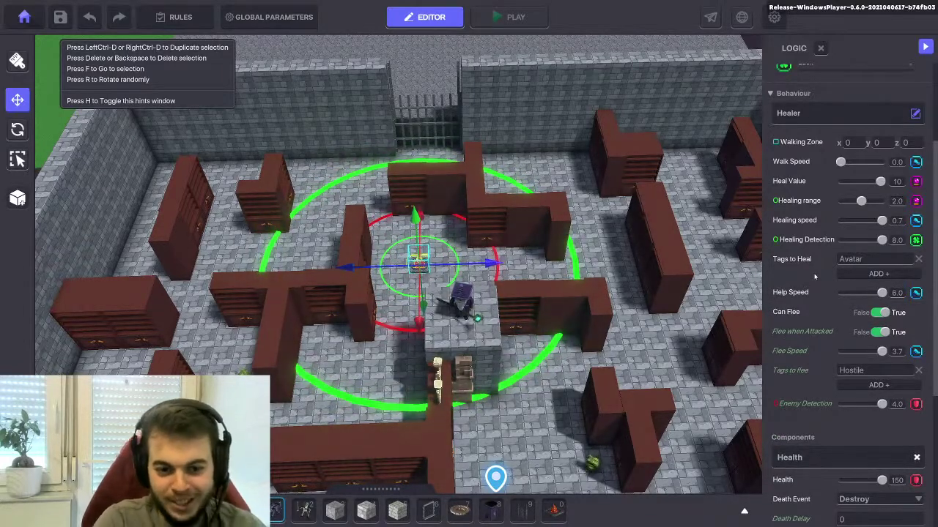
Disable the fireplace's ability to flee and set its help speed to 0.0
click(880, 314)
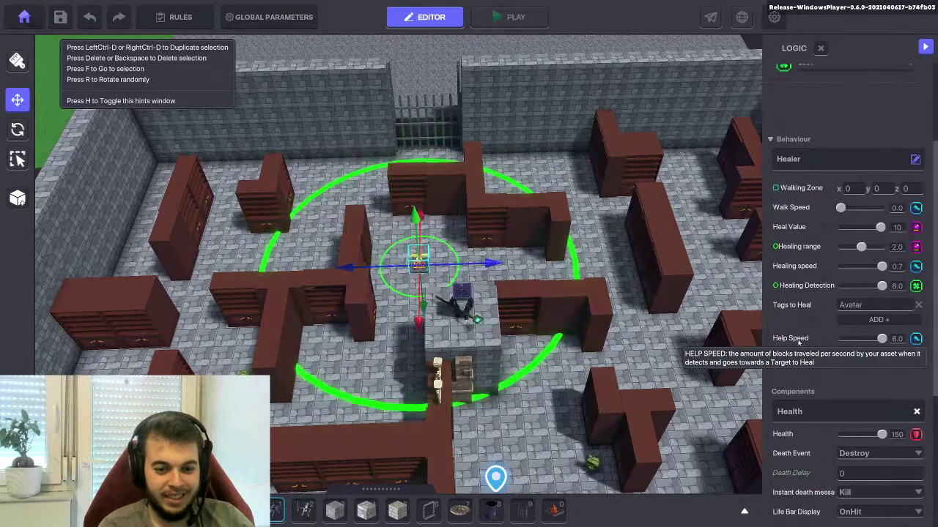
drag(882, 340, 825, 342)
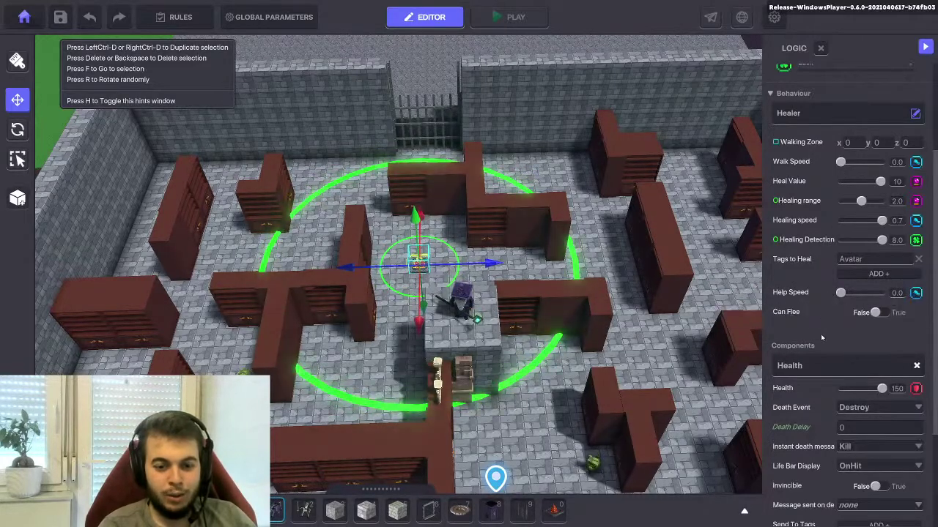
scroll(821, 338, down, 4)
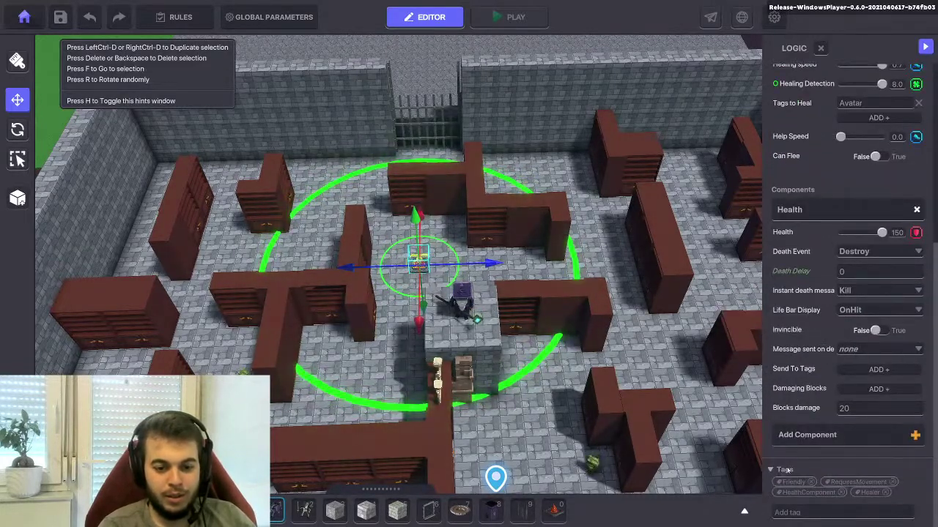
scroll(799, 340, up, 6)
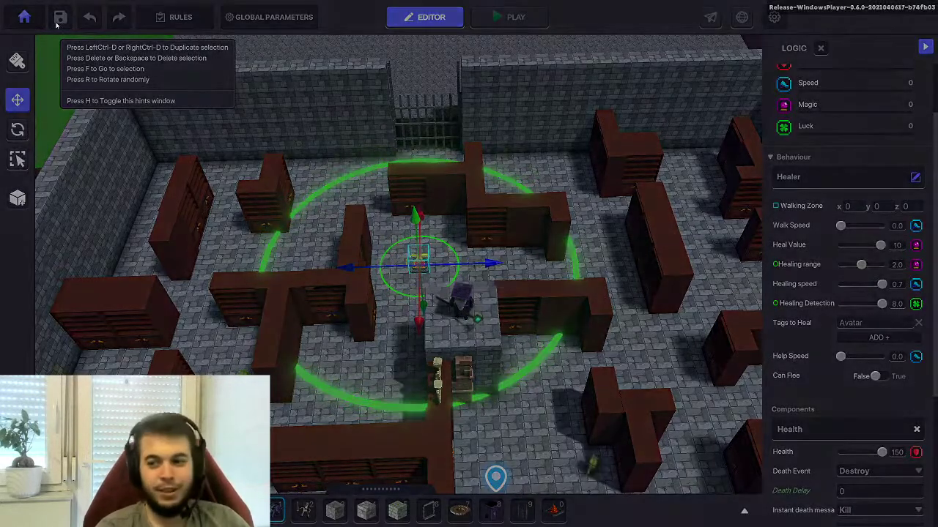
Save the level and playtest it again, running through the bookshelf maze to collect all five idols
click(57, 24)
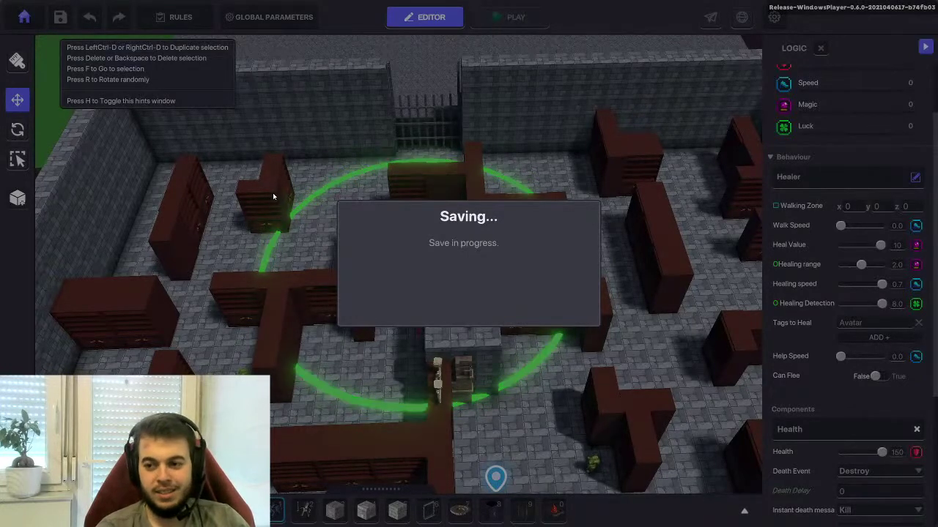
click(472, 303)
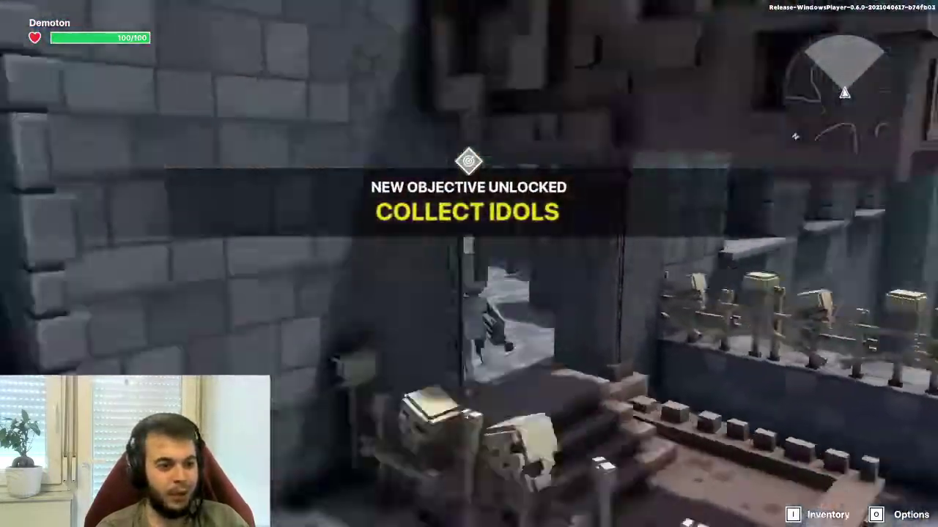
key(w)
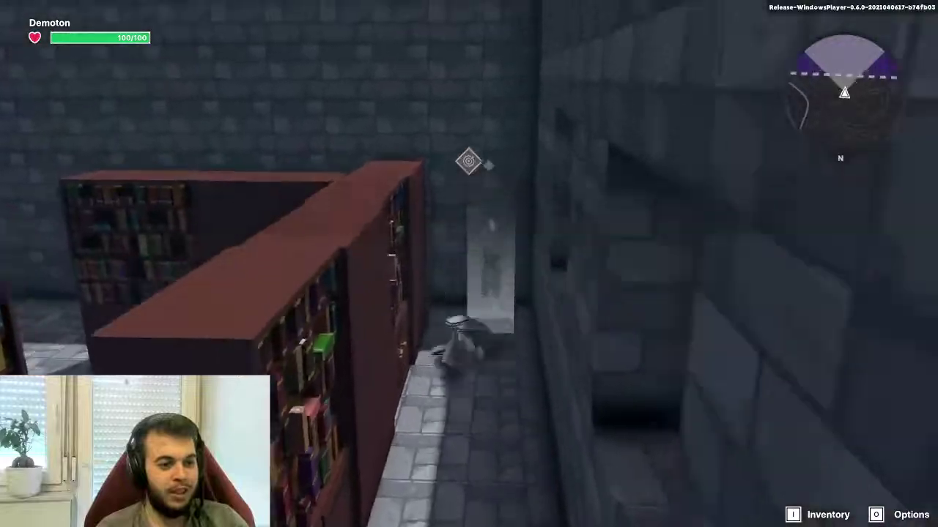
key(w)
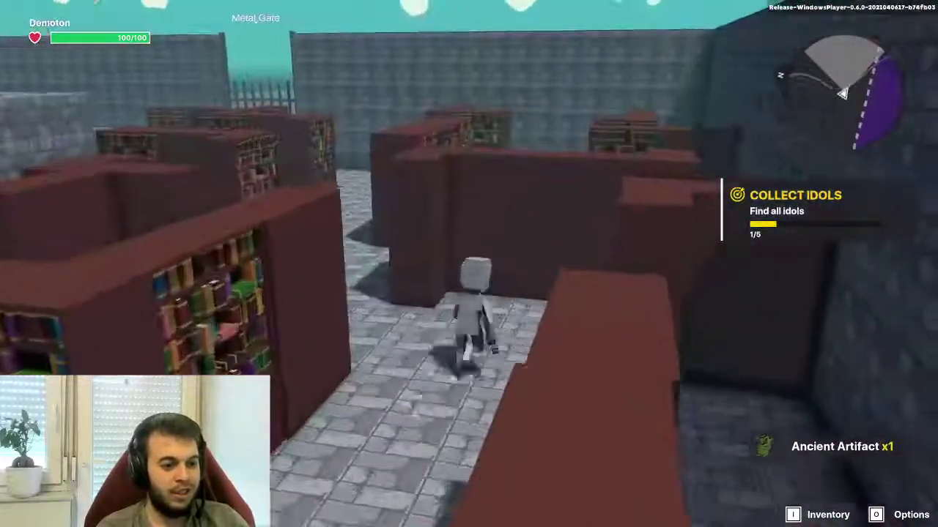
key(w)
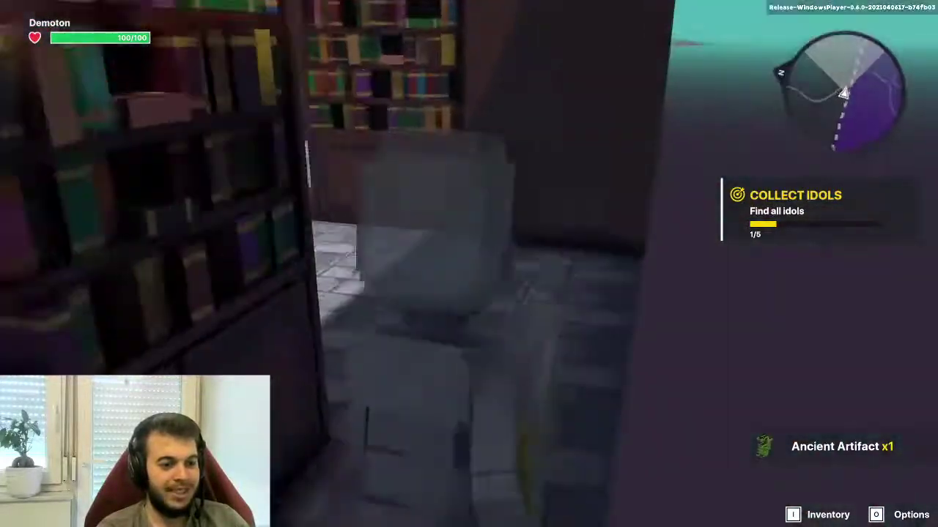
key(w)
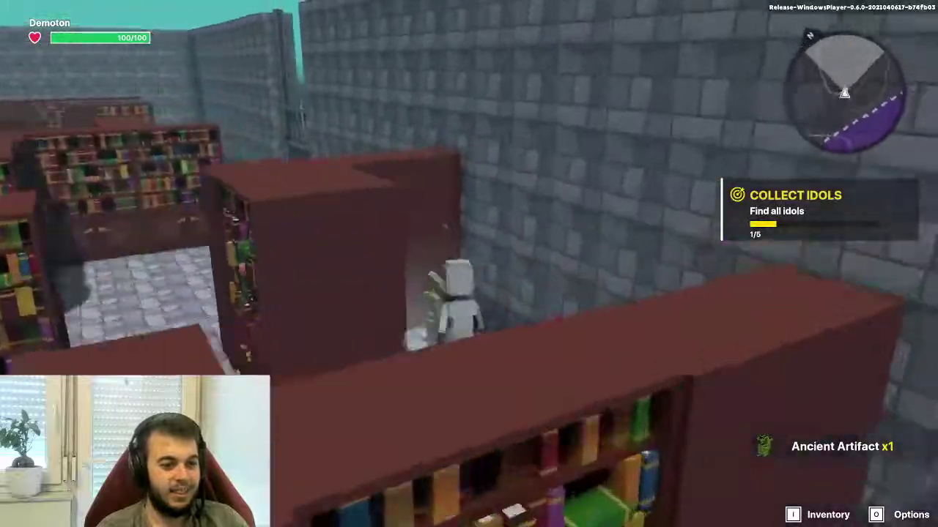
key(w)
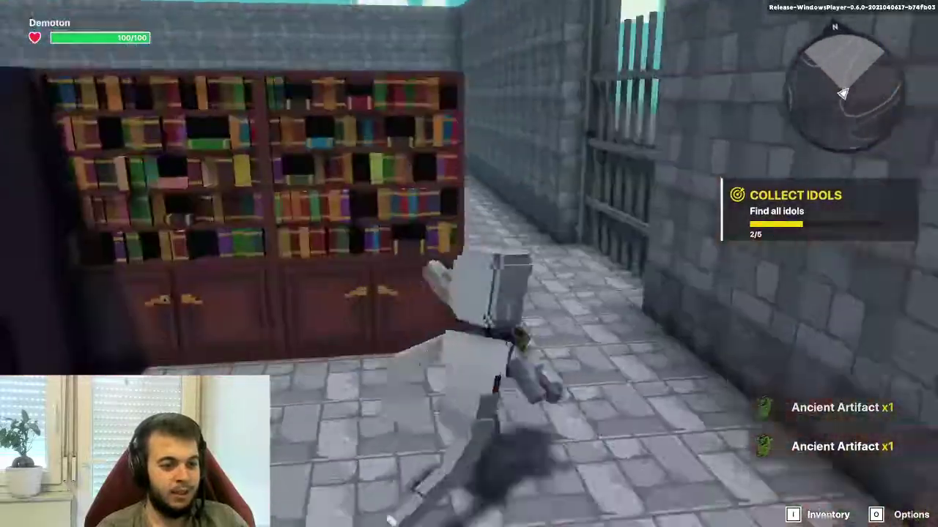
key(w)
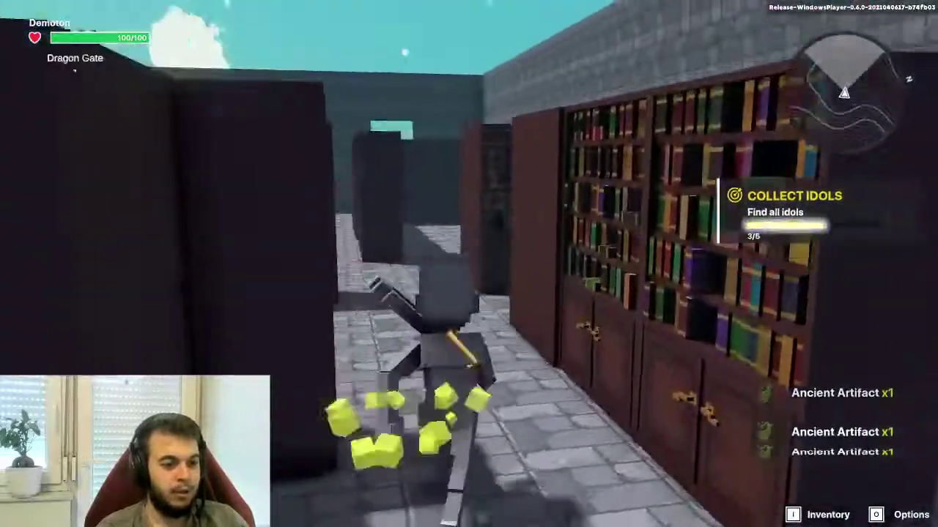
key(w)
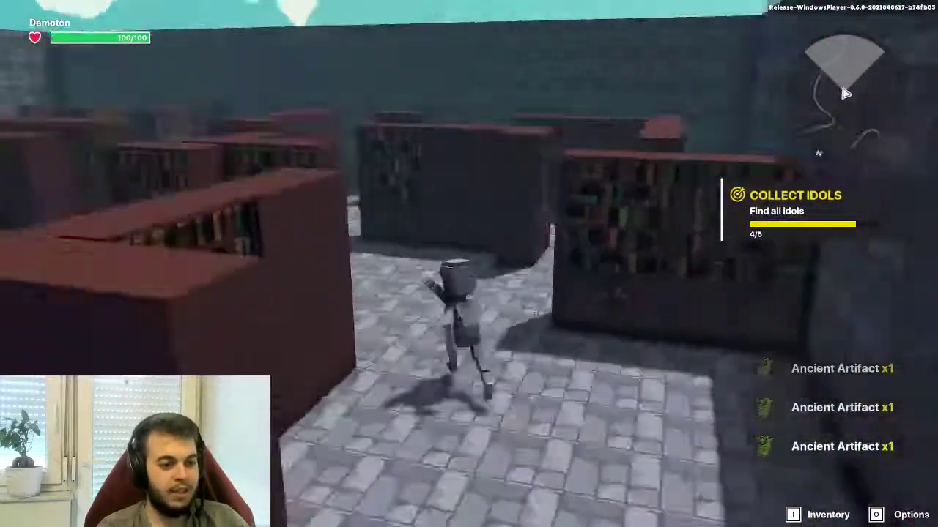
key(w)
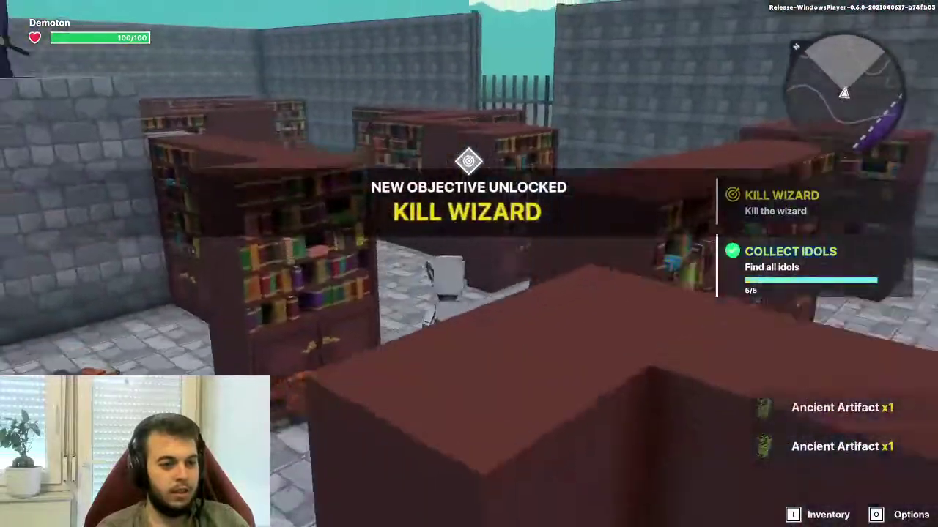
Move through the bookshelf maze in the playtest and fight the beavers near the fireplace
key(w)
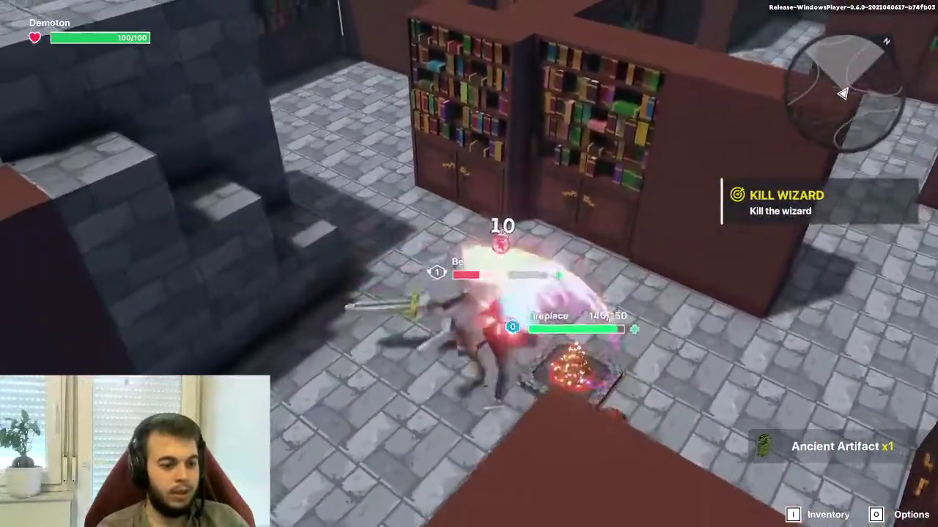
key(s)
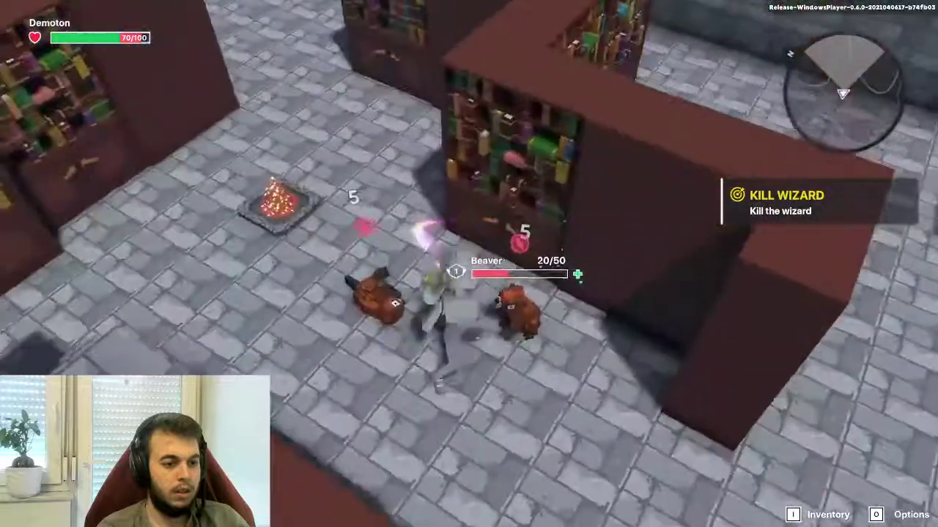
click(469, 263)
click(469, 263)
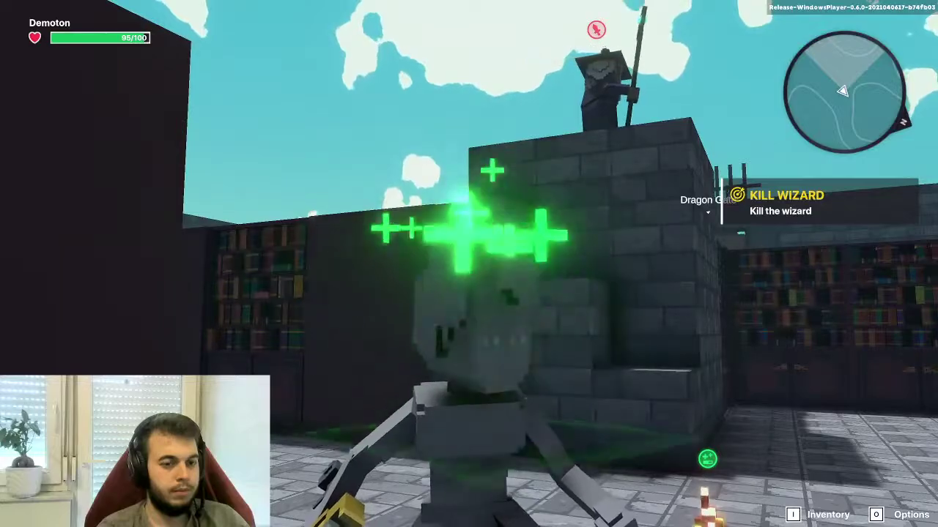
Climb the stone platform in the maze and attack the purple wizard with the sword
key(w)
key(space)
key(space)
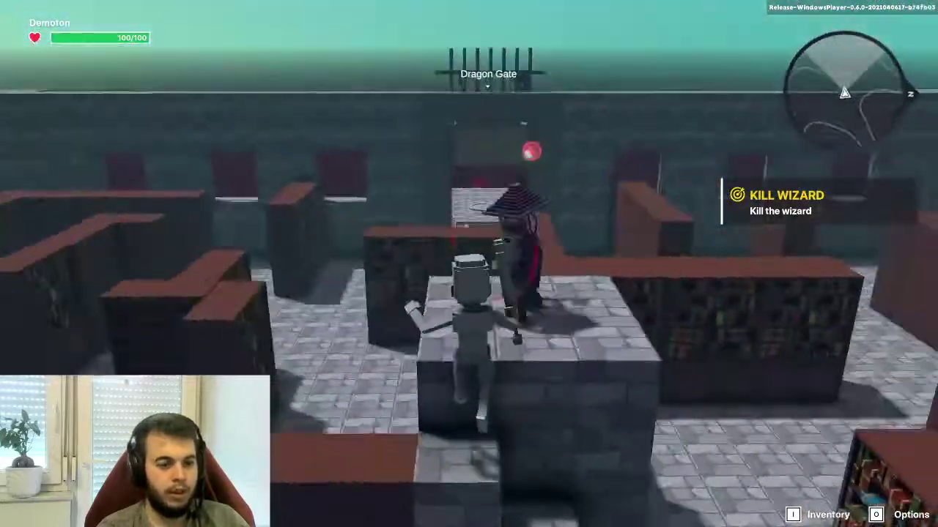
click(469, 263)
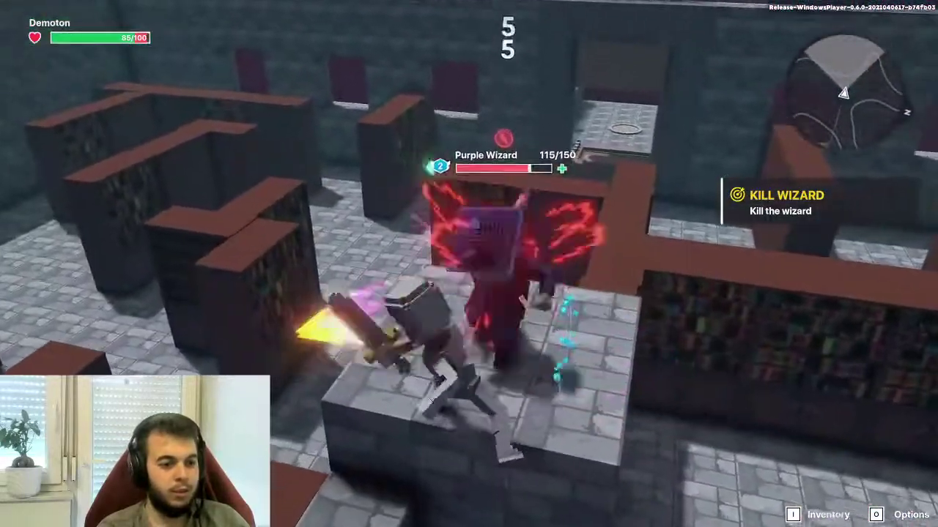
click(469, 264)
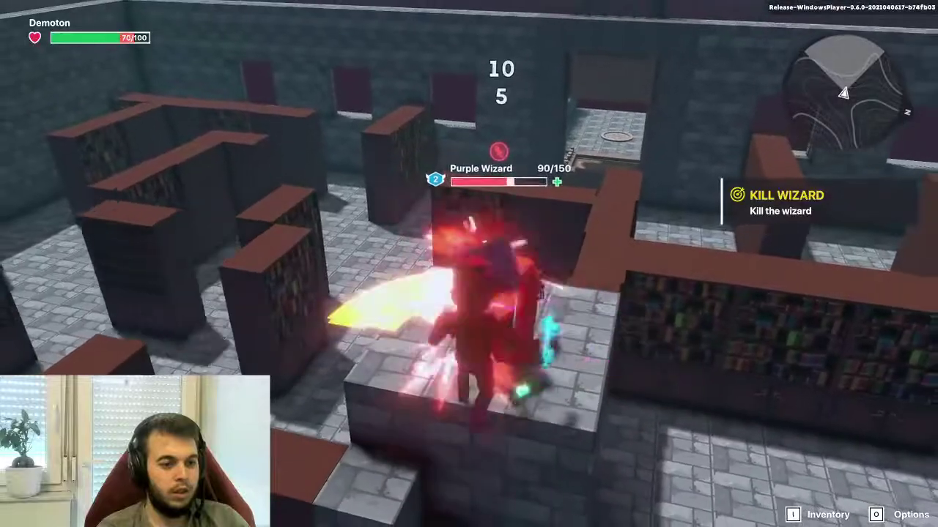
Move down beside the fireplace to heal and keep striking the purple wizard until it dies
key(w)
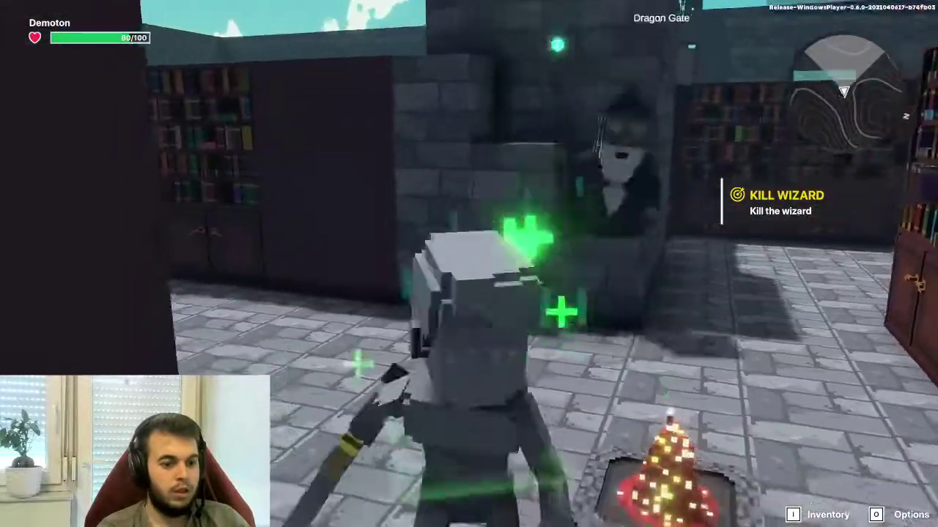
click(469, 264)
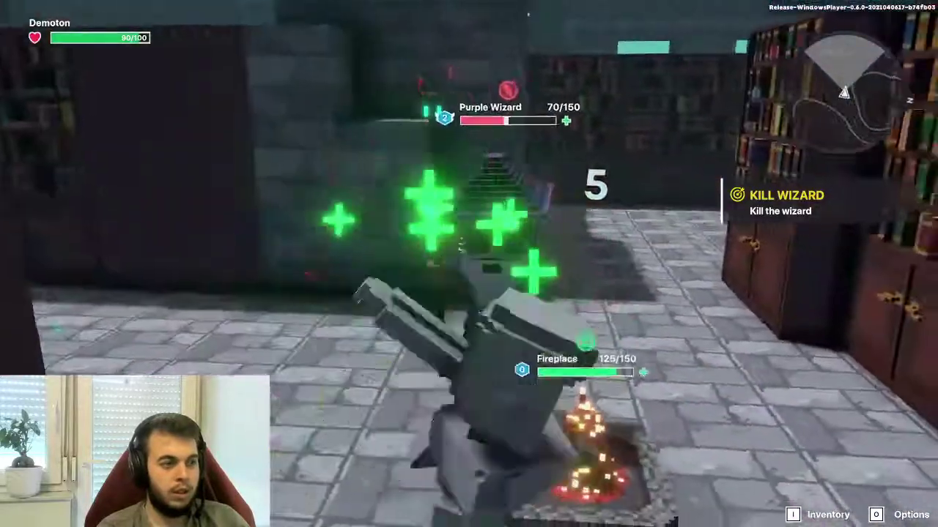
click(469, 264)
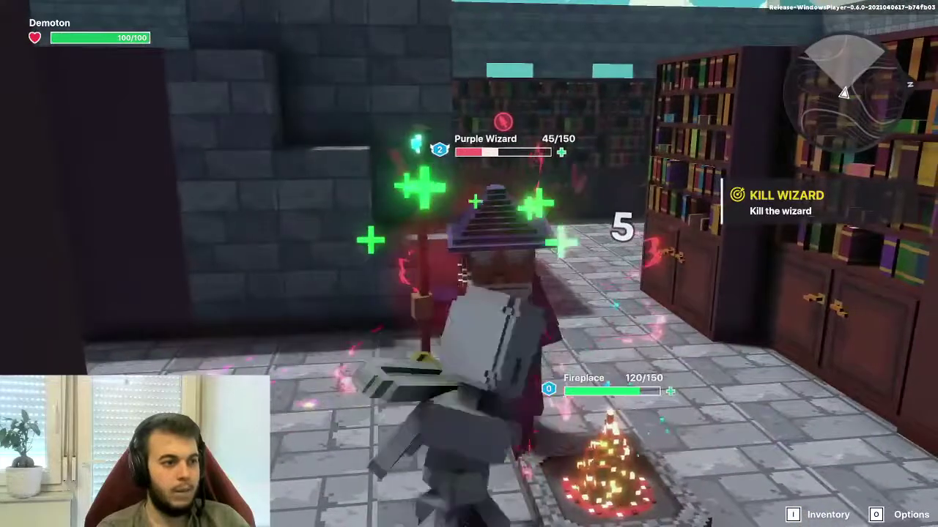
click(469, 264)
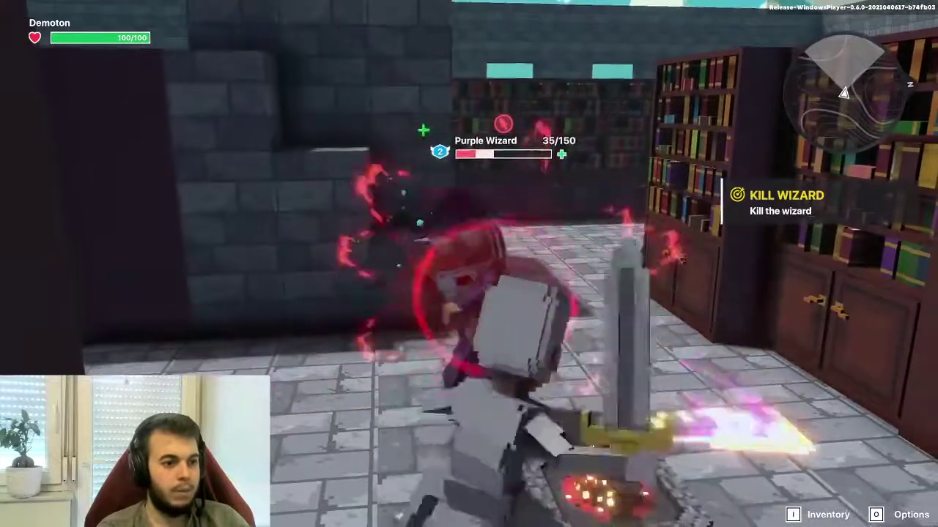
click(469, 264)
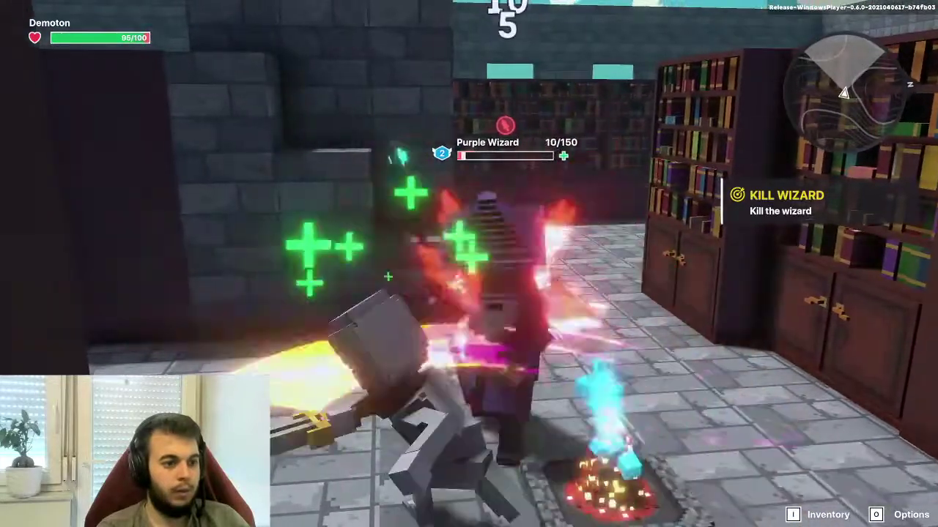
click(469, 264)
click(469, 264)
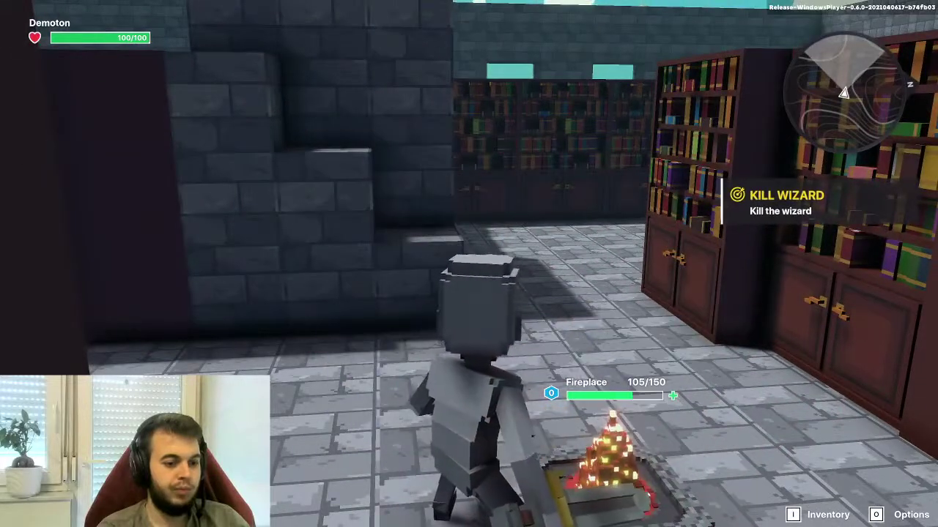
Run to the metal gate to check it after the wizard's death and end the playtest
key(w)
key(w)
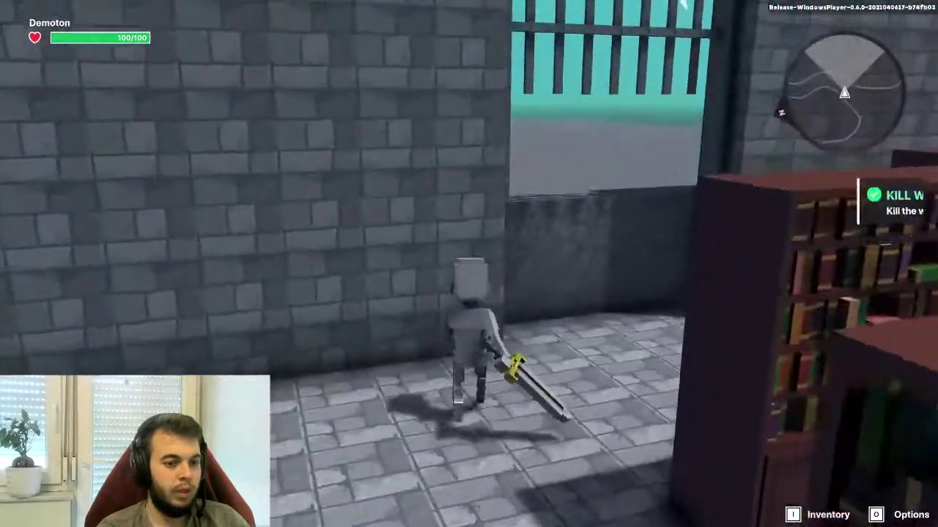
key(s)
key(Escape)
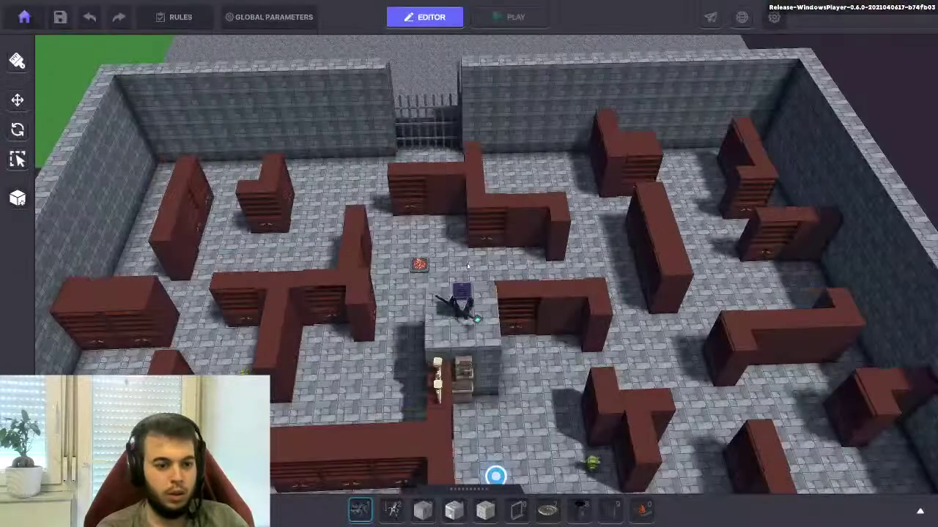
Remove the Health component from the fireplace beside the wizard's platform
click(417, 268)
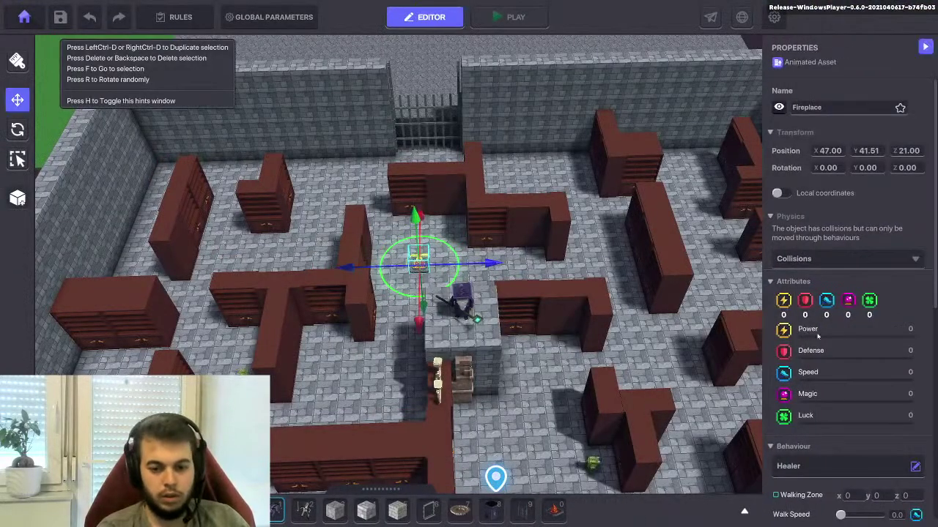
scroll(825, 331, down, 5)
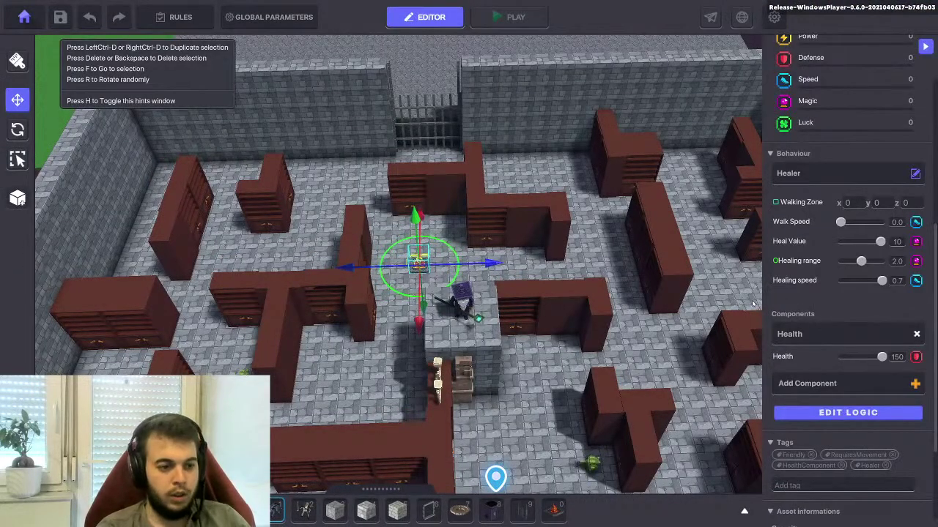
click(916, 334)
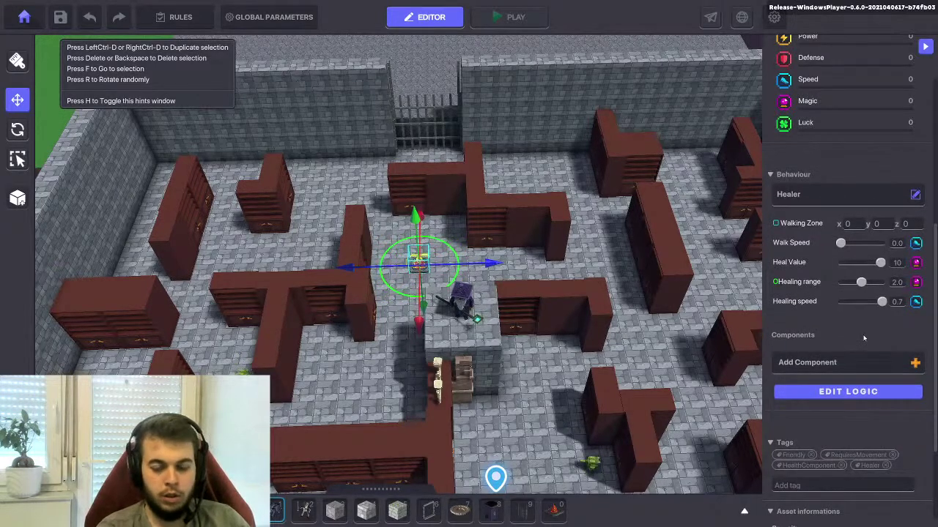
Set the fireplace's heal value to 5, its healing speed to 0.5 and its healing range to 3
click(897, 264)
text(5)
key(Return)
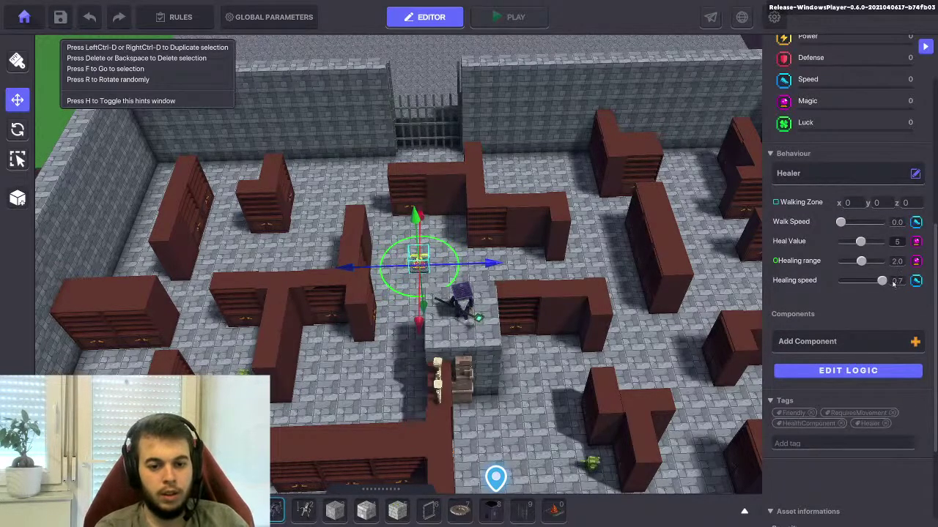
click(894, 283)
text(0.5)
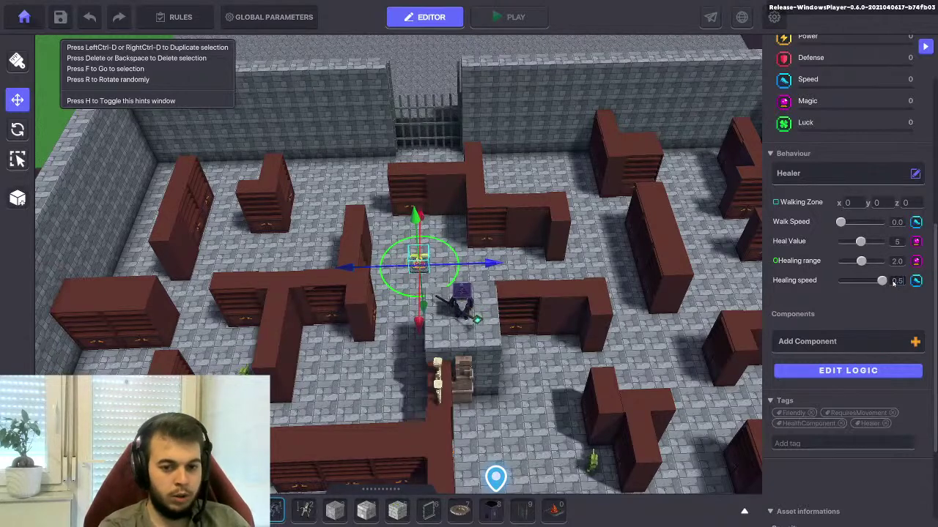
key(Return)
click(898, 262)
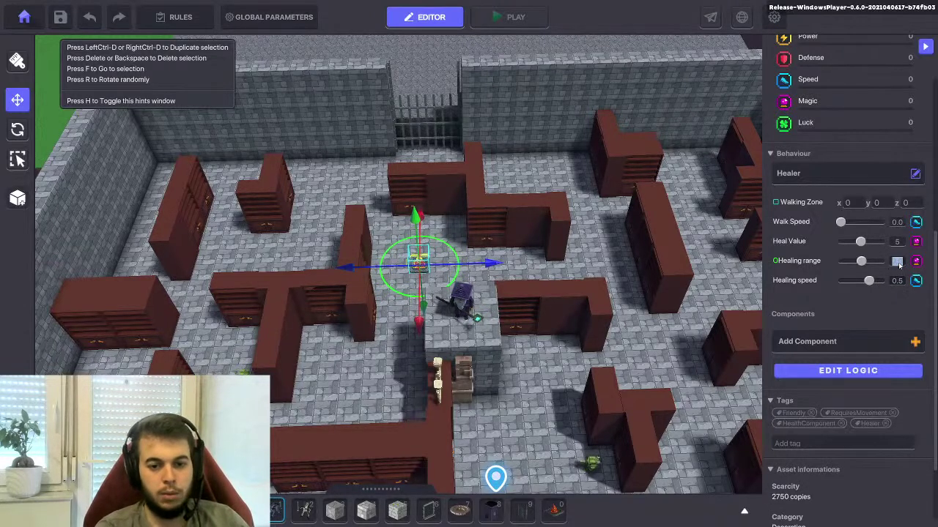
text(3)
key(Return)
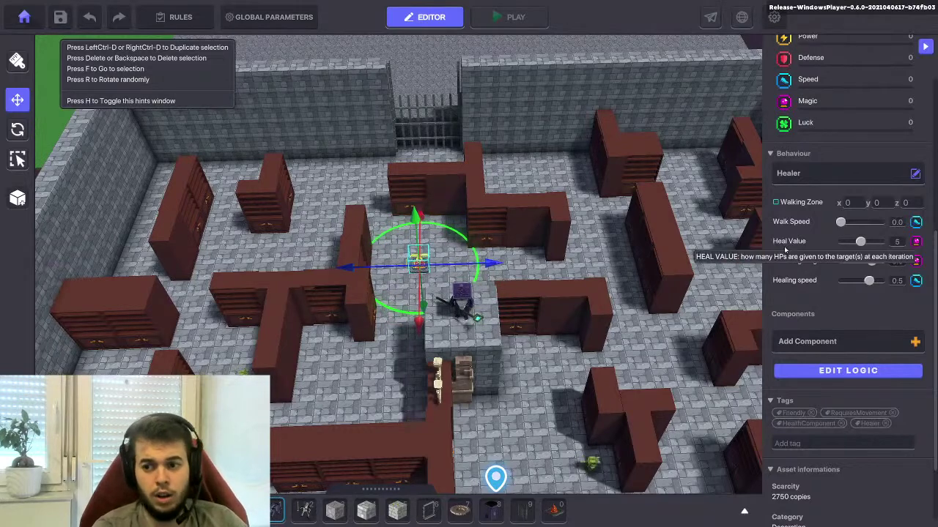
Select the message broadcaster beside the wizard's platform to view its settings and save the level
middle_drag(574, 354, 592, 212)
click(460, 226)
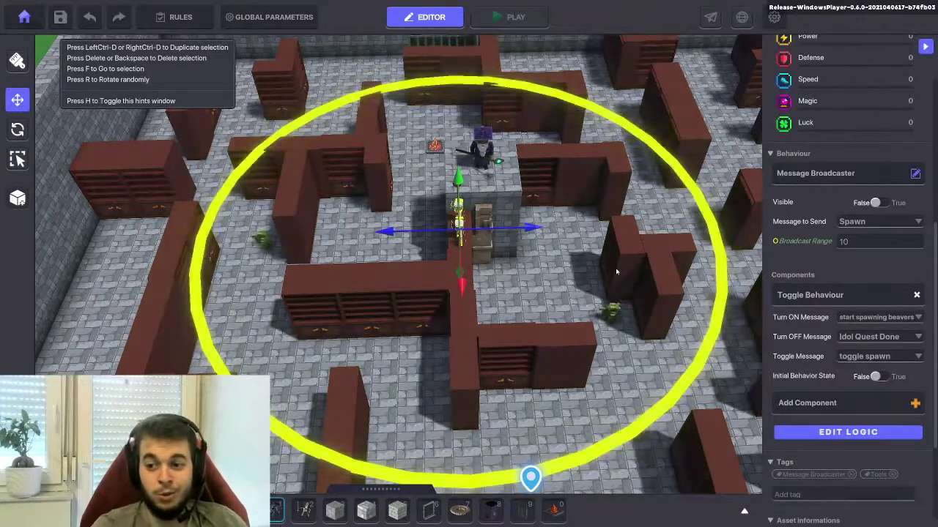
middle_drag(617, 271, 659, 374)
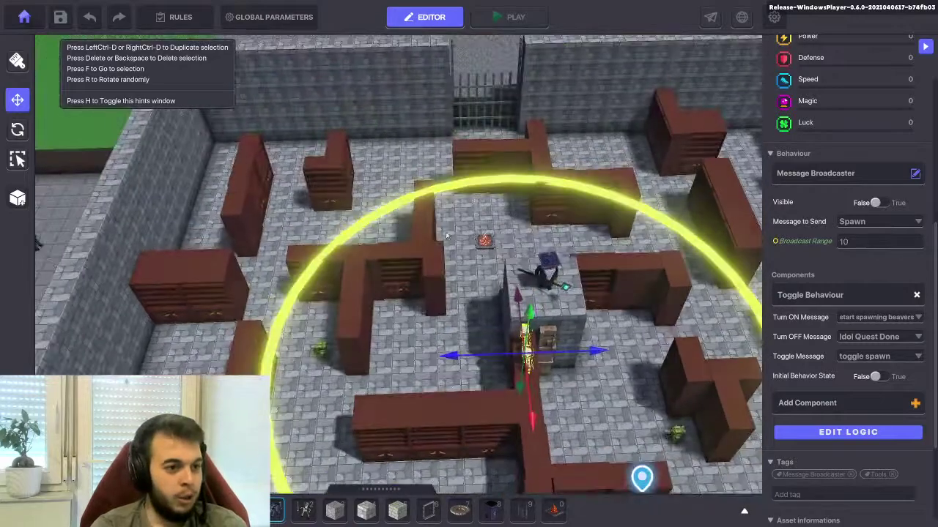
scroll(659, 374, down, 2)
click(60, 19)
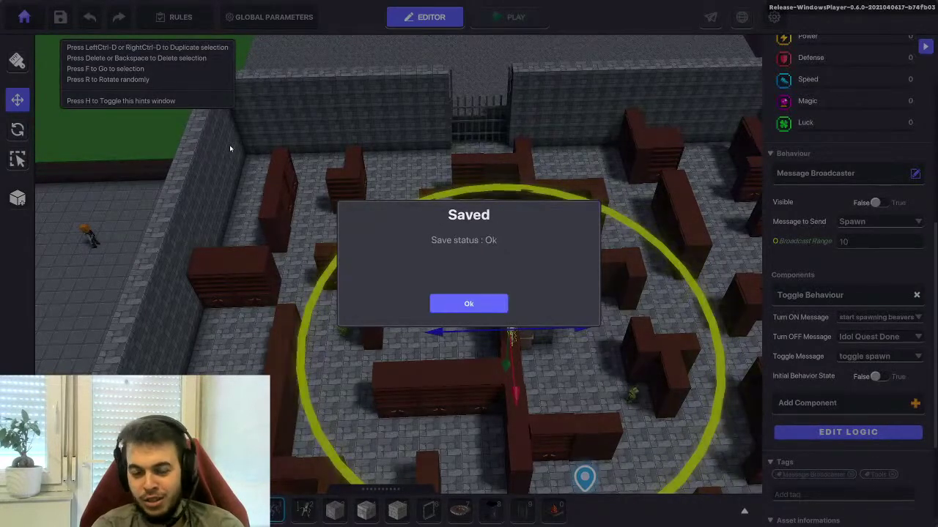
click(448, 300)
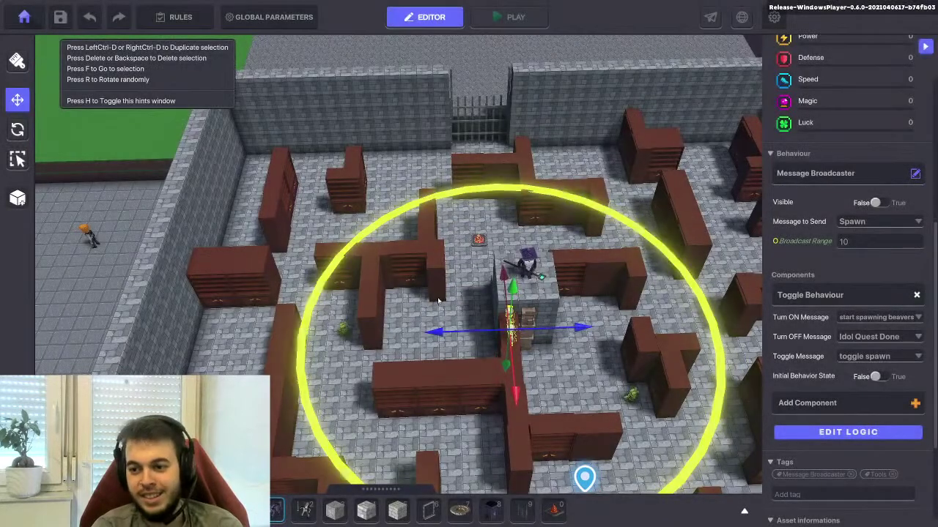